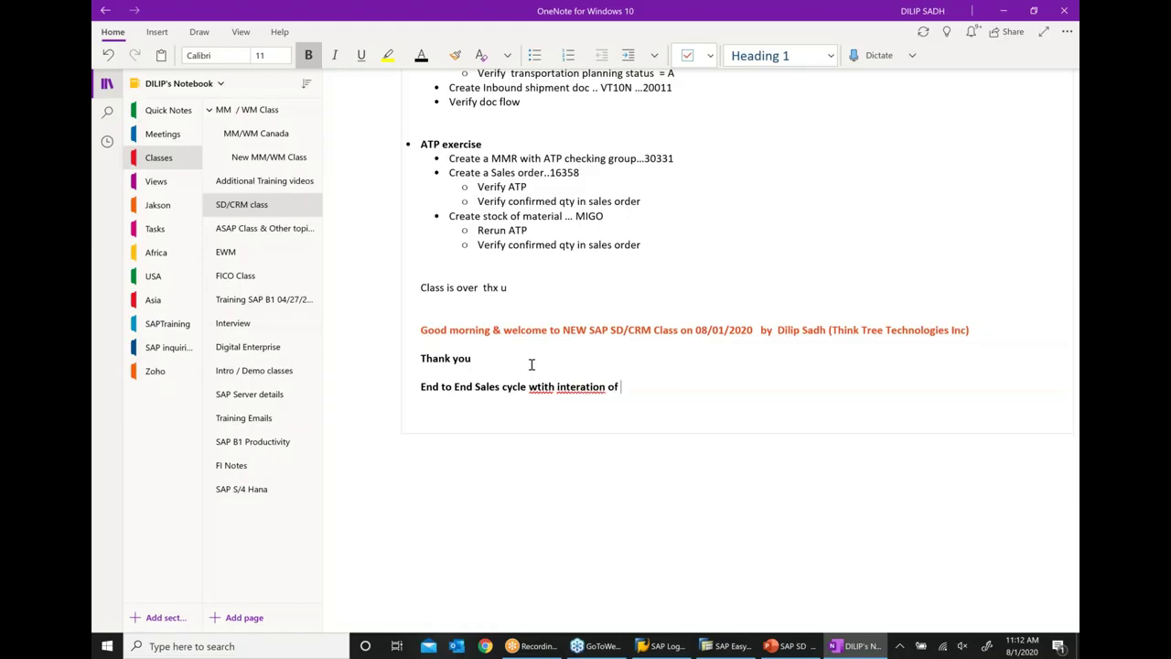
Step: Complete the sales cycle heading with "Billing / Accounting" and start an indented bulleted list beneath it
text(Billing  / Accounting)
key(Return)
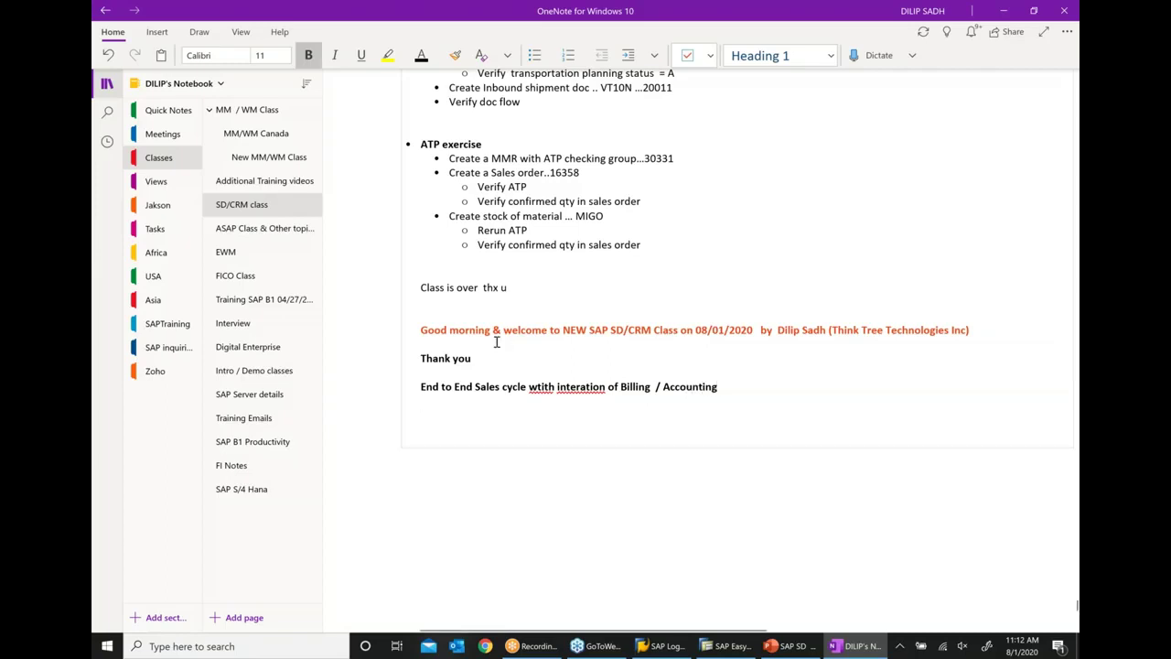
text(-)
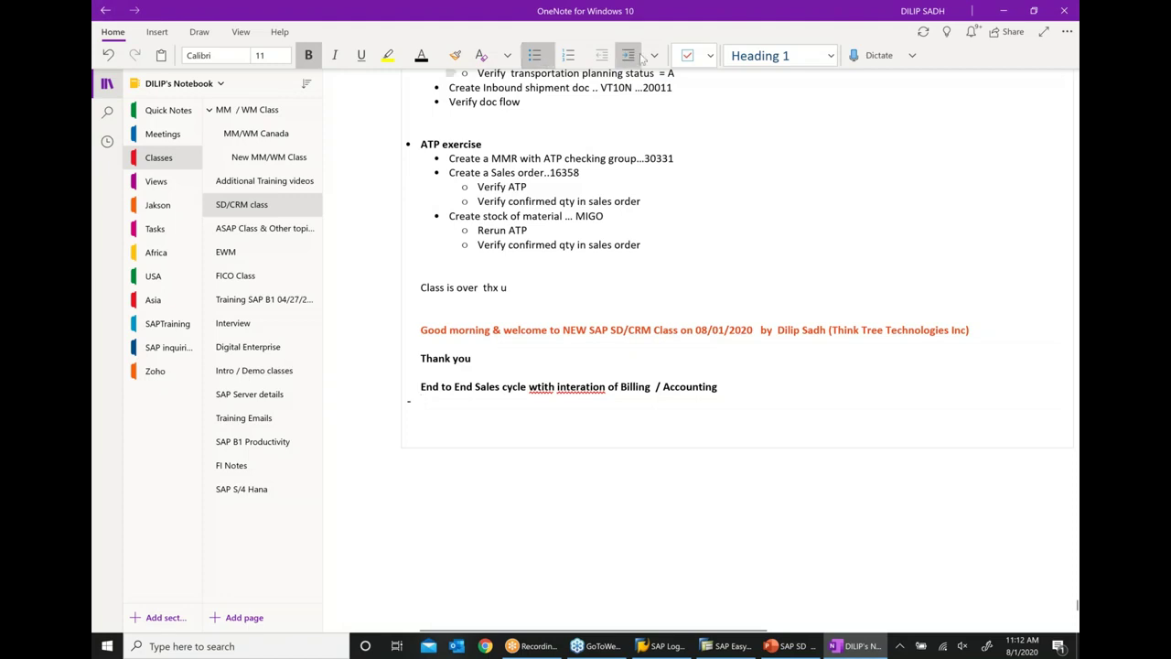
click(638, 58)
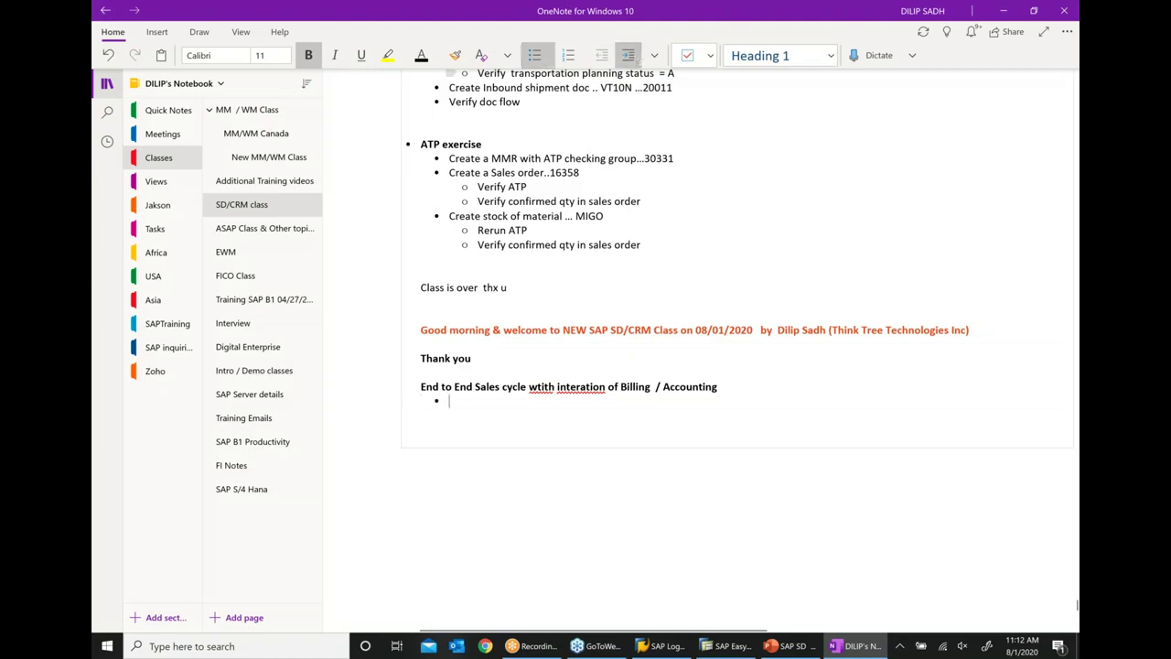
Step: Correct the two misspelled words in the sales cycle heading to "with" and "integration"
right_click(545, 388)
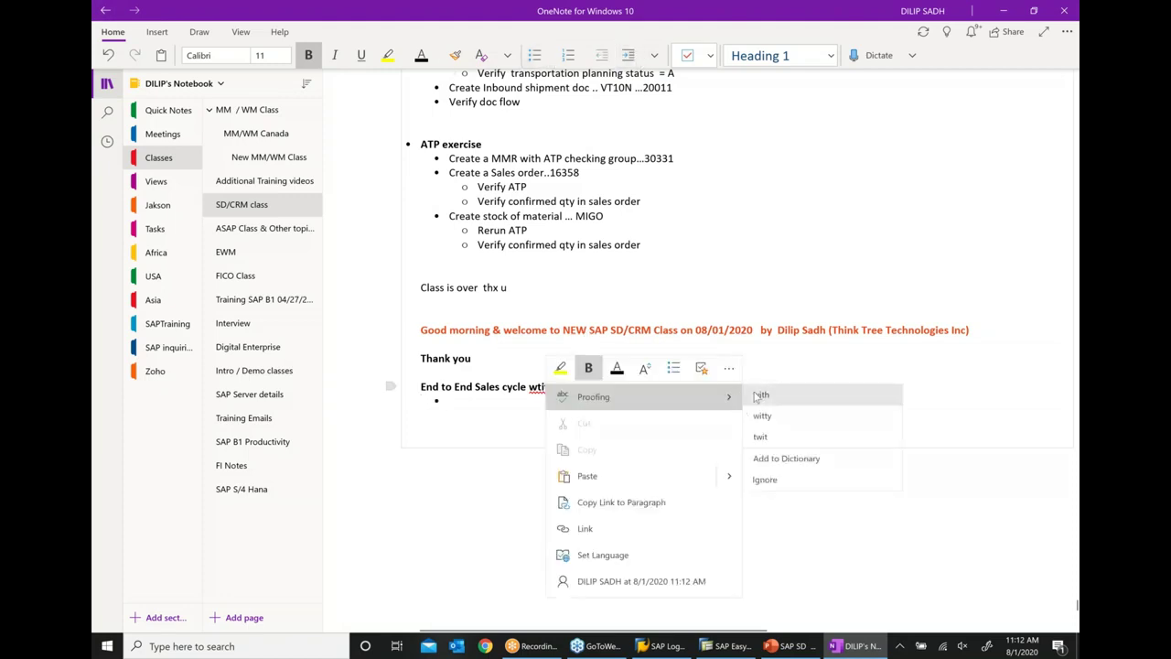
click(755, 400)
right_click(574, 388)
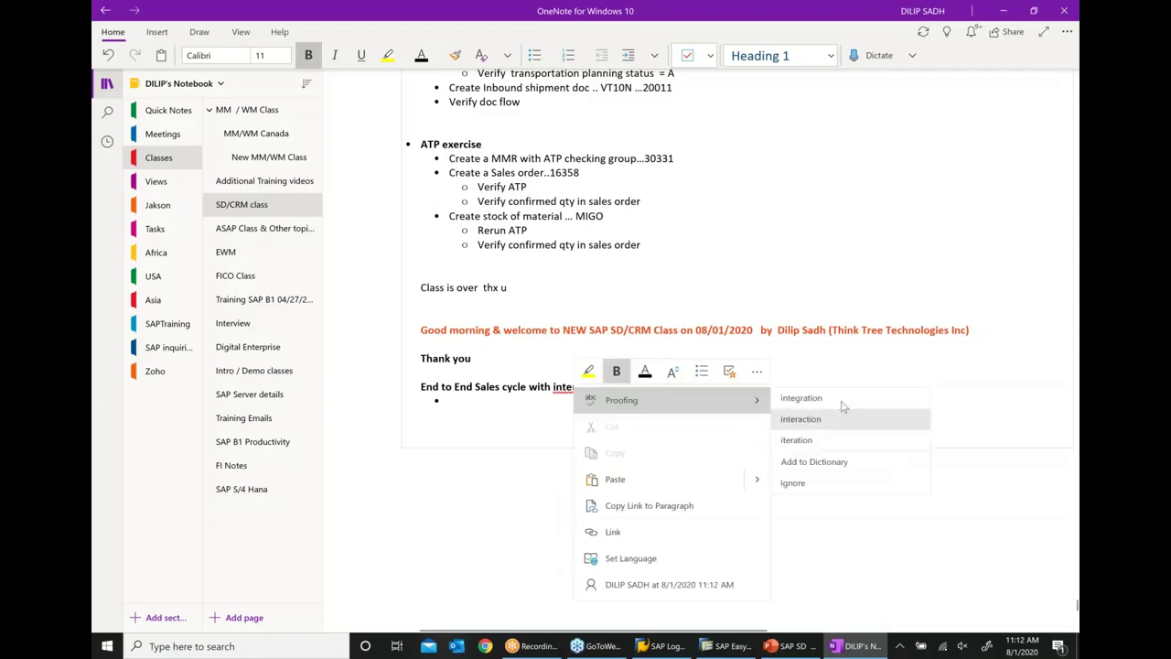
click(832, 397)
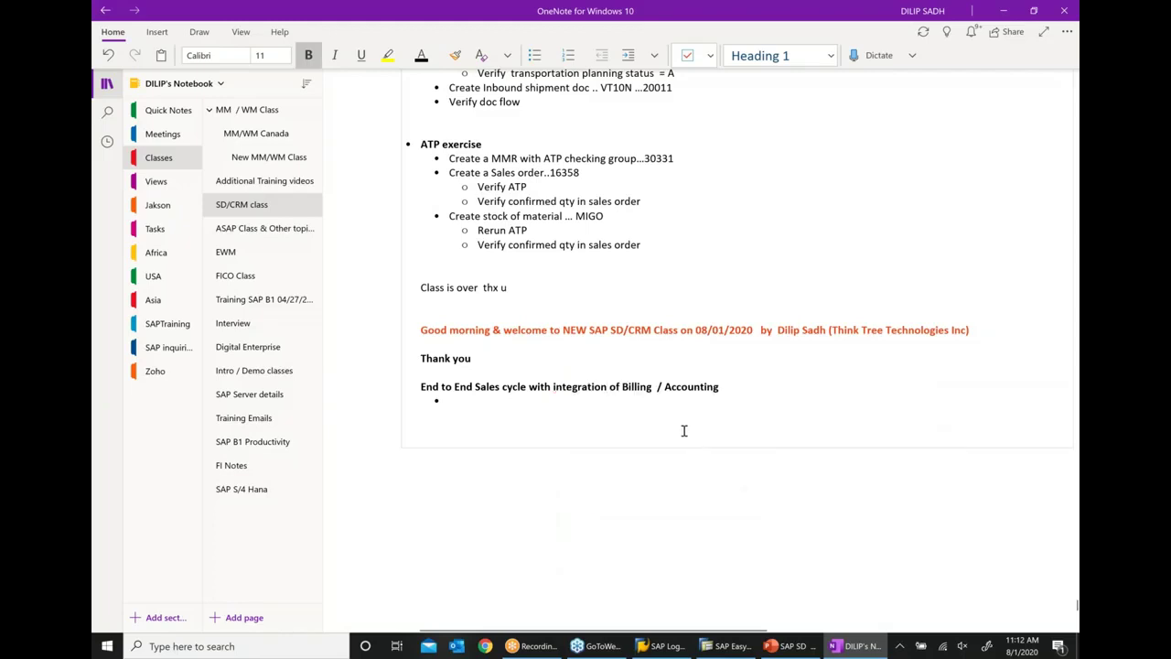
Step: Add the bullets "Create a CMR" and "Create a Sales order" under the sales cycle heading
scroll(684, 430, down, 5)
scroll(541, 303, up, 4)
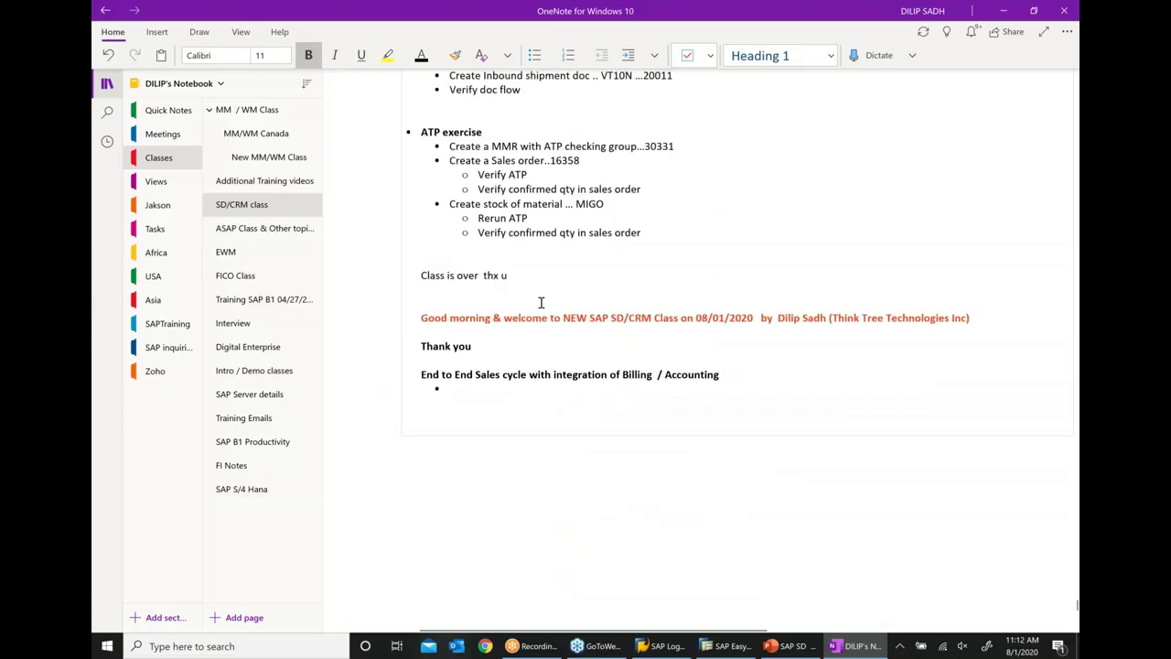
click(482, 399)
text(Create a )
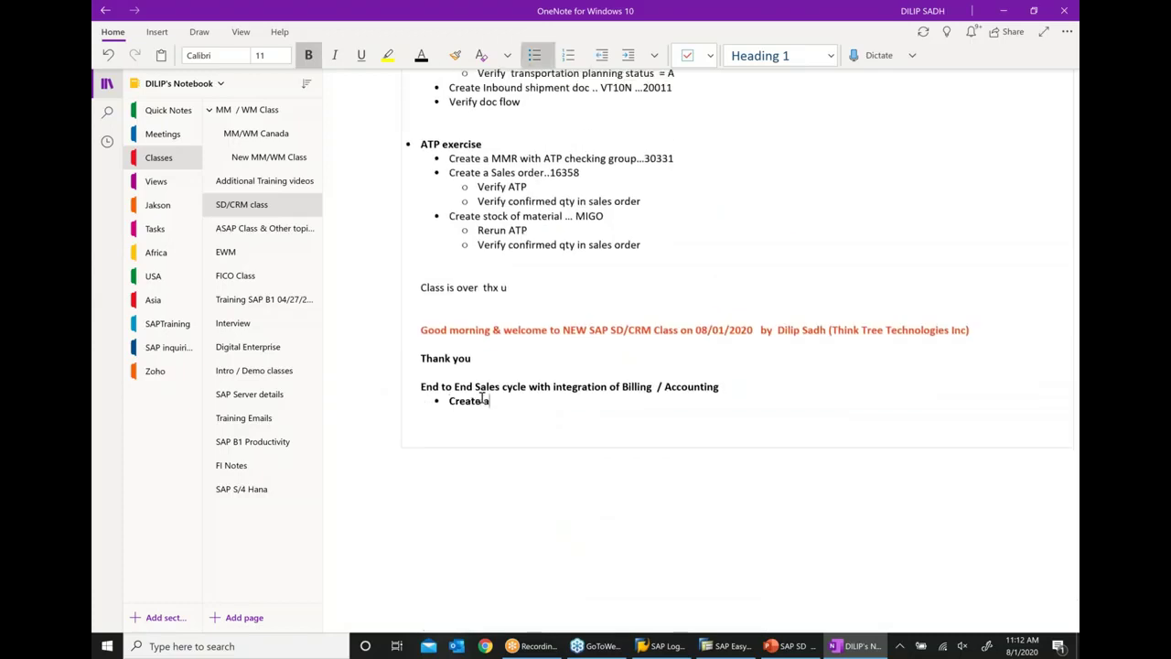
text(CMR)
key(Return)
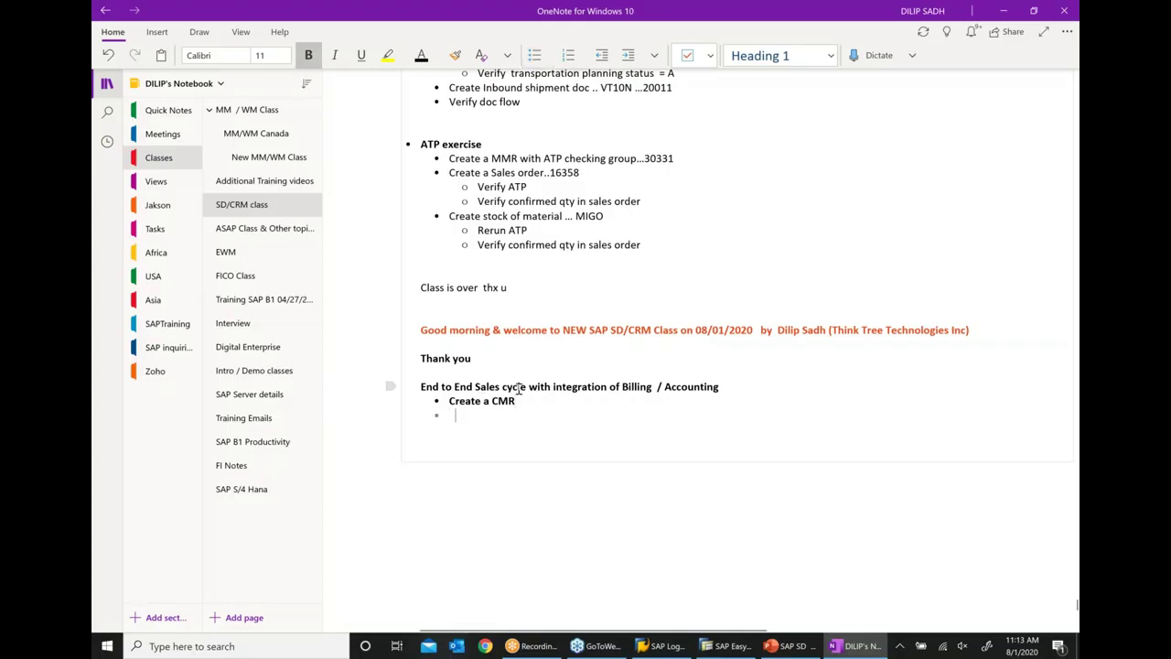
text(Create a Sales order)
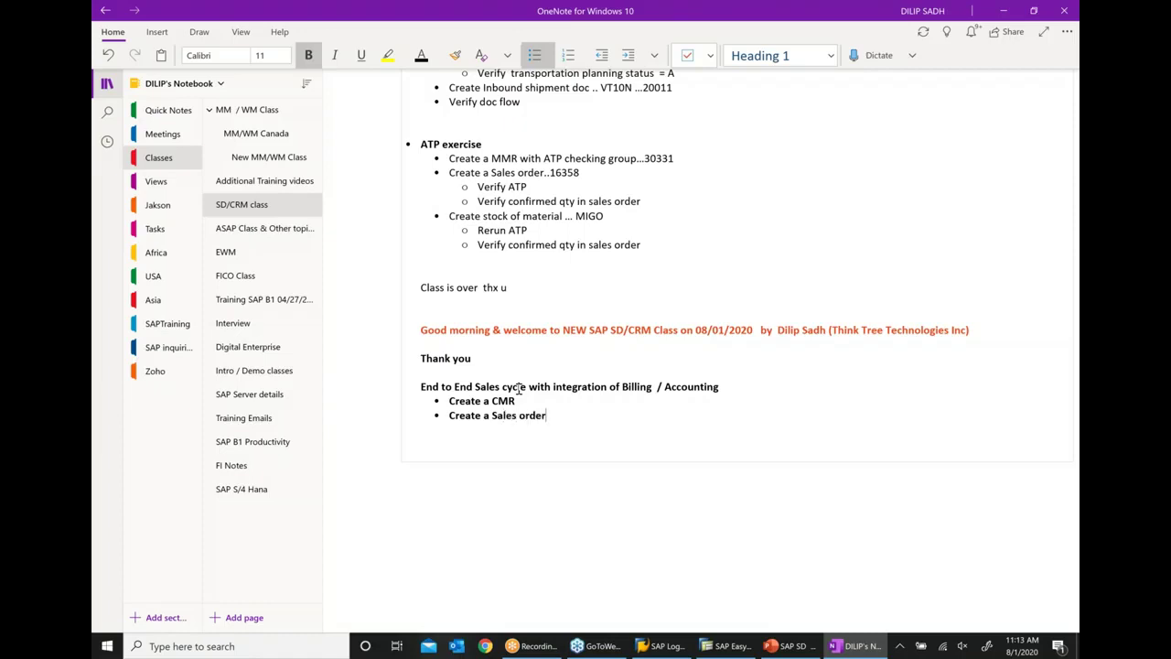
key(Return)
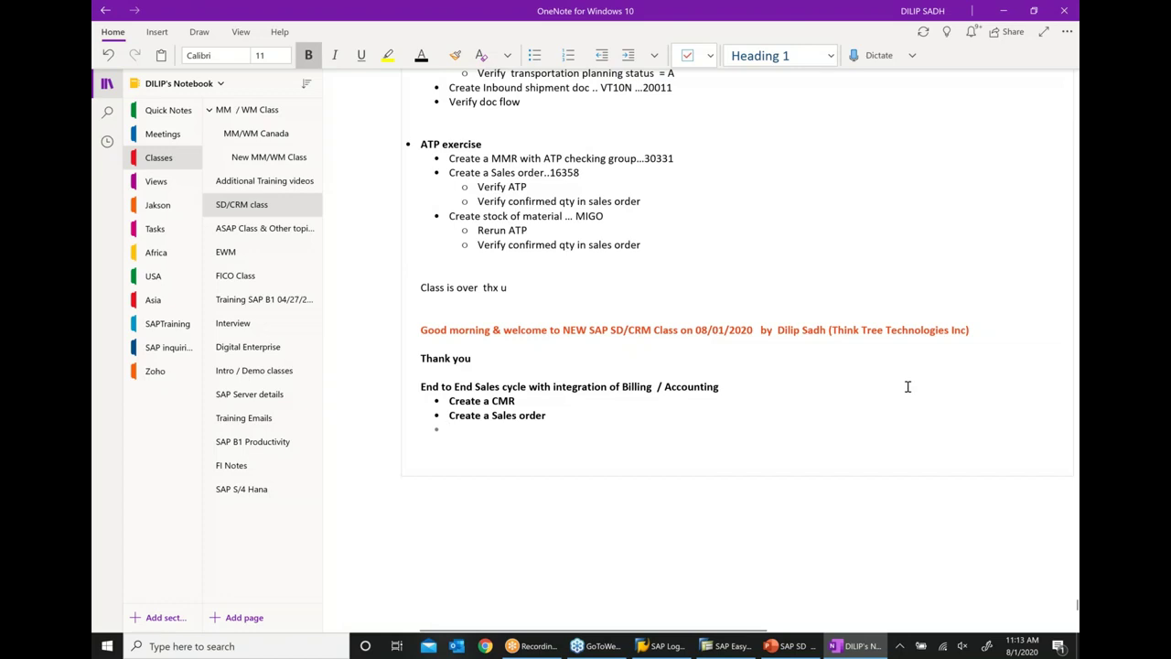
Step: Add the bullet "Create a Delivery document" below the sales order item
text(Create )
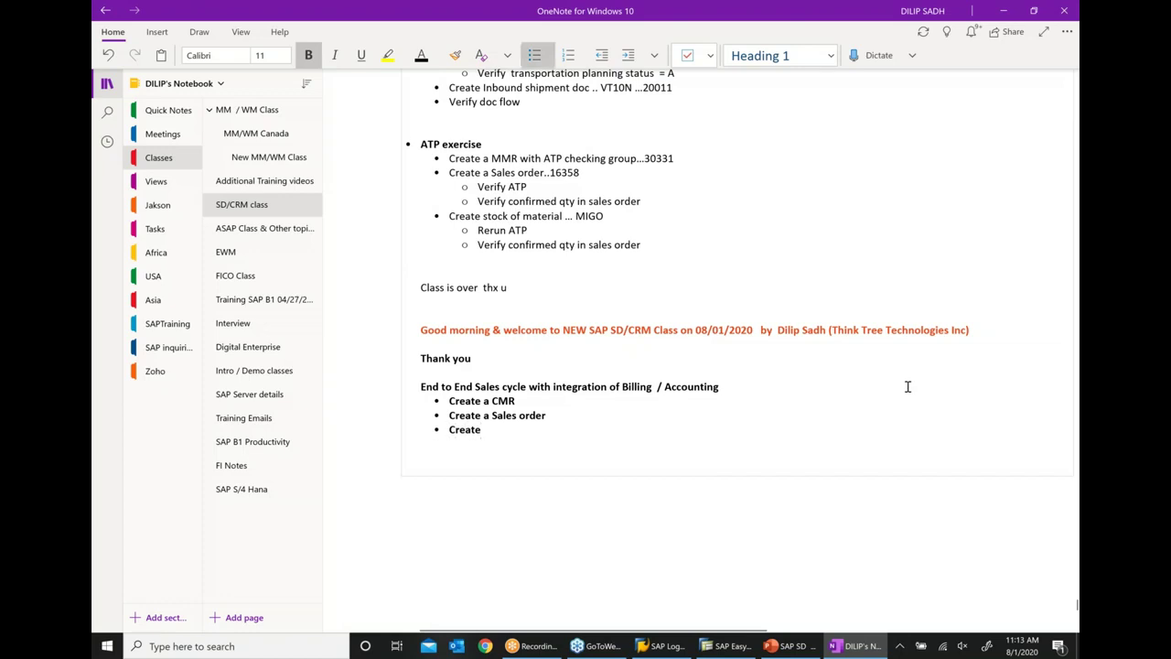
text(a DE)
key(BackSpace)
text(elivery)
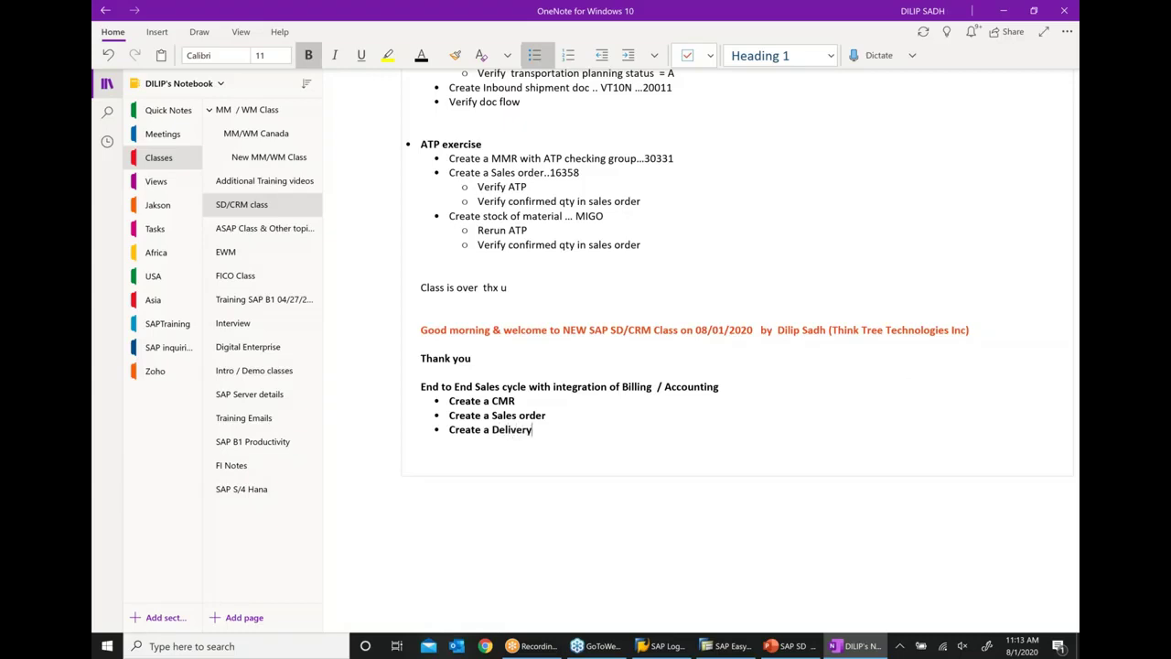
text( document)
key(Return)
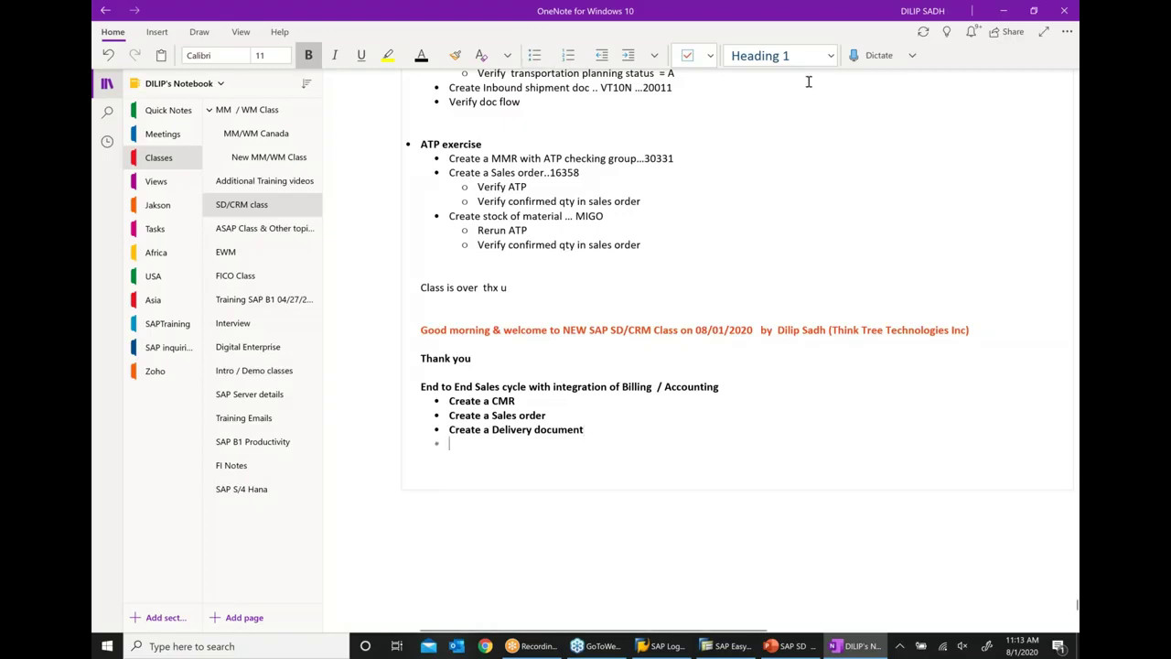
Step: Add the sub-bullets "Picking" and "Post Goods issue ( FICO Integartion)" under the delivery document item
click(631, 56)
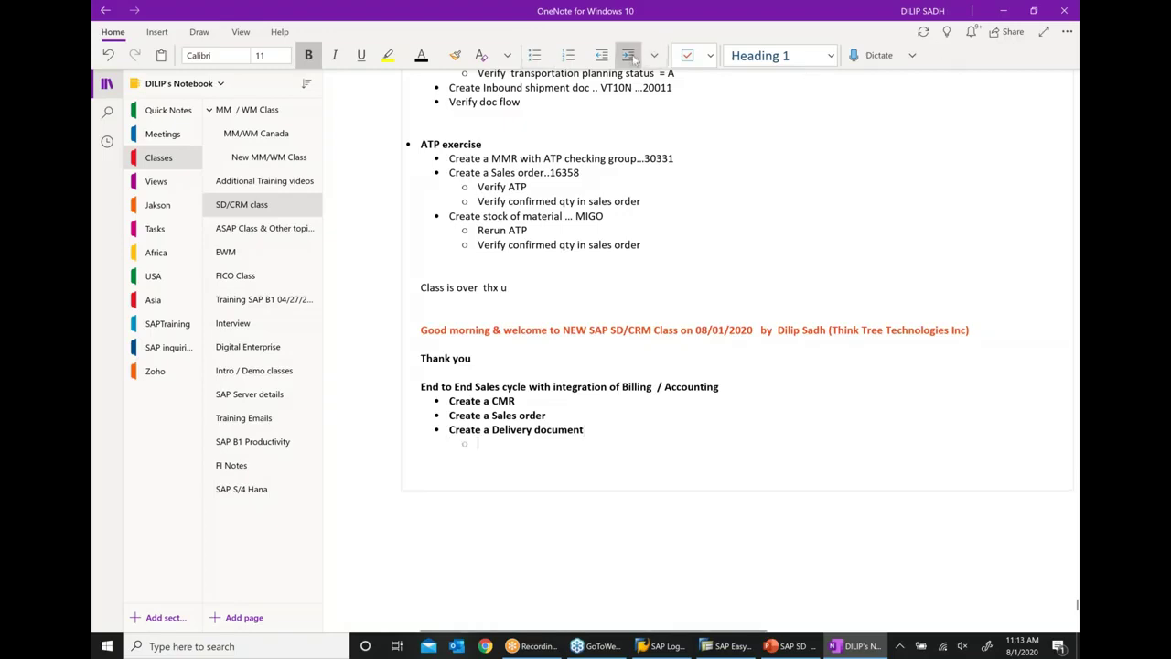
text(Pikcing)
key(BackSpace)
key(BackSpace)
key(BackSpace)
key(BackSpace)
key(BackSpace)
text(cking)
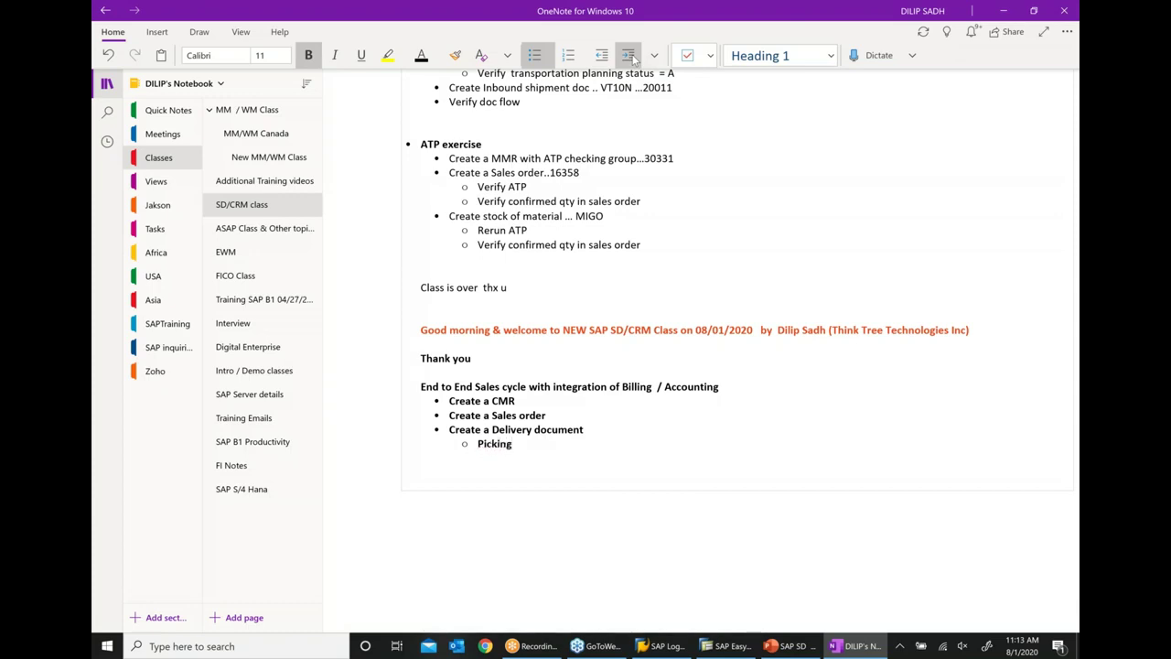
key(Return)
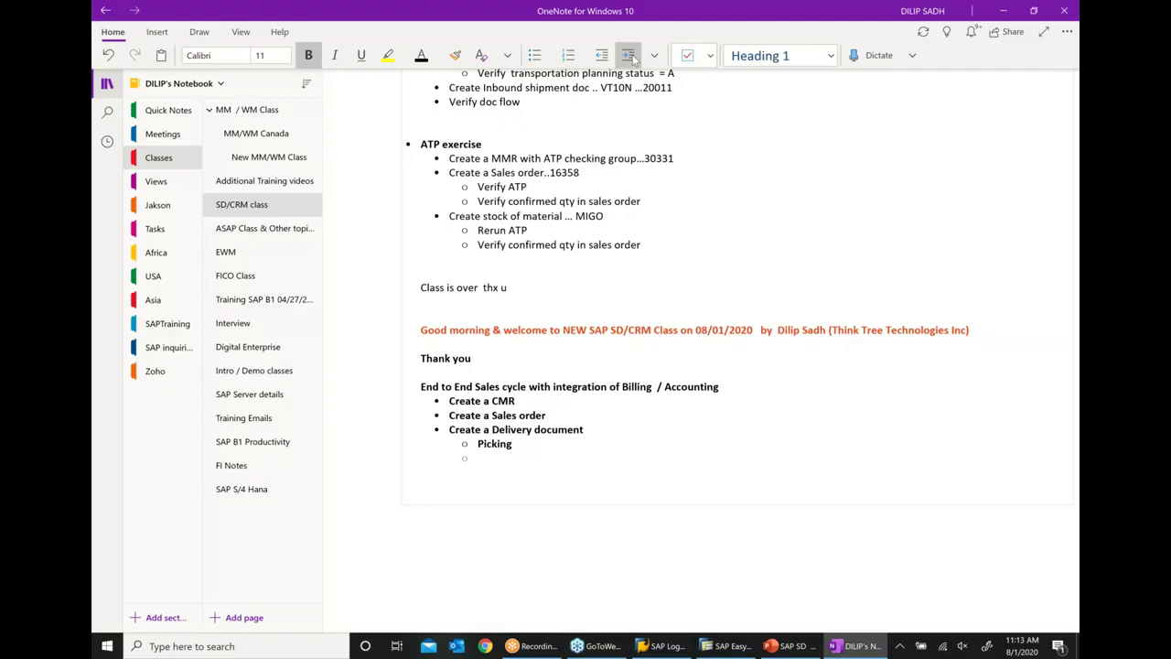
text(Post Goo)
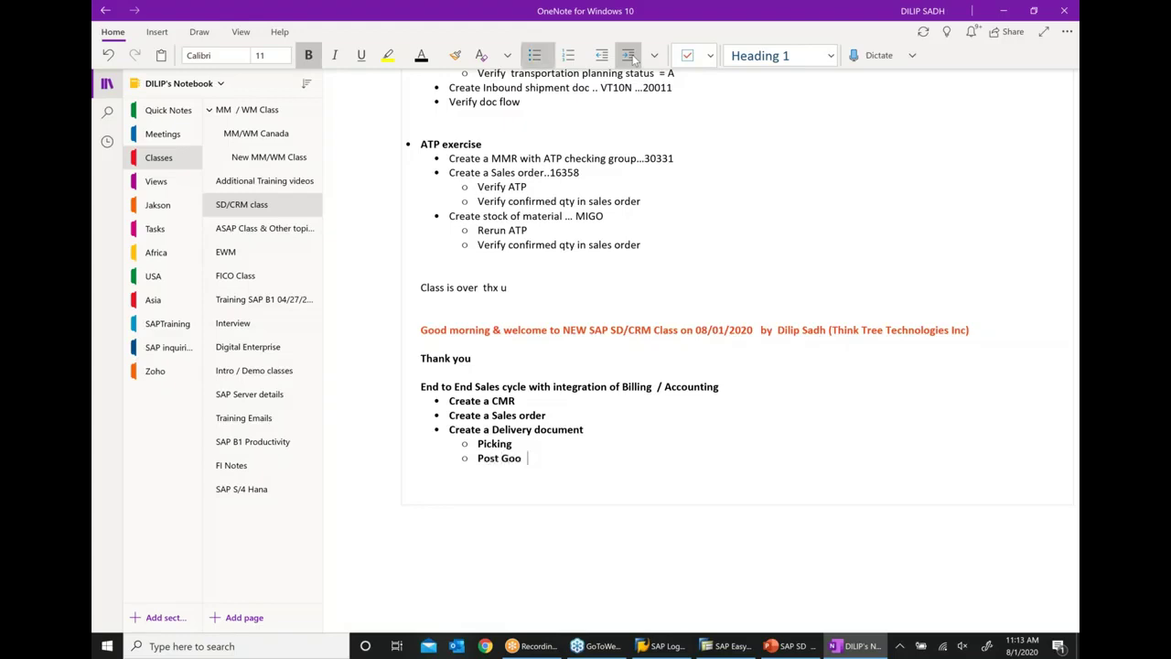
text(ds issue s ( FICO Integartion))
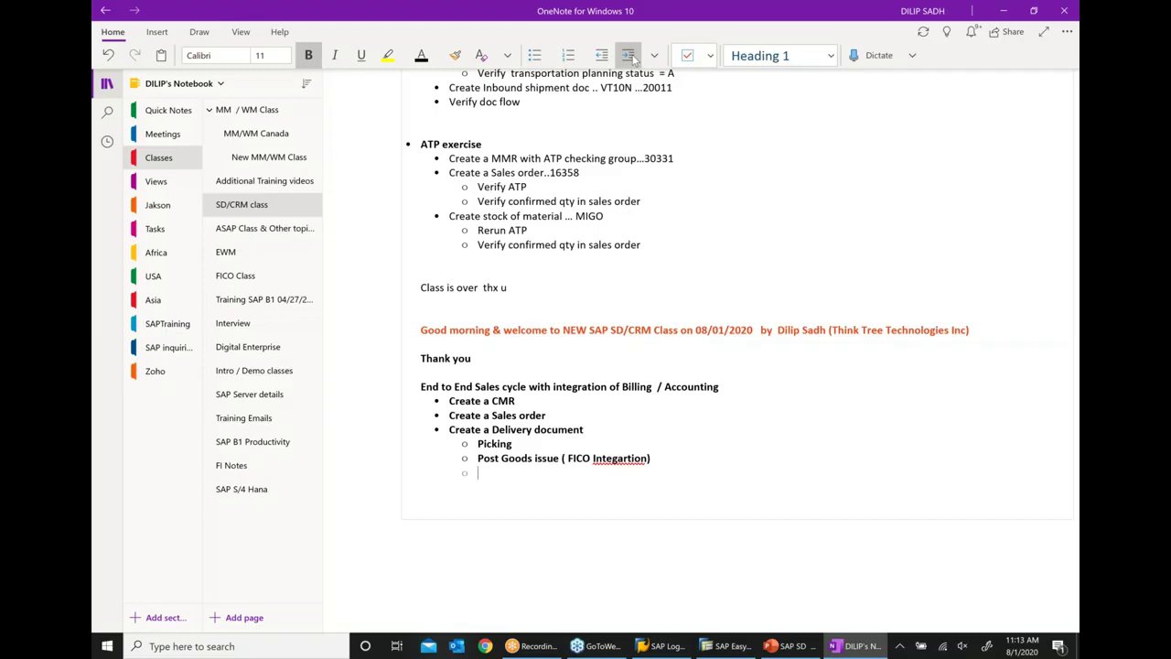
Step: Add the main bullet "Creating Billing document" with the sub-bullet "Veriying Accounting document"
text(Cr)
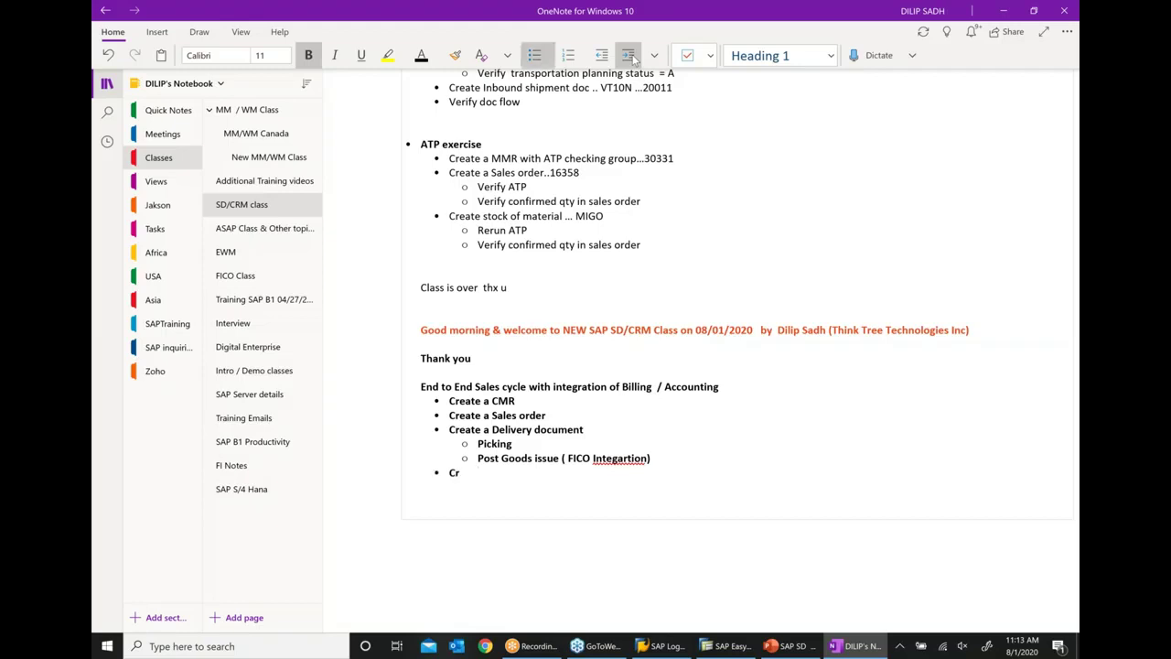
text(eating Billing documen)
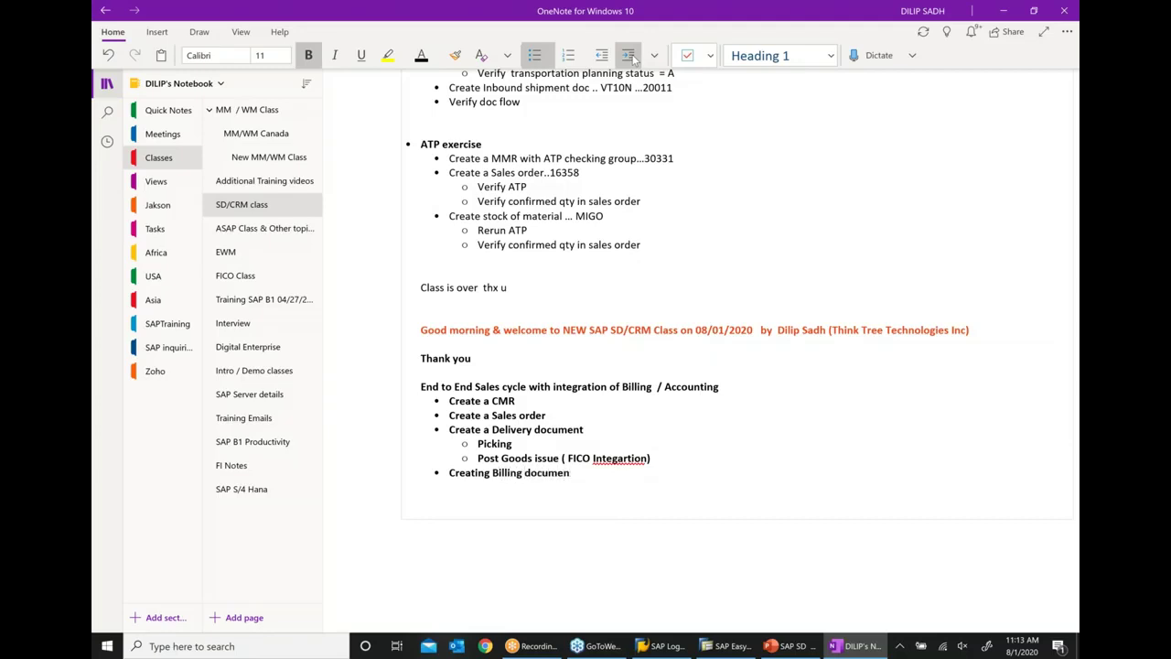
text(t)
key(Return)
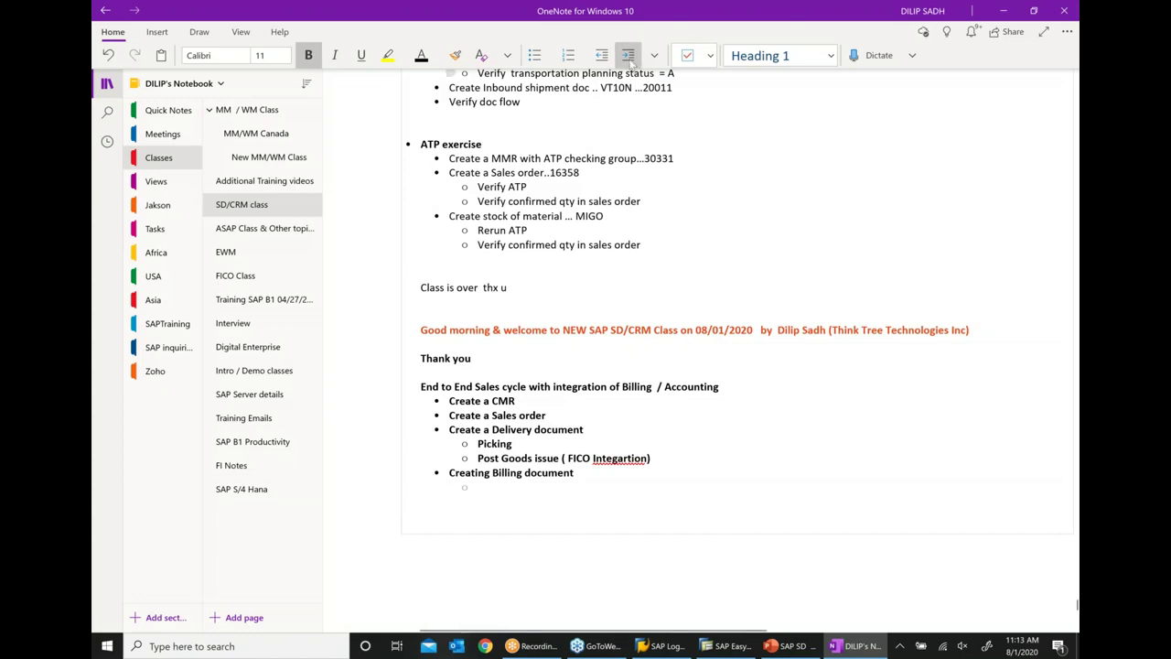
text(Veri)
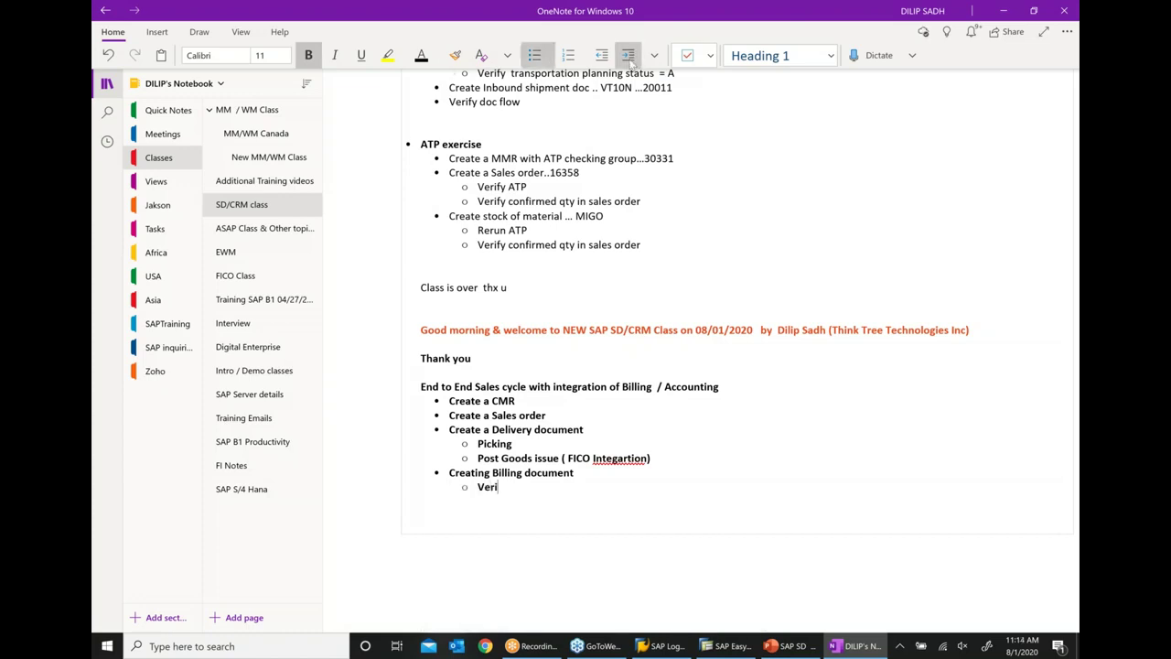
text(y ing Accounting document)
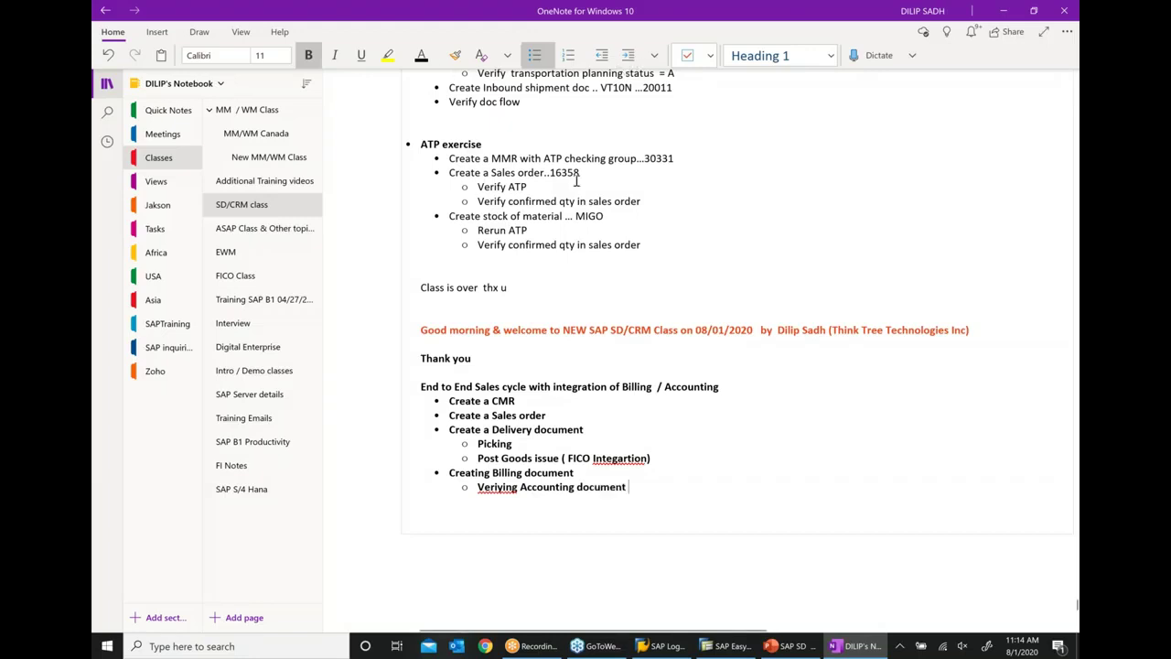
Step: Correct the misspelled words in the goods issue and accounting document items to "Integration" and "Verifying"
scroll(633, 293, down, 2)
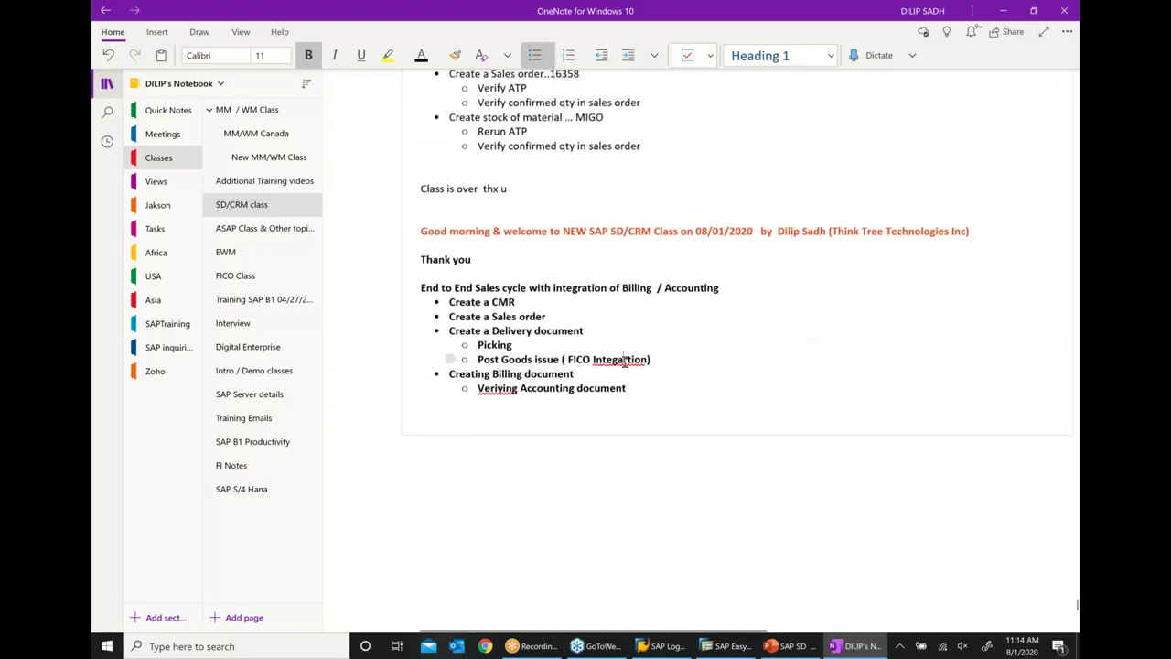
right_click(622, 360)
mouse_move(677, 371)
click(850, 366)
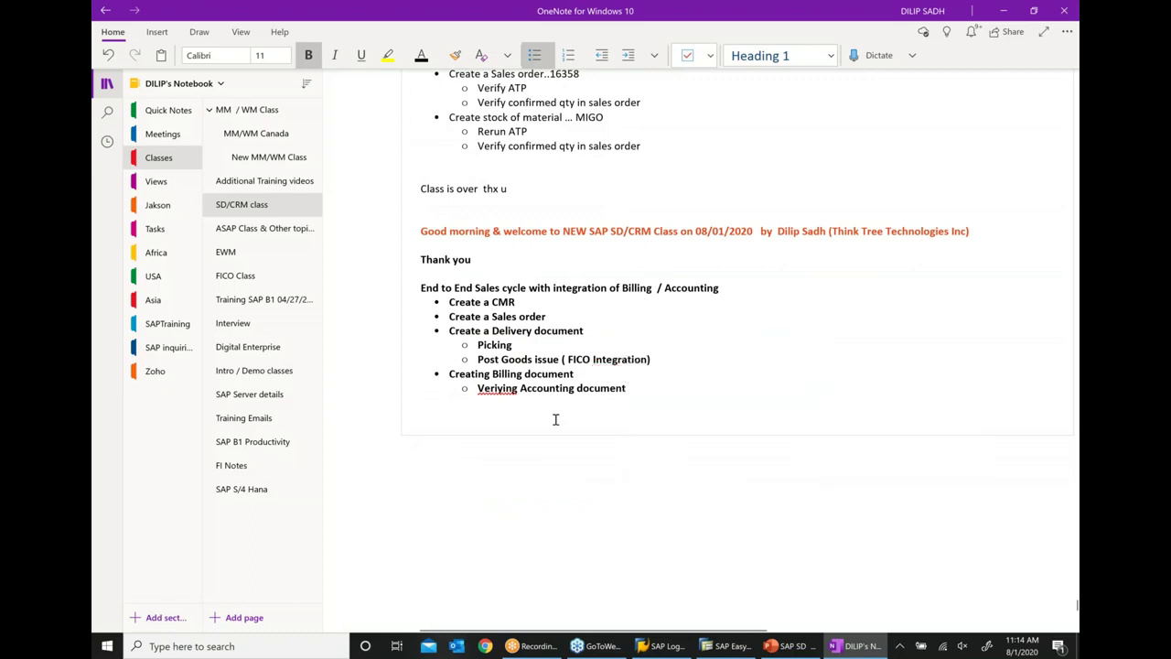
right_click(502, 388)
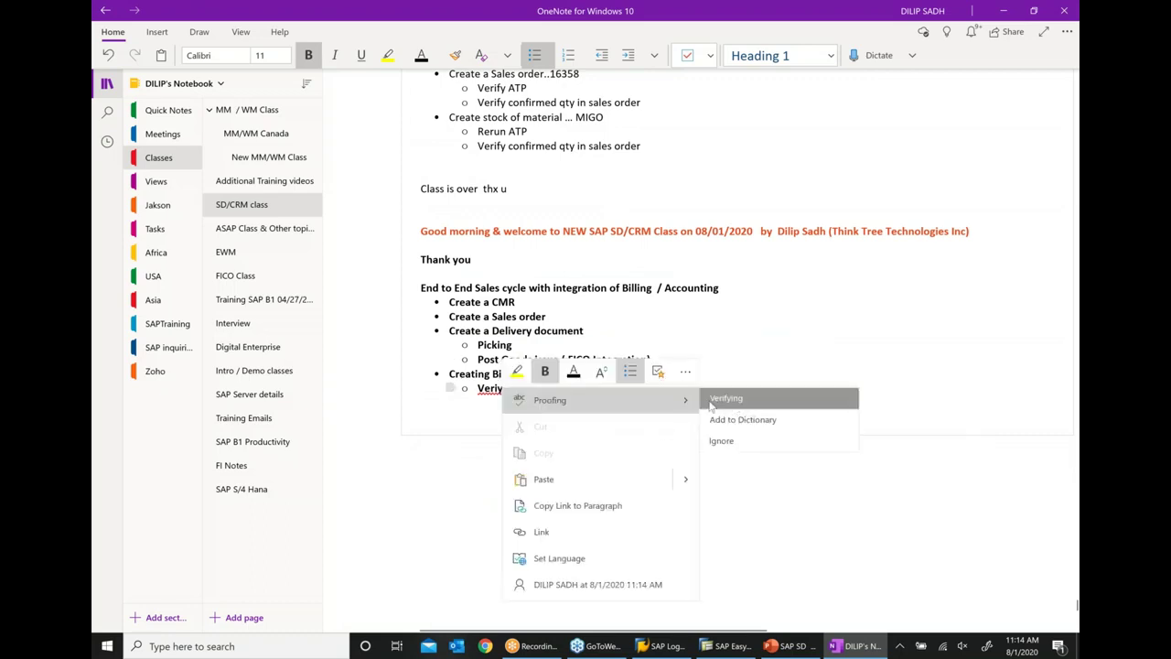
click(722, 399)
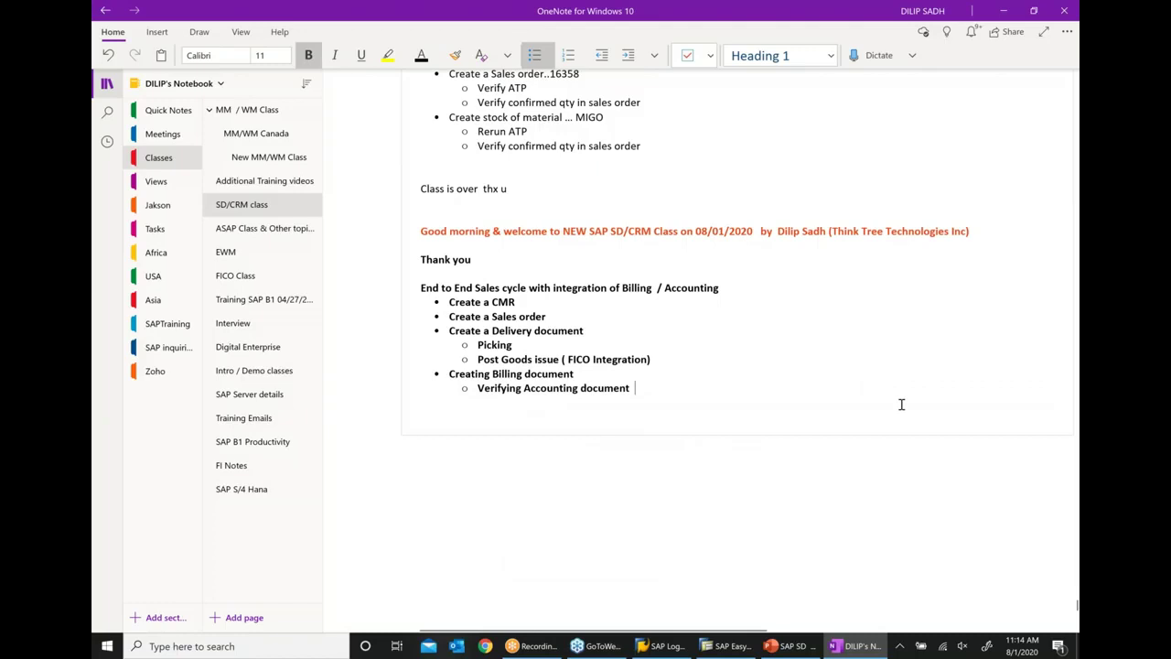
Step: Add an opening parenthesis after the accounting document item and change the goods issue note to "FICO - SD Integration"
text(()
click(593, 360)
text(- SD In)
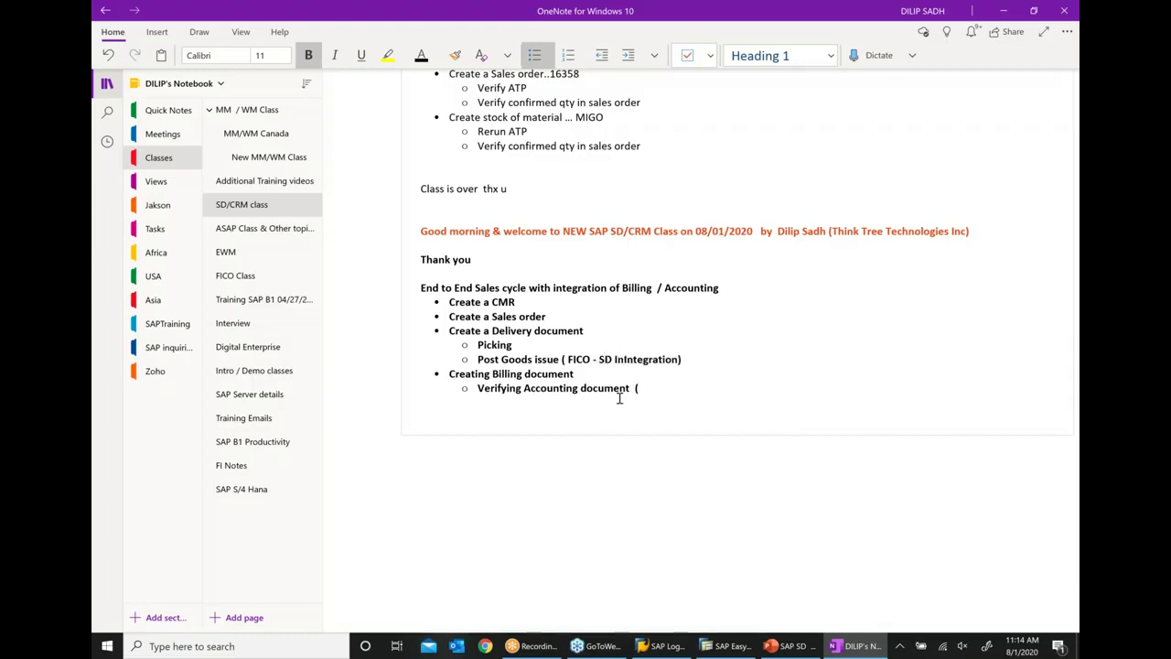
text(tegration)
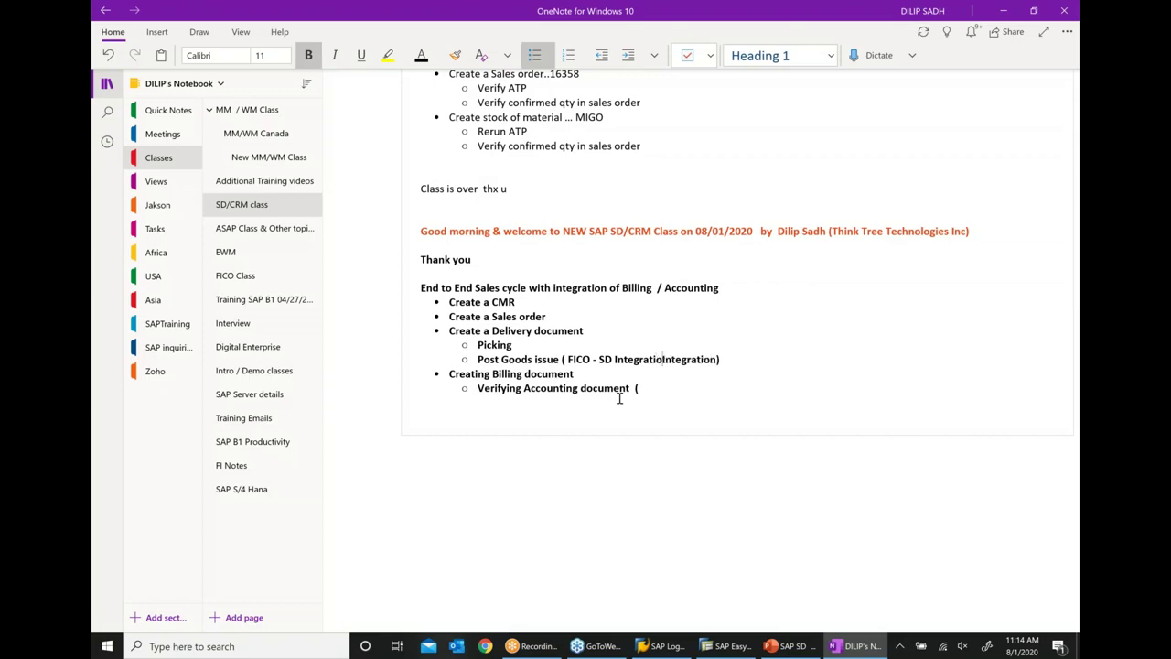
key(BackSpace)
key(BackSpace)
key(BackSpace)
key(BackSpace)
key(BackSpace)
key(BackSpace)
key(BackSpace)
key(BackSpace)
key(BackSpace)
key(BackSpace)
key(BackSpace)
Step: Add the note "FICO - SD integartion" to the accounting document item and a main bullet "Doc flow" below it
click(655, 385)
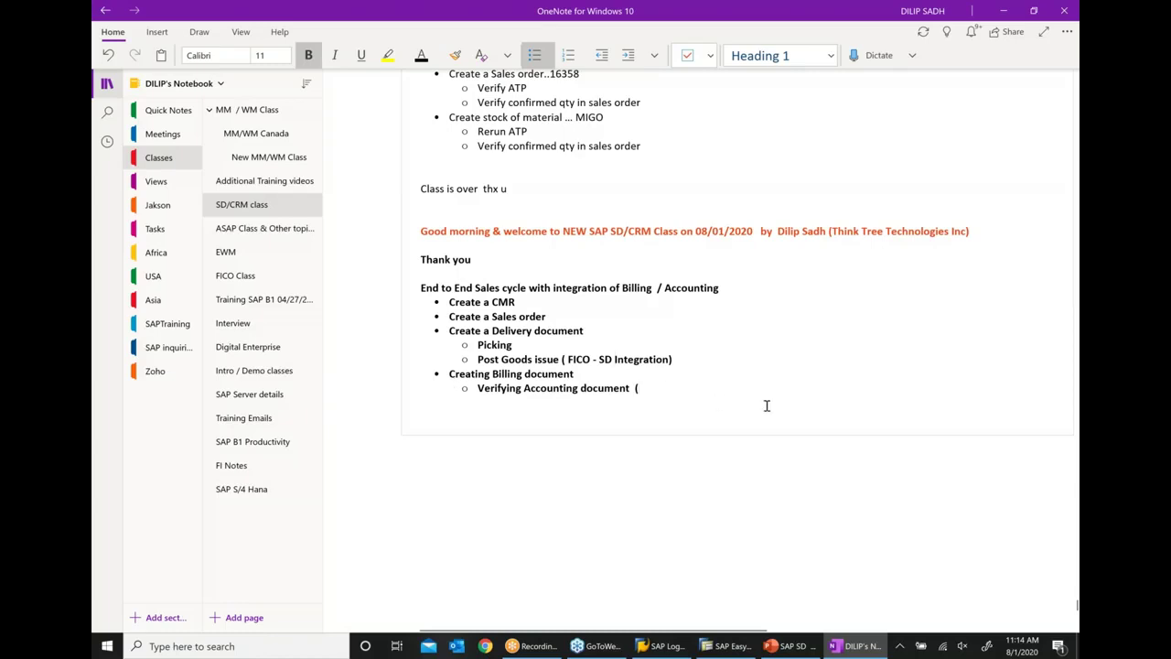
text(FICO - SD)
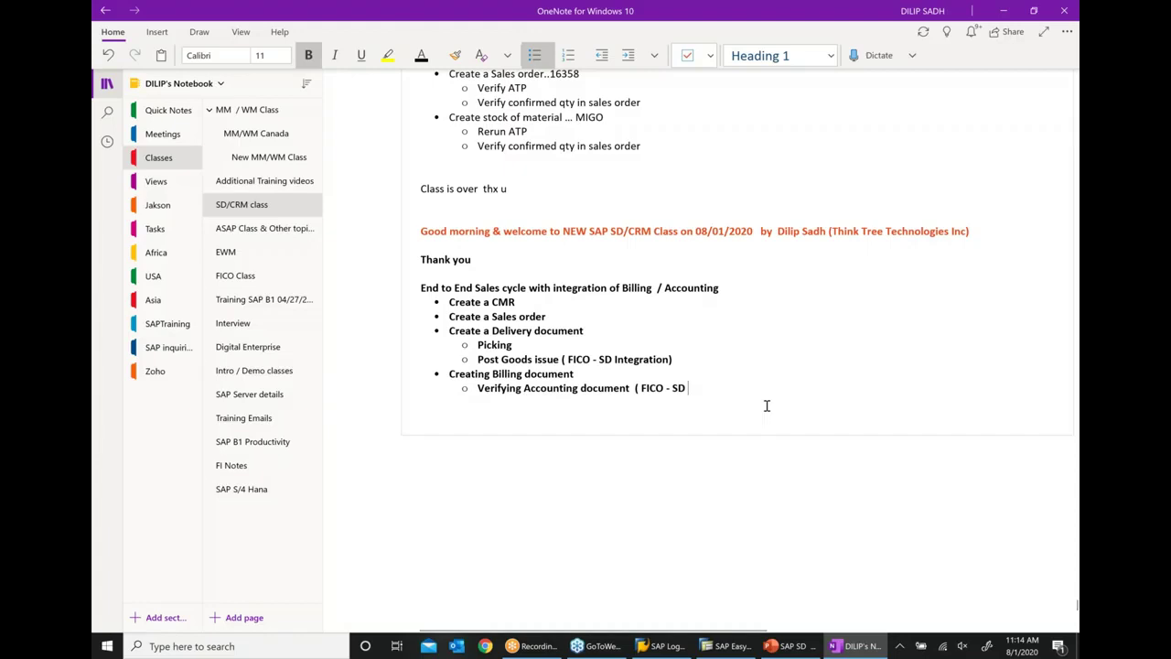
text( integartio)
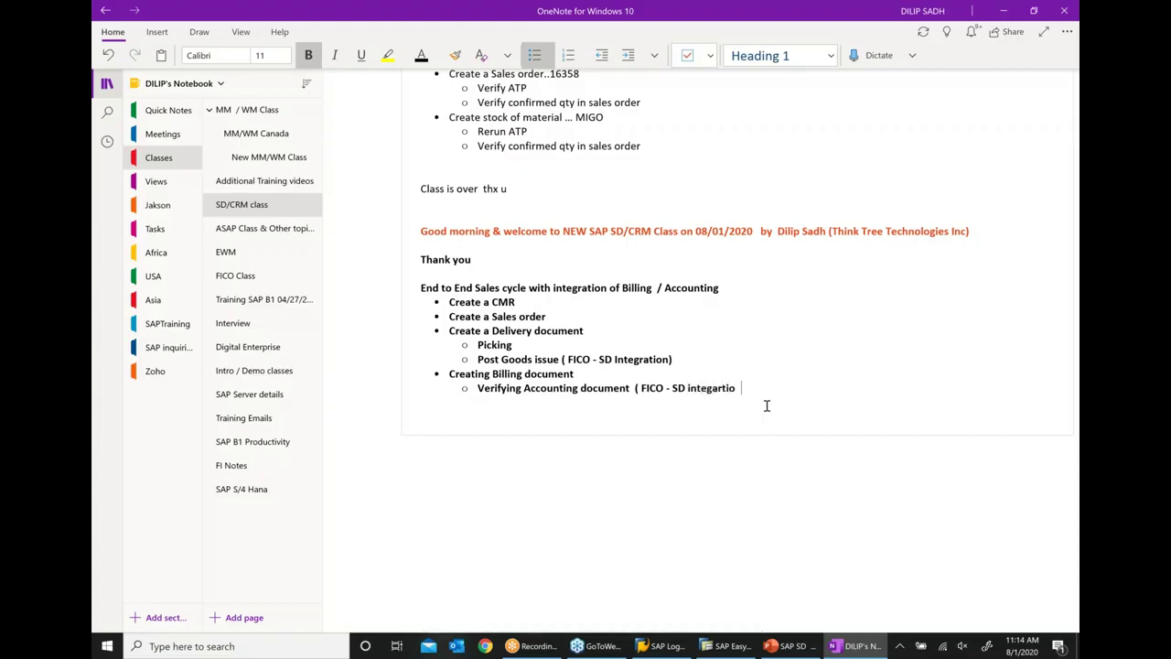
key(Return)
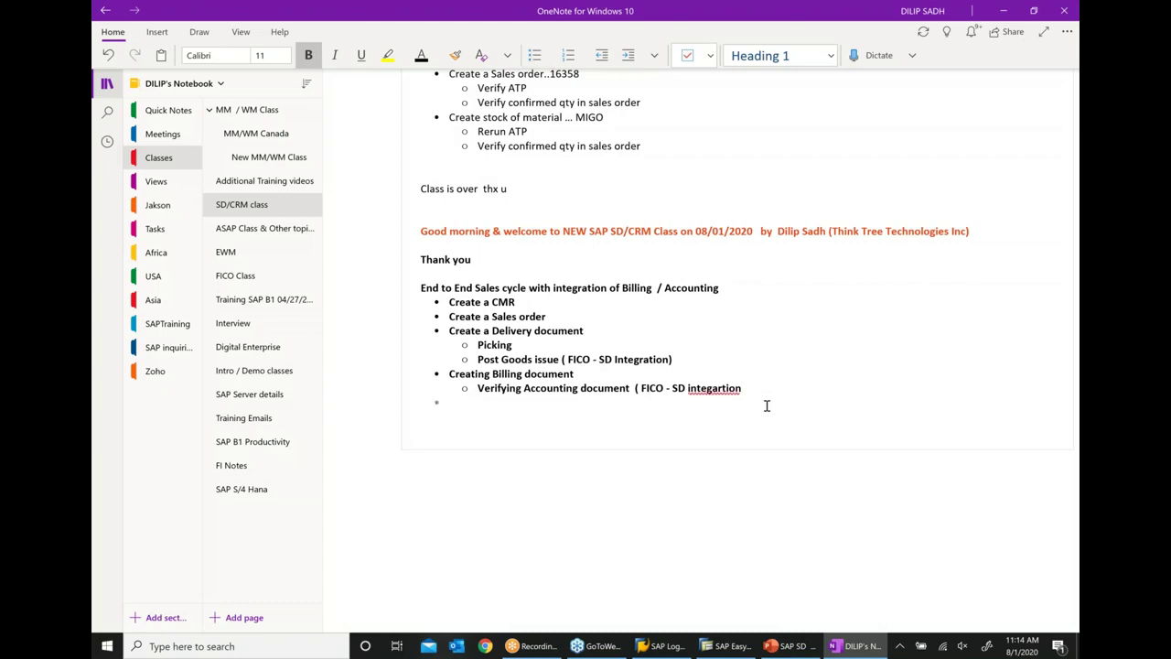
text(Doc flow)
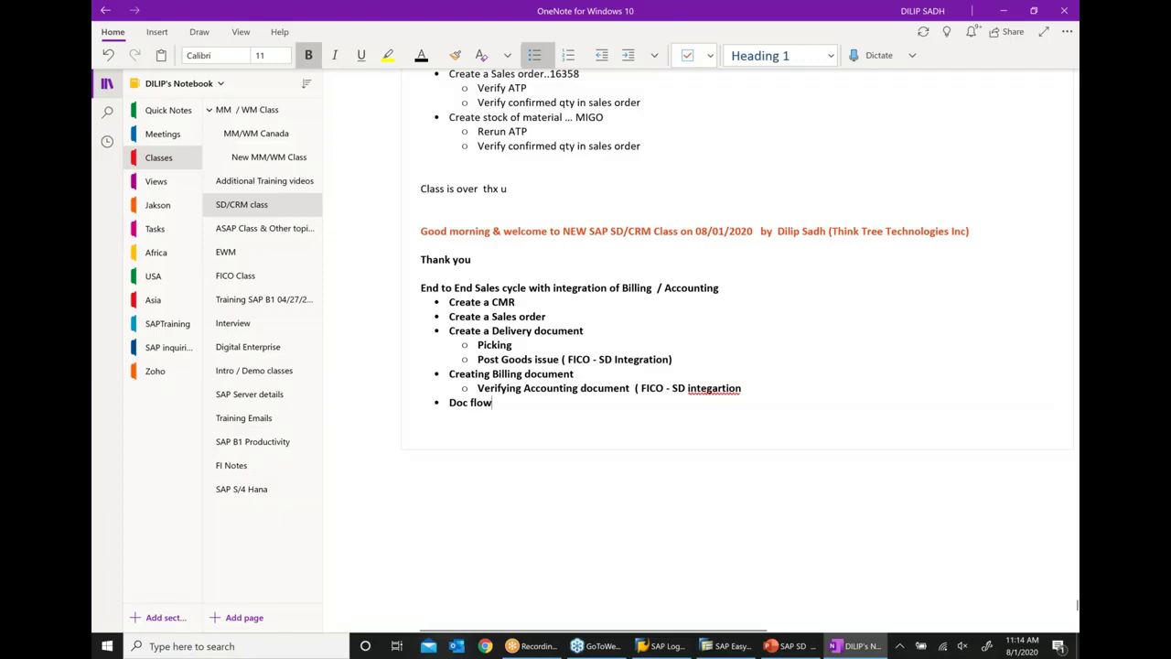
Step: Correct the misspelled word in the accounting document note to "integration" and remove the bold formatting from the bulleted outline items
right_click(704, 396)
mouse_move(784, 400)
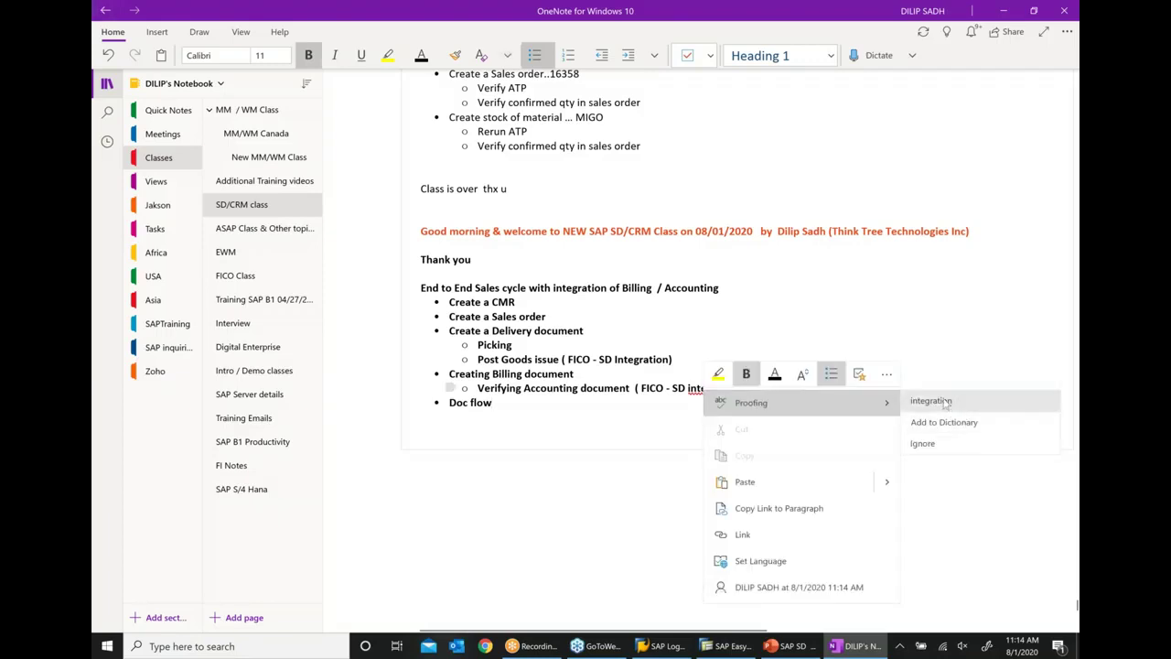
click(930, 400)
drag(494, 403, 445, 302)
click(488, 287)
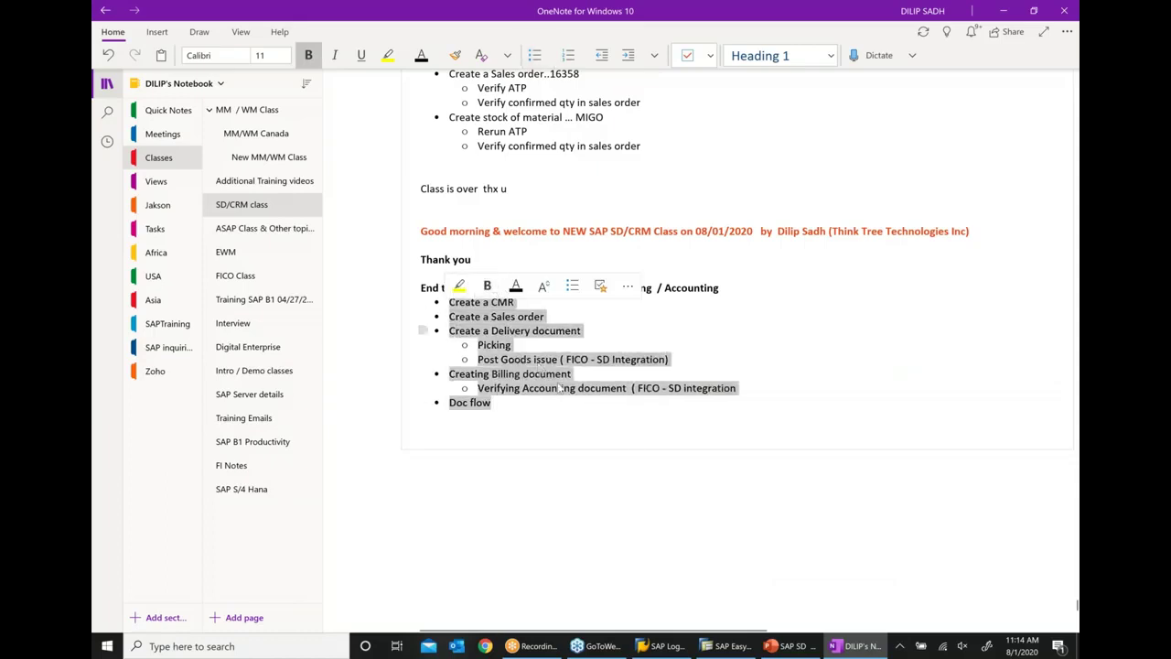
click(558, 388)
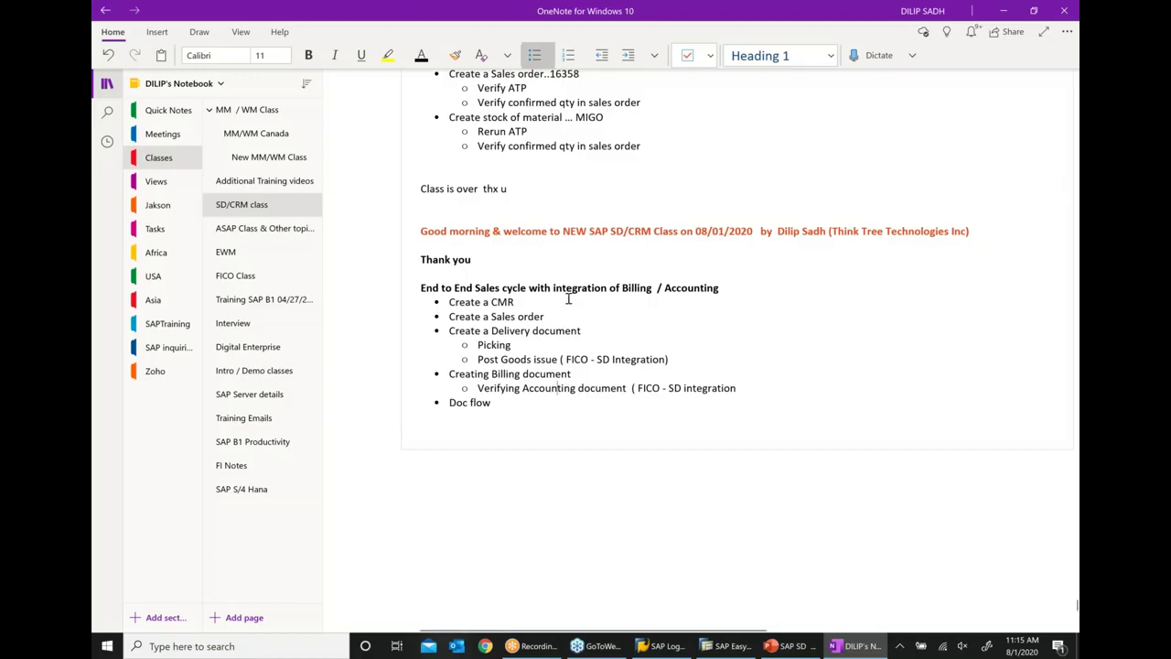
Step: Append the transaction codes XD01, VA01 and VL01N to the CMR, sales order and delivery document bullets, respectively
text(... XD01)
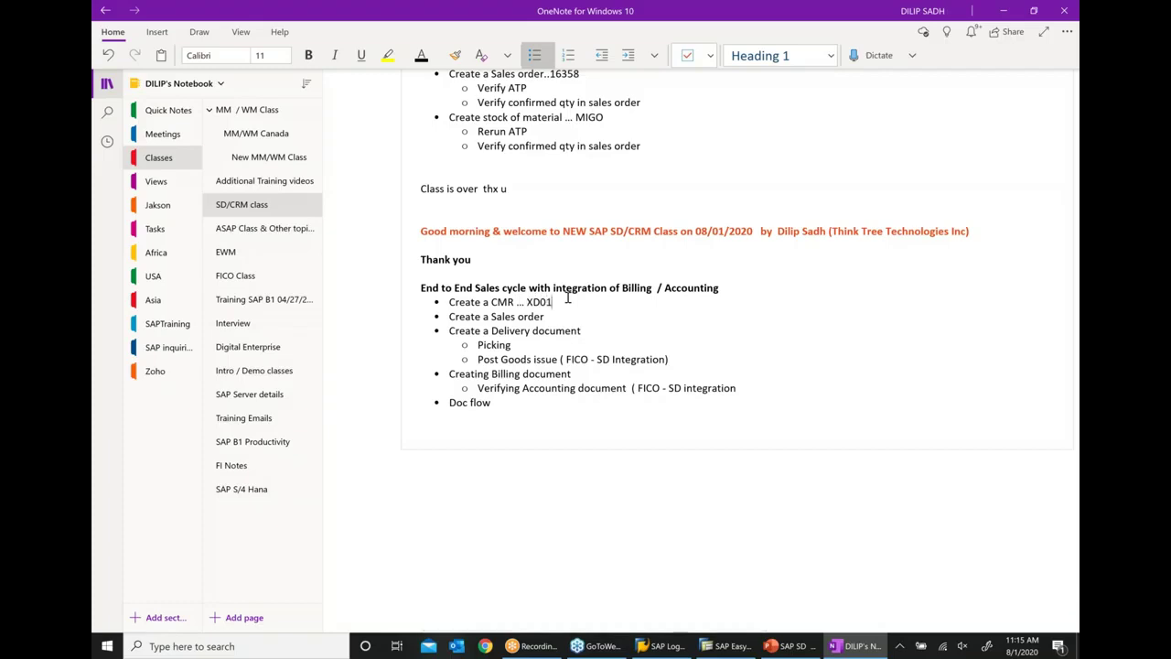
text(..VA01)
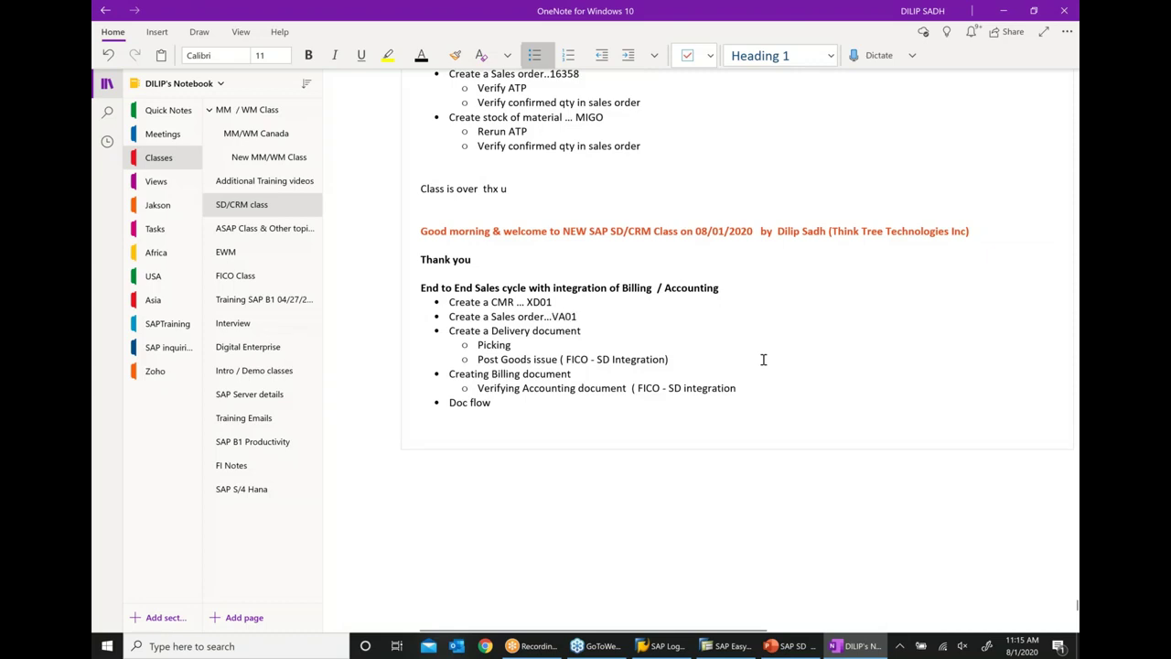
scroll(763, 360, right, 3)
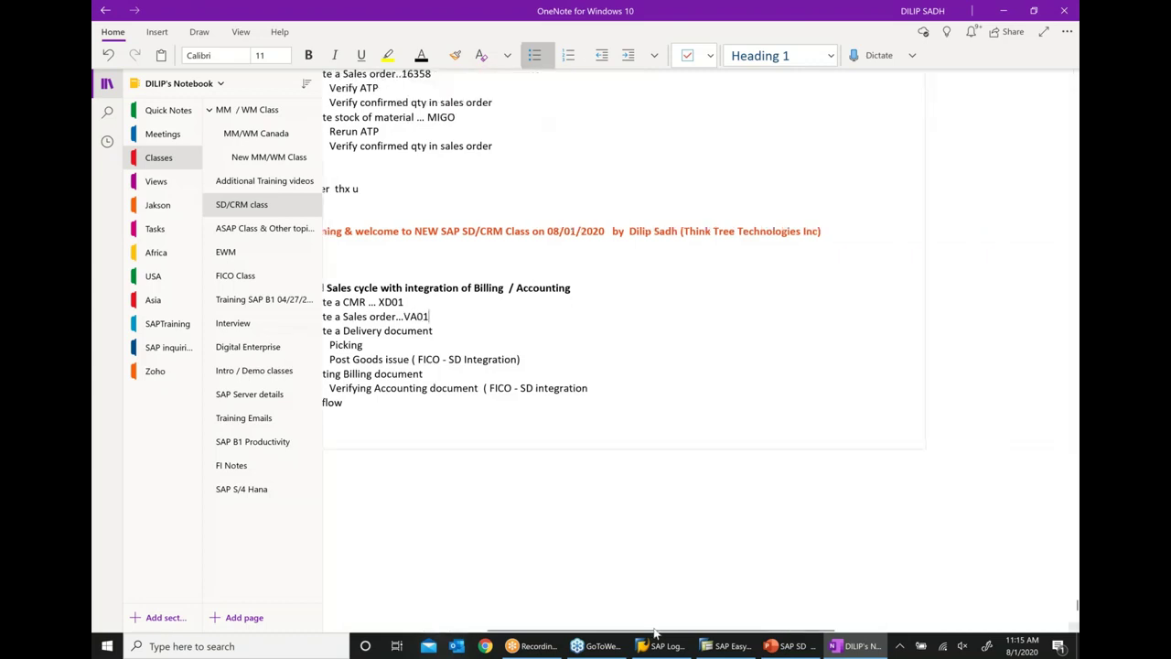
drag(553, 630, 426, 629)
drag(635, 632, 671, 631)
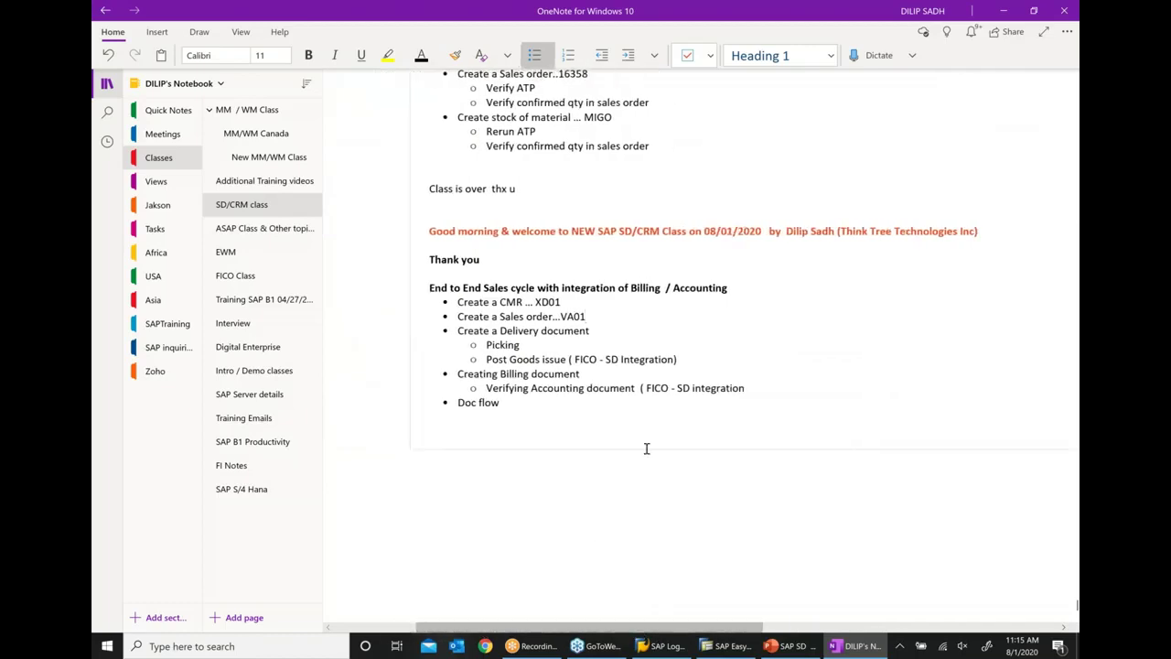
click(602, 331)
text(....VL01N)
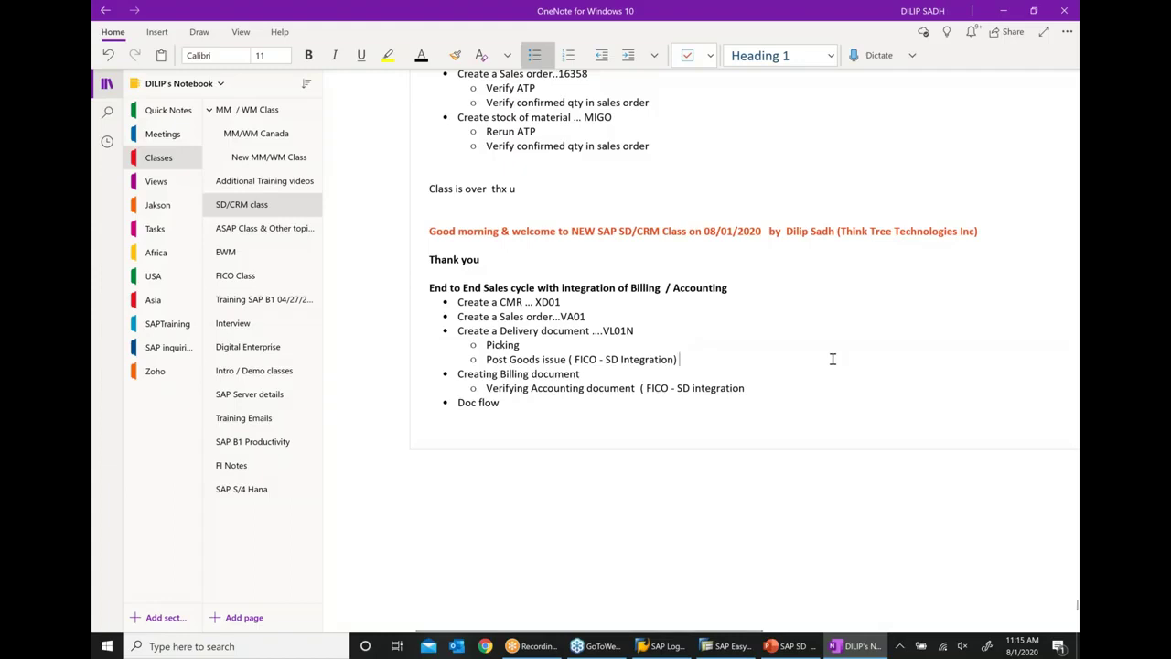
Step: Add the indented sub-bullet "Verify Accounting document ... VL02N" under the Post Goods issue item
key(Return)
scroll(819, 157, right, 3)
drag(621, 628, 589, 627)
click(628, 55)
text(VERIFY)
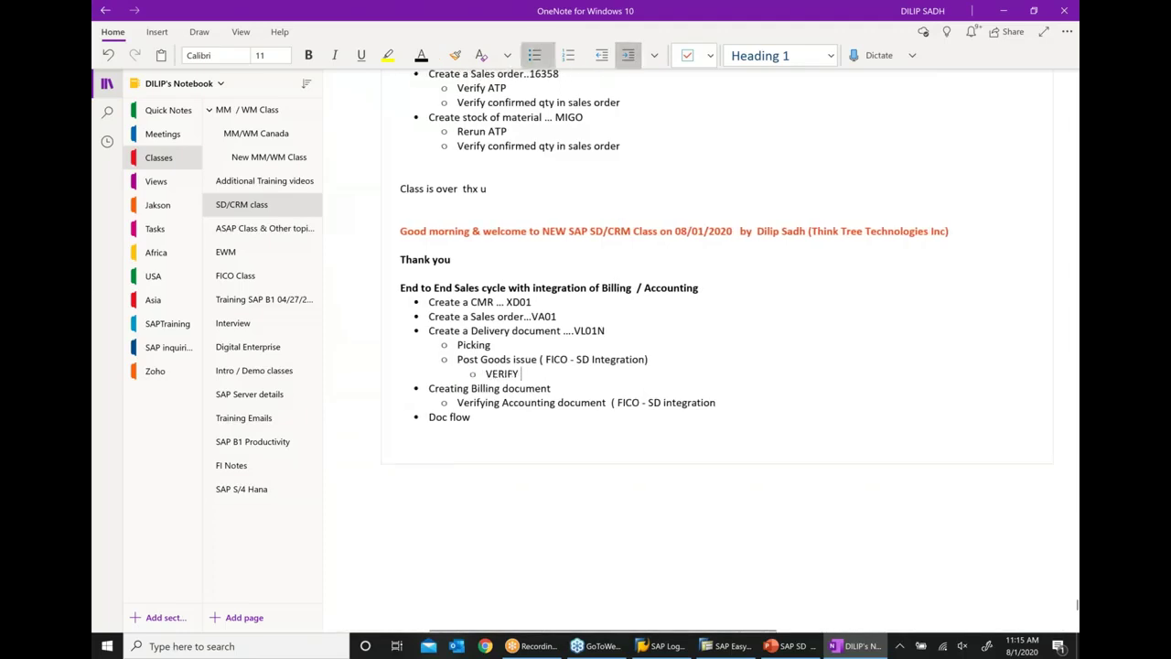
key(BackSpace)
key(BackSpace)
key(BackSpace)
key(BackSpace)
key(BackSpace)
key(BackSpace)
text(ERIFY C)
key(BackSpace)
key(BackSpace)
key(BackSpace)
key(BackSpace)
key(BackSpace)
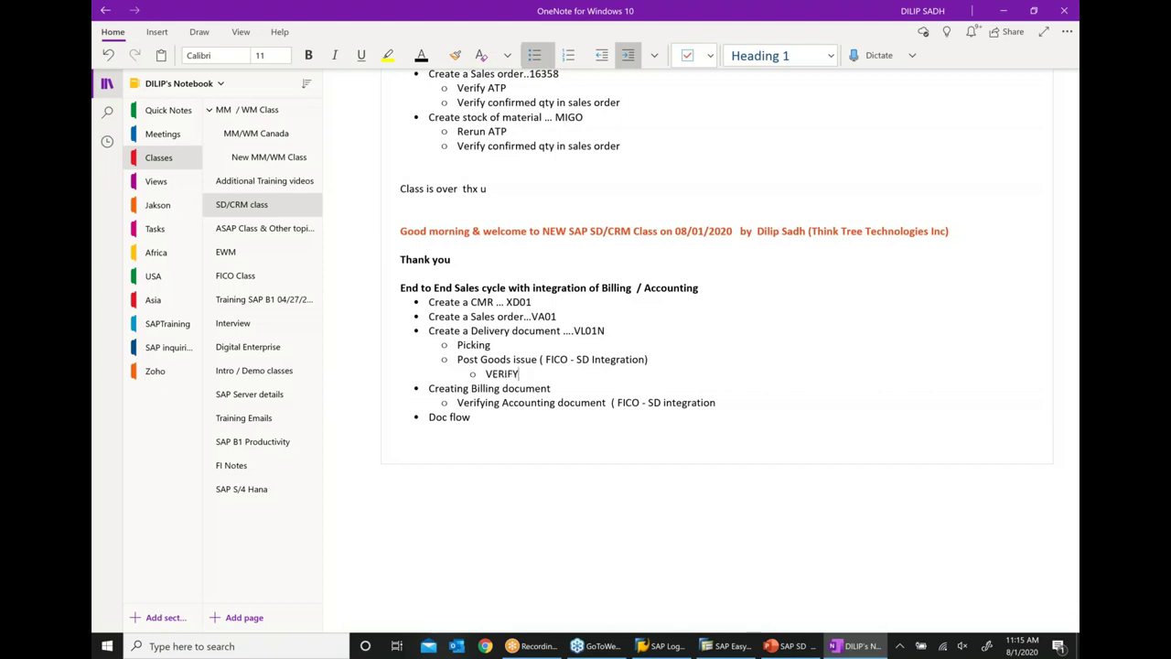
key(BackSpace)
key(BackSpace)
text(erify Accoun)
text(ting document ...)
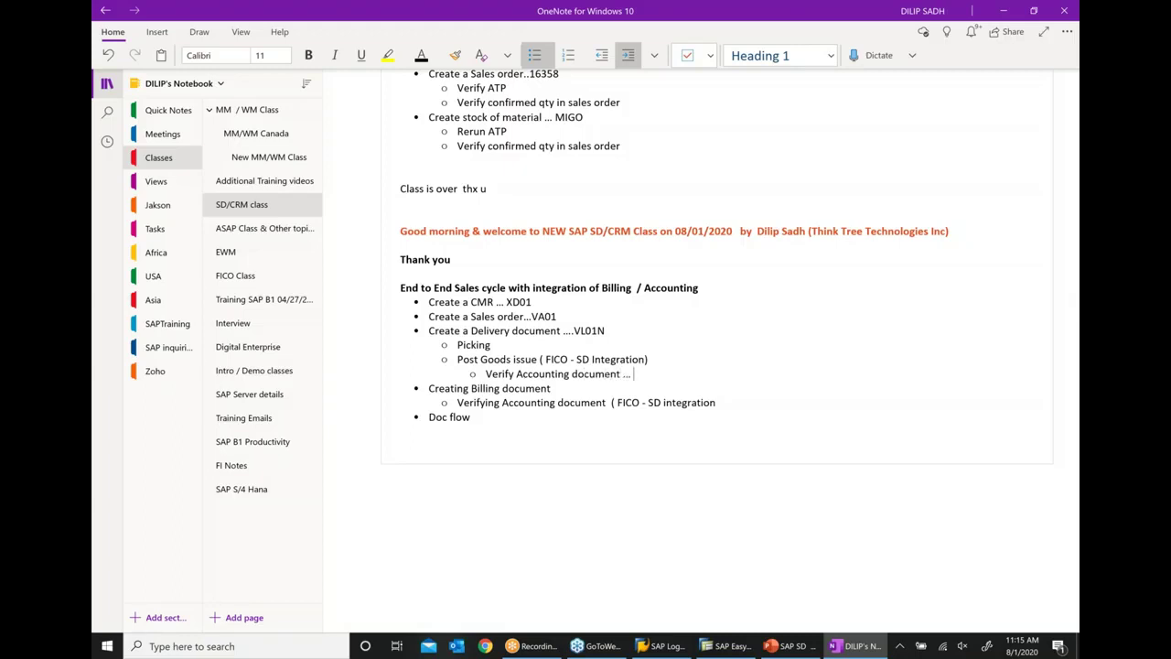
text( VL02N)
Step: Append the transaction code VF01 to the billing document bullet and VA03 to the Doc flow bullet
click(567, 388)
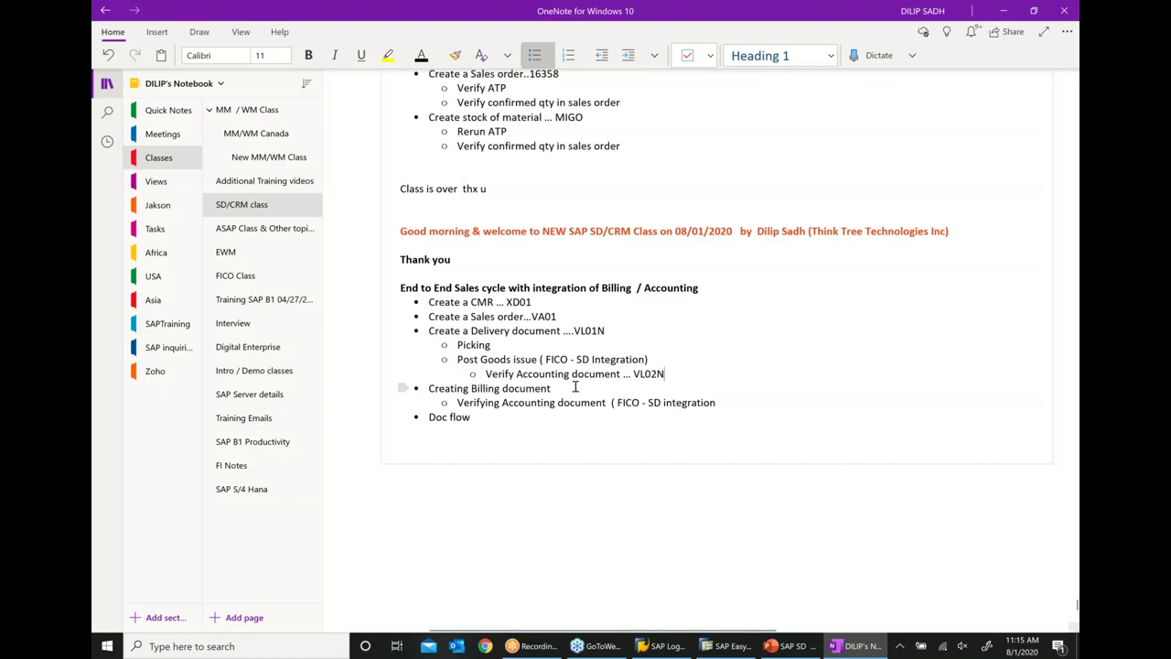
text(... VF01)
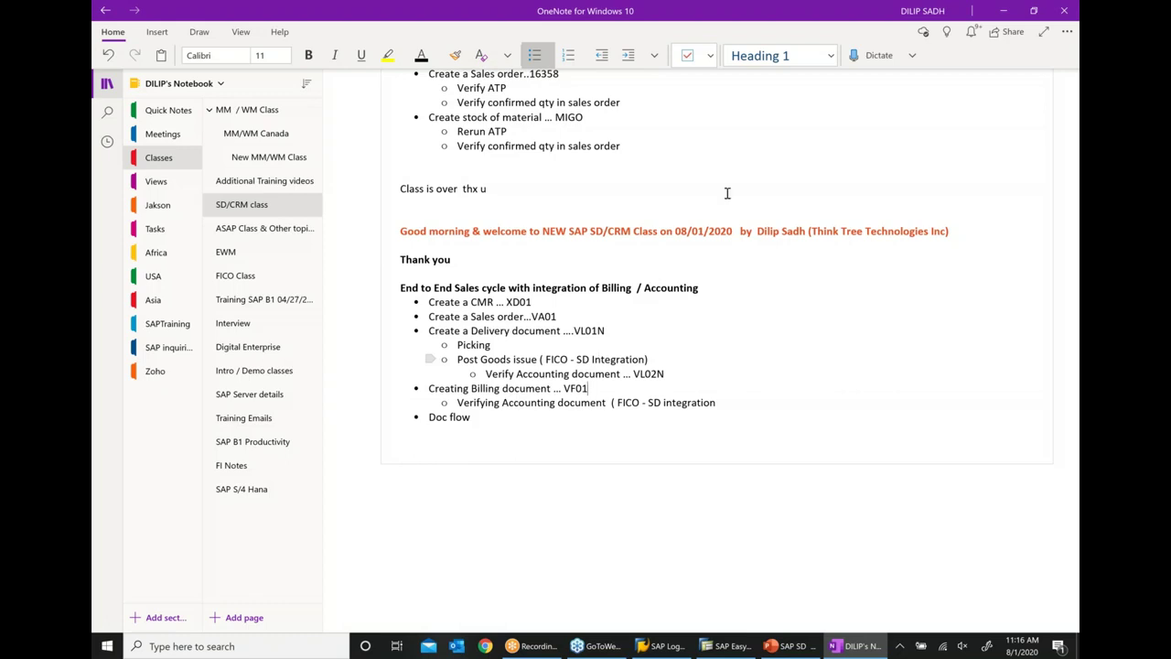
click(520, 418)
text(....V)
text(A-3)
text(3)
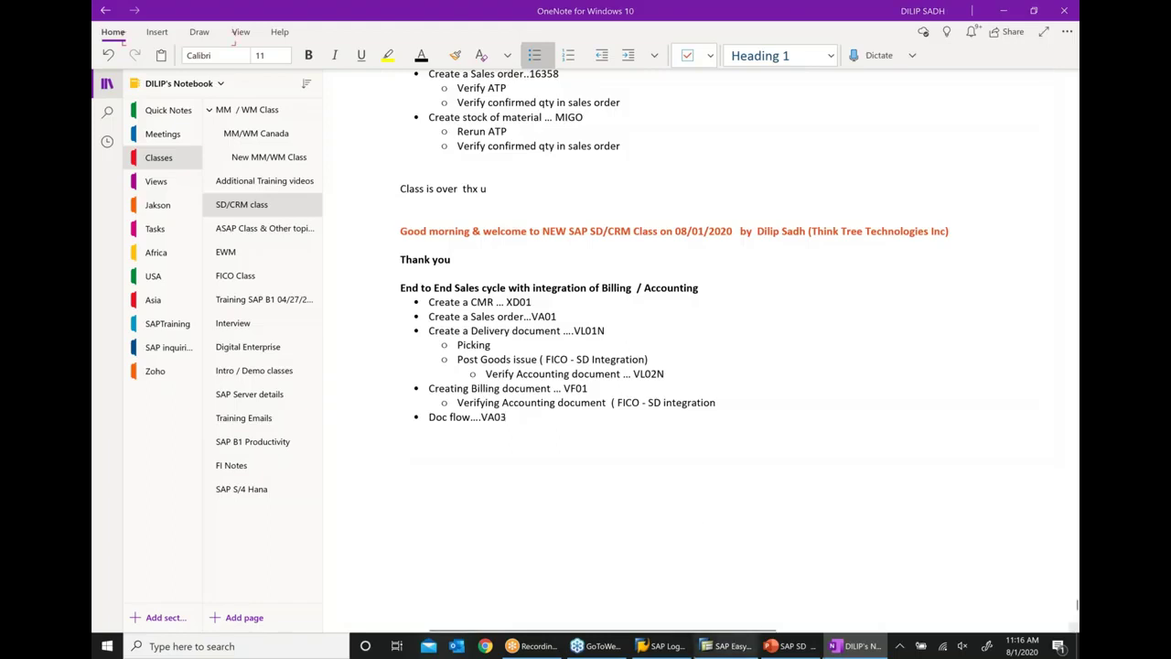
Step: Switch to SAP Easy Access and start the customer creation transaction XD01
click(732, 643)
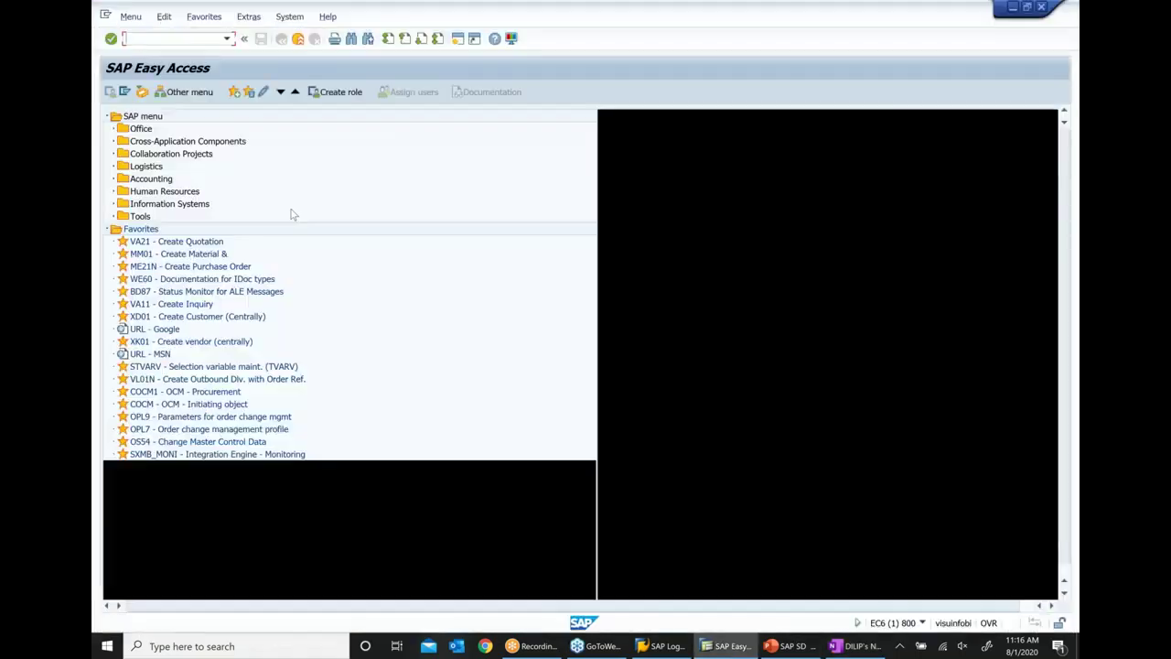
text(XD01)
key(Return)
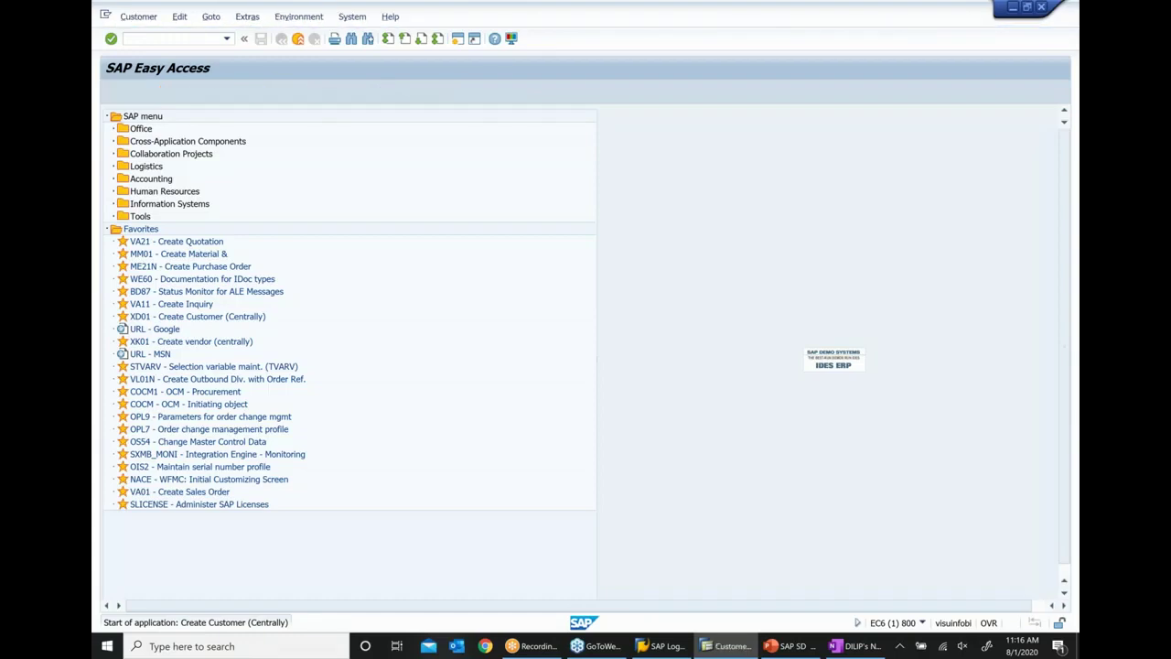
drag(318, 114, 457, 128)
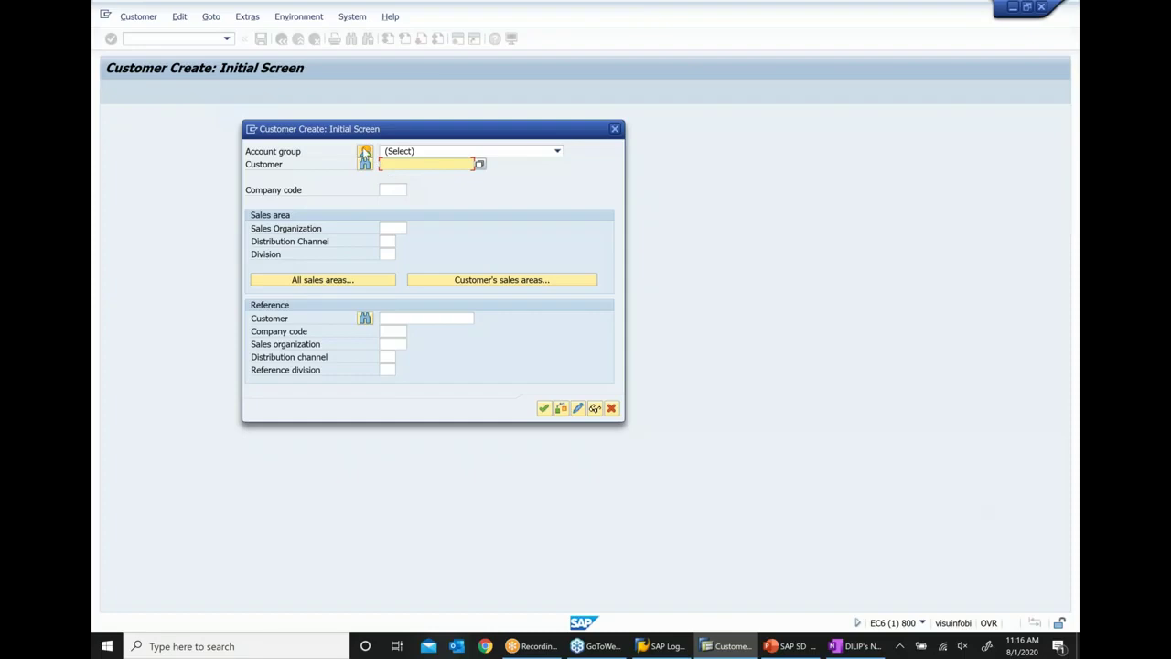
Step: Start the new customer with account group Sold-to party - 0001, company code 1000, sales organization 1000, distribution channel 10 and division 00
click(365, 154)
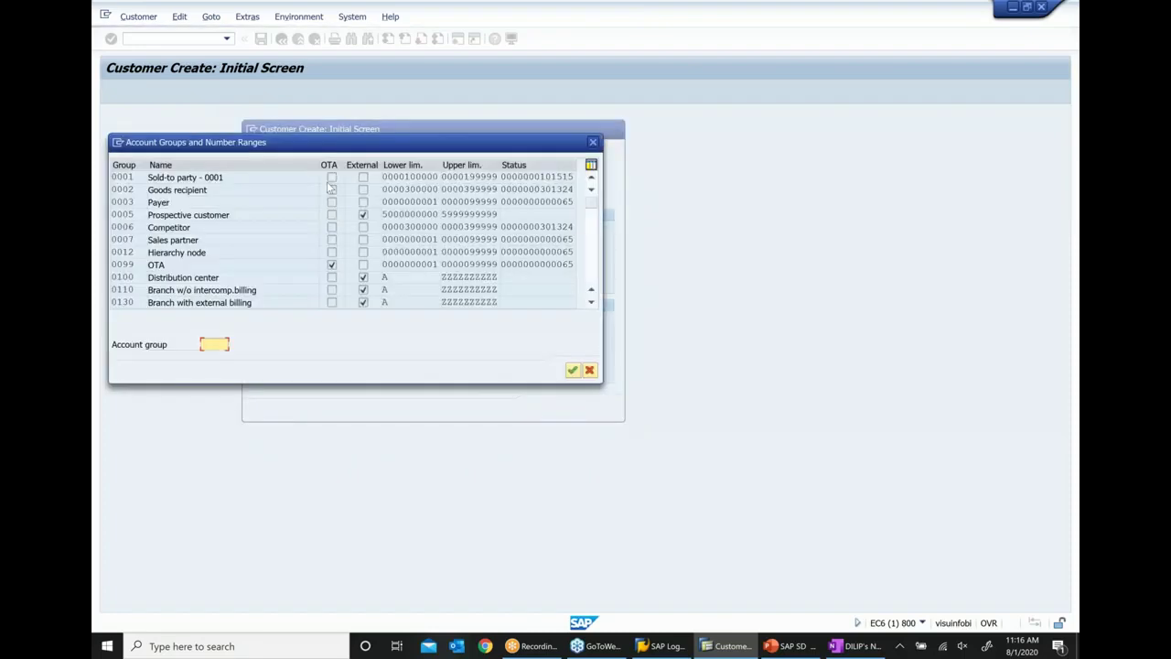
double_click(184, 177)
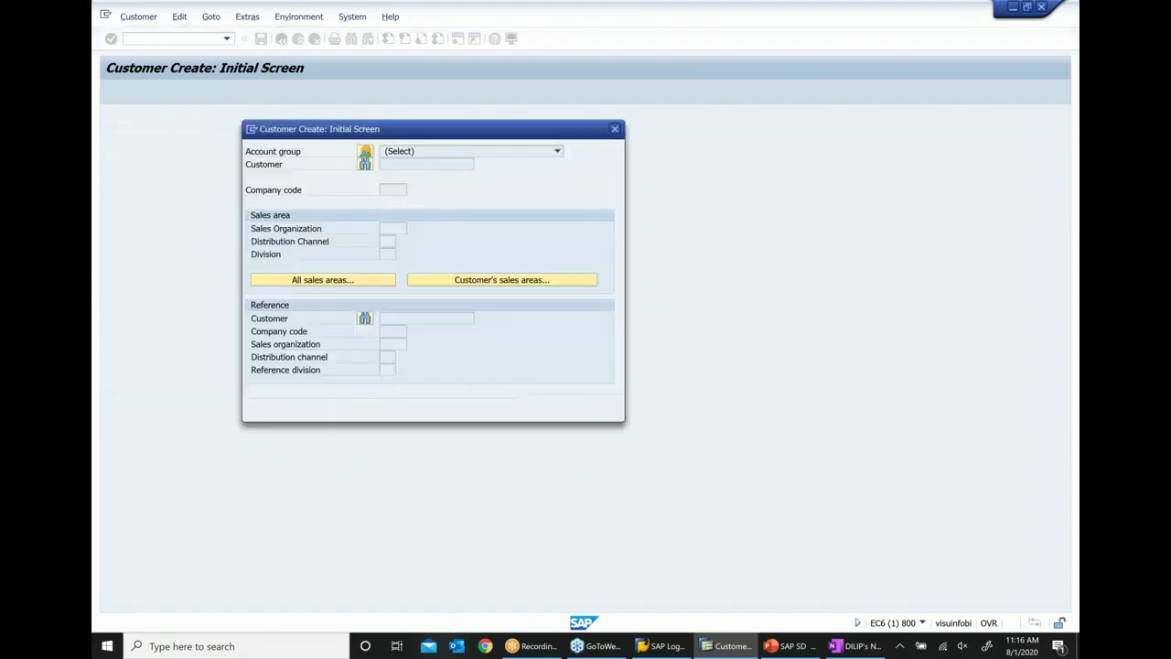
click(383, 190)
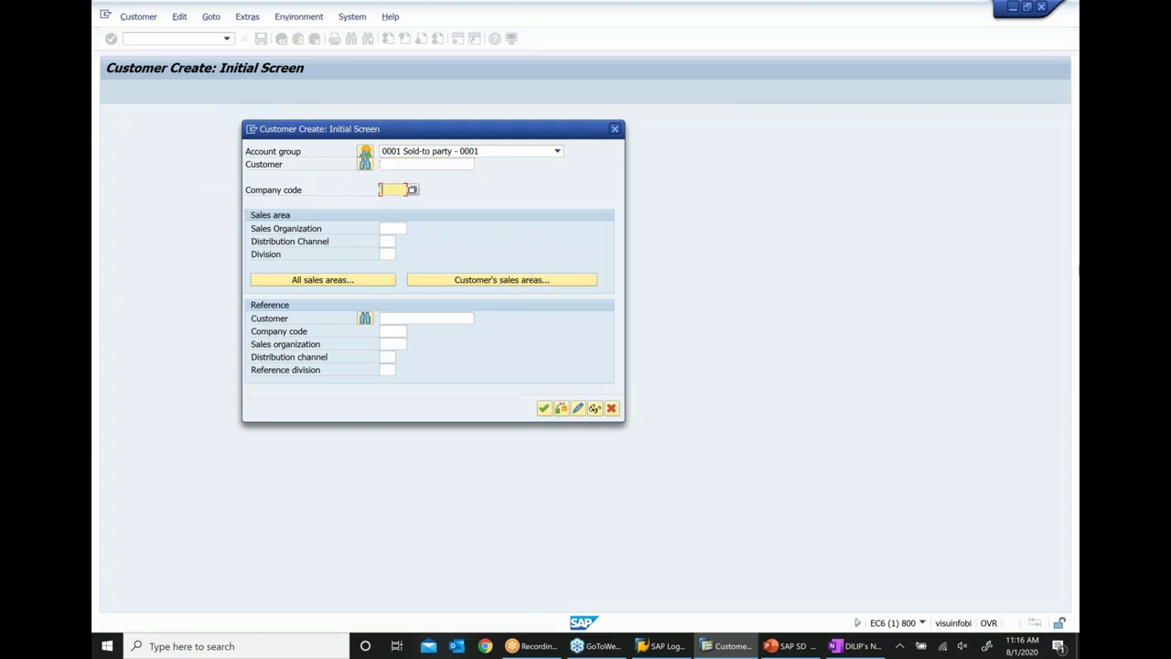
text(1000)
key(Tab)
text(10)
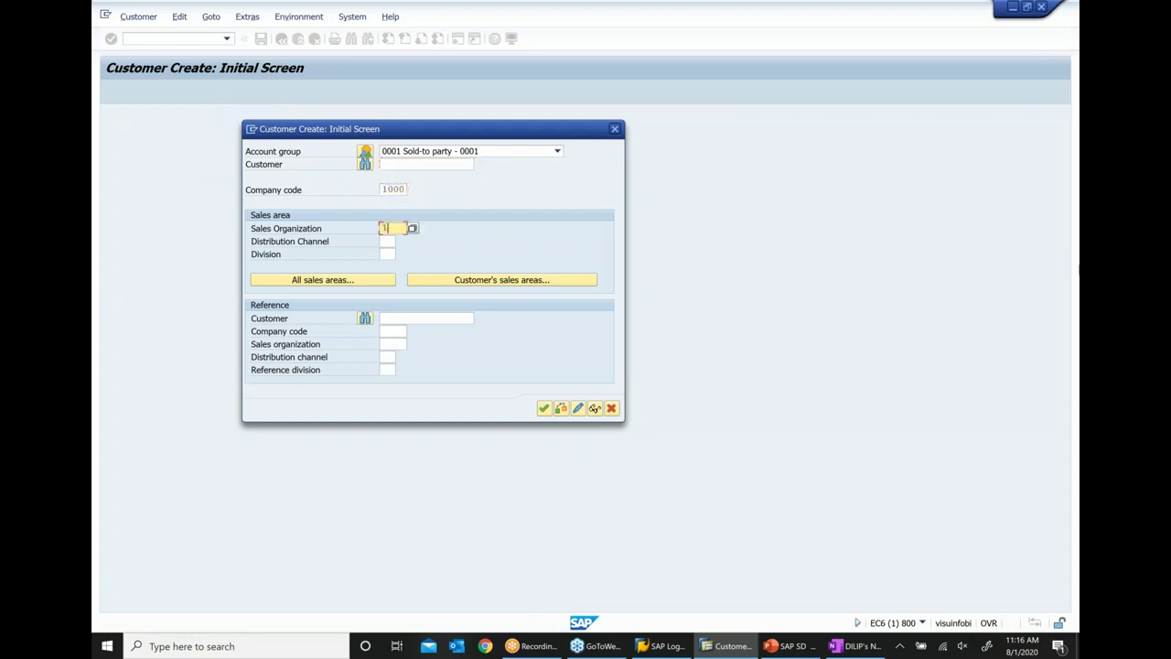
text(00)
key(Tab)
text(10)
key(Tab)
text(00)
key(Return)
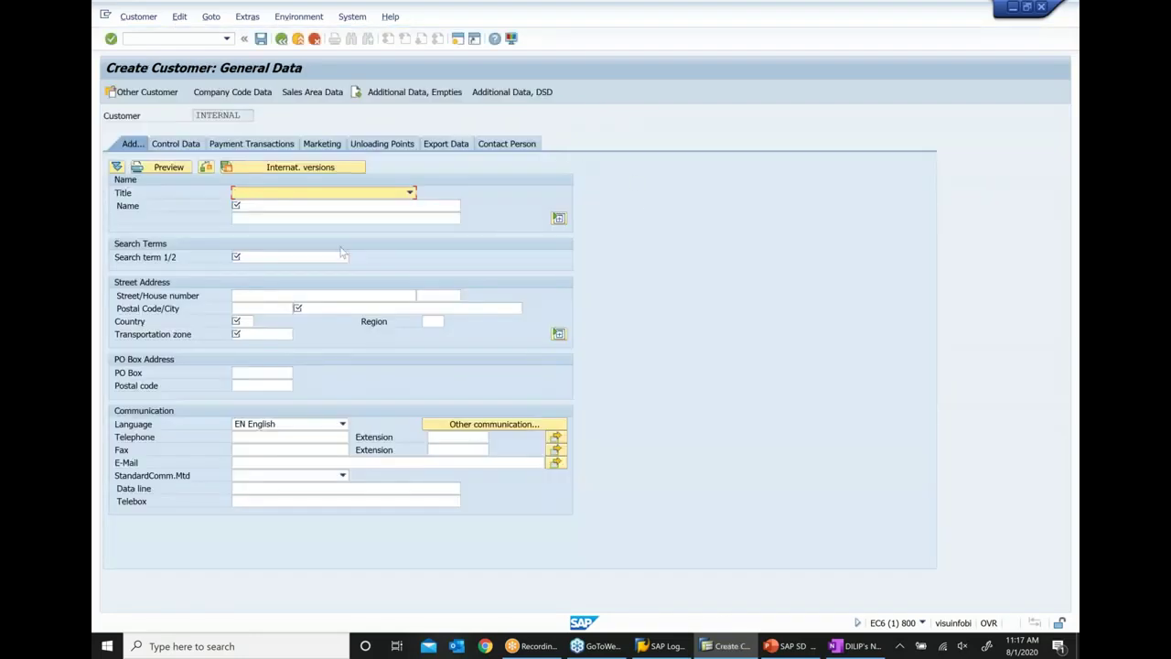
Step: Enter the customer name as "Standard customer" with the instructor's surname and 8 1 20, and use that surname as the search term
click(294, 206)
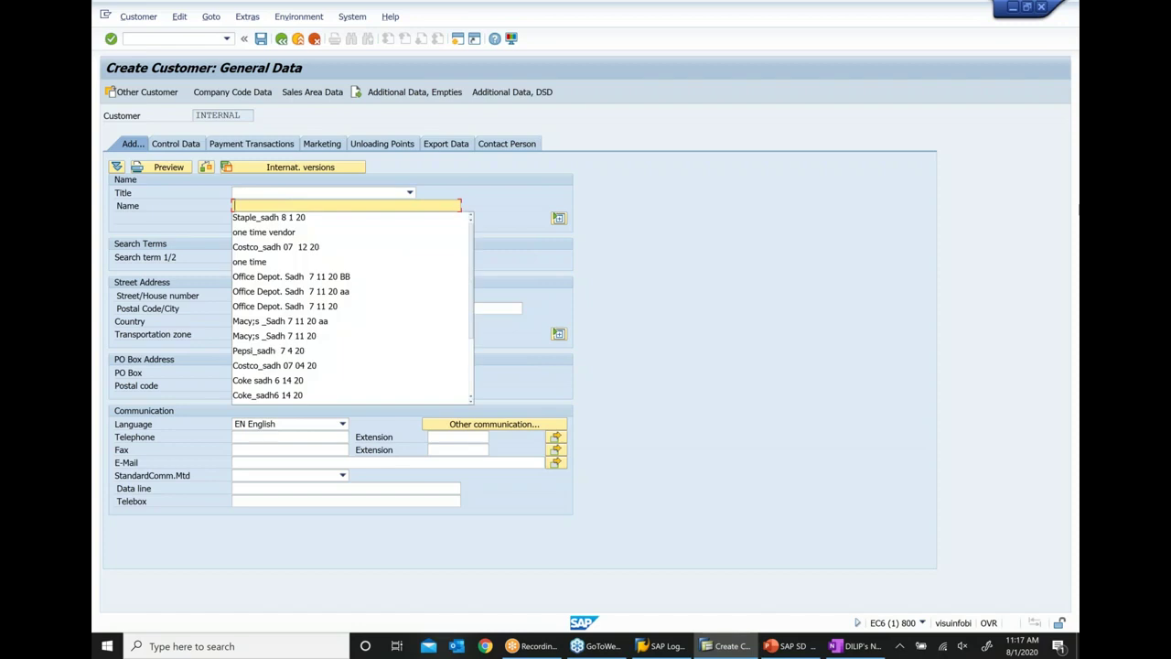
text(Stan)
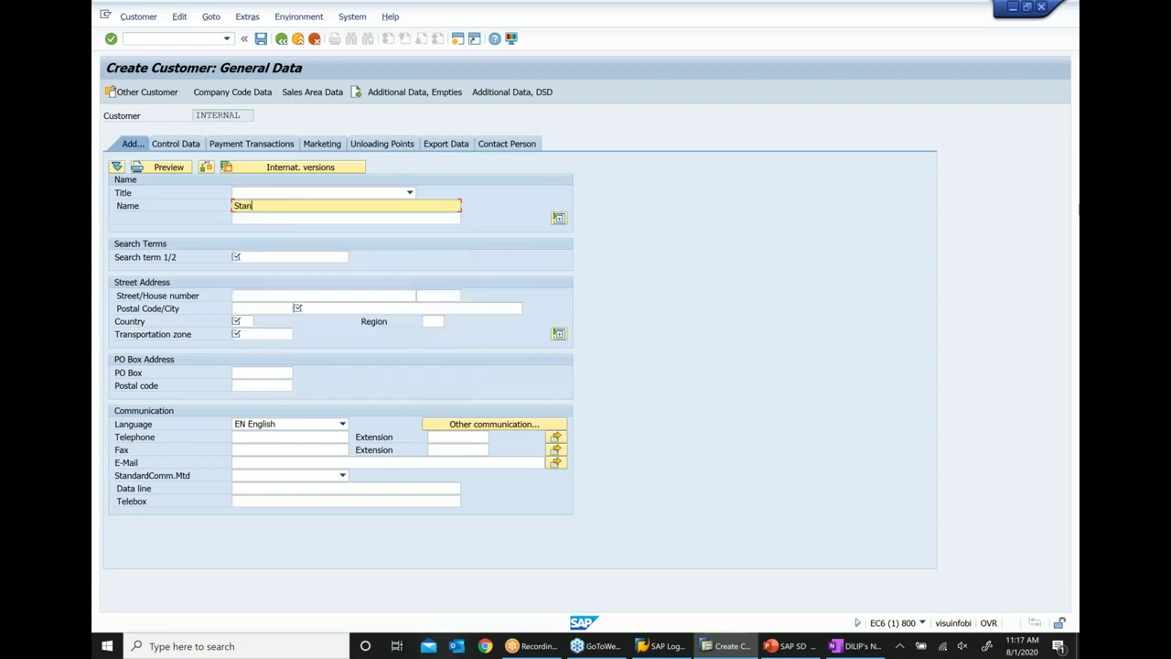
text(dard customer_sadh 8 1 20)
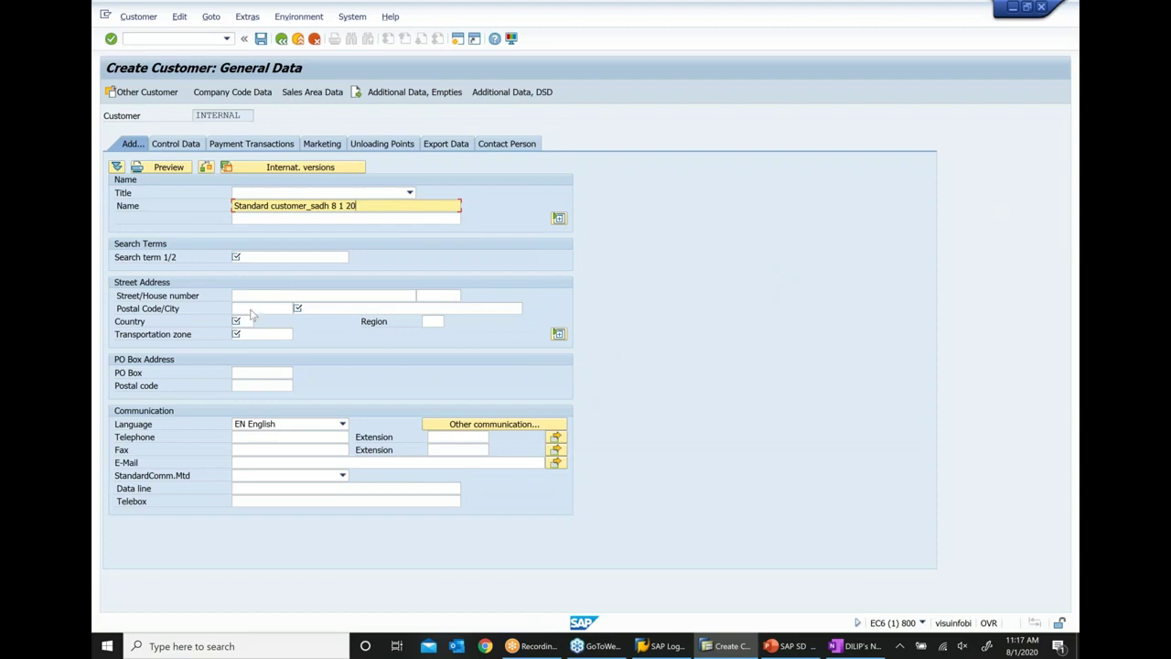
click(293, 257)
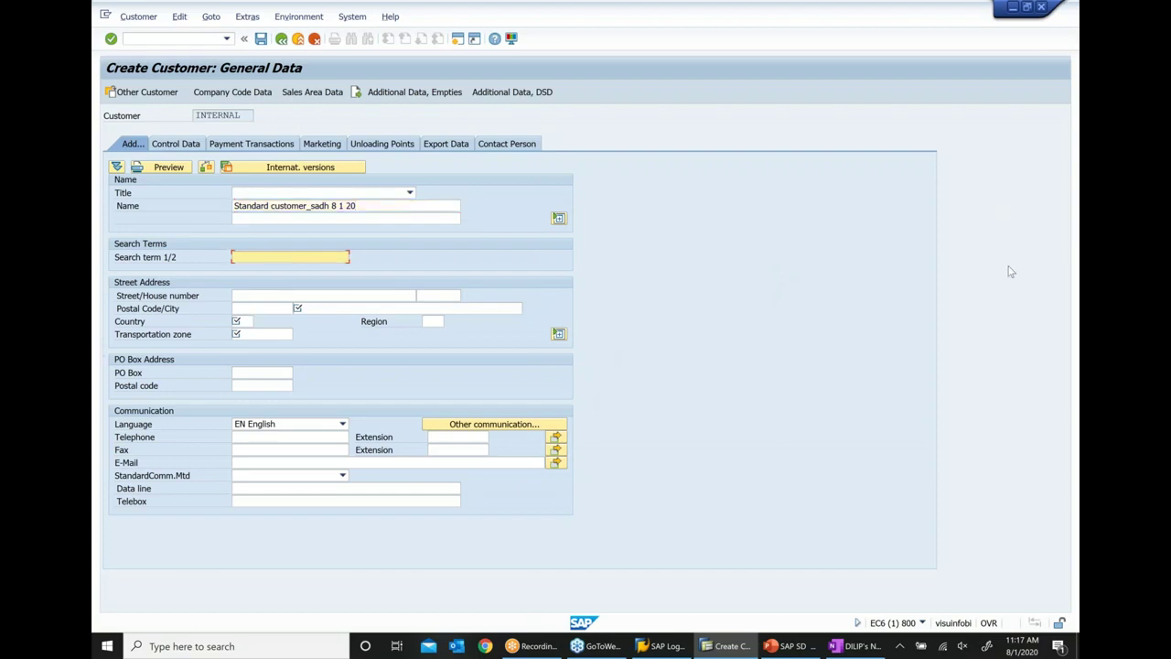
key(Return)
Step: Fill in the customer's street, house number and postal code in the street address, reusing earlier entries for the house number and postal code
click(393, 295)
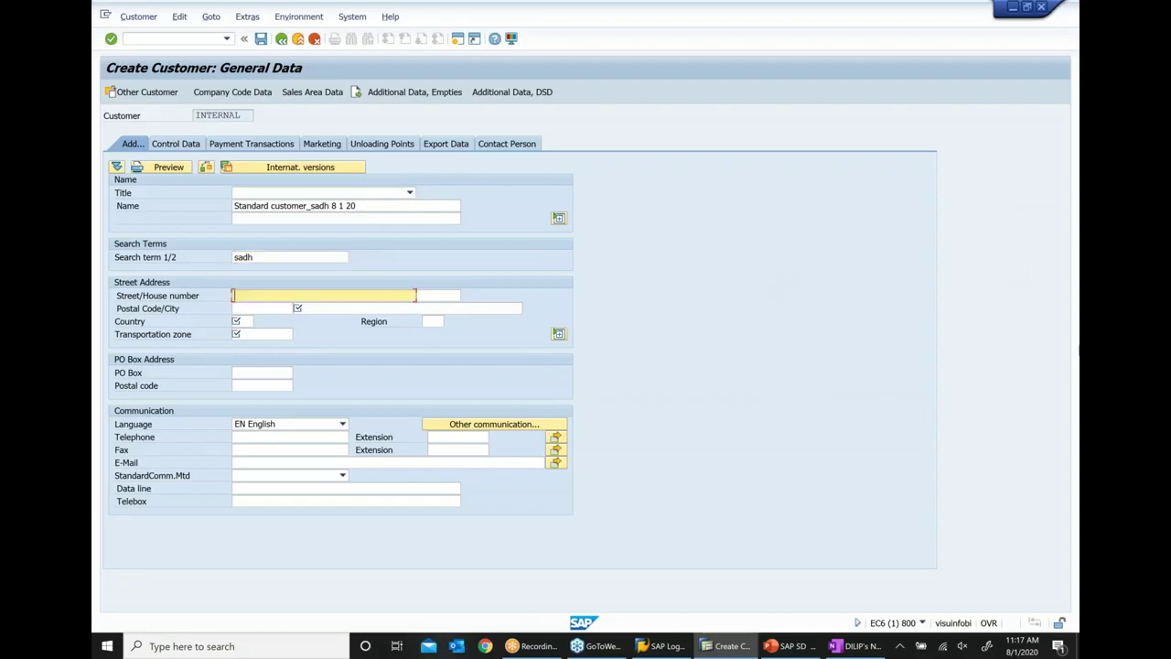
text(route 89)
key(Tab)
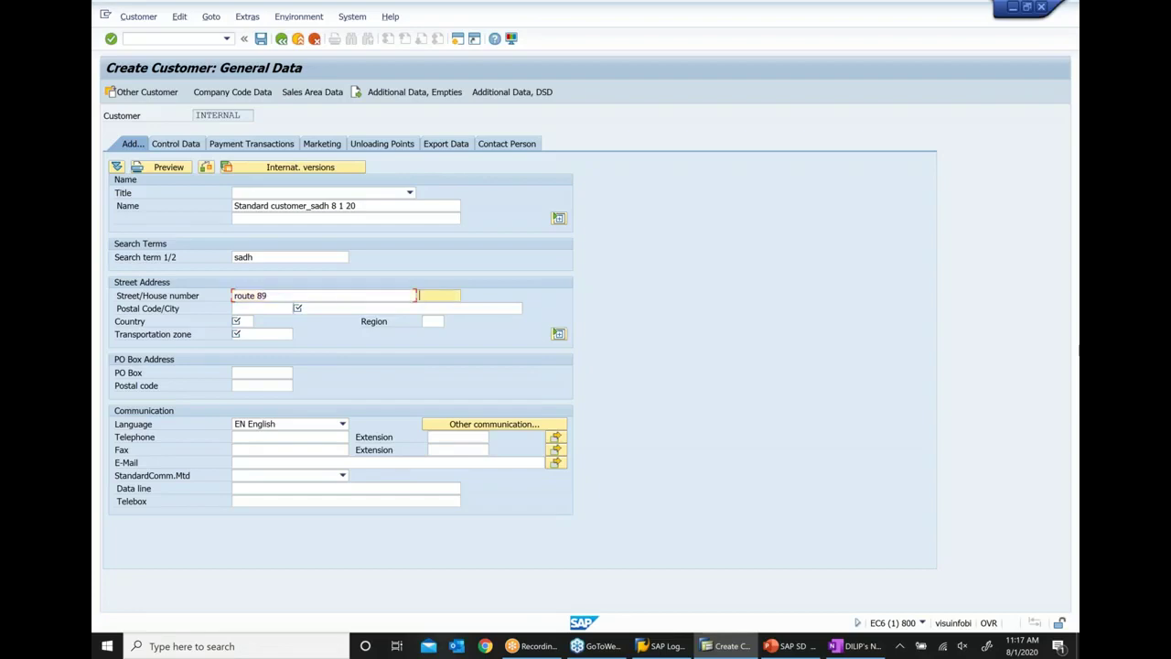
key(Down)
key(Down)
key(Down)
key(Down)
key(Down)
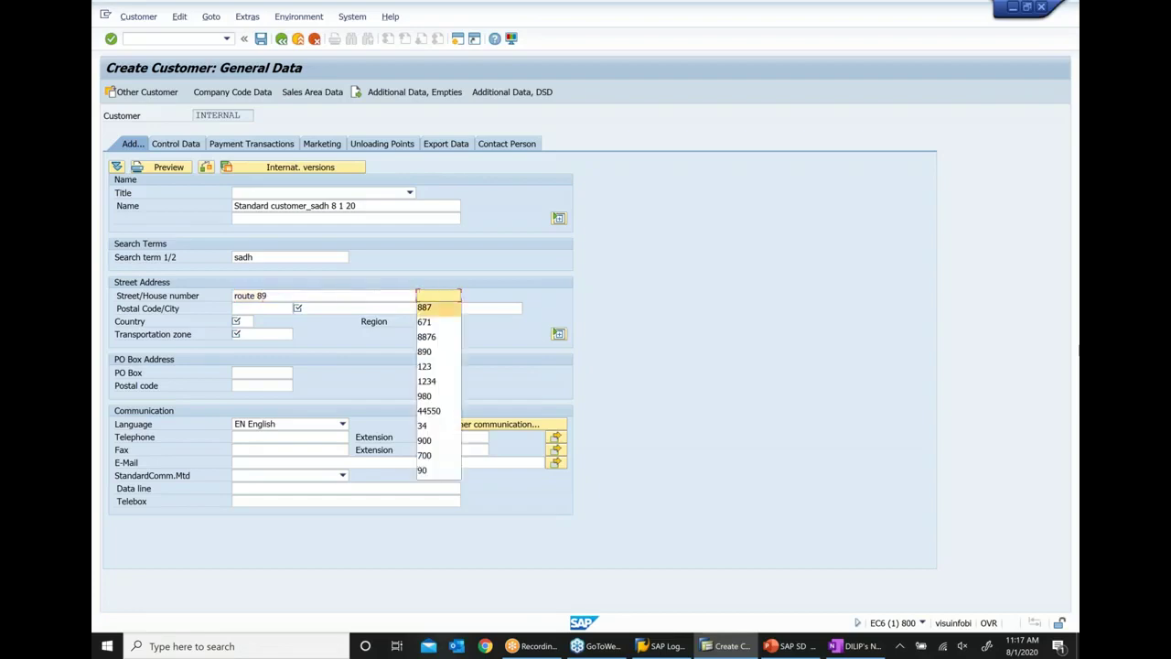
key(Down)
key(Return)
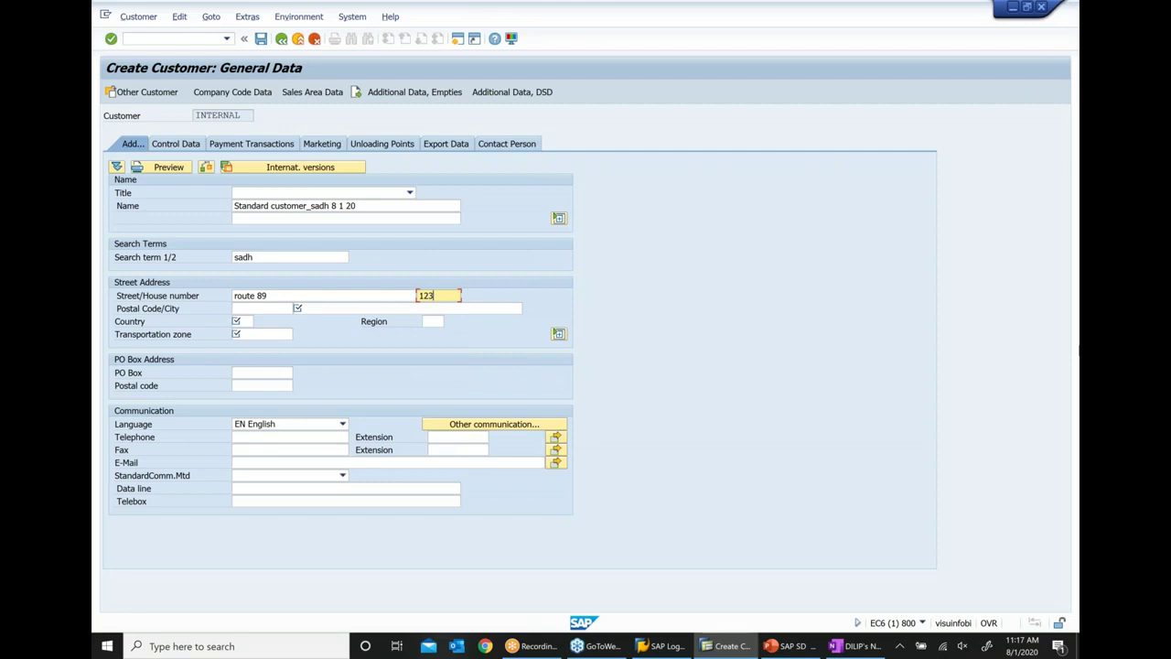
key(Tab)
key(Down)
key(Down)
key(Return)
key(Tab)
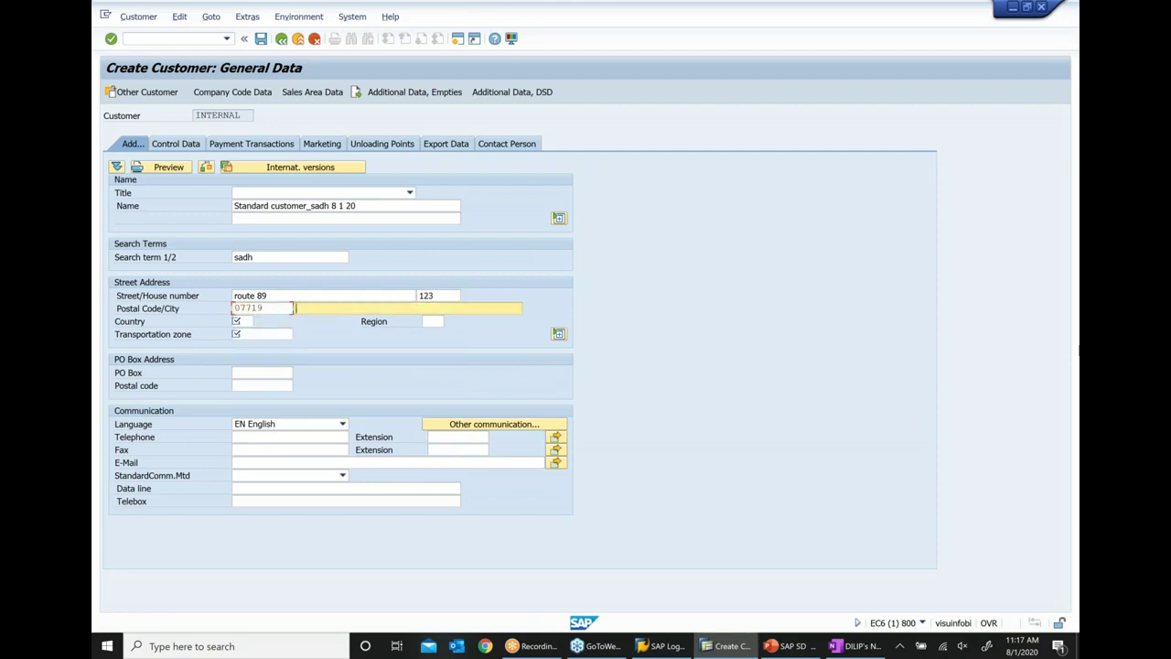
key(Down)
key(Down)
key(Return)
key(Tab)
key(Down)
key(Down)
key(Return)
key(Tab)
key(Down)
key(Down)
key(Return)
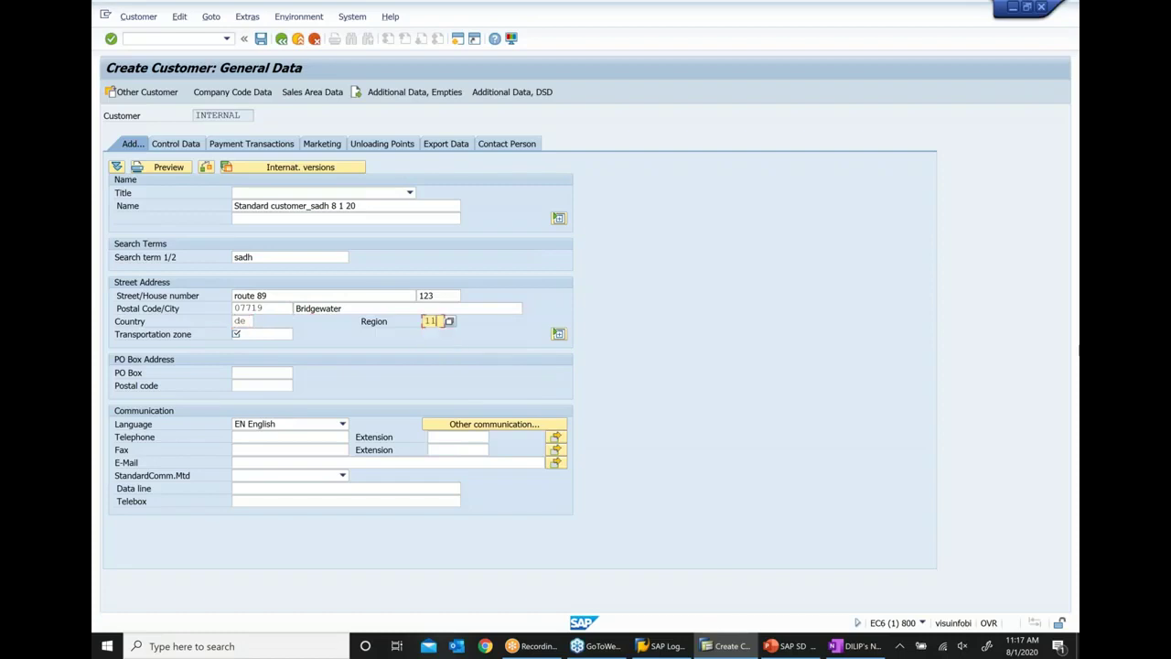
key(Tab)
key(Down)
key(Down)
key(Return)
key(Return)
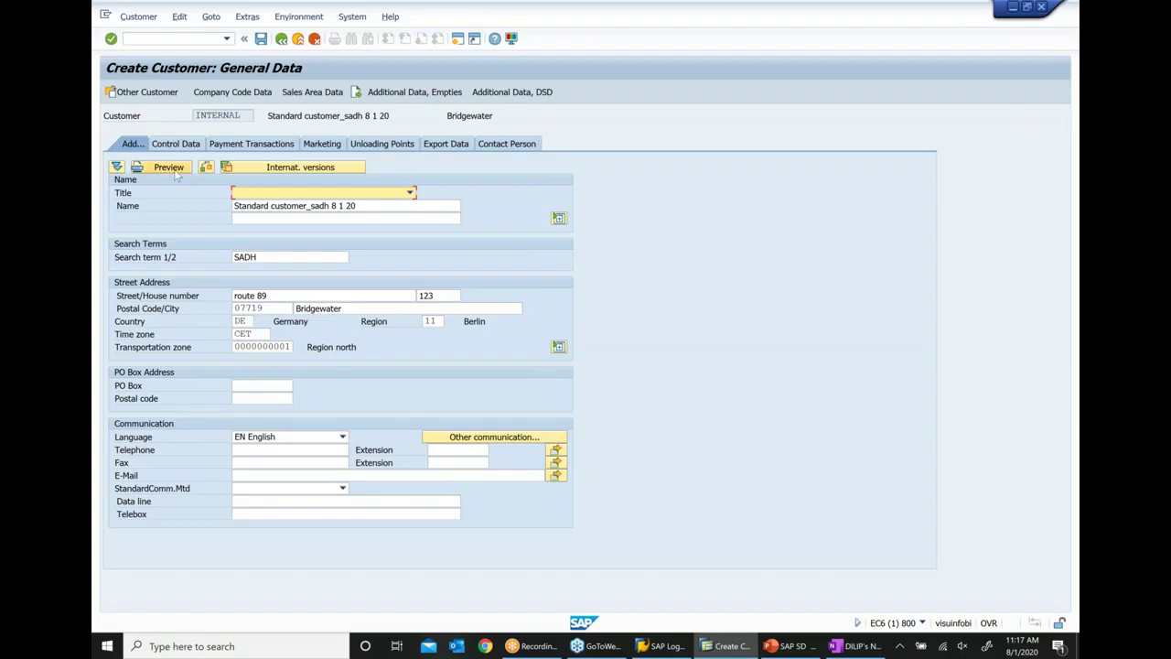
Step: Open the customer's company code data and enter the reconciliation account number
click(230, 94)
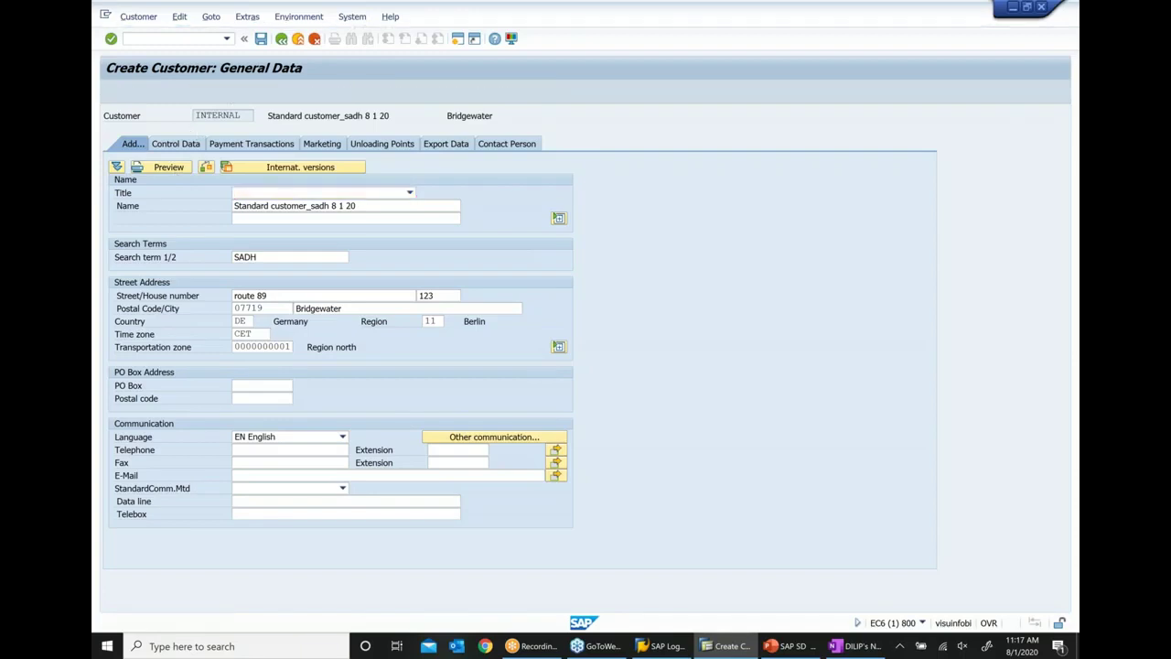
text(140000)
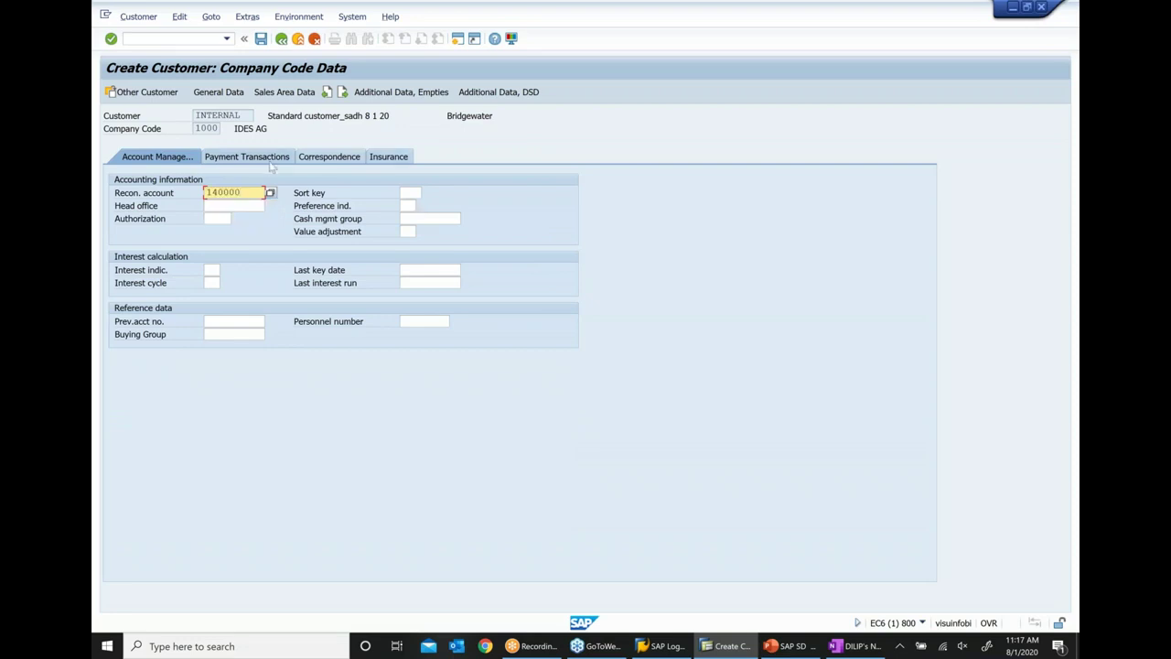
Step: Confirm the reconciliation account and set the terms of payment to 0002 in the customer's company code data
key(Return)
key(Return)
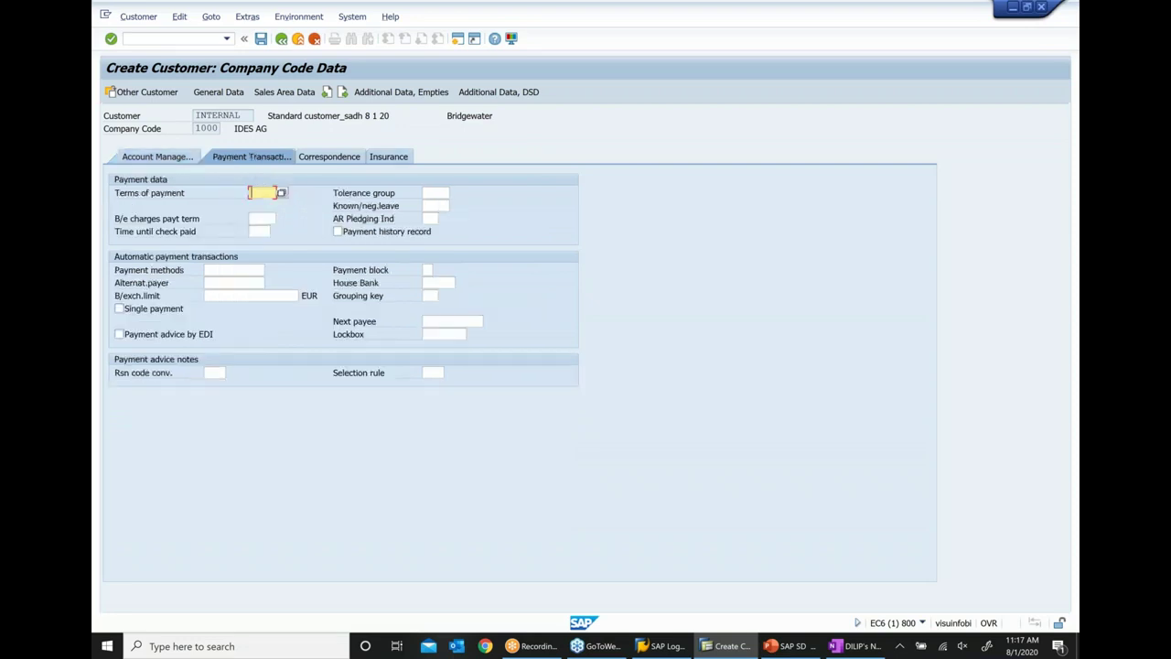
text(0002)
Step: In the customer's sales area data, set shipping conditions to 01 and the delivering plant to 1000
click(284, 91)
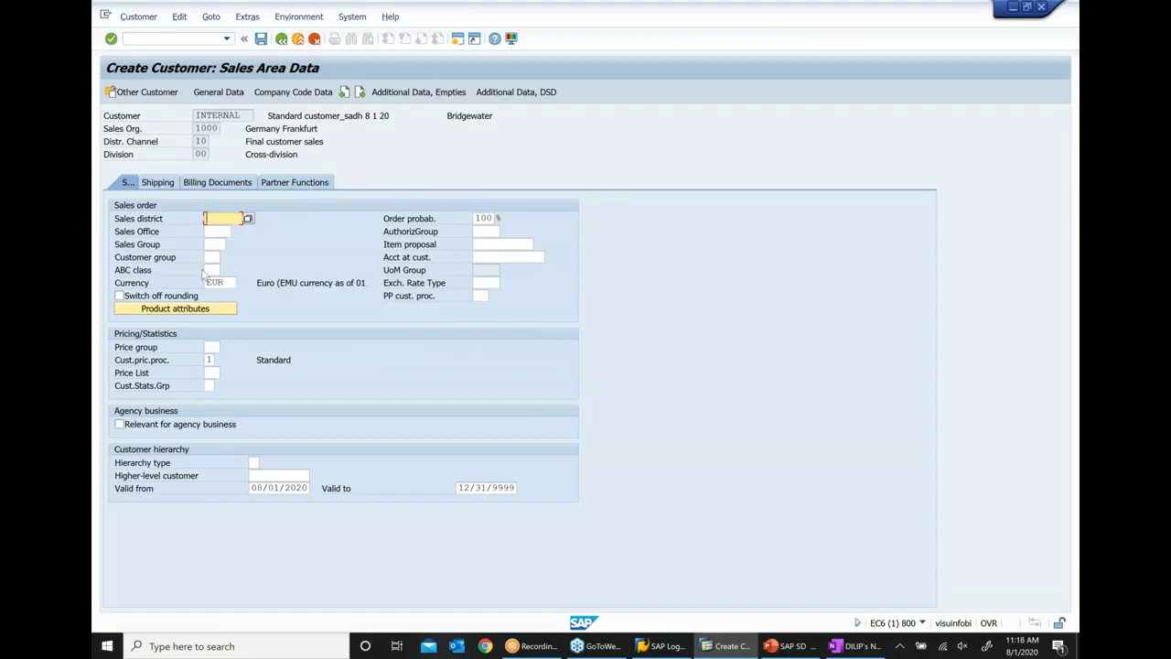
click(170, 183)
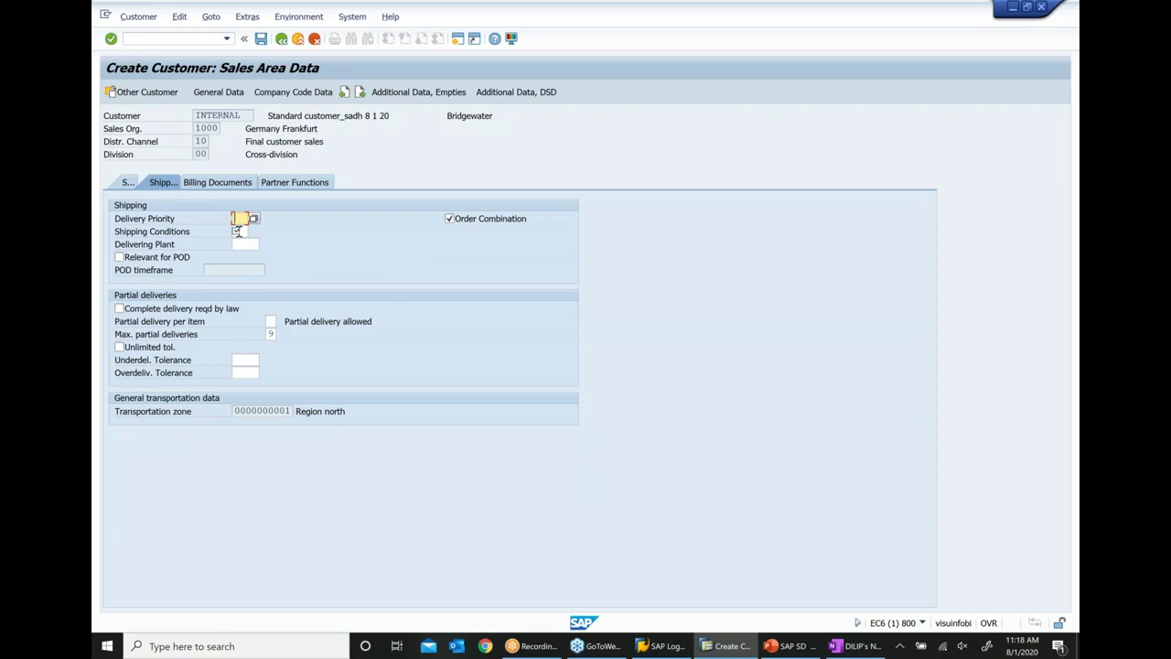
text(01)
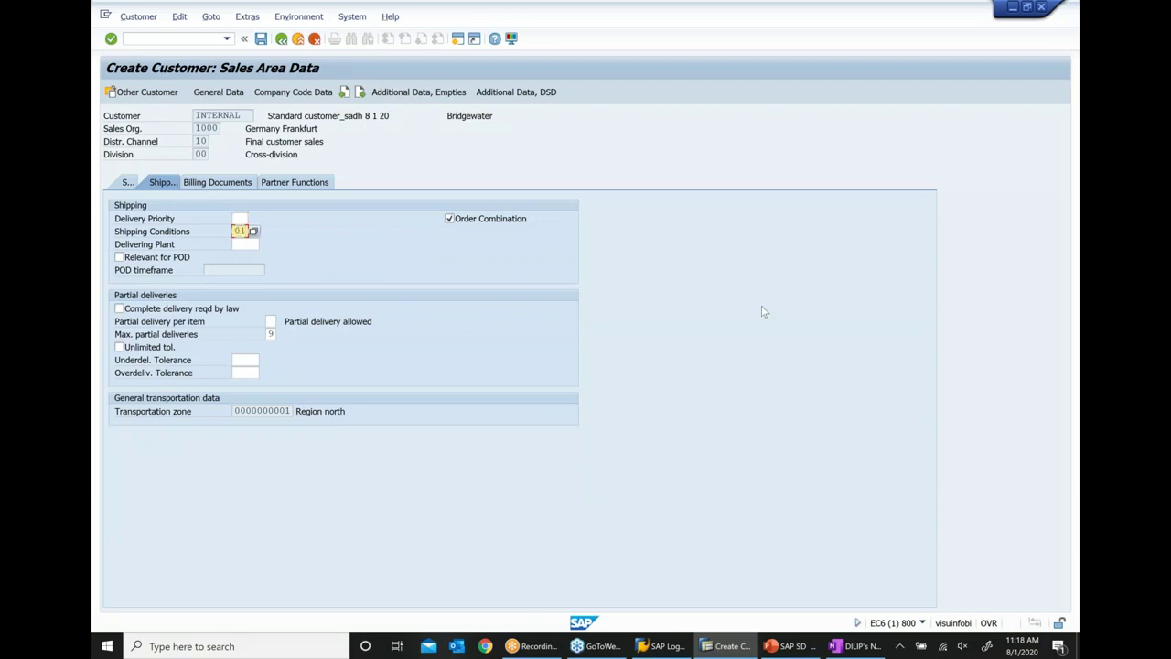
key(Tab)
text(1000)
key(Return)
Step: Set the customer's billing Incoterms to FOB with location warehouse and the terms of payment to 0002
click(234, 181)
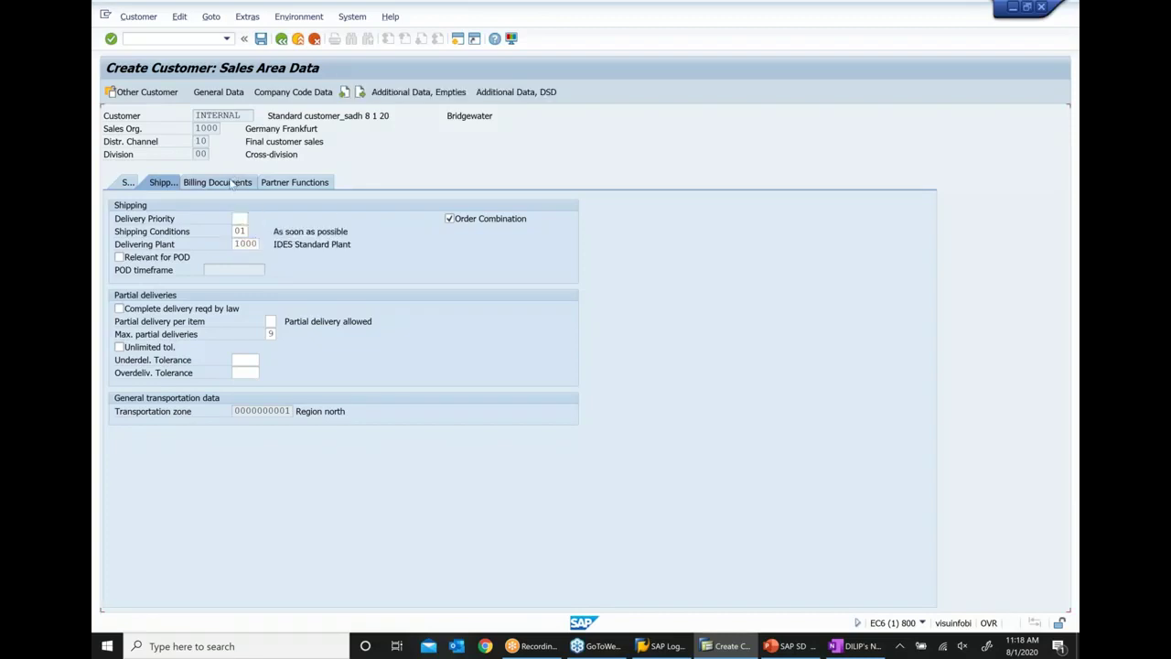
click(230, 284)
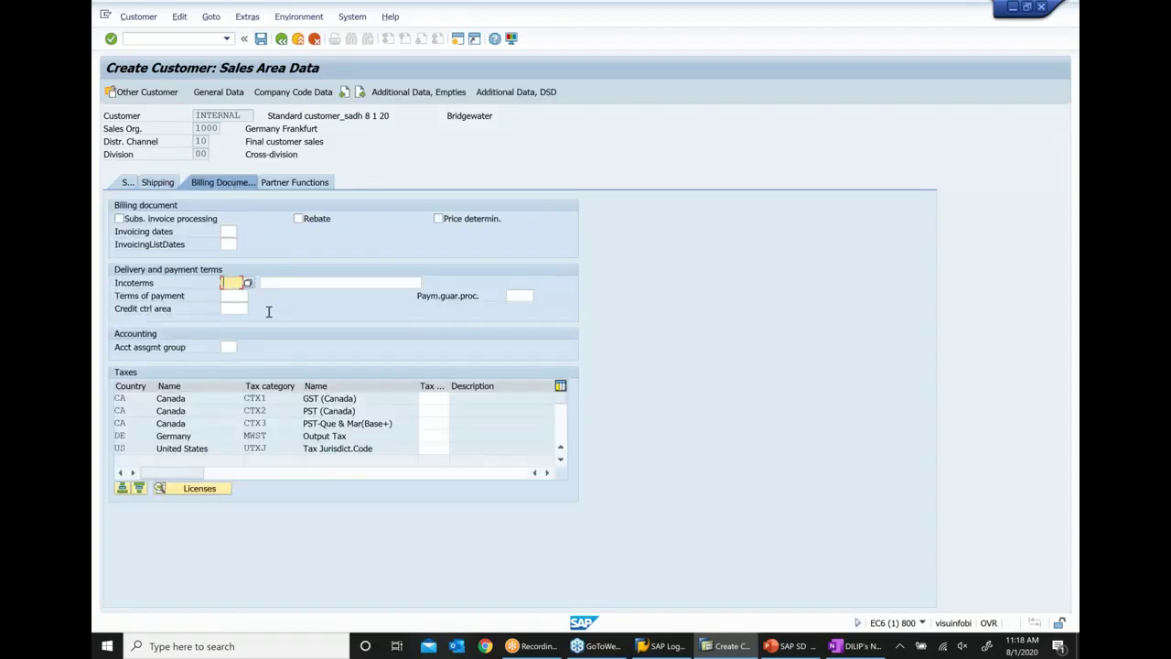
text(fob)
key(Tab)
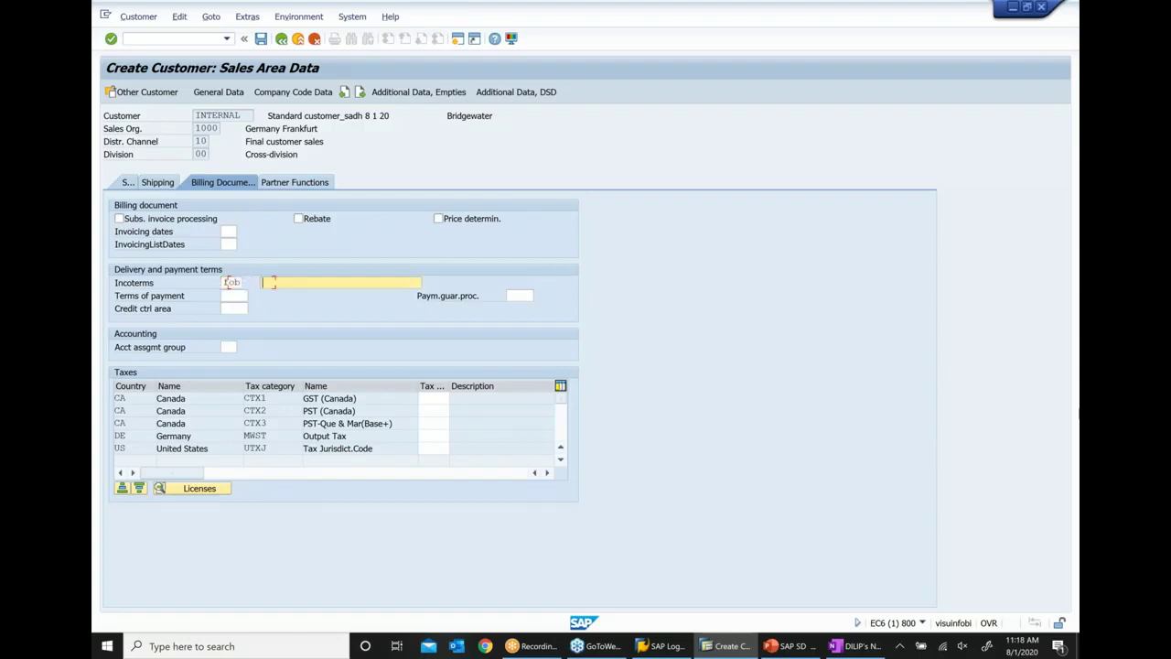
key(Down)
key(Return)
key(Tab)
text(0002)
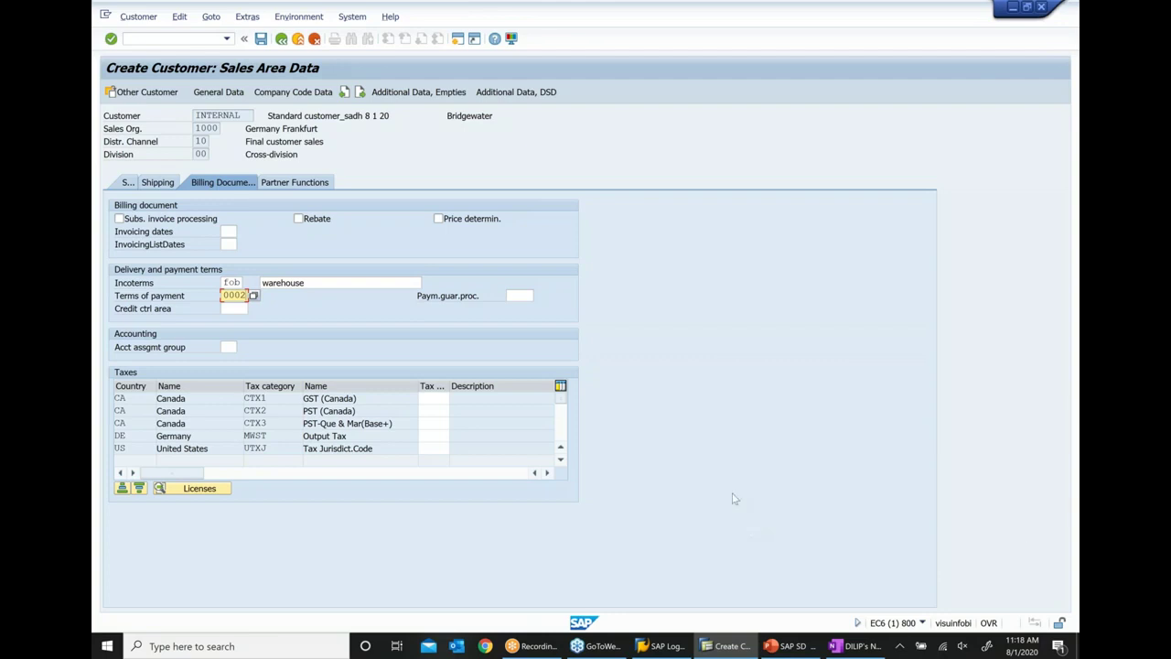
Step: Set the tax classification to 0 for all five listed tax categories of Canada, Germany and the United States
click(435, 398)
text(0)
key(Tab)
text(0)
key(Tab)
text(0)
key(Tab)
text(0)
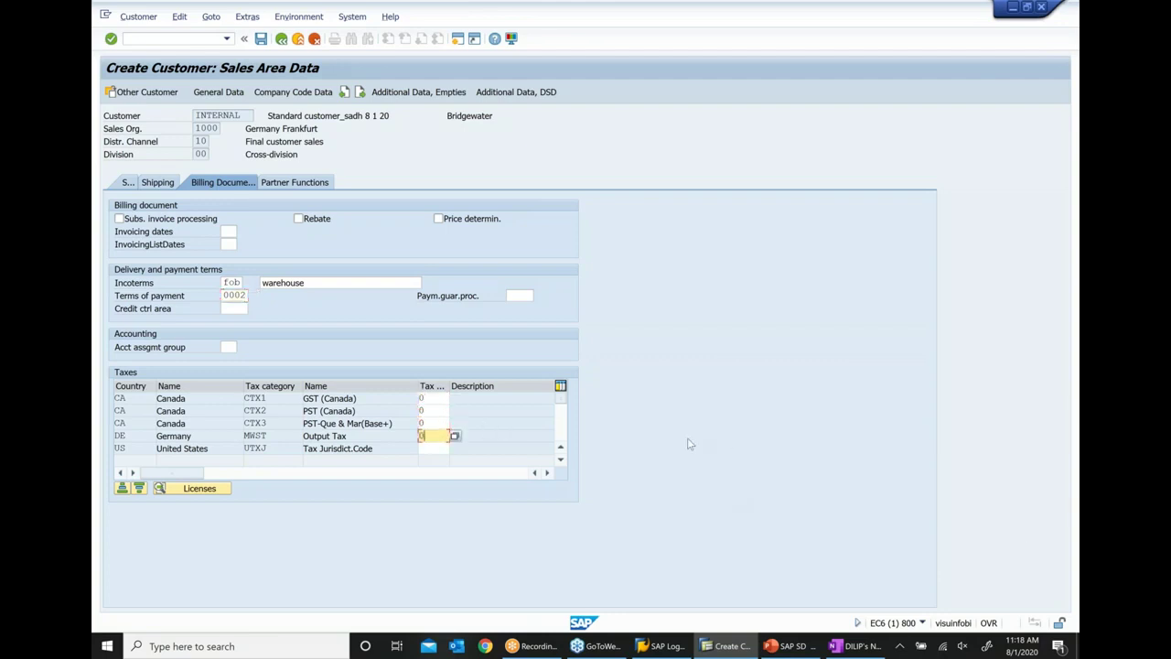
key(Tab)
text(0)
key(Return)
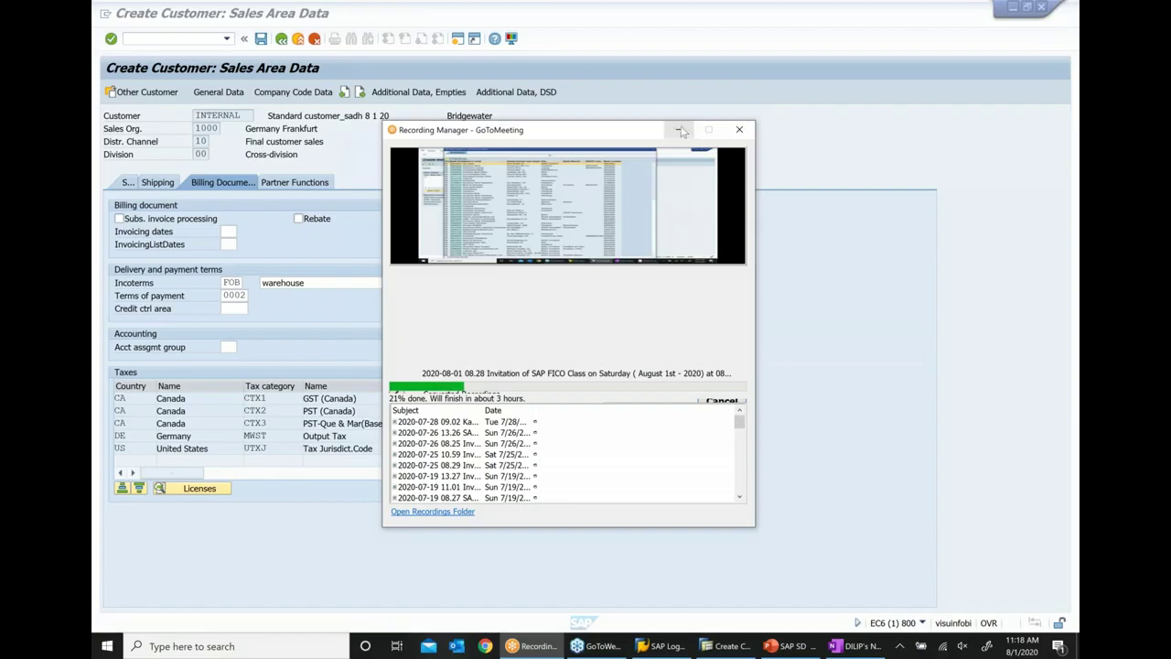
Step: Display the customer's partner functions, then save the customer master and leave customer creation
click(222, 195)
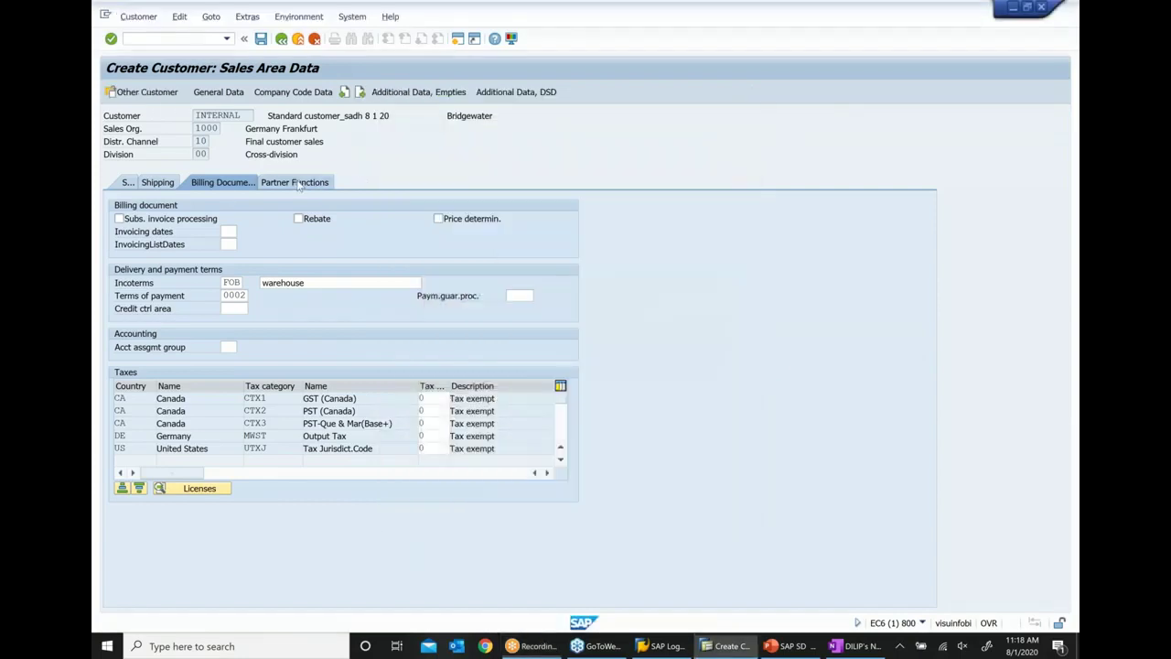
click(294, 182)
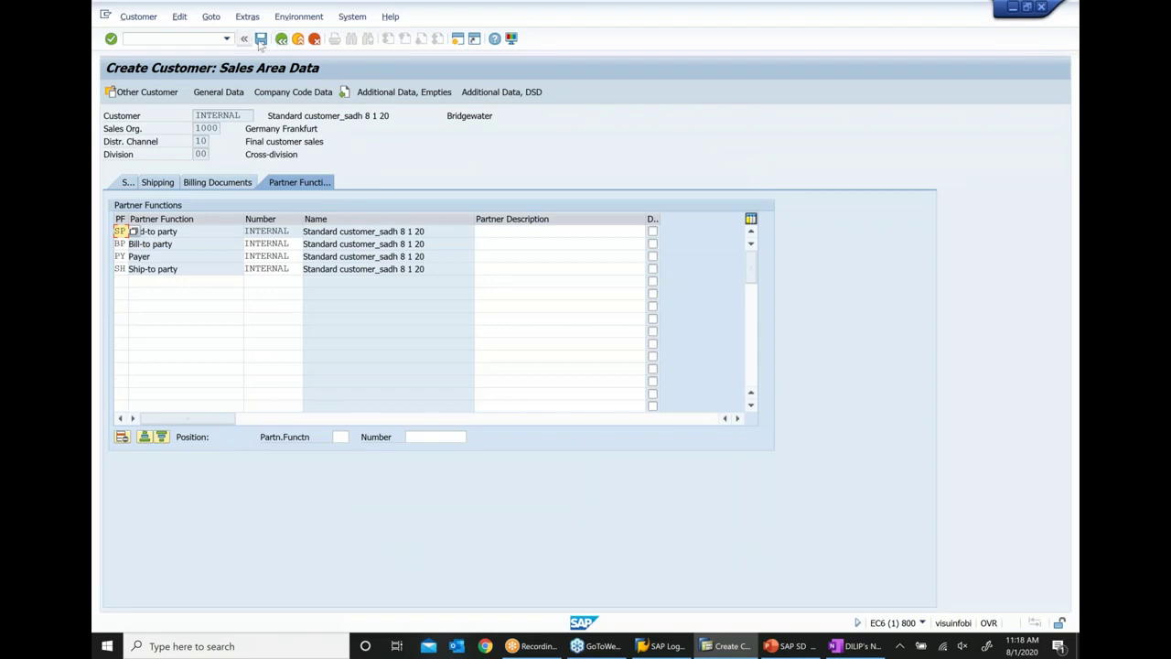
click(261, 39)
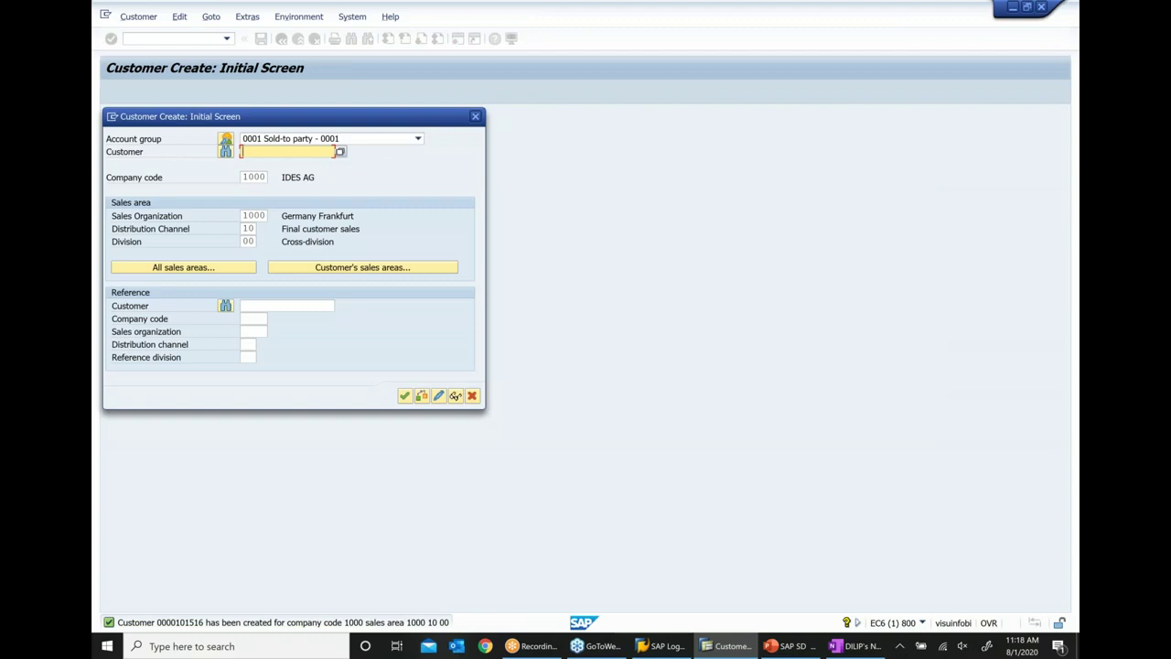
click(474, 397)
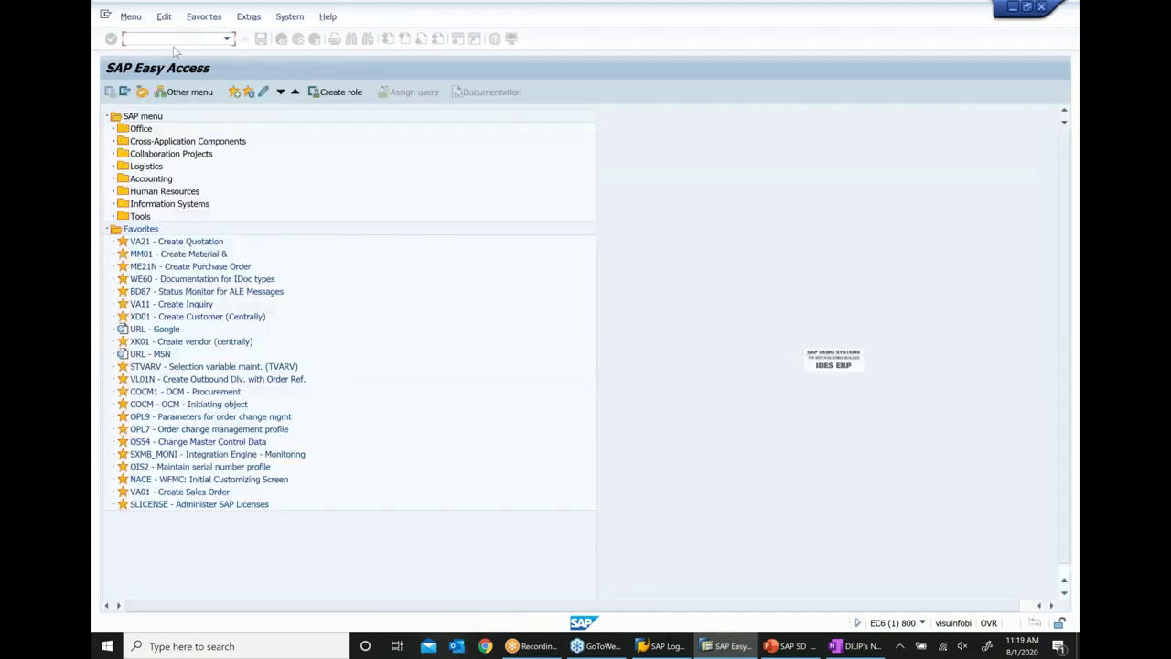
Step: Open the customer change transaction for the new customer's number and record that number after XD01 in the OneNote class notes
text(xd)
key(Return)
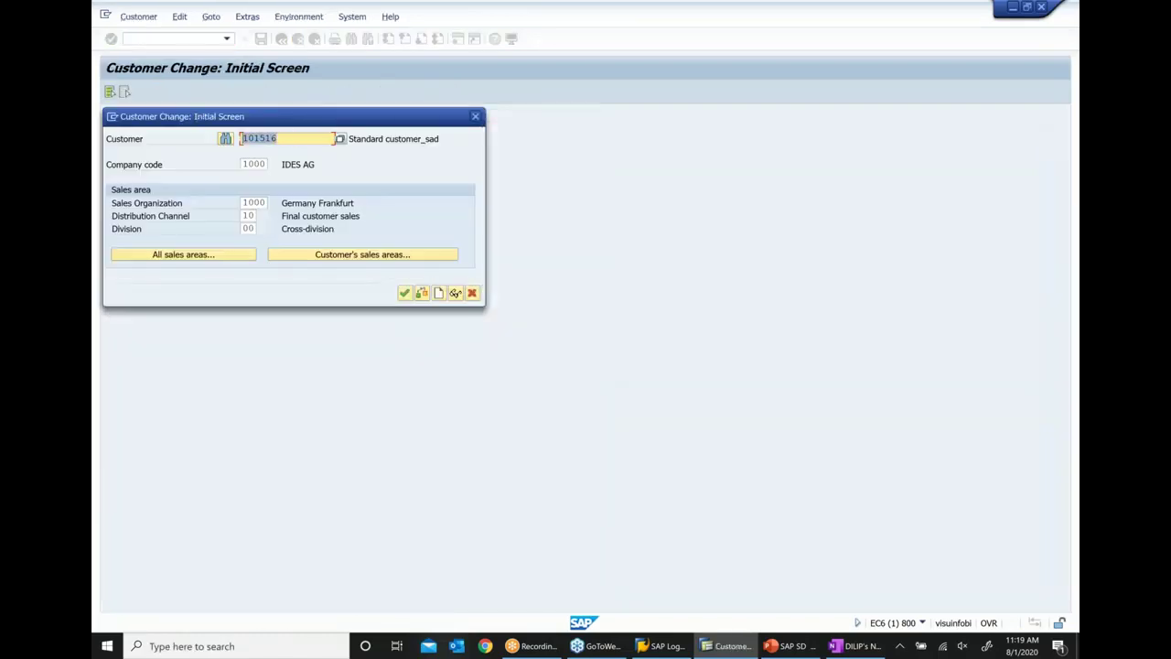
click(850, 646)
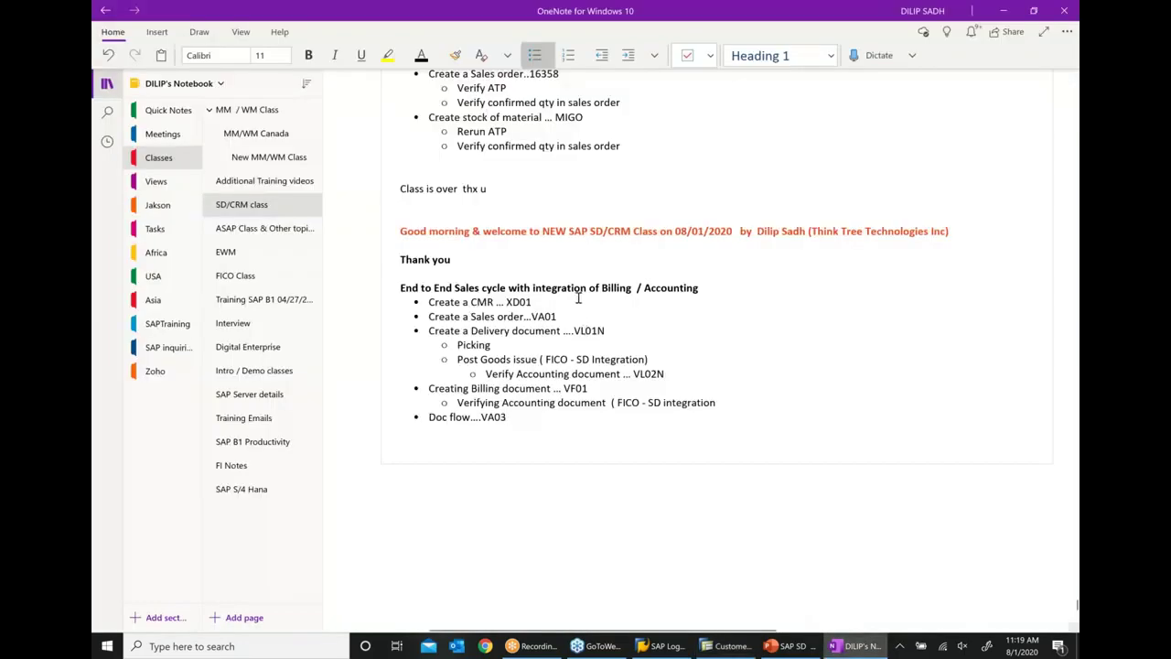
text(....)
text(101516)
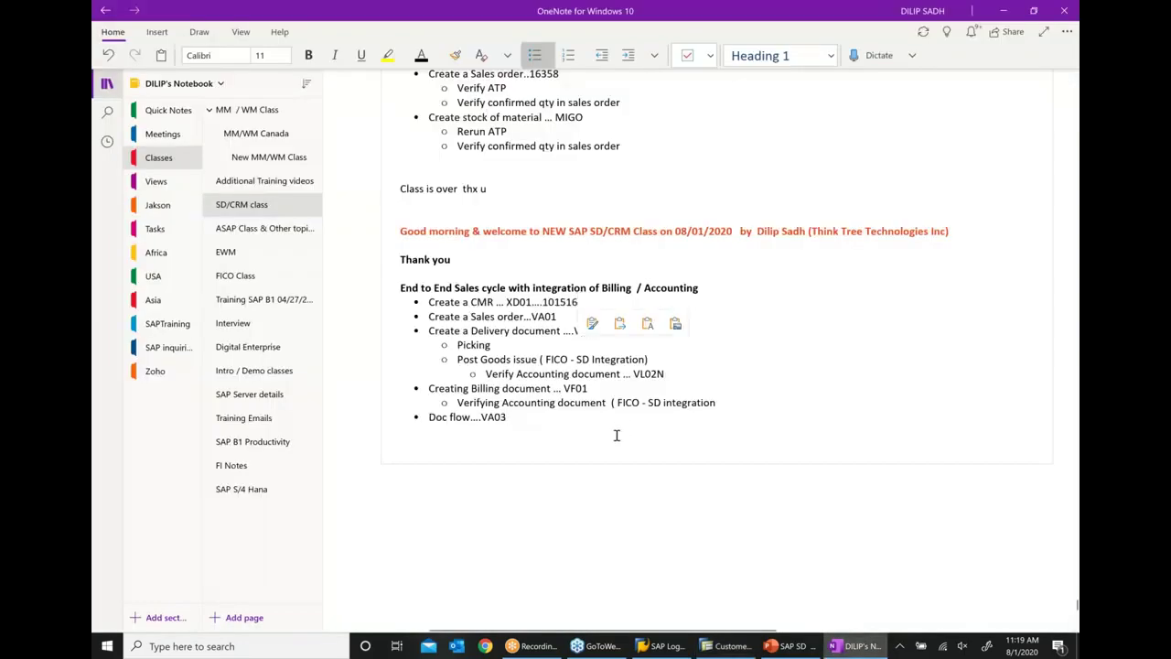
Step: Return to SAP, leave customer change and start a sales order in VA01 with order type OR
click(732, 646)
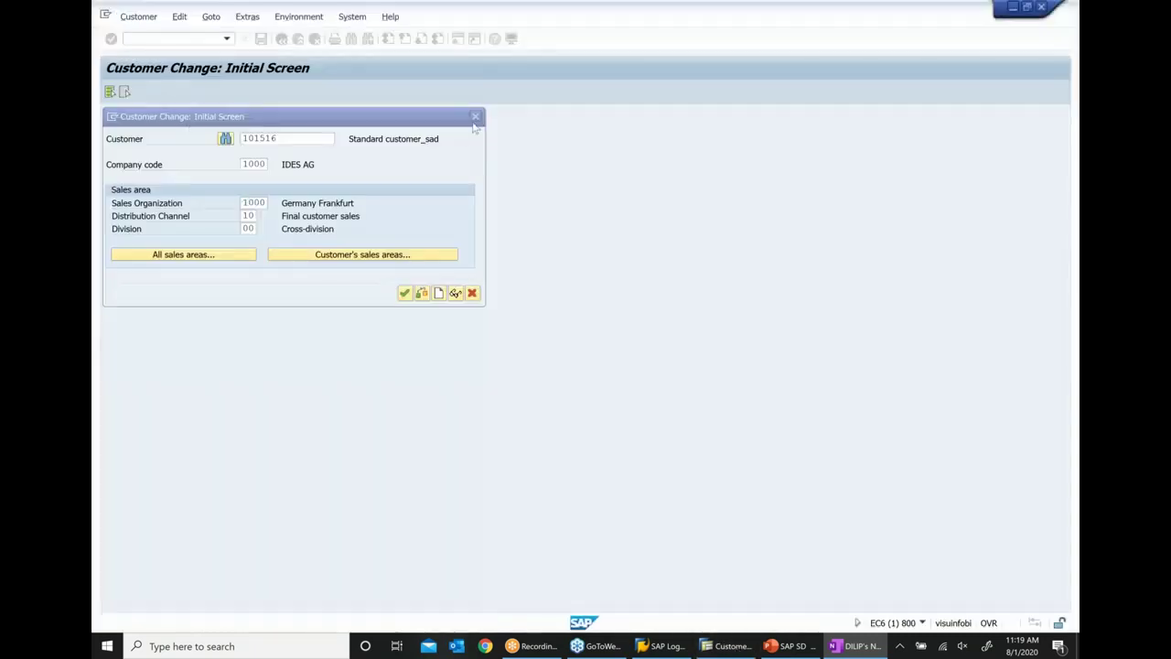
click(475, 116)
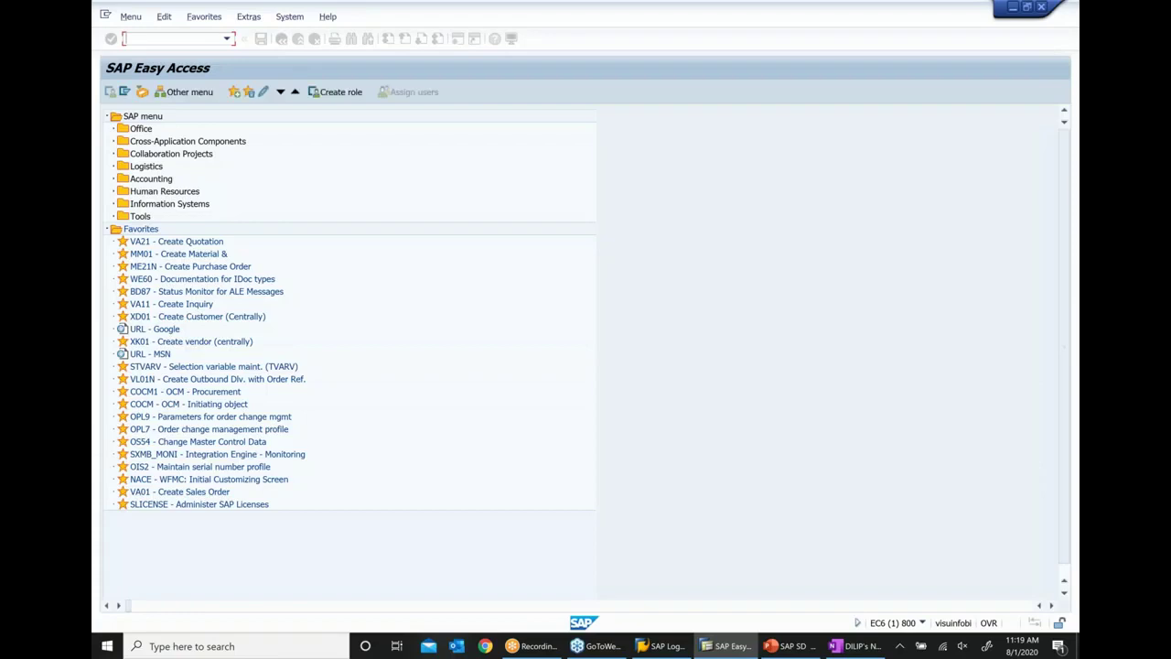
text(va01)
key(Return)
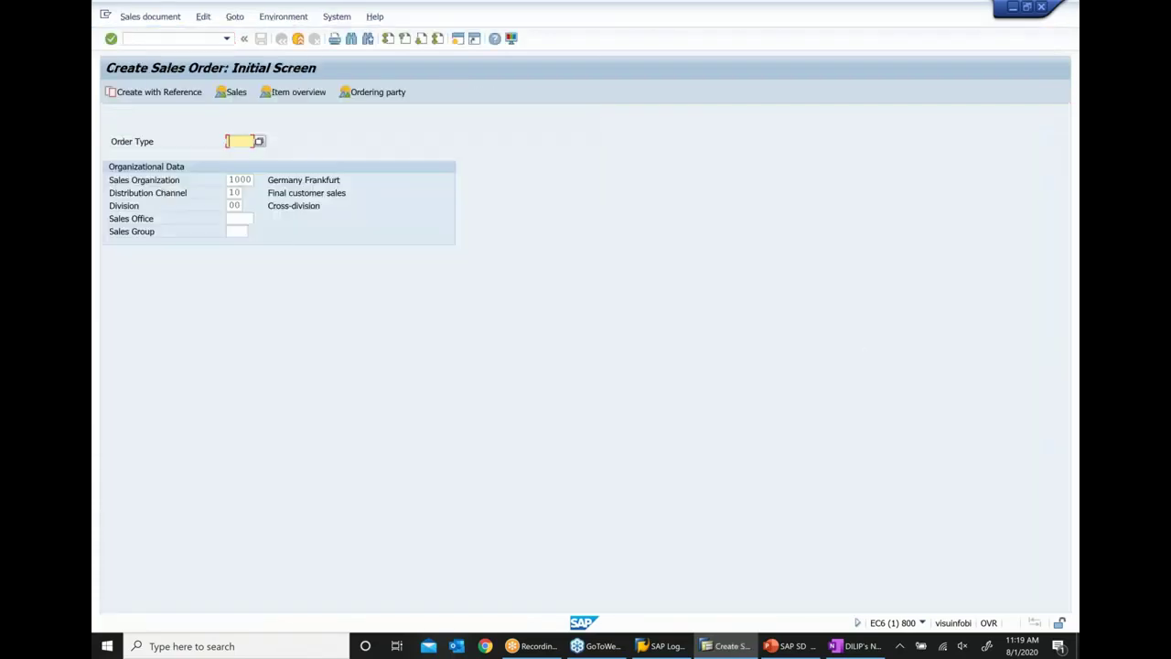
text(or)
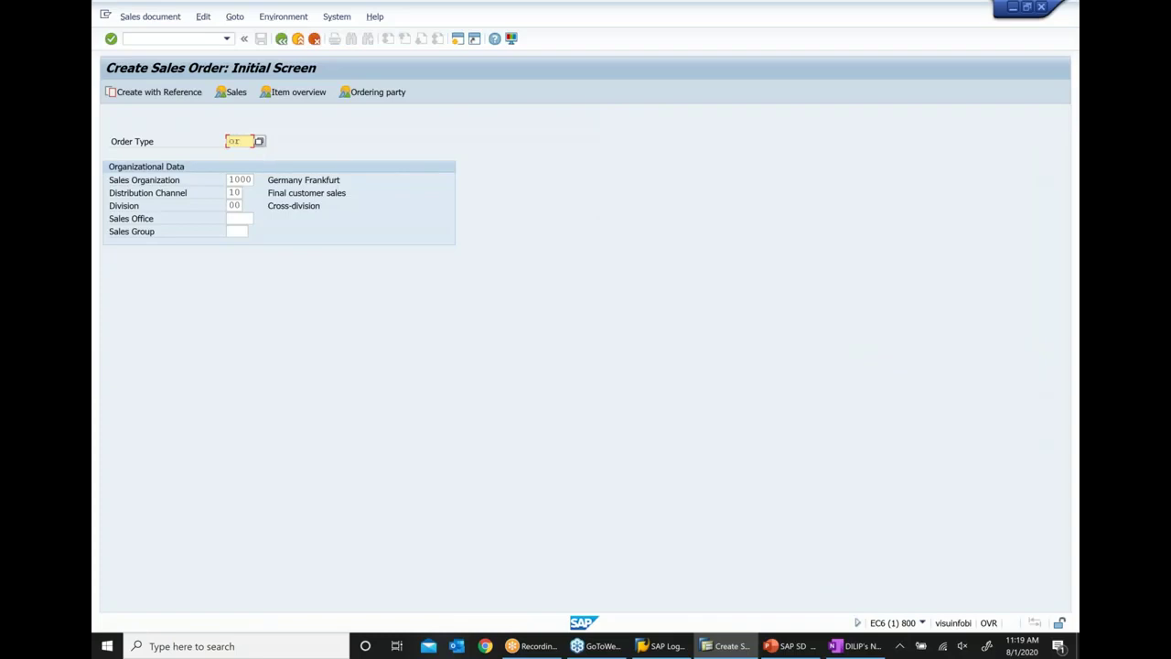
key(Return)
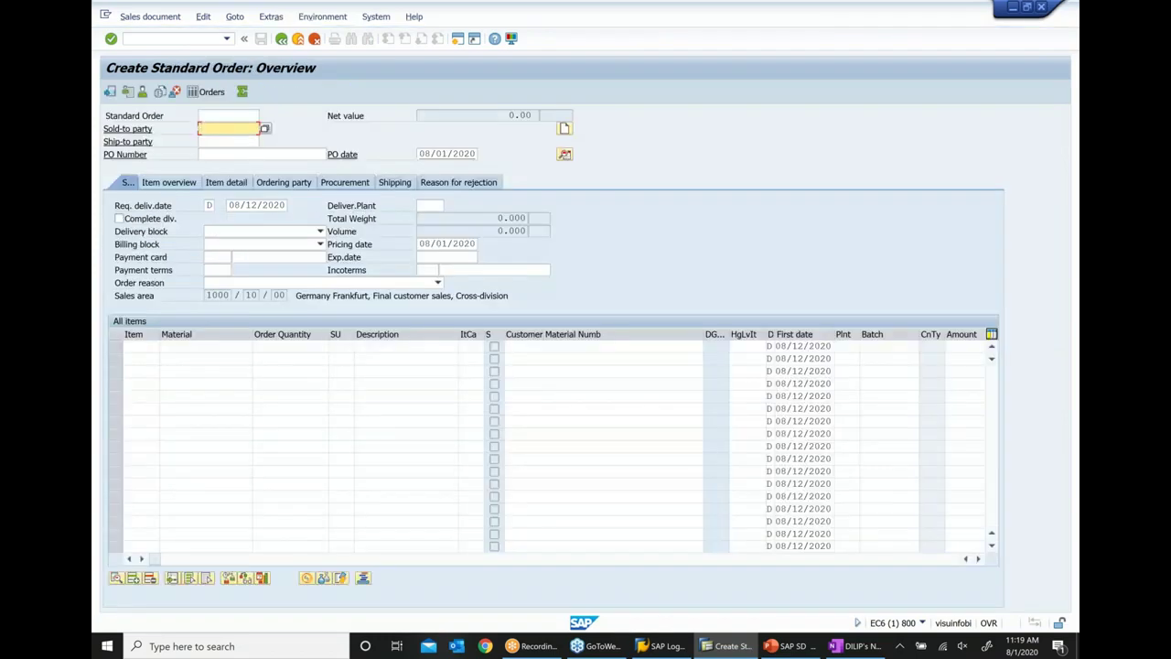
Step: Enter the new customer's number as the order's sold-to party and fill in the PO number
text(101516)
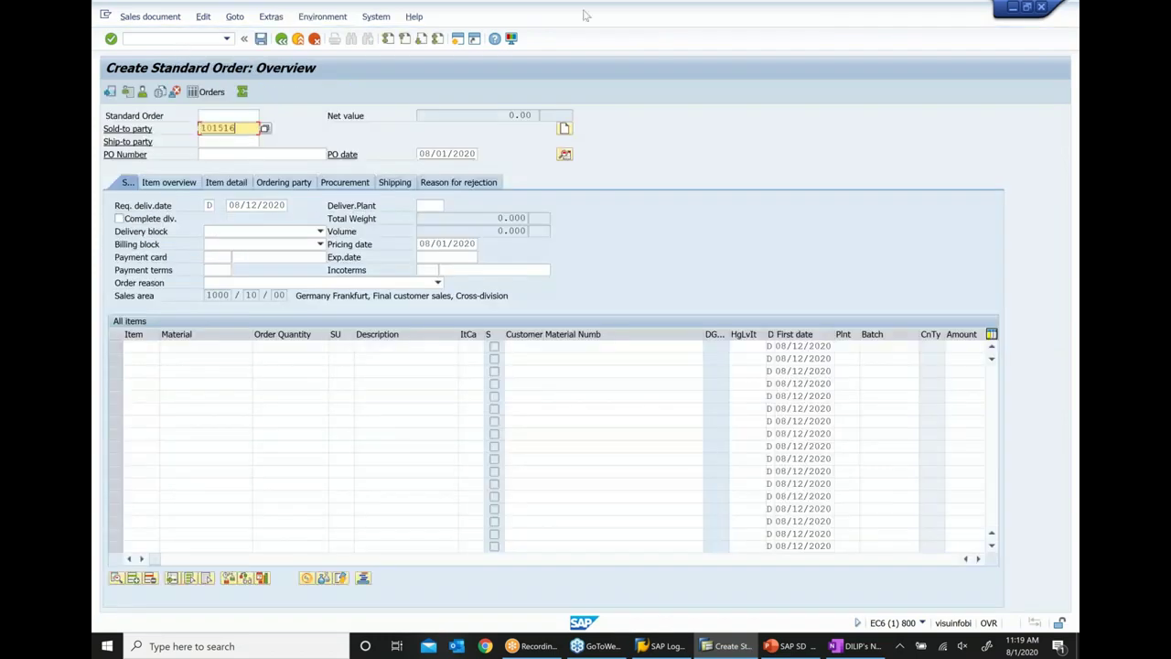
key(Return)
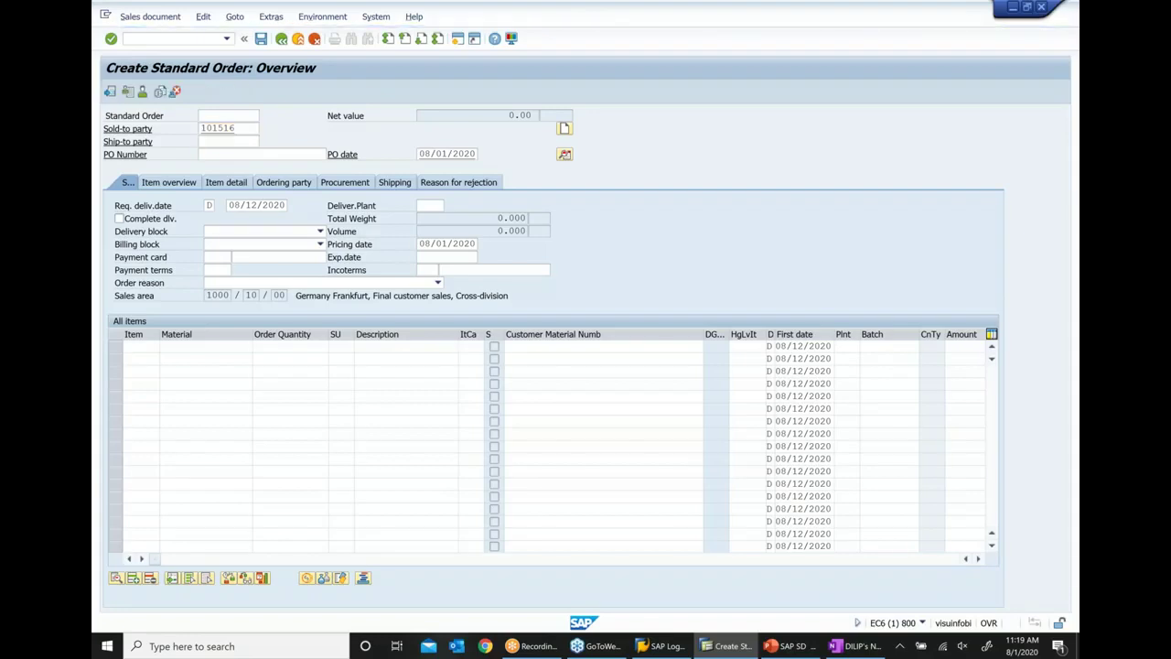
text(11)
key(Return)
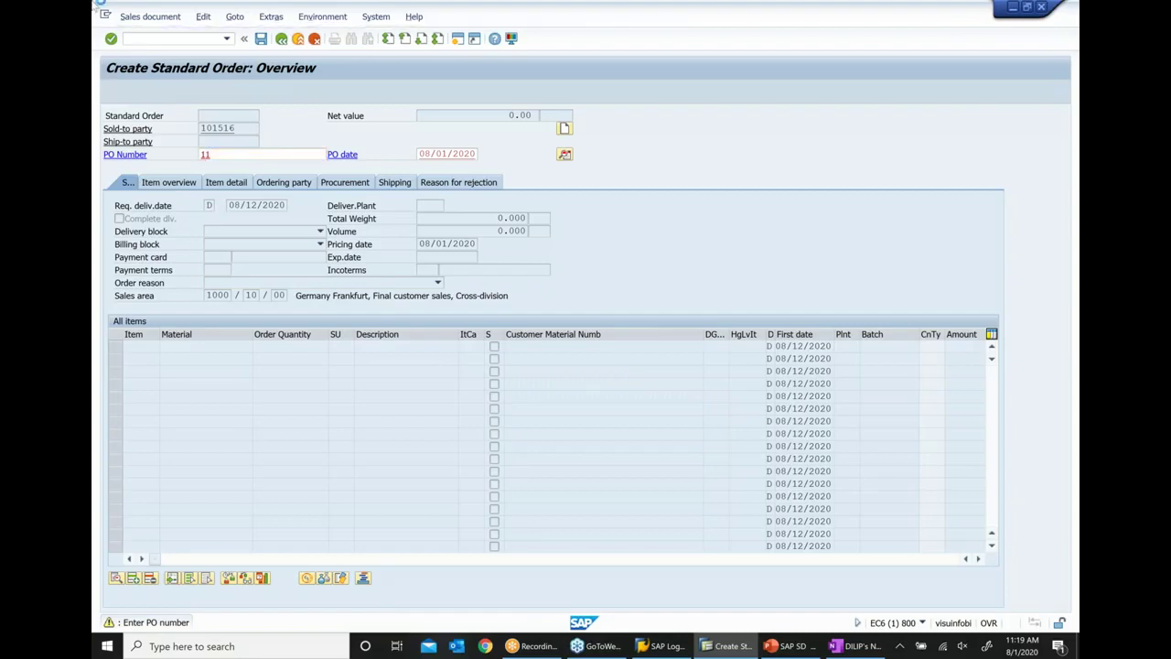
Step: Add material 30218 with an order quantity of 10 as the order's first item
key(Down)
key(Down)
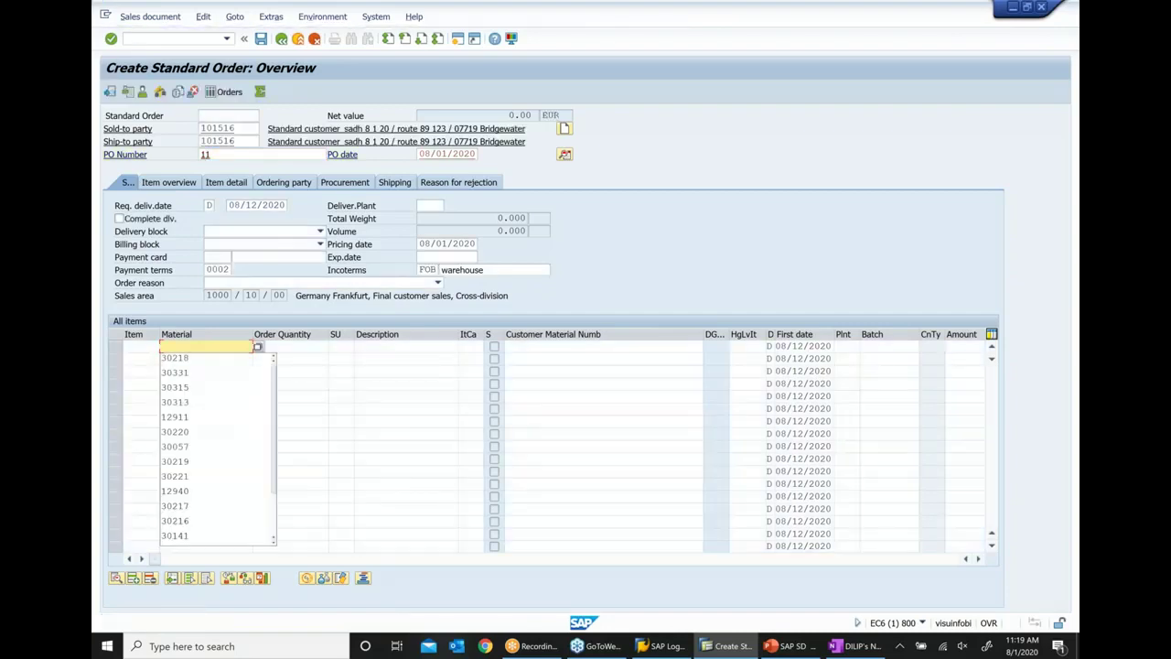
key(Tab)
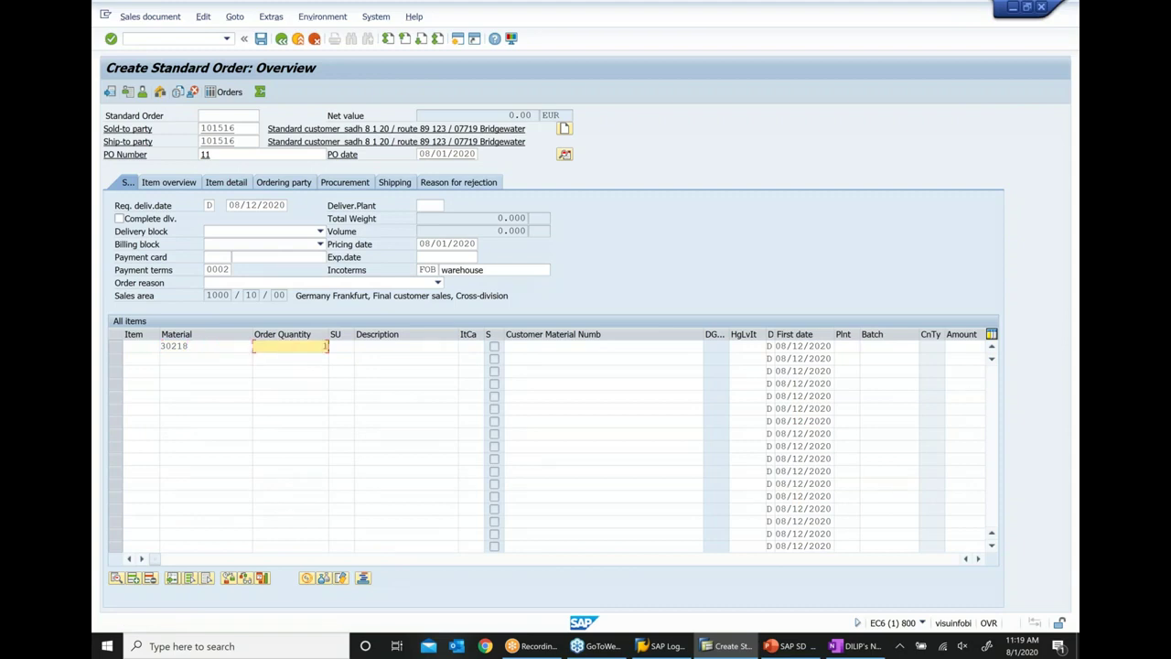
key(Return)
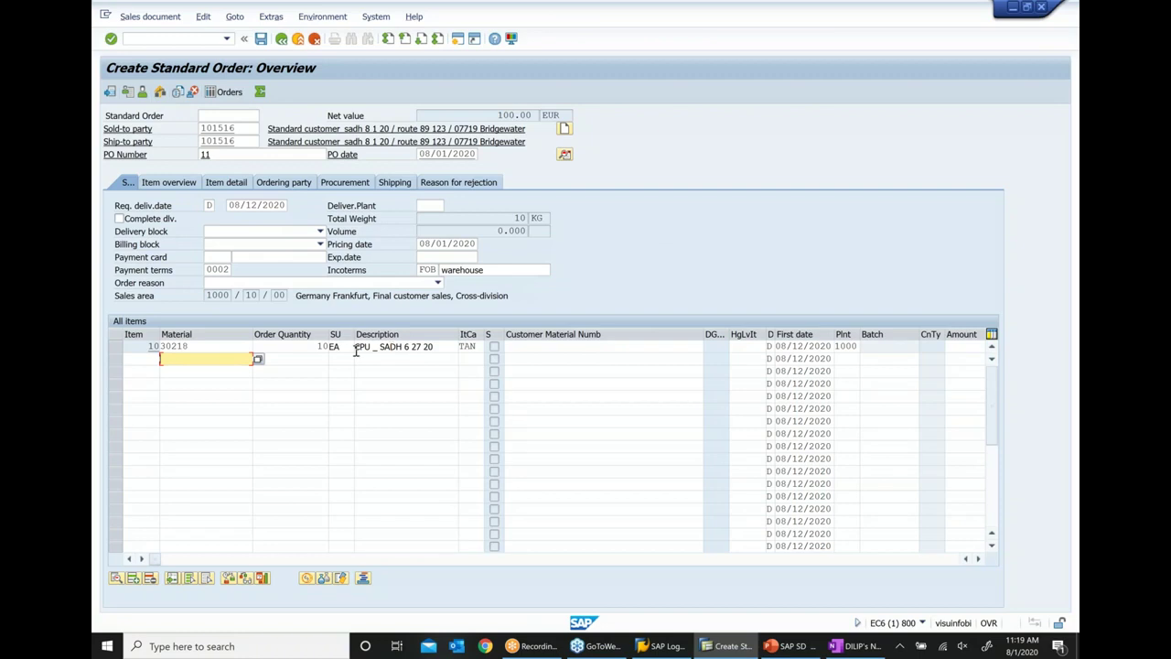
Step: Add price condition PR00 with an amount of 100 to the pricing conditions of item 10
double_click(393, 347)
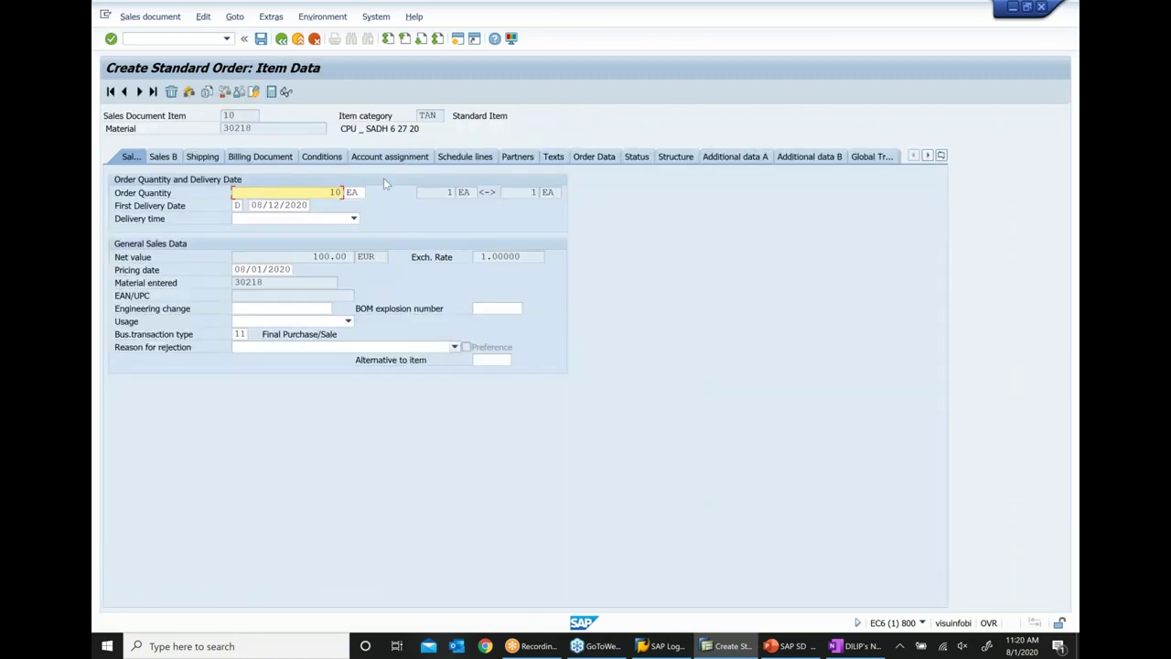
click(333, 157)
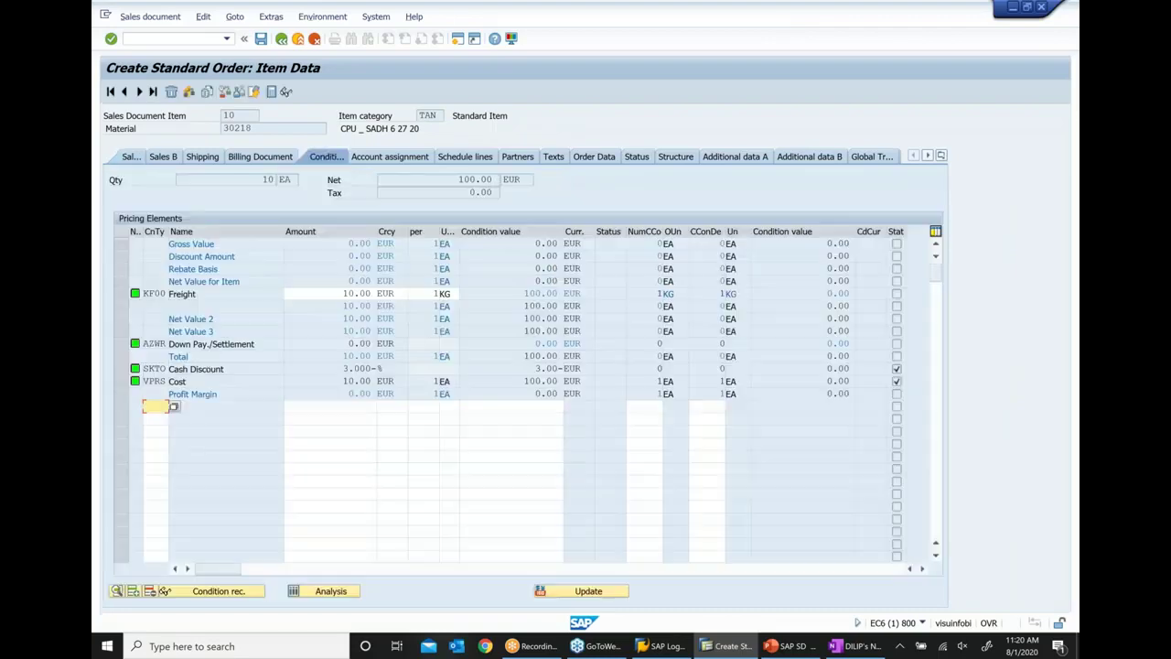
text(pr00)
key(Tab)
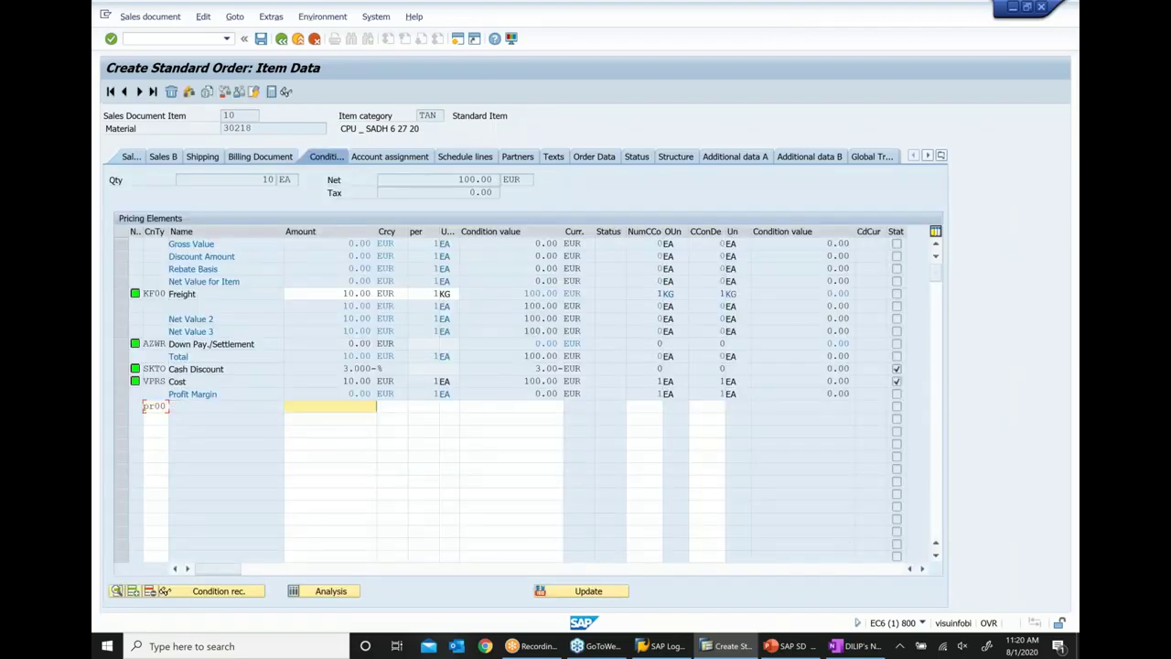
key(Return)
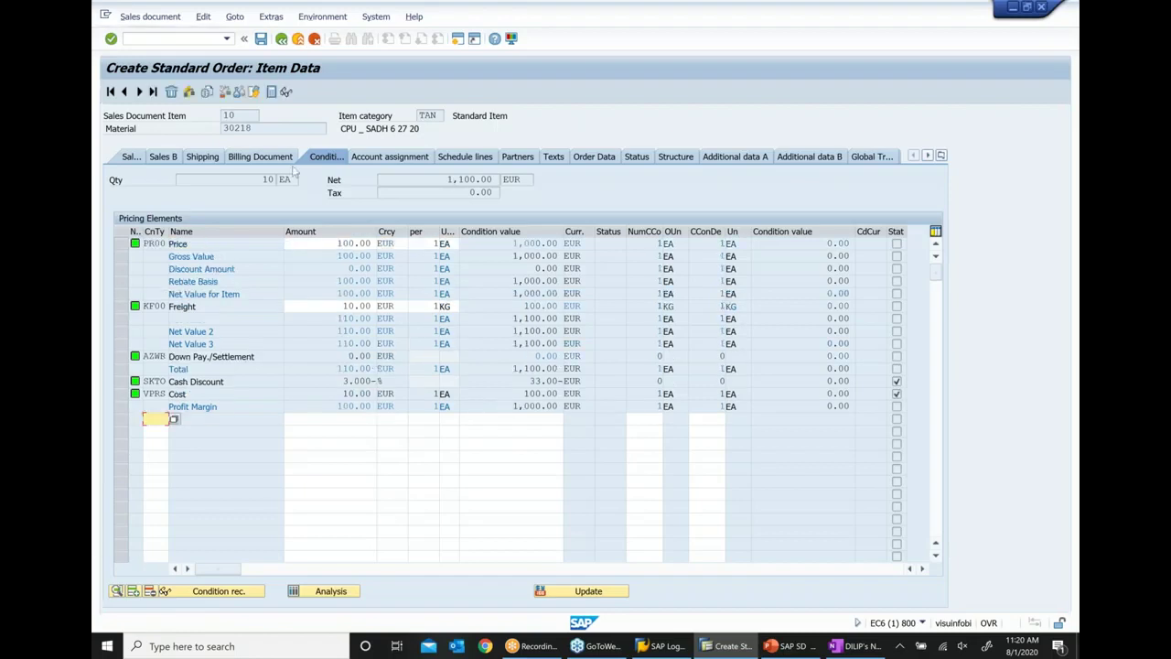
Step: Check the sales order with the incompletion log and save the order
click(204, 18)
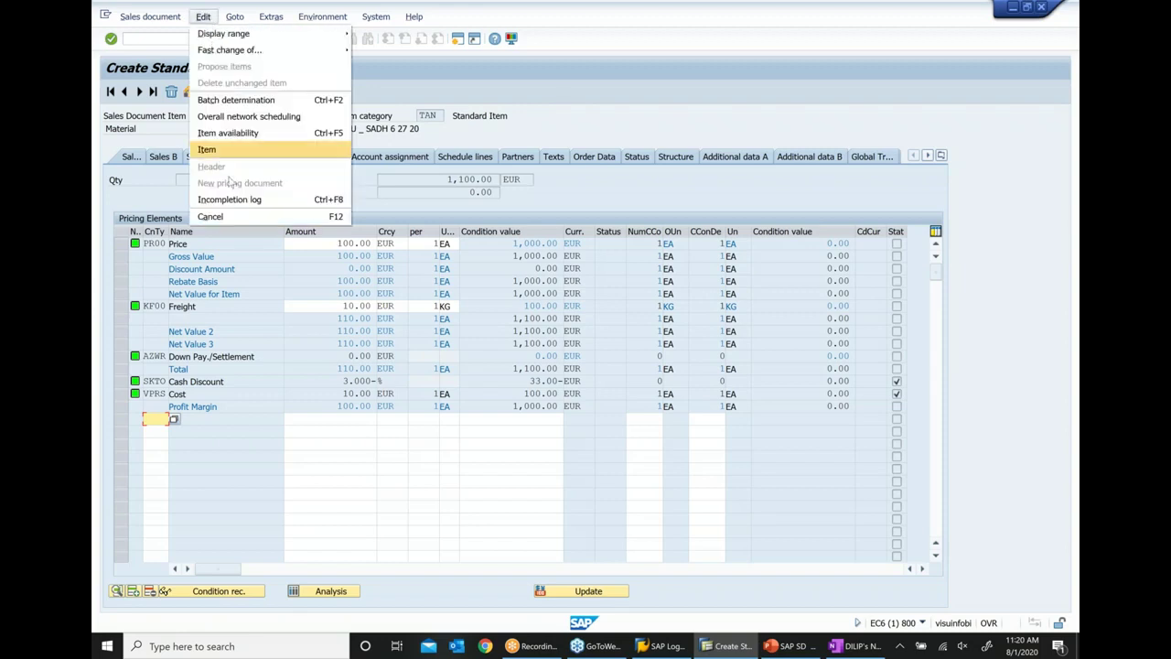
click(230, 204)
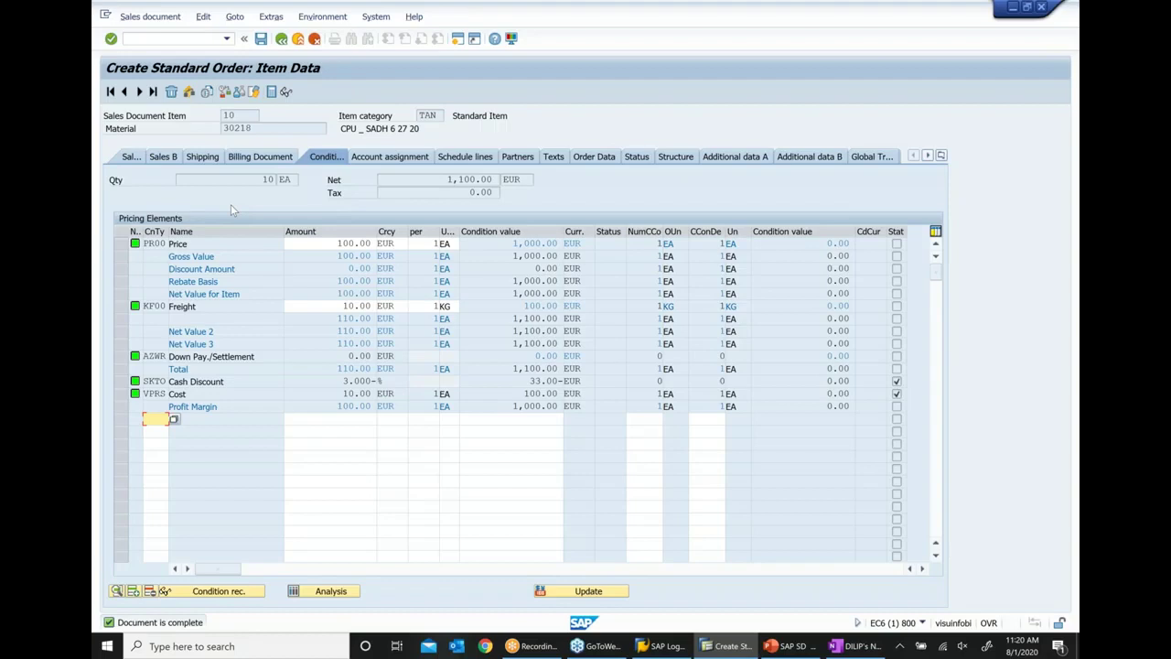
click(260, 39)
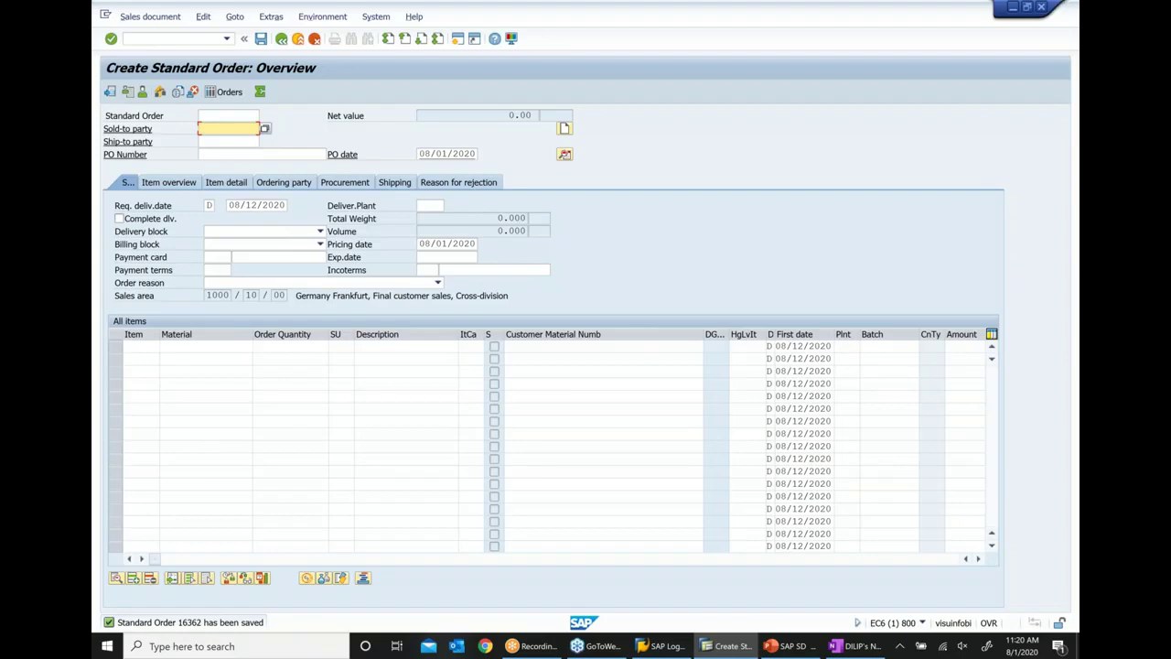
Step: Open the saved sales order in the display transaction and copy its order number
click(171, 18)
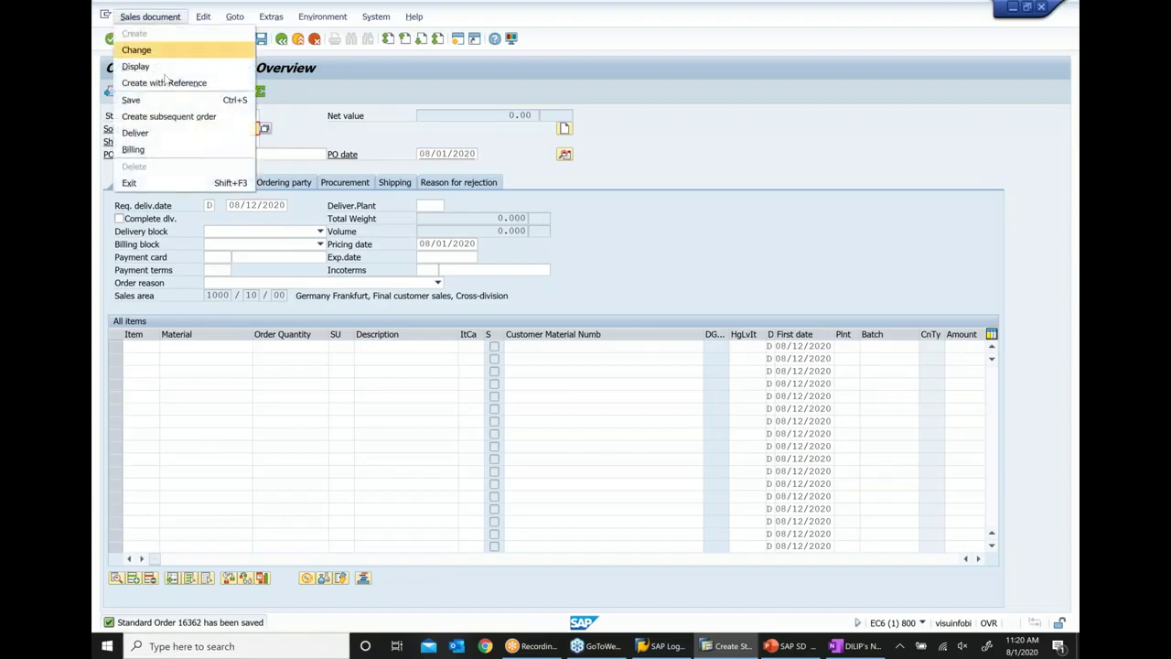
click(147, 67)
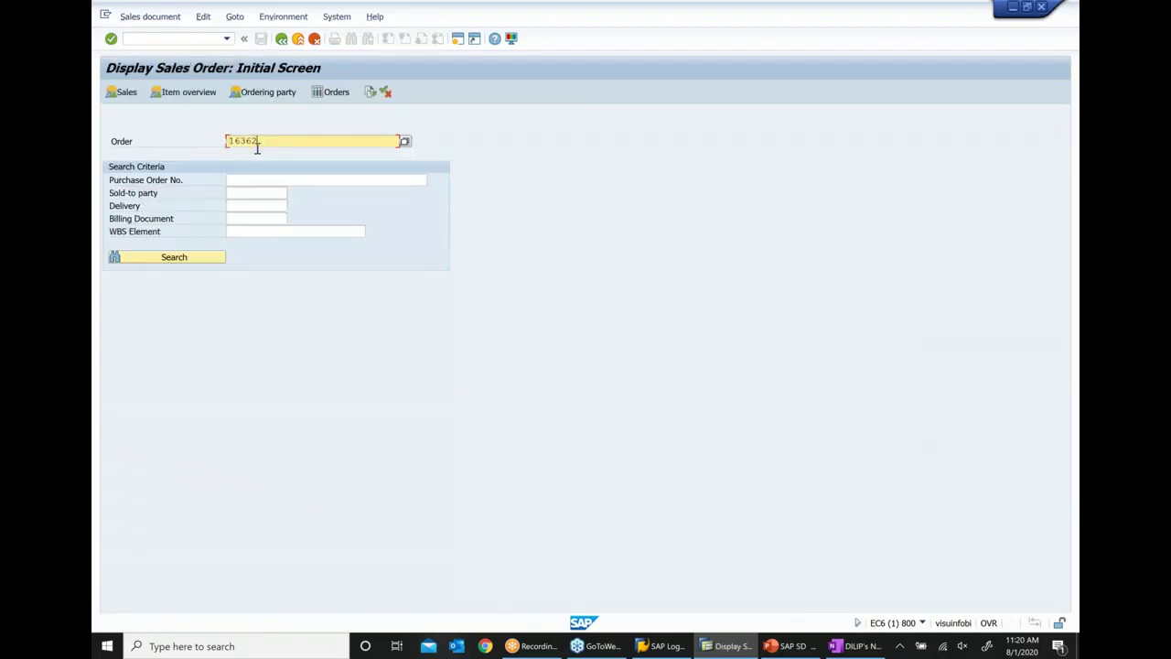
drag(258, 142, 204, 149)
key(ctrl+c)
Step: Switch to the OneNote class notes and append the copied sales order number to the VA01 line
click(789, 646)
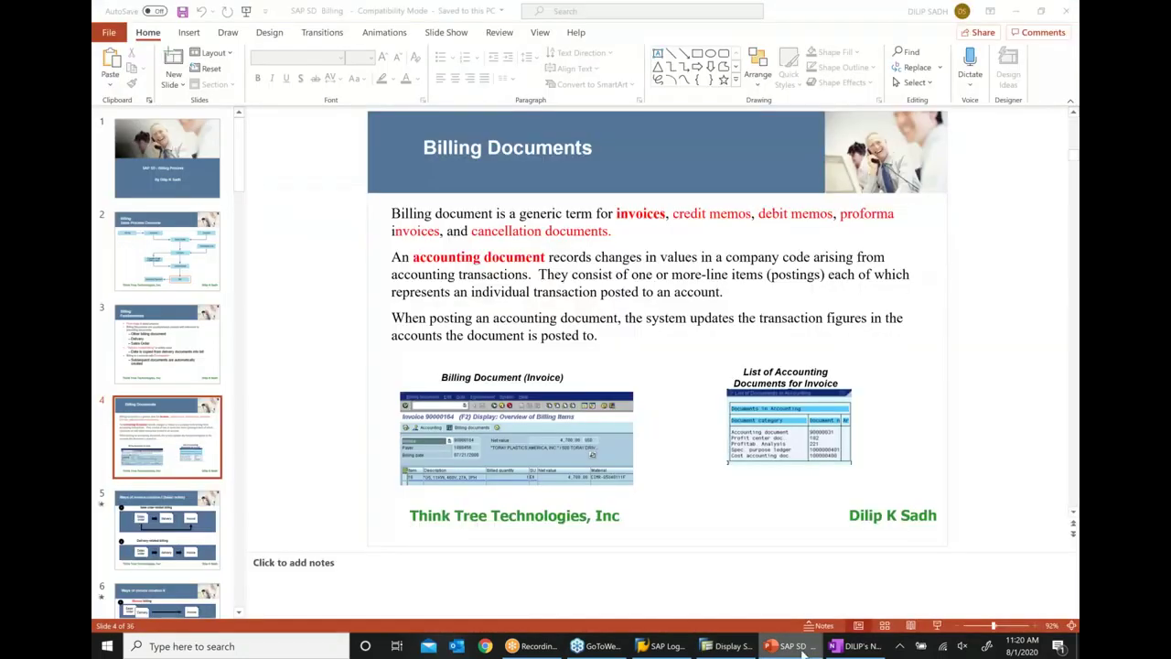
click(860, 646)
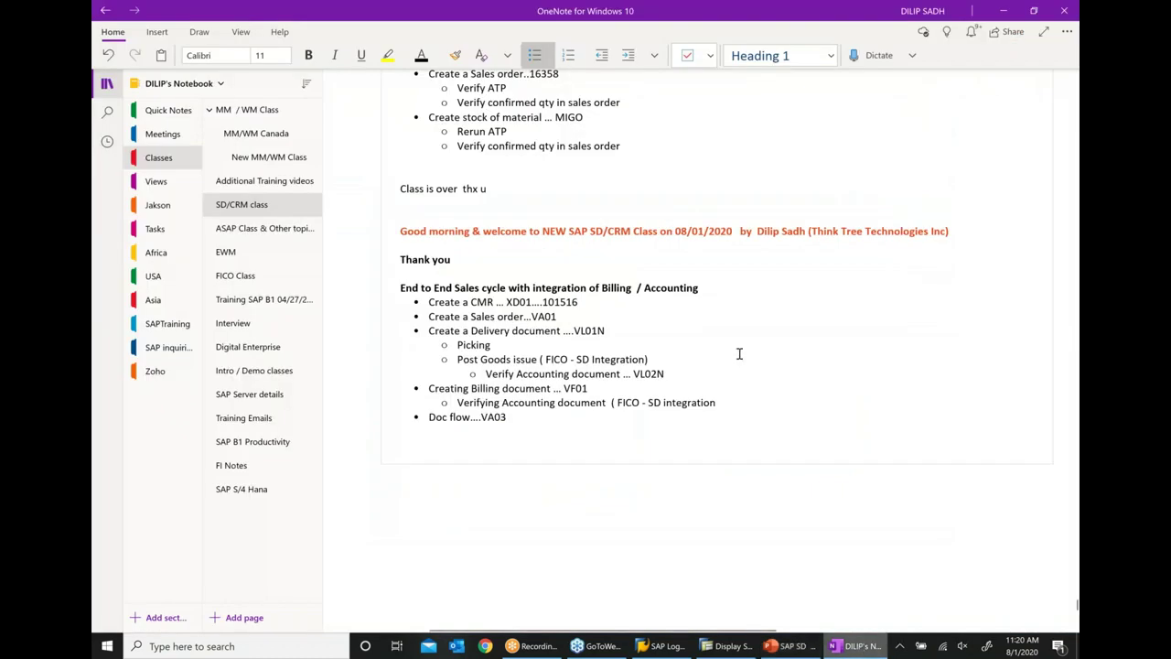
click(603, 317)
text(..)
key(ctrl+v)
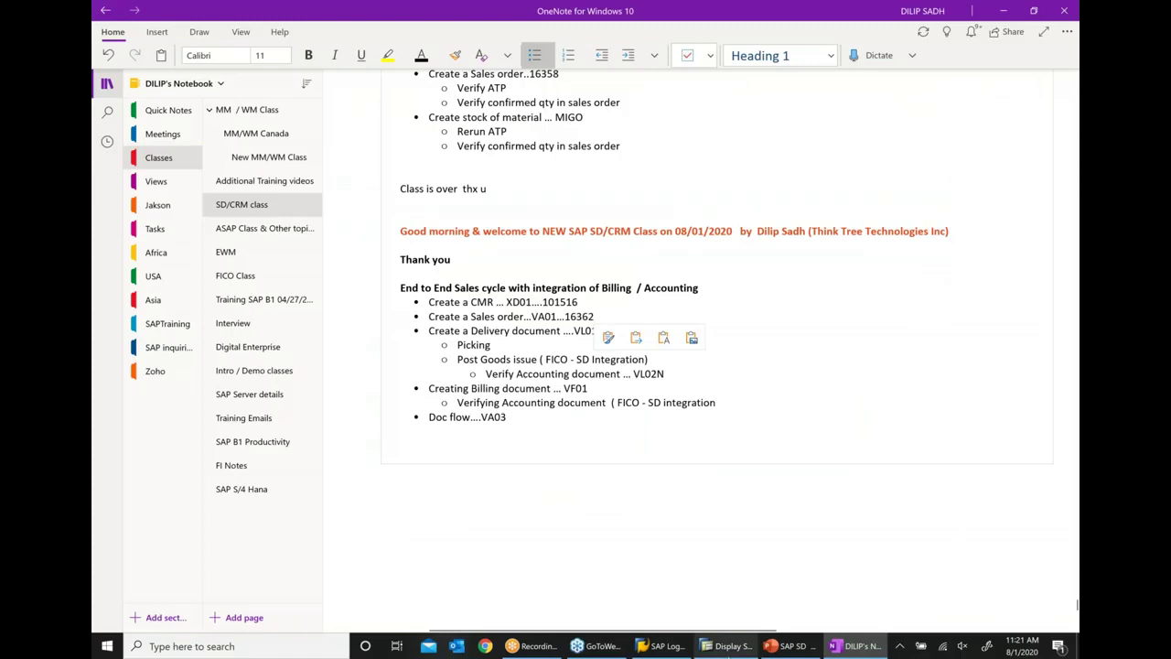
Step: Switch back to SAP, start outbound delivery creation with VL01N and set the shipping point to 1000
click(727, 646)
click(148, 38)
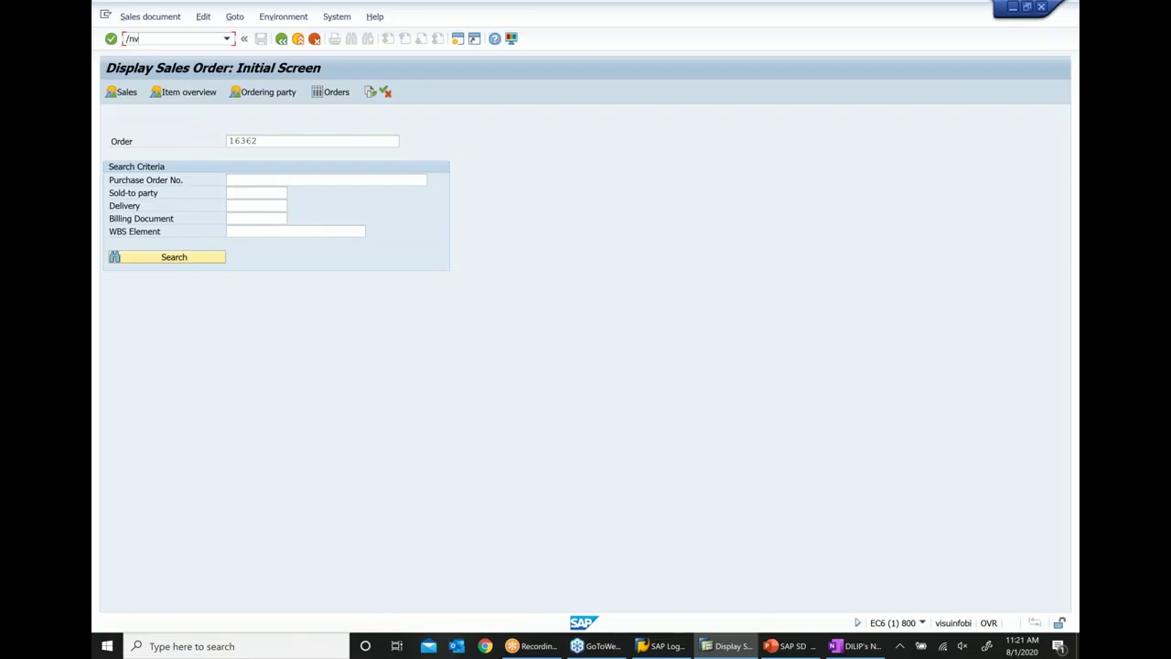
key(Return)
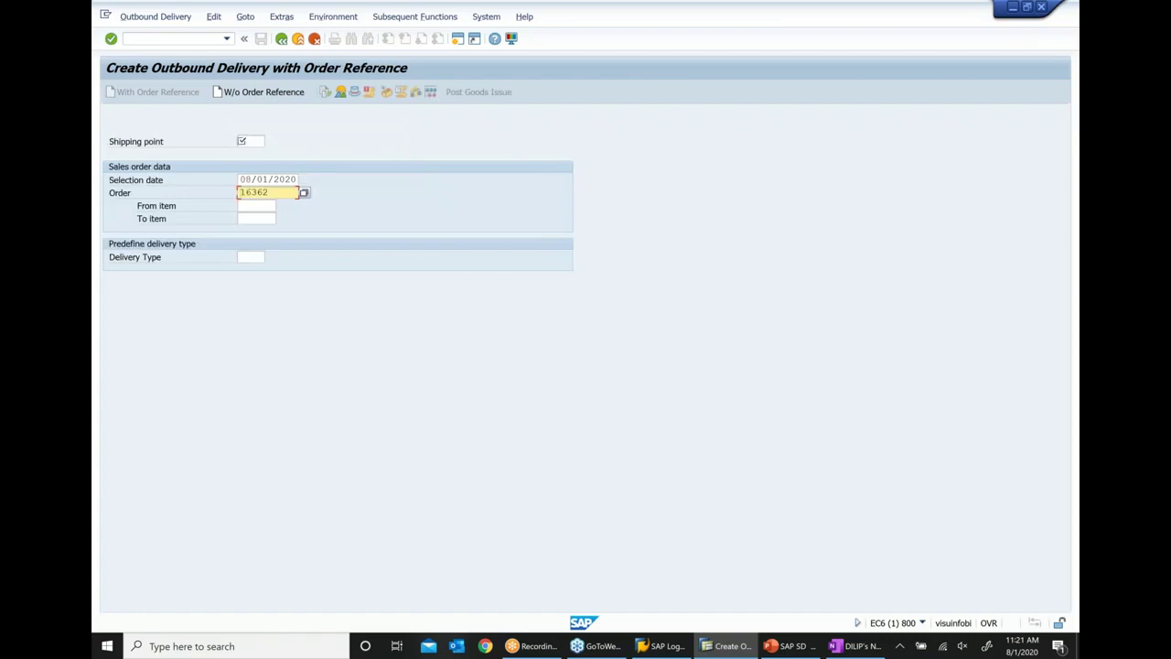
click(241, 142)
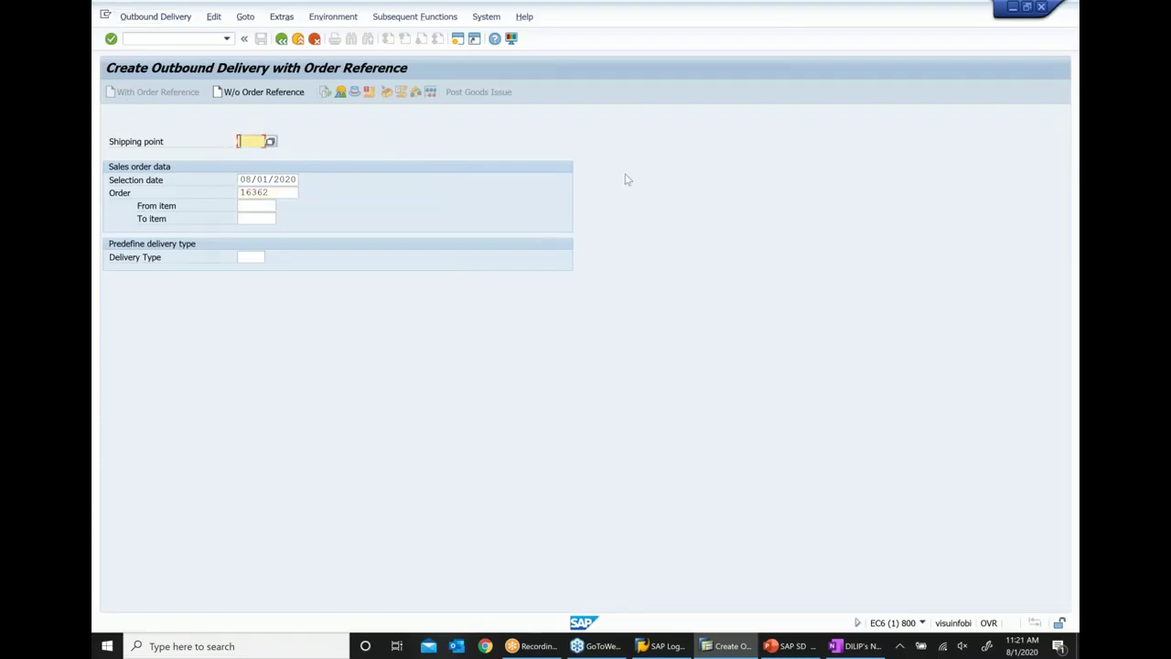
text(1000)
Step: Try to create the delivery for the sales order with selection date 08/08/2020
click(285, 180)
click(304, 179)
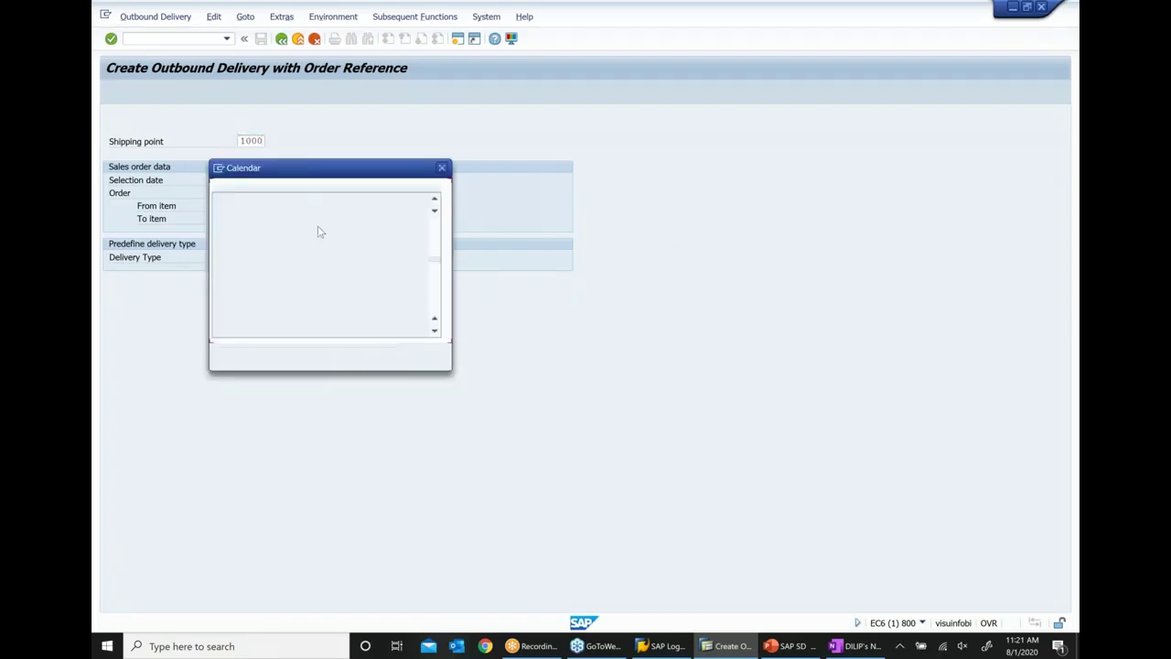
drag(356, 171, 435, 206)
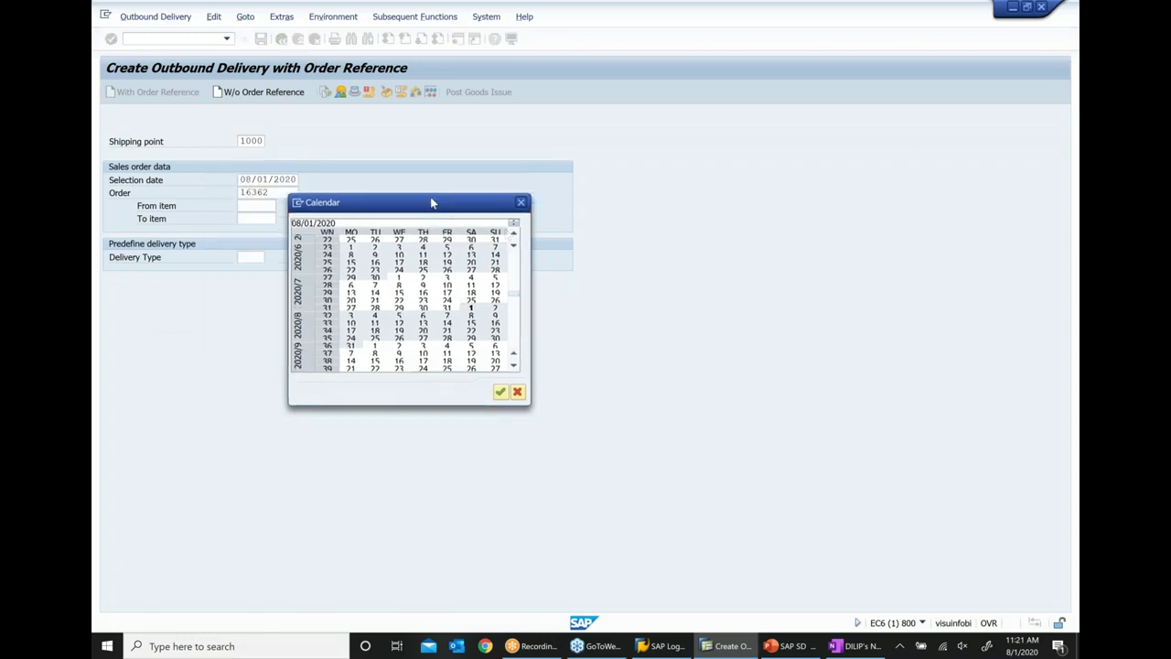
double_click(475, 320)
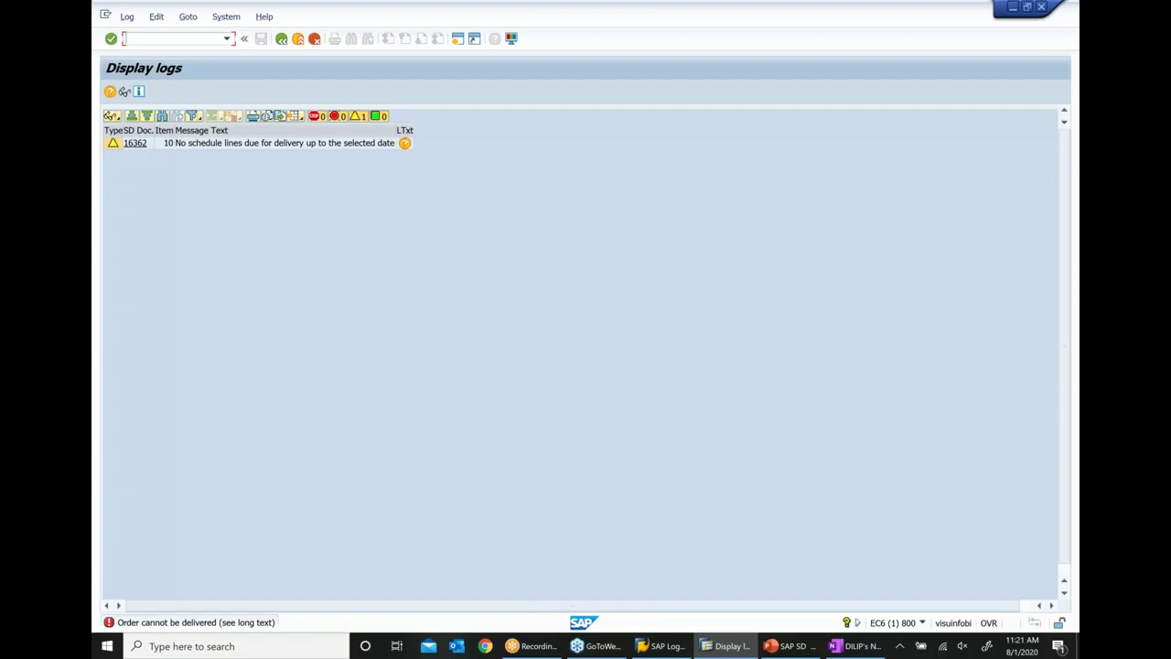
click(282, 40)
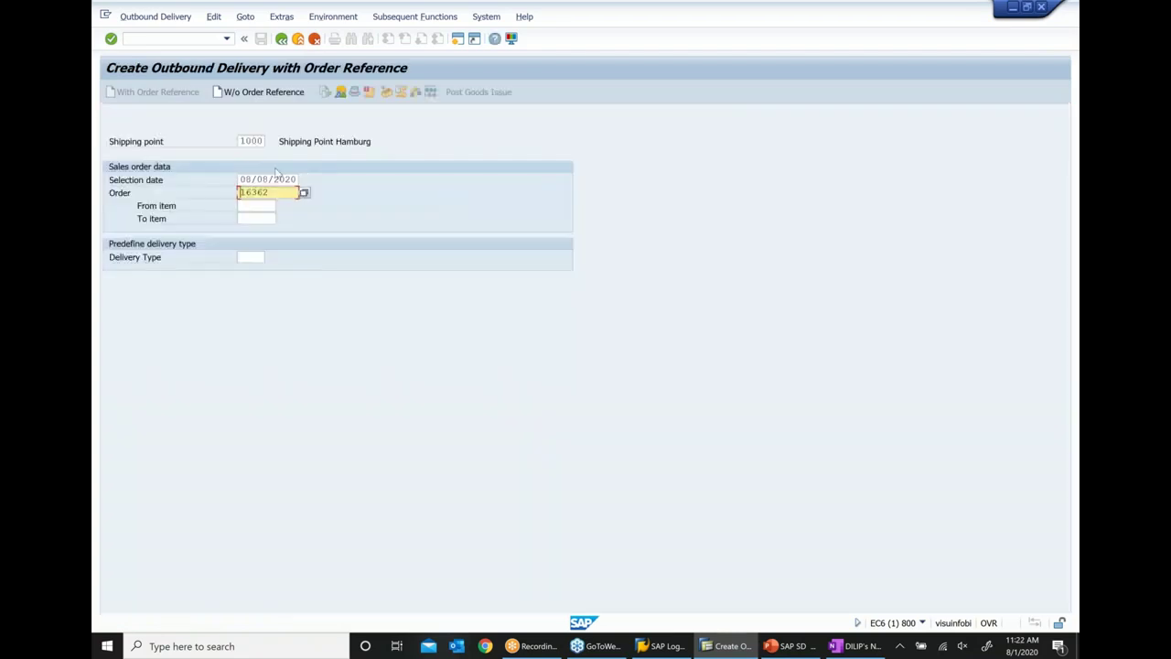
Step: Set the selection date to 08/15/2020 and create the delivery from the sales order
click(277, 179)
click(304, 180)
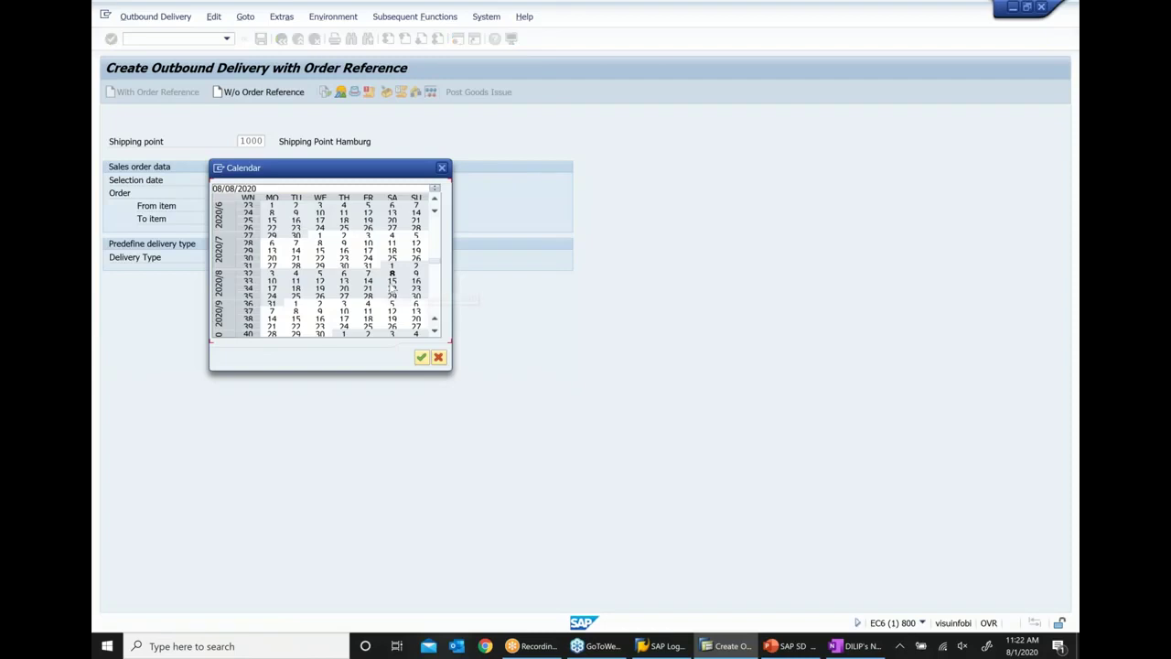
double_click(391, 280)
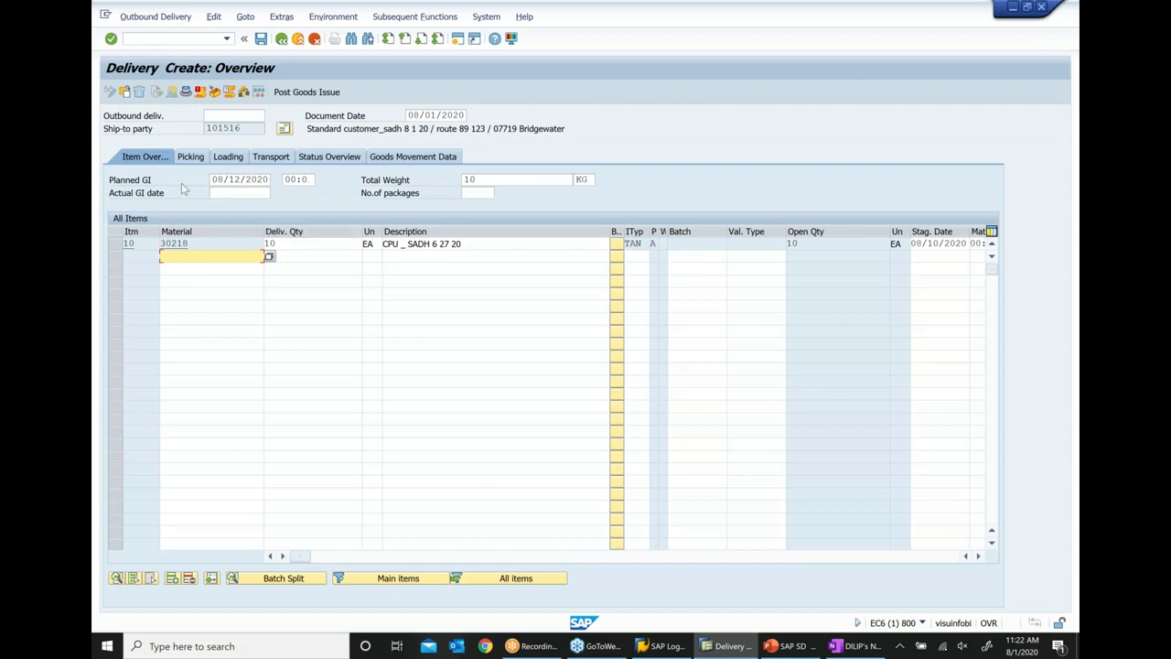
Step: Set the picked quantity of delivery item 10 to 10 and try to post the goods issue
click(194, 156)
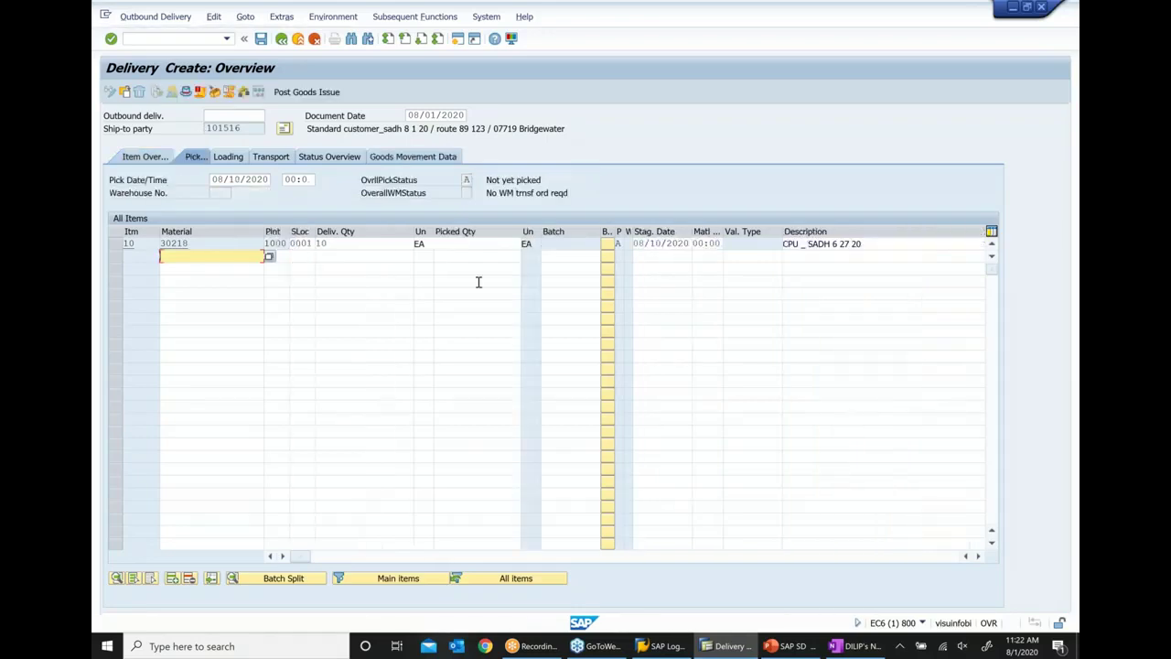
click(456, 245)
text(1)
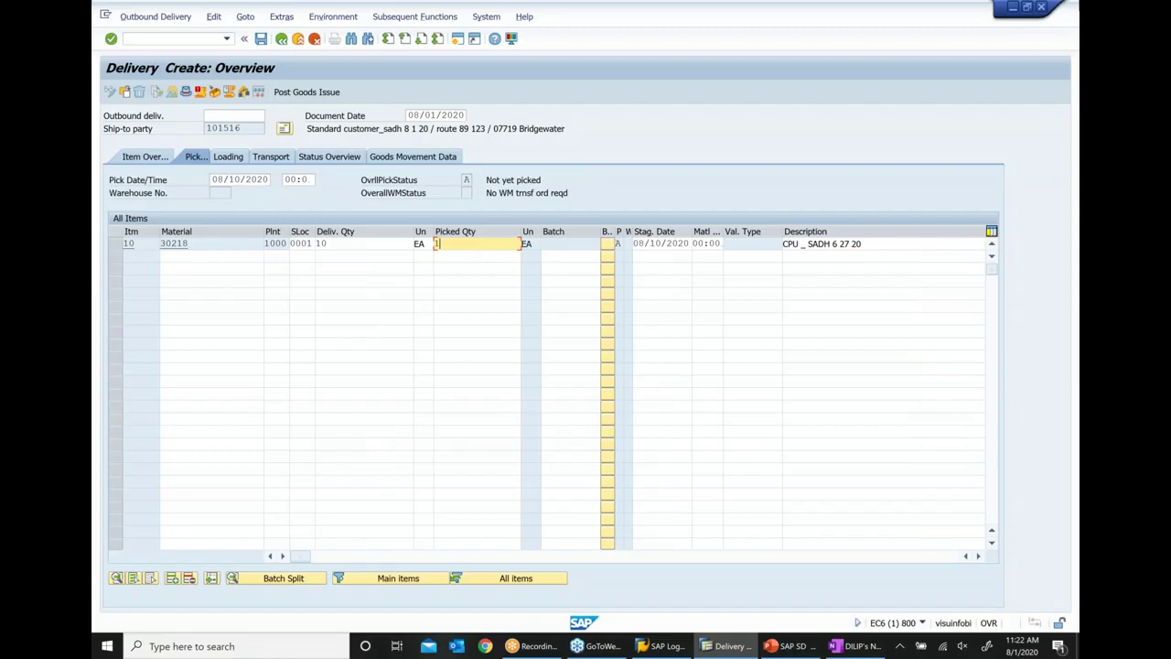
text(0)
key(Return)
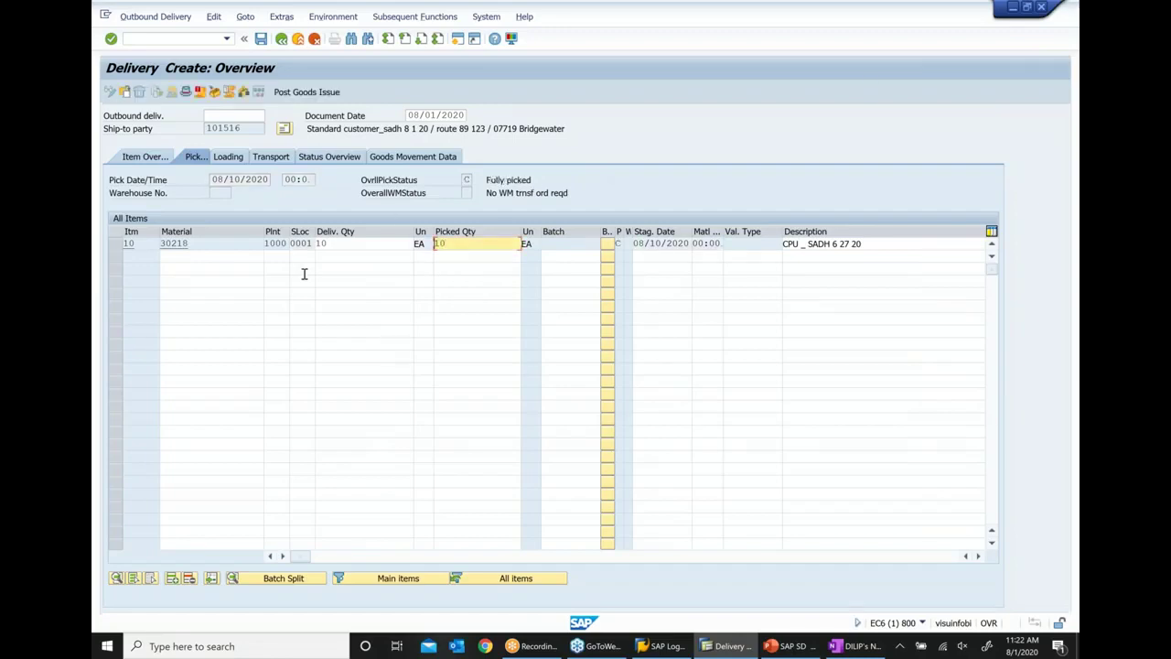
click(307, 92)
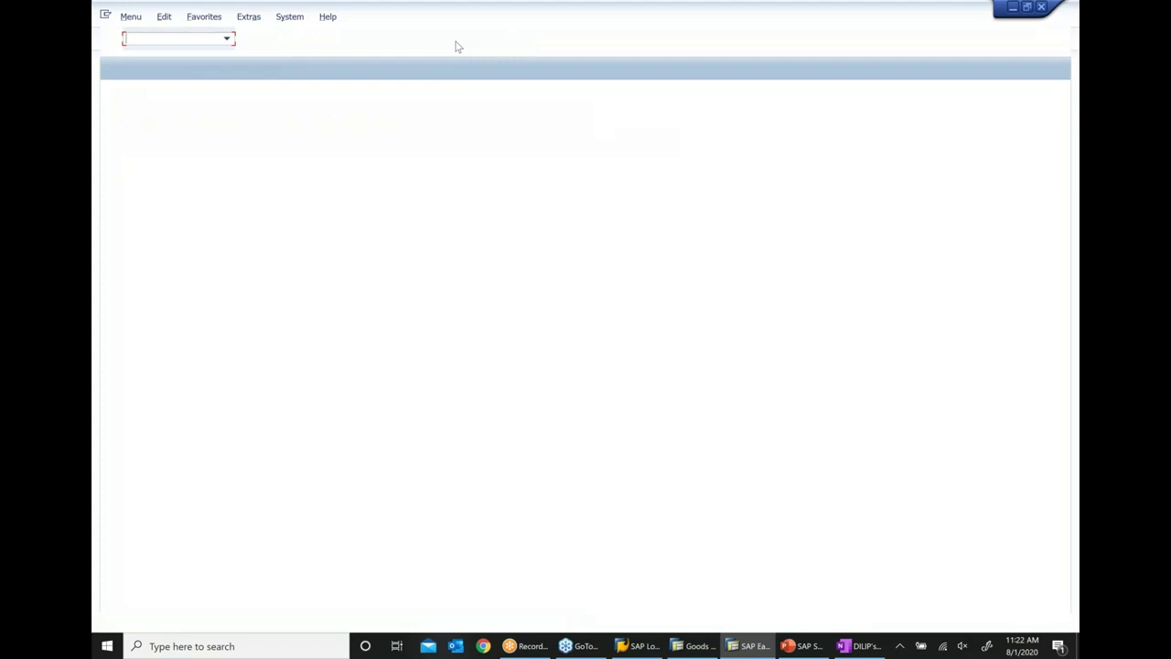
Step: Start the Close Periods transaction MMPV in a new session and set the company code range from 1000 to 1000
text(mmpv)
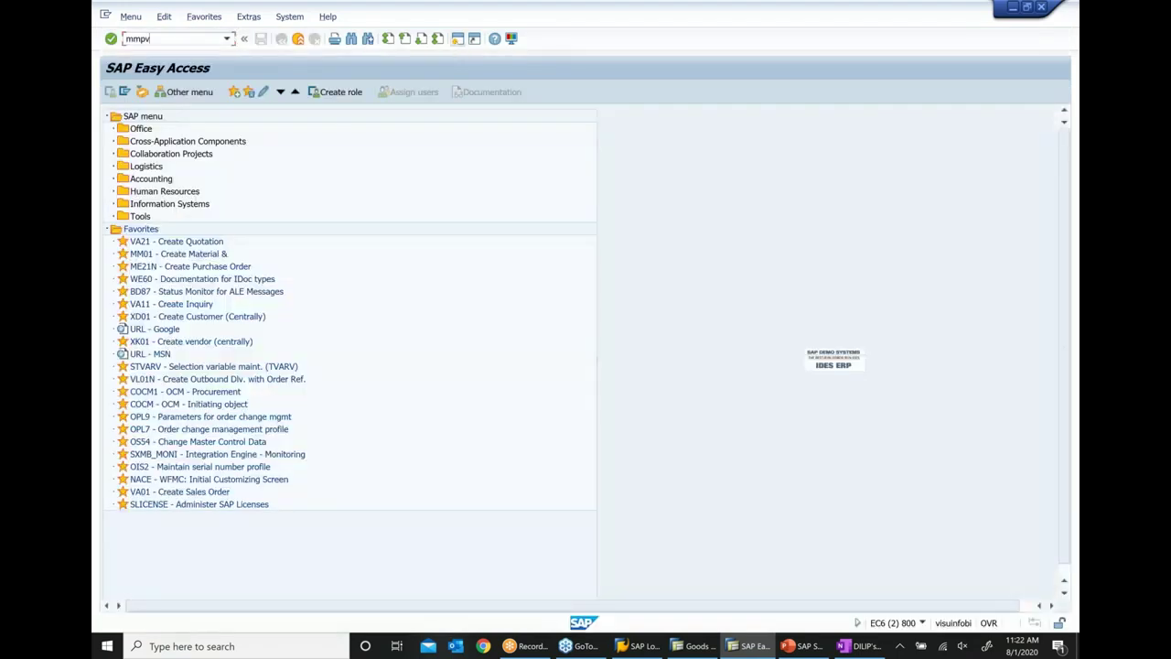
key(Return)
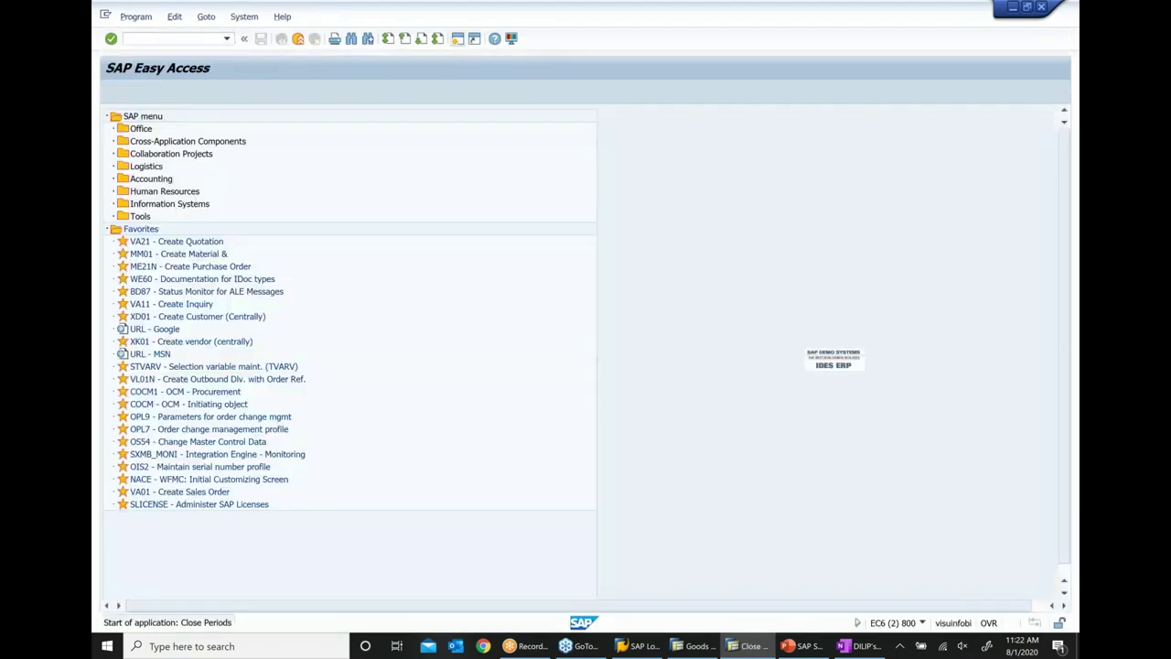
text(1000)
key(Tab)
text(10)
key(Tab)
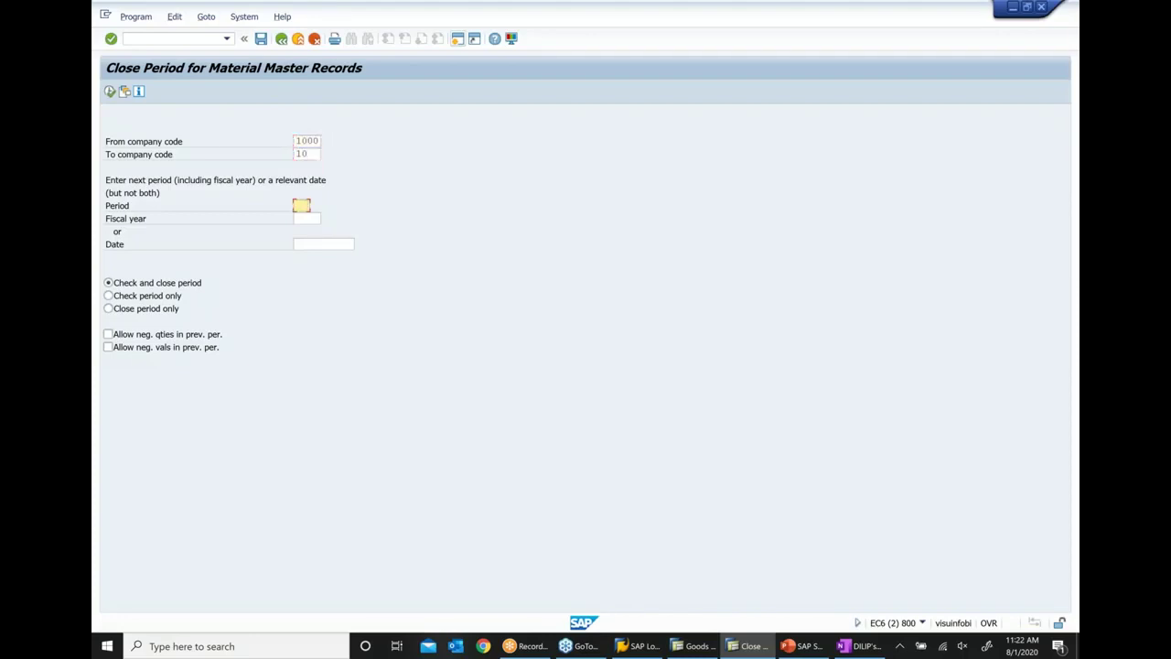
click(317, 154)
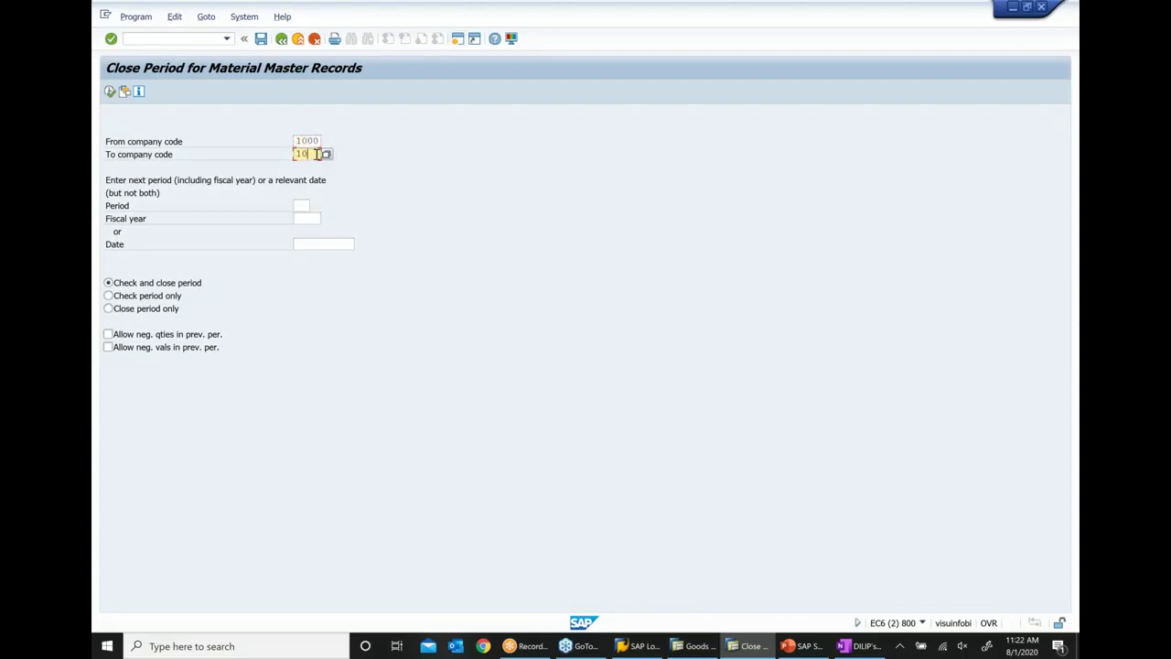
text(00)
key(Tab)
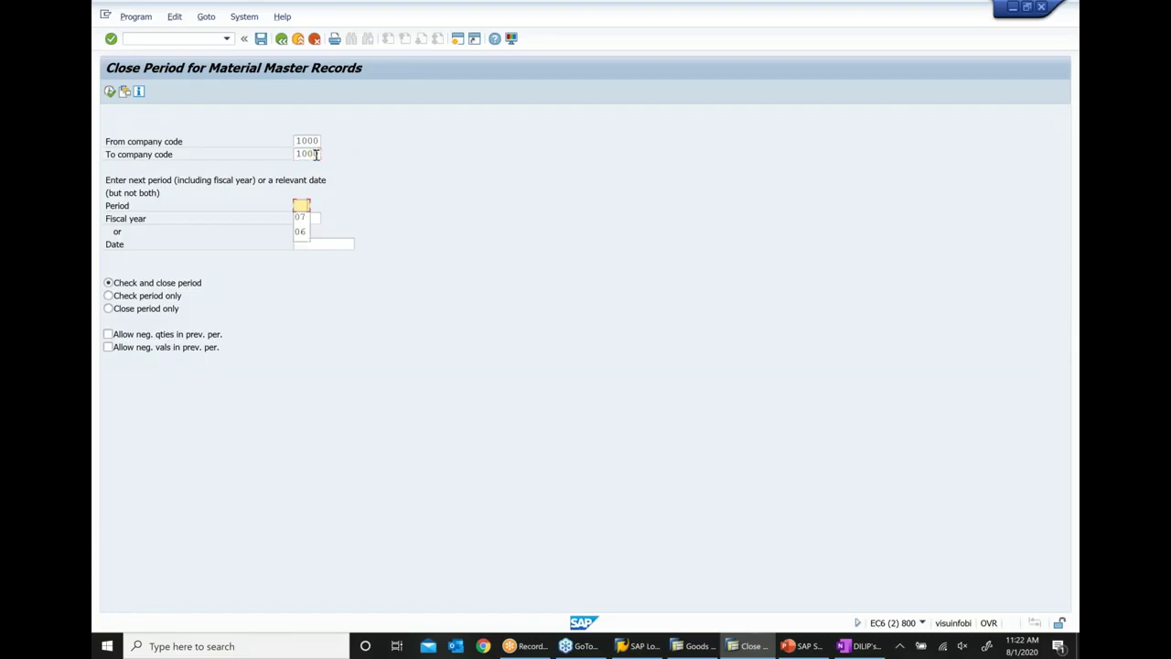
Step: Run the period closing for period 08 of fiscal year 2020, allowing negative quantities and values in the previous period
text(08)
key(Tab)
text(2)
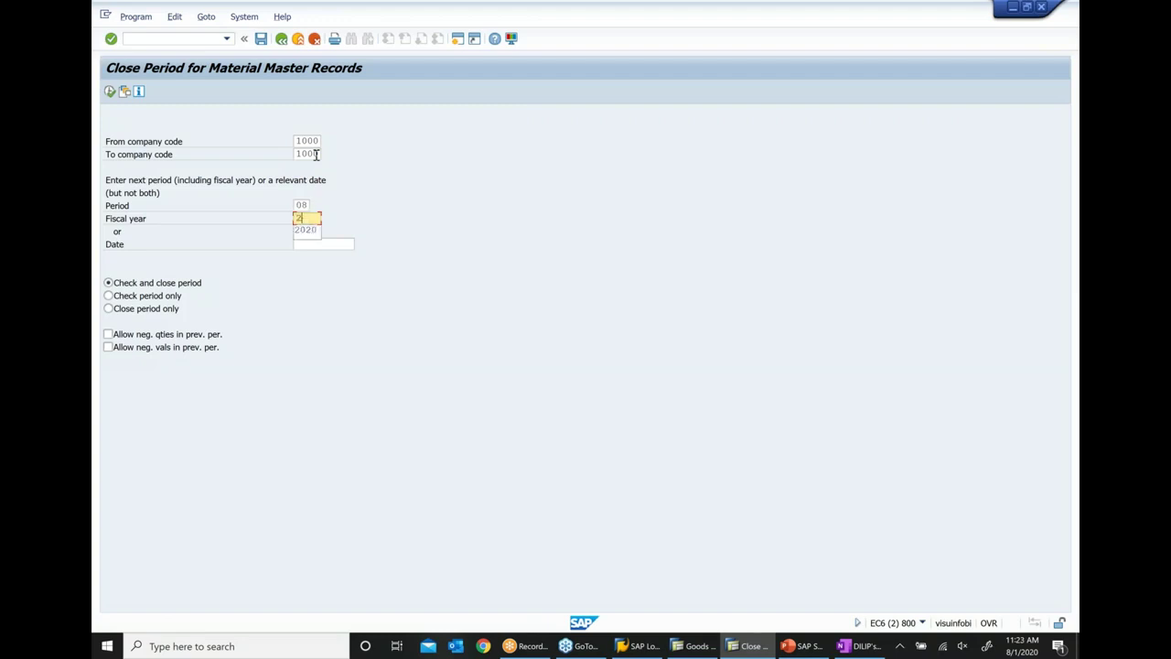
text(020)
click(108, 334)
click(107, 347)
click(110, 92)
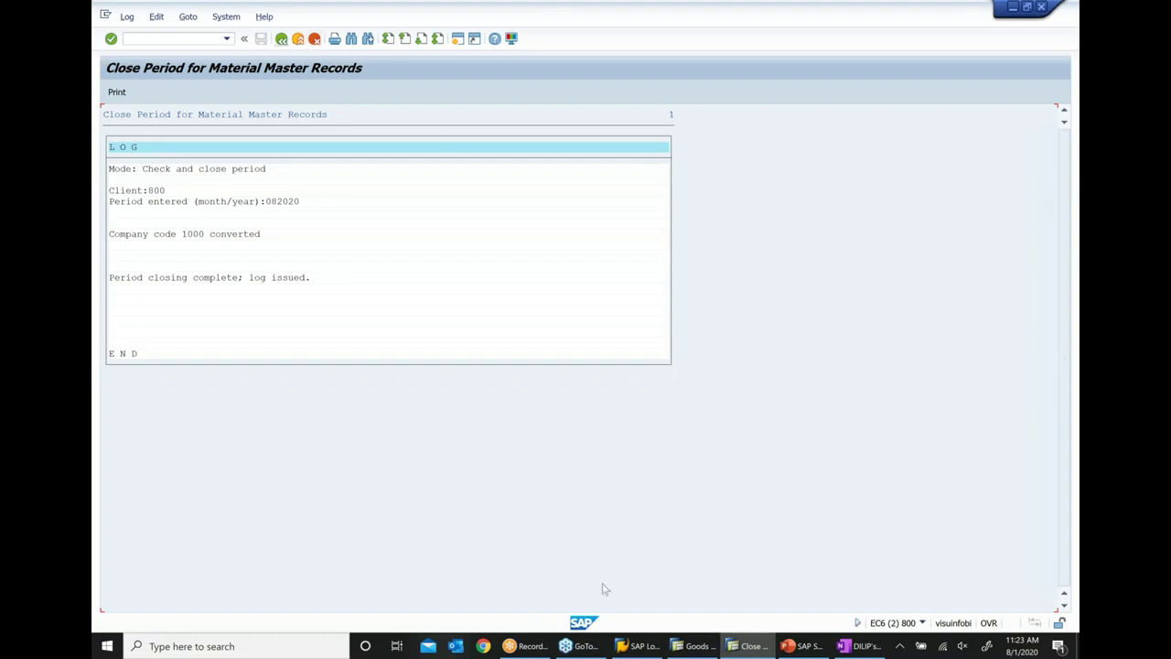
Step: Return from the goods movement error log to the outbound delivery and save it
click(695, 646)
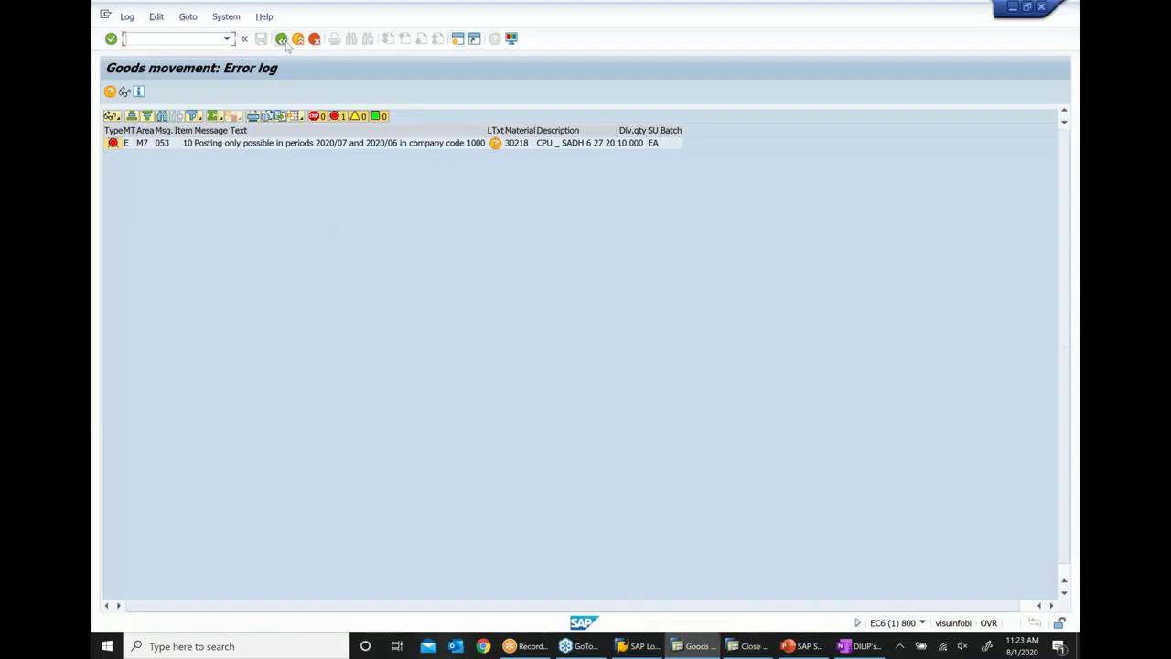
click(285, 44)
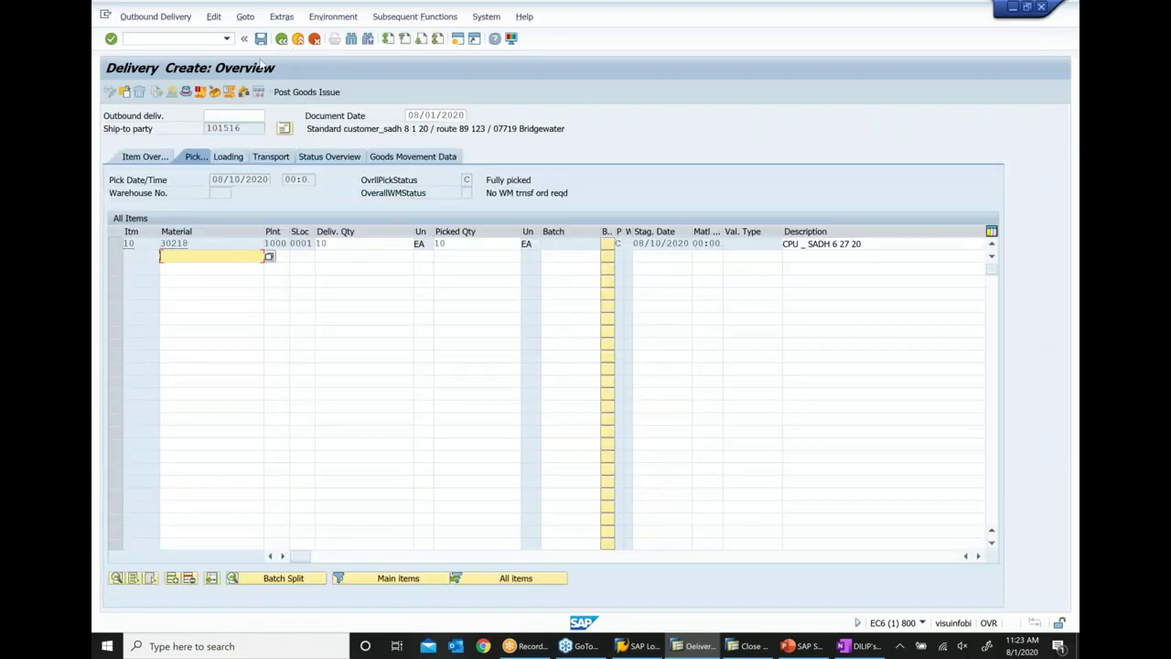
key(ctrl+s)
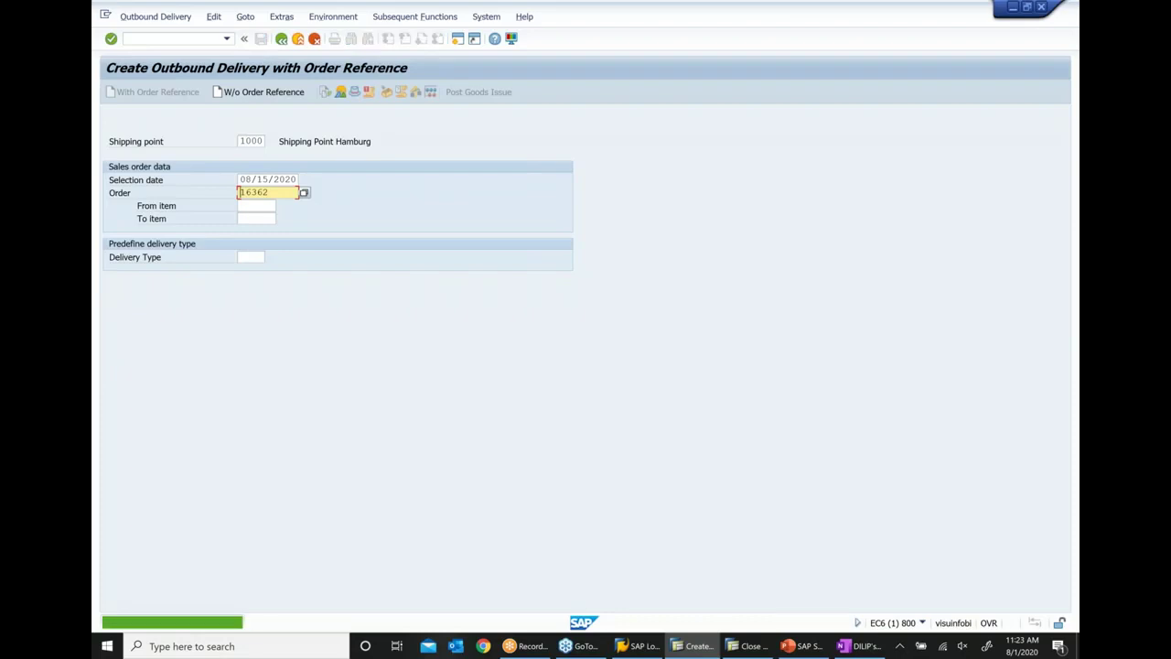
Step: Open the Change Outbound Delivery transaction and copy the saved delivery's number
click(147, 17)
click(133, 66)
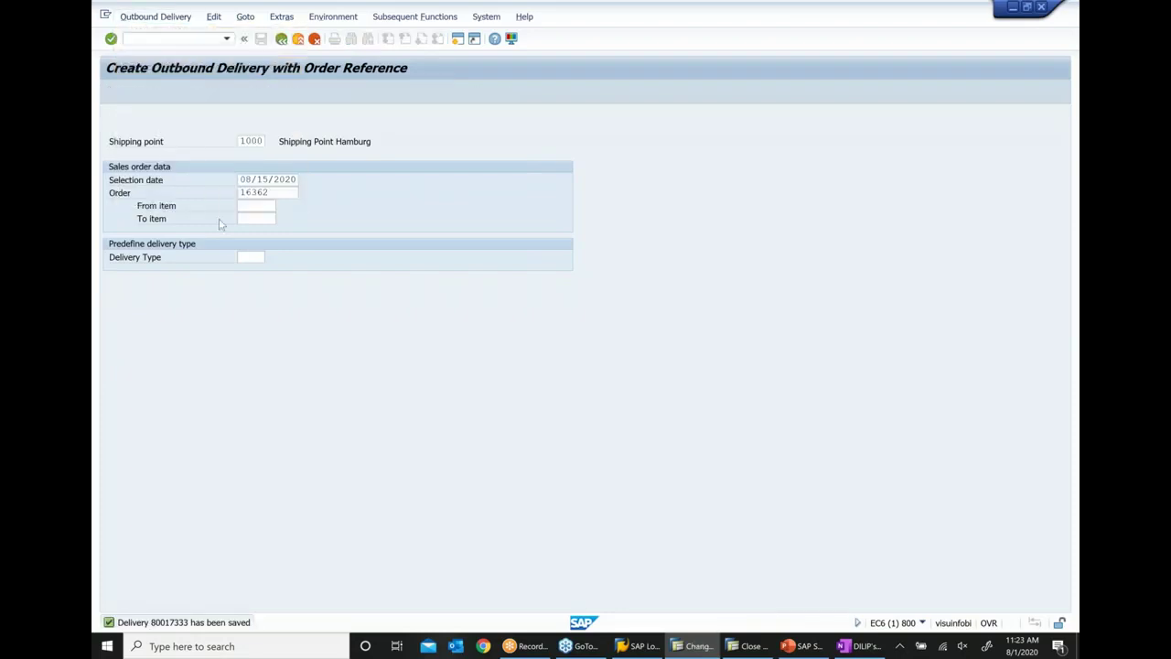
click(308, 144)
drag(273, 144, 218, 149)
key(ctrl+c)
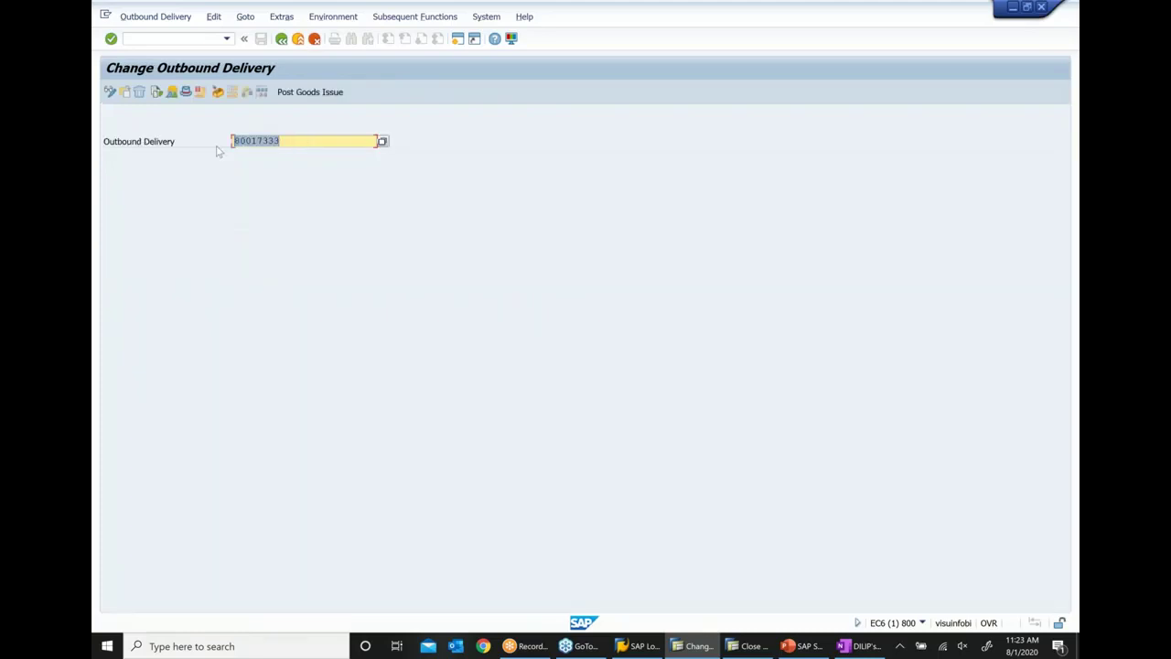
Step: Append the copied delivery number to the VL01N line in the OneNote notes, and return to SAP's Change Outbound Delivery screen
click(802, 646)
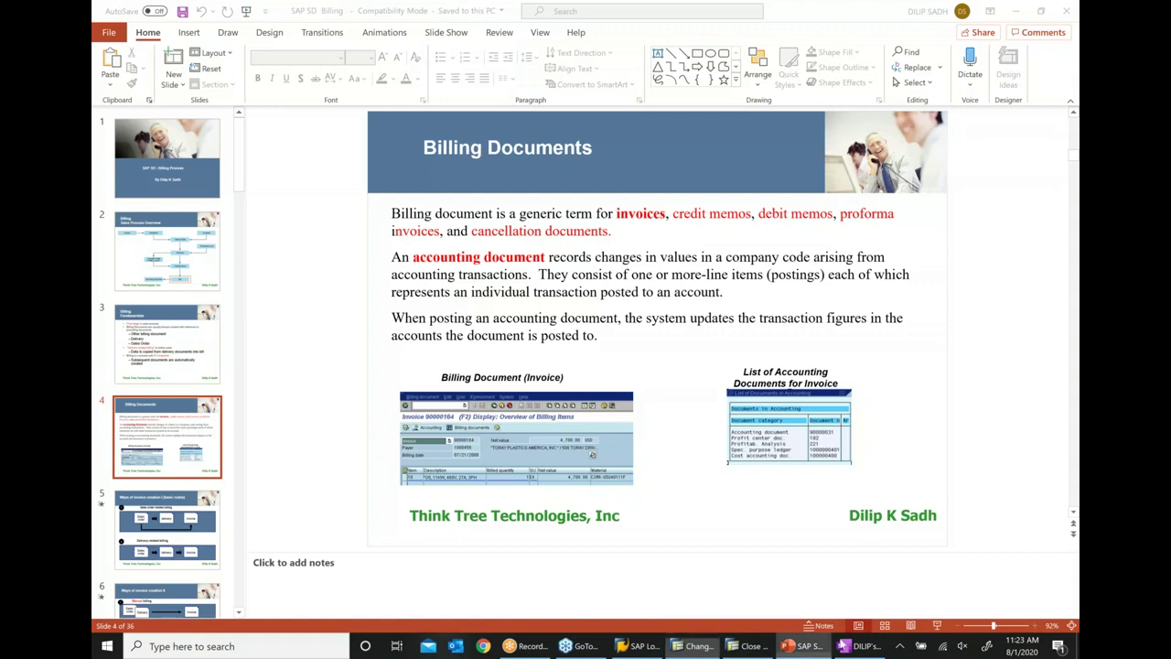
click(847, 646)
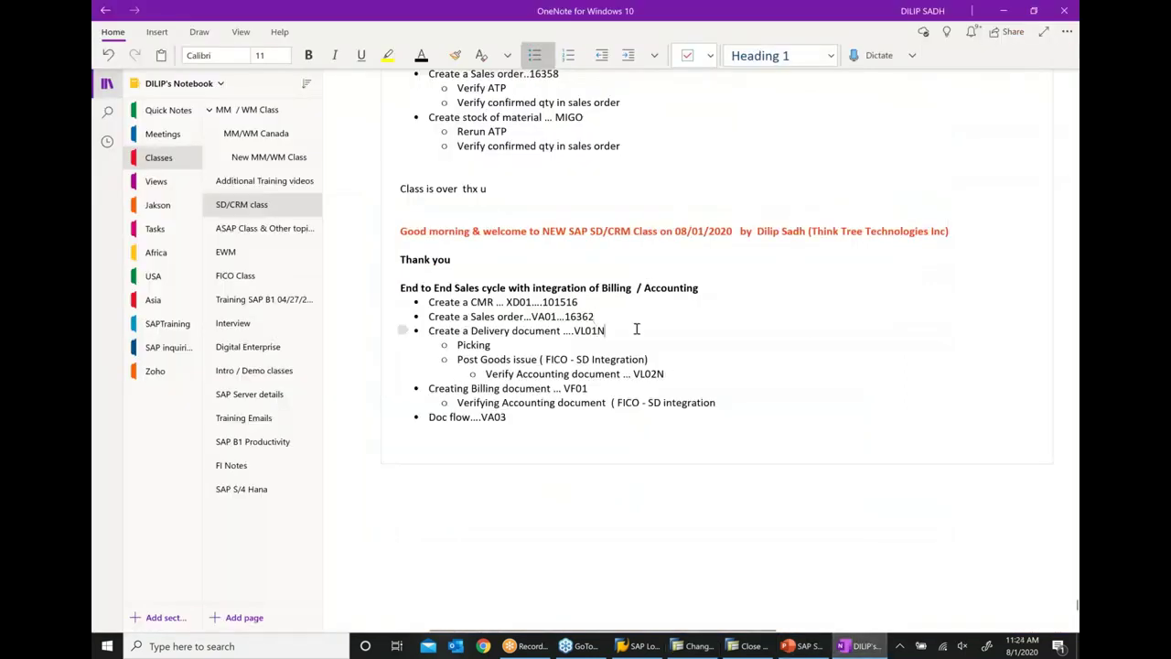
text(....)
key(ctrl+v)
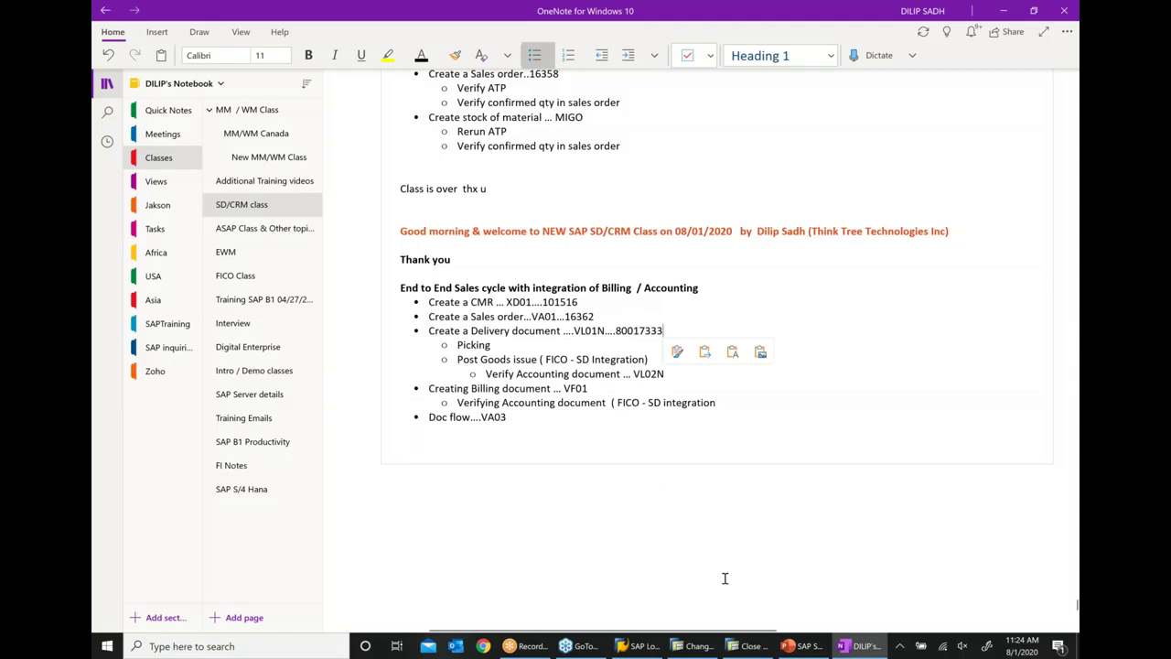
click(742, 647)
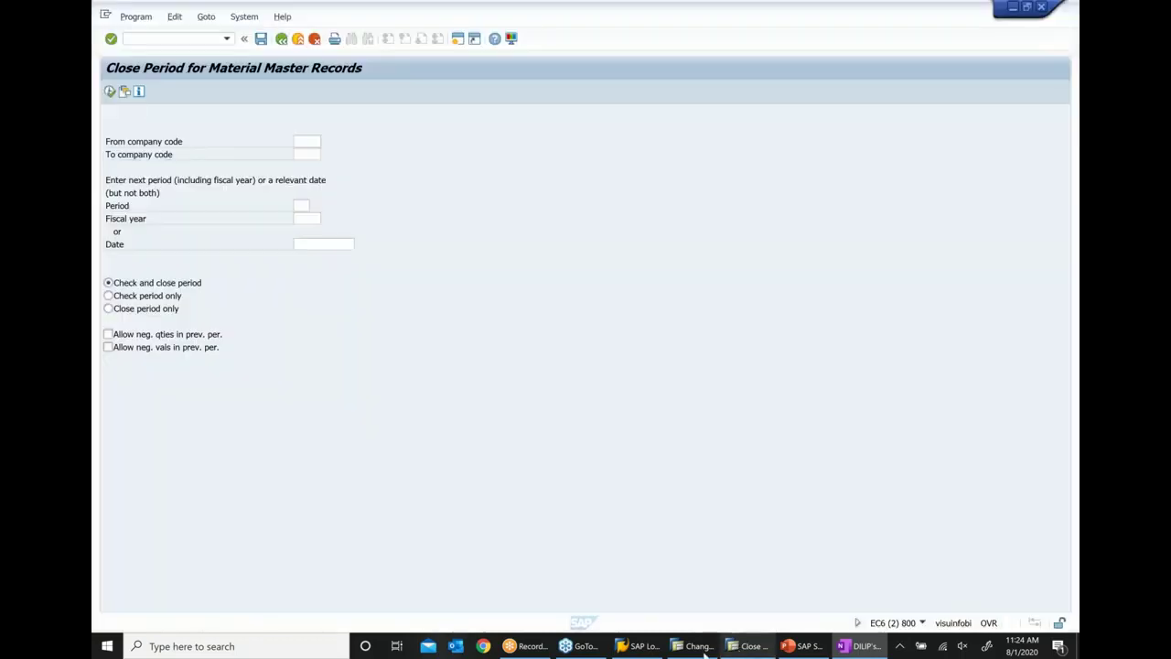
click(698, 647)
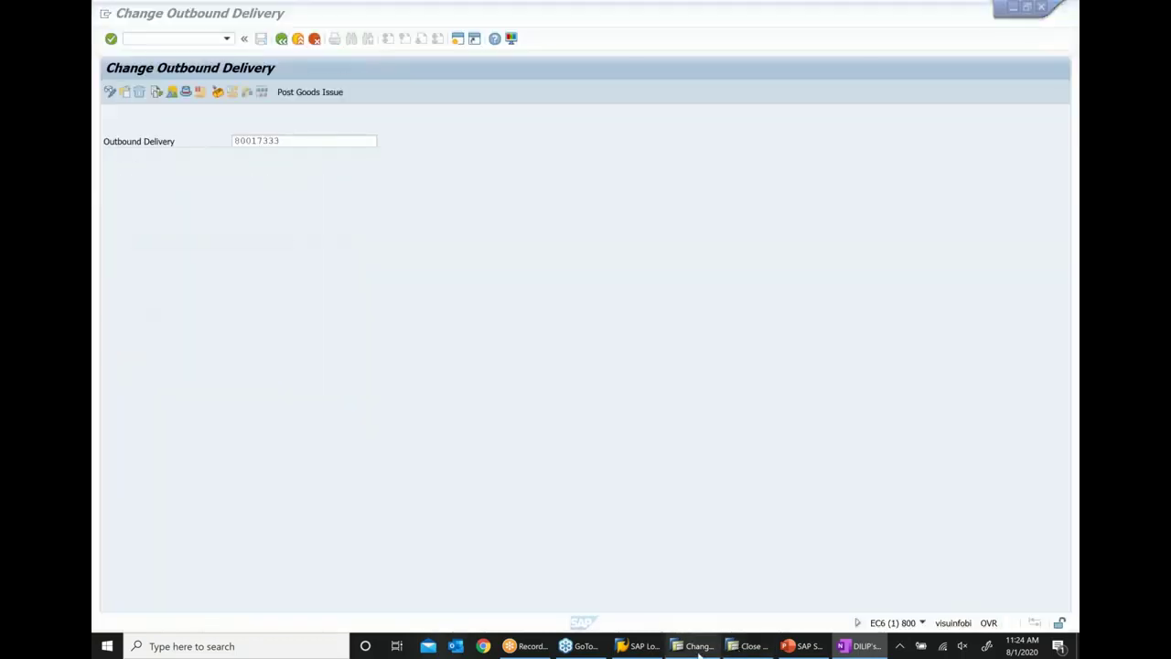
Step: Post goods issue for the outbound delivery and close the session with the material period closing
click(319, 94)
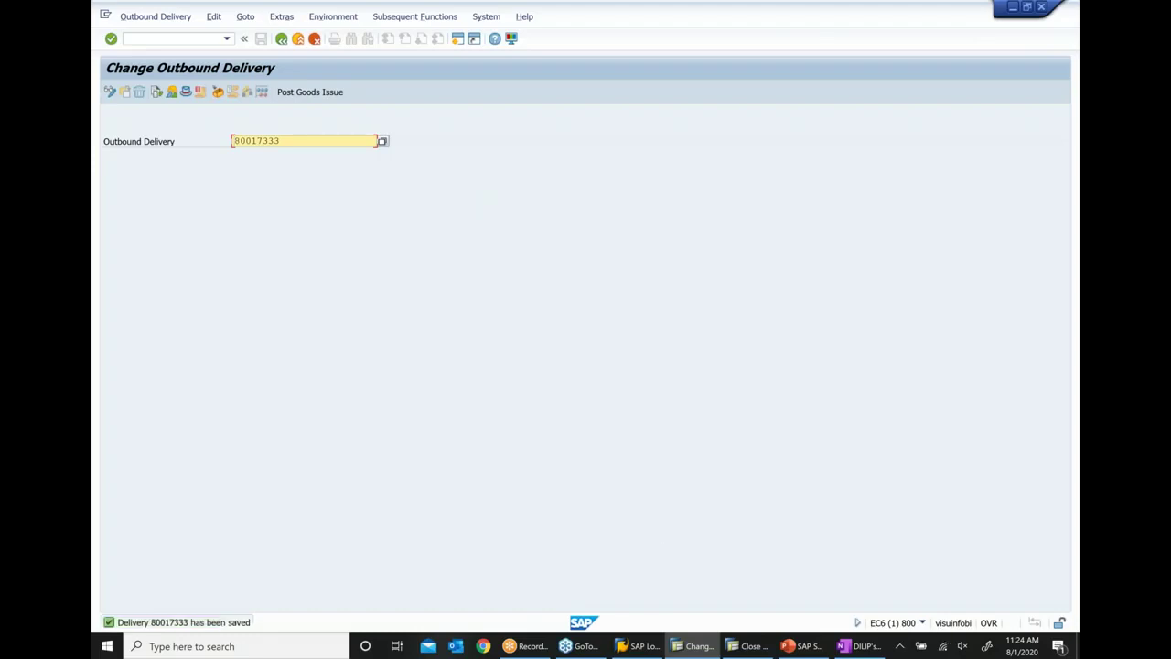
click(742, 647)
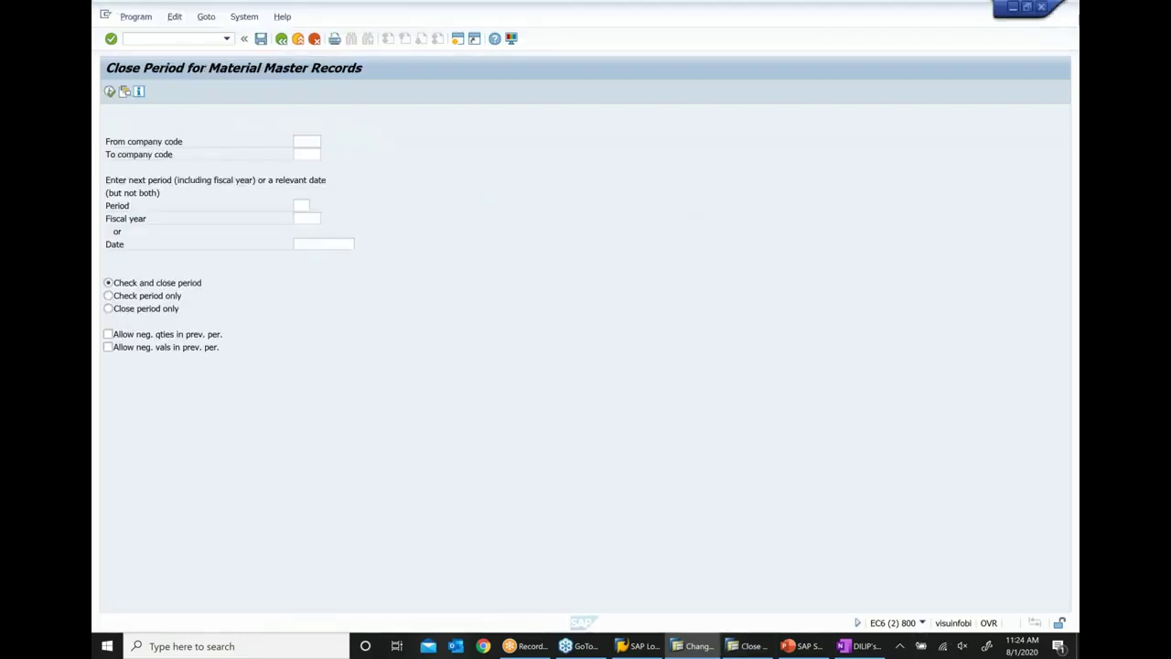
click(1041, 8)
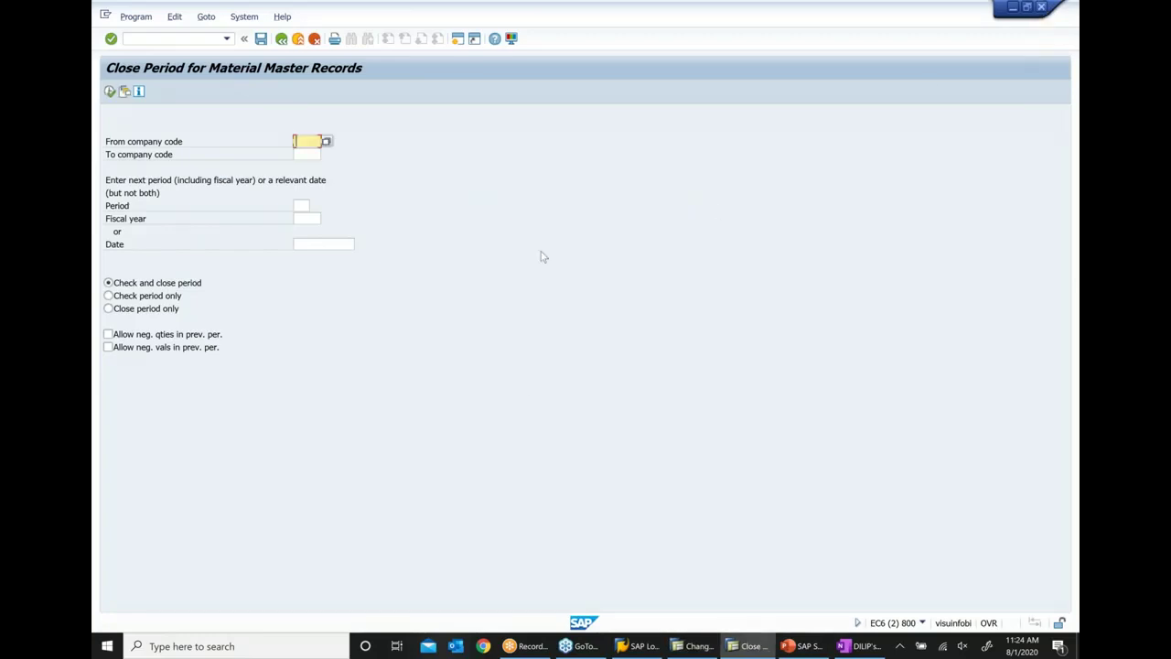
Step: Add to the OneNote notes: "Posting period closure : today is 8/1 . SAP is telling us to close July before u can make entry in August in finance."
click(833, 646)
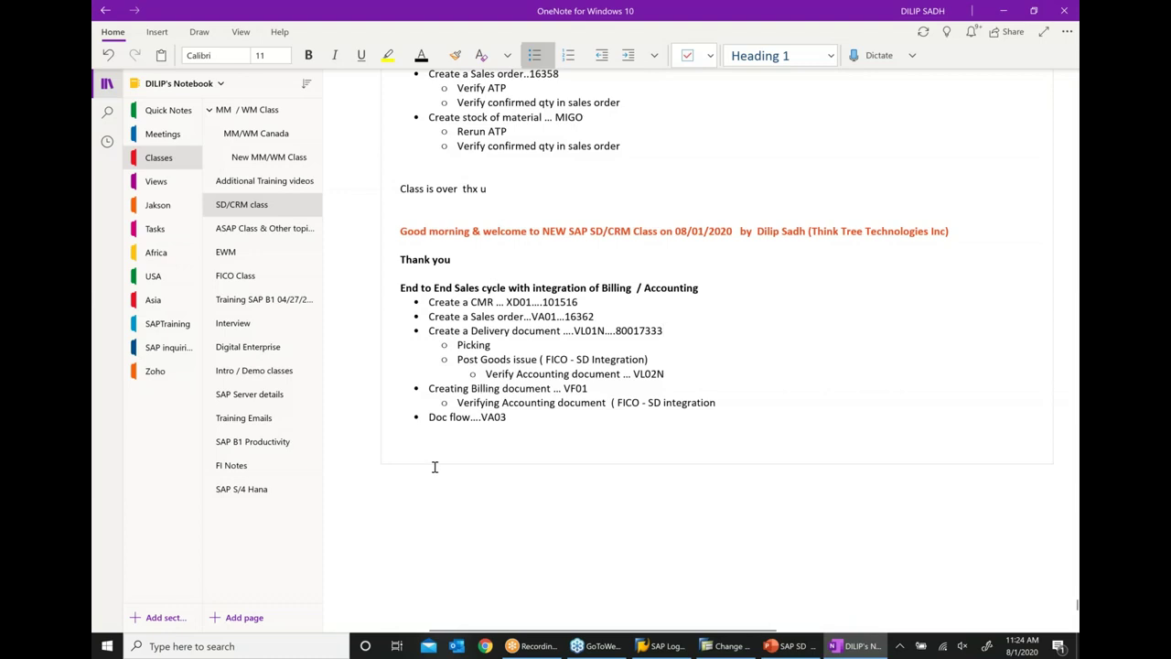
click(597, 598)
key(Return)
text(Posting pe)
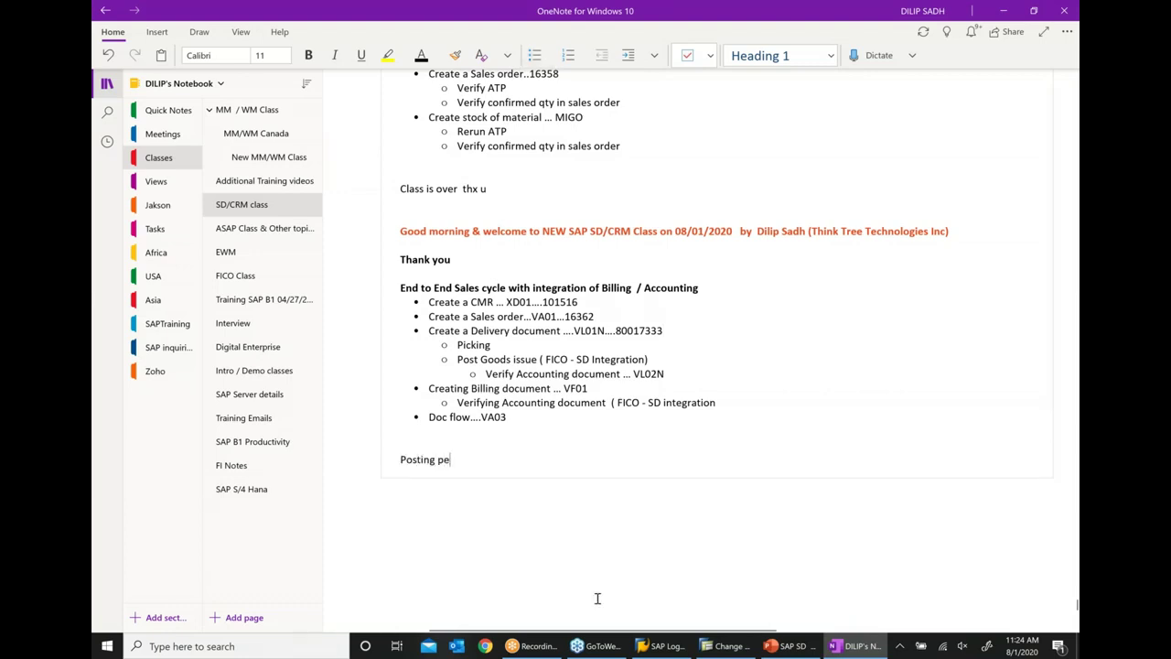
text(riod clos)
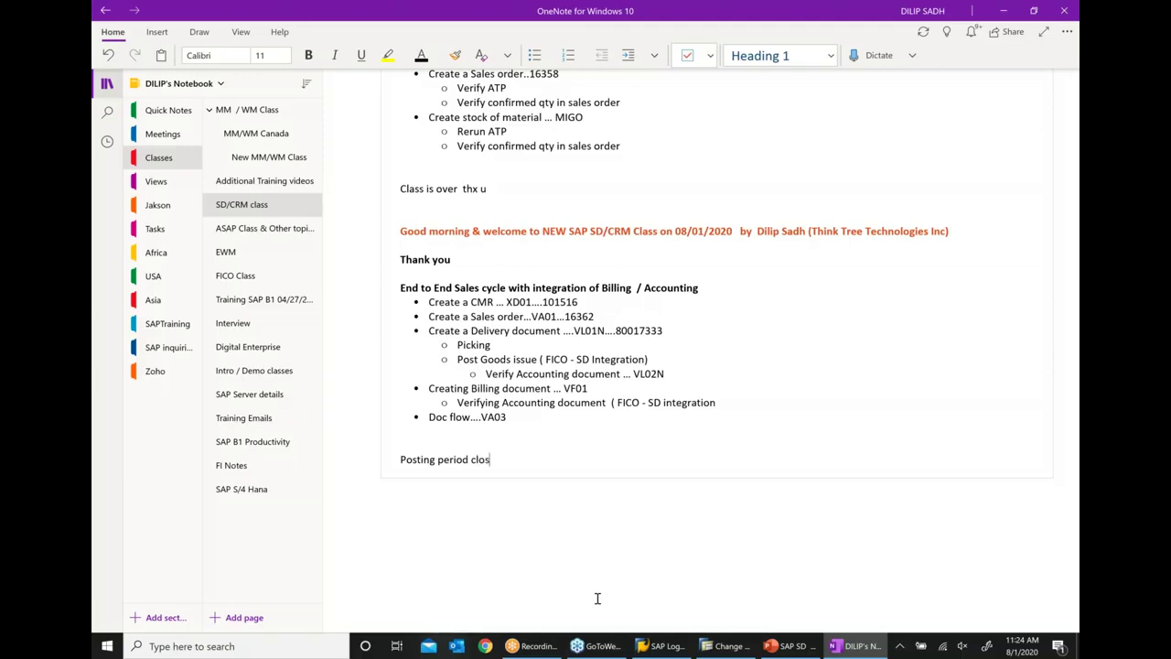
text(ure : today is 8/1 . SAP is telling)
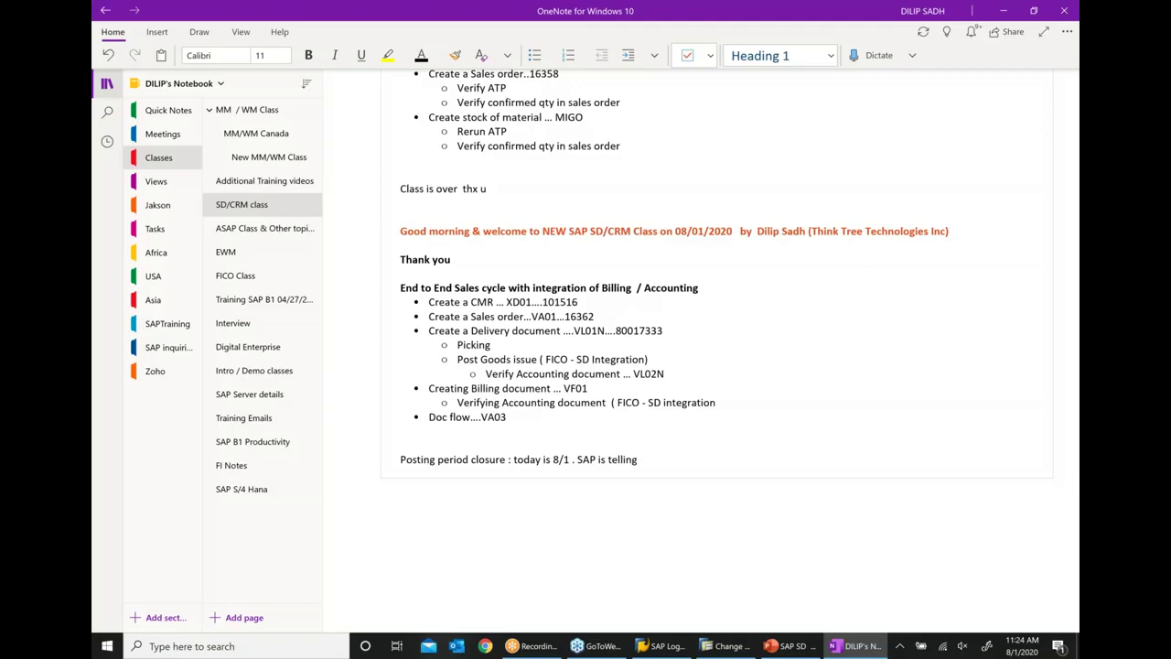
text( us to close July before u can)
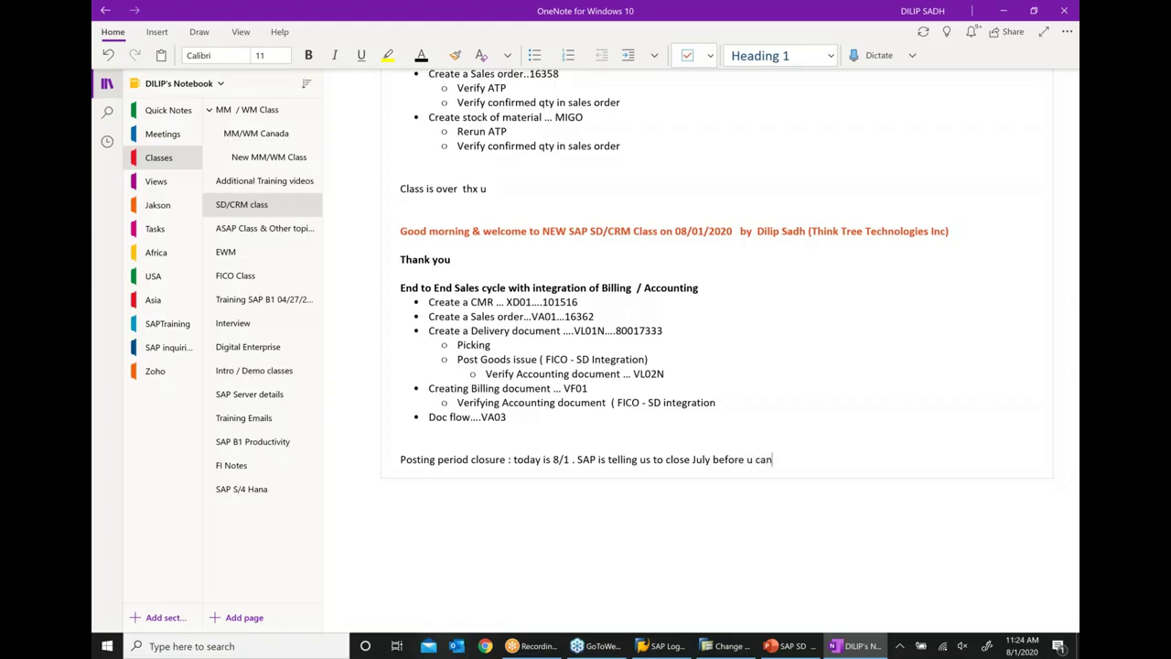
text( ma)
key(BackSpace)
text(make entry in August in finance.)
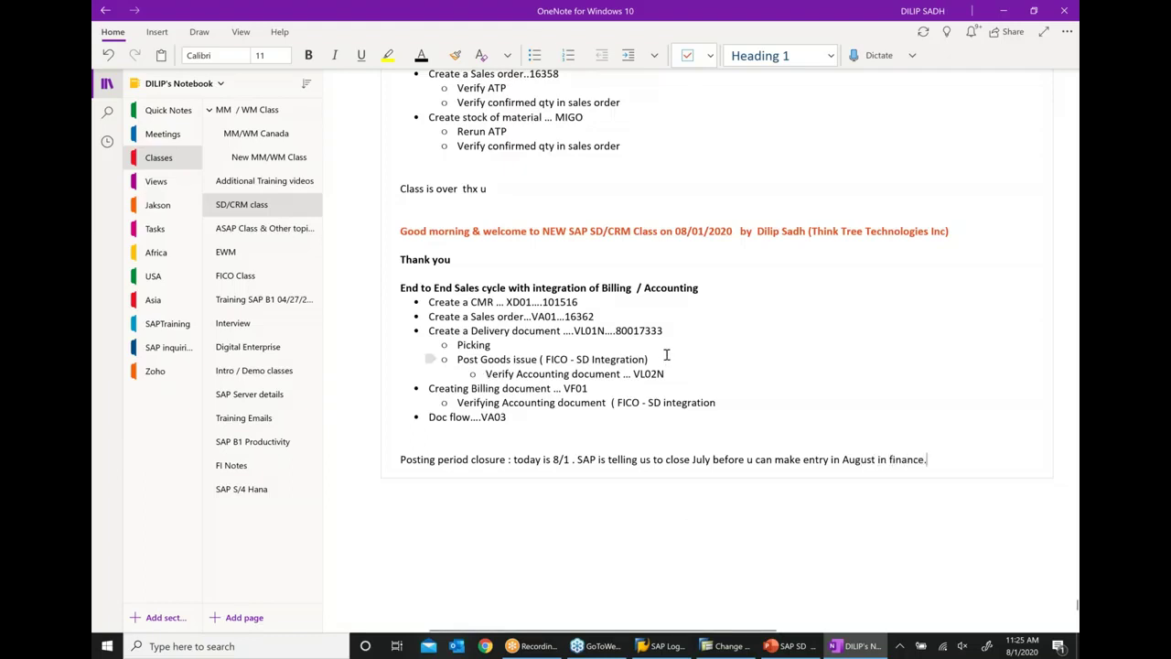
Step: Make the "Post Goods issue ( FICO - SD Integration)" line bold and select the "Creating Billing document ... VF01" line
drag(650, 358, 463, 357)
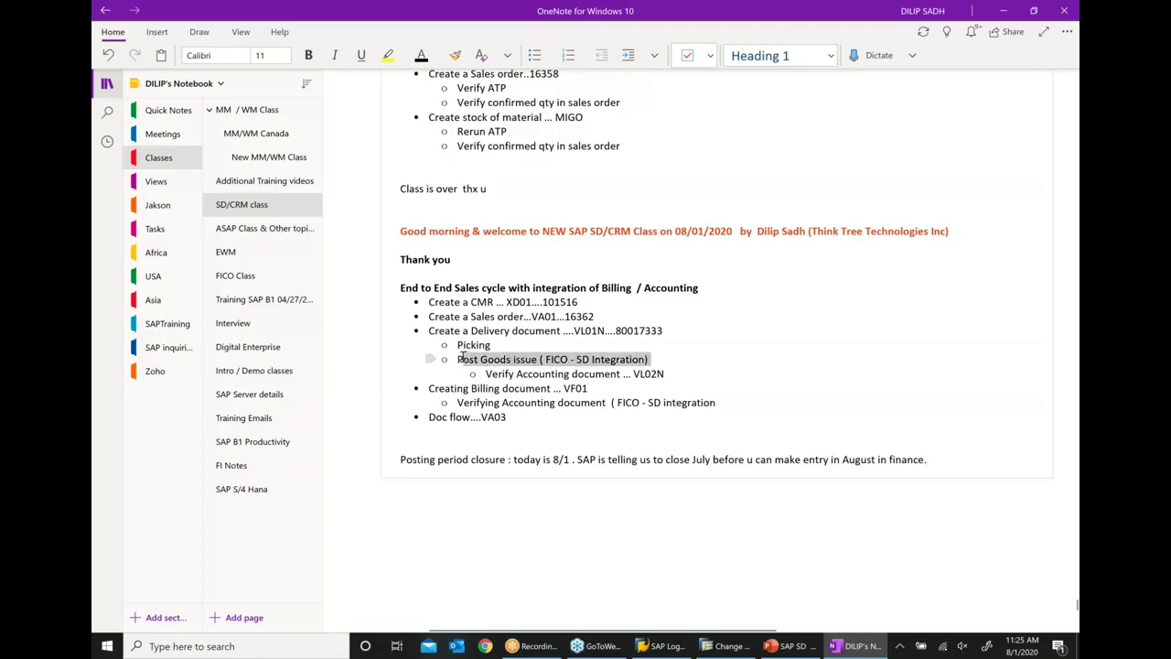
click(504, 339)
click(561, 403)
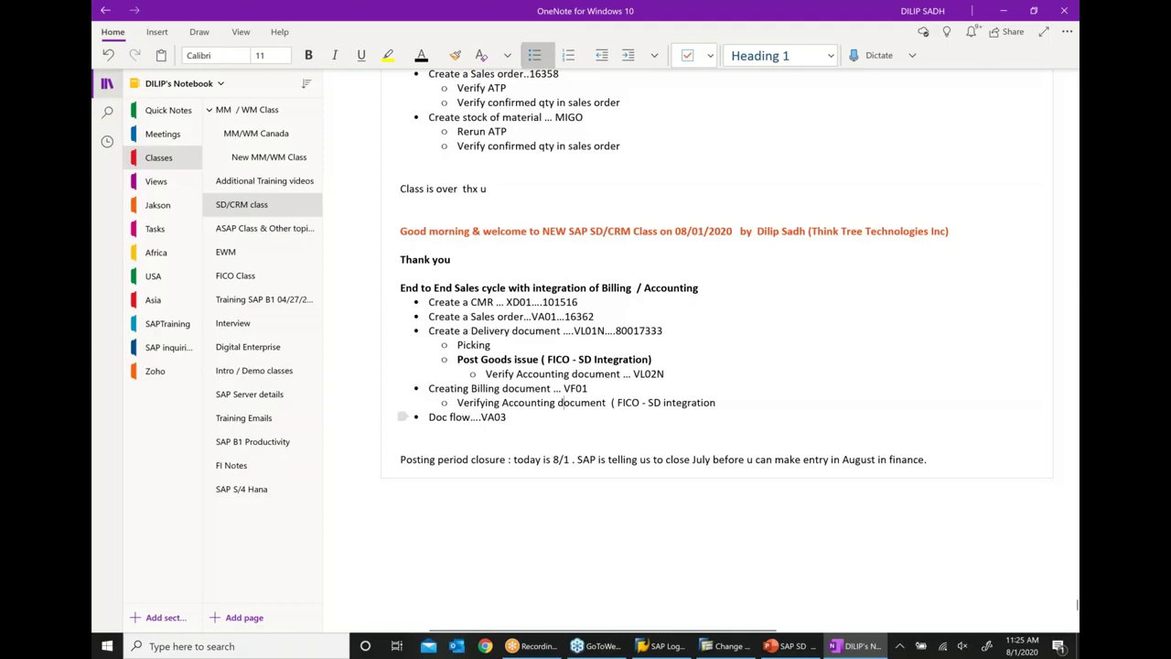
drag(430, 391, 613, 391)
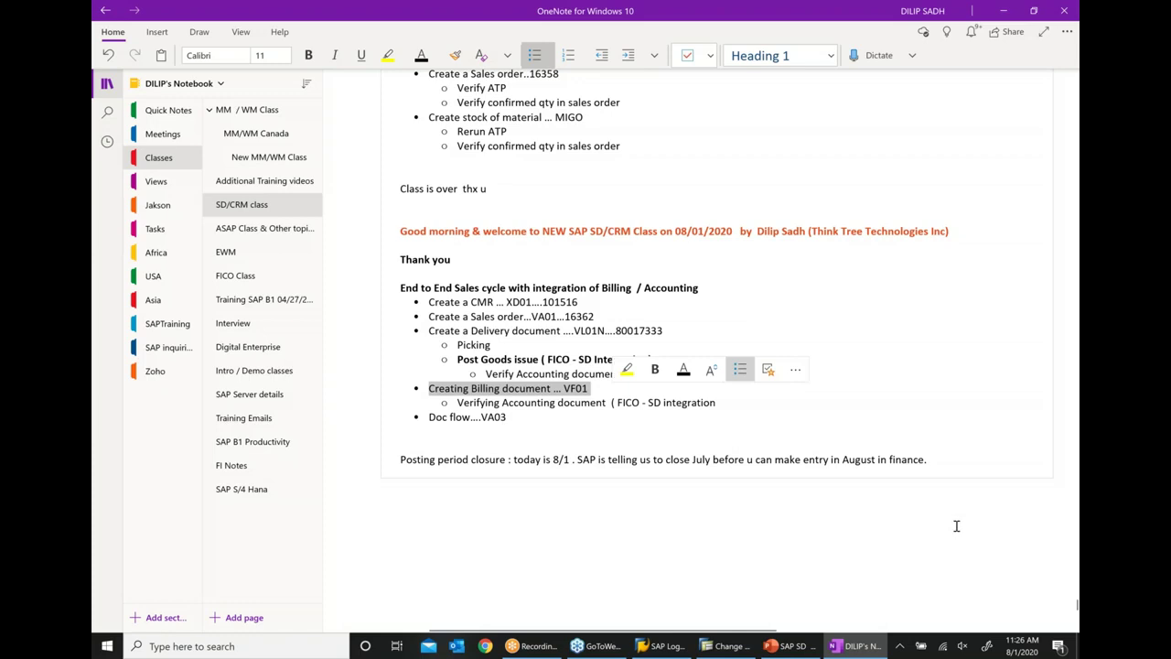
Step: Switch to SAP, leave the delivery change screen and locate VF01 - Create among the Sales and Distribution billing document transactions
click(728, 646)
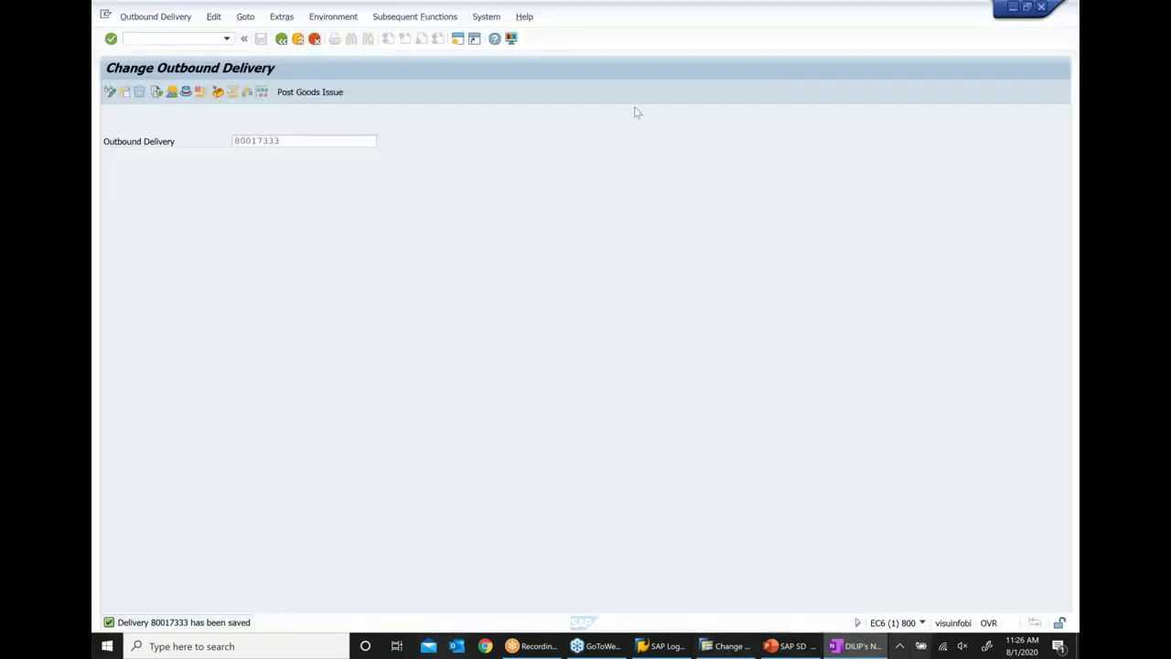
click(282, 39)
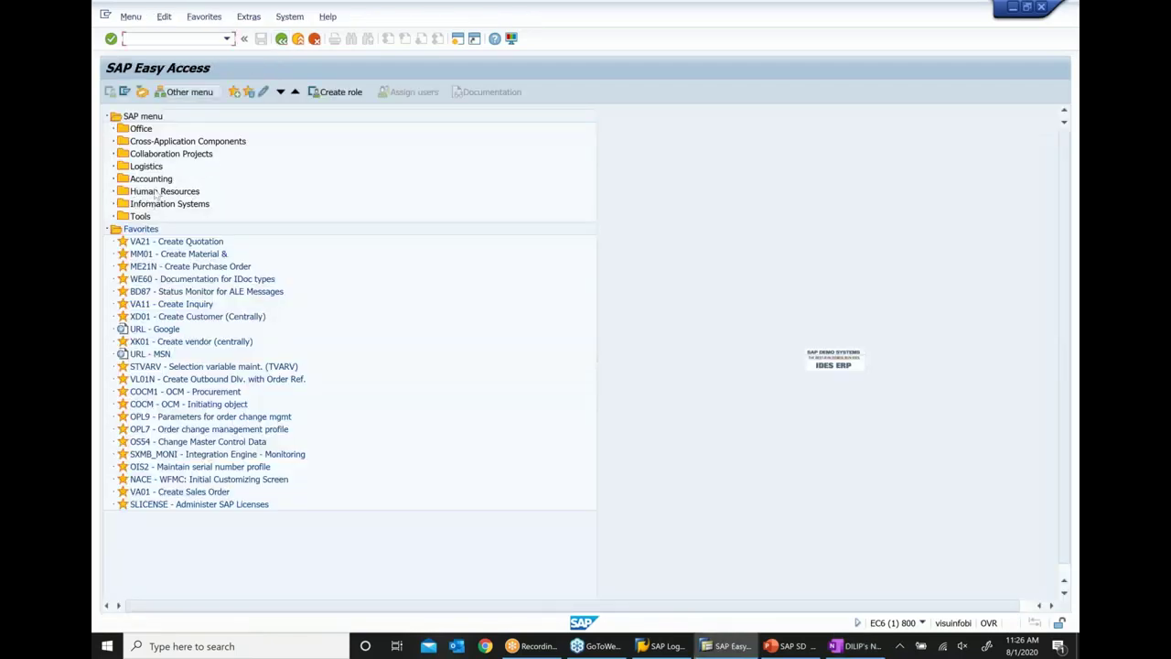
click(149, 167)
click(113, 167)
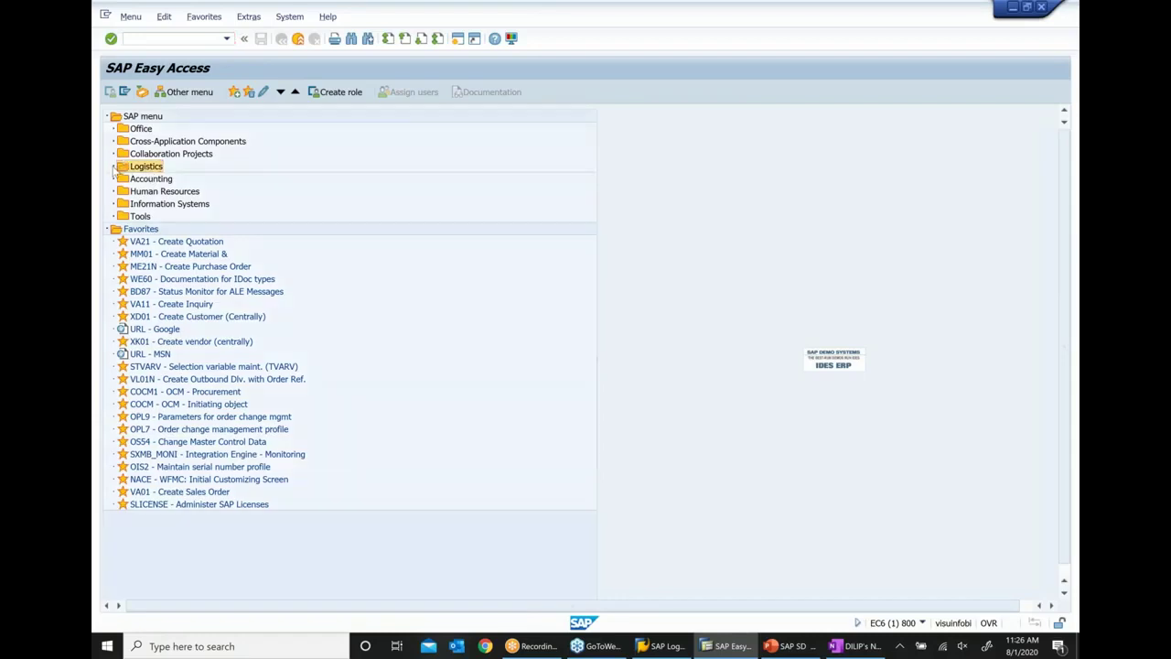
click(142, 193)
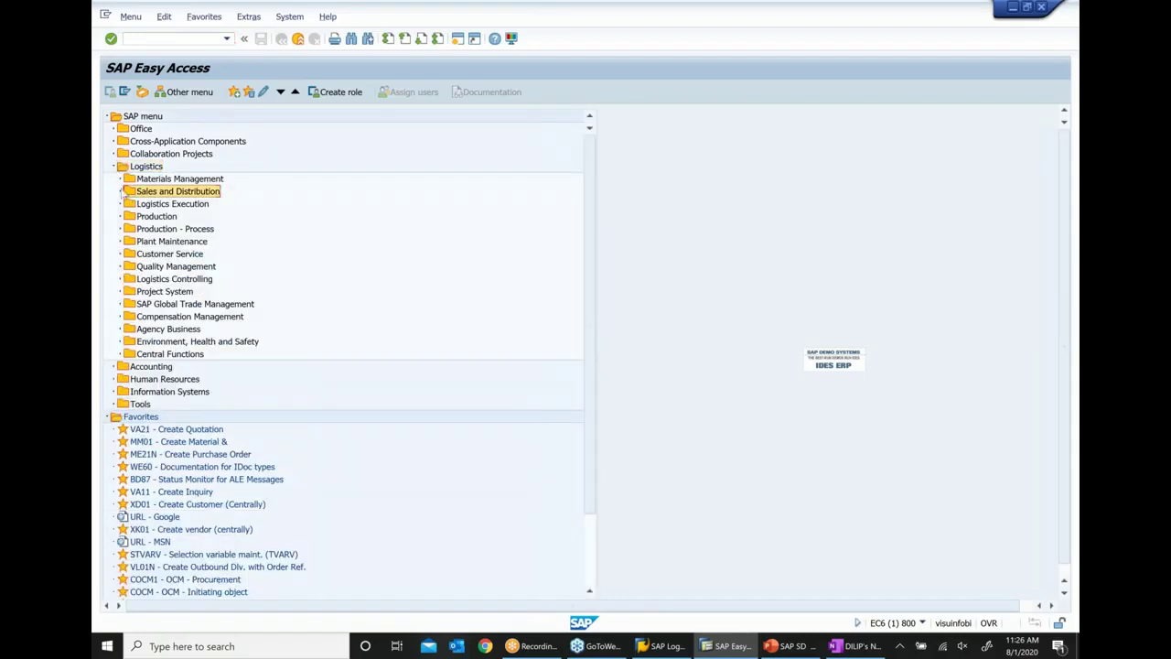
click(120, 192)
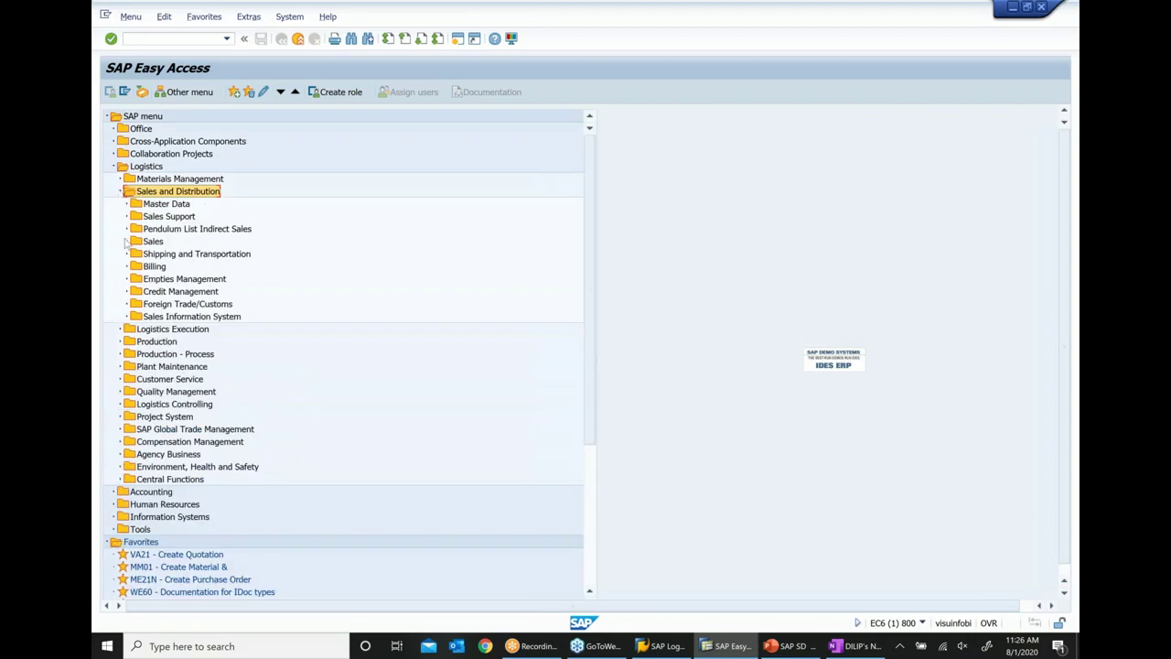
click(154, 267)
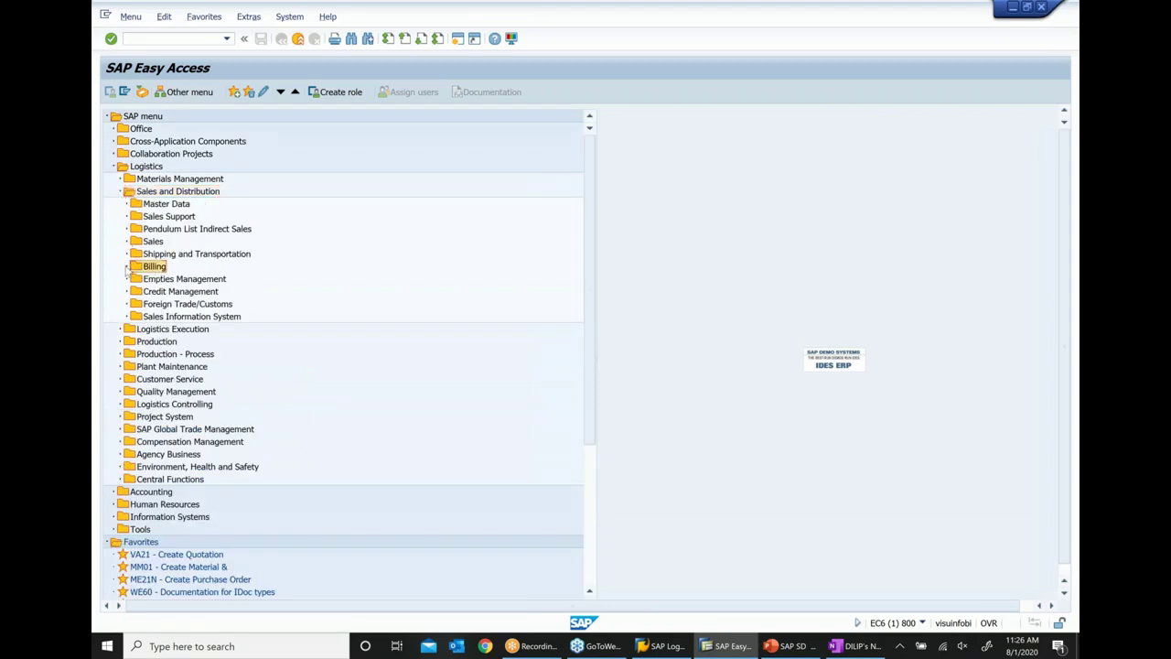
click(127, 266)
click(181, 279)
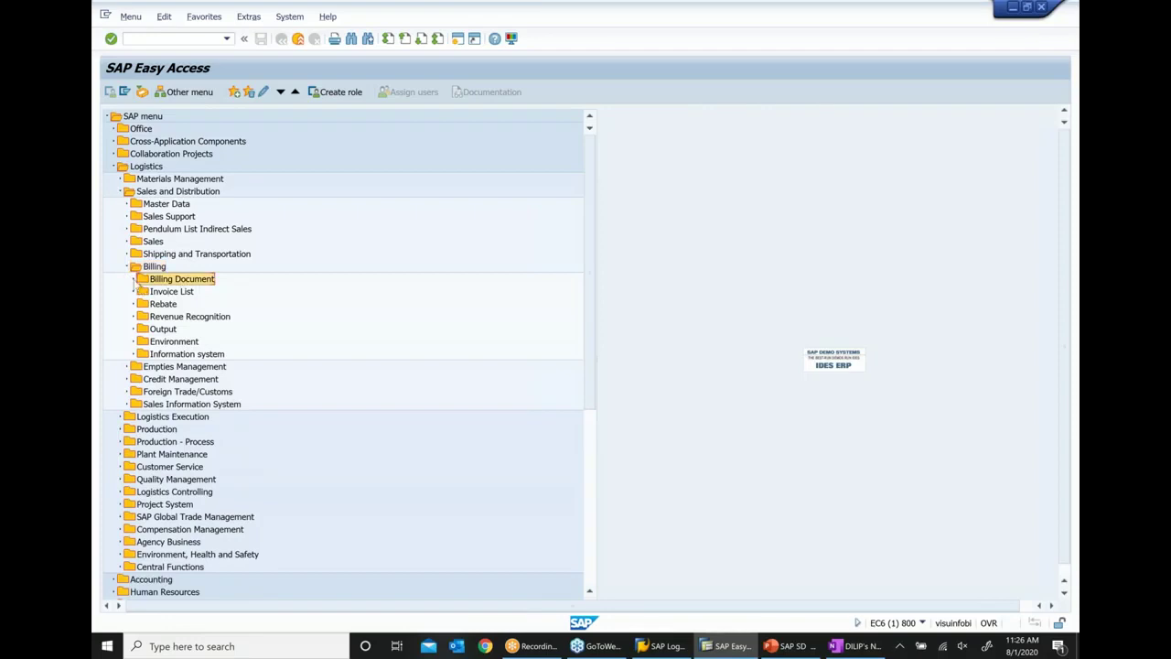
click(133, 279)
click(192, 292)
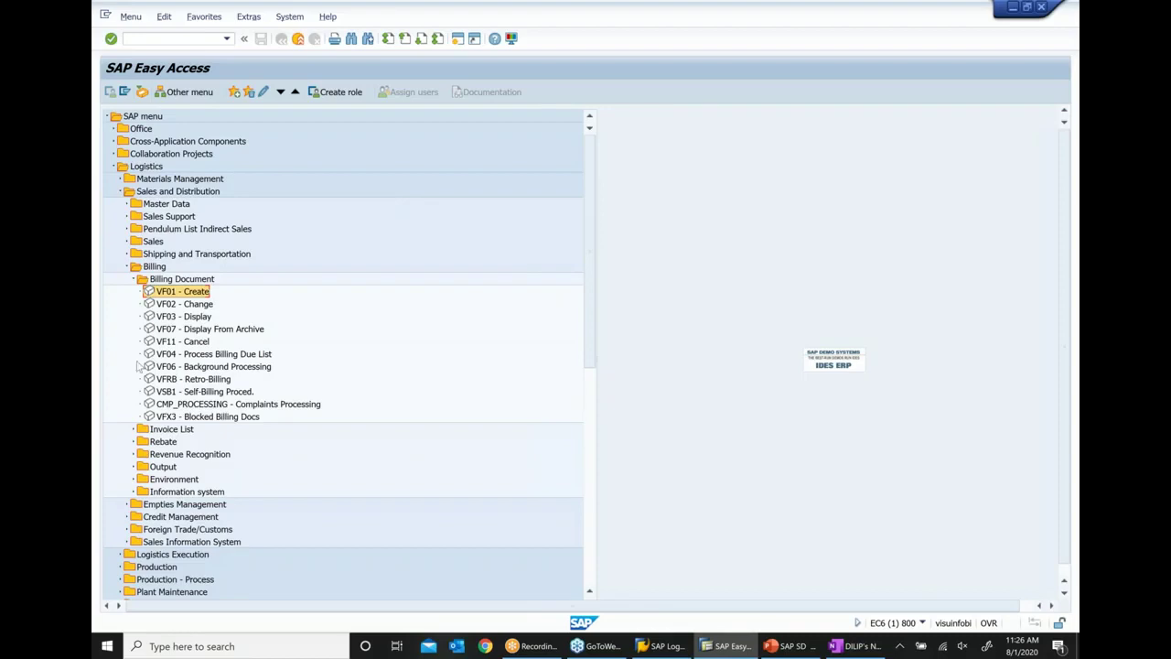
Step: Create the F2 invoice for the delivery with VF01 and save the billing document
double_click(179, 292)
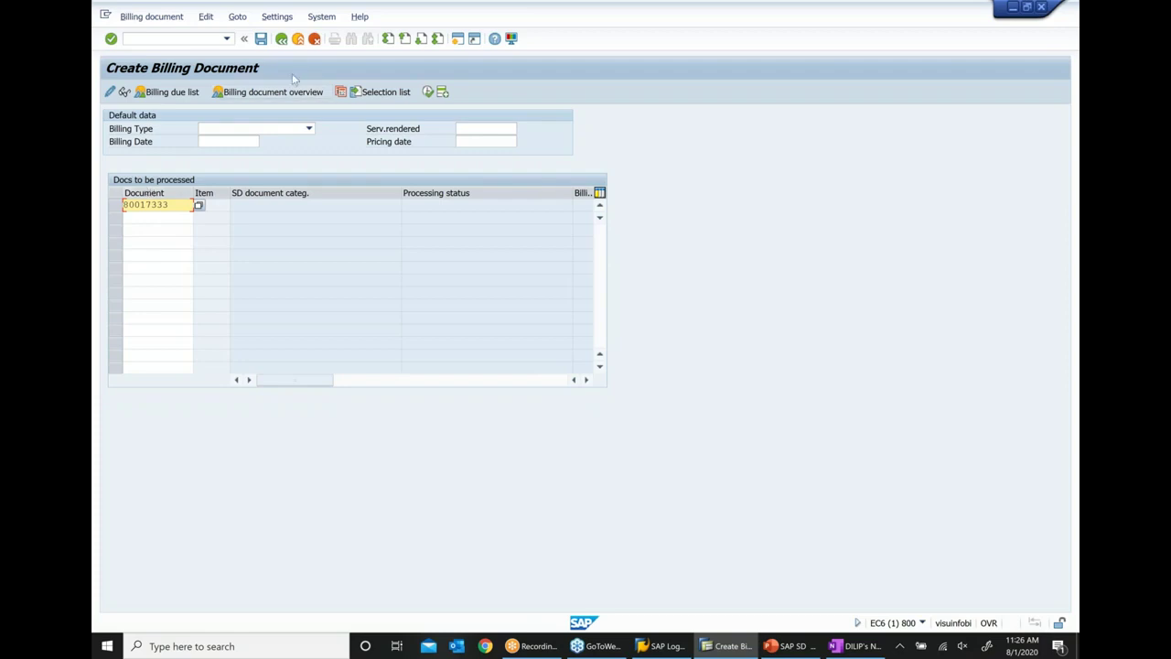
key(Return)
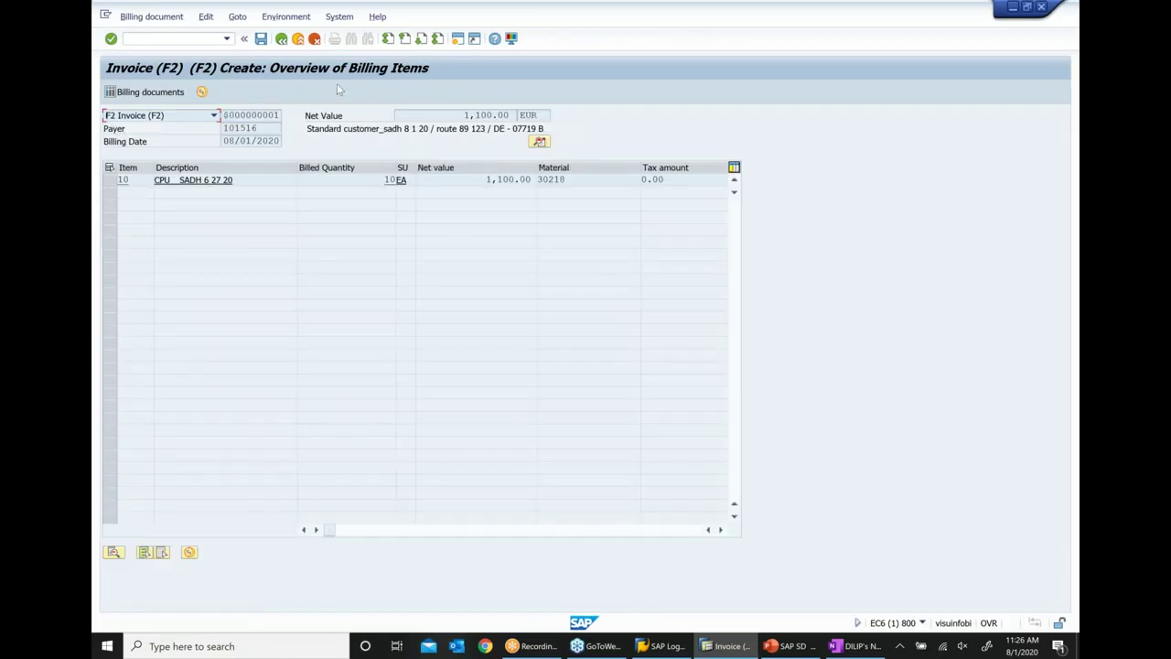
click(262, 39)
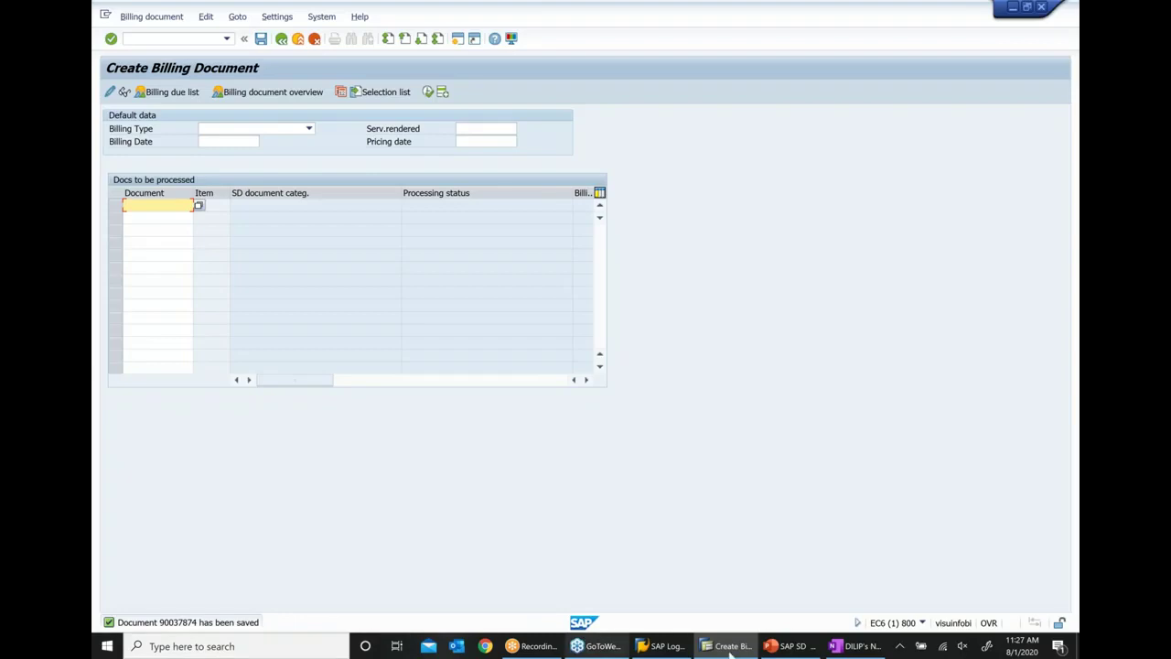
Step: Check the Doc flow line in the OneNote notes and display the sales order's document flow in SAP through transaction VA03
click(832, 646)
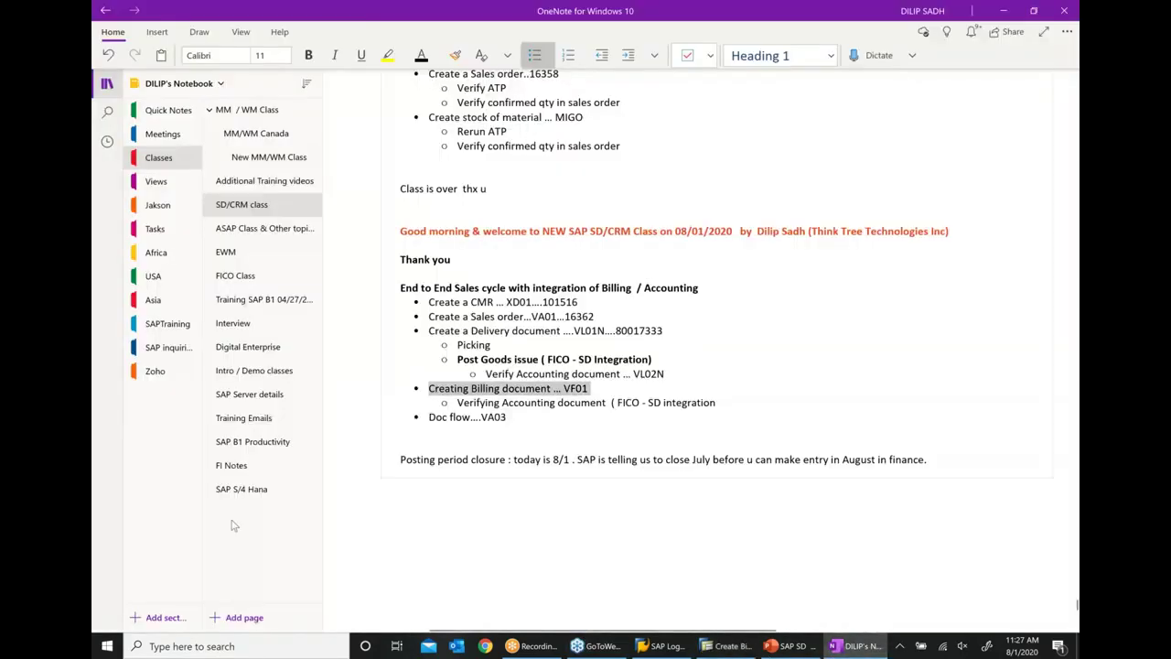
drag(510, 418, 410, 419)
click(571, 555)
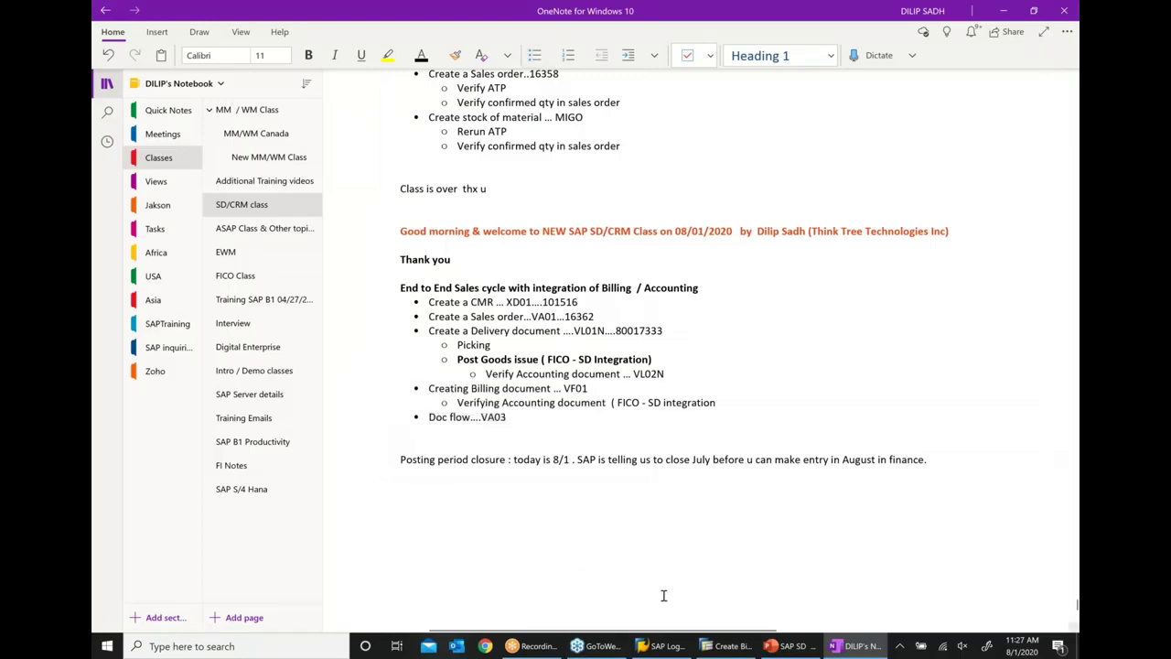
click(715, 652)
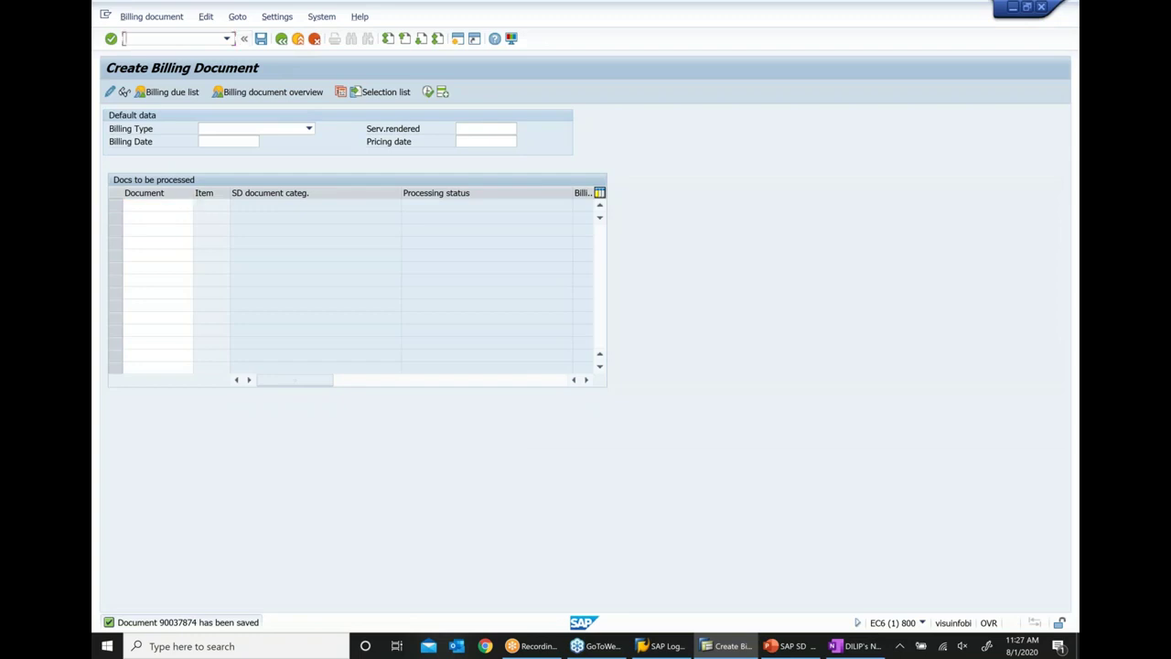
text(/nva03)
key(Return)
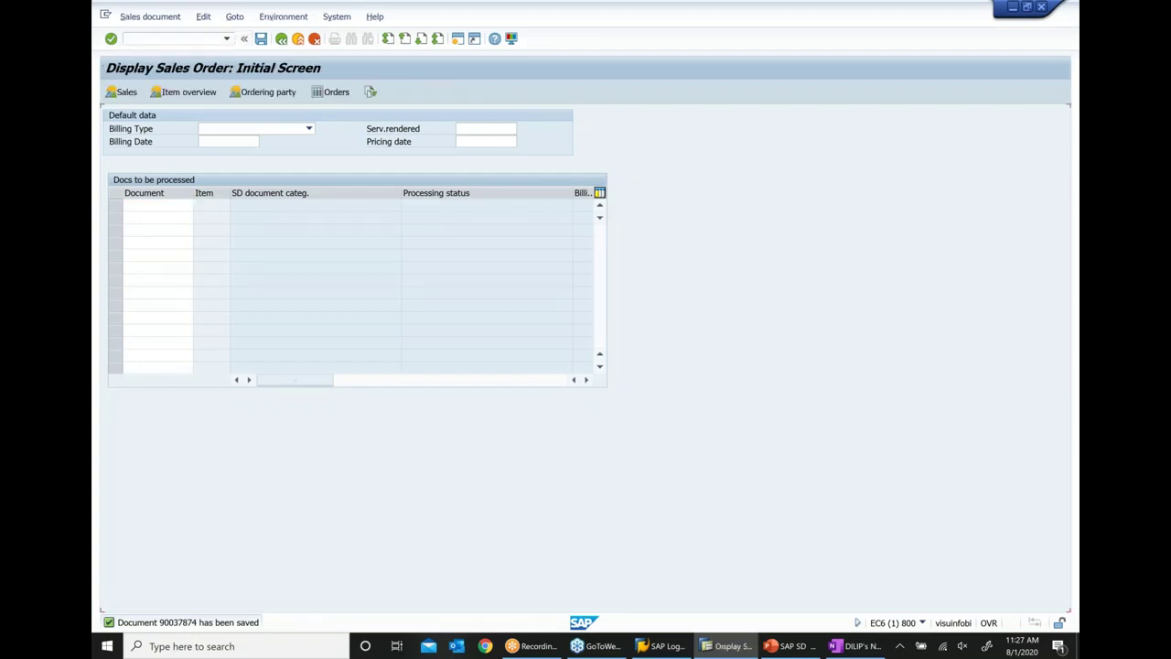
click(370, 93)
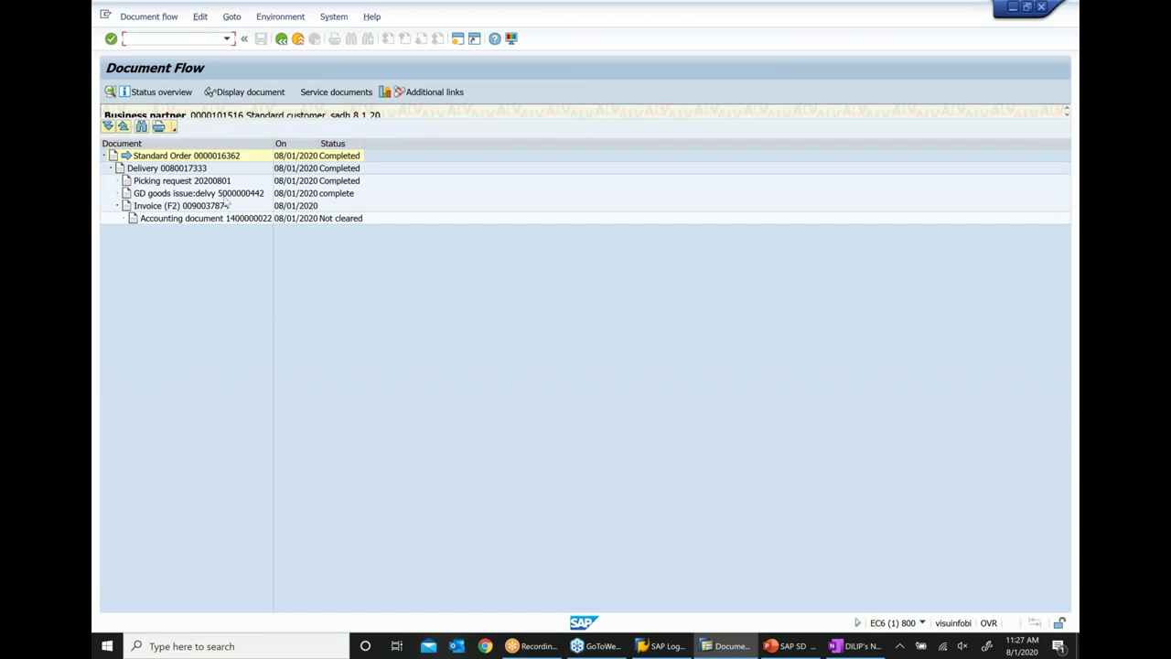
Step: Compare the accounting document and goods issue entries in the document flow with the Billing Documents slide in PowerPoint
click(203, 219)
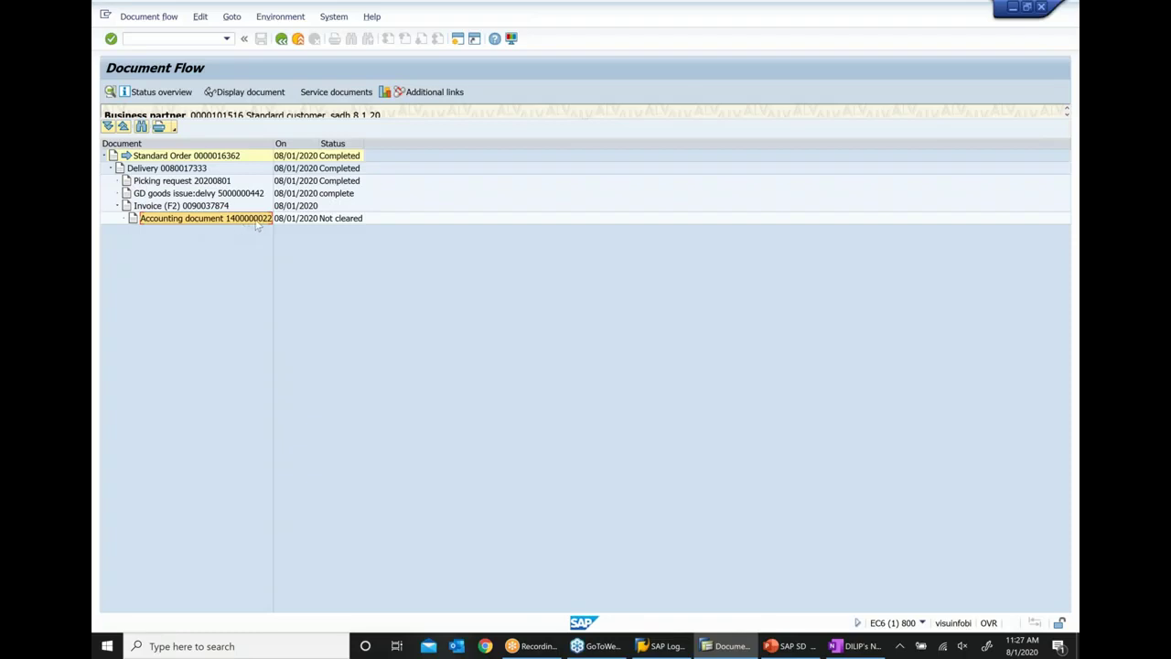
click(791, 646)
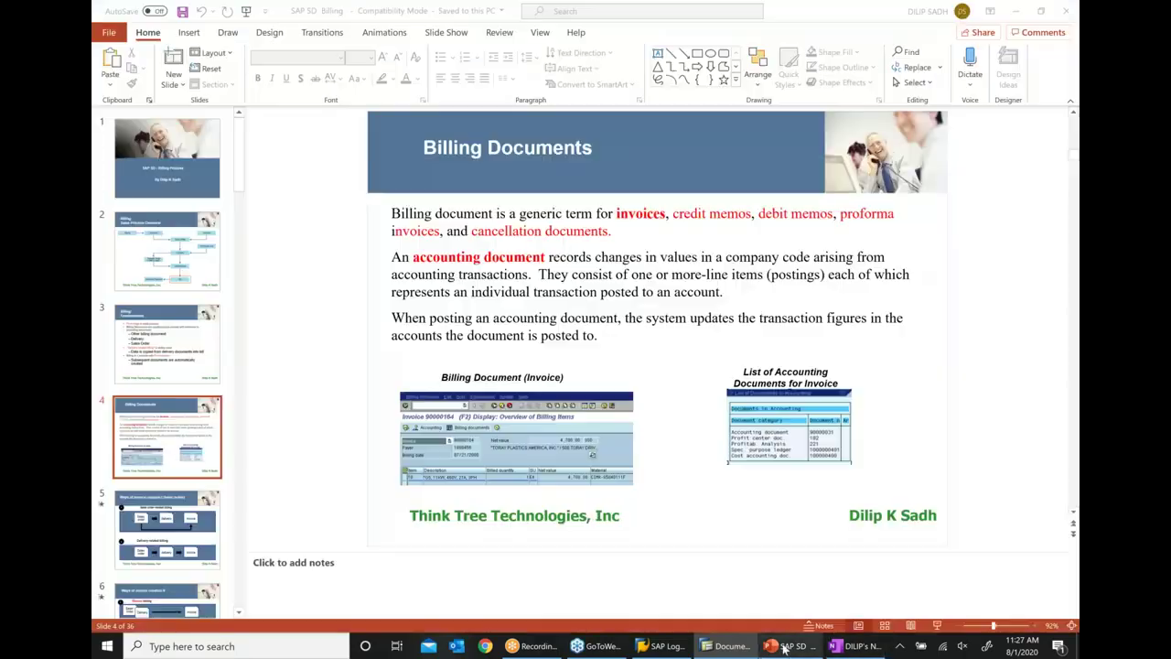
click(500, 259)
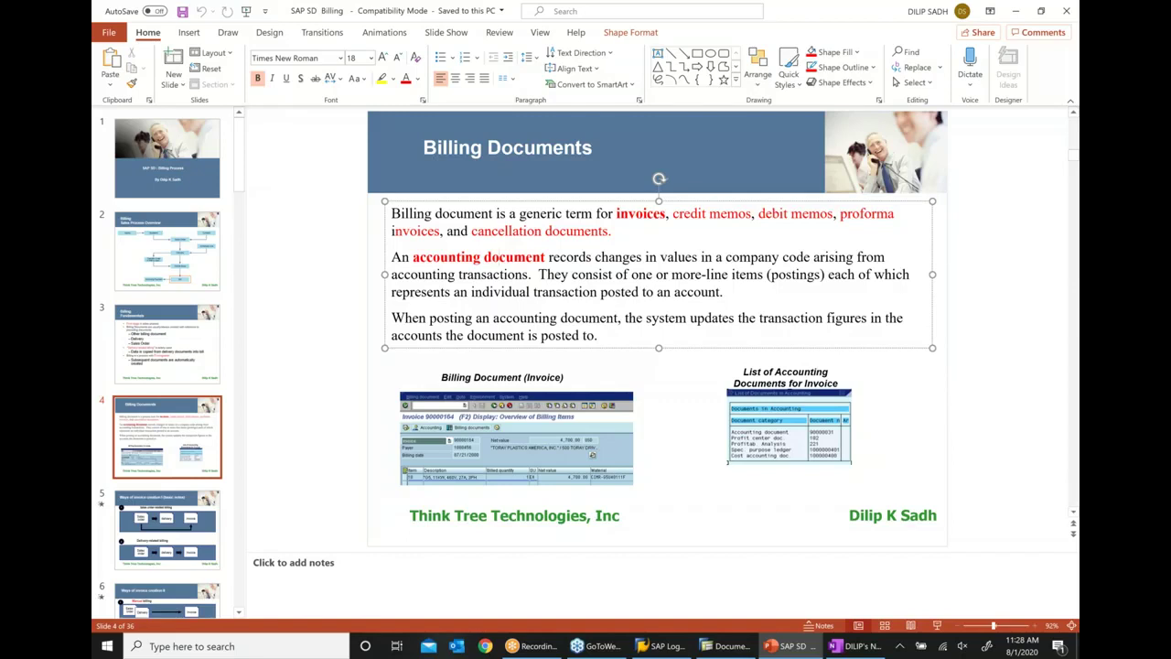
click(729, 646)
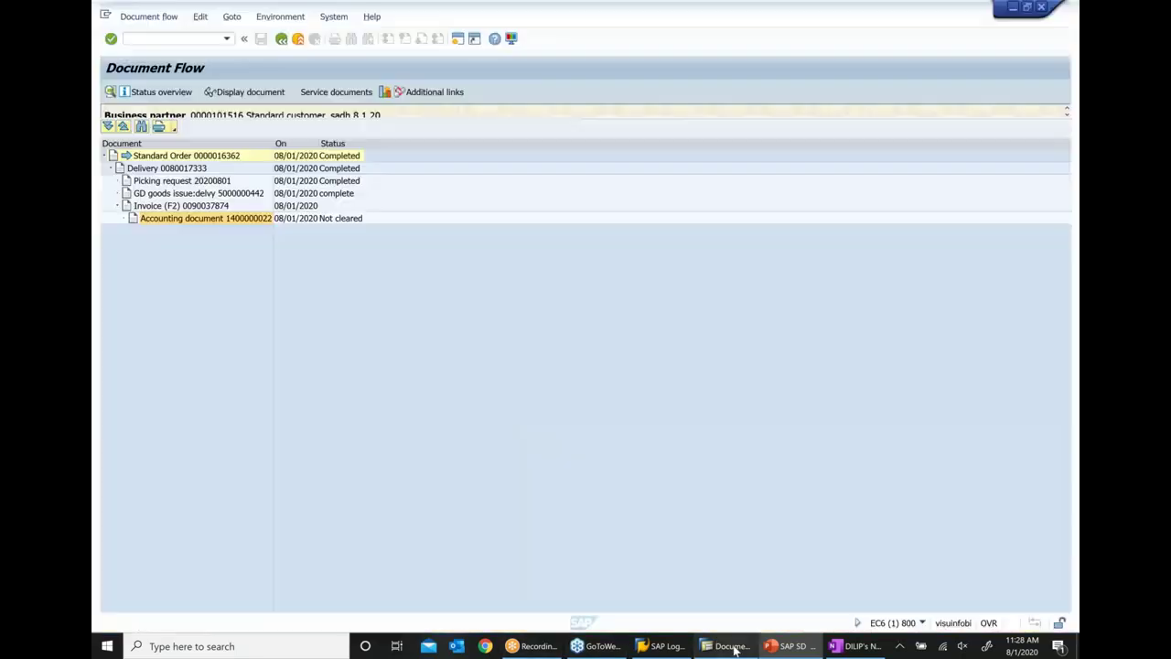
click(207, 218)
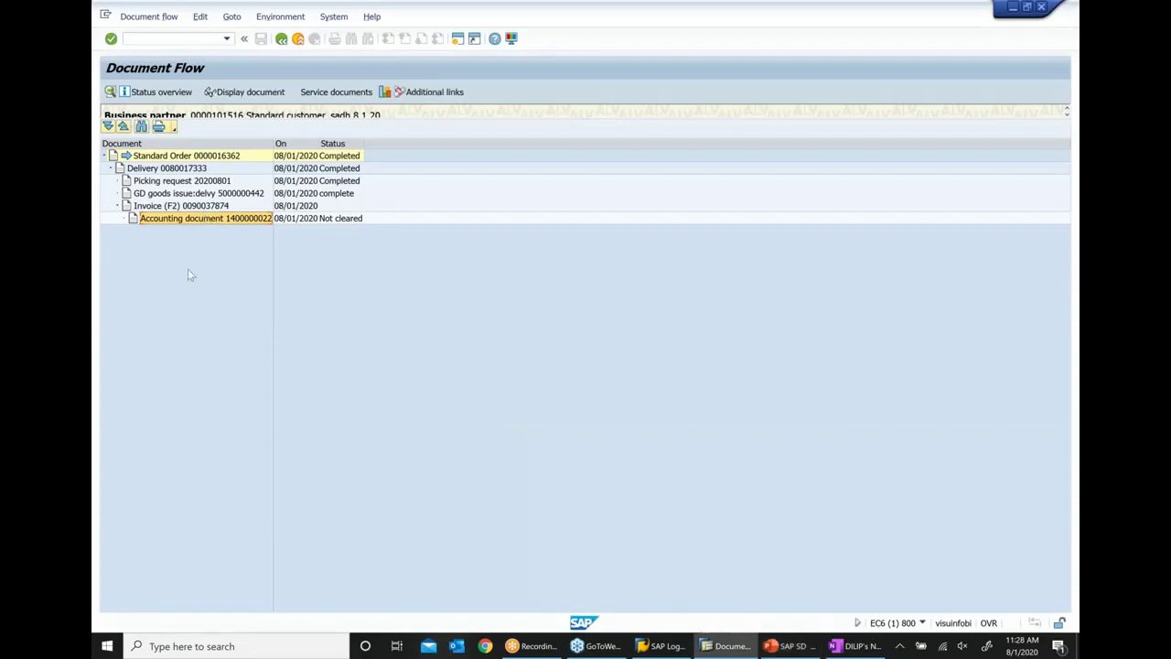
click(174, 196)
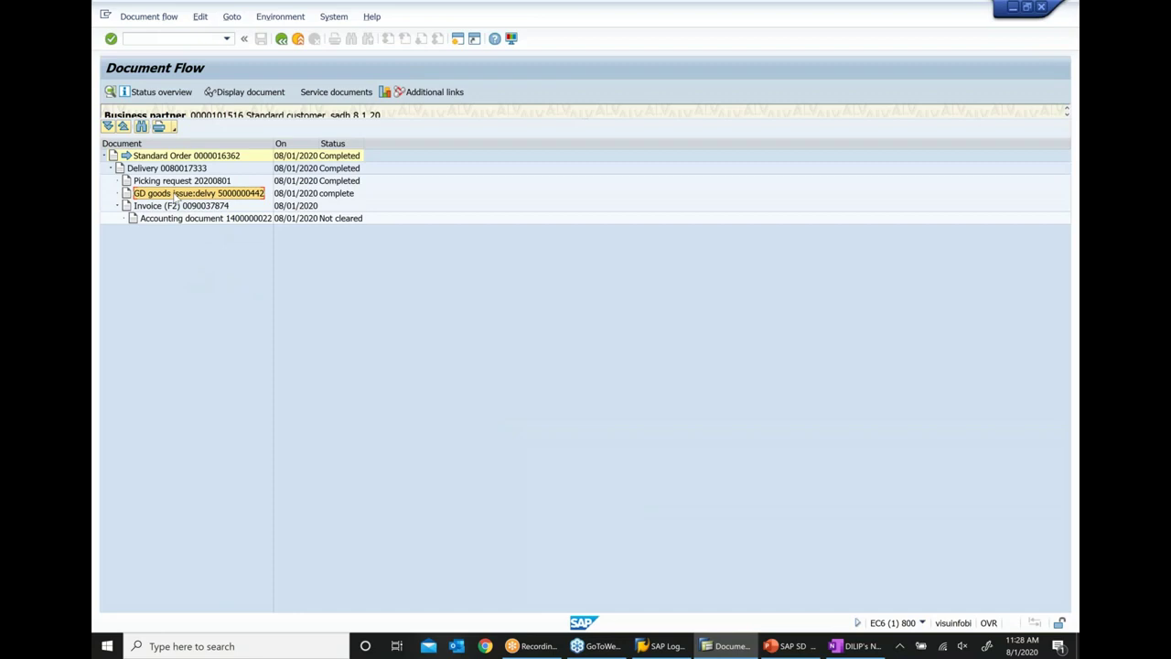
click(789, 646)
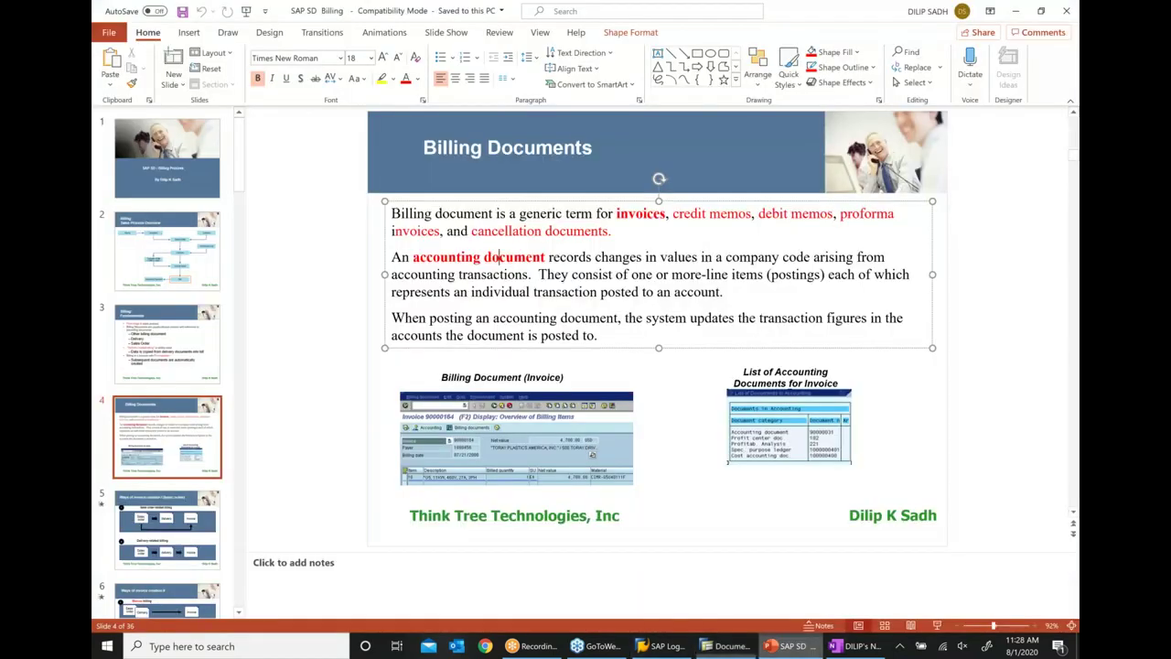
Step: Switch to OneNote and colour the text "FICO - SD Integration)" orange in the Post Goods issue line
click(858, 646)
click(545, 360)
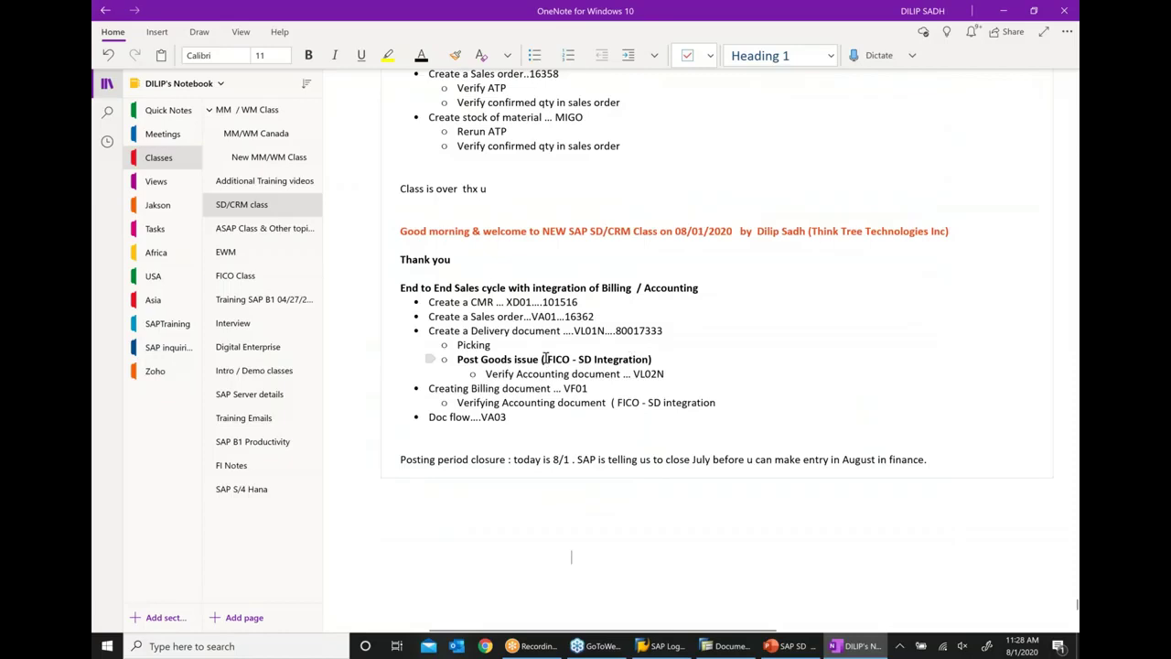
drag(604, 365, 686, 353)
click(738, 341)
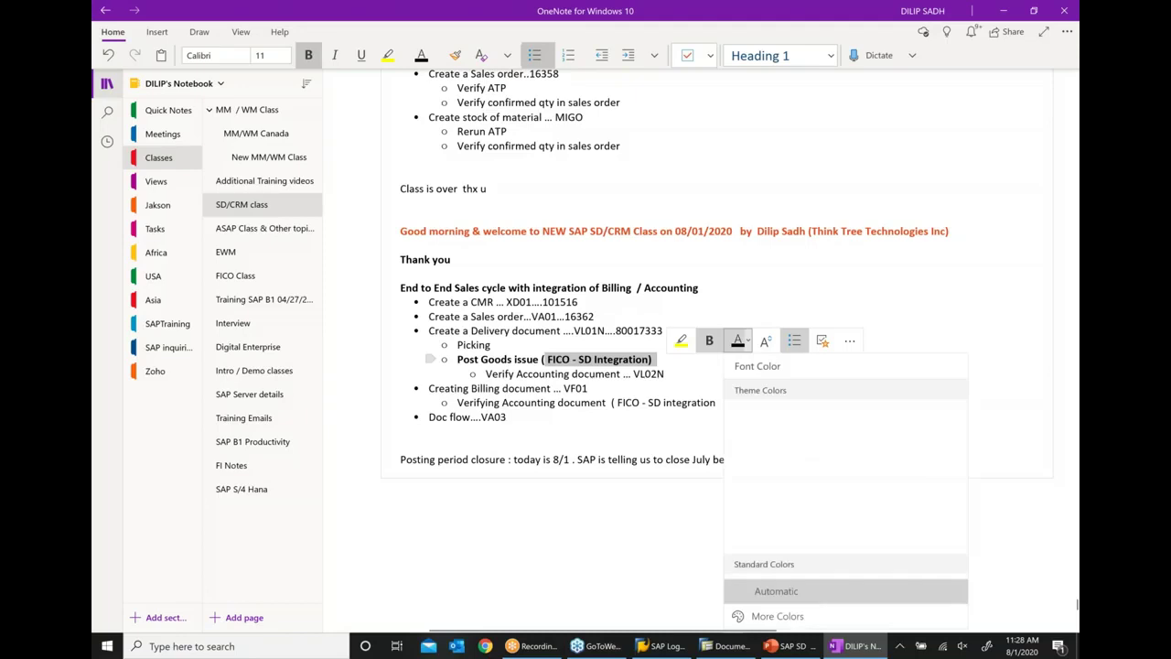
click(878, 420)
click(689, 471)
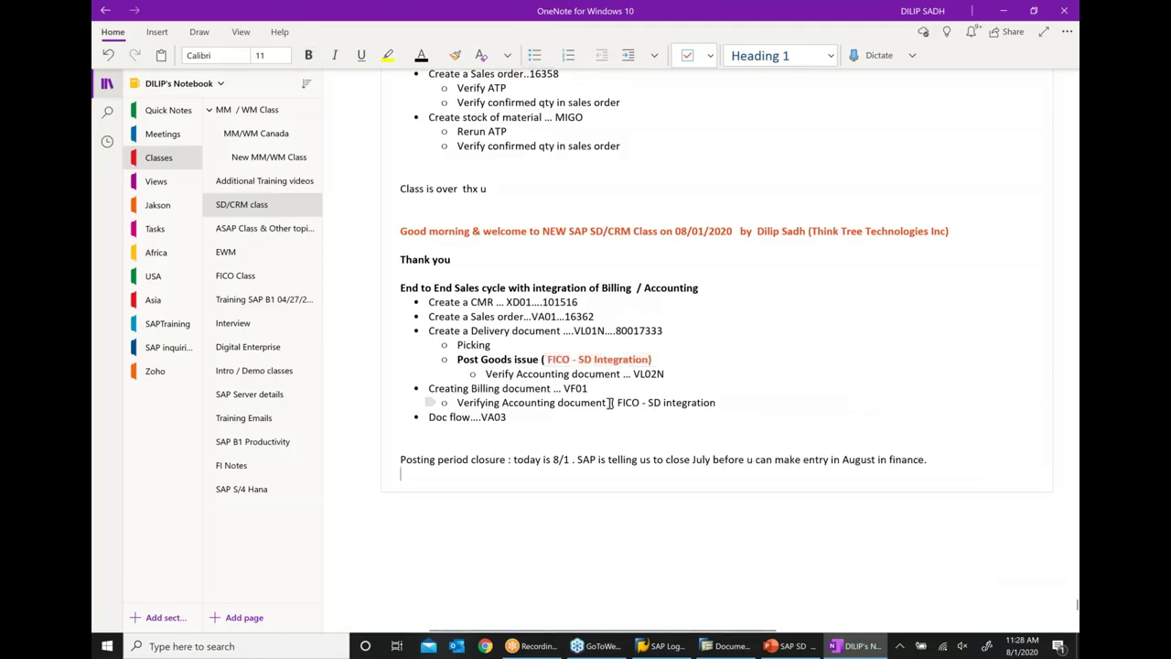
Step: Make "( FICO - SD integration" bold and orange in the Verifying Accounting document line and add the closing parenthesis
drag(610, 402, 741, 391)
click(766, 377)
click(794, 377)
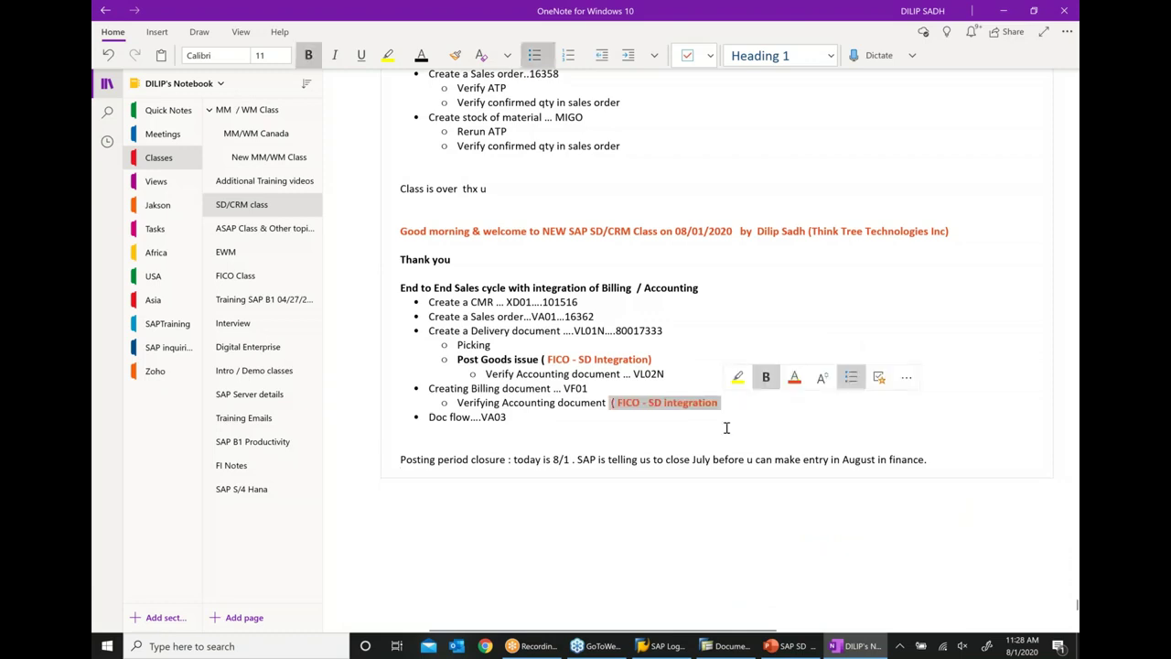
click(725, 403)
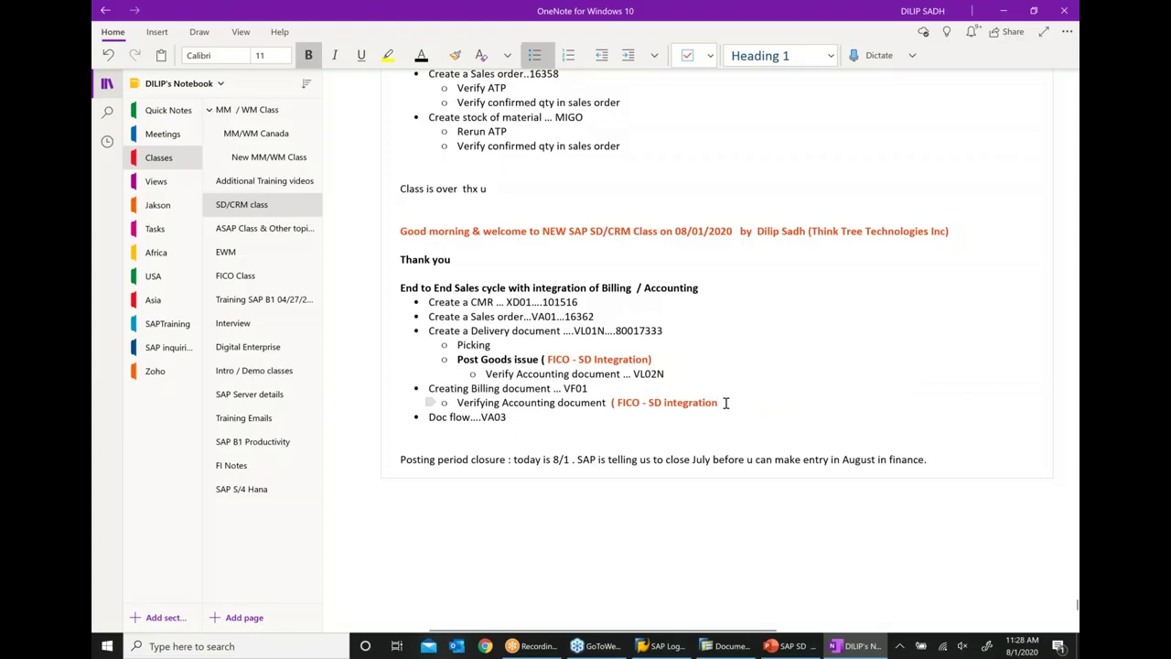
text())
click(475, 388)
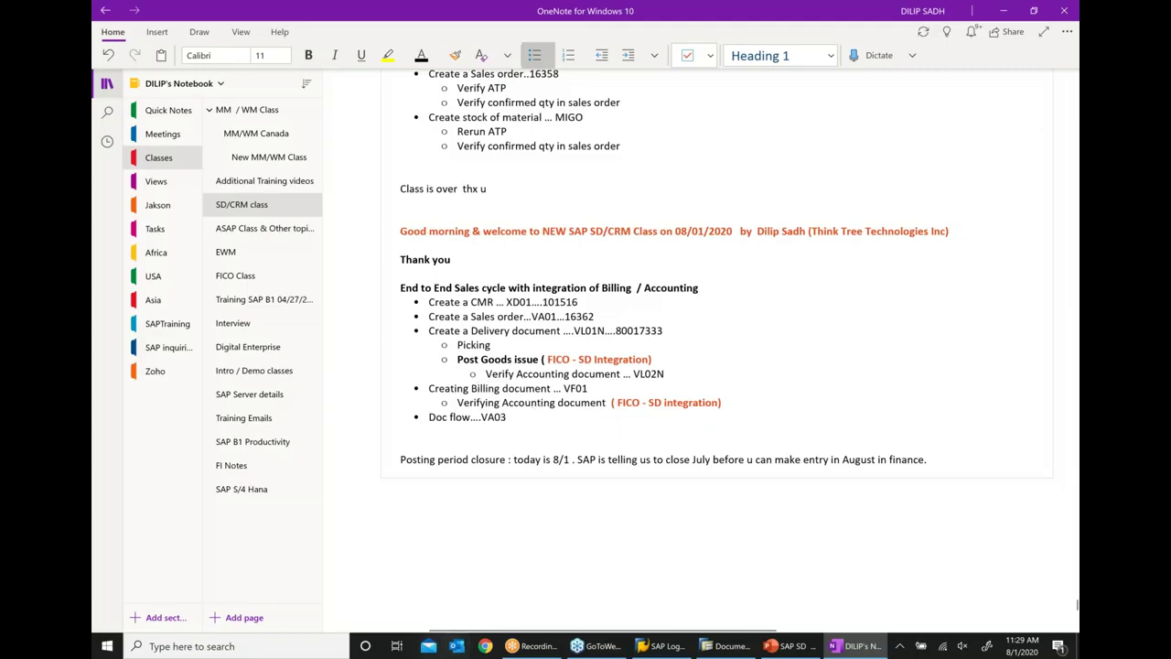
Step: Switch to SAP, display the goods issue material document from the document flow and review its posting date, material slip, name and material
click(722, 647)
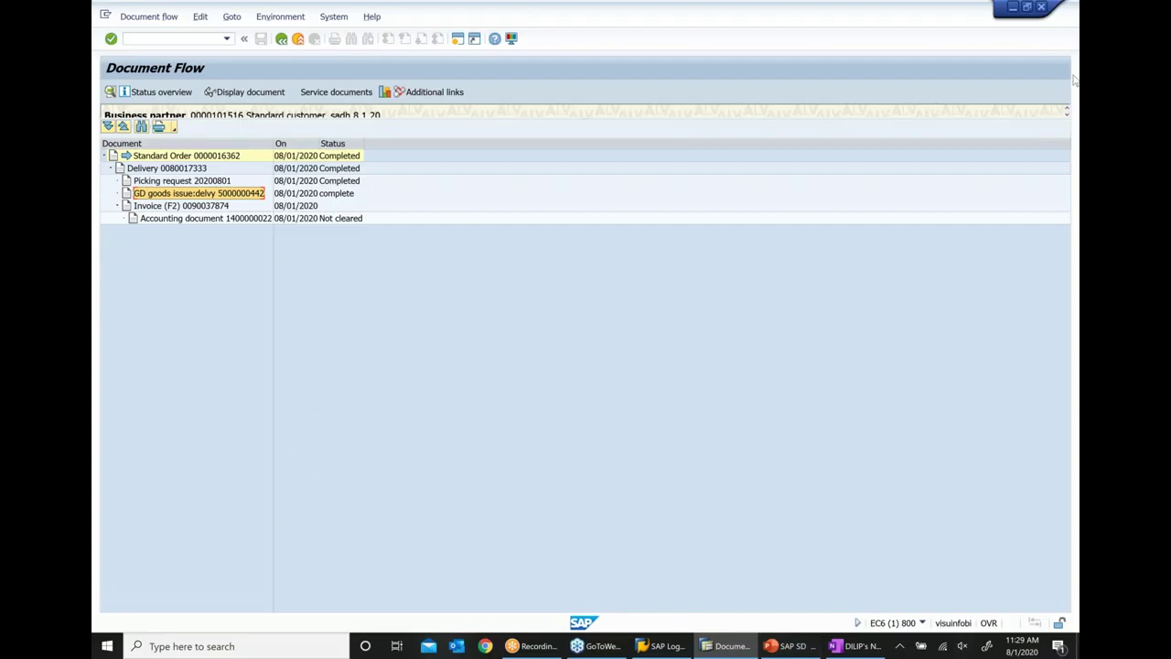
click(261, 95)
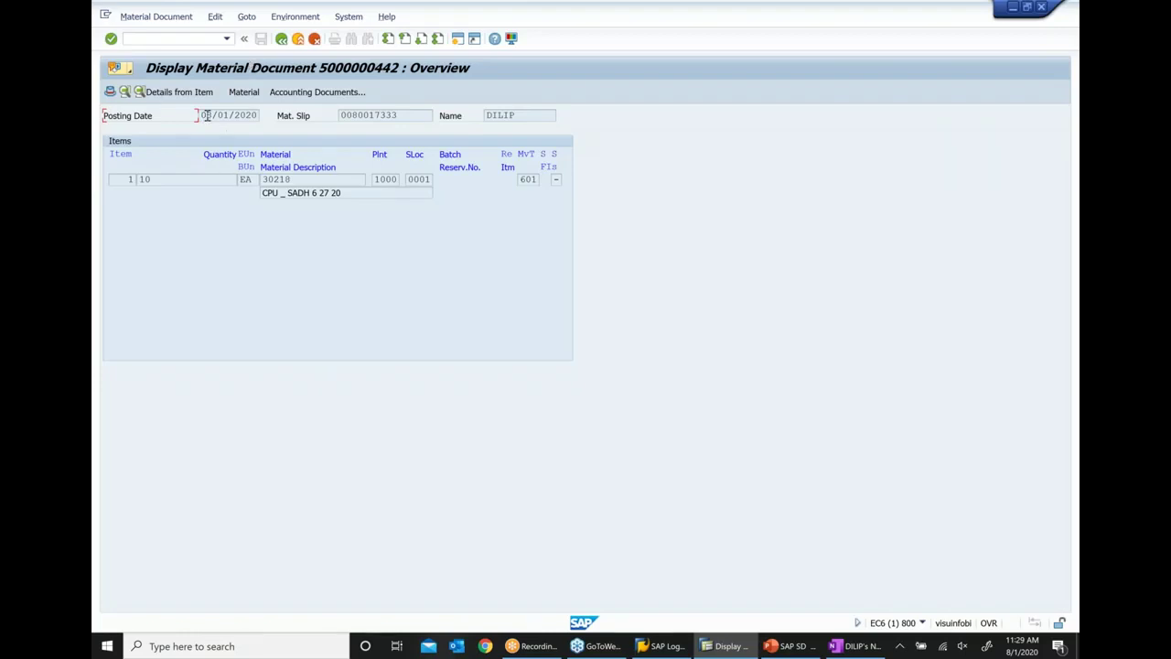
drag(200, 120, 334, 119)
drag(399, 115, 319, 120)
drag(527, 114, 388, 119)
double_click(287, 179)
Step: List the accounting documents for the goods issue and open the entry of type Accounting document
click(329, 92)
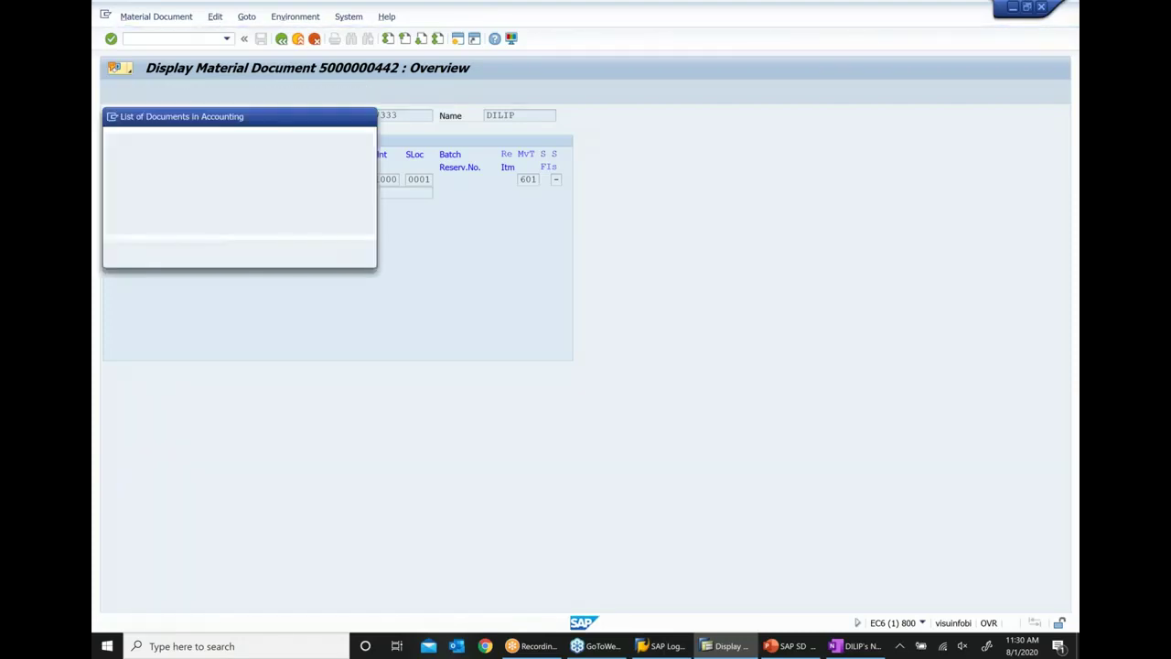
drag(295, 116, 555, 242)
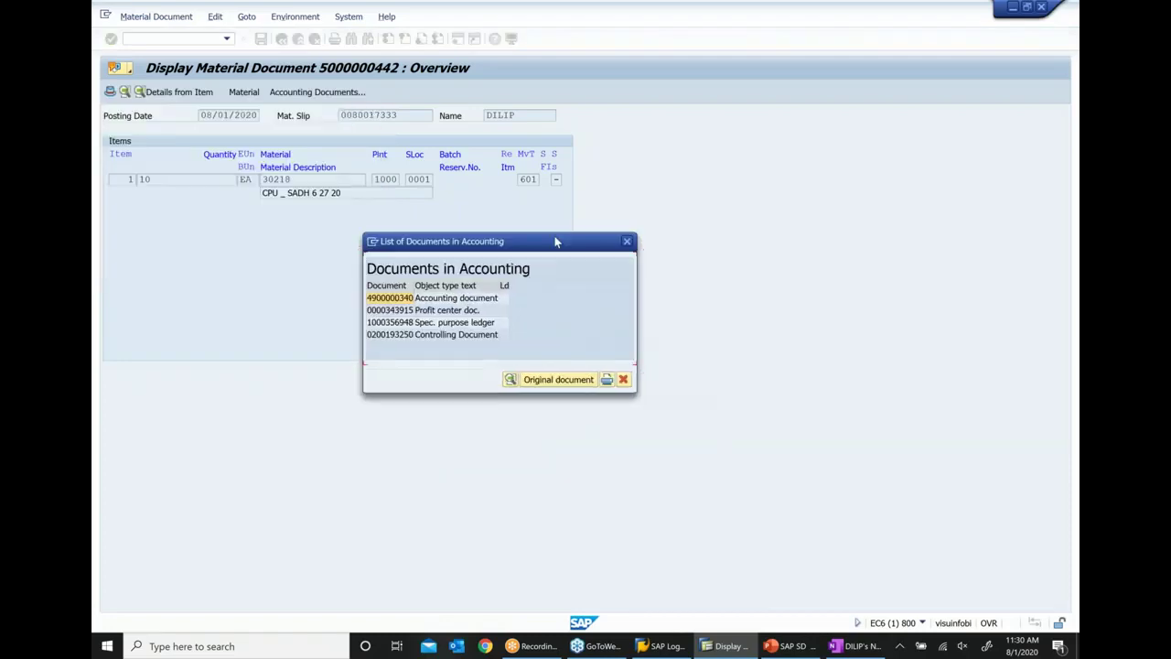
click(443, 302)
click(443, 302)
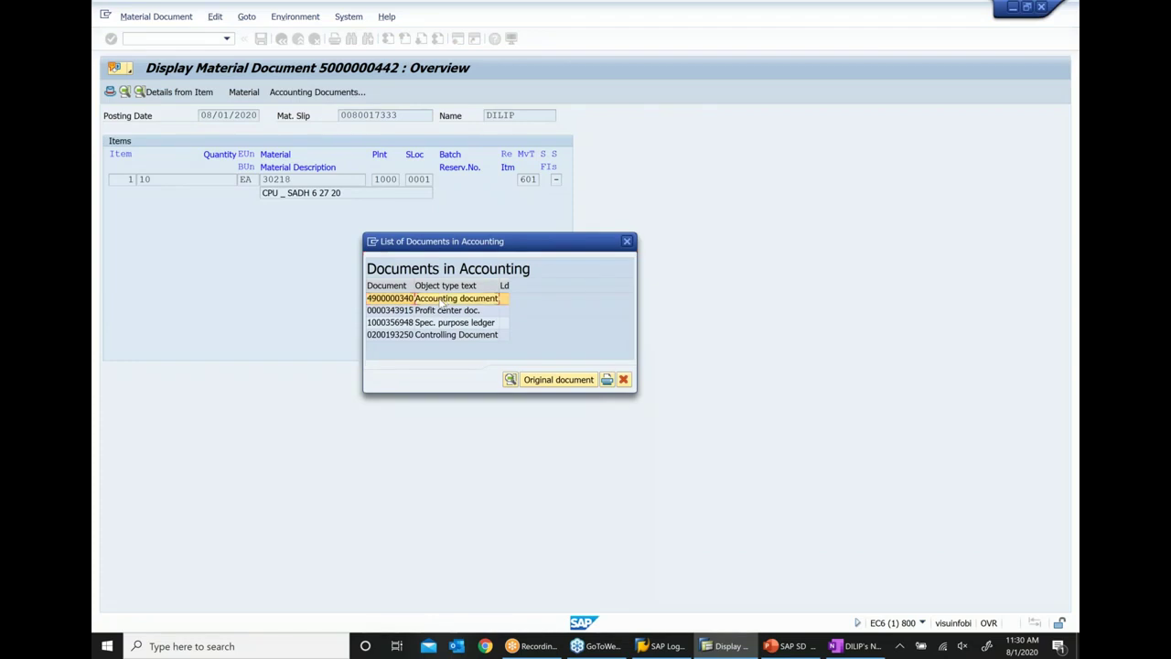
double_click(443, 304)
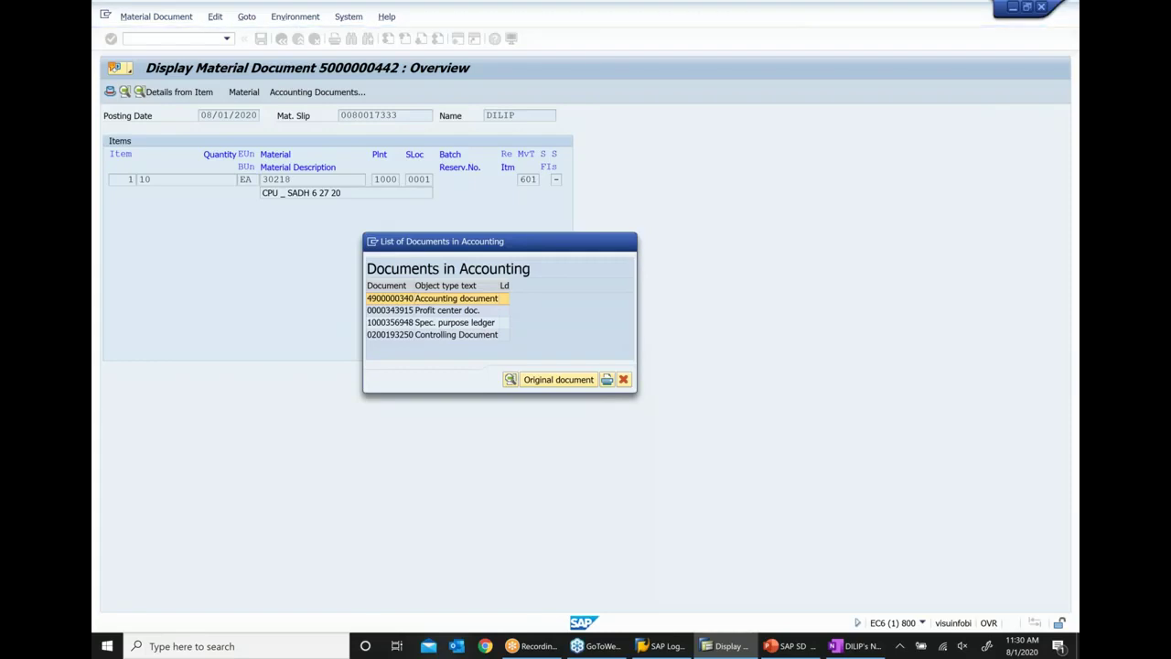
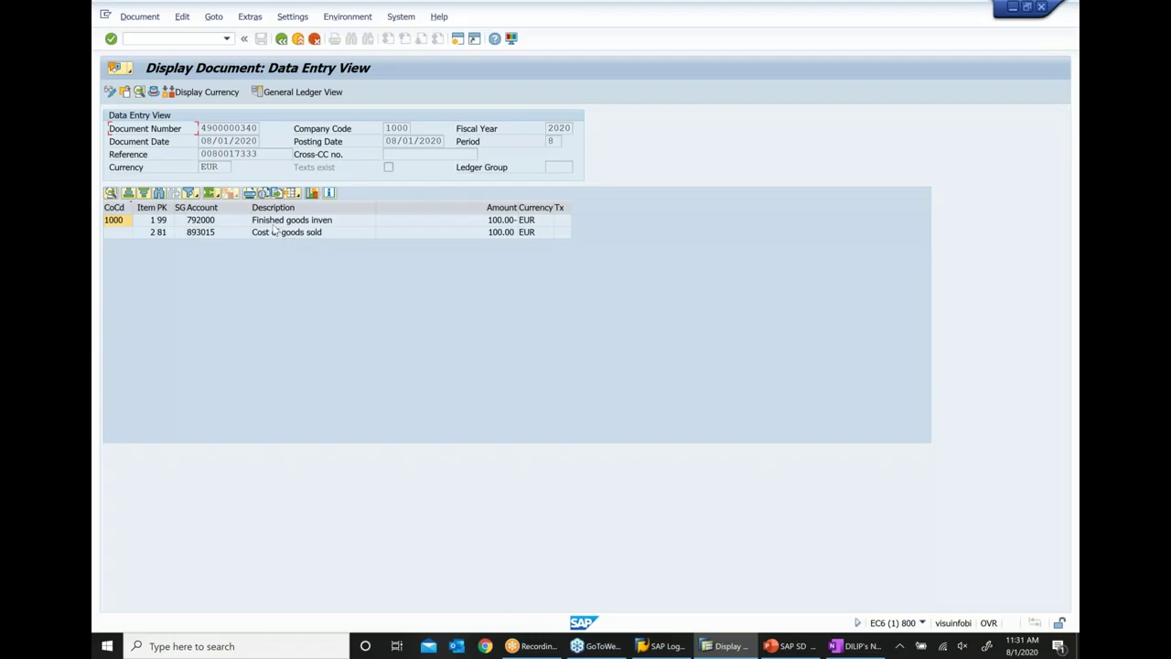
Step: Examine the accounts, descriptions and amounts of the Finished goods inven and Cost of goods sold line items
click(258, 223)
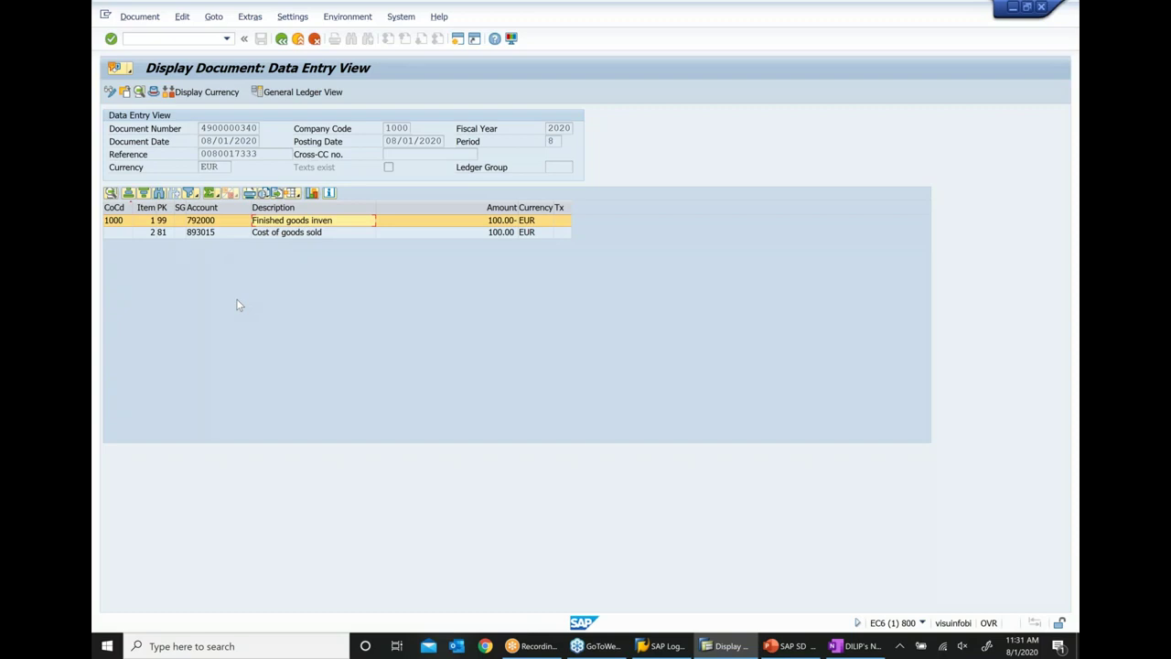
click(209, 223)
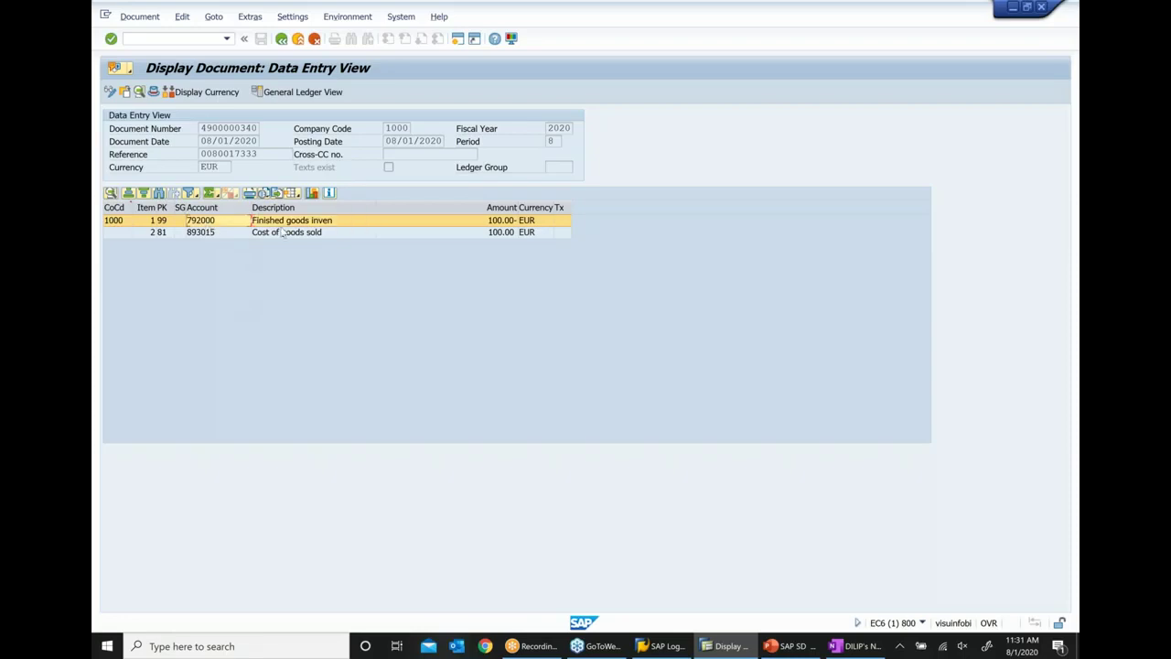
click(288, 227)
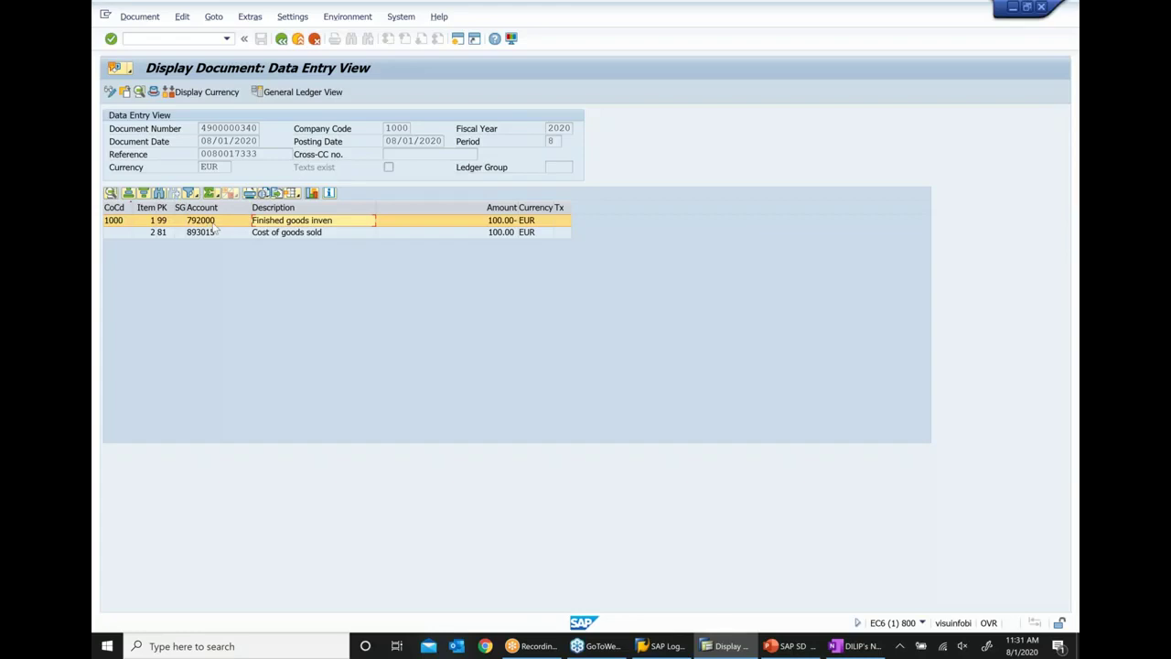
click(494, 222)
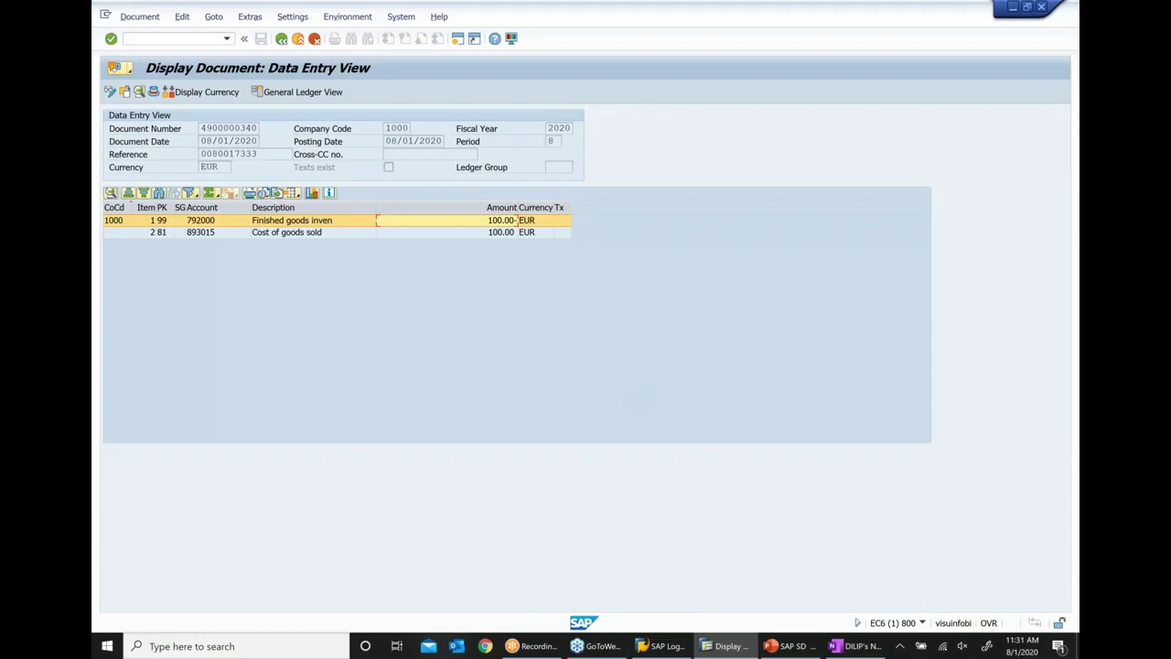
click(207, 234)
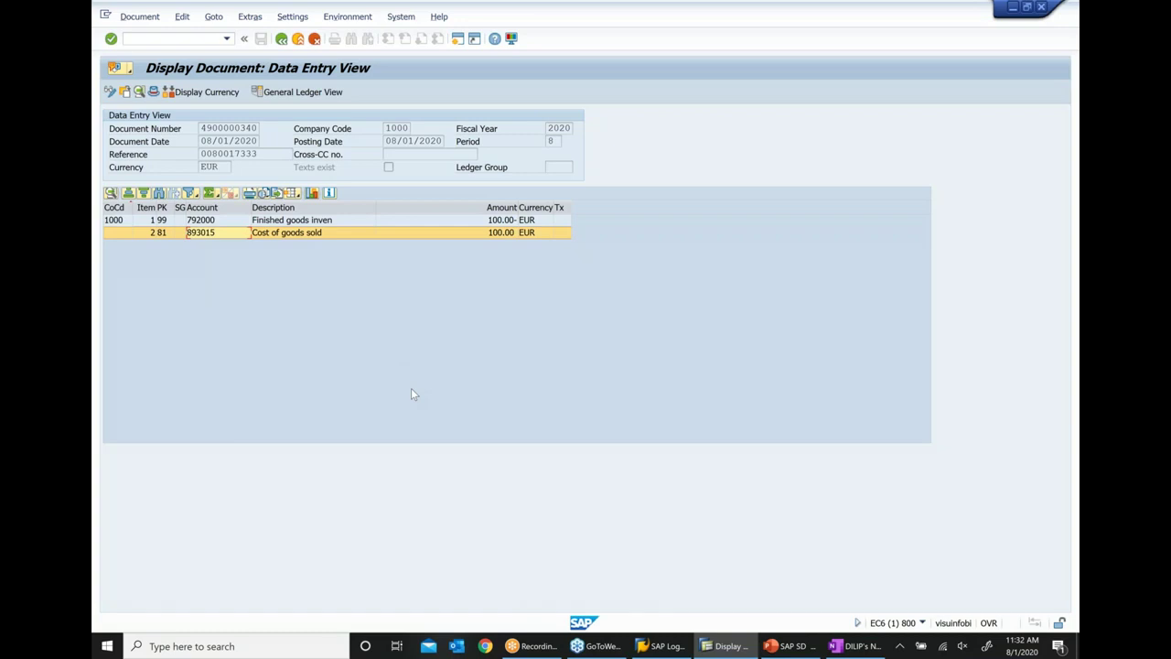
click(499, 237)
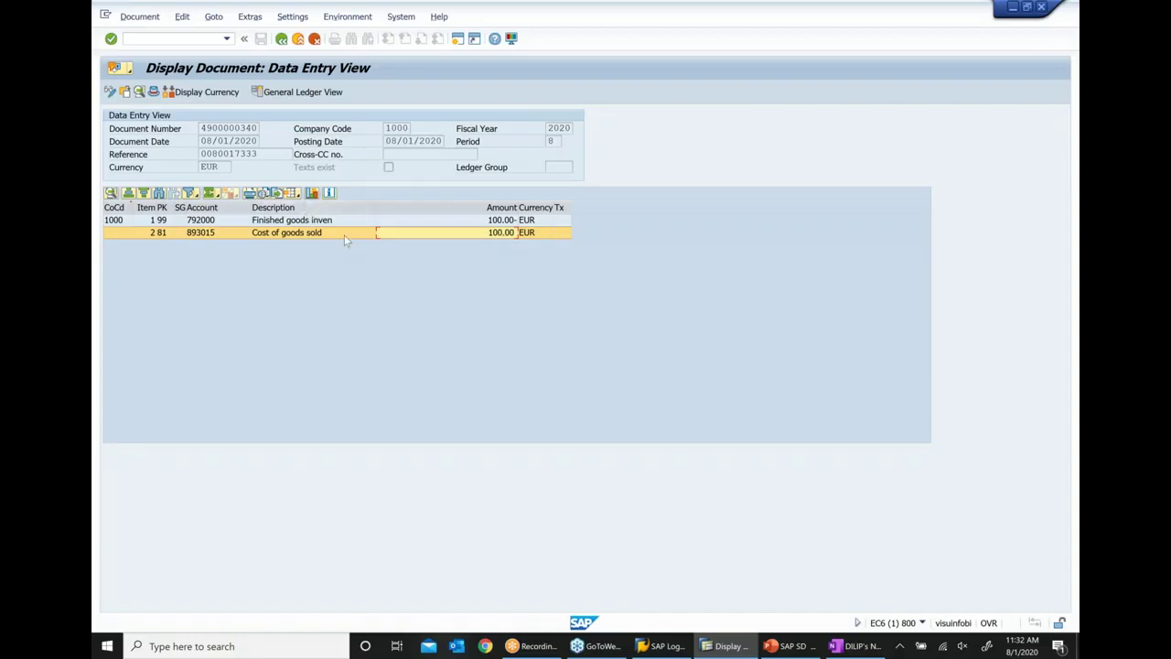
click(306, 222)
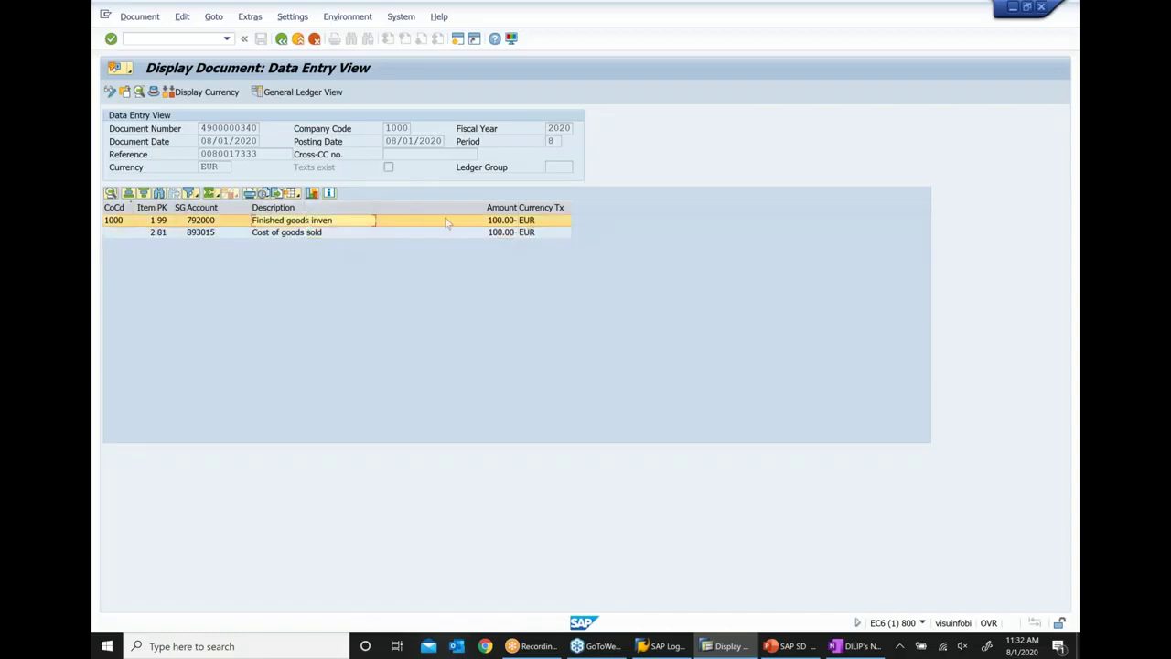
click(308, 235)
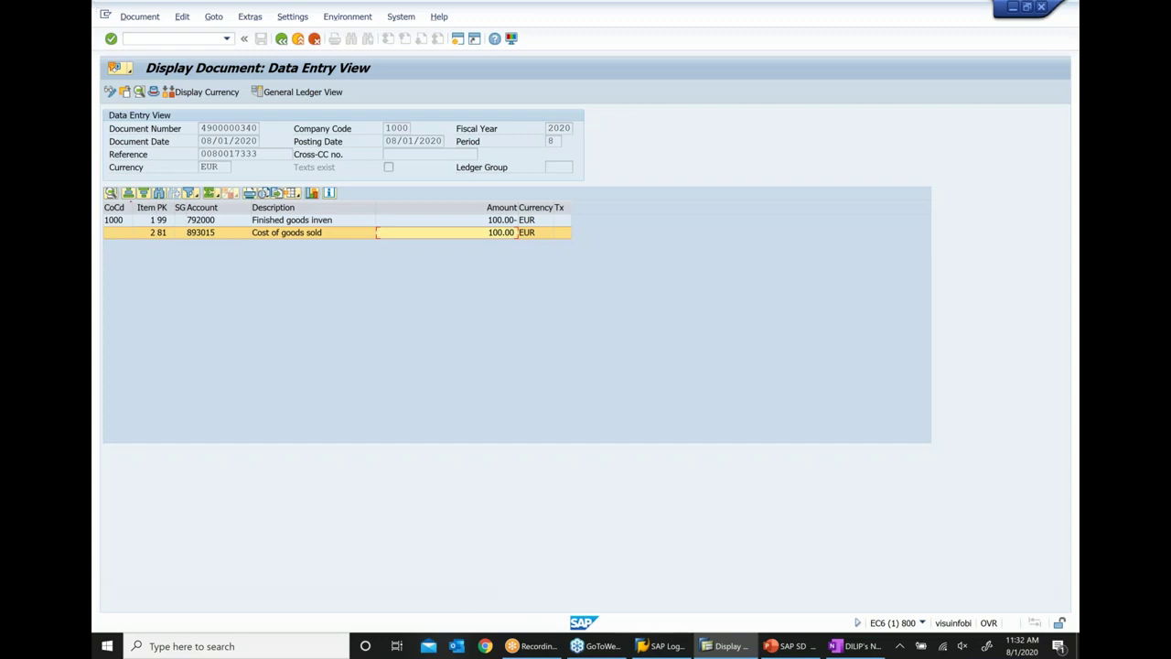
click(311, 221)
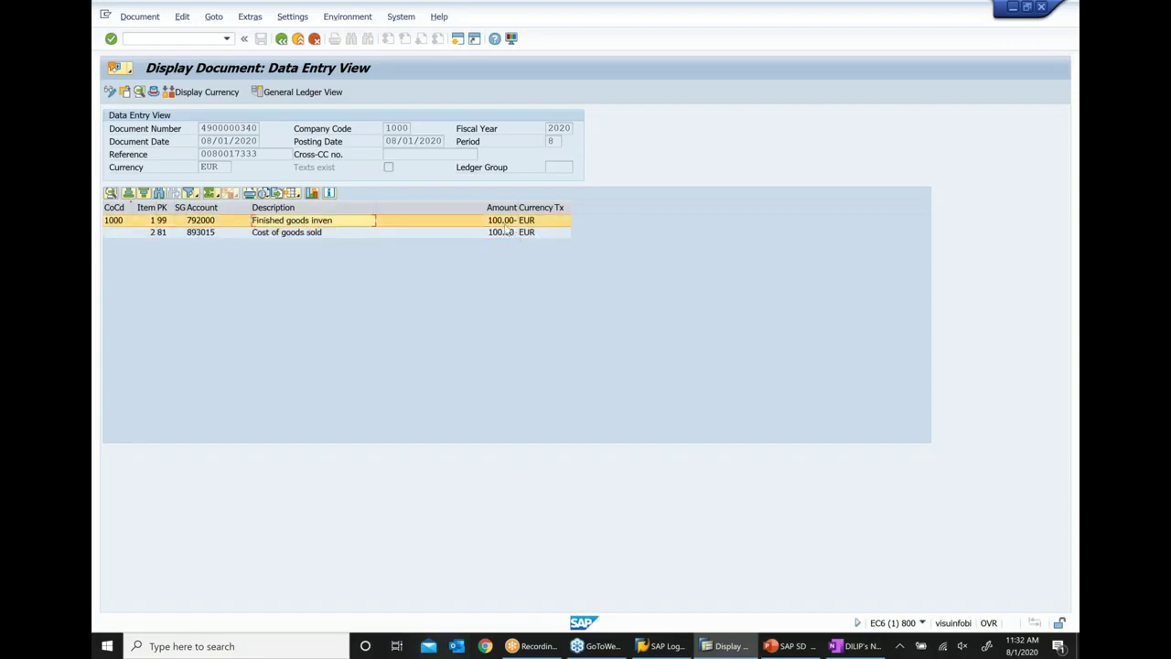
Step: Switch to OneNote and add the line "Tcode OBYC which is used for Inventory Account determination" below the posting period closure note
click(787, 646)
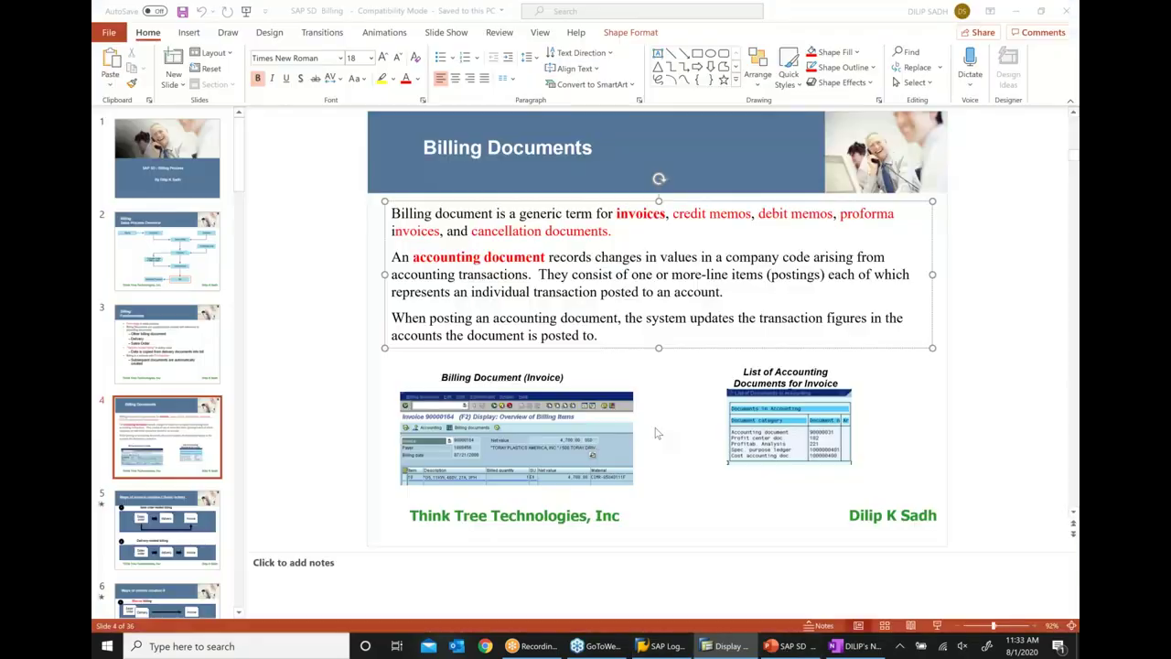
click(855, 646)
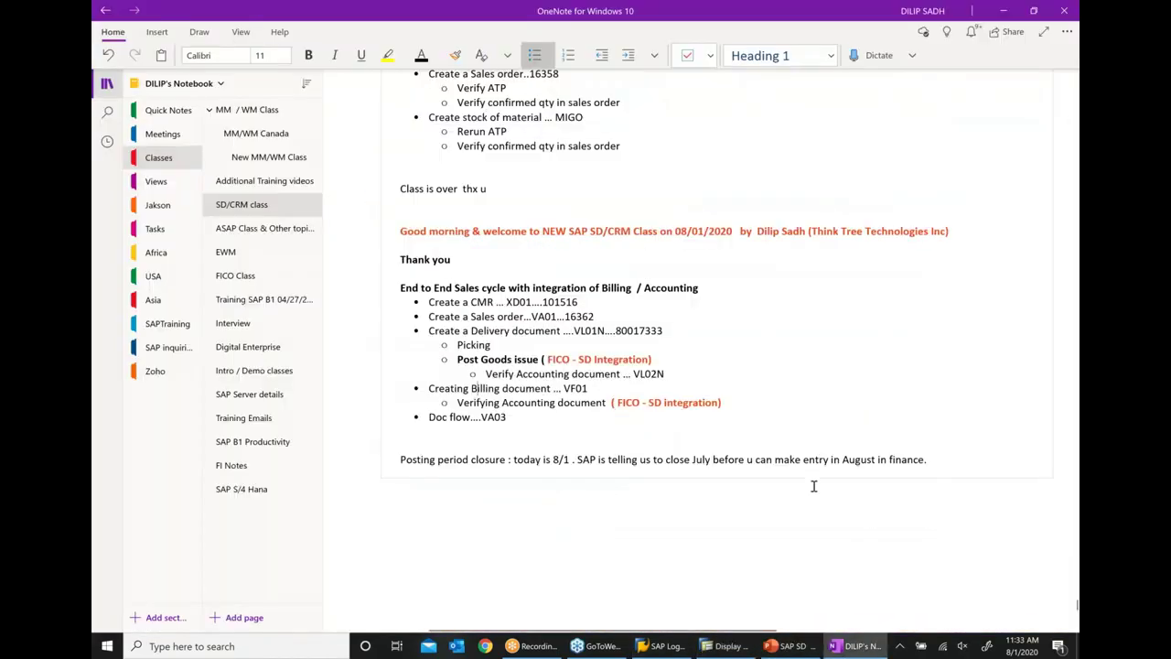
scroll(813, 486, down, 2)
click(957, 360)
key(Return)
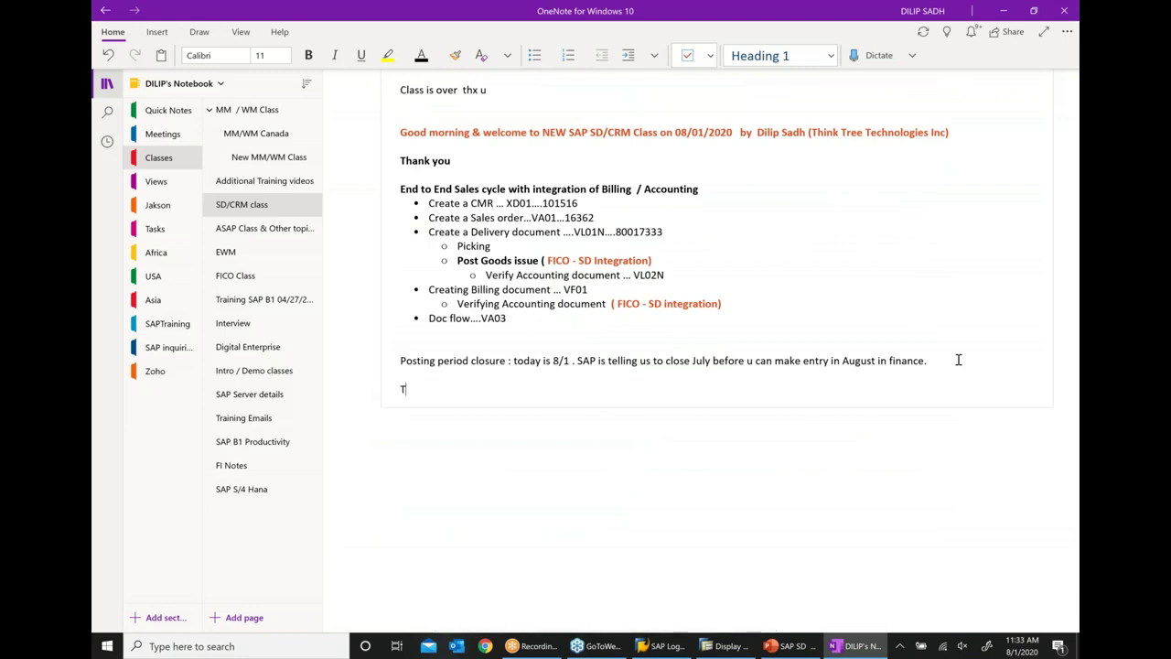
text(OBYC )
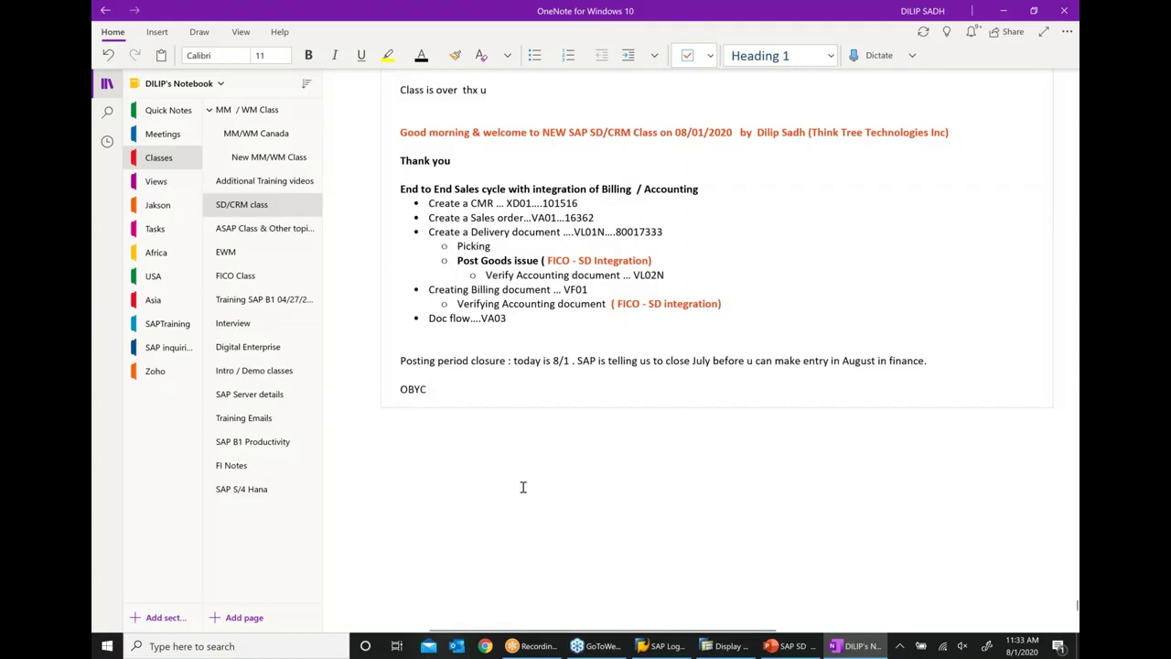
text(Tcode)
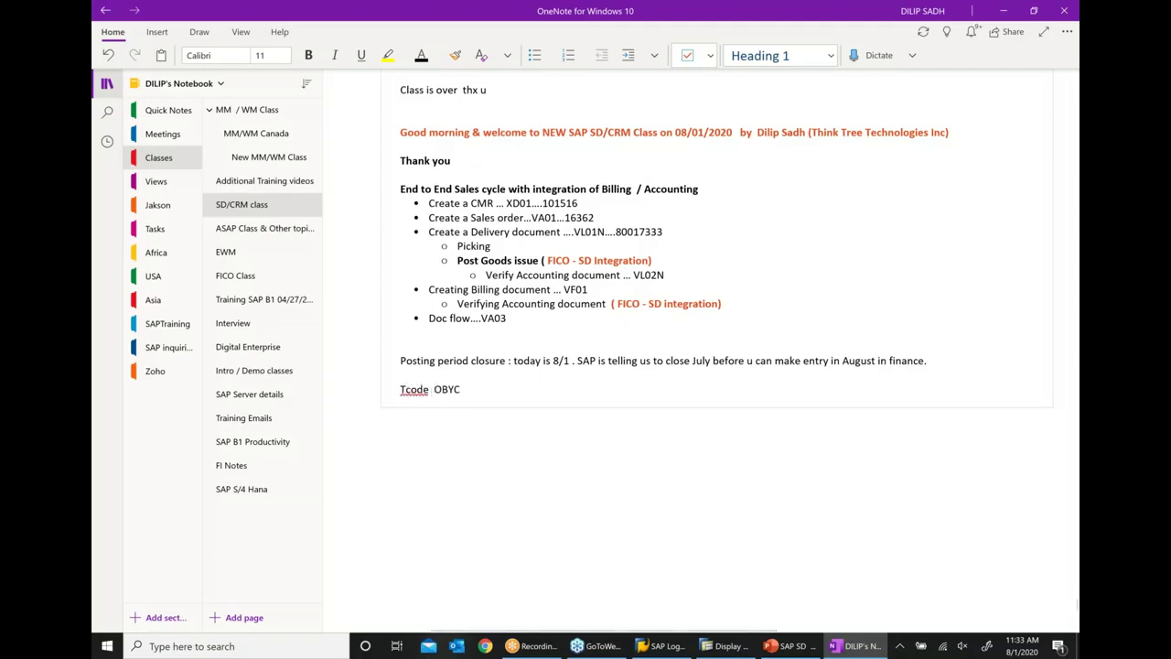
click(504, 392)
text(w hich is used f)
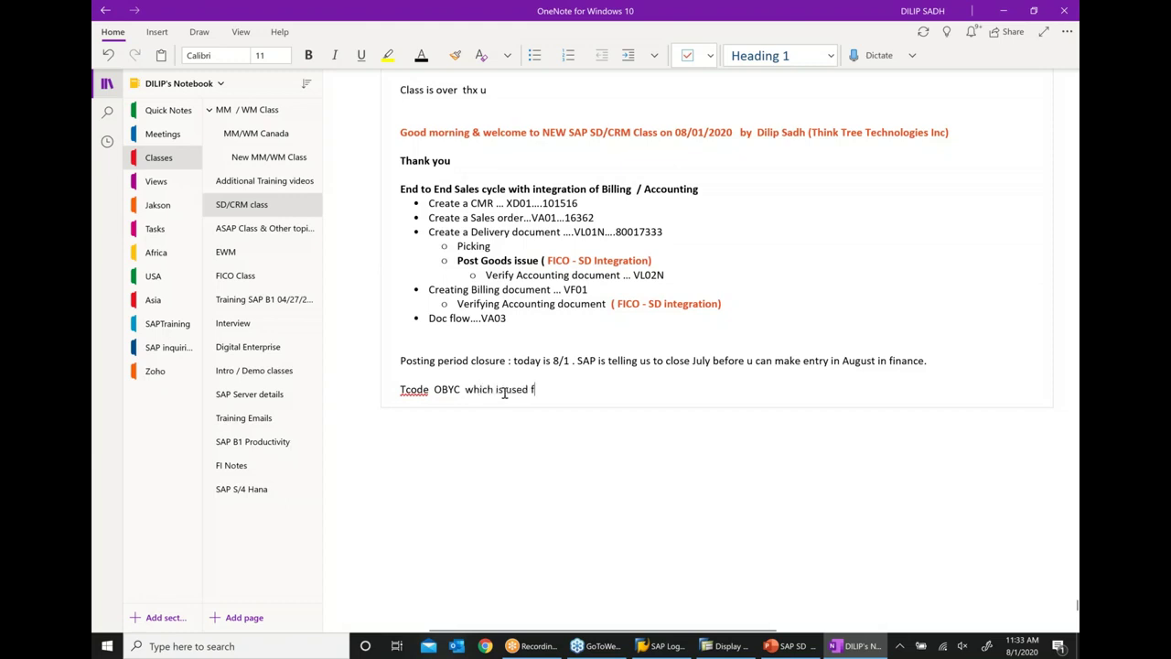
text(or Inveny)
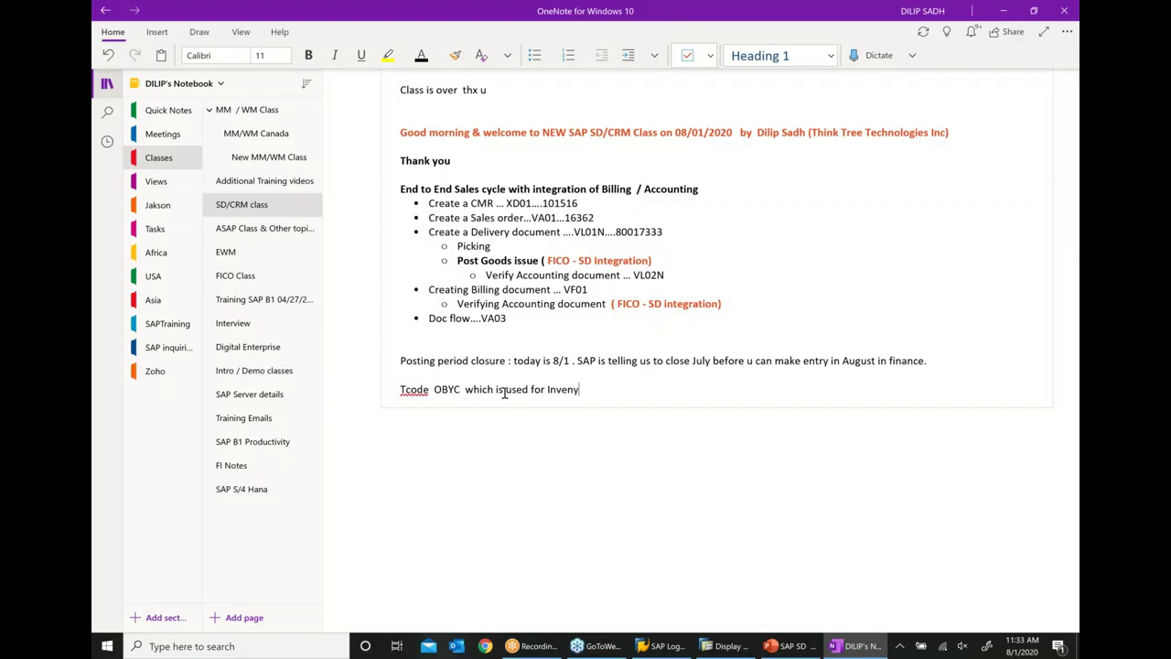
key(BackSpace)
text(tory Account determina)
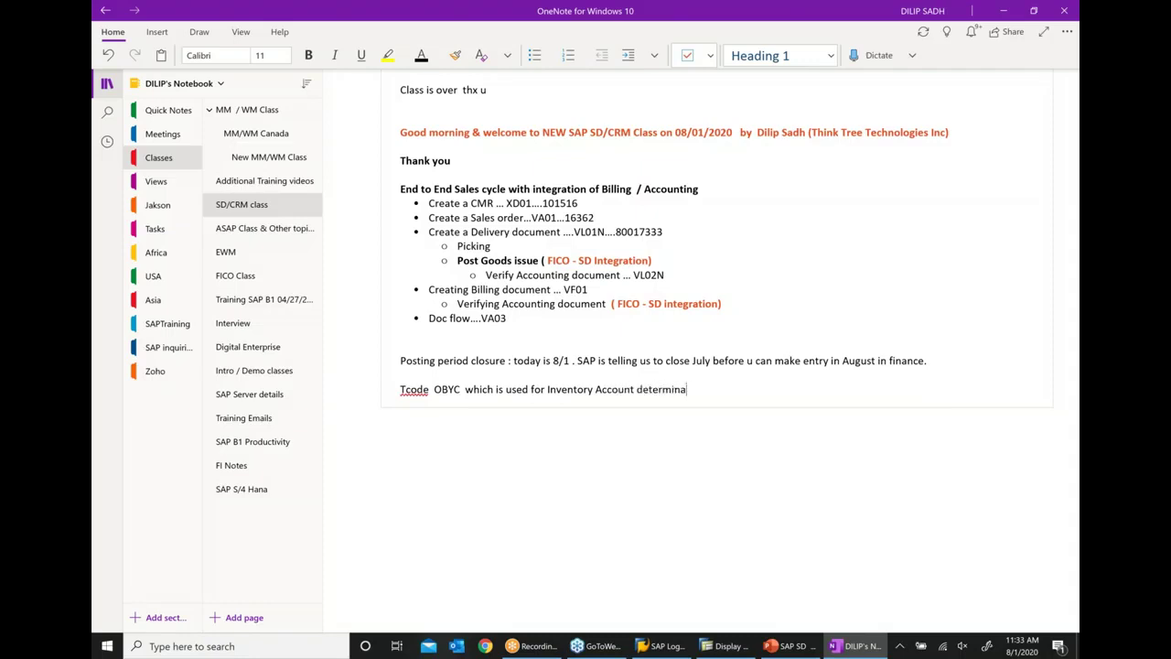
text(tion)
Step: Return to SAP, start transaction OBYC in a new session and select the Inventory posting procedure with transaction key BSX
click(727, 646)
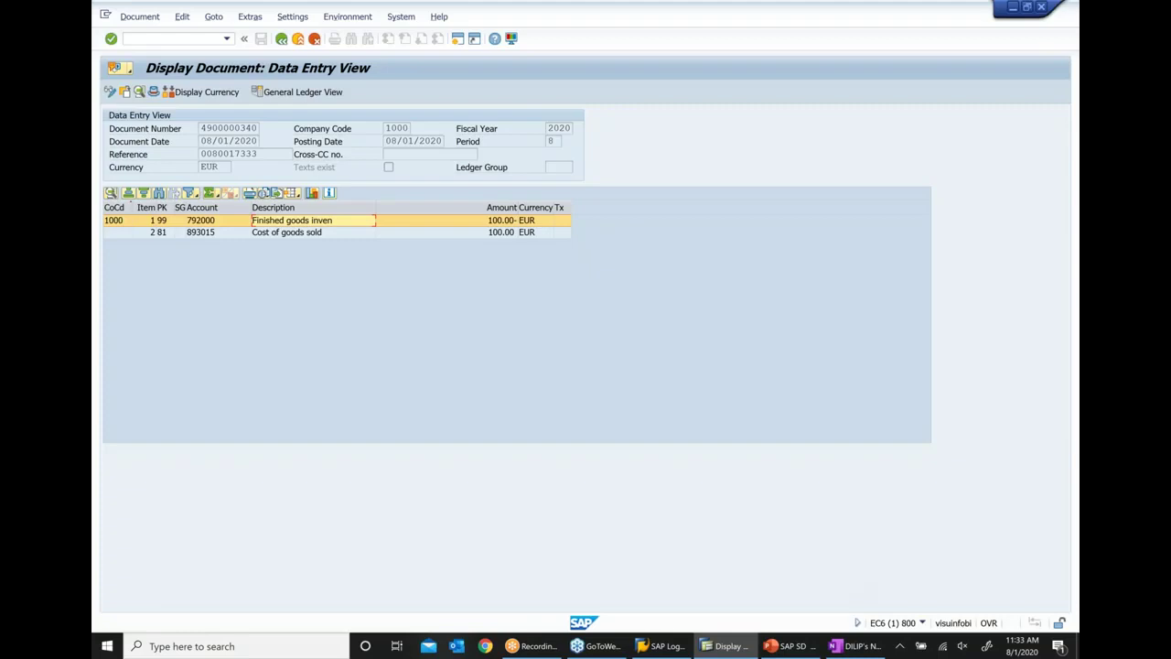
click(458, 39)
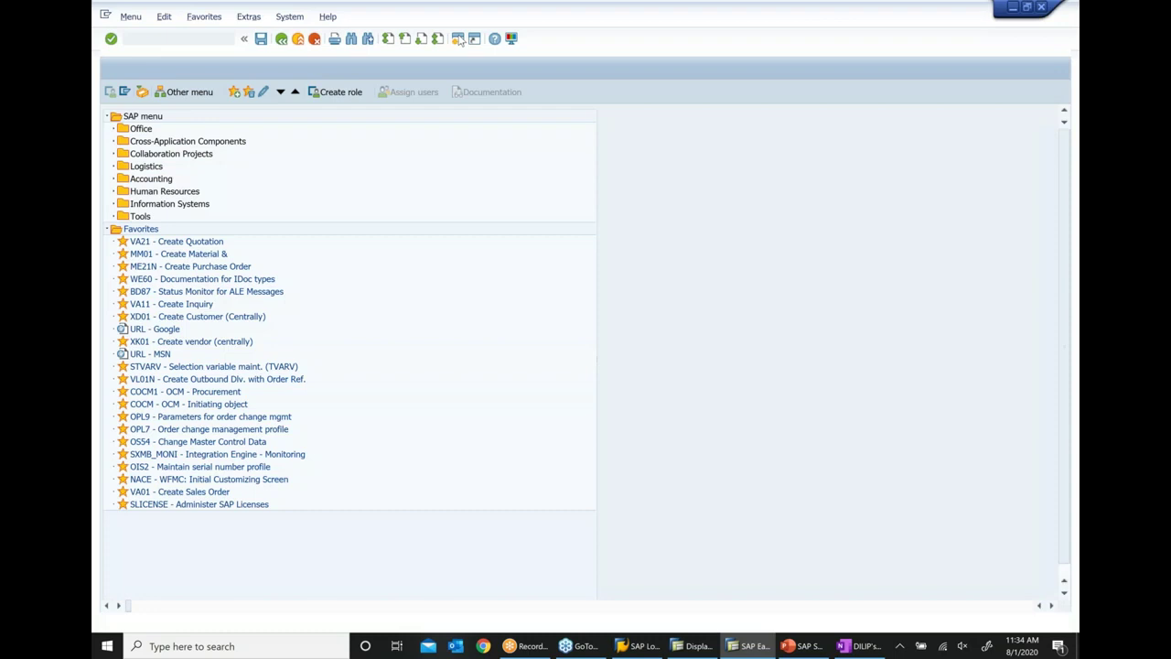
text(obyc)
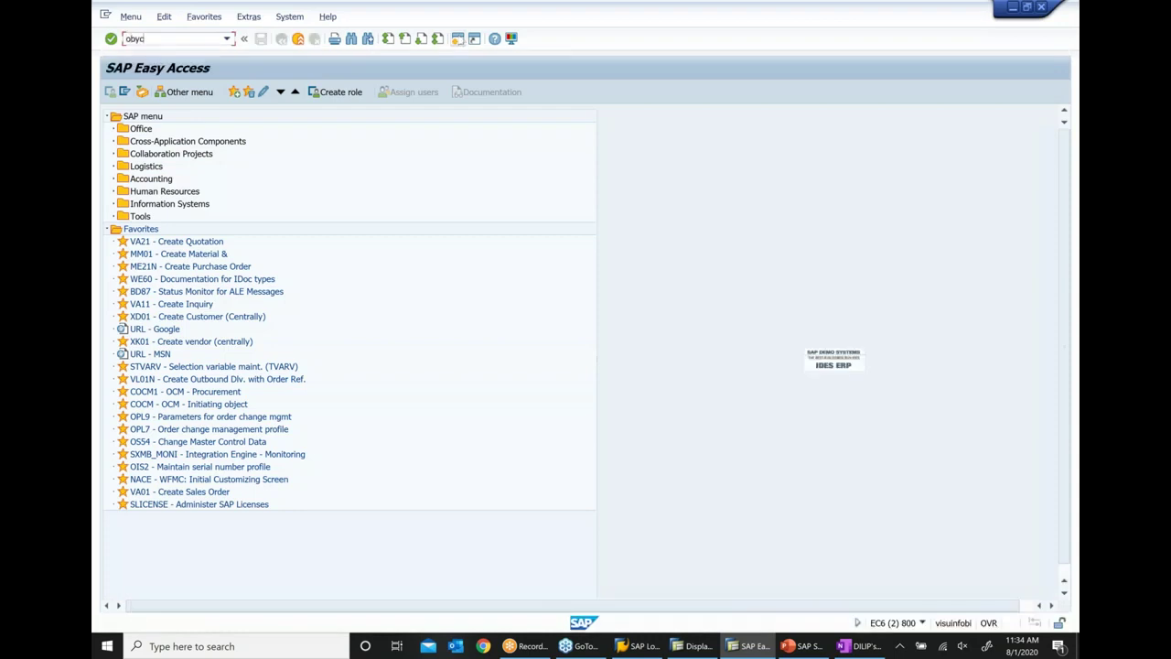
key(Return)
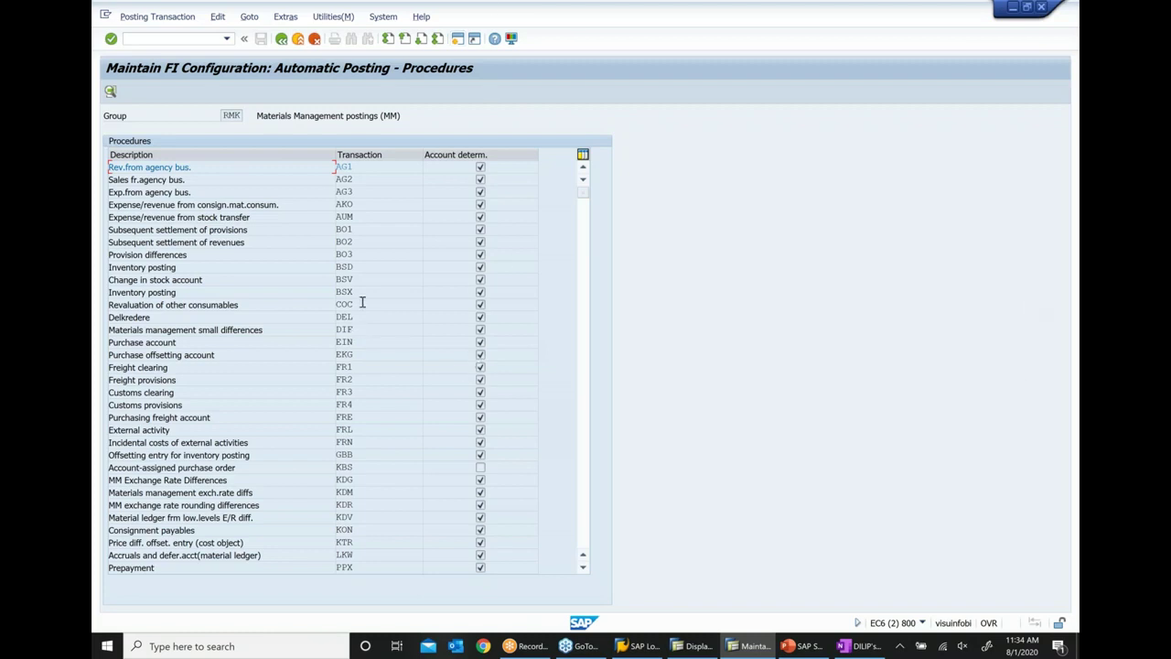
double_click(332, 290)
drag(178, 293, 108, 292)
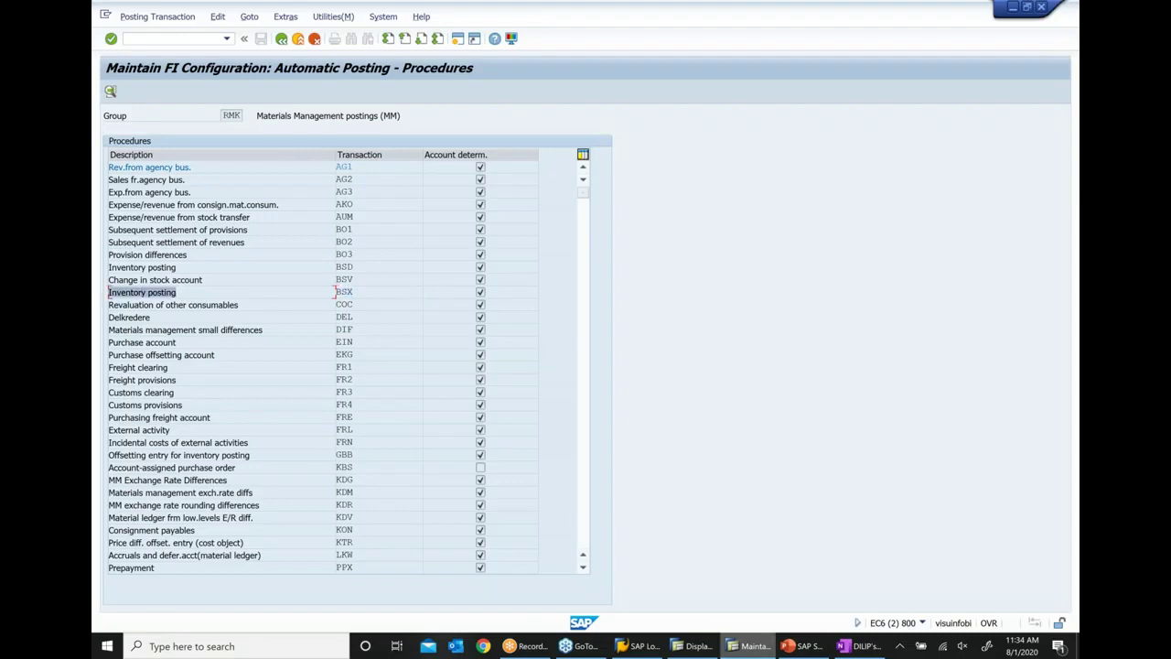
Step: Switch to OneNote and add the bullet "BSX : Transaction key for Inventory posting" below the OBYC note, correcting the spelling of Transaction
click(801, 646)
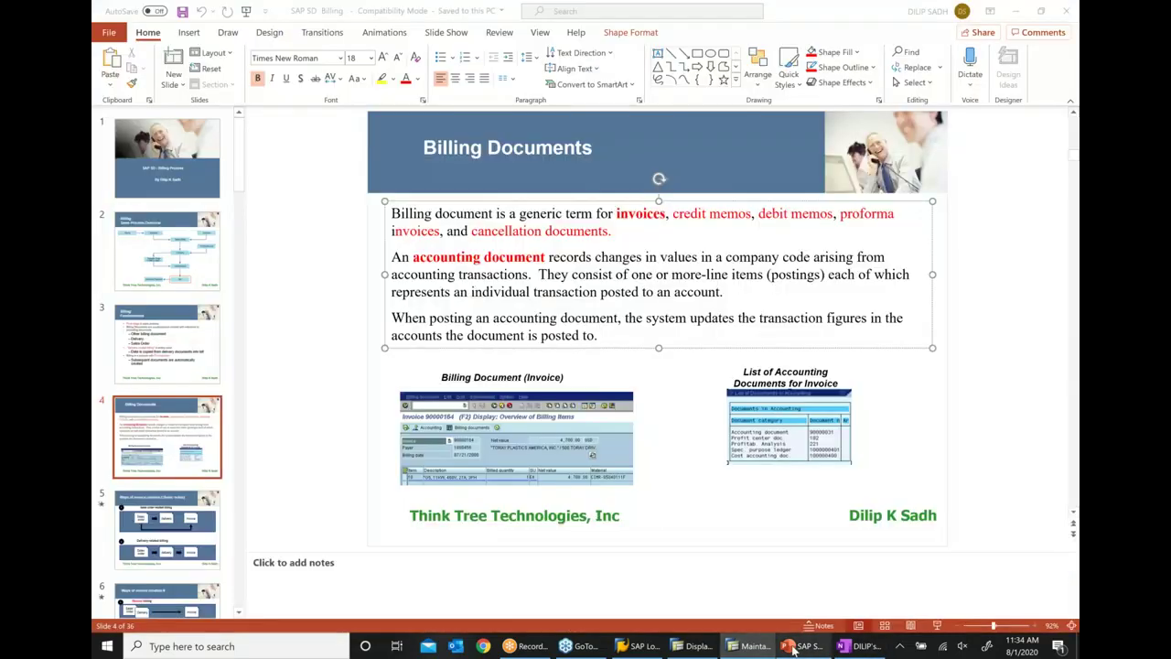
click(843, 646)
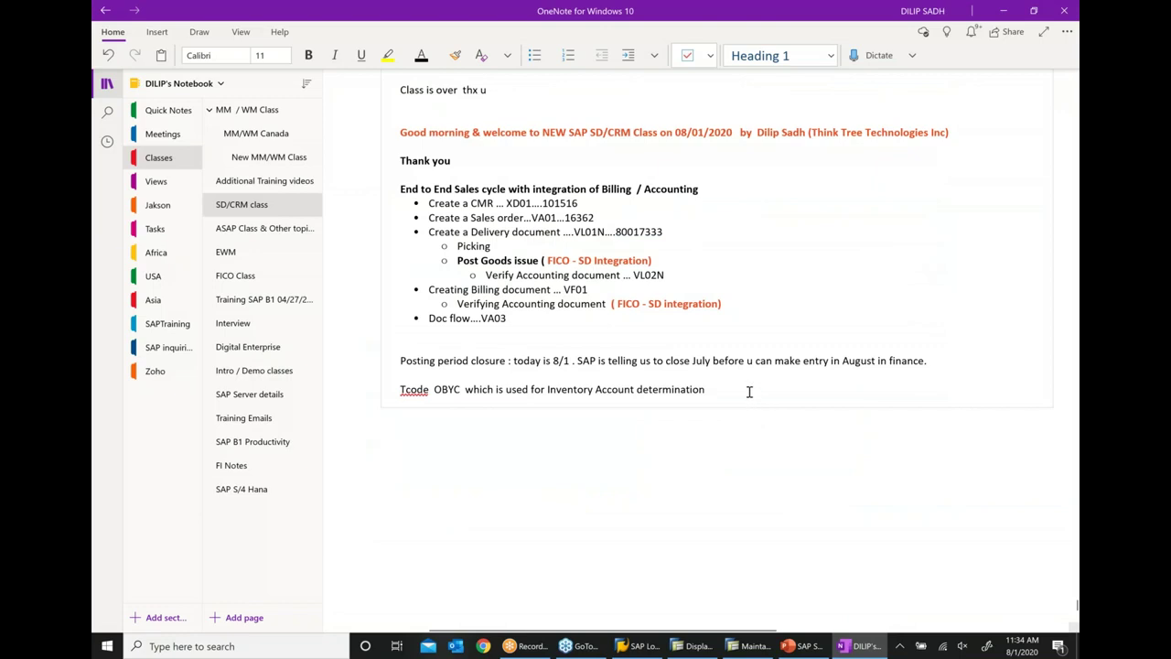
key(Return)
text(* )
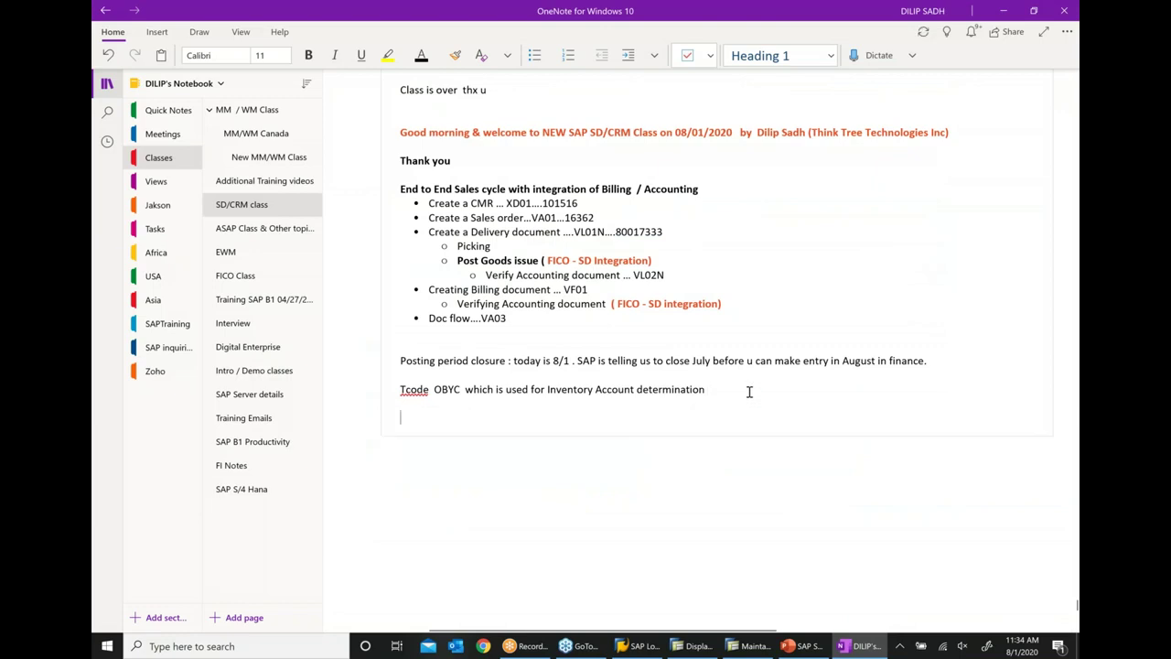
text(B)
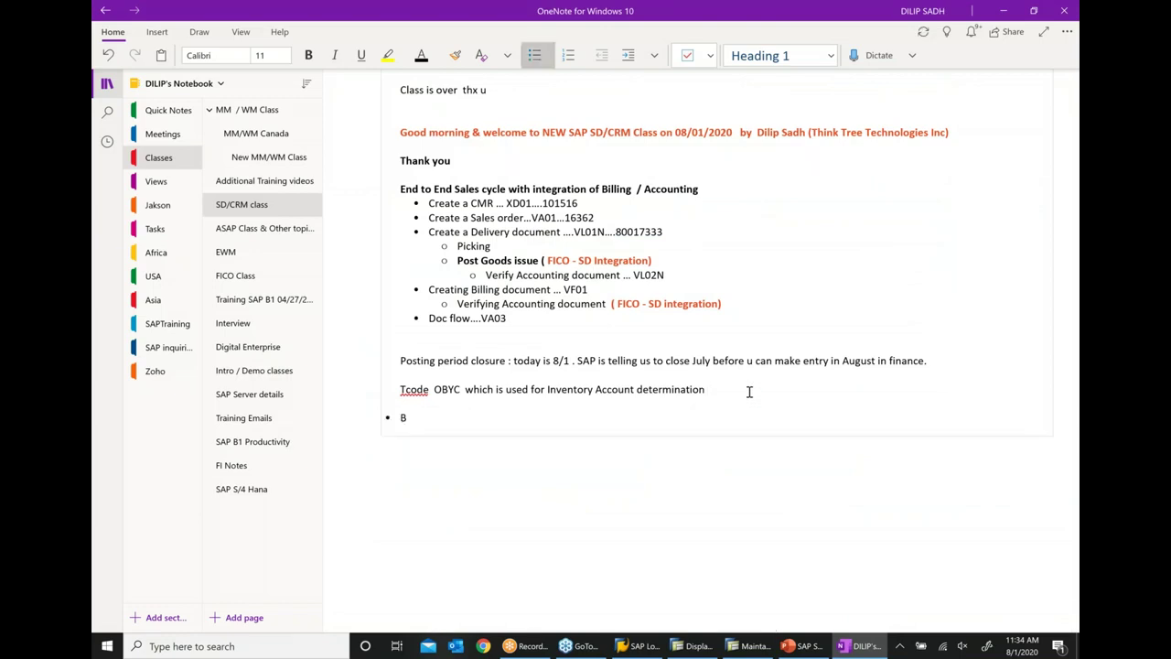
text(SX : Trnasction key for In)
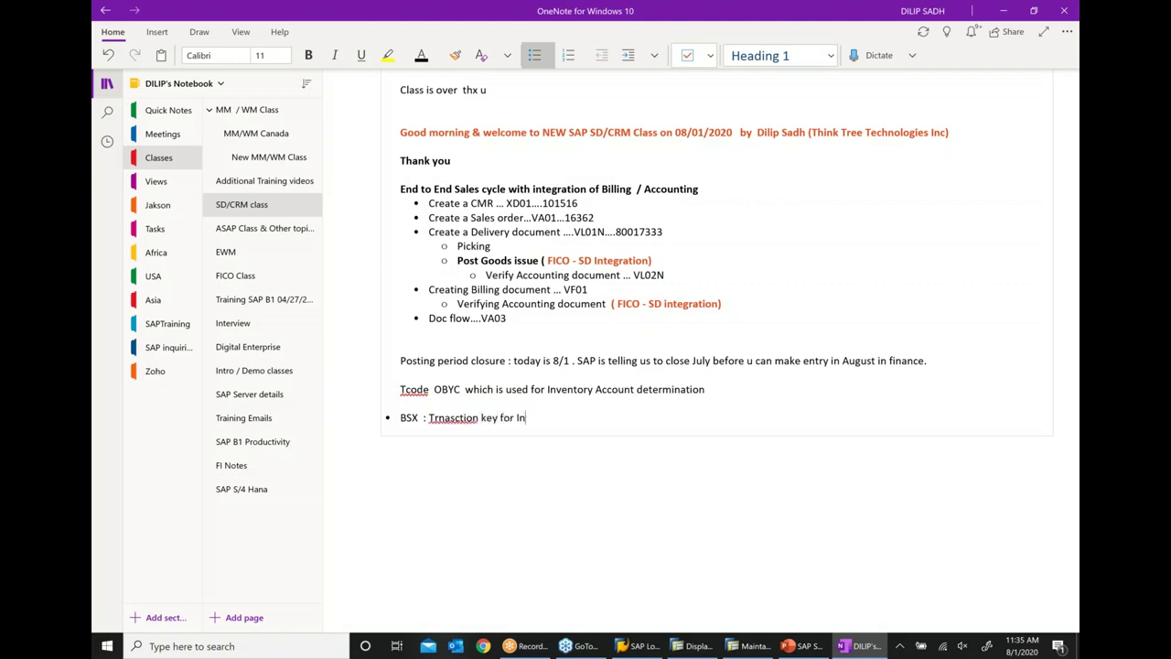
text(ventory posting)
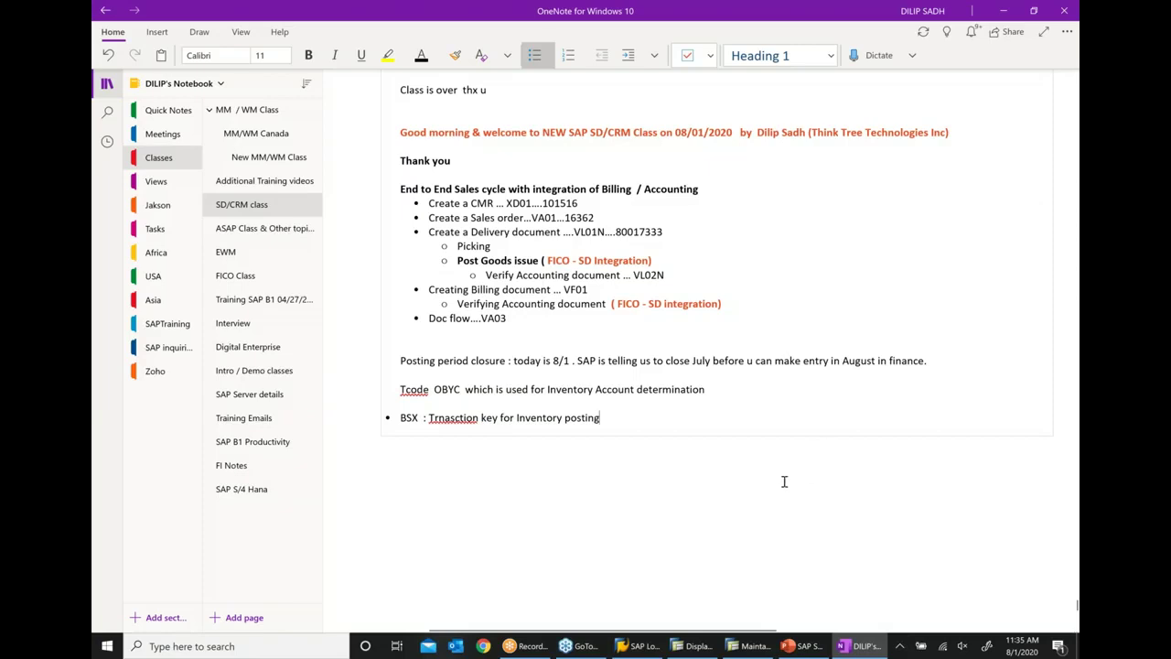
right_click(455, 418)
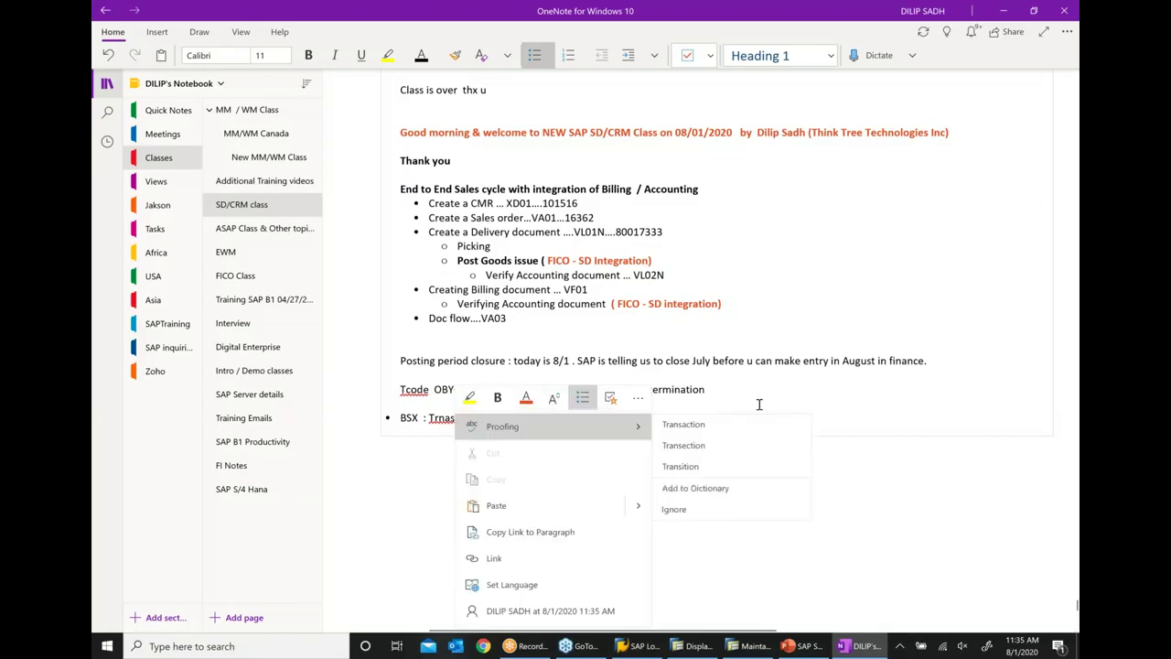
click(683, 424)
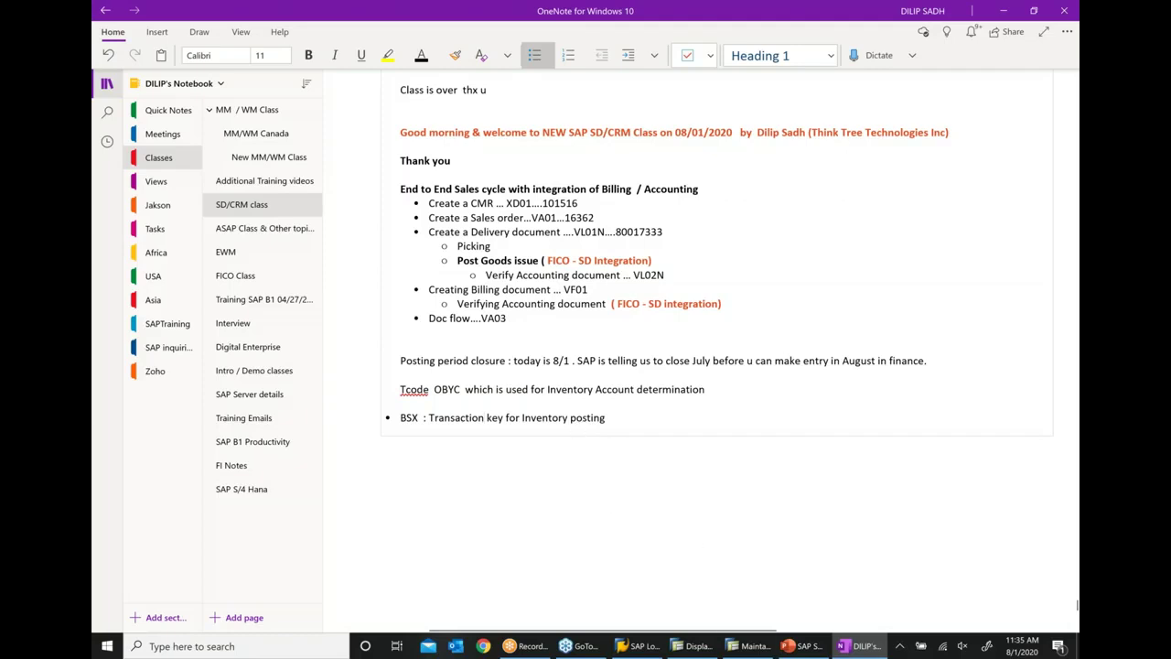
Step: Return to SAP and open the account assignment of the Inventory posting procedure with transaction key BSX
click(749, 646)
drag(399, 293, 208, 285)
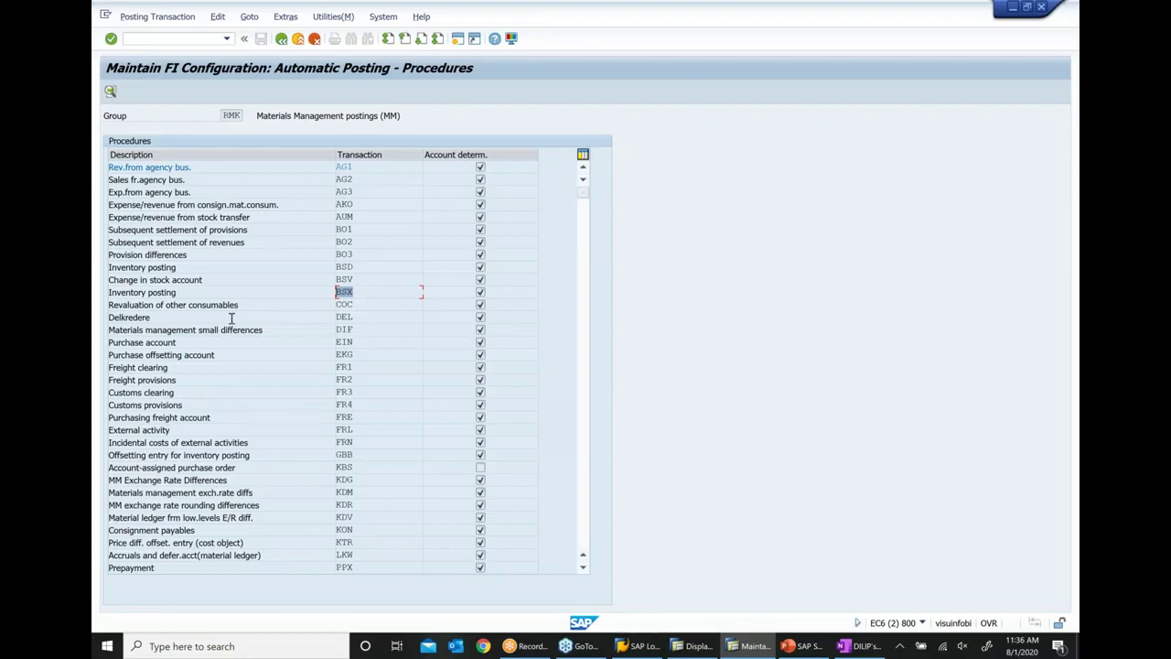
double_click(163, 291)
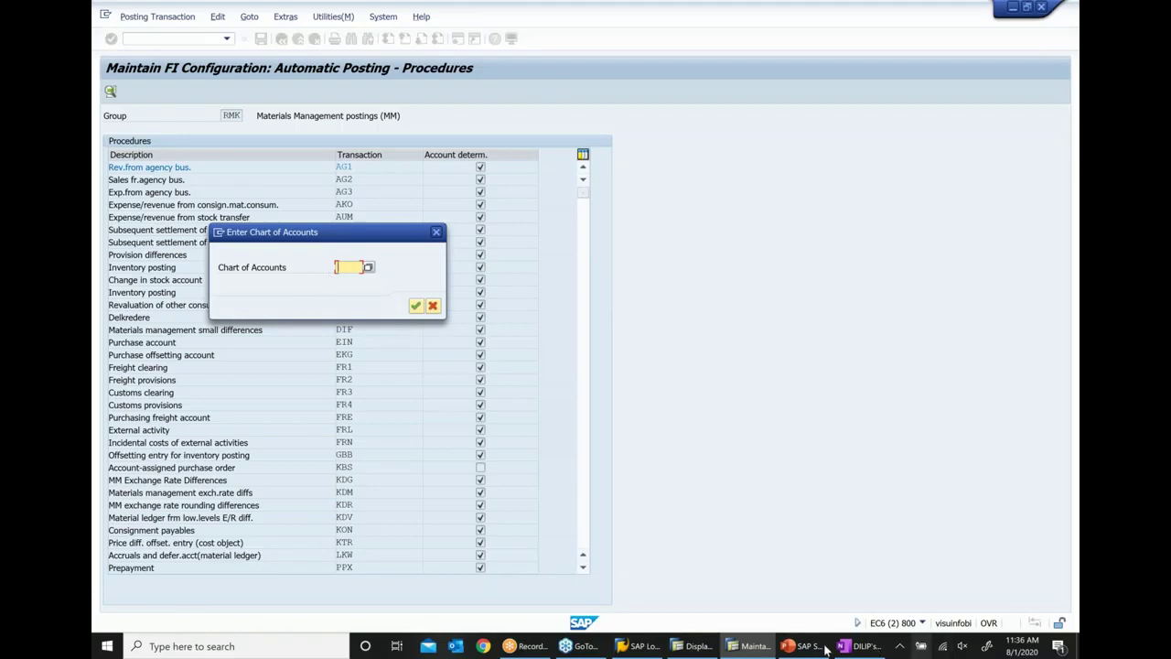
Step: Switch to OneNote and start a second bullet "COA :" below the BSX line
drag(860, 647, 794, 643)
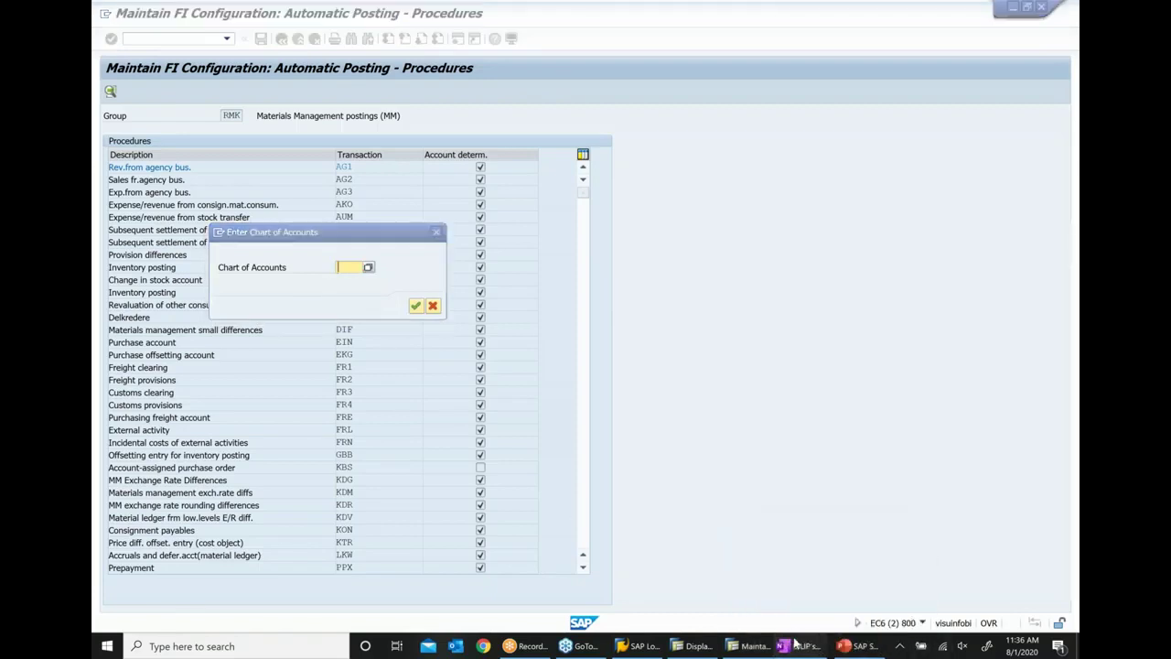
click(795, 645)
key(Return)
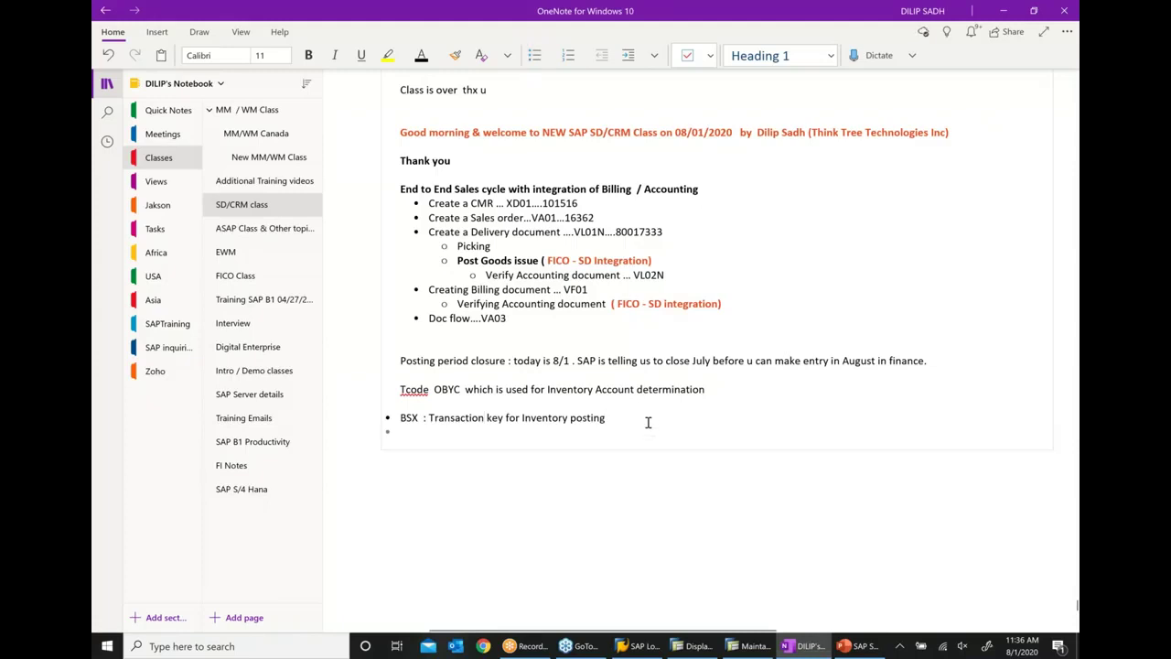
text(COA  :)
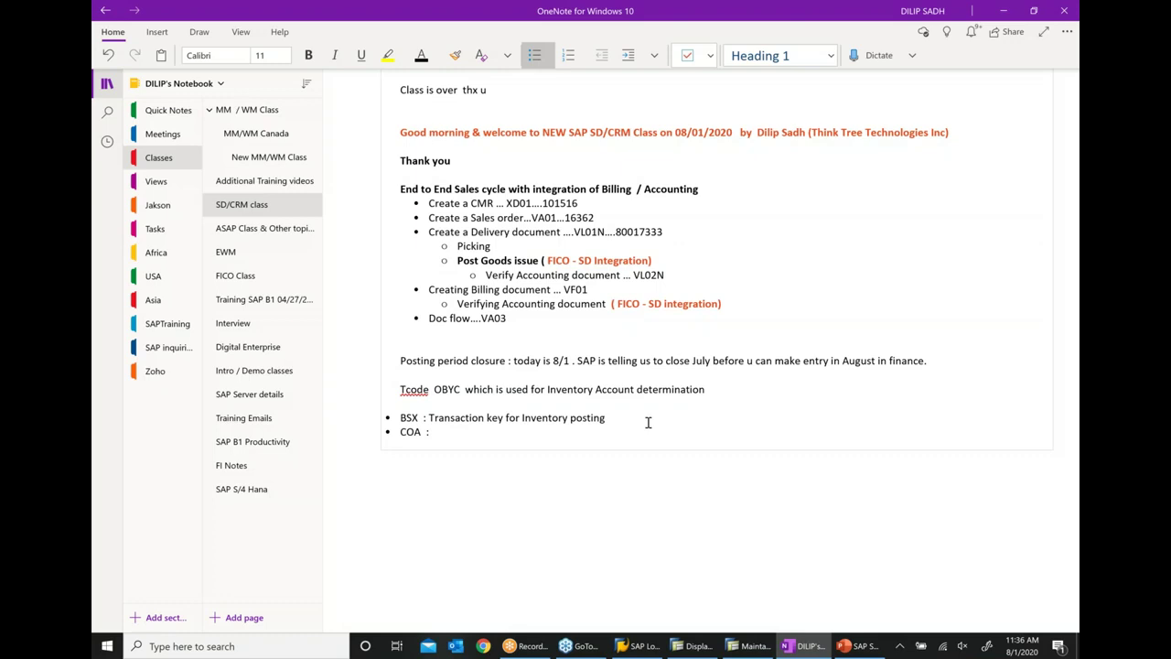
Step: Return to SAP and display the BSX accounts for chart of accounts INT
click(750, 646)
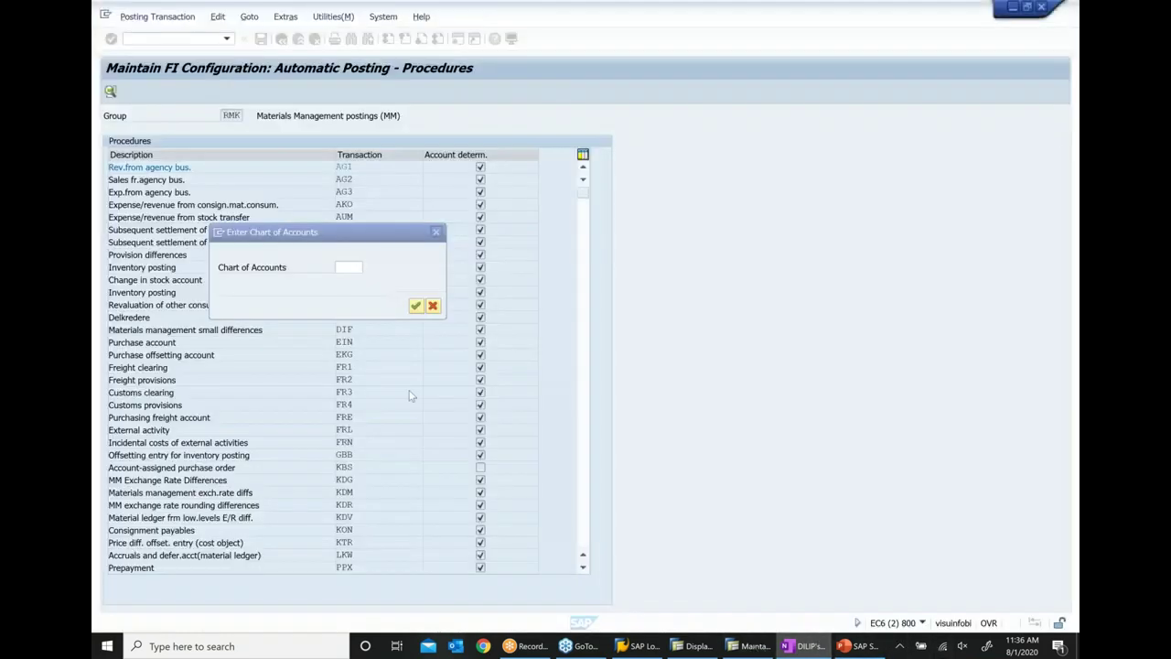
text(INT)
key(Return)
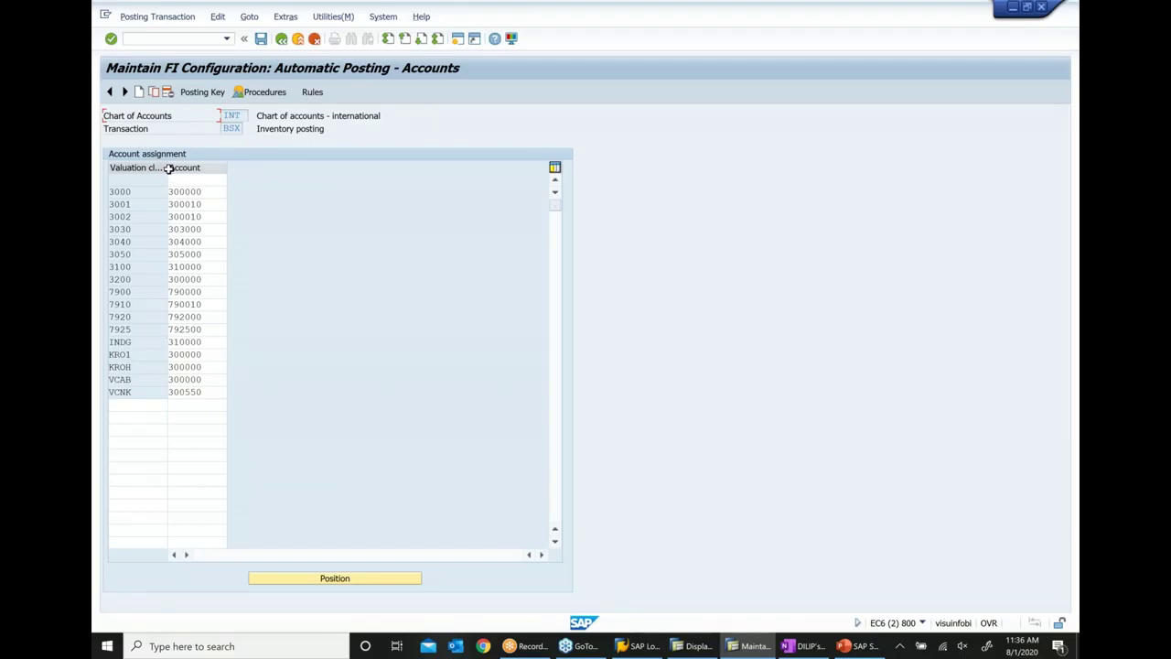
Step: Widen the Valuation class column and highlight valuation class 7920 and the account assigned to it
drag(167, 172, 189, 181)
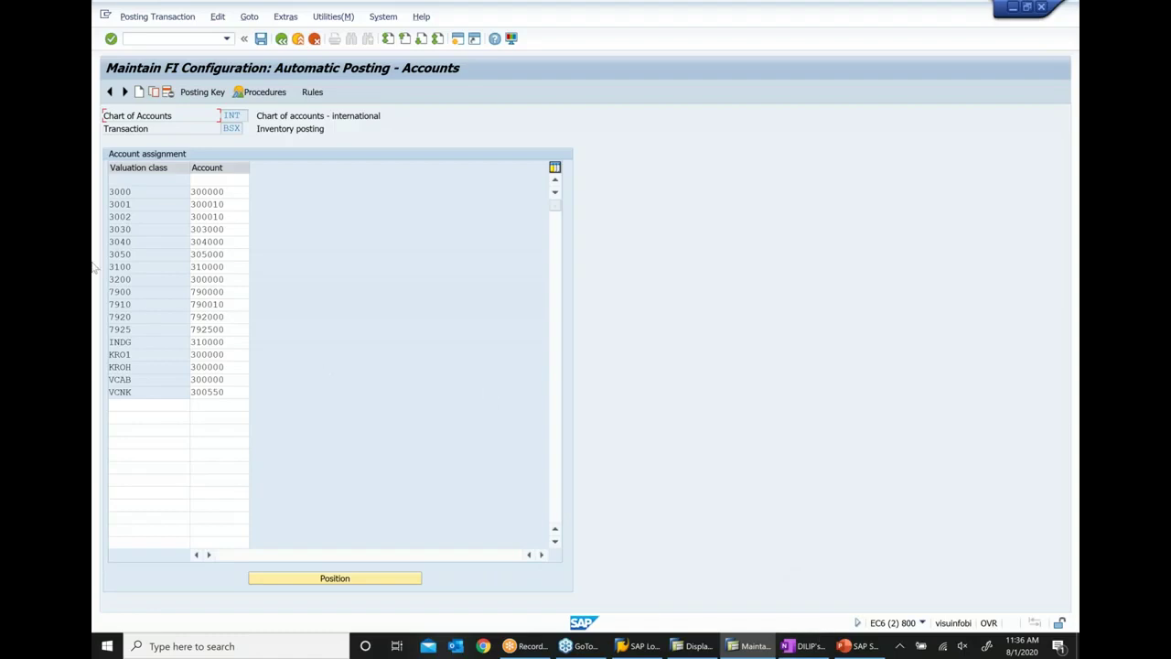
drag(134, 315, 98, 316)
drag(225, 316, 179, 316)
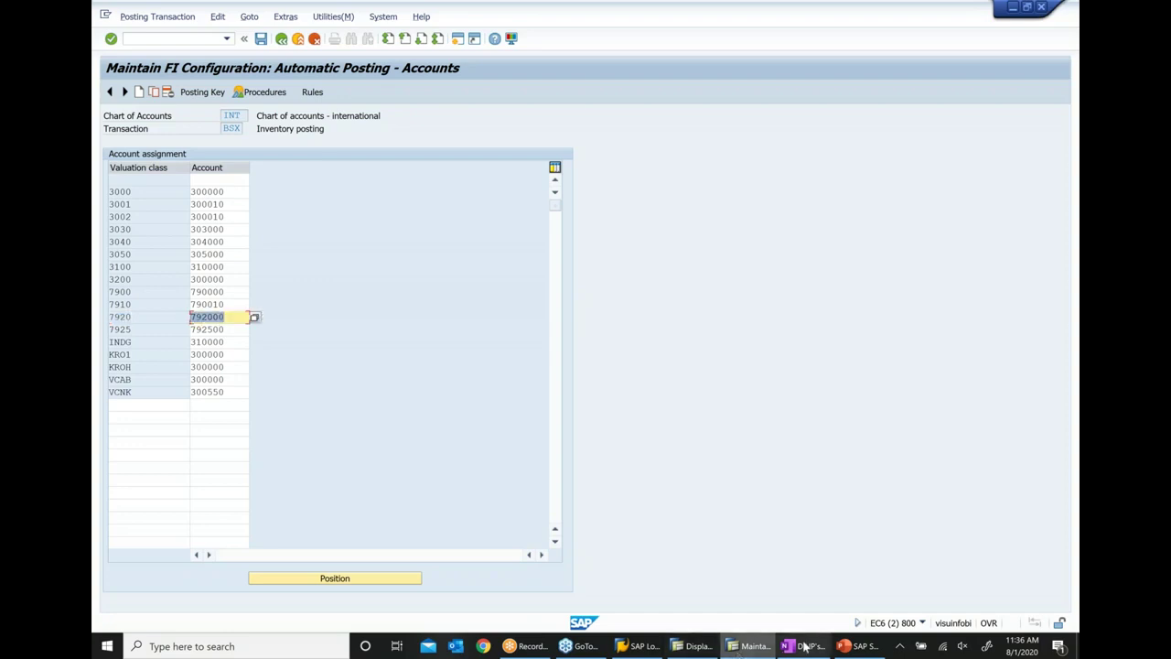
Step: Switch to OneNote and add the bullet "Valuation class : 7920" below the COA line
key(alt+Tab)
key(Return)
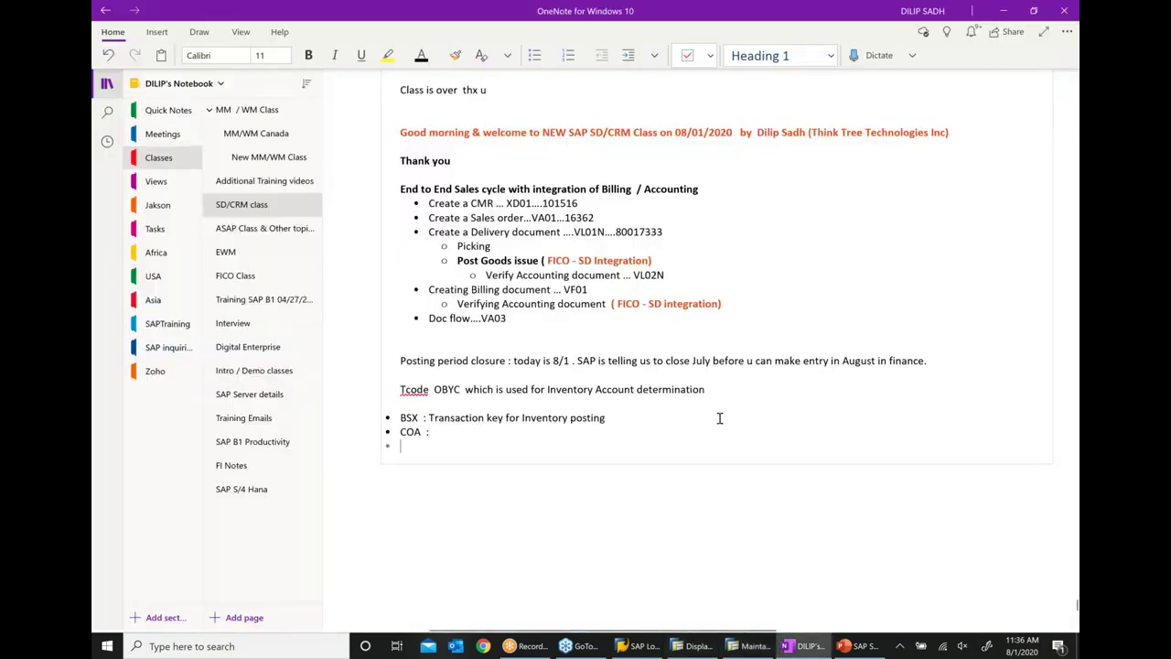
text(Valuatio)
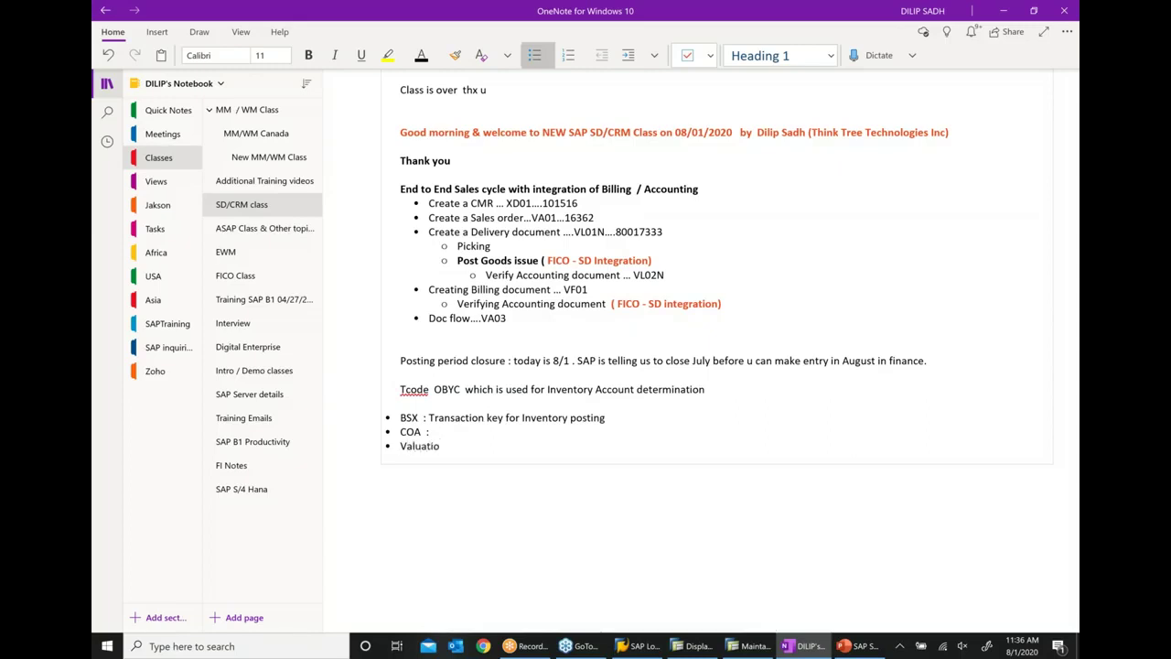
text(n class)
key(BackSpace)
key(BackSpace)
key(BackSpace)
text(ass  : 9)
key(BackSpace)
text(7920)
Step: Complete the COA bullet with the value INT
scroll(737, 397, right, 3)
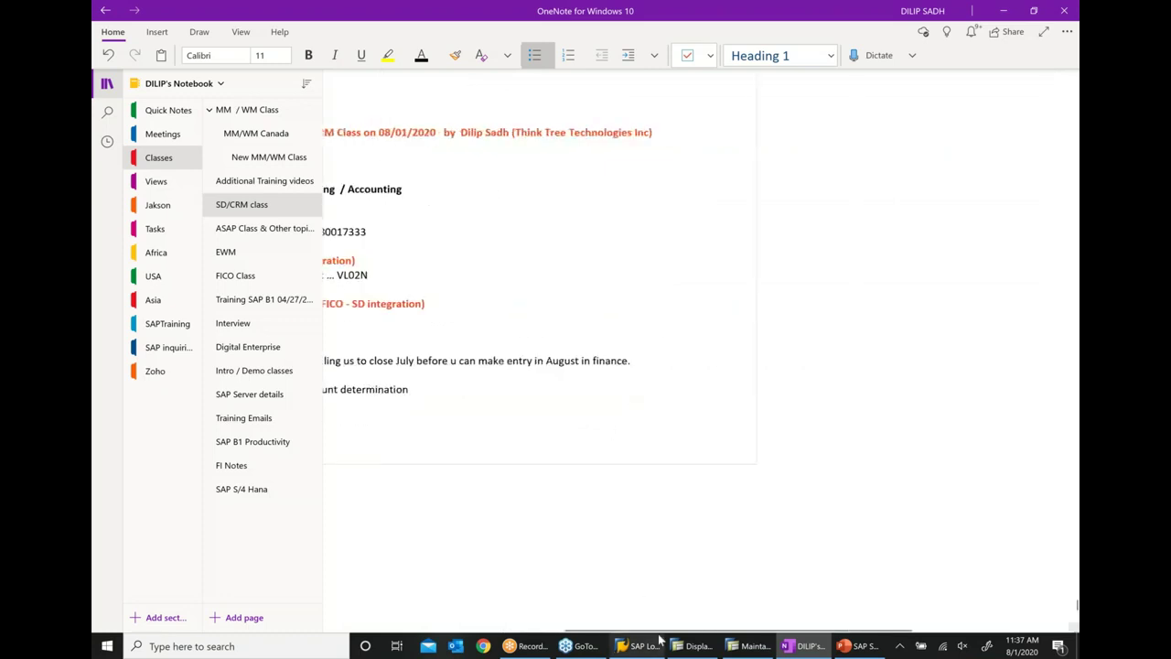
drag(665, 630, 501, 624)
scroll(487, 505, right, 1)
scroll(487, 505, down, 5)
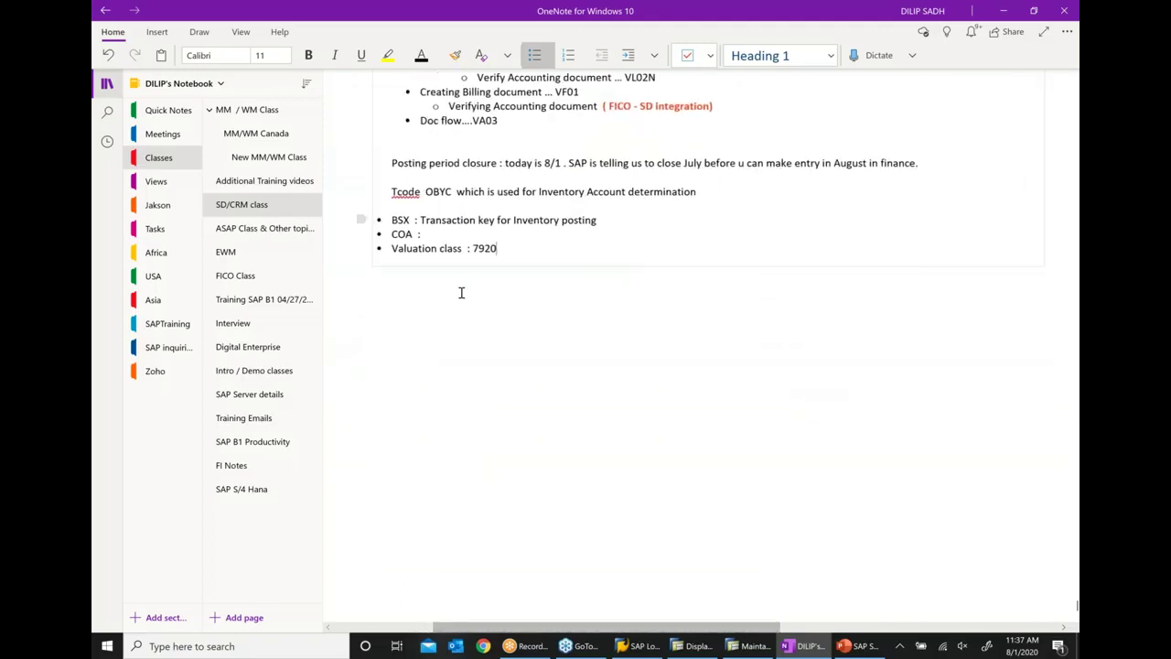
text(INT)
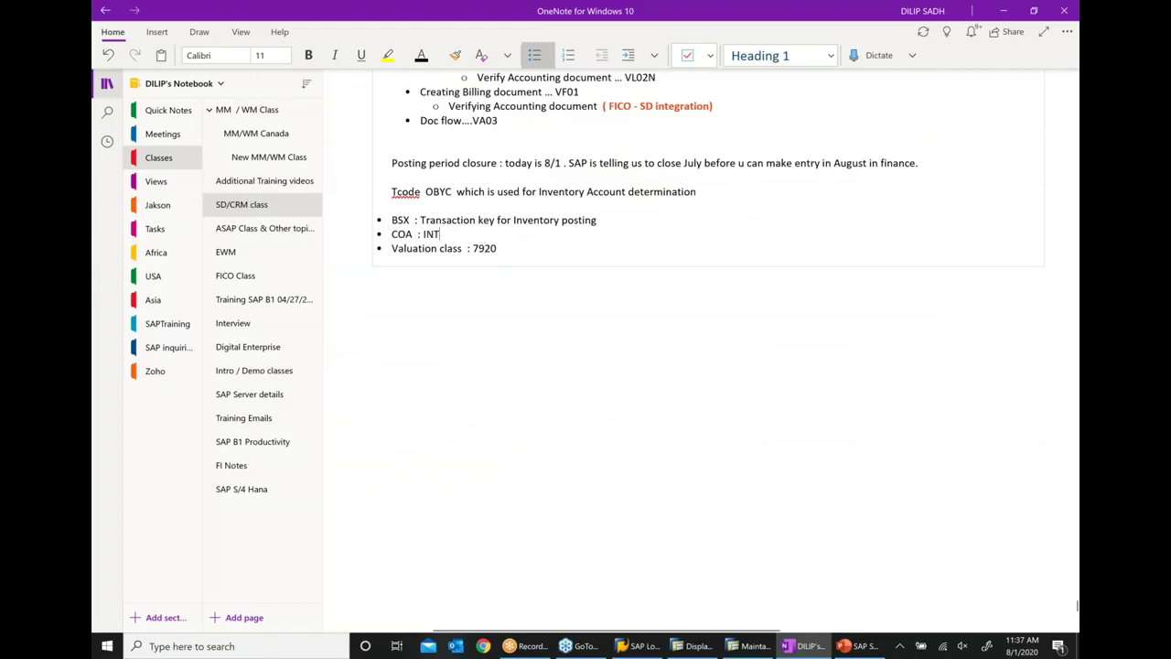
Step: Return to SAP and compare the OBYC account for chart INT and valuation class 7920 with the goods issue document's line items
click(748, 646)
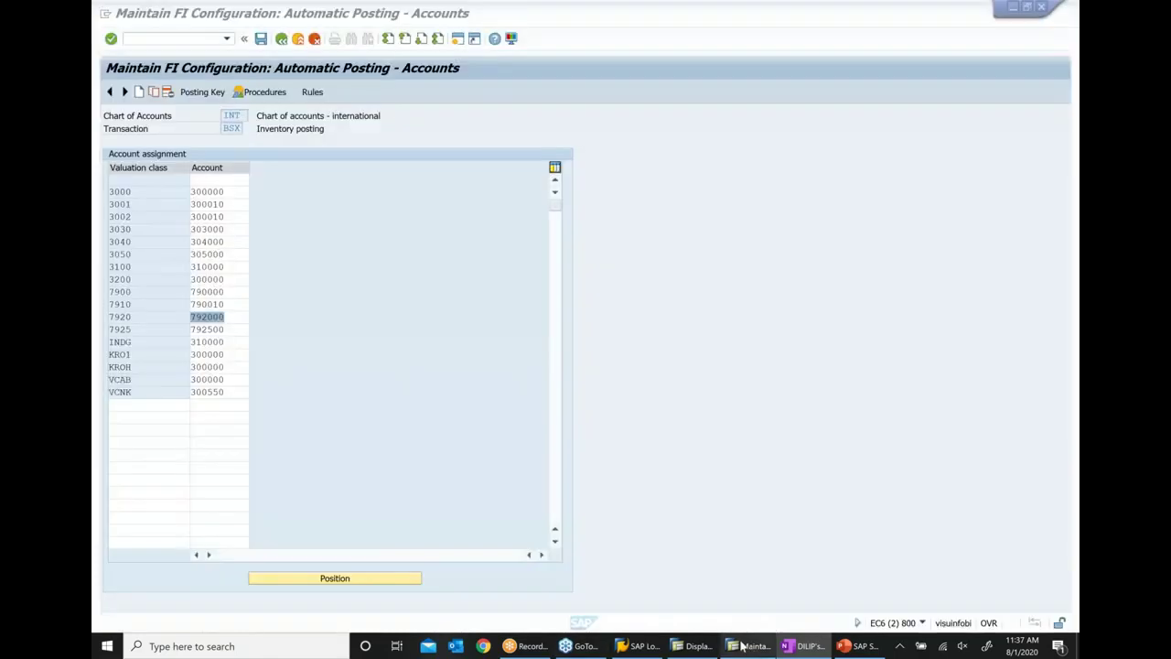
click(228, 115)
key(Tab)
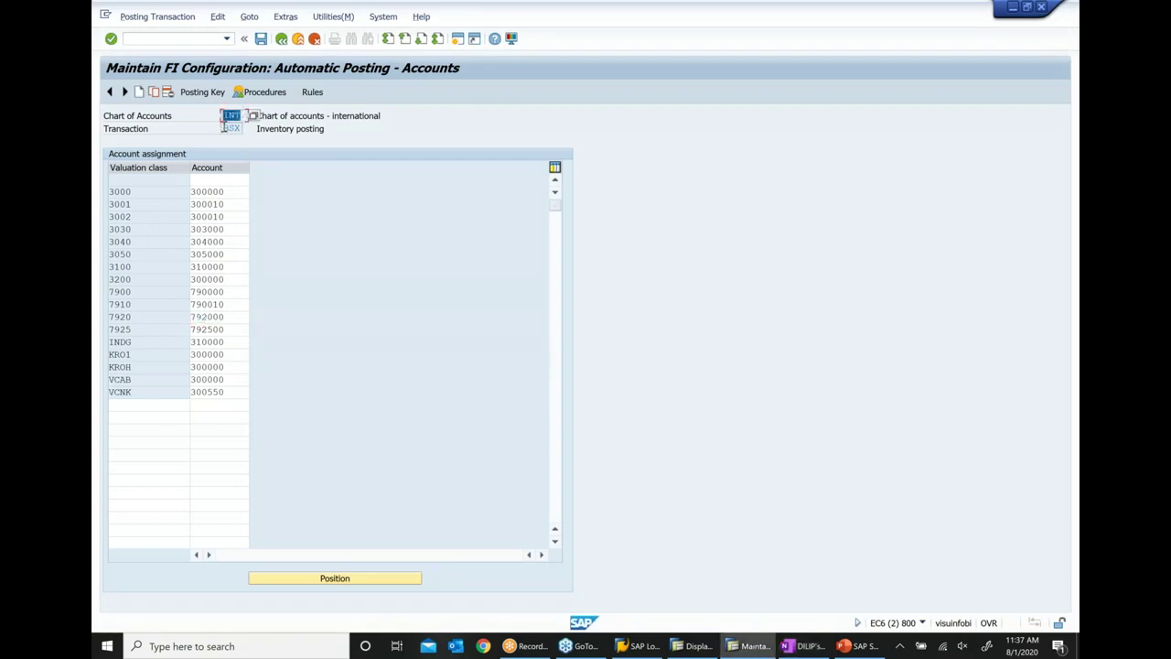
drag(132, 319, 101, 319)
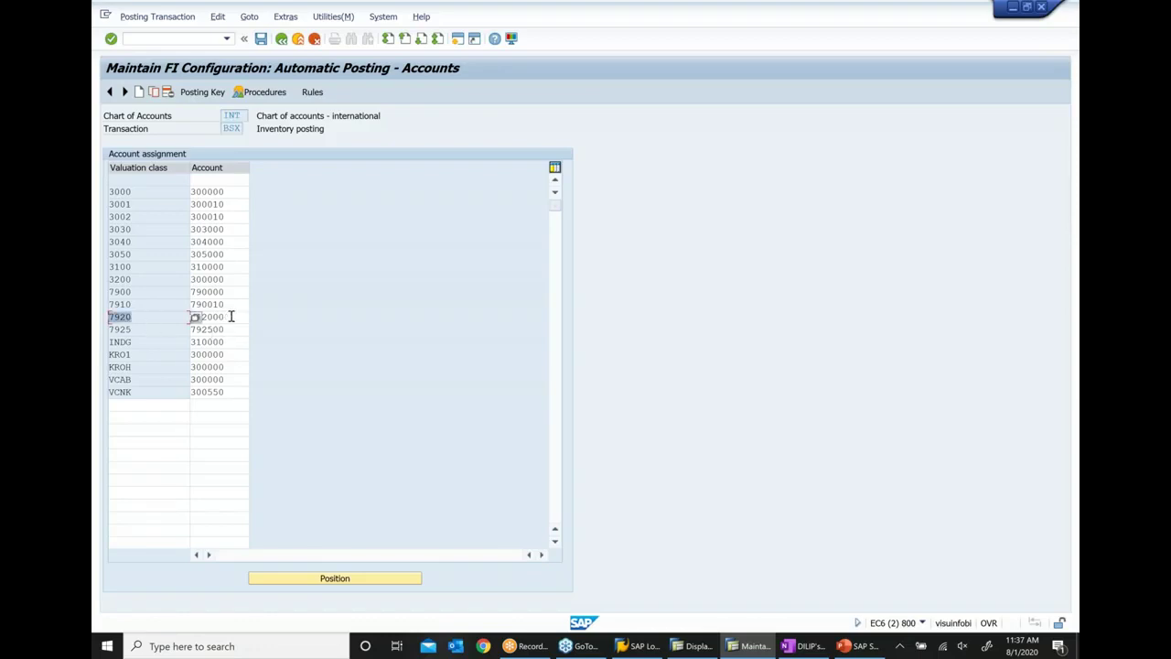
double_click(232, 316)
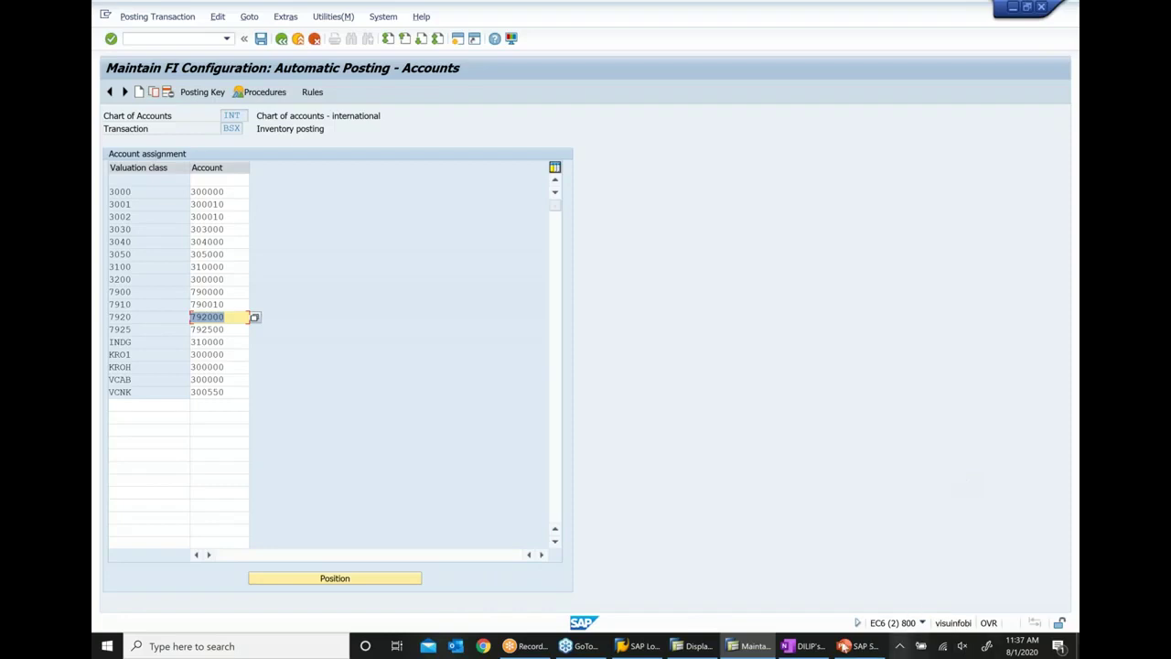
click(694, 644)
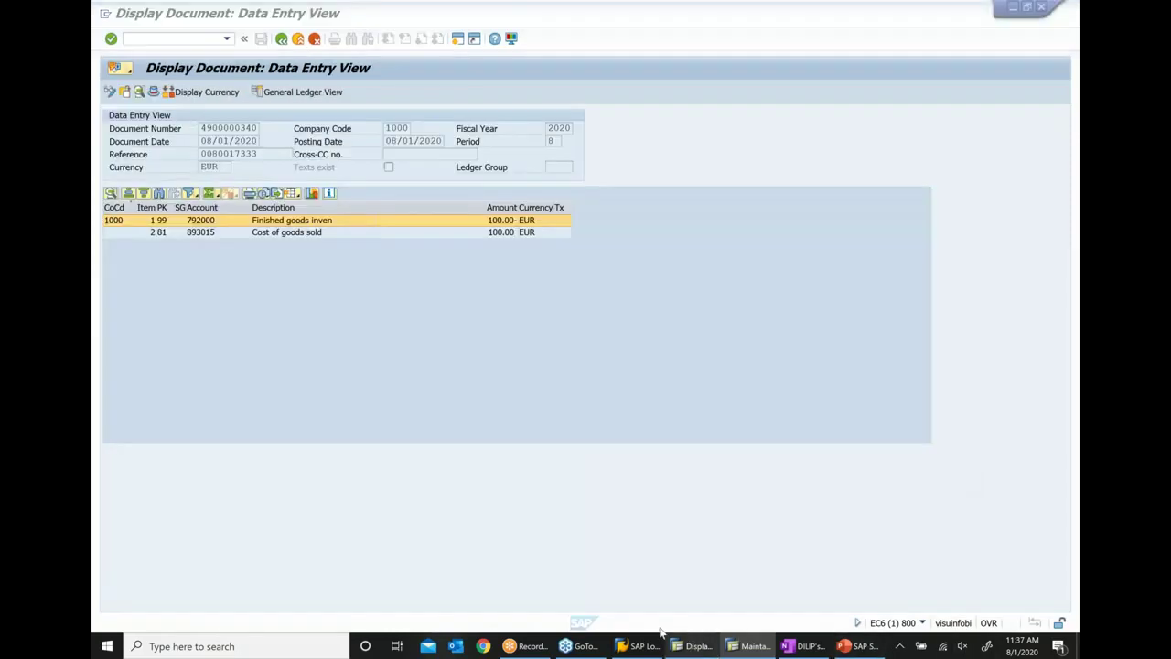
click(230, 233)
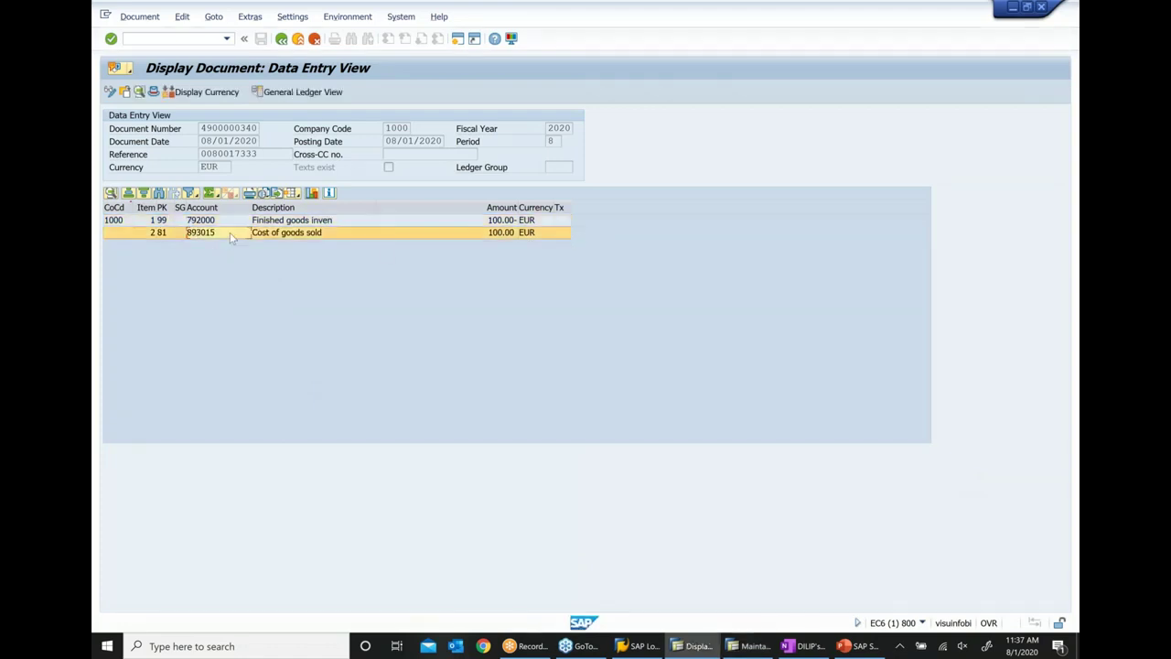
click(233, 221)
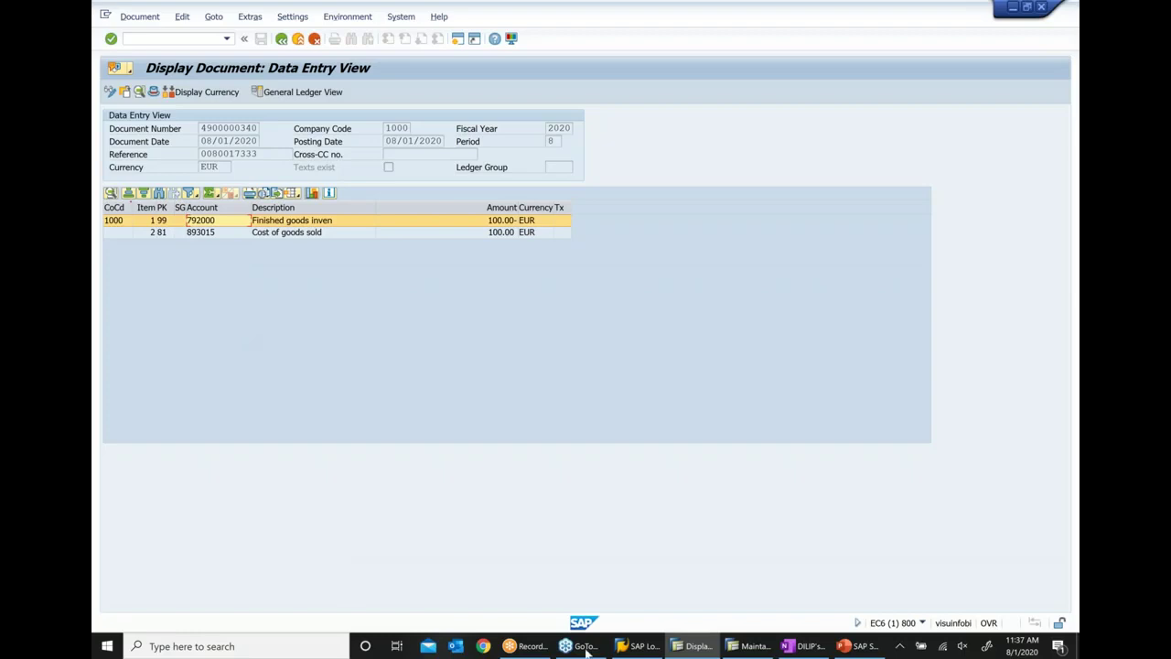
Step: Examine valuation classes 3000, 7920 and 7900 in OBYC, and recheck the Finished goods inven account in the accounting document
click(764, 650)
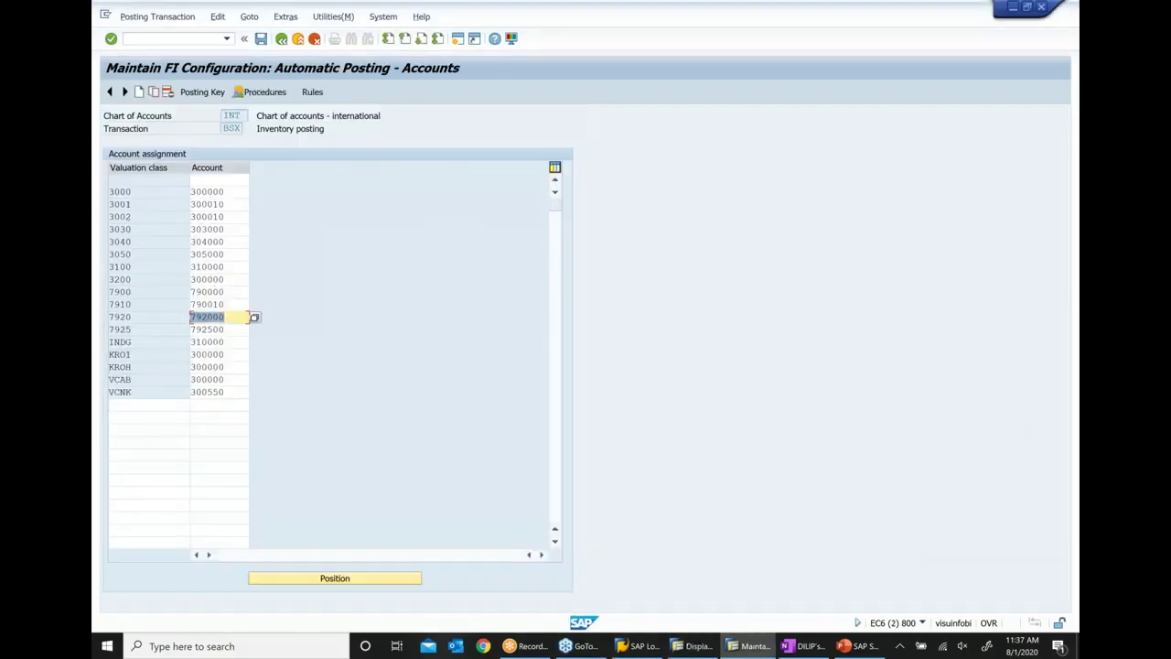
click(193, 191)
drag(131, 191, 98, 195)
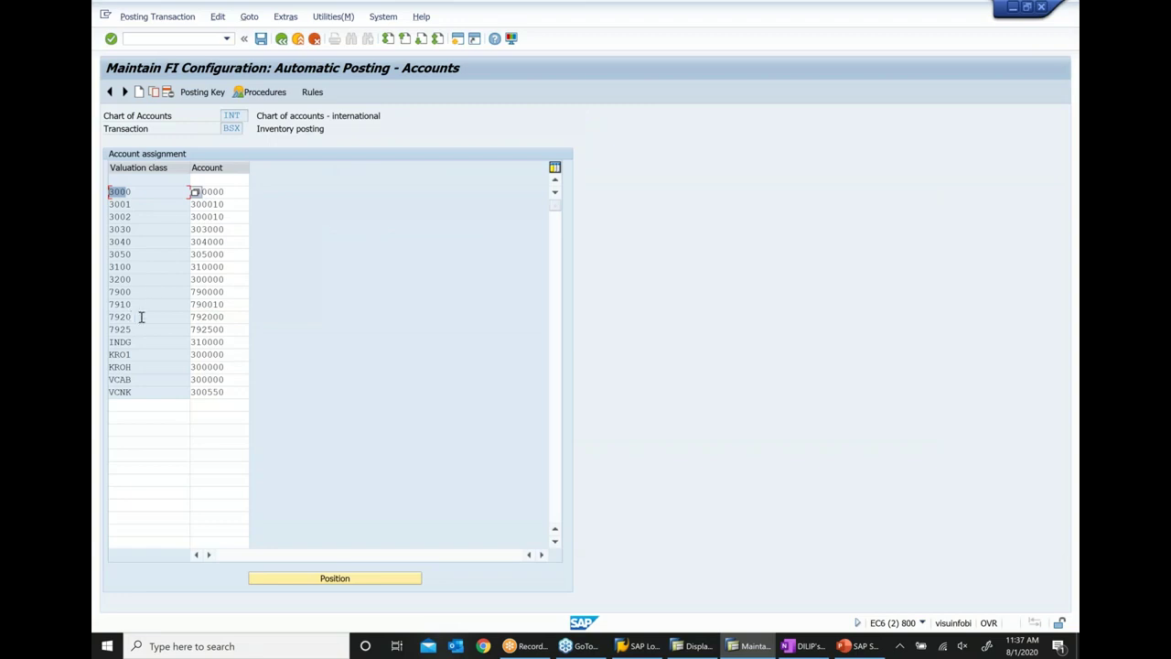
drag(137, 317, 97, 316)
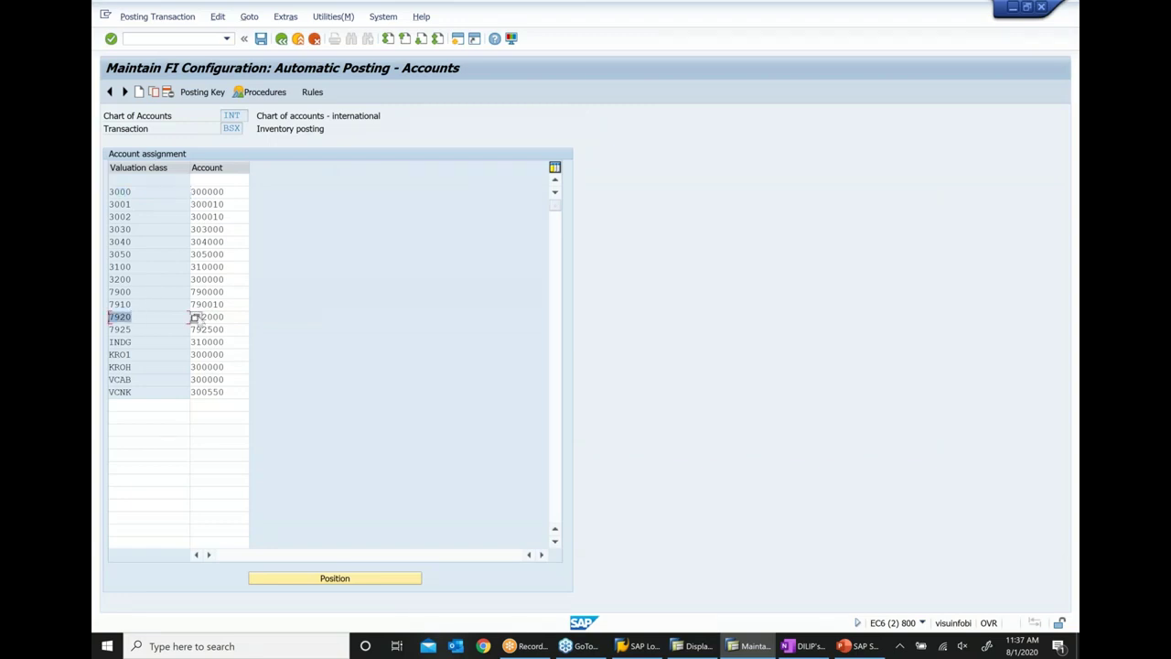
drag(228, 315, 97, 291)
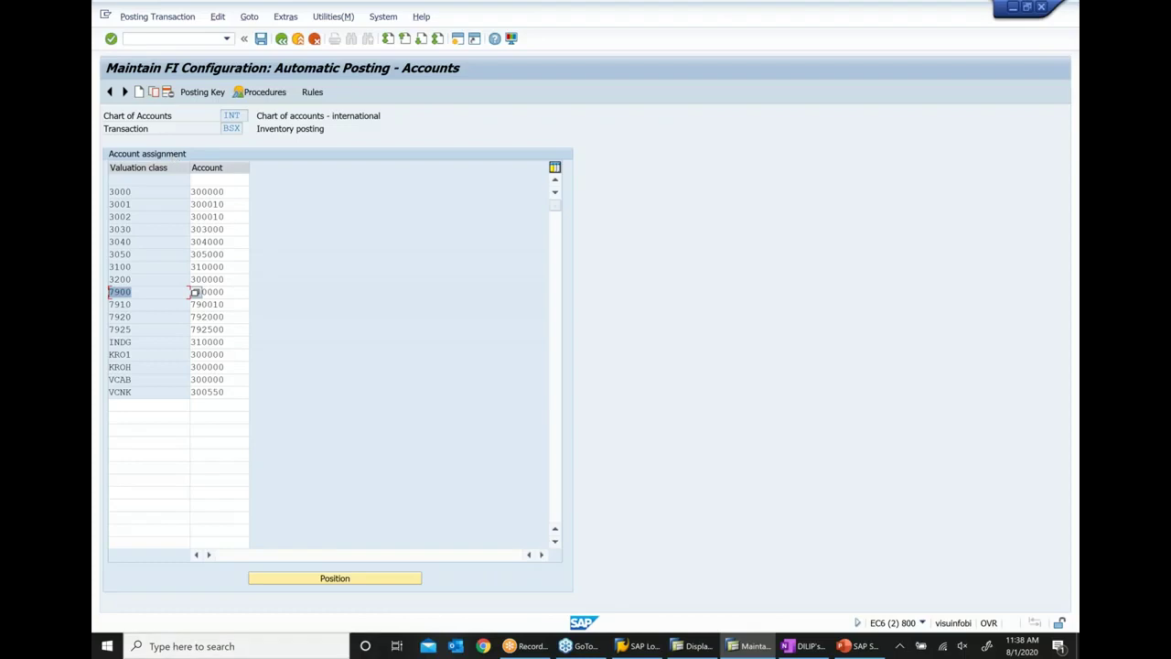
click(698, 646)
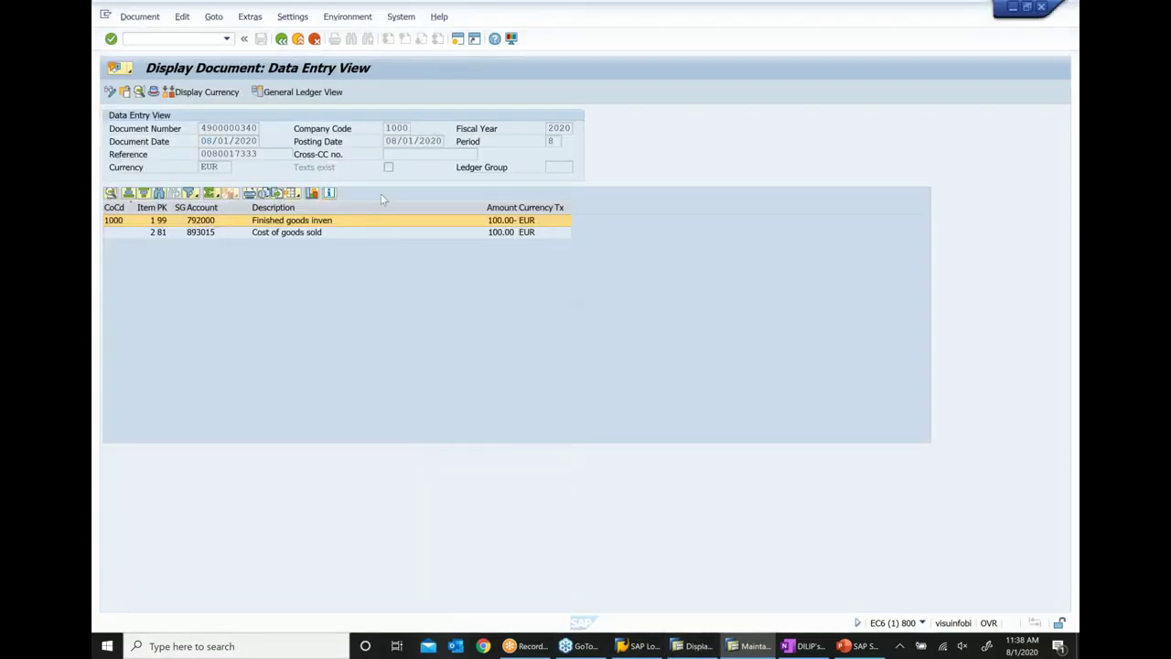
click(196, 223)
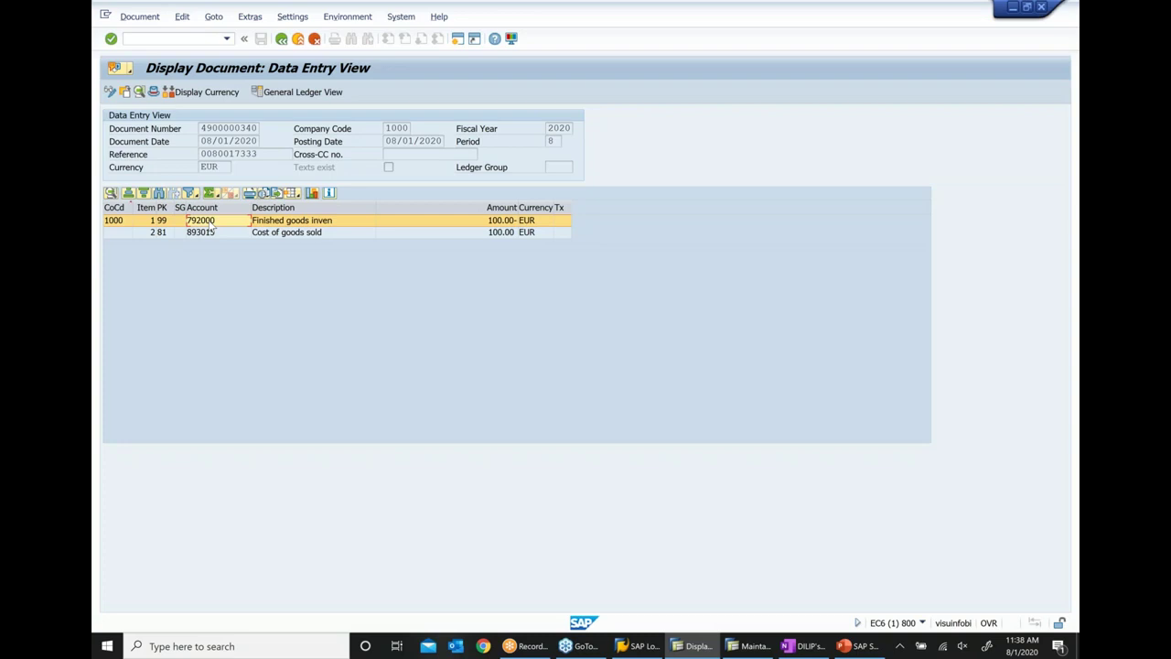
Step: Return to the OBYC procedures list and open the accounts for Offsetting entry for inventory posting (GBB)
click(684, 647)
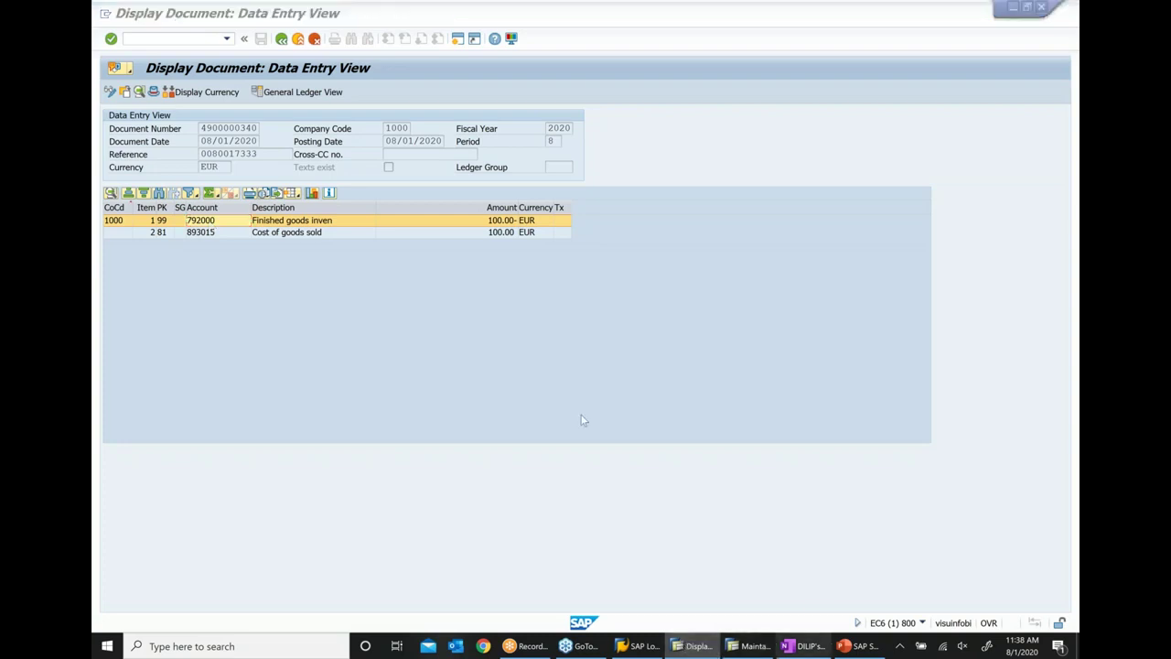
click(727, 640)
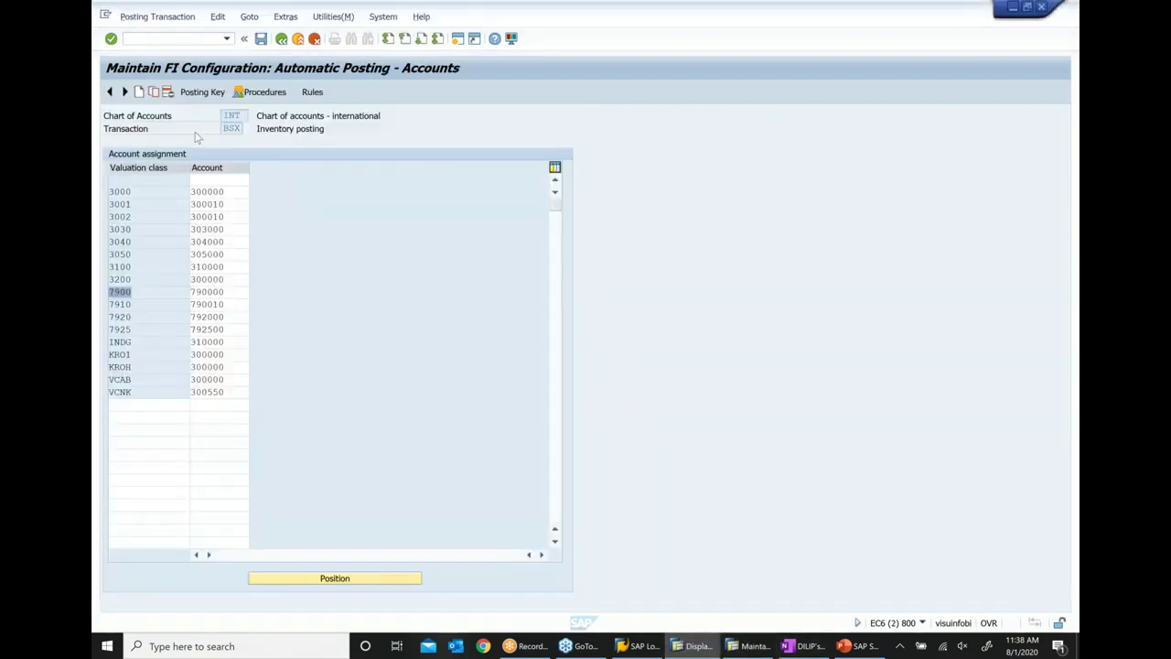
click(281, 39)
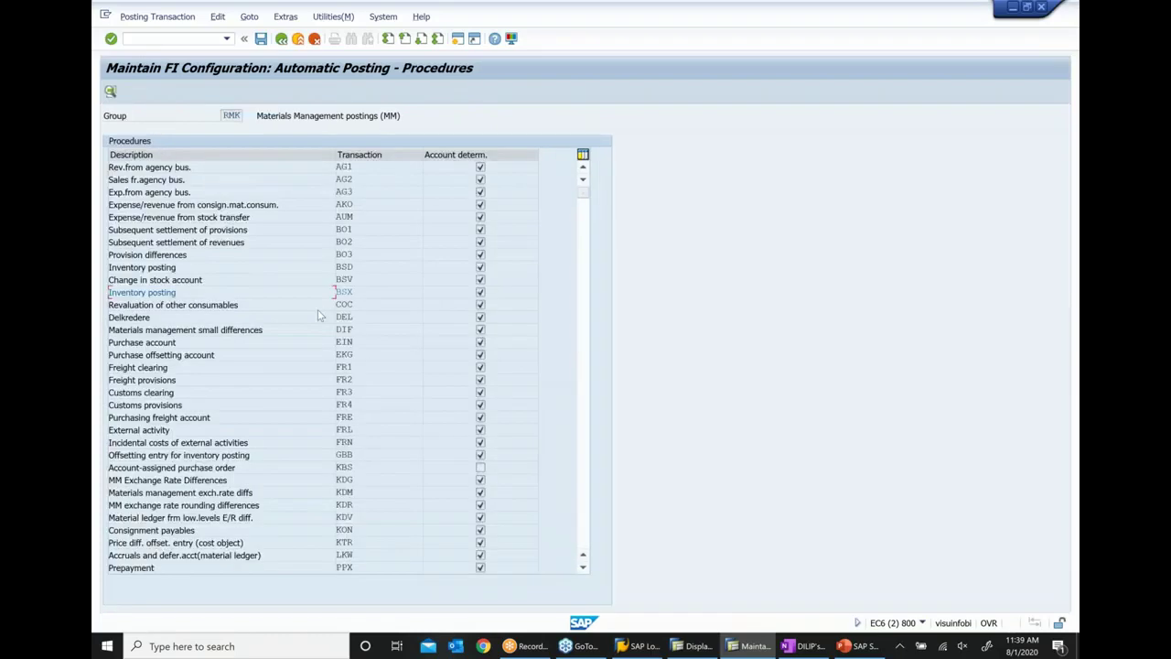
scroll(366, 389, down, 1)
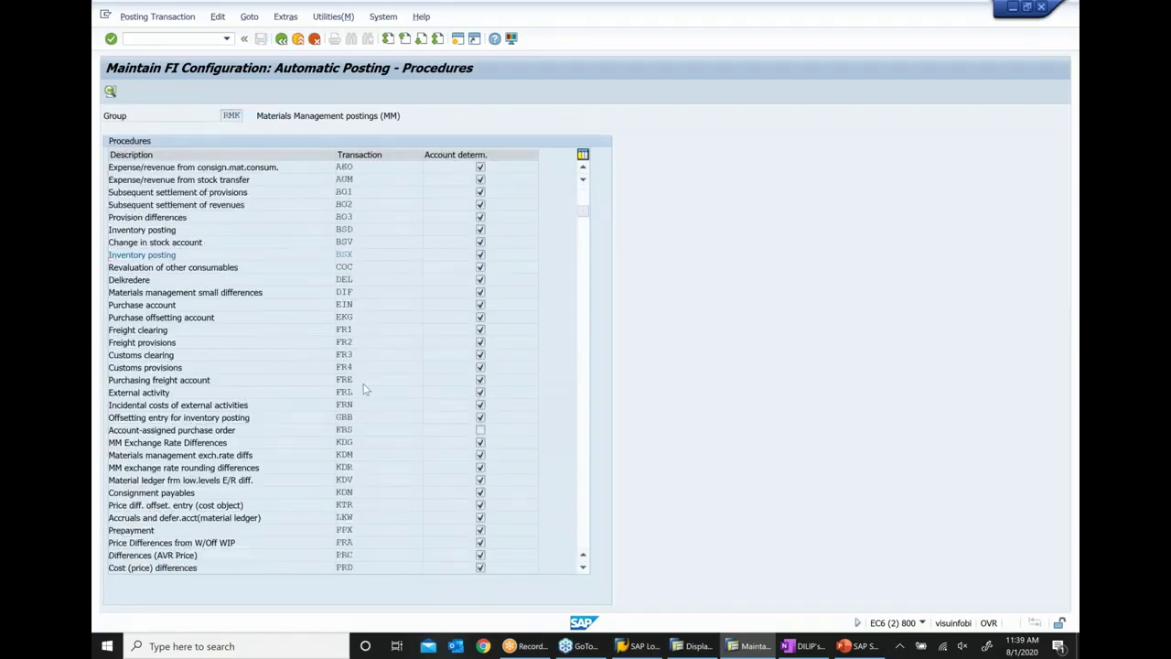
scroll(348, 254, down, 1)
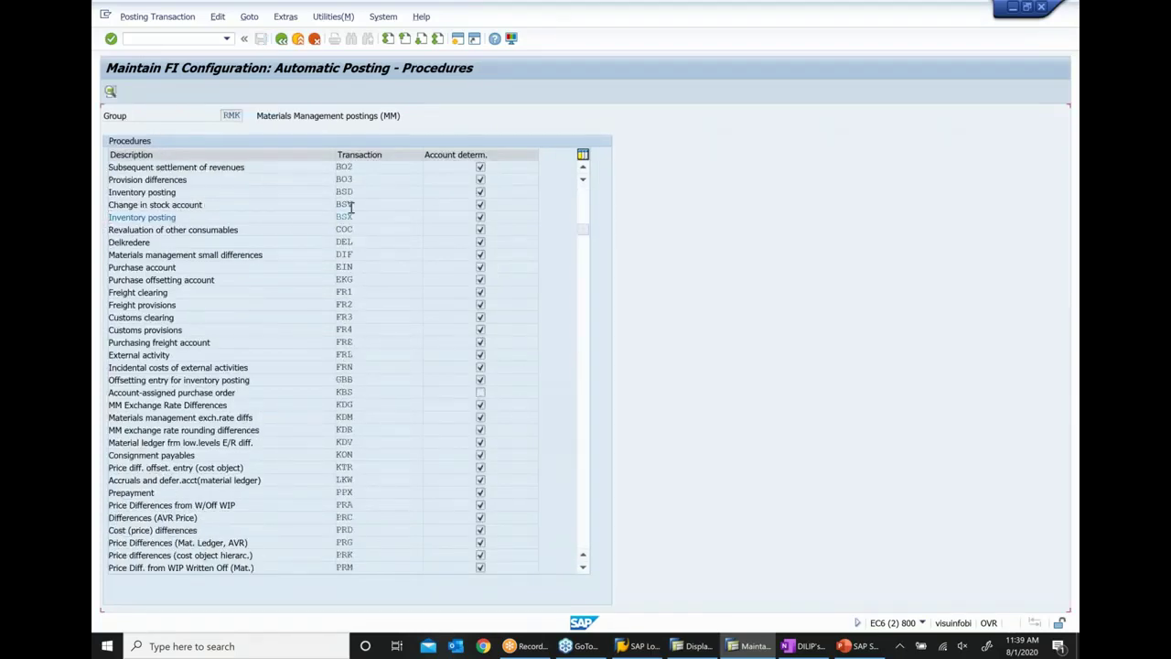
scroll(351, 244, down, 1)
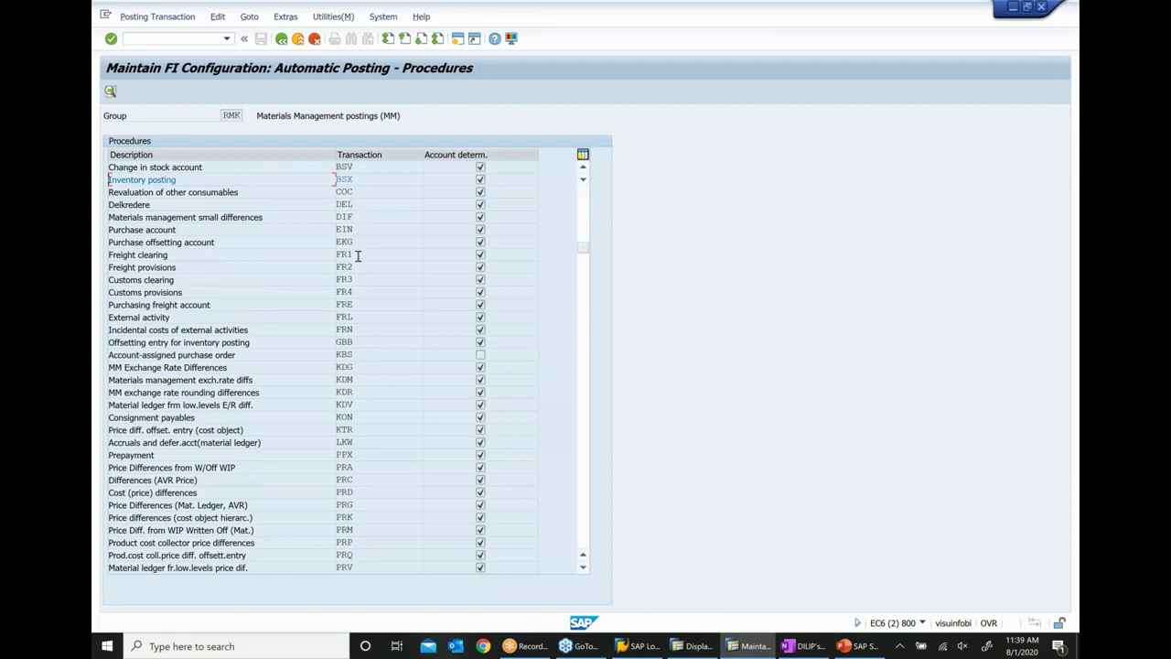
scroll(375, 370, up, 1)
scroll(358, 337, up, 1)
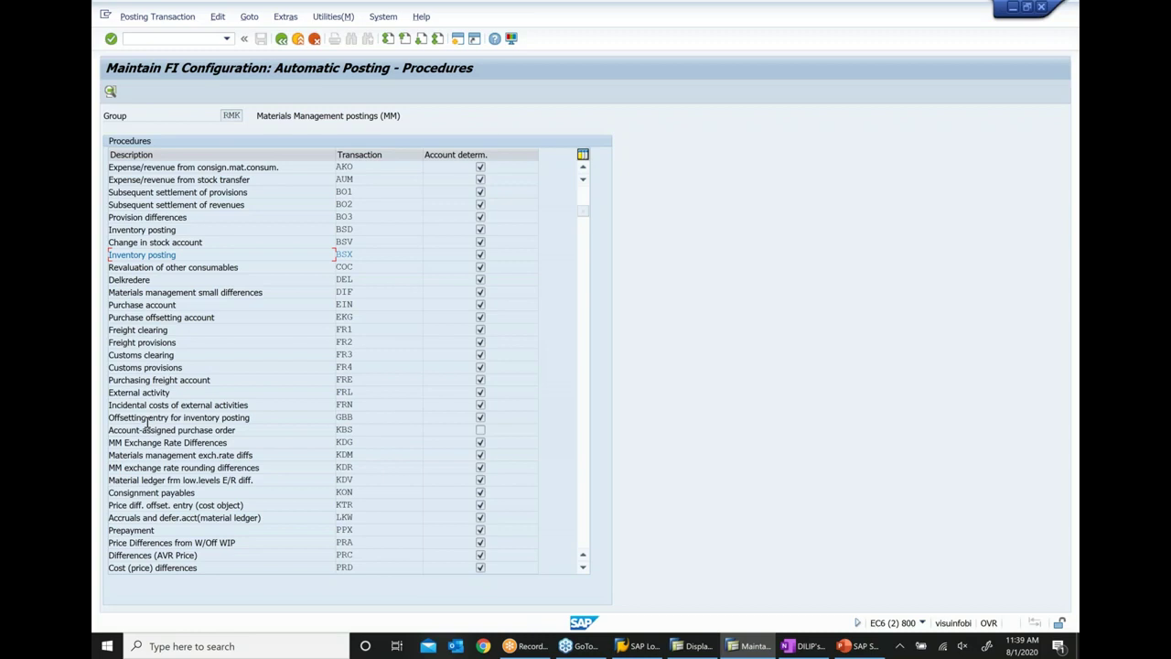
double_click(348, 413)
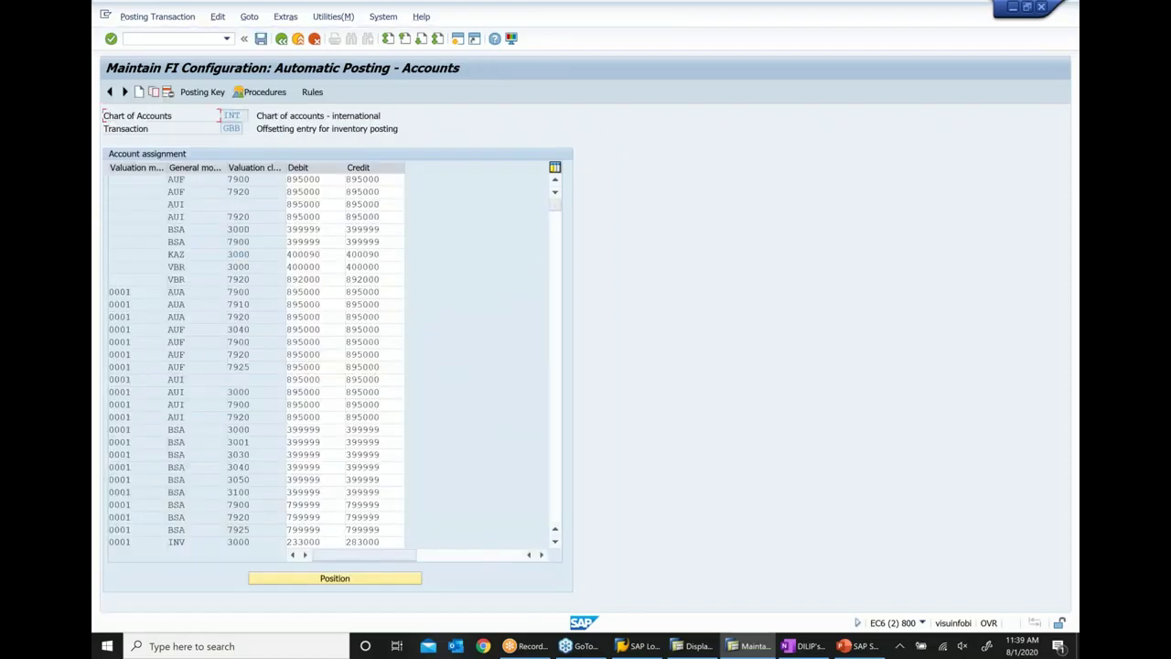
Step: Examine the GBB account assignments for chart INT down through the VAX, VAY, VBO, VBR and VKA entries
scroll(236, 203, down, 1)
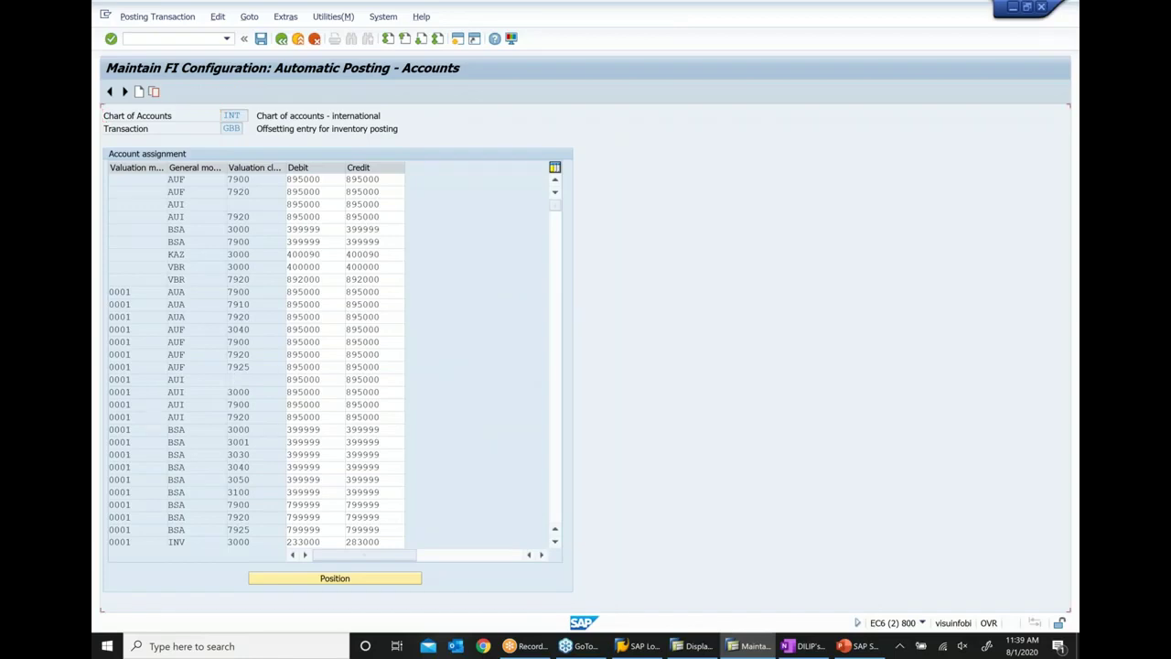
scroll(330, 361, down, 1)
scroll(329, 361, down, 2)
scroll(329, 361, down, 3)
scroll(330, 361, down, 6)
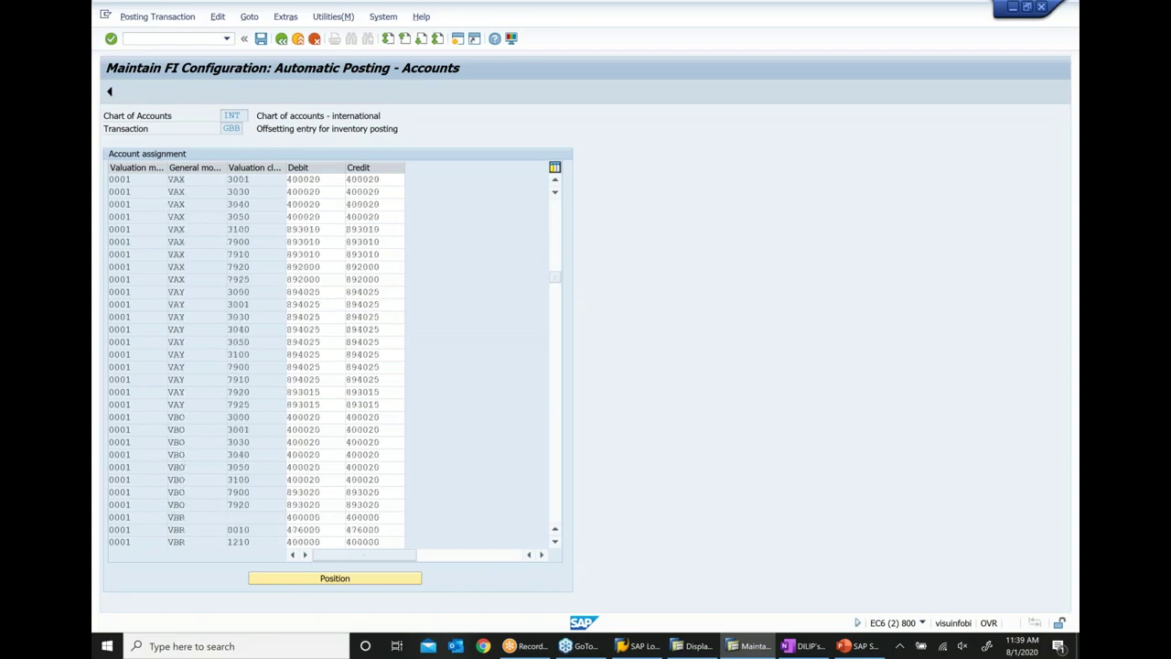
scroll(329, 360, down, 6)
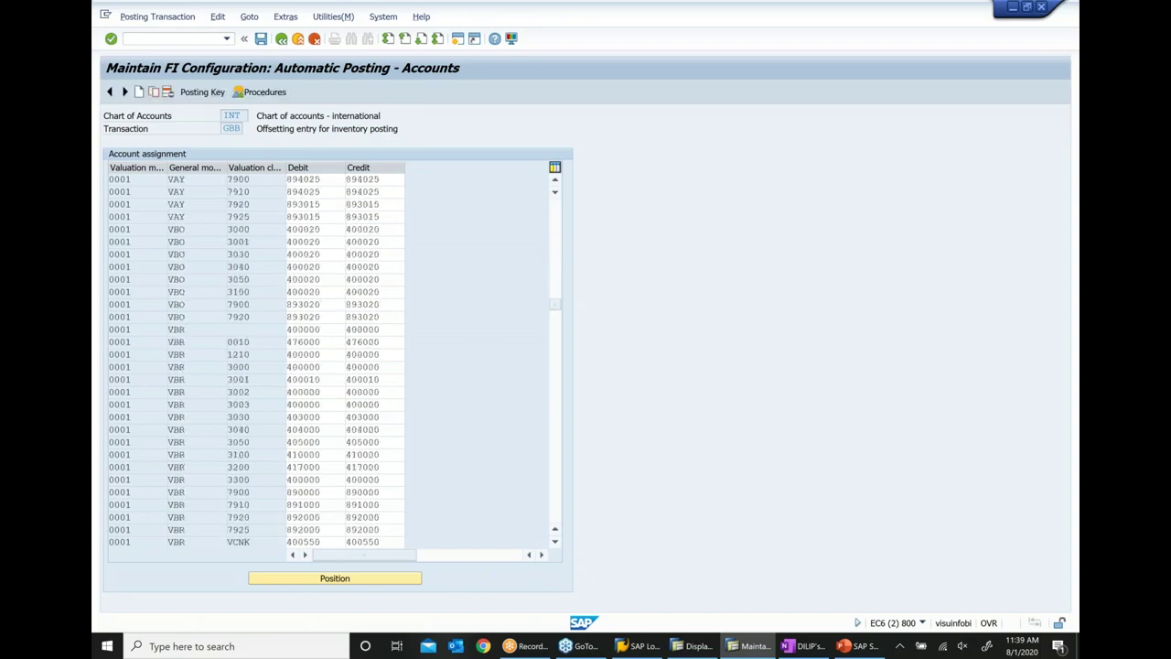
scroll(198, 354, down, 5)
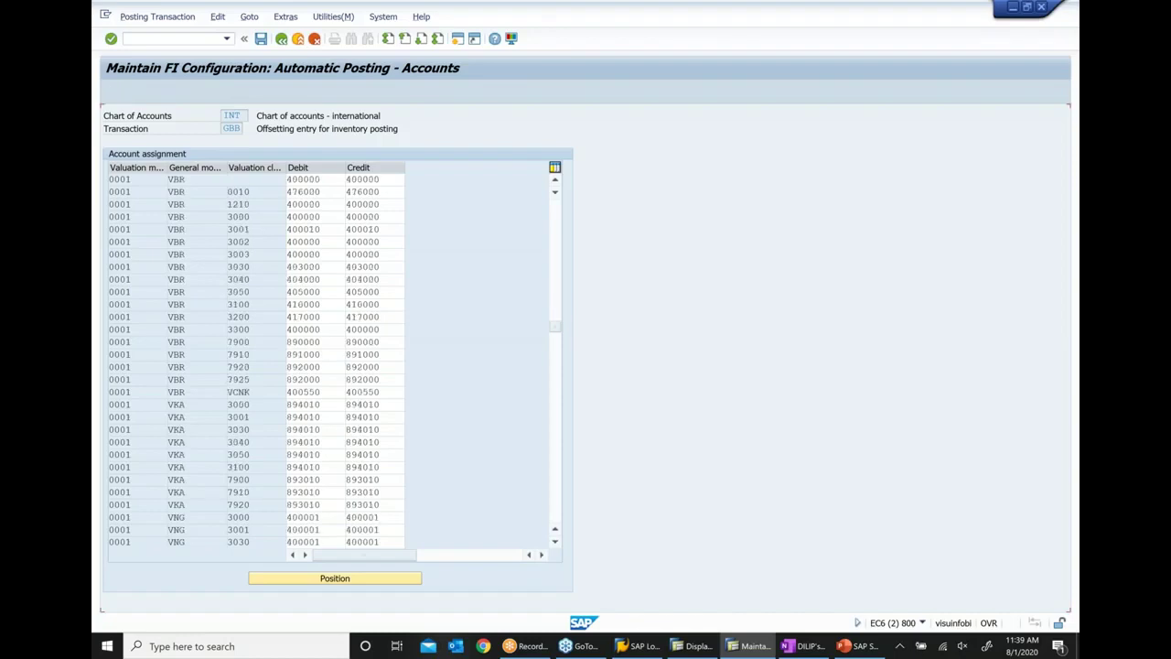
Step: Try to display the possible entries for the VBR general modification in the valuation class 7925 row
click(192, 304)
click(232, 305)
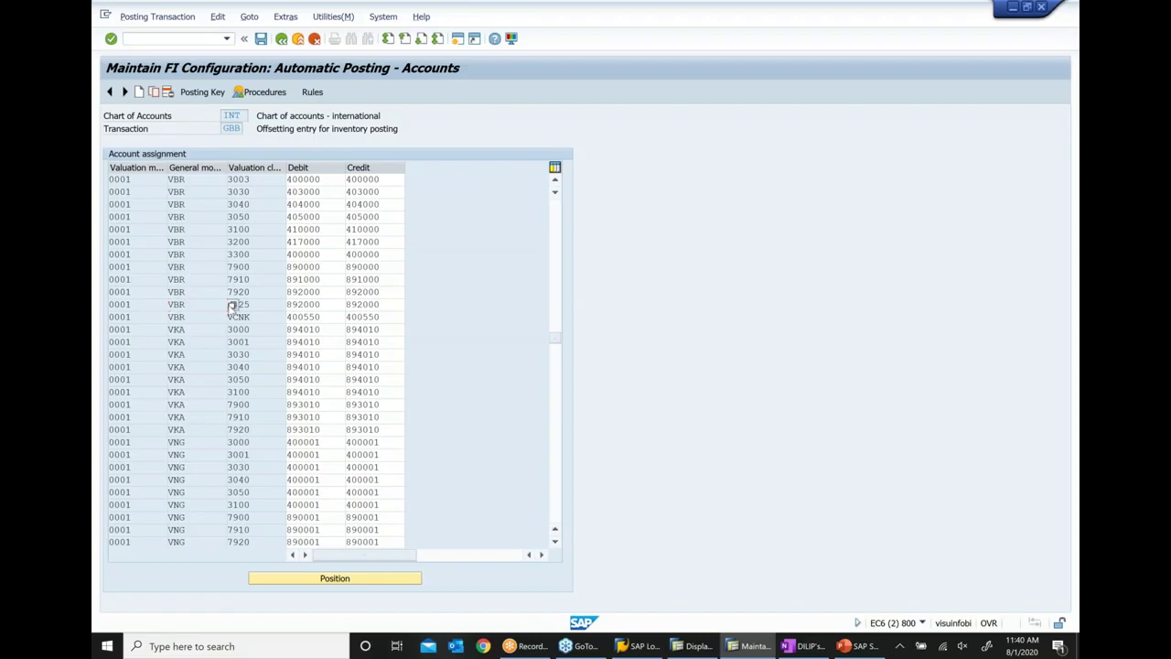
key(F4)
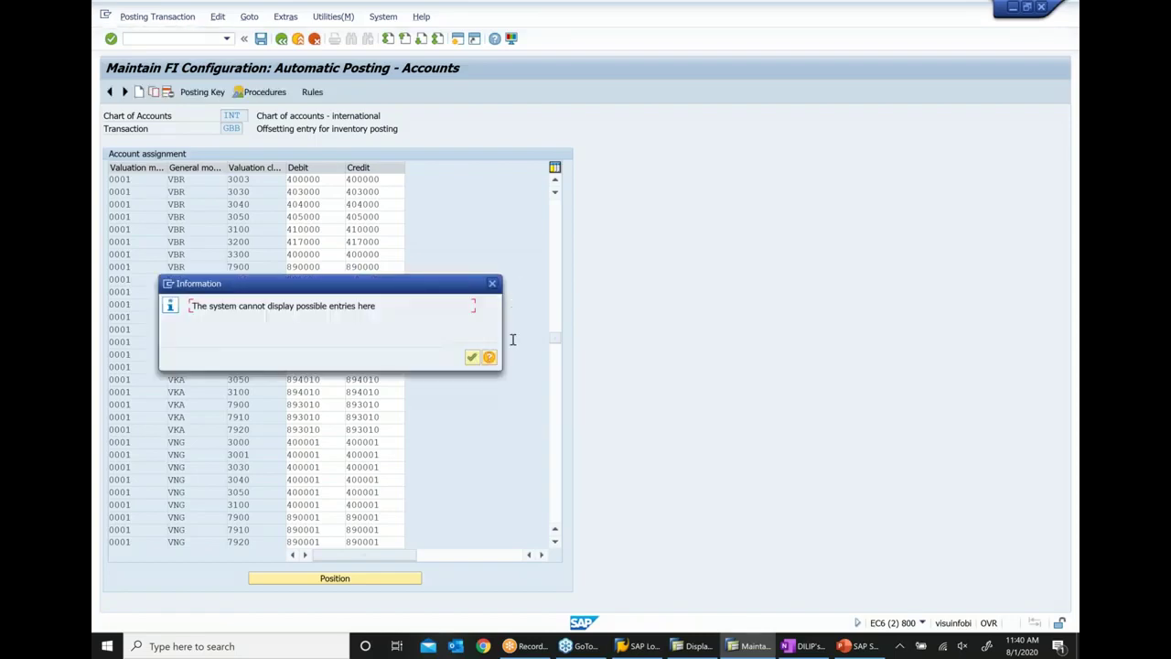
click(471, 357)
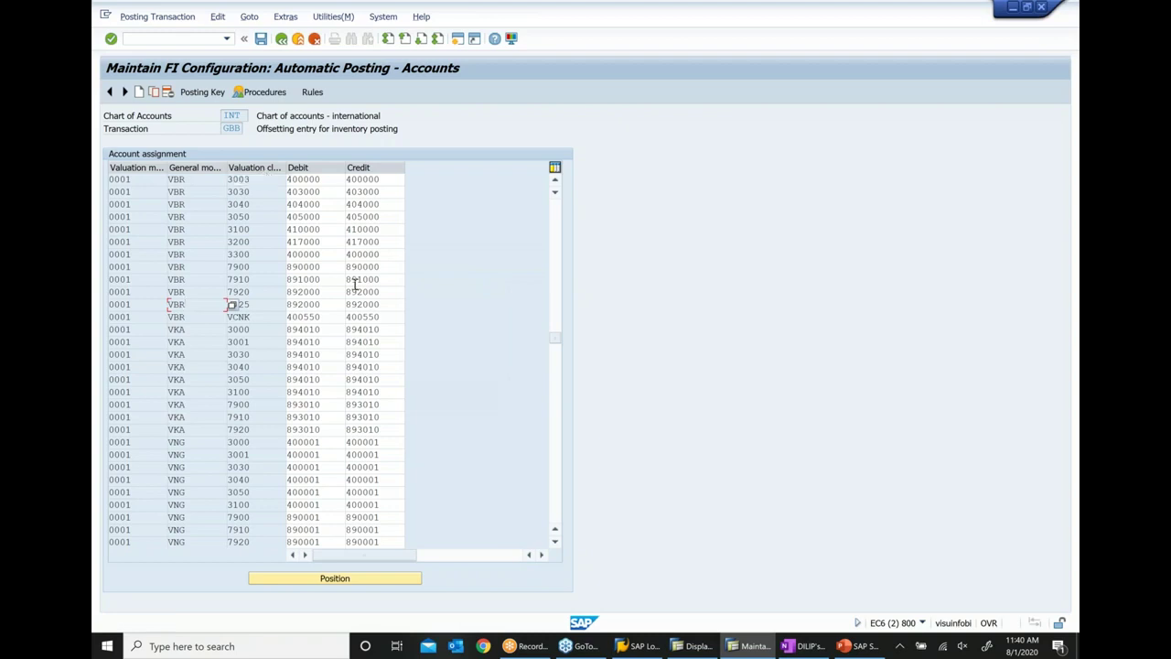
Step: Compare the Cost of goods sold account in the accounting document with the GBB debit account for VKA, valuation class 7920
click(699, 648)
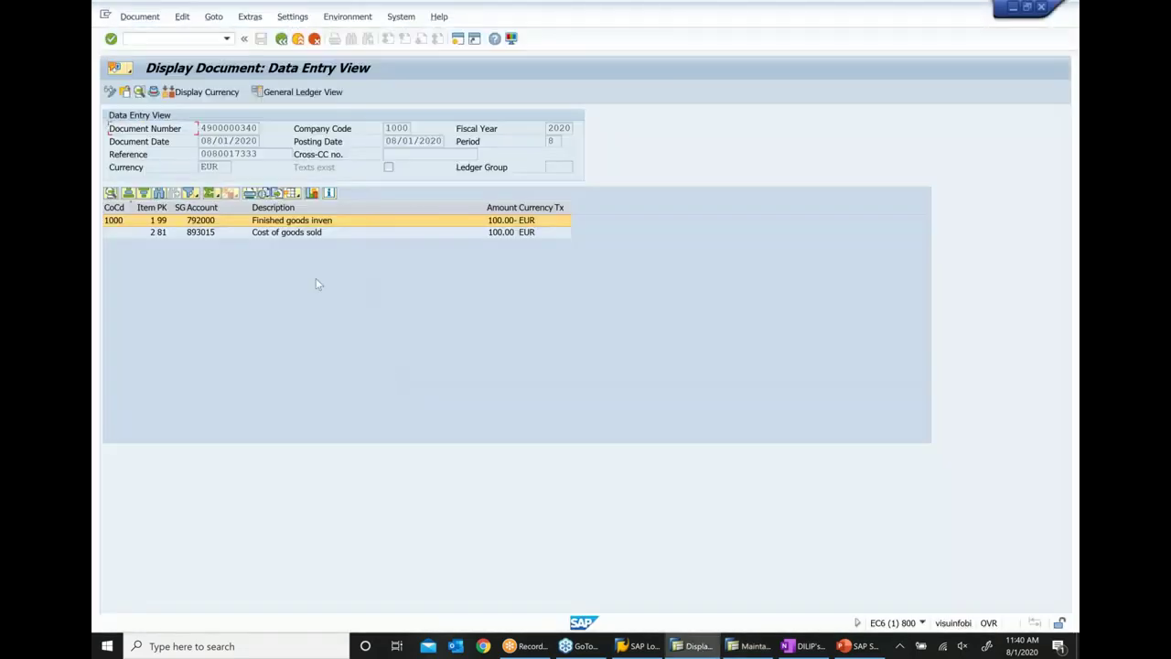
click(206, 237)
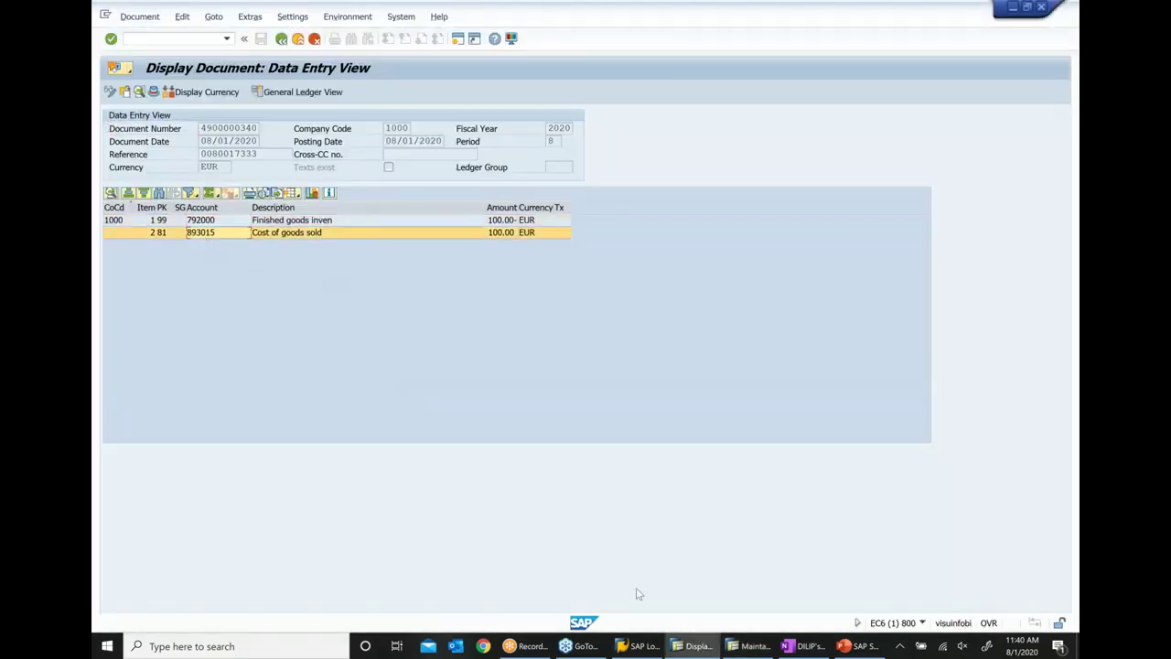
click(752, 646)
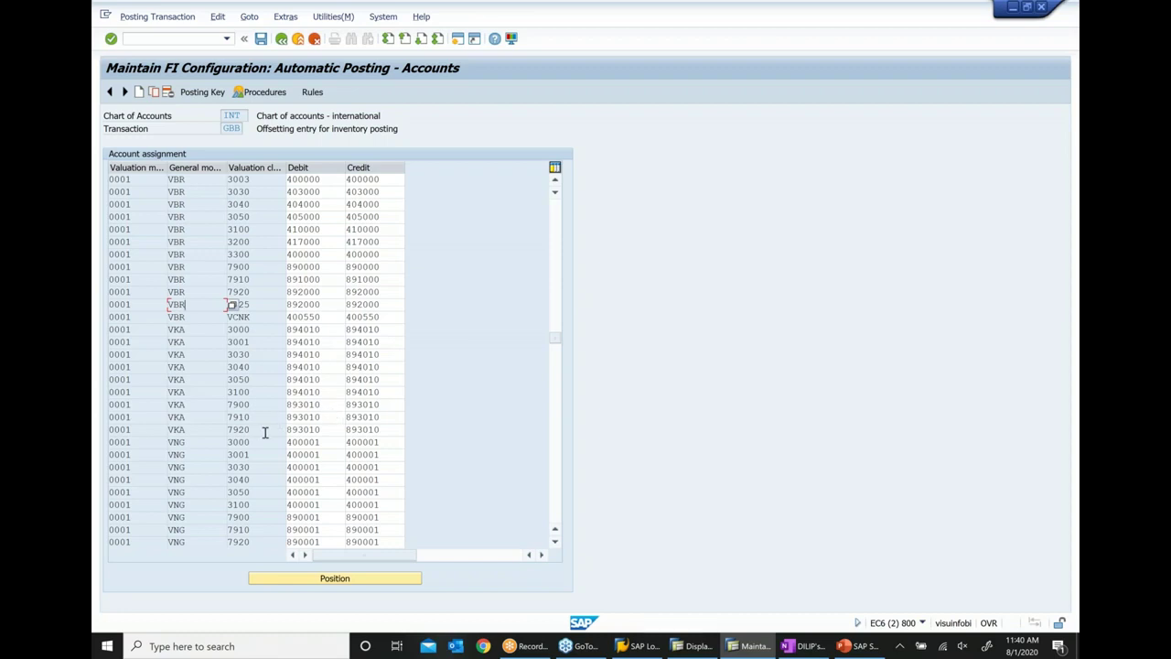
drag(320, 432, 231, 434)
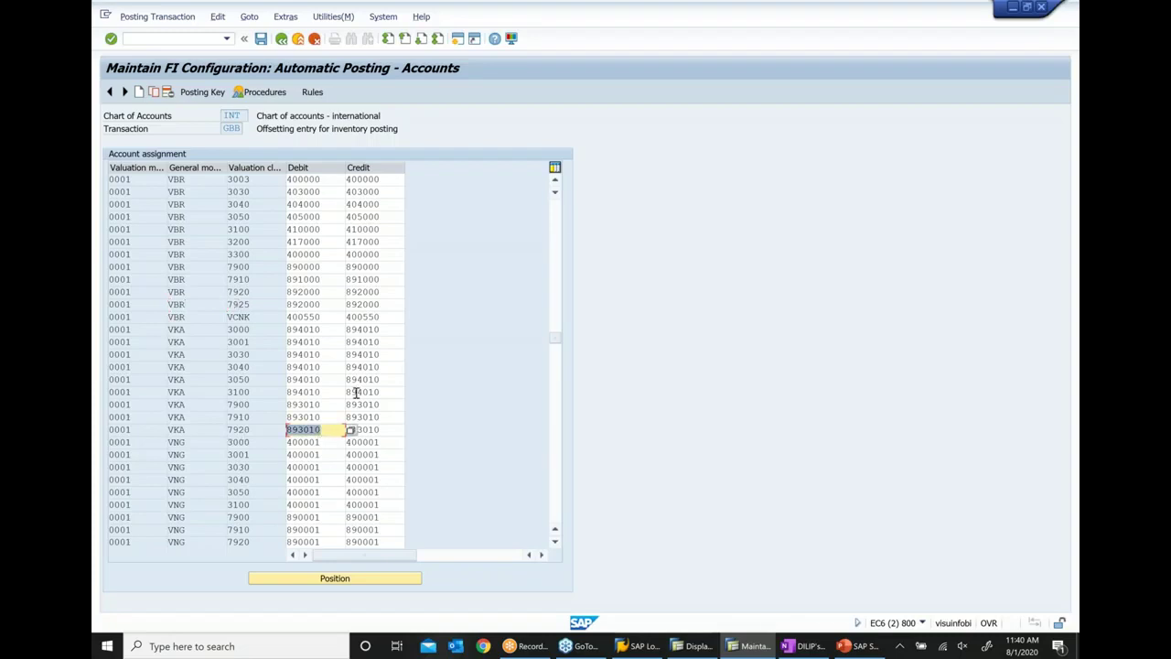
Step: Examine the remaining GBB account assignments through the end of the list, including ZOB with valuation class 7920
scroll(349, 429, down, 1)
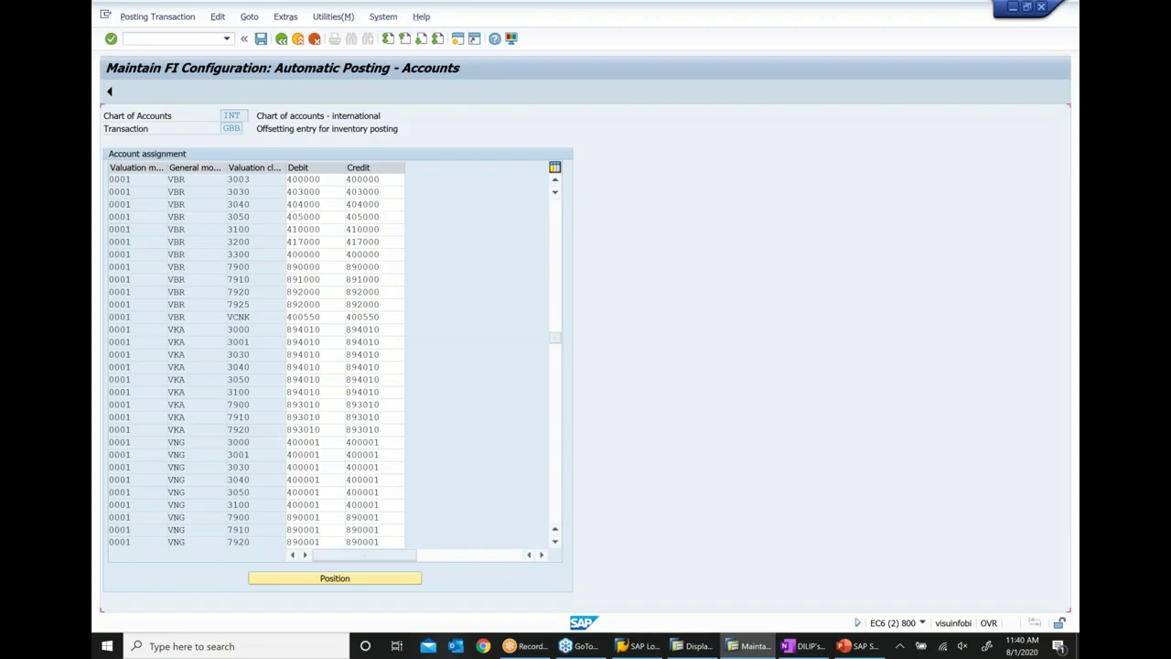
scroll(335, 361, down, 1)
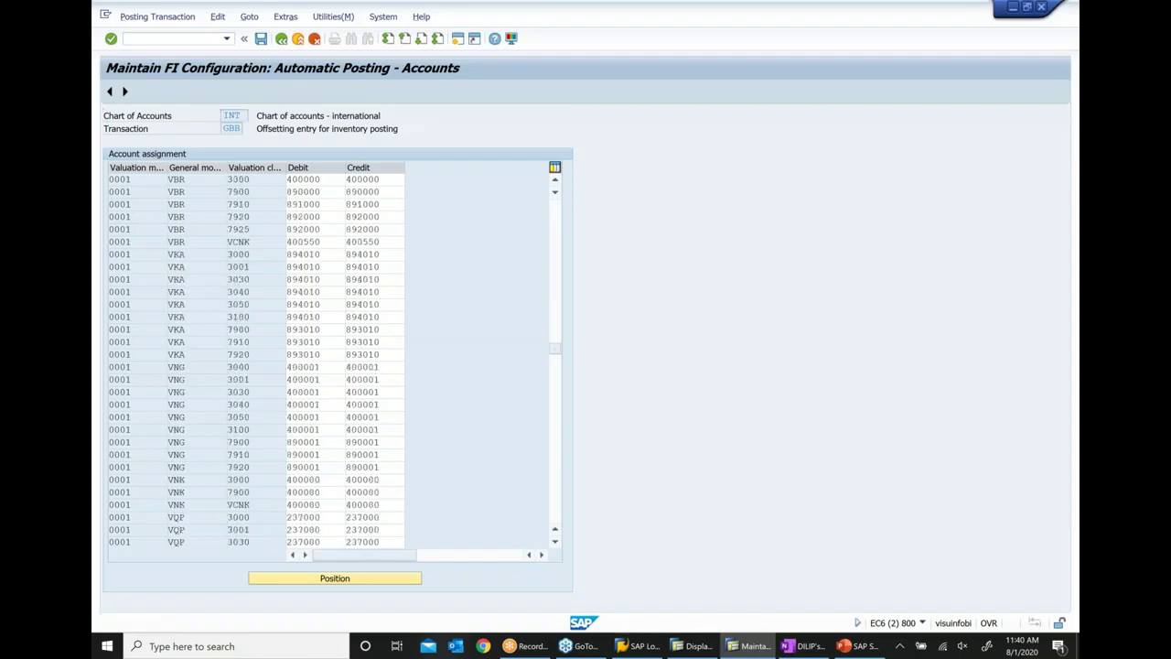
scroll(335, 360, down, 2)
scroll(256, 360, down, 10)
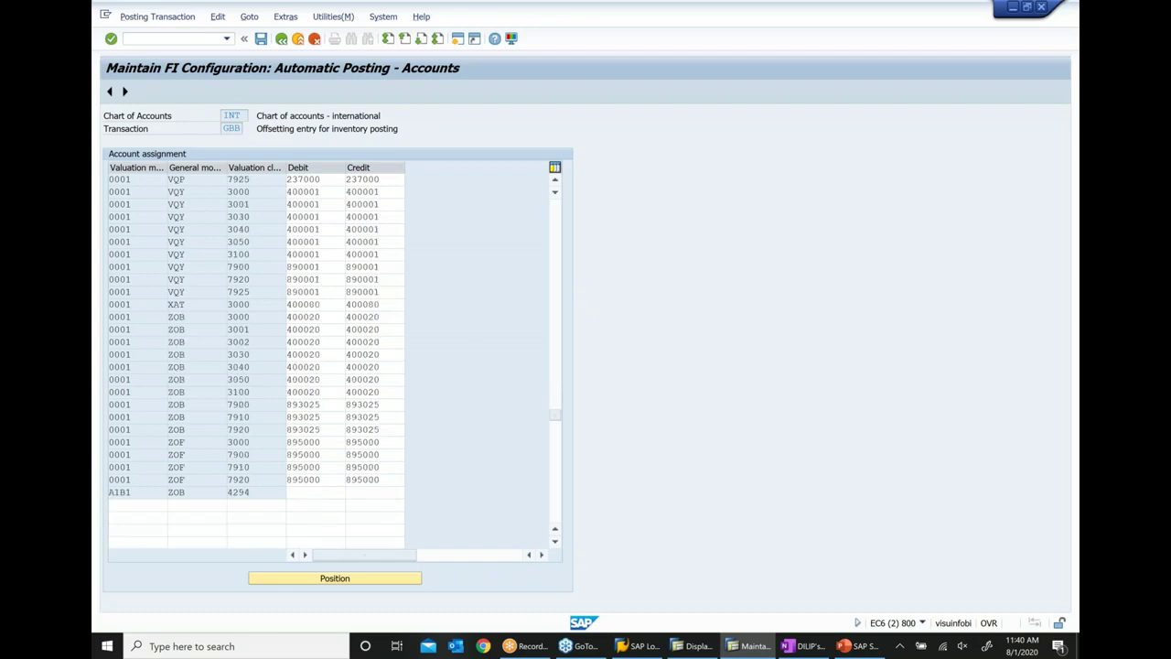
scroll(314, 336, down, 4)
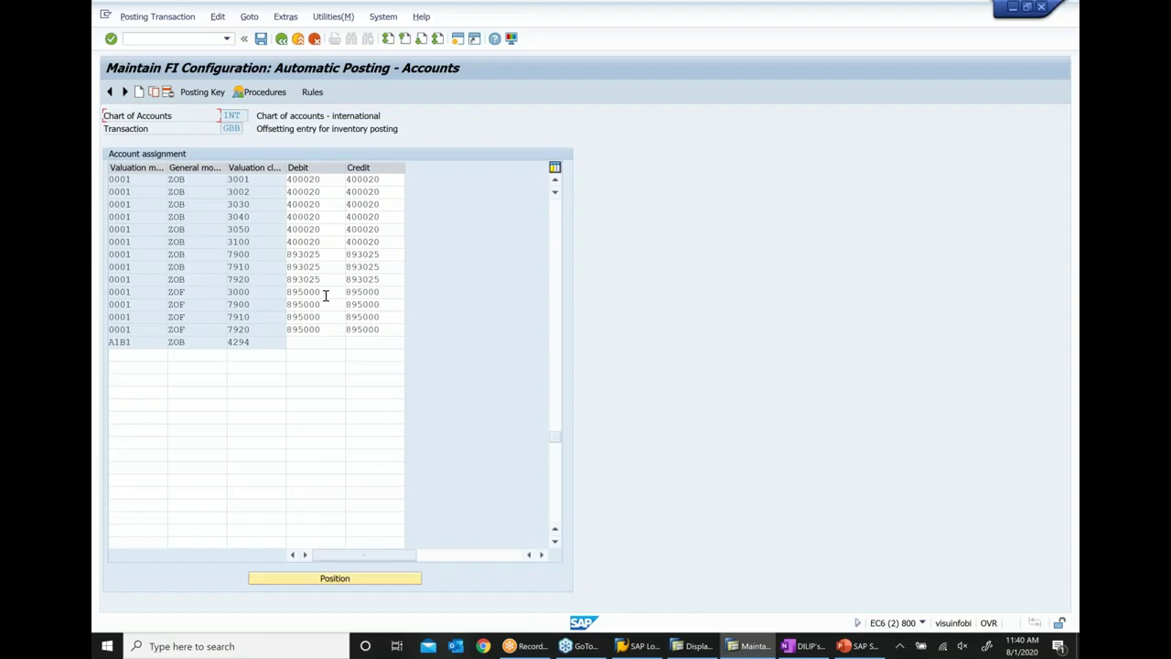
double_click(261, 278)
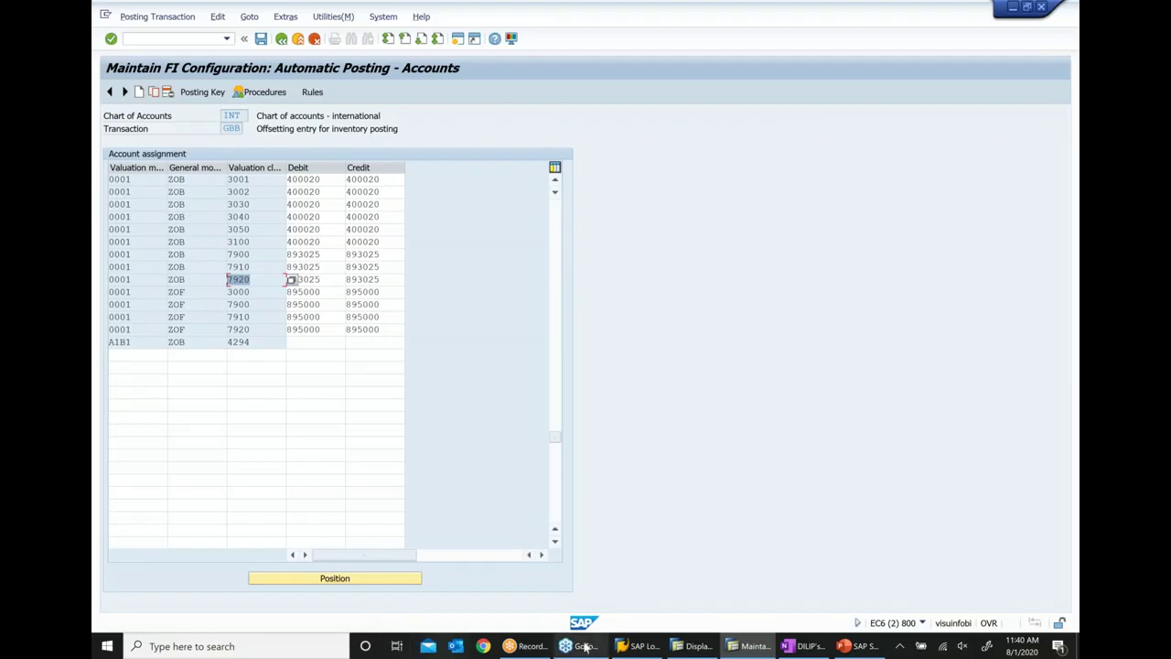
Step: Recheck the Cost of goods sold line in the accounting document and look back through the ZOB, VQY and VQP assignments
click(675, 646)
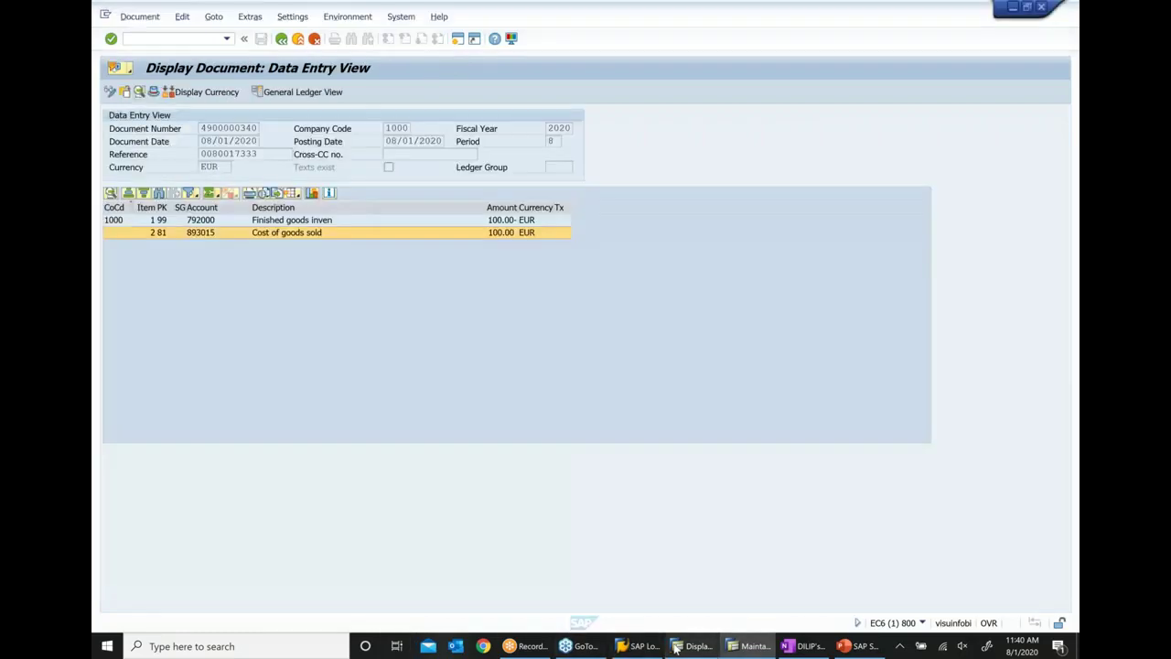
click(728, 645)
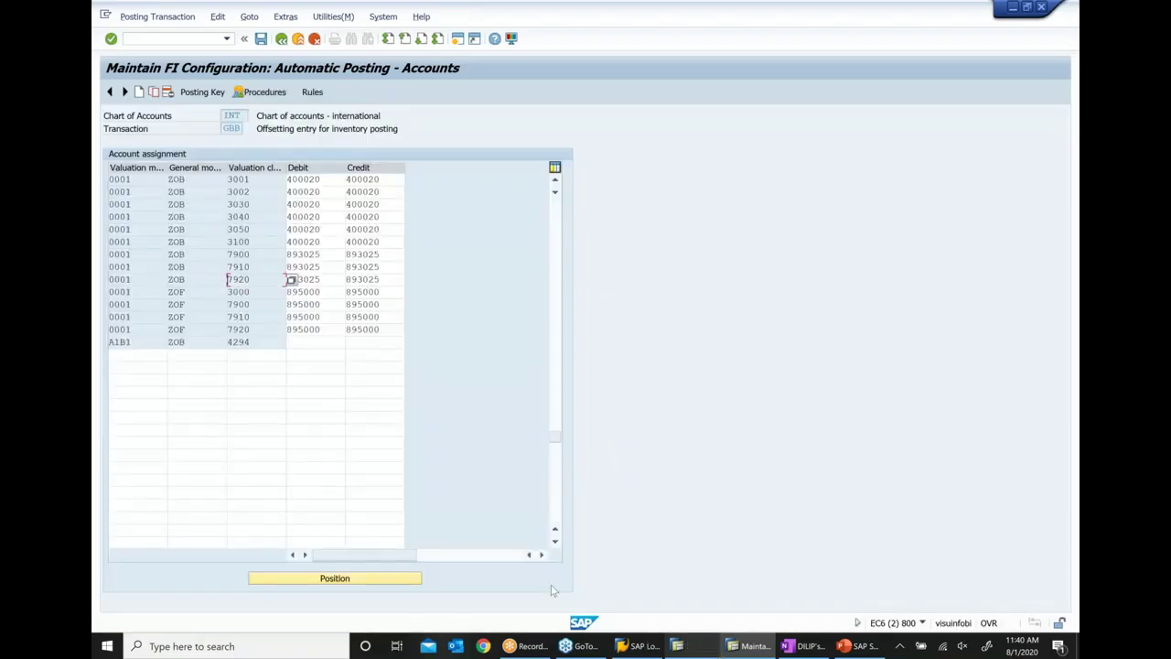
scroll(331, 272, up, 1)
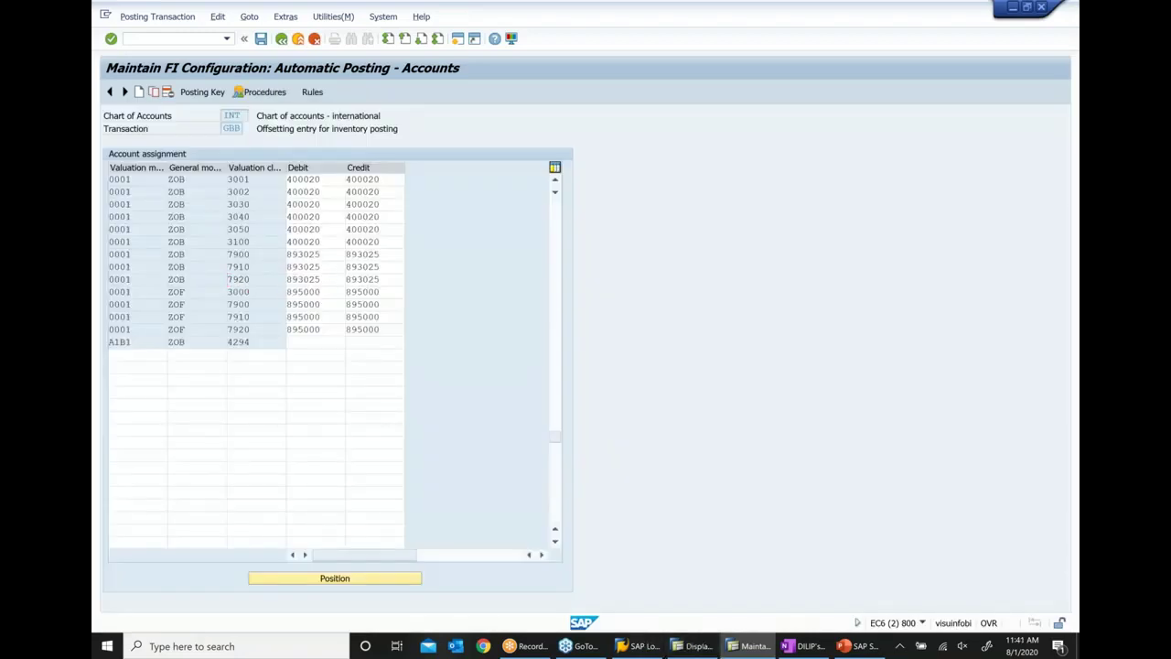
scroll(334, 379, up, 4)
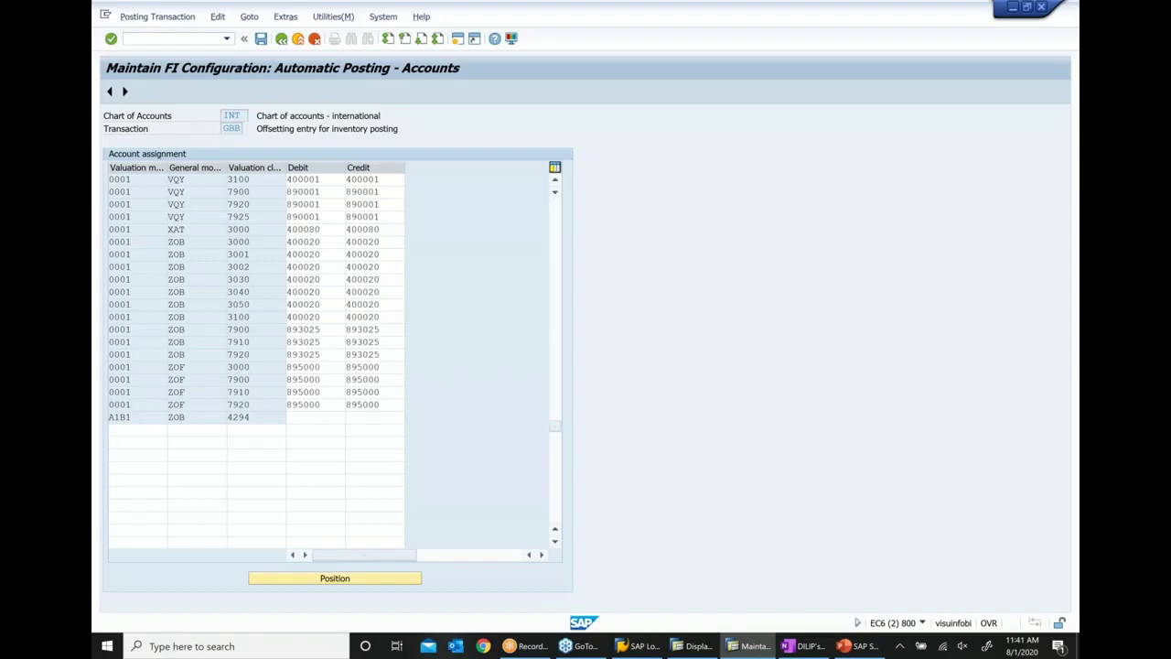
scroll(334, 378, up, 3)
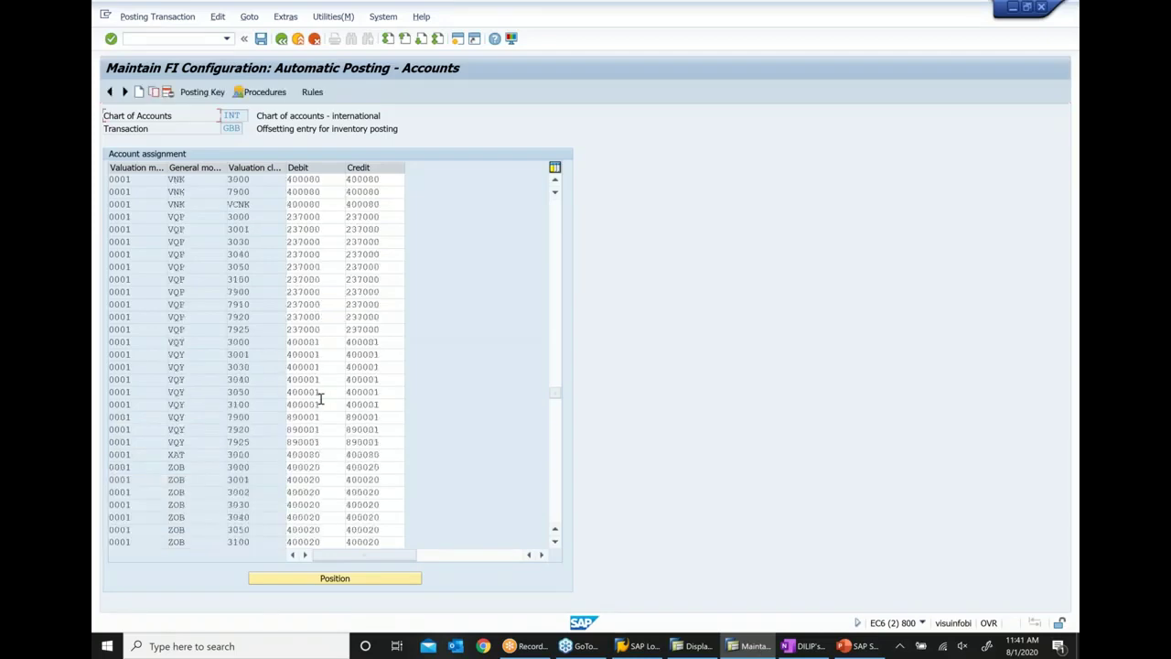
Step: View the account assigned to Freight clearing (FR1) for chart INT and return to the procedures list
click(283, 39)
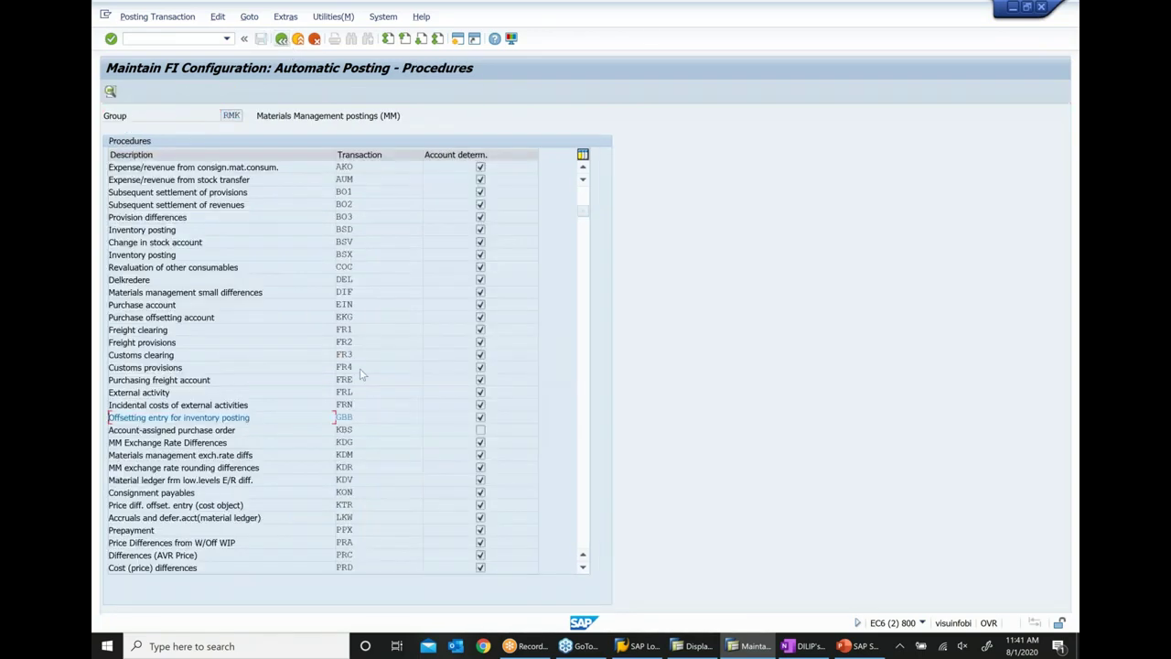
click(348, 330)
double_click(169, 329)
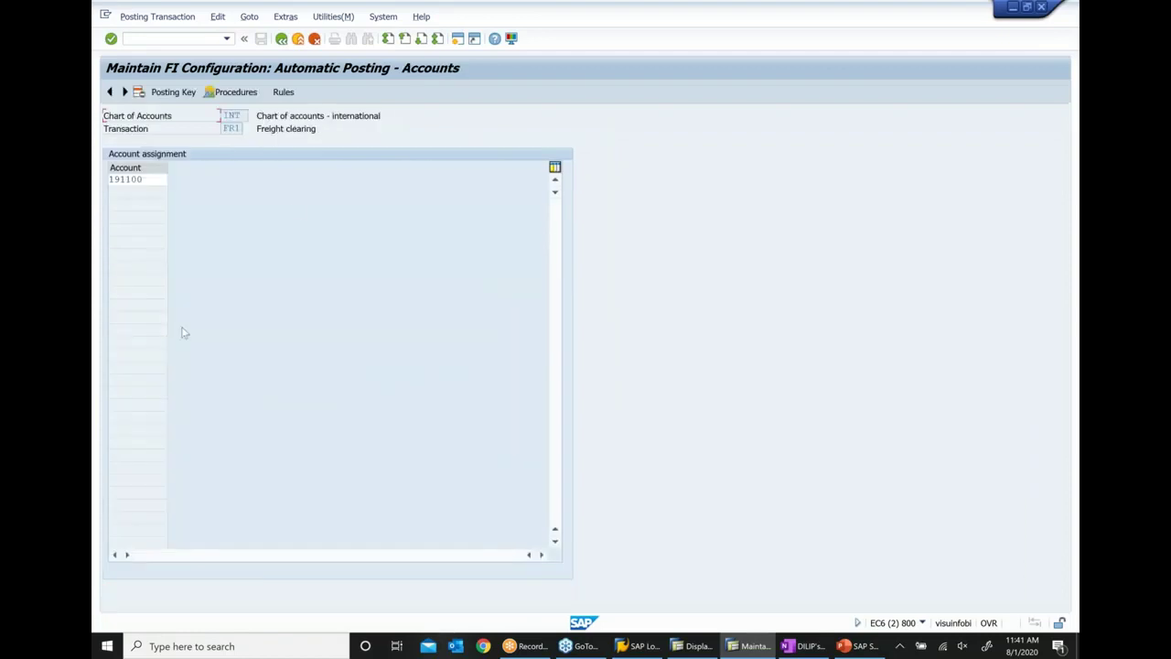
drag(155, 179, 109, 179)
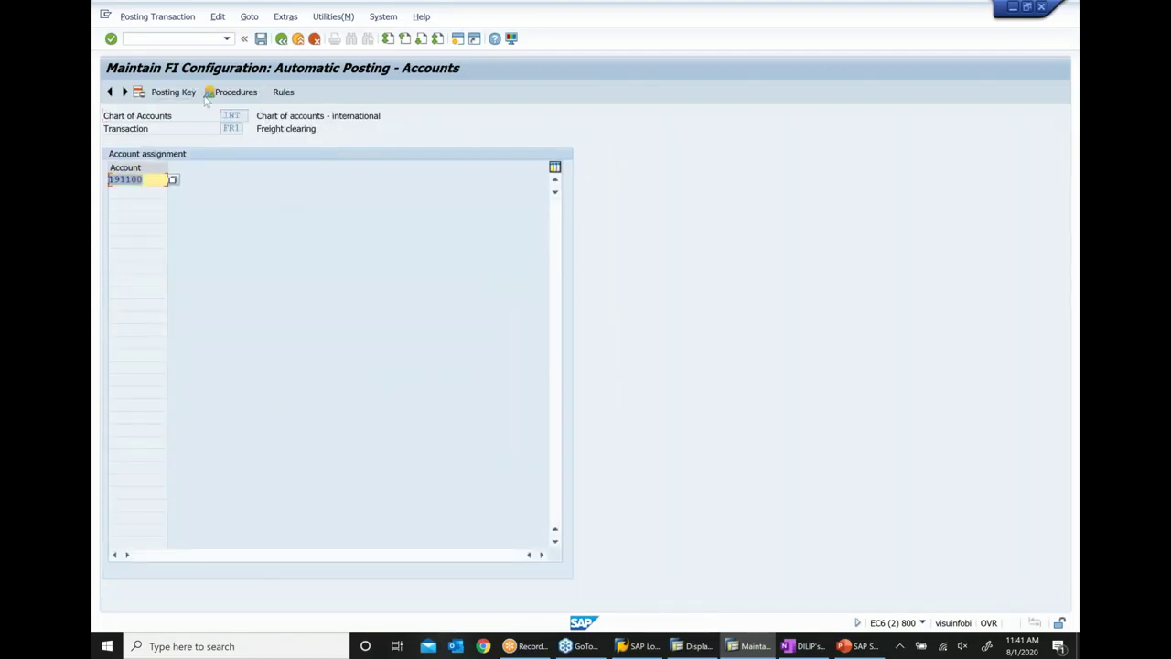
click(282, 40)
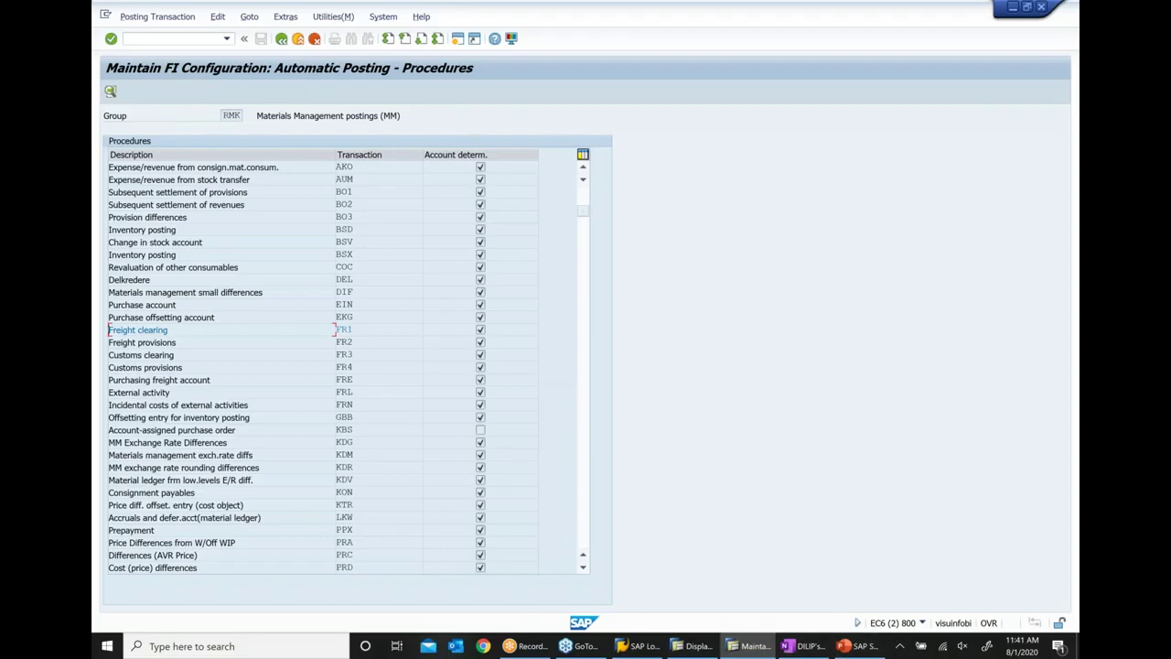
Step: Switch to the OneNote notes and bold the OBYC line with its BSX, COA and valuation class bullets
click(796, 648)
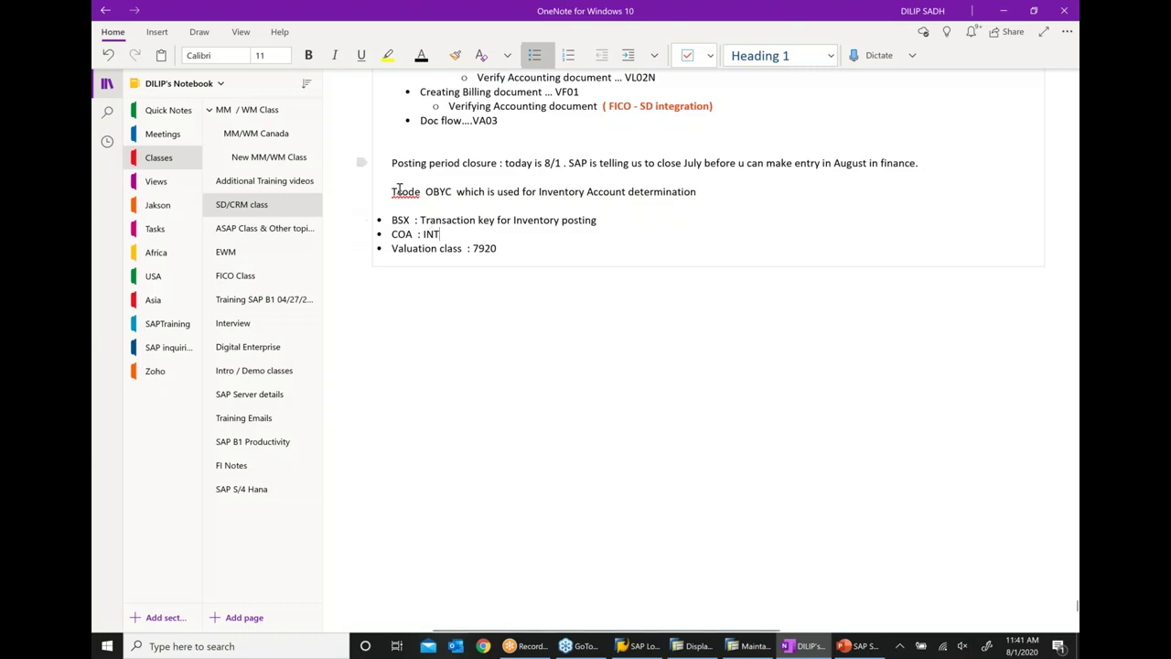
drag(392, 192, 518, 252)
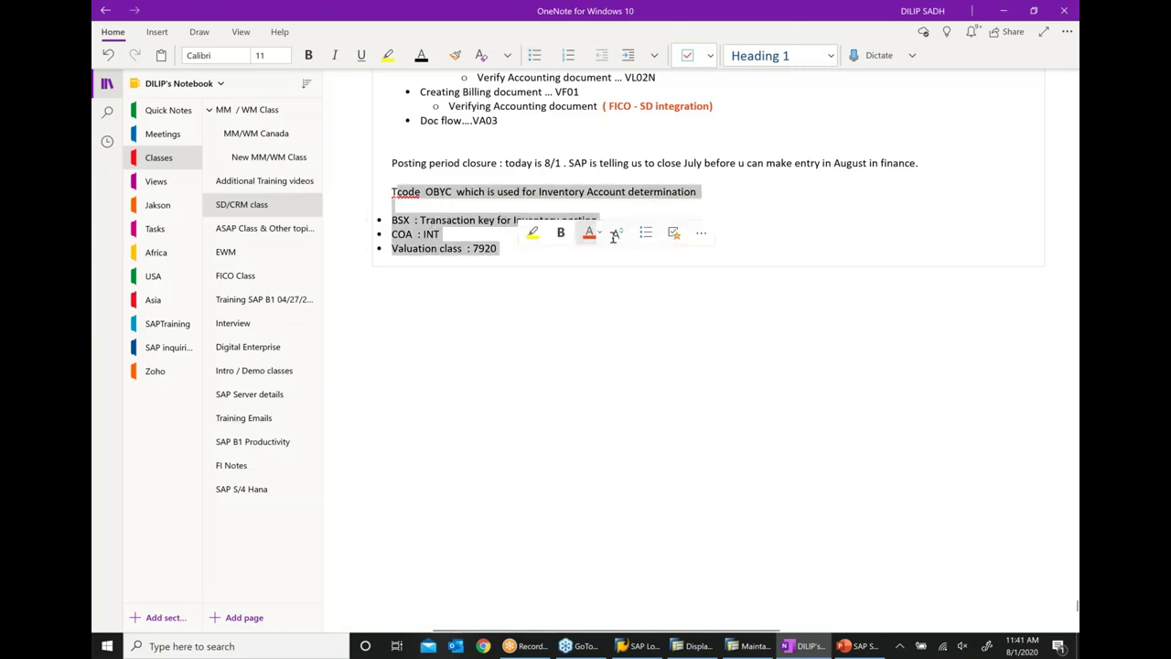
click(560, 233)
click(584, 298)
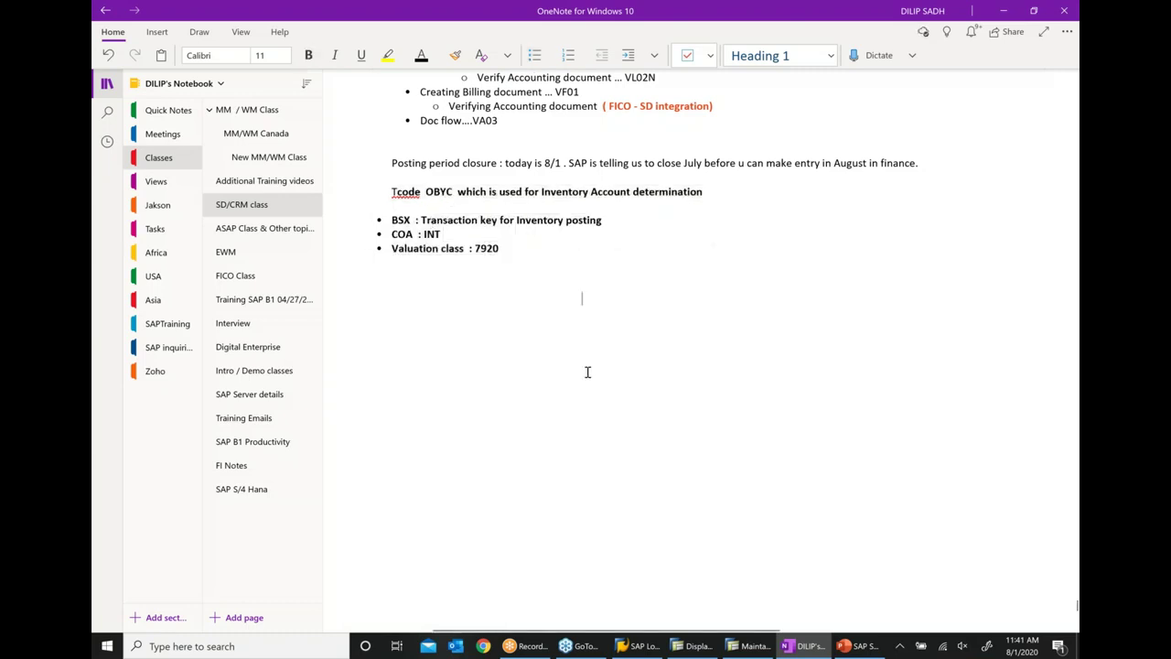
Step: Add the sub-bullets "Credit : Inventory" and "Debit : Cost of Goods sold" below the VL02N accounting document line under Post Goods issue
scroll(587, 372, up, 2)
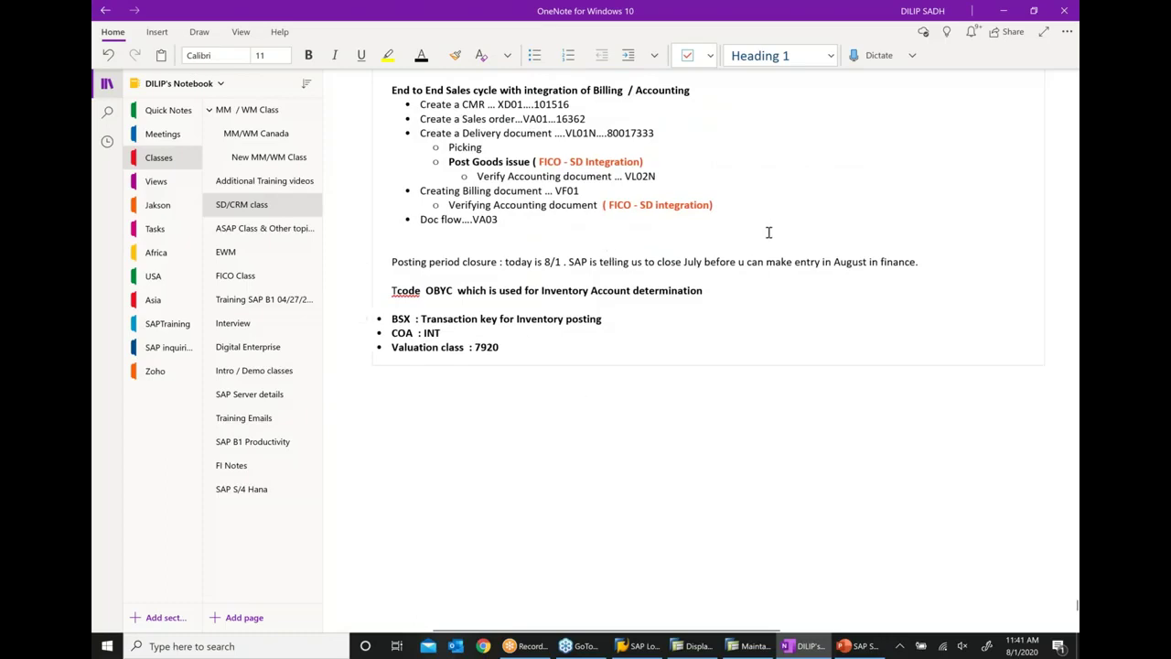
drag(714, 205, 608, 205)
drag(534, 207, 440, 205)
click(618, 437)
key(Return)
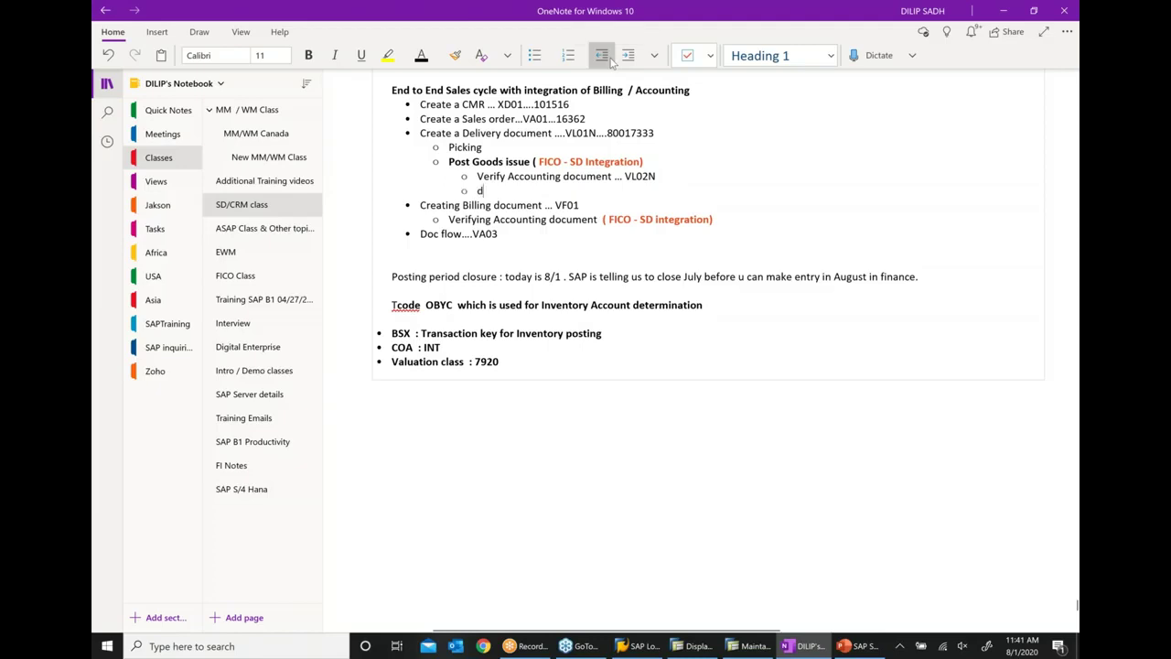
text(Credit )
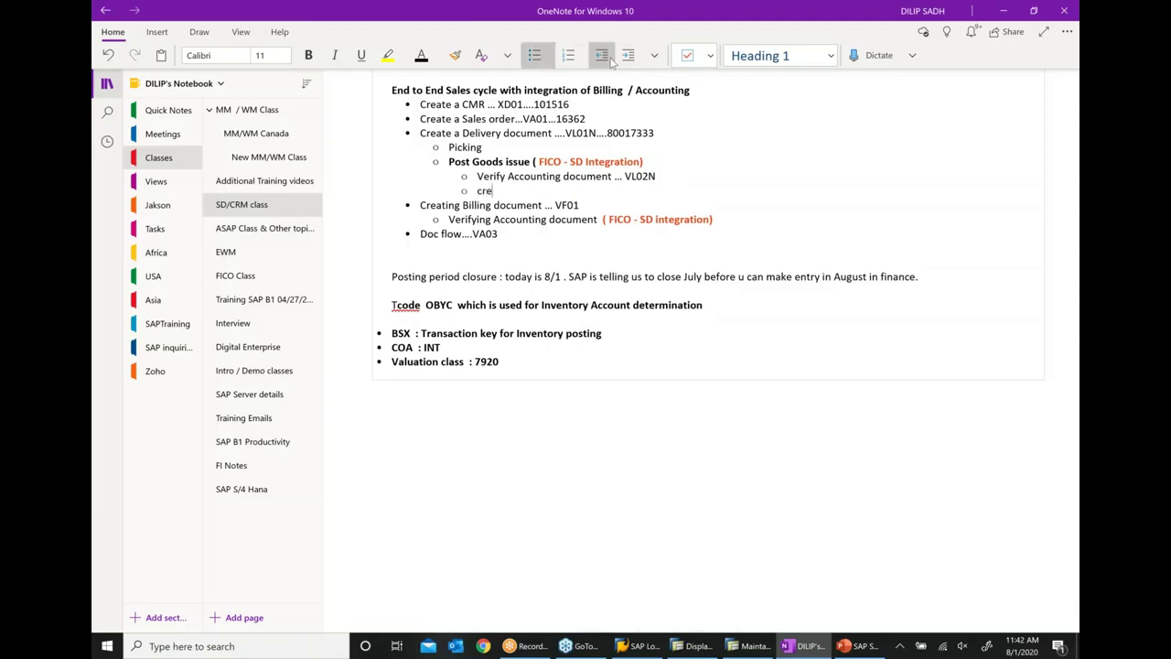
text(: Invent )
text(ry)
key(Return)
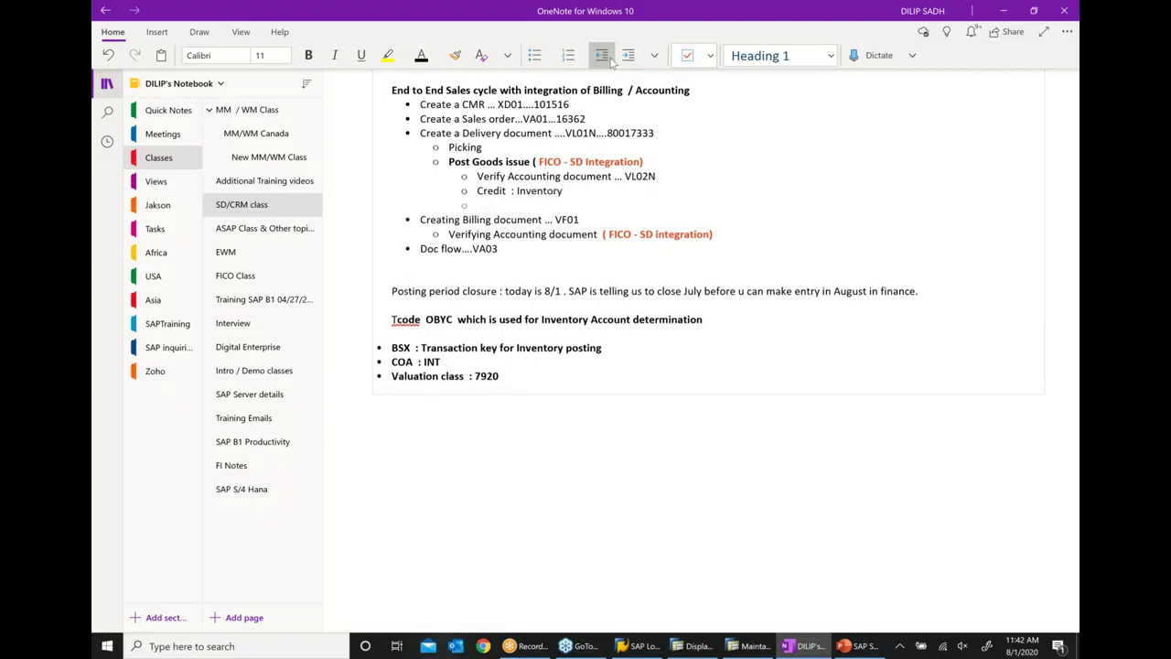
text(Debit)
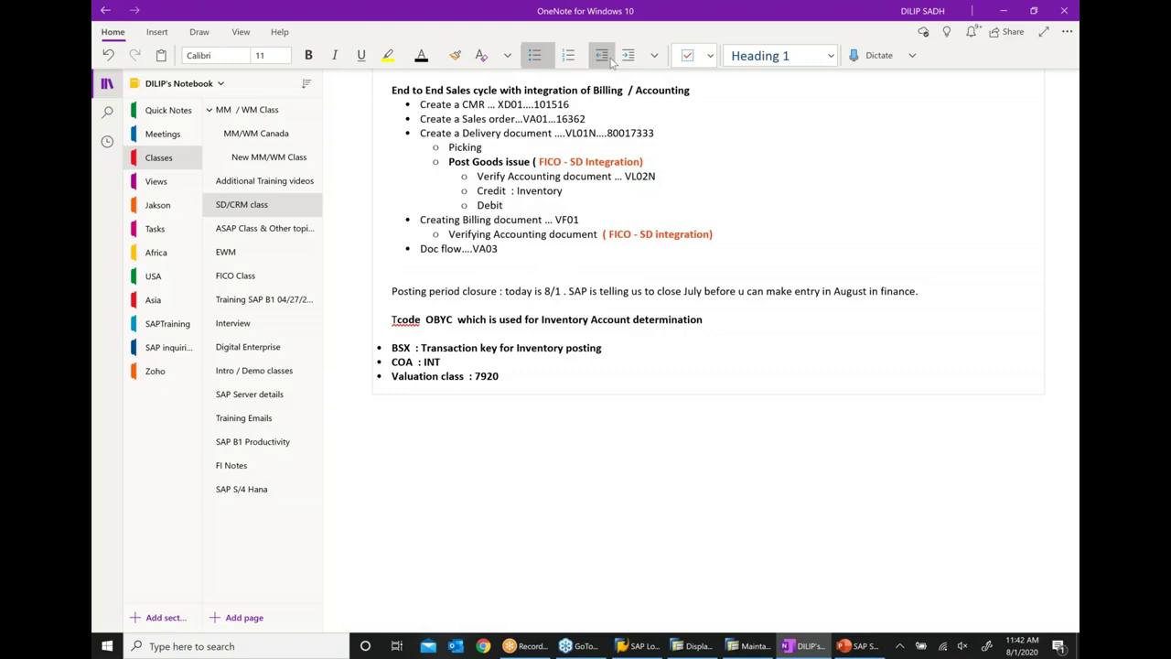
text( : Cost of Goods sold)
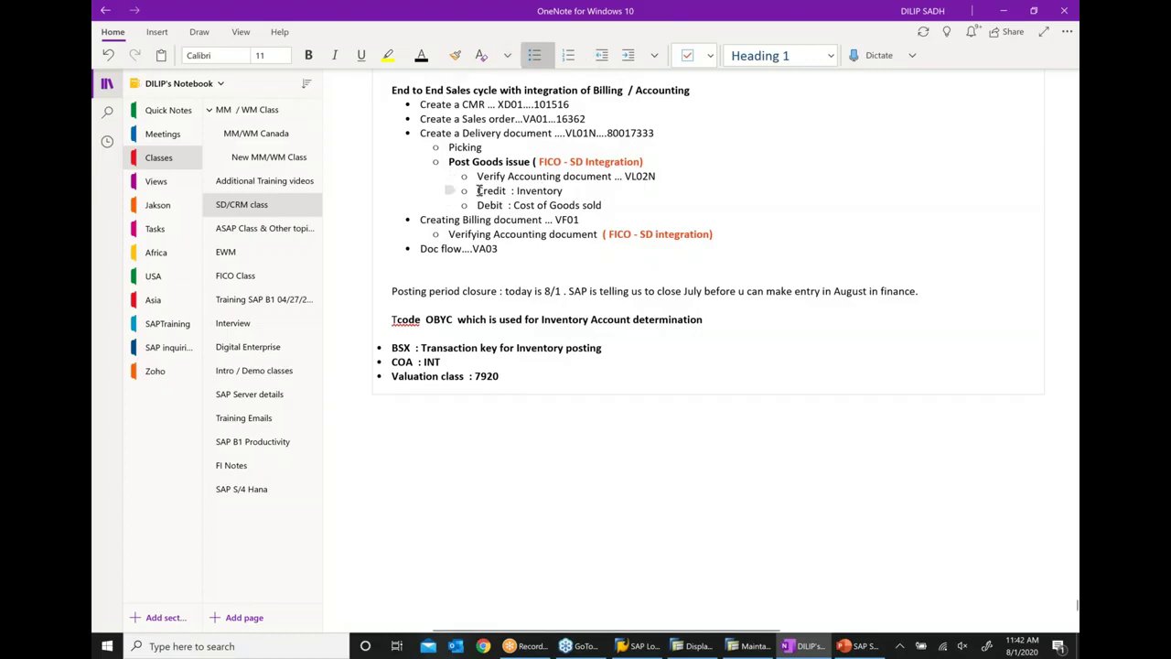
Step: Format the Inventory credit and Cost of Goods sold debit bullets in bold with dark red text
drag(478, 190, 606, 207)
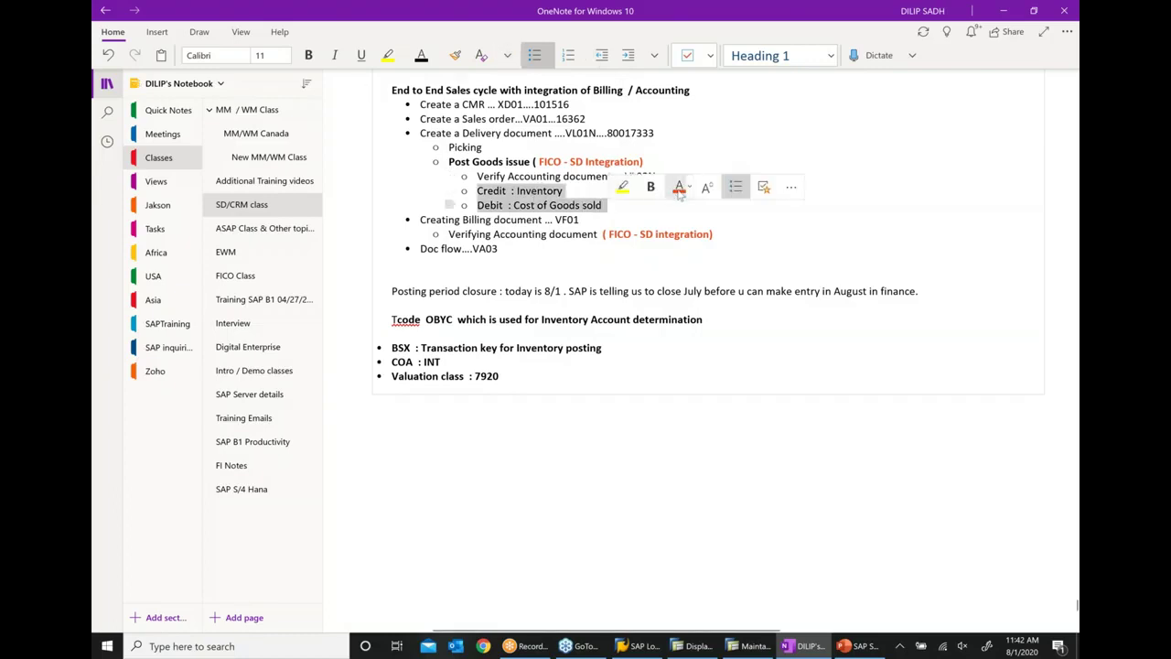
click(650, 187)
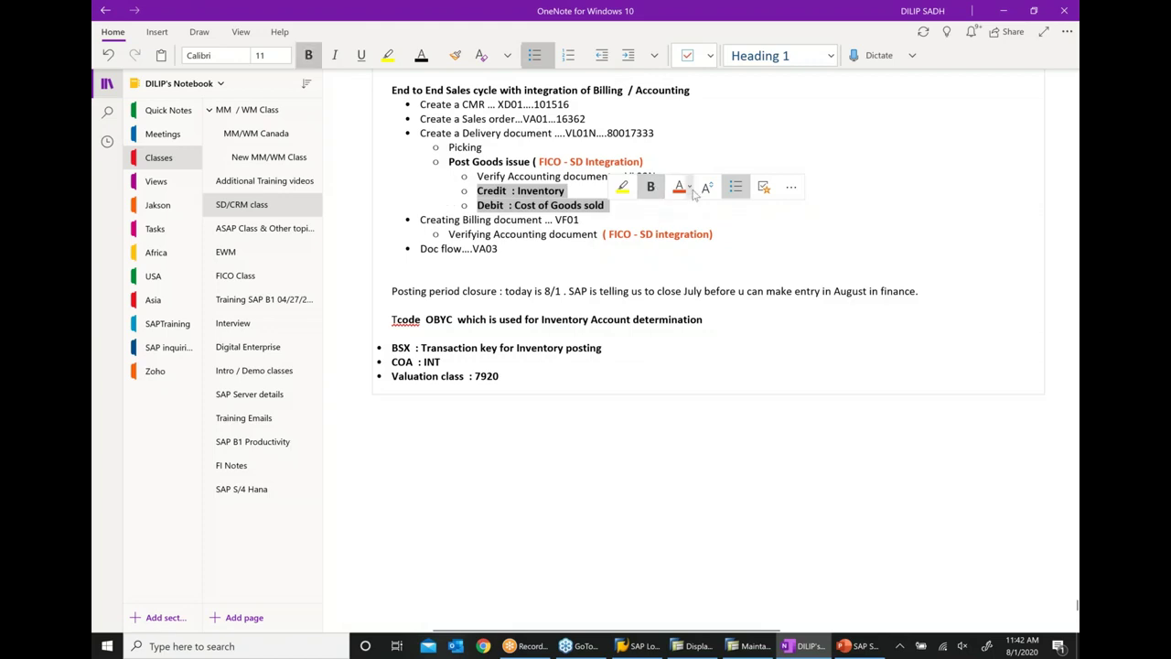
click(681, 188)
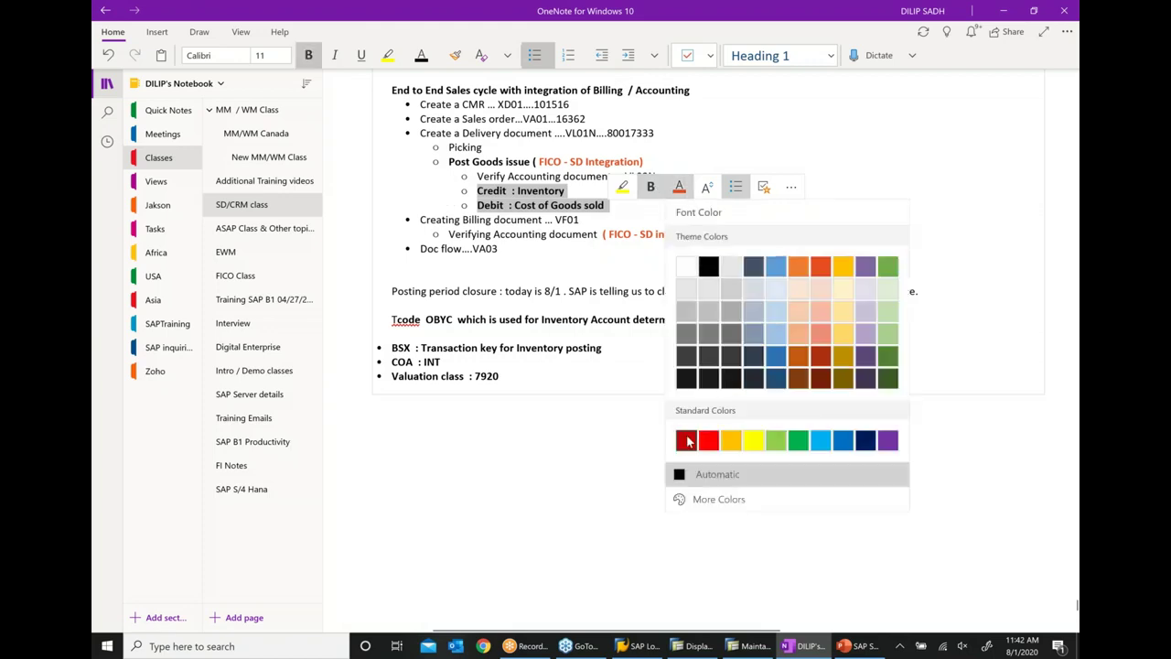
click(687, 440)
click(664, 364)
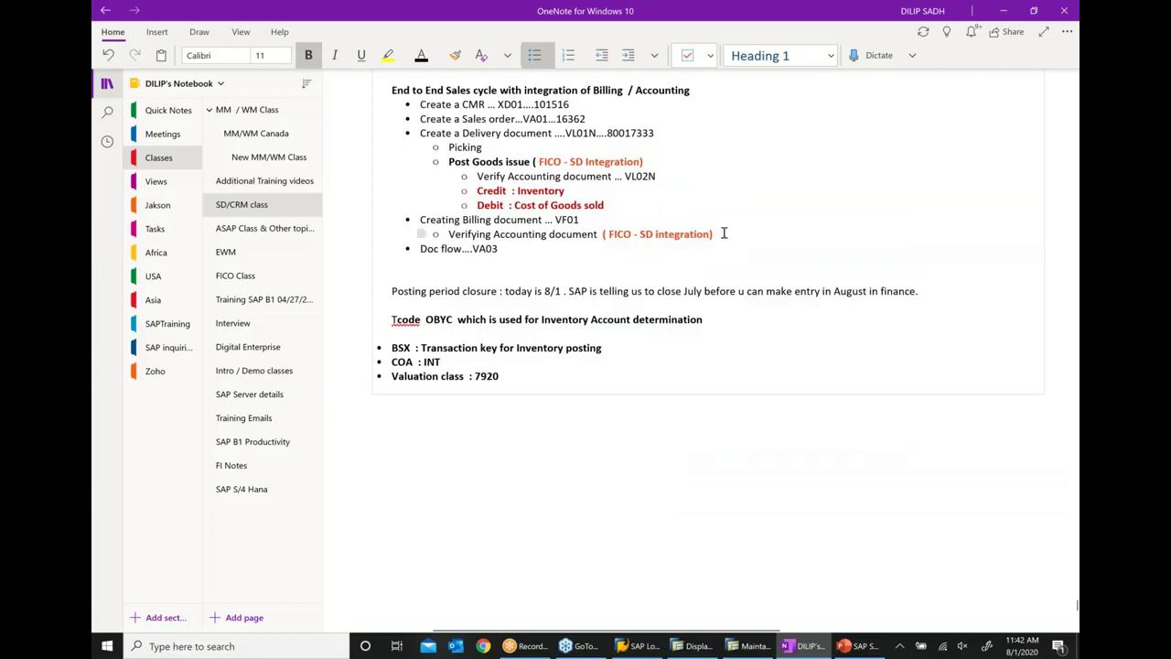
Step: Add empty "Debit :" and "Credit :" sub-bullets below the billing document's Verifying Accounting document line
key(Return)
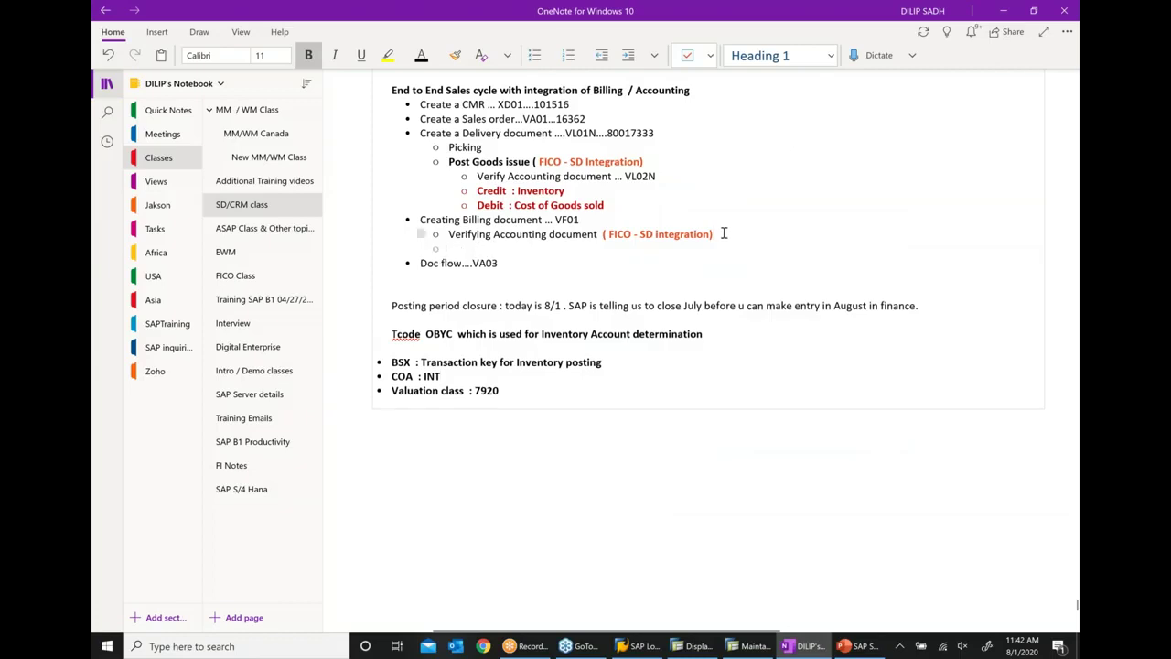
text(debit :)
key(Return)
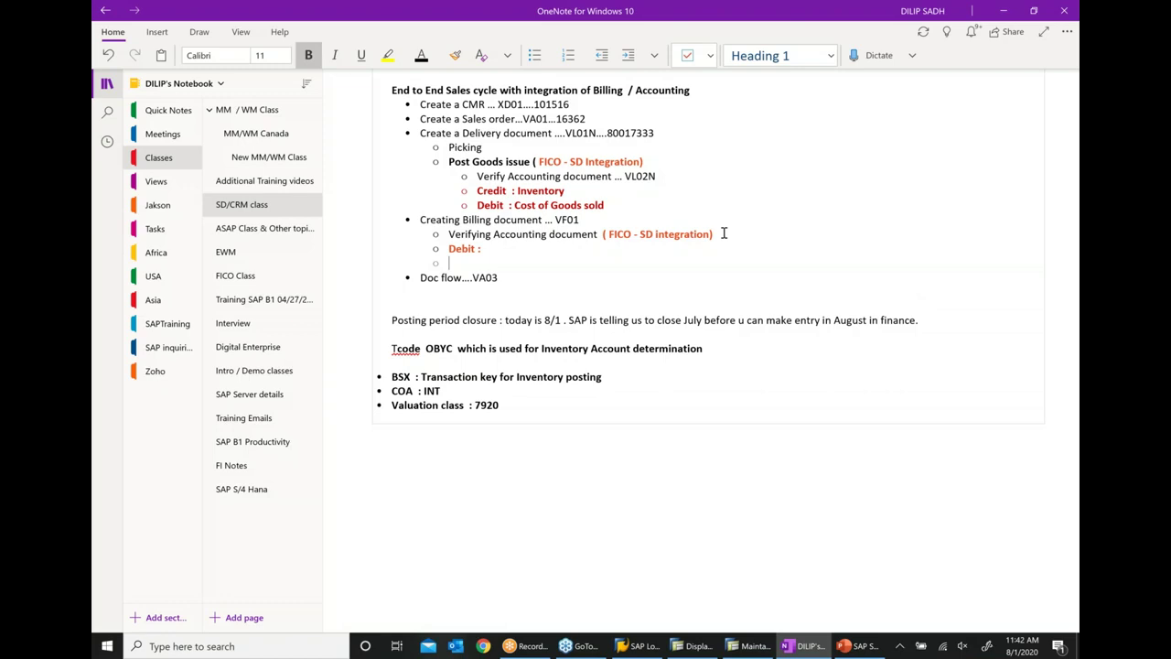
text(Credt)
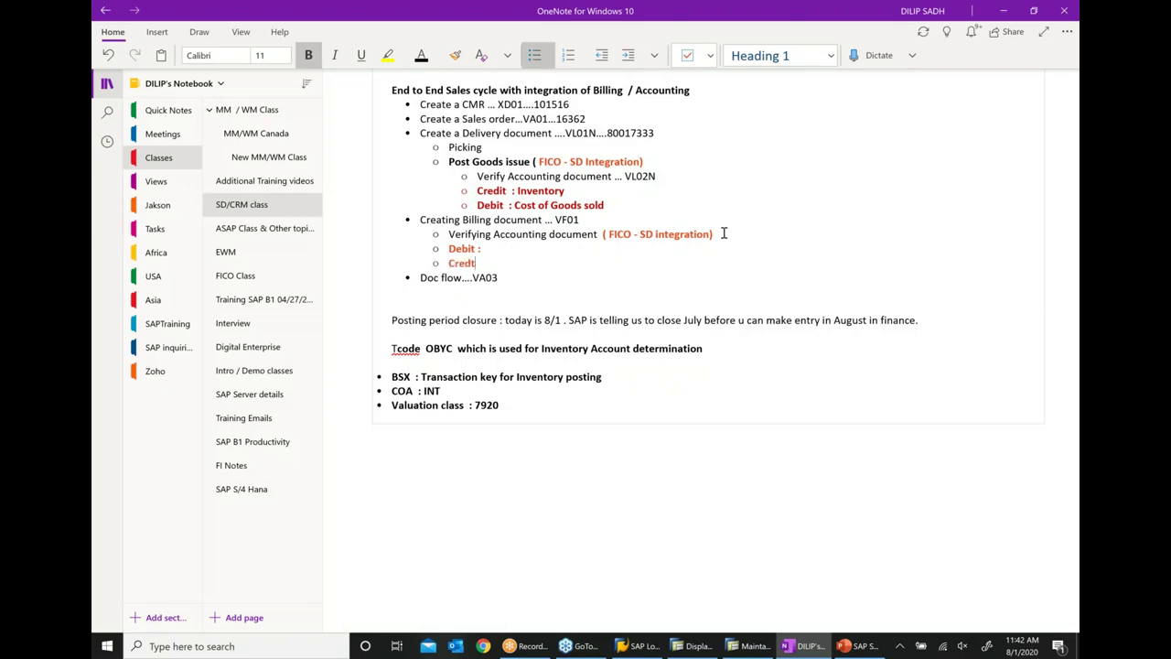
key(BackSpace)
text(it :)
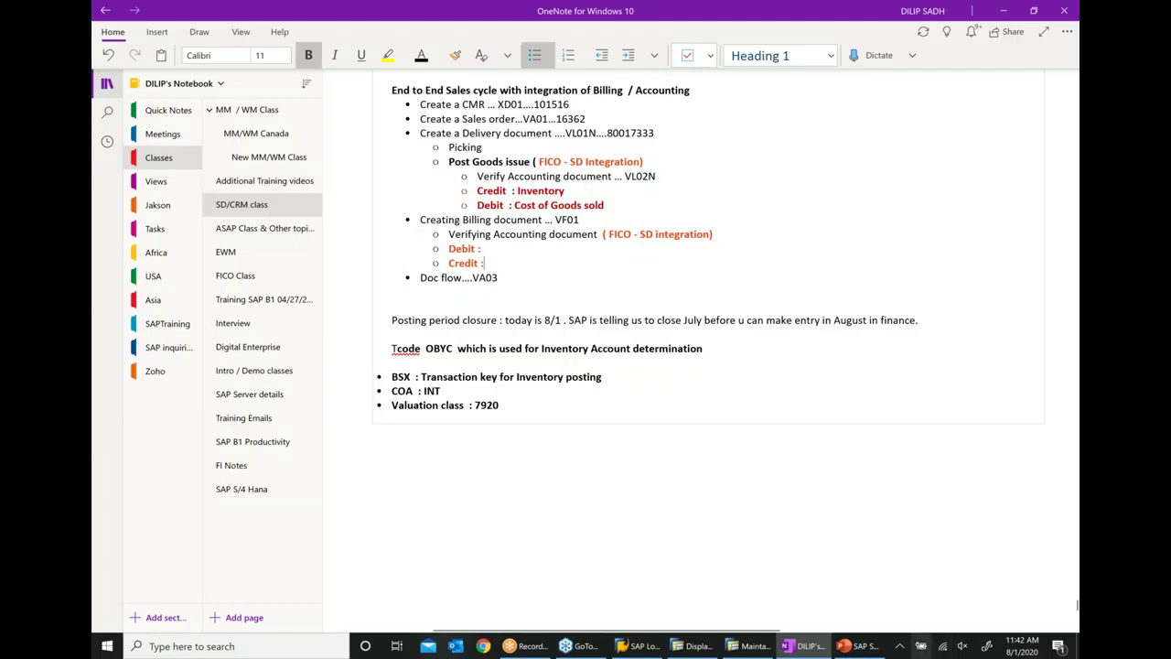
Step: Switch to SAP and go back from the goods issue accounting document to the sales order's document flow
click(695, 646)
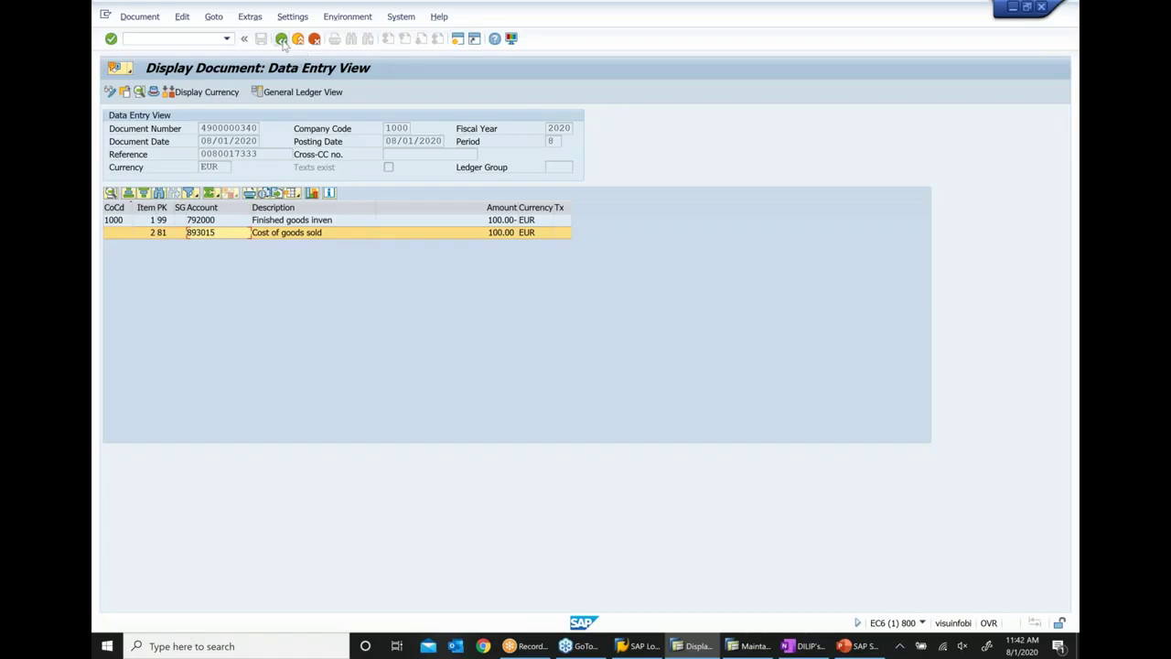
click(282, 38)
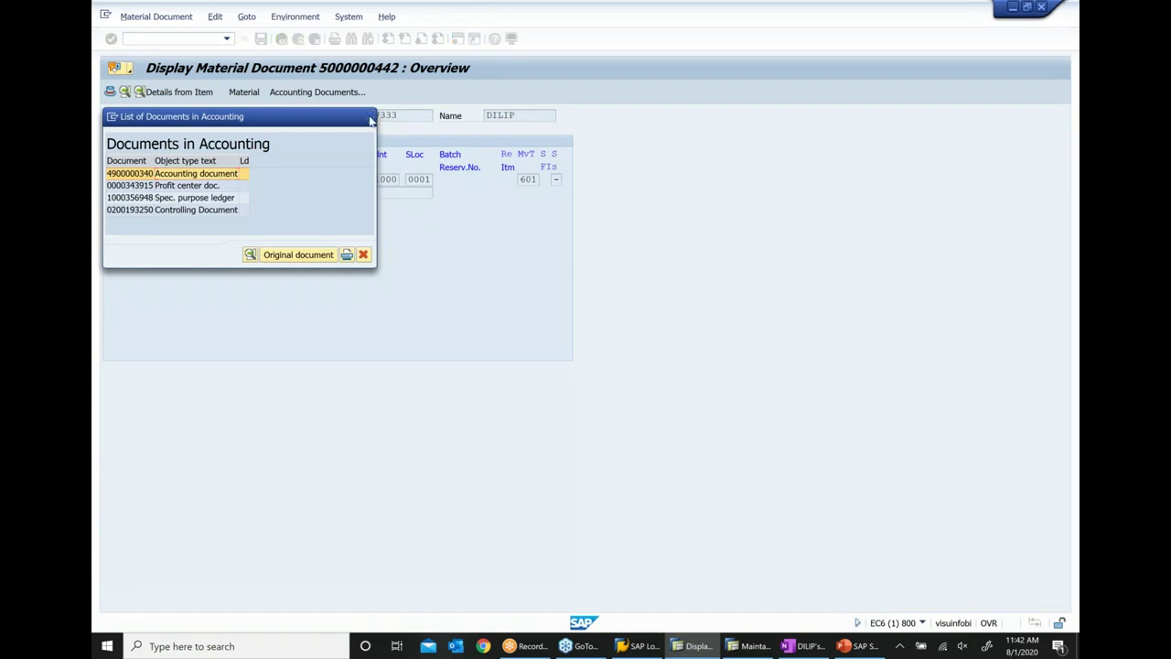
click(367, 116)
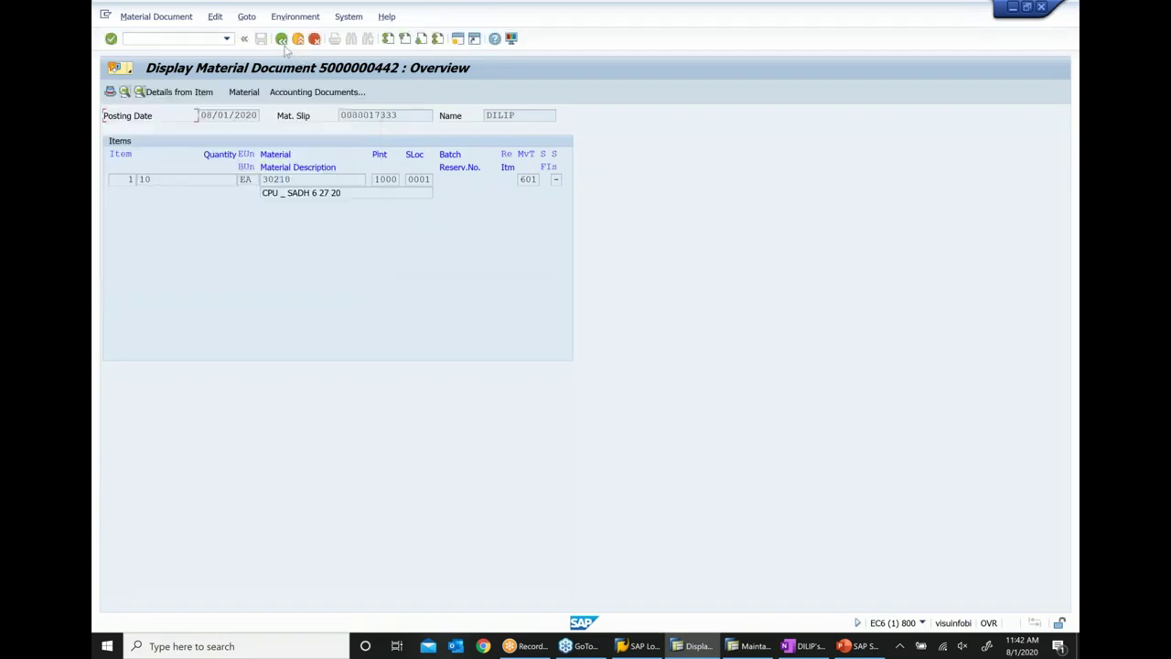
click(284, 45)
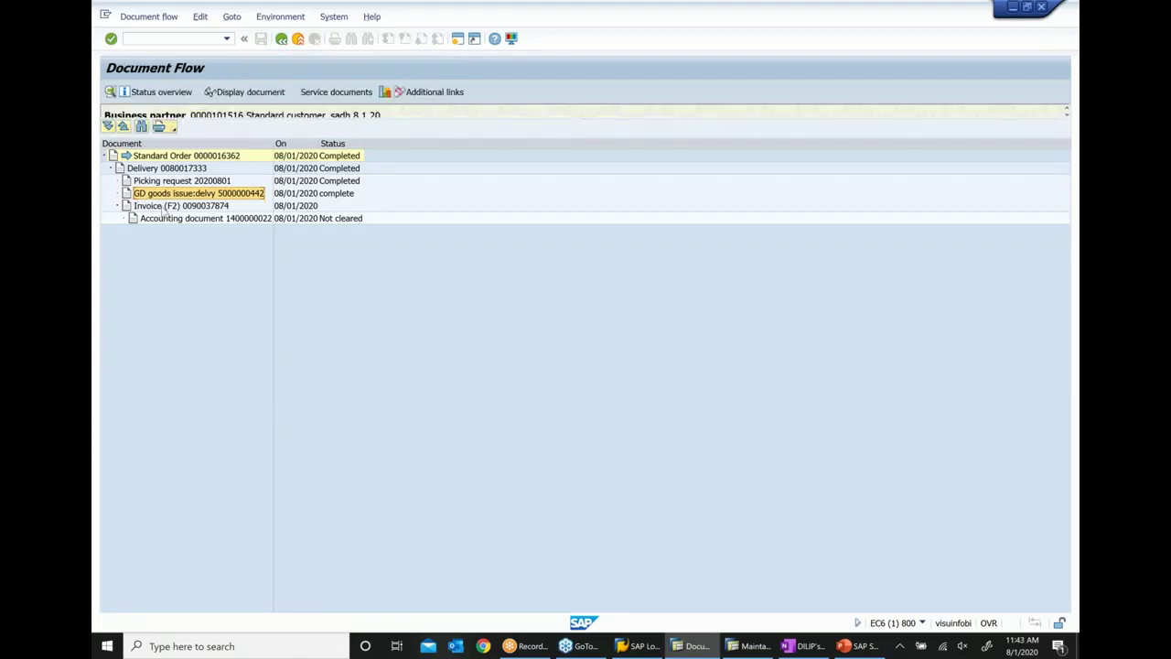
Step: Display the invoice's accounting document from the document flow and check the customer line's account and amount
click(185, 220)
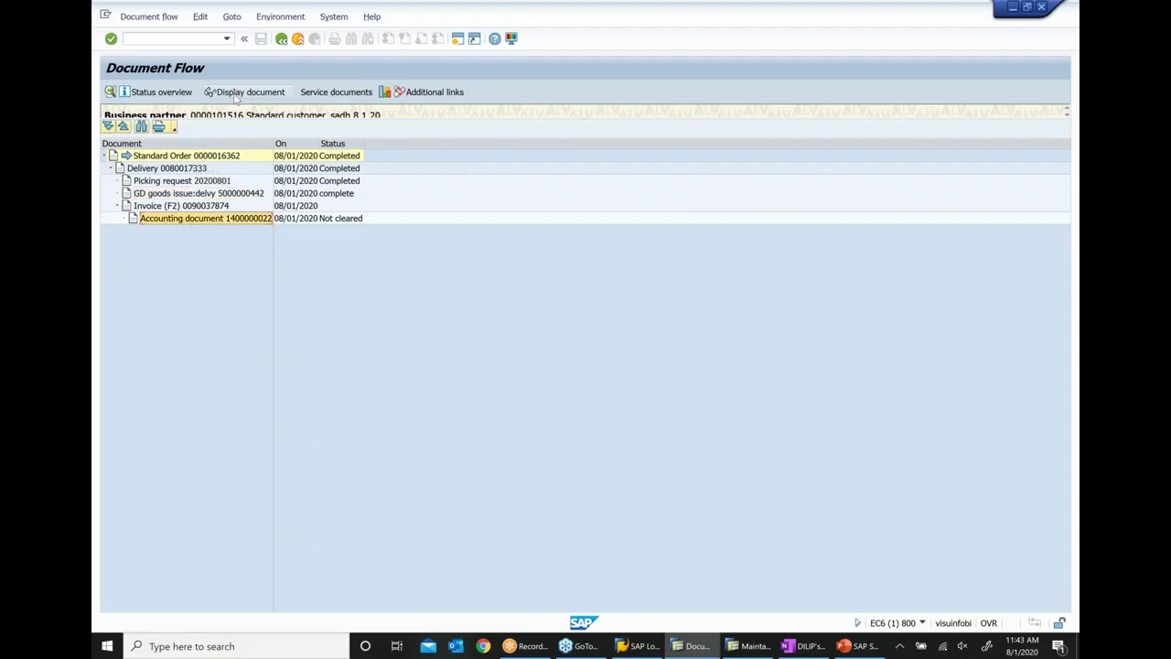
click(236, 93)
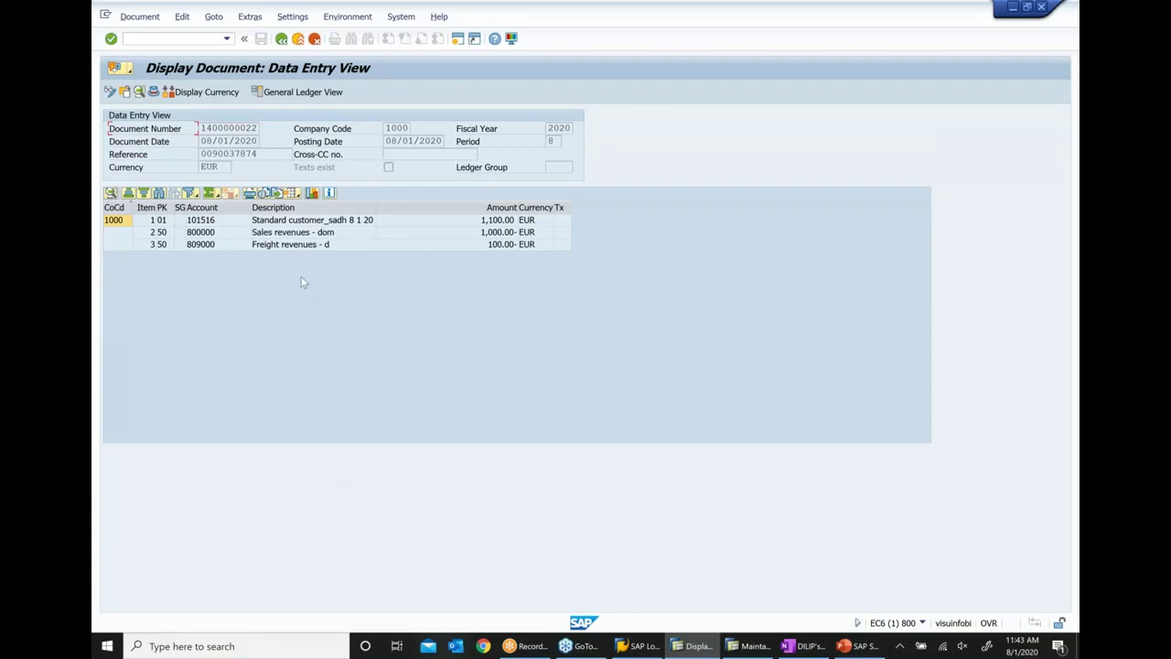
click(203, 221)
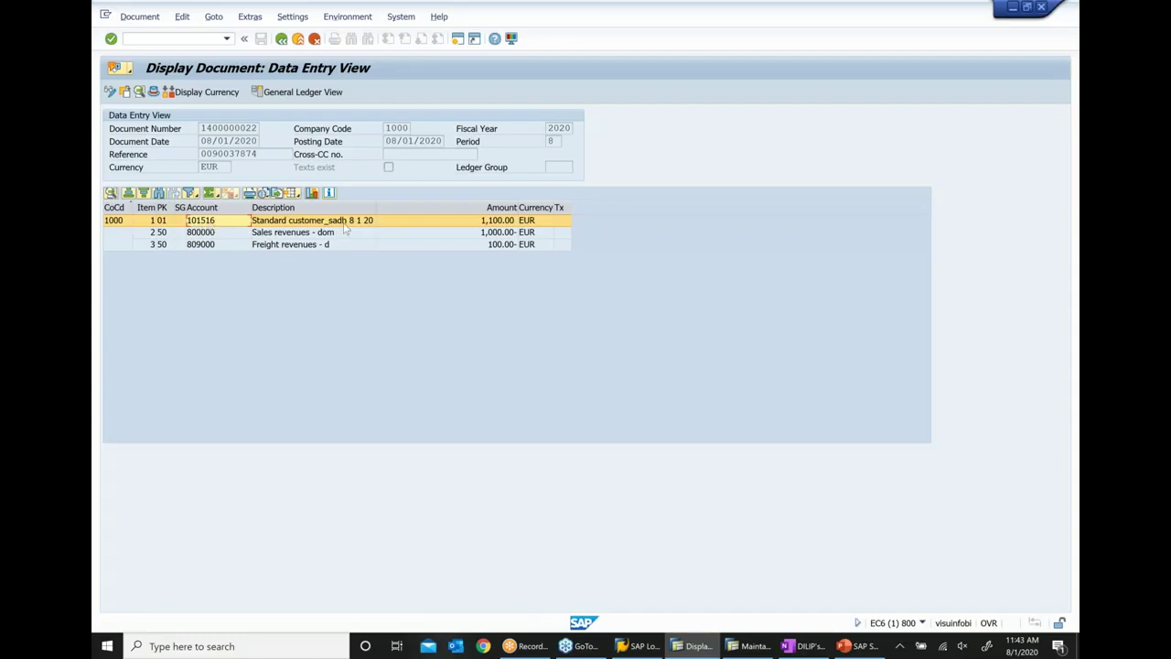
click(499, 223)
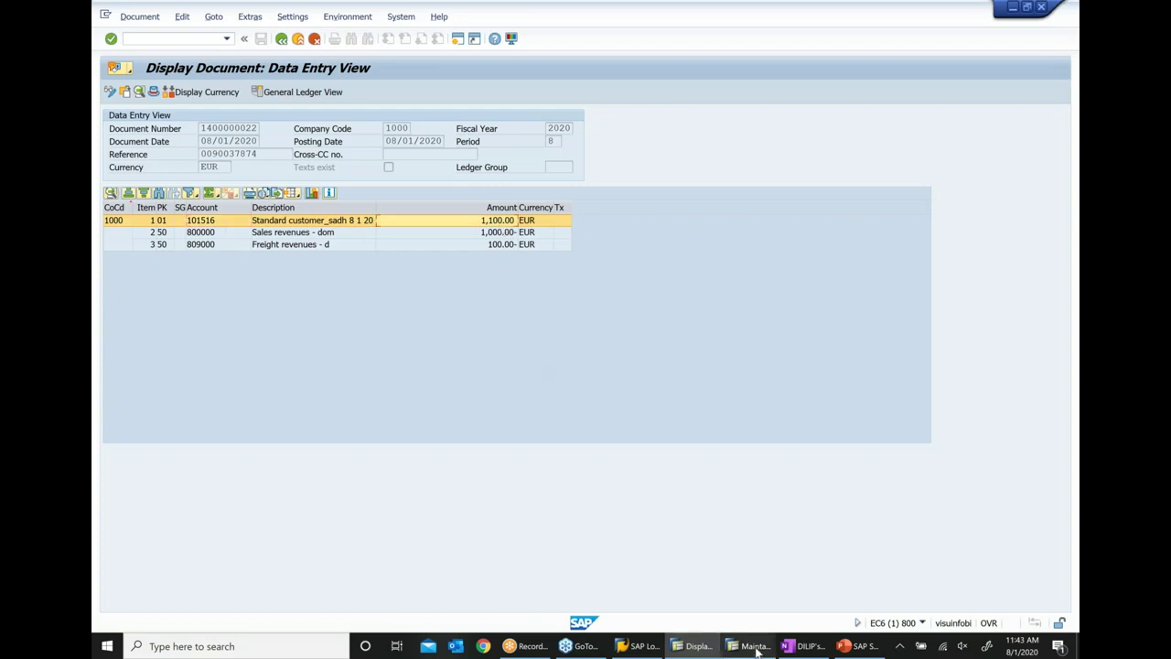
Step: Switch to OneNote and complete the billing debit bullet with "Customer master record"
click(813, 646)
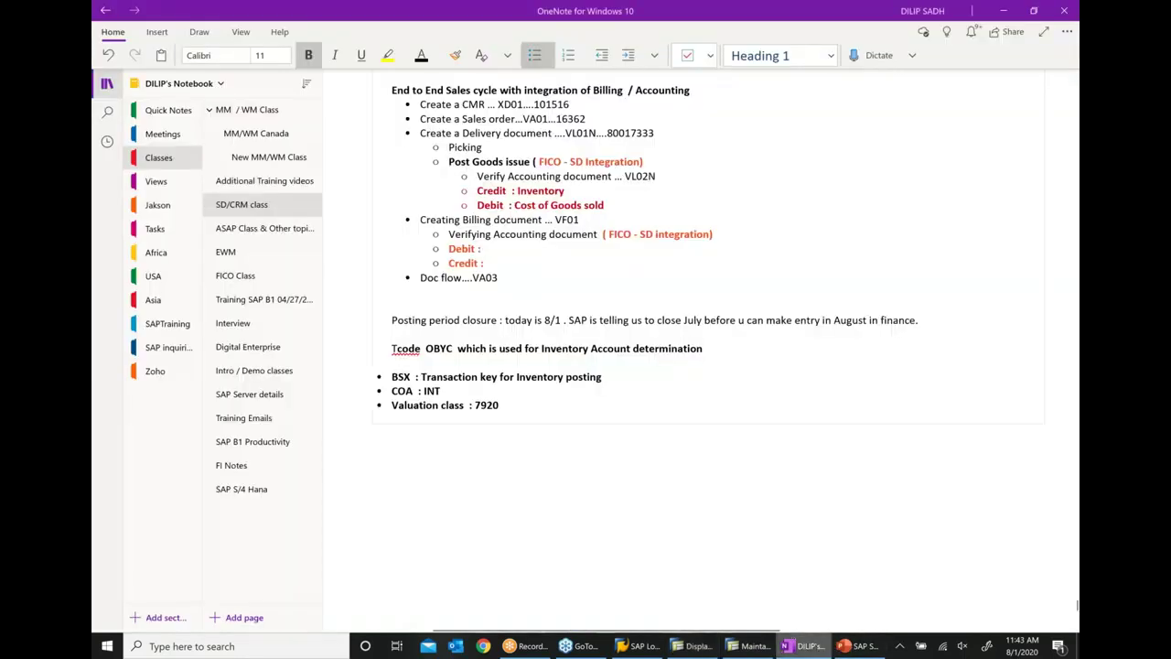
click(523, 248)
text(Customer master record)
scroll(585, 554, right, 6)
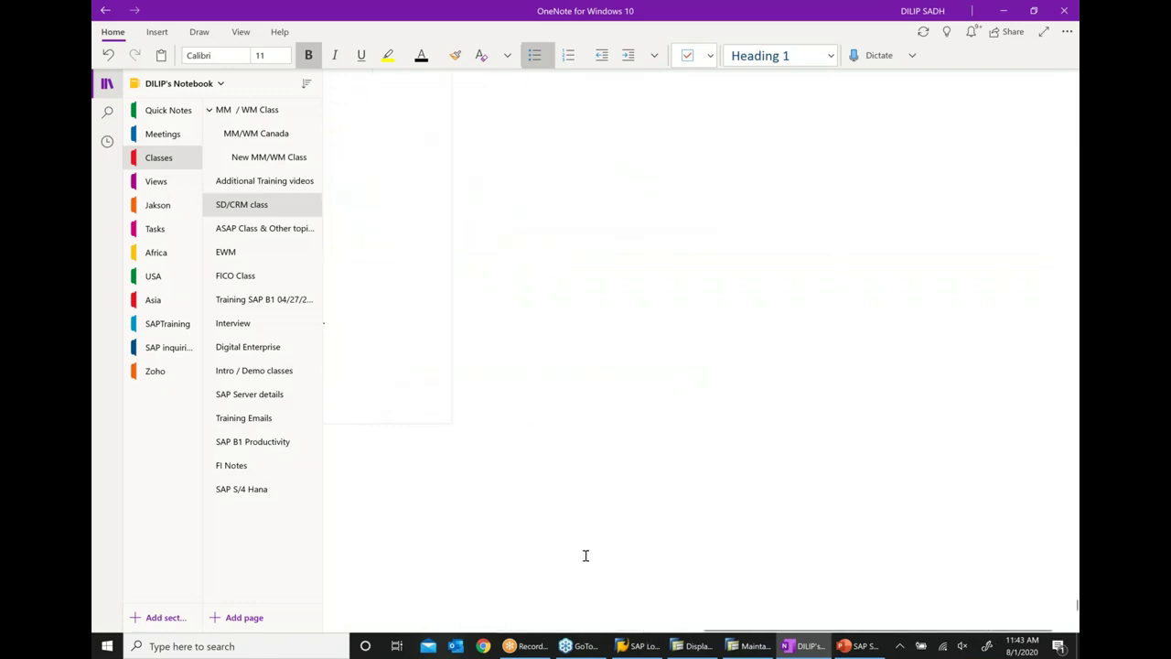
drag(785, 629, 519, 615)
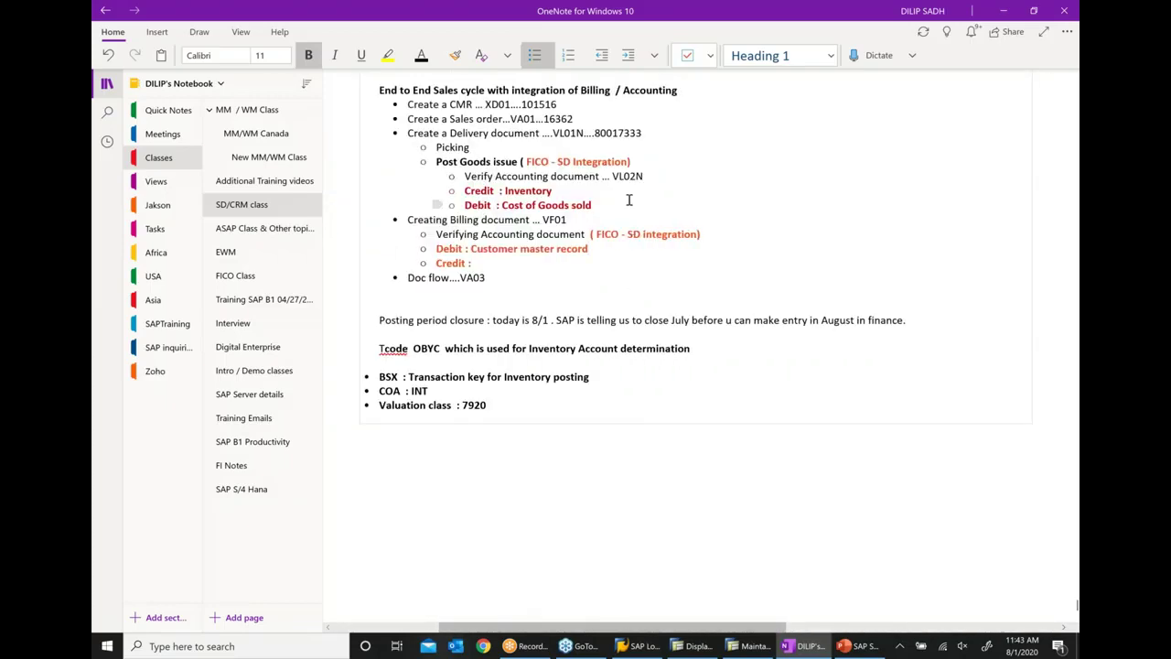
Step: Switch back to the invoice's accounting document in SAP and check the domestic sales revenues line
click(750, 648)
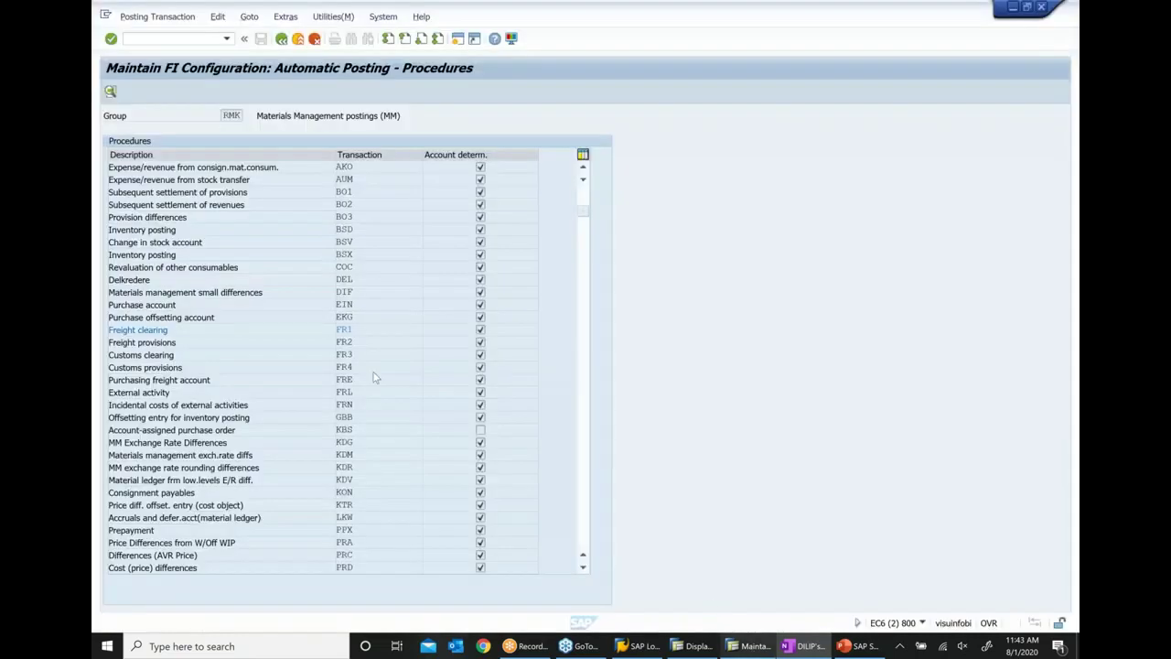
click(692, 646)
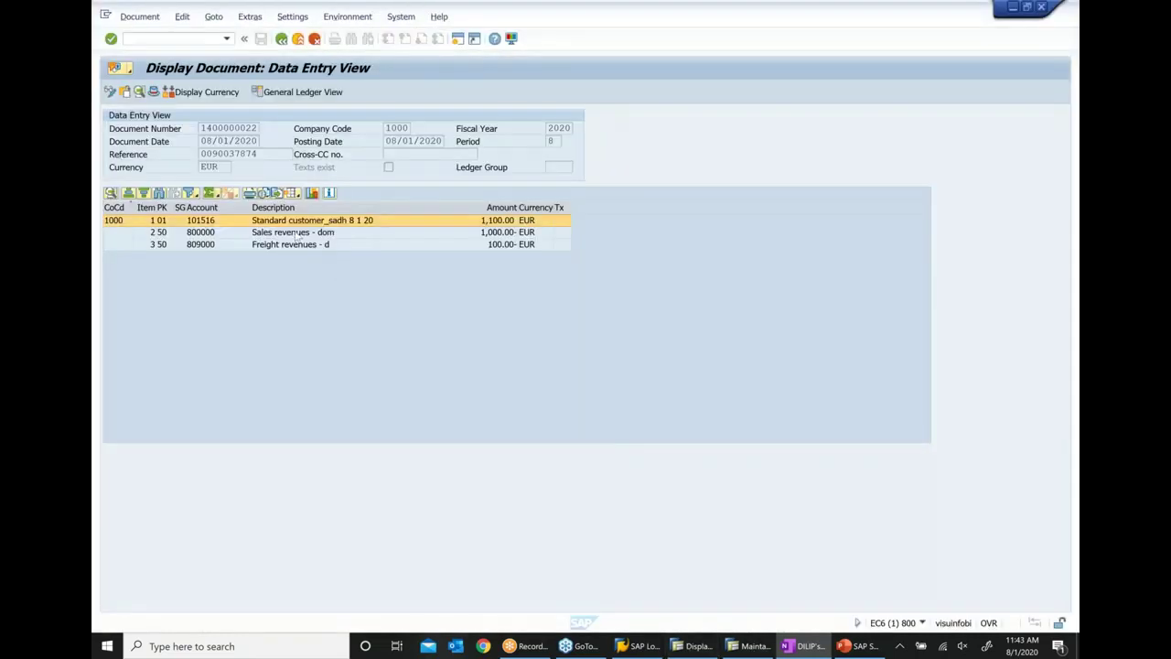
click(296, 236)
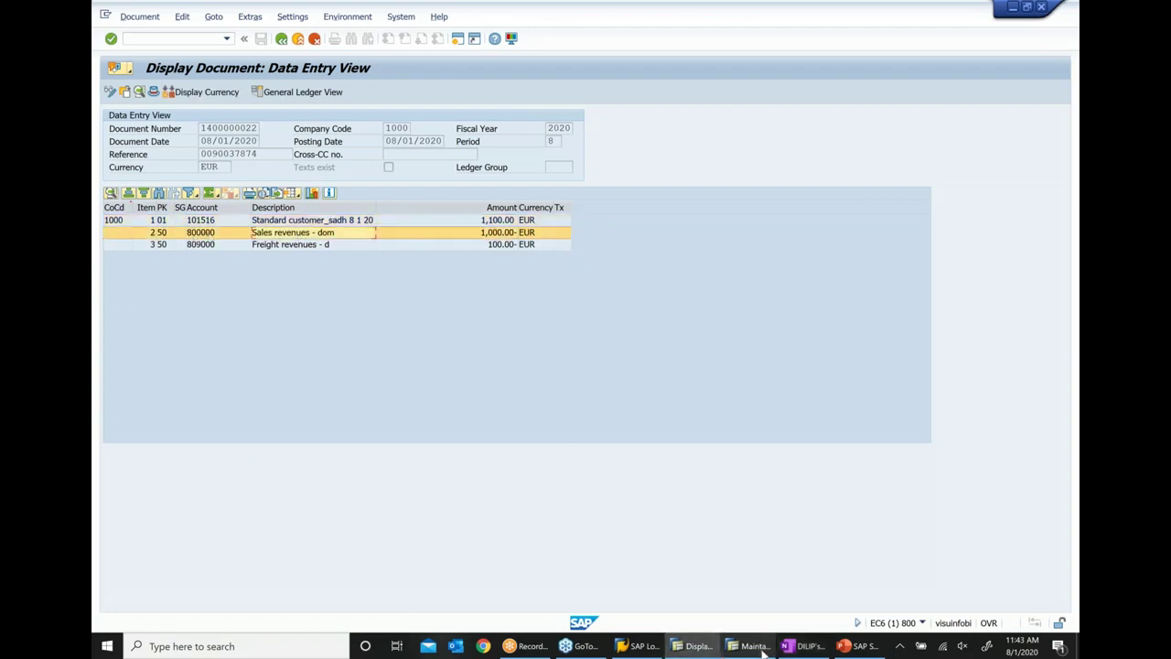
Step: Switch to OneNote, complete the billing credit bullet with "Revenue", correctly spelled, and add a second bullet "Credit : freight account"
click(803, 648)
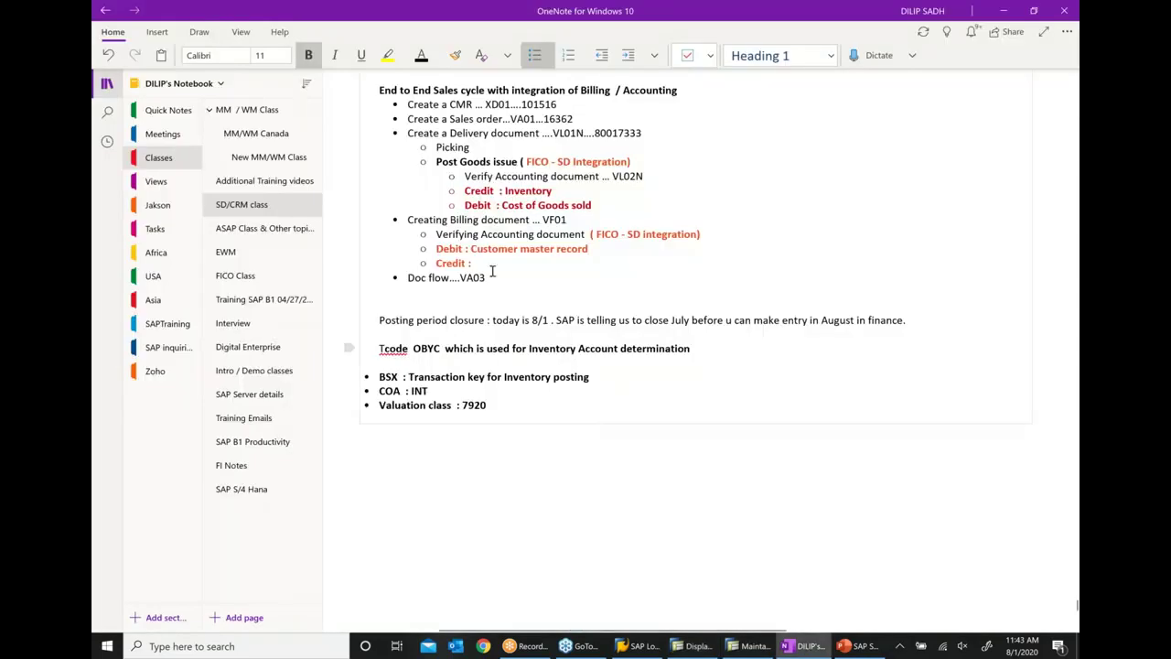
text(Reva)
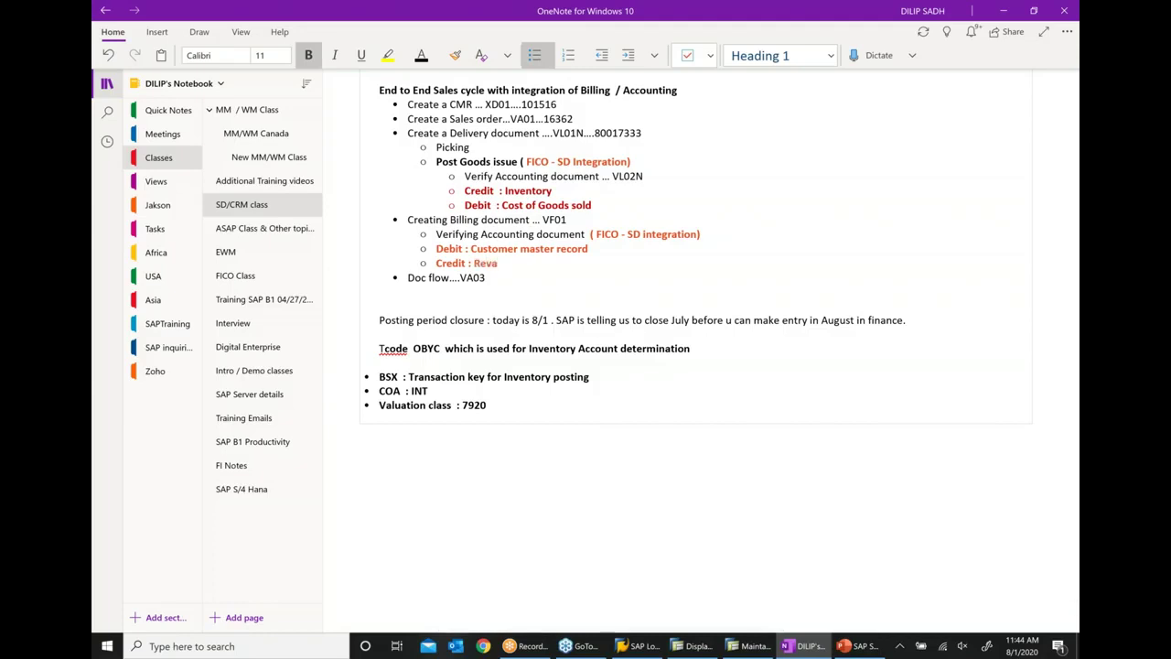
text(nue)
key(Return)
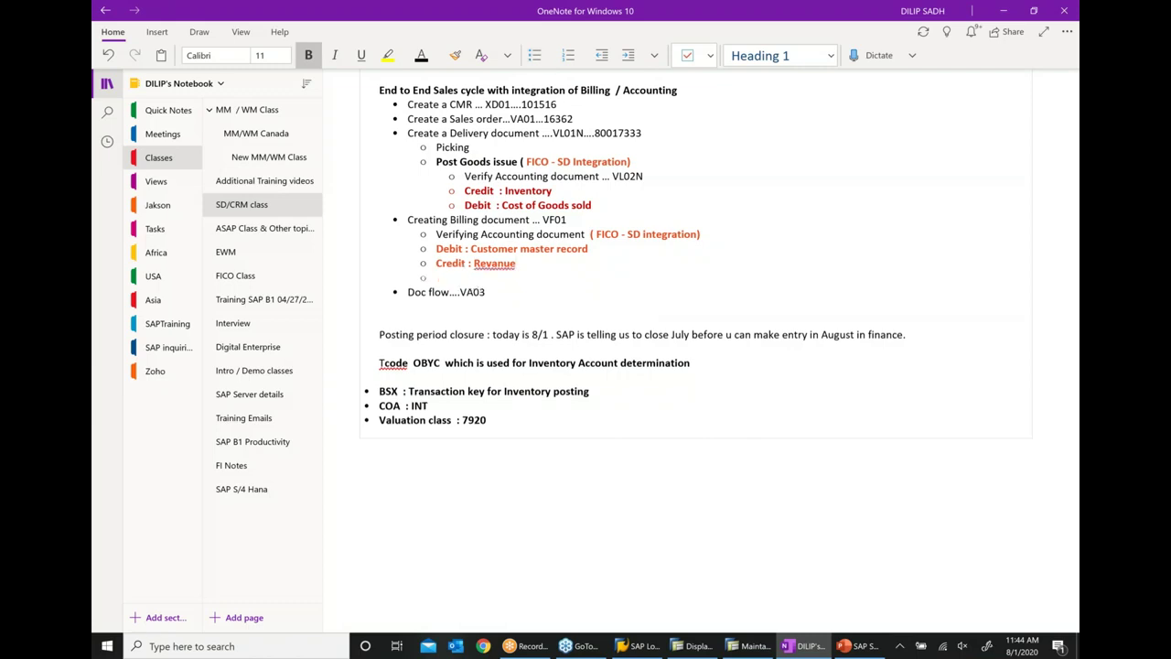
text(Credit )
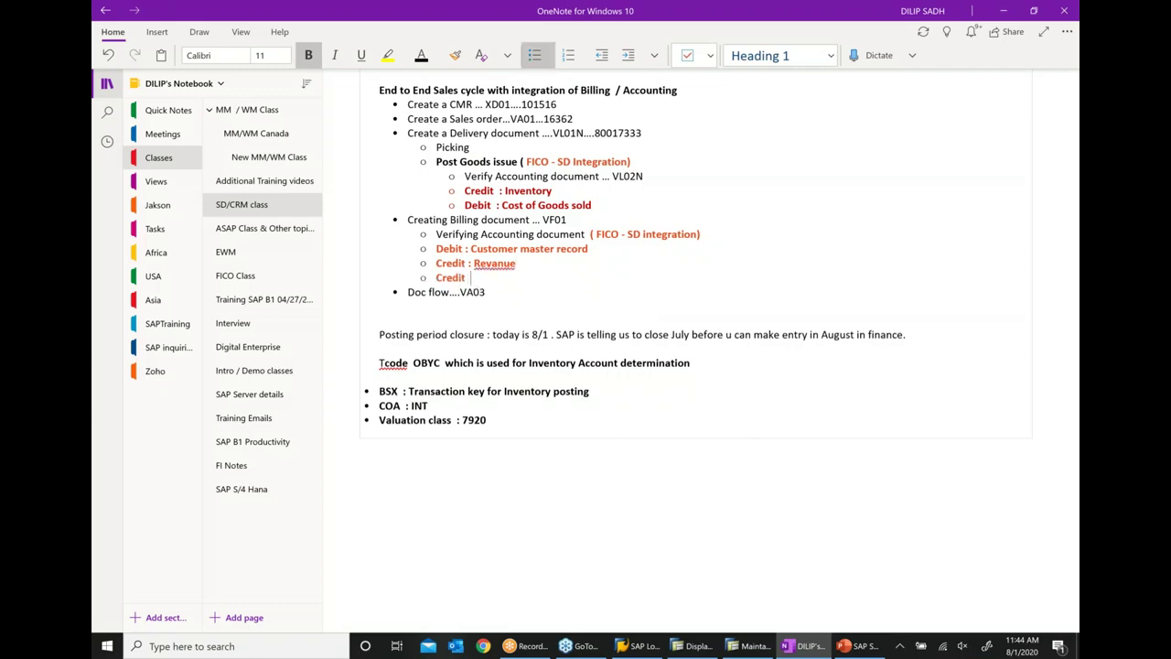
text(: freight)
right_click(493, 267)
mouse_move(696, 272)
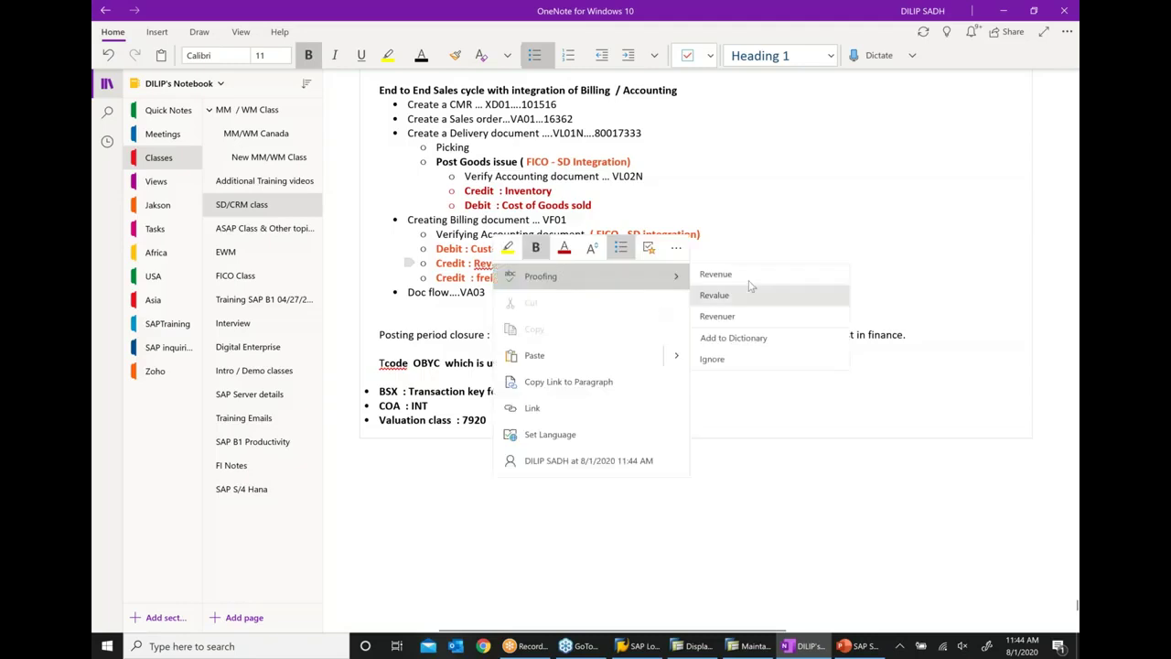
click(743, 272)
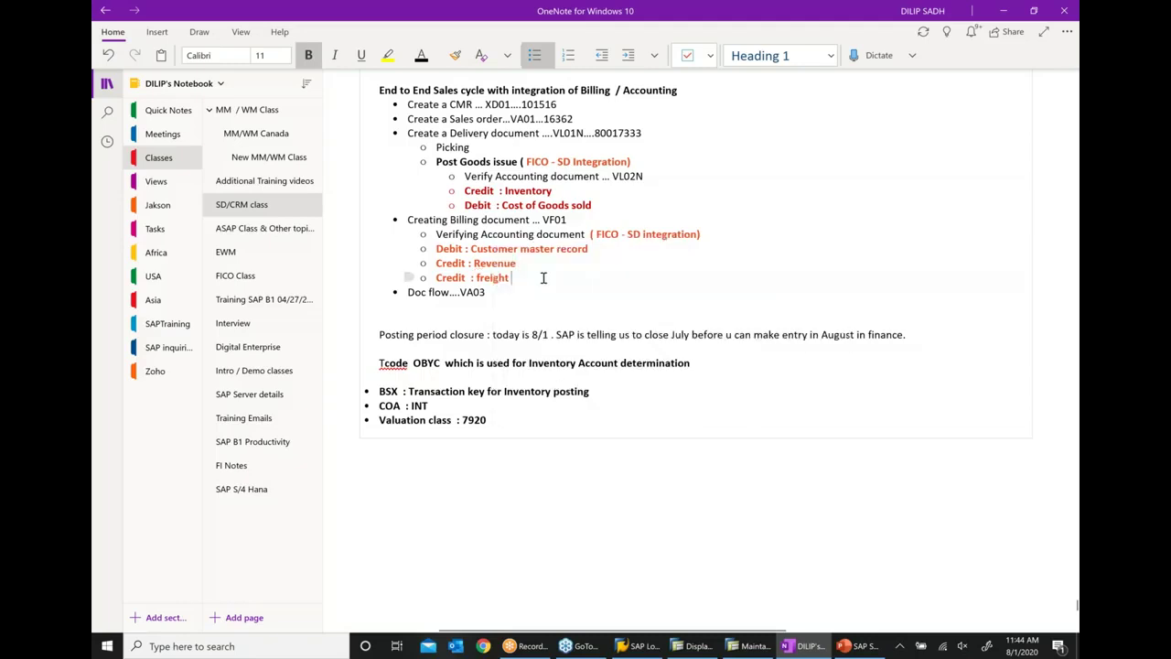
text(account)
Step: Add the amounts to the billing posting bullets: 1100 for the customer master record, 1000 for revenue and 100 for the freight account
drag(546, 632, 614, 632)
scroll(610, 363, left, 3)
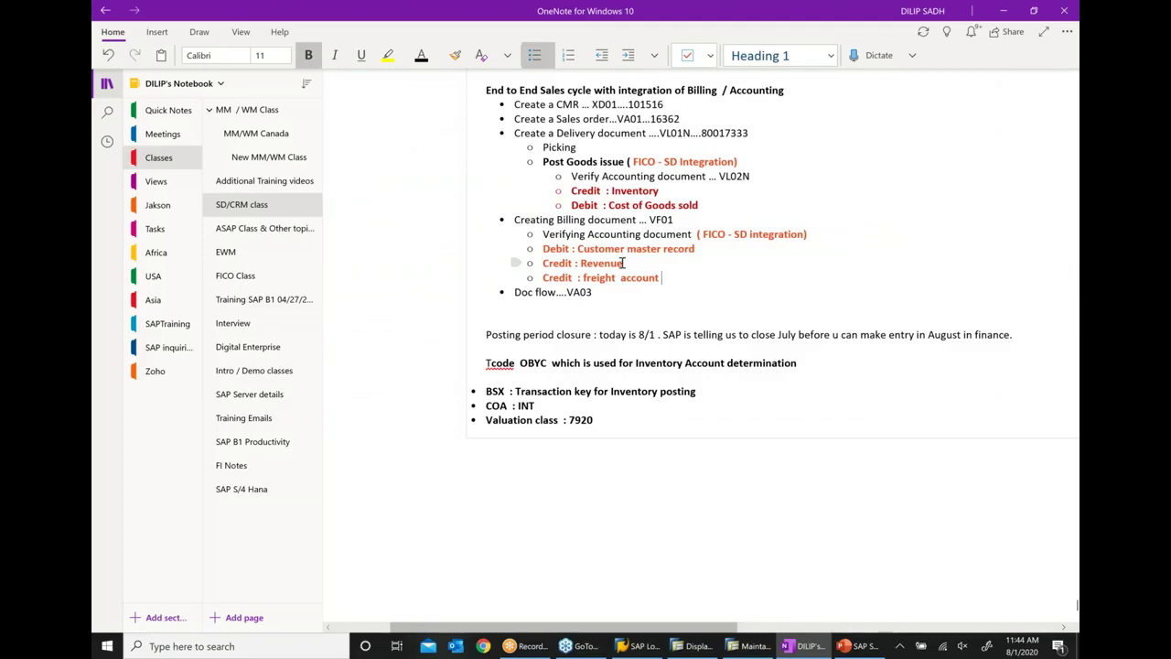
click(720, 247)
text(11)
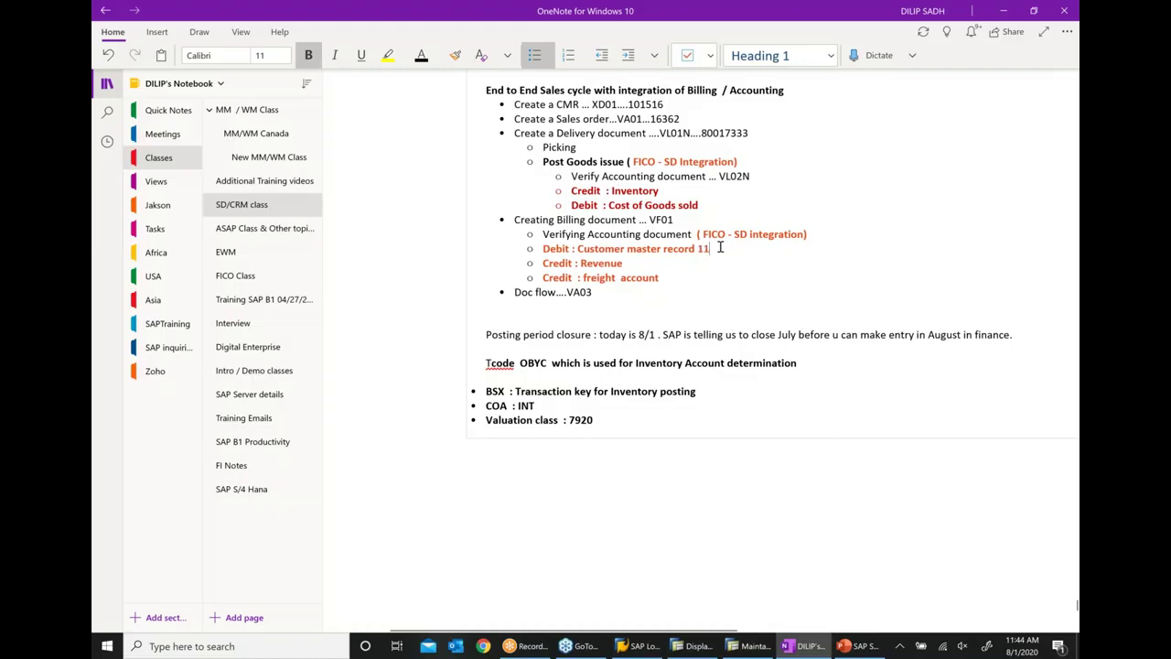
text(001000100)
scroll(674, 279, right, 3)
drag(658, 631, 630, 631)
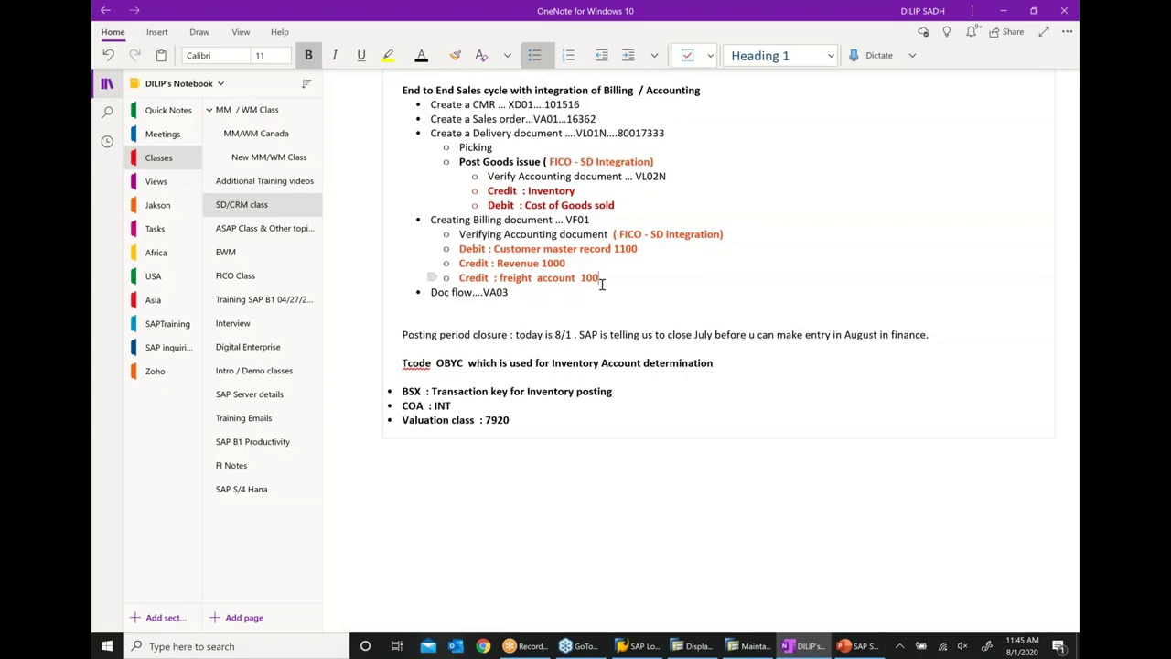
Step: Select the inventory credit and cost of goods sold debit bullets under Post Goods issue to review them
scroll(613, 388, right, 3)
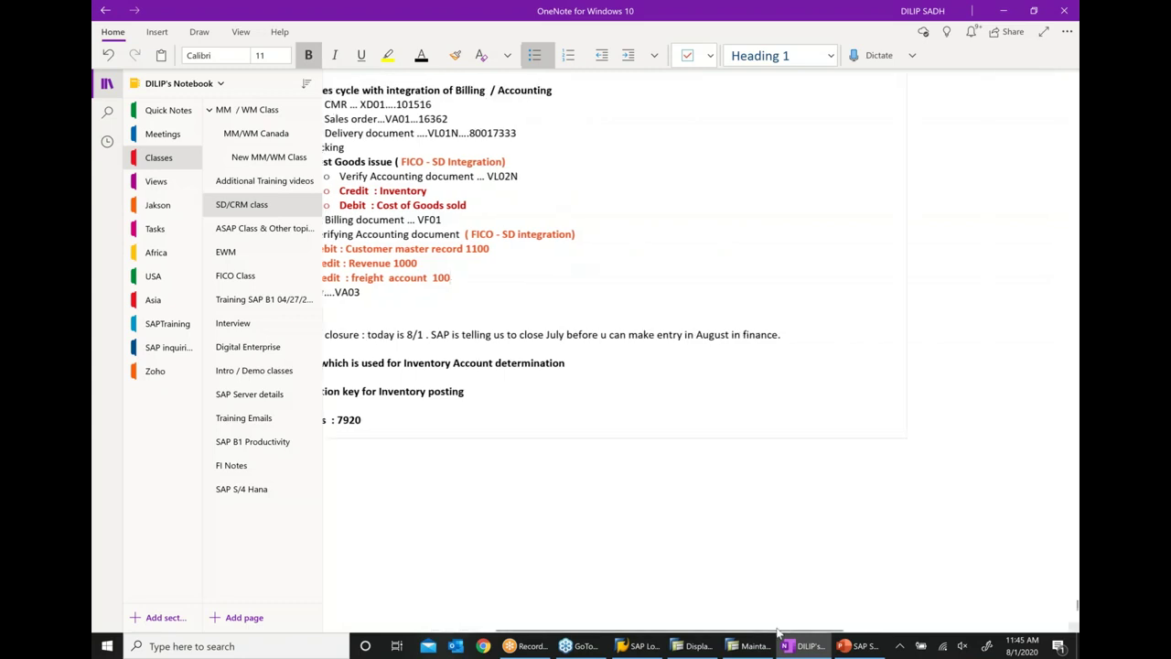
scroll(606, 382, left, 3)
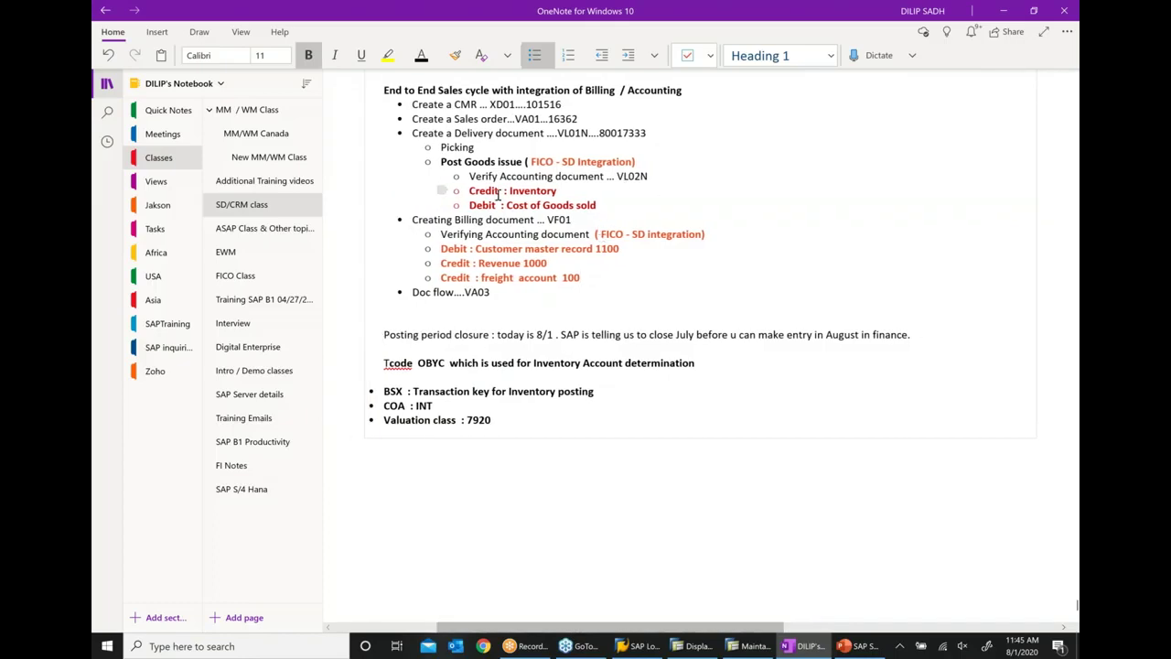
drag(468, 192, 599, 207)
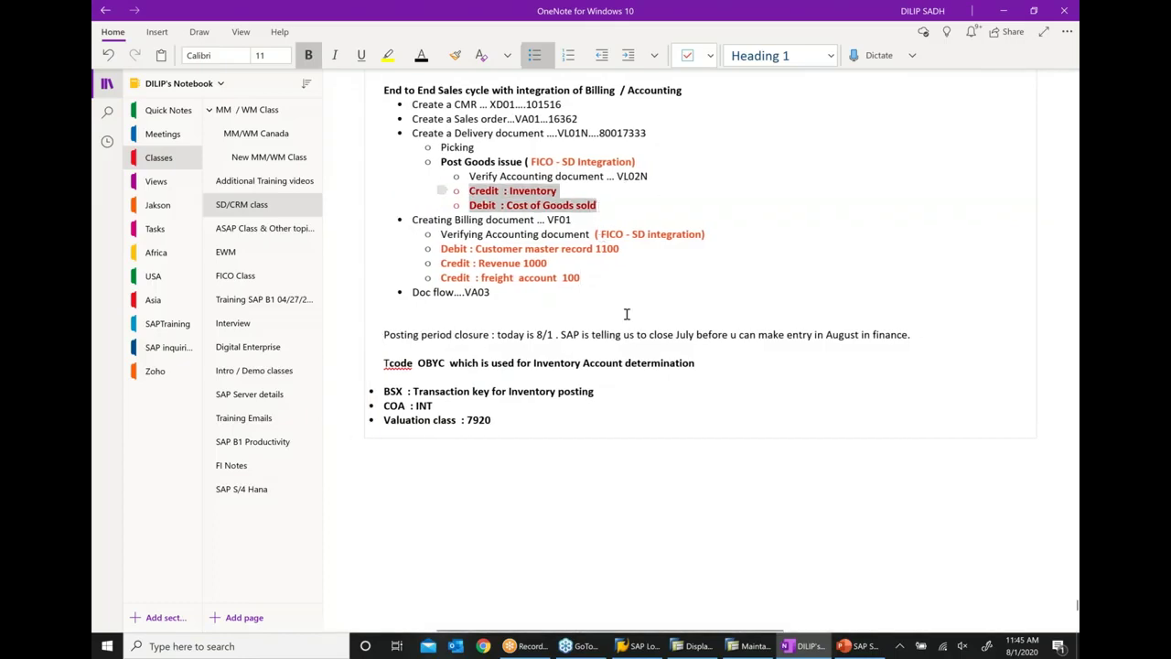
Step: Try to recolor the three debit and credit lines under the billing document's accounting verification
click(677, 433)
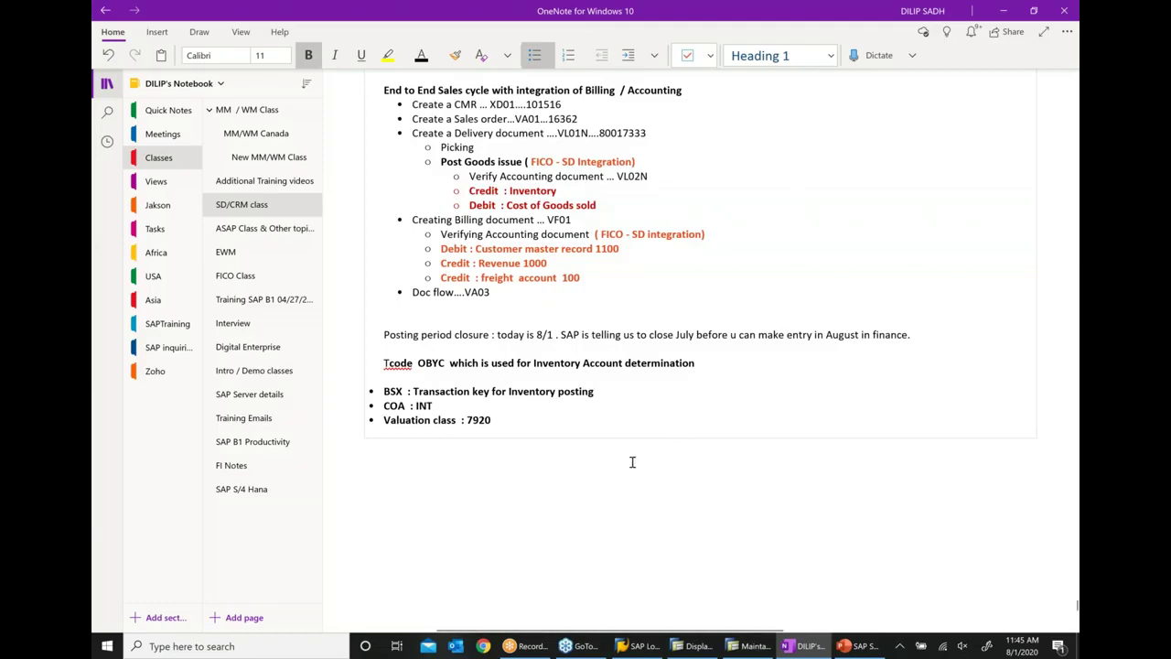
drag(443, 248, 620, 274)
click(673, 259)
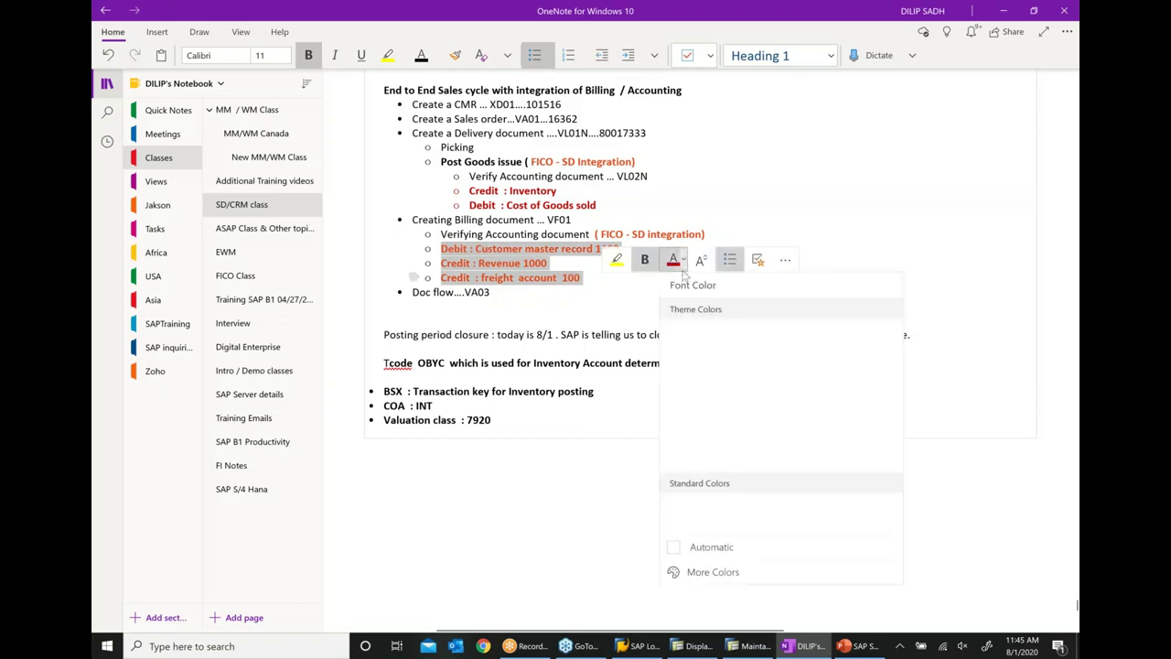
click(678, 514)
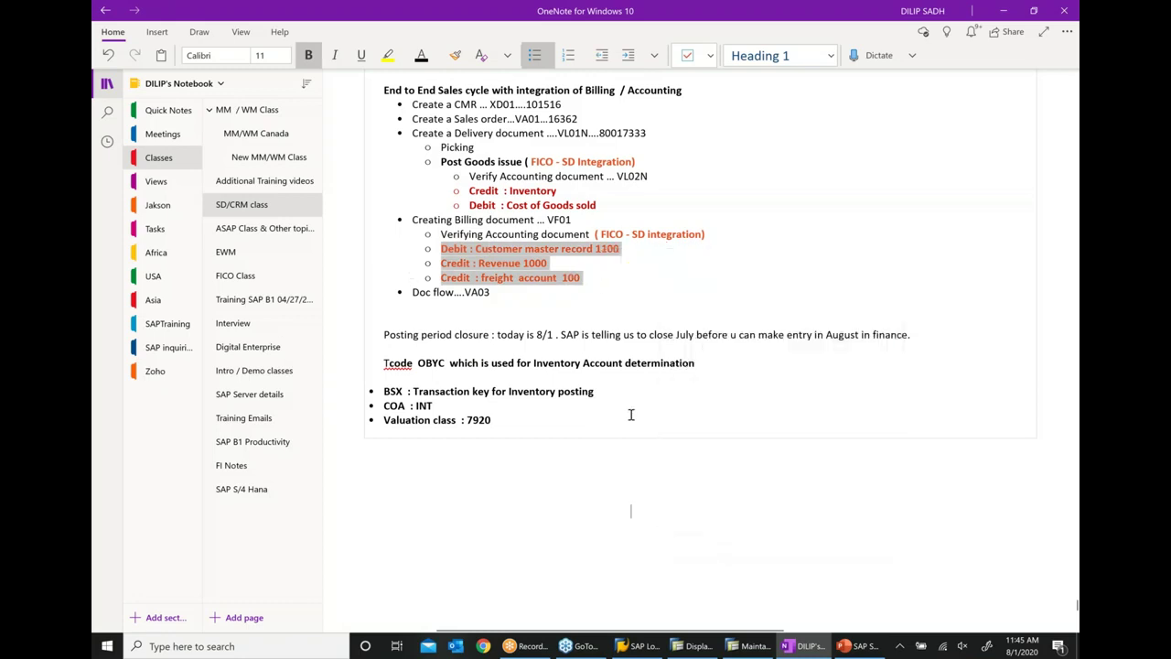
click(630, 510)
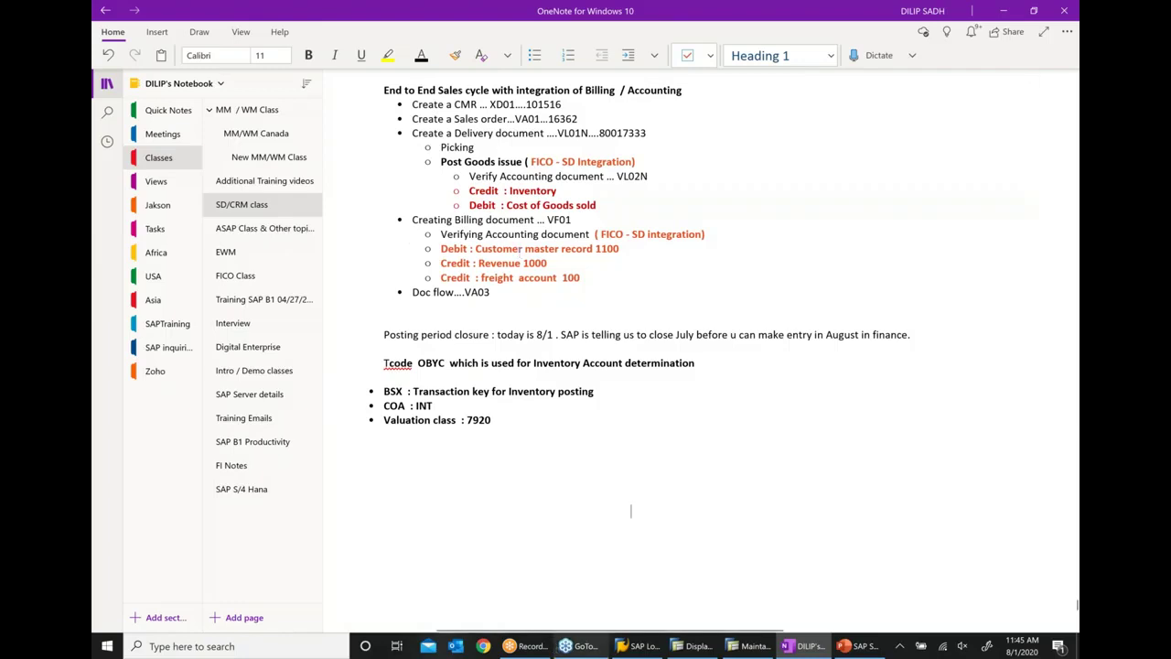
Step: Indent the customer debit, revenue credit and freight credit lines one level deeper under the billing document's Verifying Accounting document
drag(436, 248, 501, 272)
drag(555, 282, 593, 279)
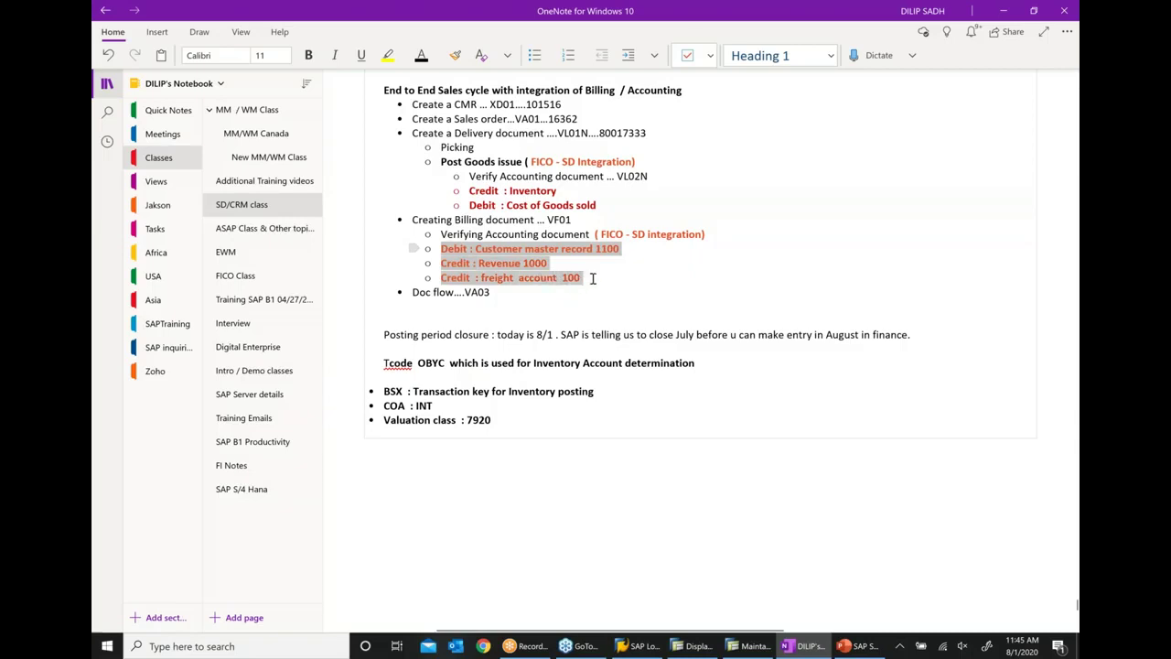
click(627, 56)
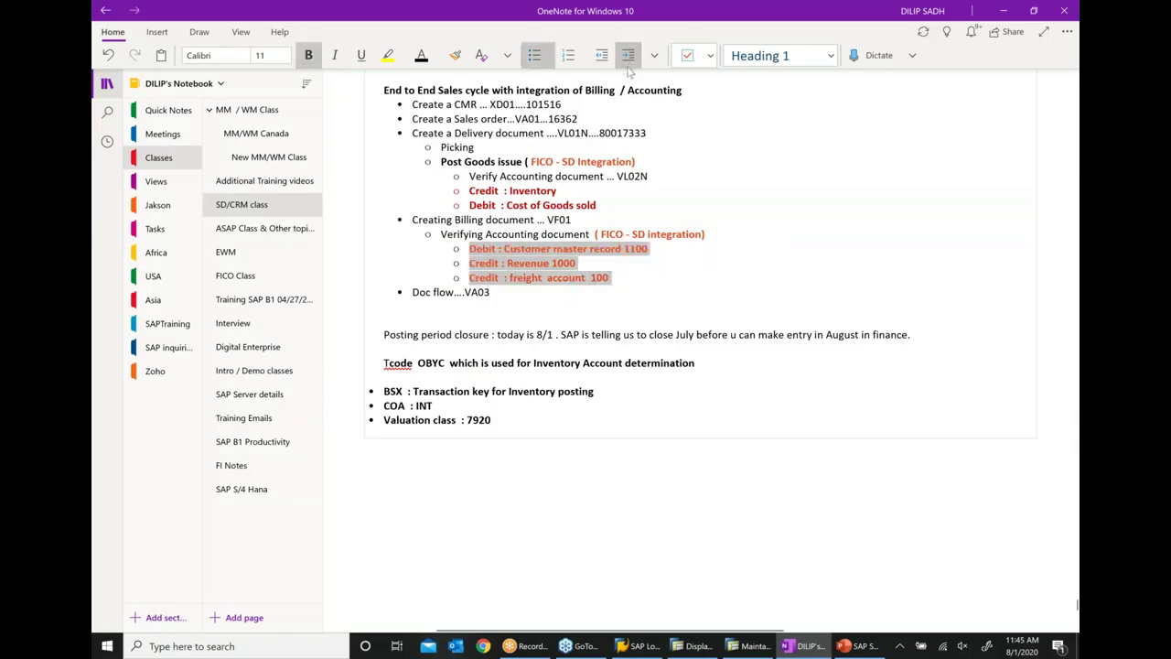
Step: Change the font color of the three indented debit and credit lines under the billing document to the standard dark red
right_click(554, 265)
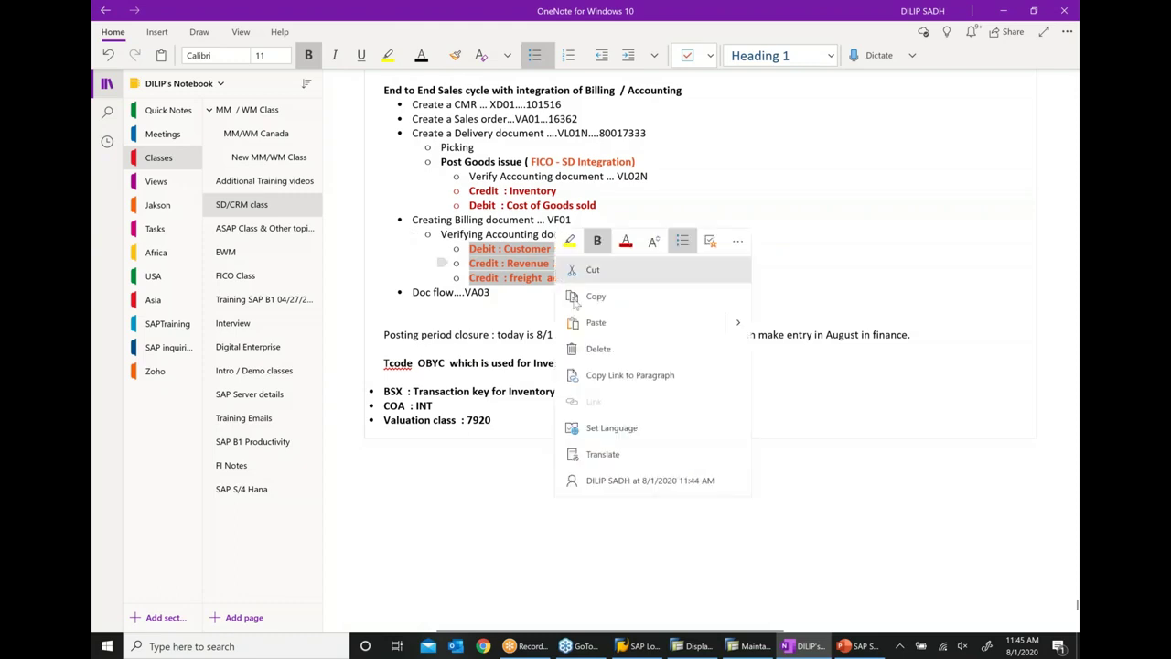
click(637, 243)
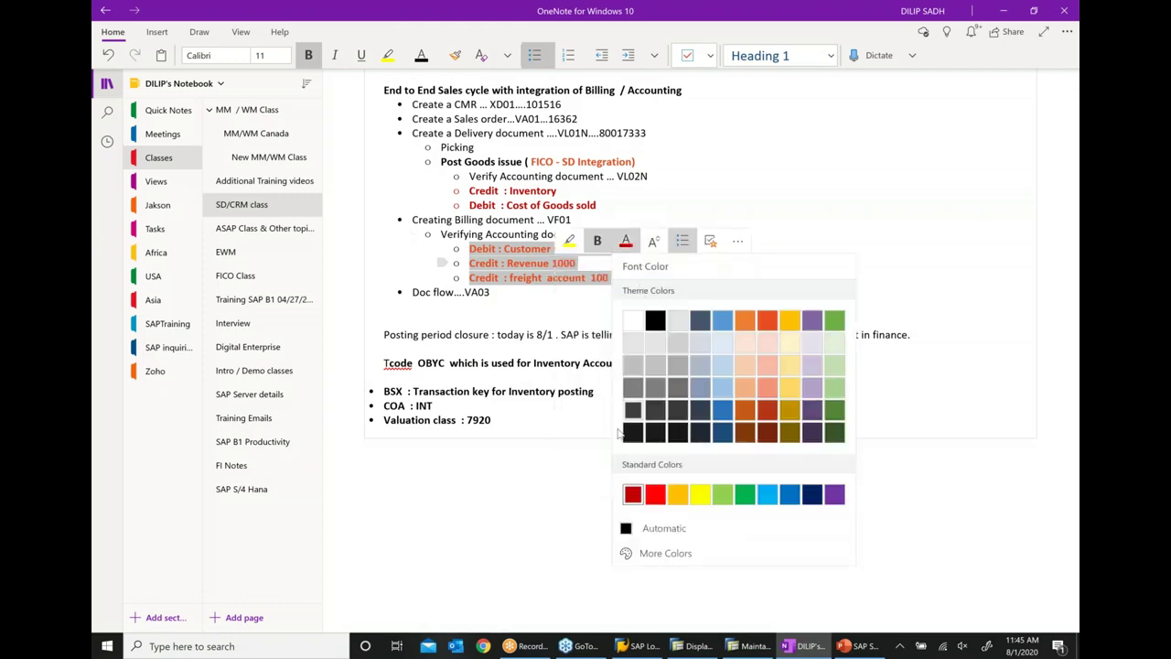
click(632, 494)
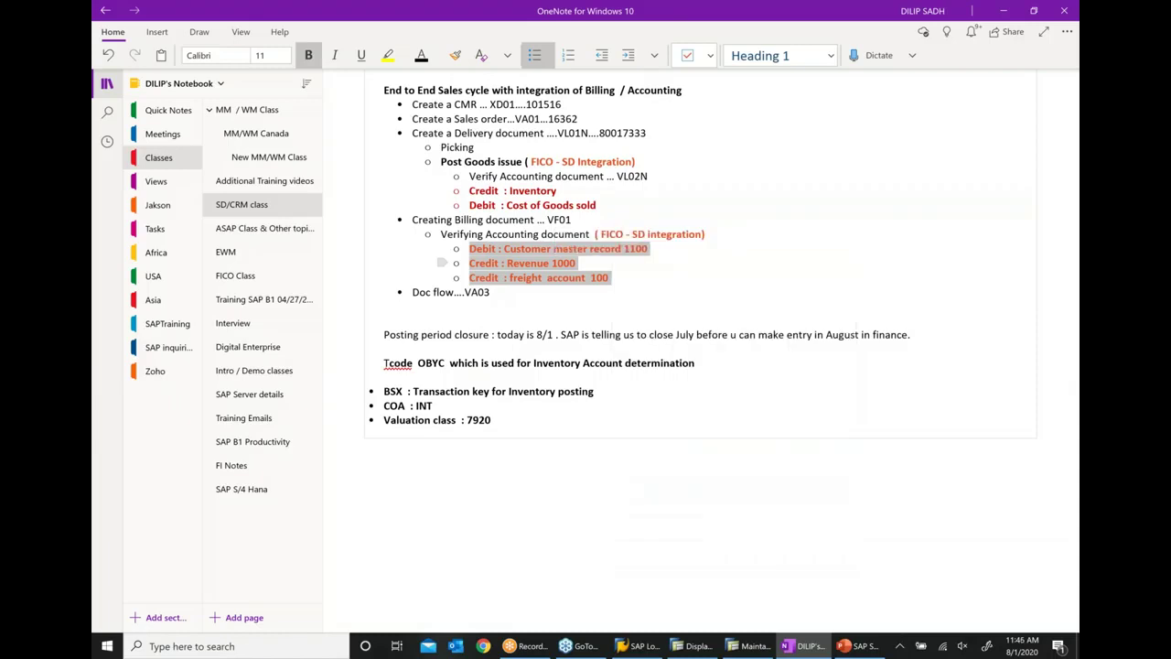
drag(619, 279, 473, 248)
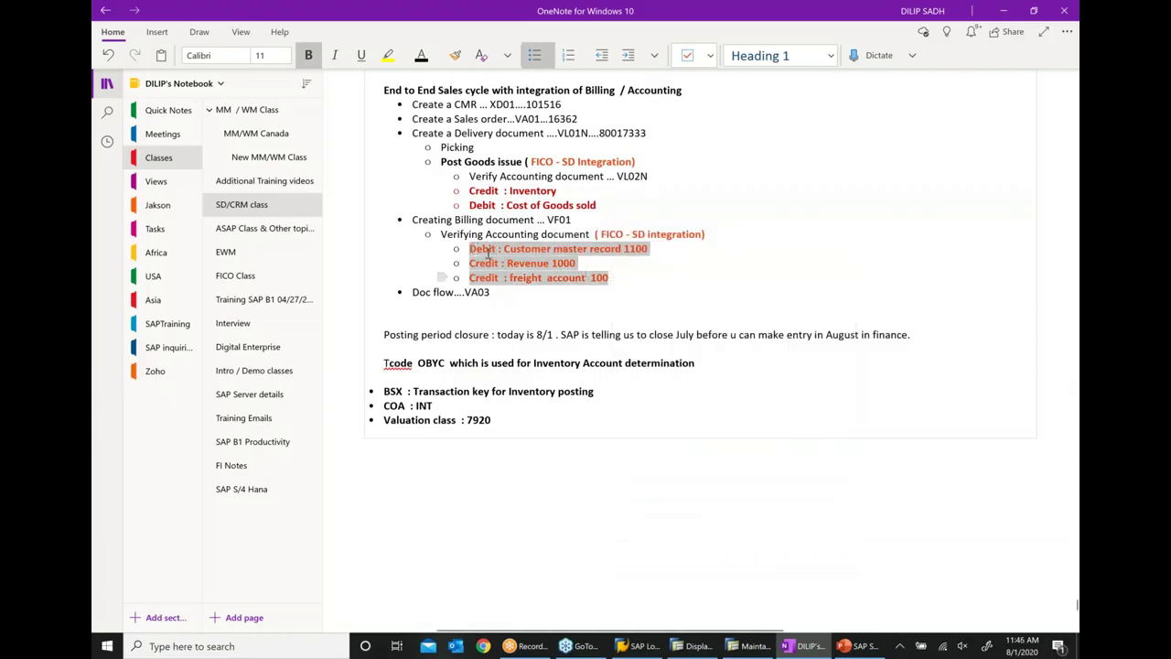
mouse_move(528, 229)
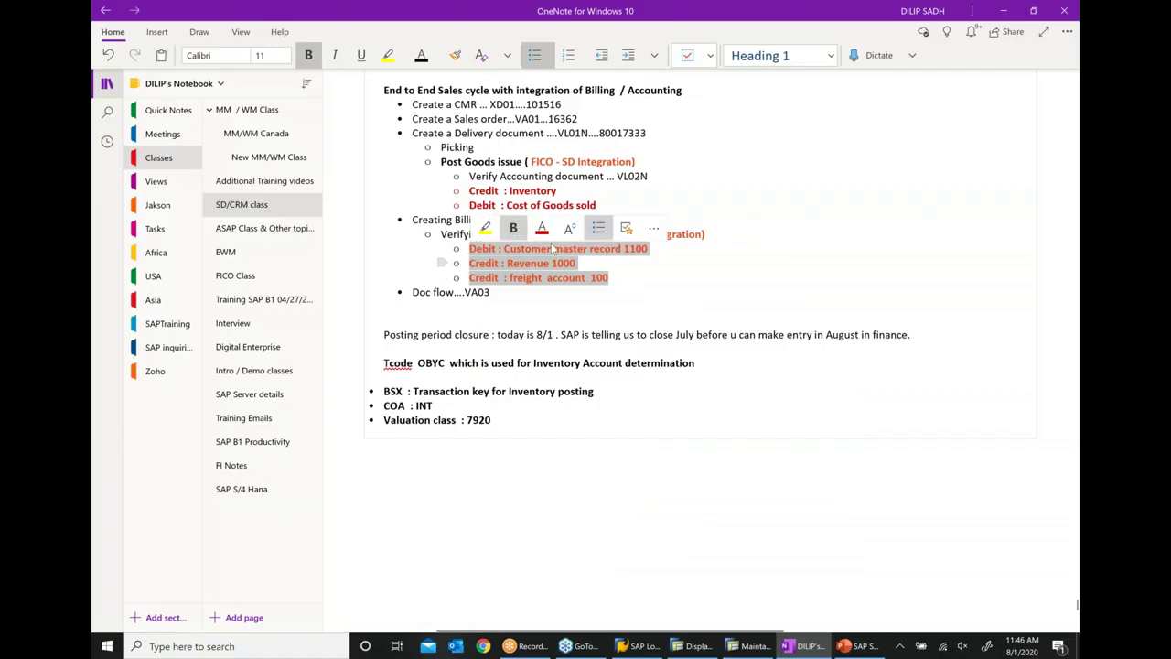
click(572, 391)
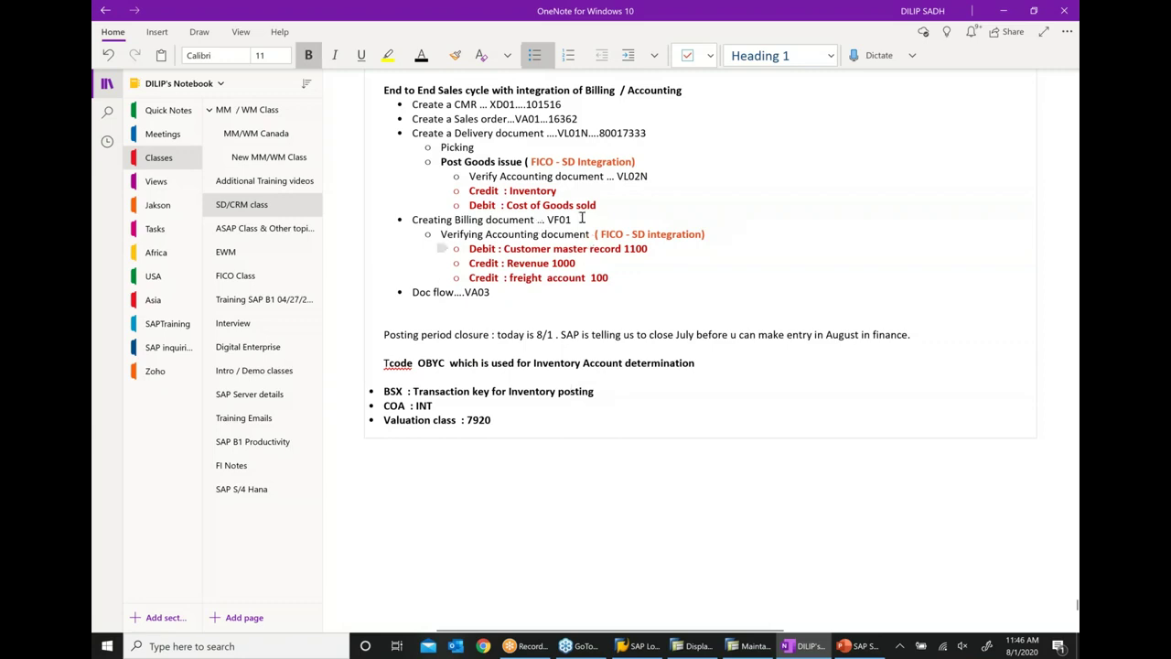
Step: Append ".... OBYC" to the "Verify Accounting document ... VL02N" line under Post Goods issue
click(680, 176)
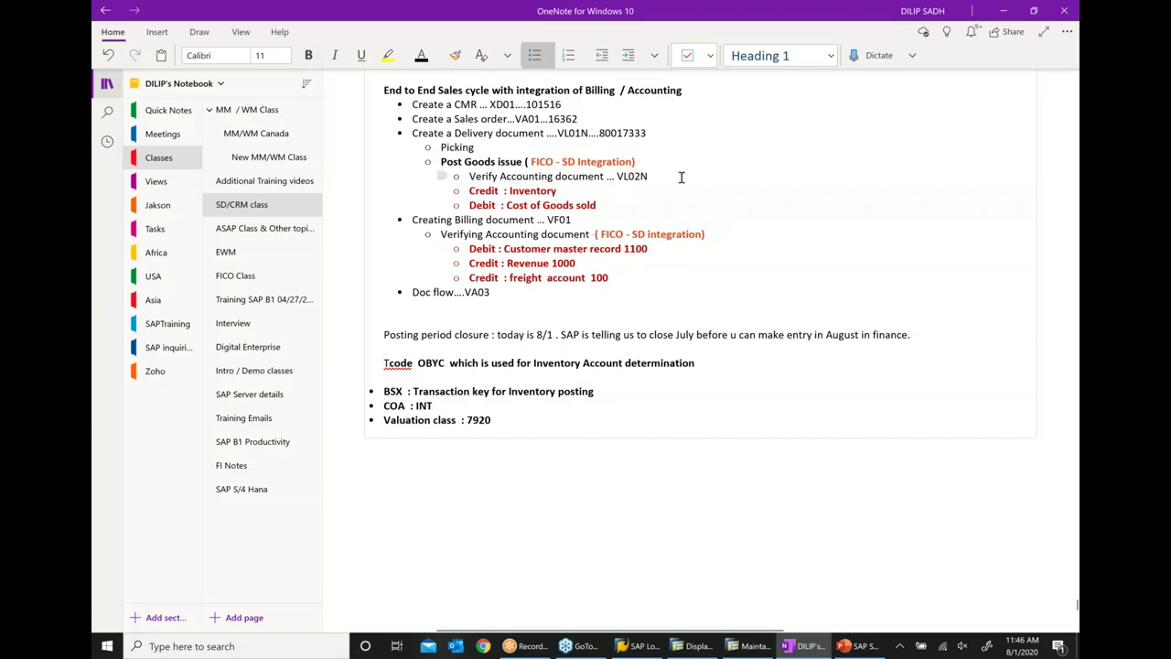
text(.... OB)
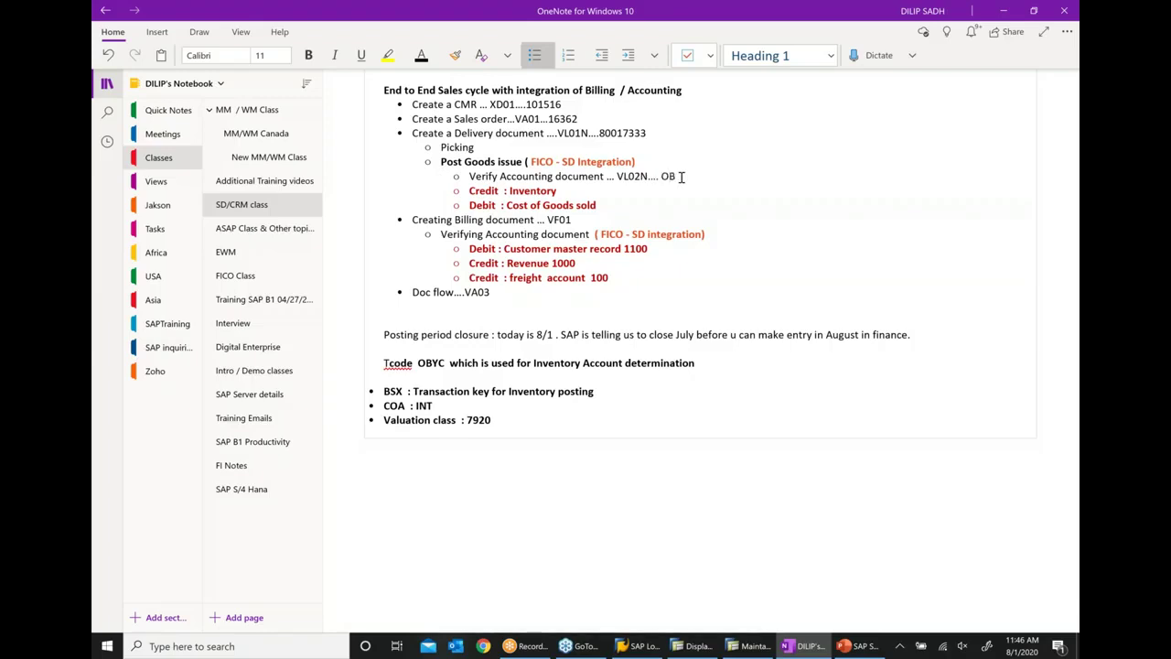
text(YC)
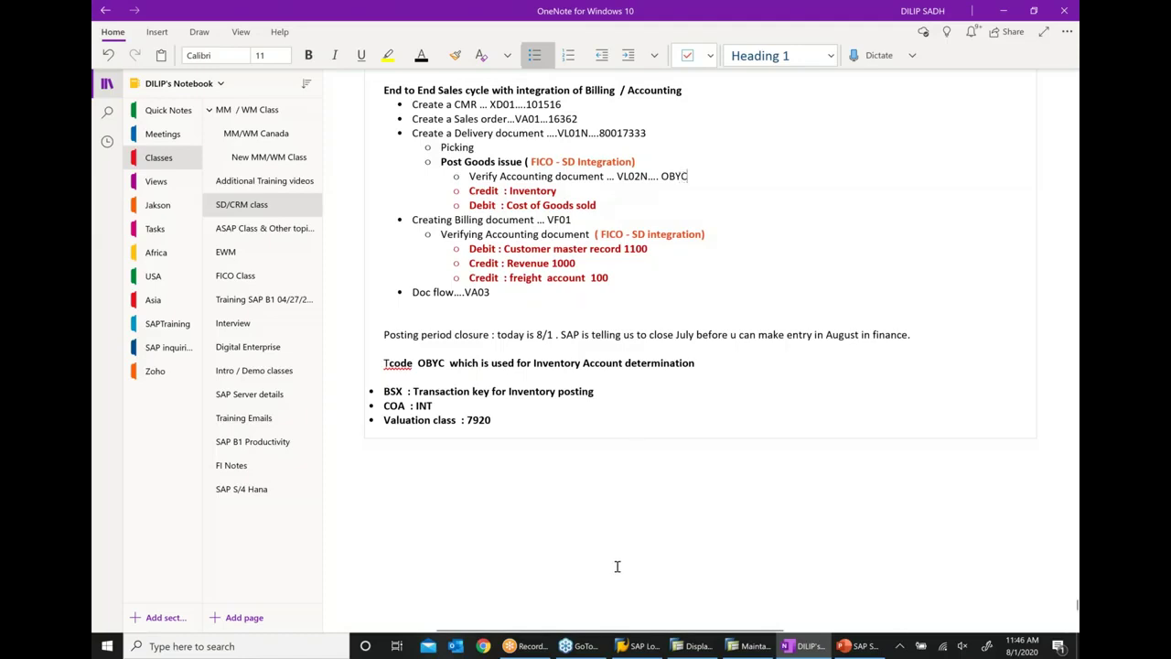
Step: Switch to the SAP accounting document display and examine its customer, sales revenue and freight revenue line items
click(692, 652)
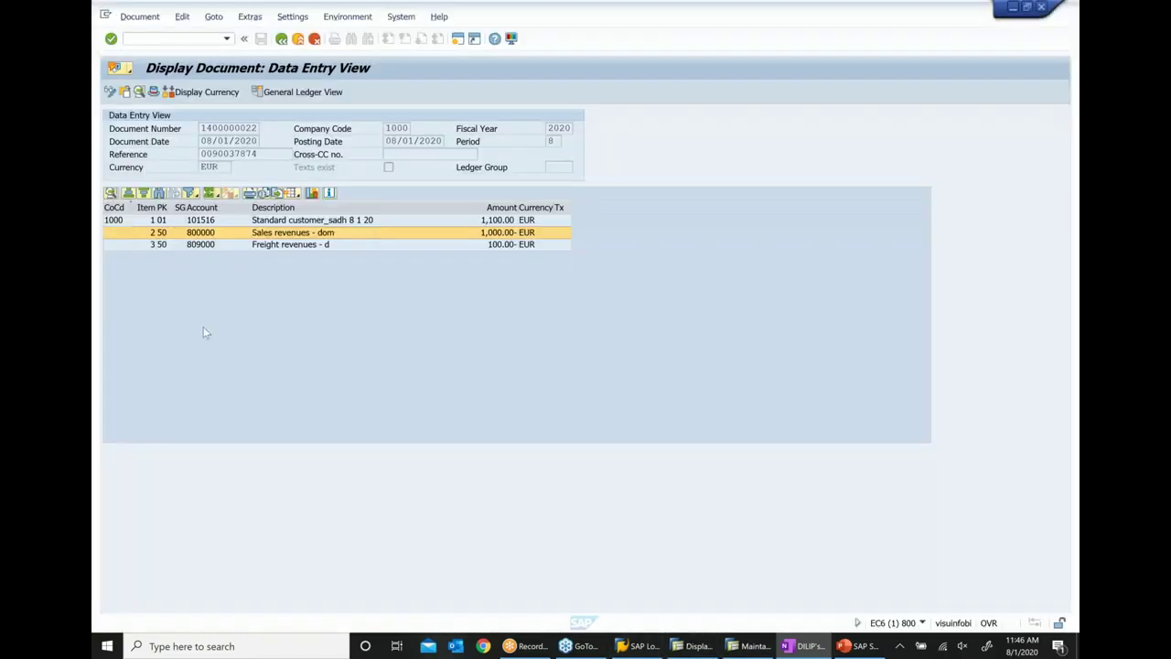
click(208, 220)
click(204, 234)
click(205, 247)
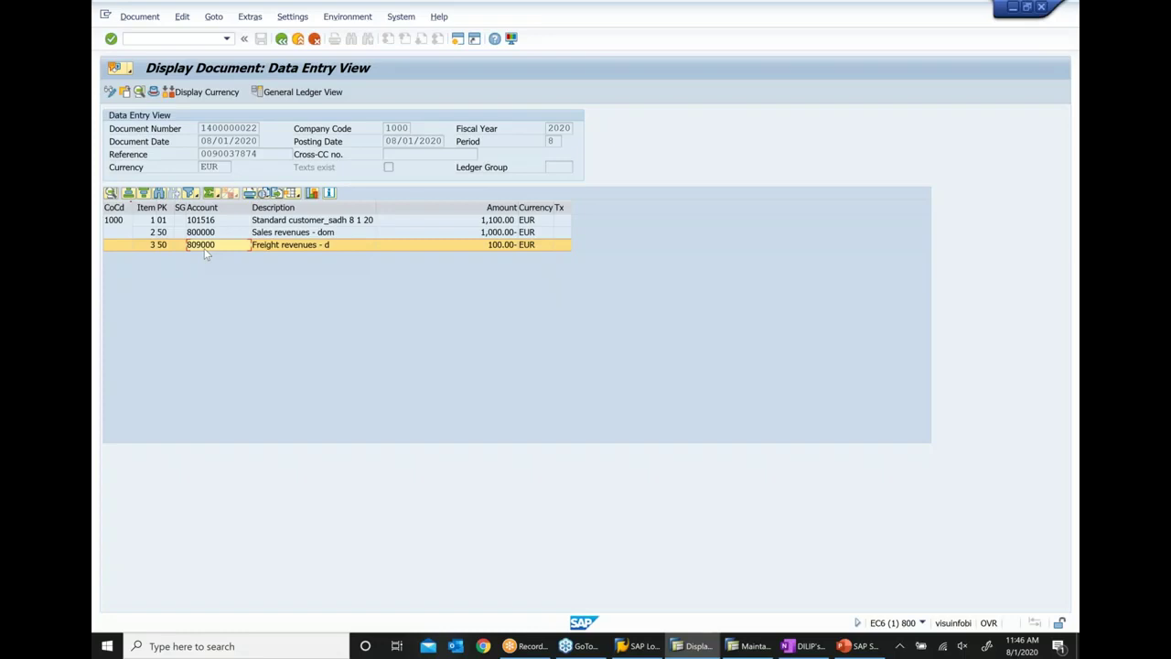
click(211, 221)
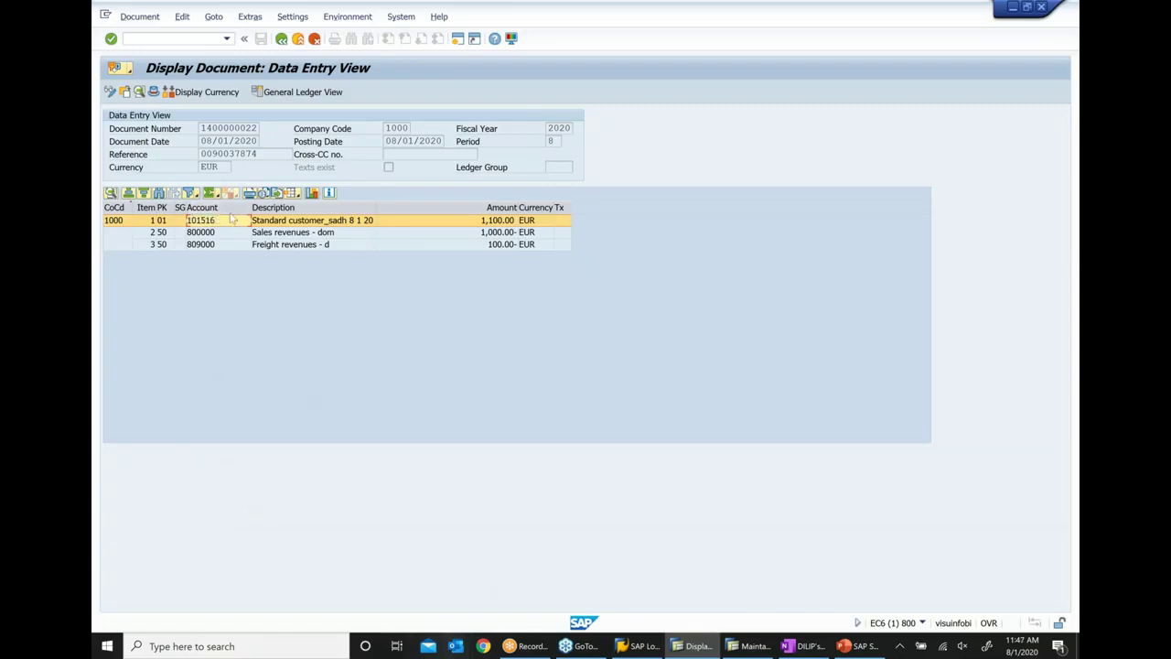
click(111, 233)
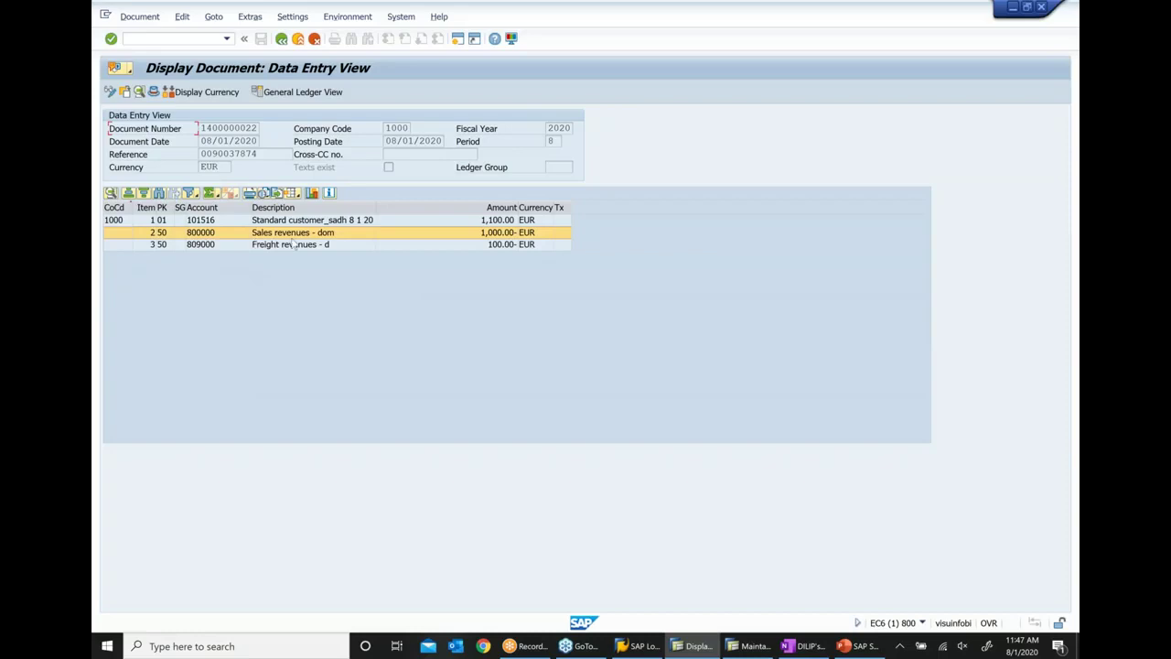
click(212, 250)
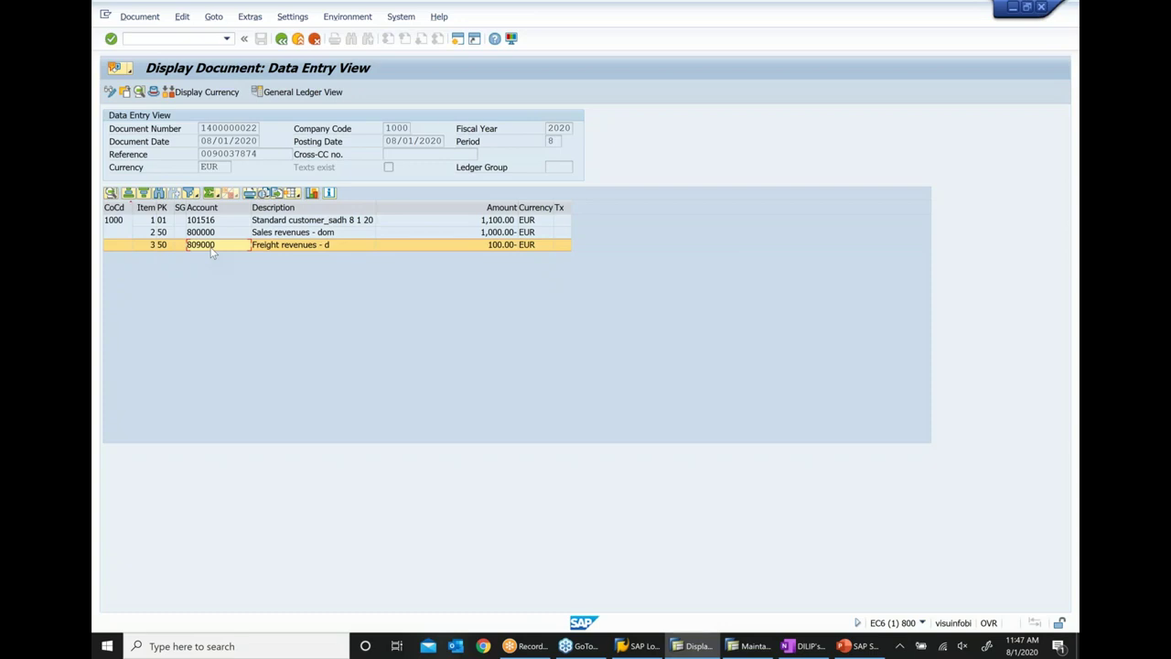
click(212, 234)
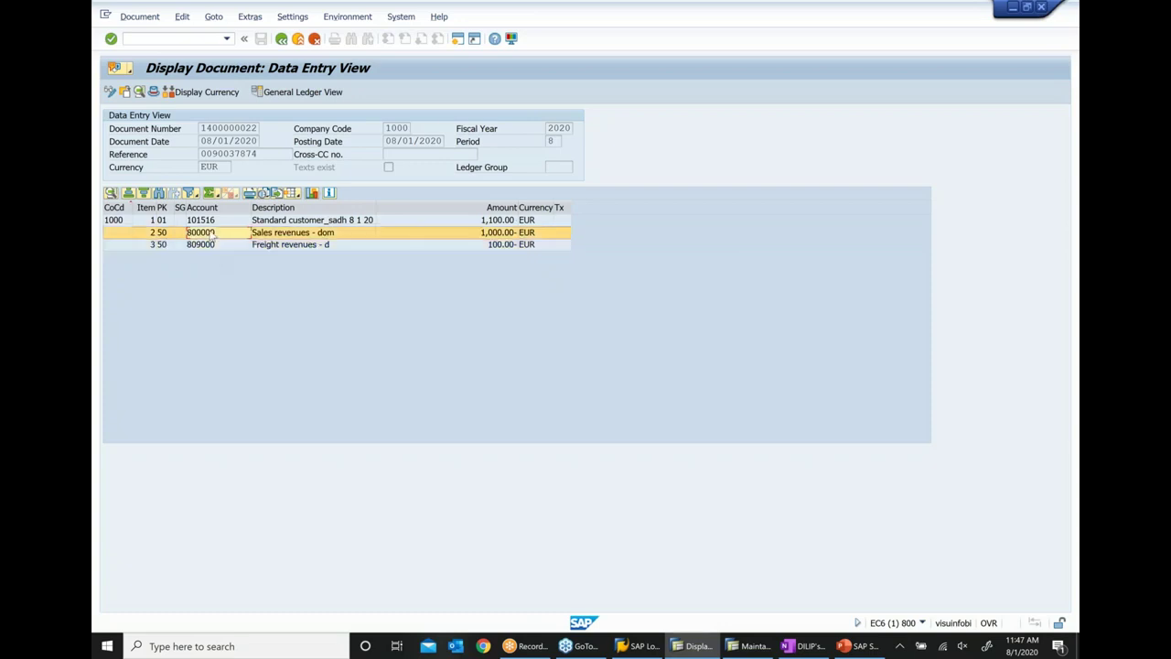
key(Up)
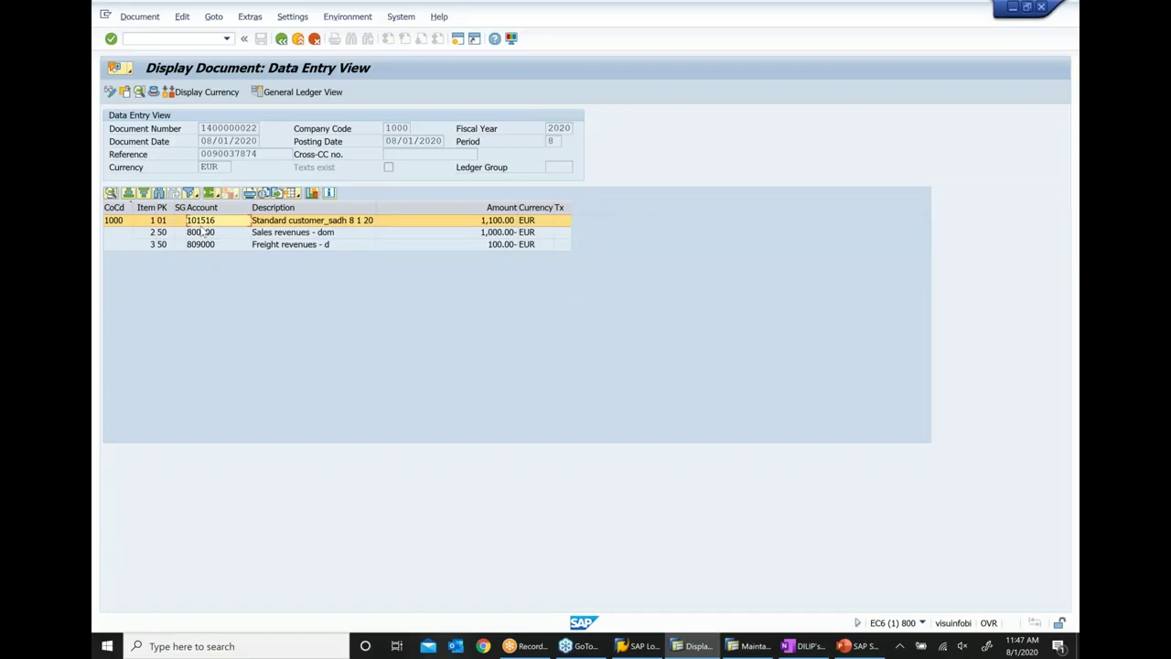
key(Down)
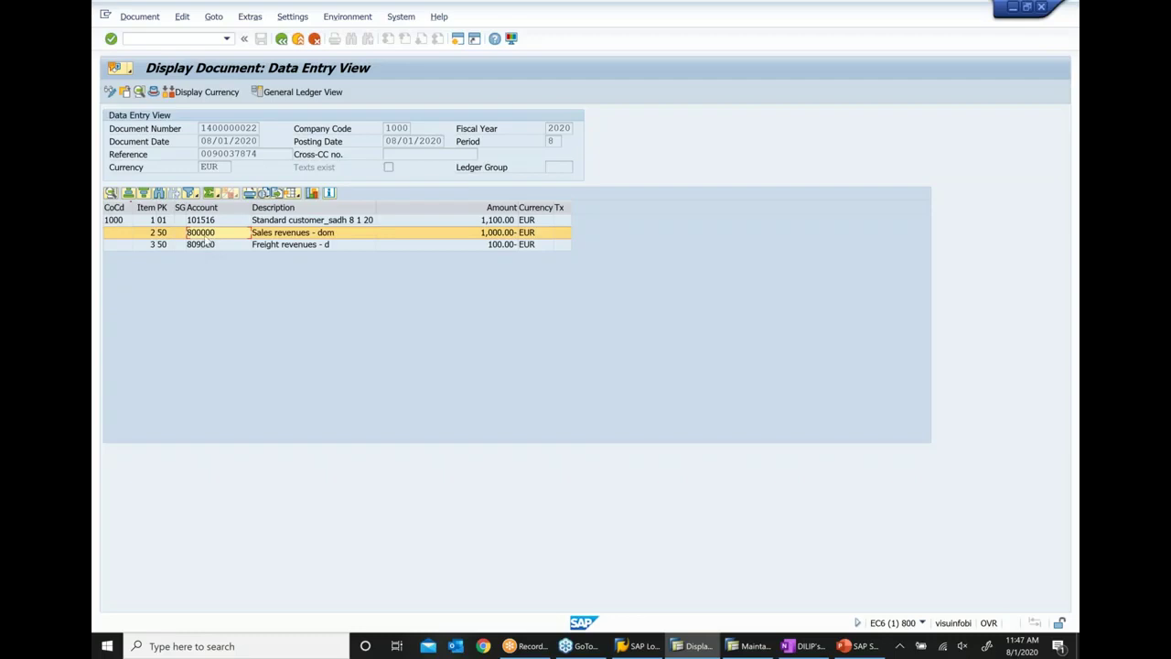
key(Down)
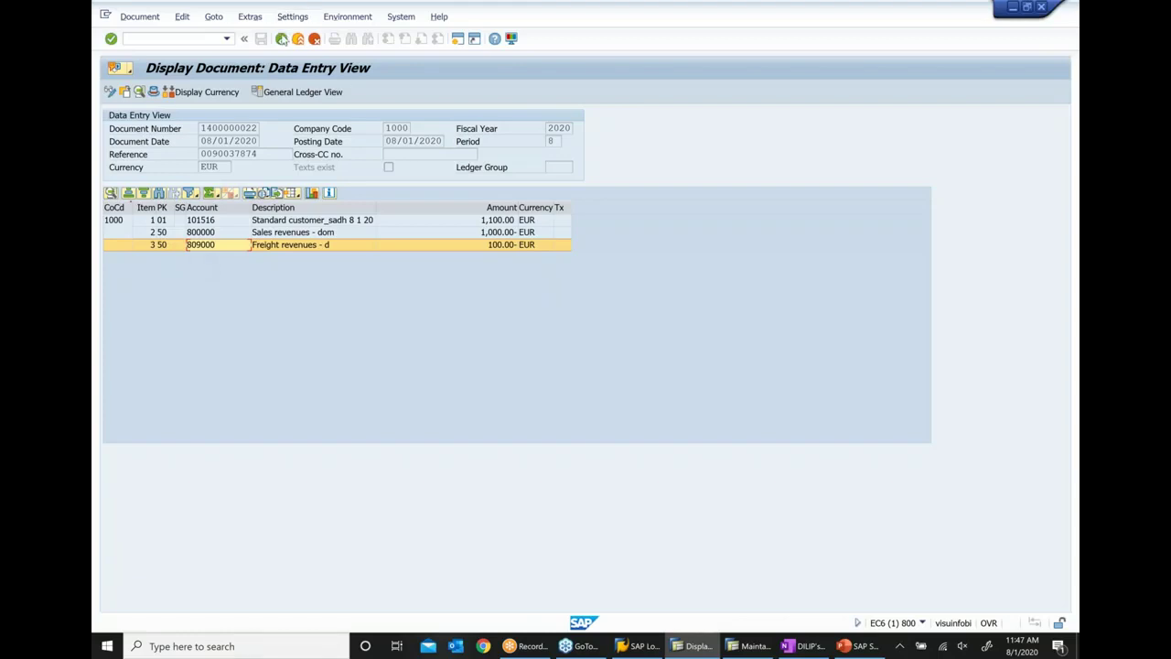
Step: Return to the document flow, display the F2 invoice and highlight its net value
click(282, 41)
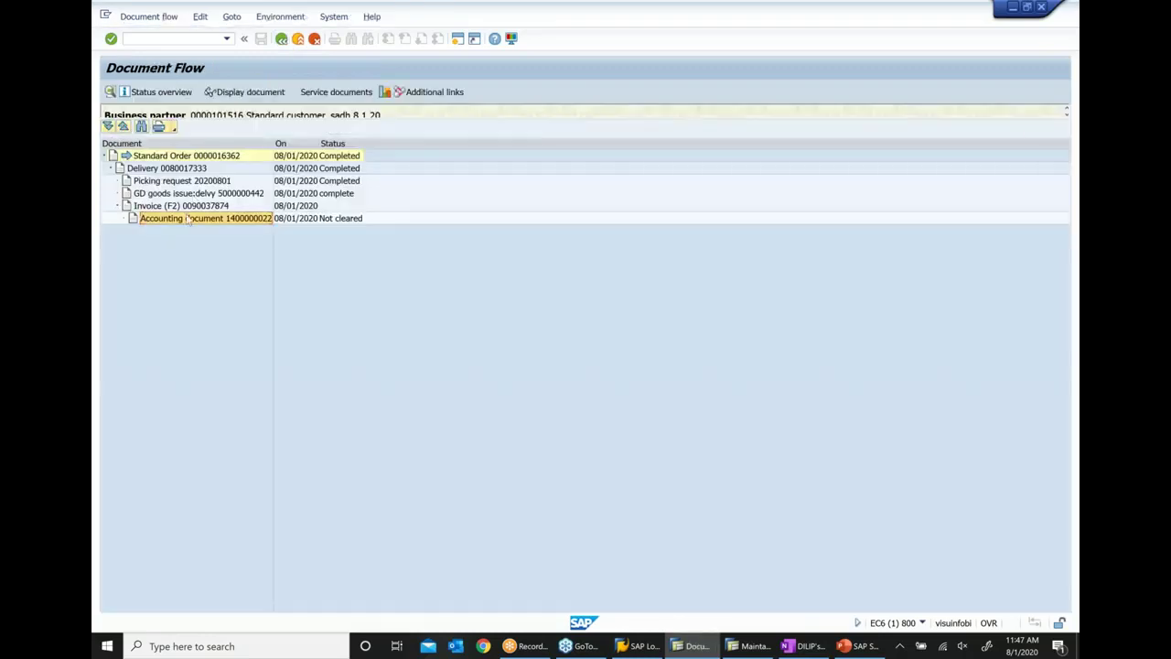
click(187, 207)
click(250, 92)
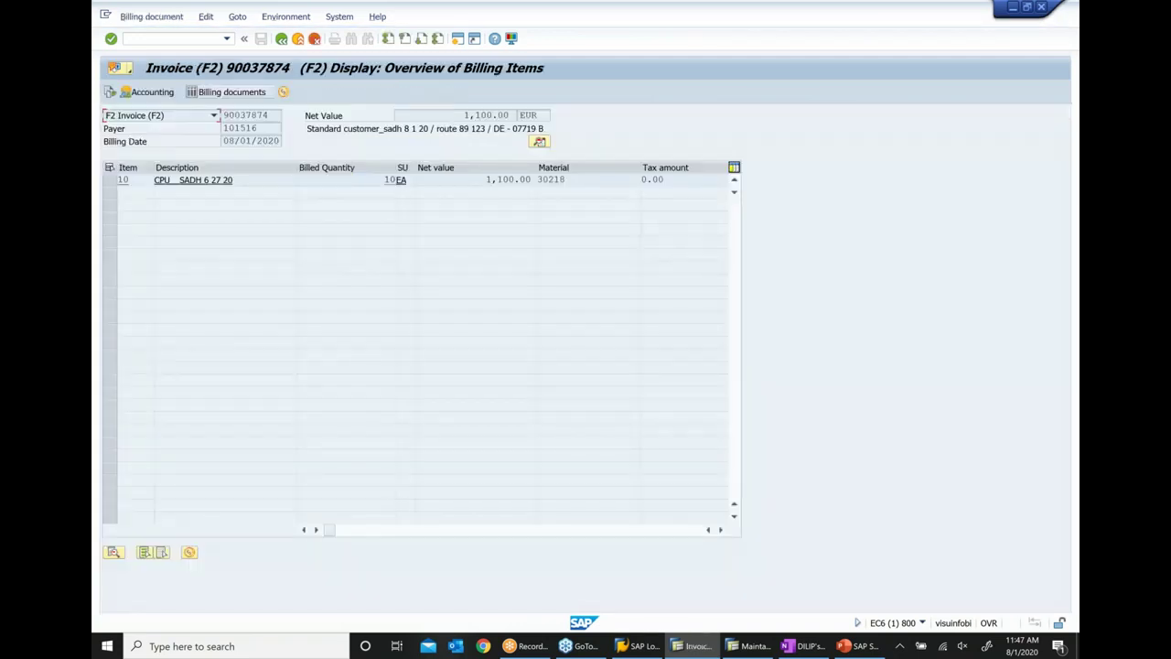
double_click(455, 114)
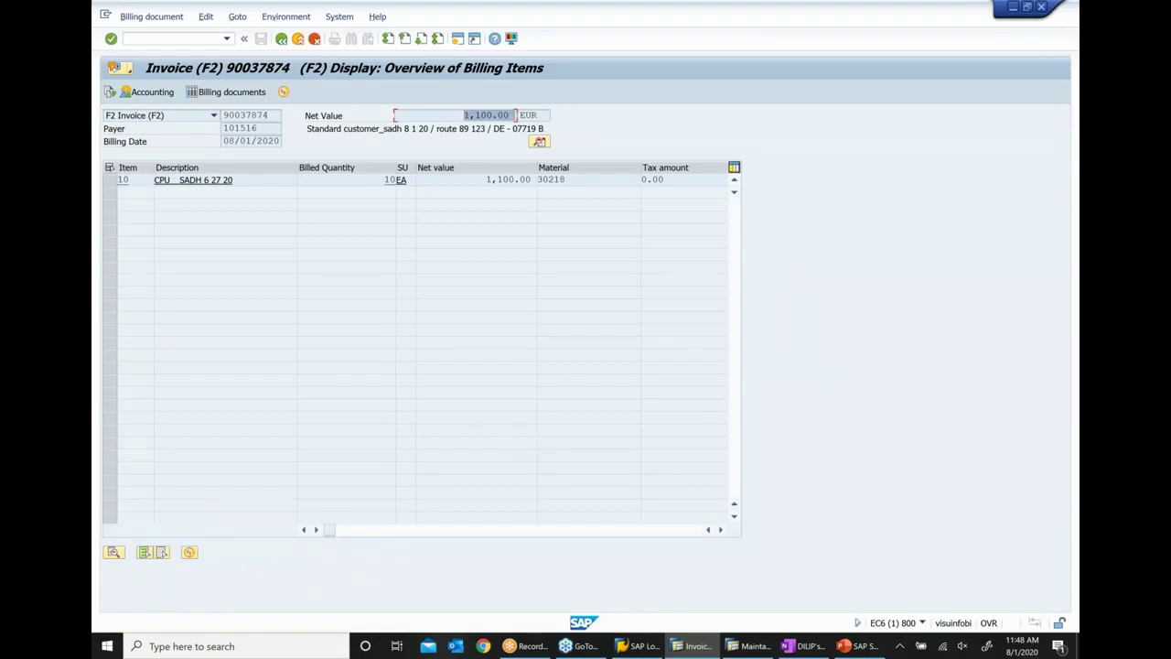
Step: Open the account determination analysis for the invoice's revenue accounts
click(293, 19)
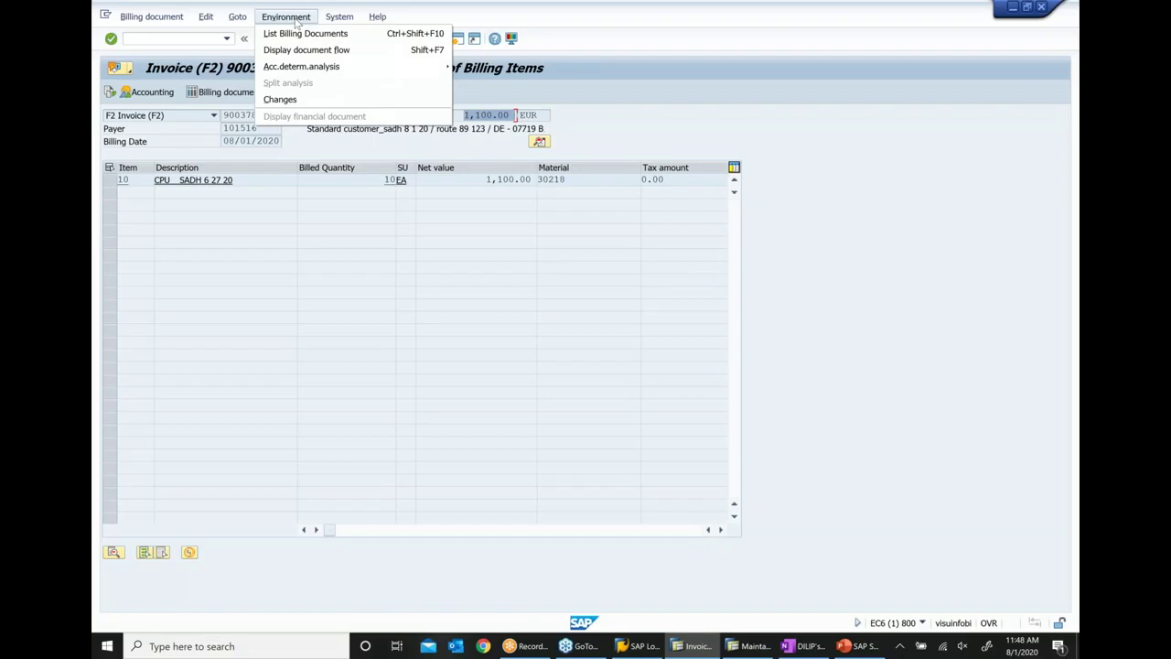
mouse_move(315, 71)
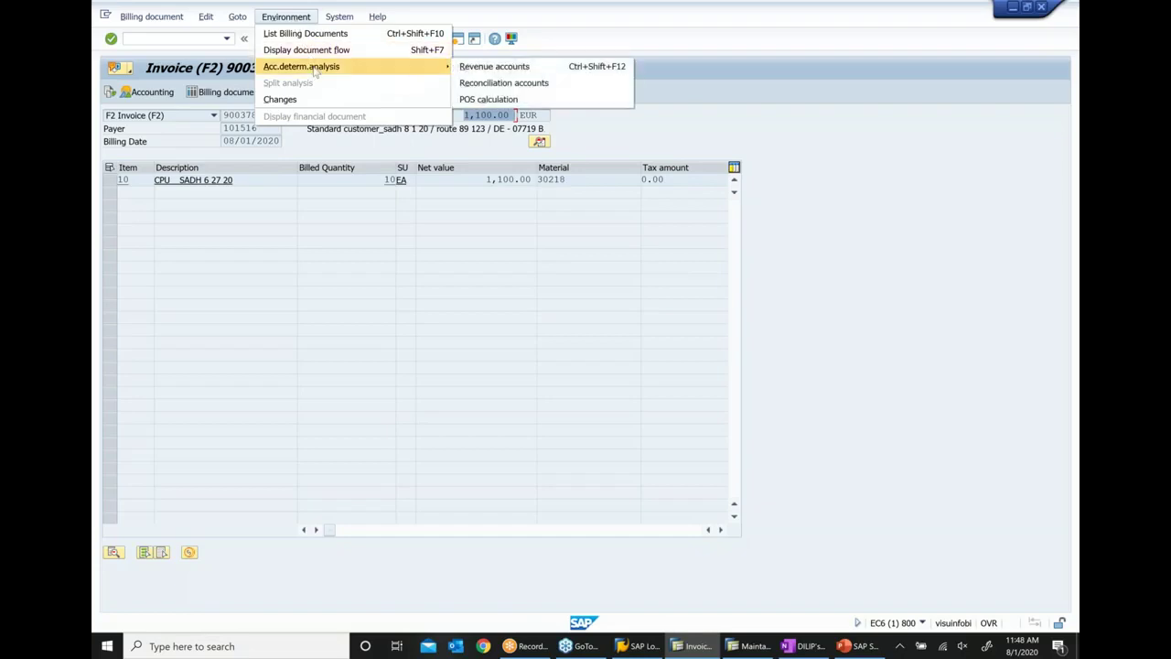
click(513, 67)
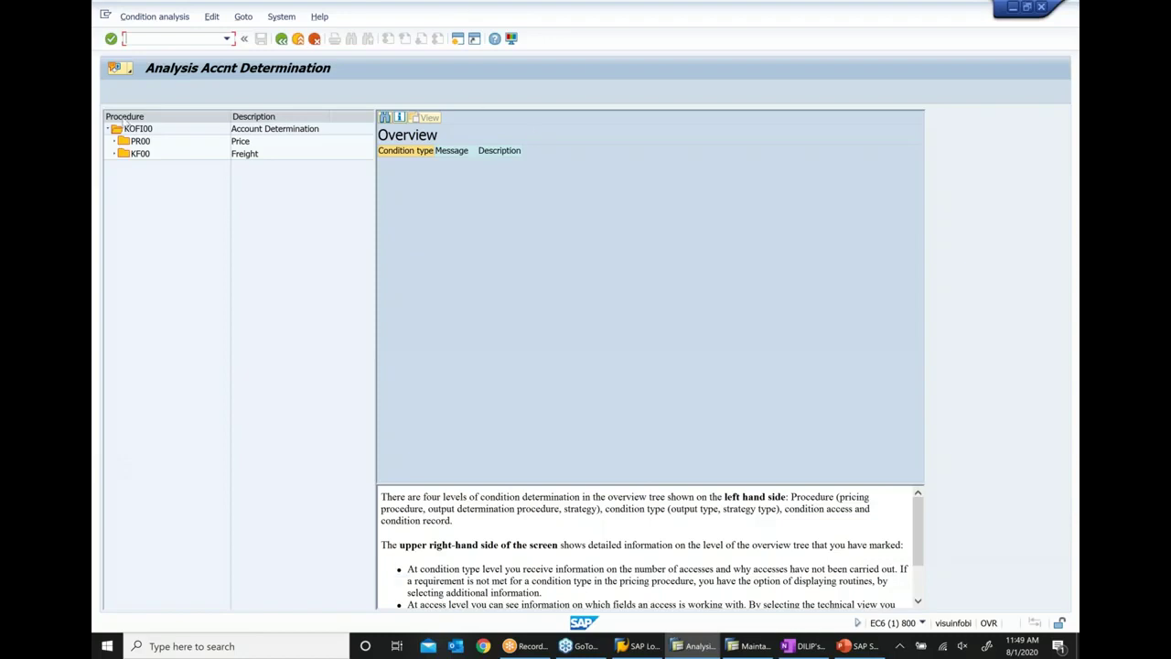
Step: Expand and examine the PR00 price and KF00 freight condition types in account determination procedure KOFI00, then reselect the procedure
click(141, 130)
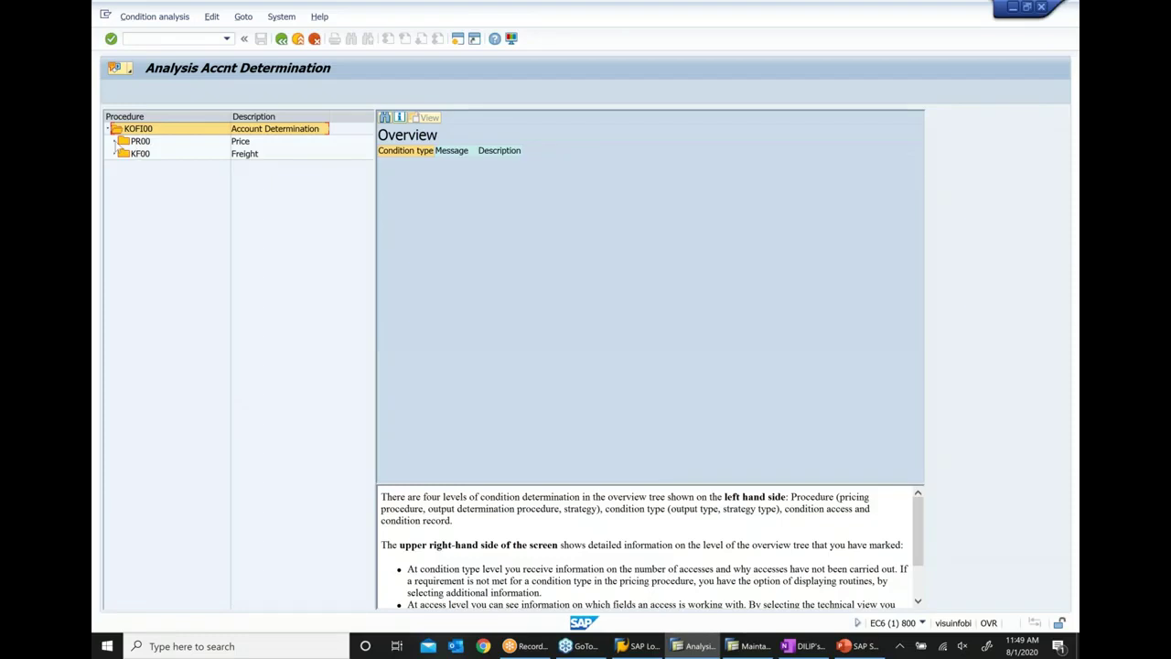
click(117, 141)
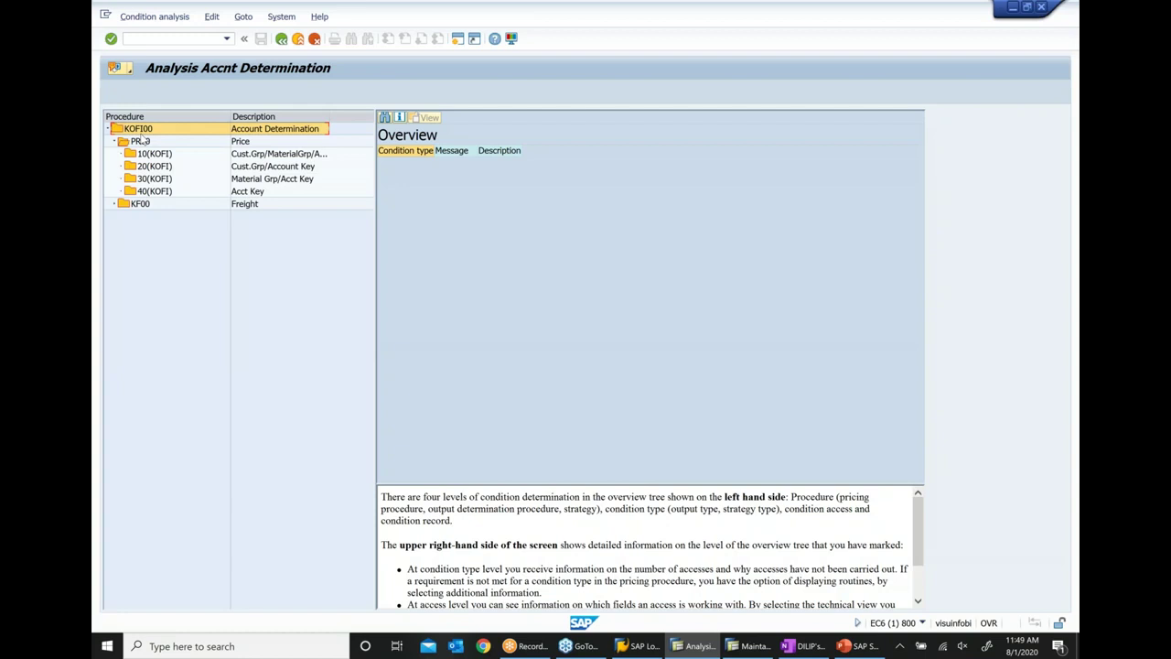
click(140, 148)
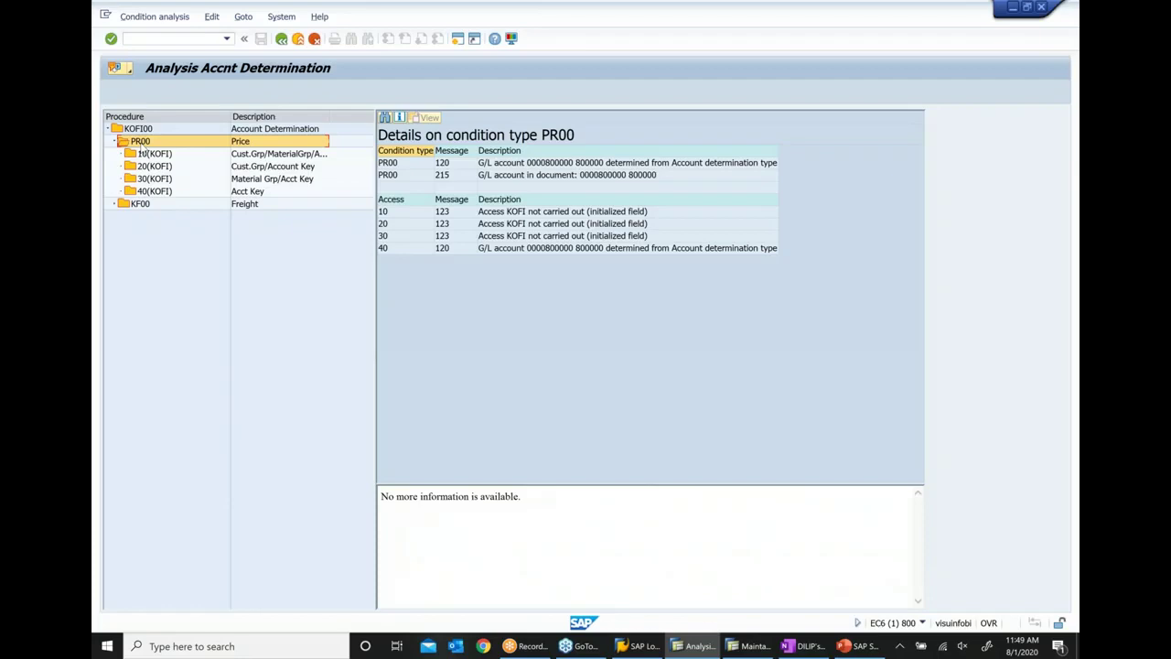
click(114, 204)
click(137, 205)
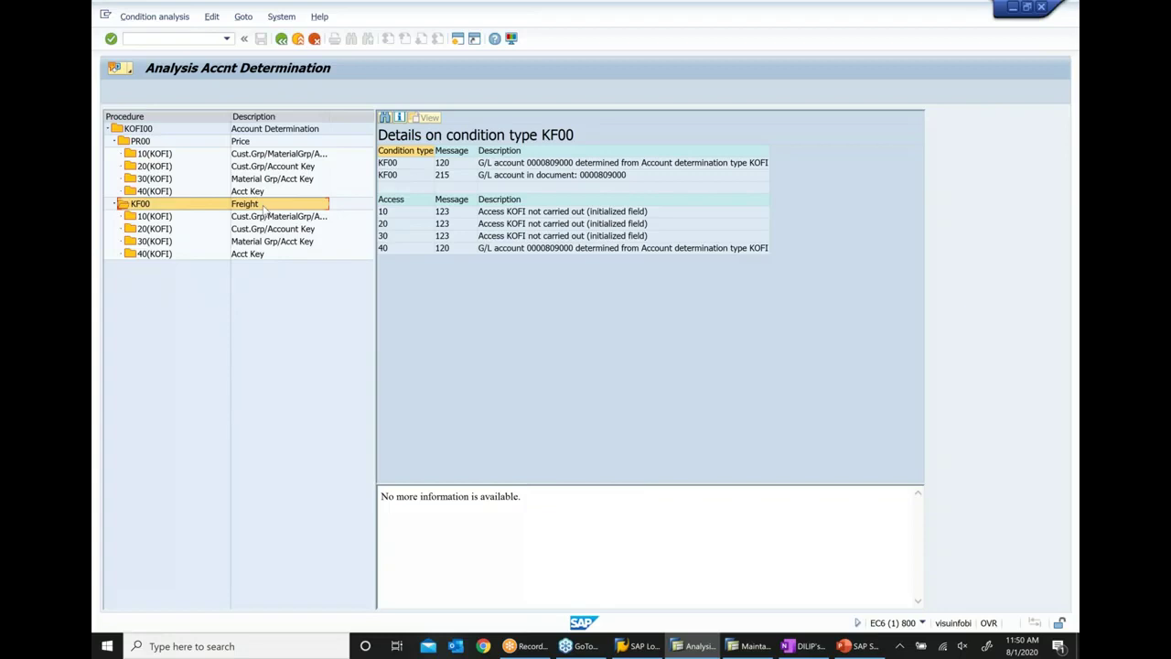
click(141, 132)
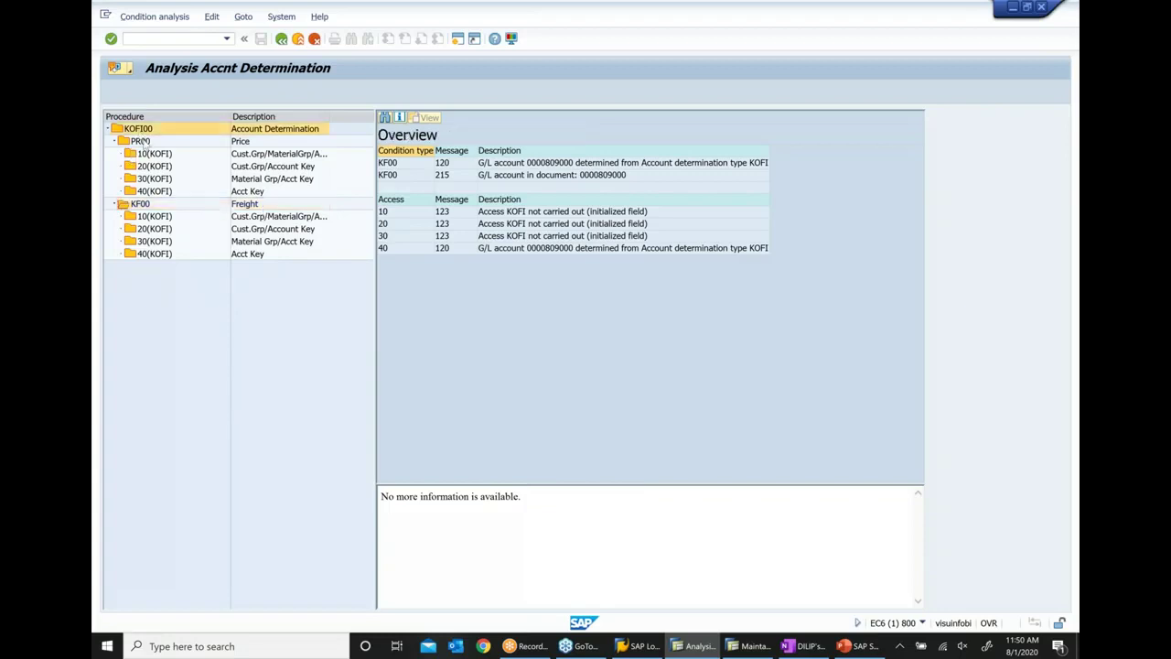
Step: Examine accesses 10, 20 and 30 of the PR00 price condition and their field values in the document
click(165, 156)
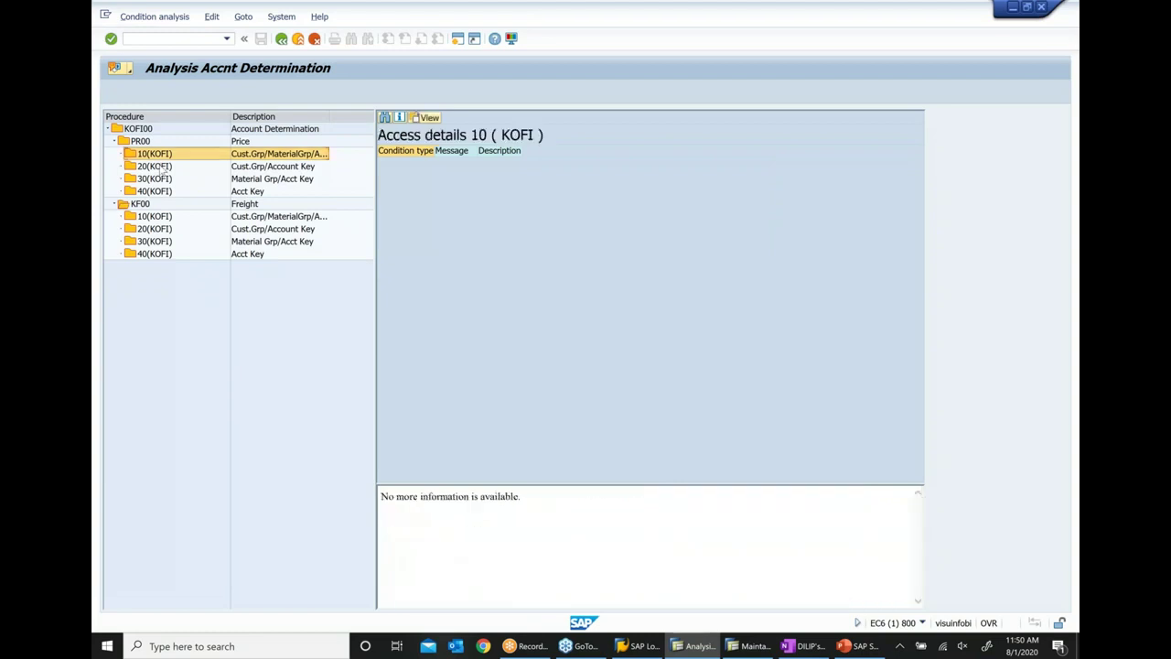
click(162, 167)
click(163, 180)
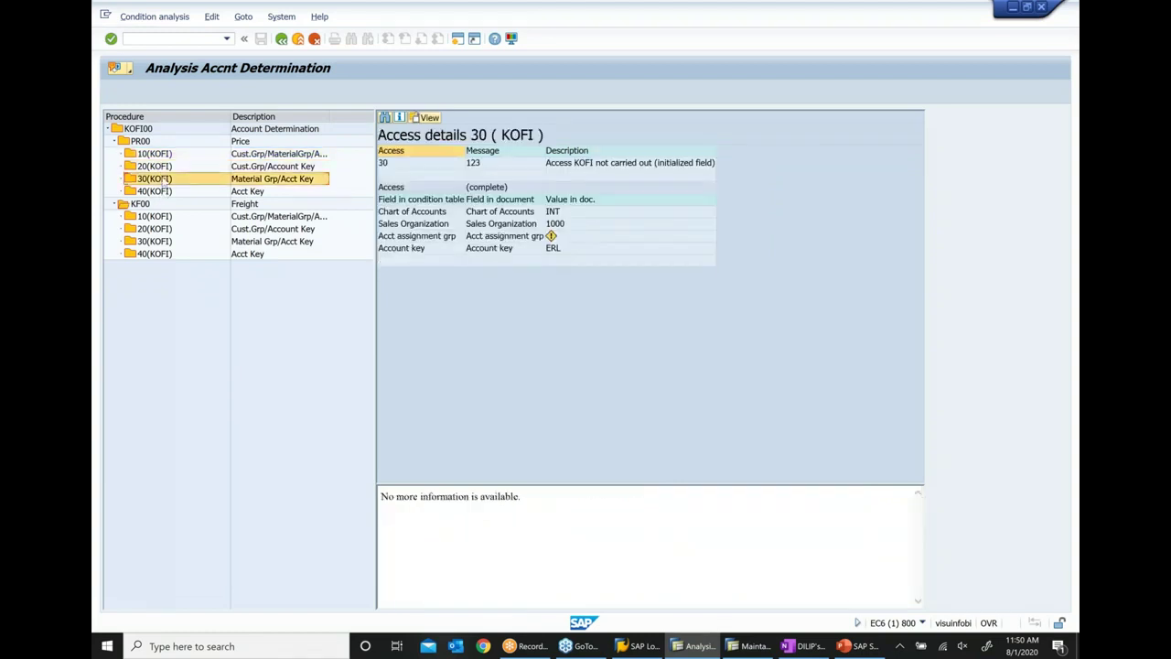
click(163, 156)
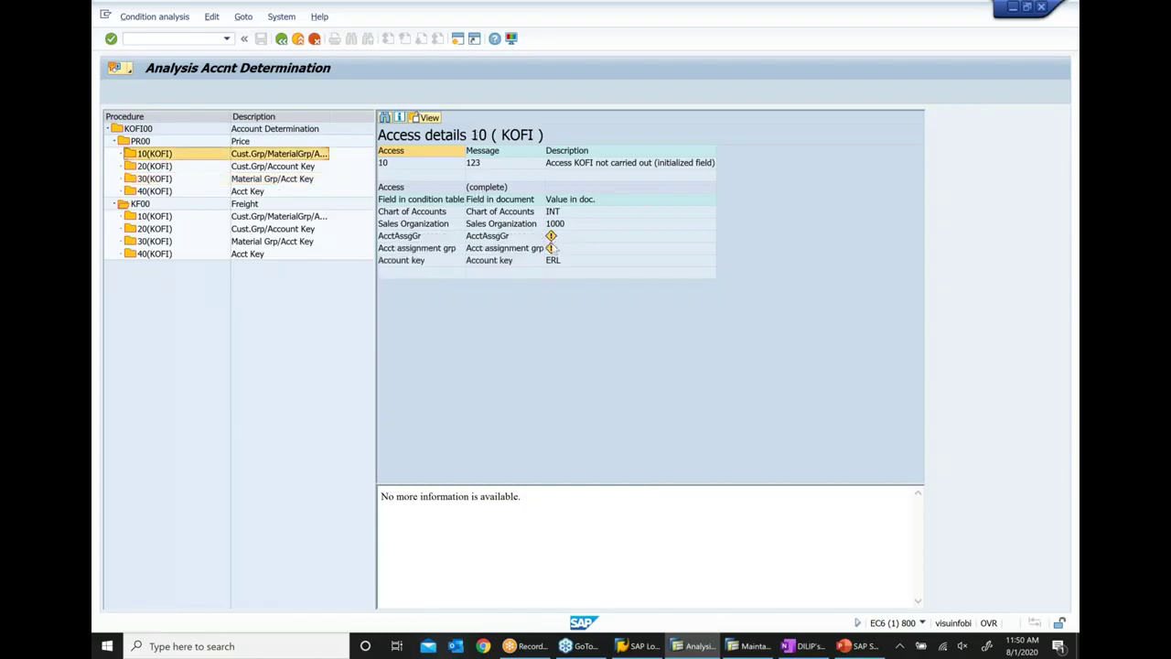
click(153, 168)
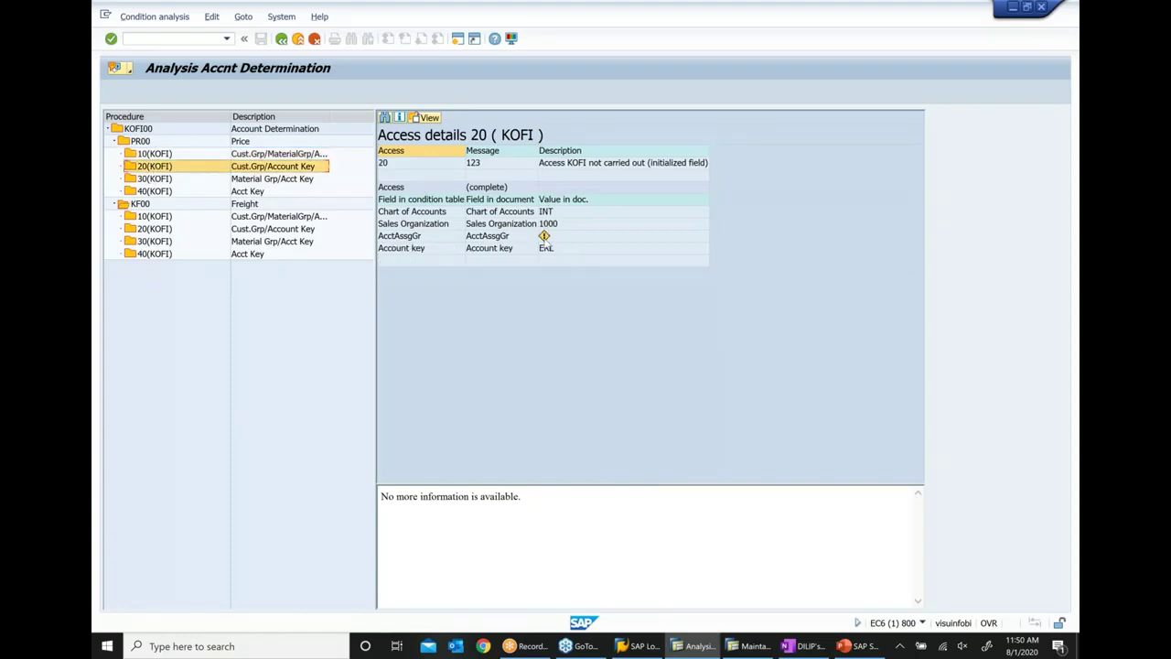
click(161, 179)
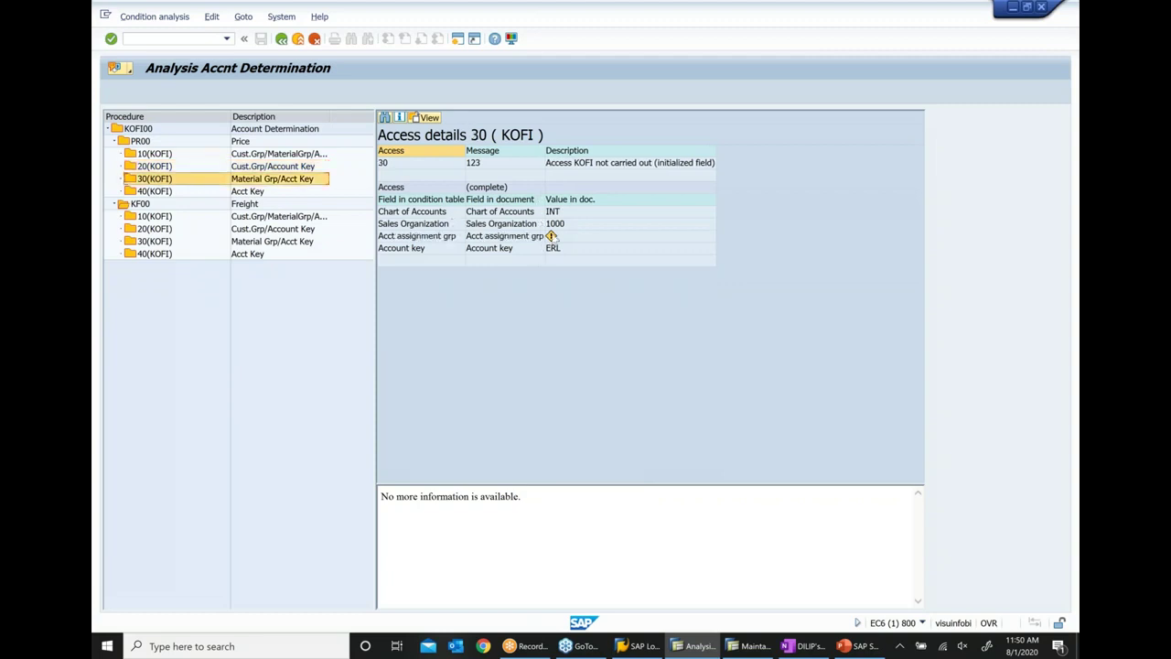
Step: Examine access 40 (Acct Key) of PR00, highlighting its sales organization and account key rows
click(155, 191)
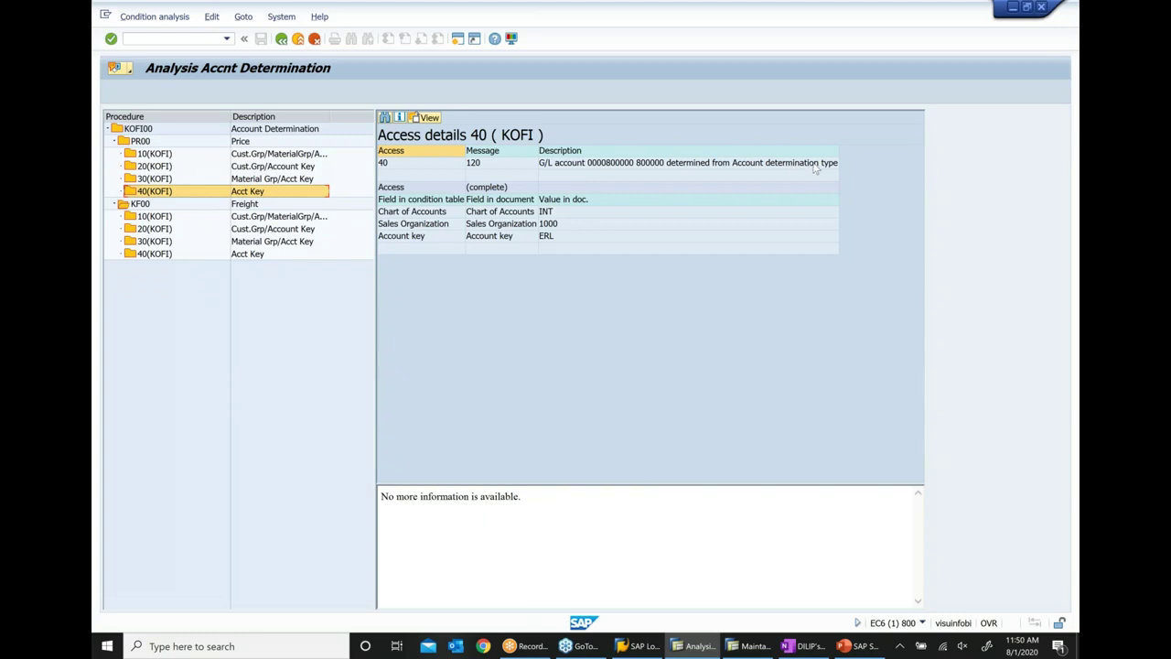
click(554, 226)
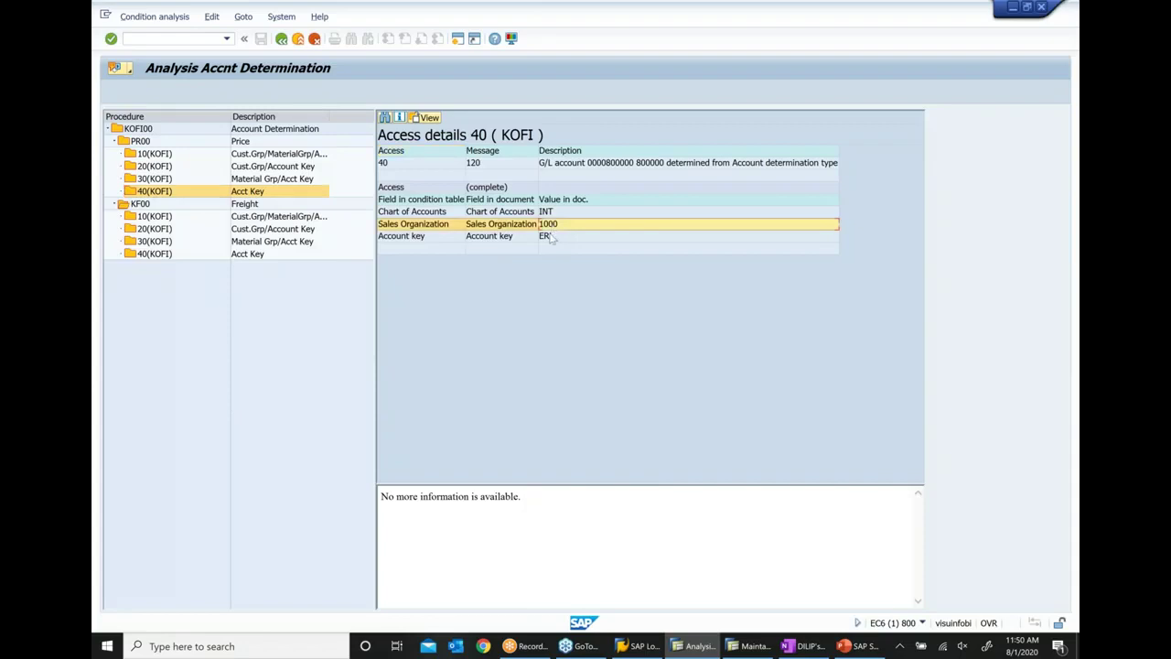
click(552, 239)
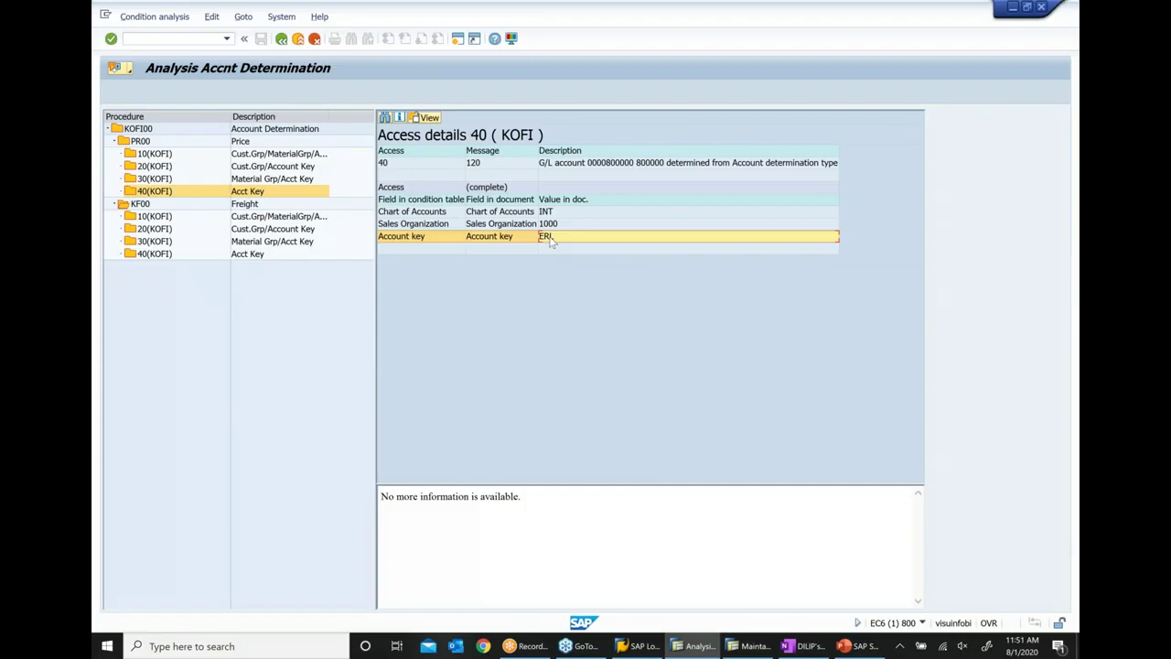
Step: Return to the invoice, display item 10's pricing conditions and highlight the PR00 price and KF00 freight values
click(281, 38)
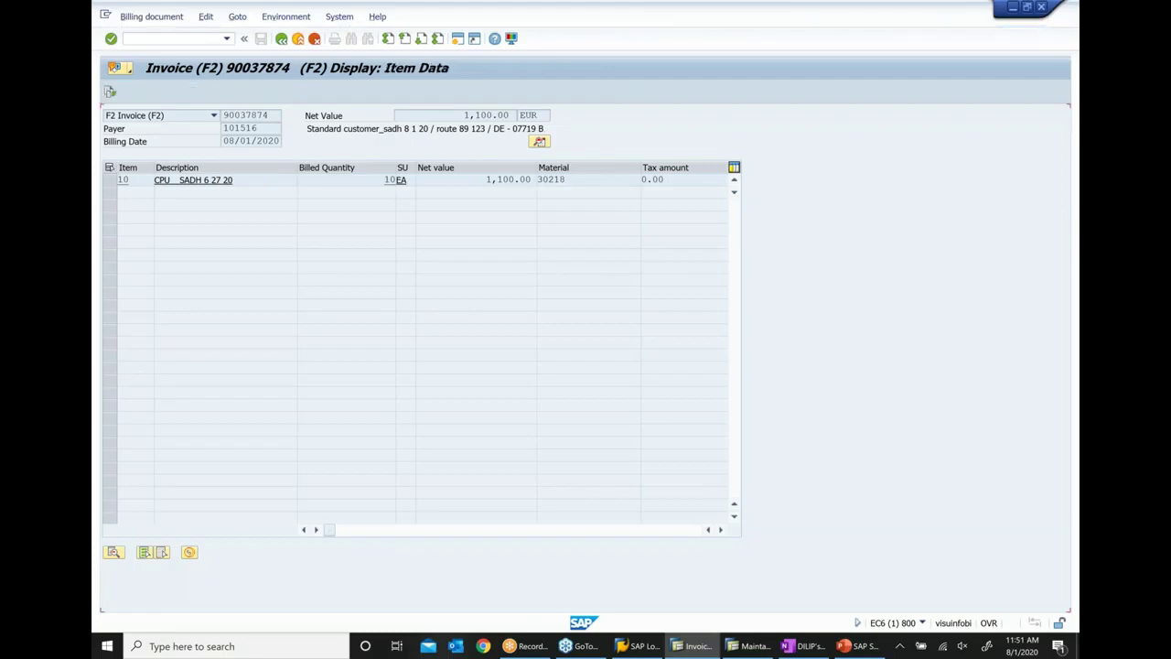
click(247, 183)
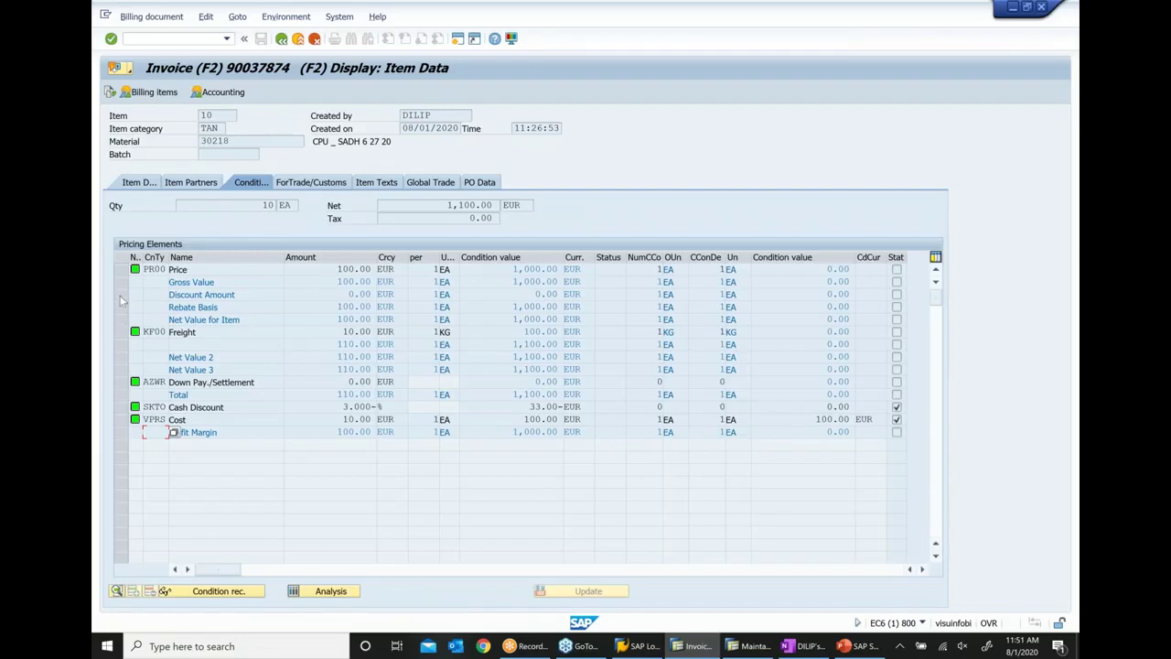
click(119, 269)
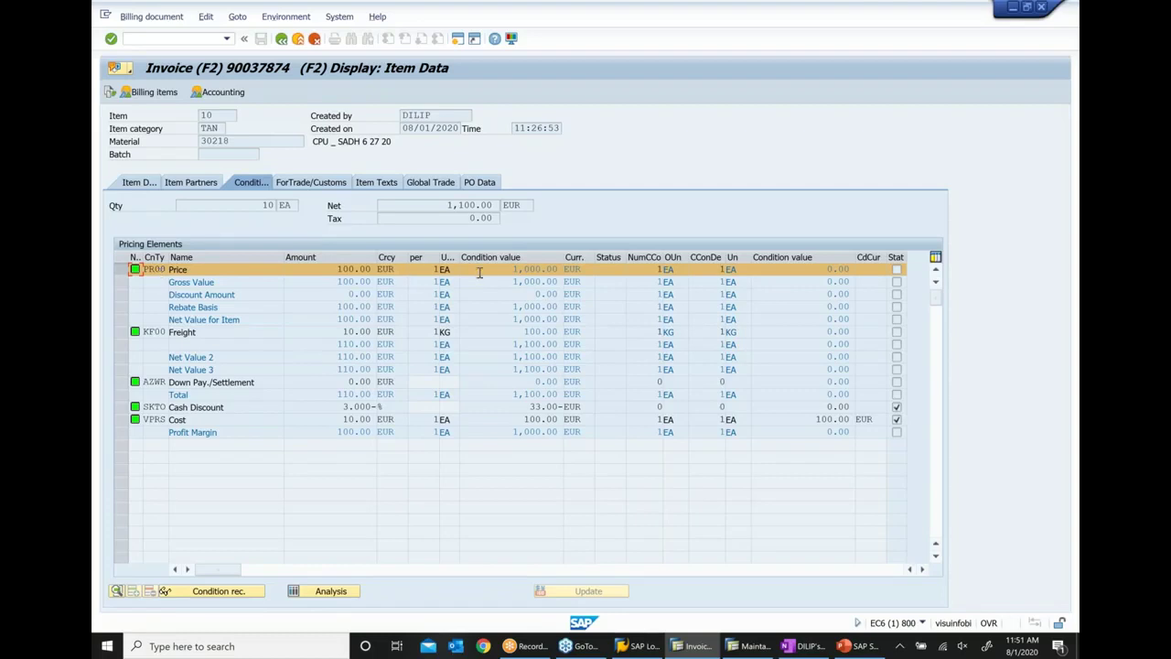
double_click(561, 269)
click(119, 332)
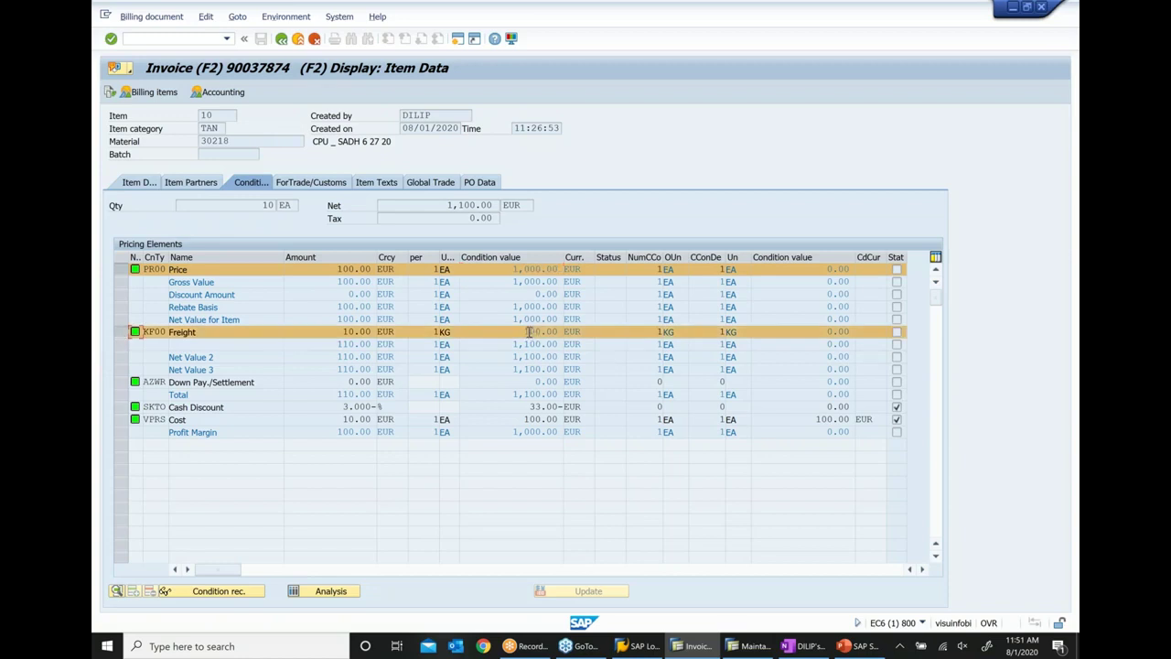
drag(529, 331, 597, 332)
click(553, 272)
drag(554, 274, 559, 274)
drag(515, 332, 617, 338)
Step: Open the item's pricing analysis, then expand and examine condition type PR00 in procedure RVAA01
click(351, 594)
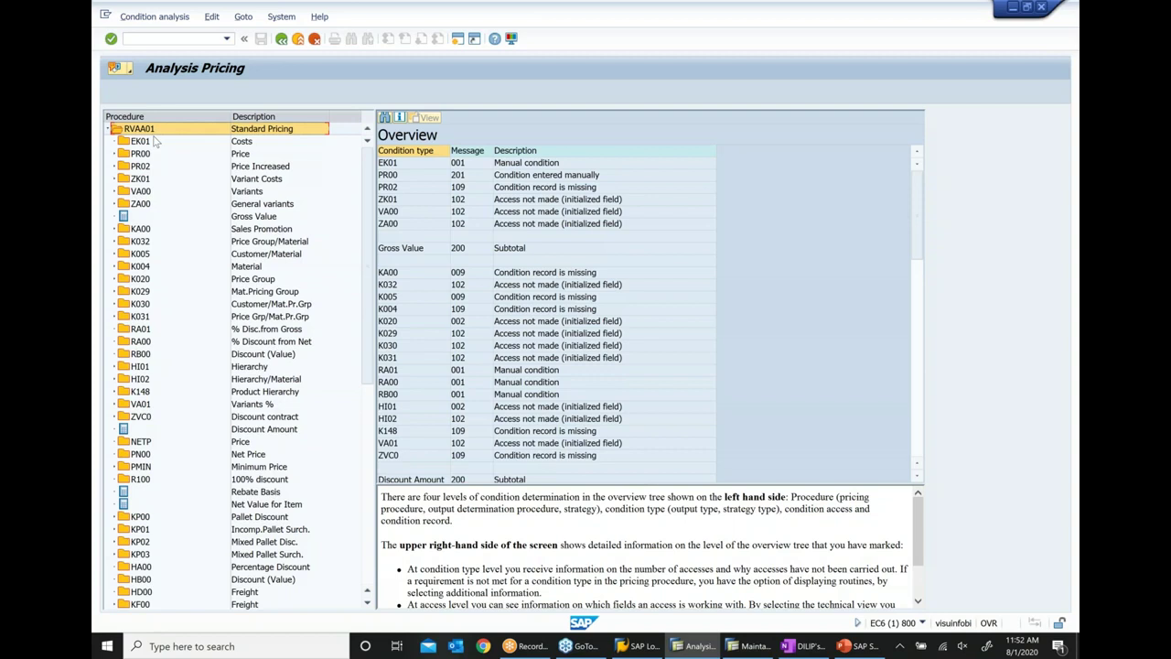
click(114, 153)
click(154, 155)
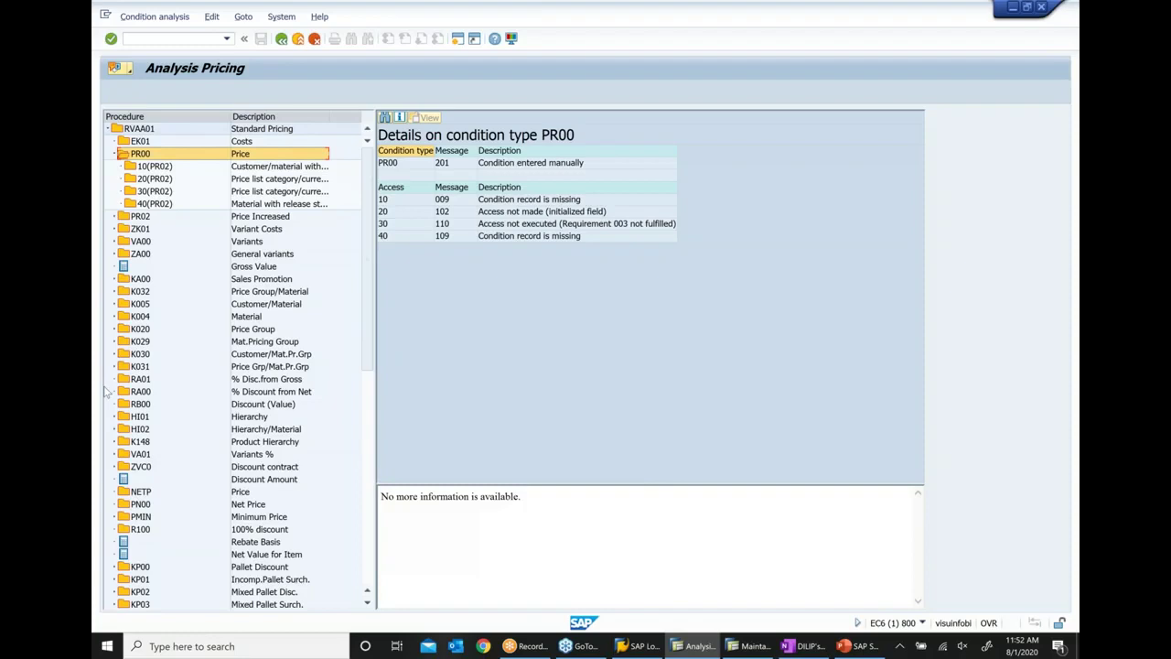
Step: Expand the KF00 freight condition type in the pricing procedure and examine its access 10 for Incoterms (Parts 1+2)
scroll(123, 402, down, 1)
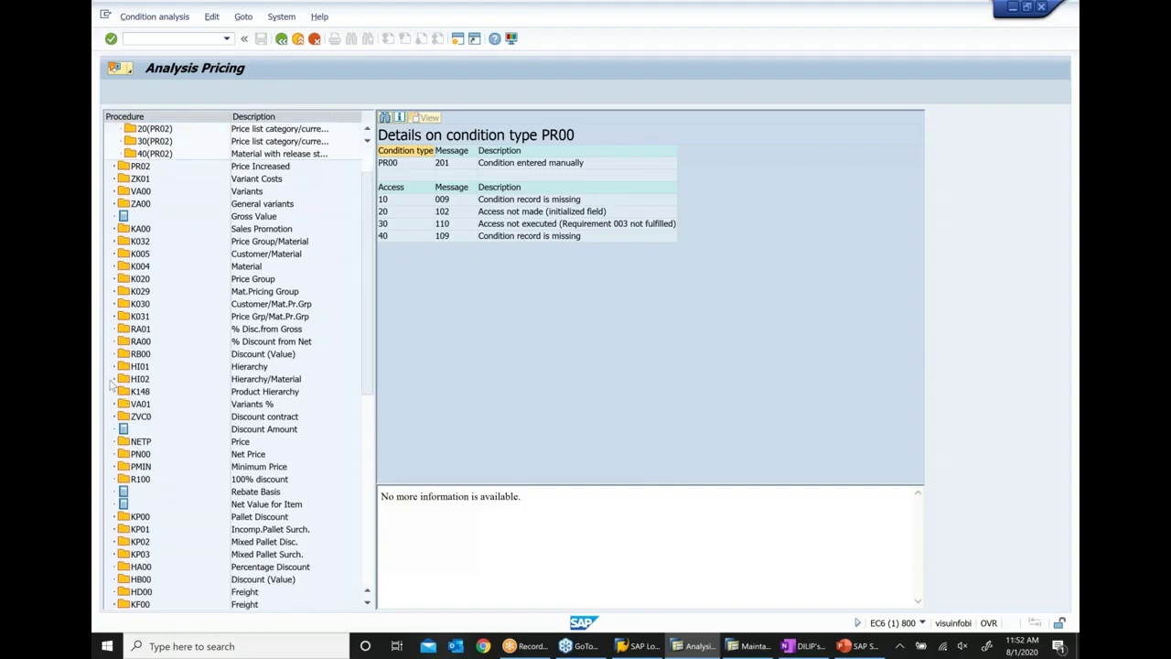
scroll(112, 385, down, 1)
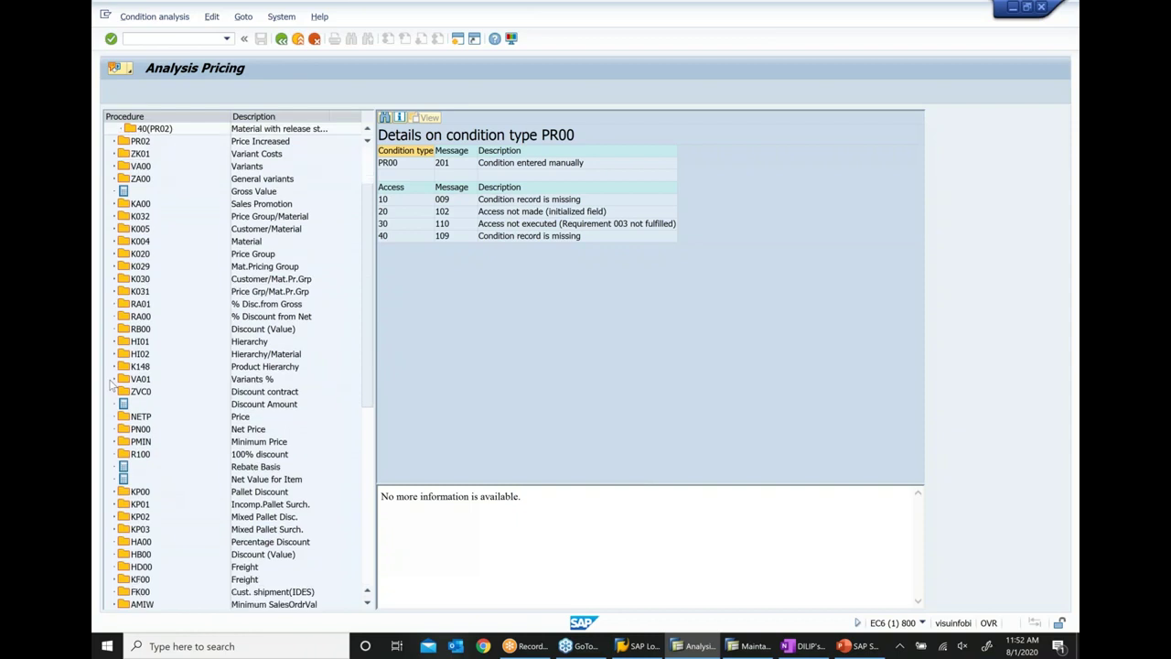
scroll(112, 385, down, 1)
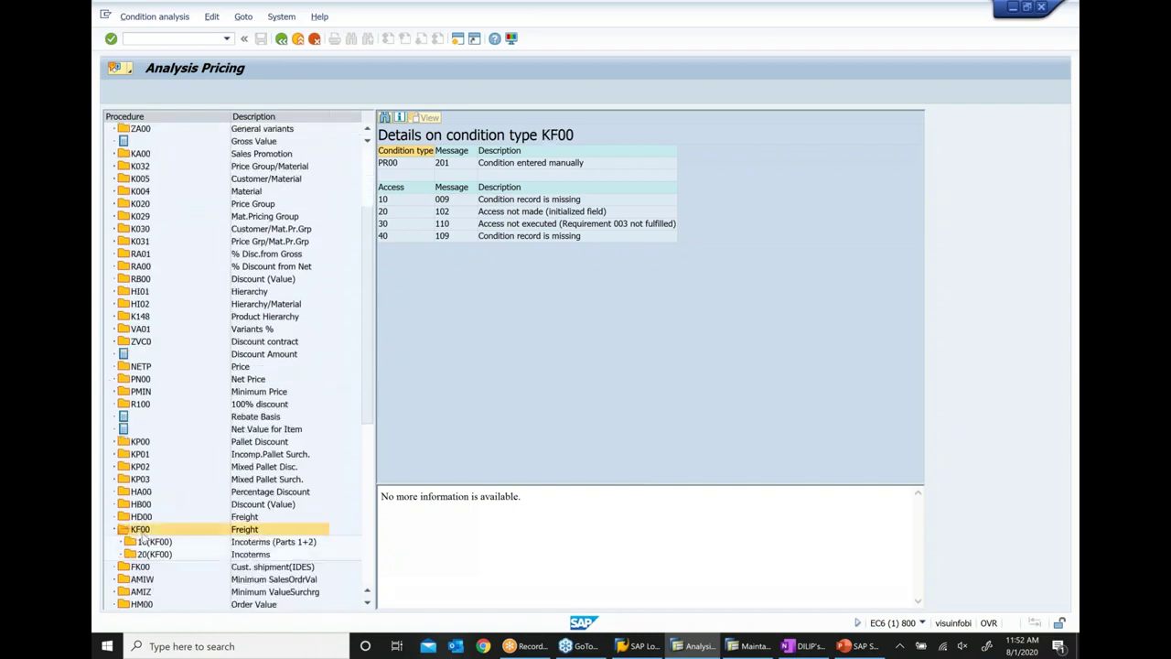
click(154, 542)
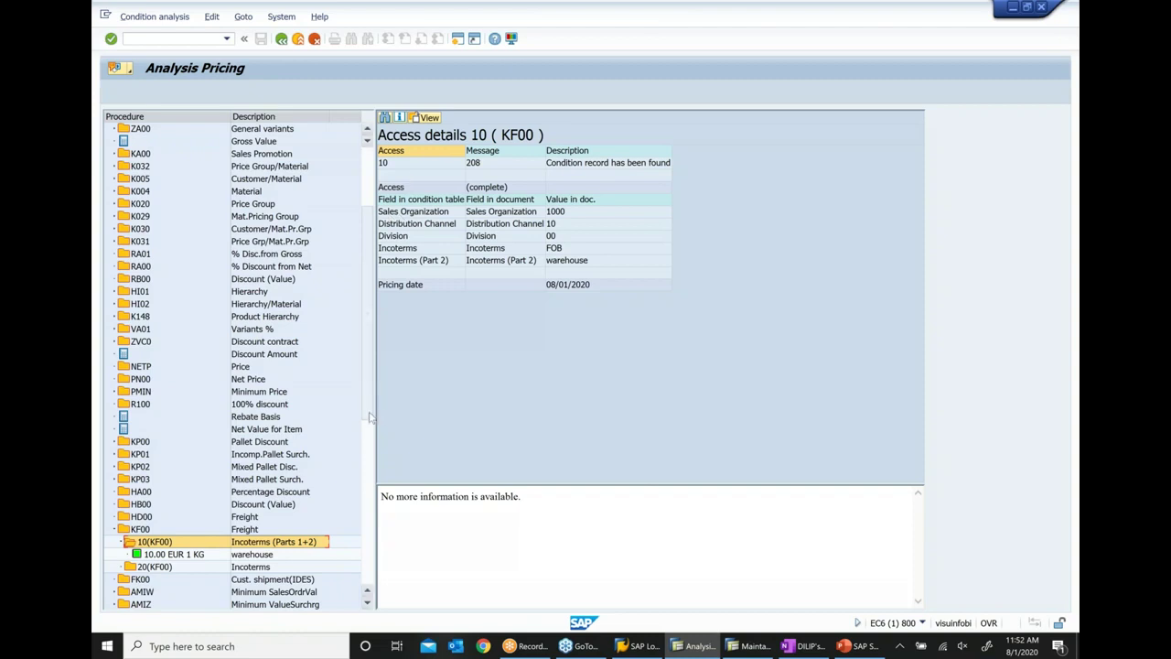
drag(370, 385, 372, 311)
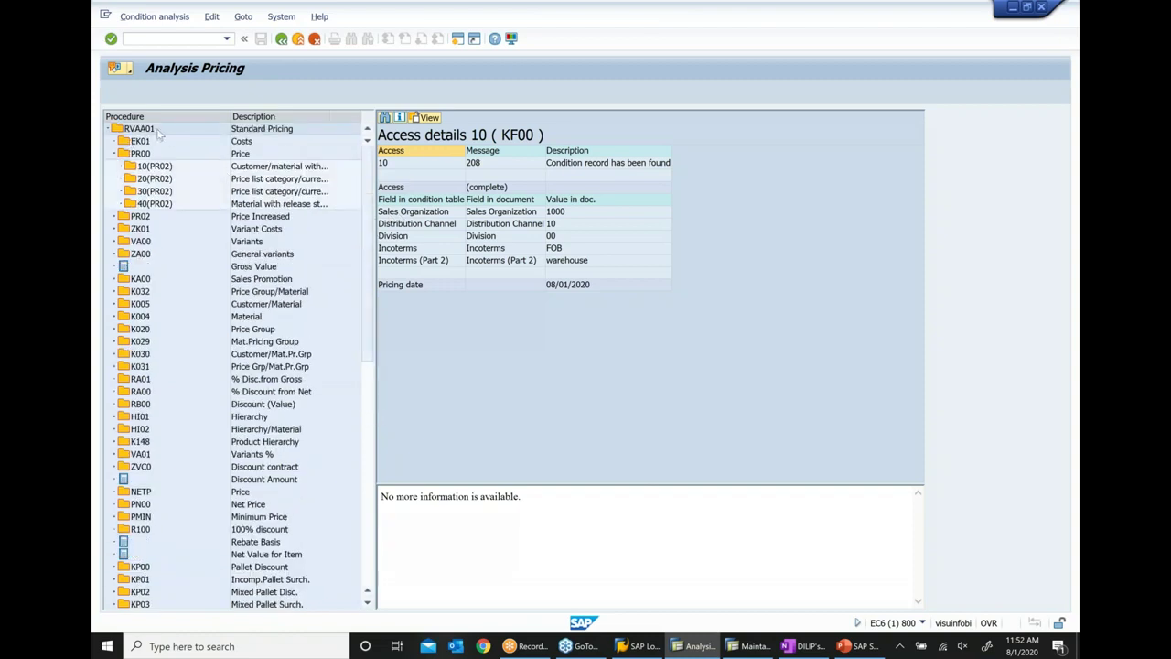
Step: Return to the invoice's billing items overview and reopen the account determination analysis for revenue accounts
click(281, 41)
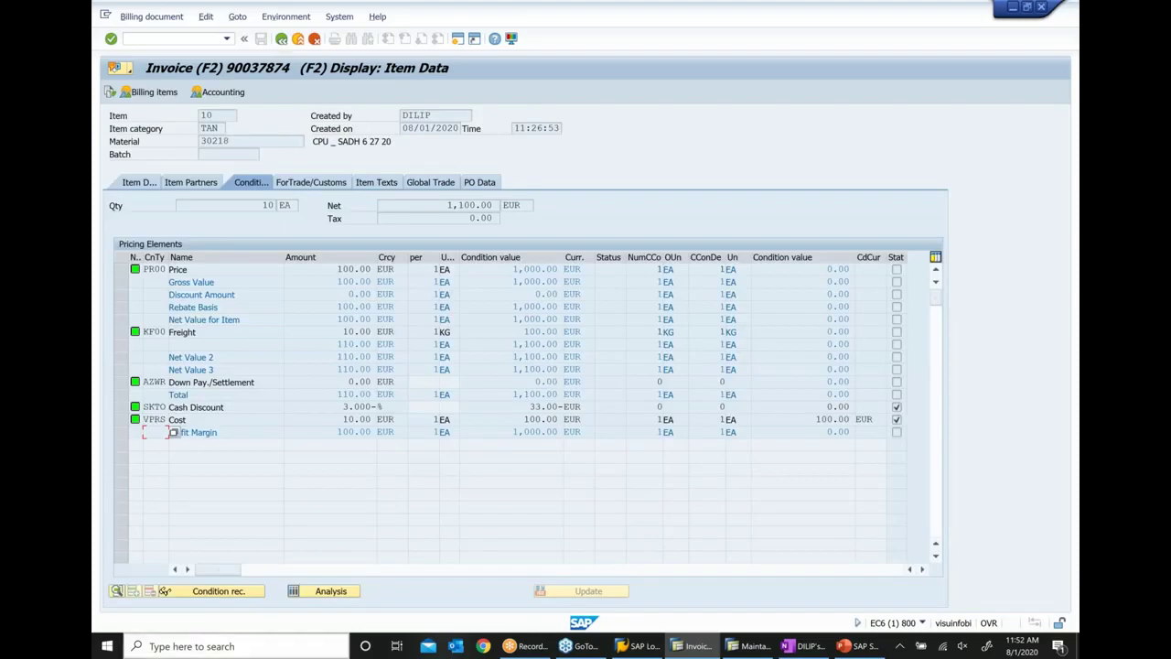
click(286, 16)
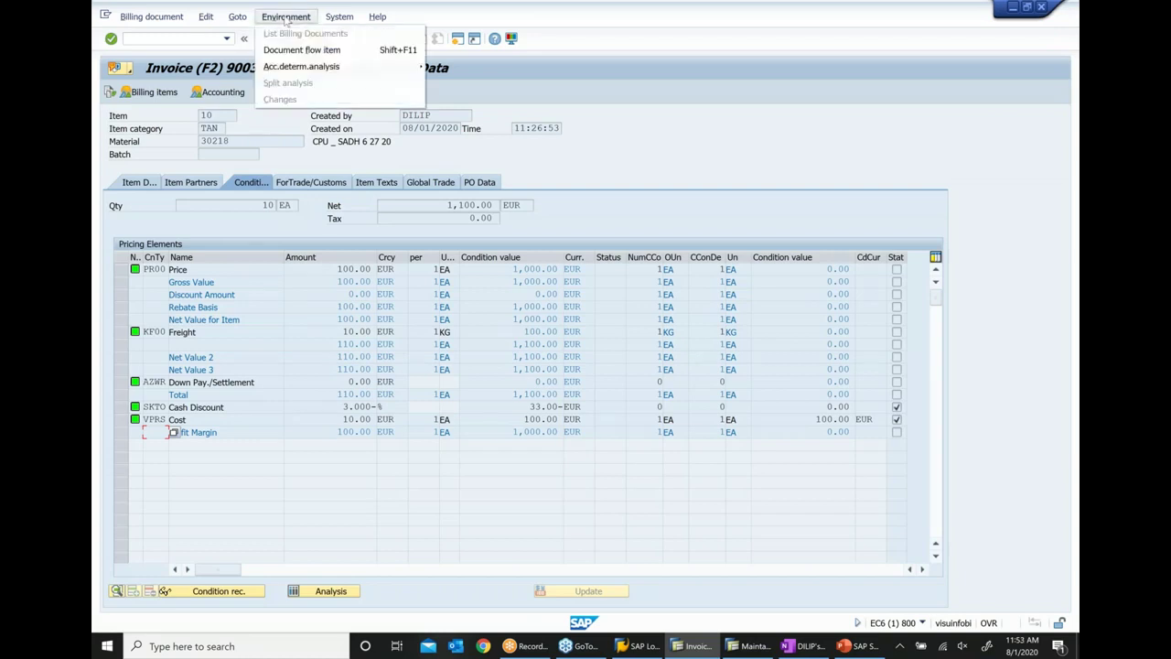
click(350, 57)
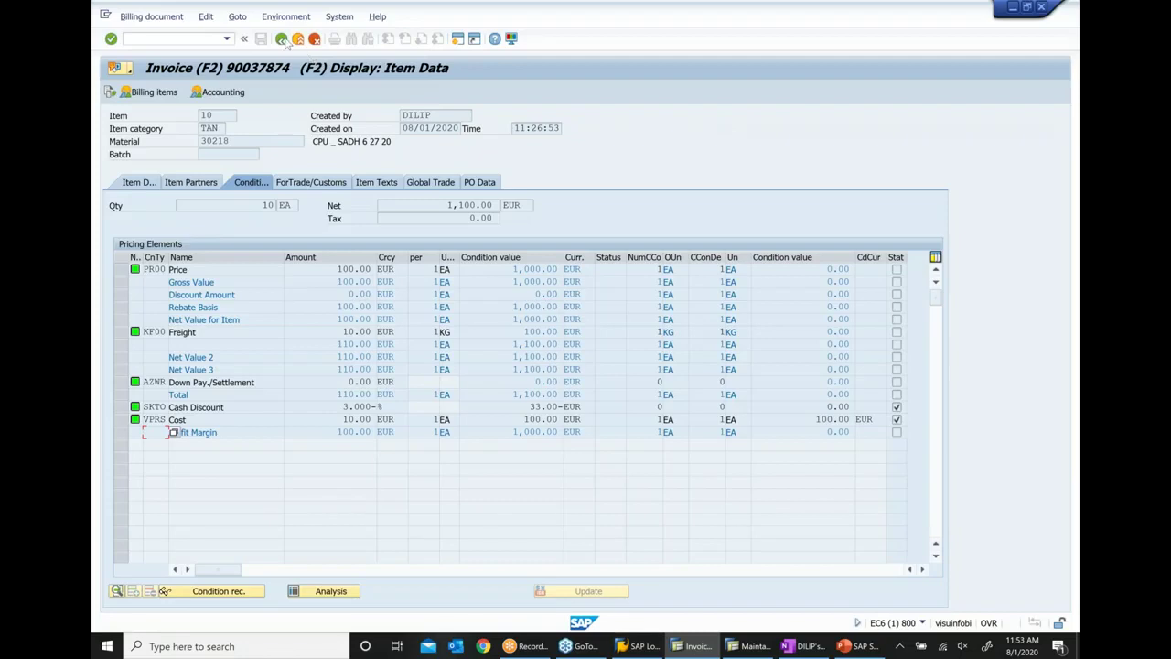
click(283, 39)
click(281, 39)
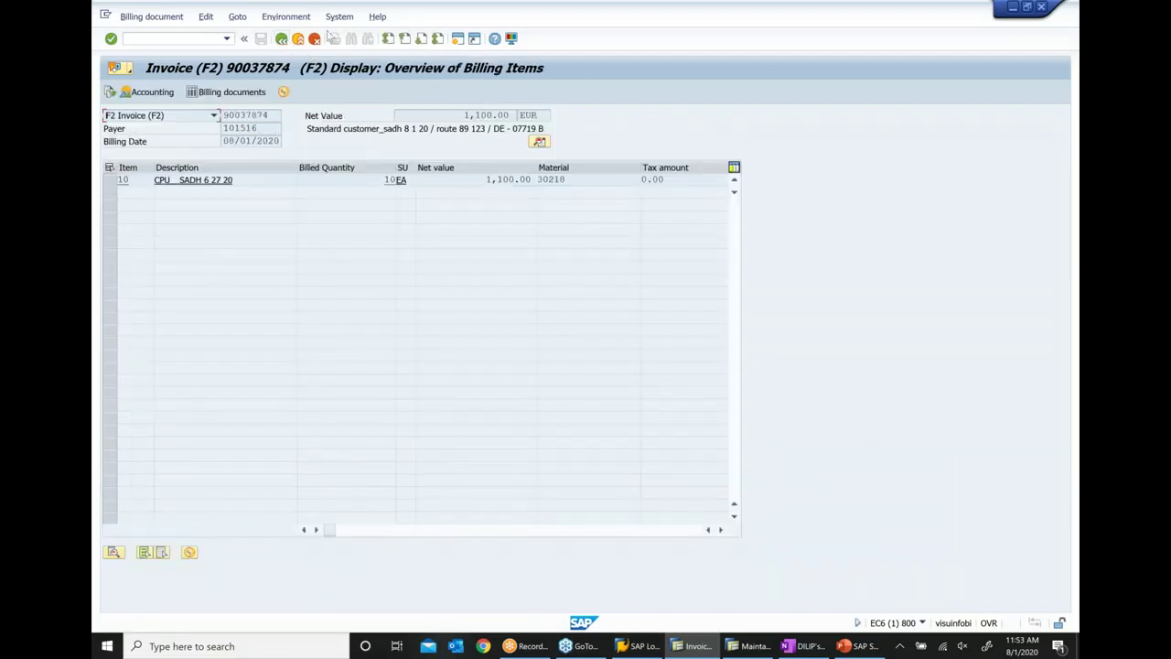
click(289, 19)
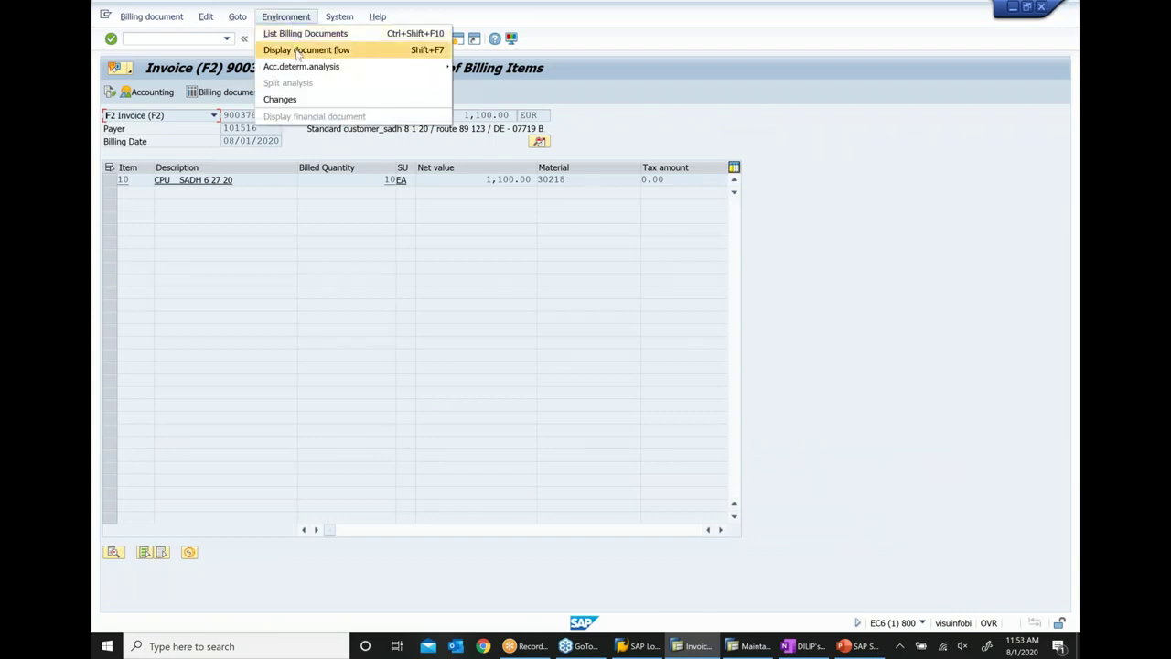
mouse_move(305, 72)
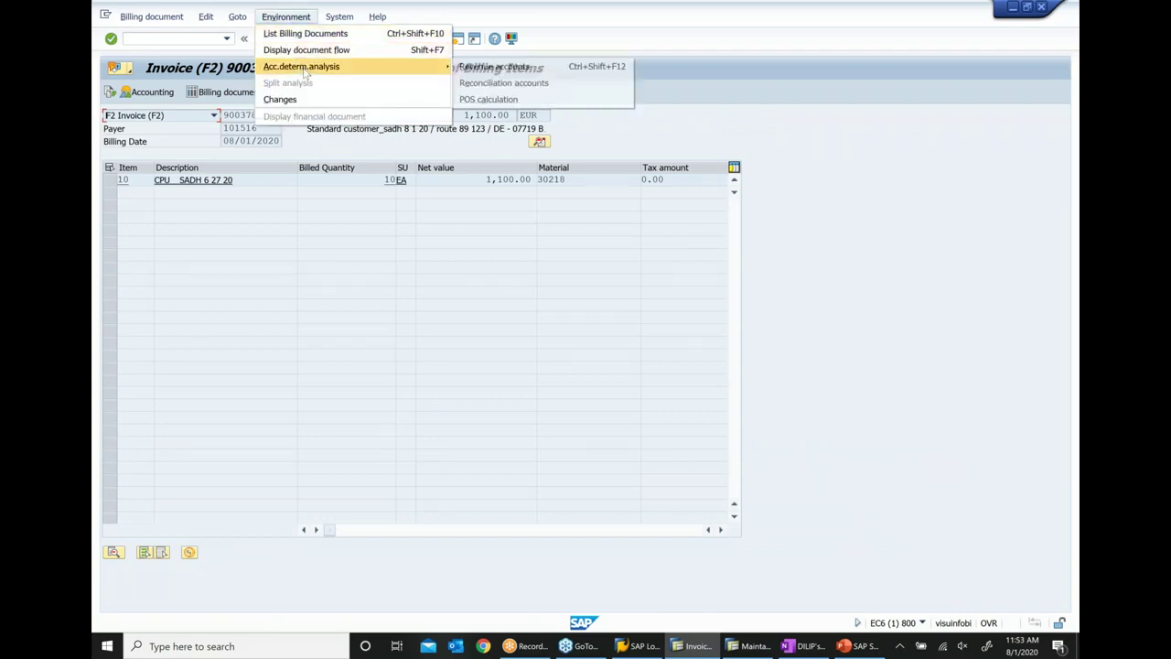
click(501, 71)
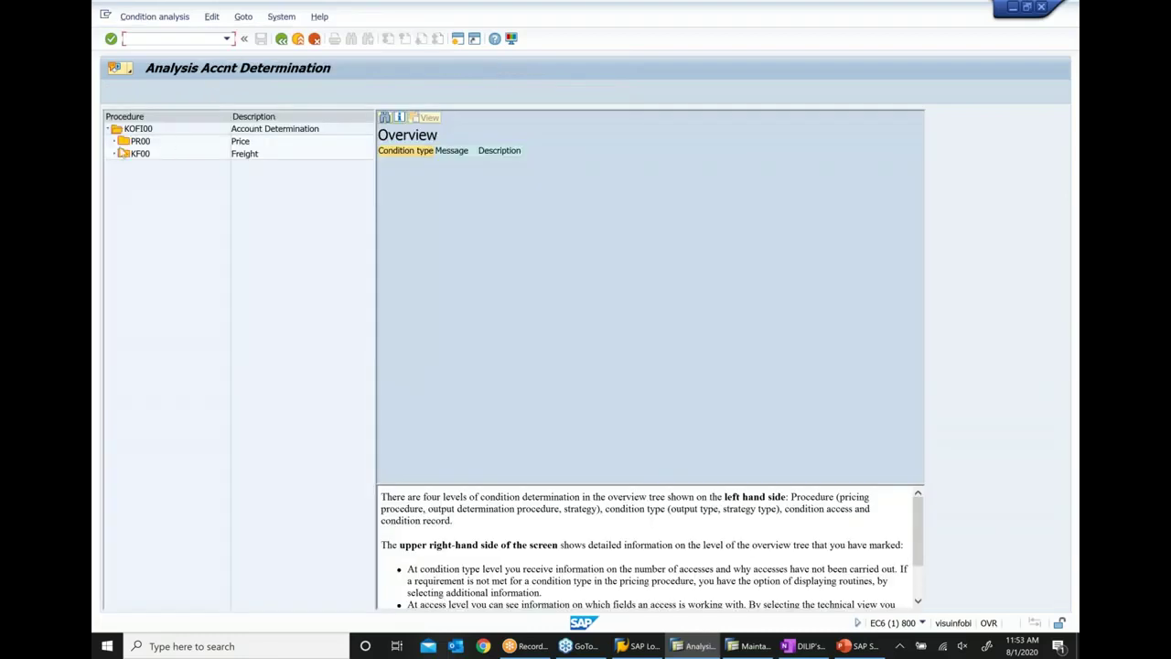
Step: Expand the PR00 price and KF00 freight condition types and select account determination procedure KOFI00
click(114, 142)
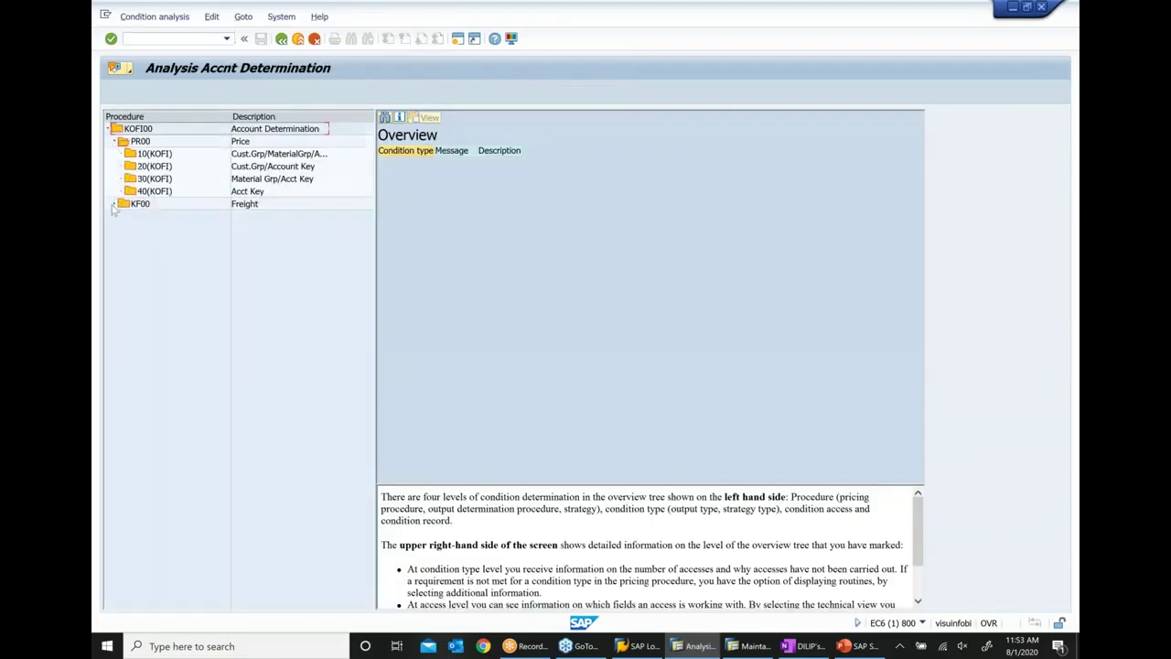
click(115, 203)
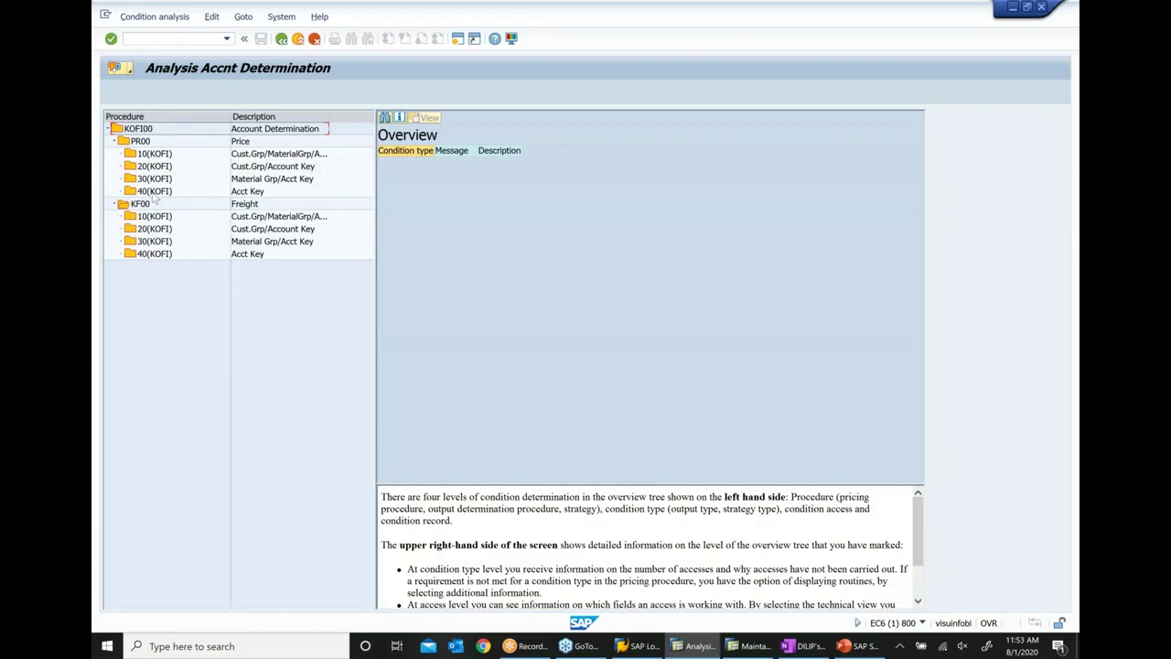
click(142, 130)
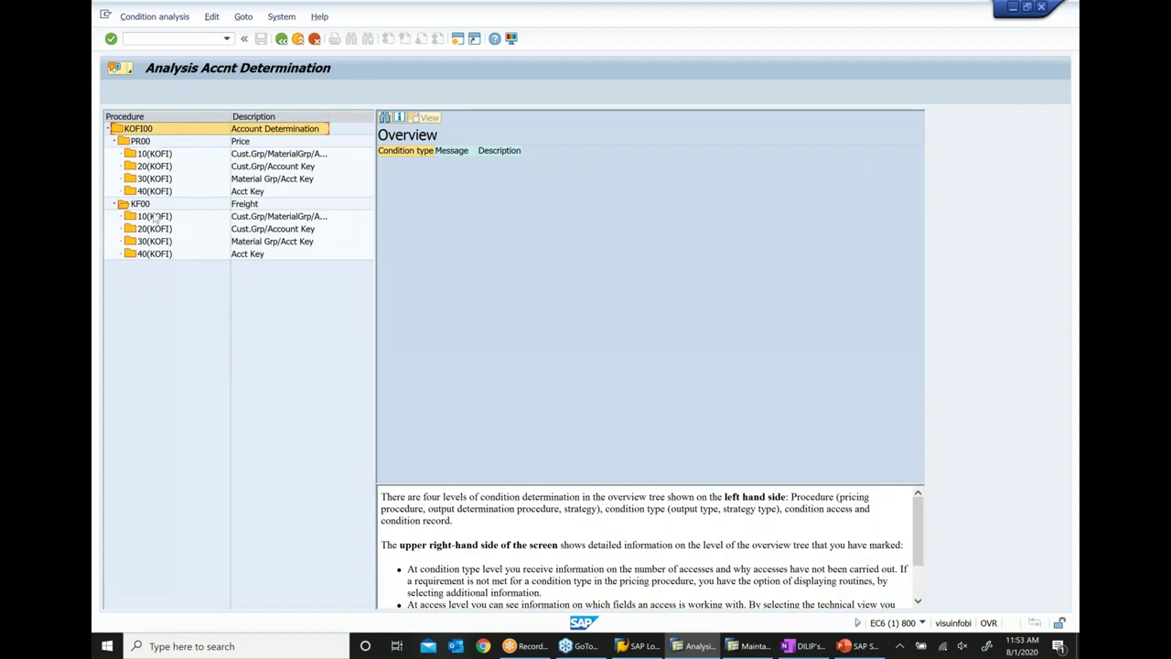
Step: Examine condition type PR00 and its access 40 (Acct Key), highlighting the row for the determined G/L account
click(153, 191)
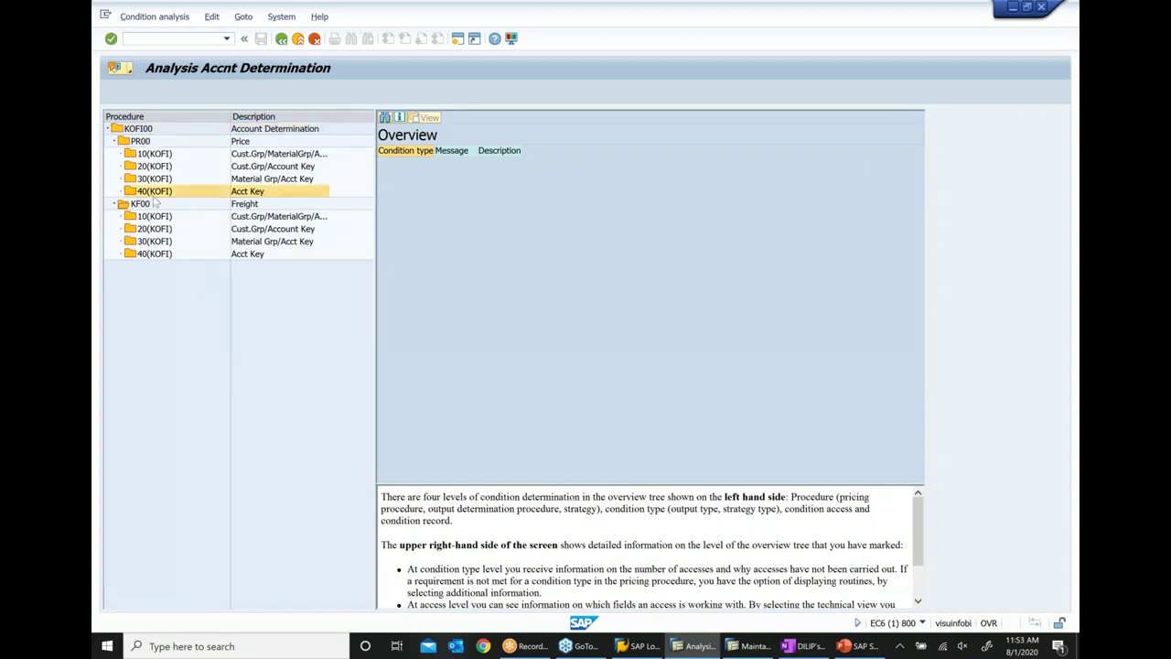
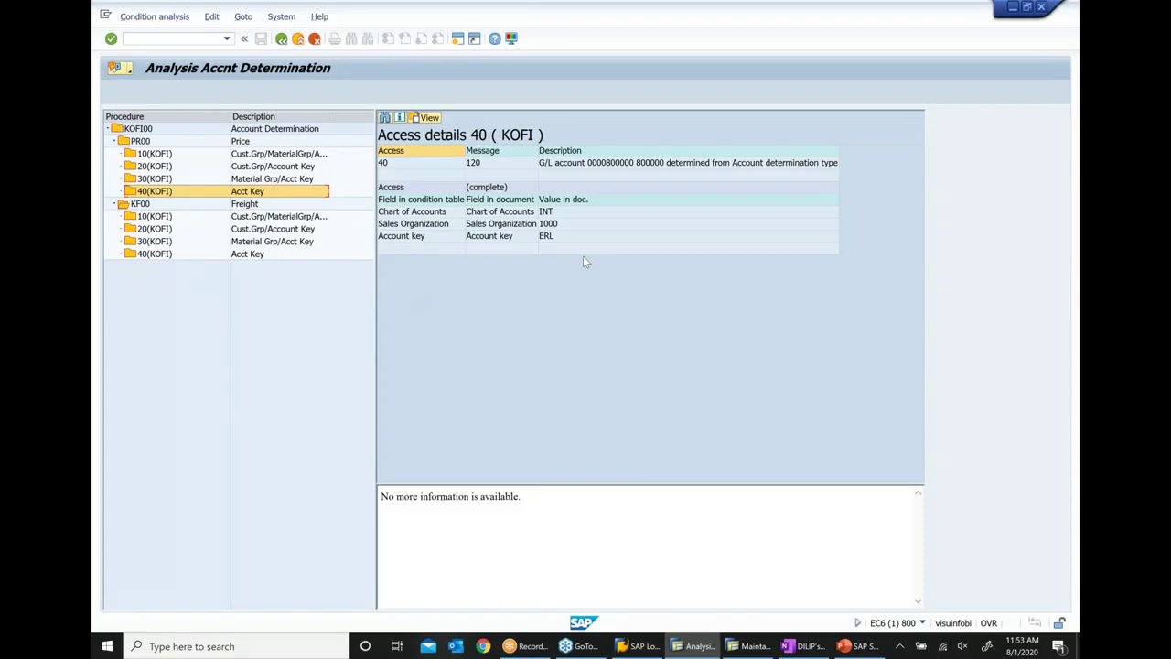
click(142, 130)
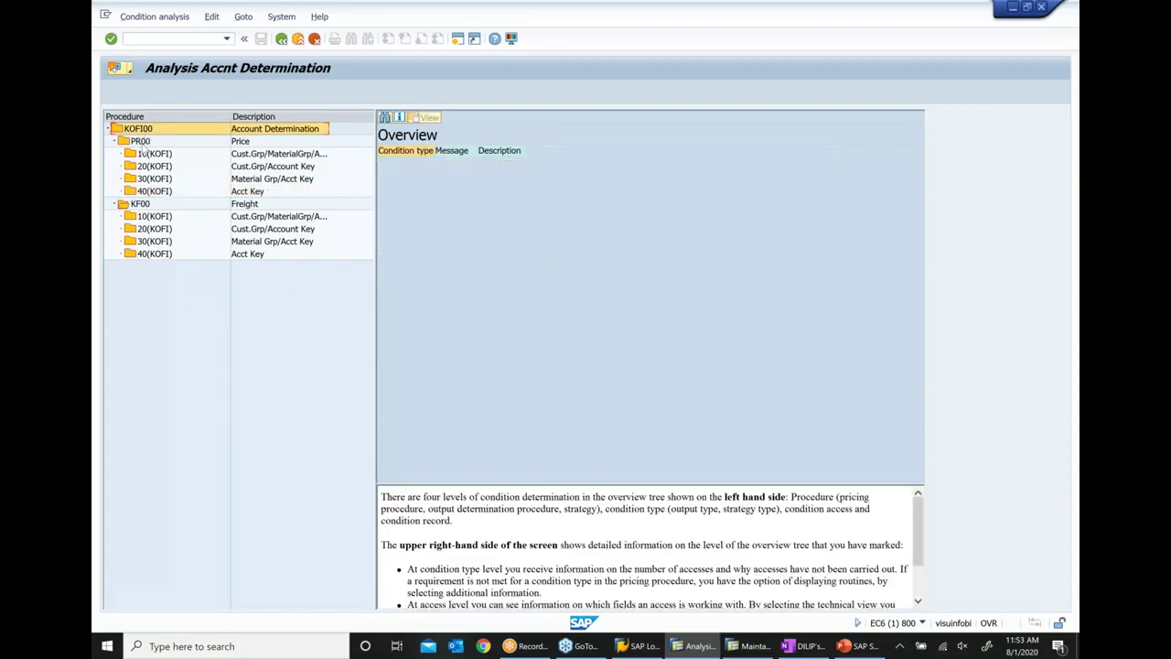
click(140, 142)
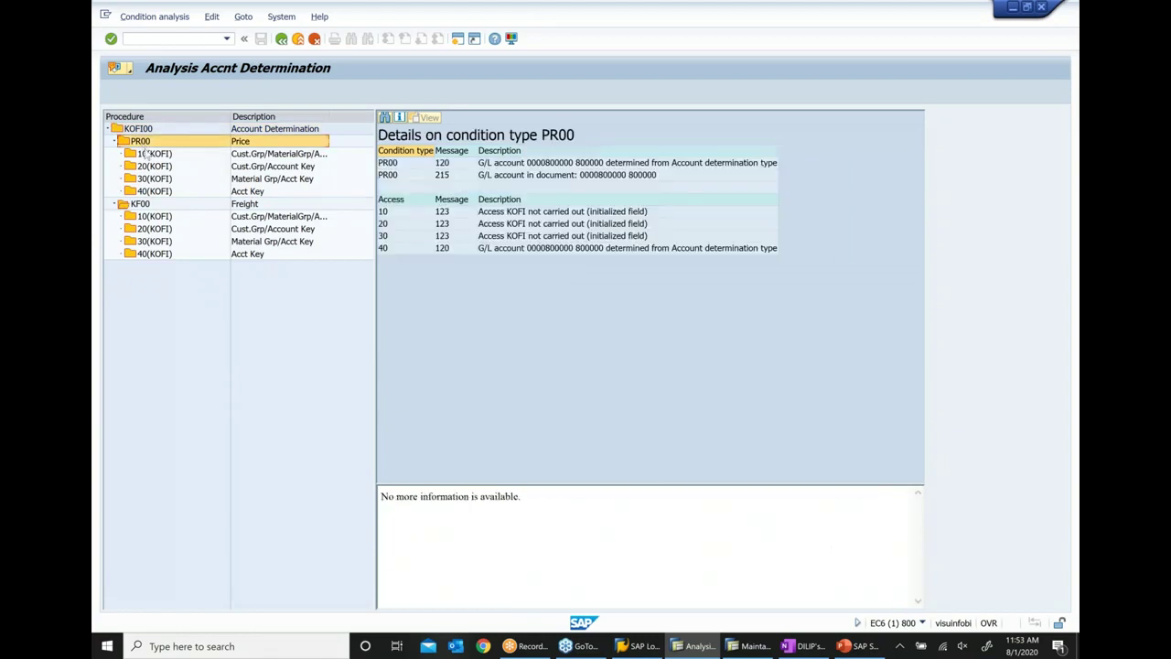
click(156, 192)
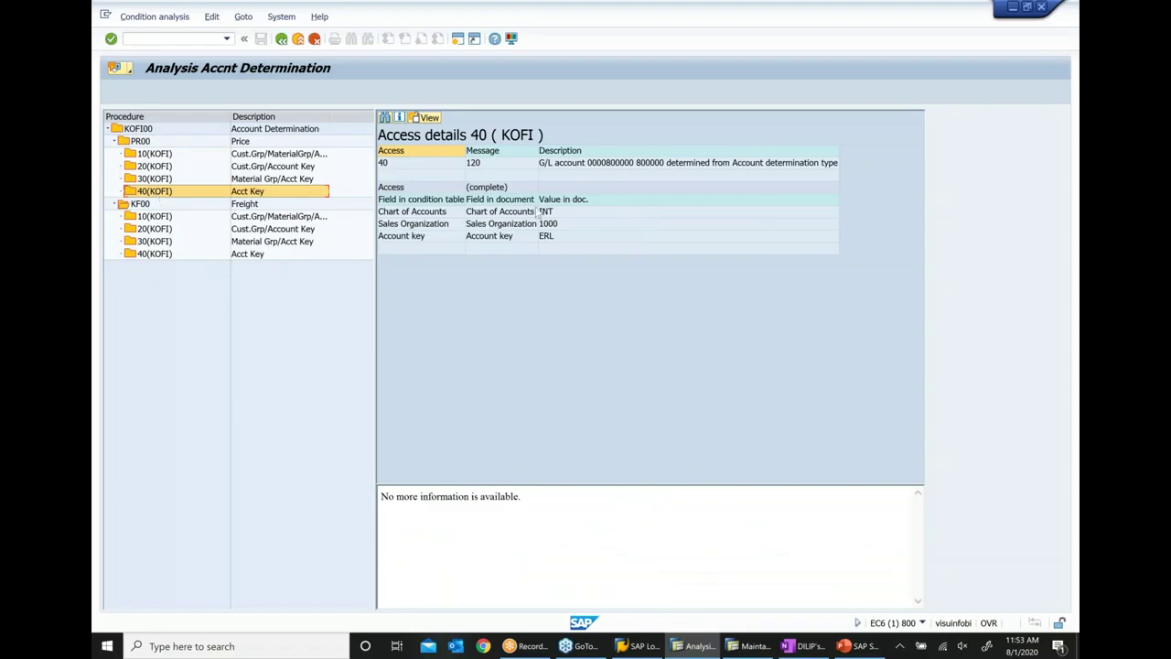
click(565, 167)
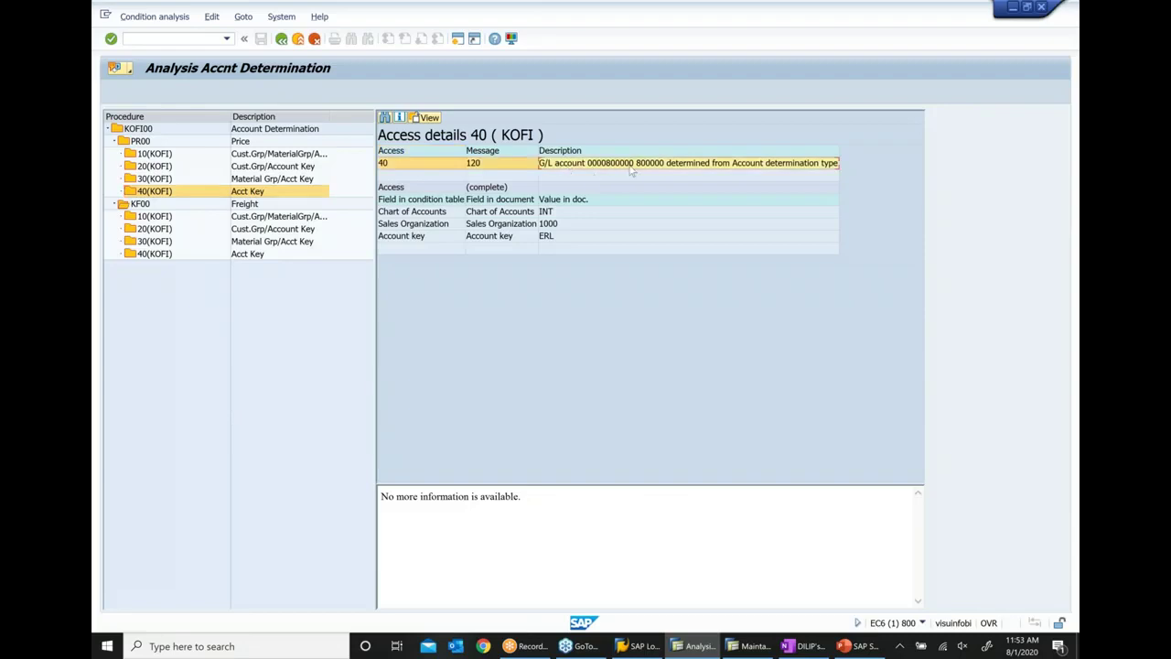
Step: Examine the chart of accounts, sales organization and account key rows in the access 40 details for condition type PR00
click(565, 215)
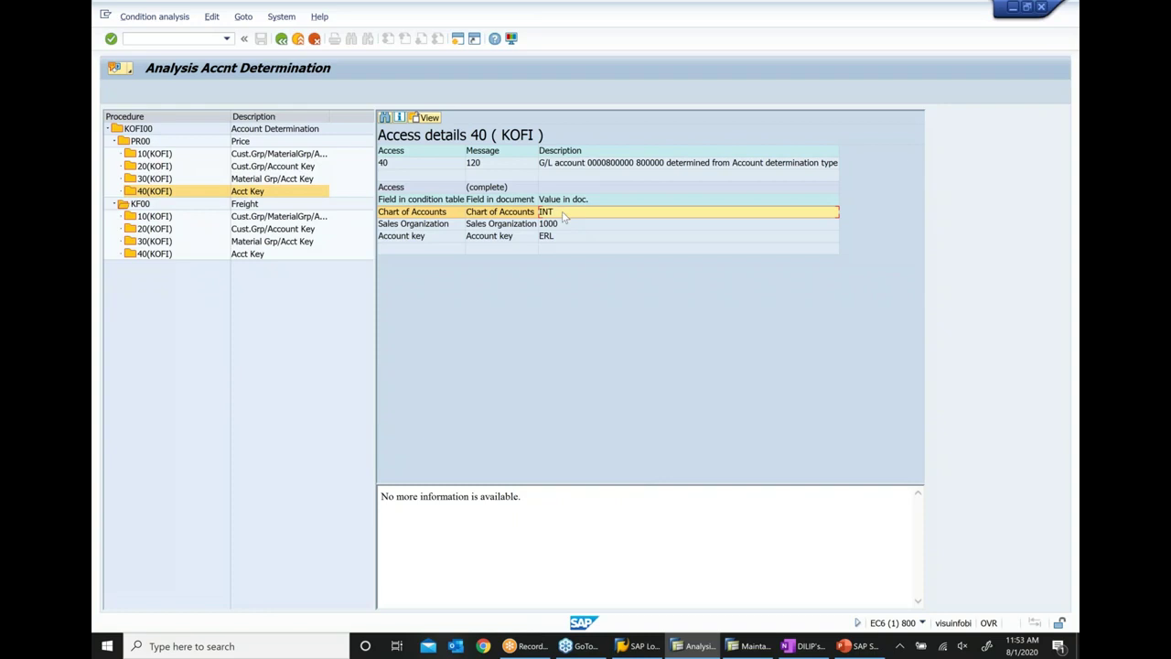
click(565, 227)
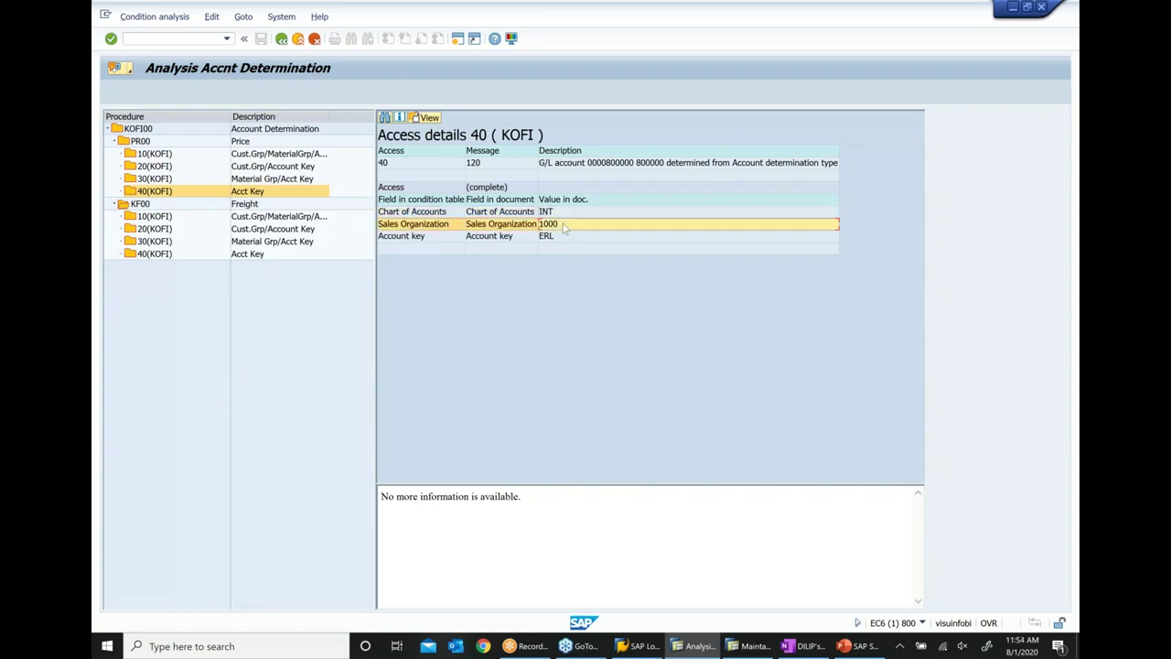
click(556, 240)
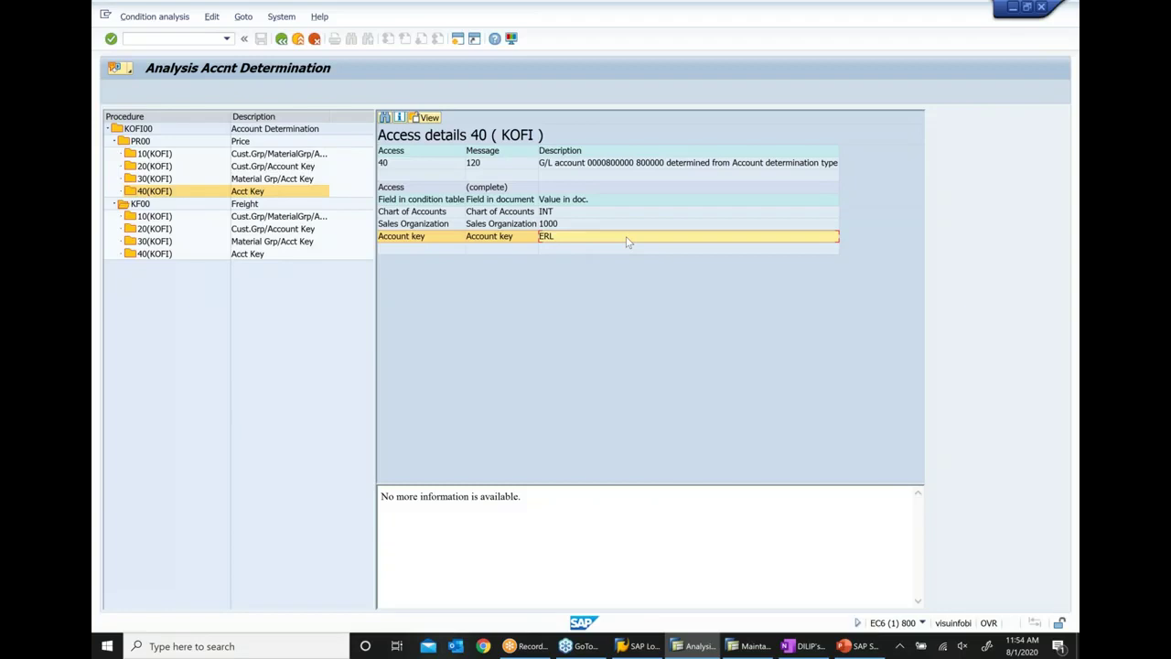
click(552, 212)
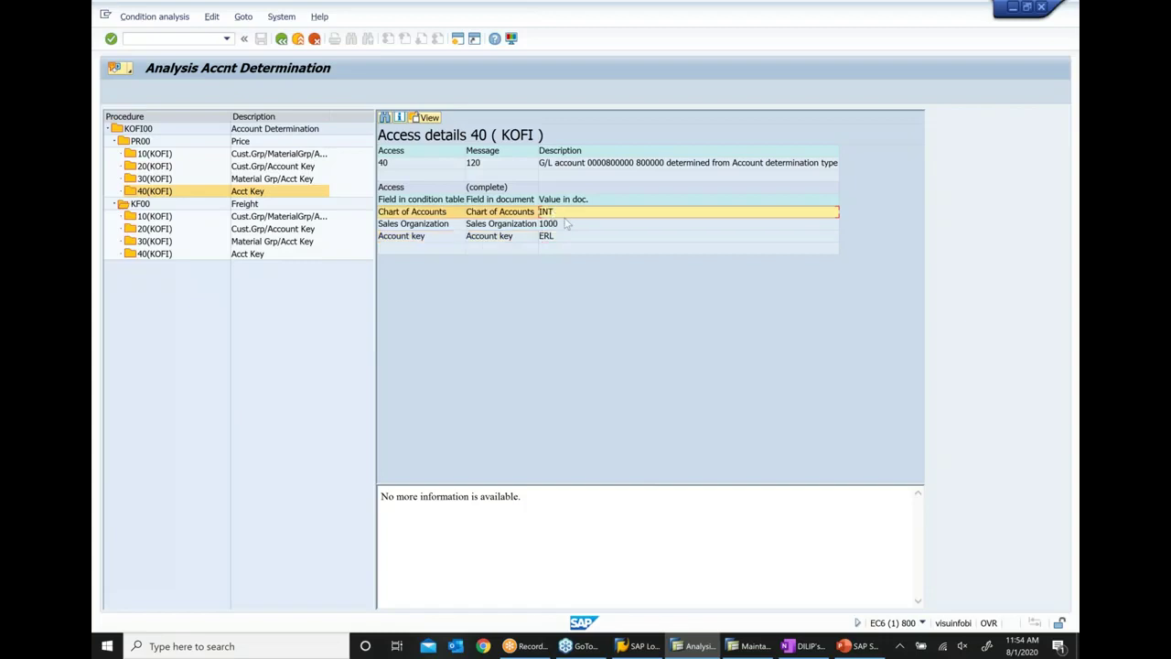
click(557, 228)
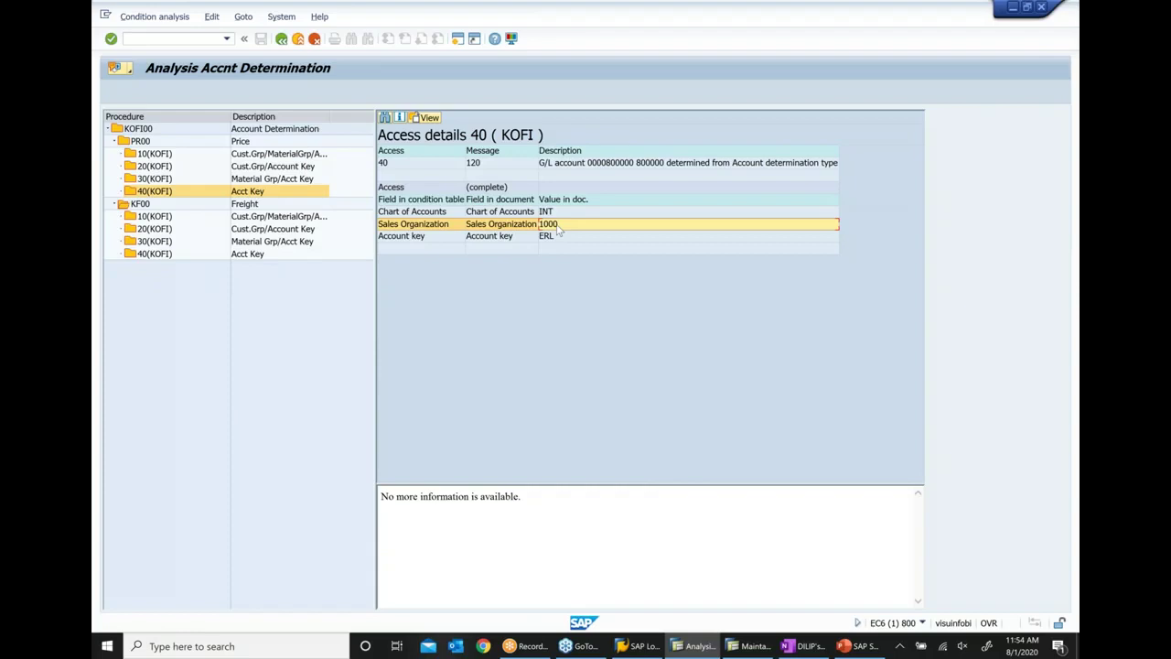
click(556, 237)
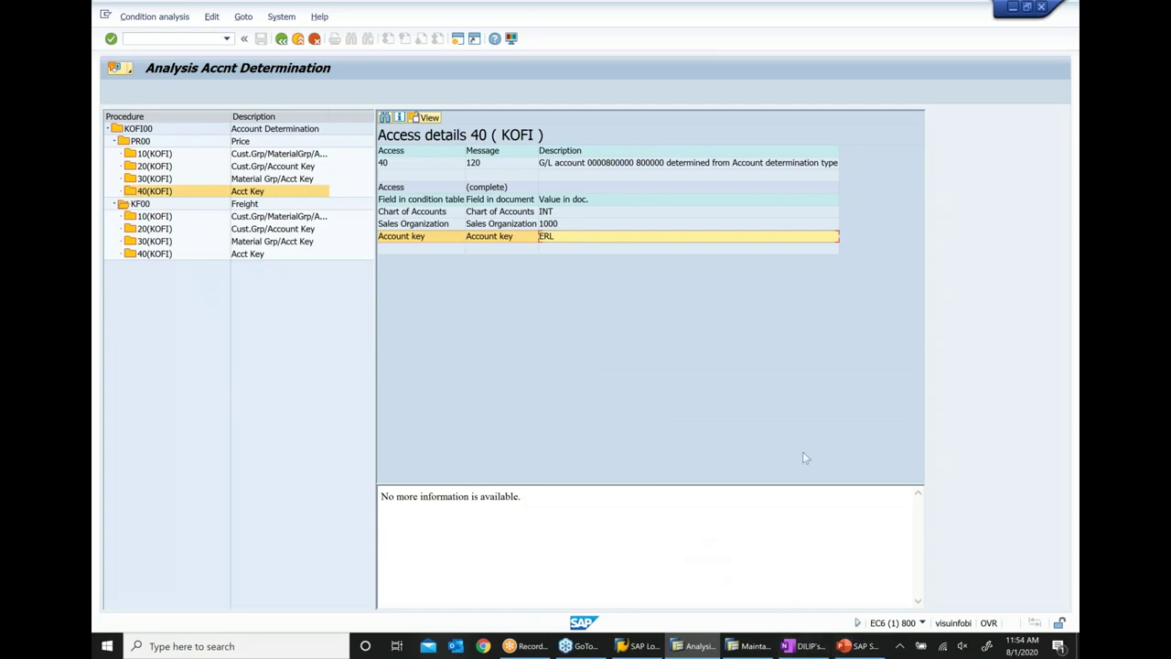
Step: Switch to the second SAP session, leave the automatic posting configuration and open the Customizing Implementation Guide with transaction spro
click(751, 646)
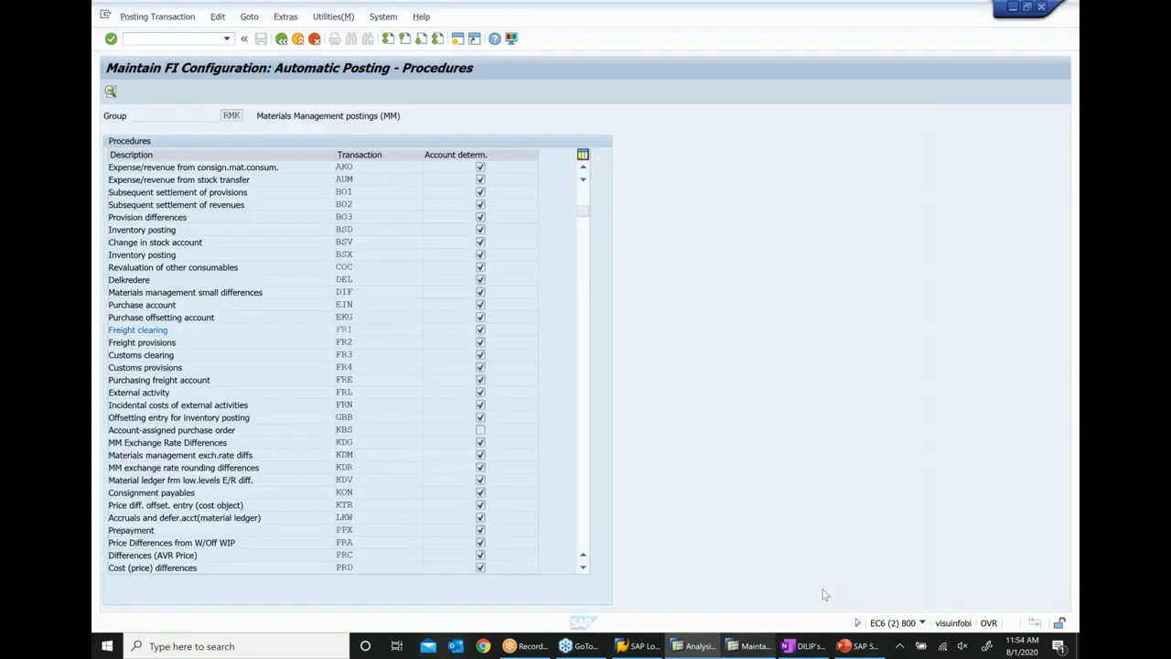
click(283, 42)
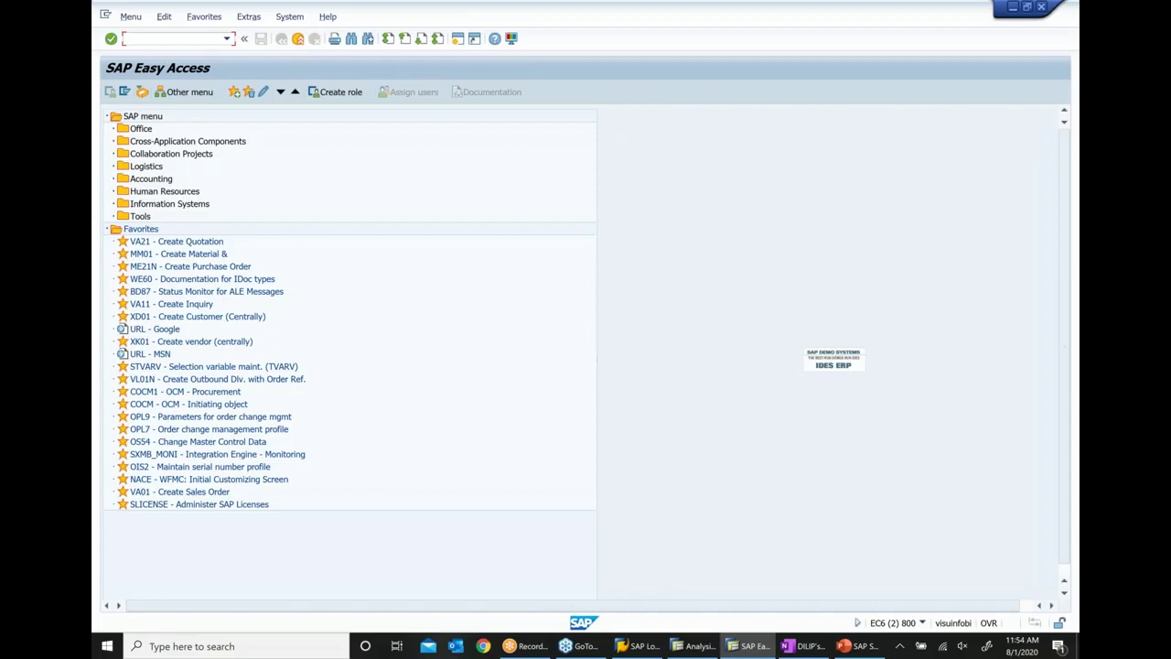
text(spro)
key(Return)
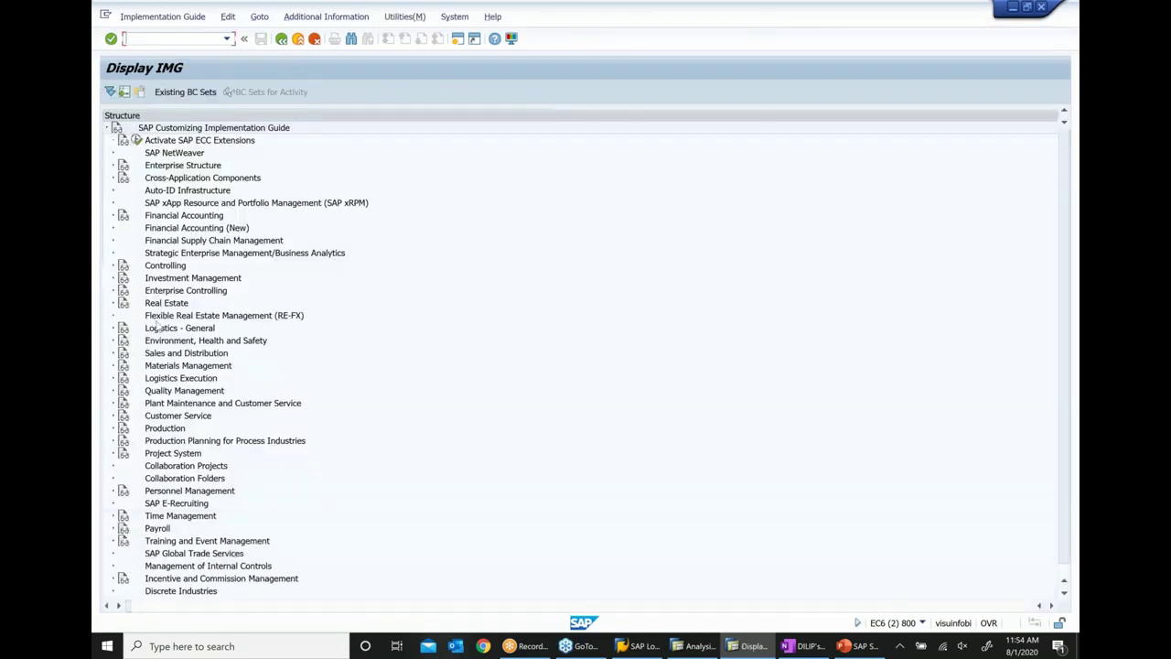
Step: Expand the implementation guide through Sales and Distribution, Basic Functions and Pricing down to the Pricing Control activities
scroll(157, 326, down, 1)
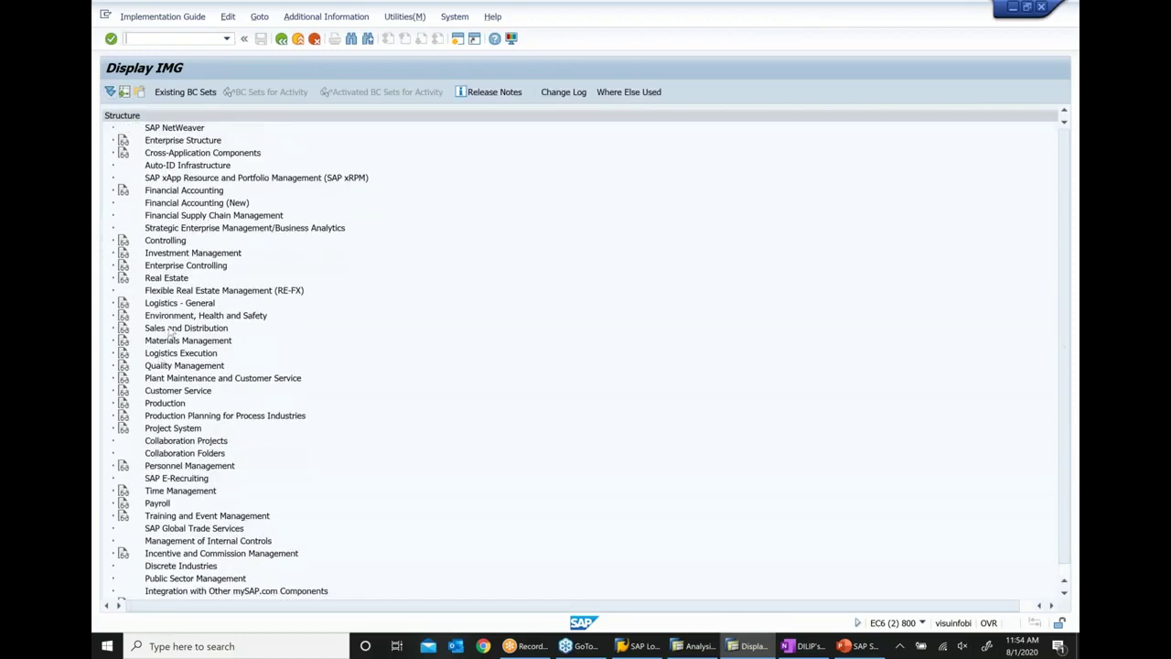
click(169, 330)
click(114, 328)
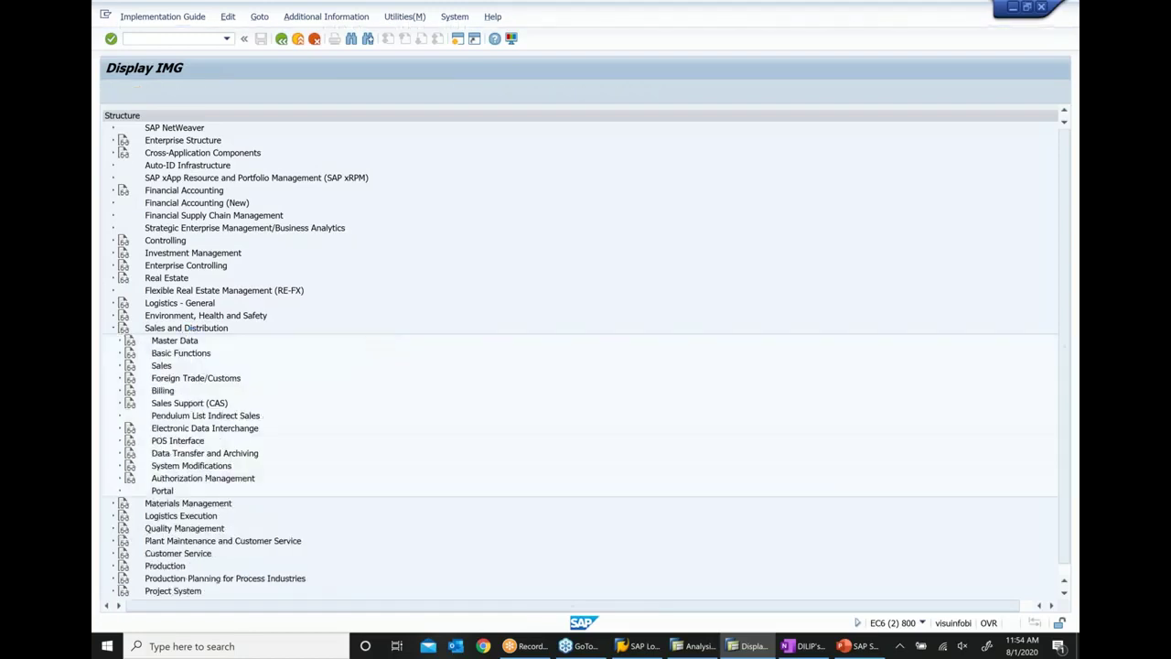
scroll(373, 339, down, 4)
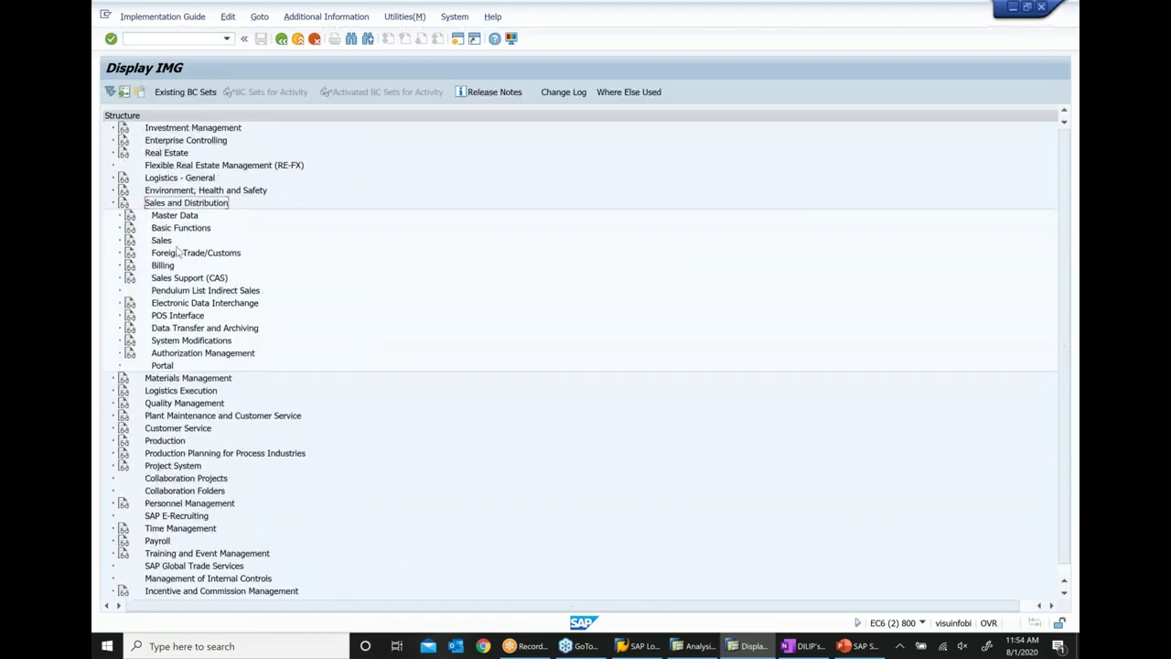
click(179, 228)
click(119, 228)
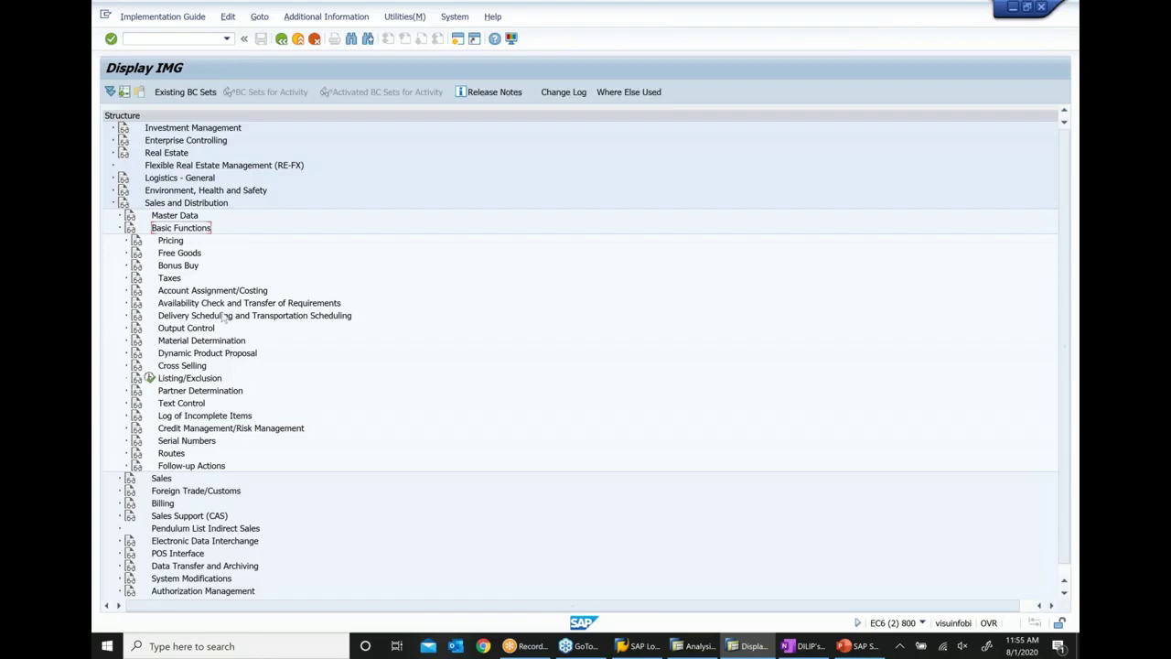
click(177, 240)
click(127, 240)
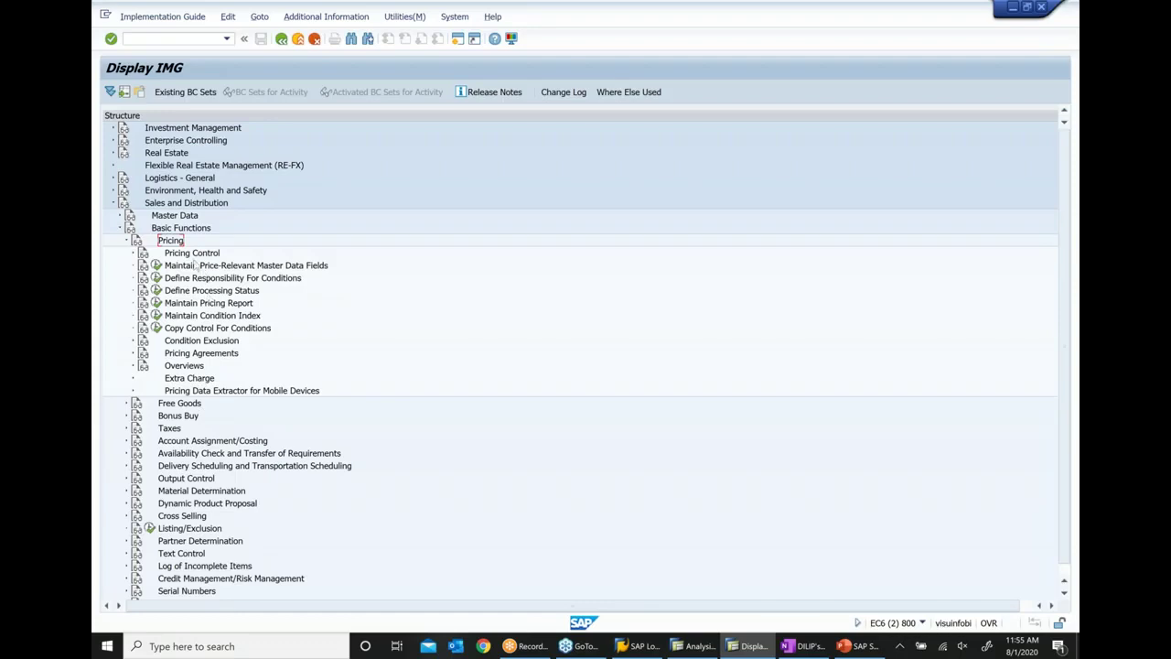
click(194, 255)
click(133, 256)
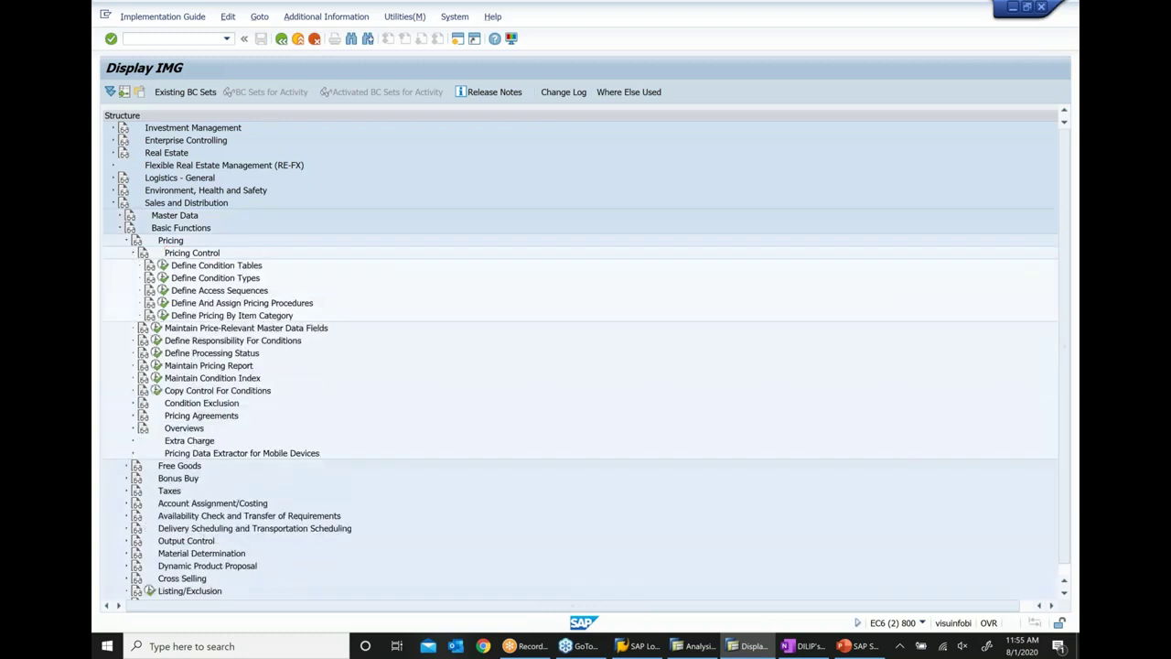
Step: Run Define And Assign Pricing Procedures and open its Maintain pricing procedures activity
click(206, 307)
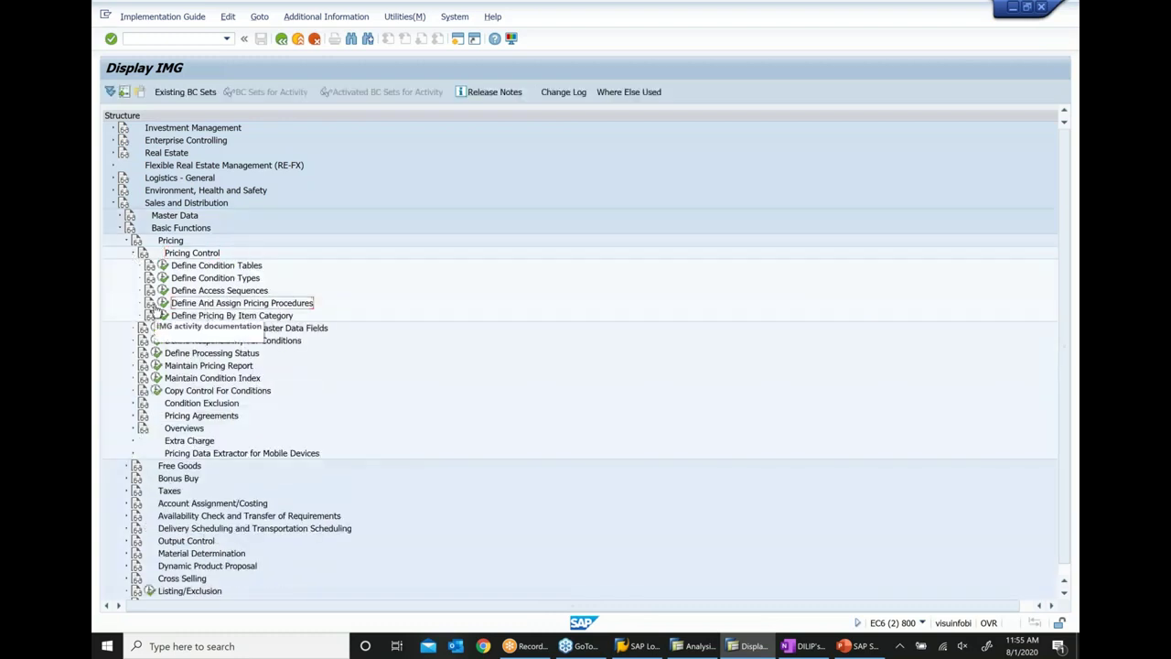
click(163, 303)
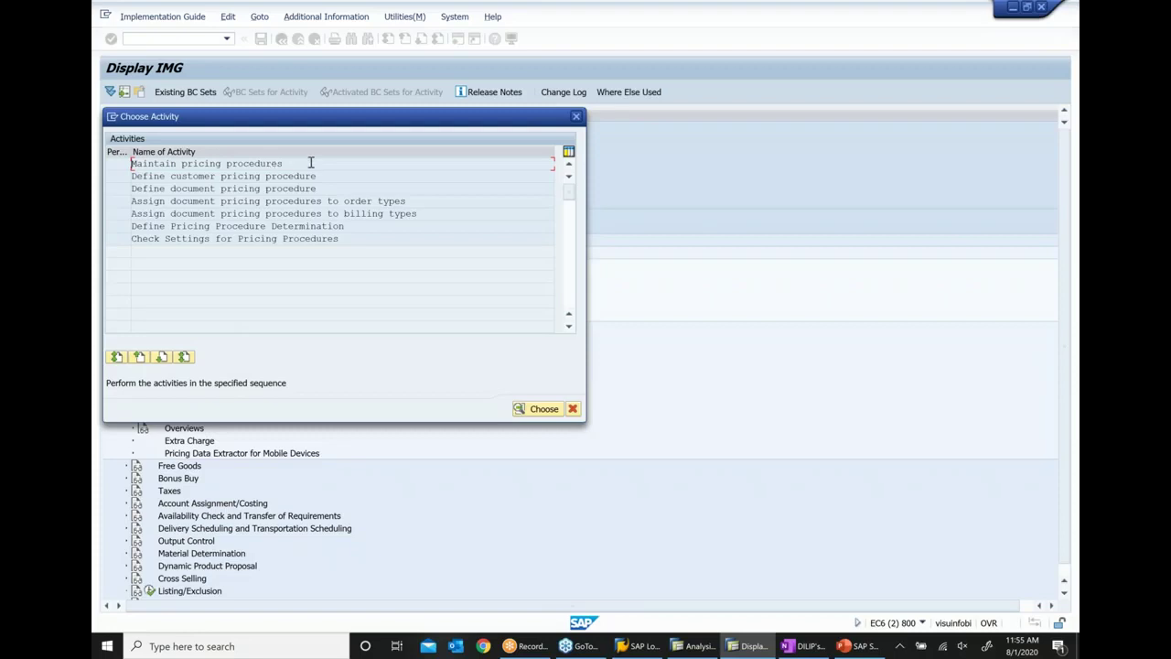
double_click(228, 164)
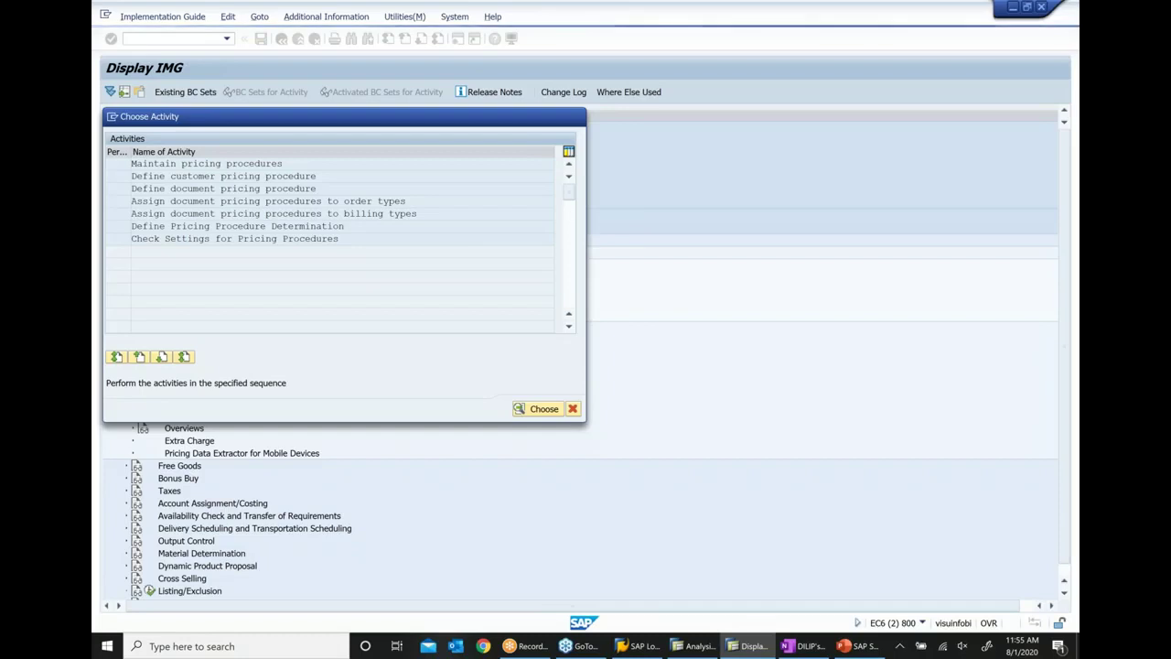
double_click(227, 226)
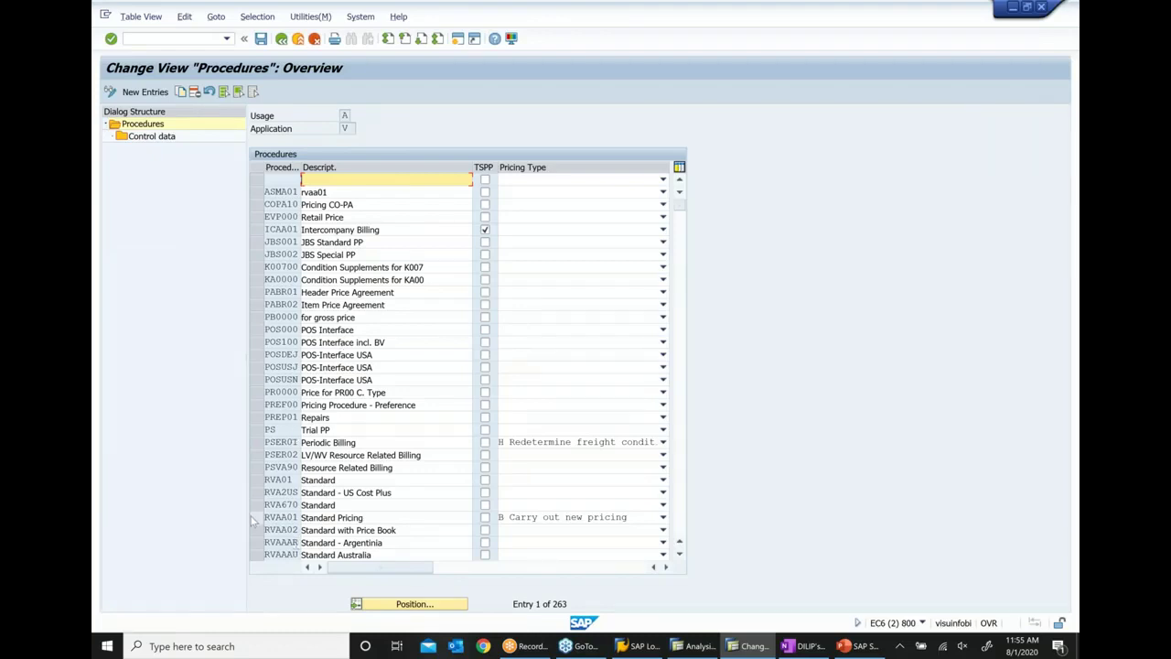
Step: Open the control data of pricing procedure RVAA01 Standard Pricing and highlight account key ERL for condition type PR00
click(253, 518)
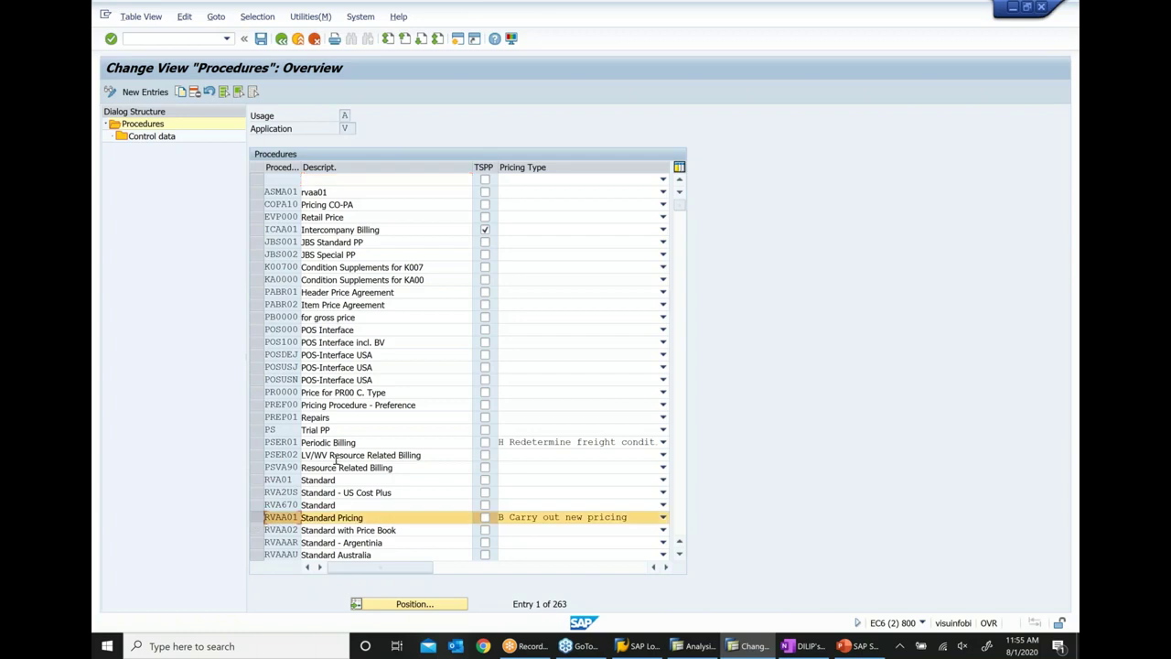
scroll(467, 366, down, 1)
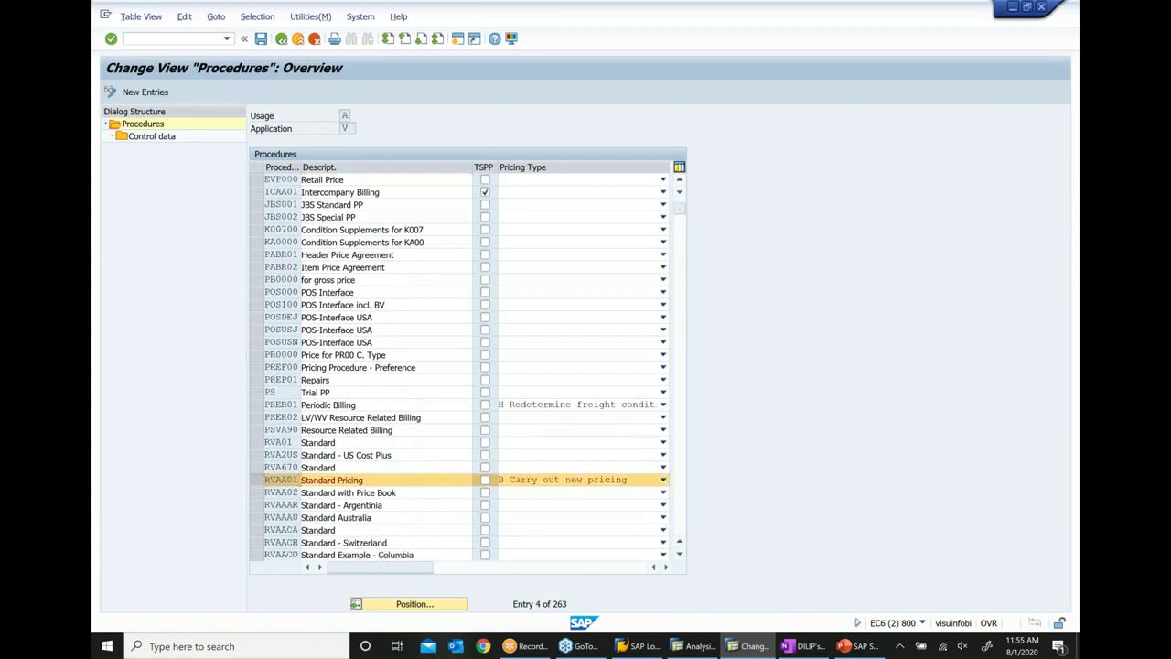
scroll(467, 365, down, 2)
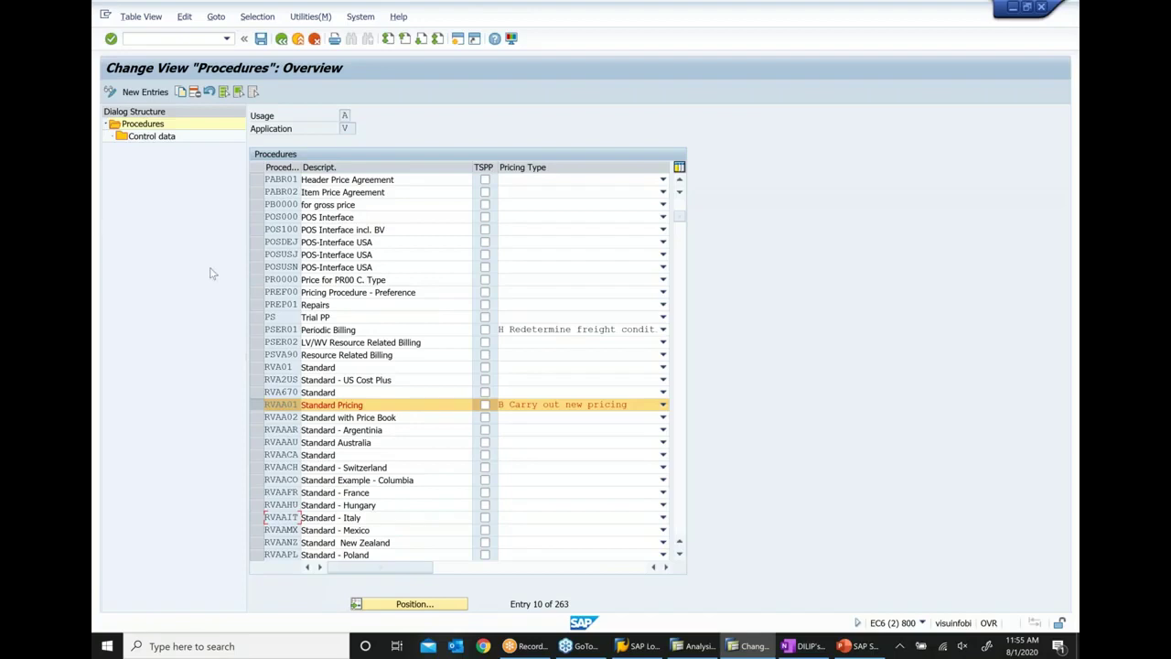
click(141, 140)
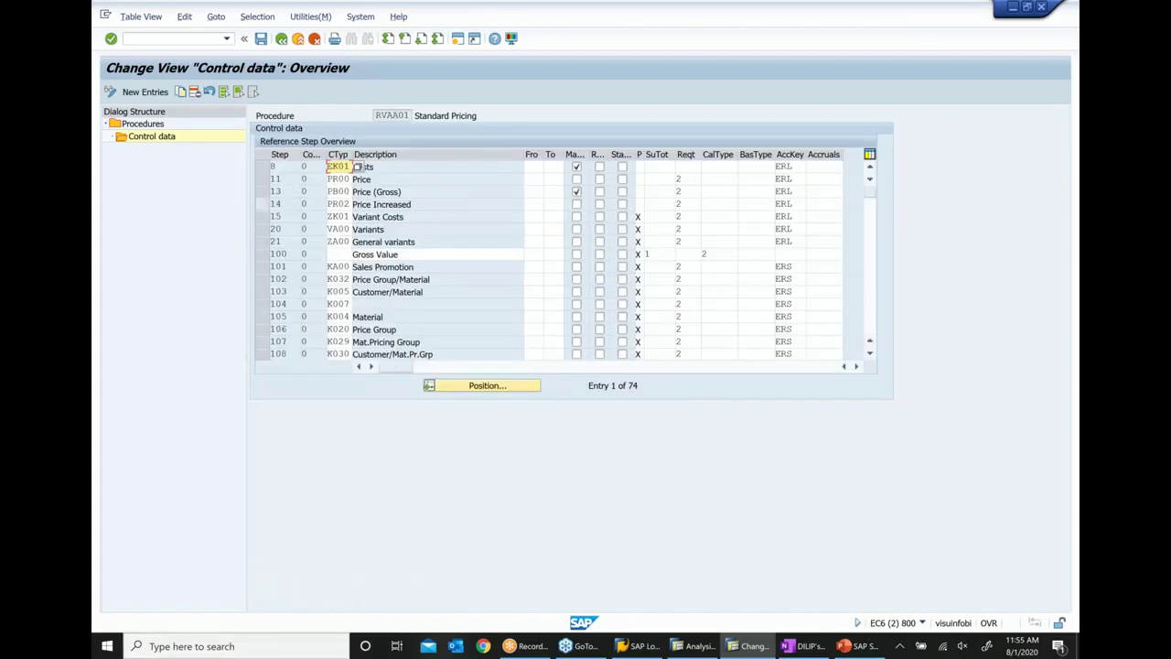
click(262, 179)
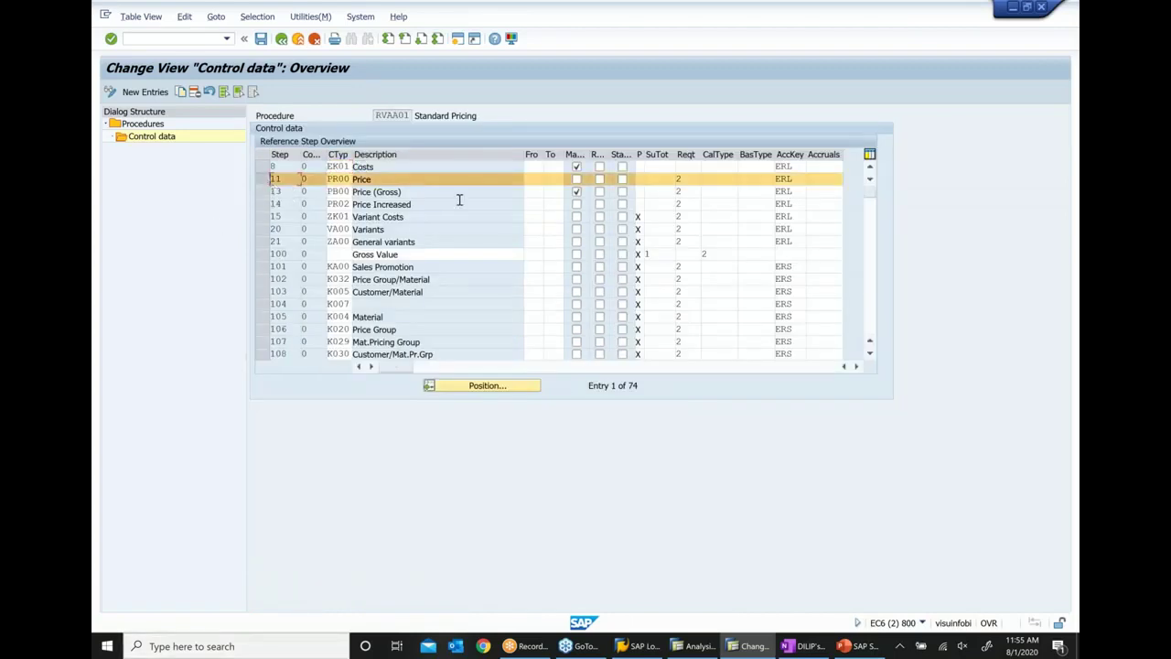
double_click(796, 179)
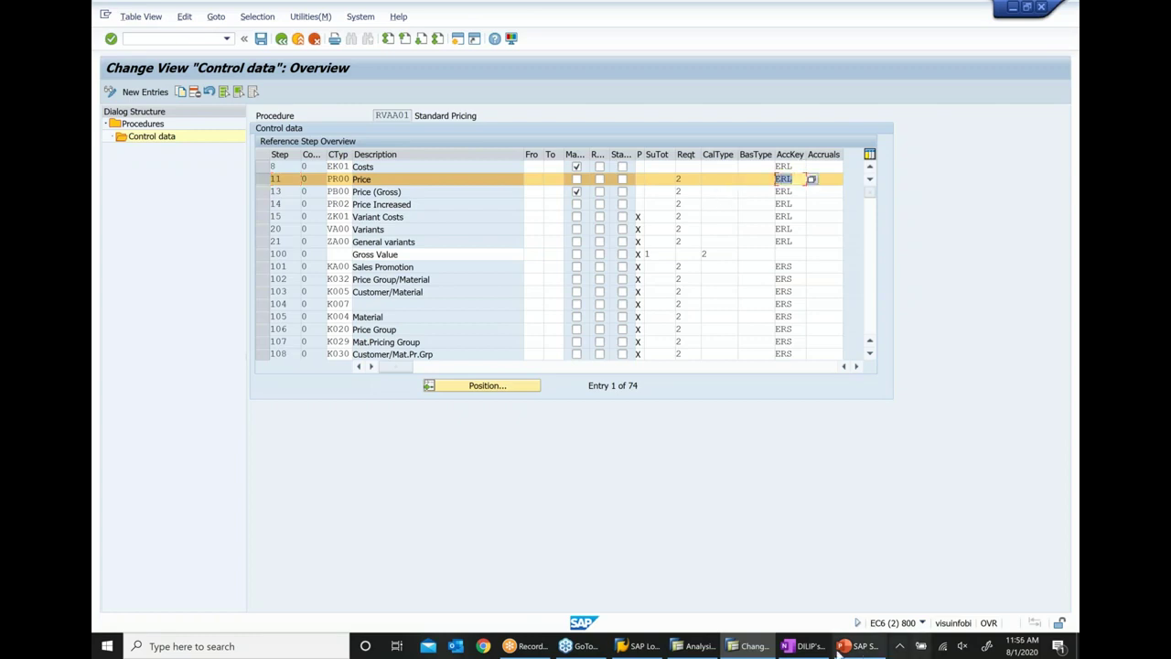
Step: Switch to the OneNote class notes and start a new bullet a few lines below the Valuation class entry
click(799, 645)
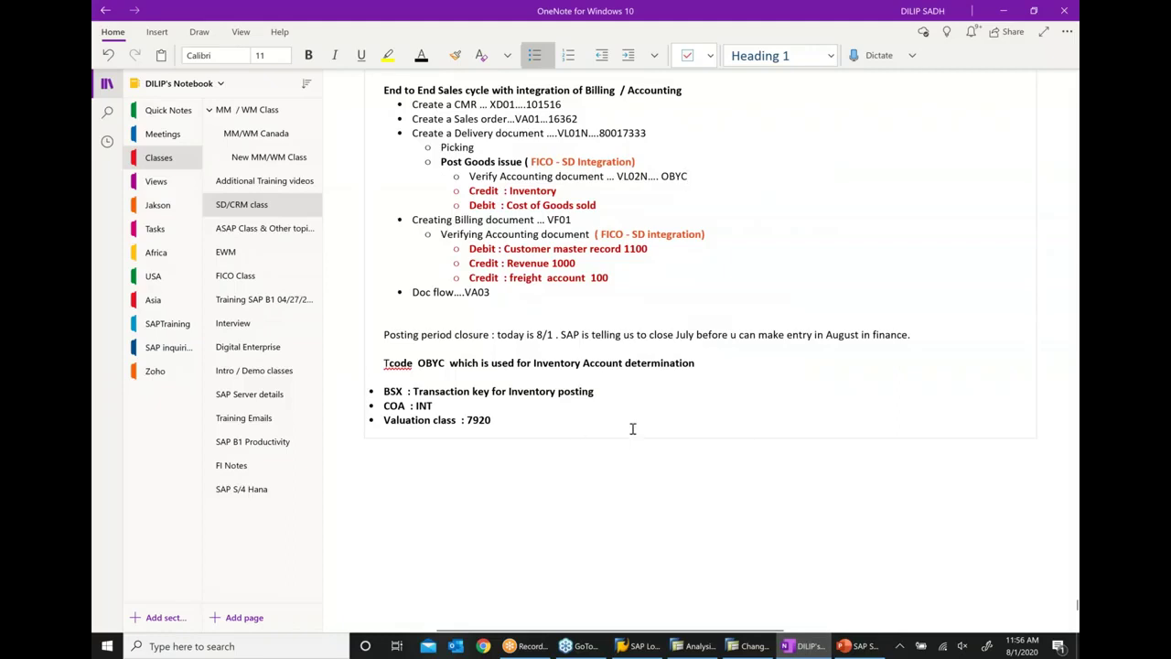
scroll(572, 337, down, 3)
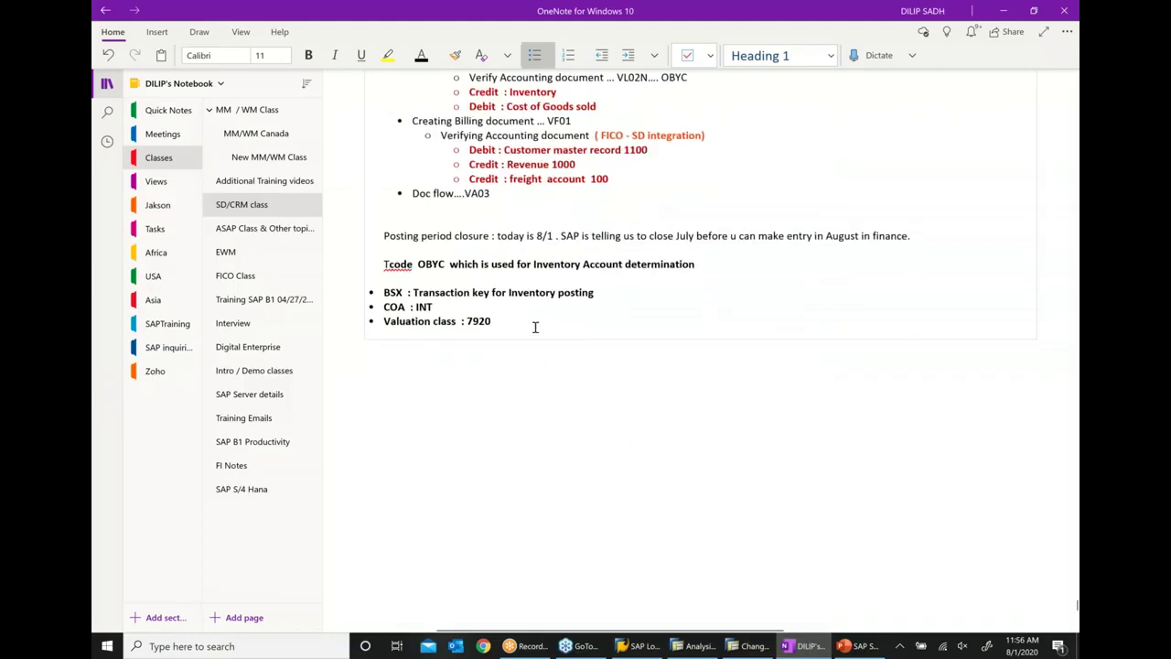
click(535, 327)
key(Return)
key(Return)
key(Return)
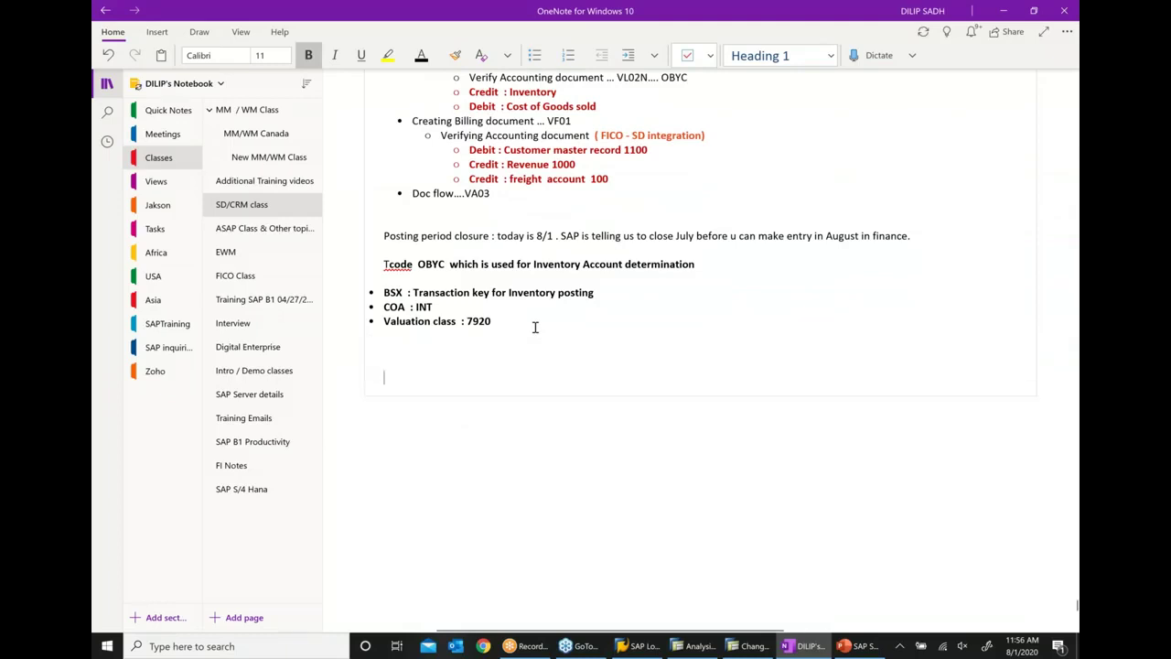
key(ctrl+period)
Step: Write "Revanue Account determination happen" as the text of the new bullet
text(REVA)
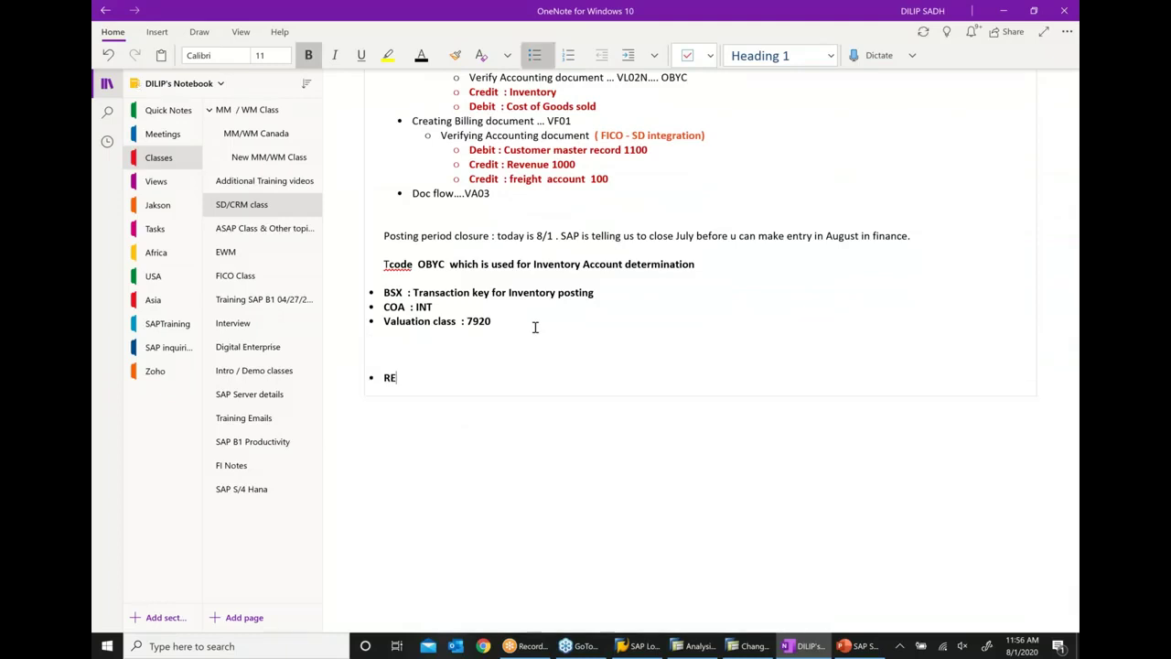
key(BackSpace)
key(BackSpace)
key(BackSpace)
text(ea)
key(BackSpace)
text(vanue  Account deet)
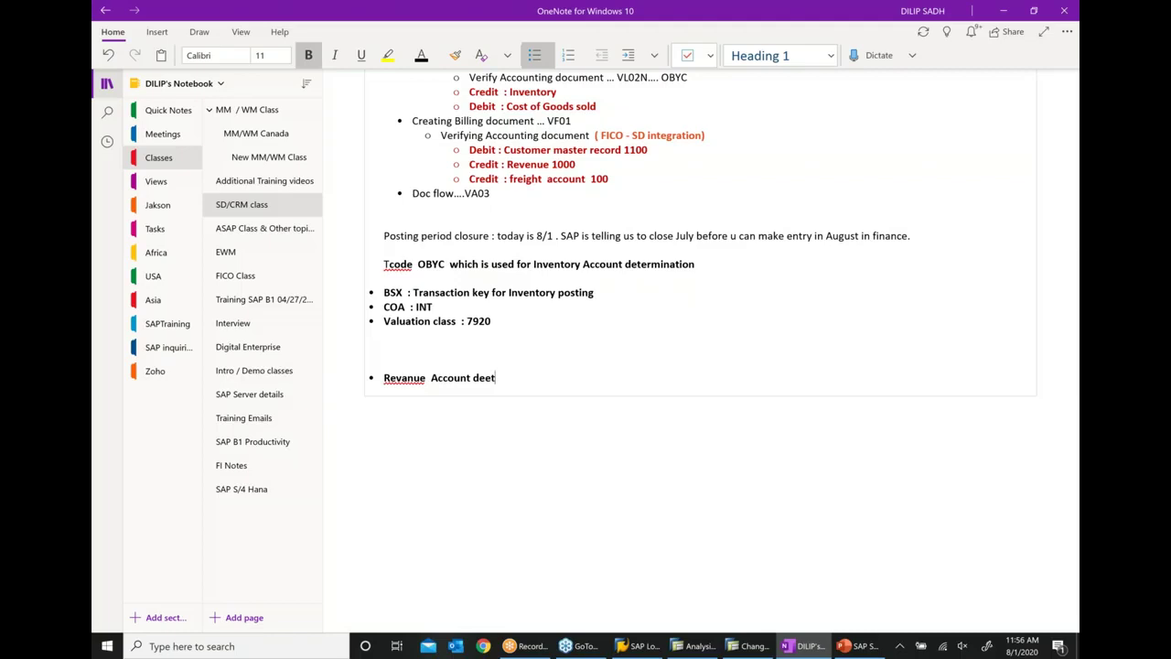
key(BackSpace)
text(termination happend)
key(BackSpace)
Step: Correct the misspelled "Revanue" in the new bullet to "Revenue" using the spelling suggestion
scroll(596, 539, right, 4)
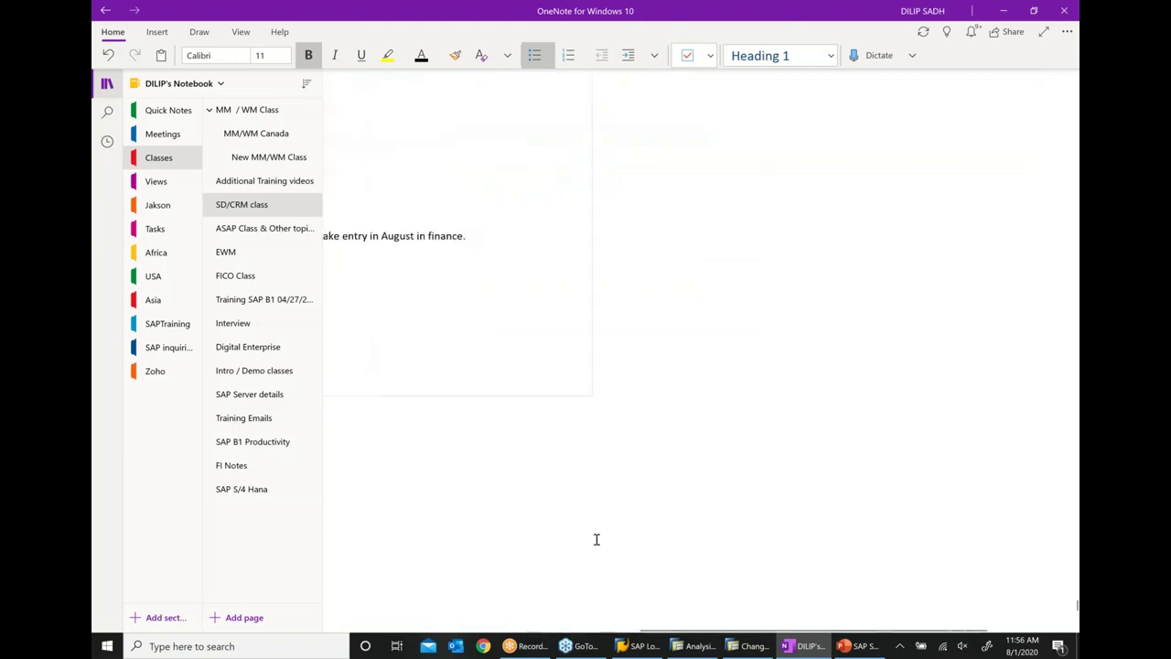
drag(732, 632, 593, 630)
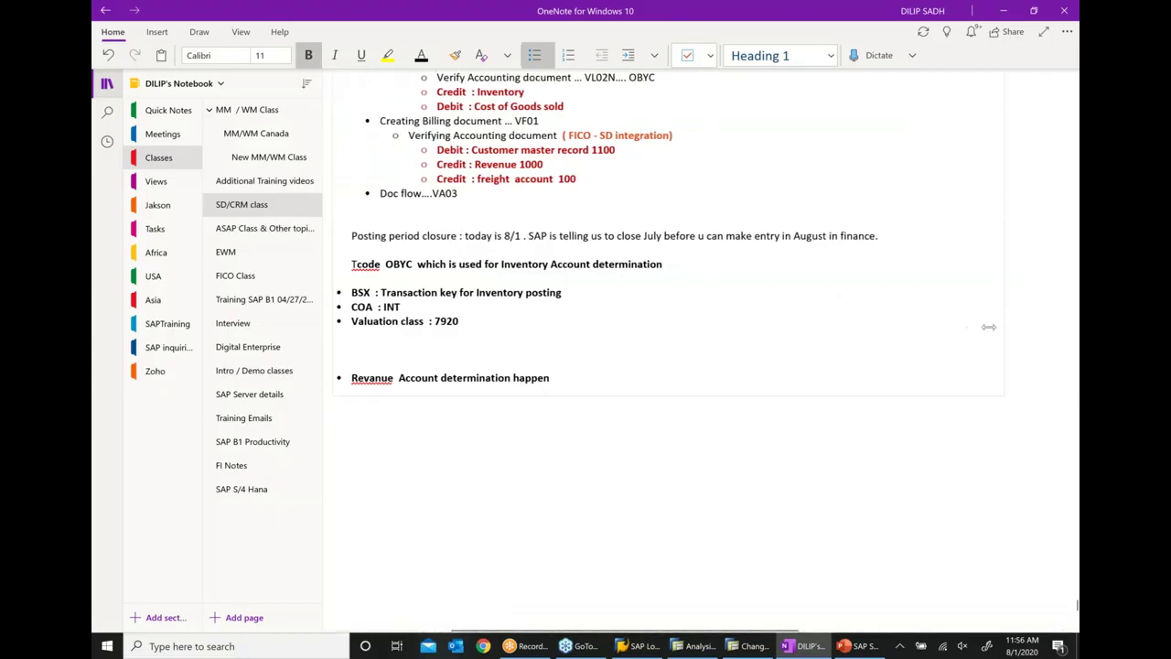
scroll(1000, 331, up, 1)
scroll(674, 533, down, 1)
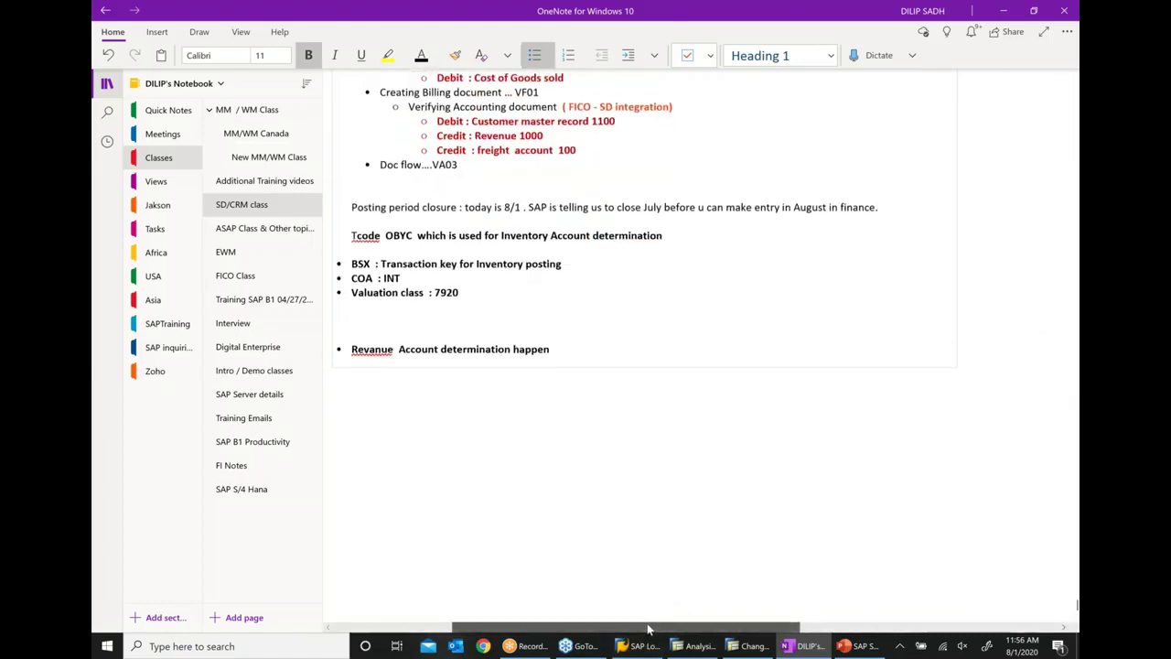
drag(651, 628, 617, 628)
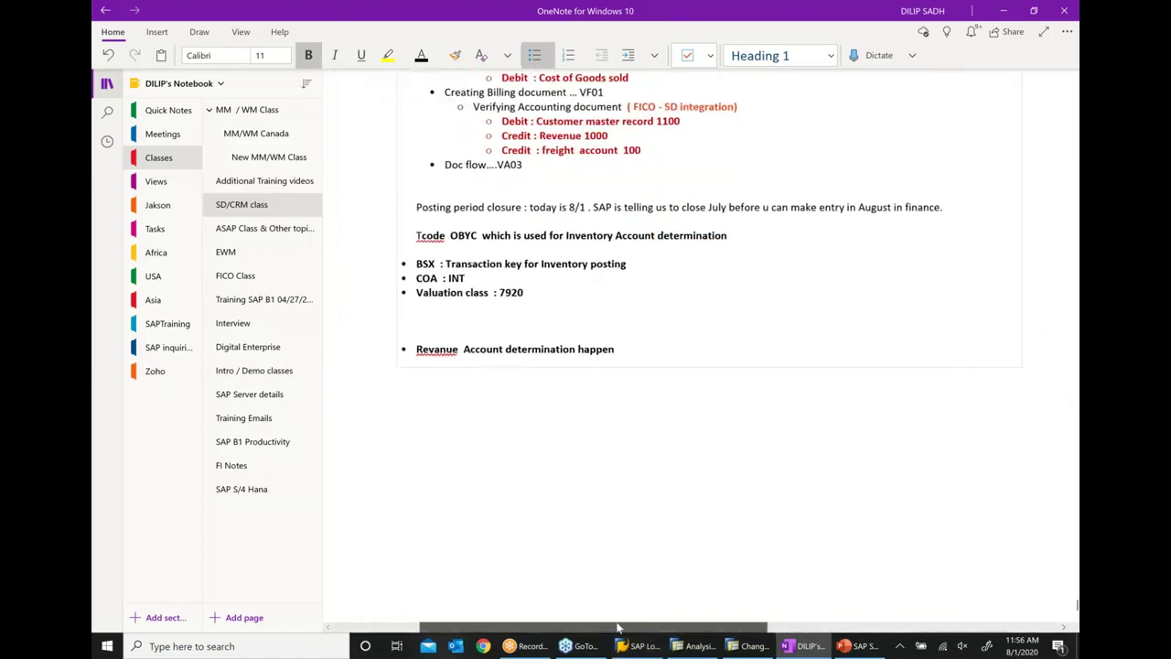
right_click(434, 346)
mouse_move(604, 353)
click(737, 352)
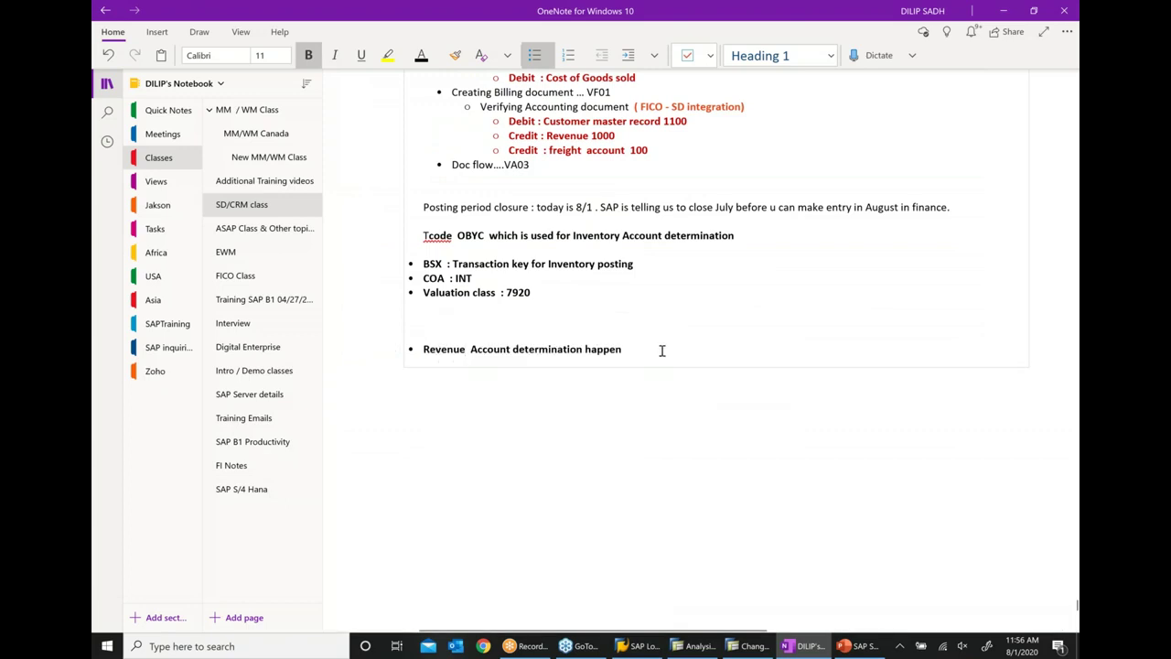
Step: Add an indented sub-bullet "Price condition type PR00 is linked to Account ERL" under the Revenue Account determination bullet
click(1009, 360)
key(Return)
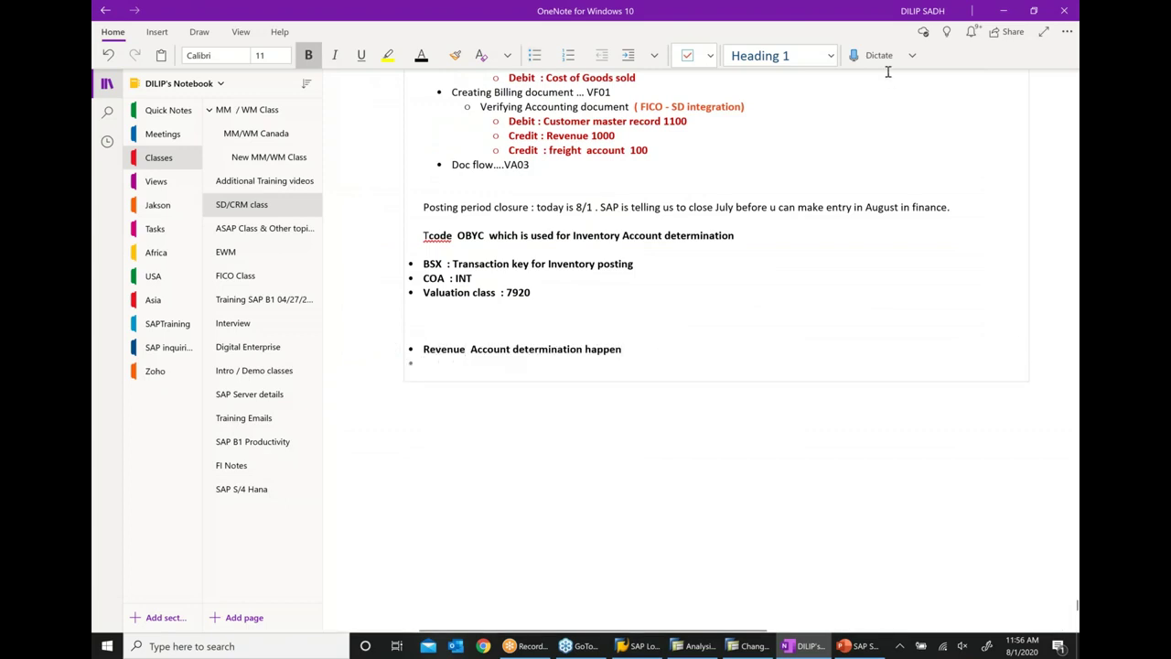
click(627, 57)
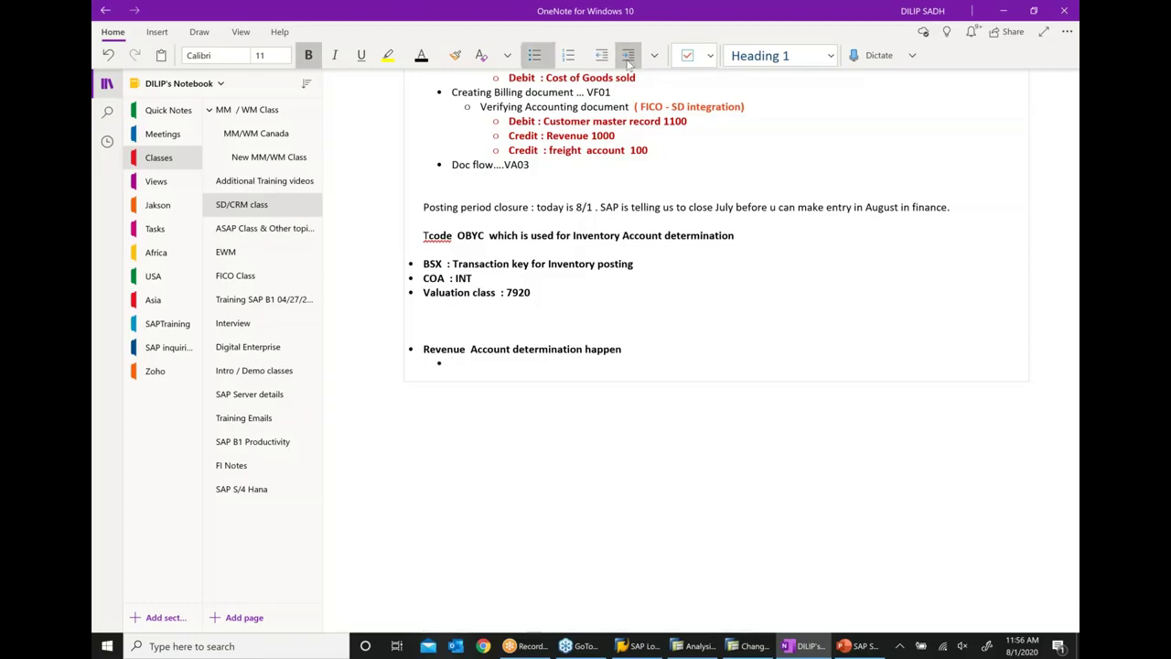
text(Price condition type PR00 is linked t)
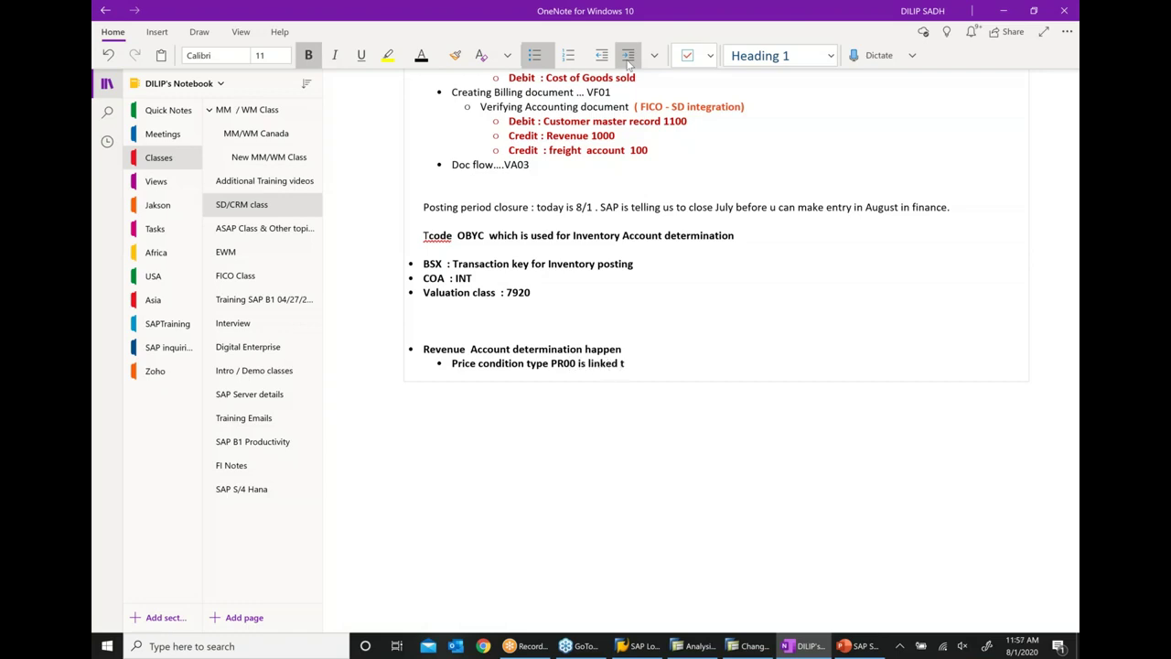
text(o  Account ERL)
key(Return)
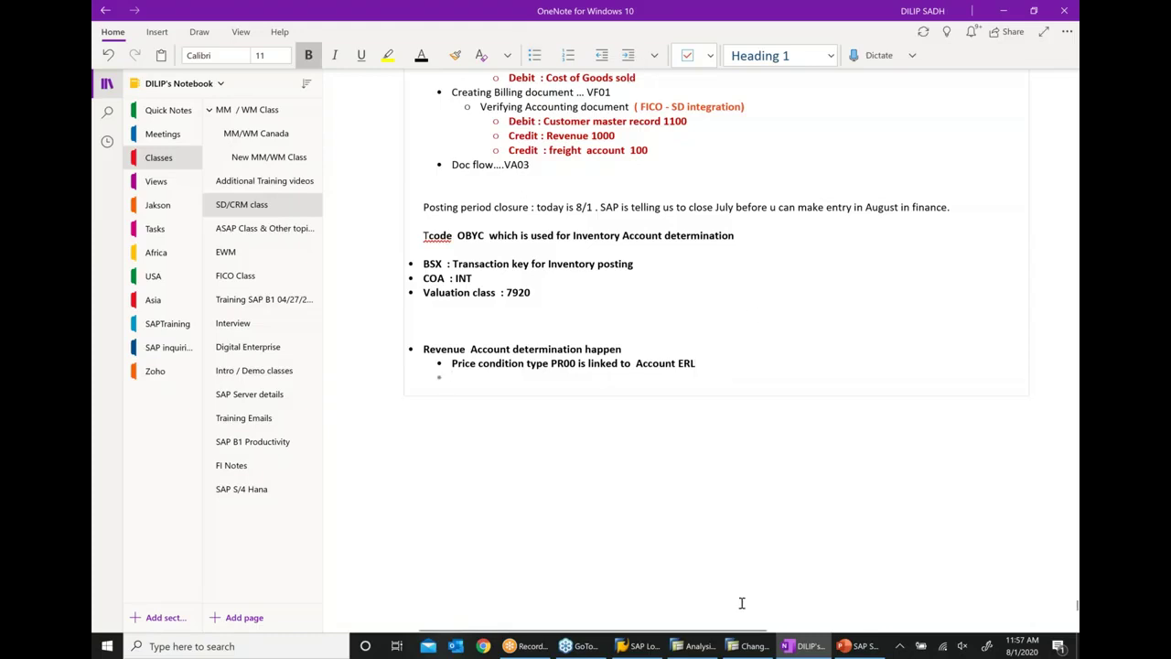
Step: Switch to the SAP control data of procedure RVAA01, find freight condition type KF00 and highlight its row and account key
click(750, 646)
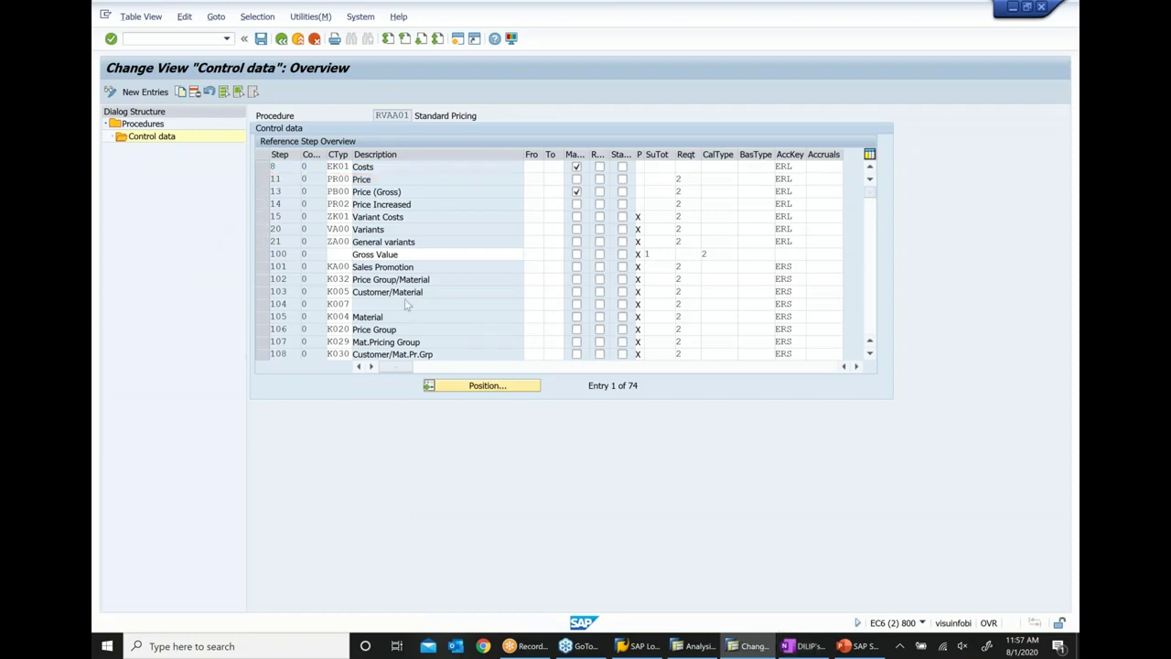
scroll(408, 305, down, 1)
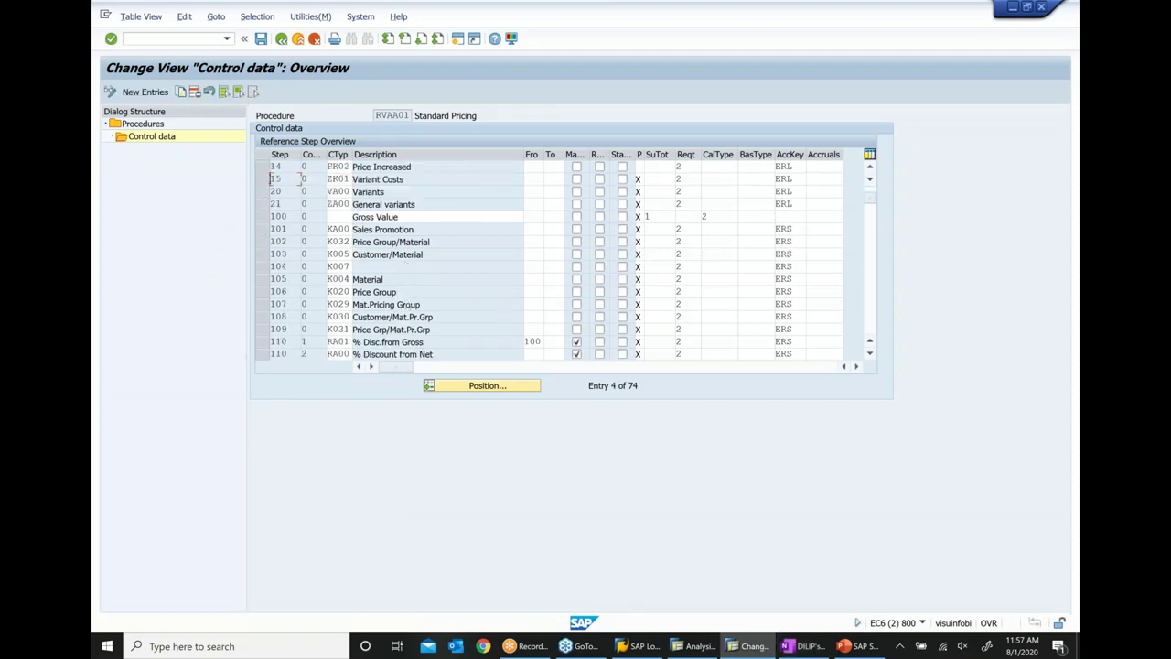
scroll(408, 305, down, 3)
scroll(408, 305, down, 1)
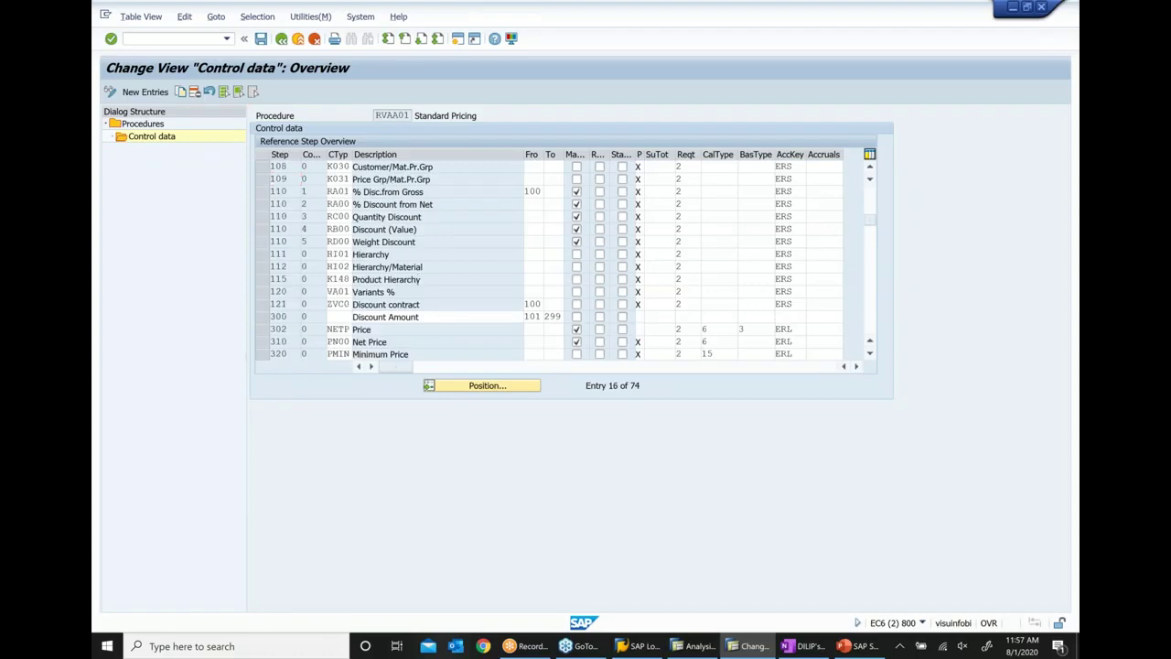
scroll(435, 241, down, 1)
scroll(436, 241, down, 1)
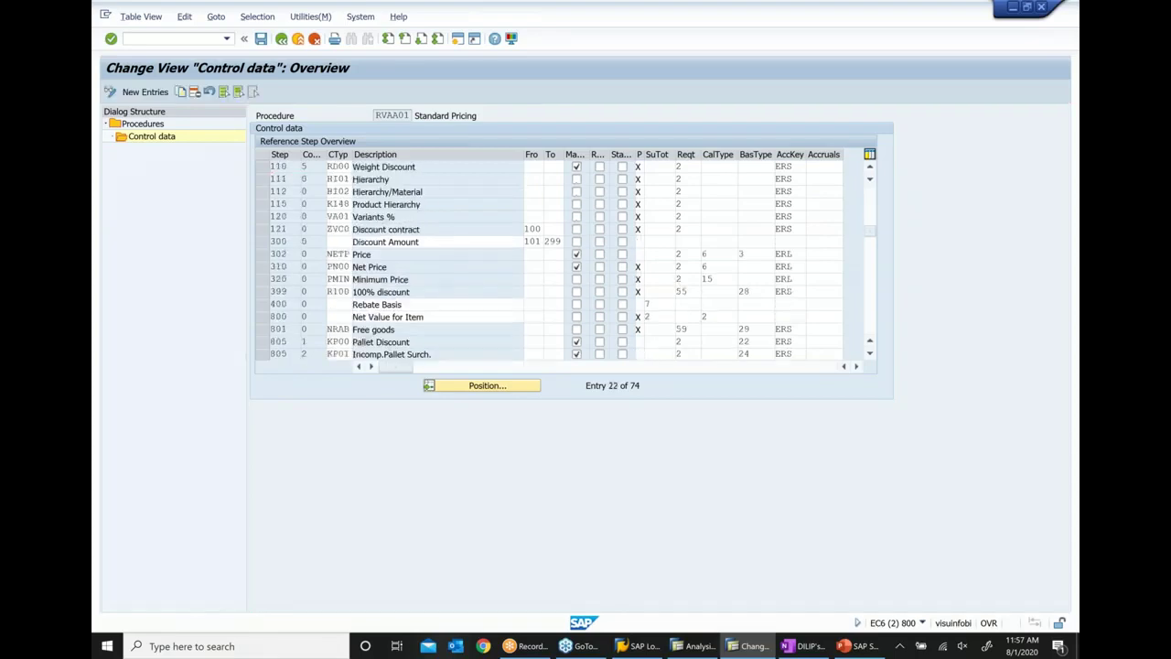
scroll(398, 297, down, 1)
scroll(398, 298, down, 1)
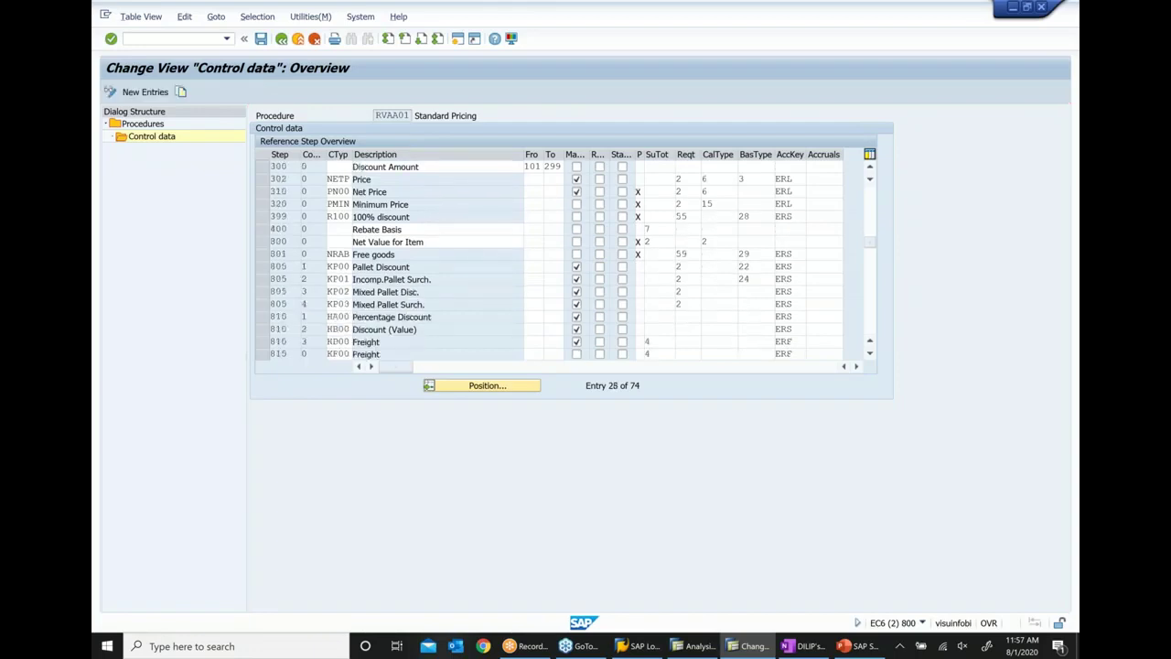
scroll(398, 299, down, 1)
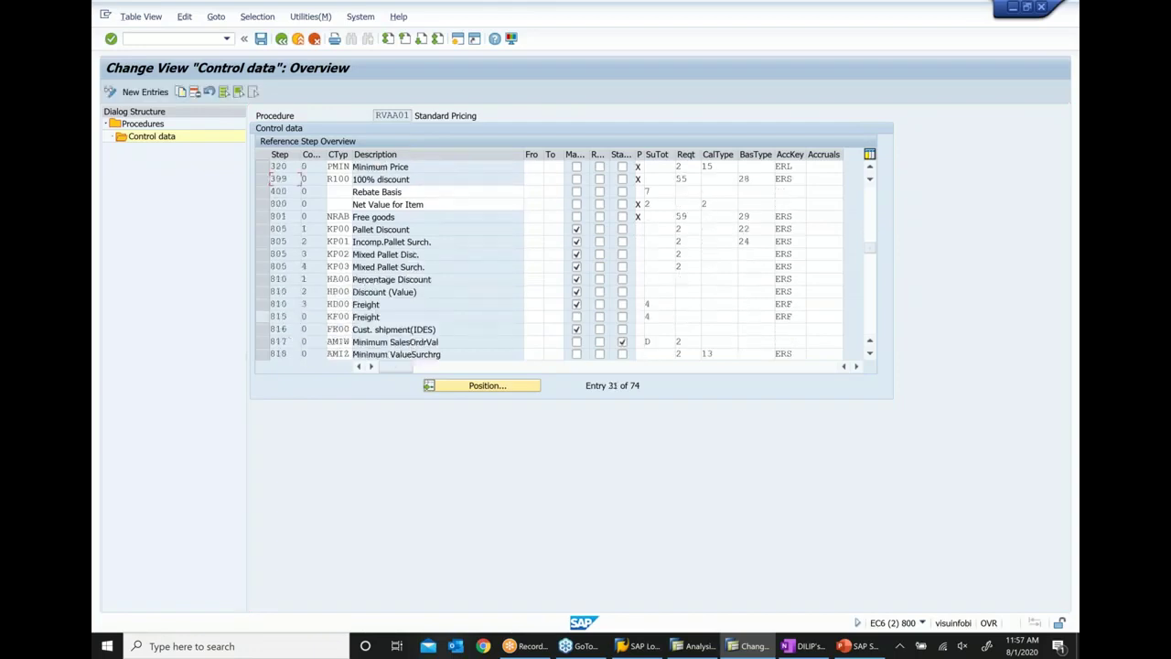
click(263, 317)
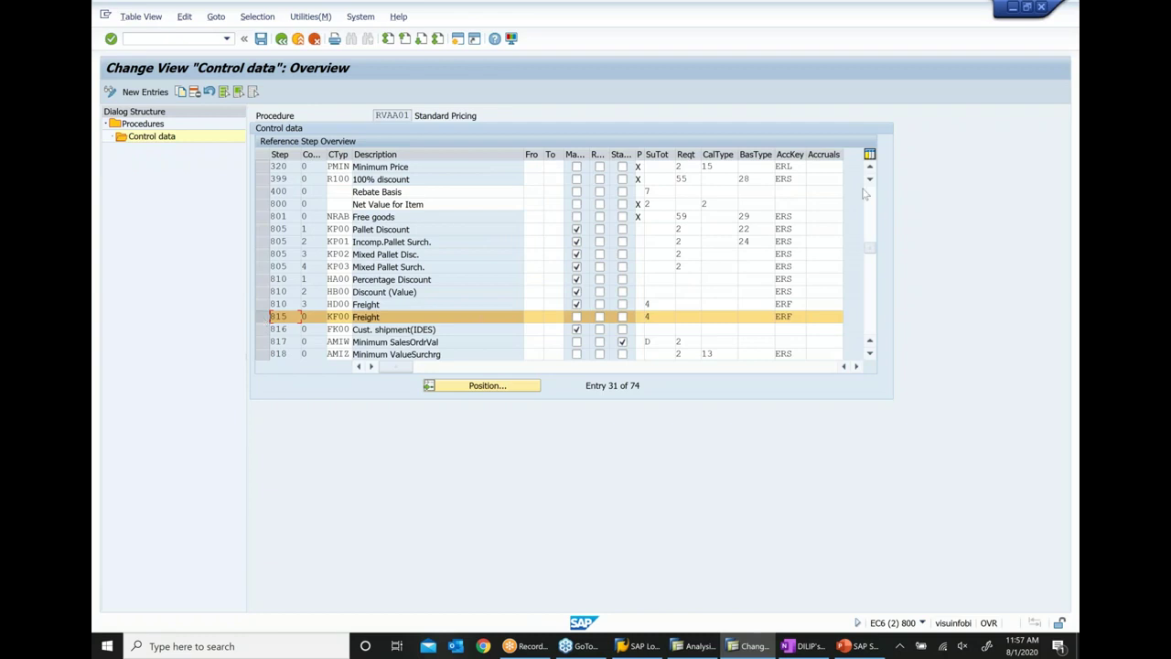
double_click(792, 316)
Step: Switch back to the OneNote notes and write "cONDITION Type KF00 is linked to Account key ERF" as the second sub-bullet
click(809, 648)
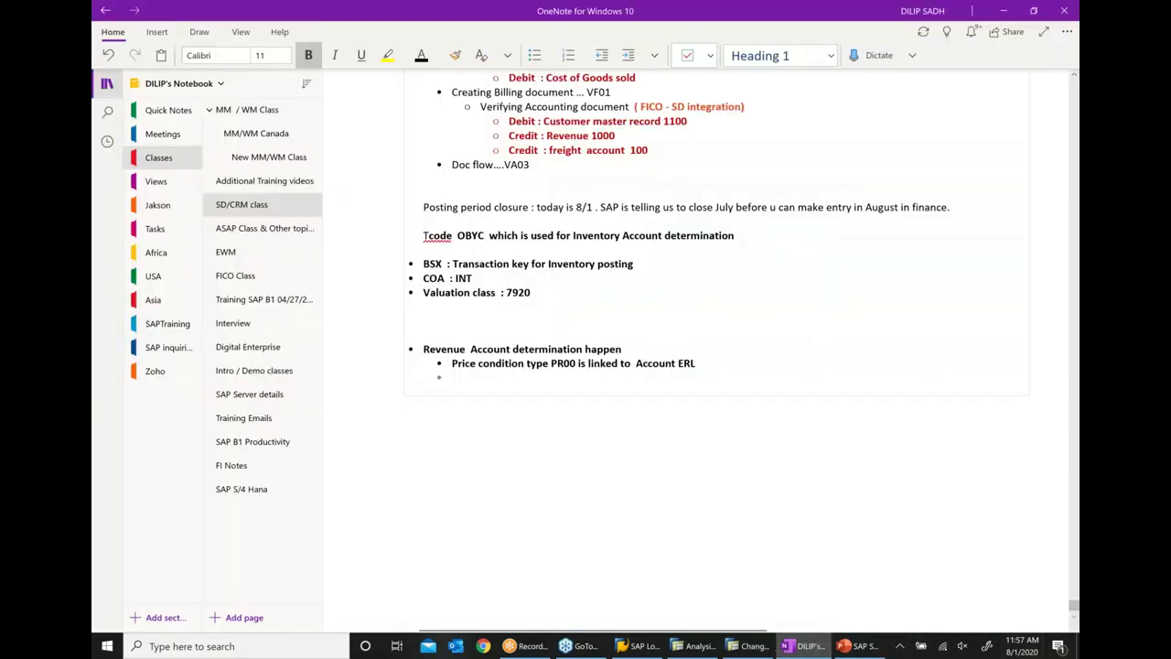
text(cON)
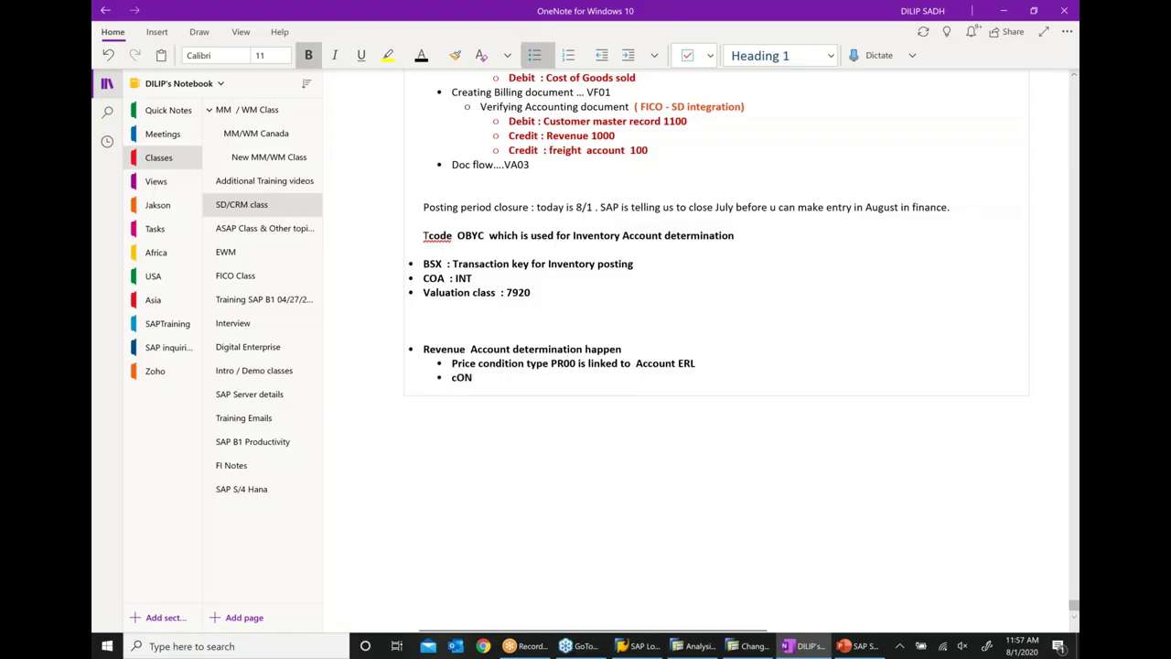
text(DITION)
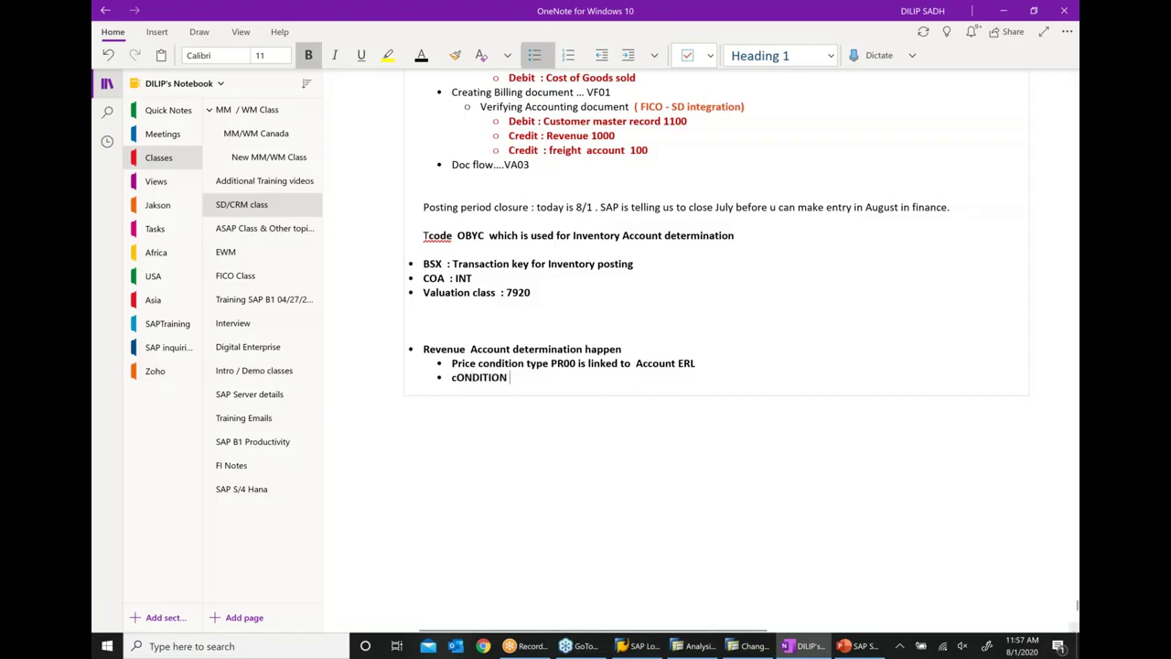
text( Ty)
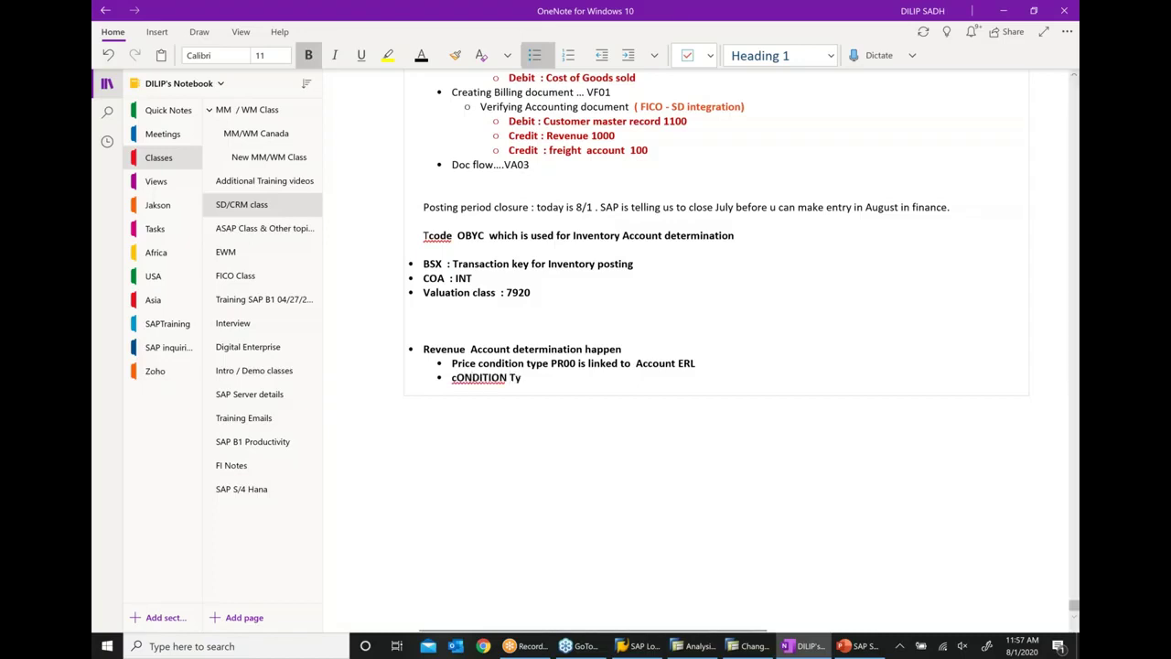
text(pe )
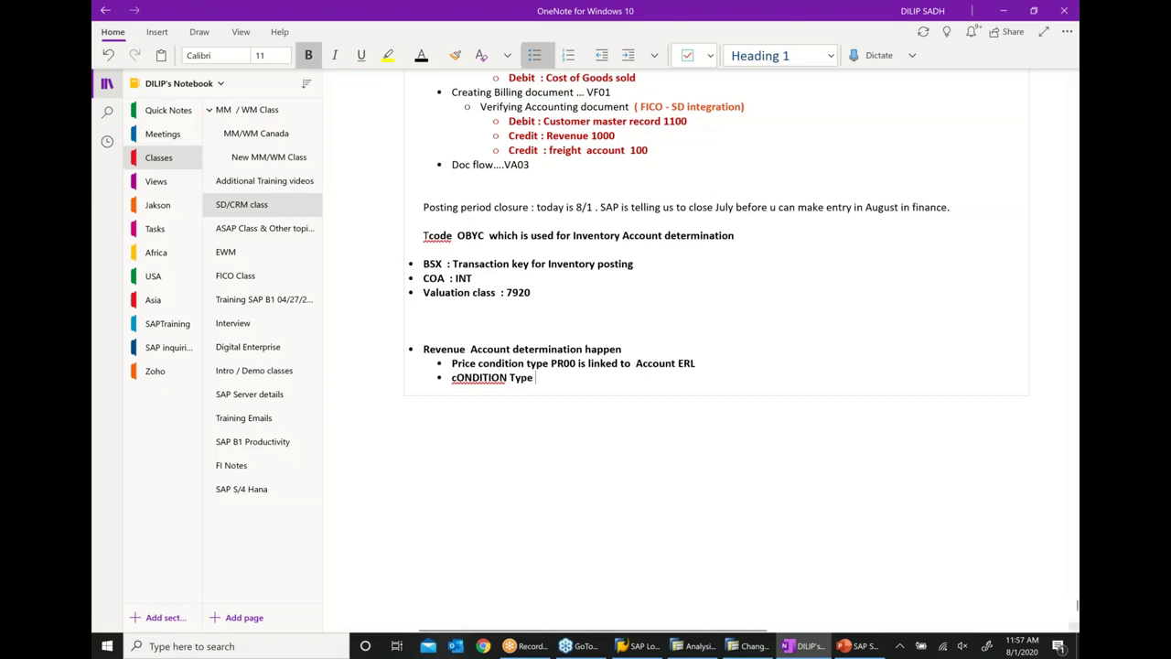
text(KF00 i )
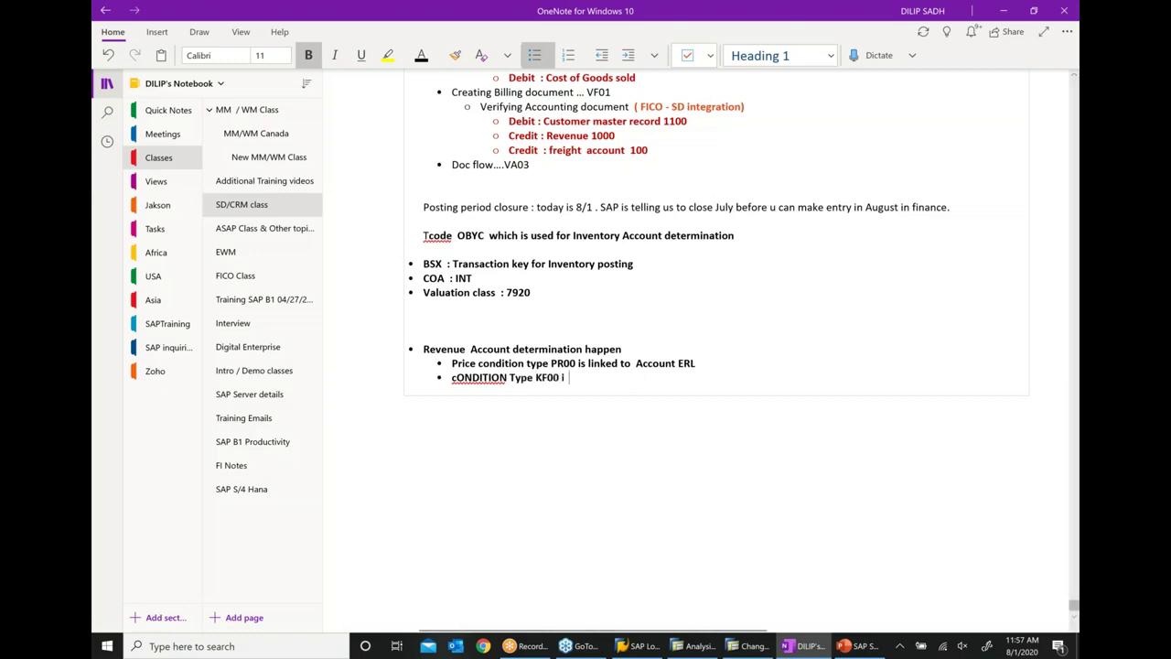
text(s lin)
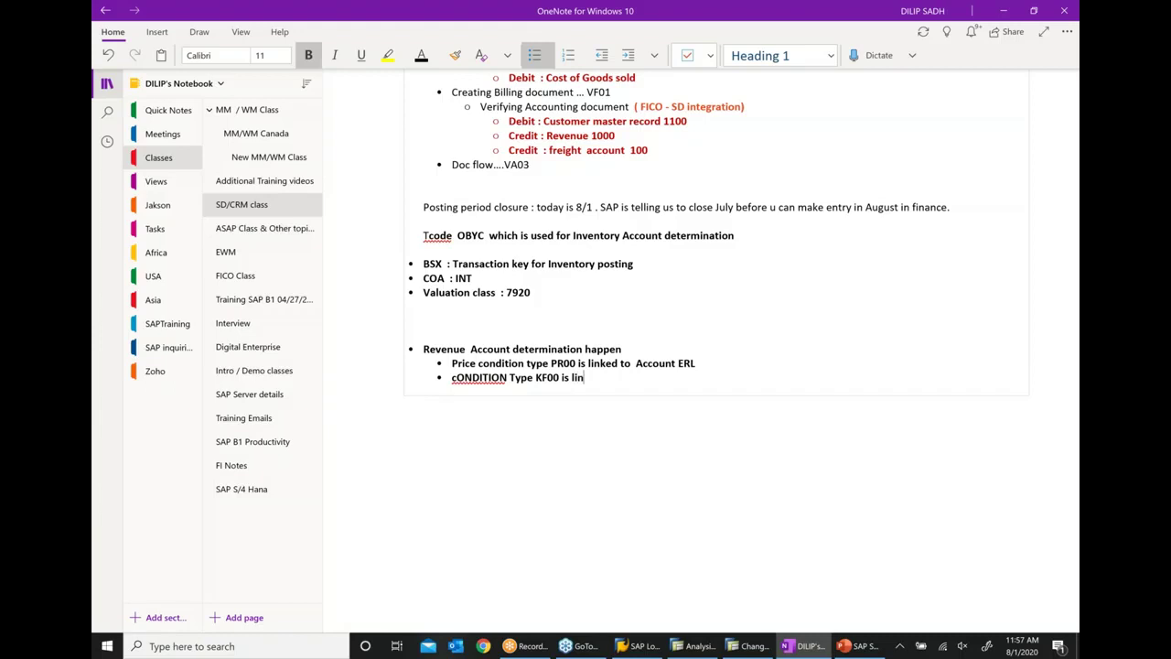
text(ked to Account key ERF)
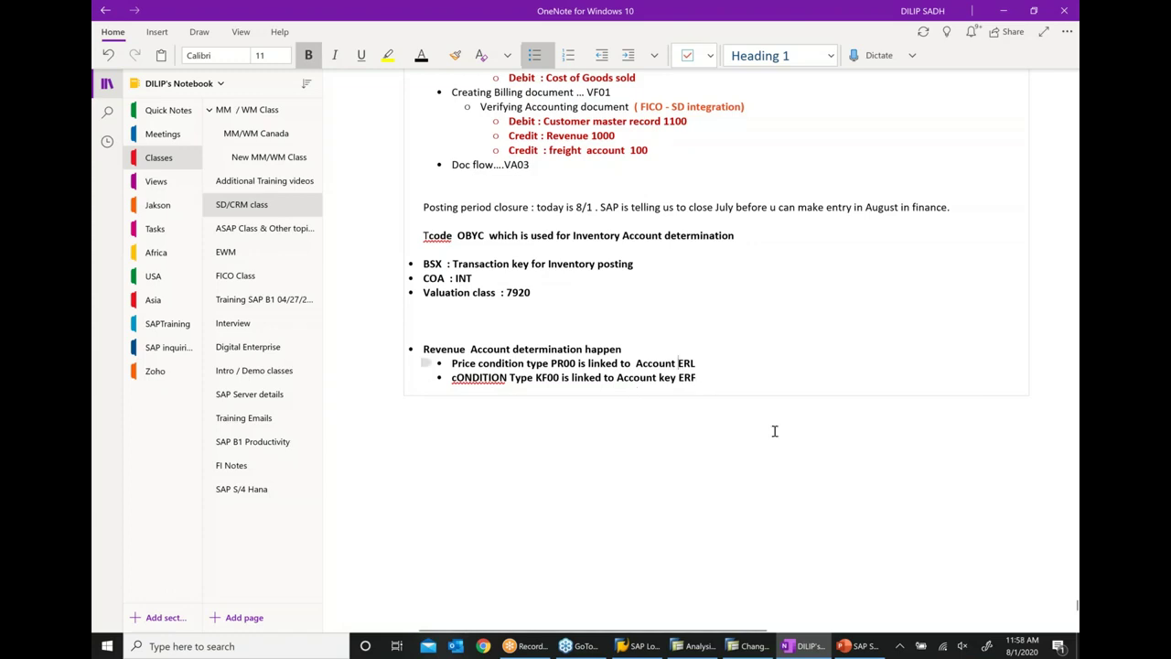
Step: Insert "key" before ERL in the PR00 sub-bullet and correct "cONDITION" to "condition" in the KF00 sub-bullet
text(key)
right_click(483, 376)
click(700, 378)
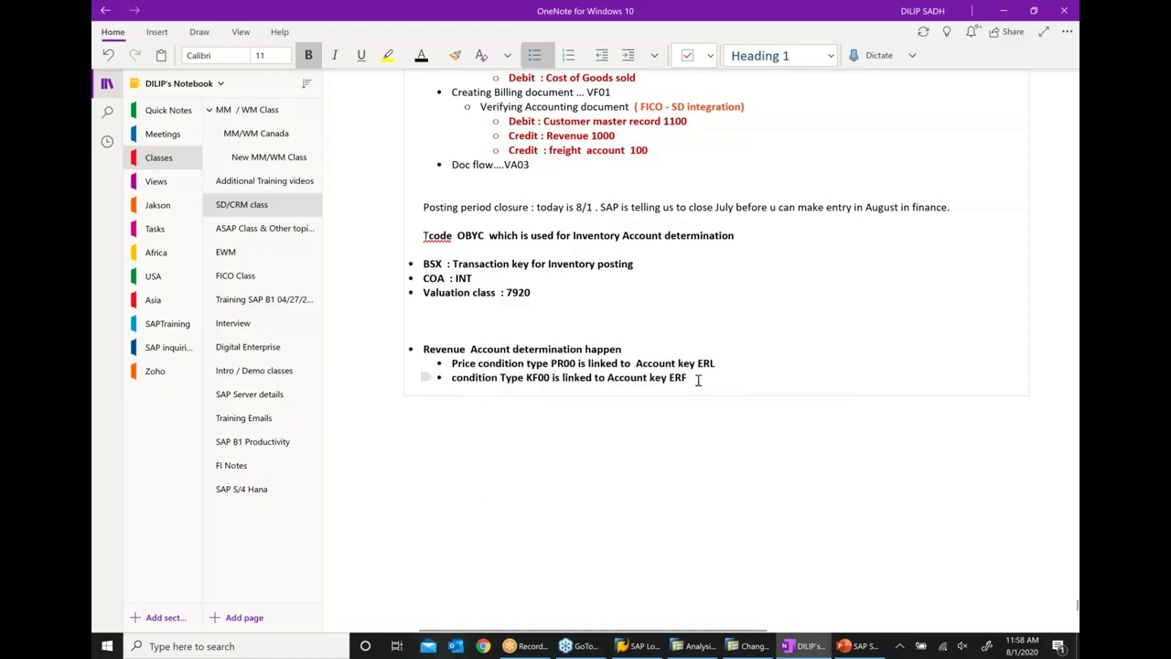
Step: Remove the bold formatting from the PR00 and KF00 sub-bullets and start a new sub-bullet below them
drag(688, 377, 452, 364)
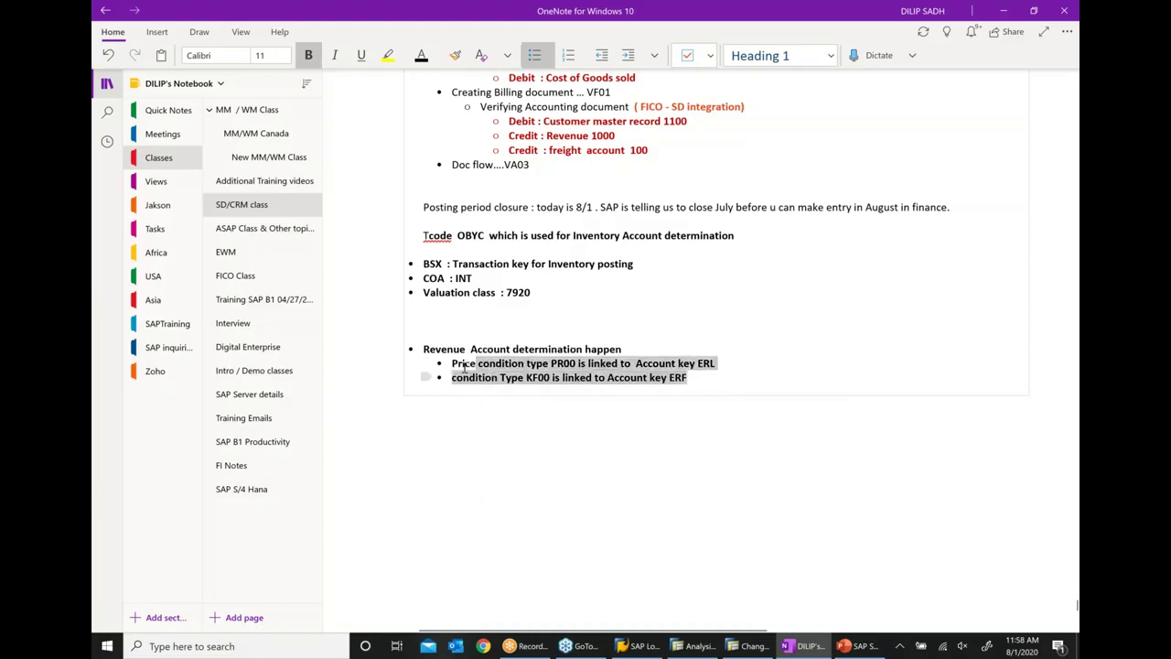
click(497, 344)
click(745, 384)
key(Return)
scroll(746, 385, down, 2)
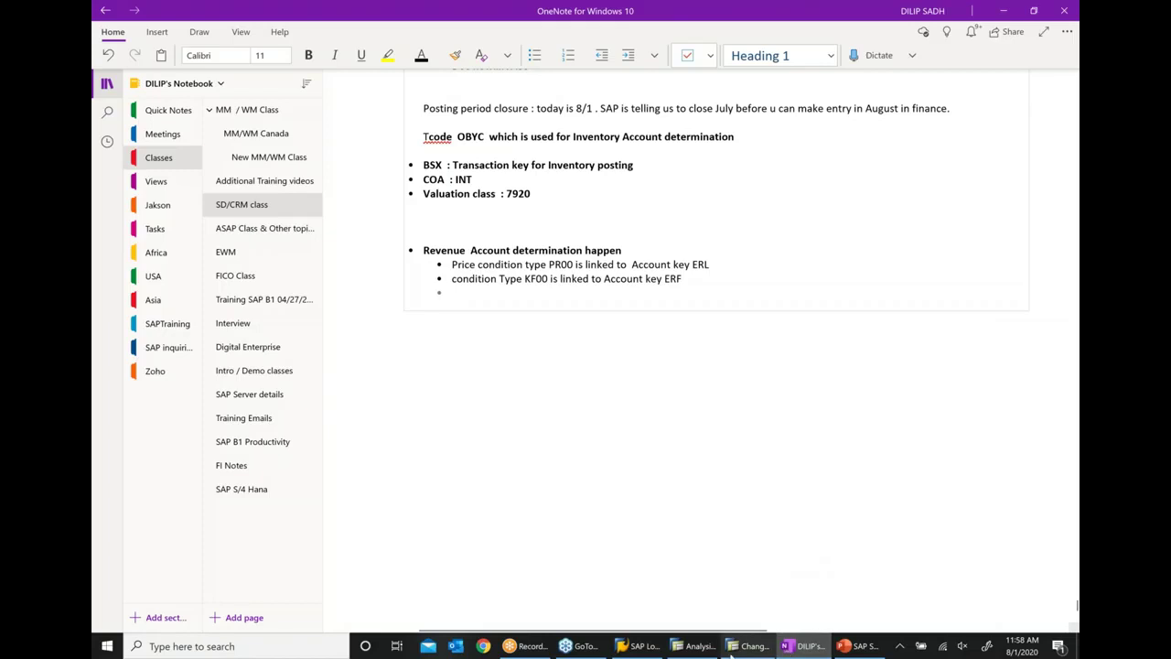
Step: Switch to SAP's account determination analysis, open access 40 of freight condition KF00 and highlight its account key value
click(695, 646)
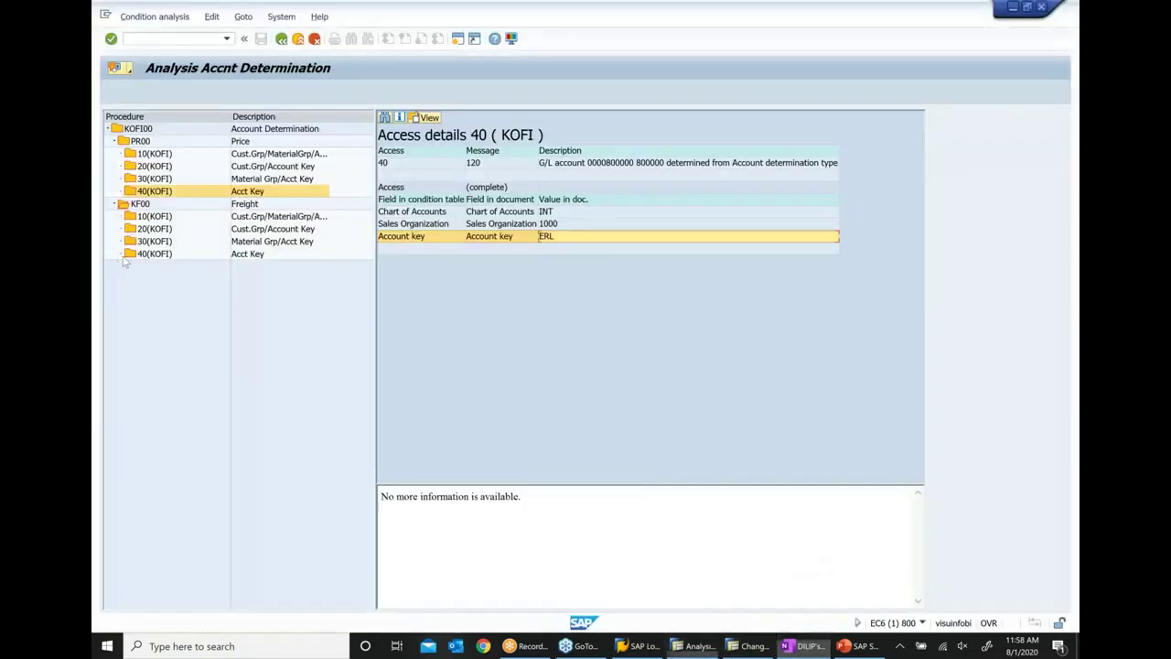
click(152, 254)
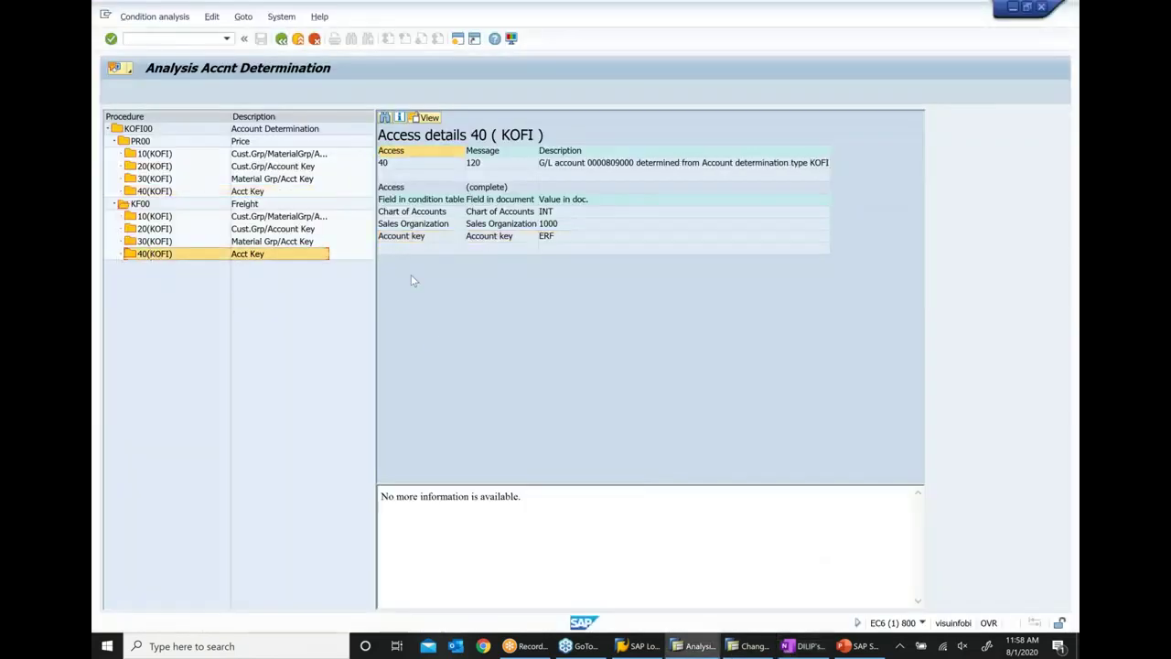
click(552, 239)
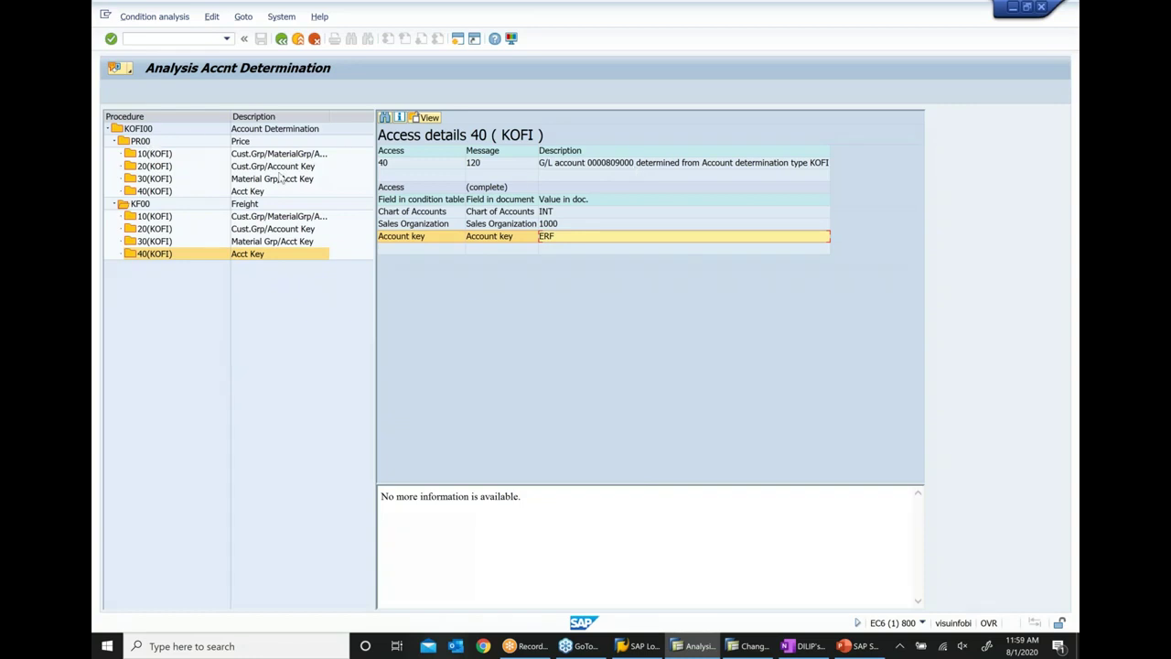
Step: Compare the account keys in access 40 of price condition PR00 and freight condition KF00, highlighting each key's row
click(145, 142)
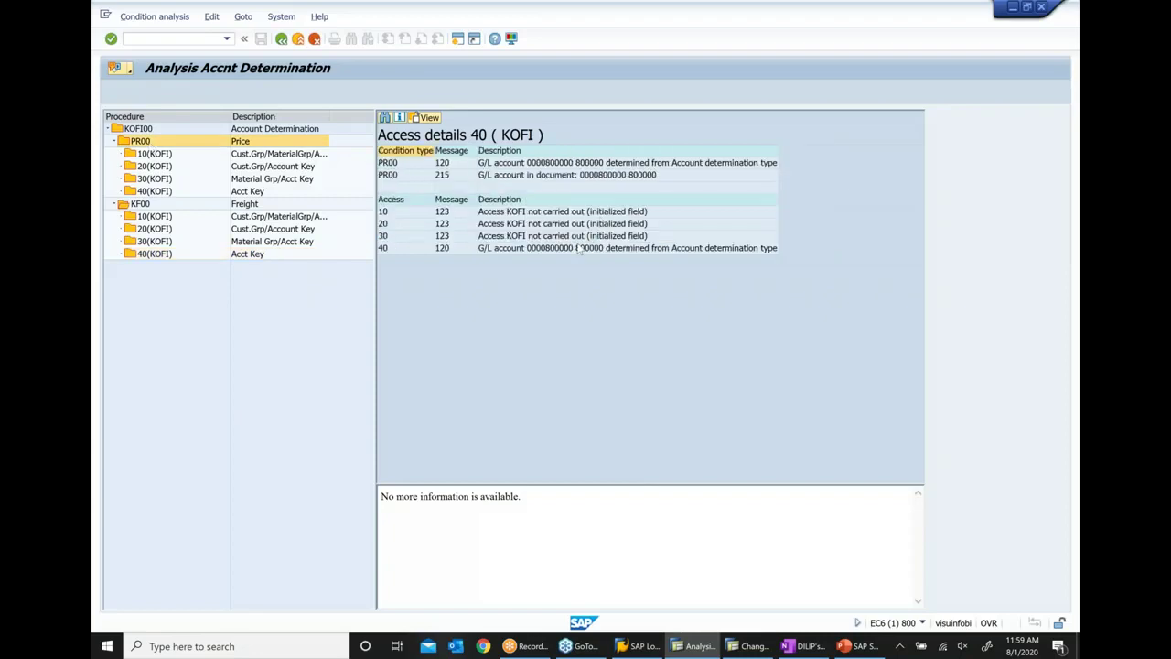
click(158, 194)
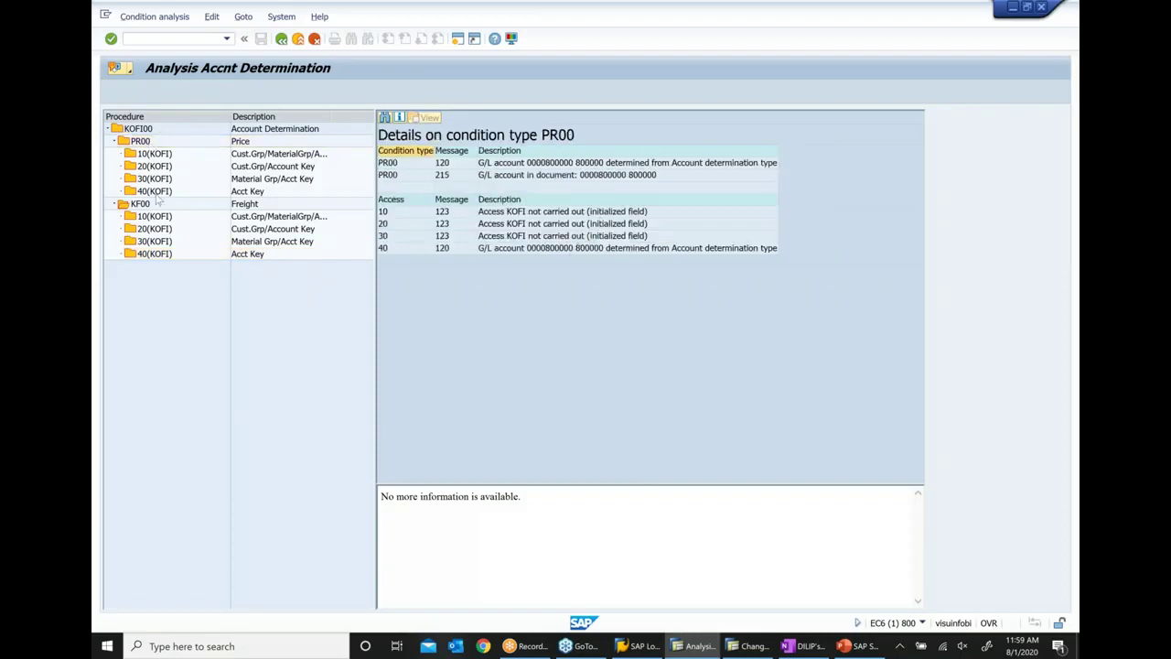
click(553, 240)
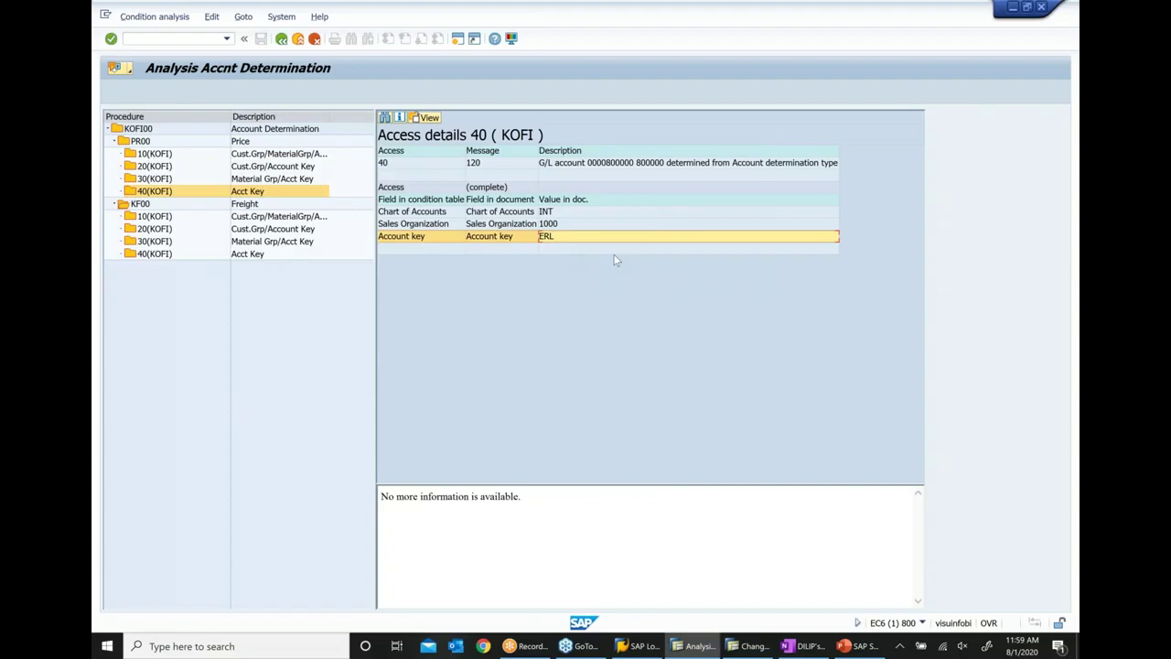
click(141, 209)
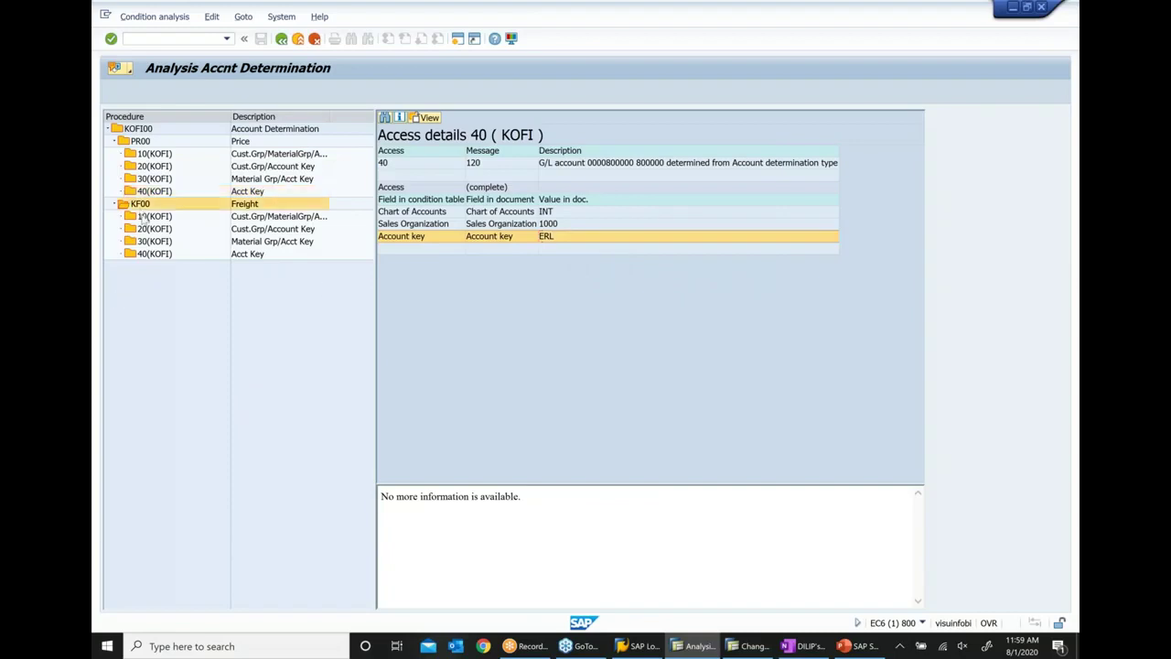
click(166, 256)
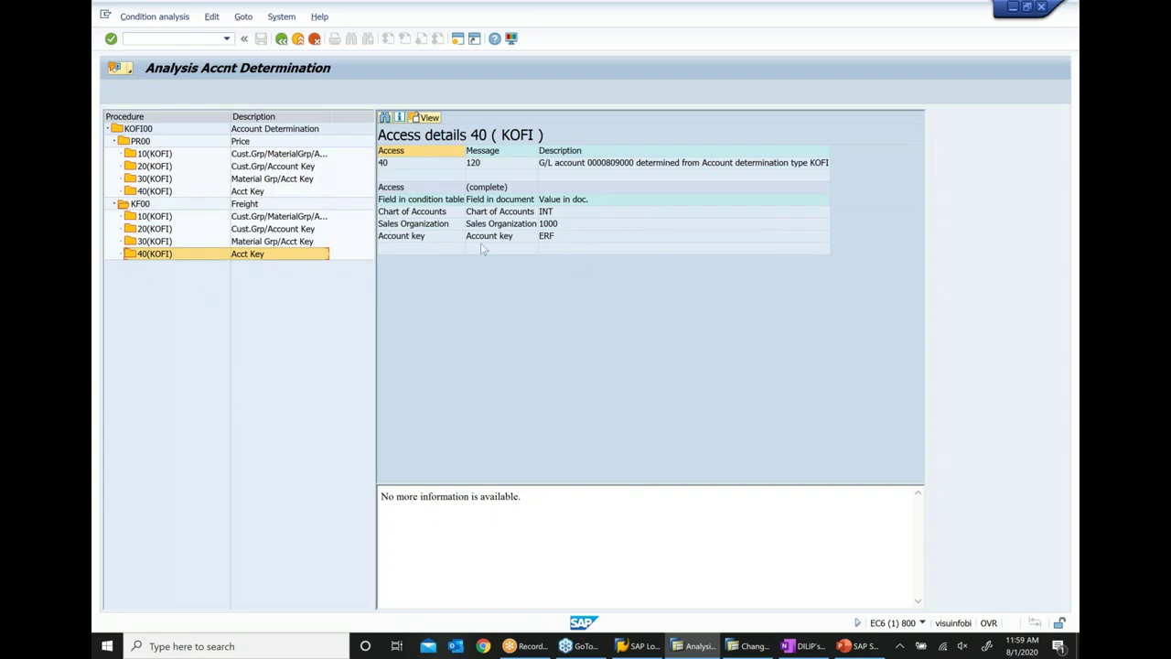
click(489, 240)
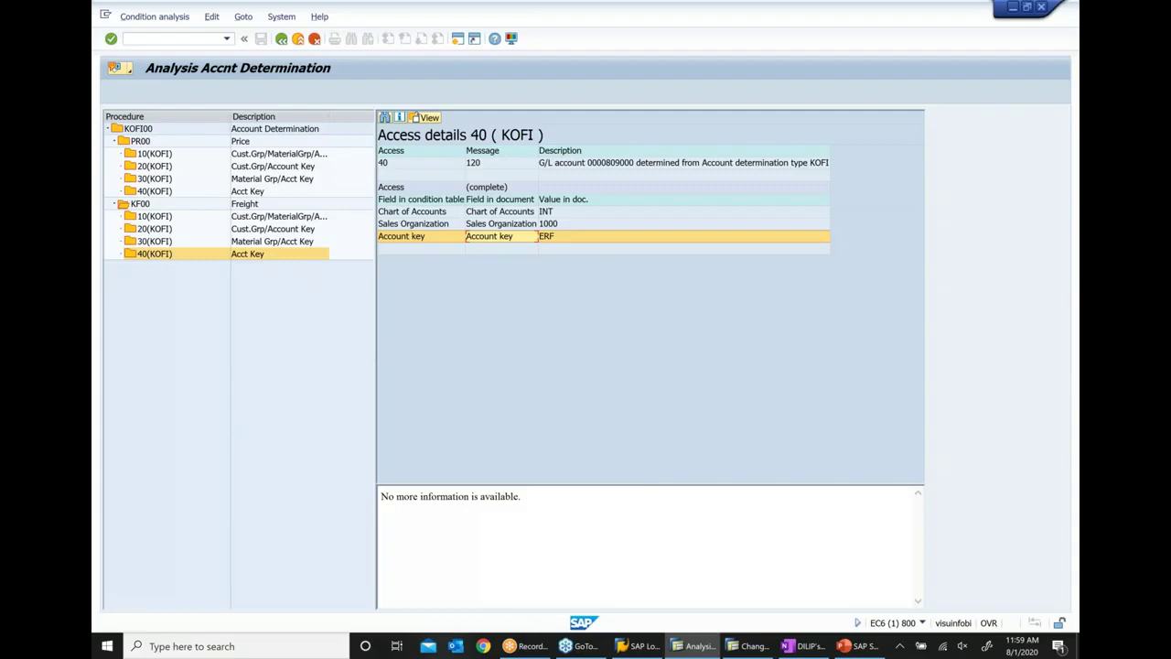
Step: Switch to the OneNote notes, remove the empty sub-bullet and write "I have a GOOOOD NEWS ... 10 MNTS BREAK." a few lines below
click(809, 646)
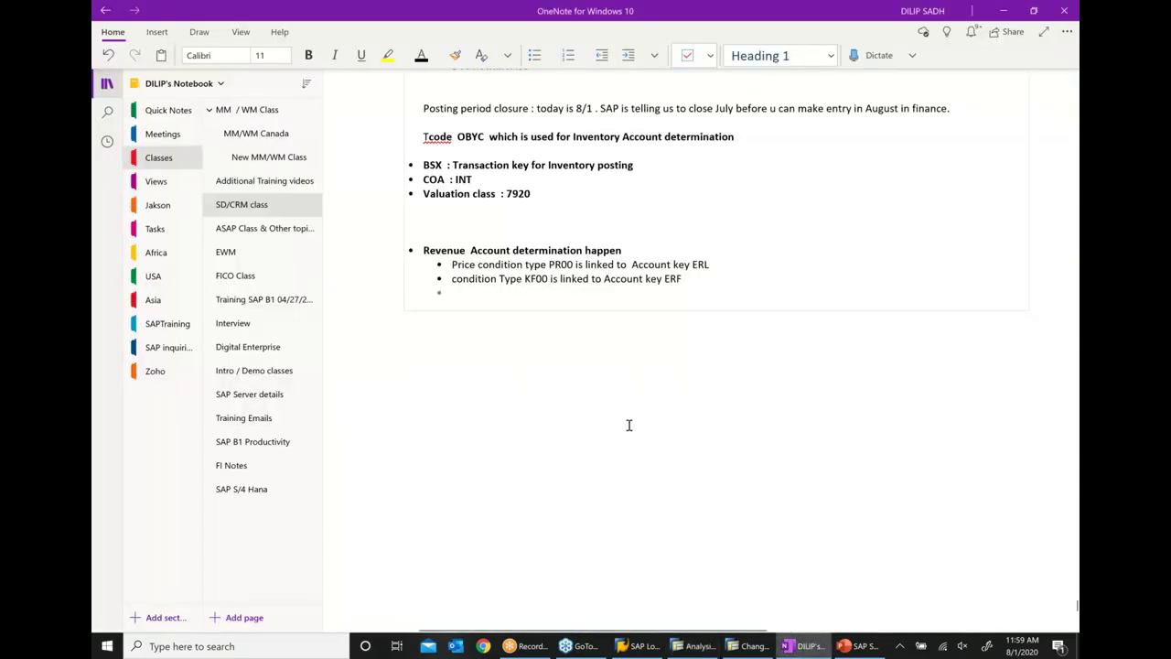
key(BackSpace)
key(Return)
key(Return)
key(Return)
text(I have)
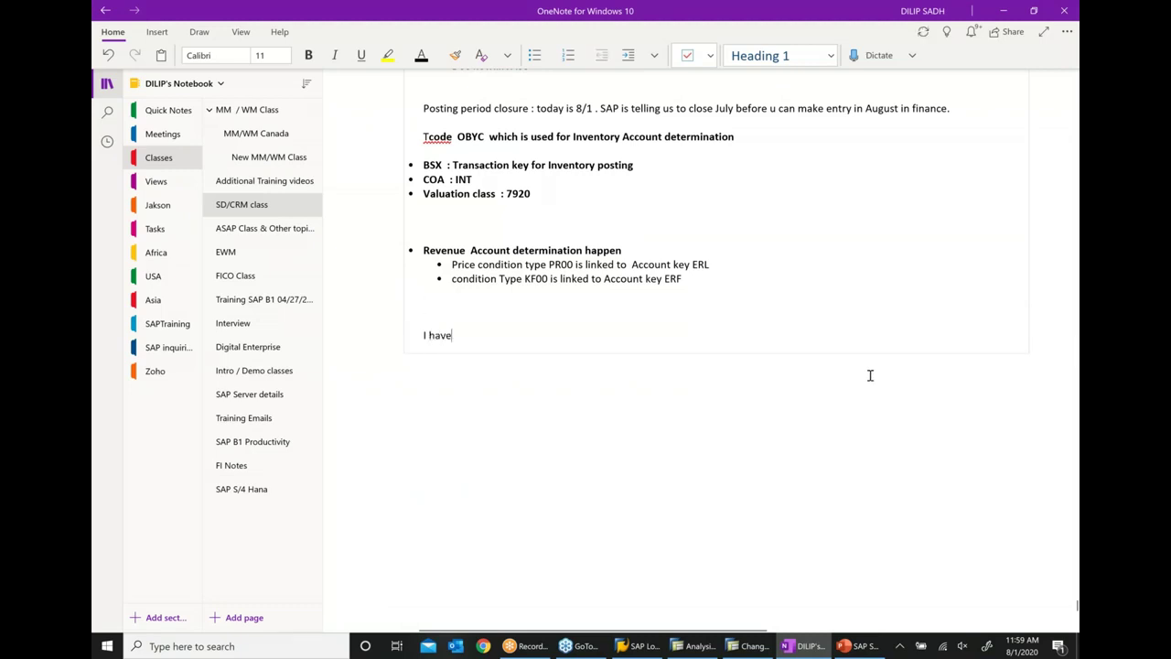
text( a GOO)
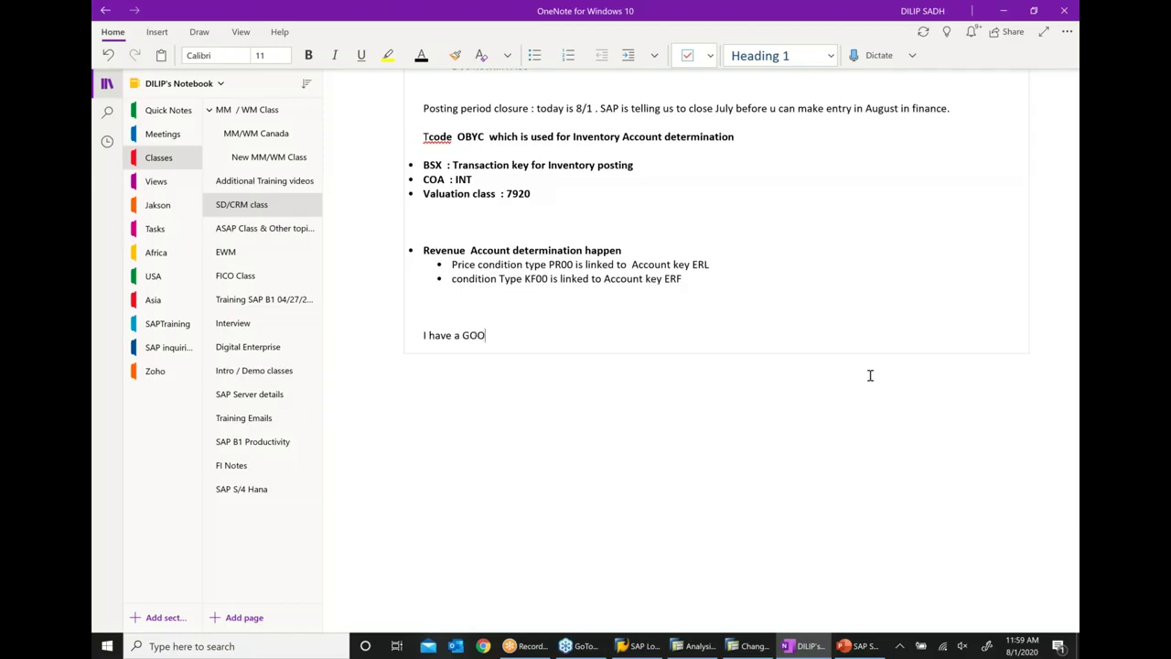
text(OOD NEWS ... 10 MNTS BREAK.)
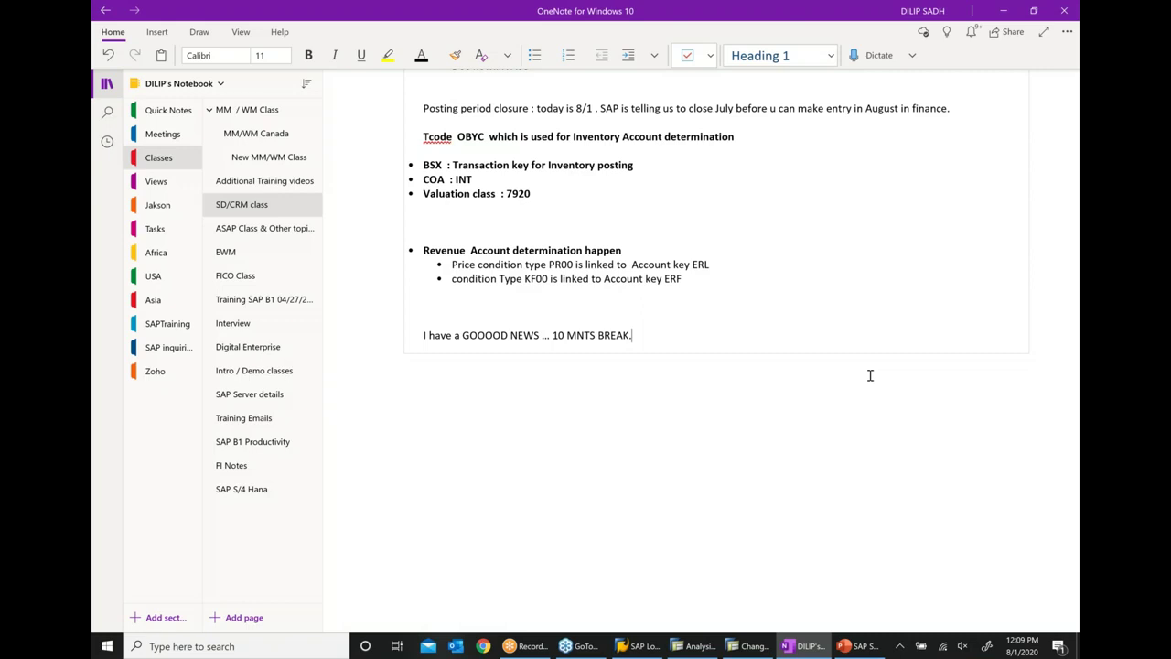
Step: Switch to SAP's account determination analysis and view the overview of procedure KOFI00
mouse_move(526, 646)
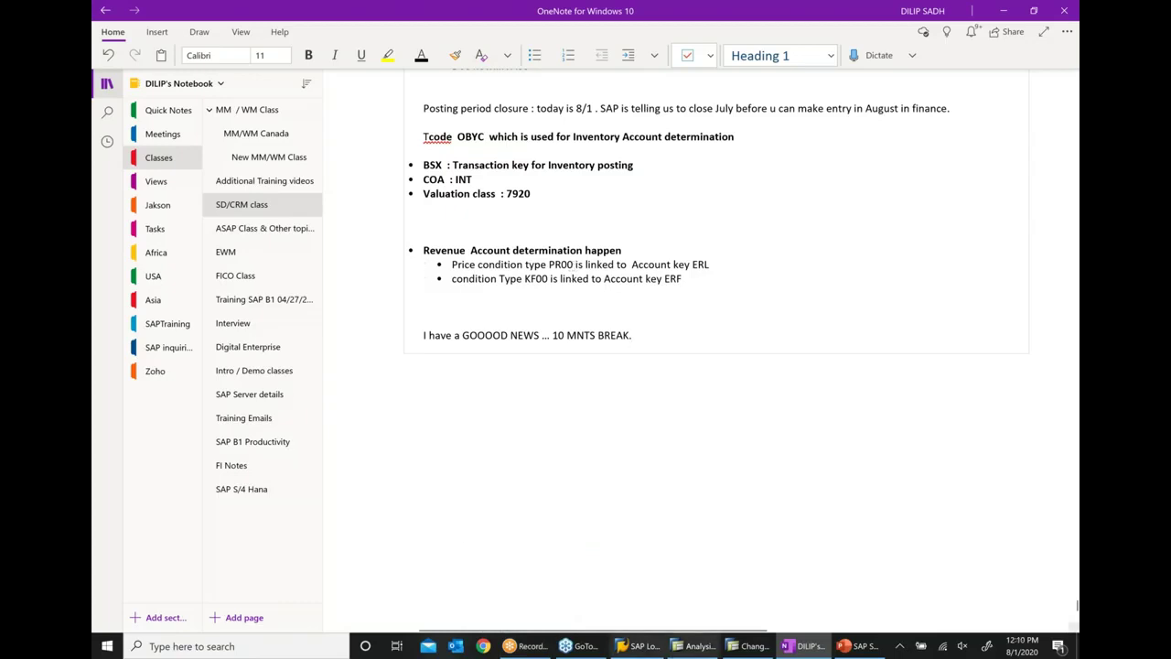
click(691, 646)
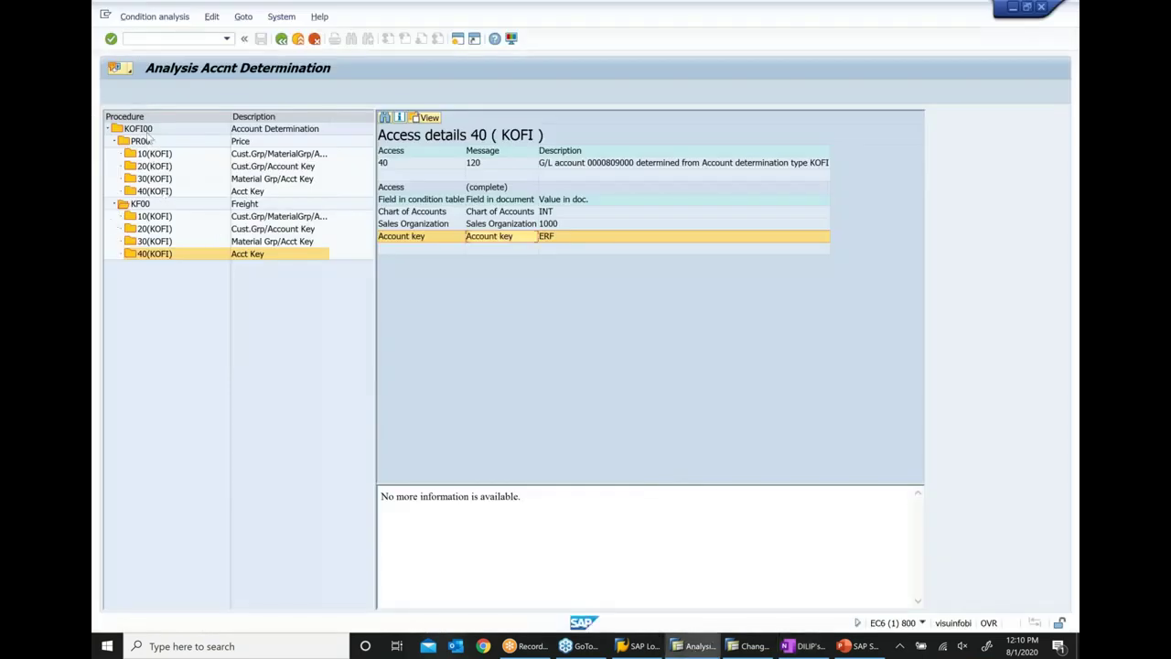
click(140, 129)
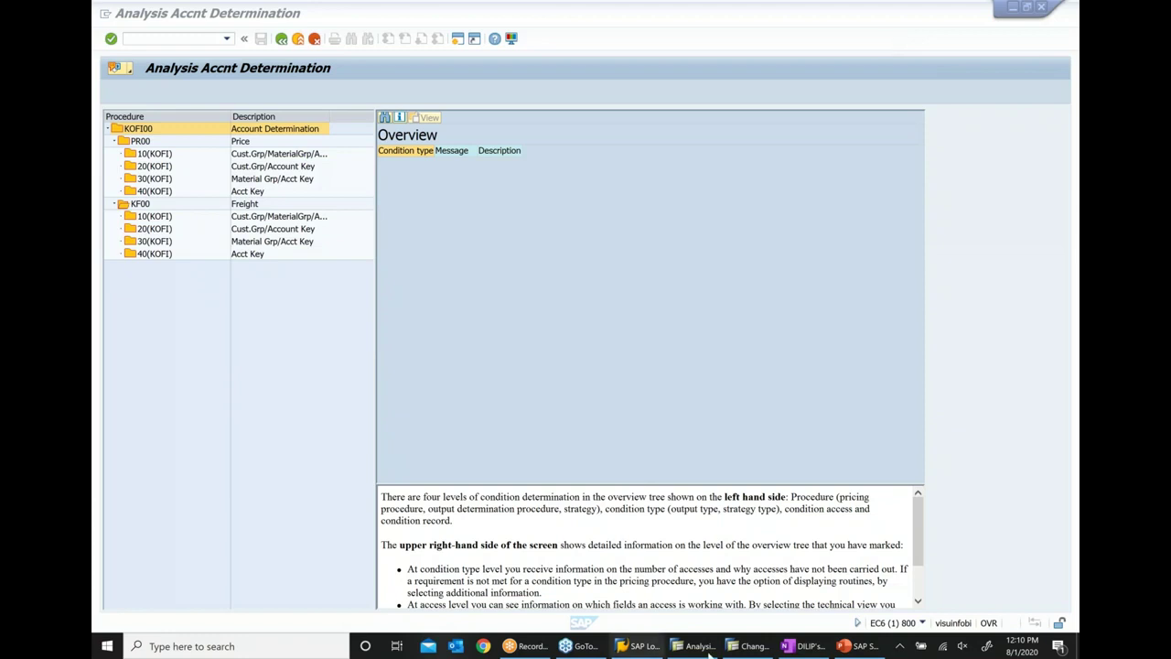
mouse_move(695, 646)
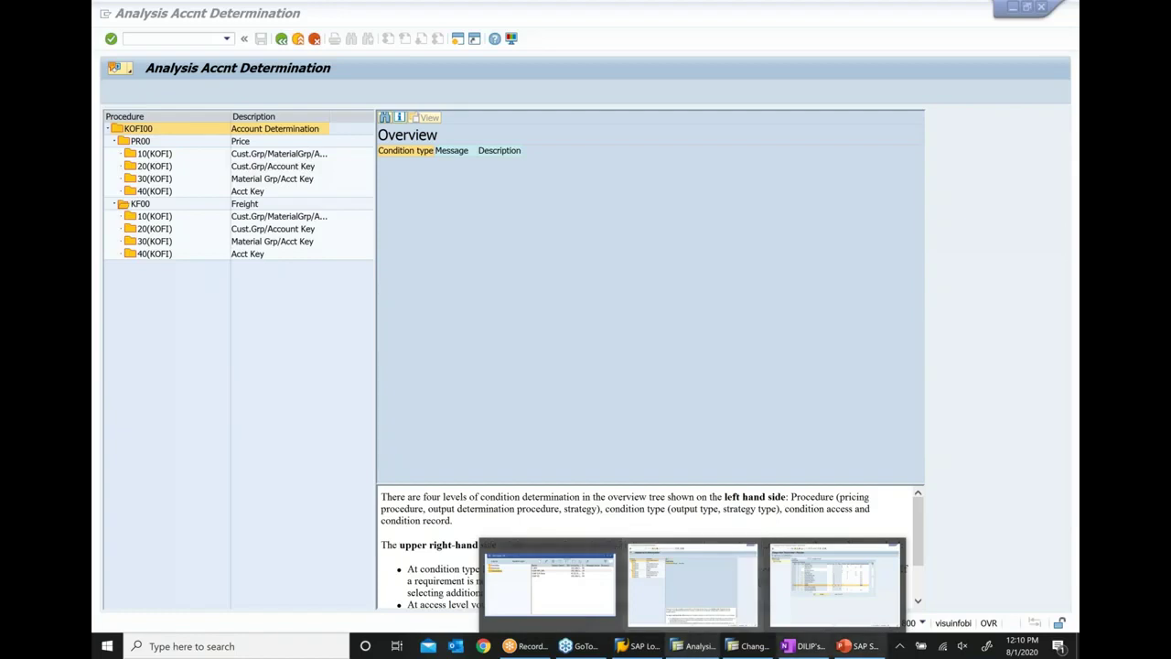
Step: Switch to the RVAA01 pricing procedure's control data and exit back to the Display IMG structure, dismissing the activity selection
click(748, 652)
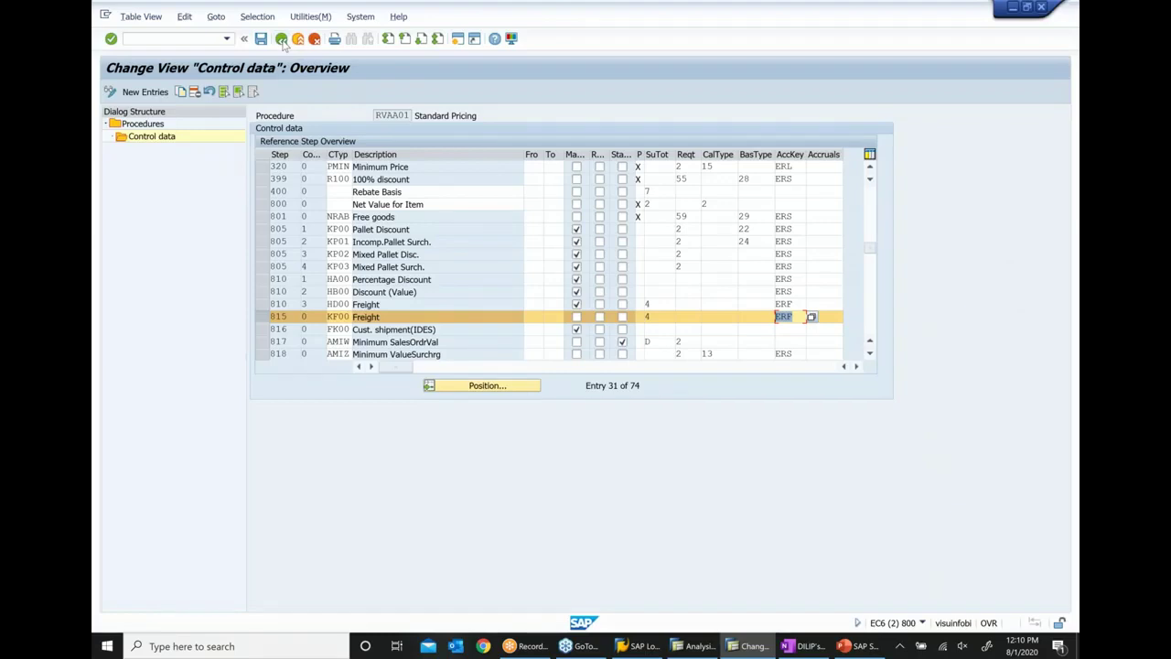
click(282, 41)
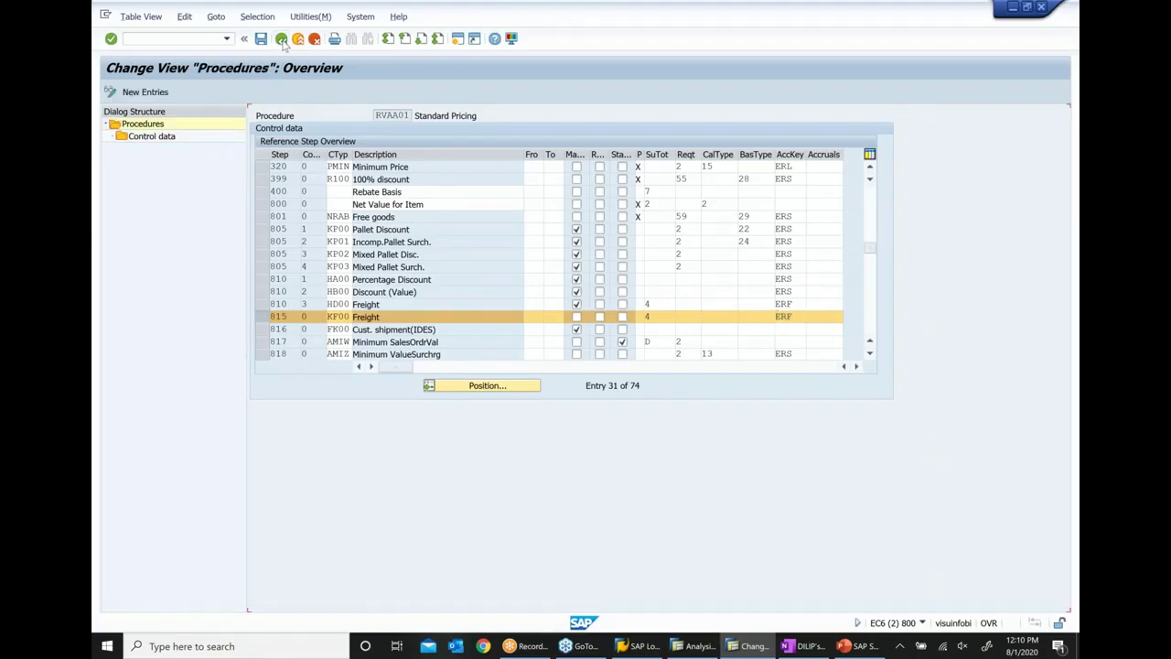
click(282, 40)
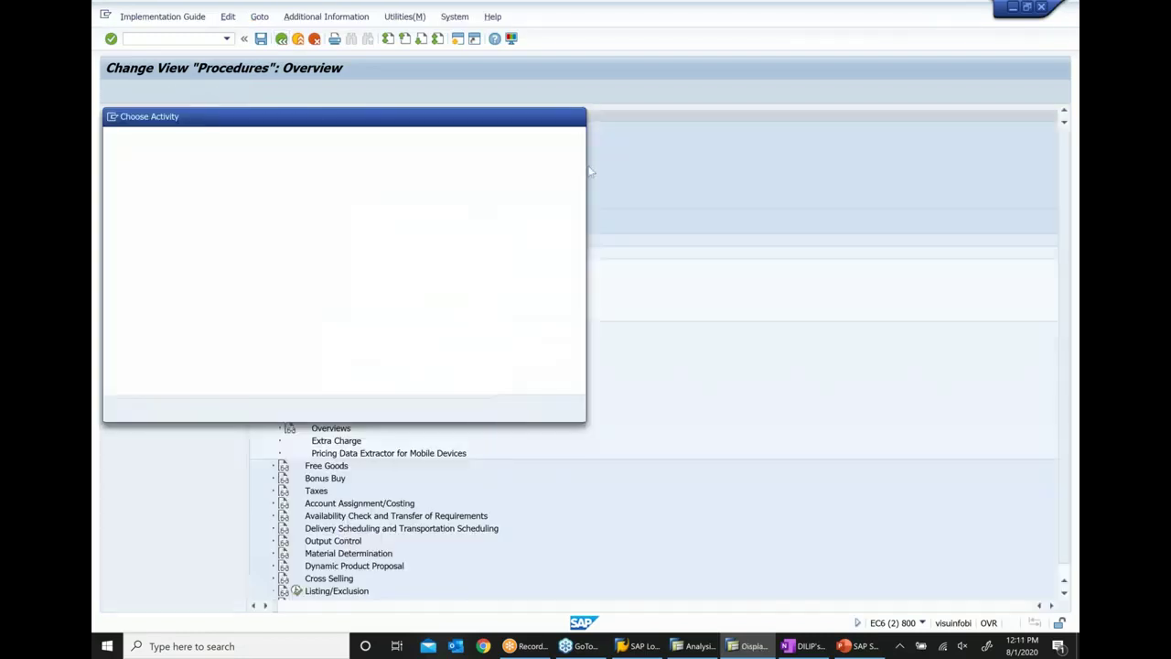
click(578, 127)
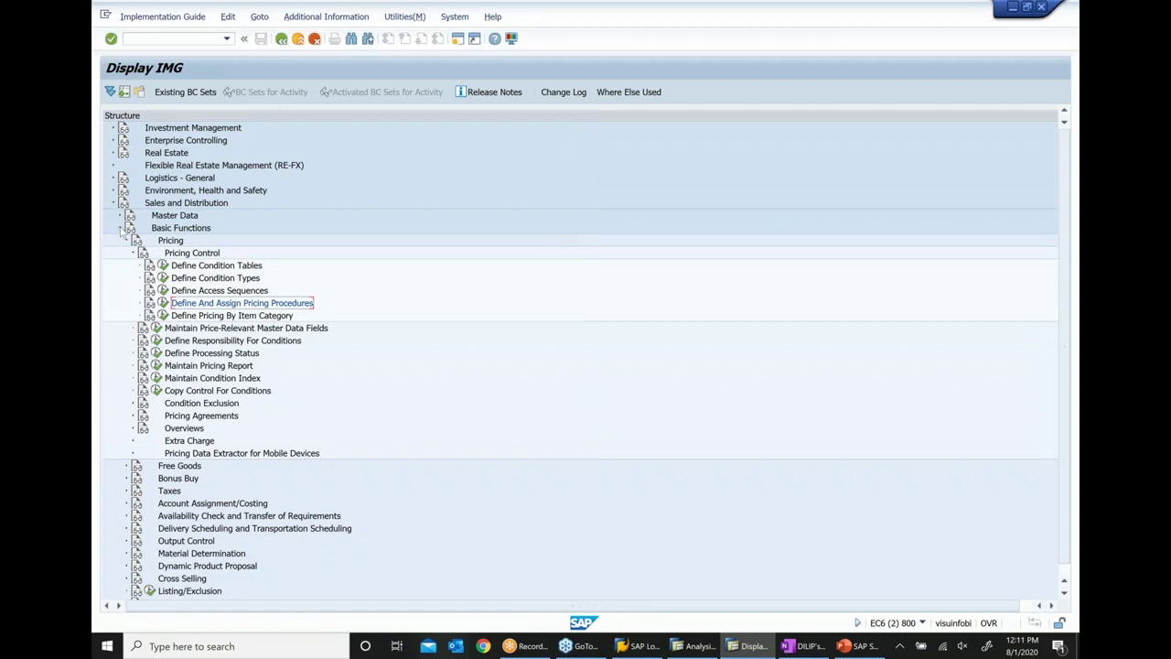
Step: Collapse Pricing under Sales and Distribution's Basic Functions and expand Account Assignment/Costing down to the Revenue Account Determination activities
click(127, 241)
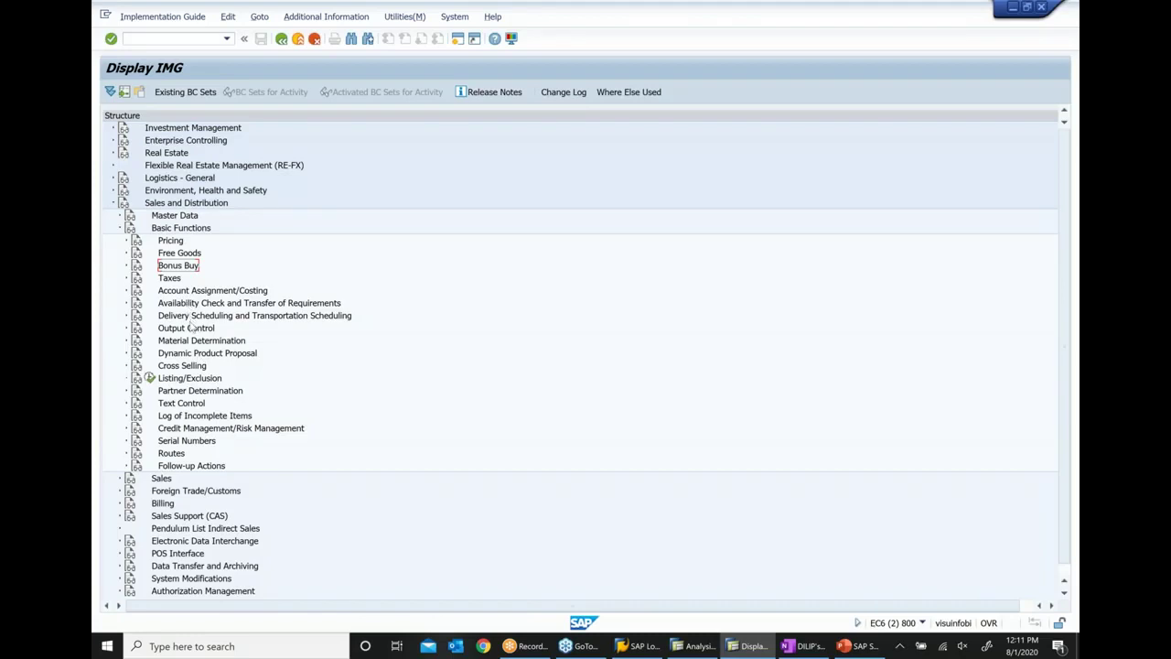
scroll(189, 284, down, 1)
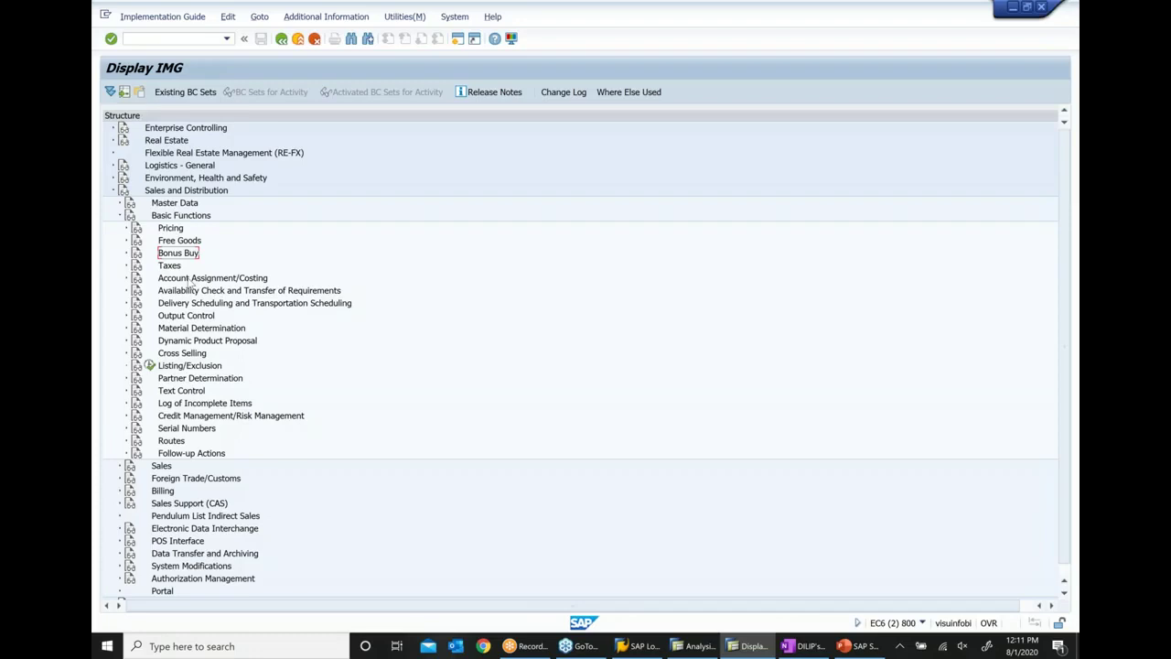
click(127, 278)
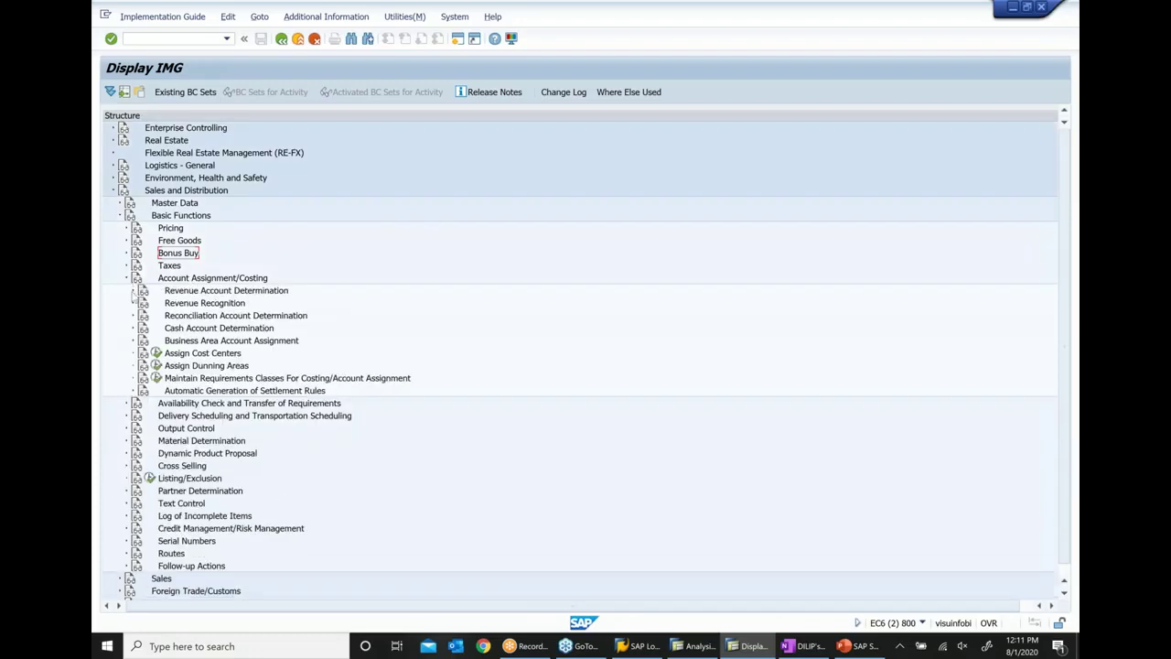
click(138, 293)
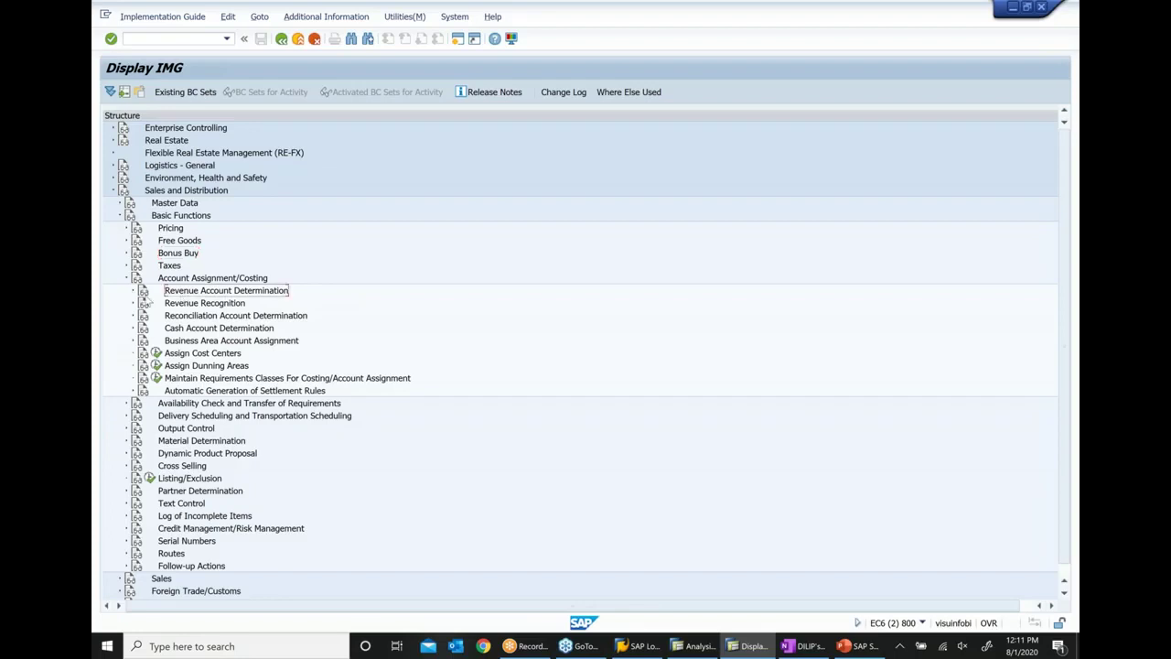
click(132, 290)
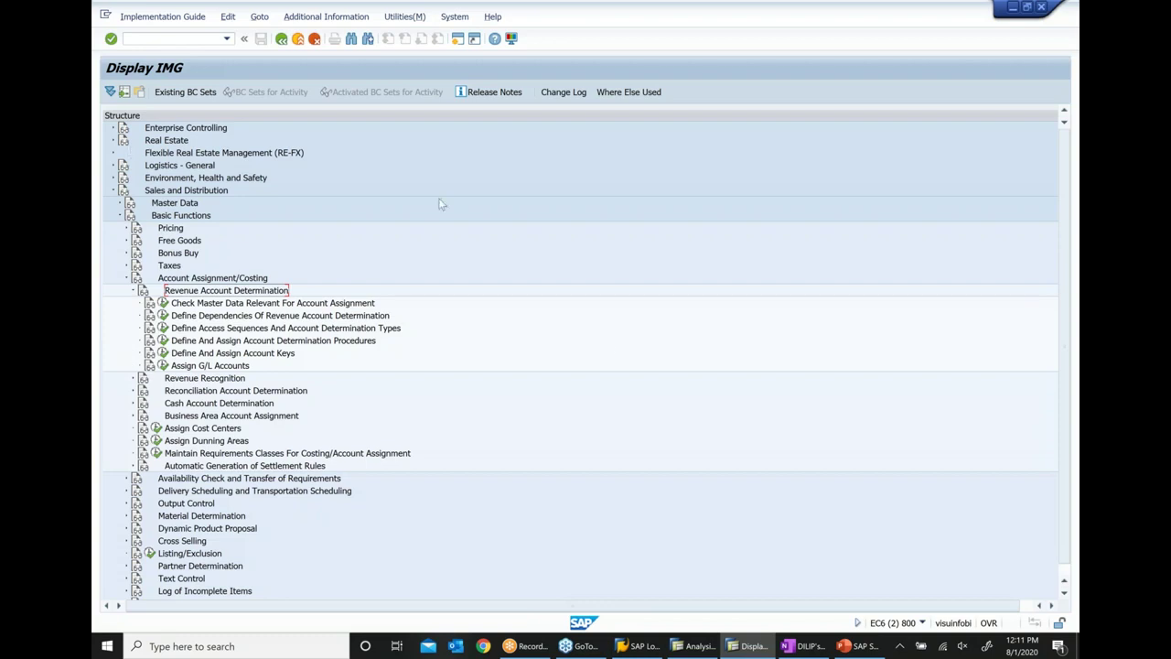
Step: Open the Define account determination procedure activity from Define And Assign Account Determination Procedures
click(300, 342)
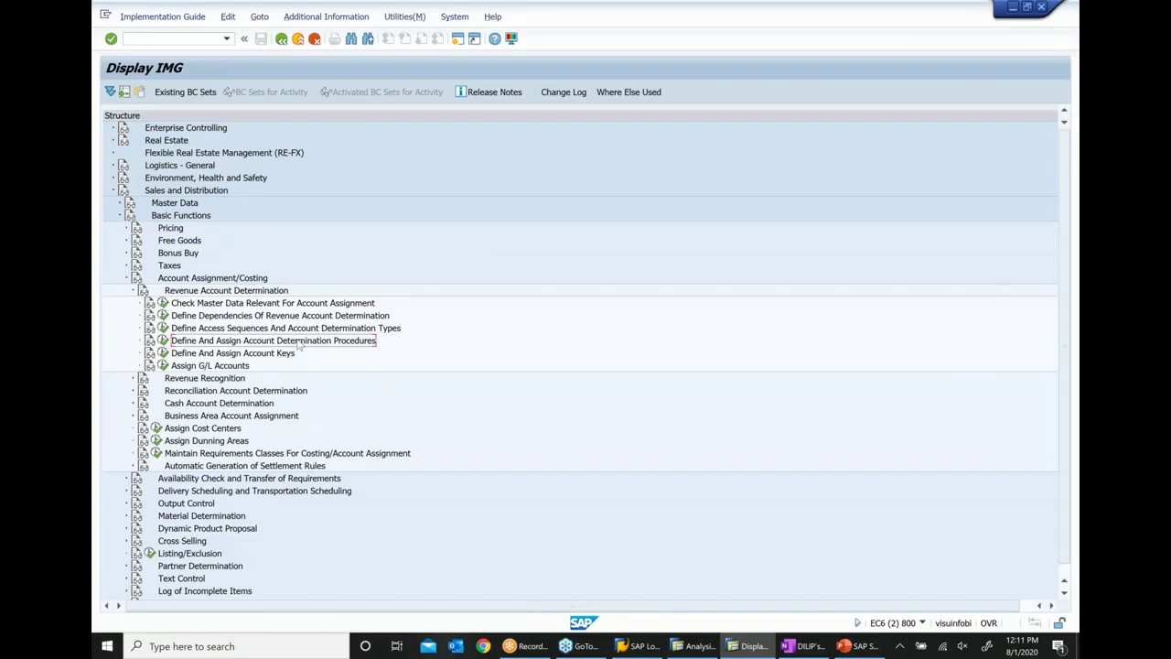
click(164, 340)
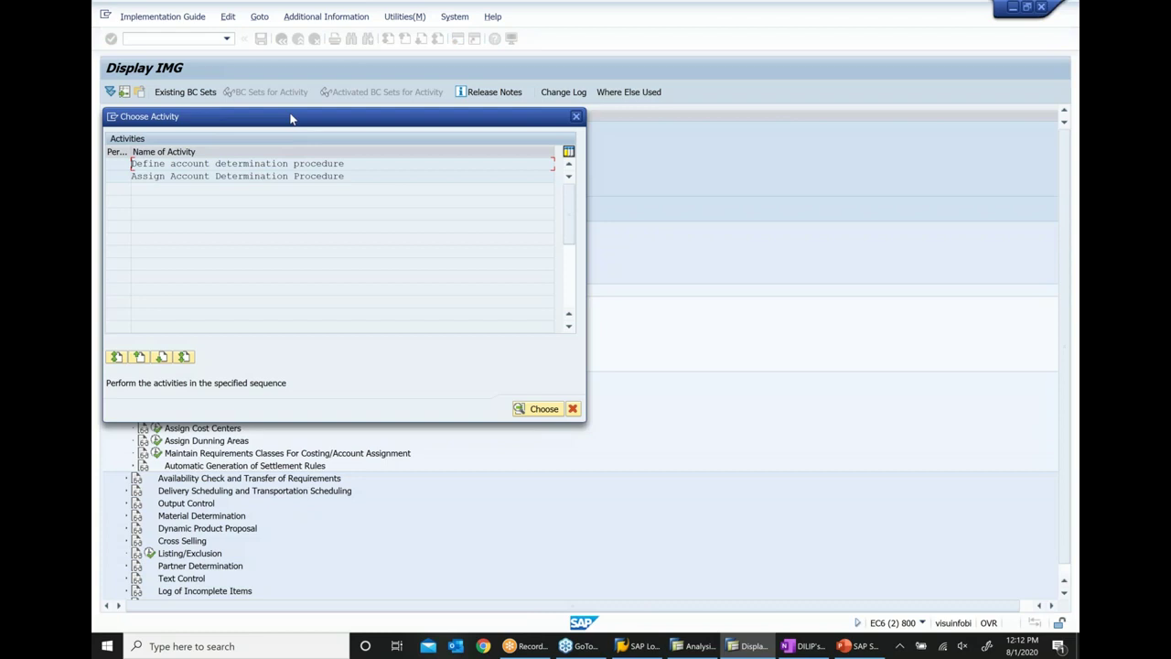
drag(291, 119, 411, 173)
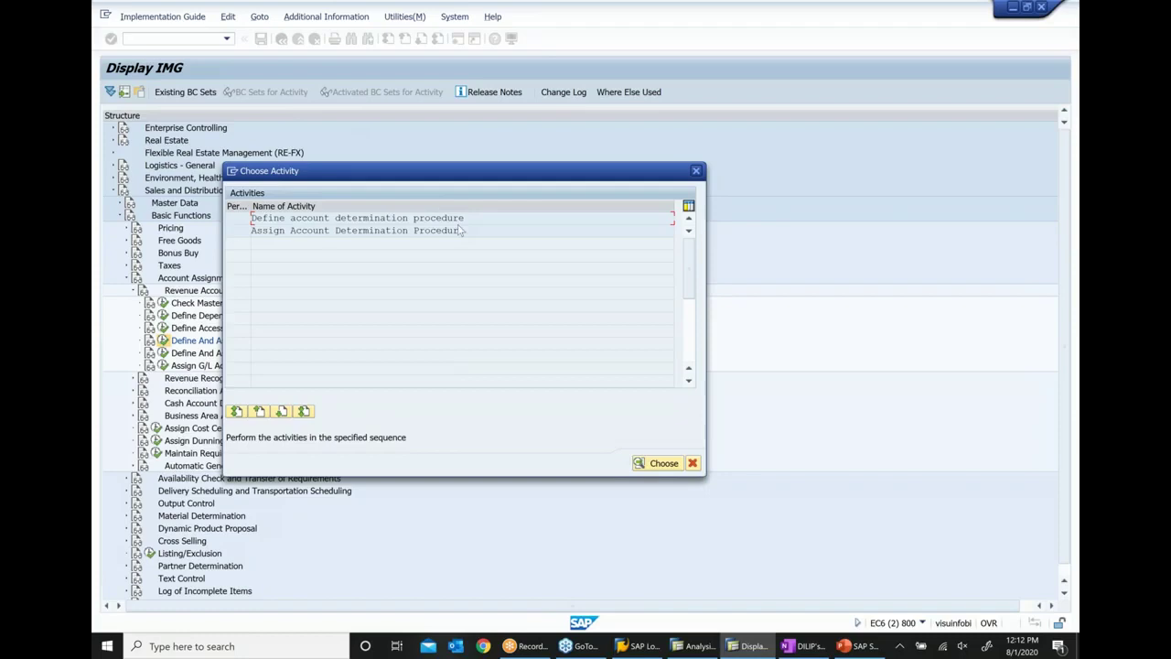
click(431, 230)
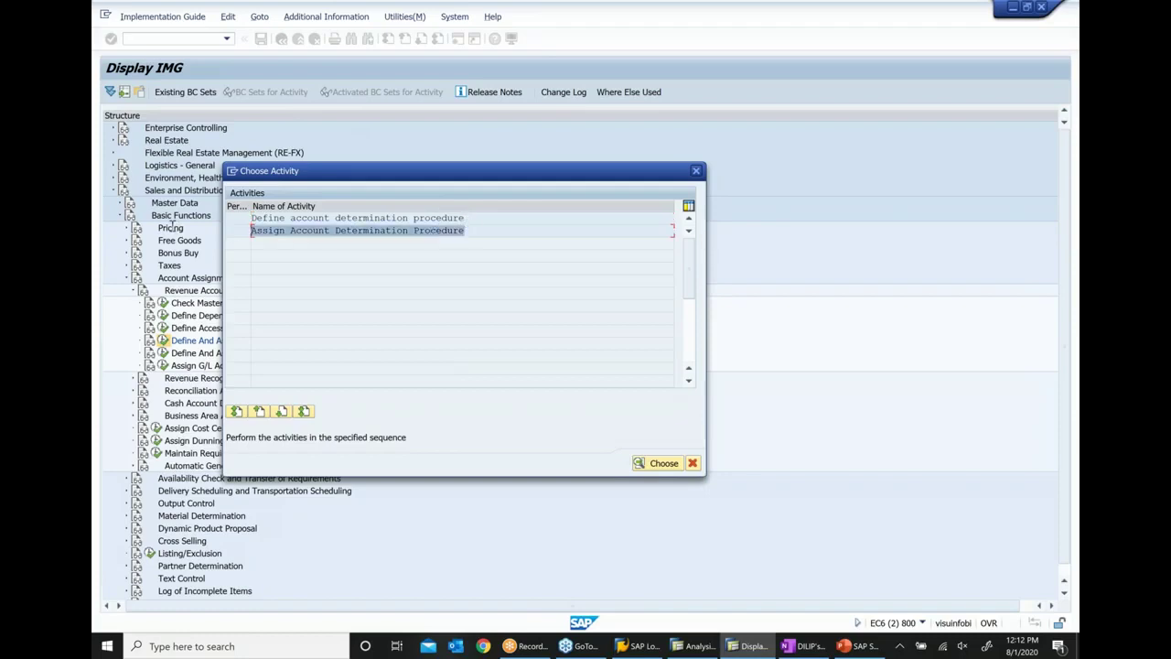
double_click(482, 216)
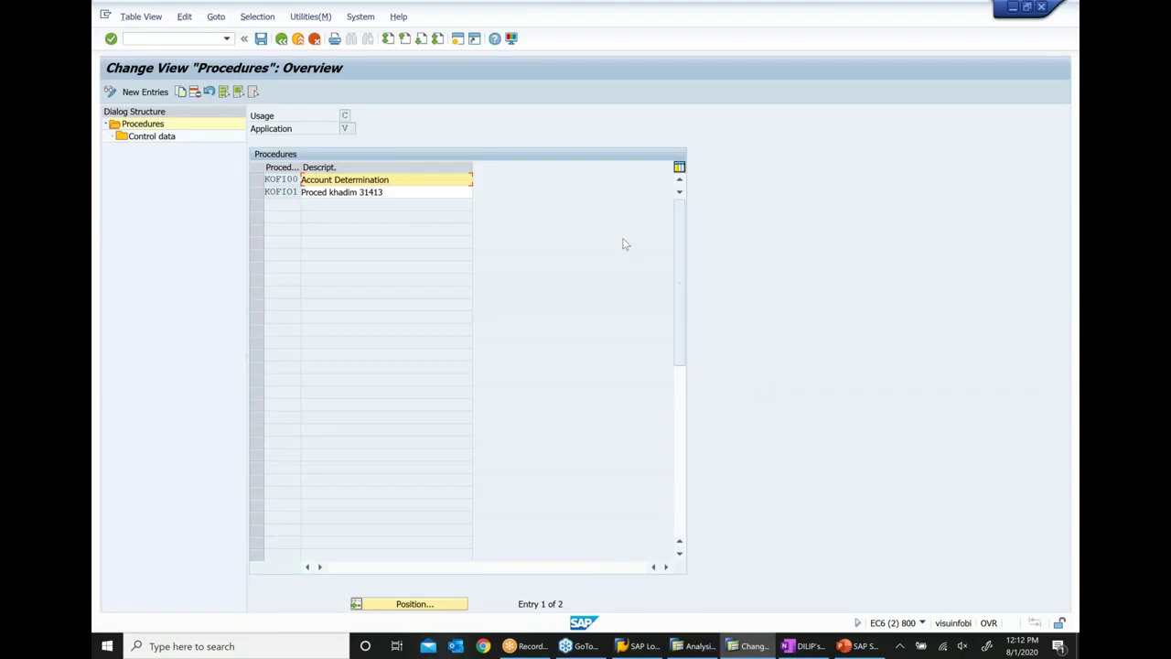
Step: Open the control data of account determination procedure KOFI00 and widen its condition type column
click(262, 181)
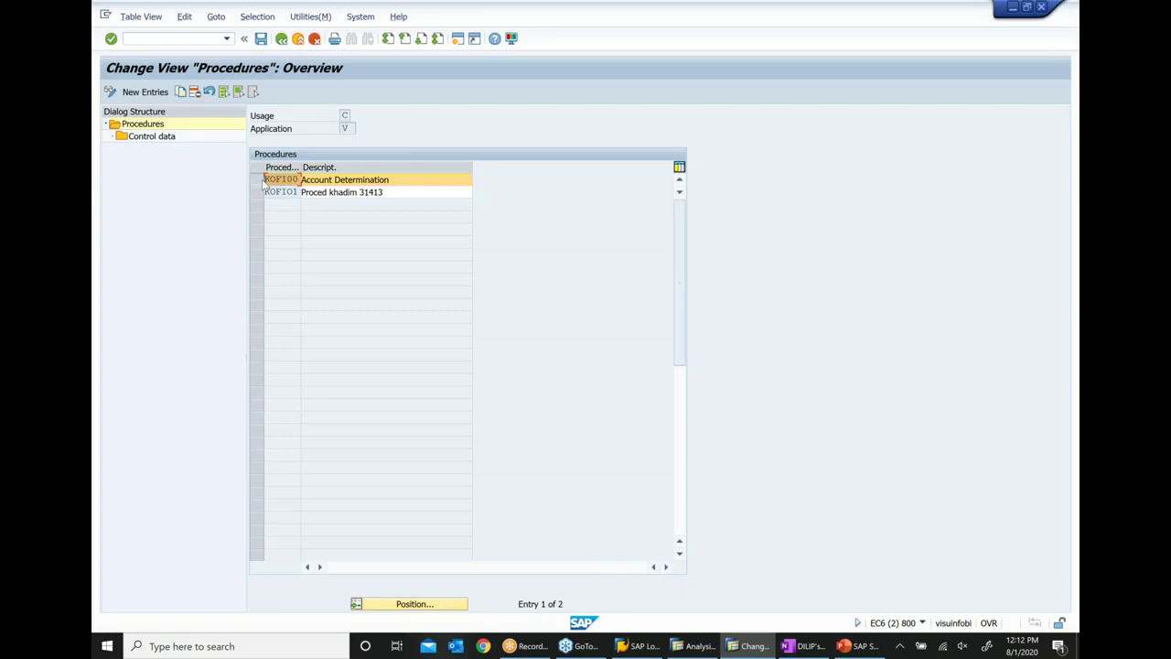
double_click(153, 137)
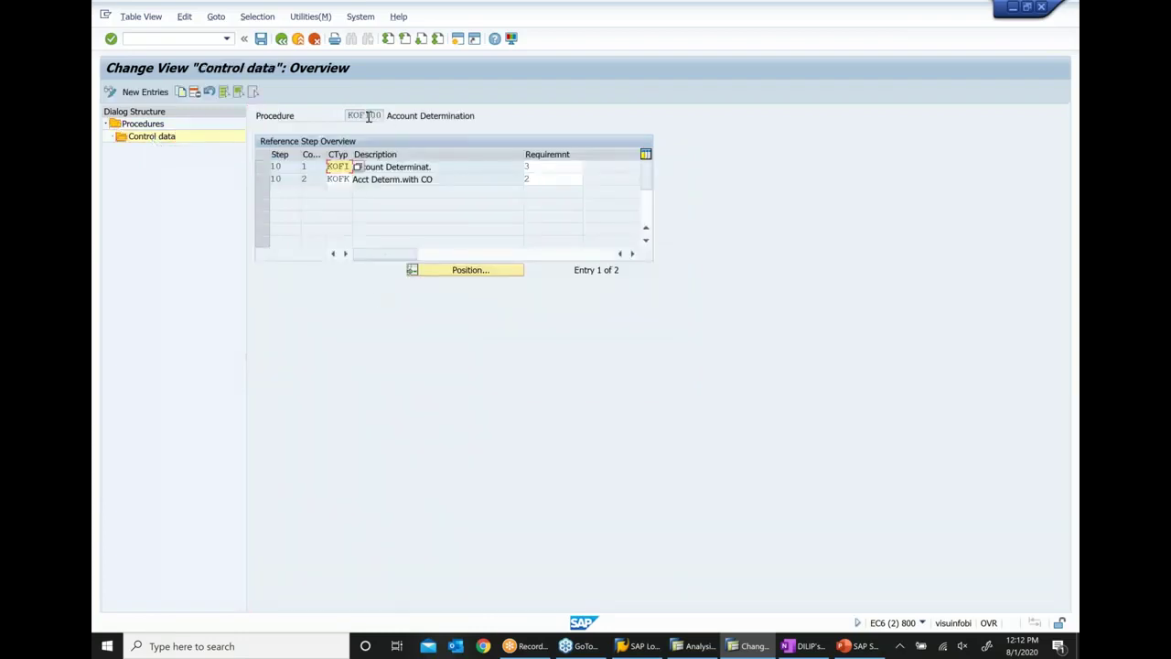
drag(352, 116, 474, 121)
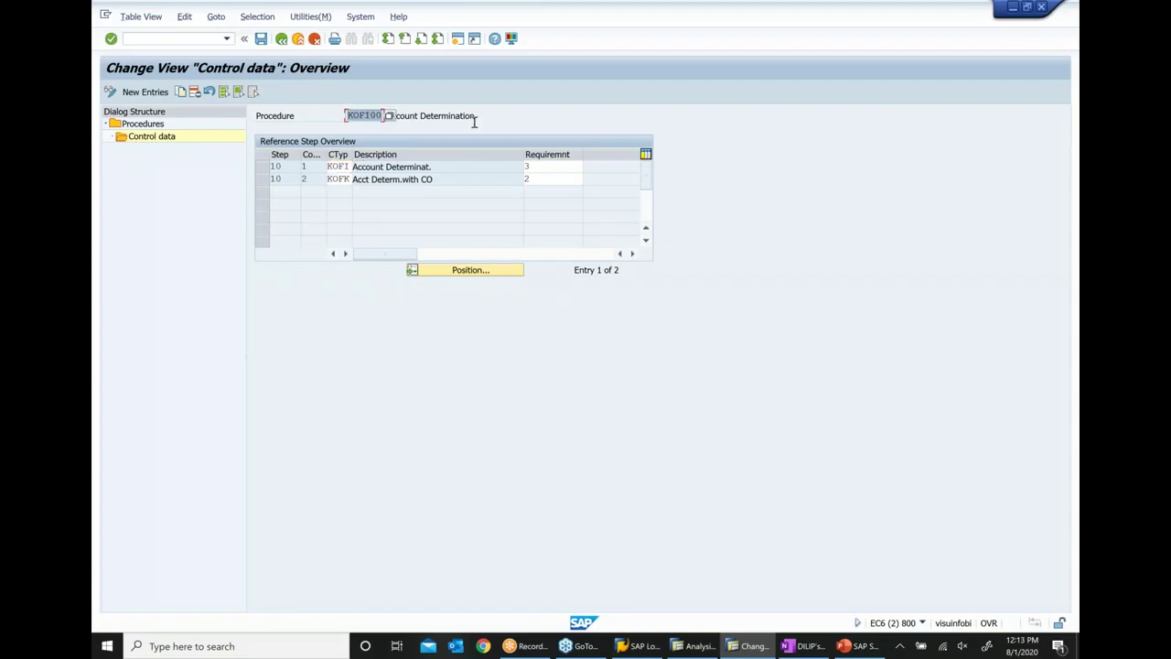
drag(352, 152, 387, 153)
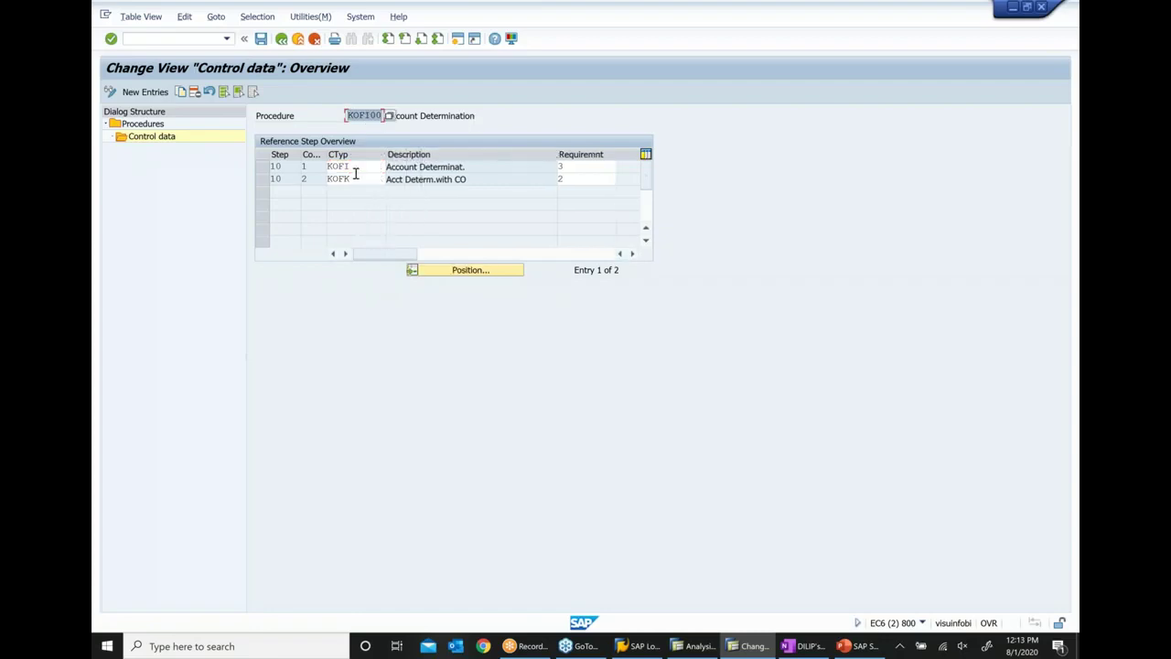
Step: Highlight condition type KOFI in step 10, counter 1, and the procedure name KOFI00 it belongs to
click(263, 167)
drag(358, 169, 328, 168)
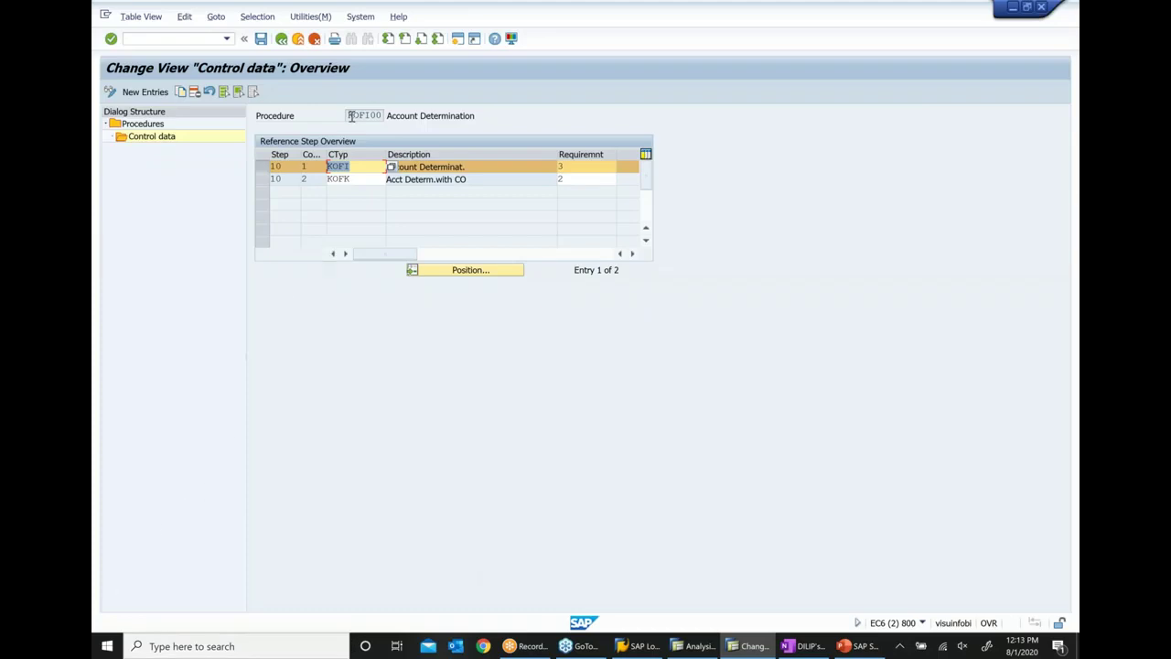
double_click(351, 116)
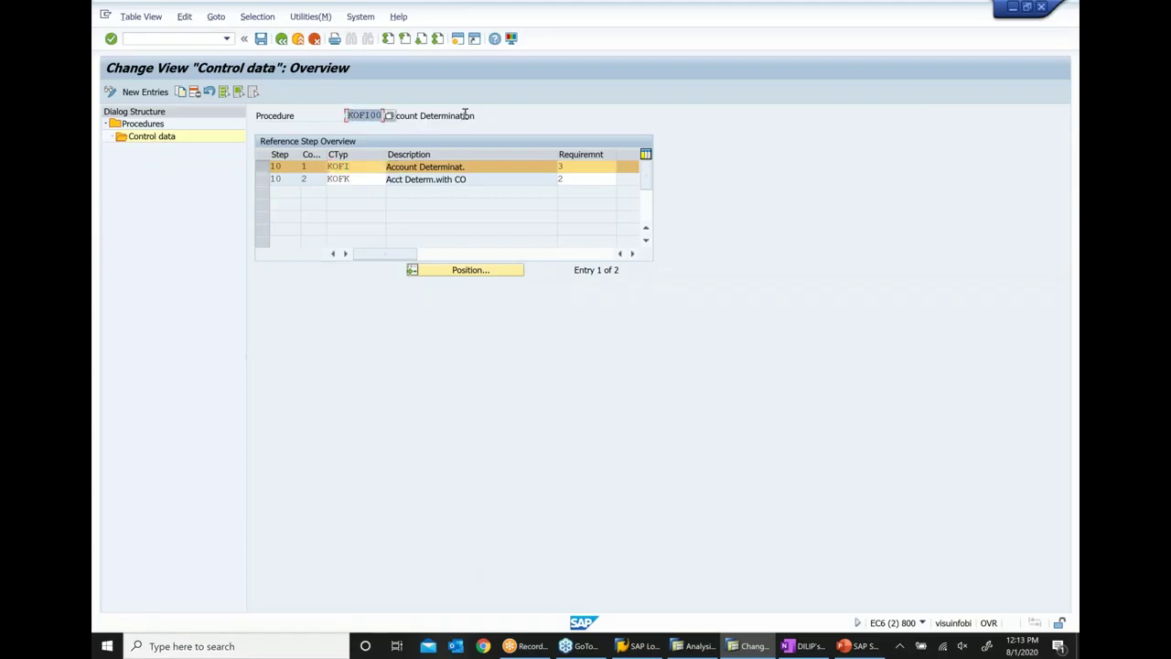
double_click(360, 166)
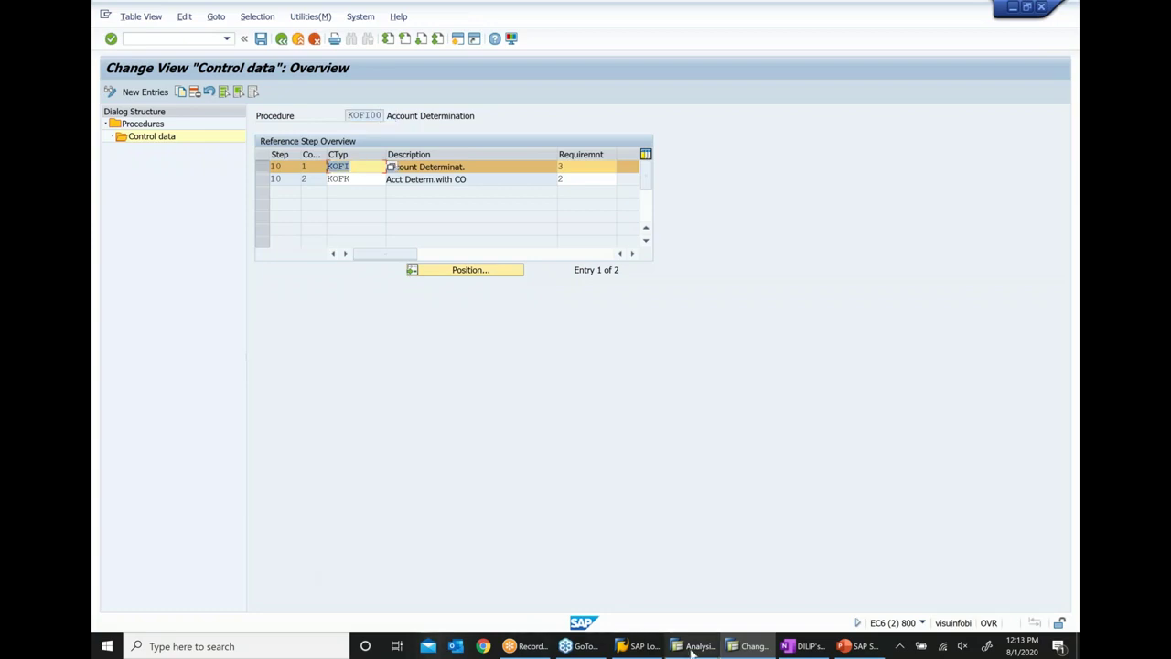
Step: Compare KOFI00 in the account determination analysis with its configuration, then return to the procedure's control data
click(695, 646)
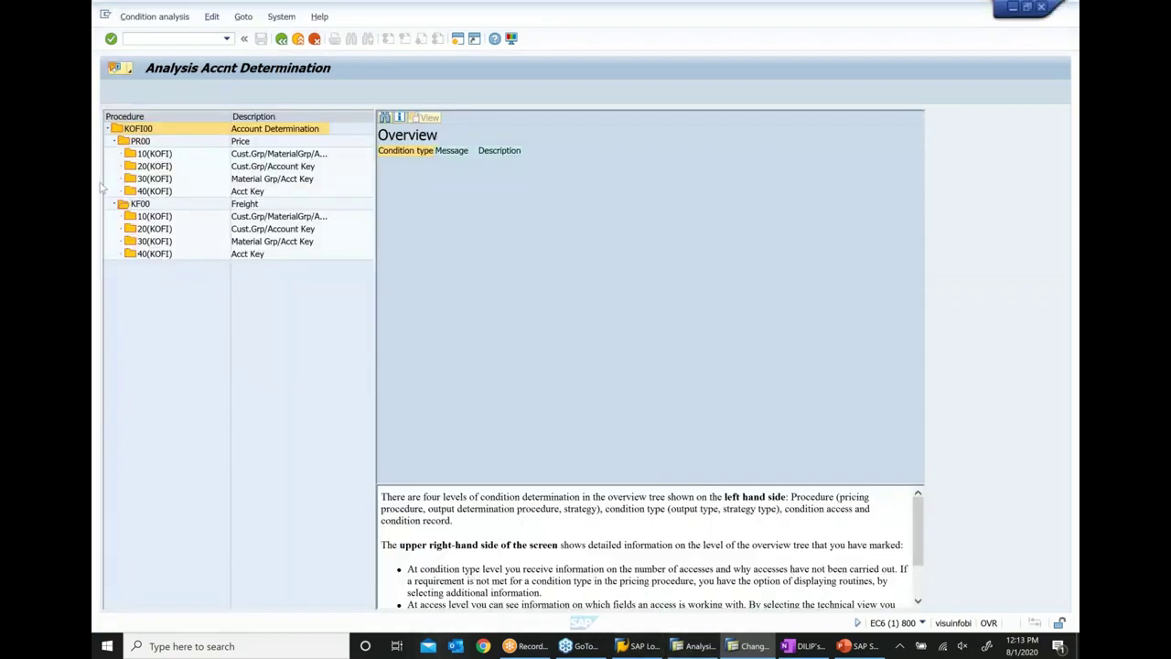
click(145, 130)
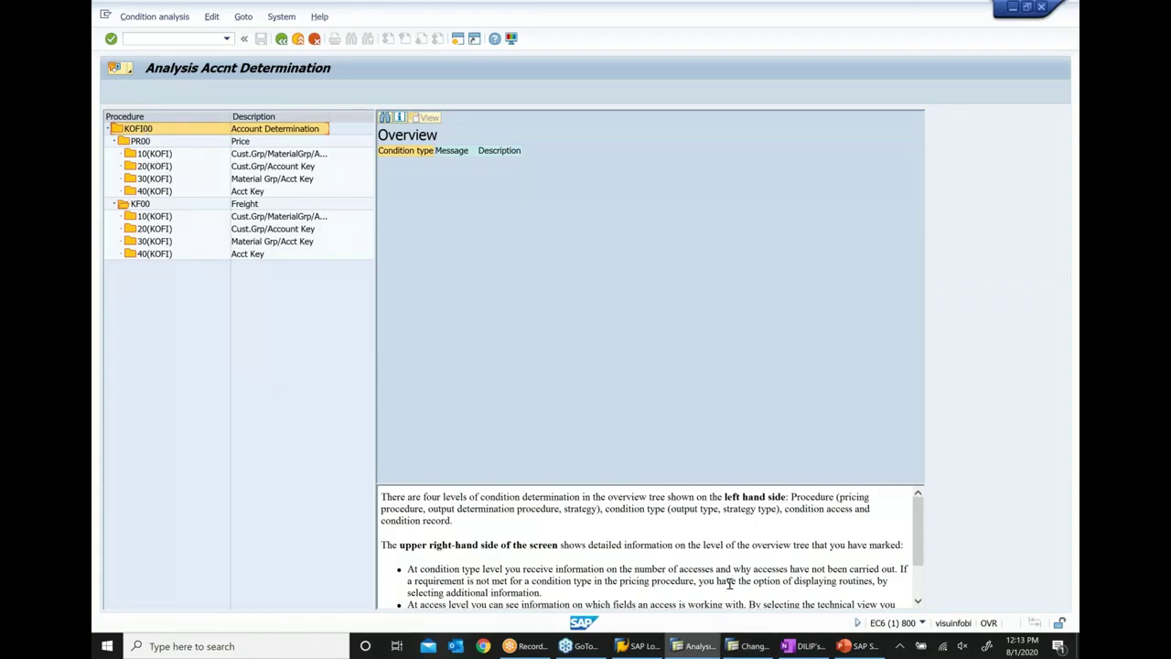
click(749, 646)
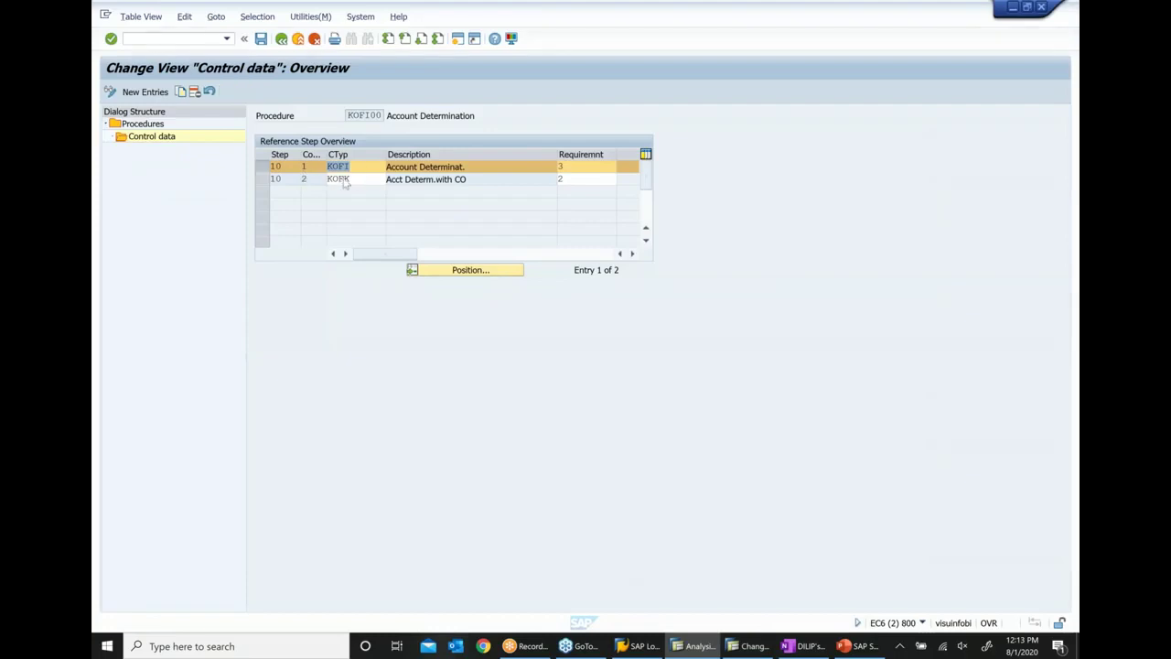
Step: Leave the procedure definition and open the Assign Account Determination Procedure activity for billing document types
click(282, 40)
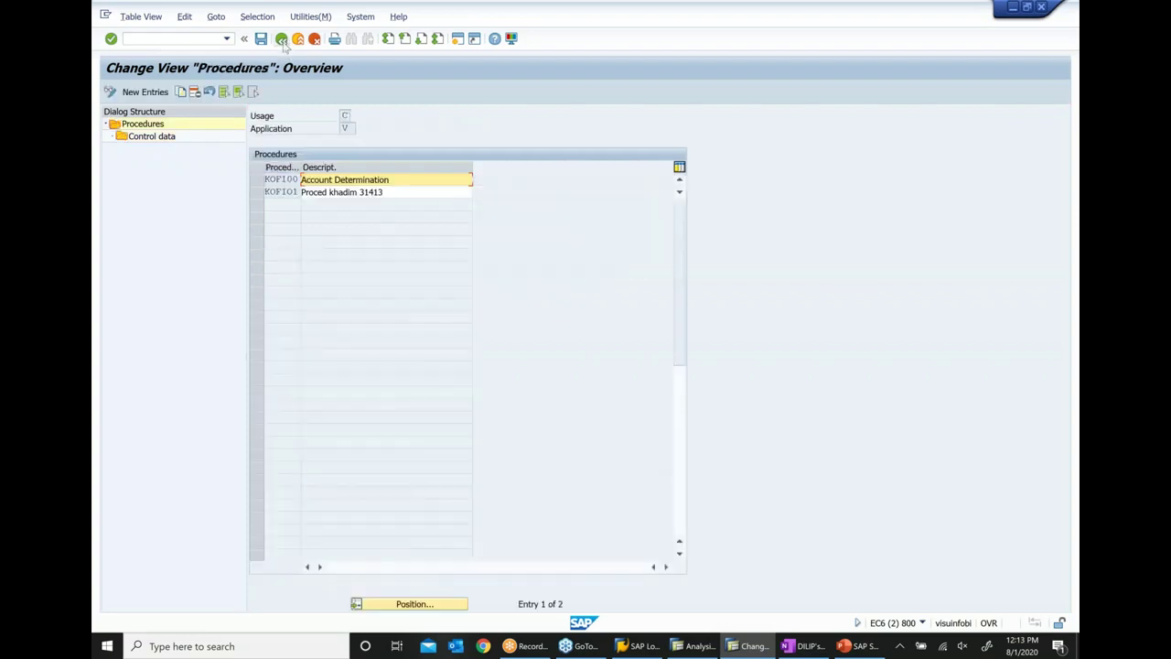
click(282, 41)
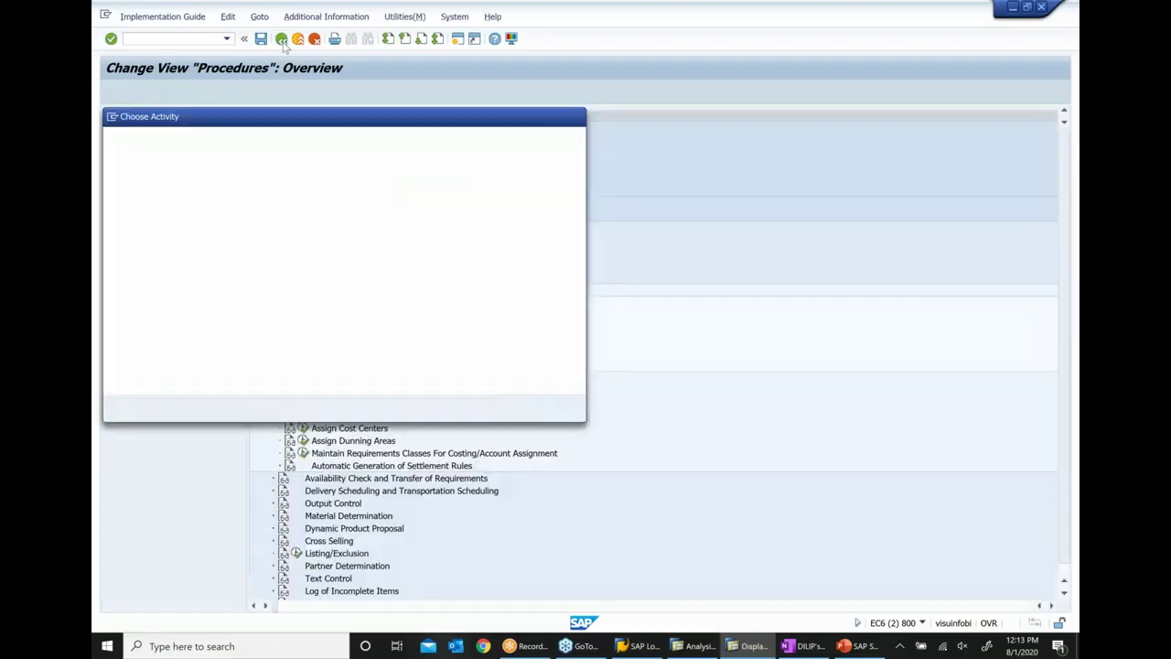
drag(293, 116, 435, 182)
click(319, 239)
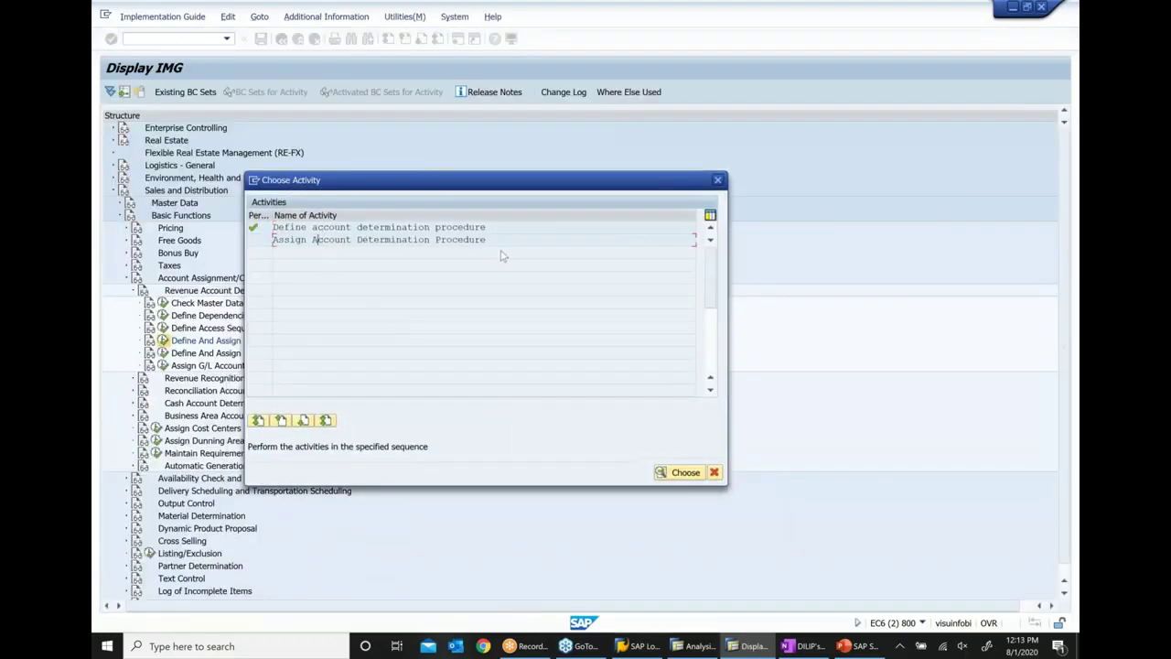
drag(502, 241, 273, 241)
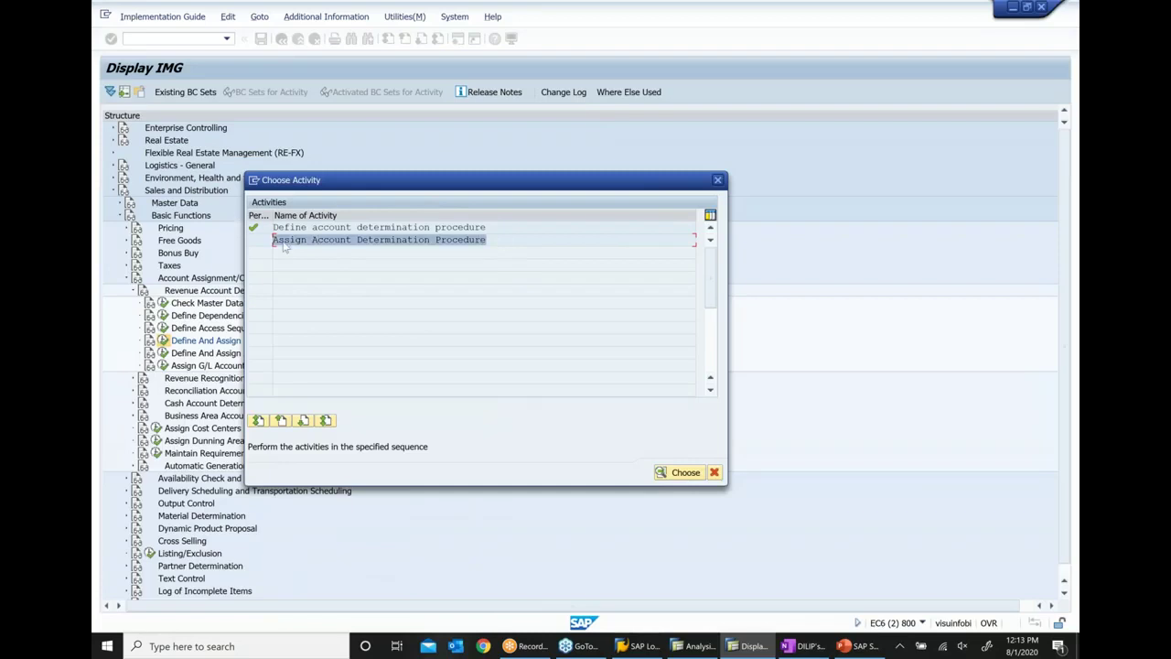
click(330, 240)
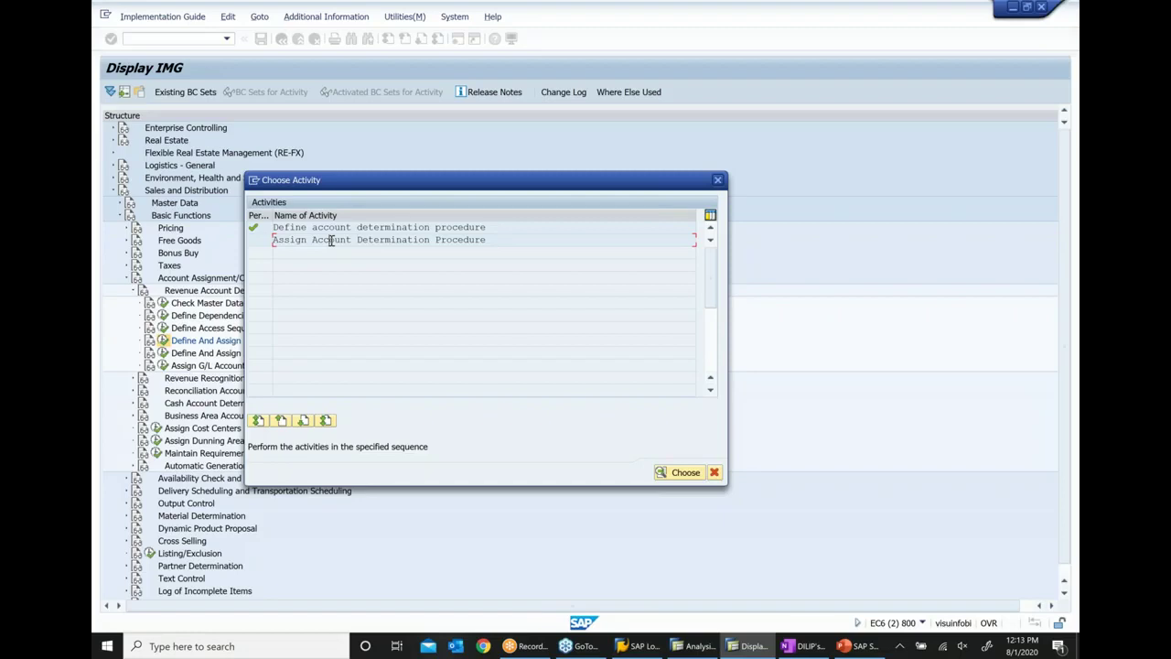
double_click(457, 238)
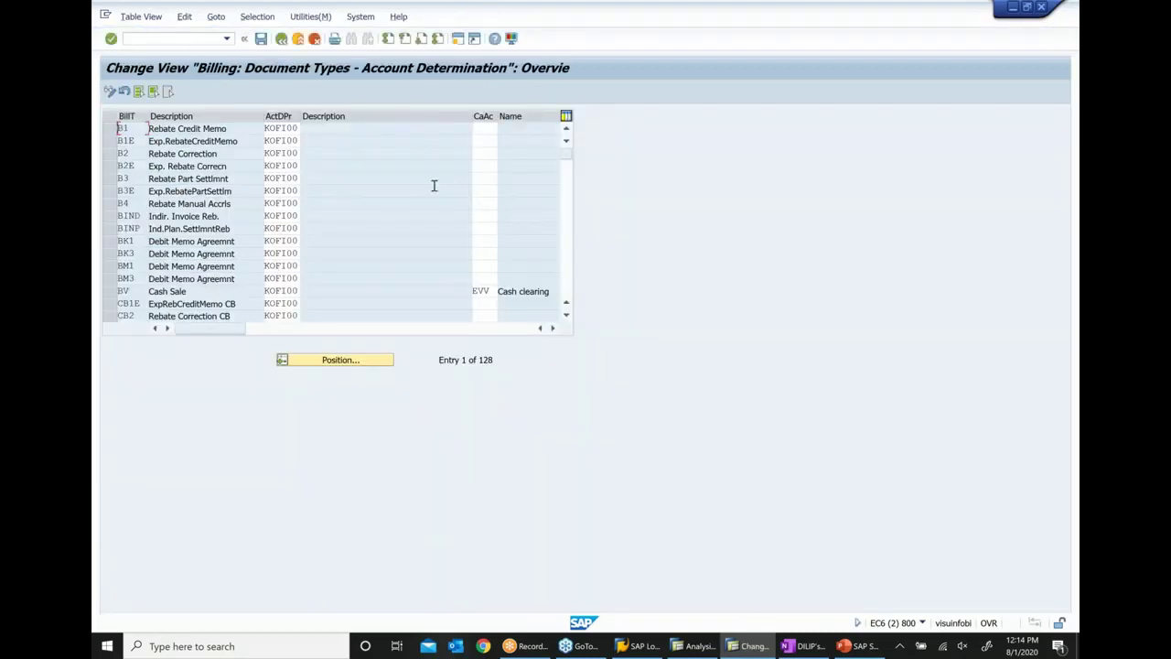
Step: Position the billing type list at F2 and highlight the account determination procedure KOFI00 assigned to it
click(366, 361)
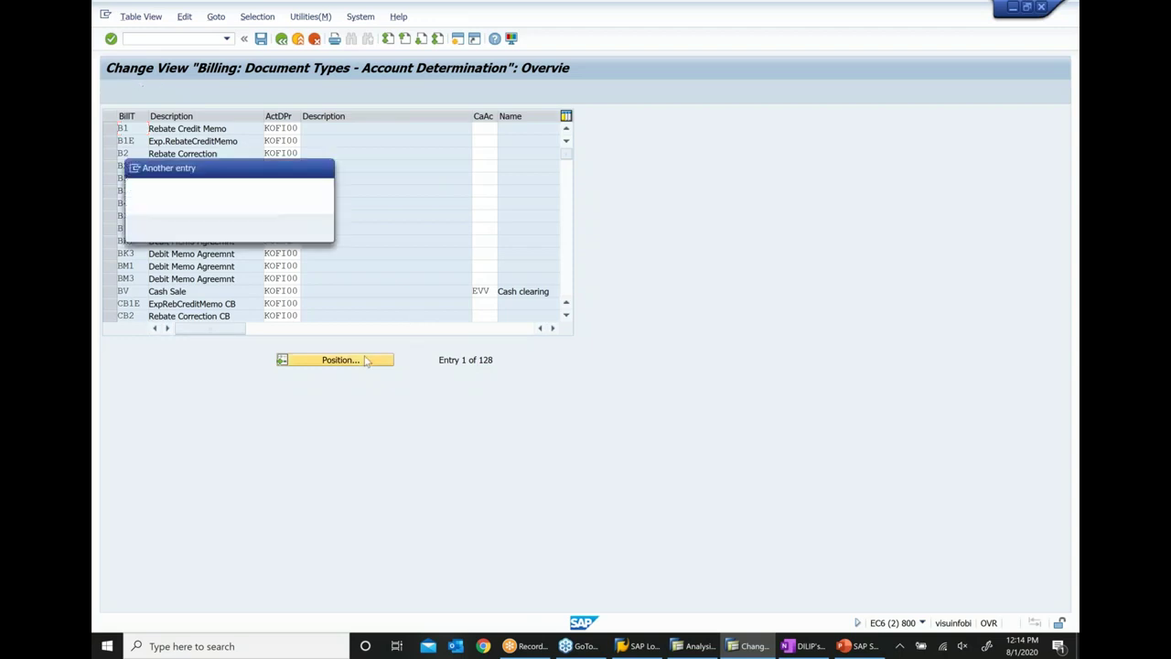
text(F2)
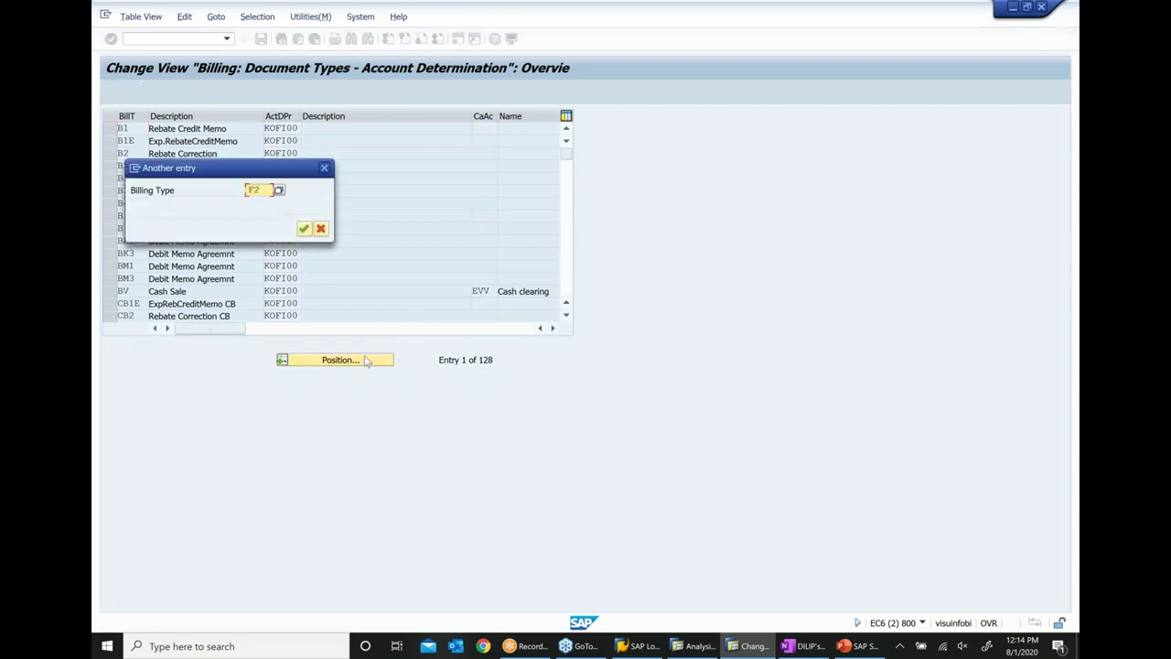
key(Return)
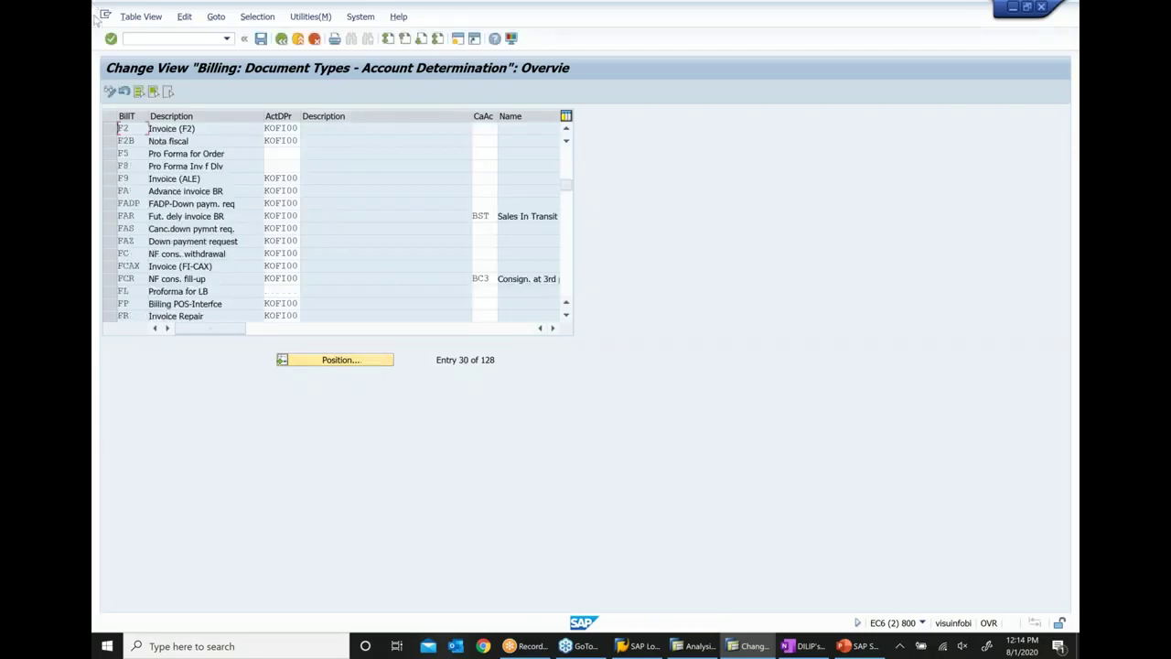
click(110, 129)
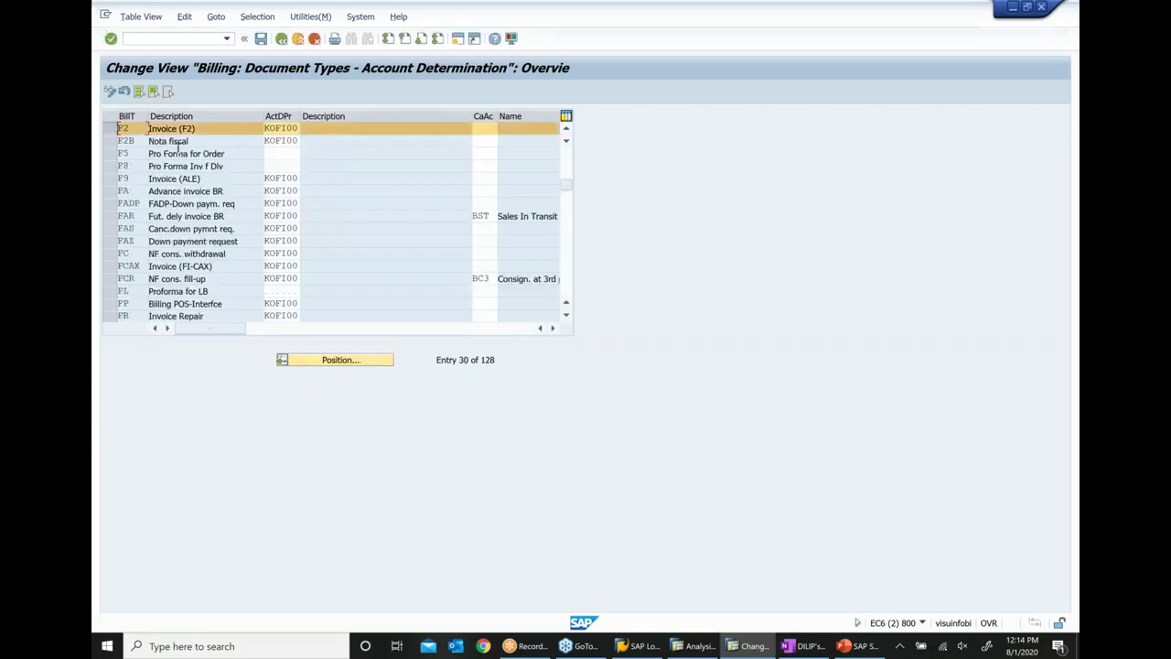
double_click(272, 128)
Step: Check procedure KOFI00 in the account determination analysis, then return to the billing type assignment
mouse_move(699, 645)
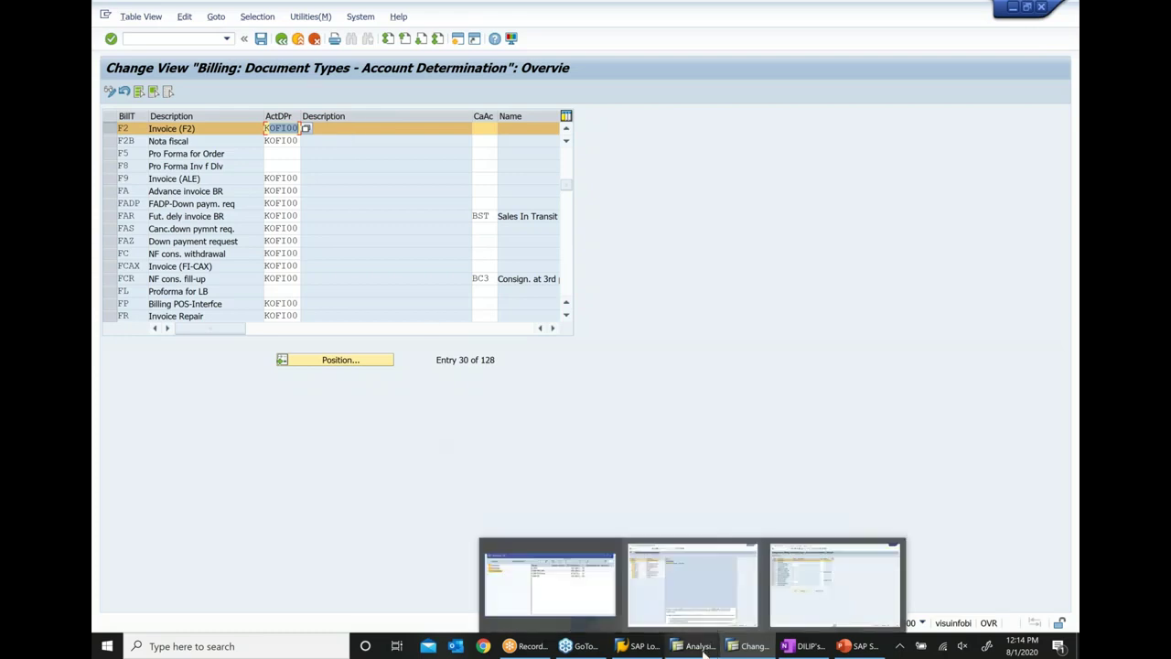
click(746, 549)
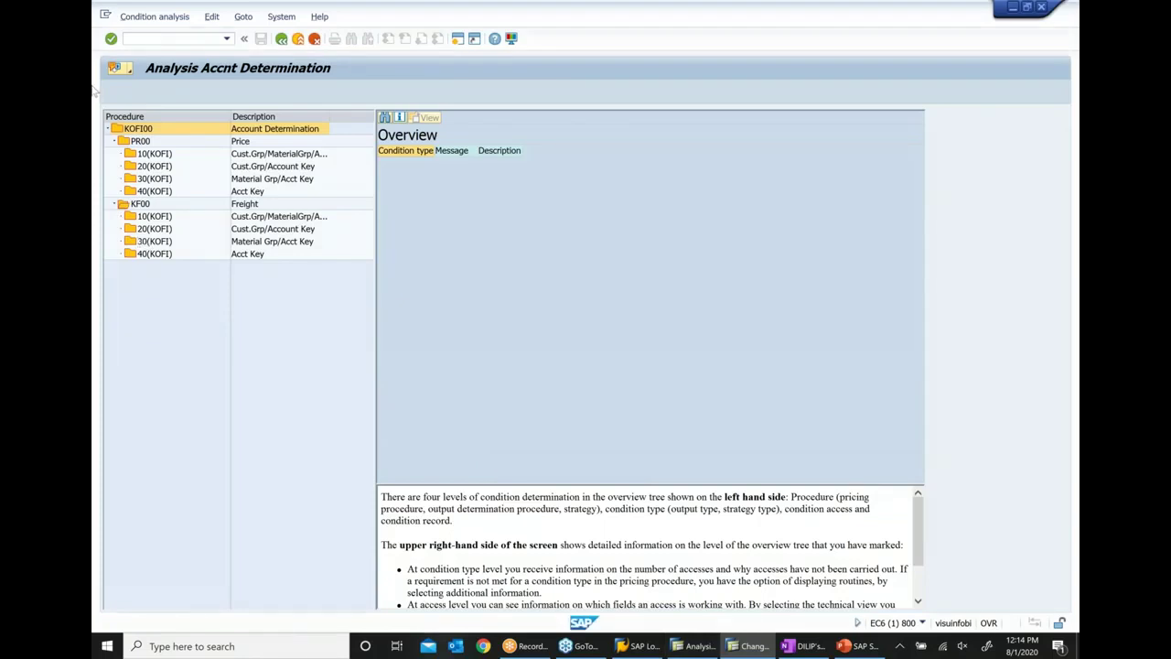
click(139, 131)
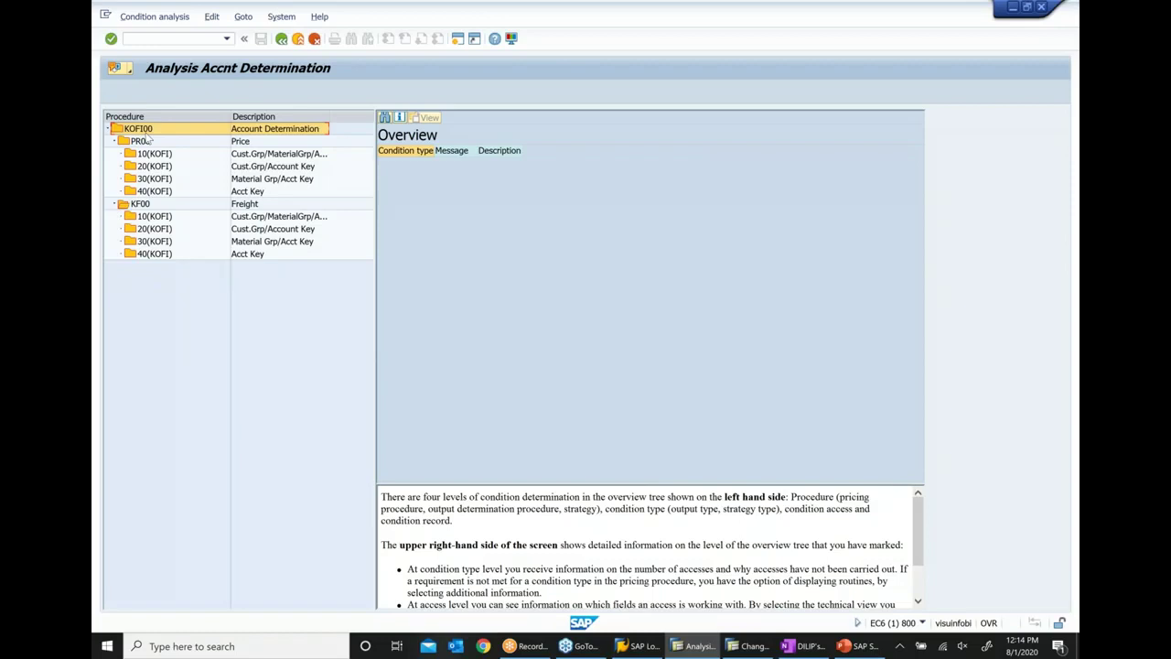
click(748, 648)
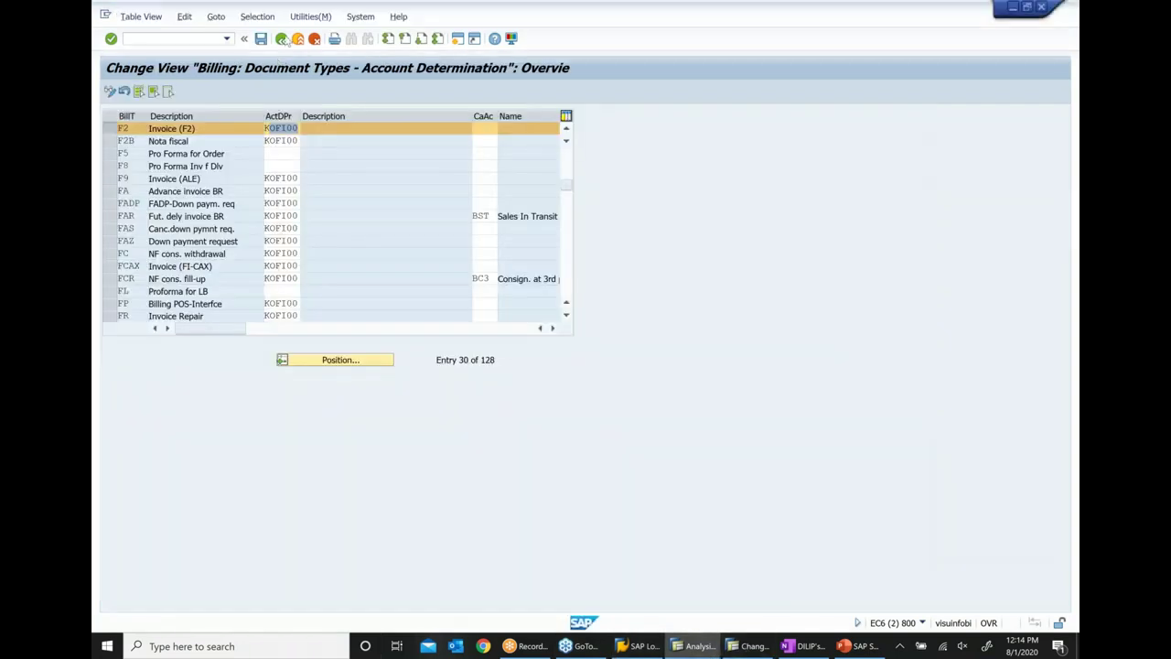
Step: Leave the billing type assignment and open the Maintain access sequences for account determination activity
click(281, 38)
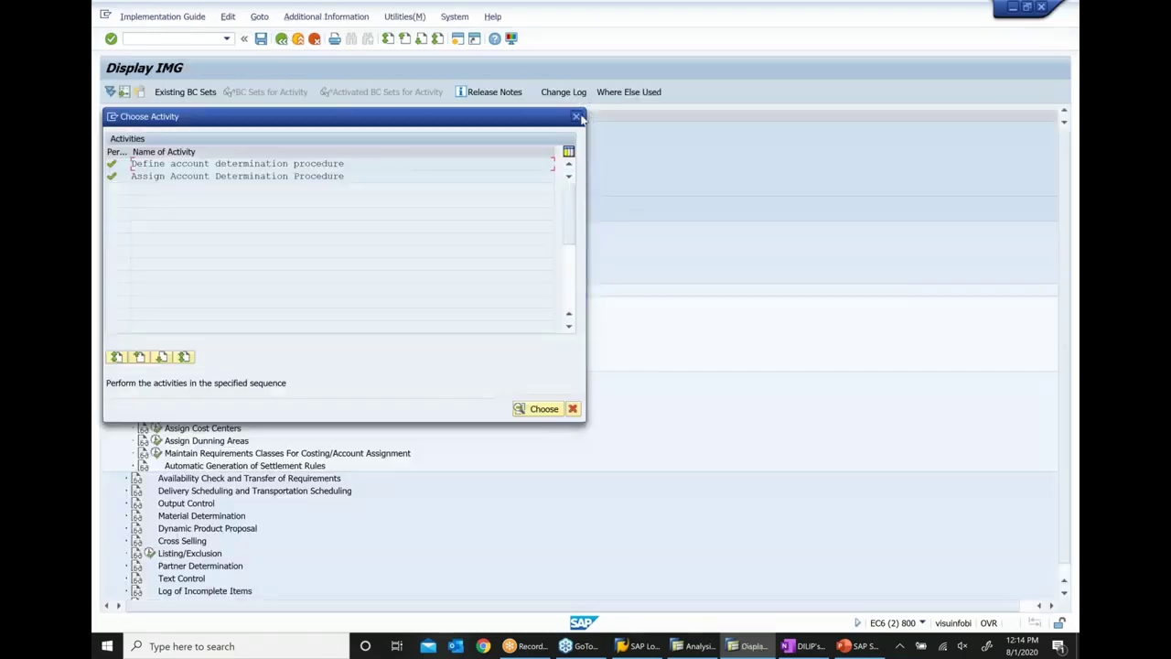
click(576, 117)
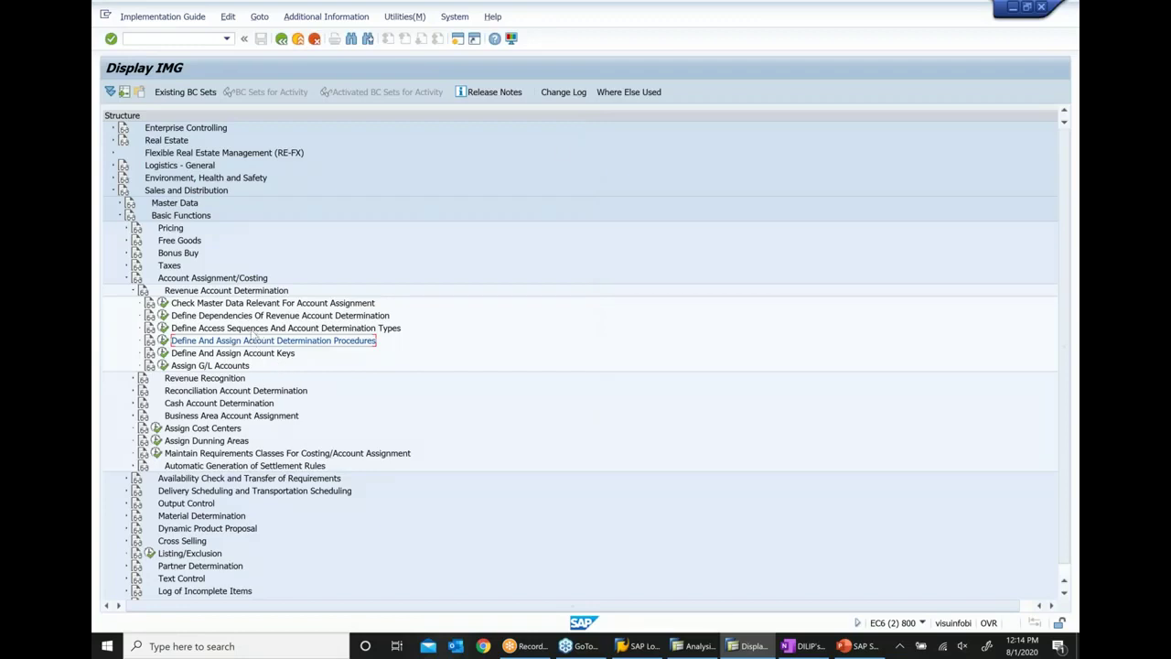
click(227, 329)
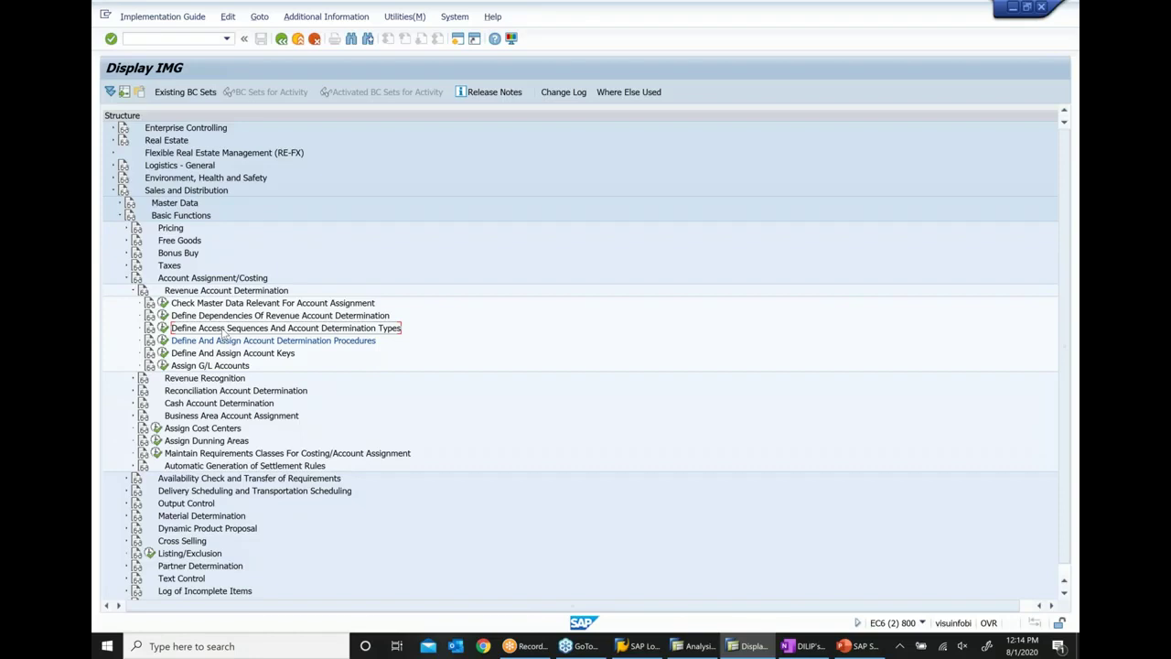
click(163, 327)
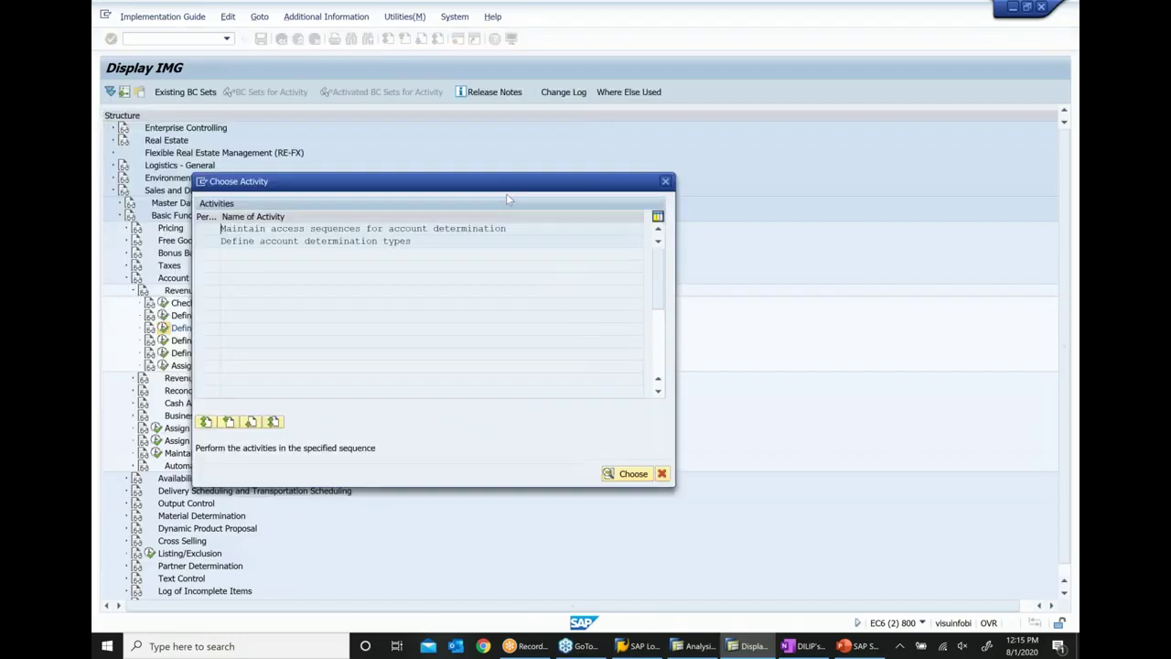
drag(582, 243, 293, 242)
double_click(485, 241)
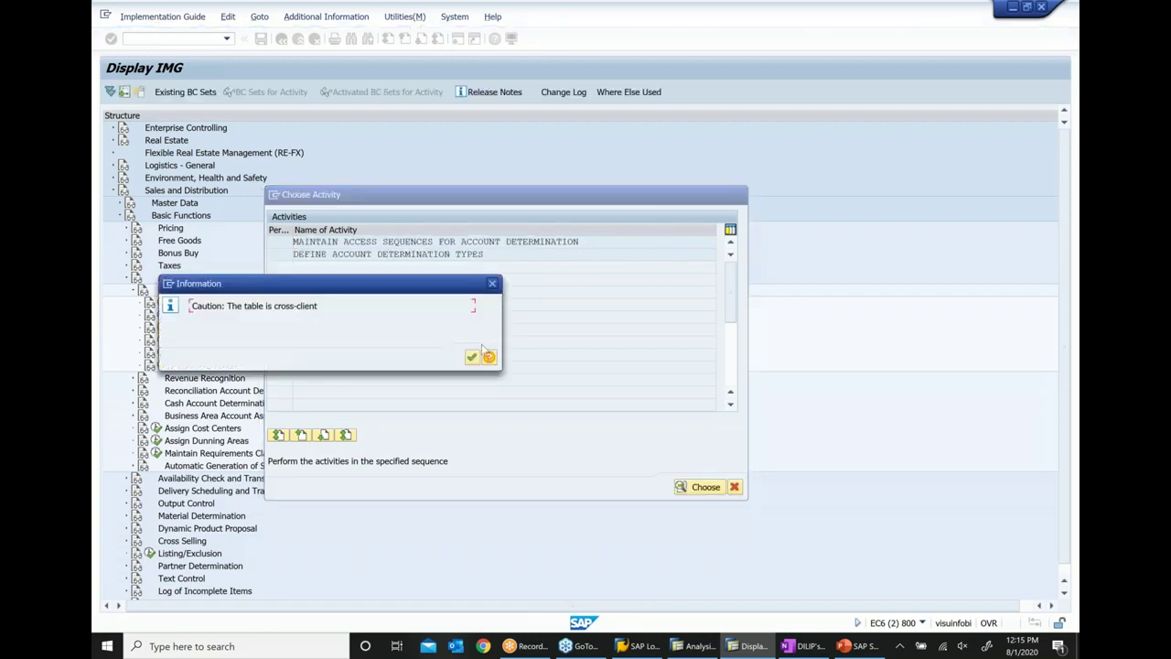
click(471, 357)
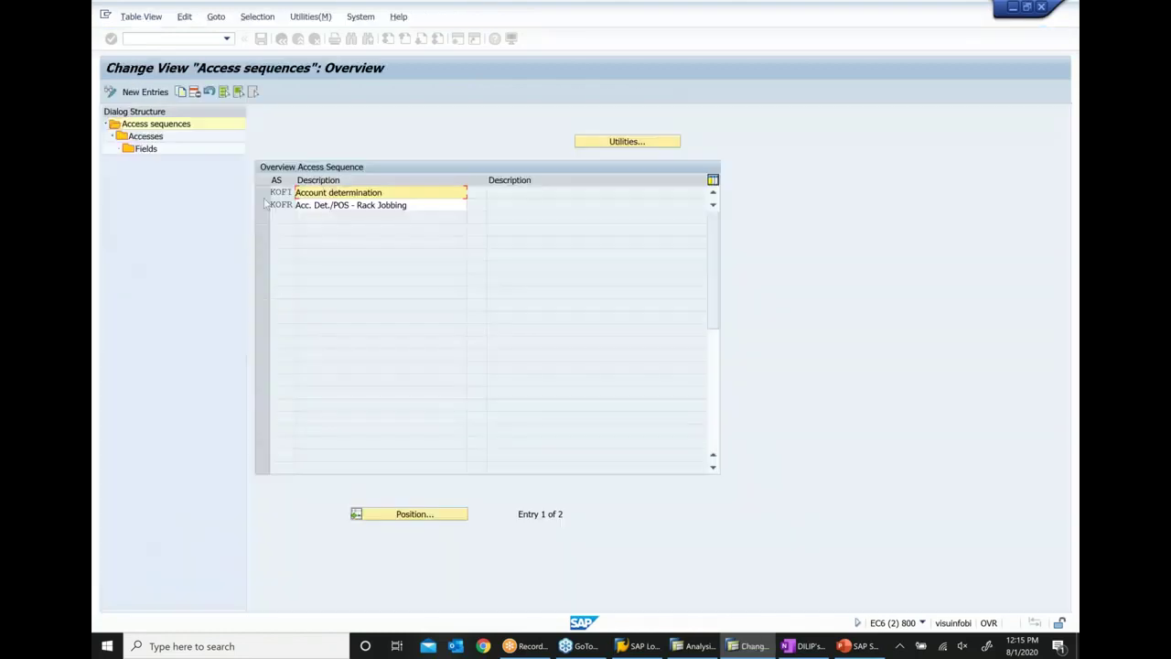
Step: Open the accesses of access sequence KOFI and compare access 10, Cust.Grp/MaterialGrp/AcctKey, with its details in the account determination analysis
click(263, 192)
double_click(154, 139)
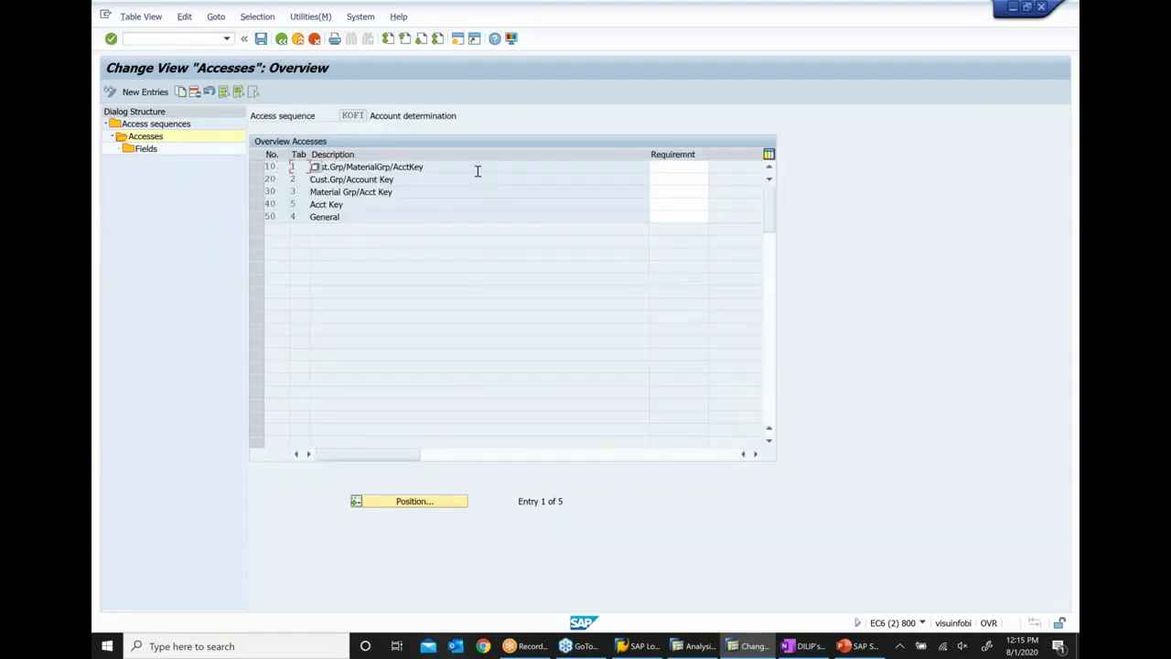
click(693, 646)
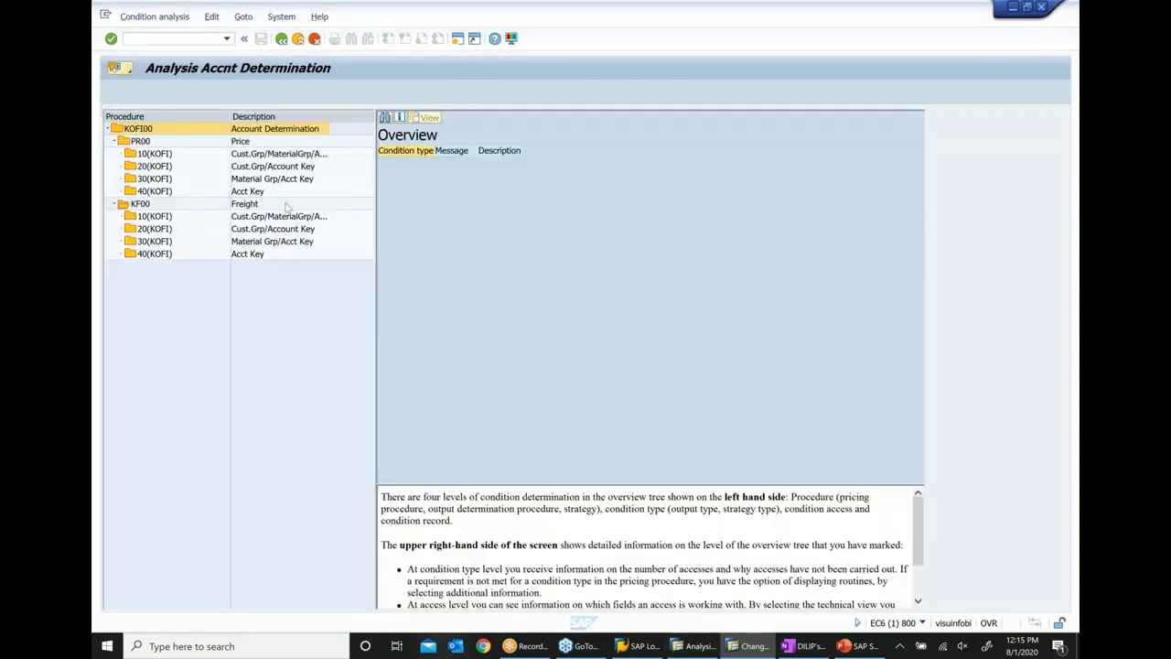
click(155, 154)
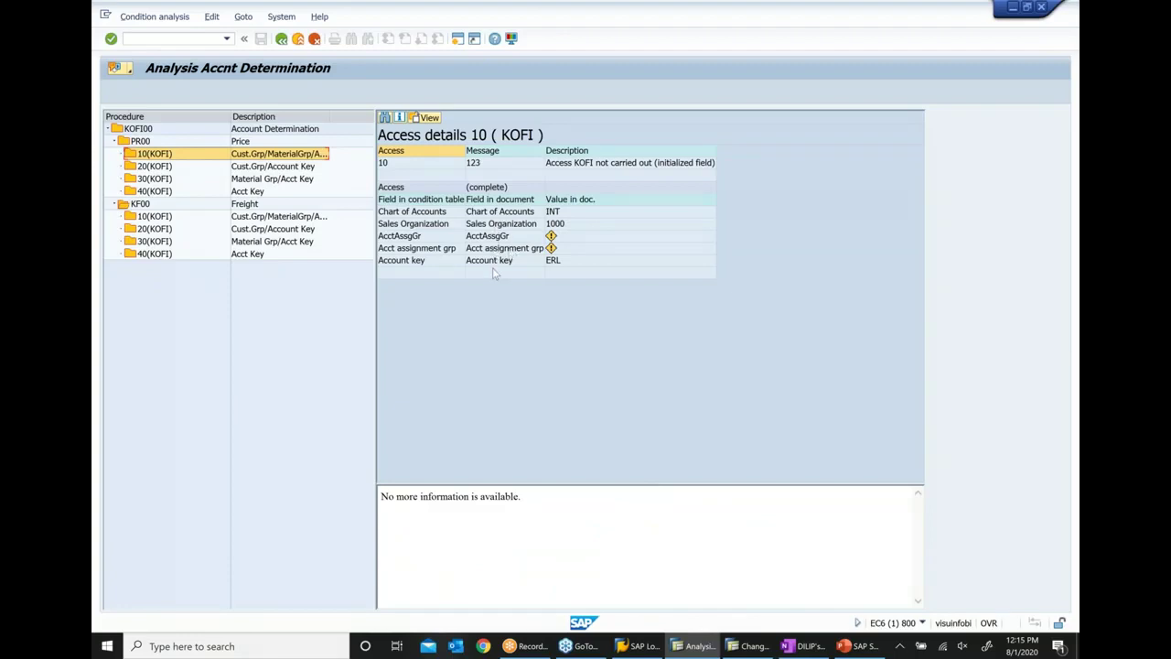
click(741, 645)
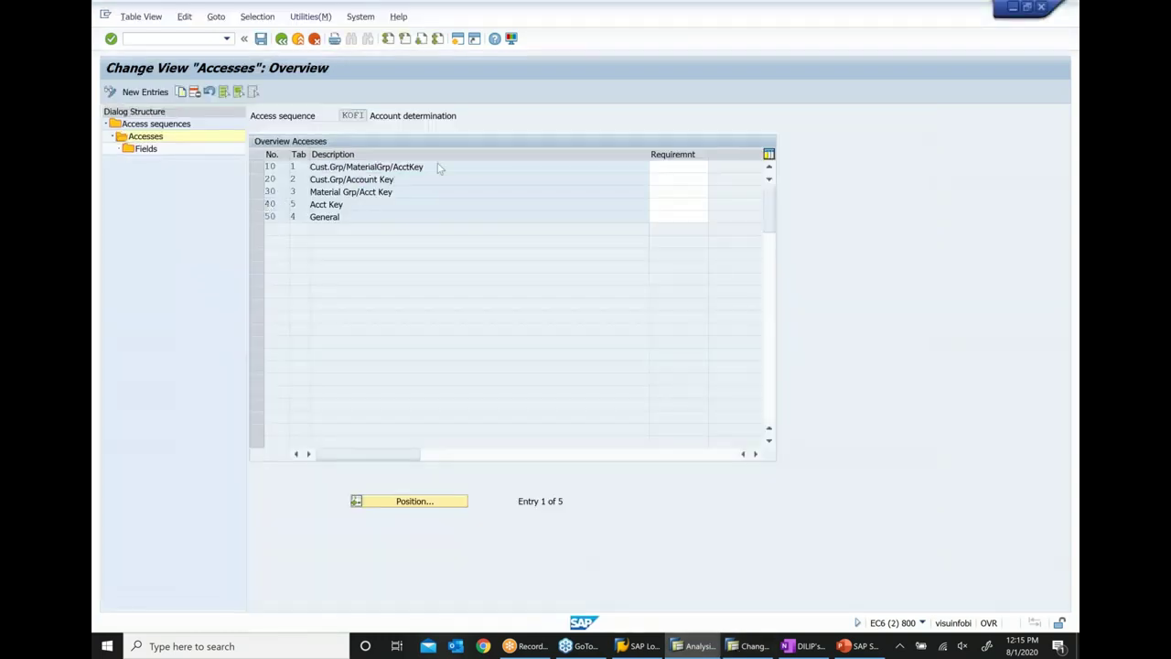
drag(426, 167, 240, 165)
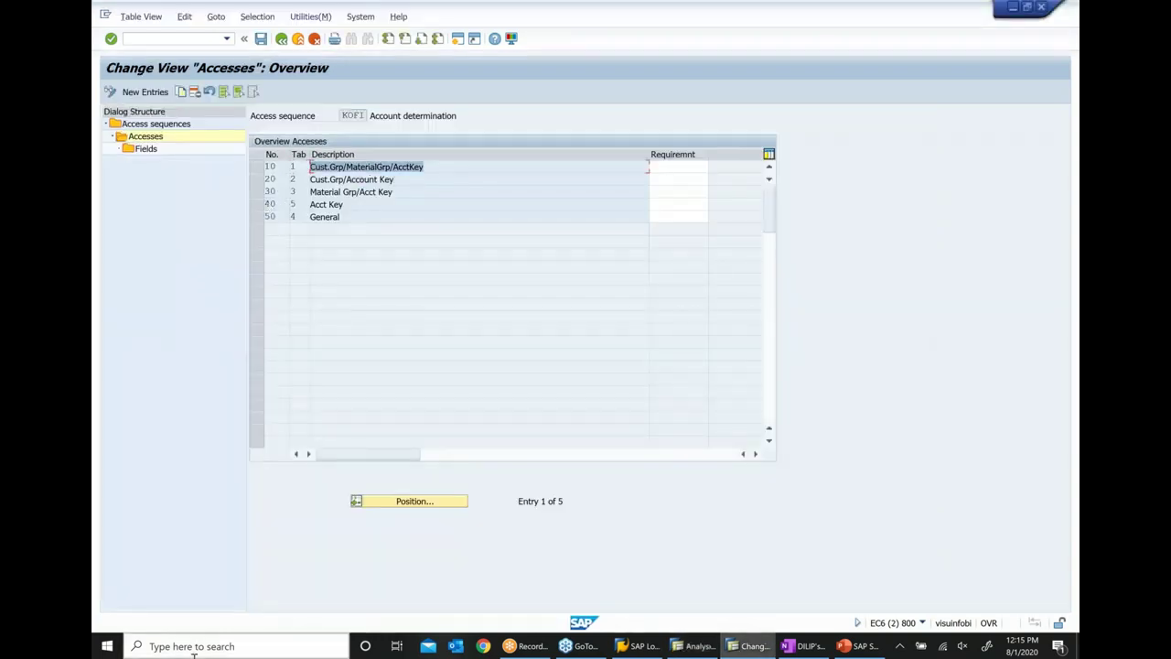
Step: Compare the access sequence name KOFI with the access entries in the account determination analysis, then return to the Accesses overview
click(697, 645)
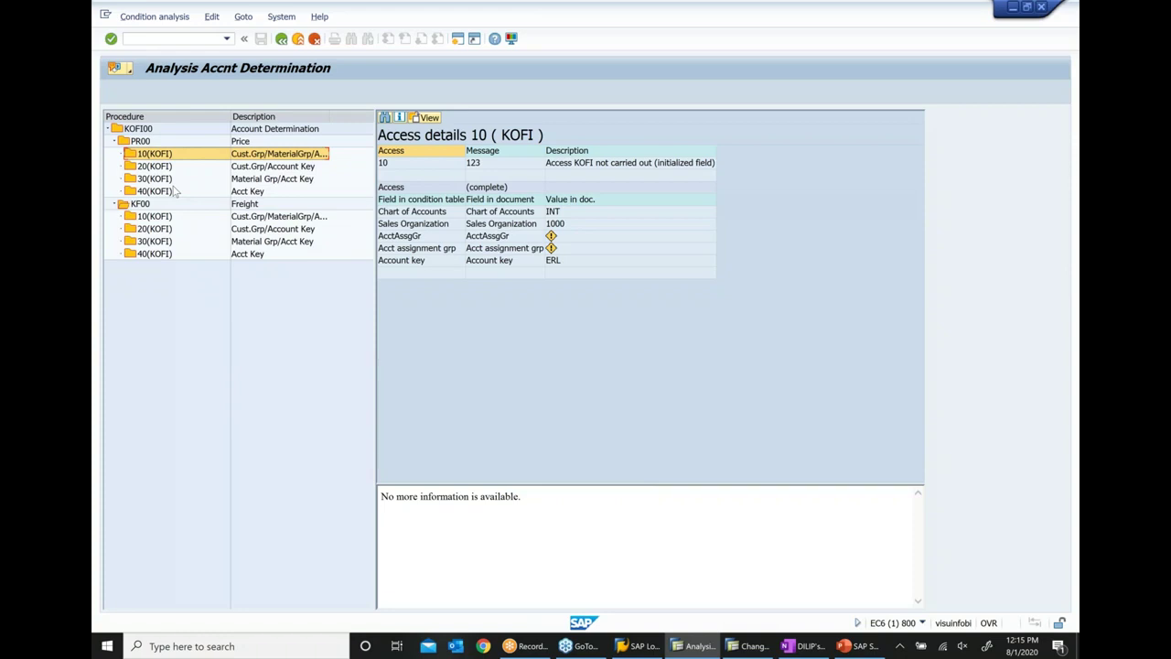
click(746, 646)
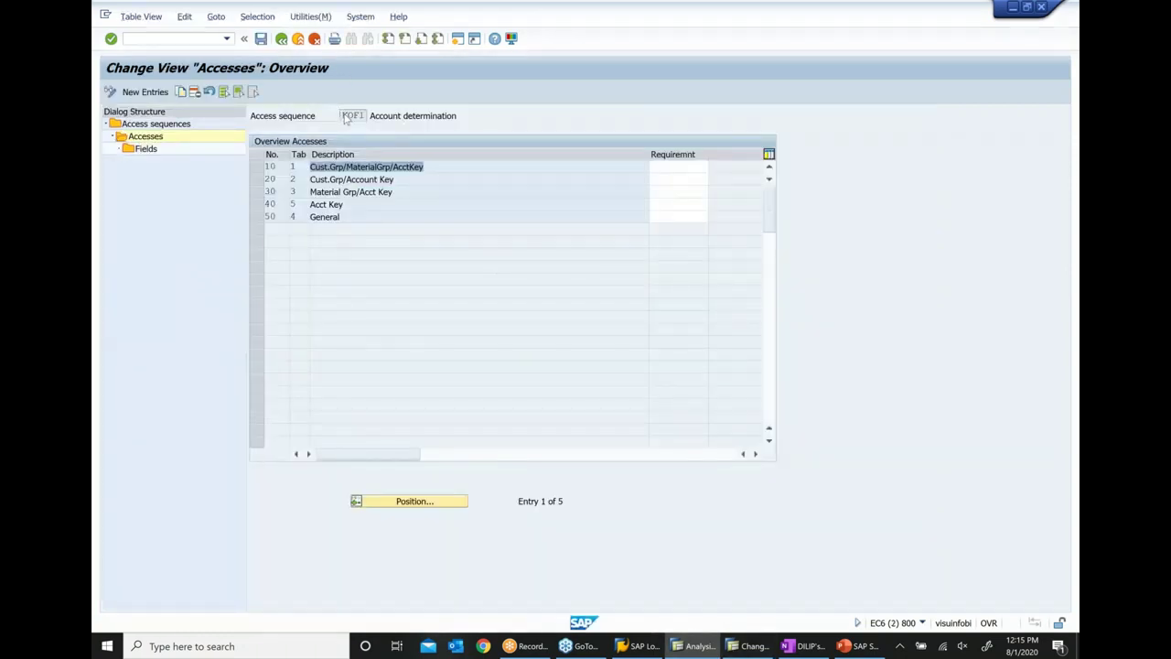
click(346, 114)
drag(346, 114, 405, 117)
click(695, 653)
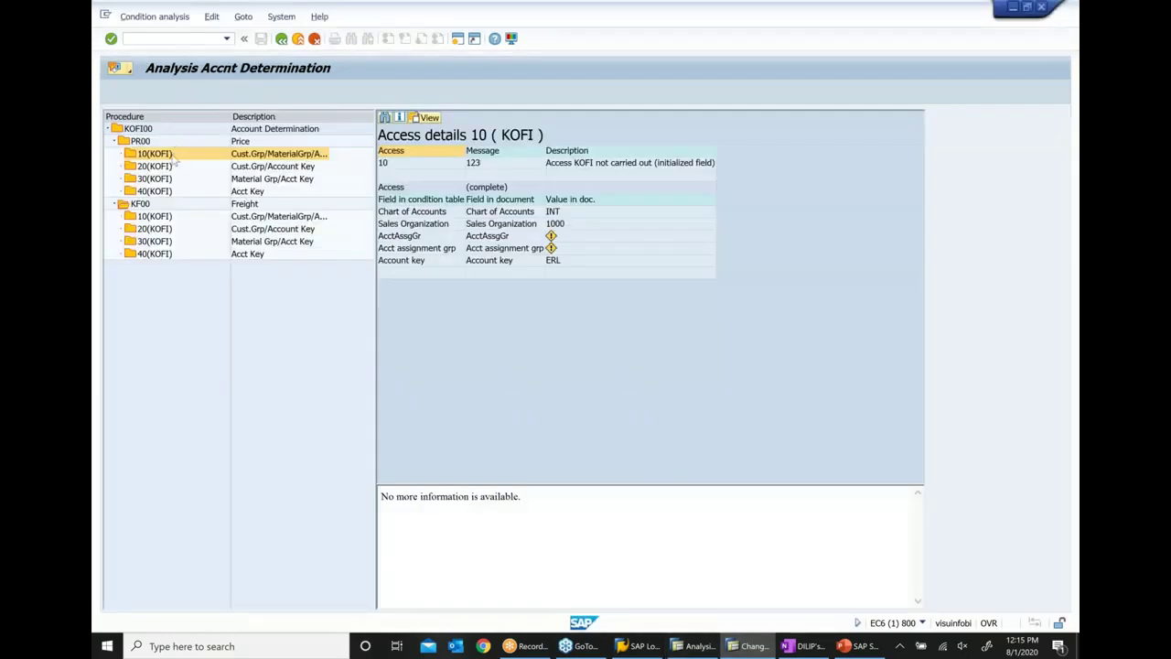
click(174, 157)
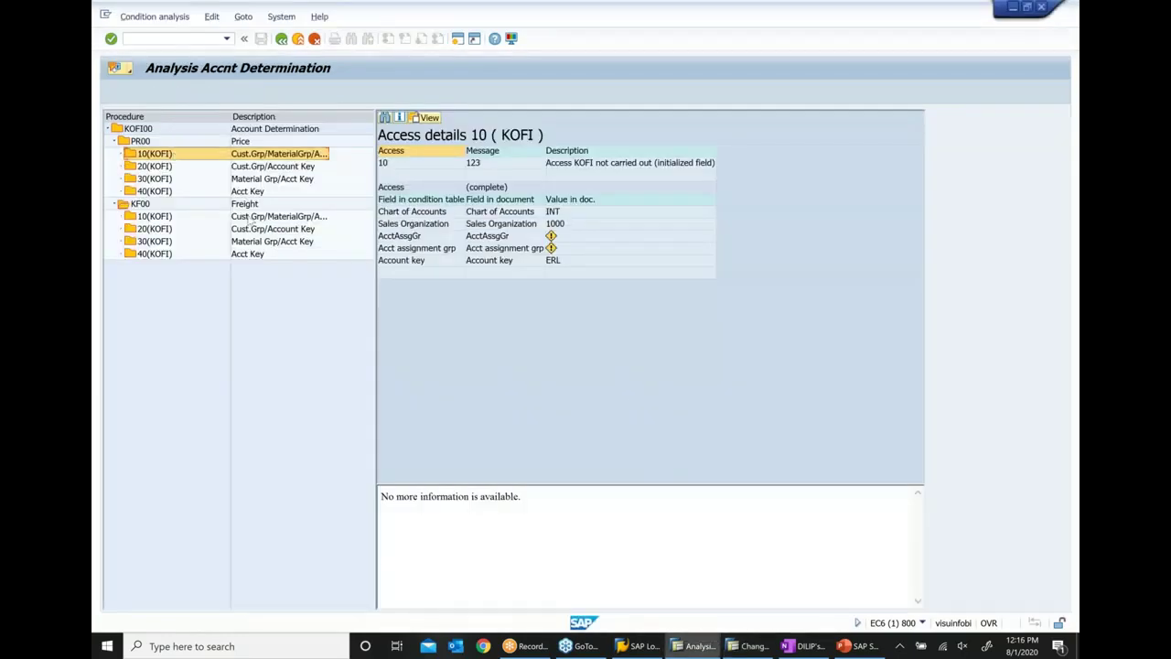
click(754, 646)
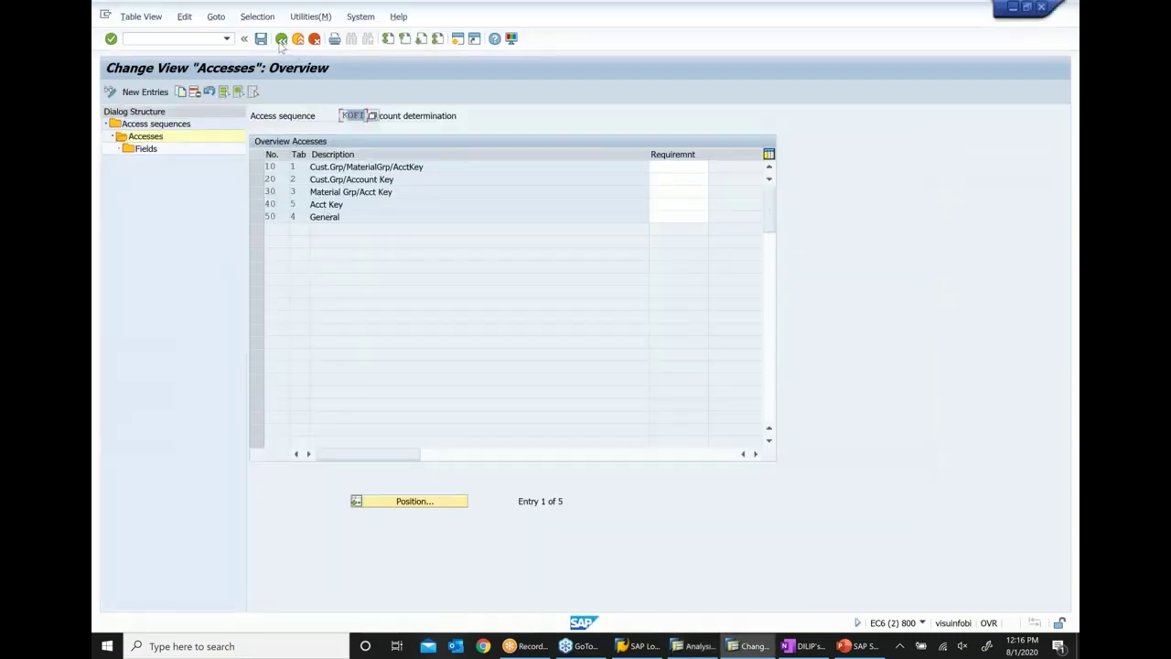
Step: Leave the access sequences and open the Define account determination types activity
click(280, 44)
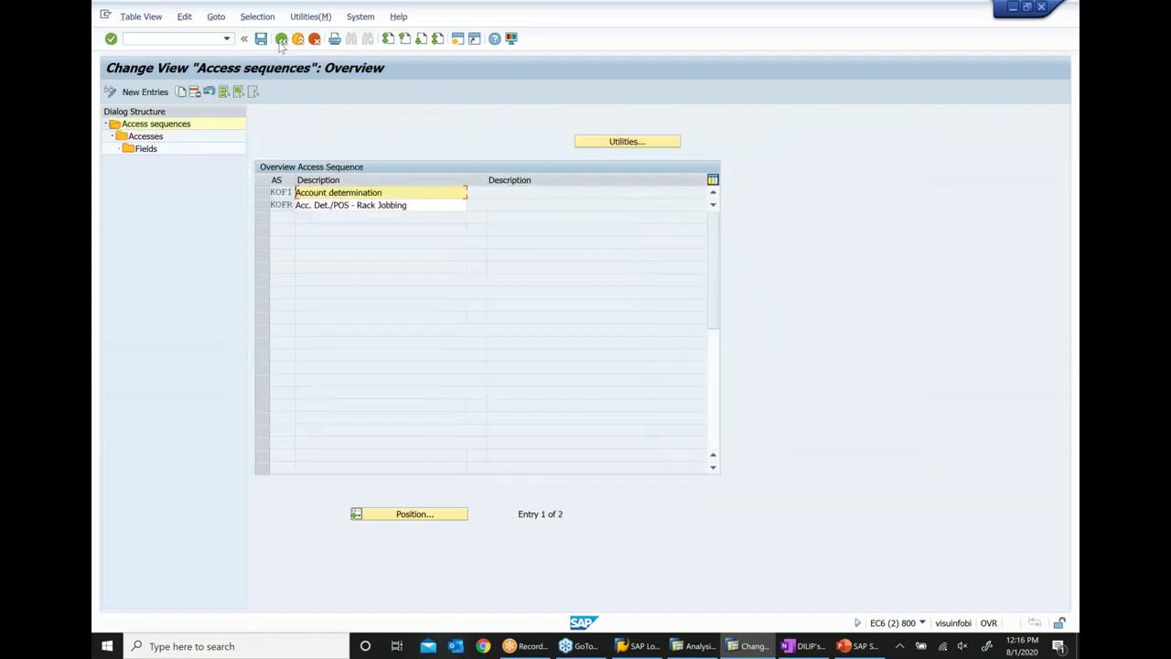
click(280, 42)
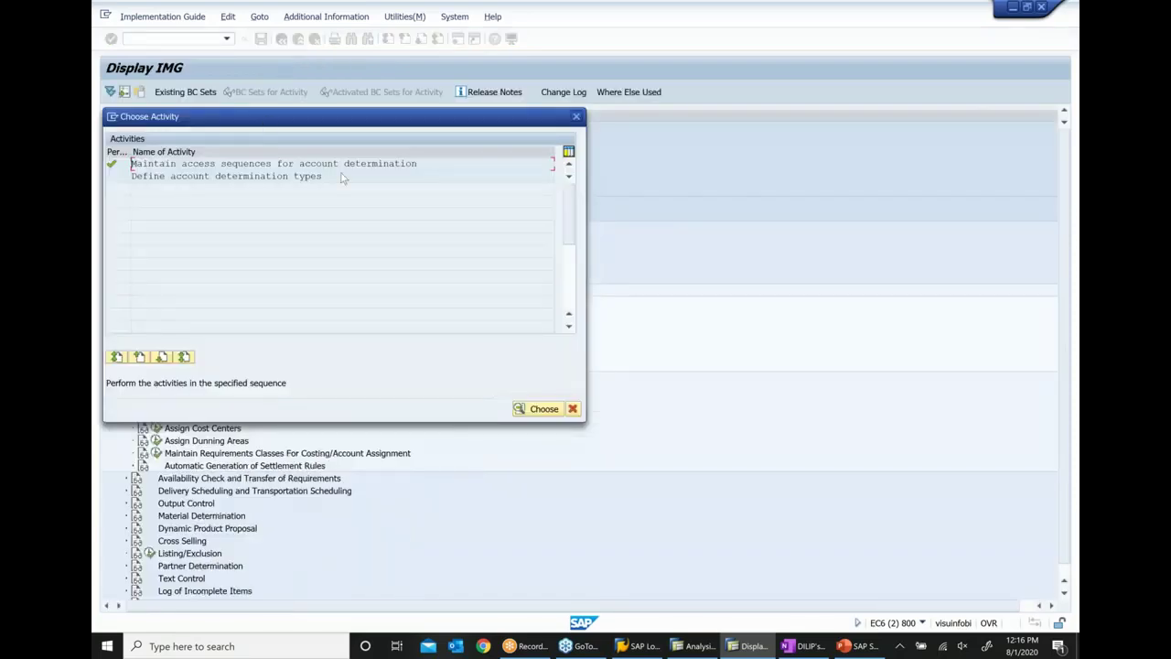
click(328, 253)
double_click(398, 253)
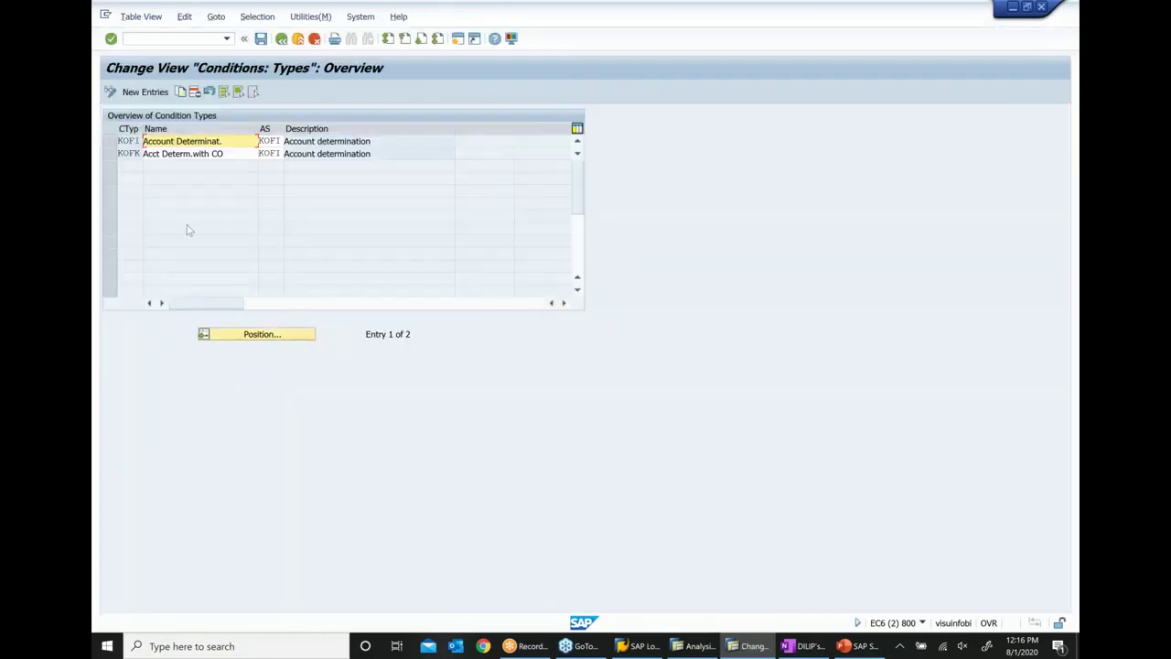
Step: Highlight access sequence KOFI assigned to condition type KOFI, then return to the IMG structure
click(108, 141)
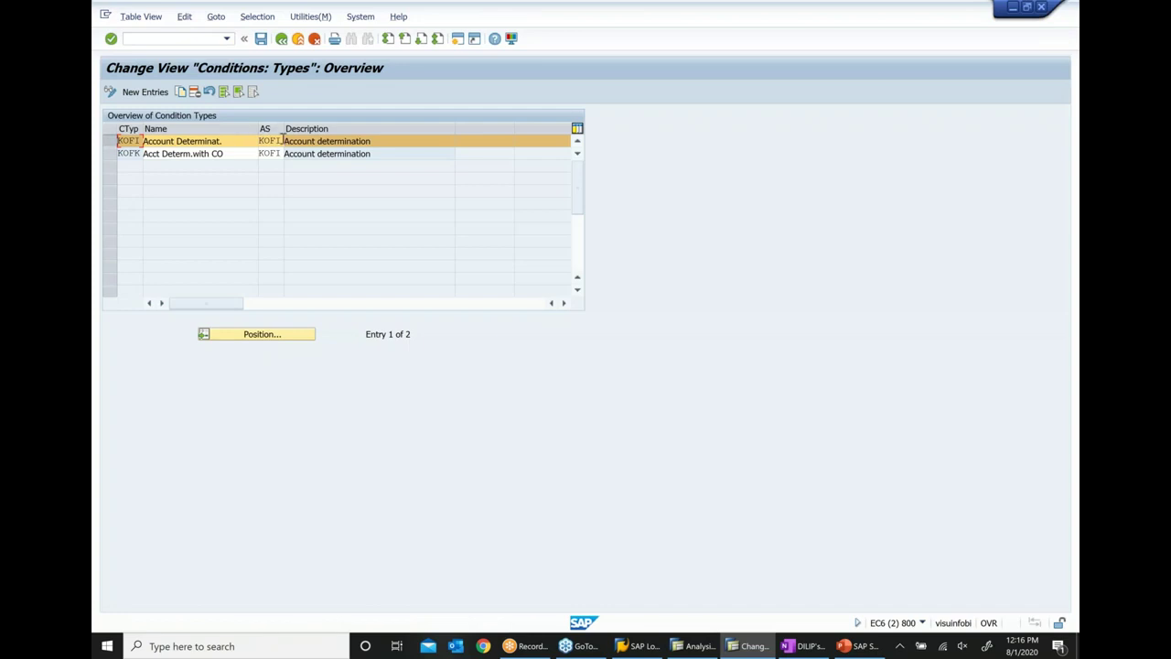
drag(283, 141, 243, 143)
click(280, 40)
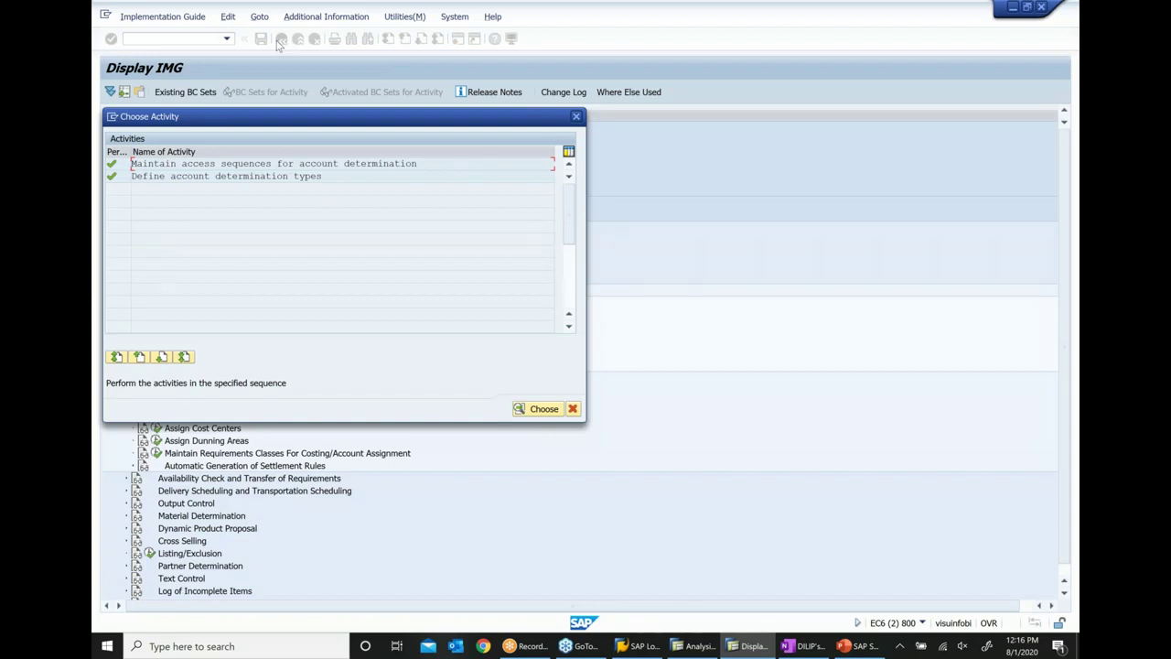
click(577, 117)
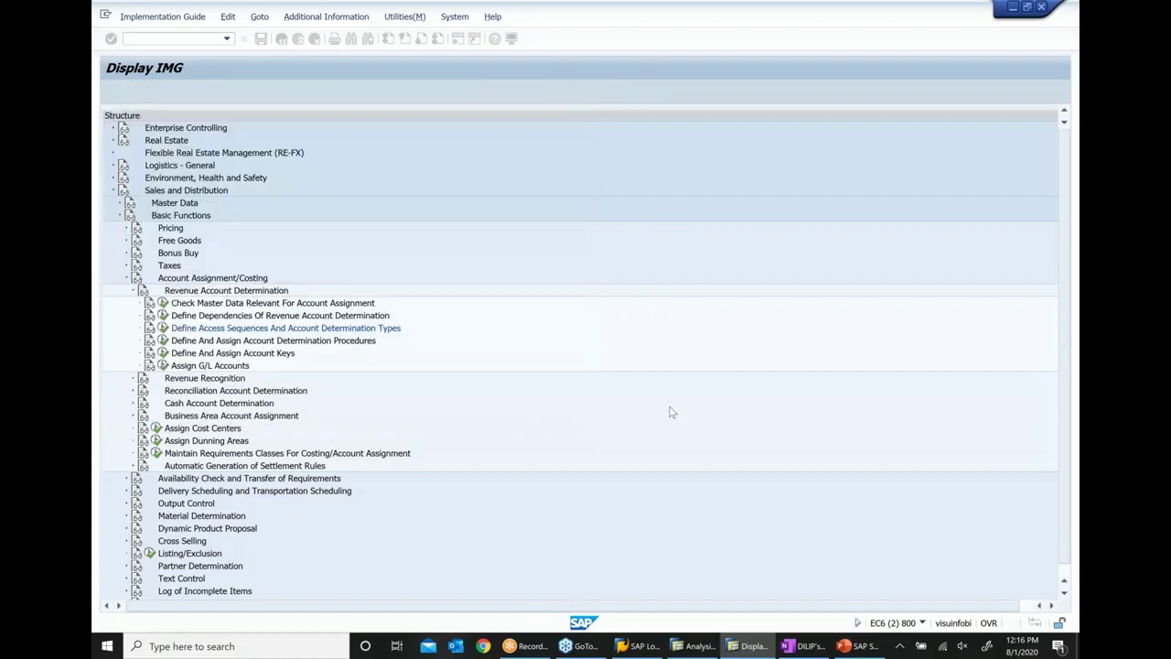
Step: Review the revenue account determination notes in OneNote alongside the account determination analysis in SAP
click(798, 647)
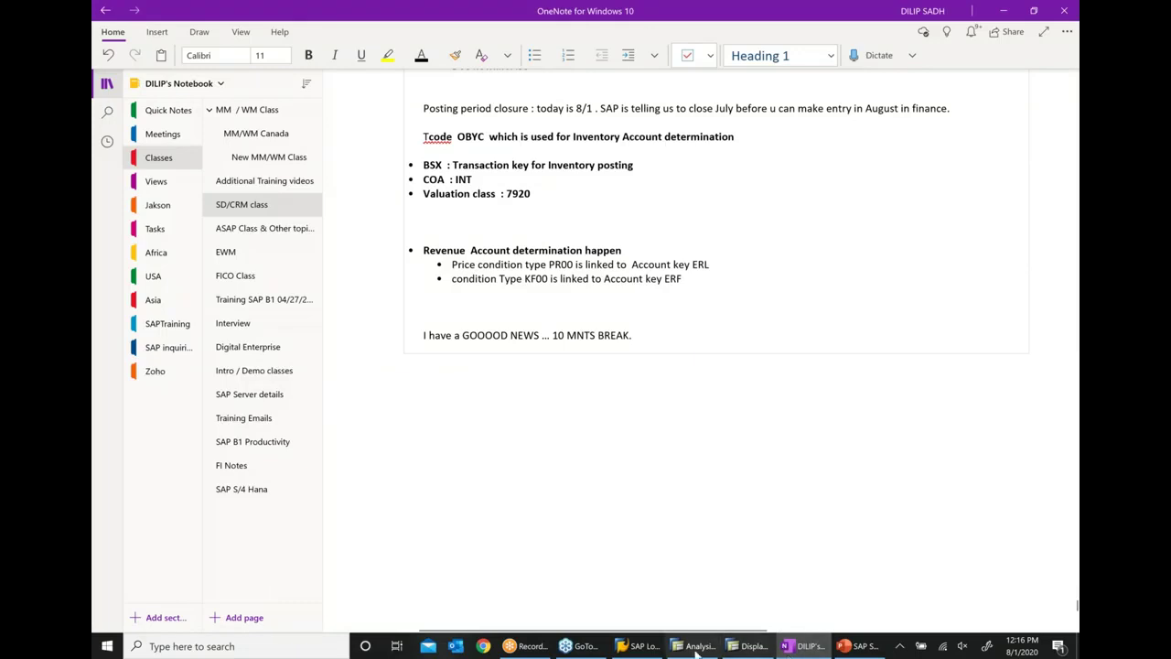
click(697, 648)
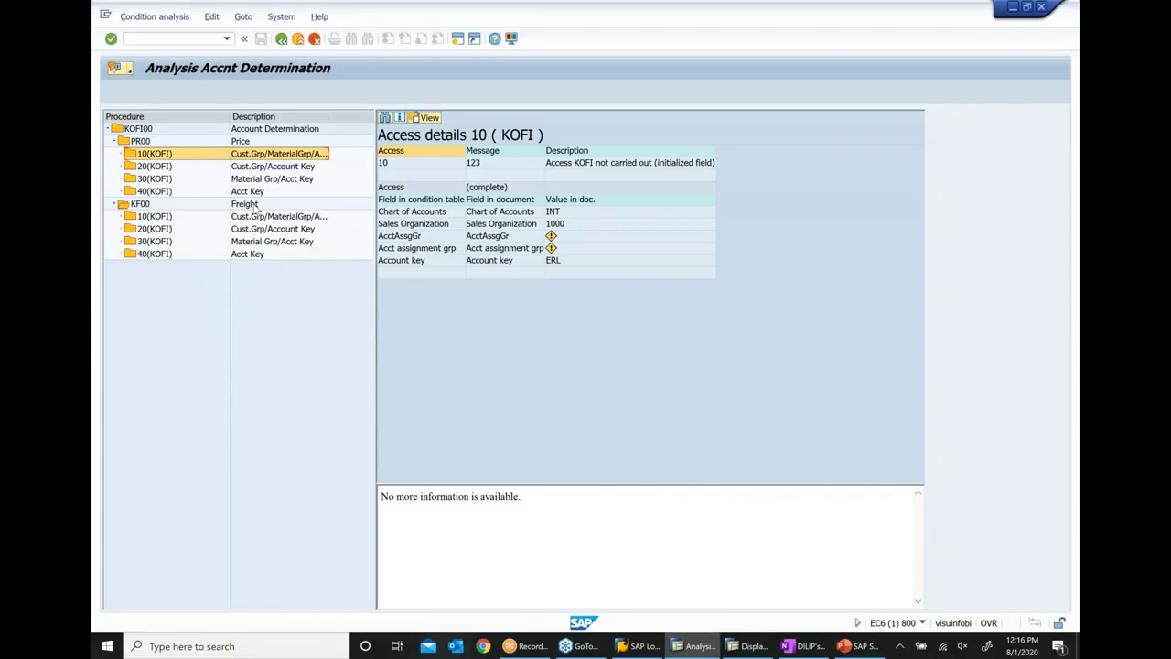
click(698, 651)
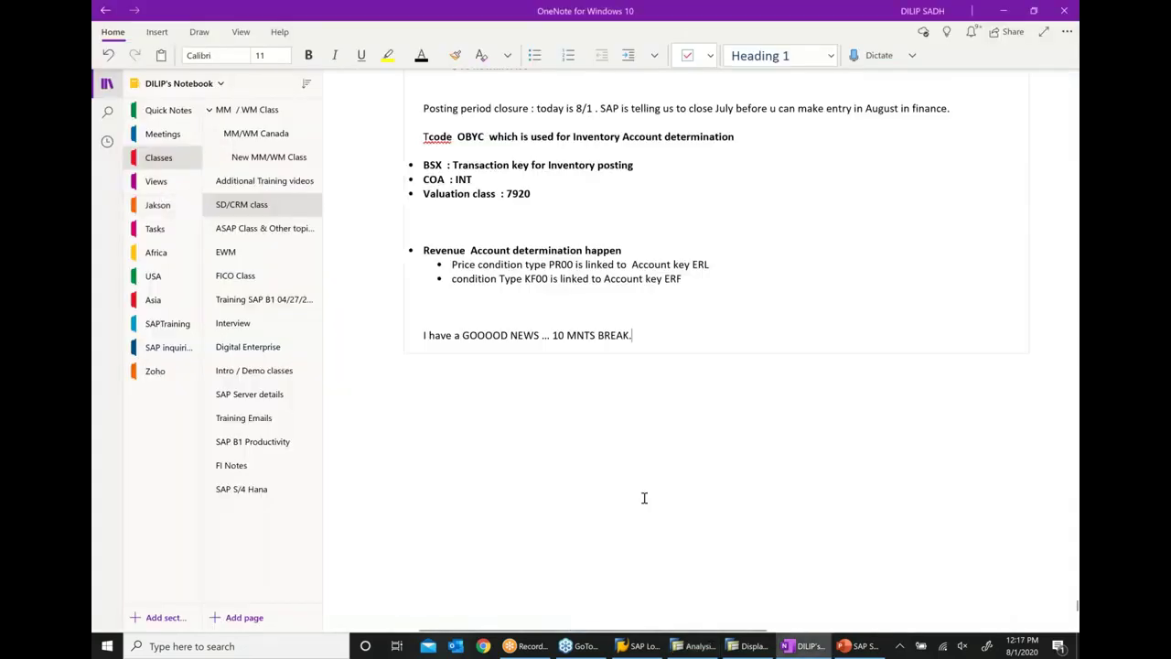
Step: Switch back to the SAP IMG structure and open the Assign G/L Accounts activity
click(755, 646)
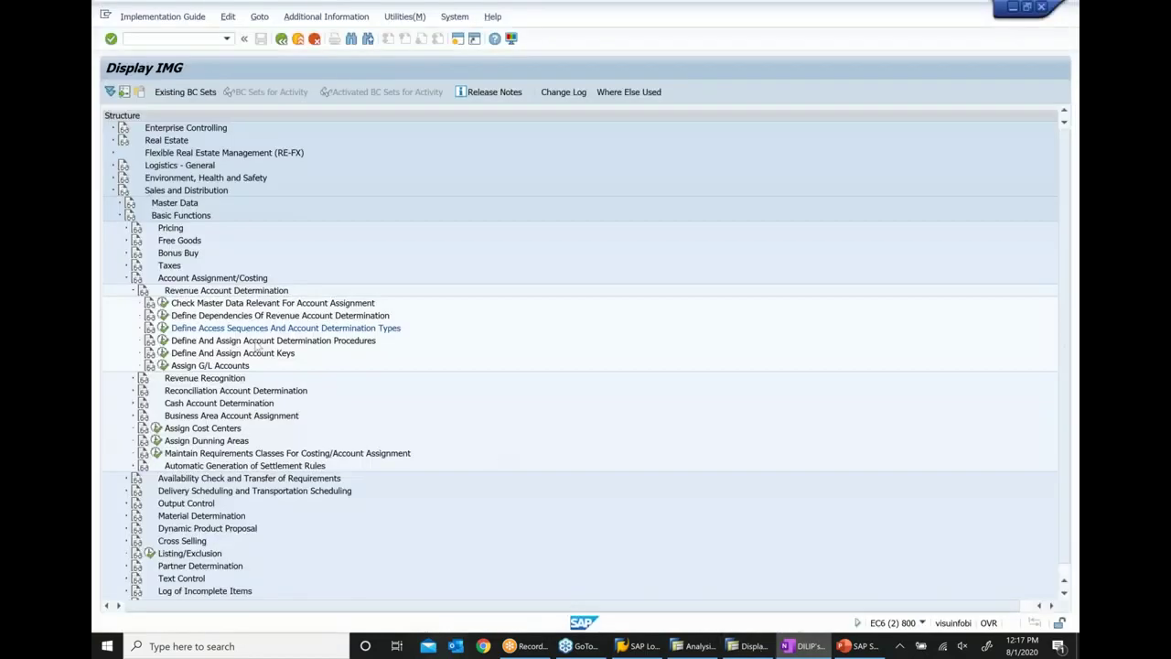
click(176, 365)
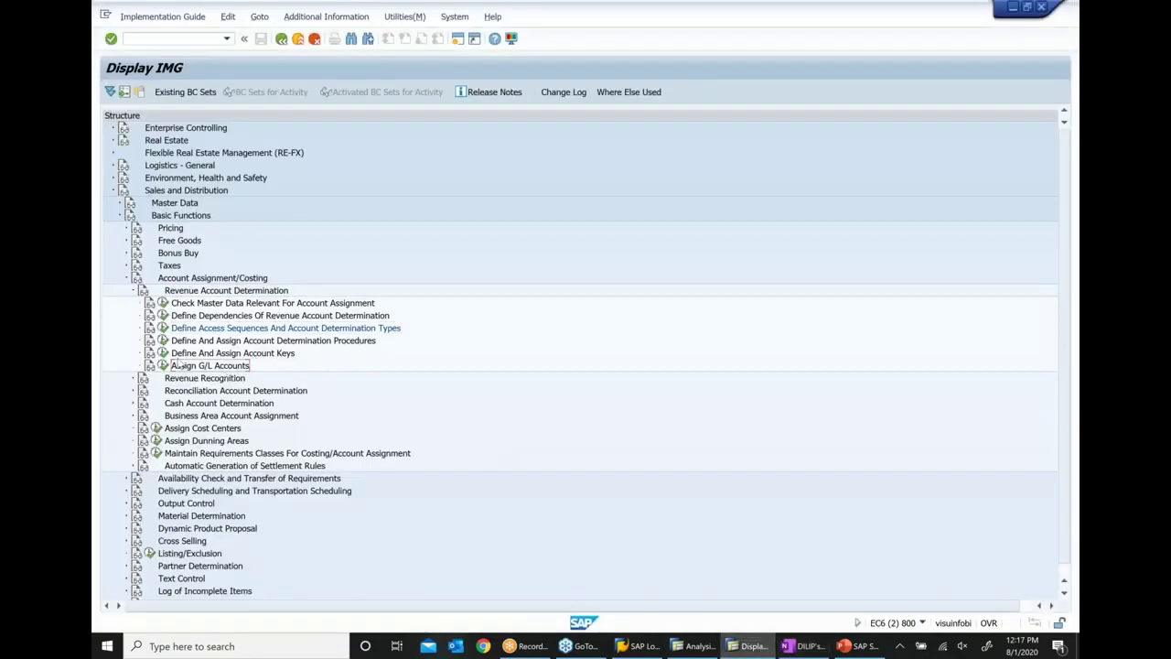
click(163, 365)
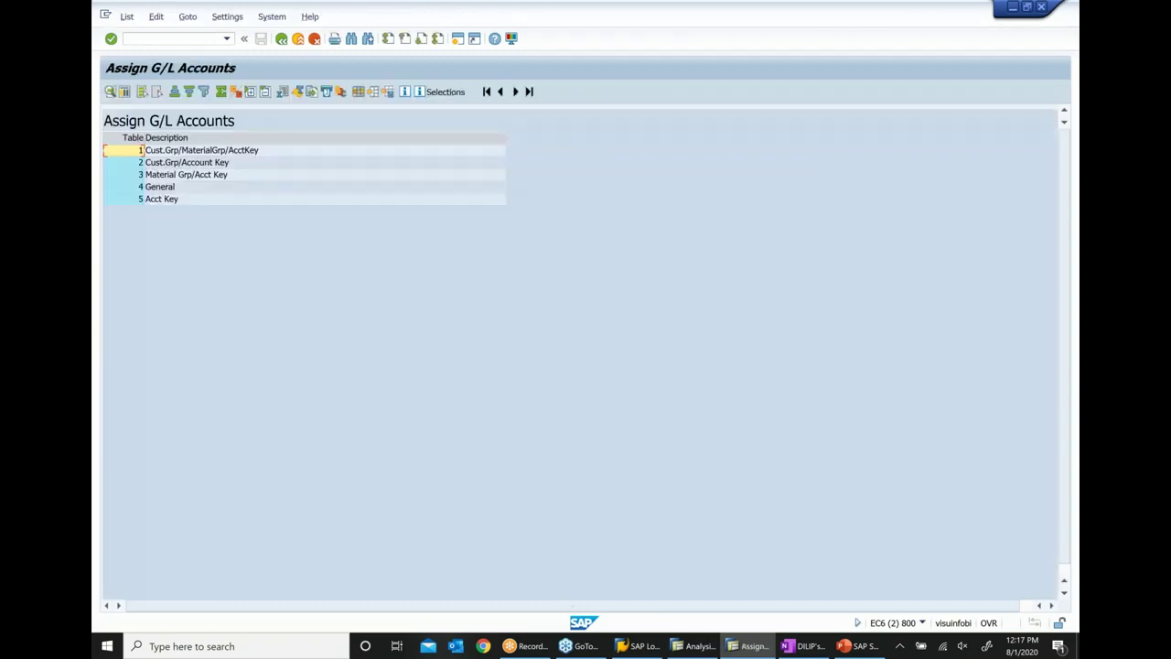
Step: Go through tables 2 to 4 of Assign G/L Accounts and view access 40 of condition type PR00 in the account determination analysis
click(156, 163)
click(167, 176)
click(168, 187)
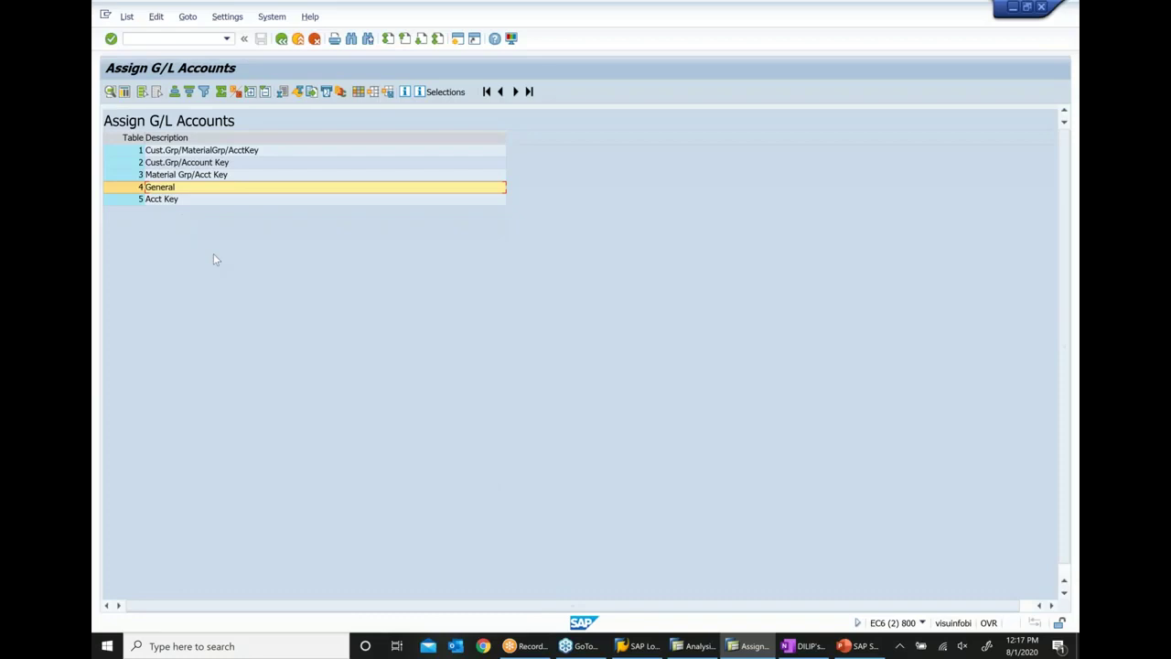
click(695, 646)
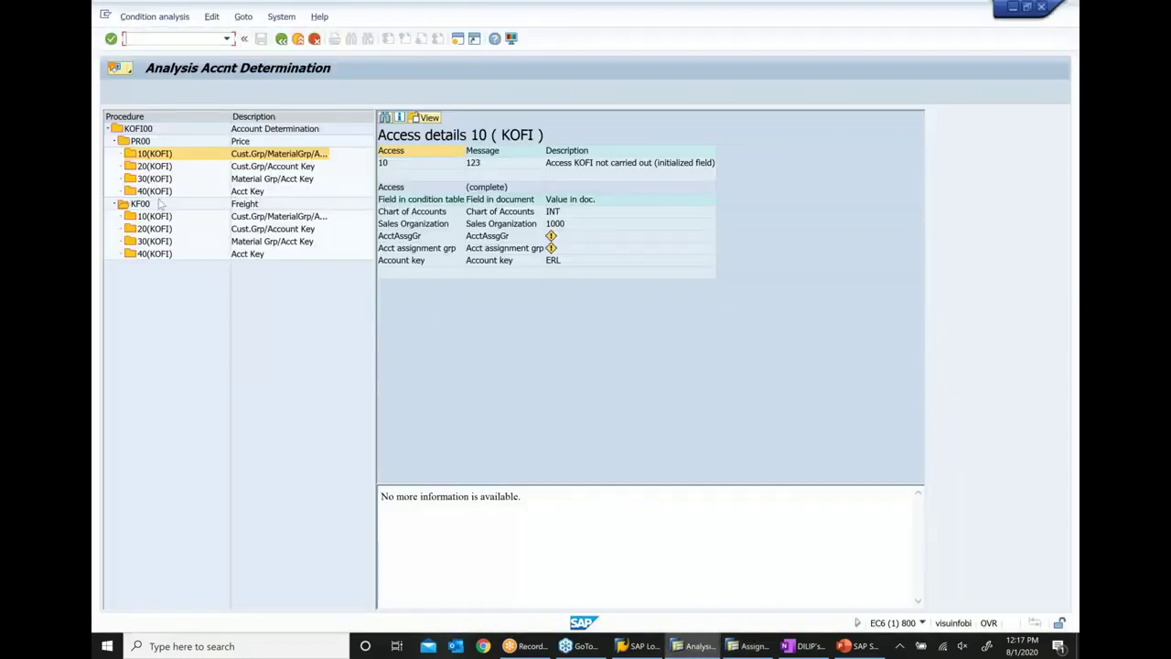
click(155, 191)
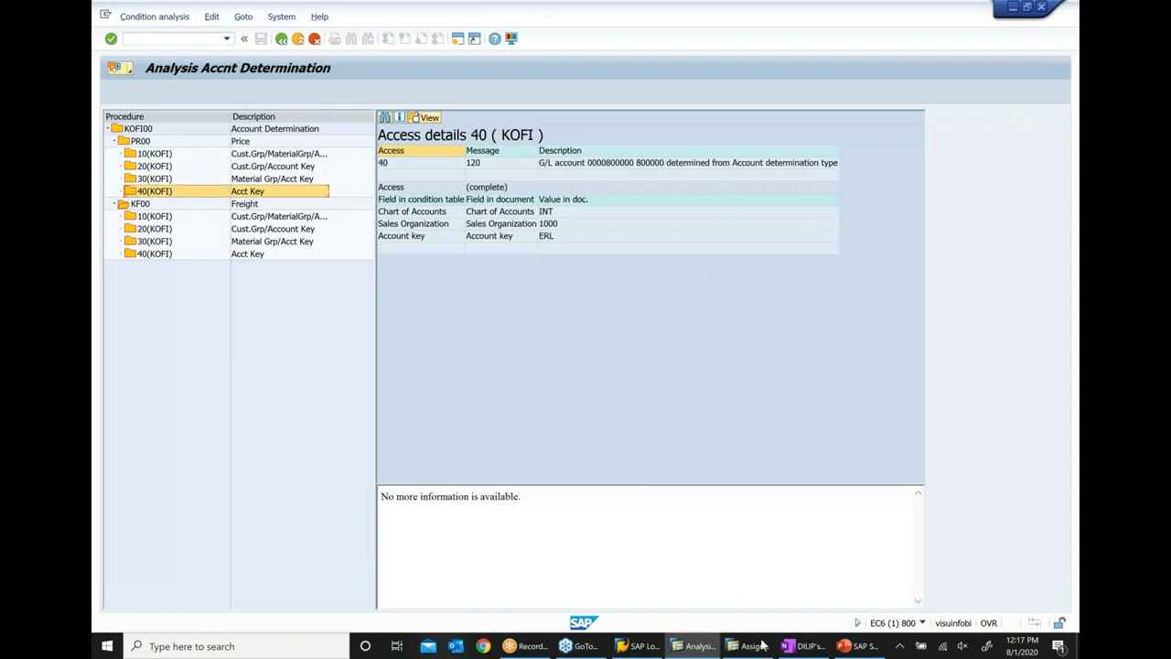
Step: Open the General G/L assignment table, then check the sales organization and account key in the access 40 details of the analysis
click(760, 646)
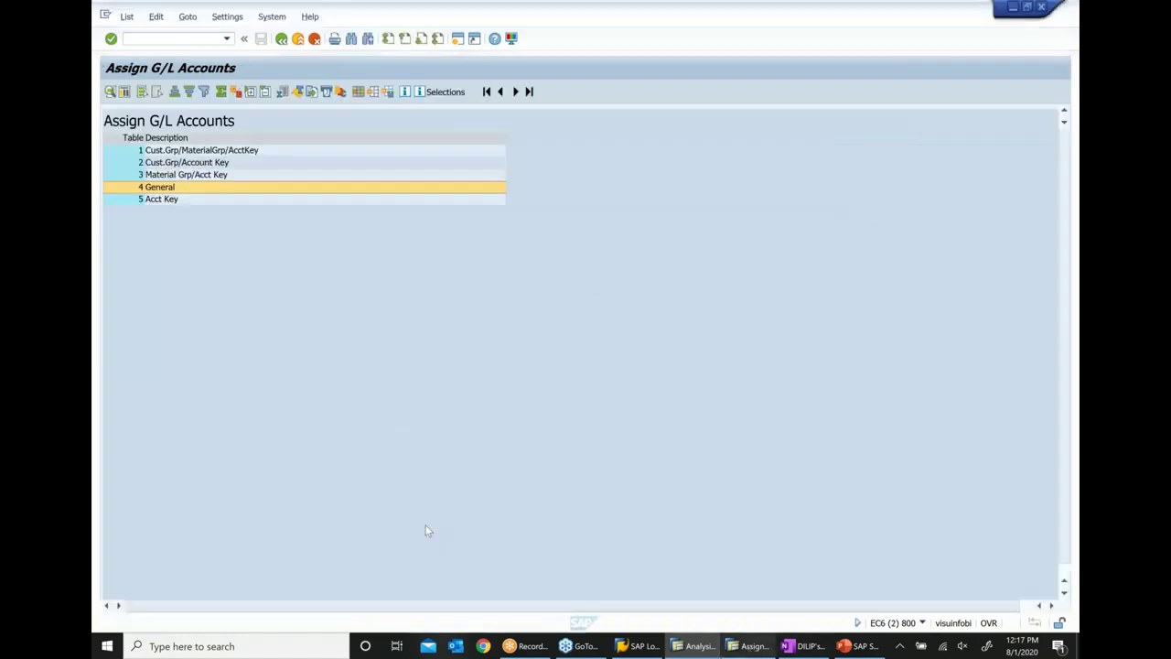
double_click(171, 190)
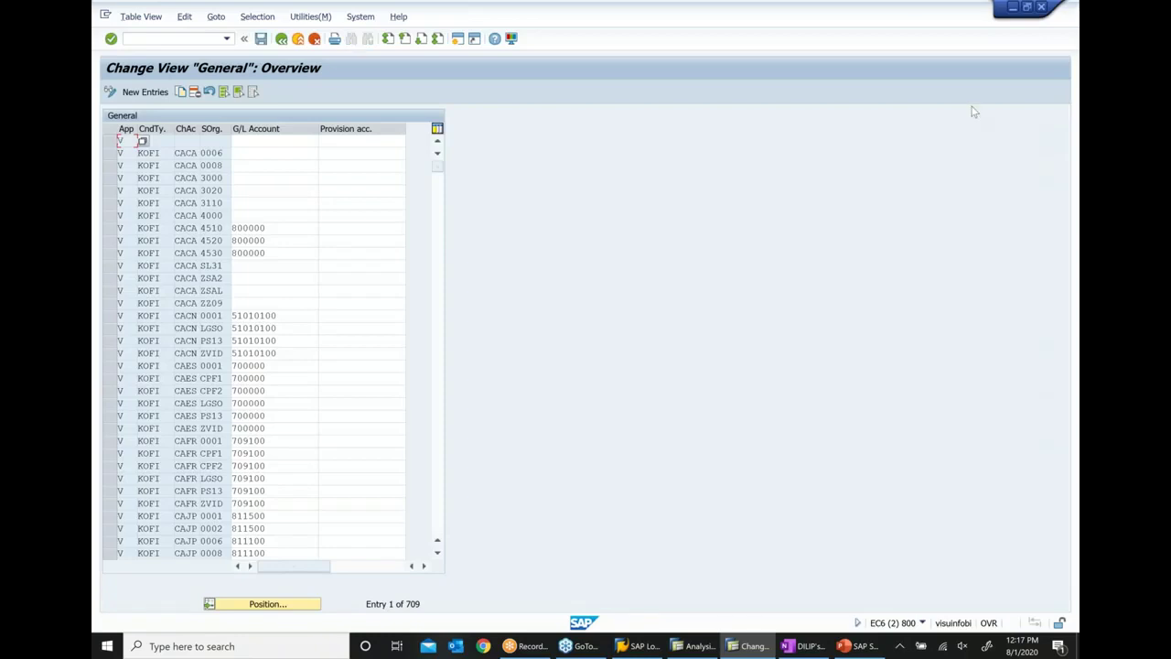
mouse_move(860, 646)
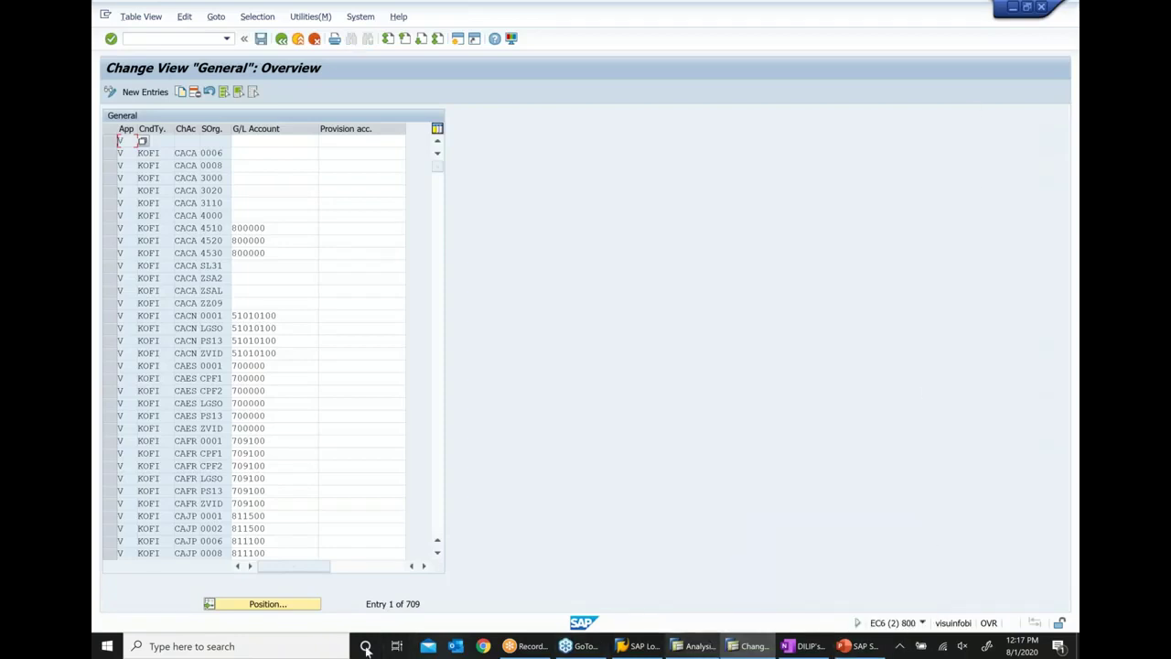
click(698, 646)
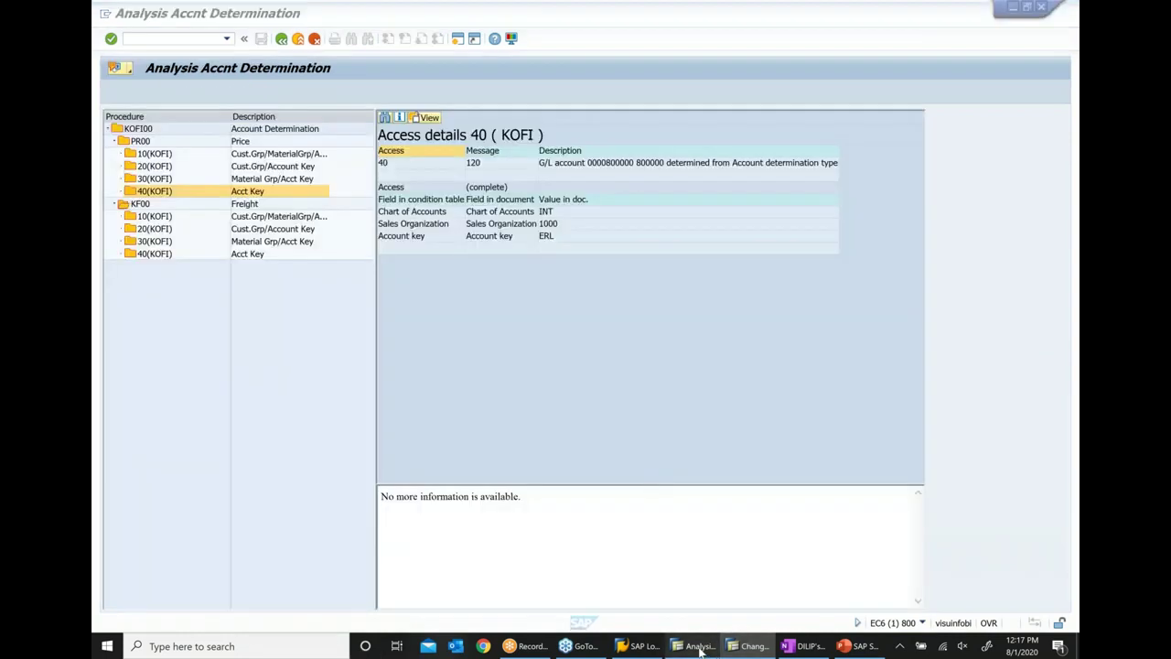
click(554, 216)
click(555, 226)
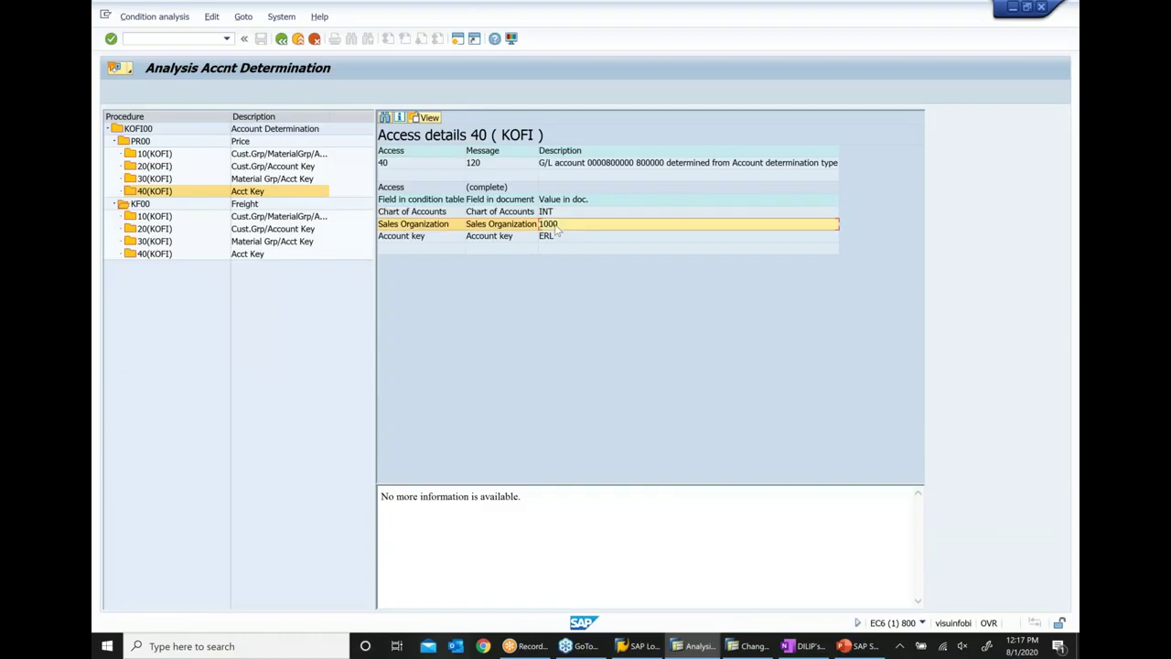
click(552, 238)
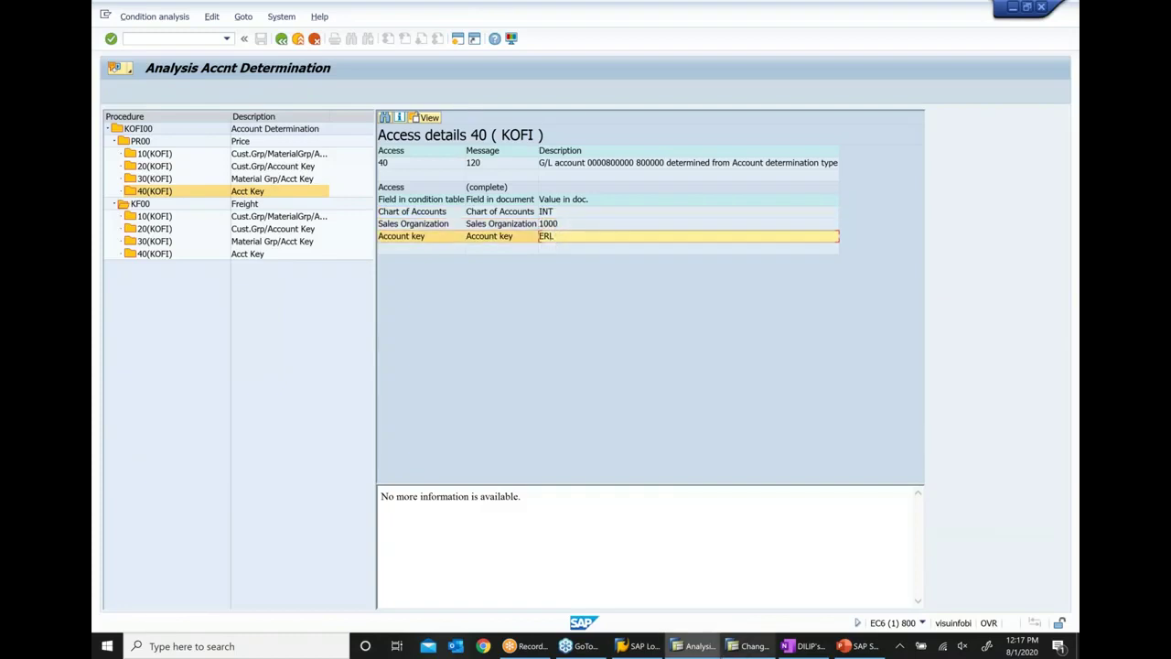
Step: Find the KOFI entry for chart of accounts INT and sales organization 1000 in the General table and highlight its key fields and G/L account
click(750, 646)
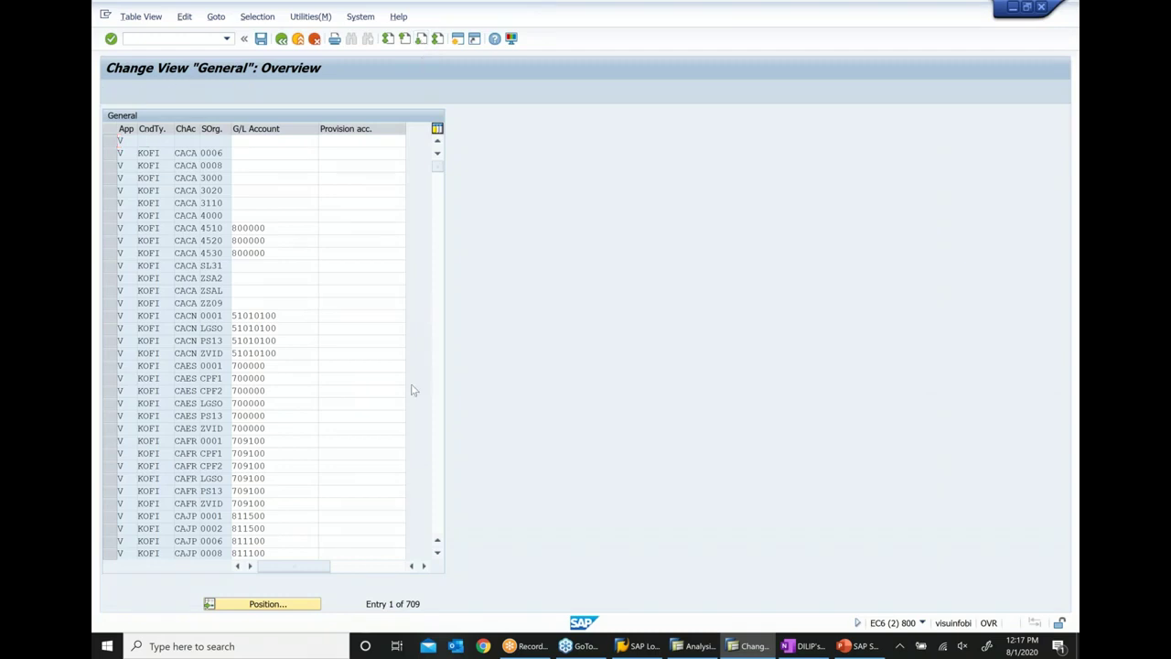
scroll(430, 477, down, 3)
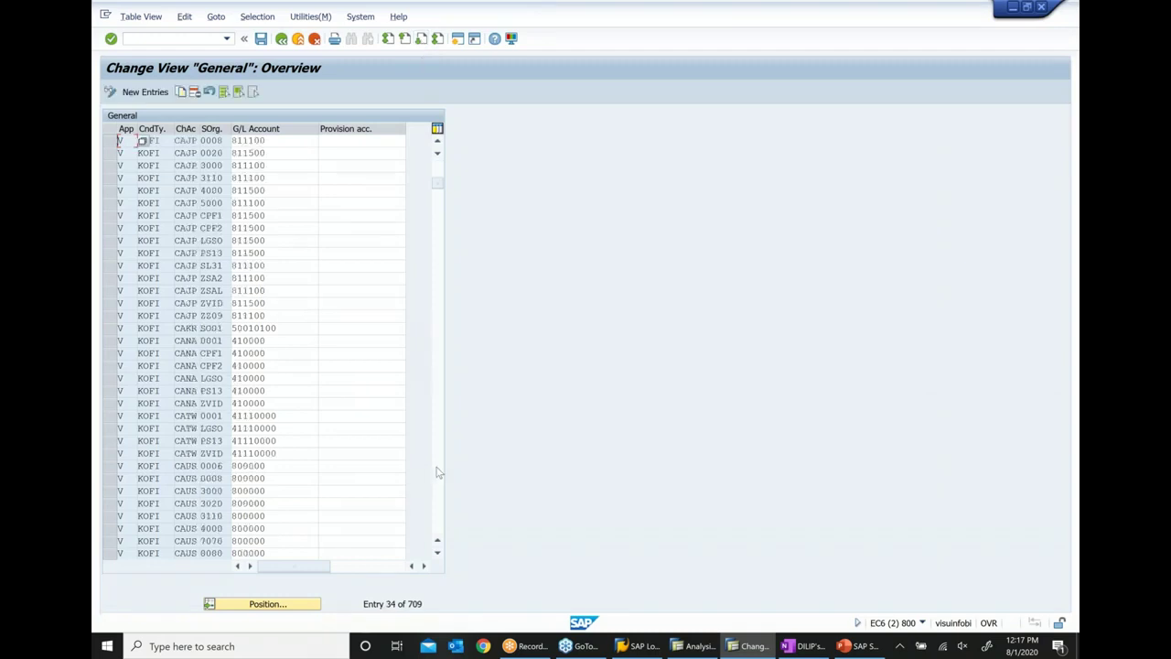
scroll(443, 472, down, 3)
scroll(306, 391, down, 3)
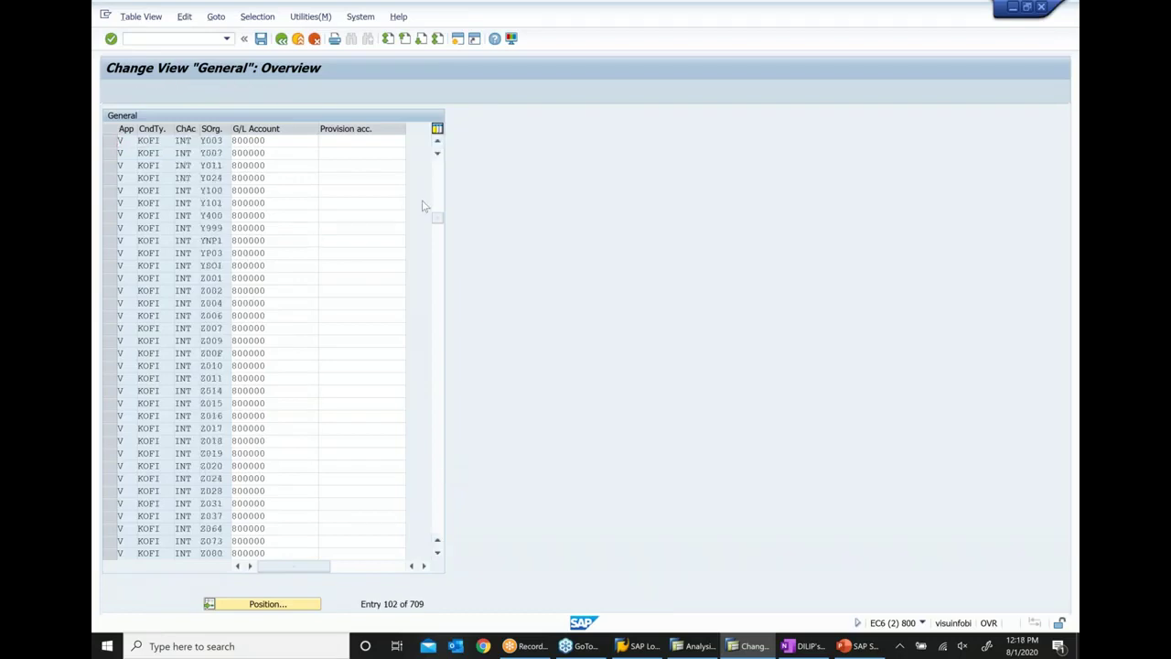
scroll(450, 183, up, 1)
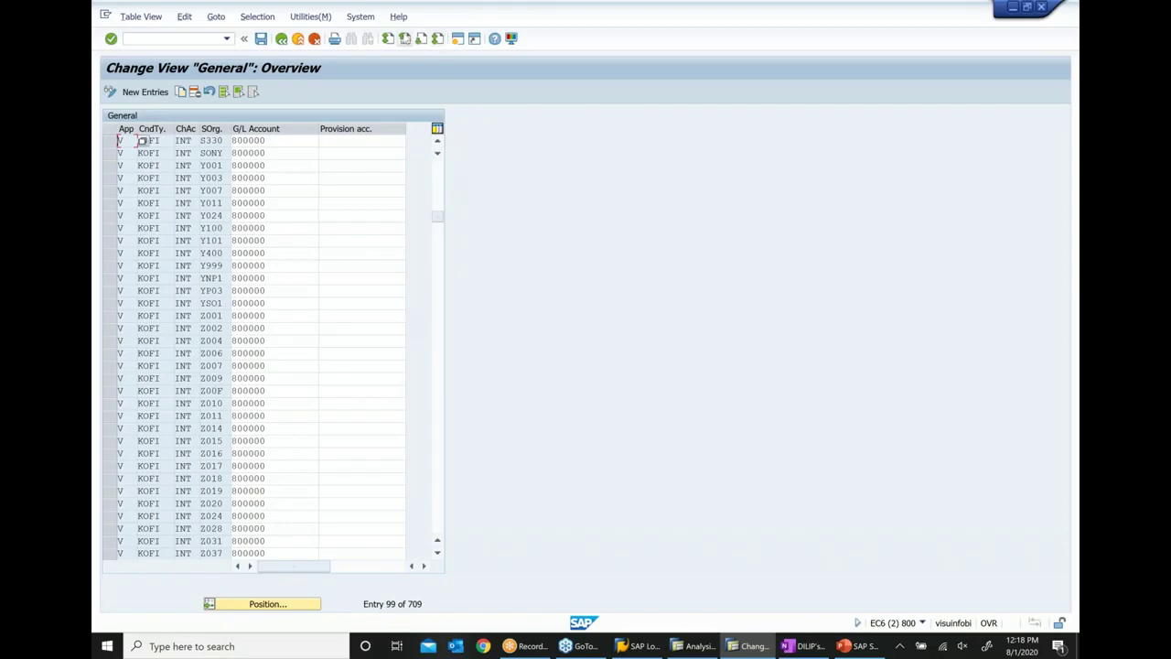
click(404, 39)
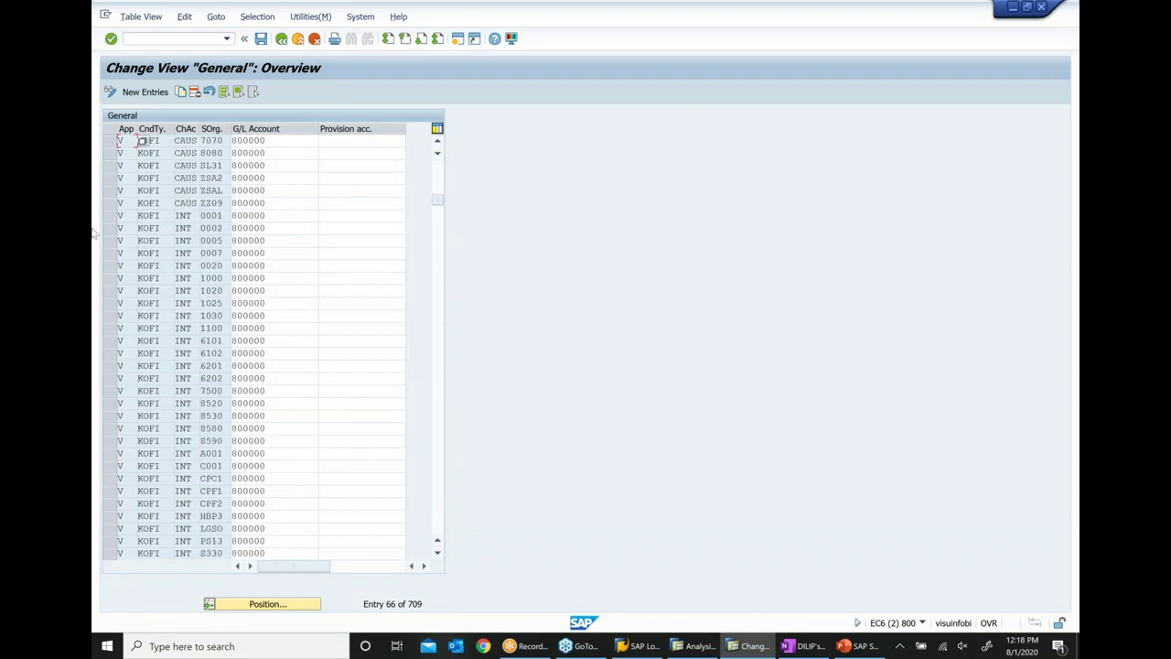
click(109, 278)
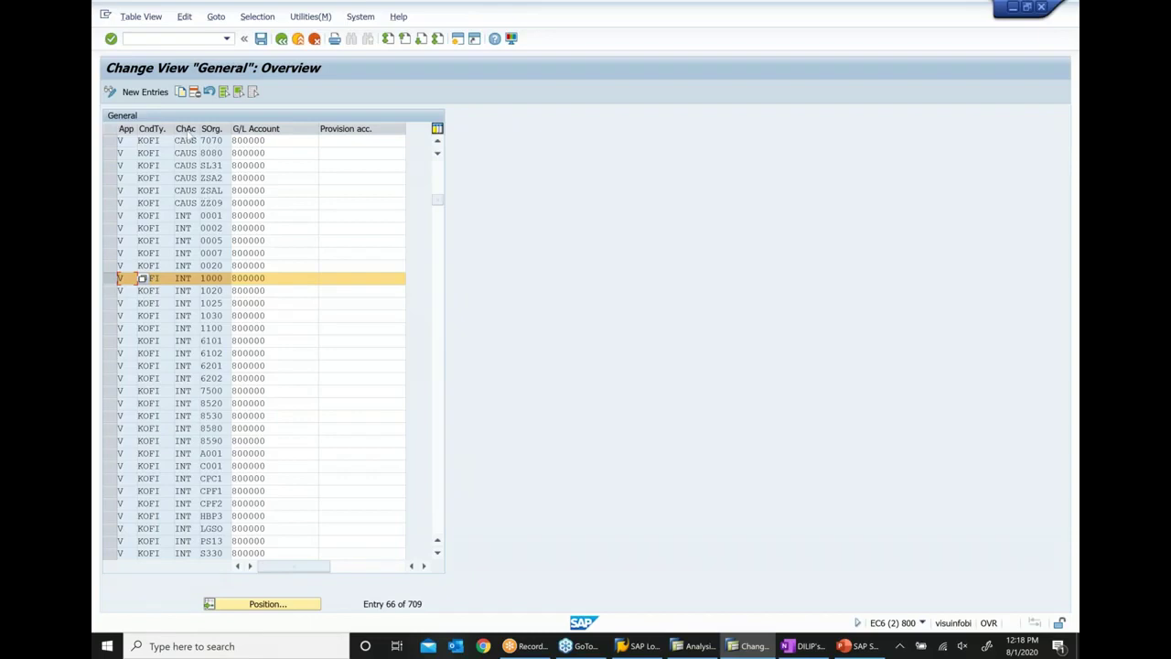
drag(193, 280, 104, 286)
drag(224, 278, 100, 300)
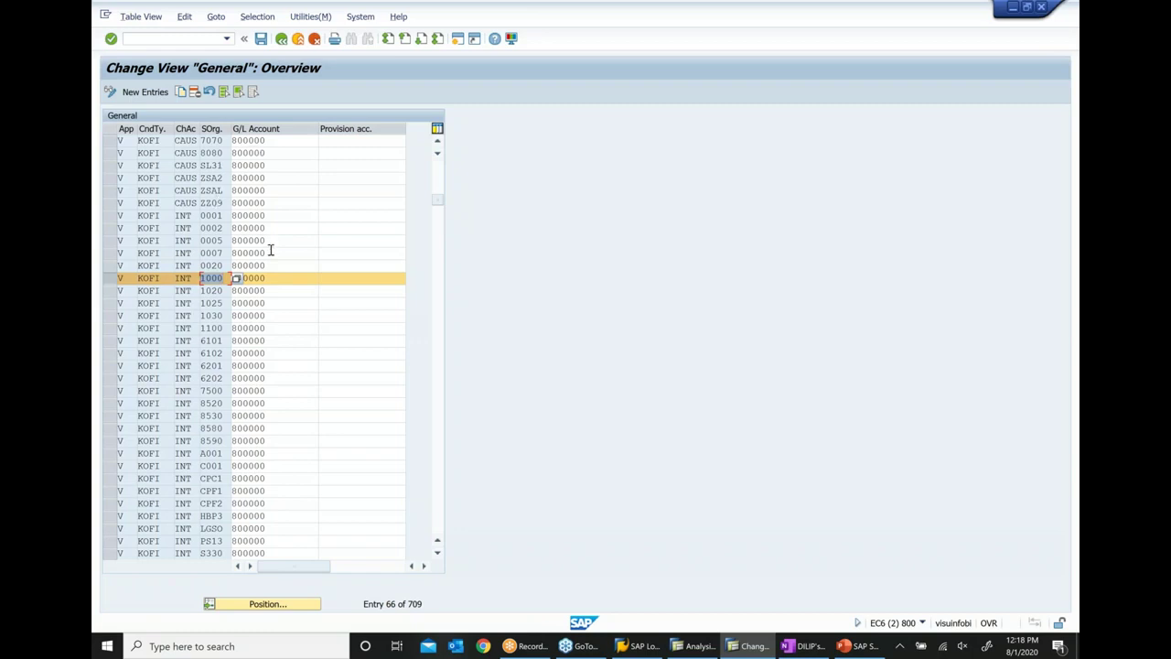
drag(275, 279, 101, 278)
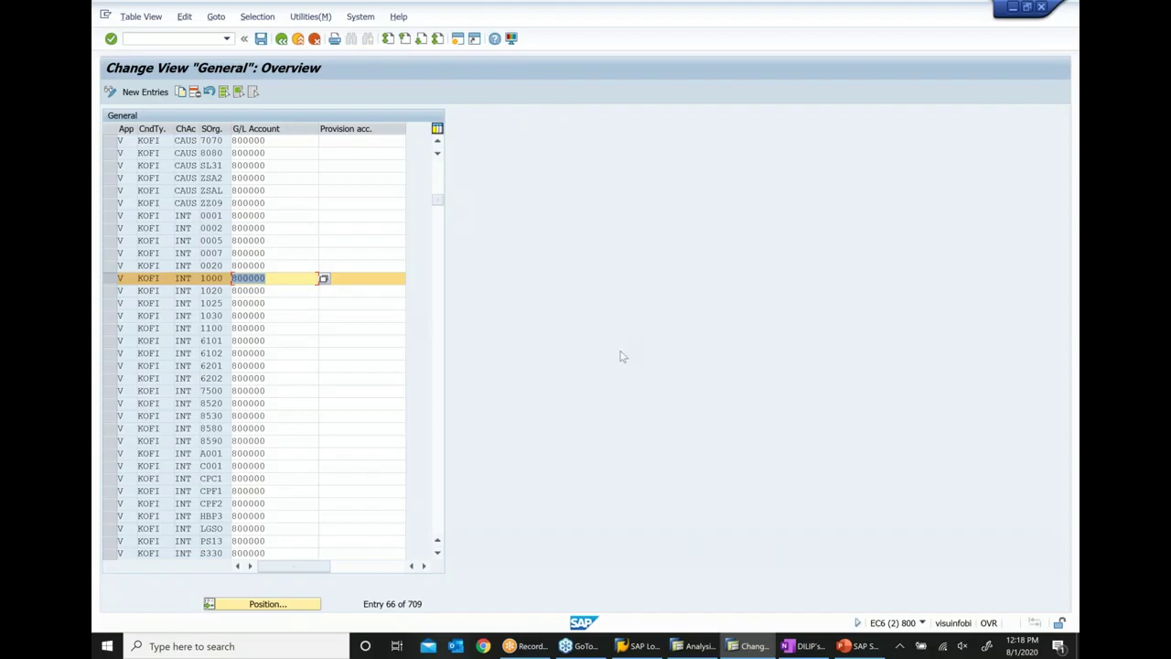
Step: Open the Acct Key assignment table and position it at application V, condition type KOFI, chart of accounts INT, sales organization 1000, account key ERL
click(280, 39)
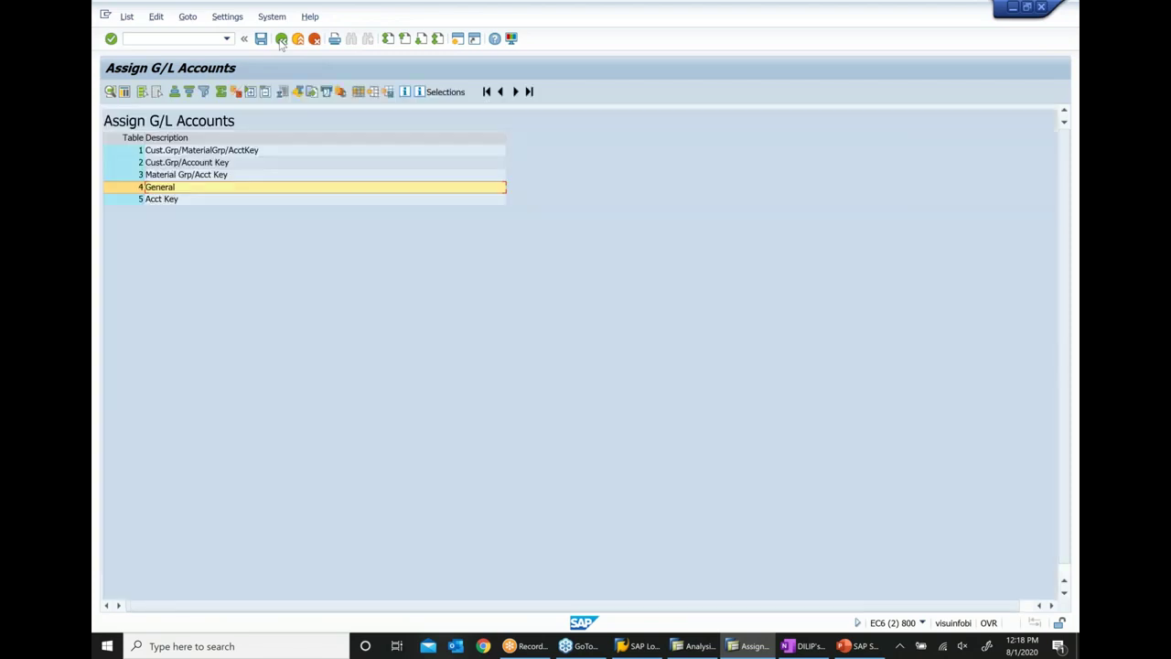
double_click(160, 199)
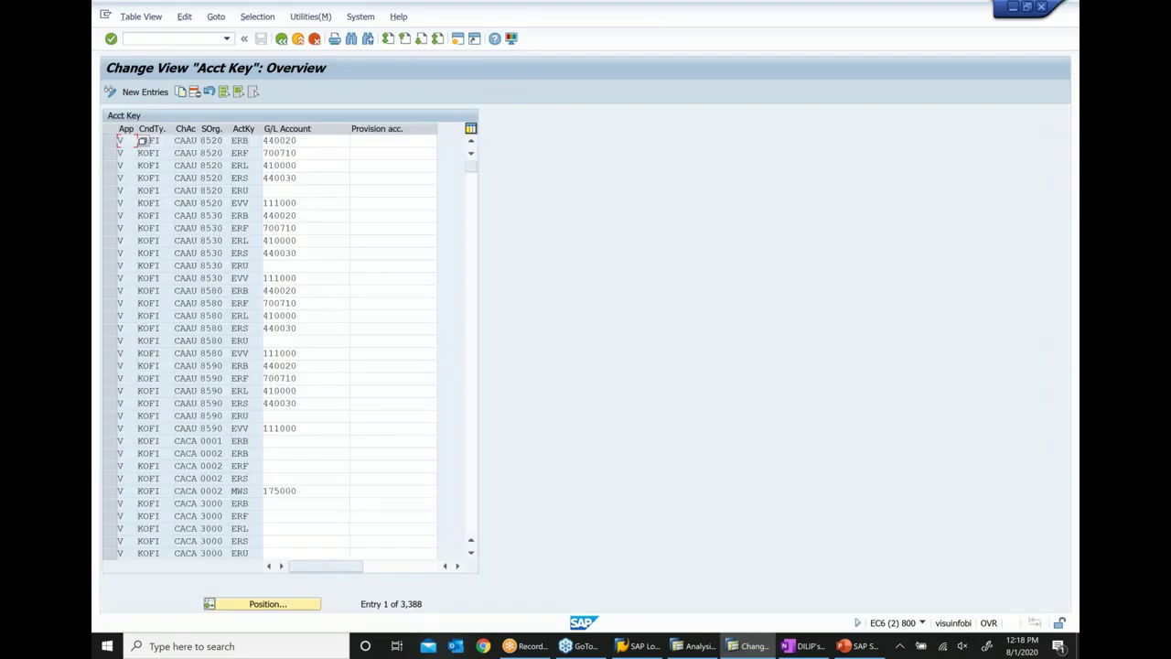
click(288, 604)
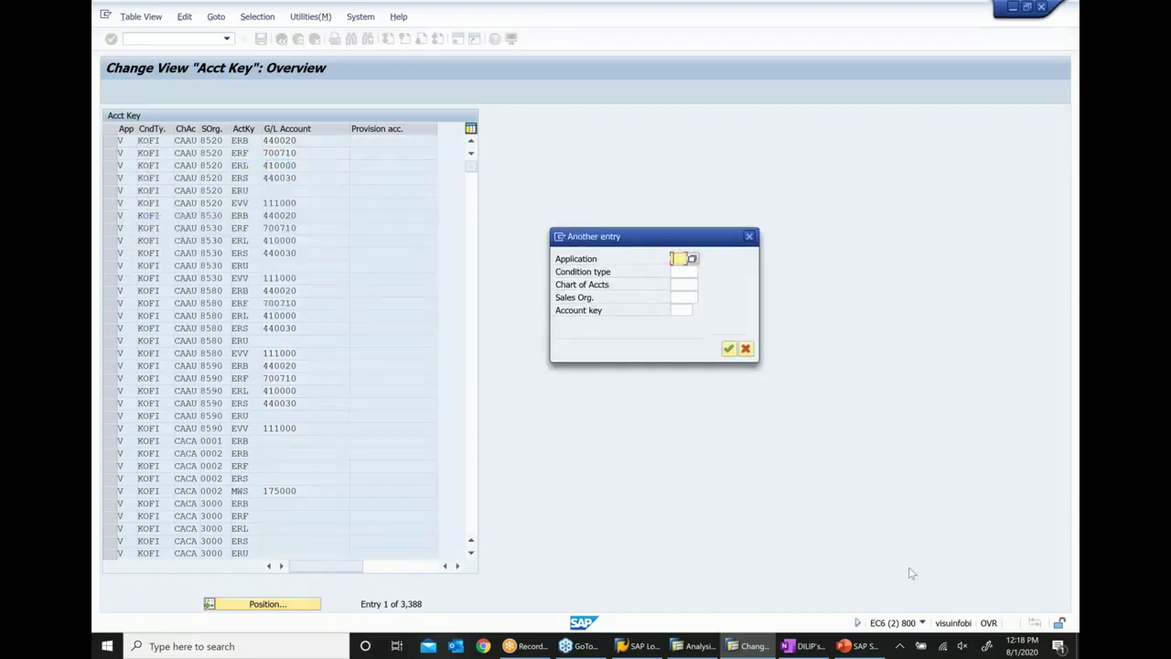
text(V)
key(Tab)
text(KO)
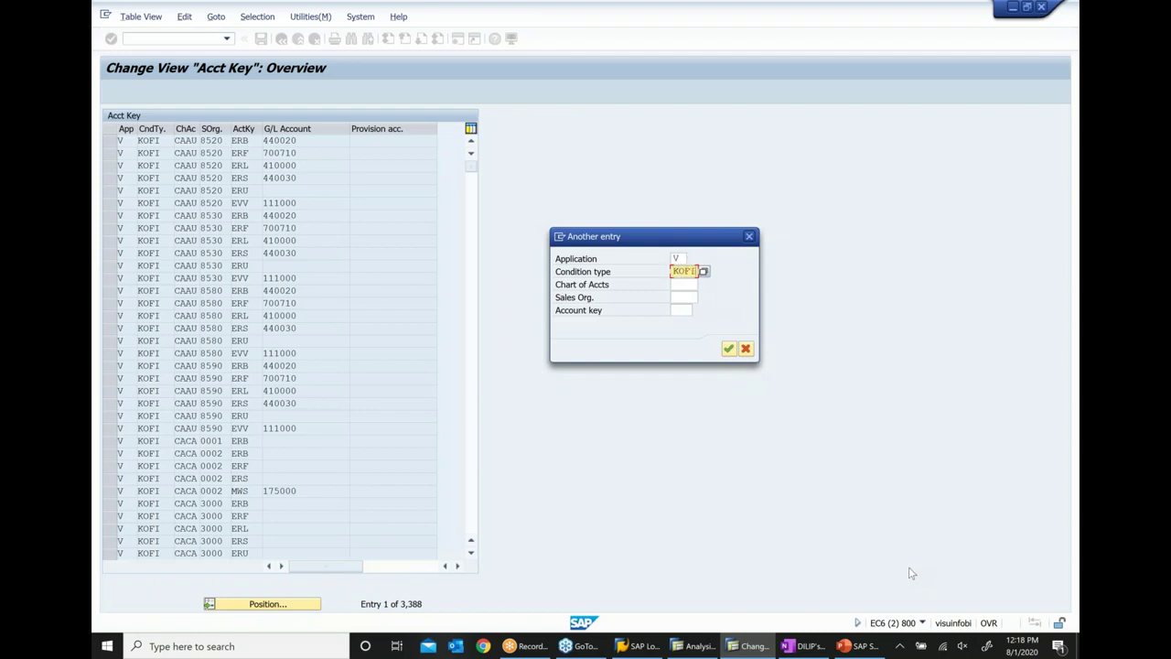
key(Tab)
text(INT)
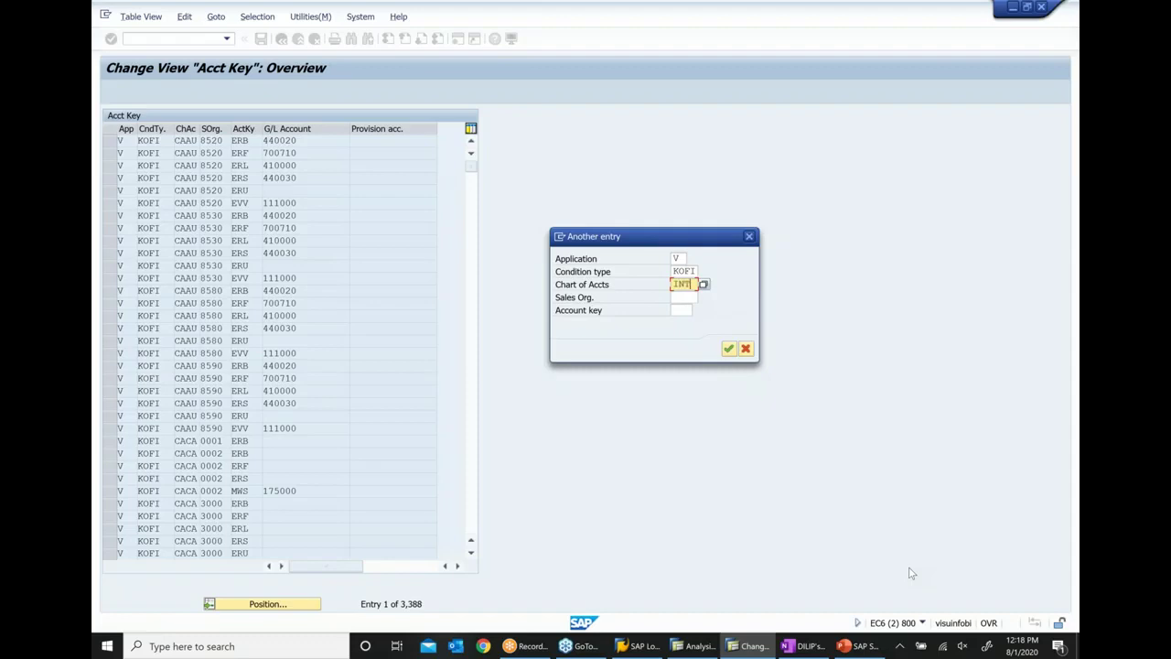
key(Tab)
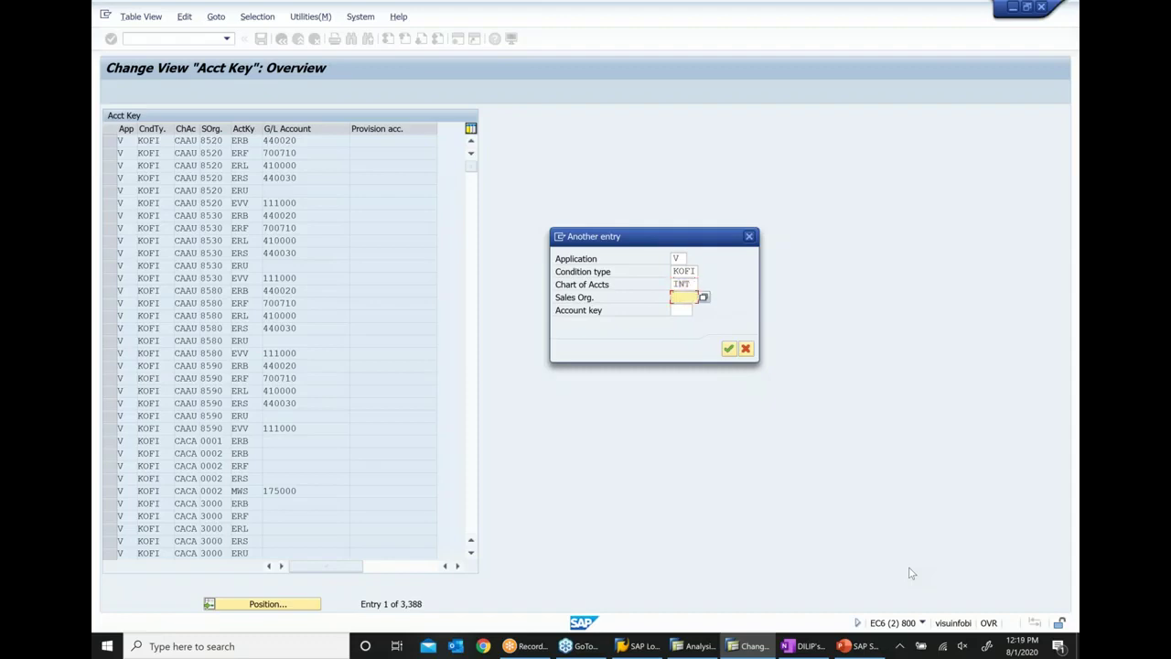
text(1000)
key(Tab)
key(Return)
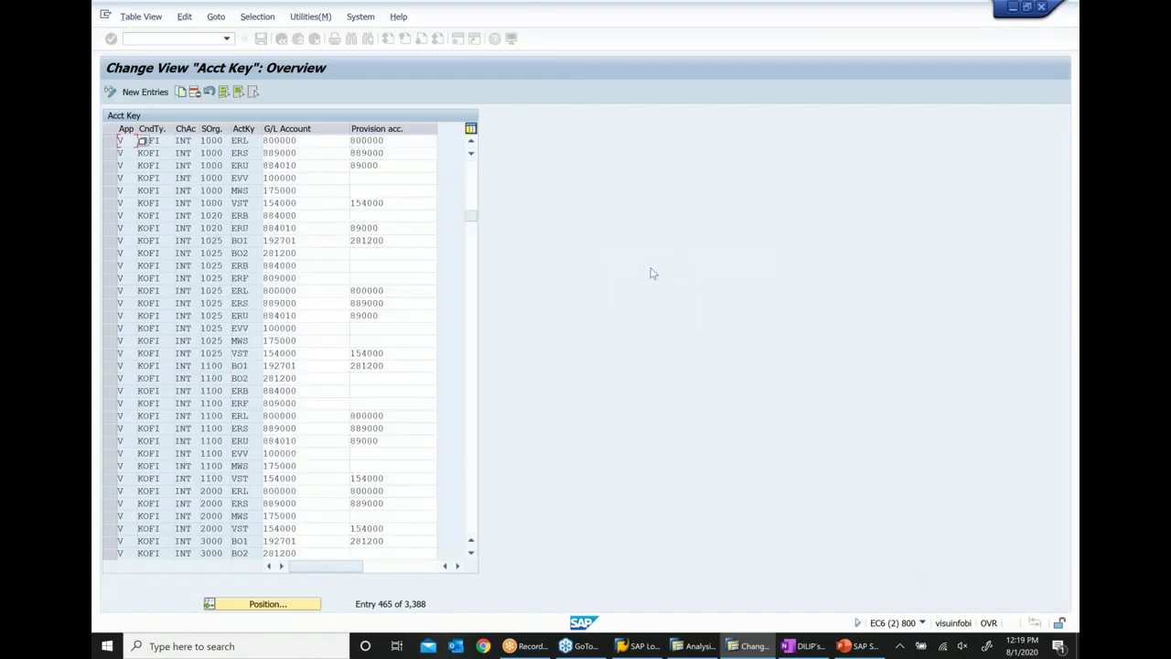
Step: Select the ERL entry for sales organization 1000 and compare it with the G/L account and chart of accounts in the access 40 analysis
click(109, 141)
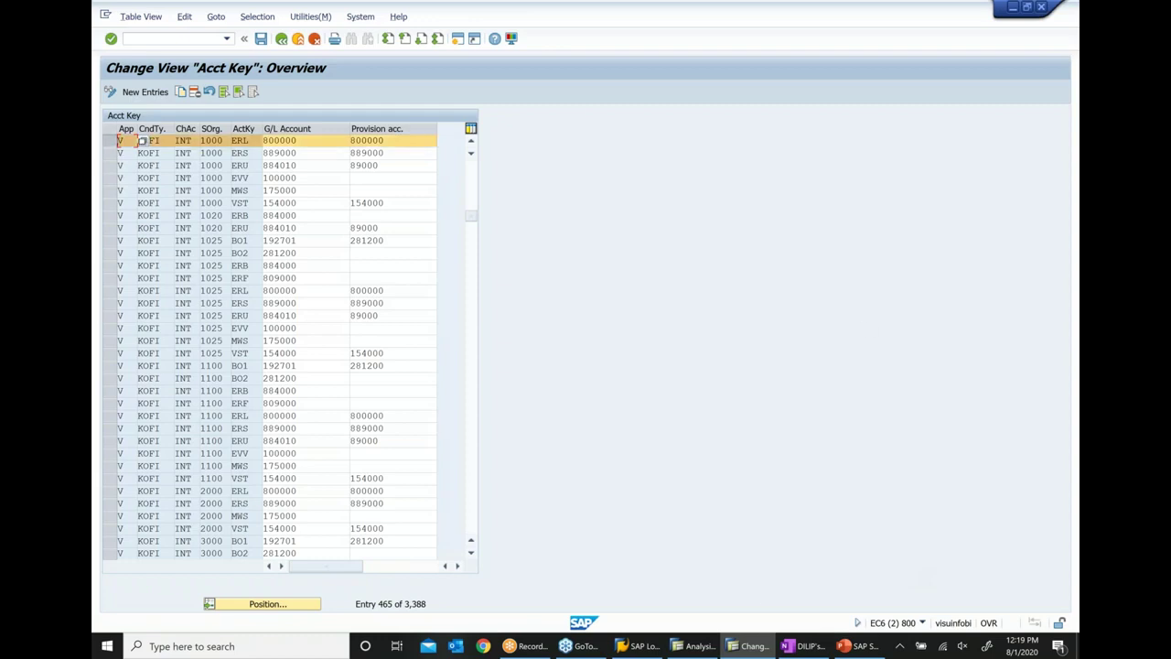
click(471, 151)
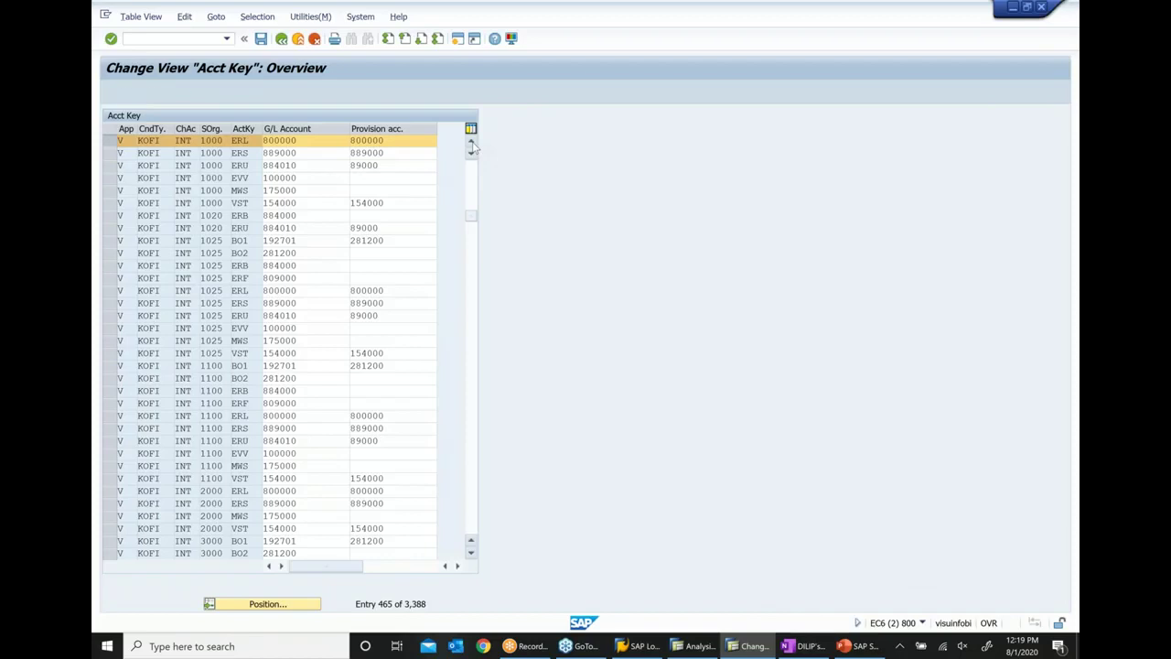
click(677, 646)
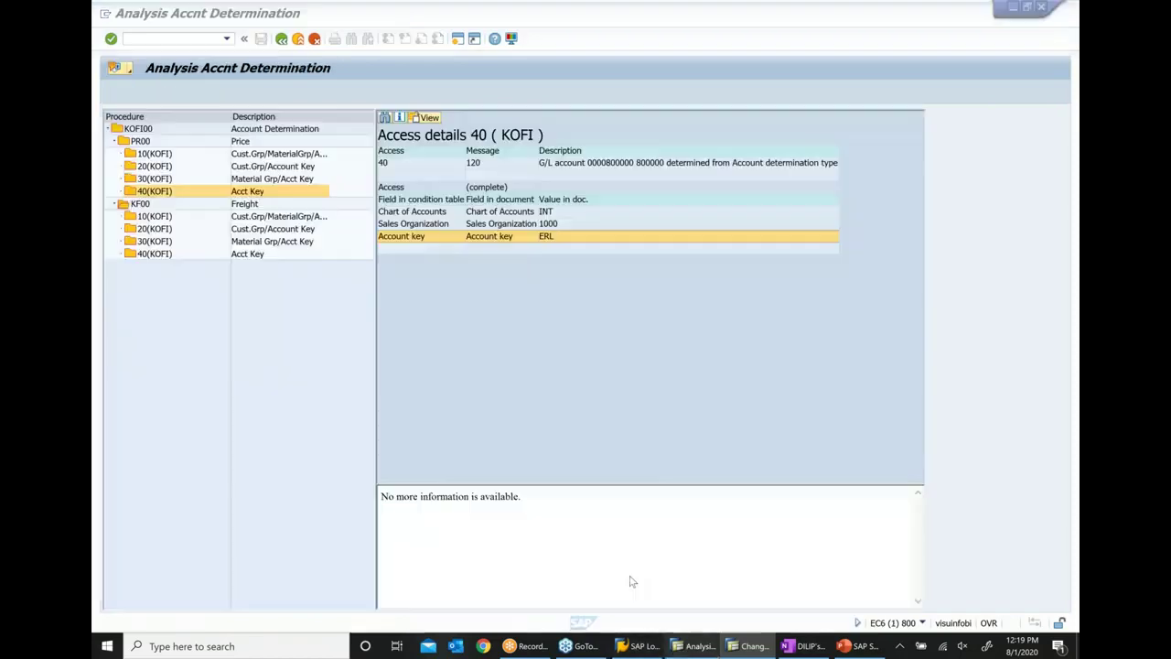
click(620, 166)
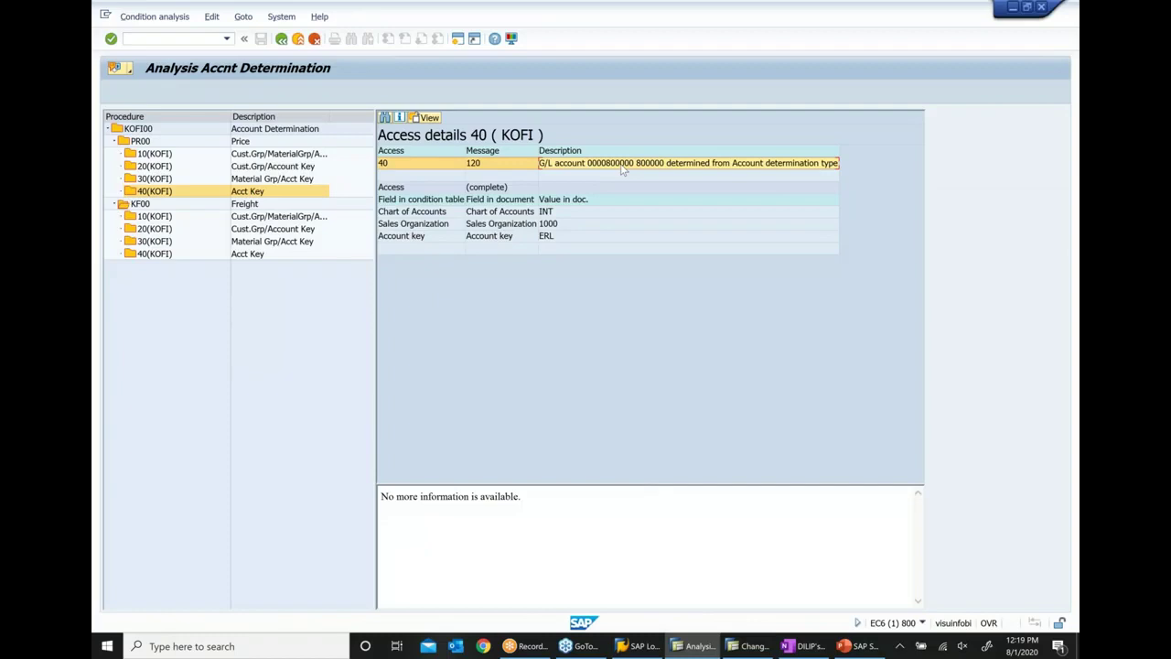
click(556, 214)
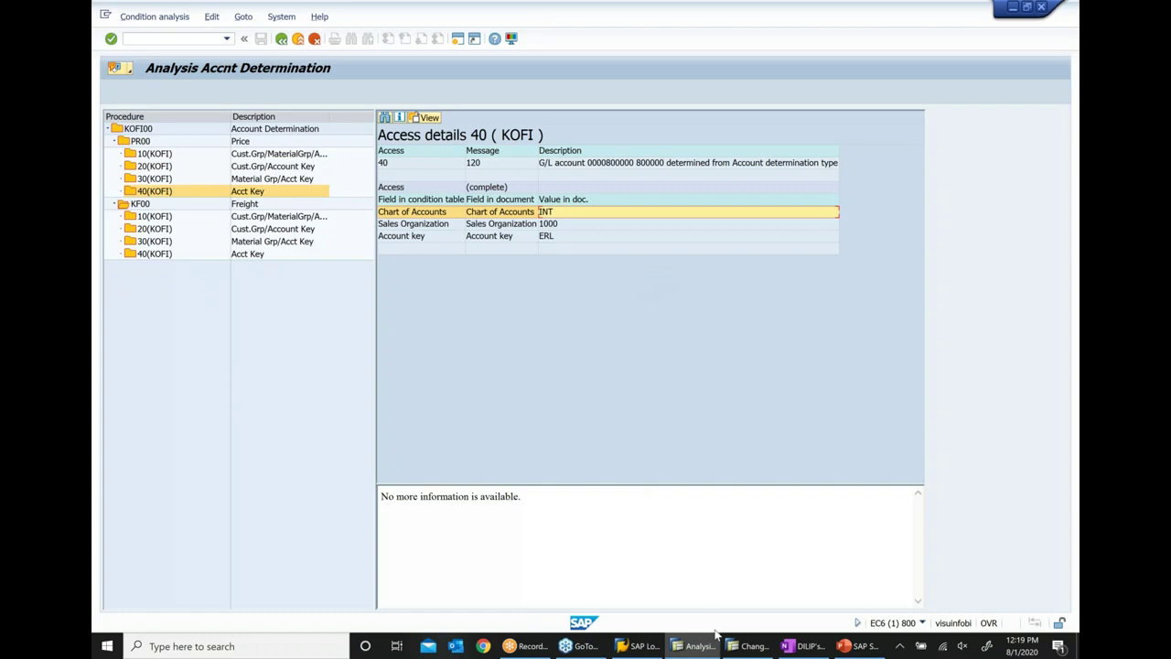
Step: Compare the G/L account of the sales organization 1000 ERL entry with the determination message in the PR00 access 40 analysis
click(749, 646)
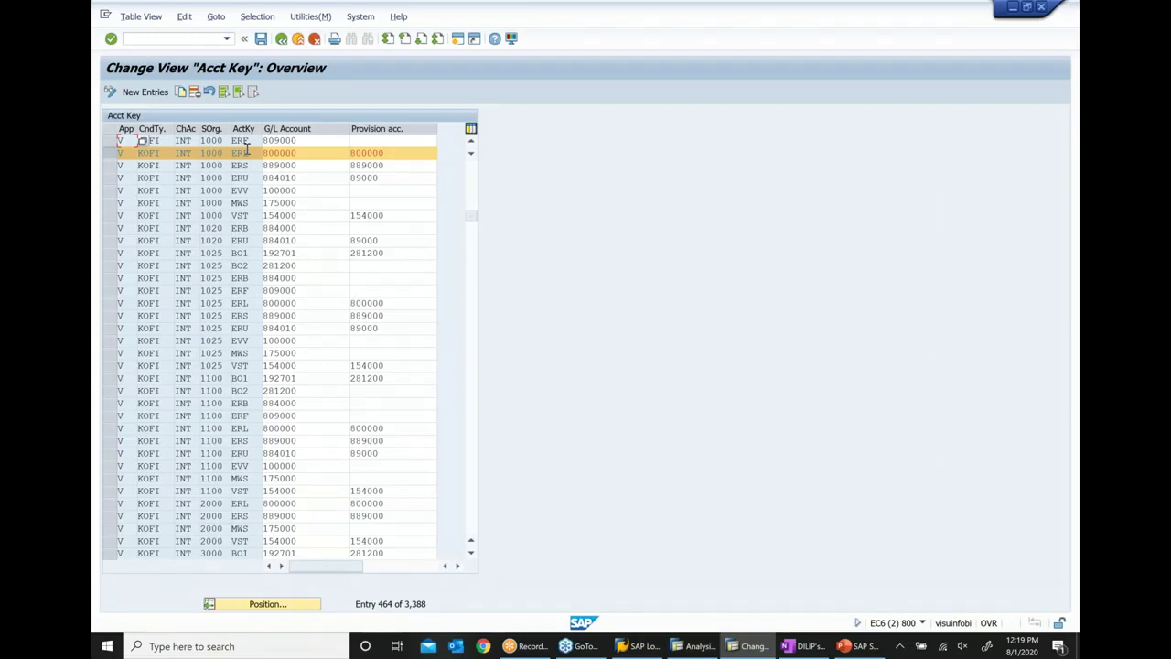
drag(303, 153, 140, 351)
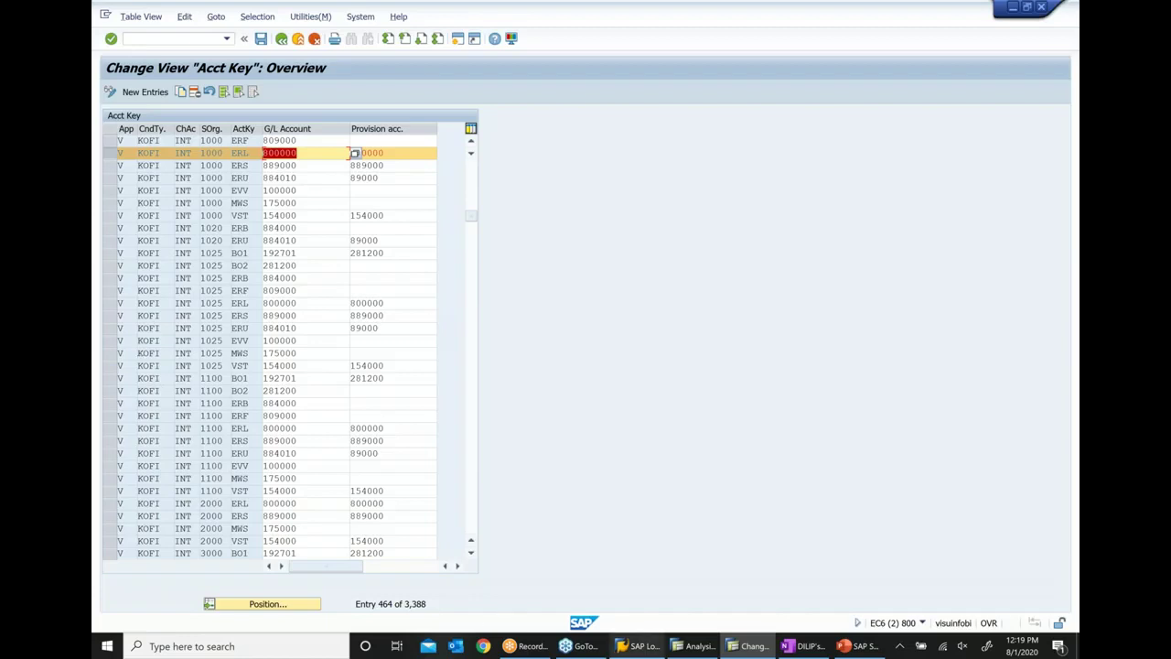
click(695, 646)
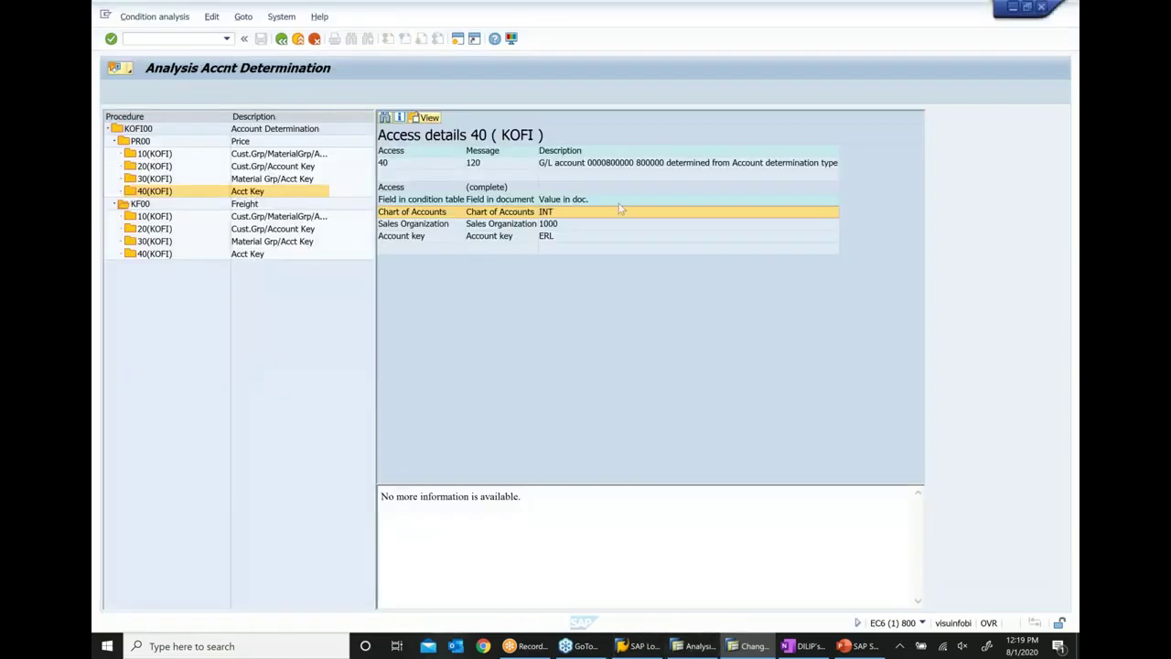
click(616, 164)
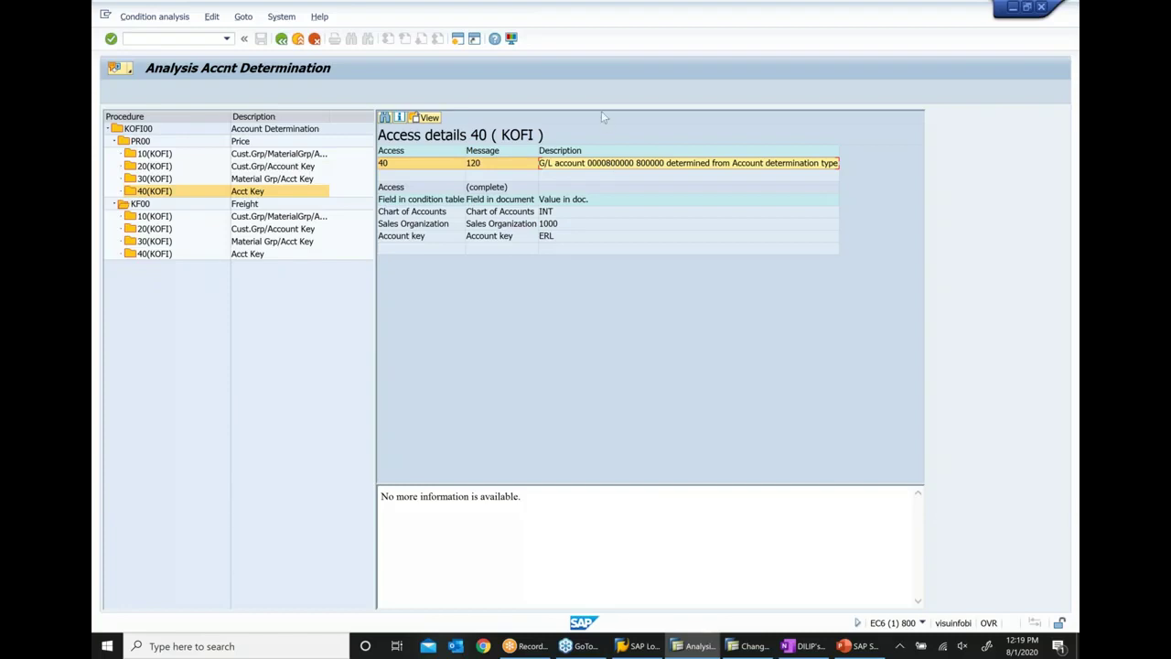
click(750, 646)
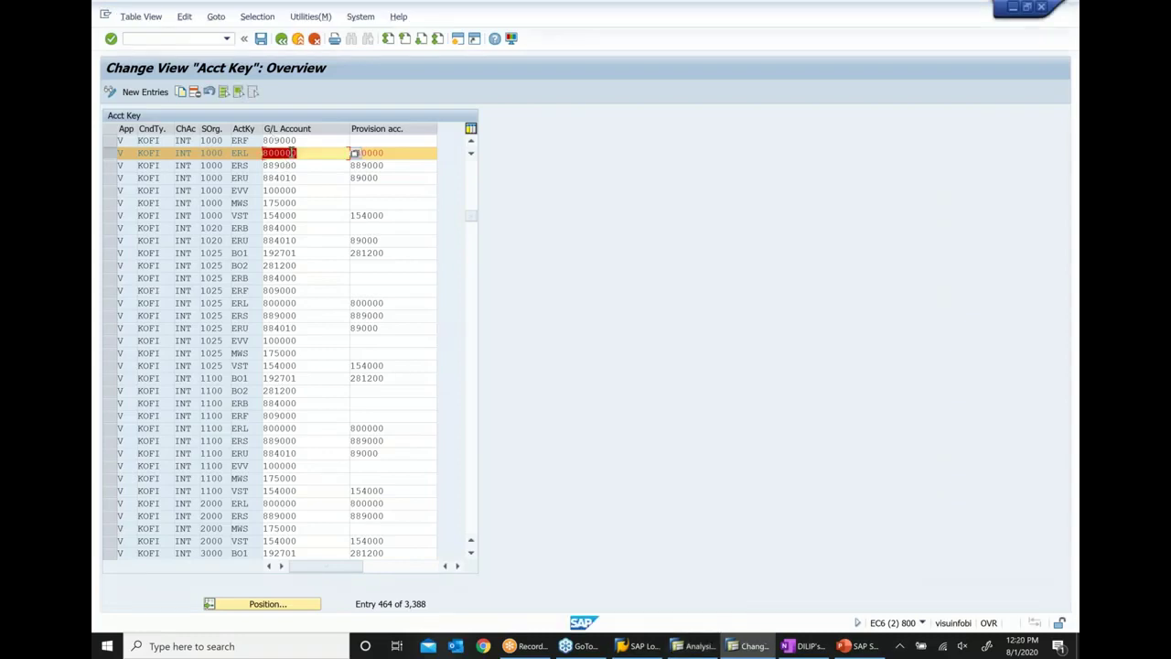
Step: Open the access 40 details of freight condition KF00 in the account determination analysis and check its account key
click(695, 646)
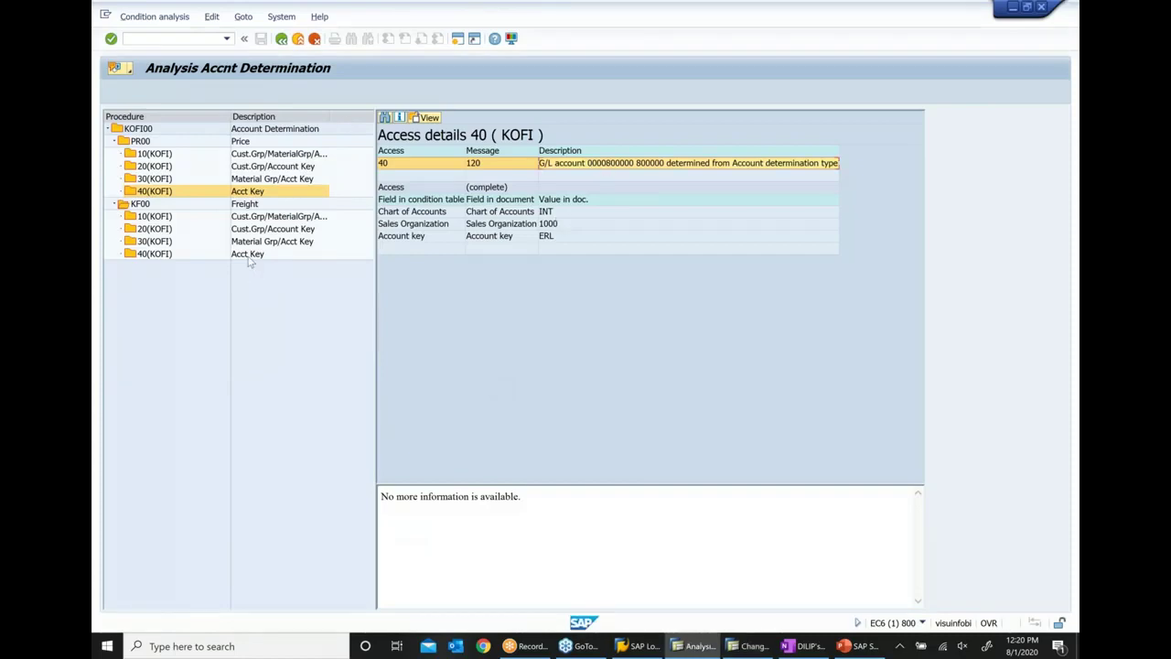
click(248, 257)
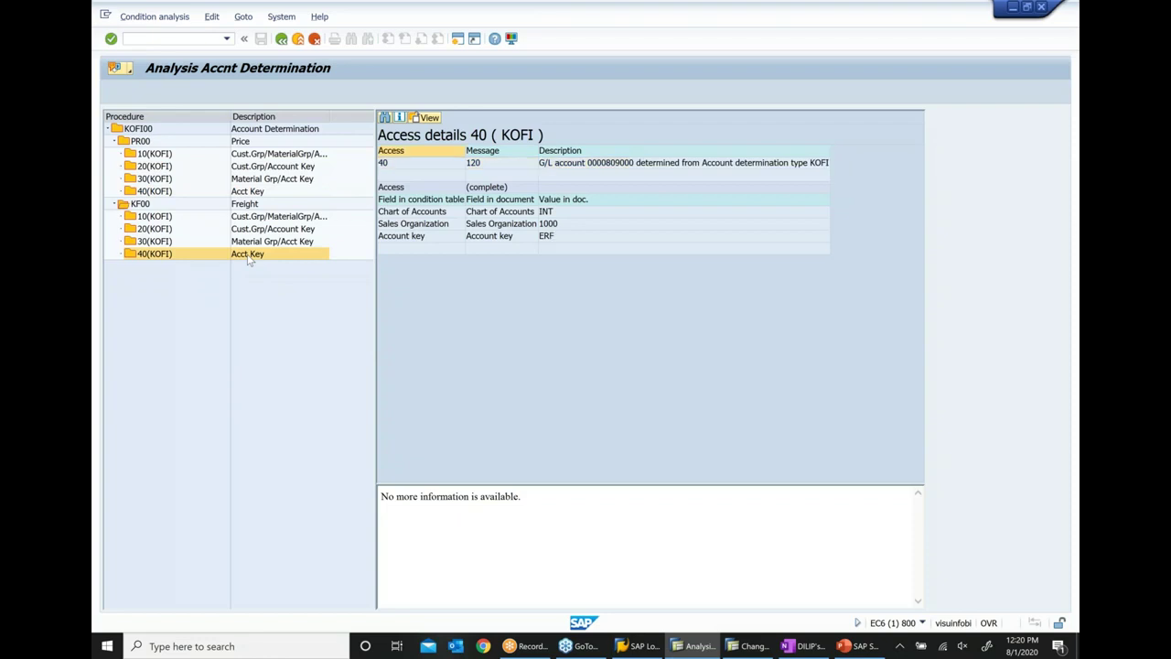
click(545, 238)
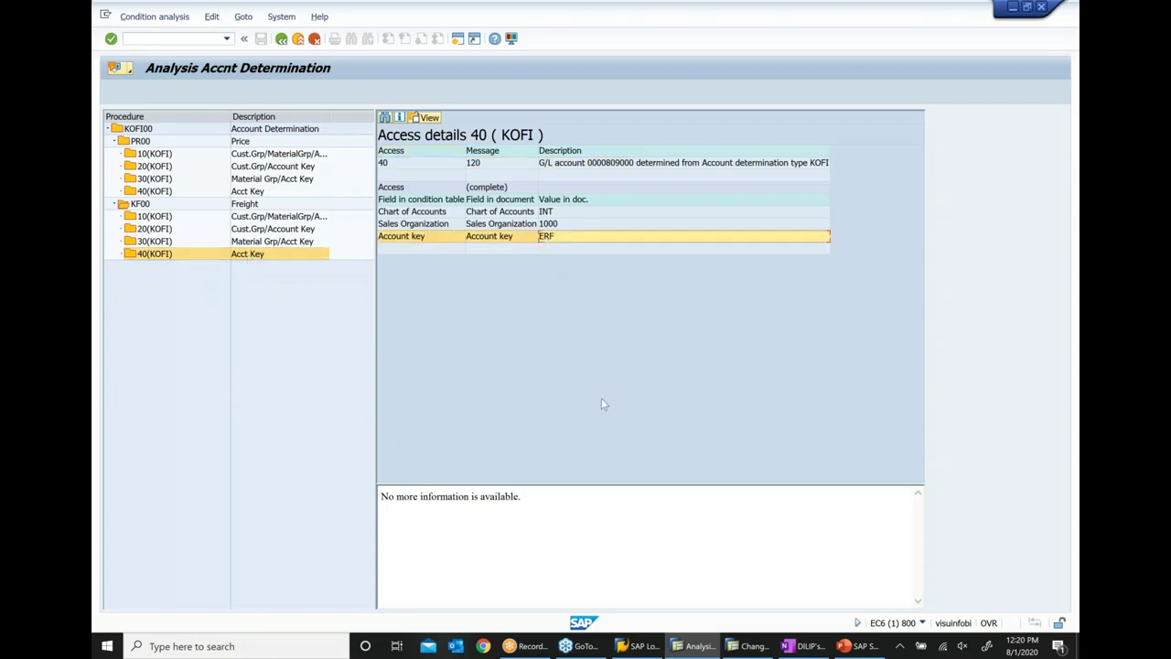
Step: Find the ERF entry for sales organization 1000 in the Acct Key table and highlight its account key and G/L account
click(697, 644)
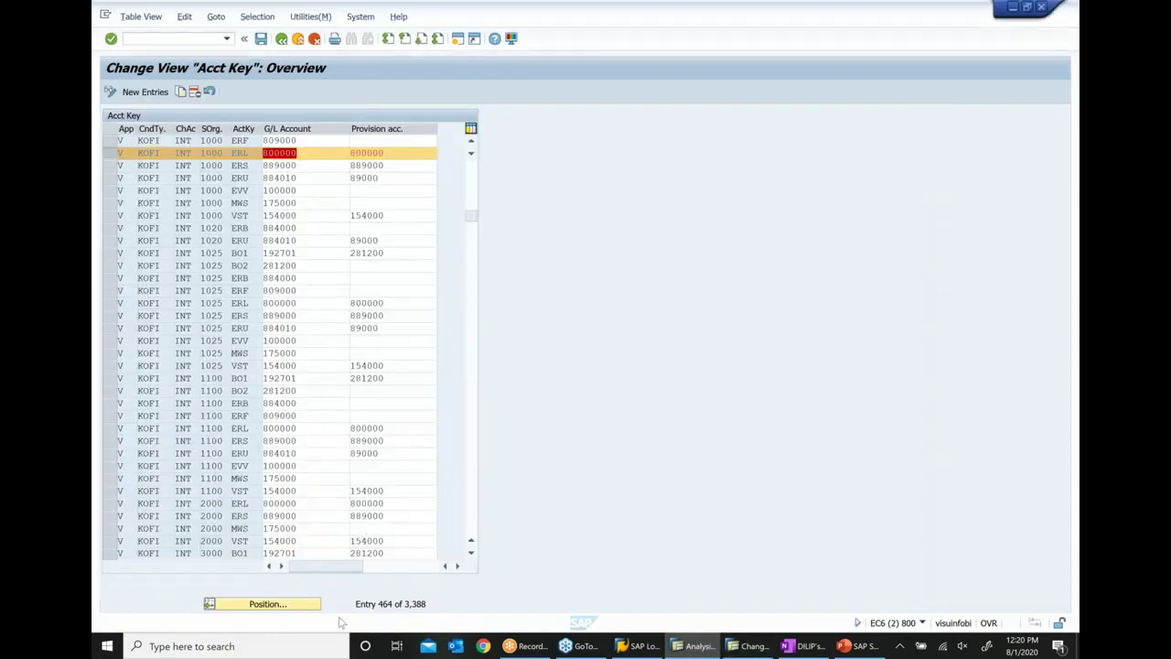
click(353, 153)
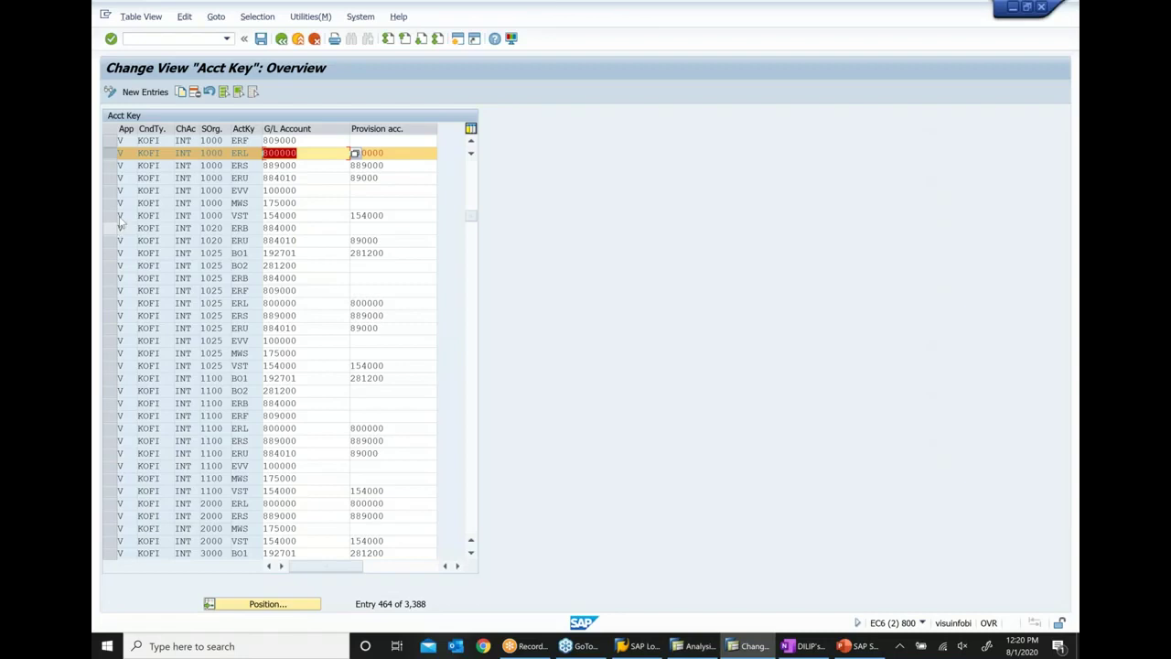
click(111, 154)
drag(257, 154, 206, 152)
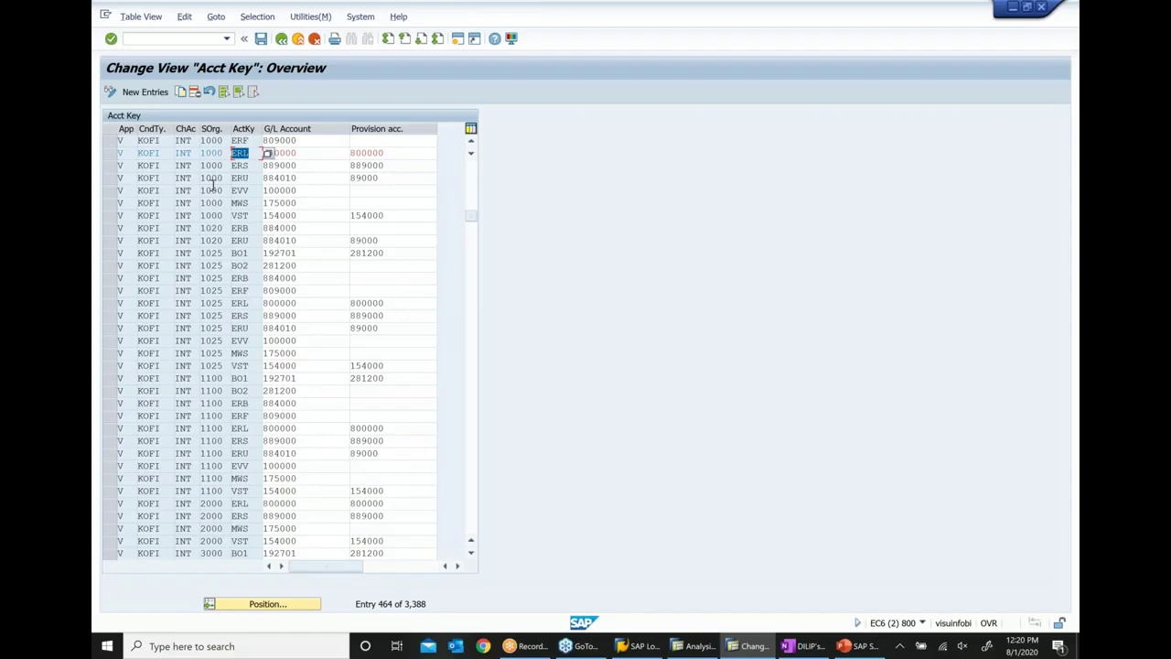
key(F3)
click(111, 178)
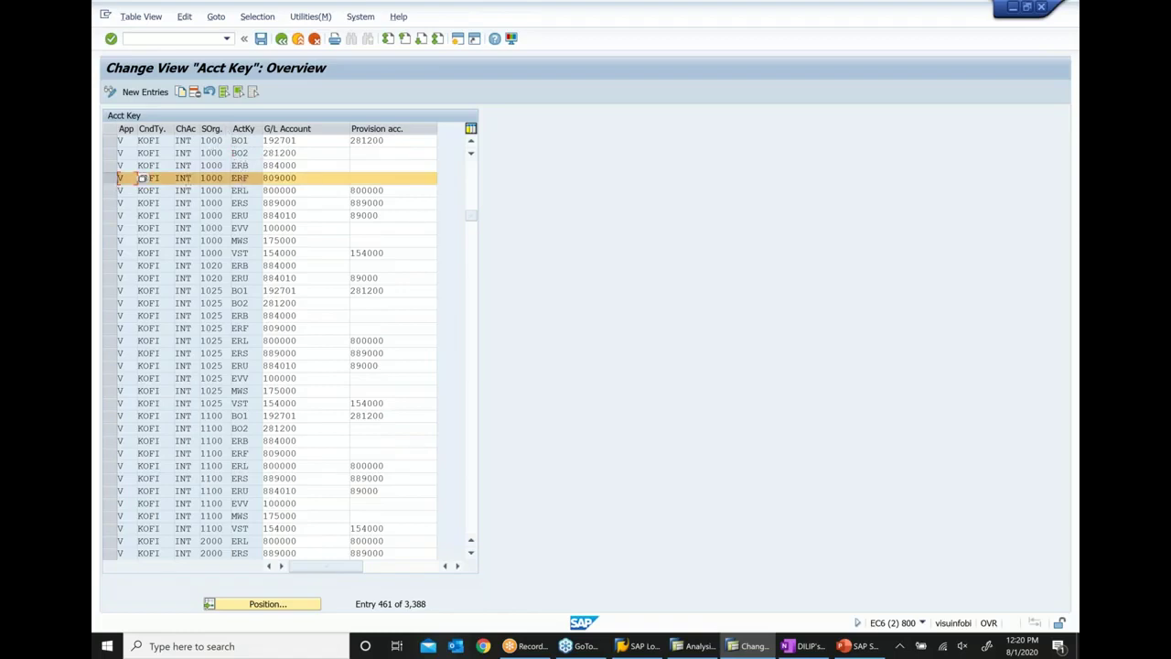
double_click(239, 178)
double_click(308, 178)
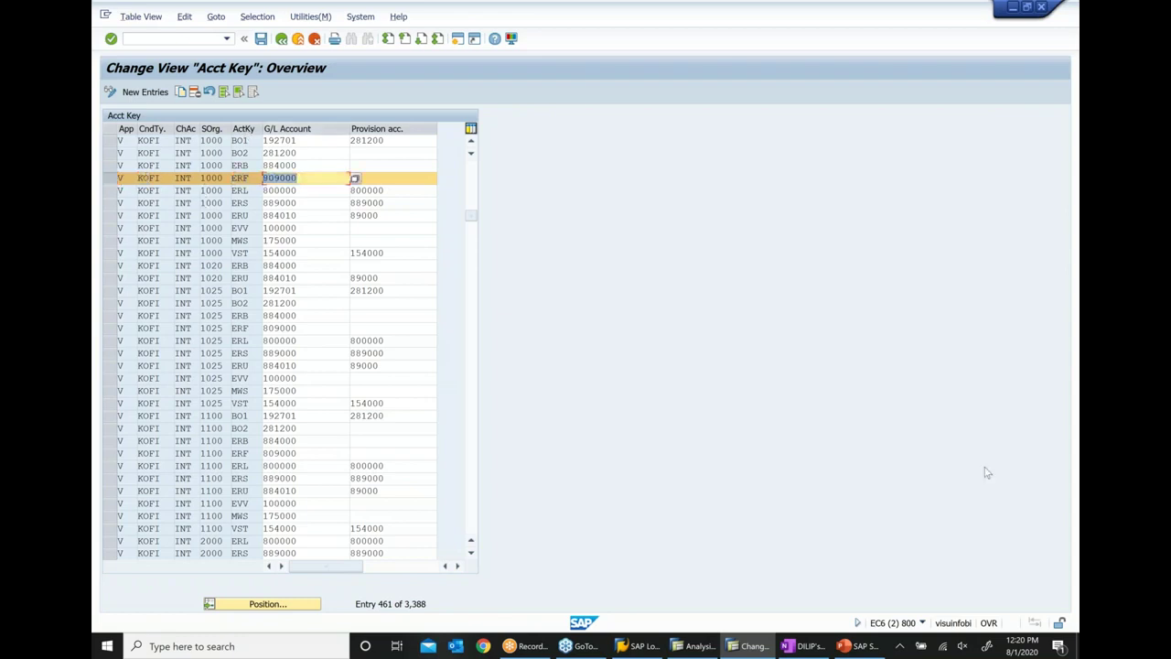
Step: Show the PowerPoint slide on ways of invoice creation and locate VF04 - Process Billing Due List in the SAP billing menu
click(702, 650)
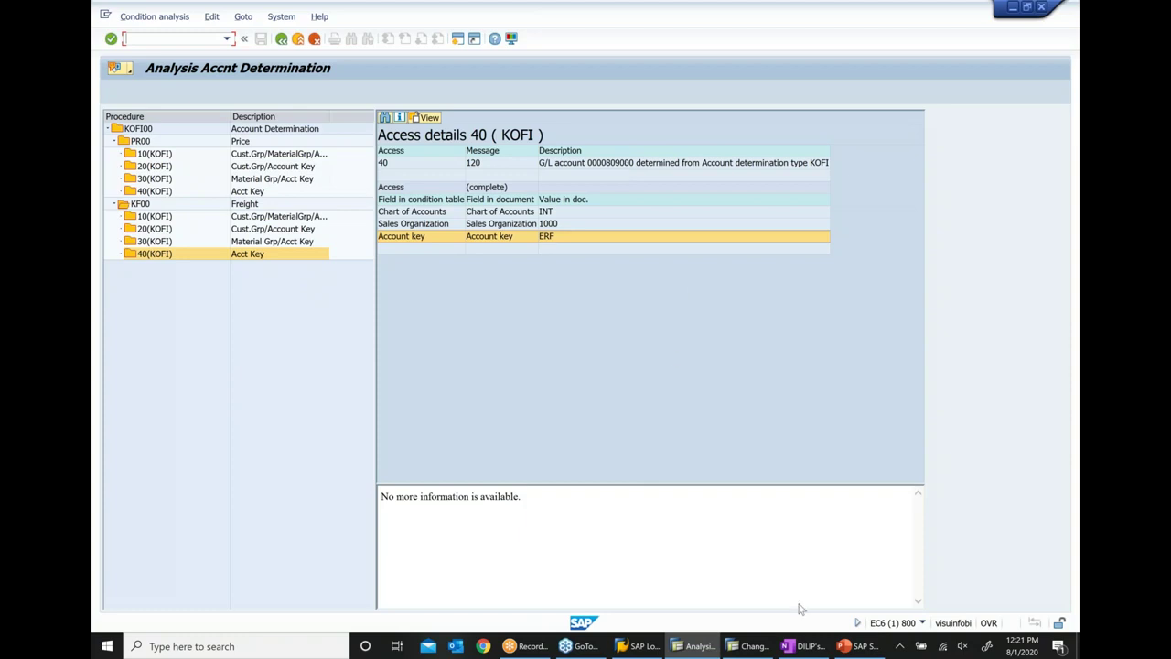
click(801, 646)
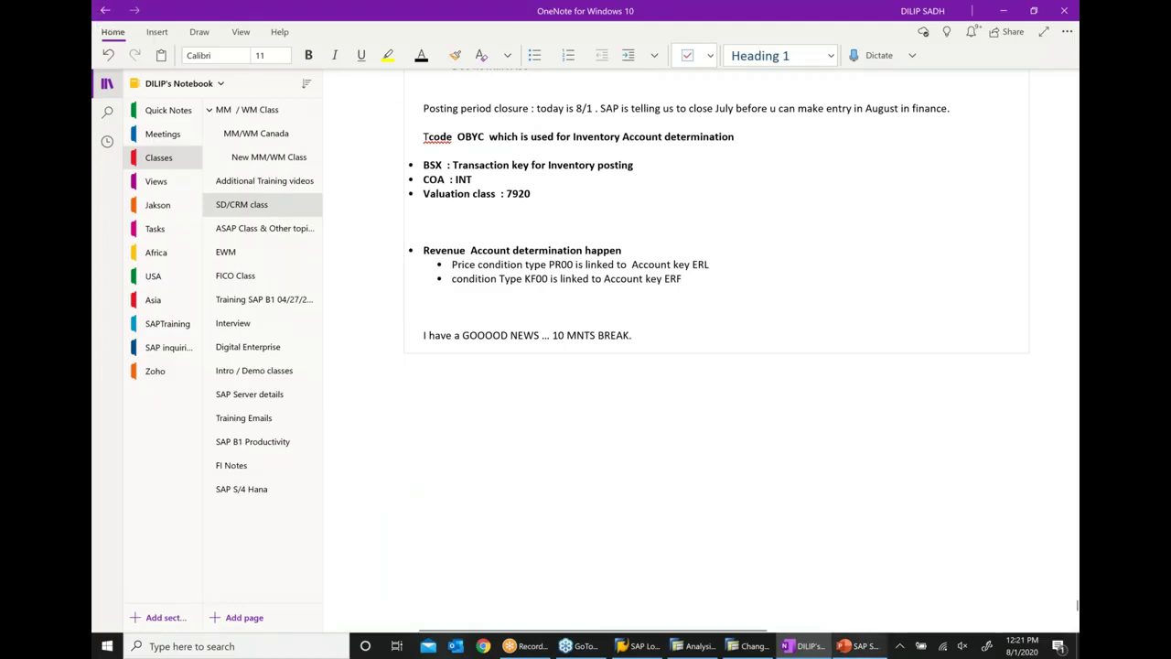
click(860, 646)
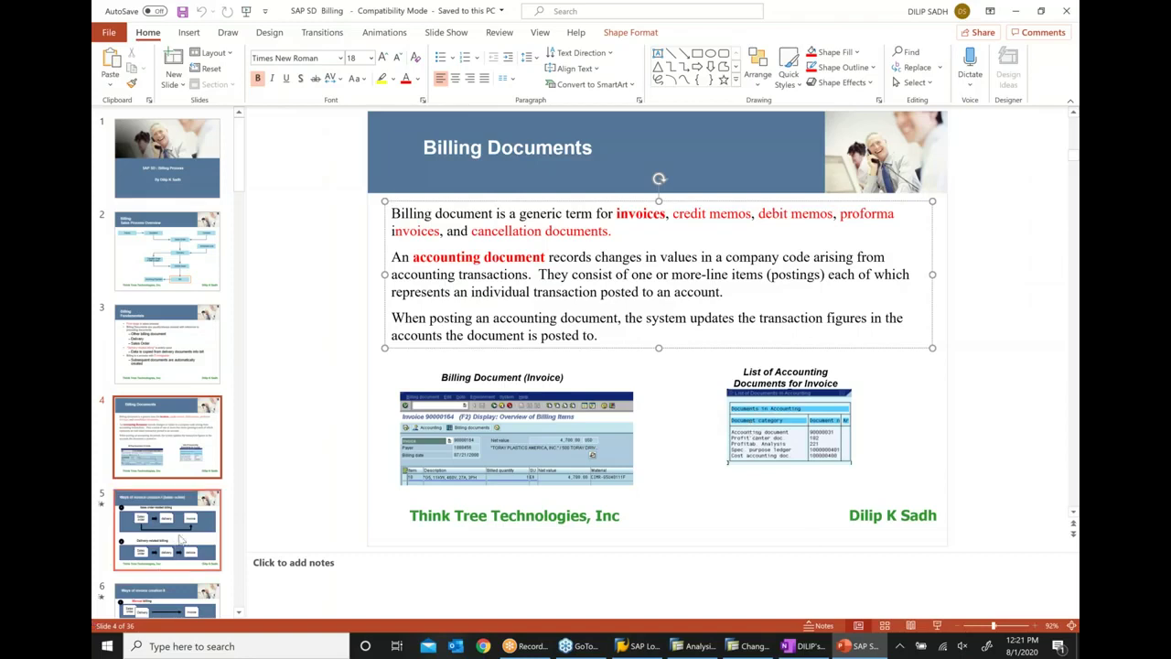
click(185, 538)
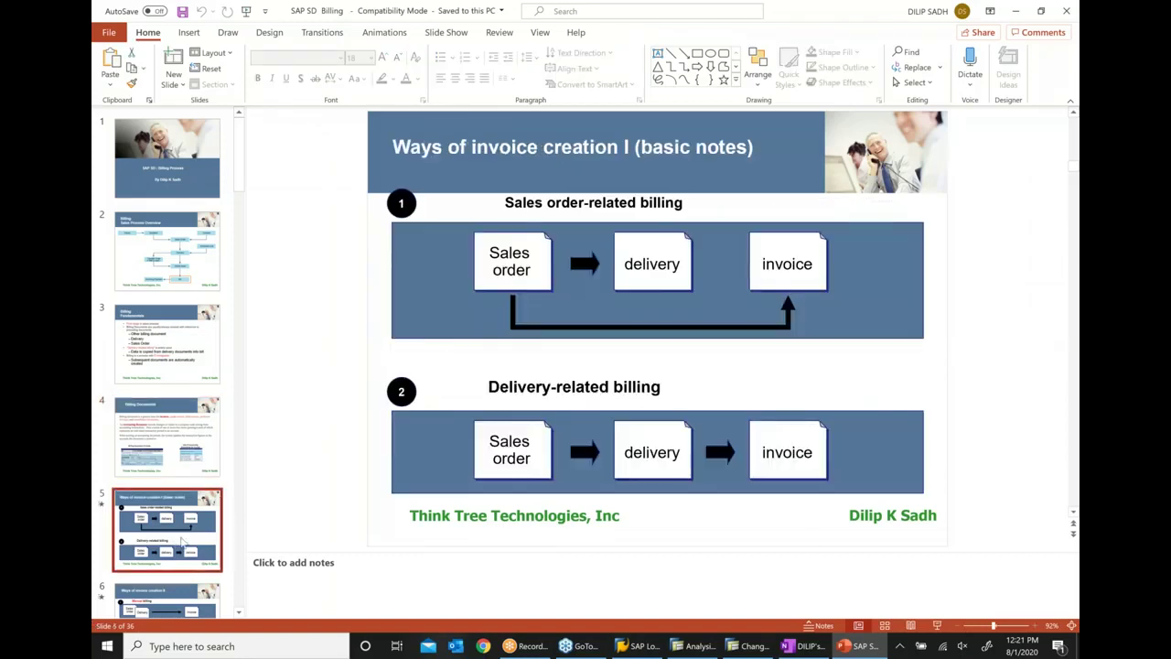
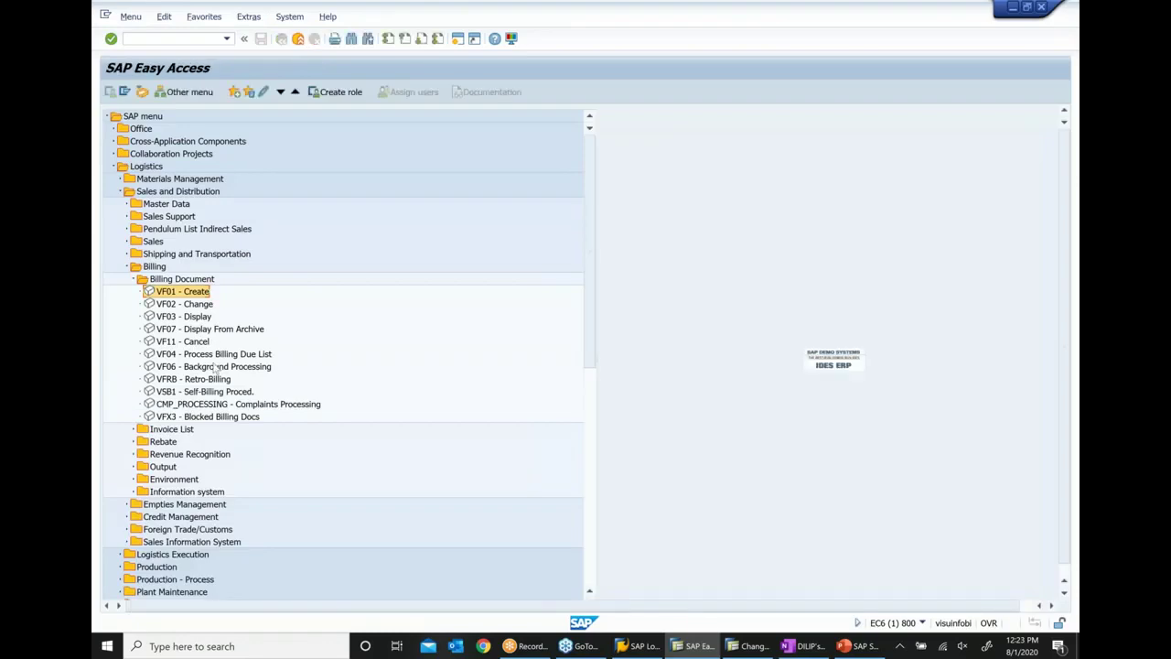
click(217, 357)
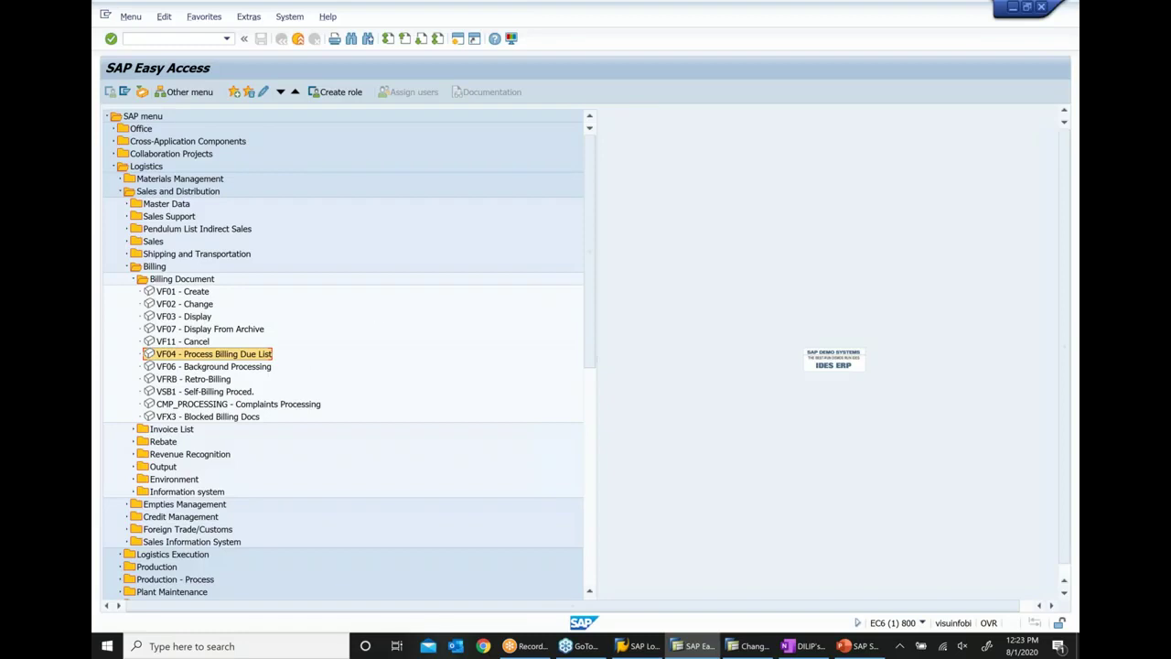
mouse_move(693, 646)
Step: In the OneNote SD/CRM class page, add the bullet "Create Cash sales order ... CS" below the break line
click(802, 647)
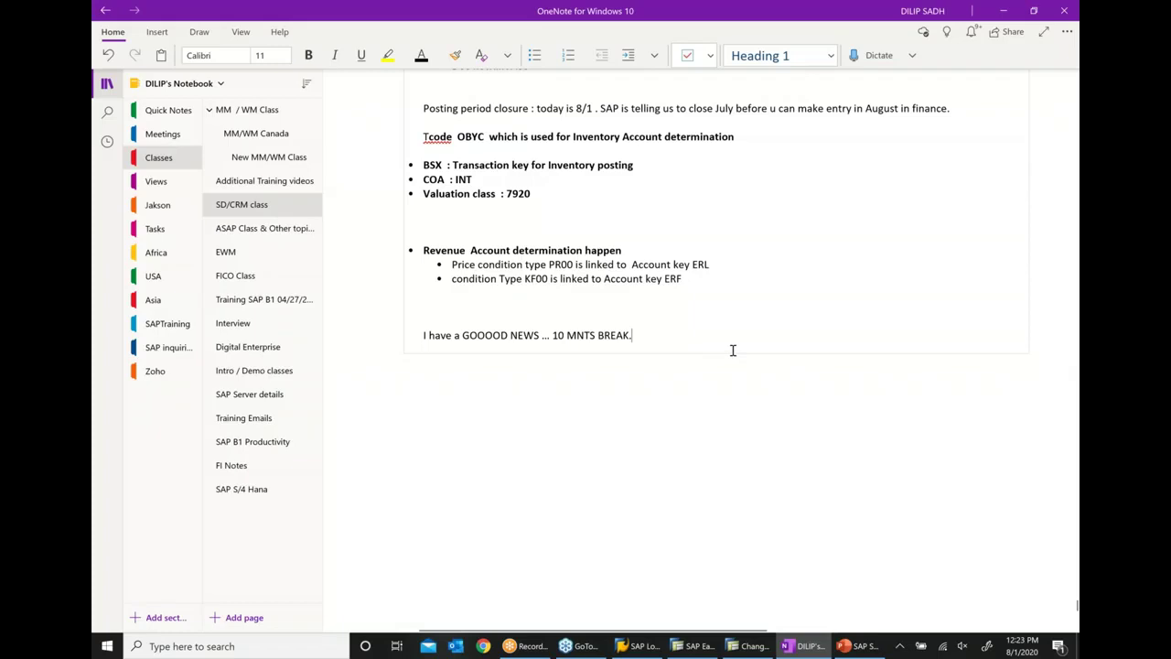
key(Return)
key(Return)
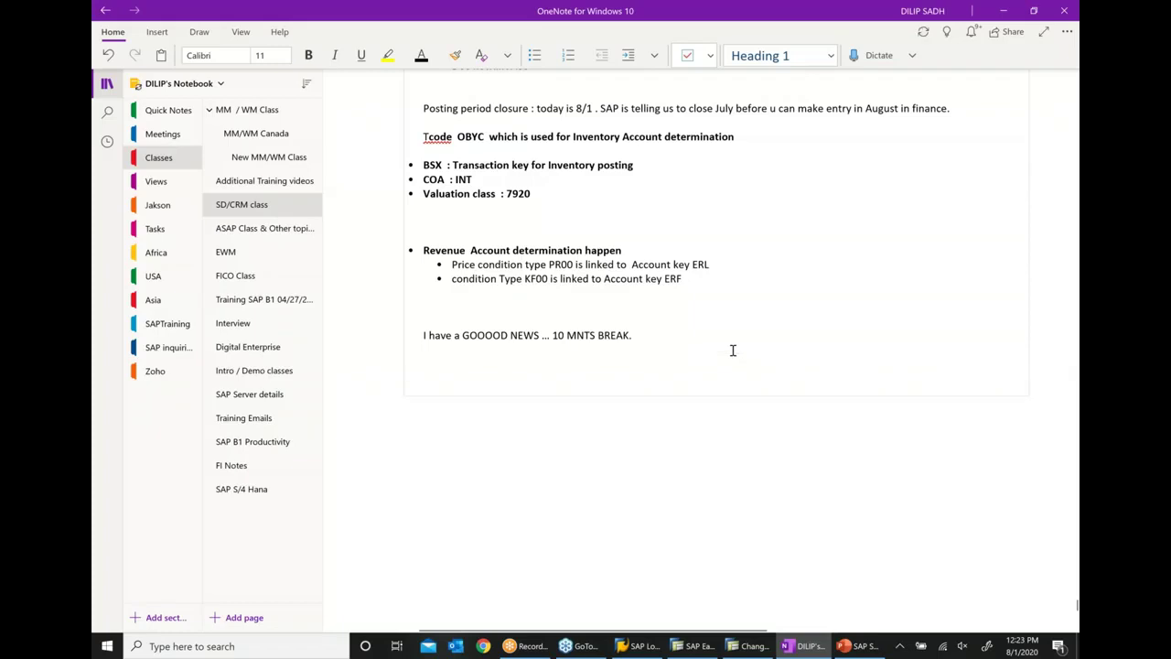
text(* cREATE)
key(BackSpace)
key(BackSpace)
key(BackSpace)
key(BackSpace)
key(BackSpace)
key(BackSpace)
text(Create Ca)
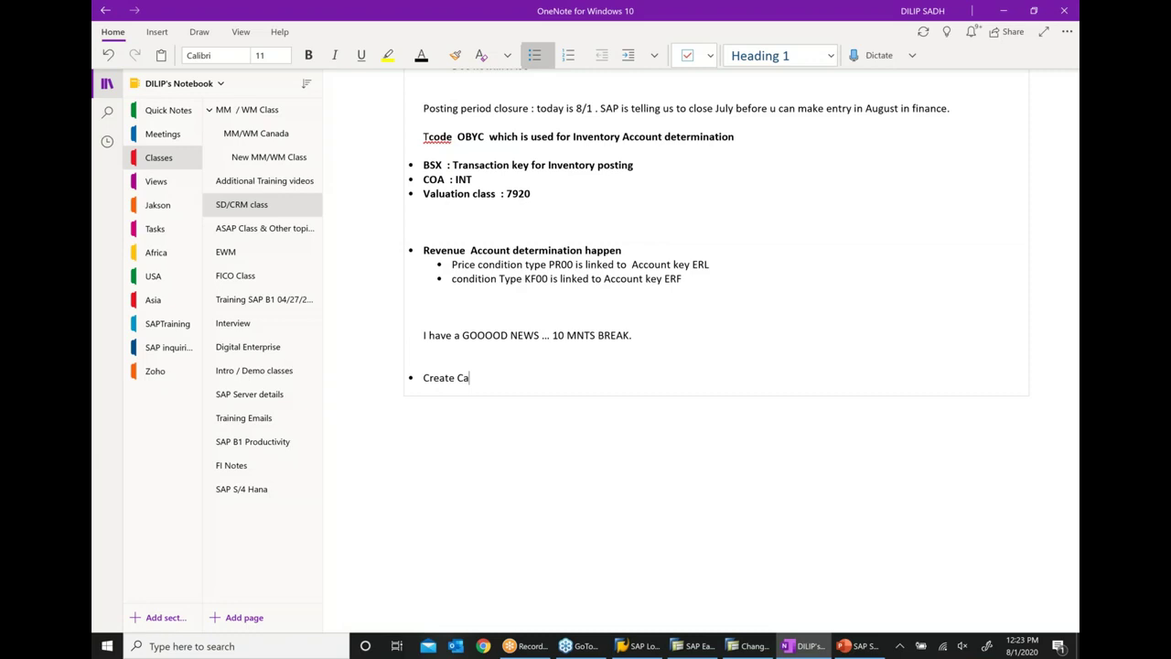
text(sh sales order ... CS)
key(Return)
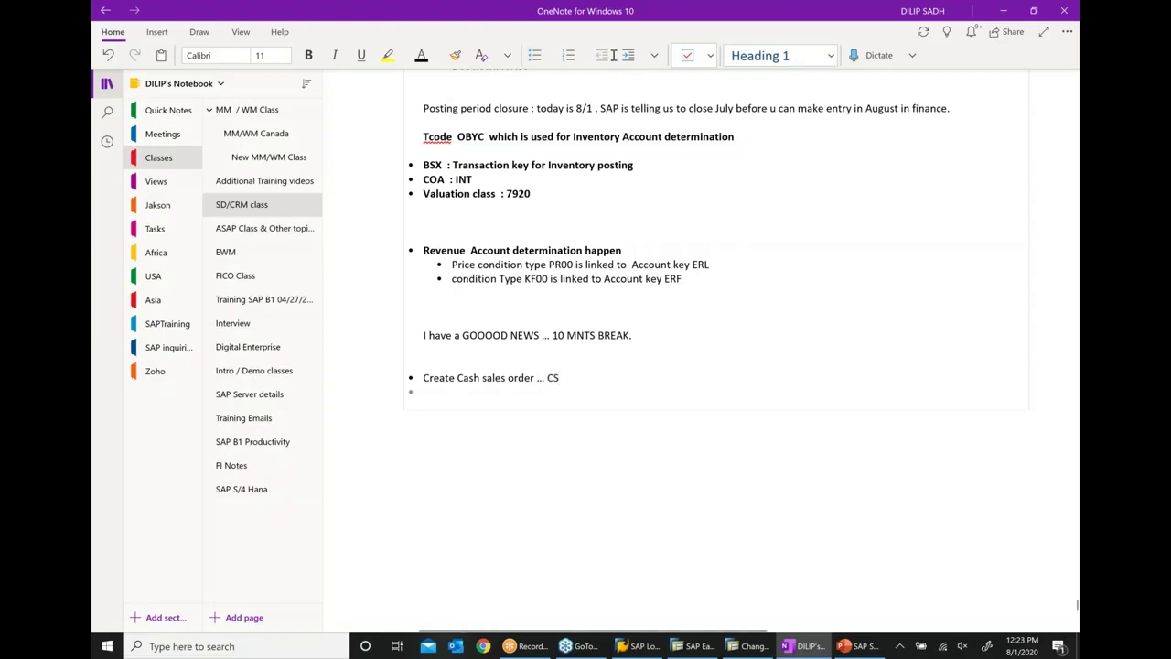
Step: Add the indented sub-bullet "Create Cash sales ordre" under the cash sales bullet
key(Tab)
text(cREATE)
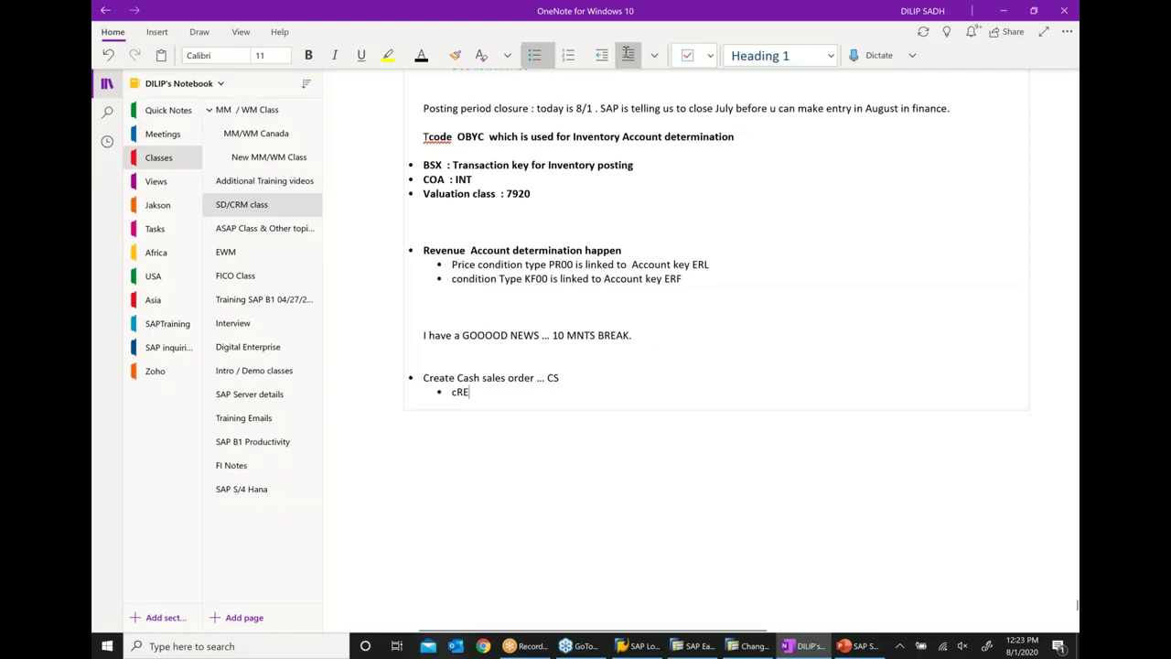
key(BackSpace)
key(BackSpace)
key(BackSpace)
key(BackSpace)
key(BackSpace)
key(BackSpace)
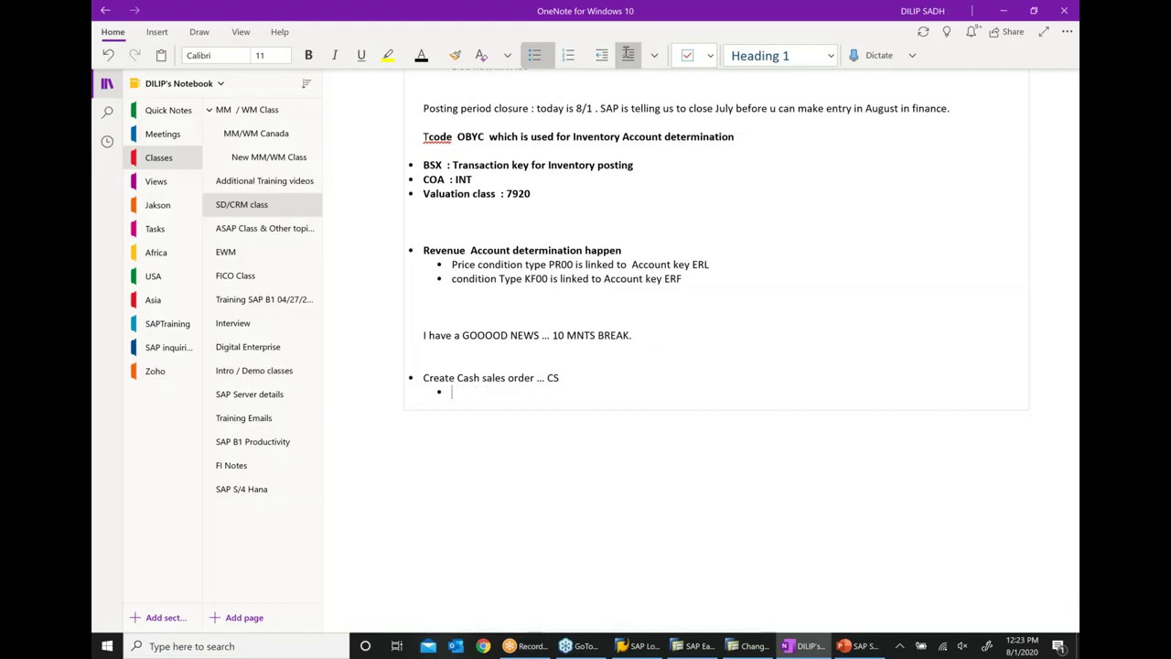
text(Create Cash sales ordre)
key(Return)
Step: Add the sub-bullets "Verify delovery" and "Process invocing" to the cash sales list
text(Cr)
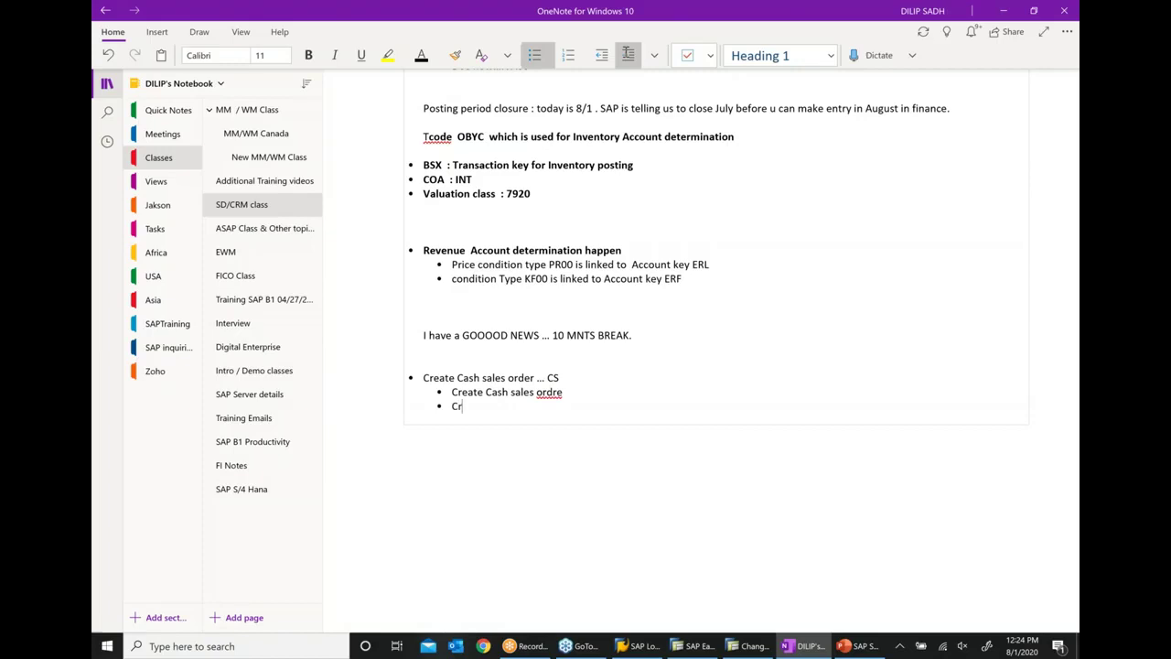
key(BackSpace)
key(BackSpace)
text(Verify  delovery)
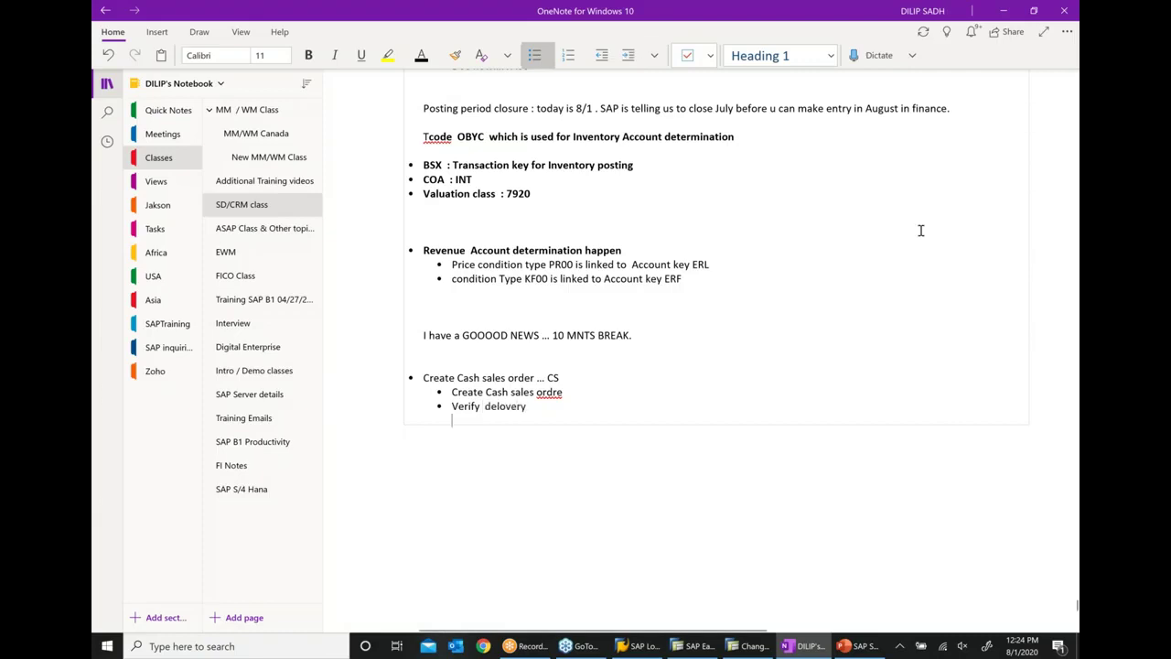
key(Return)
text(Proc)
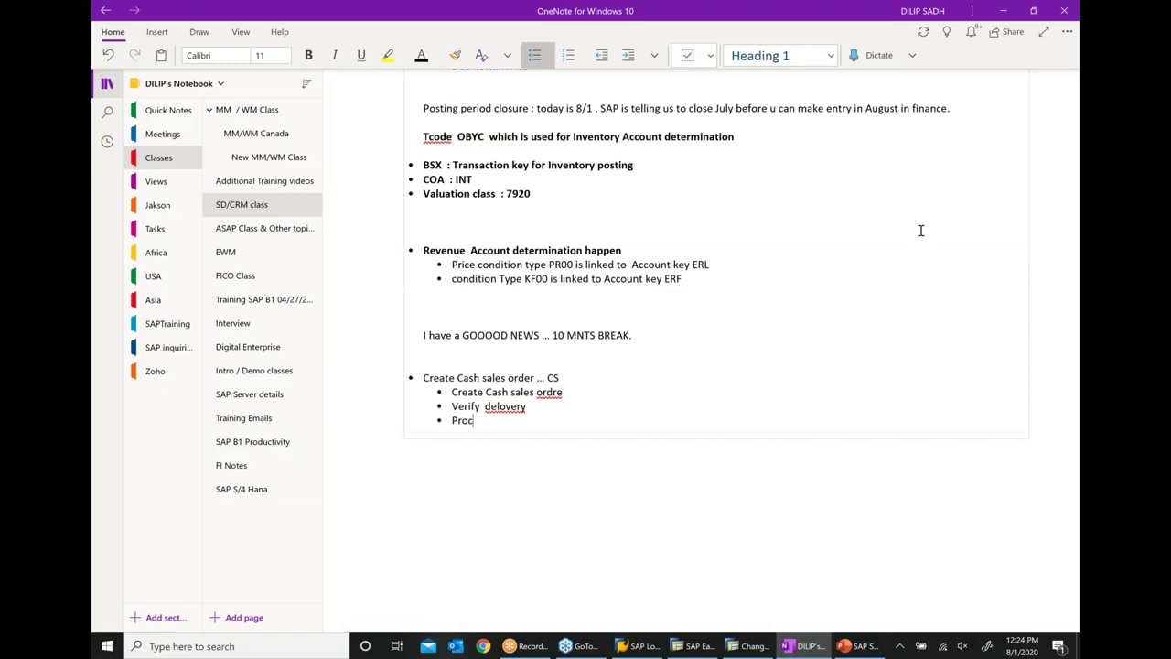
text(ess invocing)
Step: Correct the misspelled words in the cash sales sub-bullets to "delivery", "order" and "invoicing"
scroll(565, 229, down, 2)
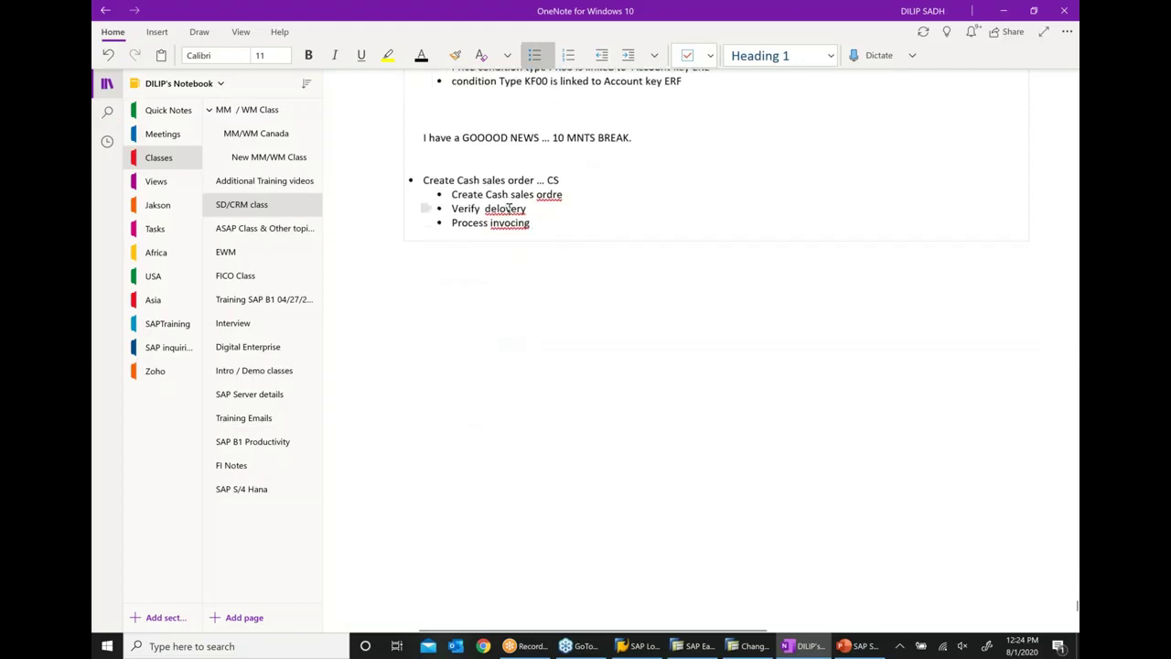
right_click(510, 209)
click(705, 217)
right_click(546, 189)
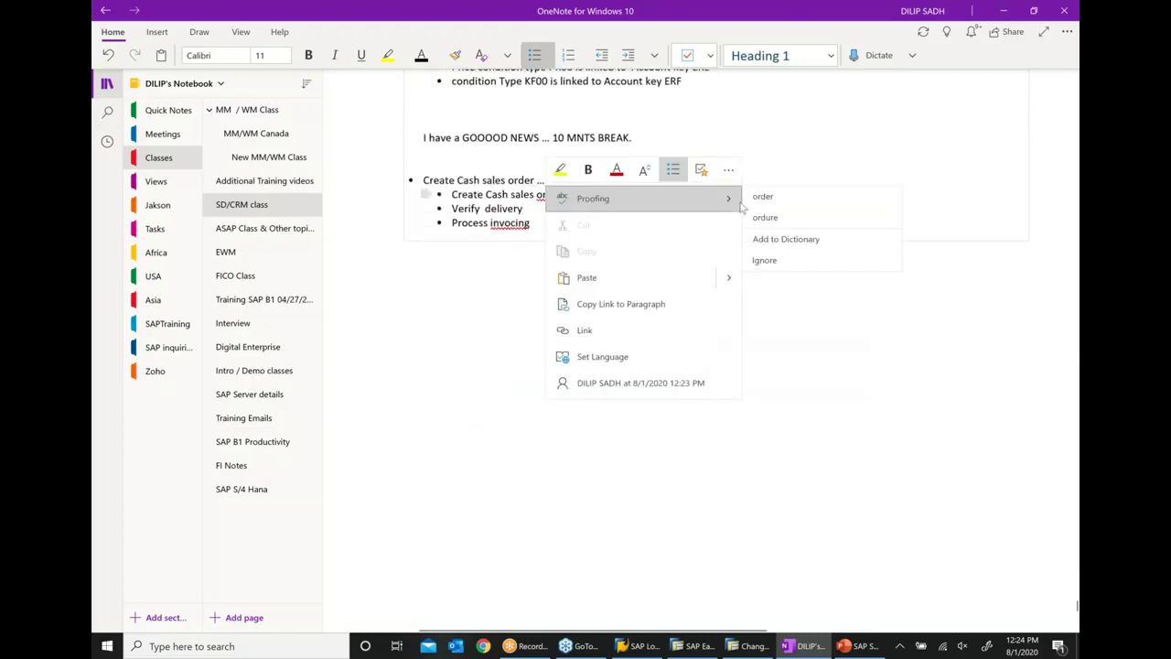
click(759, 193)
right_click(517, 223)
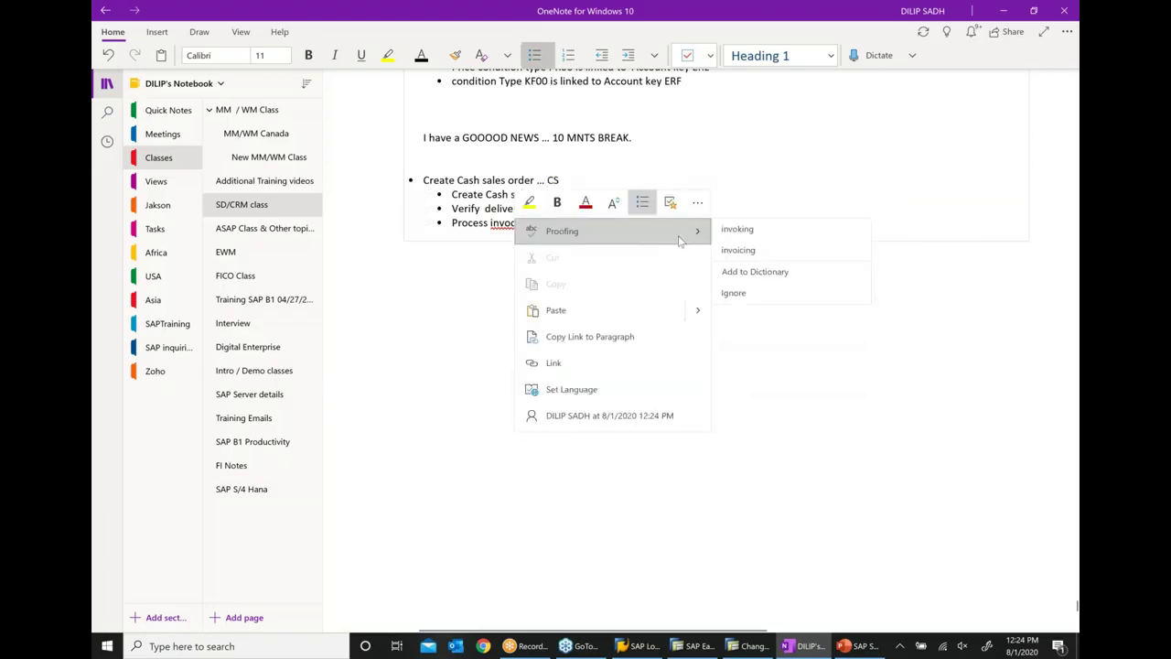
click(747, 231)
key(BackSpace)
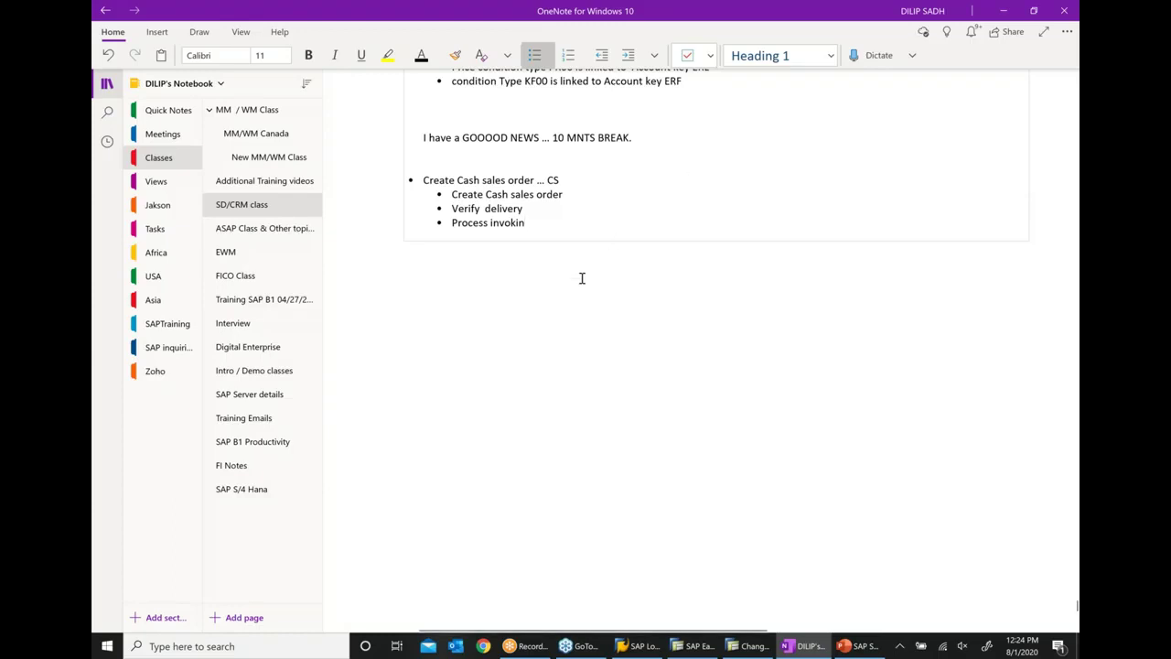
key(BackSpace)
key(BackSpace)
key(BackSpace)
text(icing)
Step: Make the "Create Cash sales order ... CS" line bold and switch back to the Acct Key table in SAP
triple_click(425, 175)
click(462, 152)
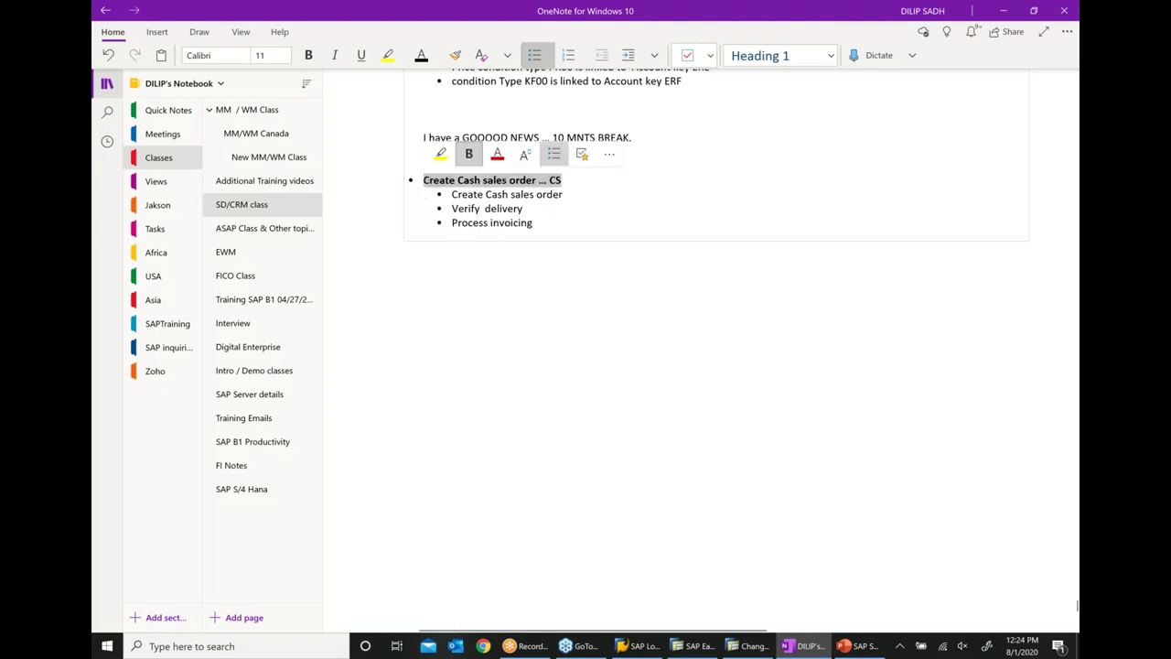
click(596, 262)
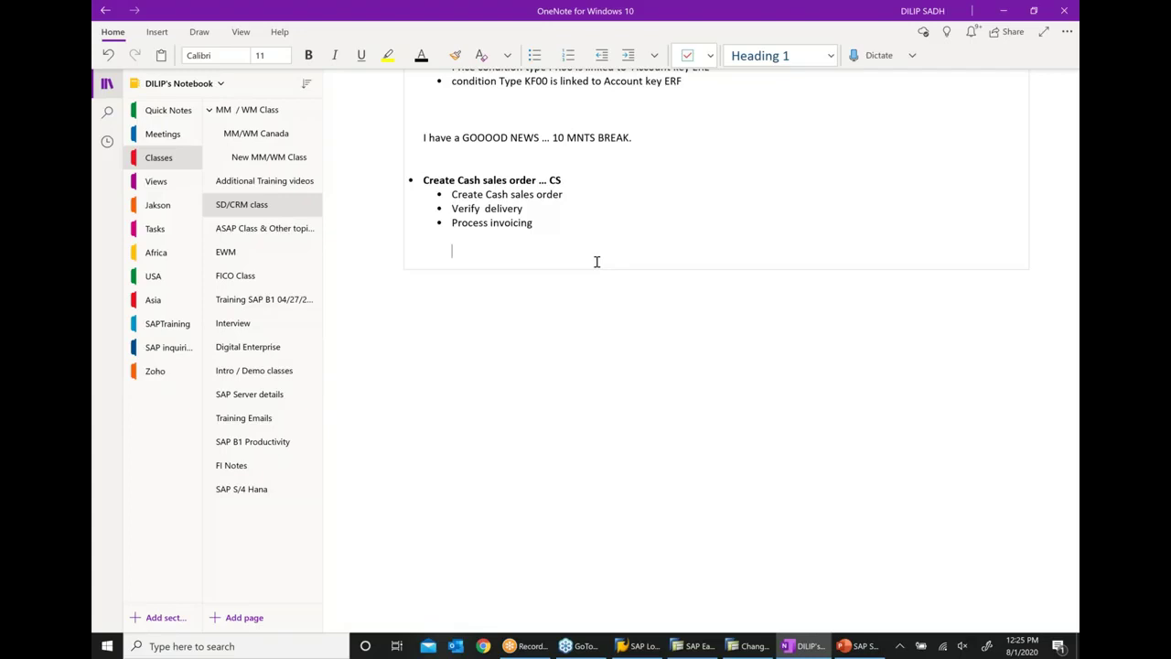
click(751, 646)
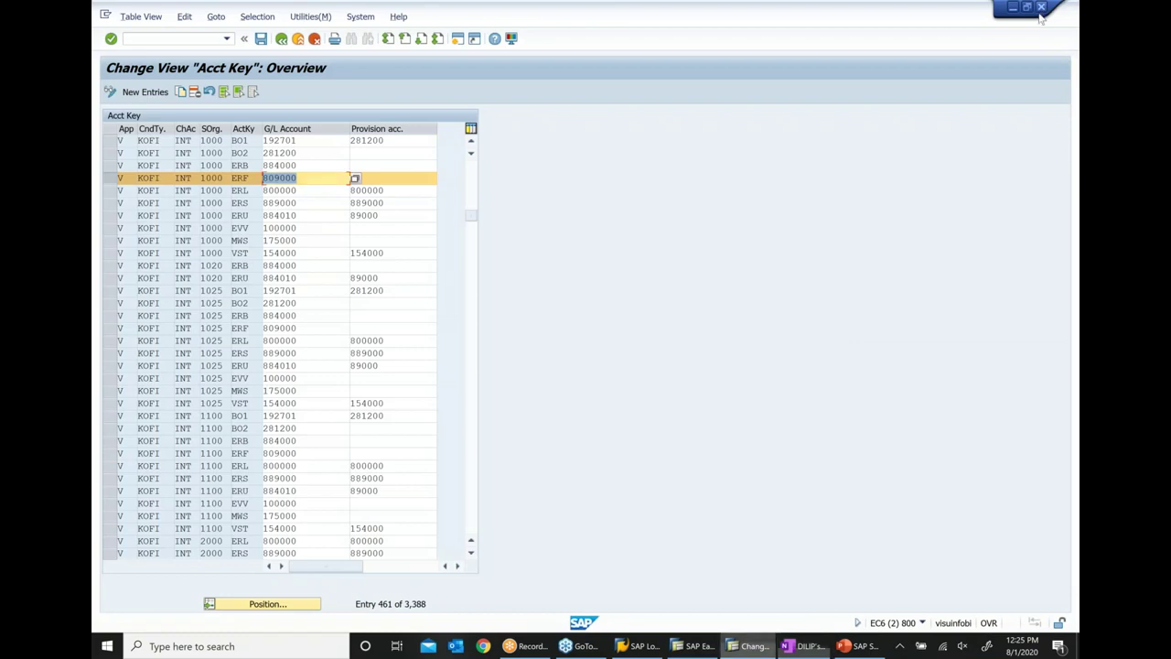
Step: Close the Acct Key table and start a new cash sale with transaction VA01, using order type CS
click(1041, 7)
click(728, 646)
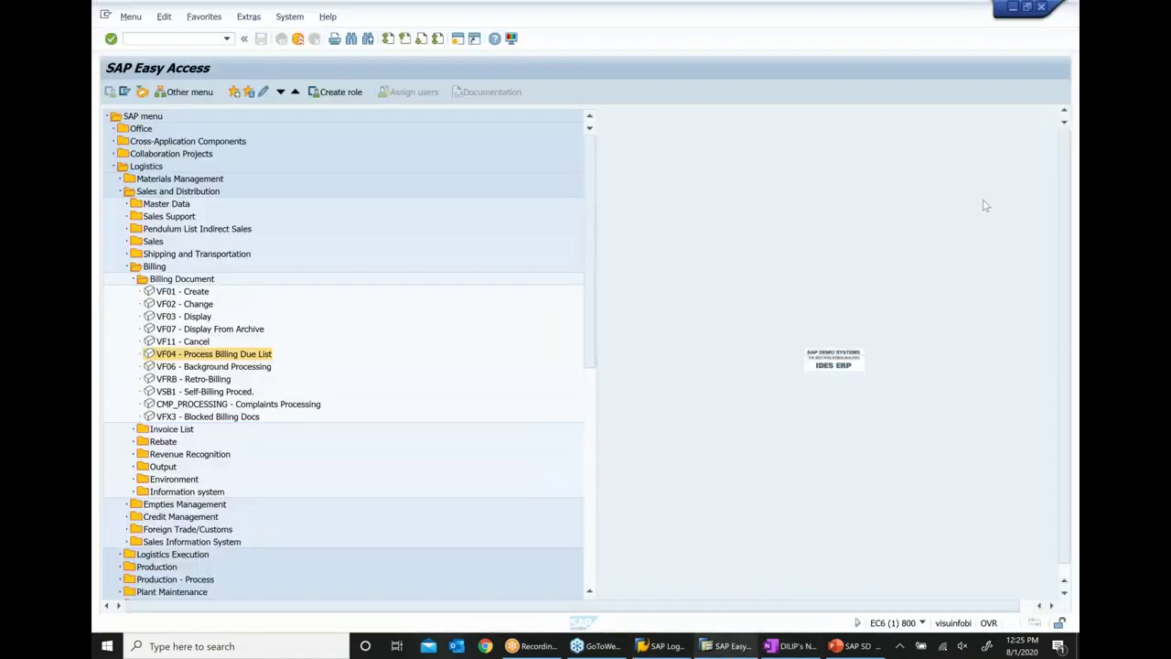
key(ctrl+slash)
text(va01)
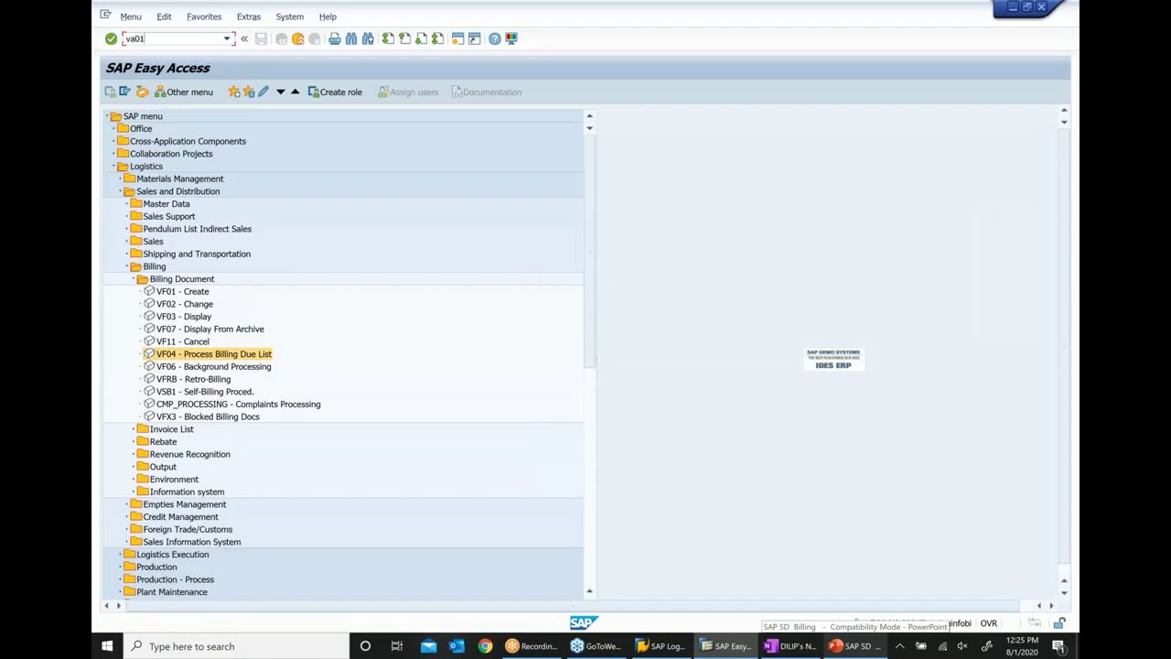
key(Return)
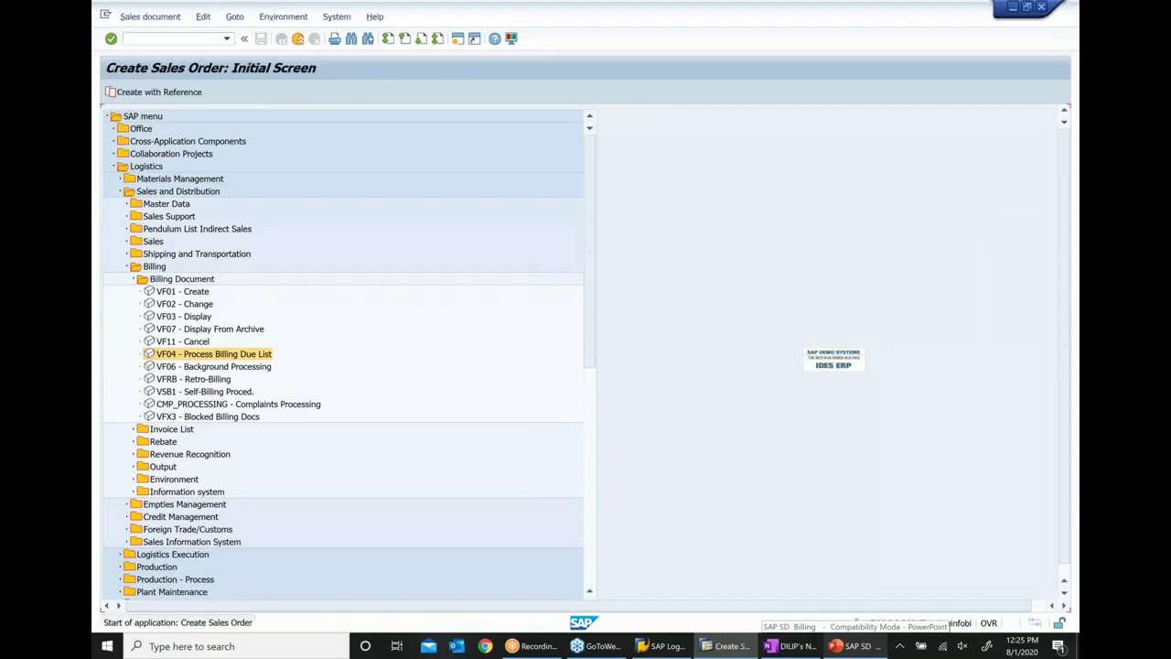
key(Delete)
key(Delete)
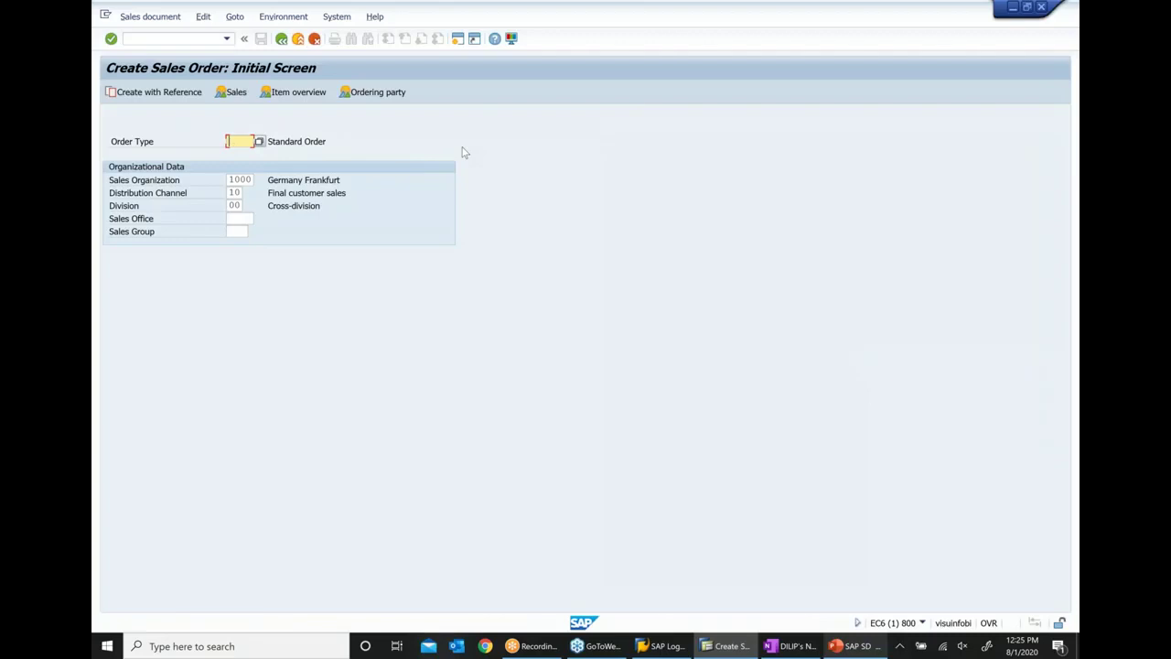
text(CS)
key(Return)
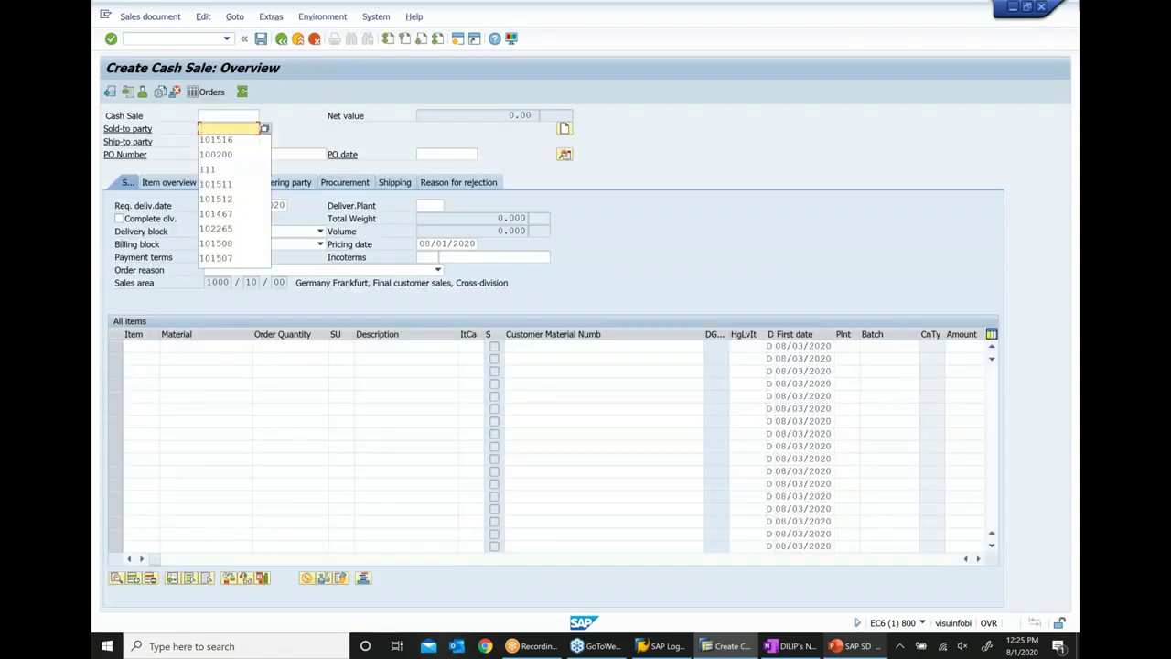
Step: Fill in the sold-to party from the recent entries and add material 30218 with an order quantity of 10
key(Down)
key(Return)
key(Return)
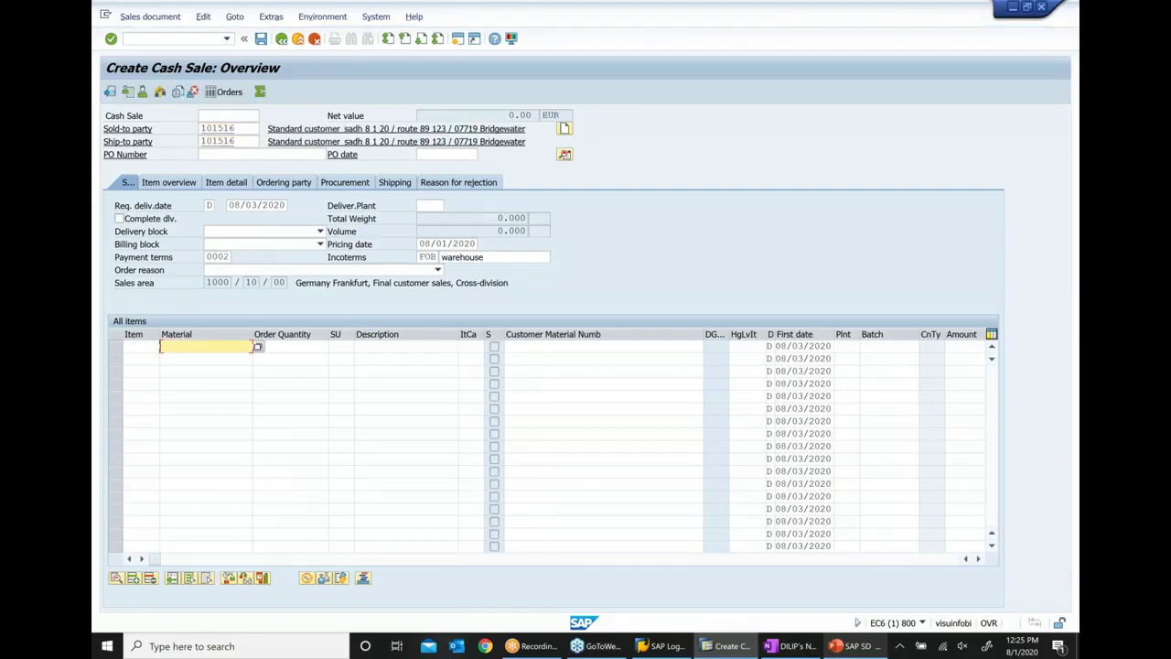
key(BackSpace)
key(Down)
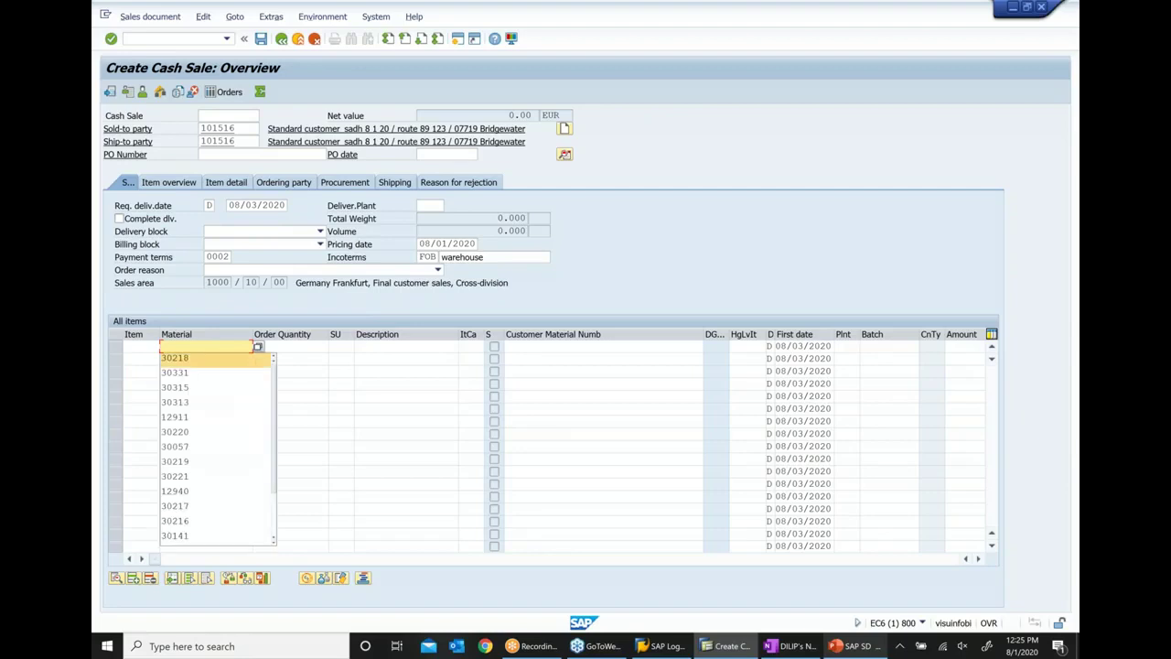
key(Tab)
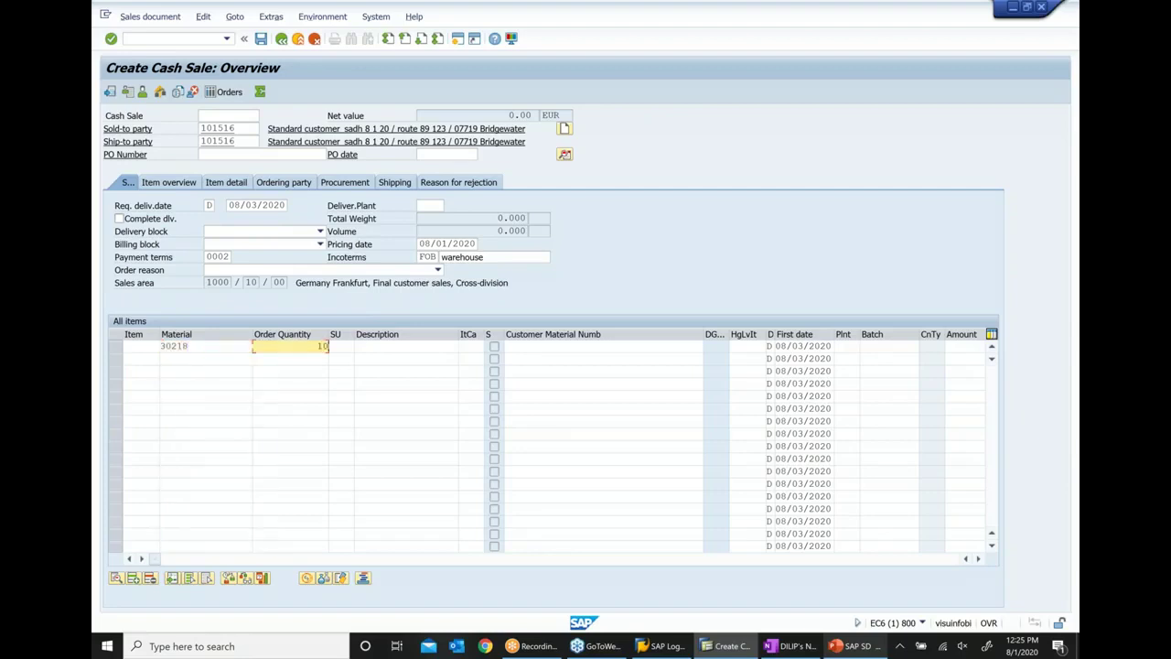
key(Return)
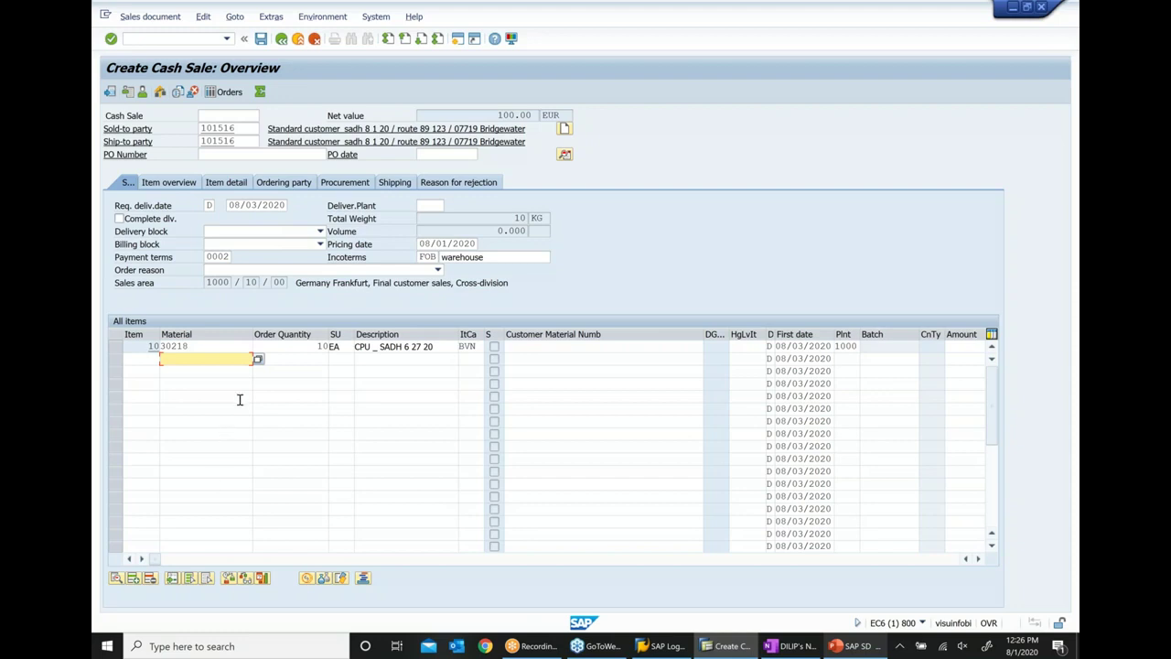
Step: Add pricing condition PR00 with an amount of 100 EUR to the item's conditions and return to the order overview
click(319, 347)
key(Return)
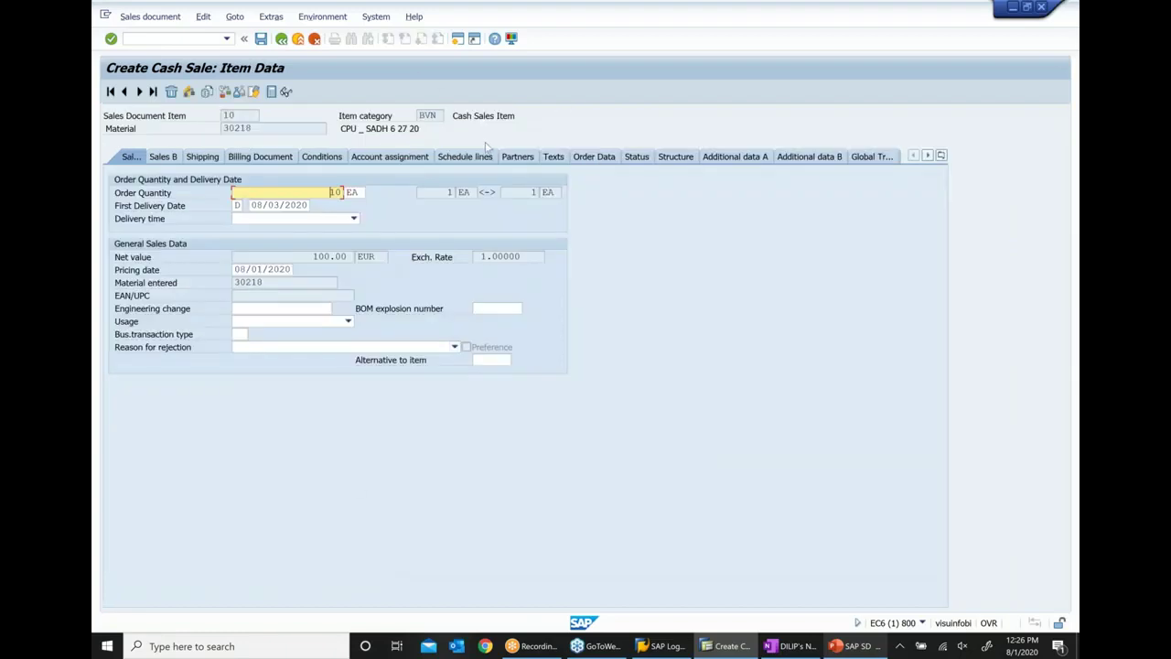
click(319, 158)
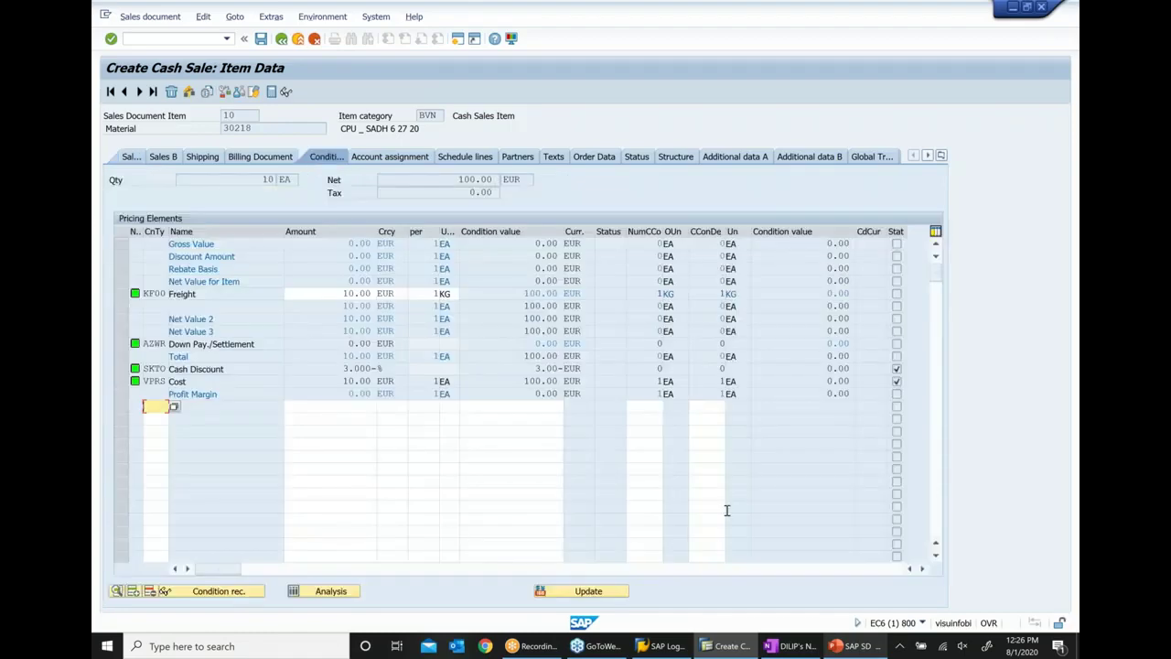
text(pr00)
key(Tab)
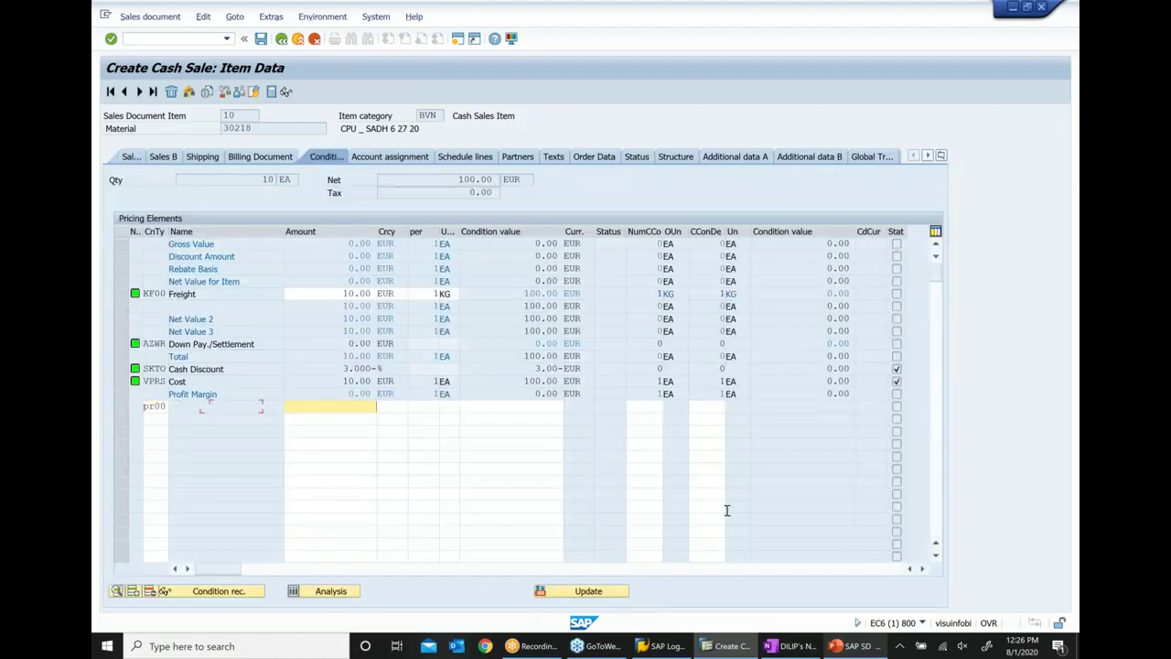
text(100)
key(Return)
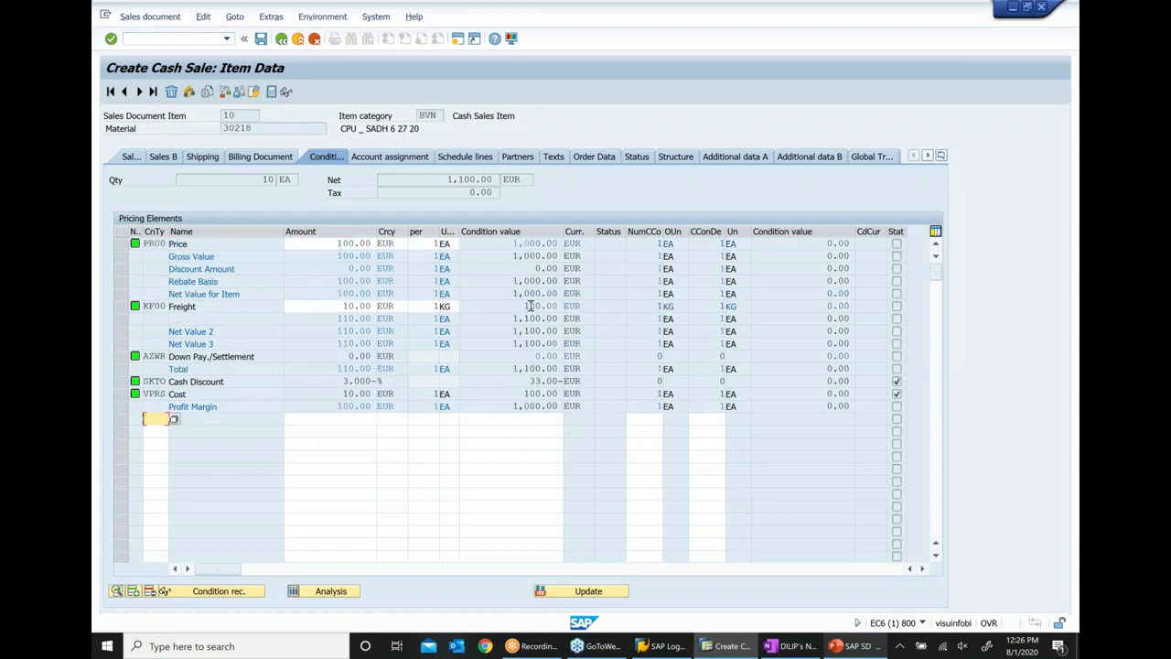
click(281, 42)
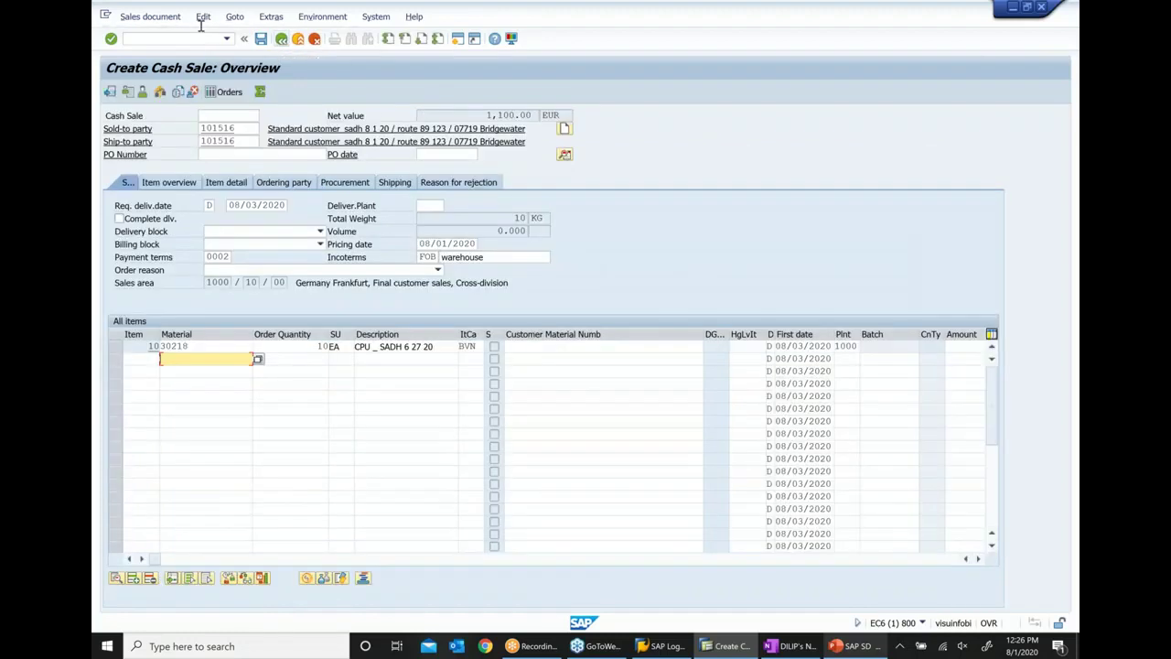
Step: Check the cash sale for incomplete data and save it
click(203, 16)
click(233, 203)
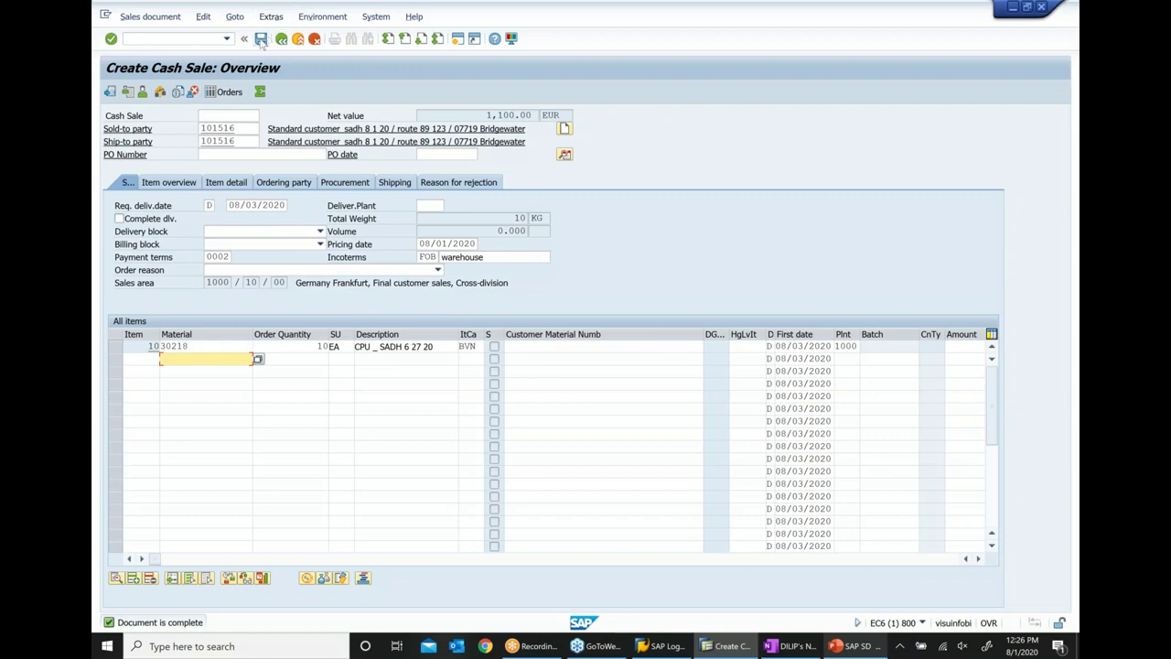
click(260, 39)
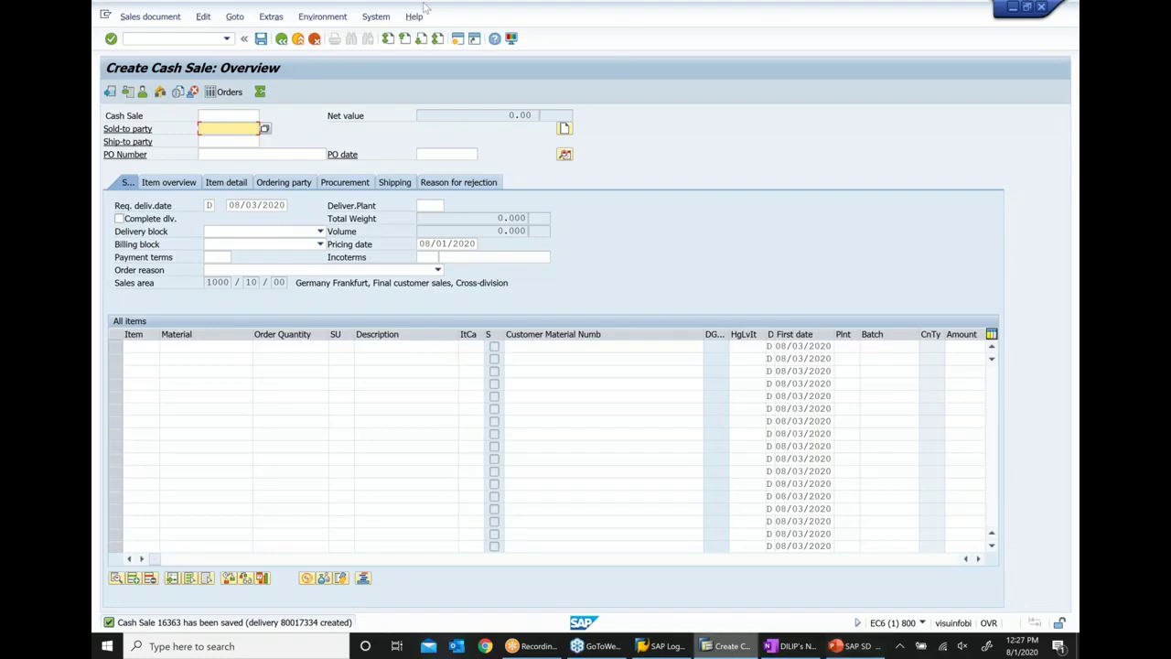
Step: Call up the saved cash sale for display and append its order number to the "Create Cash sales order" sub-bullet in OneNote
click(174, 16)
click(174, 68)
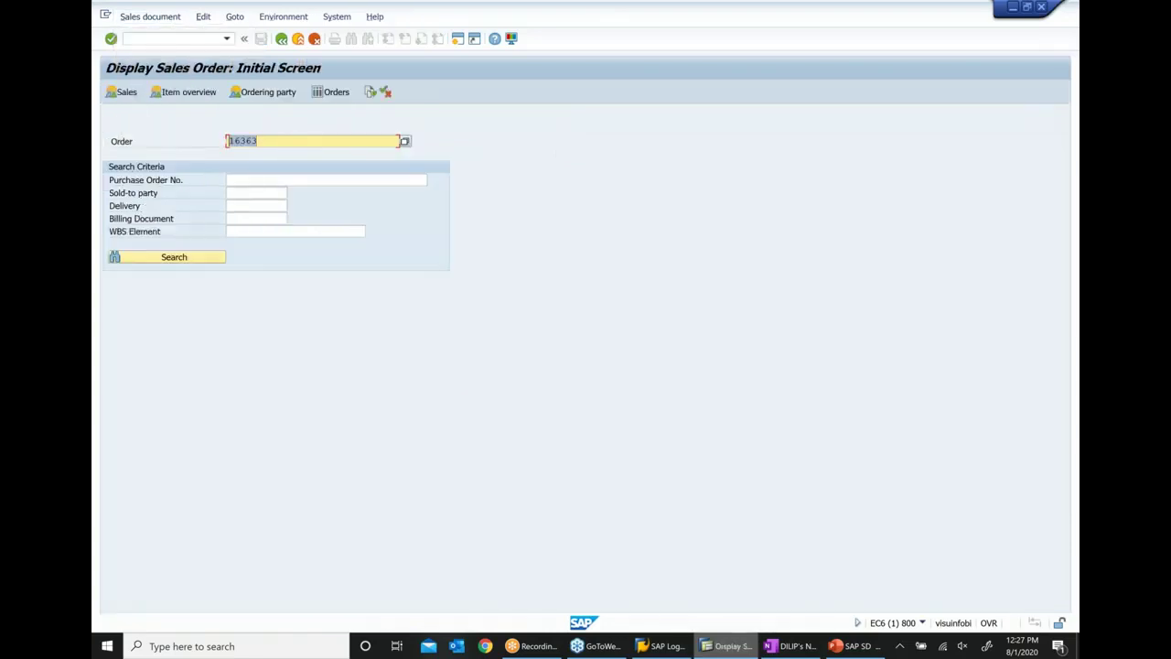
click(792, 648)
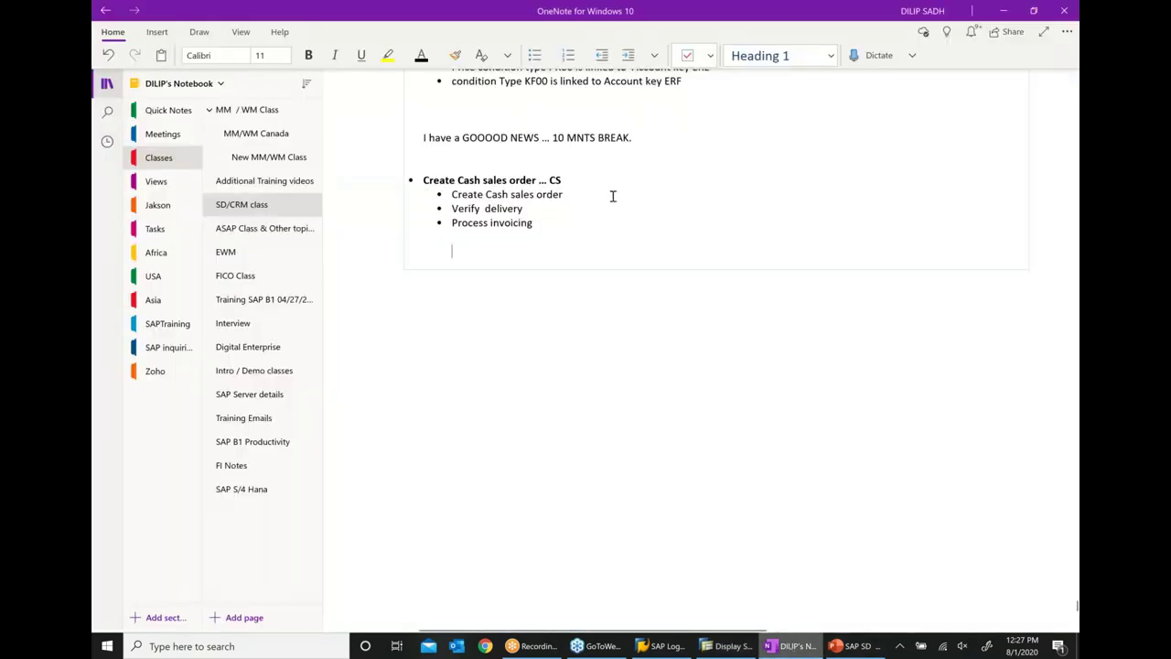
text(...)
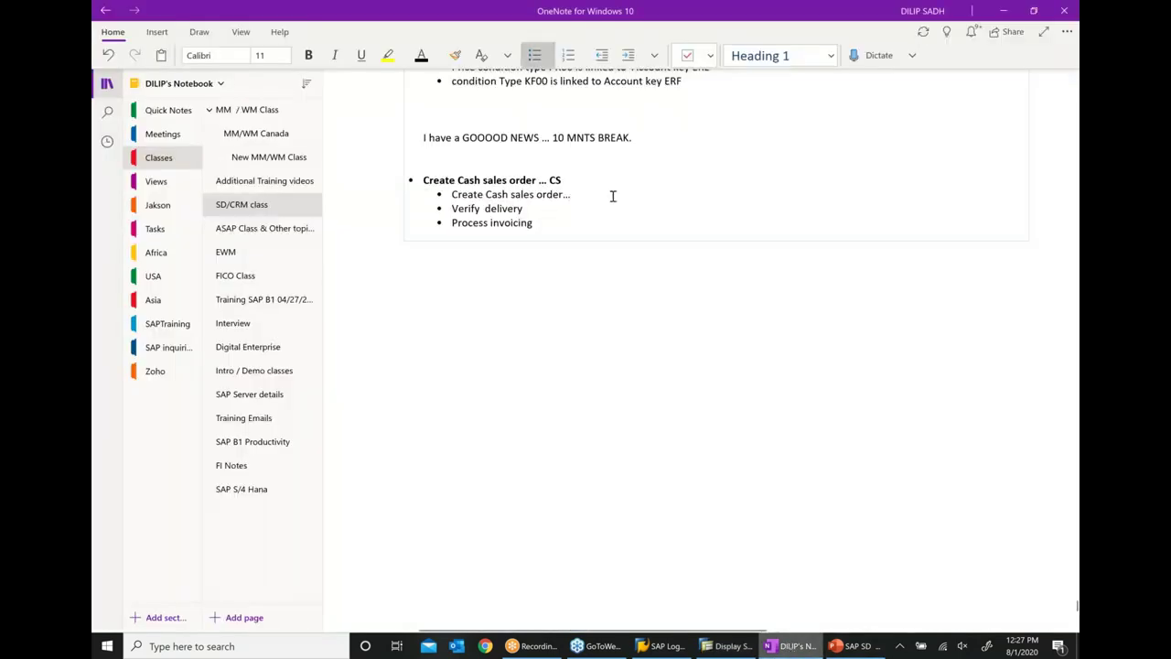
text(16363)
Step: Switch back to SAP, open the cash sale's document flow and display its outbound delivery
click(729, 646)
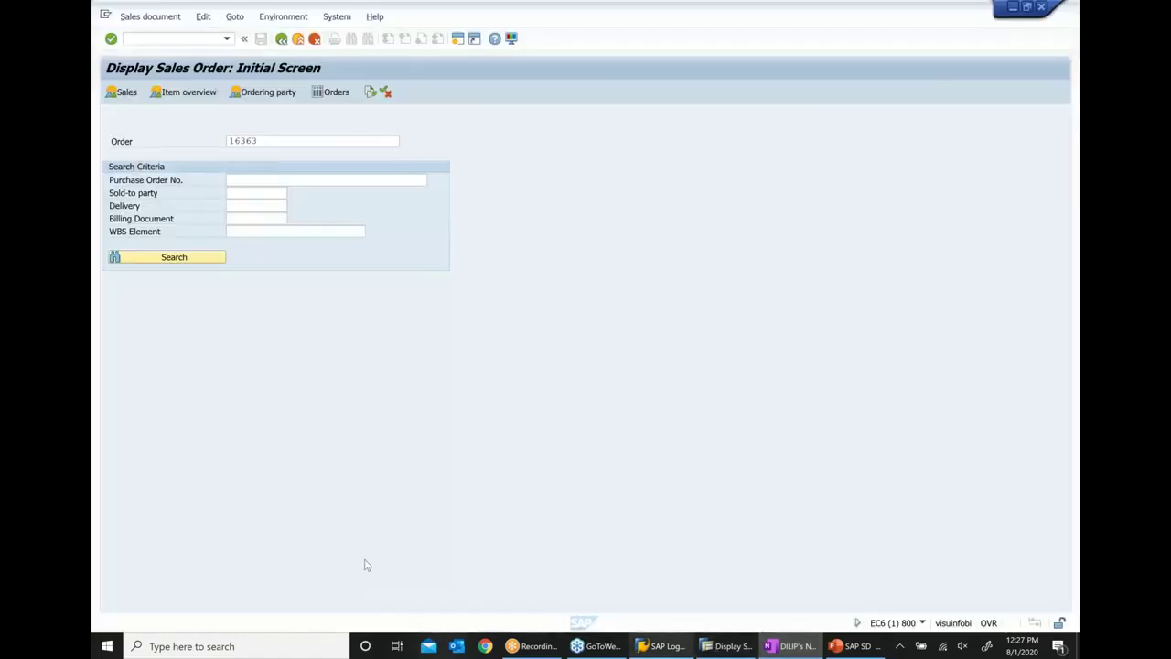
click(311, 141)
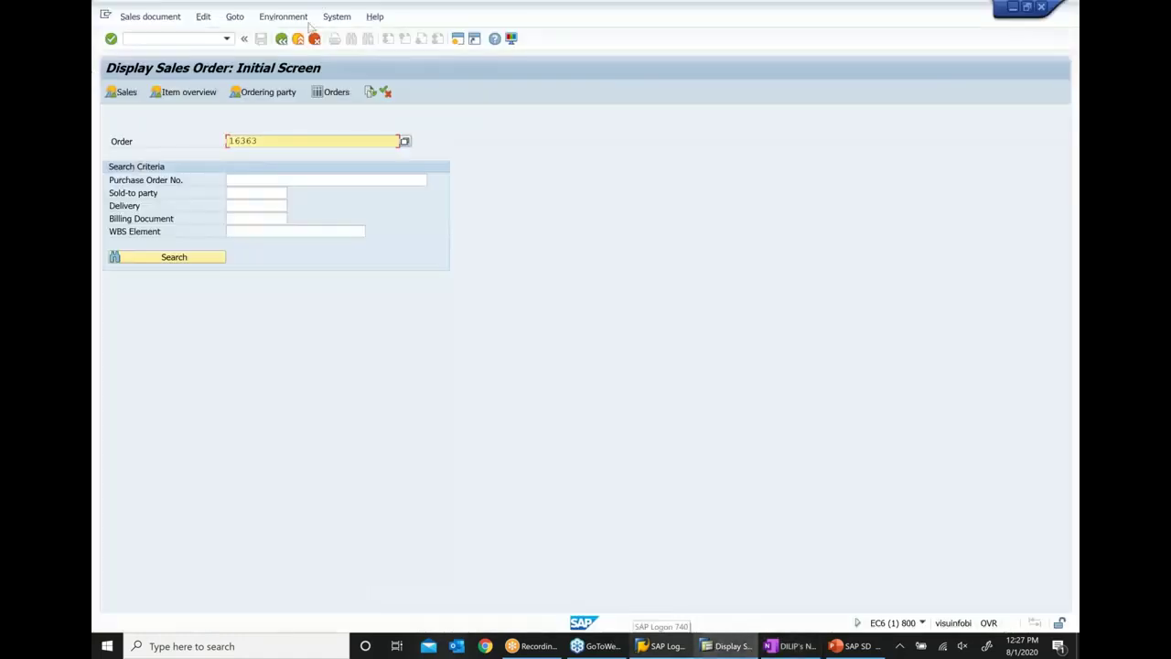
click(371, 92)
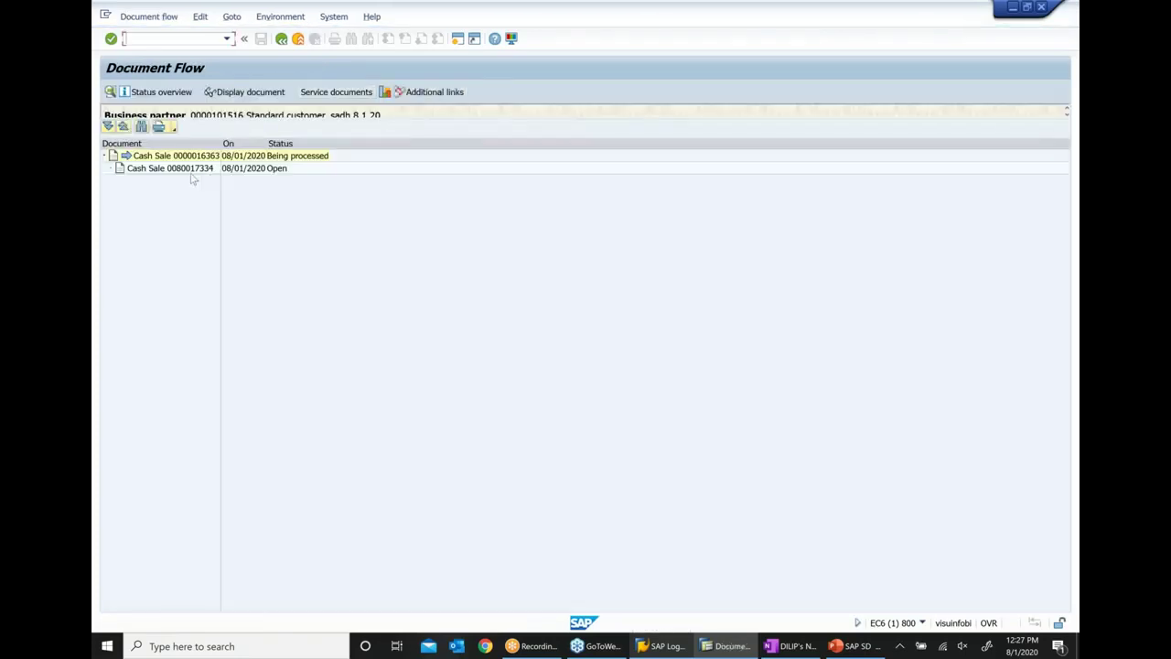
click(190, 170)
click(243, 92)
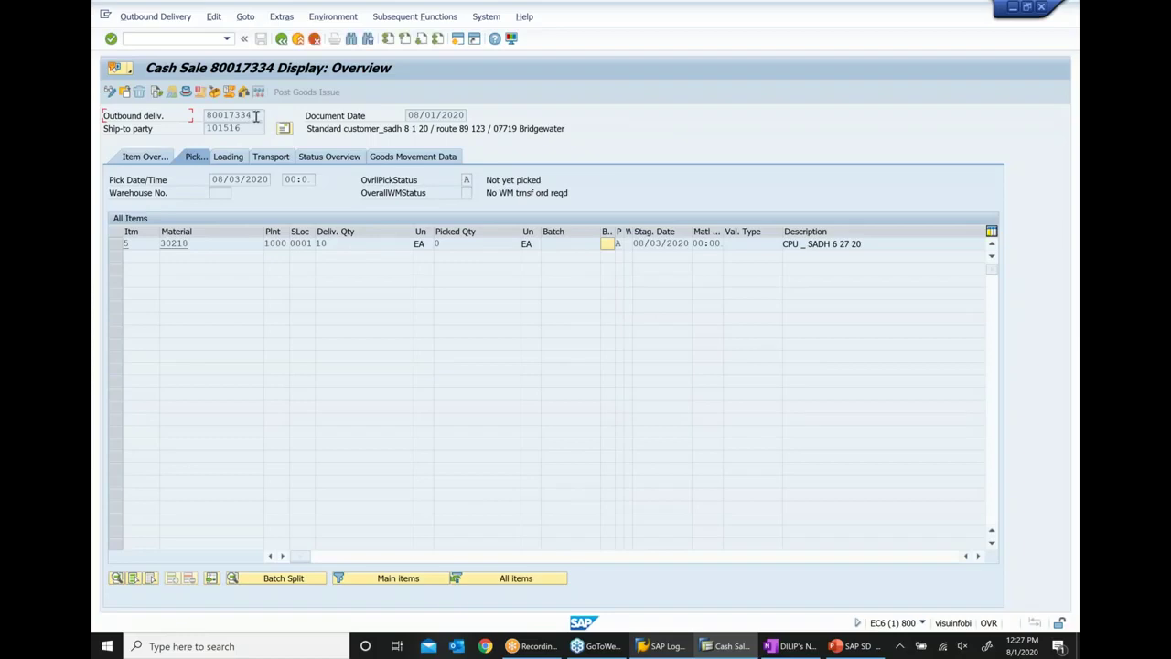
Step: Copy the outbound delivery number and append it to the "Verify delivery" sub-bullet in OneNote
drag(256, 116, 154, 117)
key(ctrl+c)
click(794, 646)
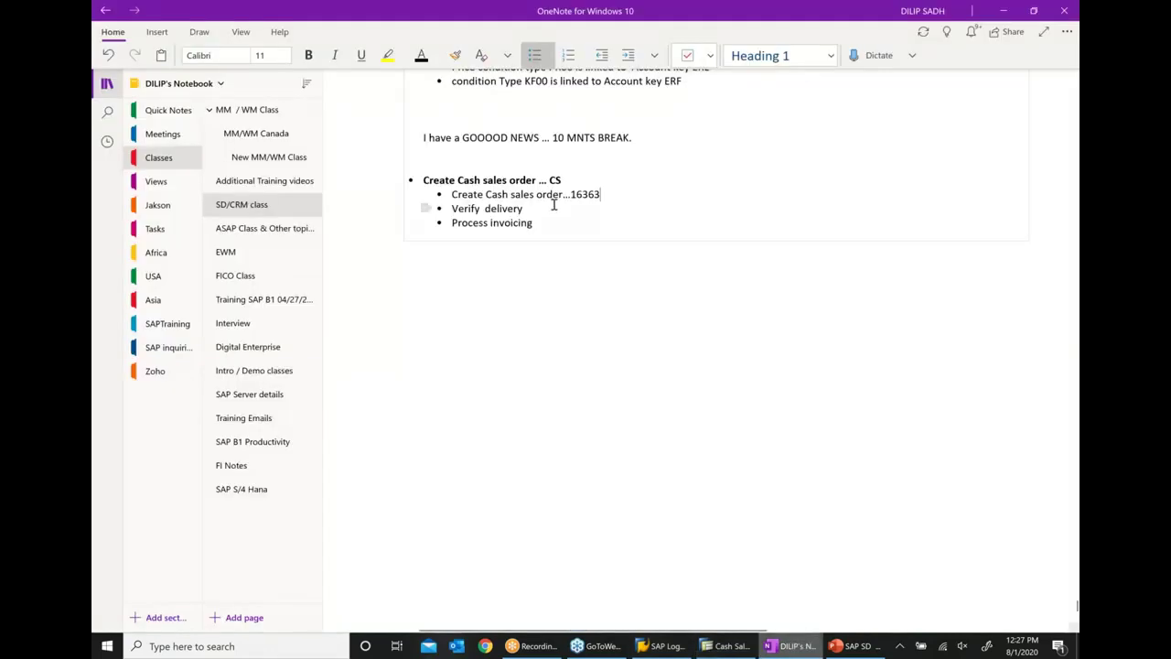
text(..)
key(ctrl+v)
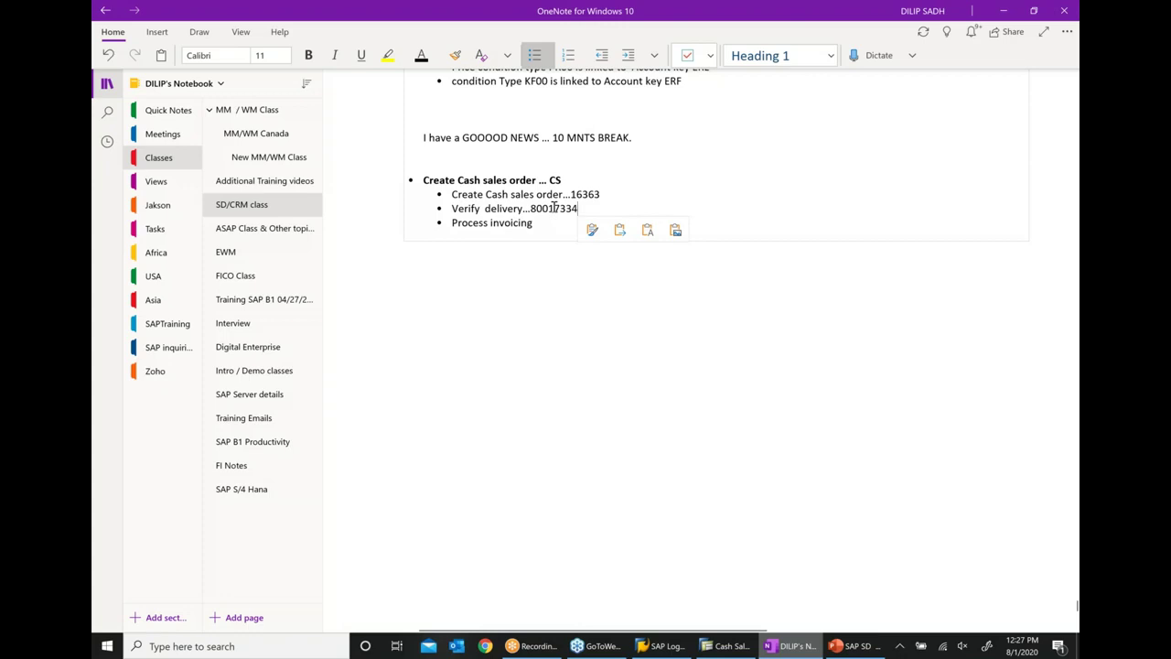
Step: Add the indented sub-bullets "Picking" and "Post Goods issue" under the "Verify delivery" line
key(Return)
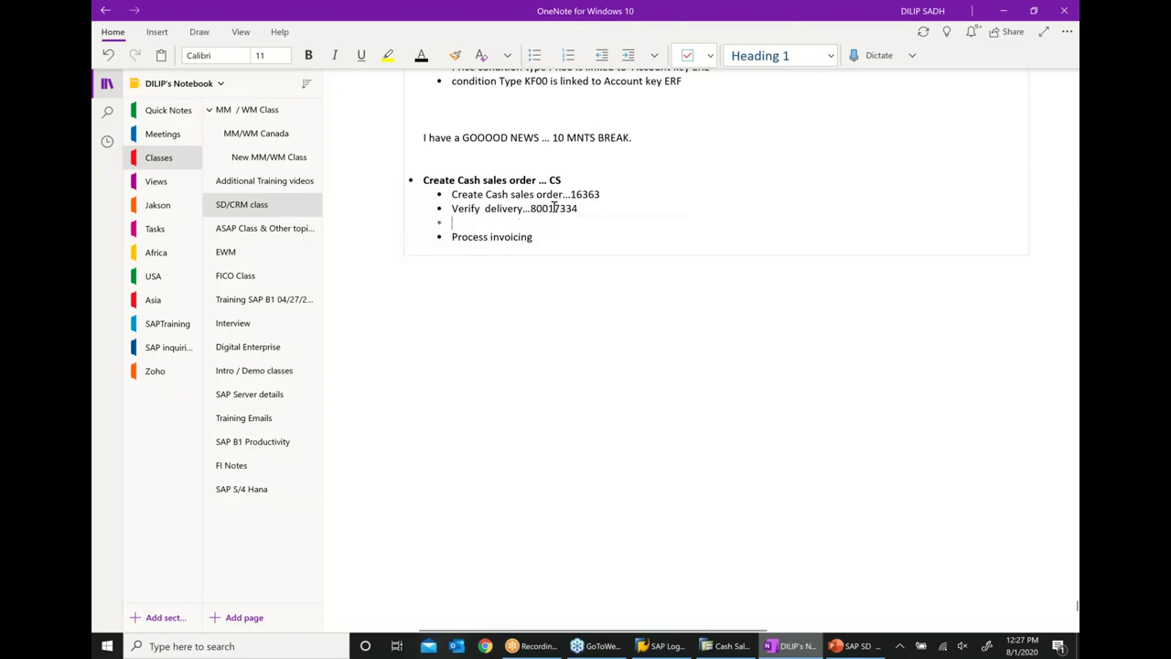
click(628, 56)
text(Picking)
key(Return)
text(Post)
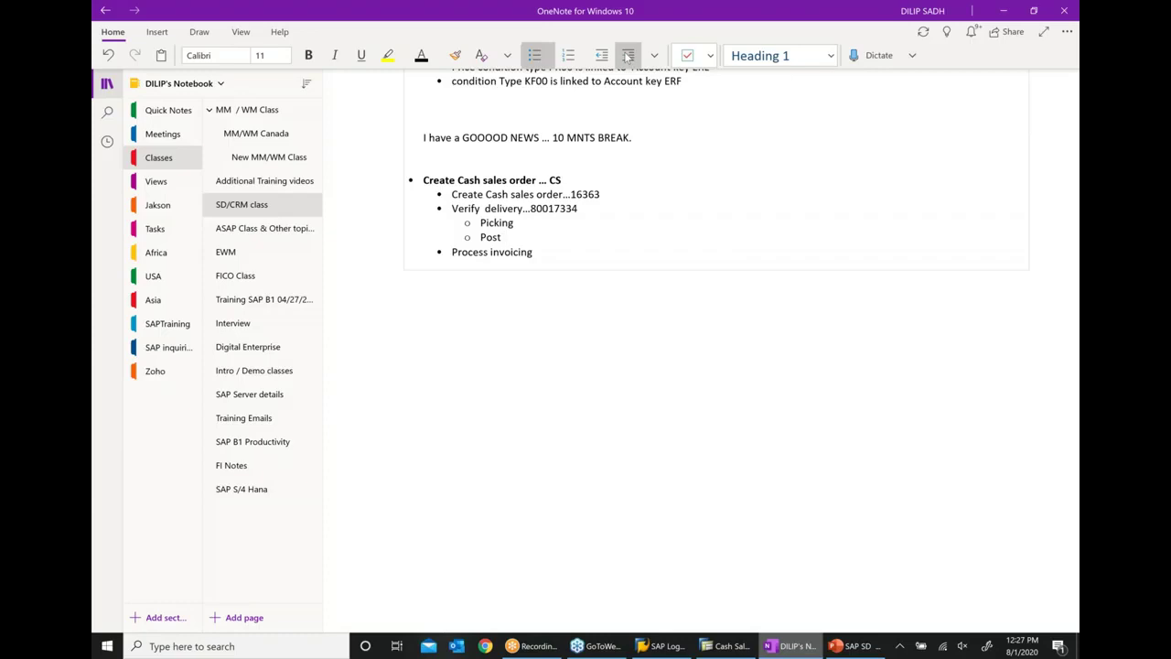
text(Goods issue)
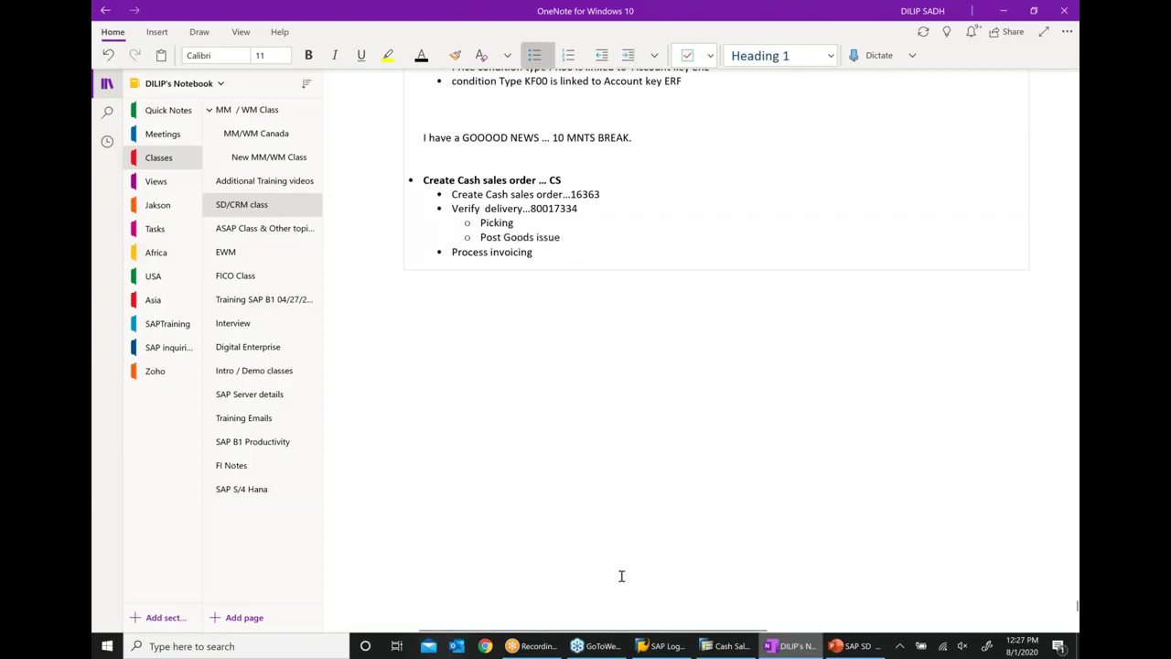
Step: Switch to SAP, set the delivery item's picked quantity to 10 in change mode and post the goods issue, returning to the SAP Easy Access menu
click(723, 646)
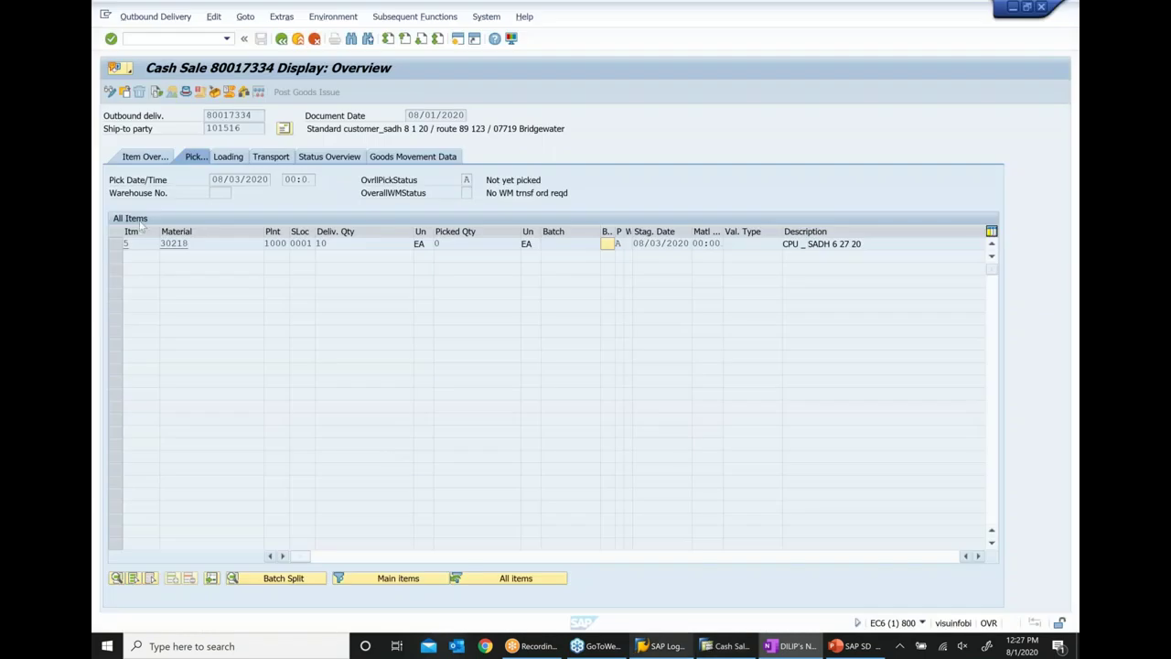
click(109, 92)
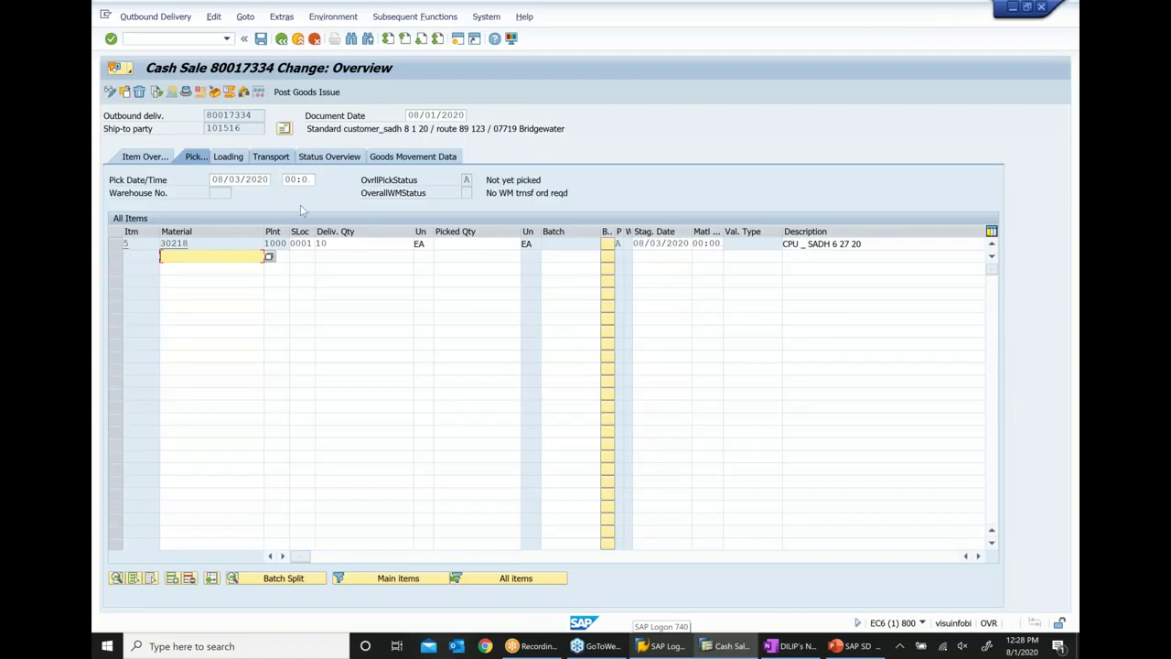
click(461, 244)
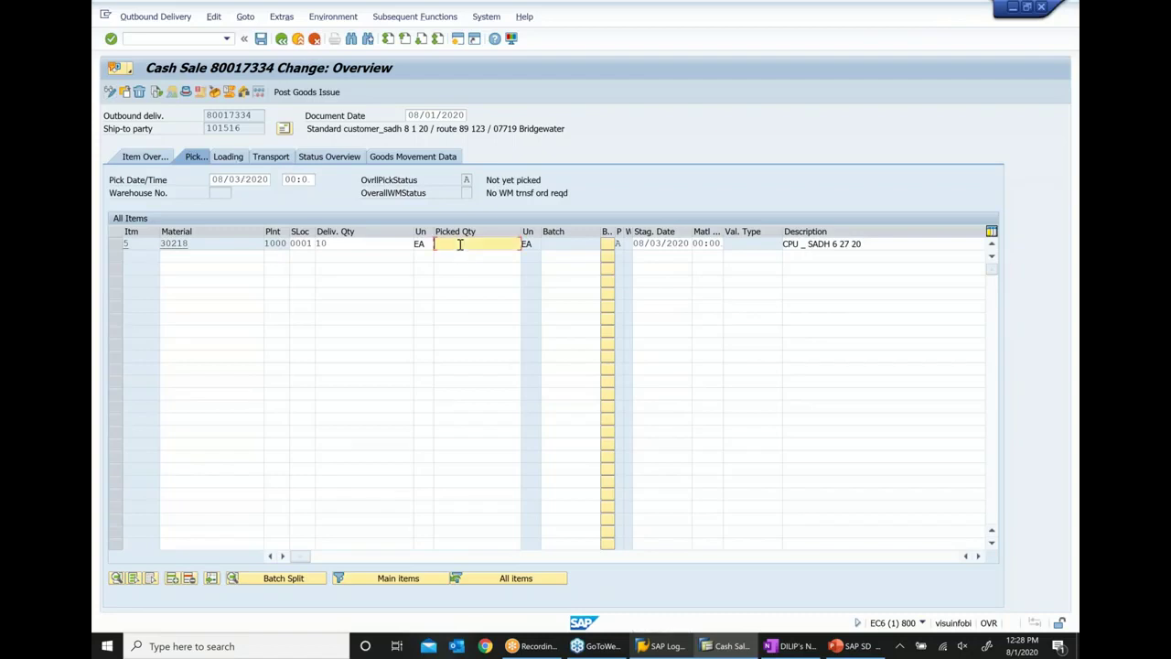
text(10)
key(Return)
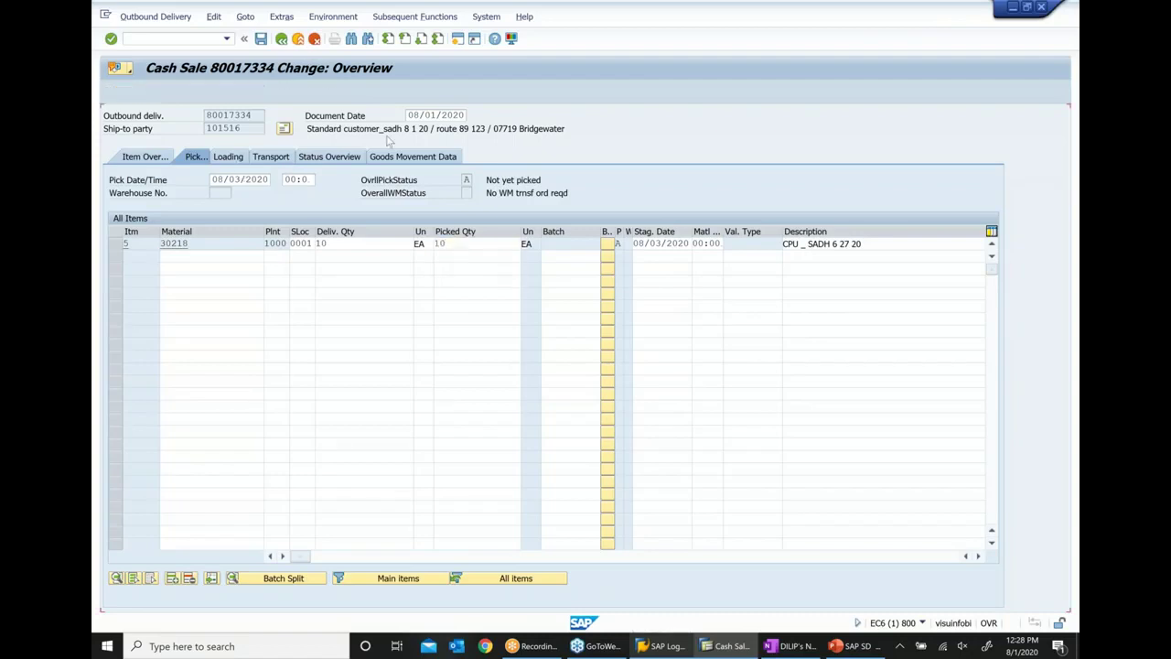
click(331, 93)
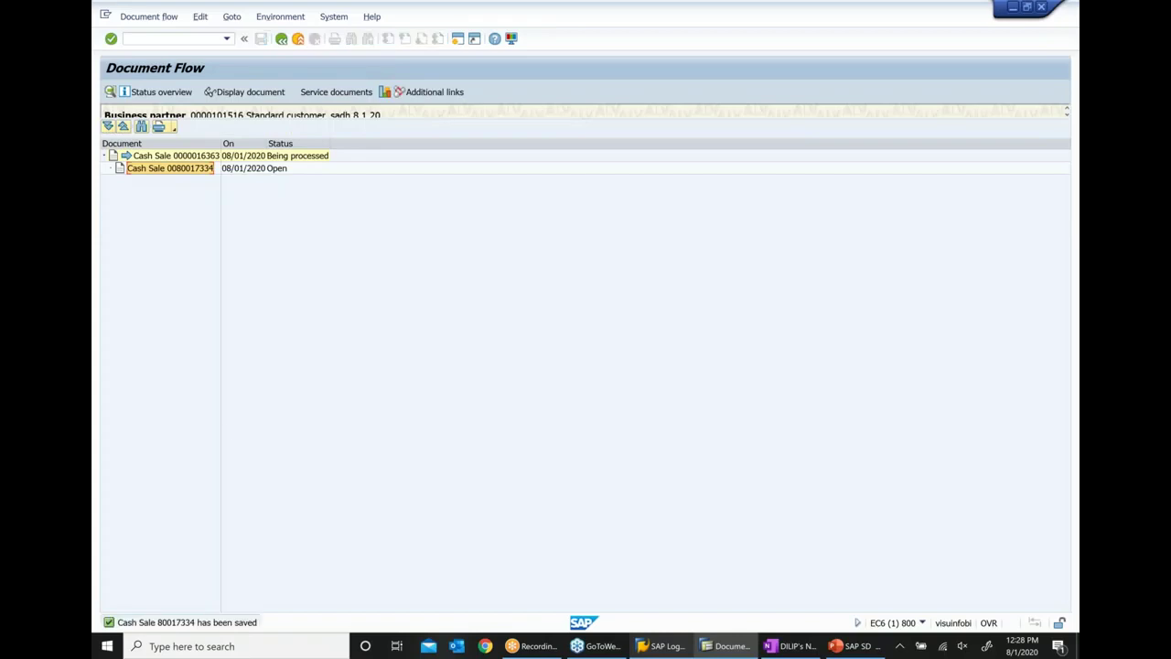
click(282, 39)
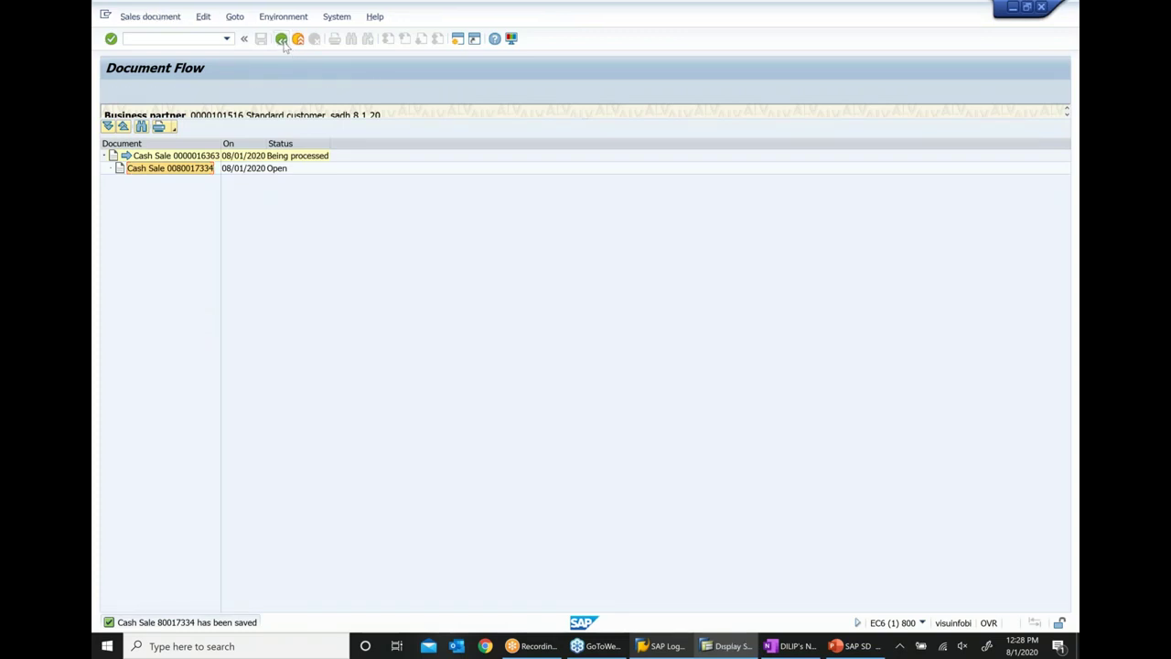
click(282, 39)
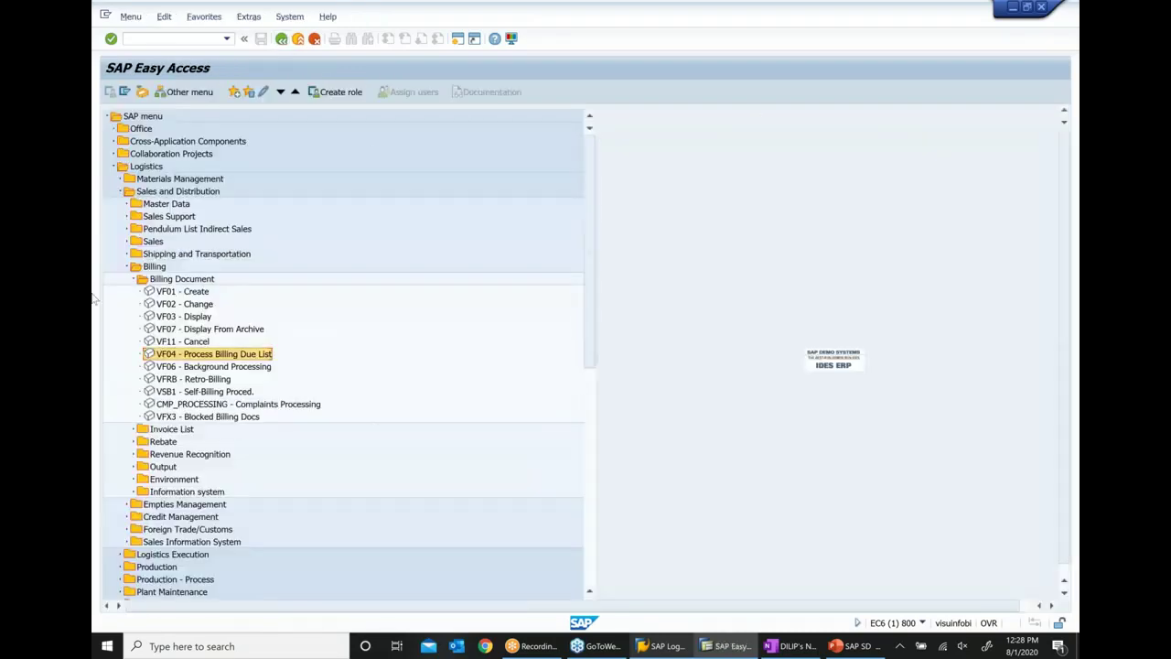
Step: Open the VF01 billing document creation, switch to OneNote and extend the "Process invoicing" sub-bullet with ".. Creating billing with reference to sales order"
double_click(182, 290)
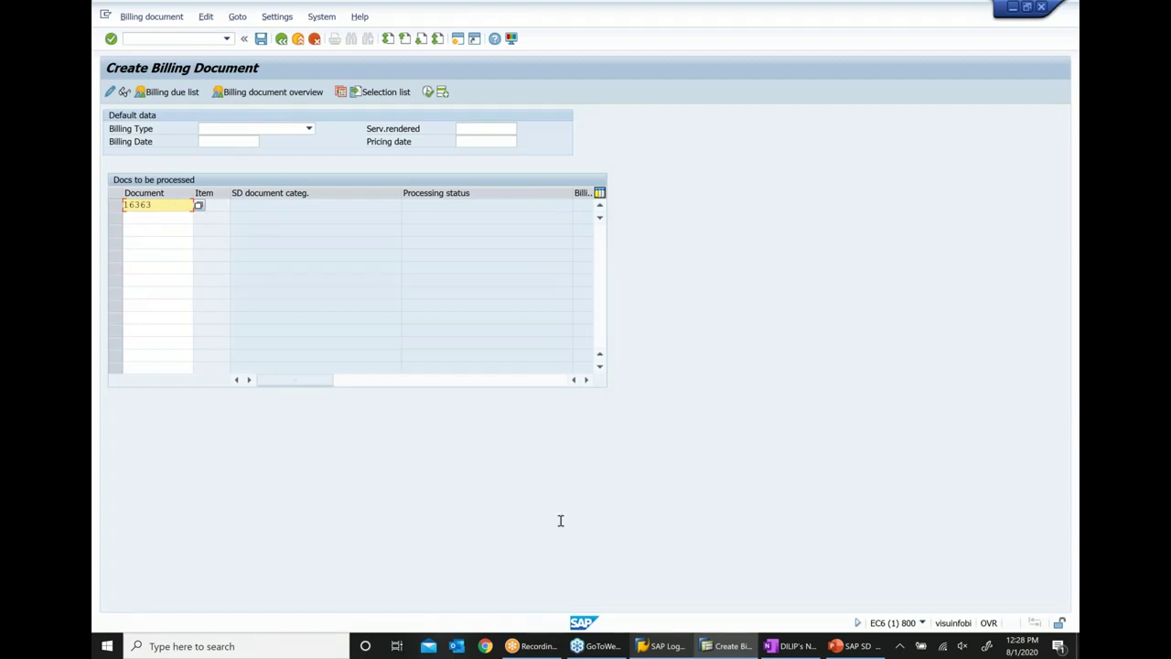
click(792, 646)
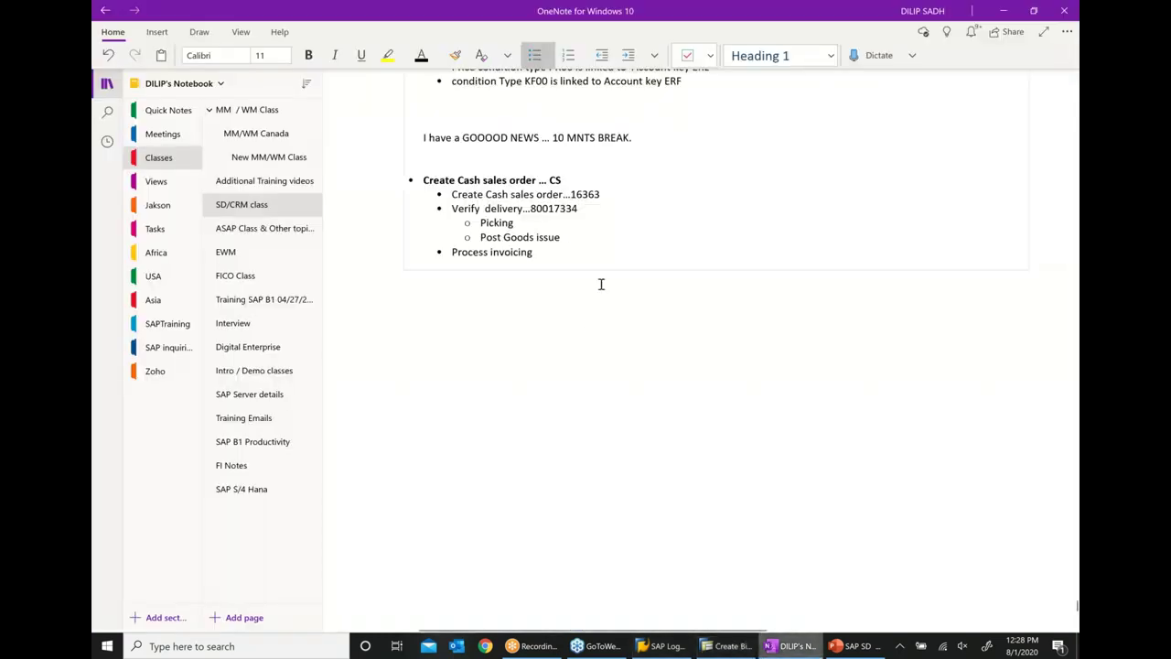
click(556, 256)
text(..)
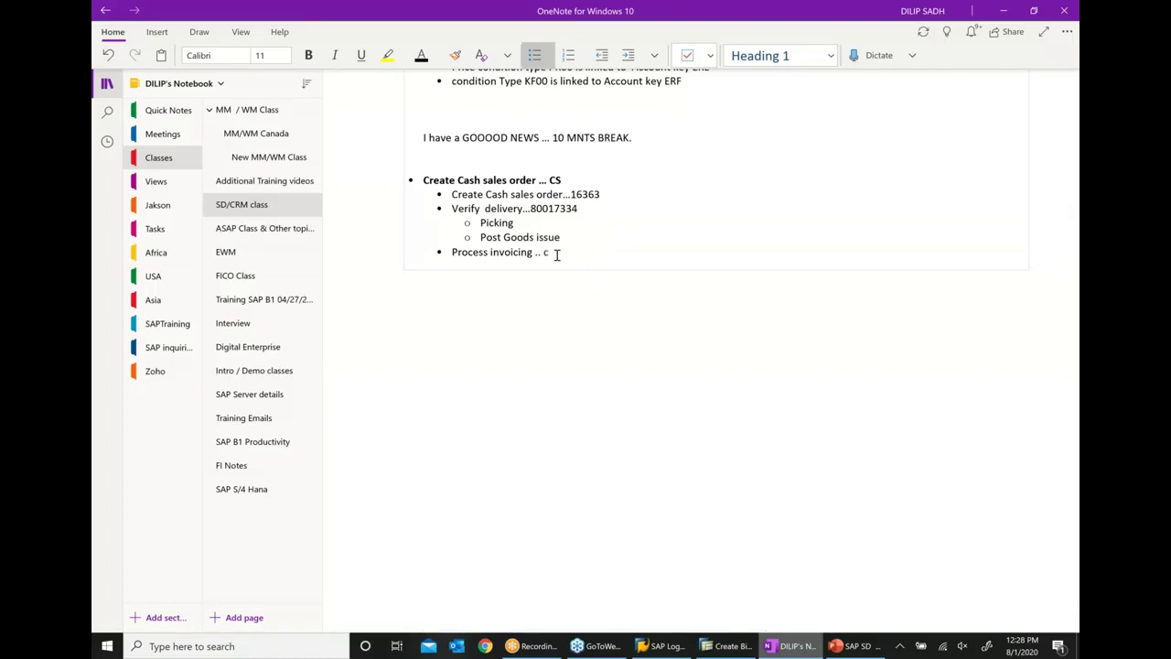
text( creating billing with refe )
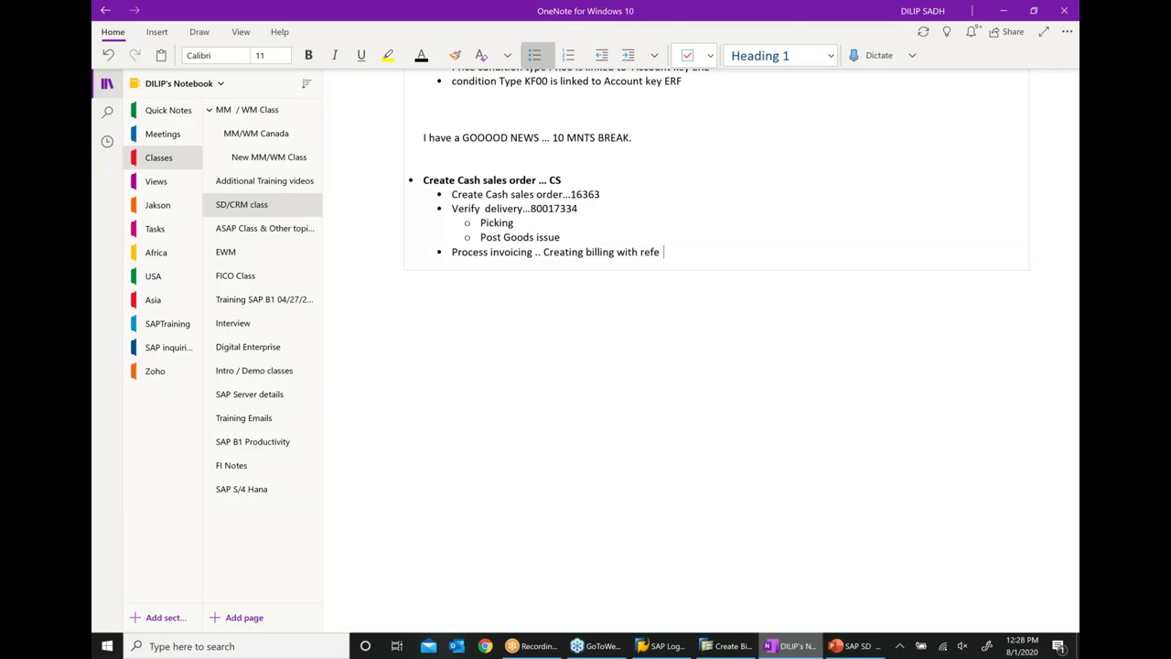
text(rcnce to sales order)
right_click(662, 249)
click(896, 254)
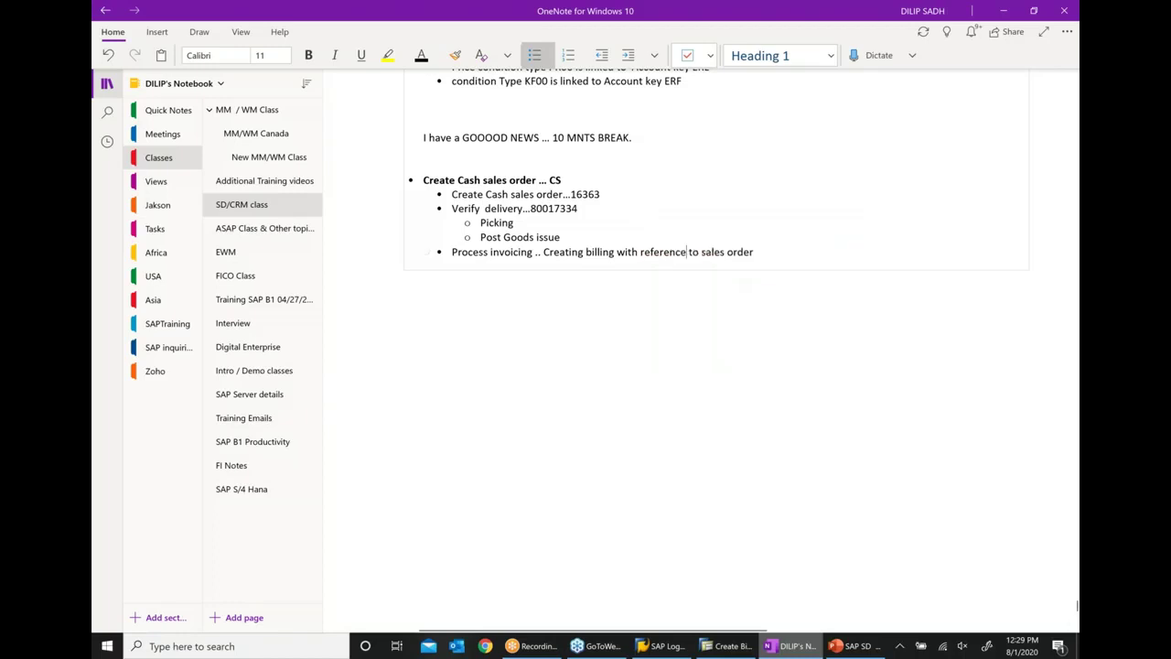
Step: Switch back to SAP and generate the billing item overview from the cash sales order entered as the document to process
click(755, 650)
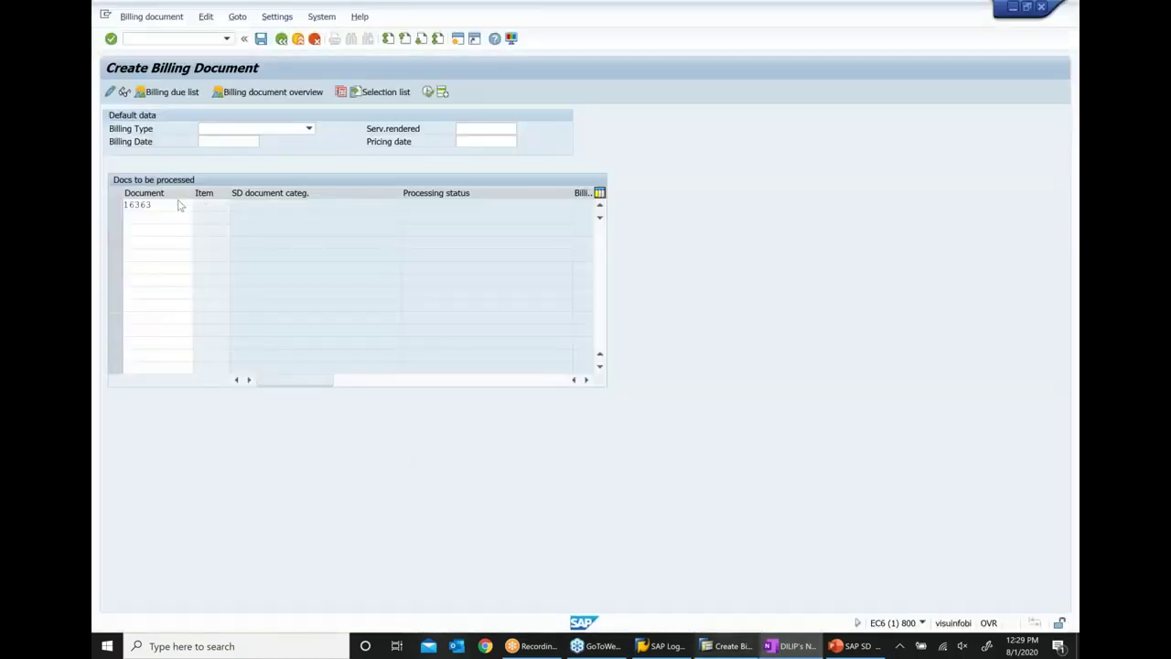
key(Return)
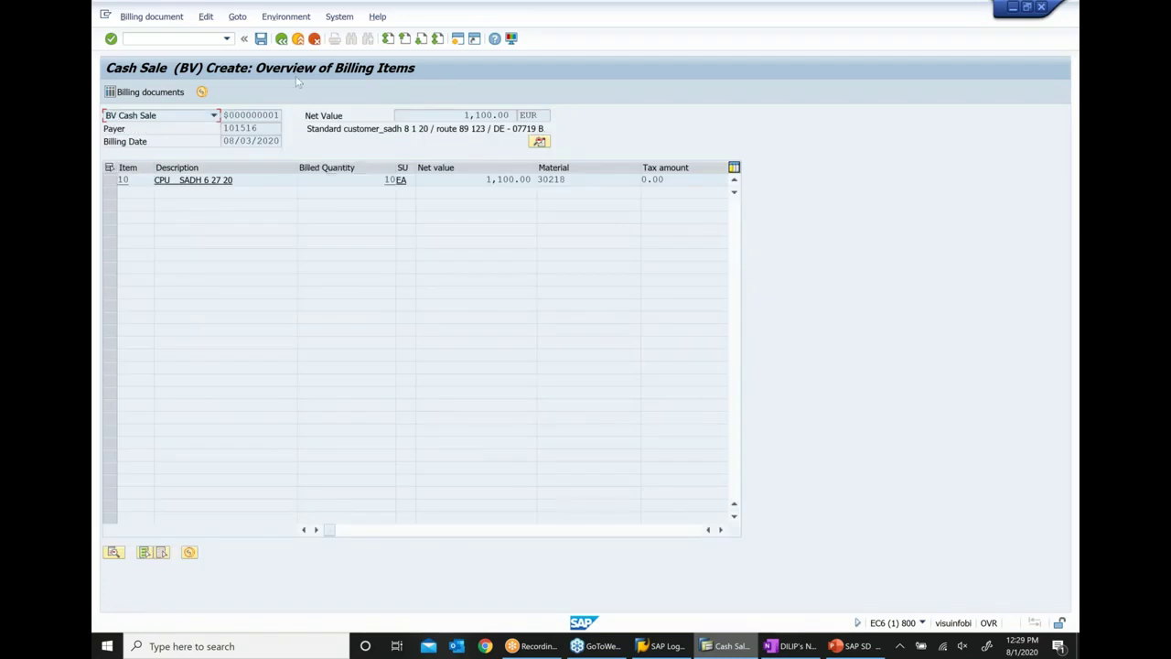
Step: Switch to PowerPoint, review the slides "Ways of invoice creation I (basic notes)" and "Ways of invoice creation II", and return to the SAP billing overview
click(843, 646)
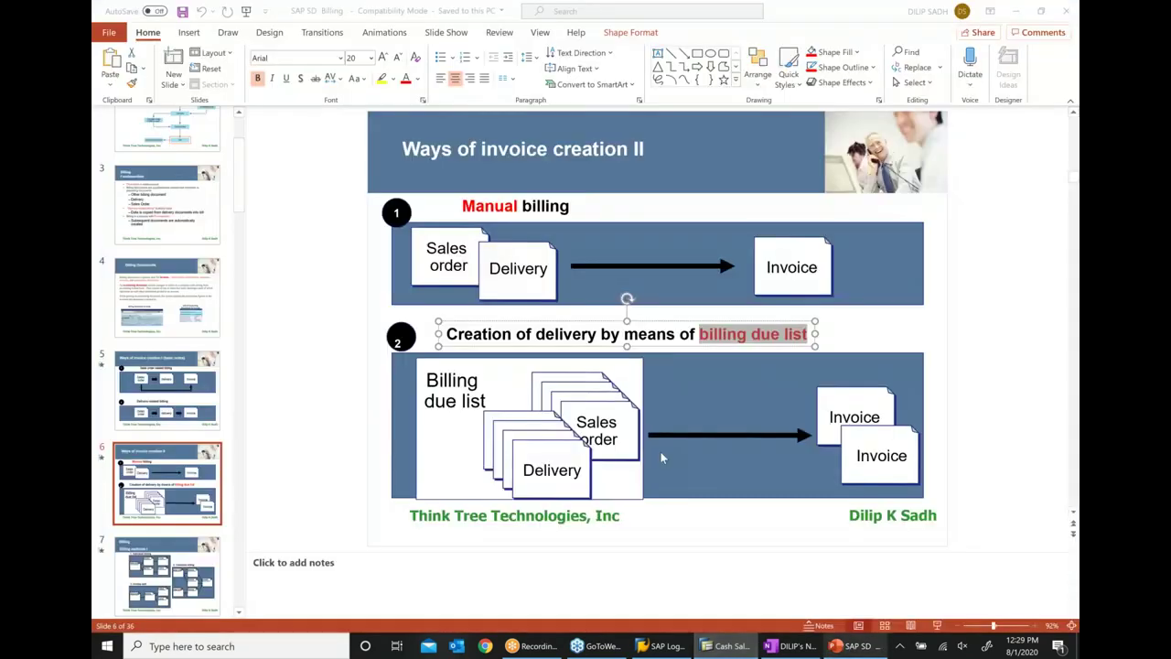
click(180, 414)
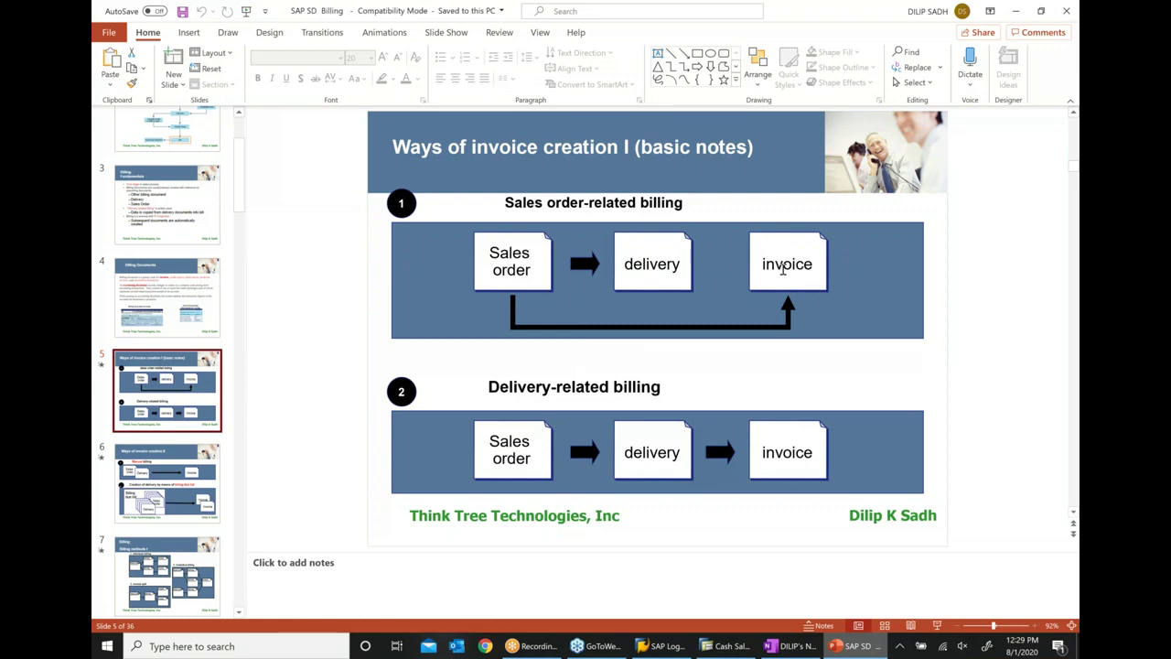
click(198, 482)
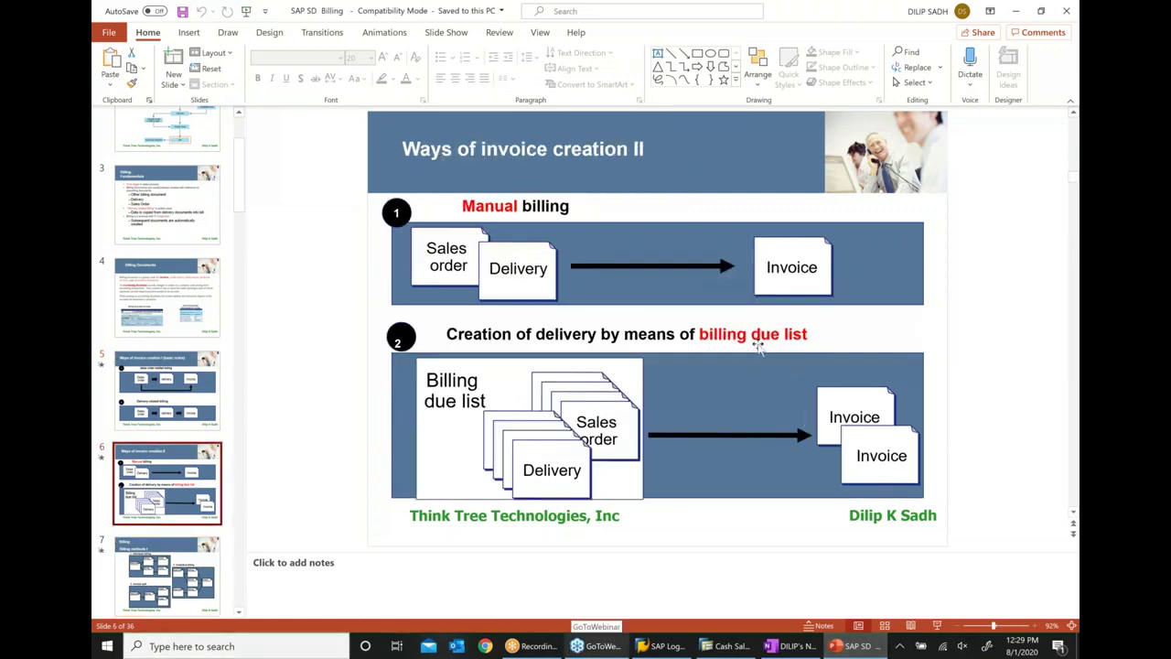
click(726, 646)
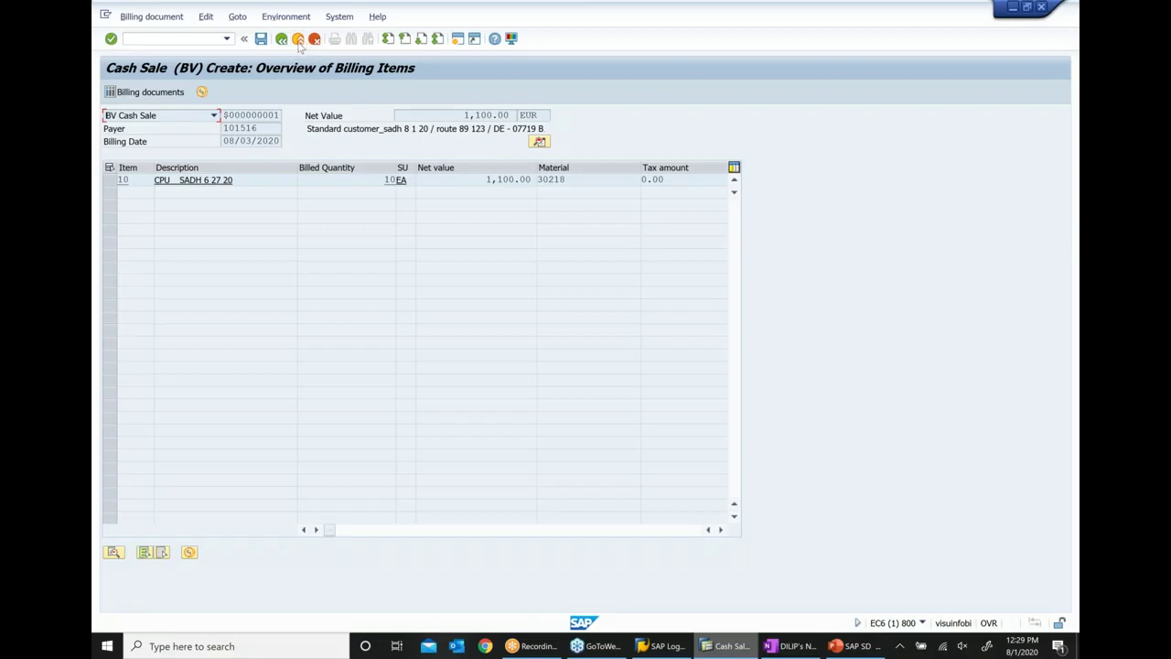
Step: Leave the cash sale billing document without saving and open VF04 - Process Billing Due List
click(298, 39)
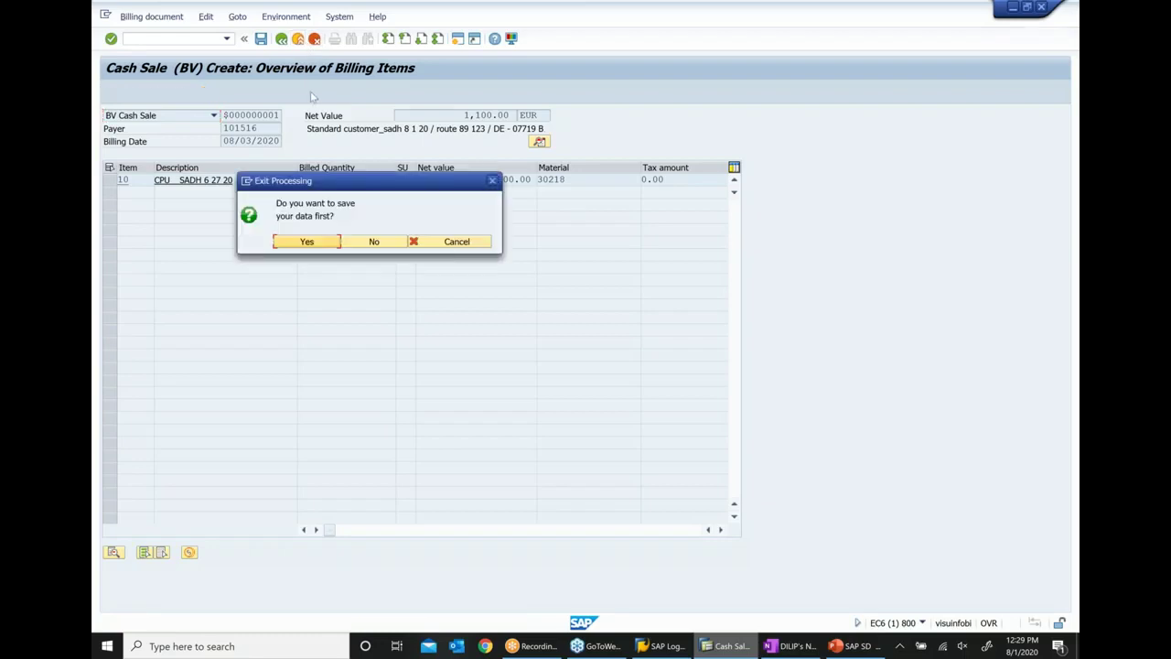
click(384, 245)
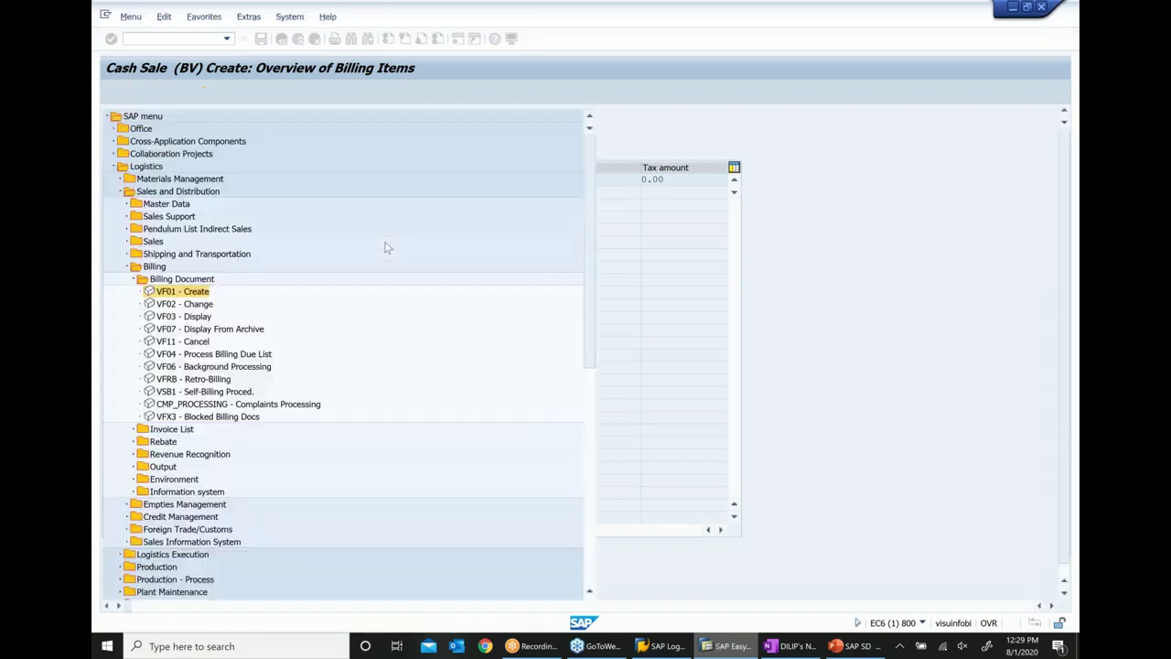
click(249, 357)
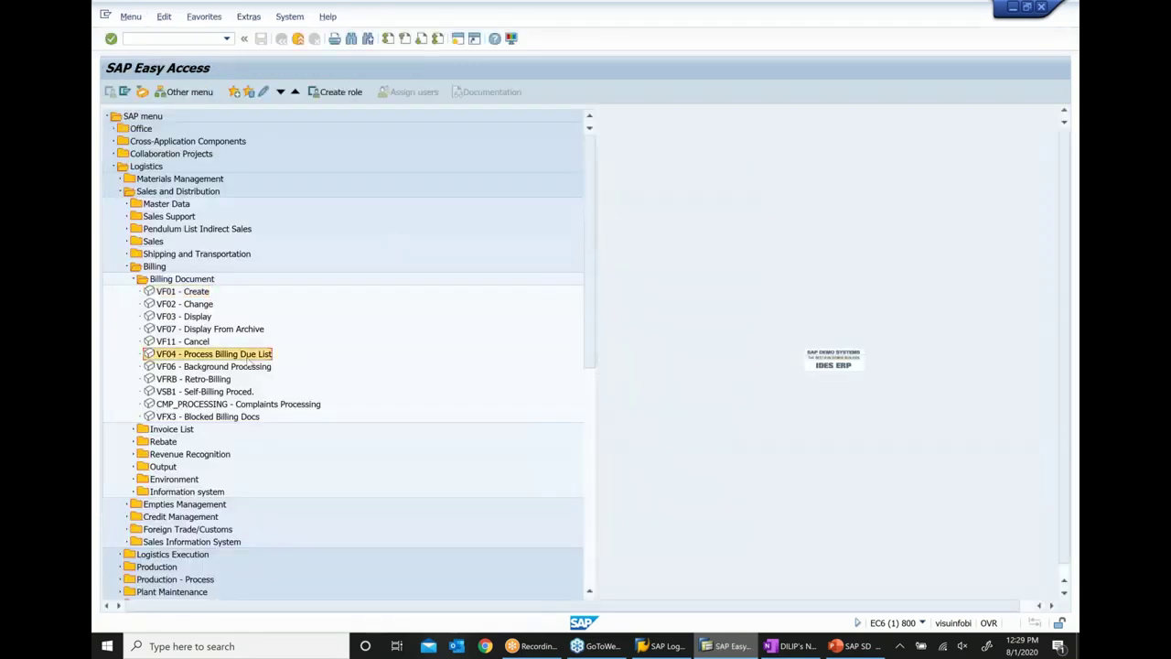
double_click(249, 357)
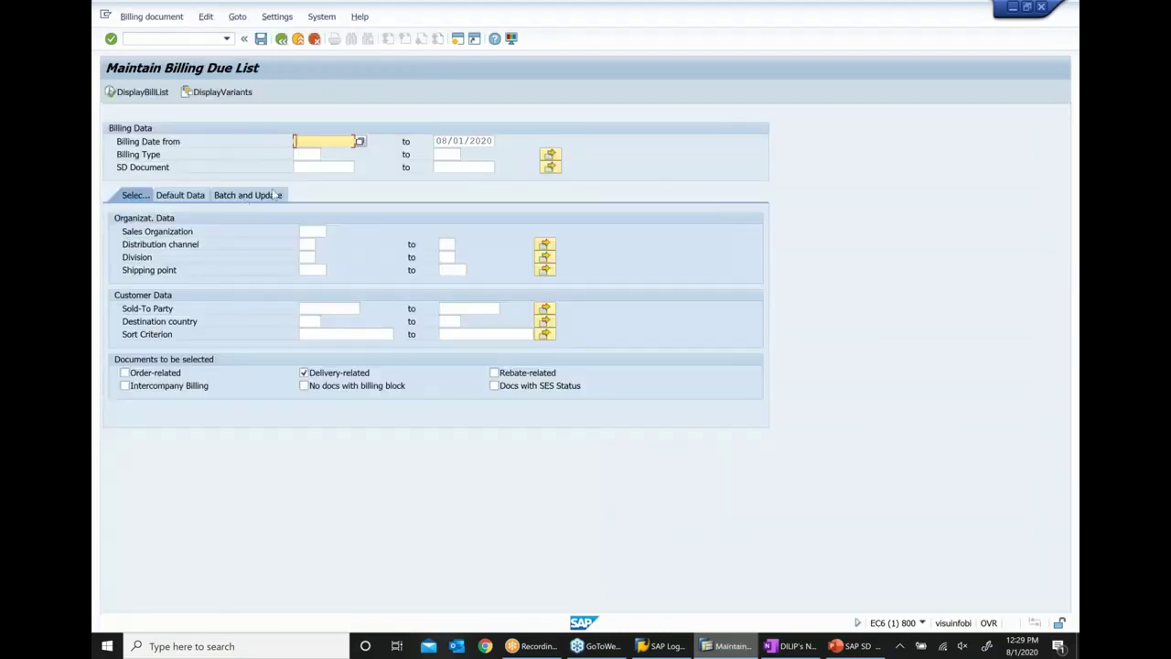
Step: Display the billing due list for order-related and delivery-related documents, and check the invoice creation slide in PowerPoint before returning to the selection
click(166, 375)
click(321, 308)
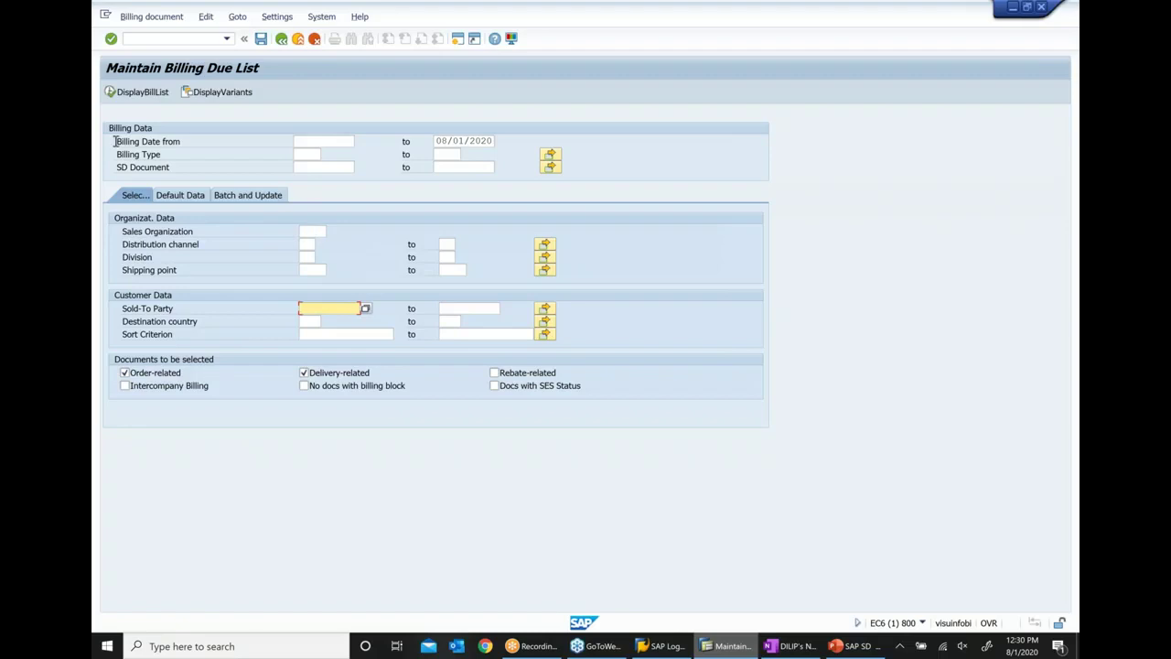
click(113, 93)
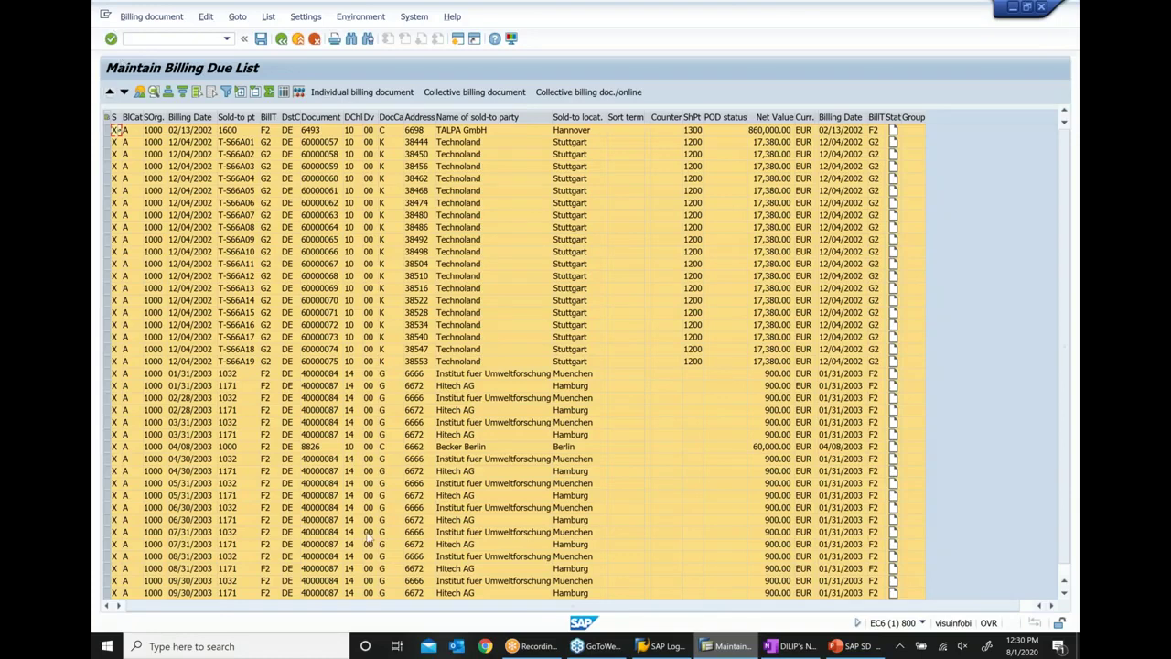
click(836, 648)
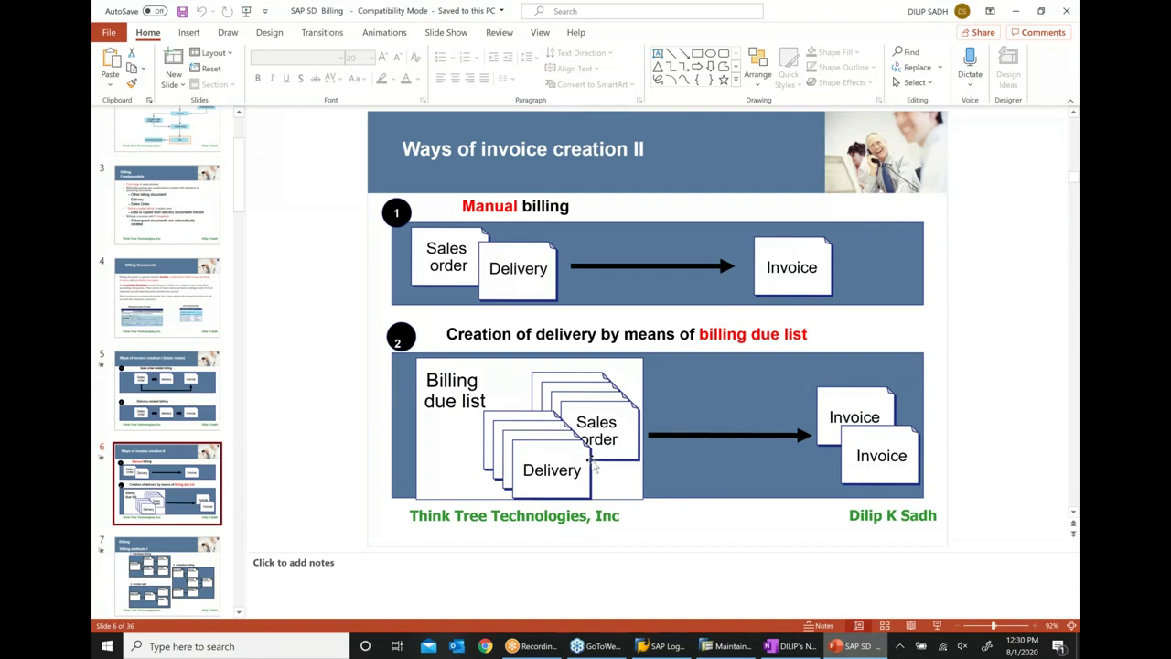
click(727, 646)
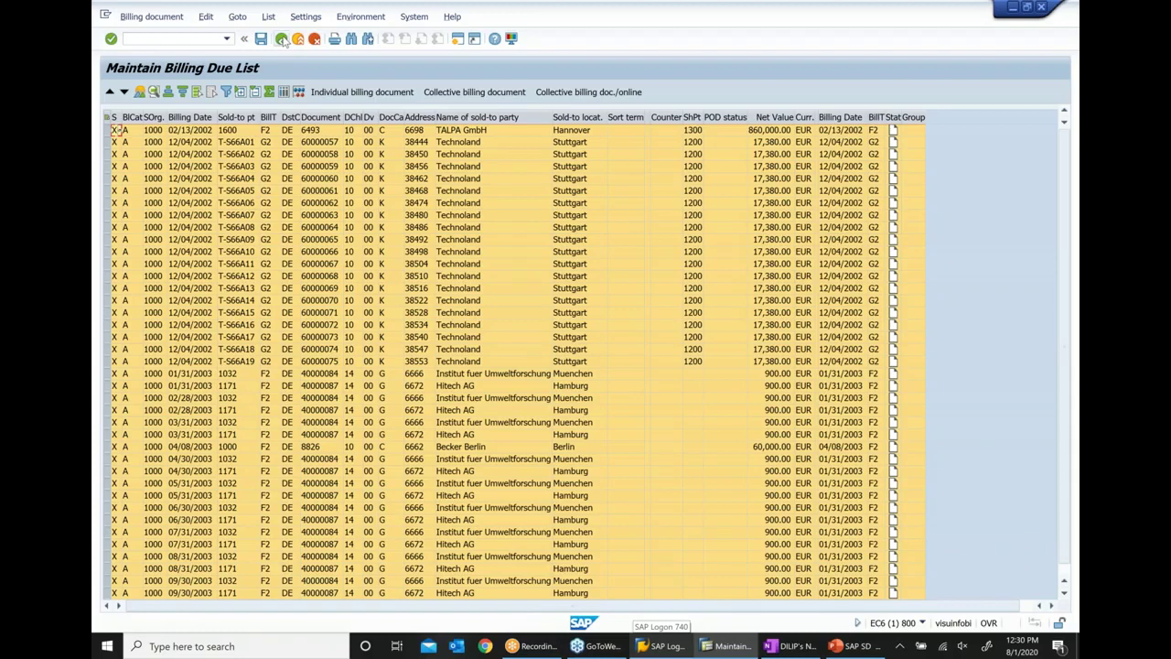
click(282, 39)
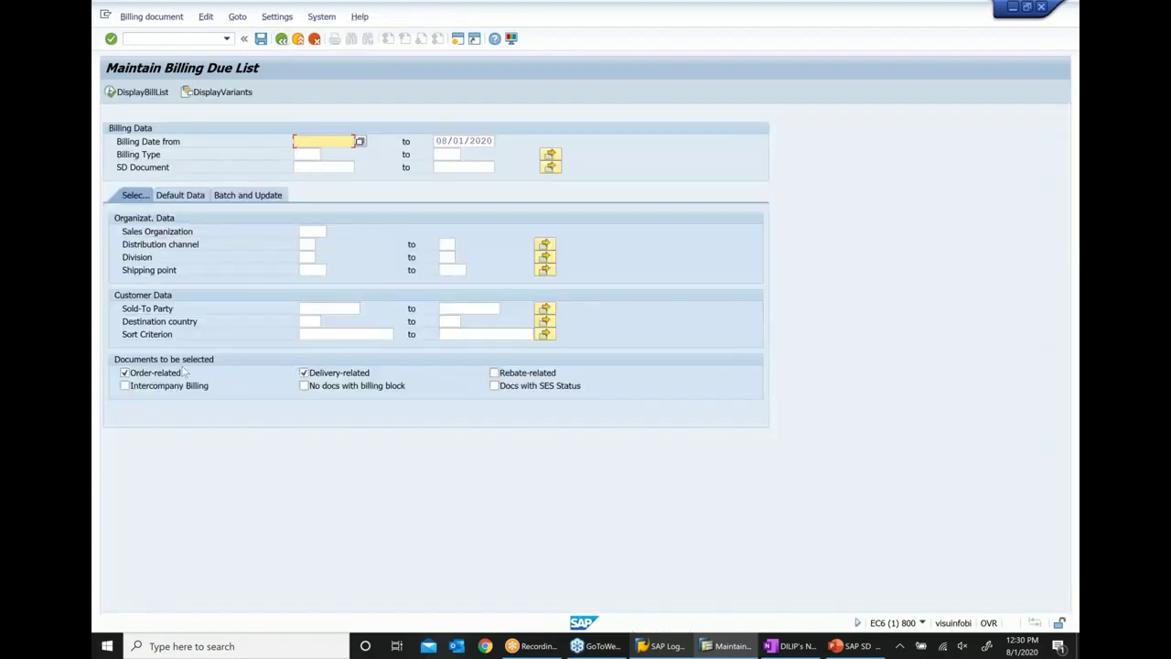
Step: Display the delivery-related billing due list for sales organization 1000, distribution channel 10 and division 00, excluding order-related documents
click(172, 373)
click(322, 232)
text(1000)
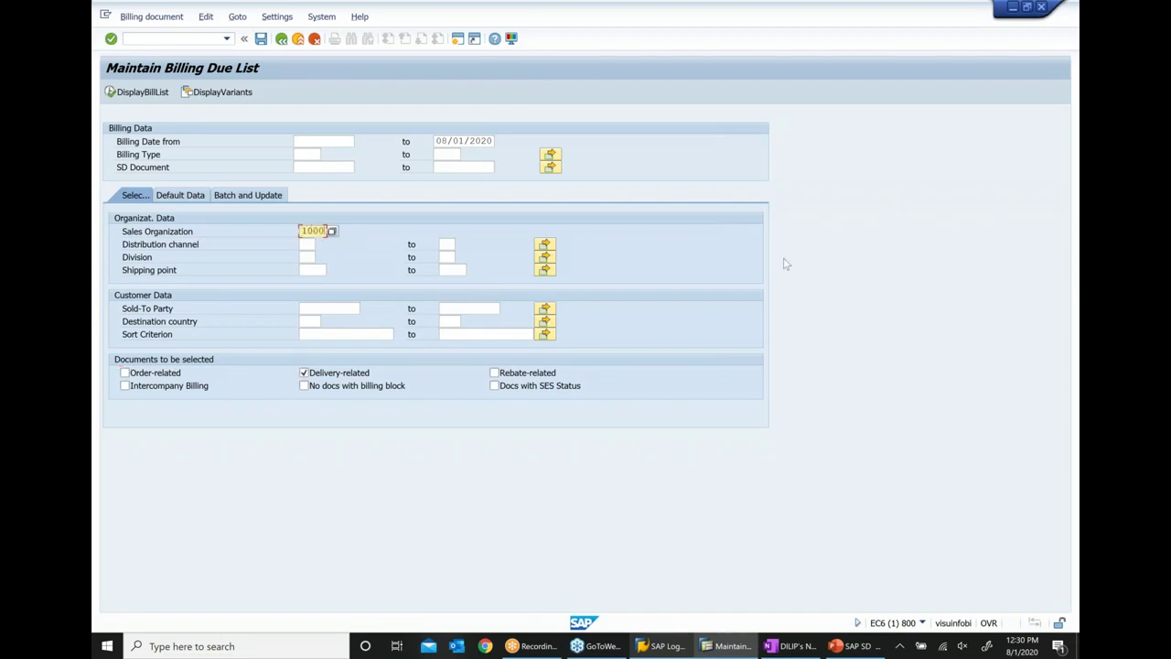
key(Tab)
text(10)
key(Tab)
key(Tab)
text(00)
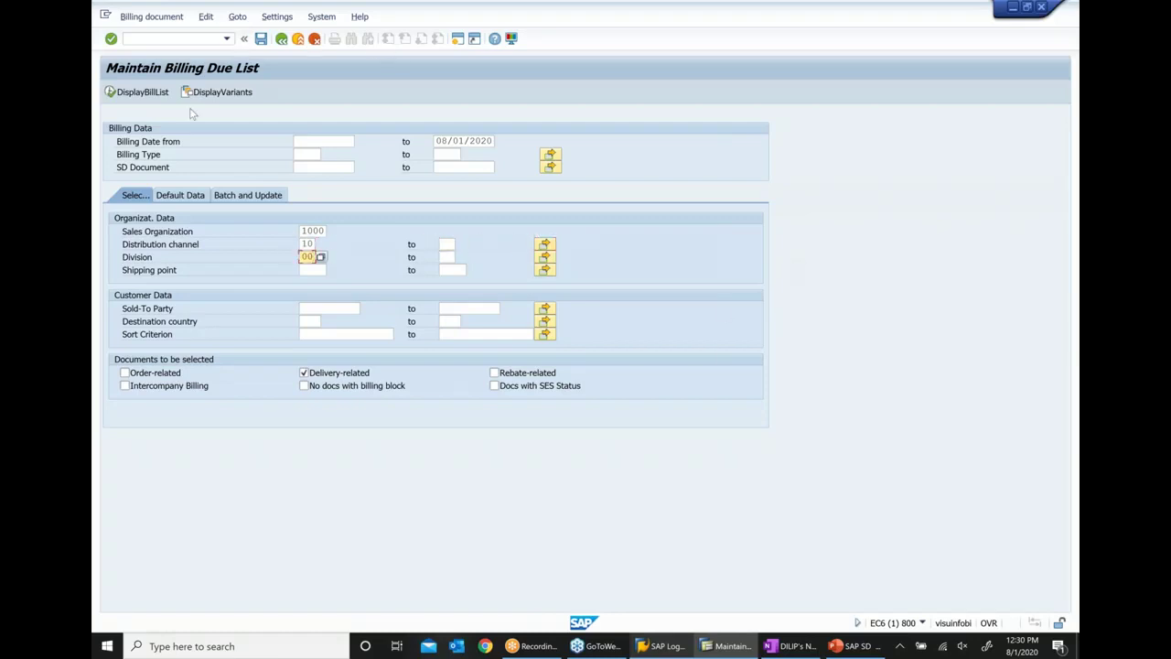
click(139, 95)
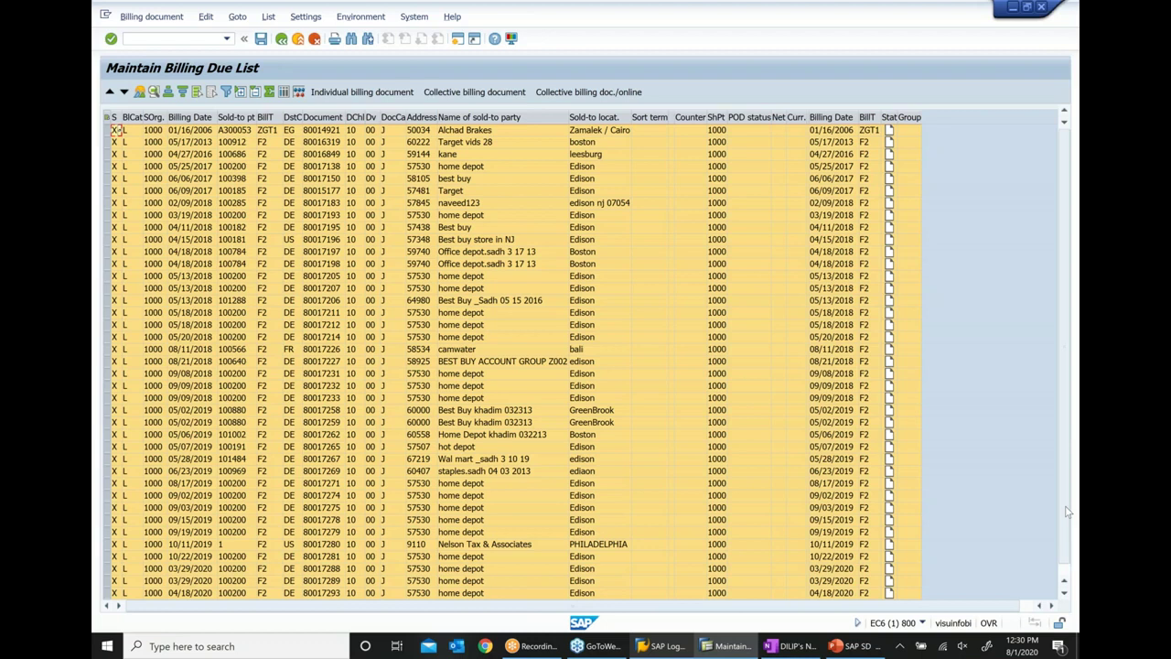
scroll(1074, 569, down, 1)
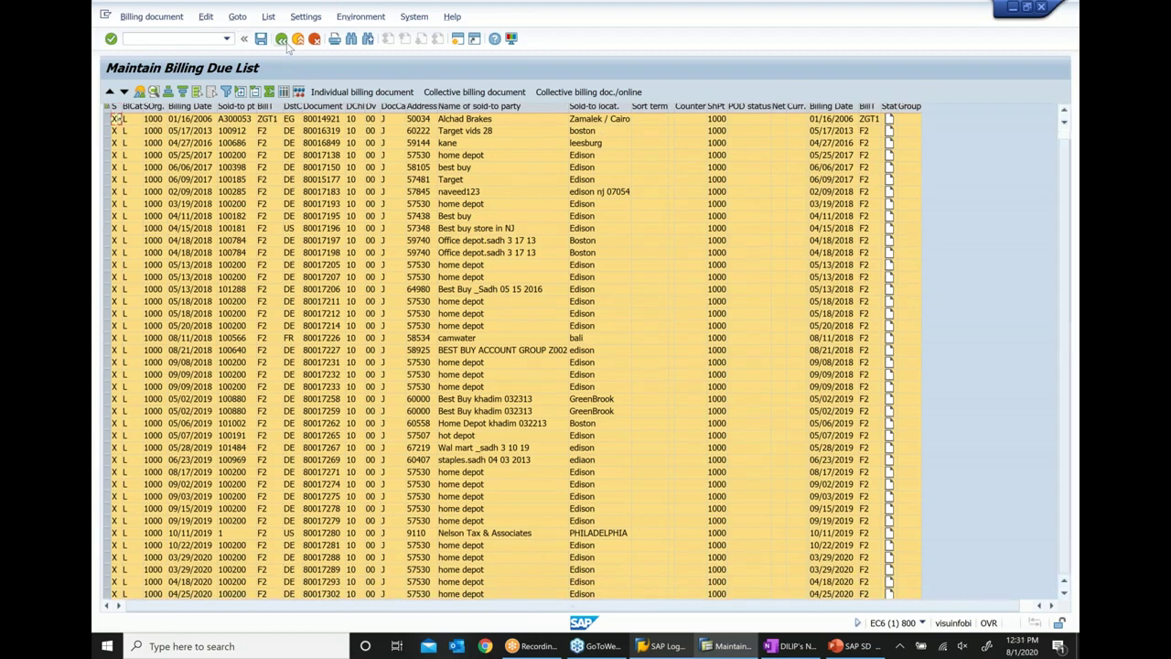
click(287, 46)
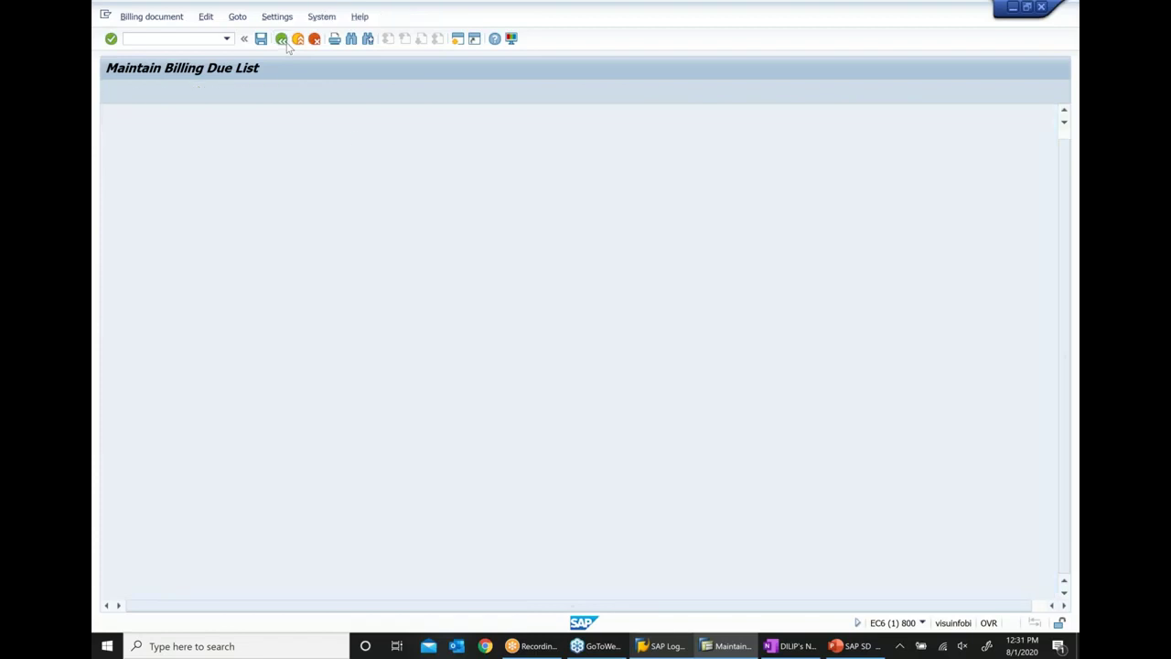
Step: Select order-related instead of delivery-related documents, browse the resulting billing due list and return to the selection
click(304, 373)
click(125, 373)
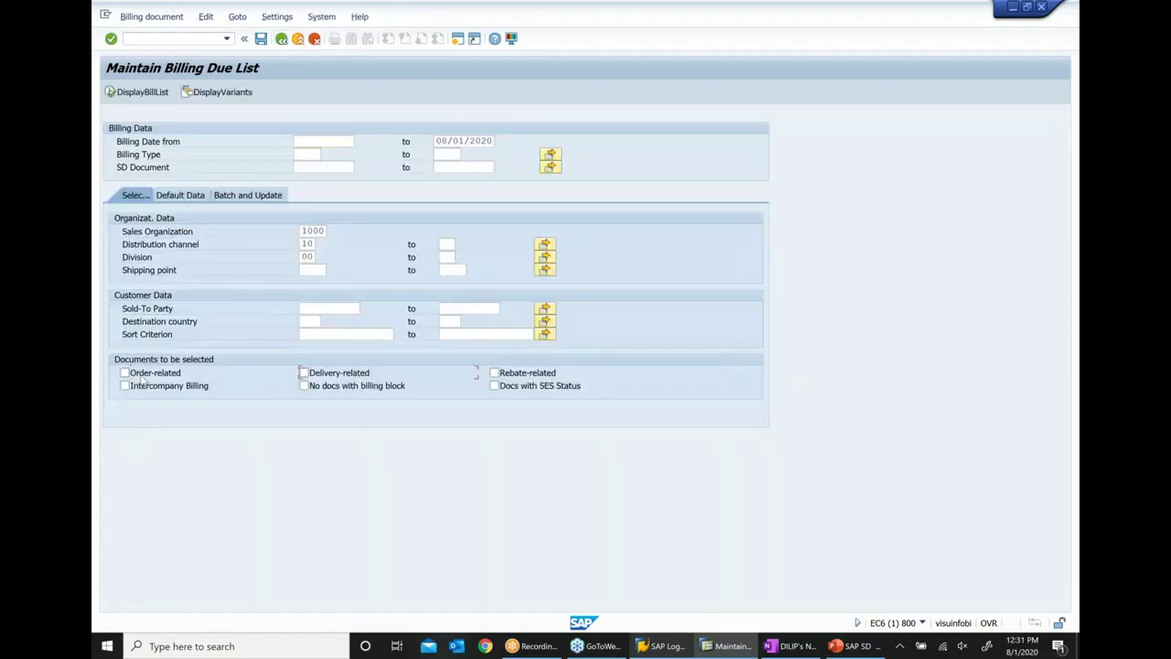
click(128, 94)
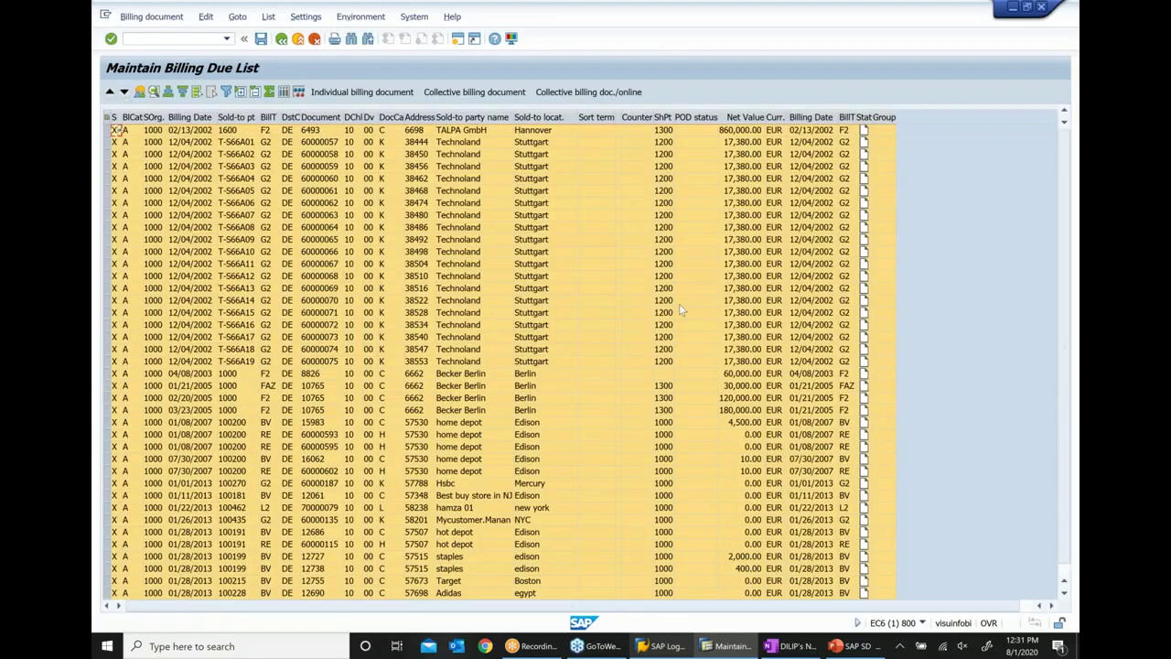
scroll(722, 548, down, 7)
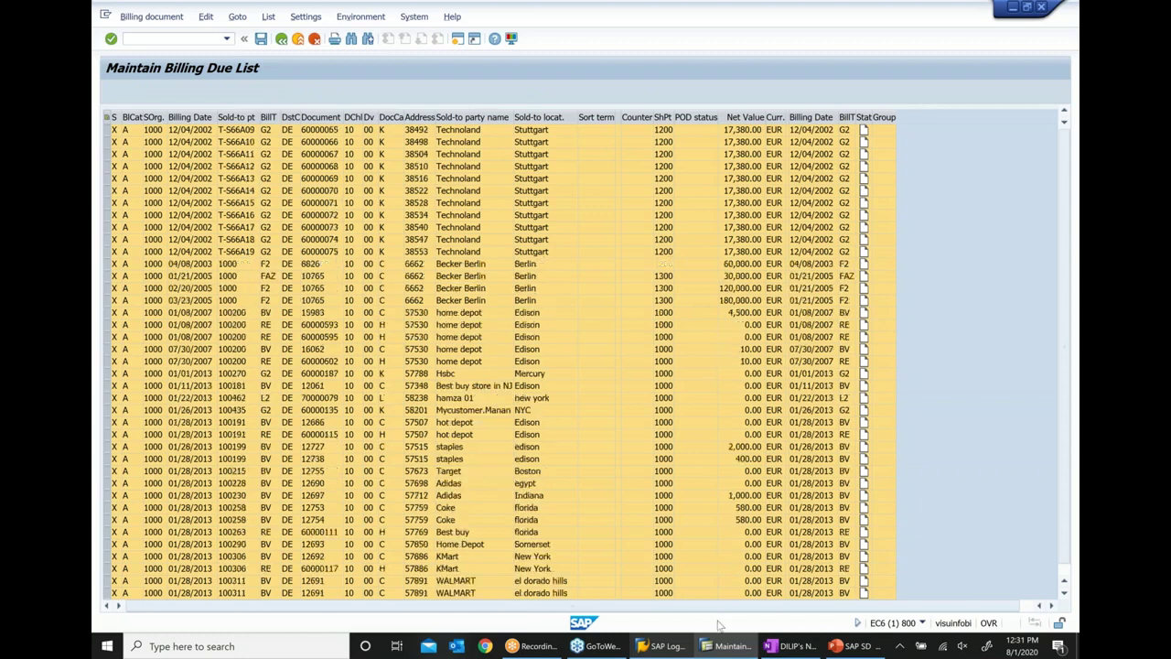
scroll(667, 517, down, 7)
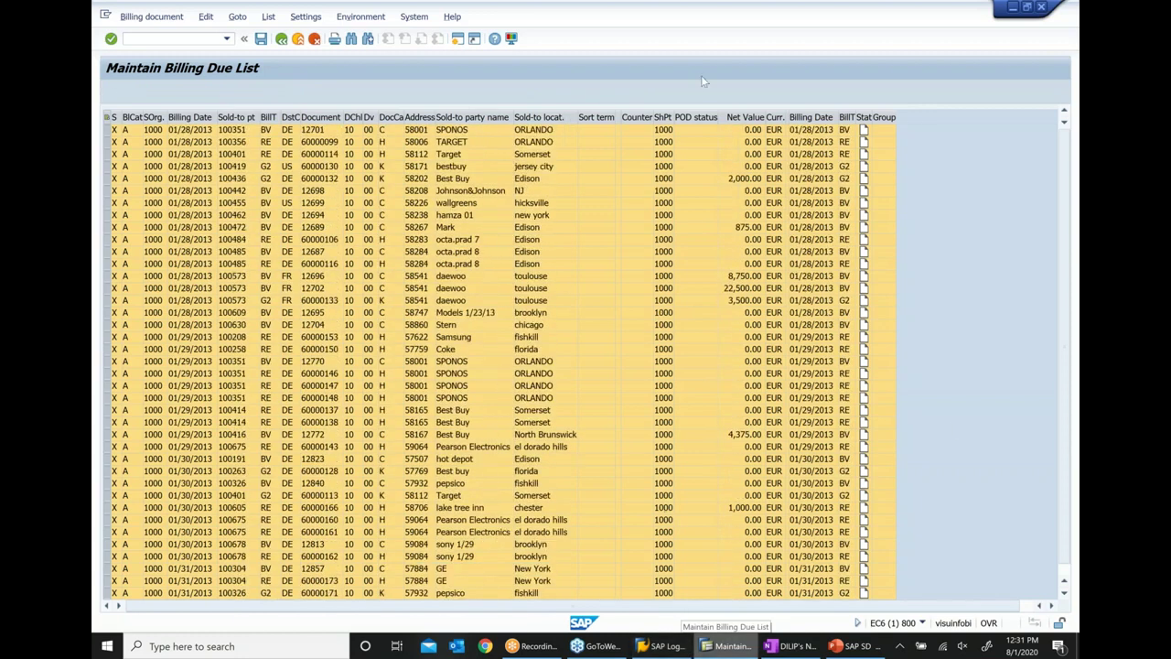
scroll(672, 475, down, 10)
scroll(677, 422, down, 20)
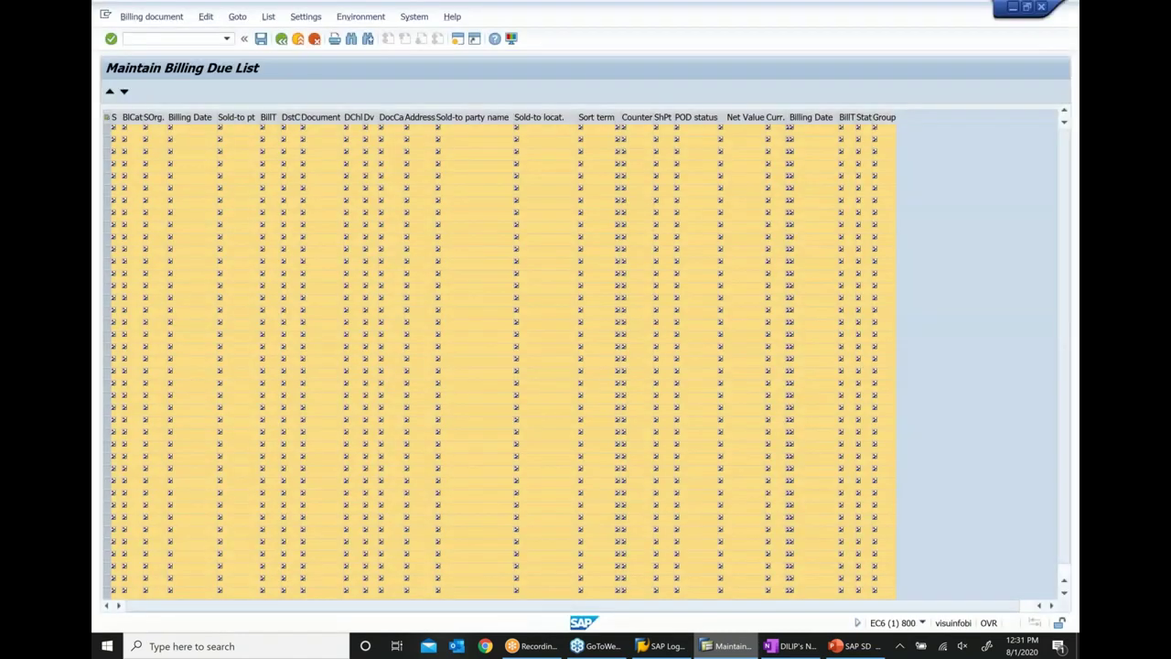
click(282, 42)
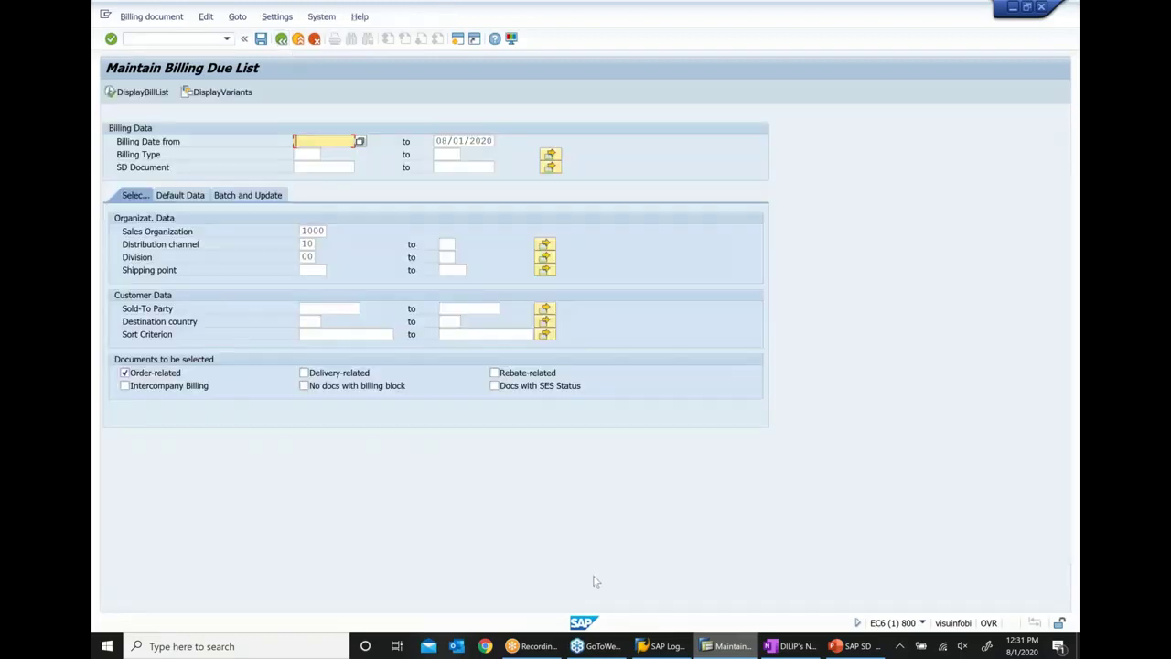
Step: Look up the customer number in the SD/CRM class notes in OneNote and return to the SAP selection
click(792, 648)
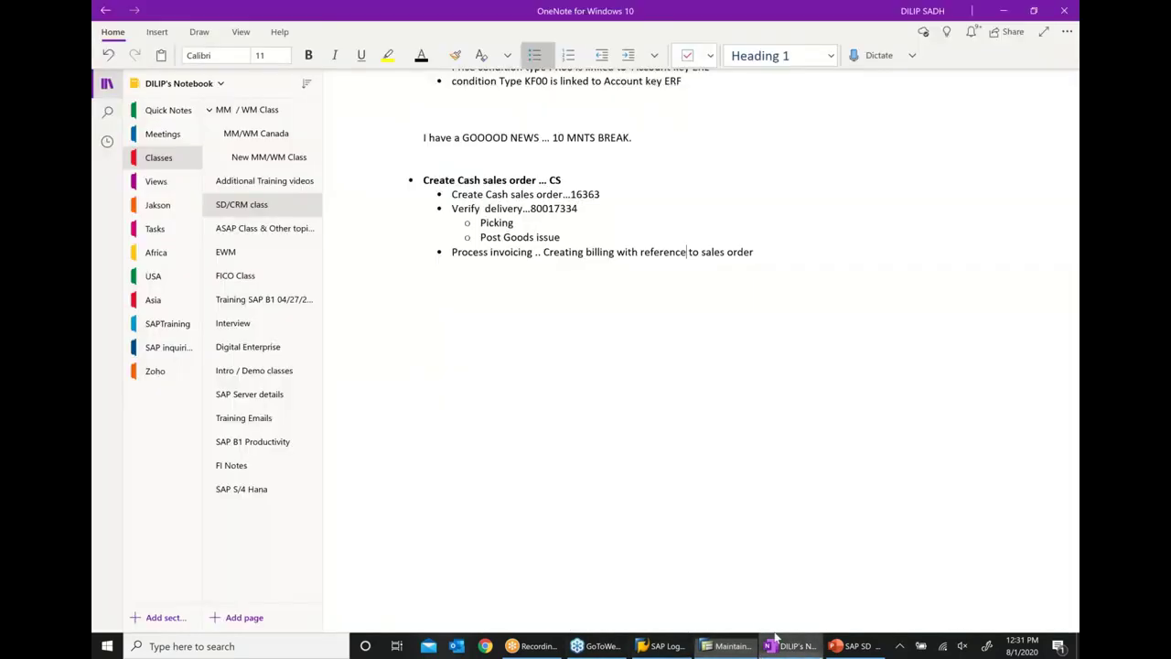
scroll(656, 254, up, 2)
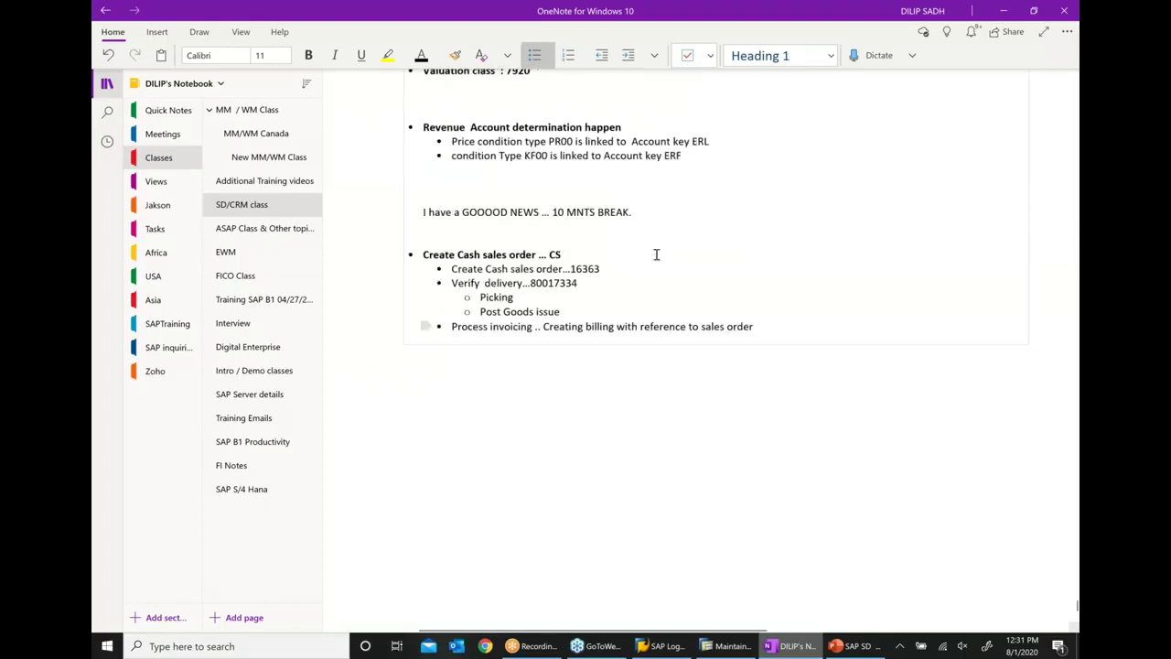
scroll(660, 288, up, 2)
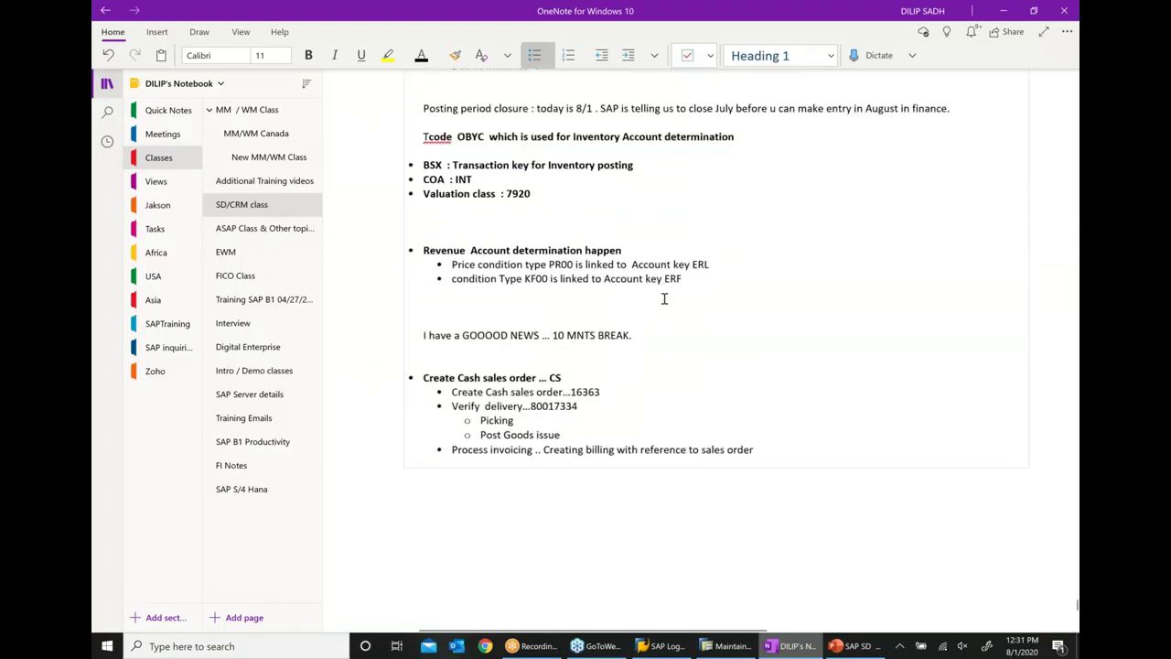
scroll(678, 302, up, 5)
scroll(678, 302, up, 1)
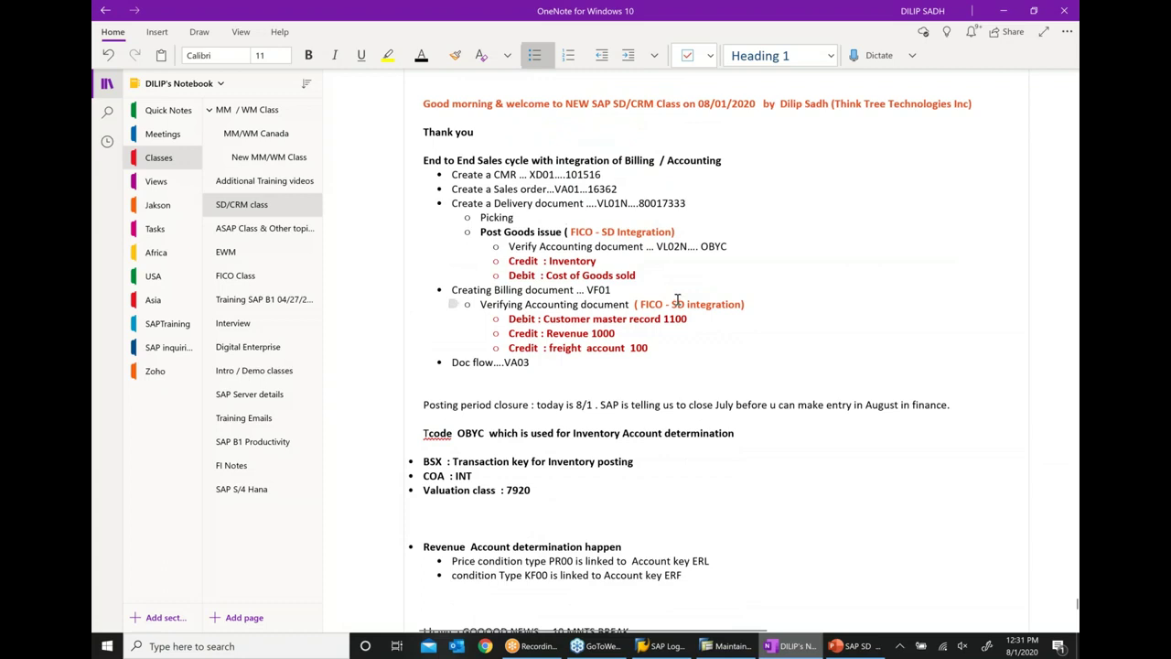
click(731, 648)
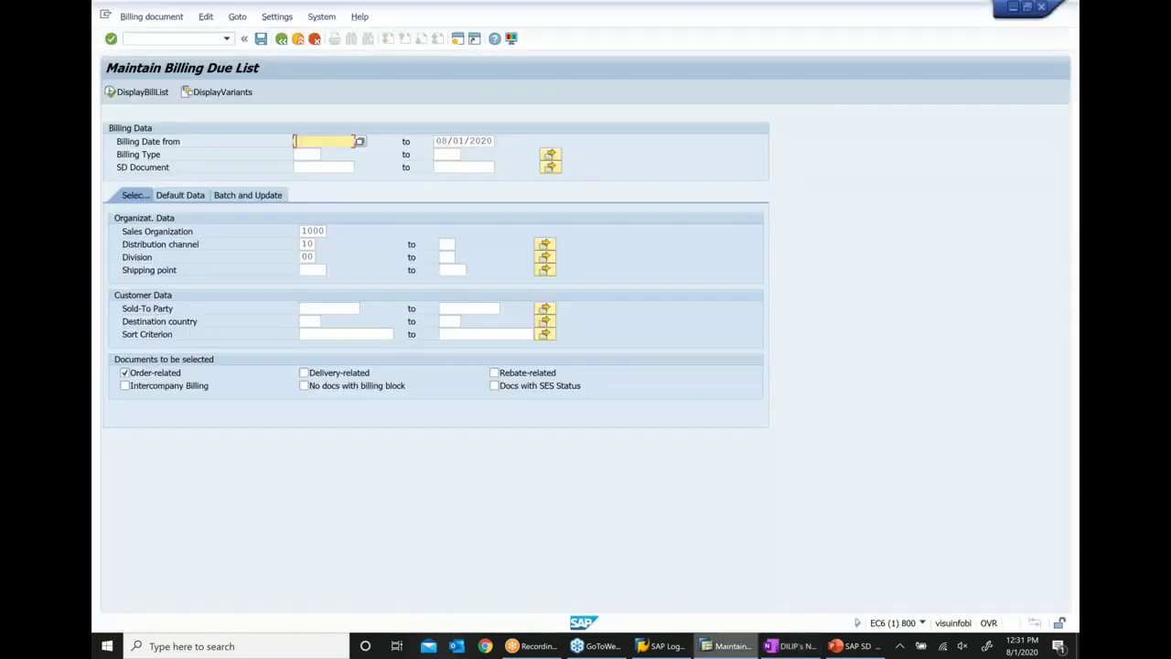
Step: Enter the customer's number as sold-to party, display the billing due list and return to the selection
click(329, 308)
text(101)
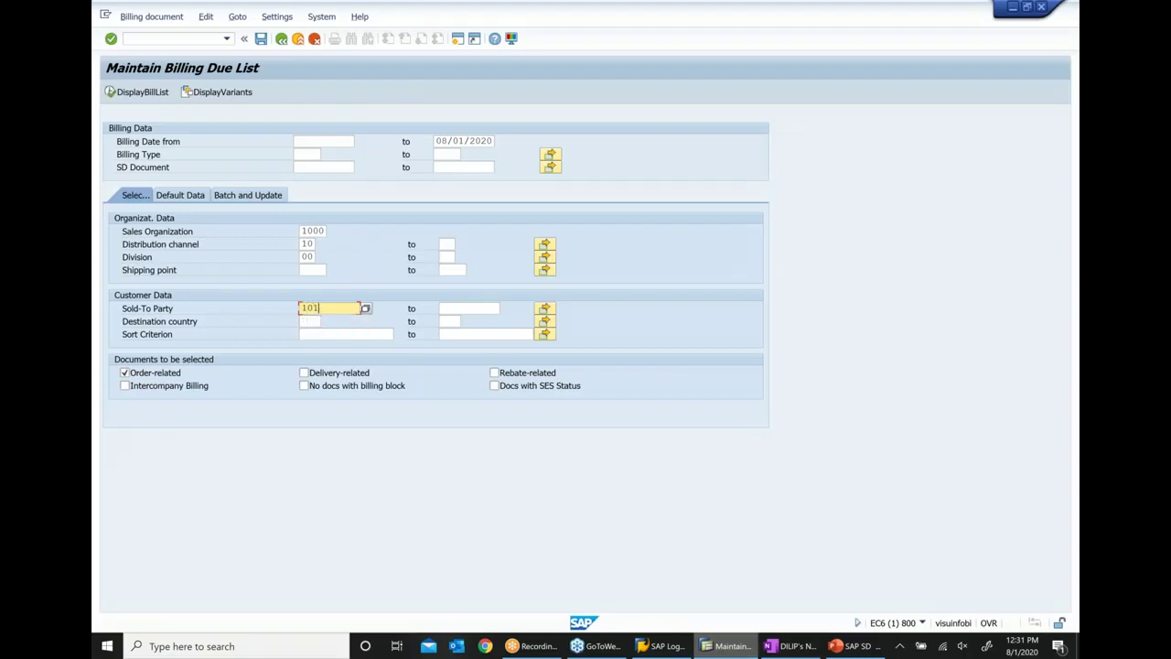
text(516)
click(110, 92)
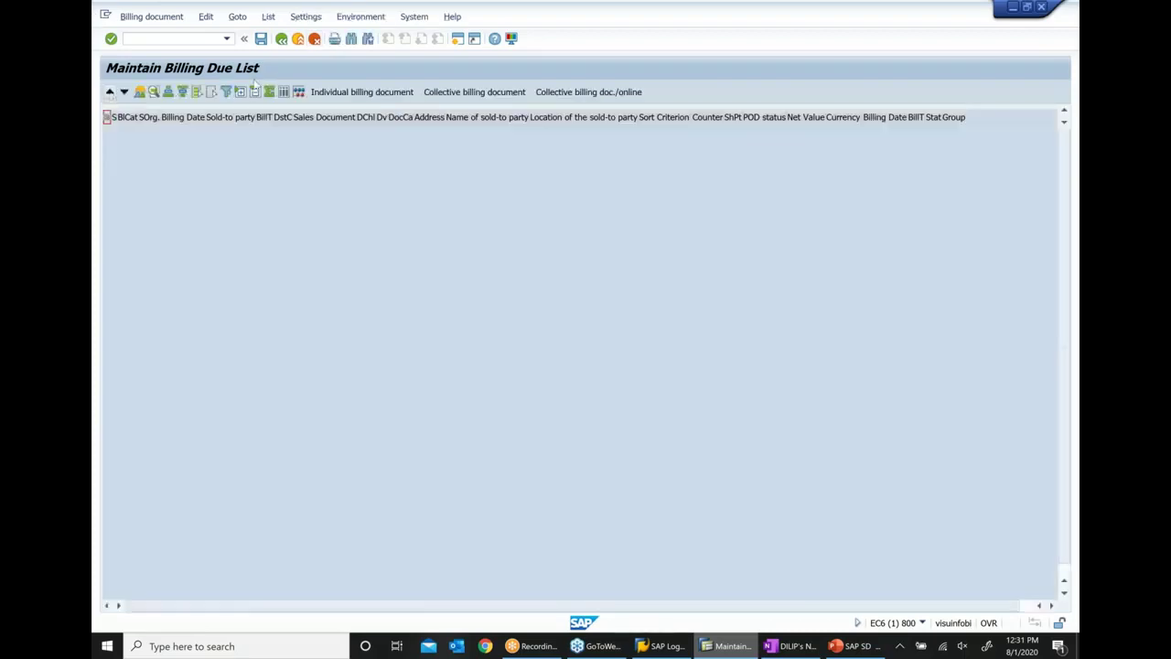
click(281, 40)
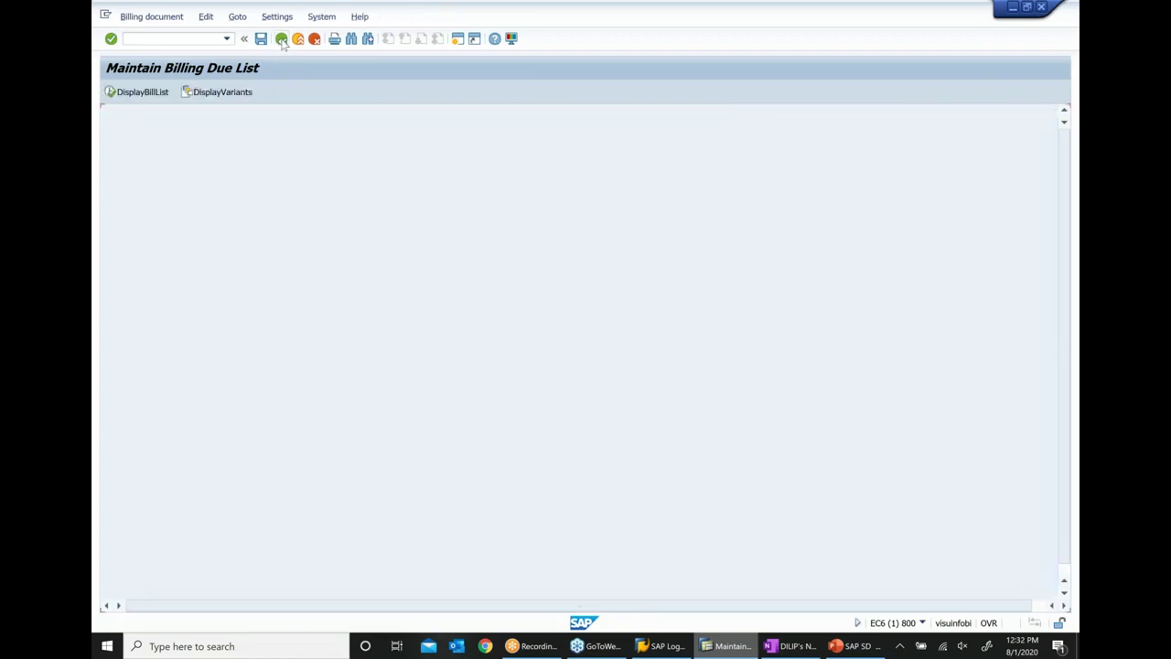
Step: Include delivery-related documents, clear the end billing date and display the billing due list for the customer
click(346, 378)
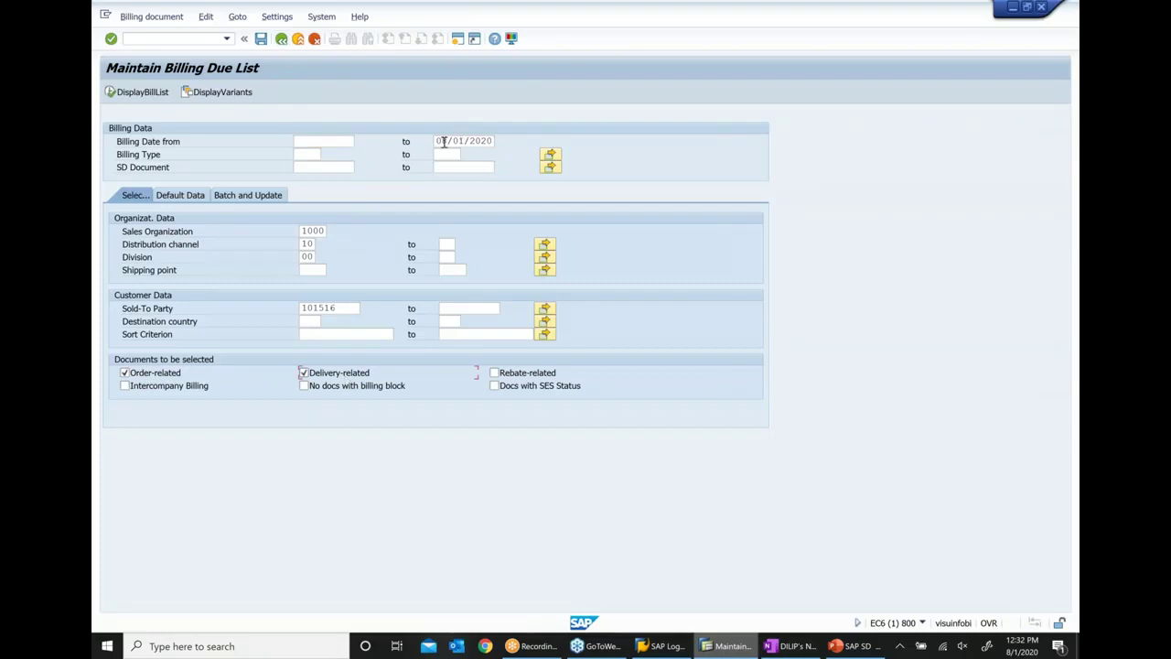
drag(440, 141, 635, 136)
key(Delete)
click(126, 93)
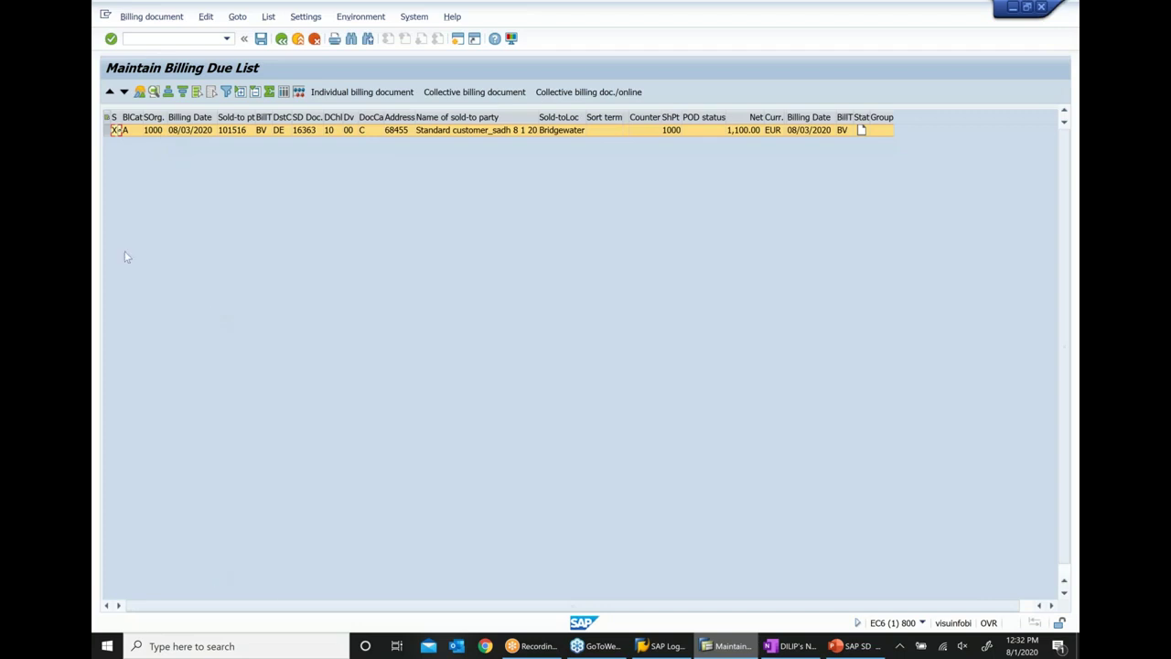
Step: Check the listed entry's billing date, sold-to party and SD document against the cash sales order in the OneNote notes
click(158, 135)
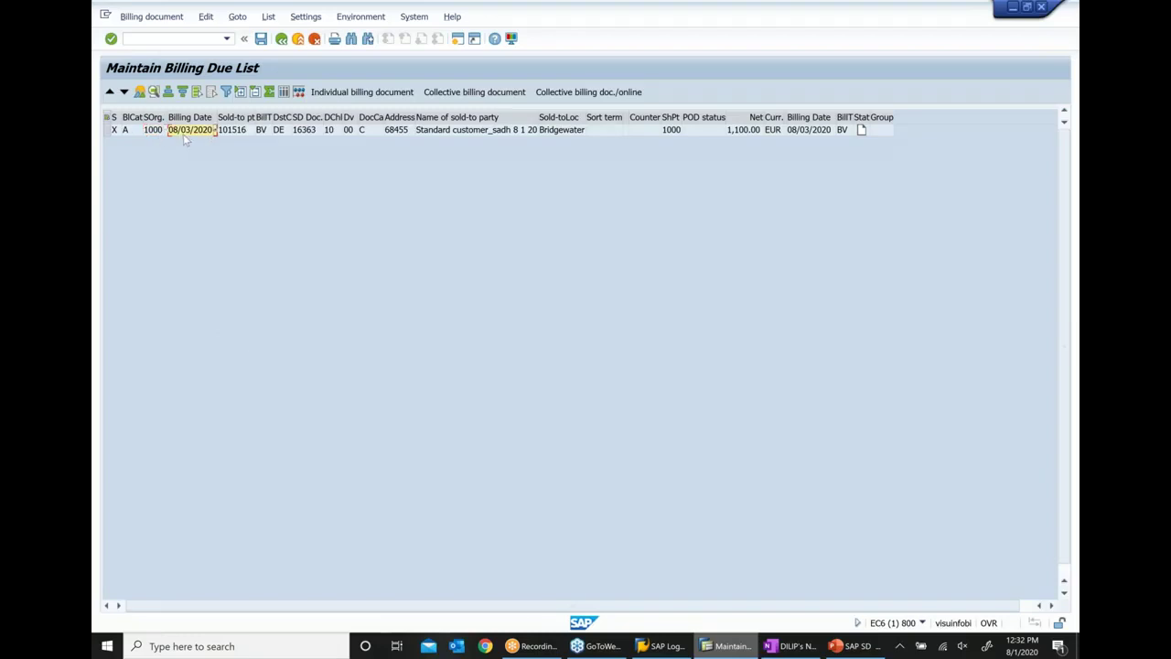
click(236, 131)
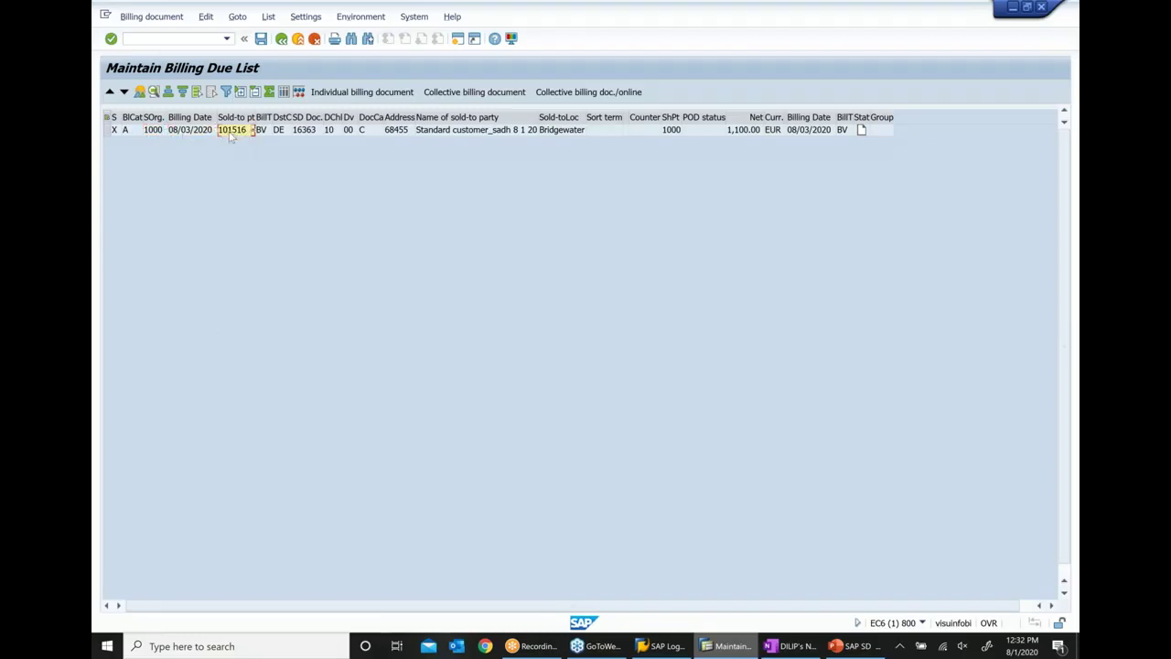
click(306, 132)
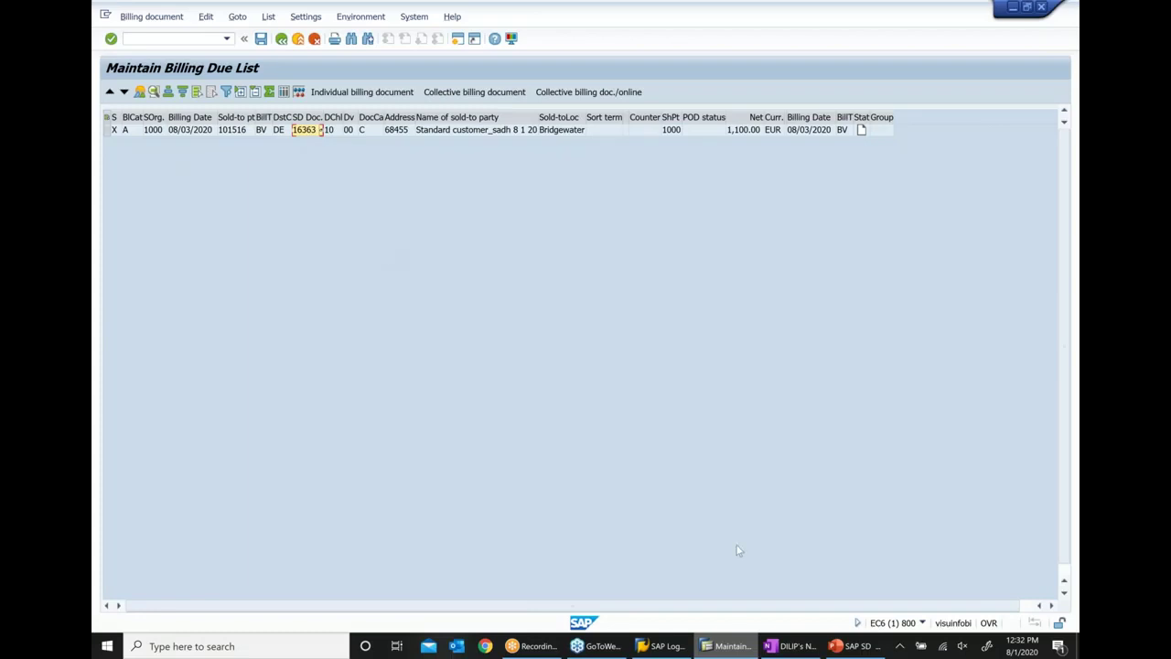
click(809, 647)
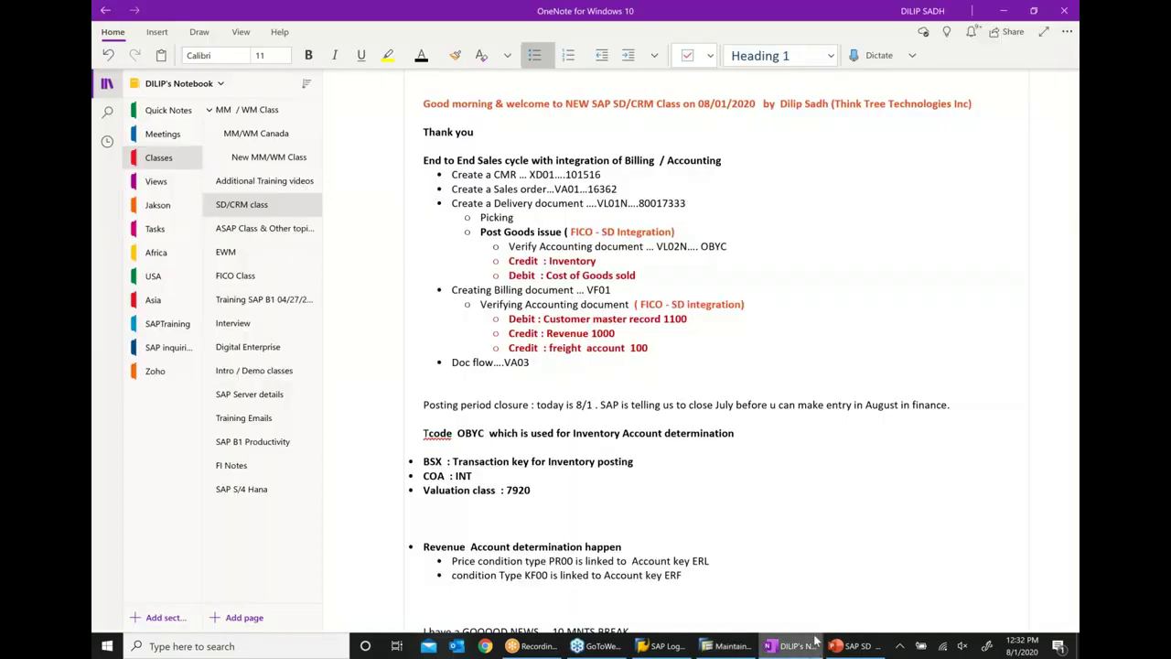
scroll(748, 514, down, 5)
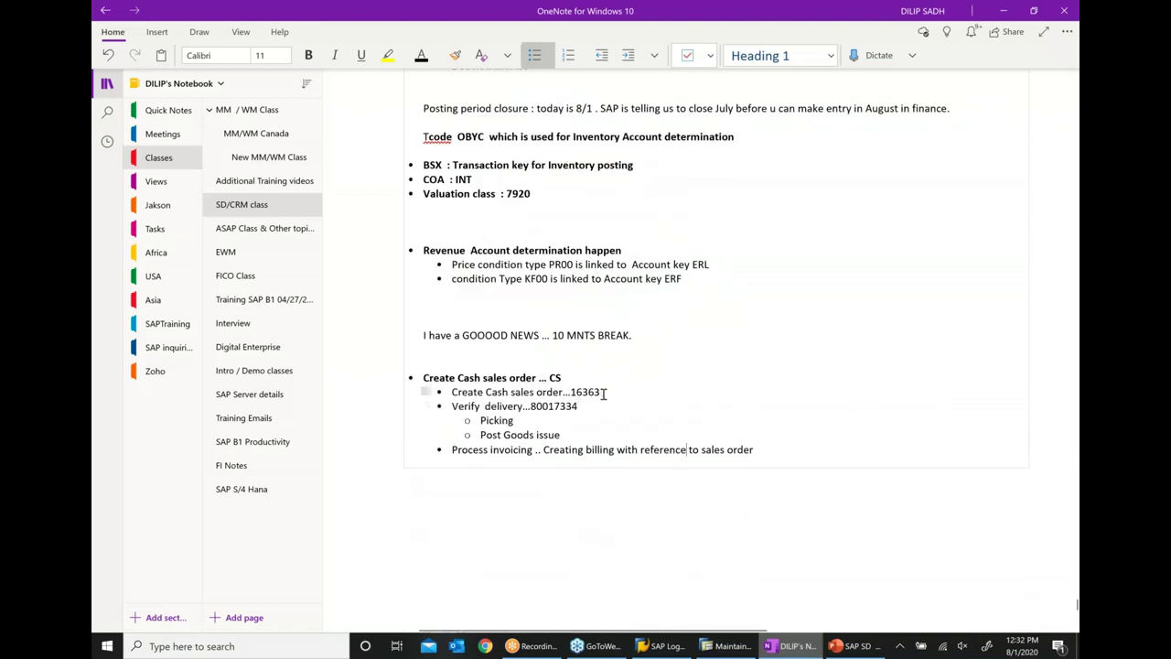
Step: Return to the SAP billing due list, create an individual billing document for the listed cash sales order and save it
click(728, 646)
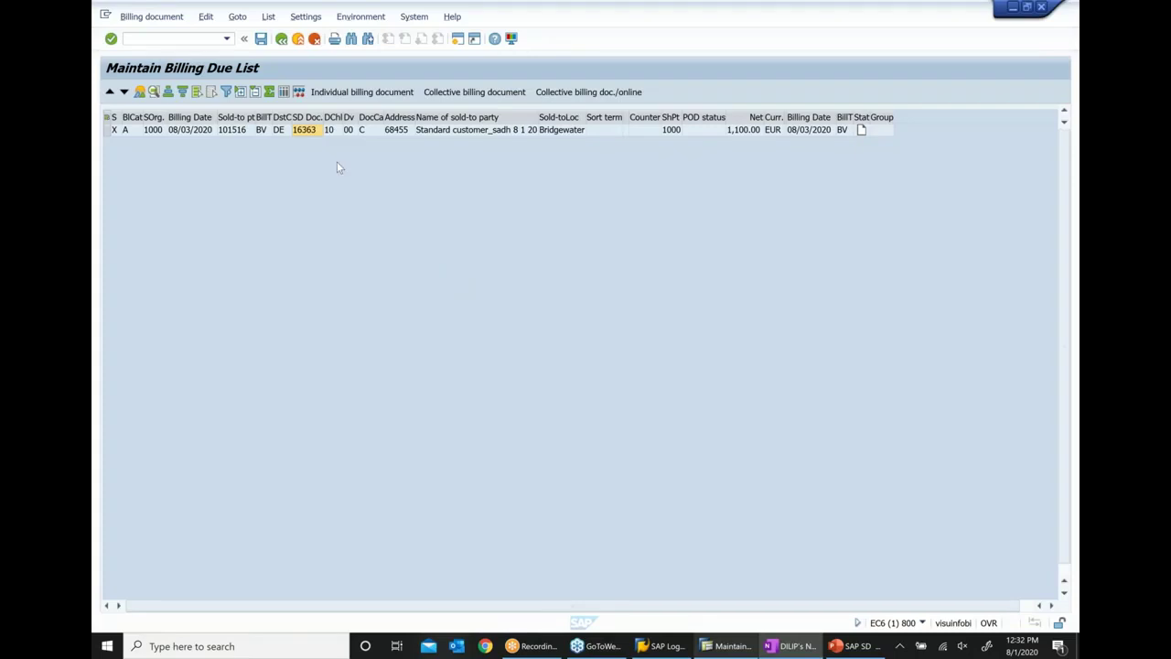
click(301, 137)
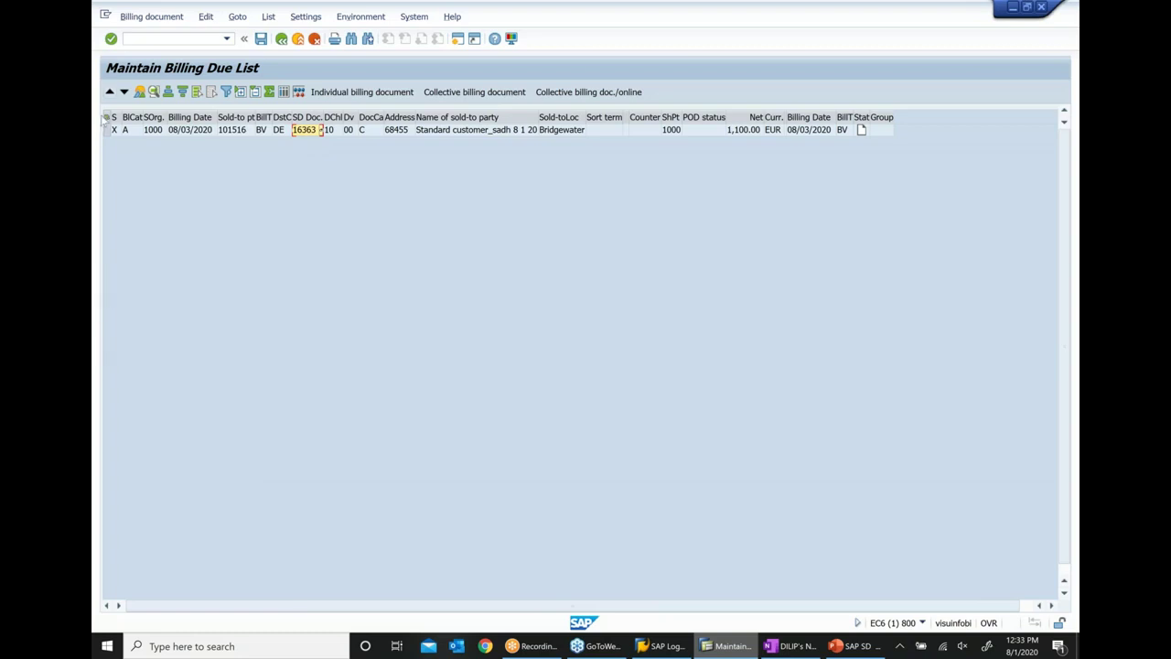
click(106, 129)
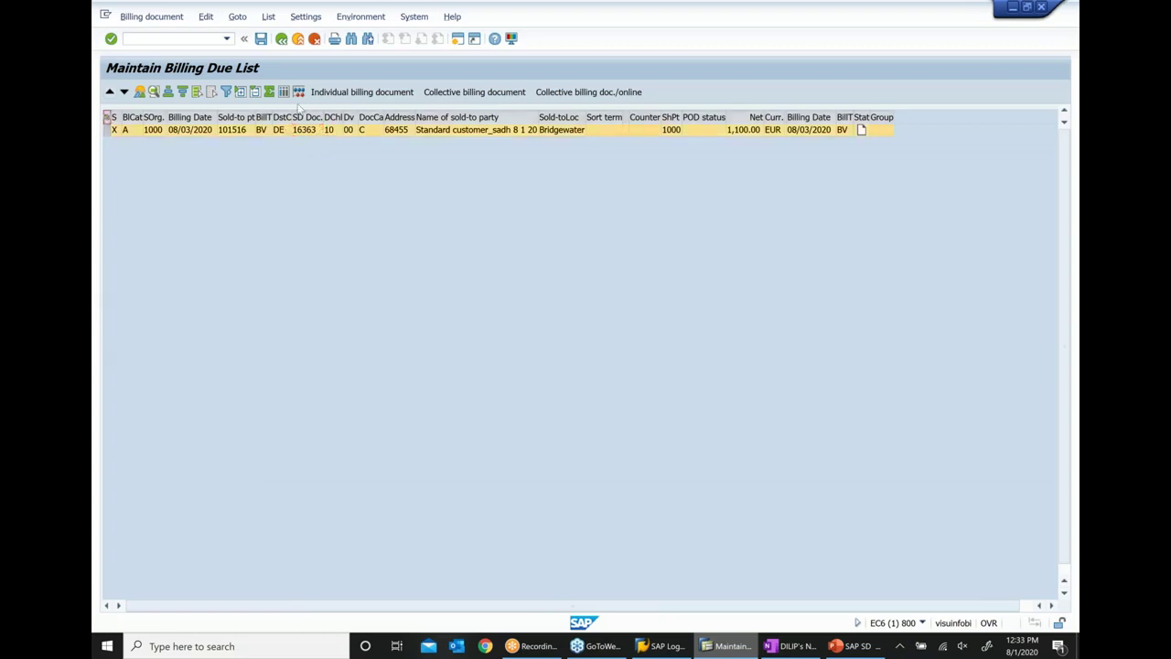
click(350, 94)
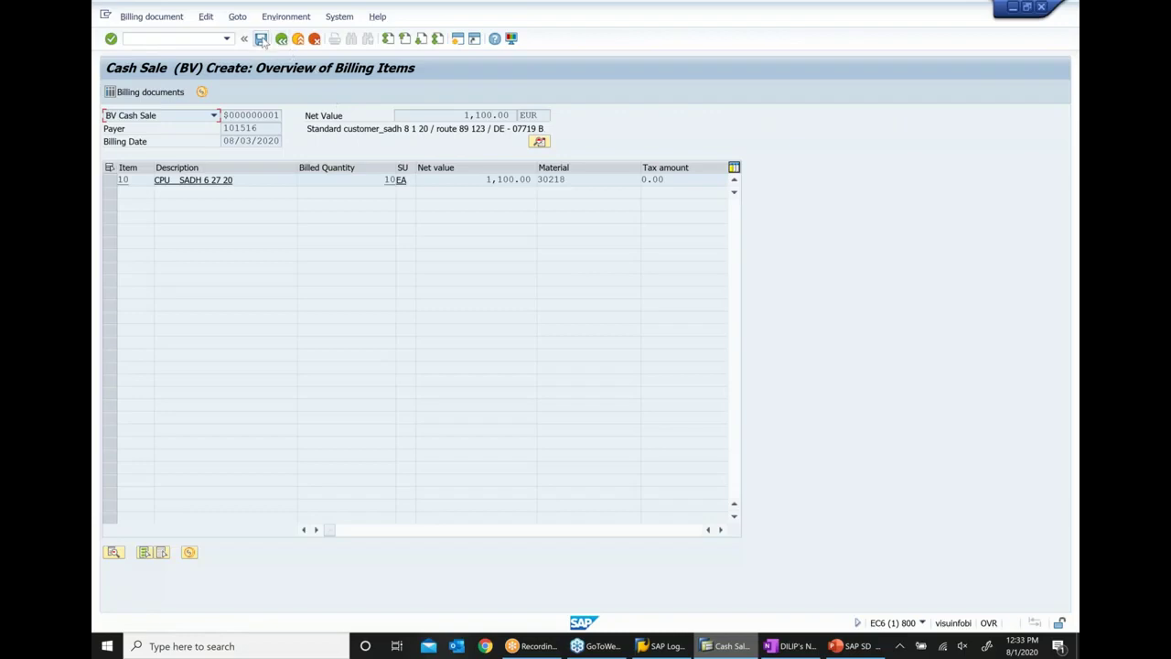
click(261, 40)
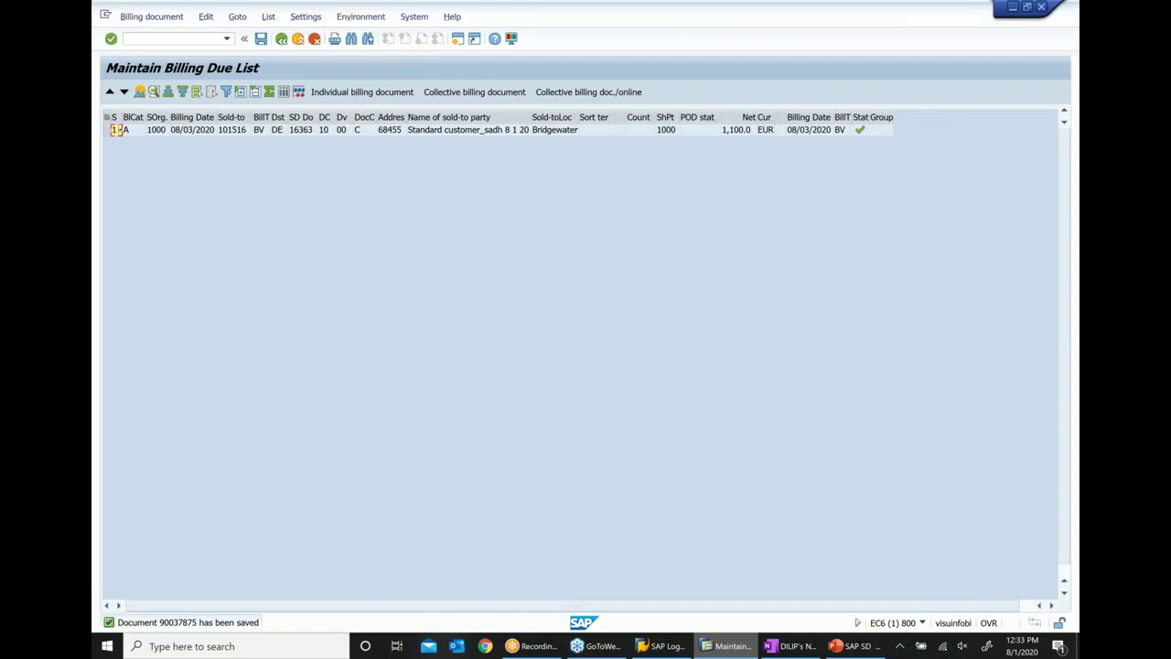
Step: Leave the billing due list and open the document flow of the cash sales order through transaction VA03
click(283, 43)
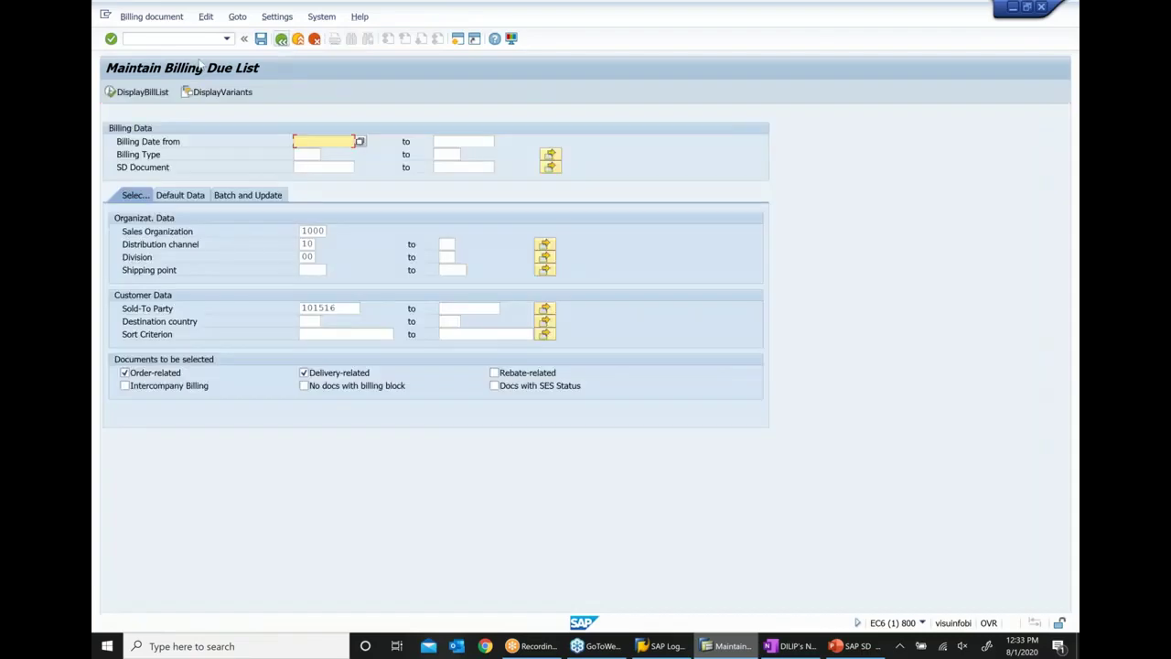
click(282, 40)
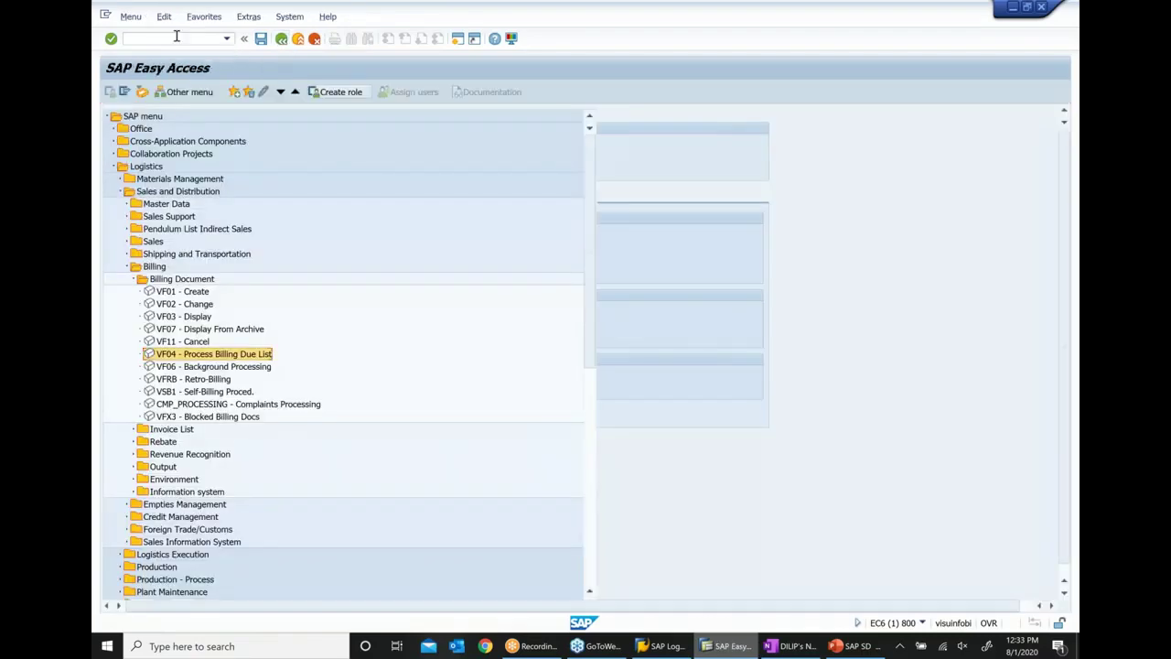
text(va)
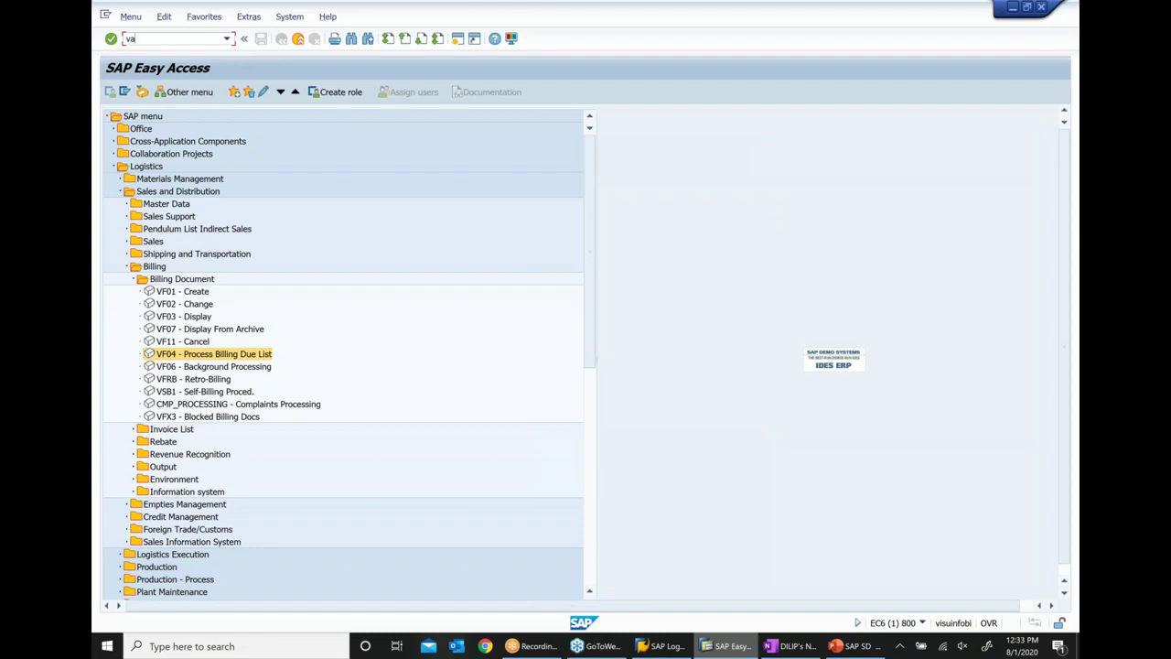
text(03)
key(Return)
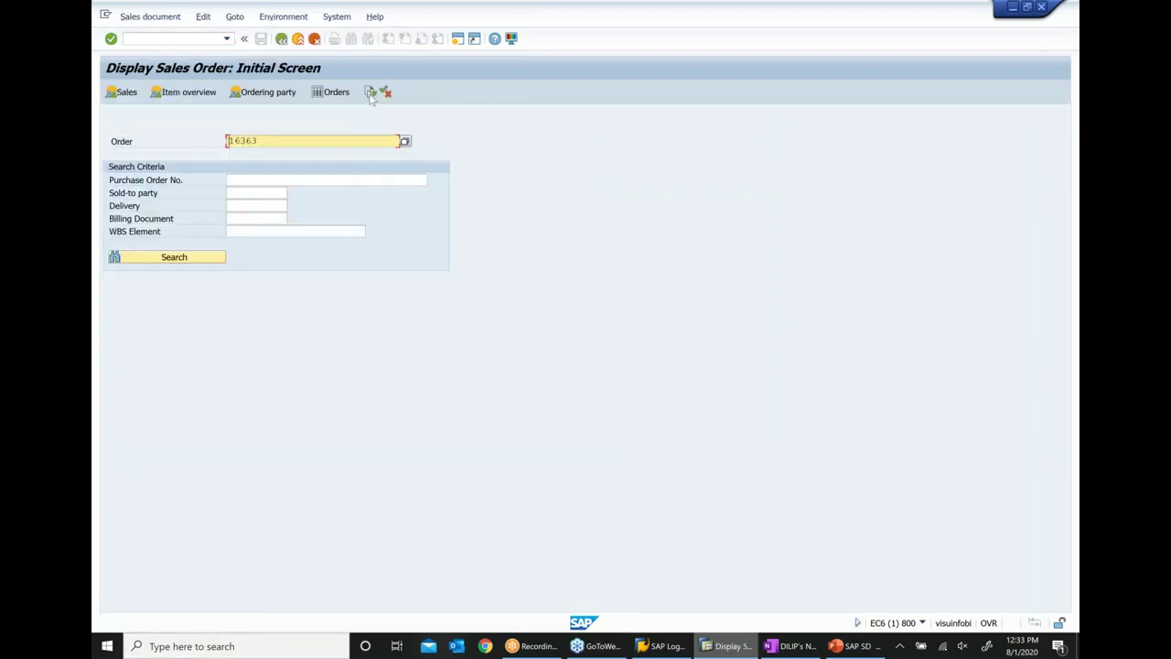
click(370, 91)
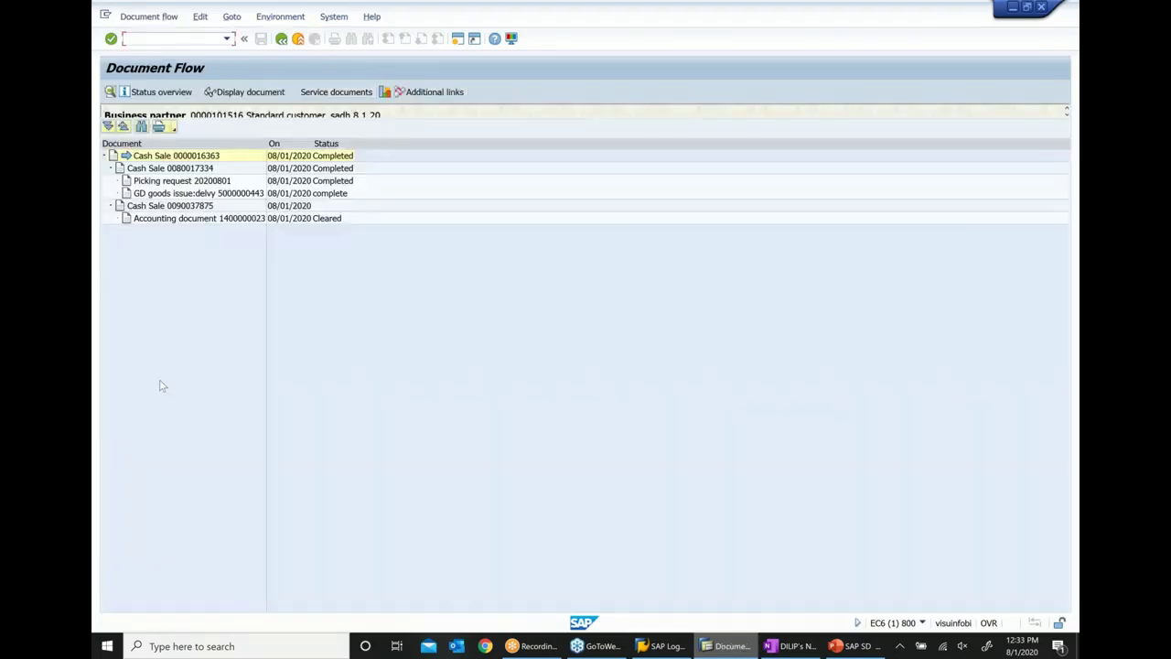
Step: Check the status of the order, delivery, picking request, goods issue, billing and accounting documents in the document flow
click(189, 157)
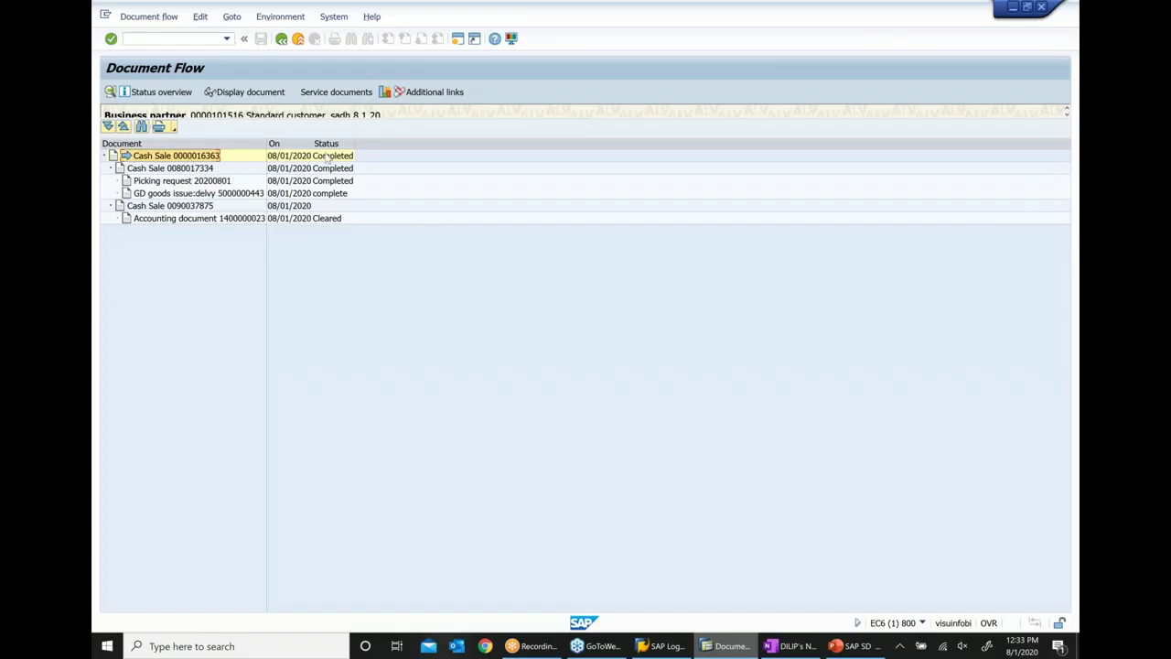
click(326, 155)
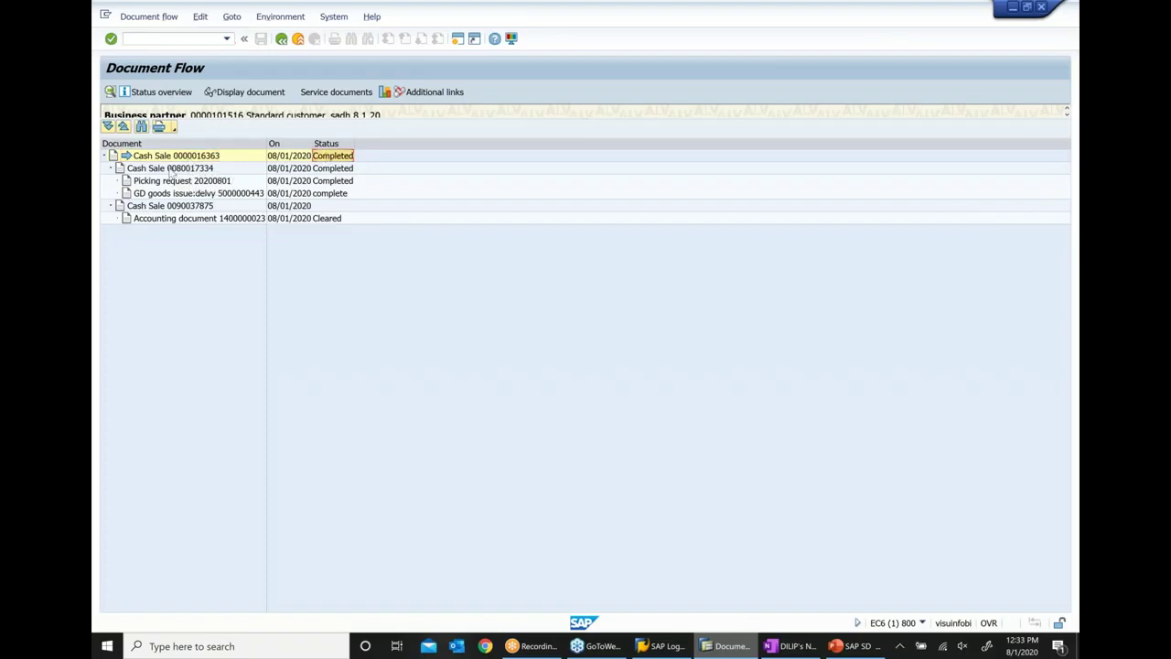
click(170, 171)
click(330, 168)
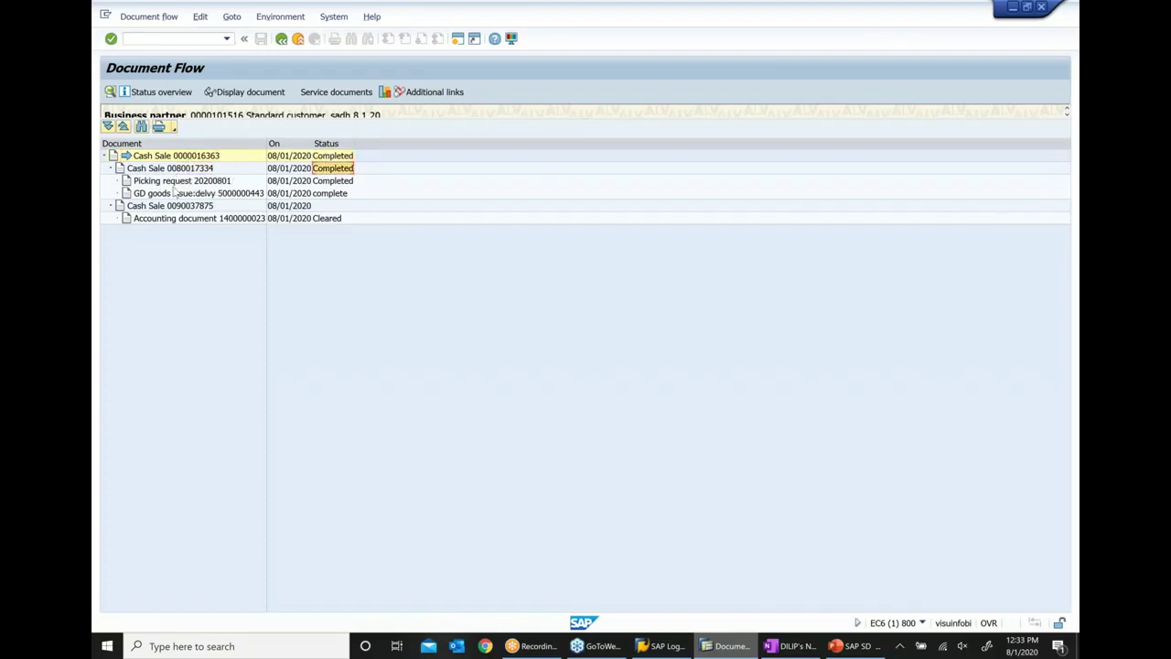
click(167, 181)
click(321, 181)
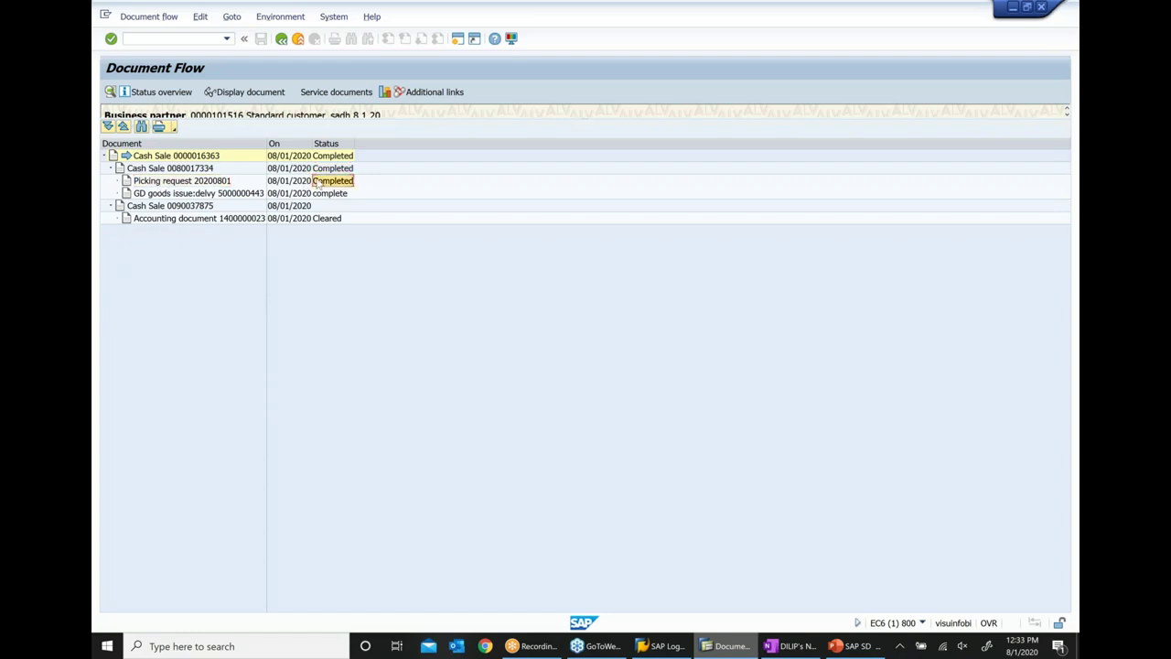
click(164, 194)
click(327, 194)
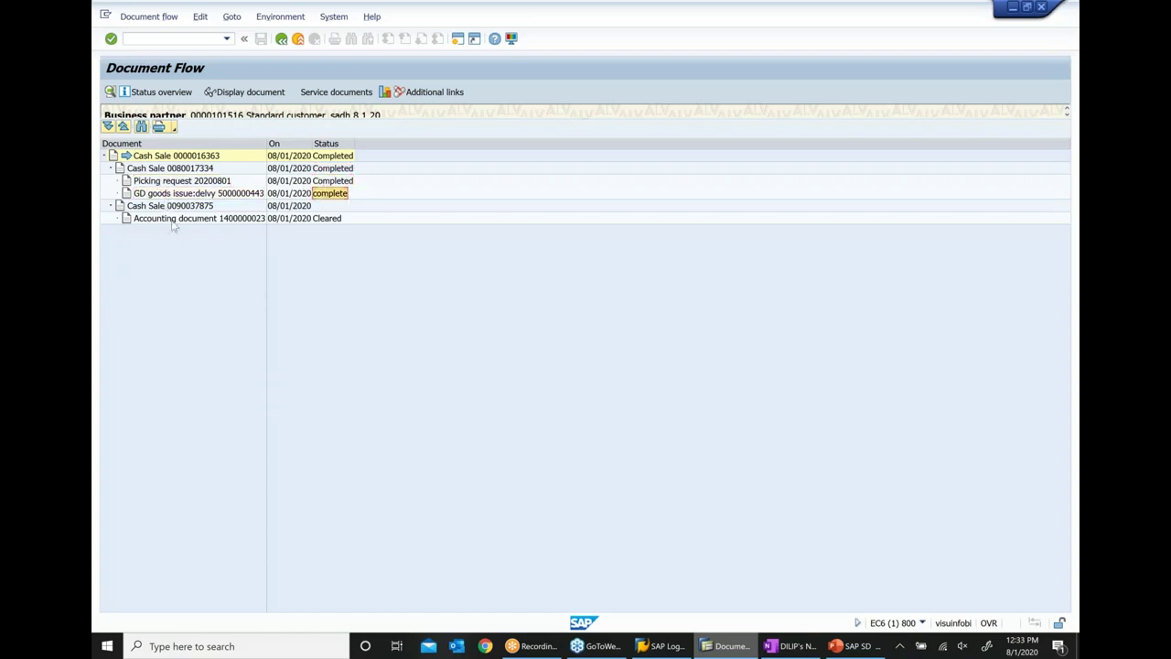
click(149, 207)
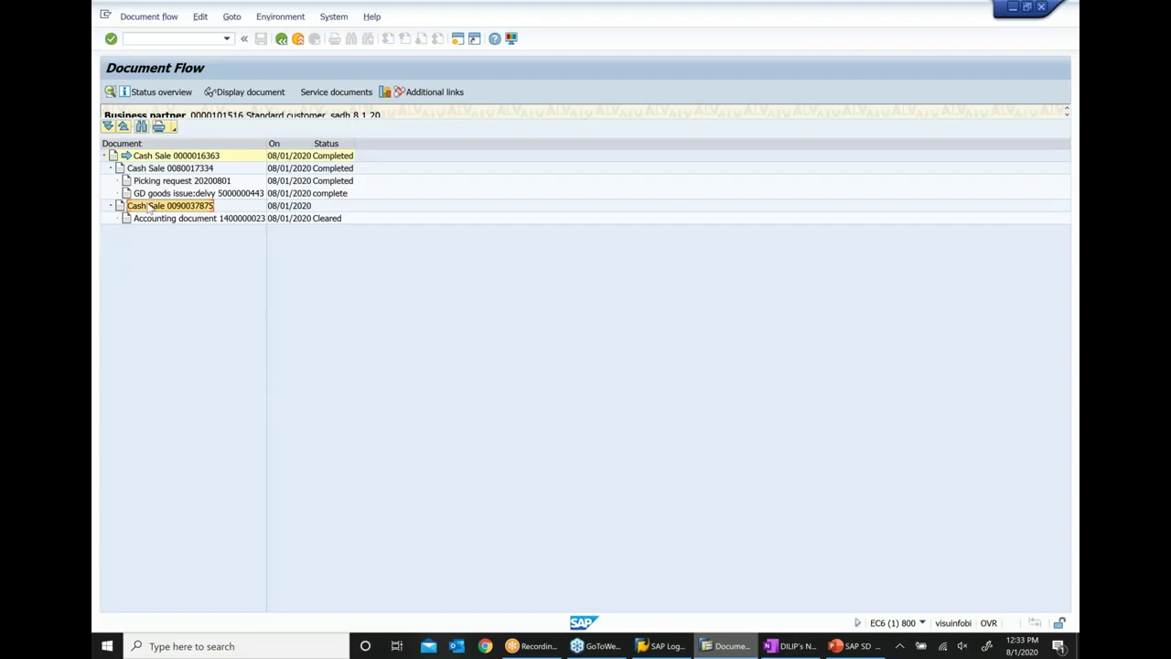
click(295, 208)
click(187, 220)
click(331, 220)
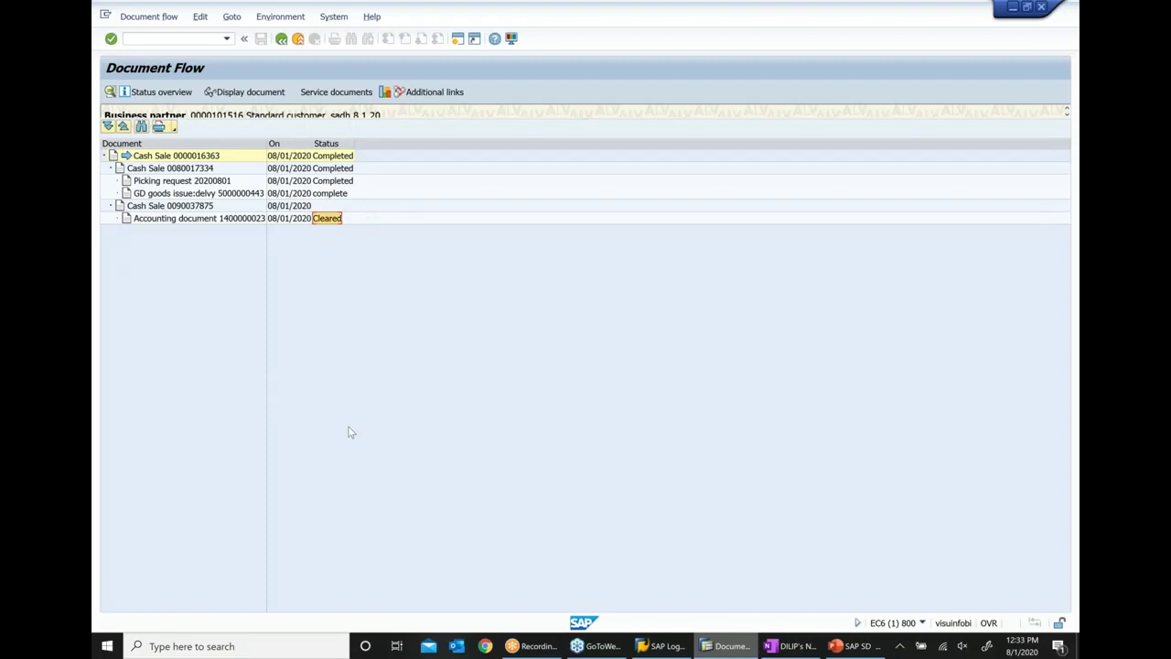
Step: In the OneNote class notes, put "Creating billing with reference to sales order" in its own sub-bullet under "Process invoicing"
click(792, 645)
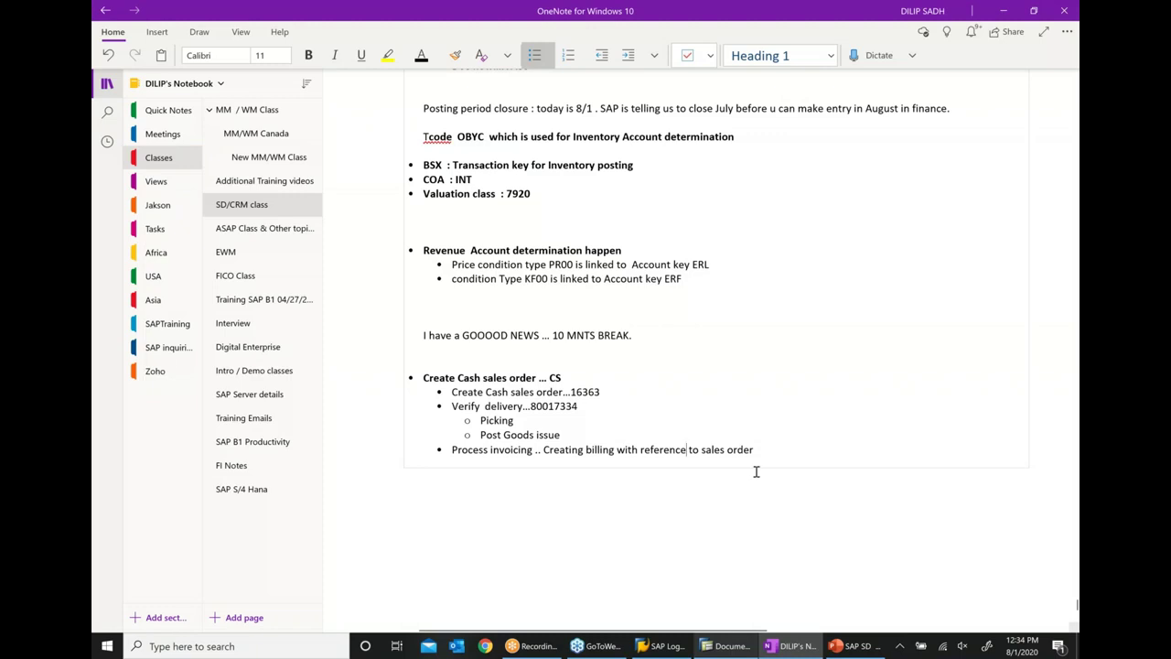
scroll(756, 473, down, 1)
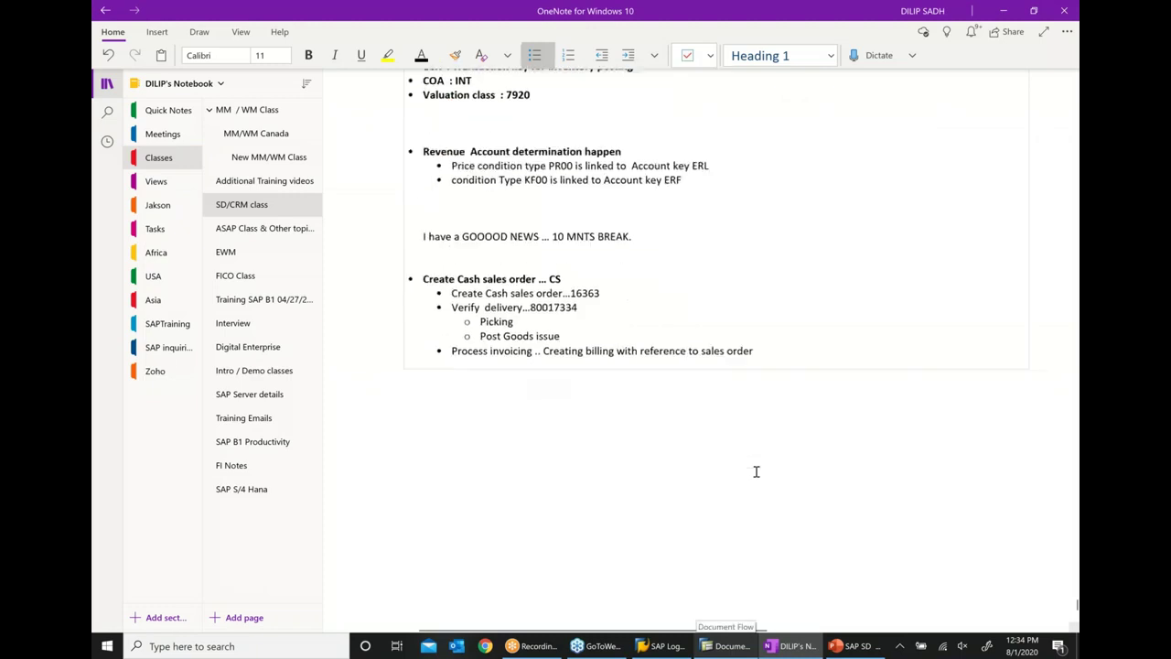
click(546, 350)
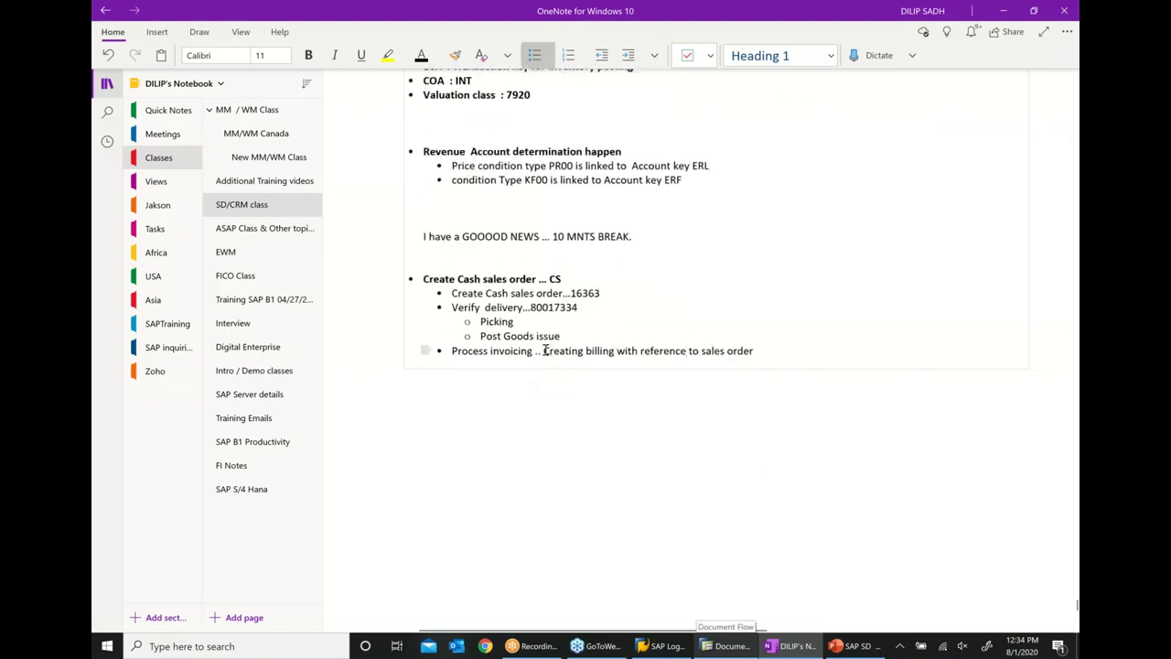
key(Return)
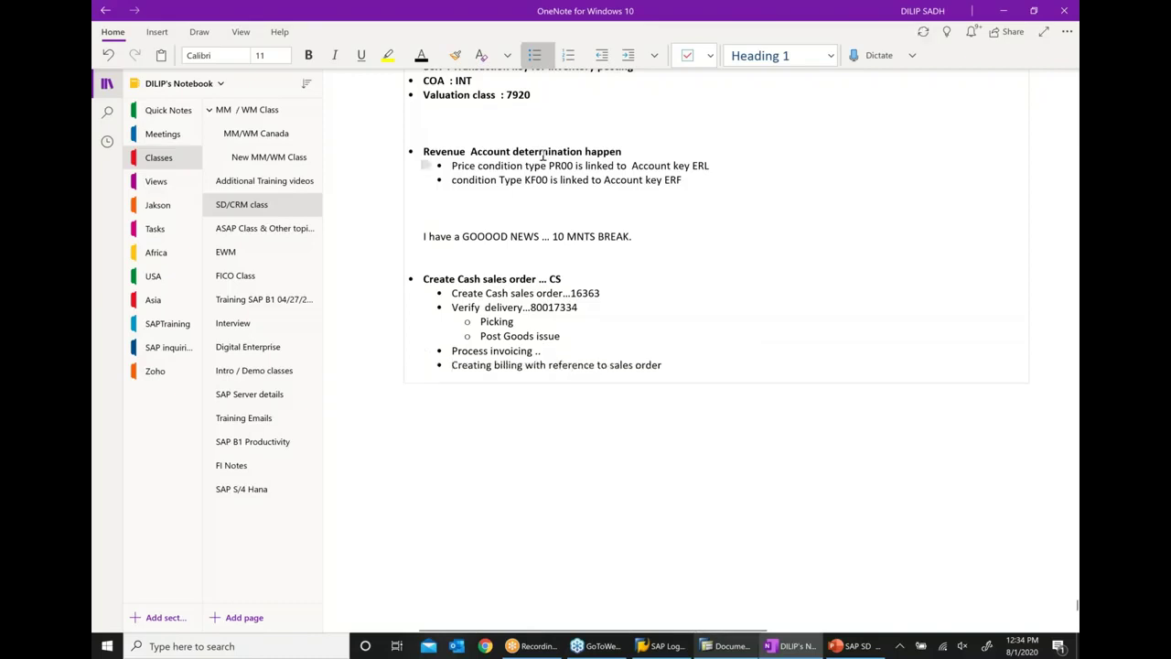
click(628, 56)
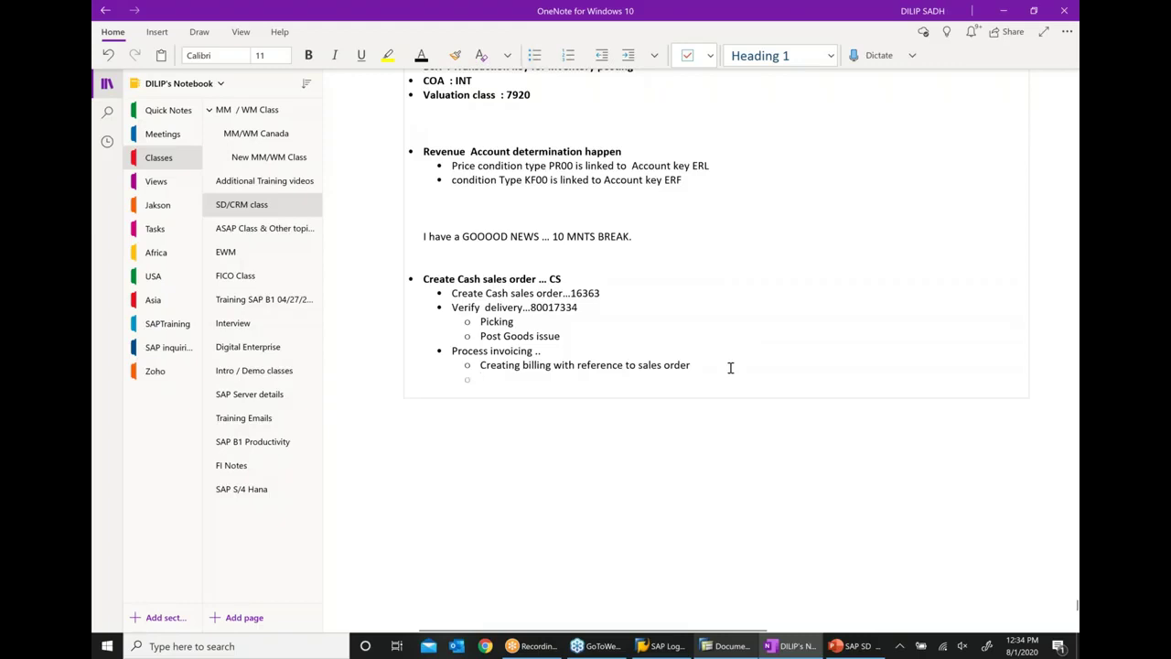
Step: Add a second sub-bullet under "Process invoicing" reading "Created billing using Billing Due list ... VF04"
text(Creat)
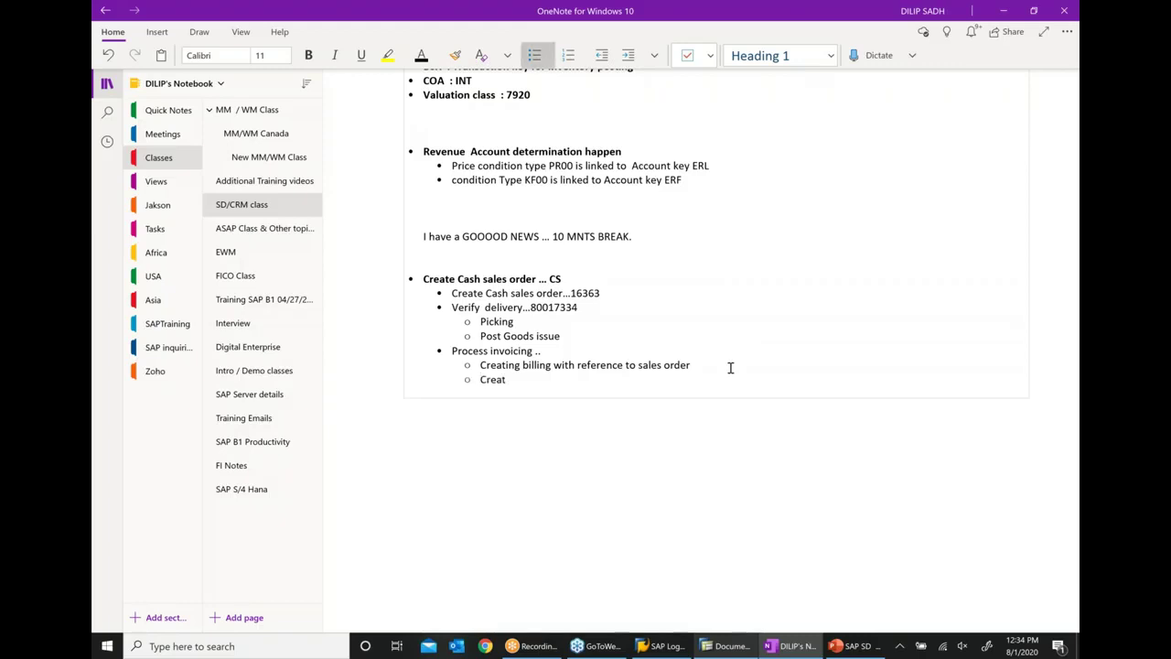
text(ed bill )
text(ng using Billing)
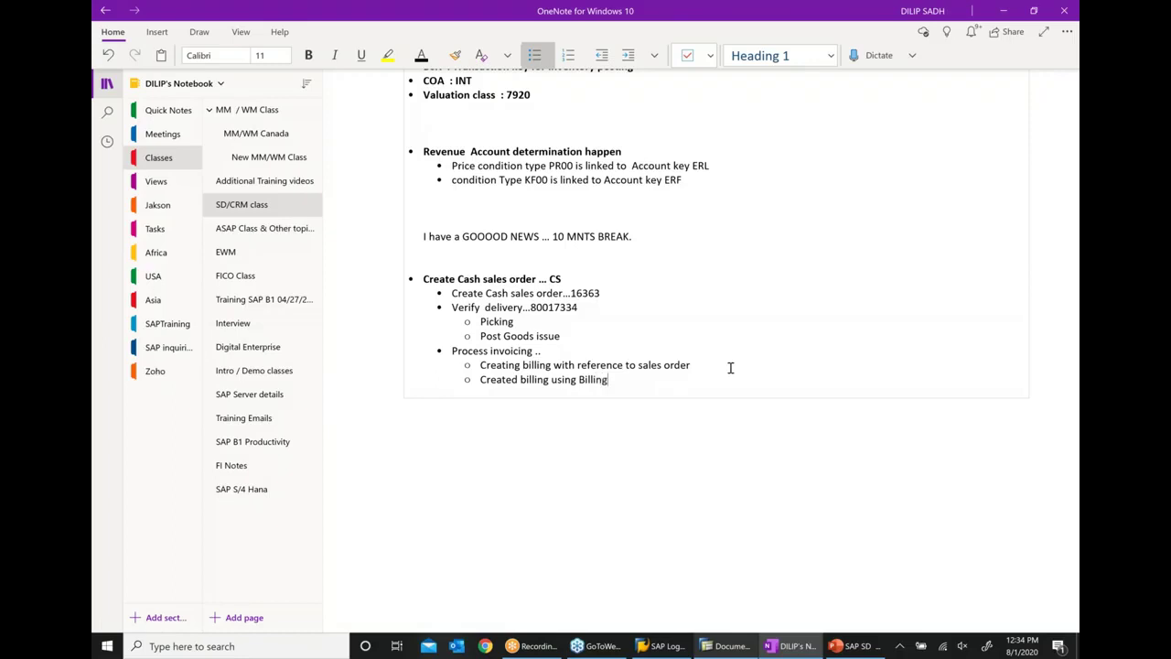
text( Due list)
text(... VF04)
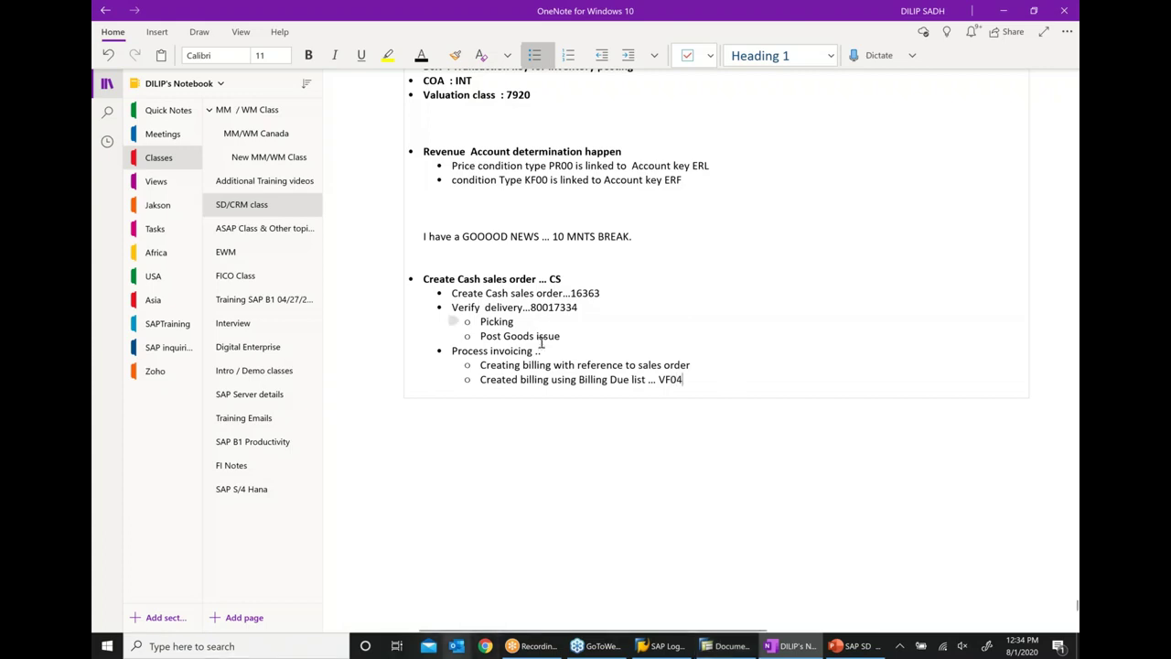
Step: Make the "Process invoicing" line in the cash sales order notes bold
drag(535, 351, 452, 352)
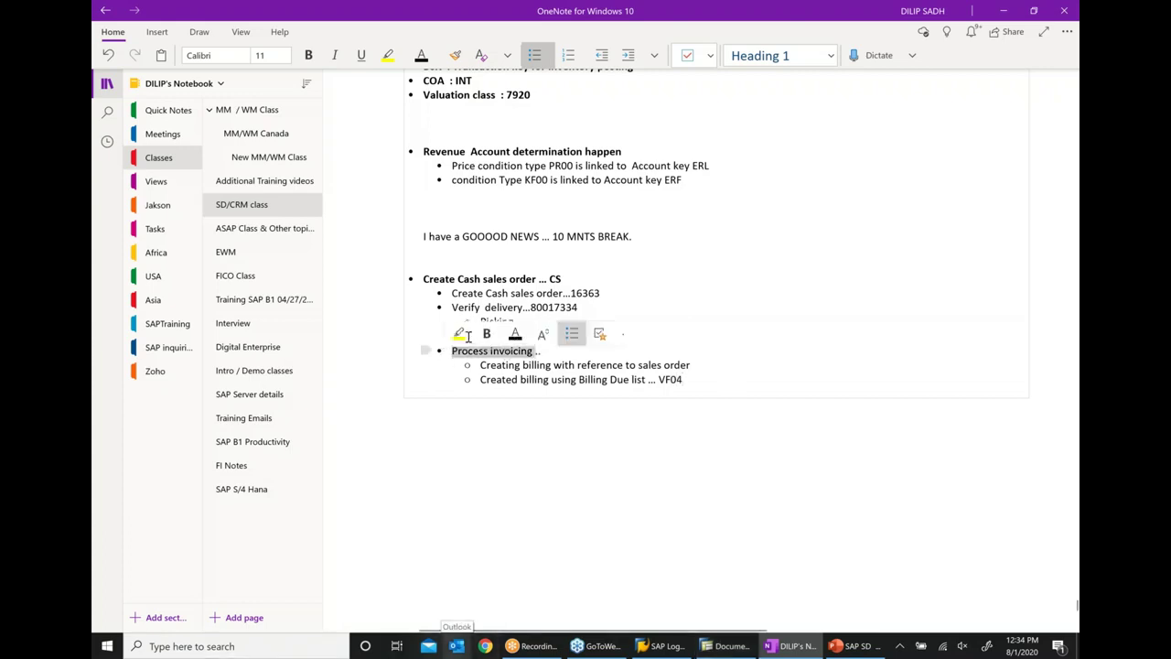
click(487, 333)
click(607, 454)
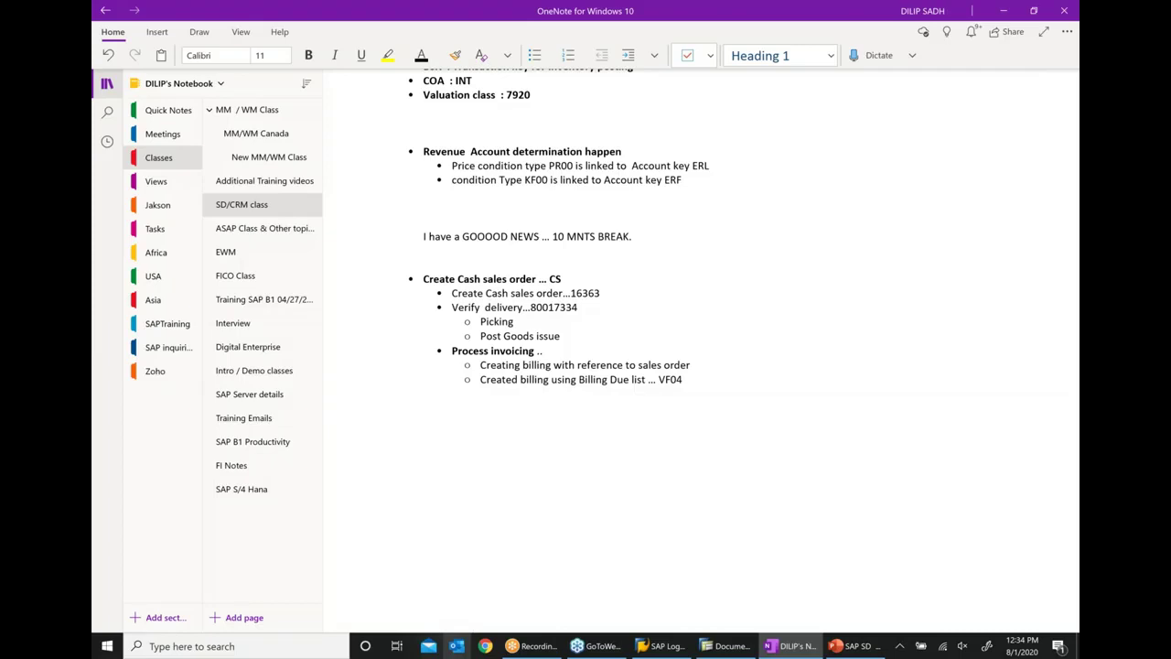
click(539, 646)
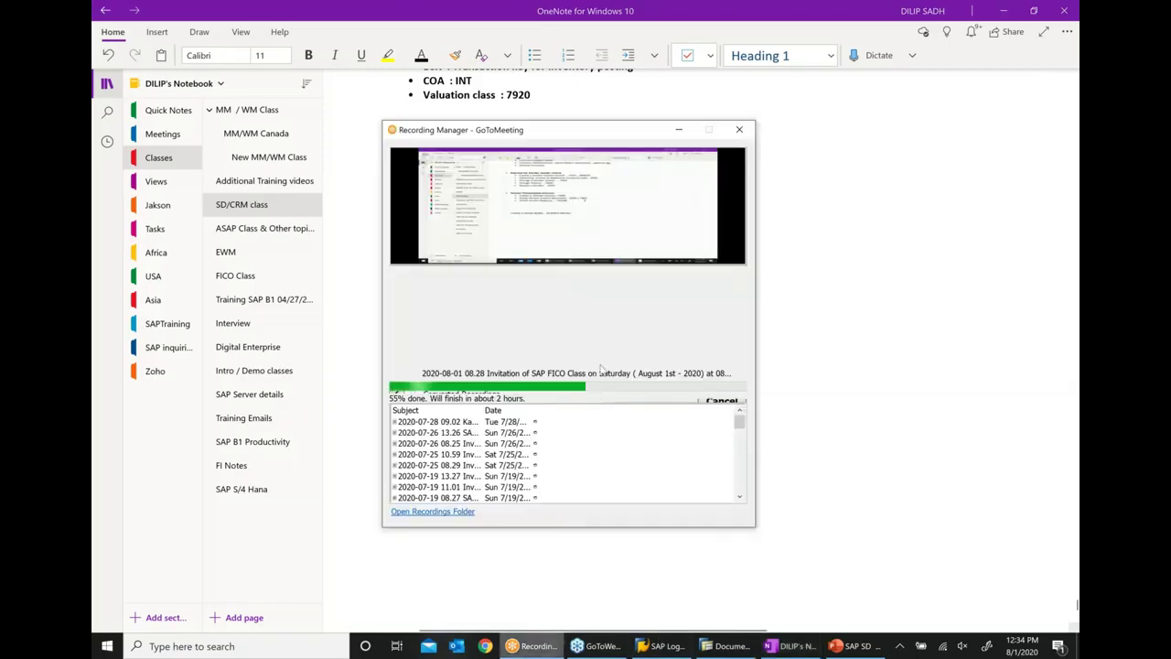
click(678, 130)
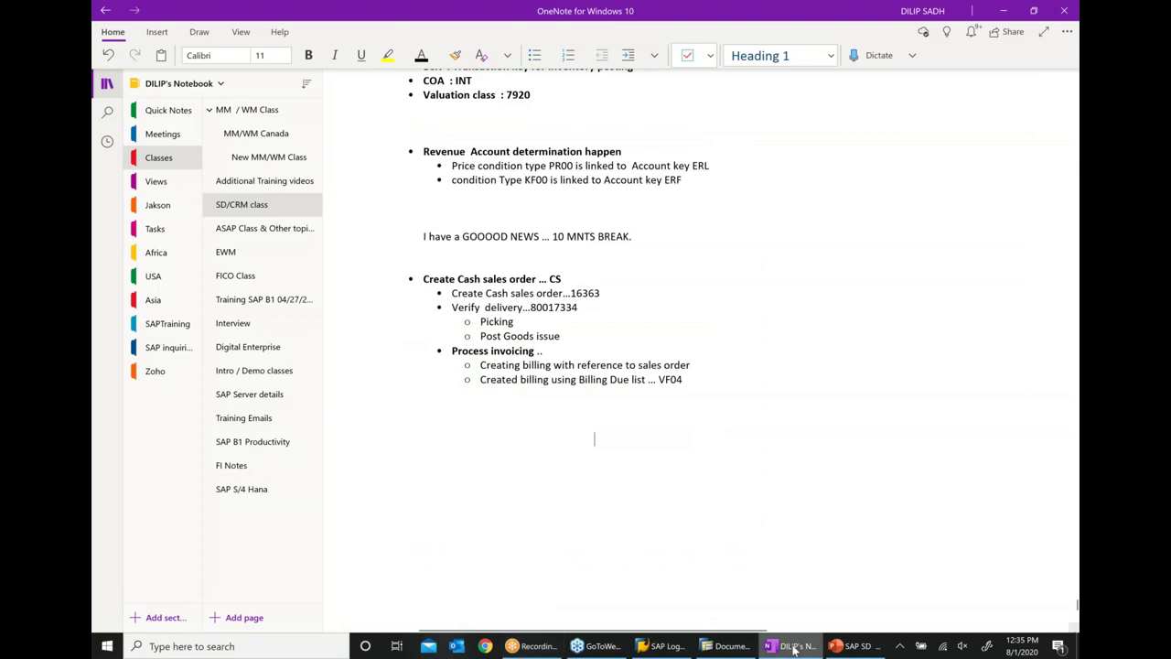
Step: Switch to the SAP SD Billing presentation in PowerPoint and show slide 7, "Billing methods I"
click(855, 646)
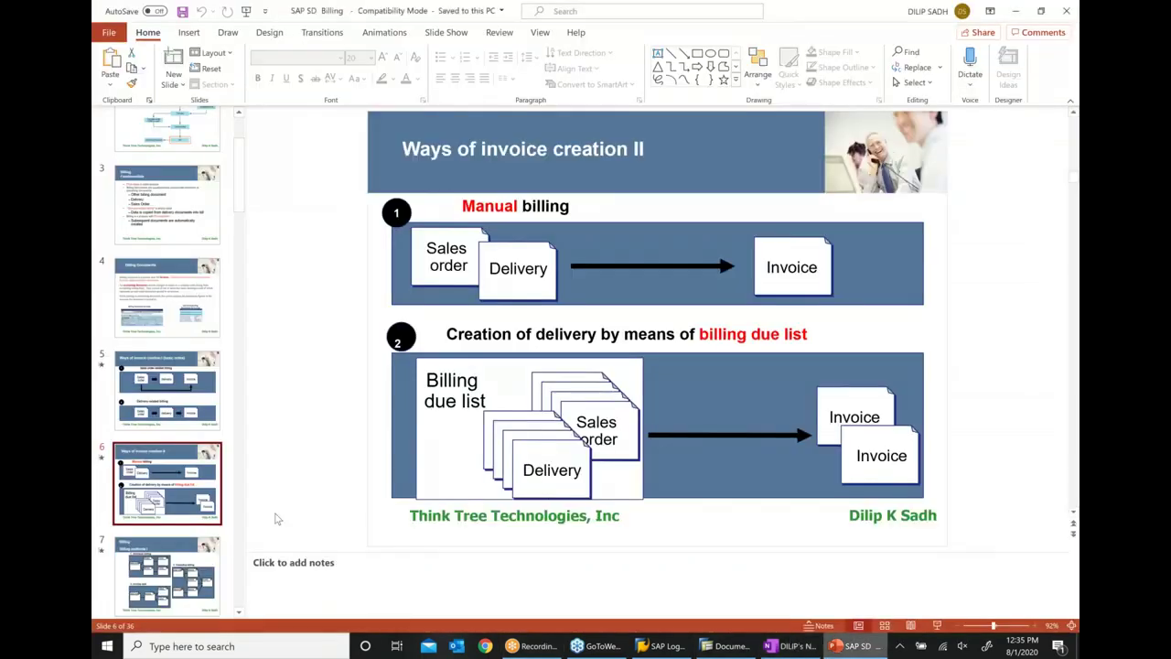
click(207, 555)
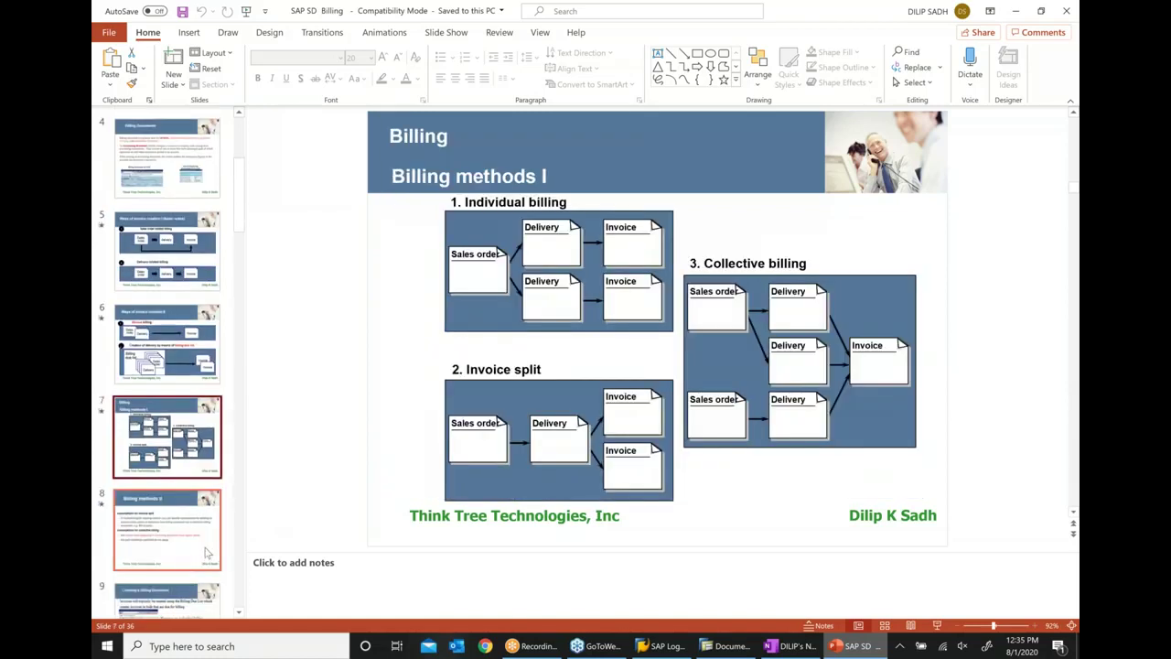
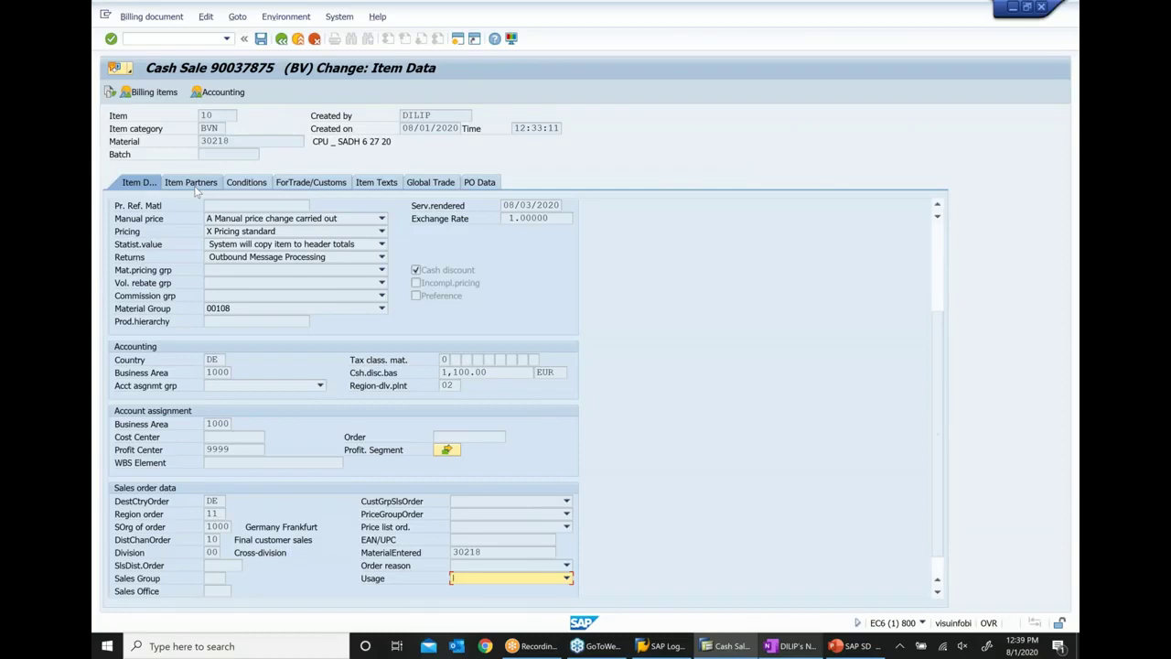
click(393, 186)
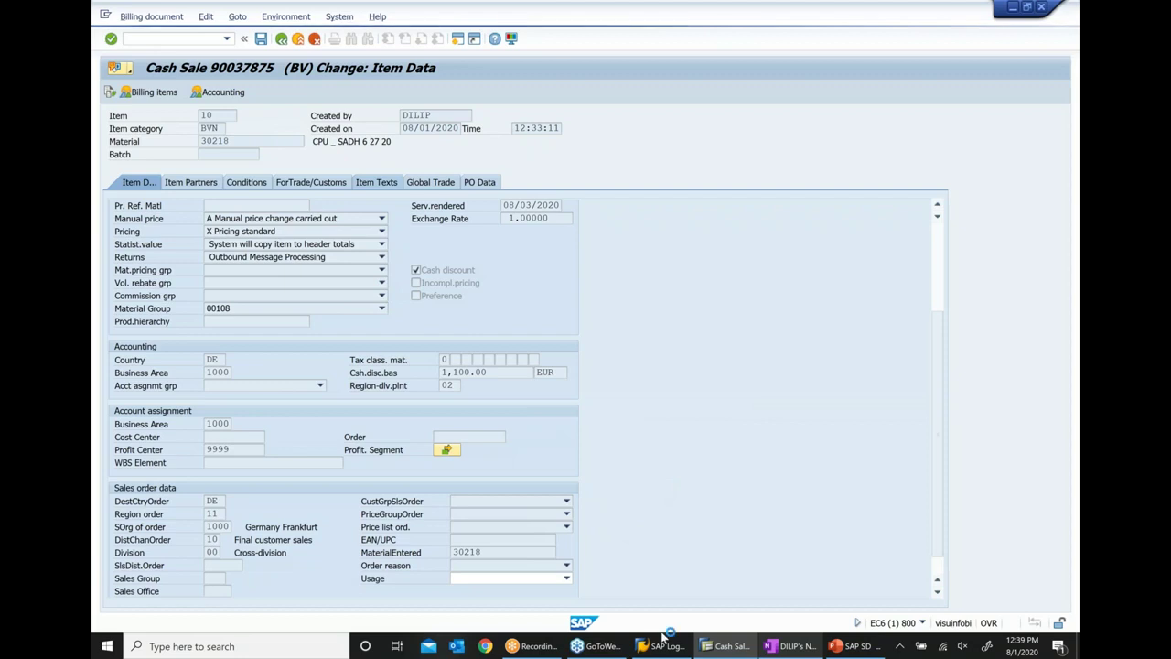
click(856, 646)
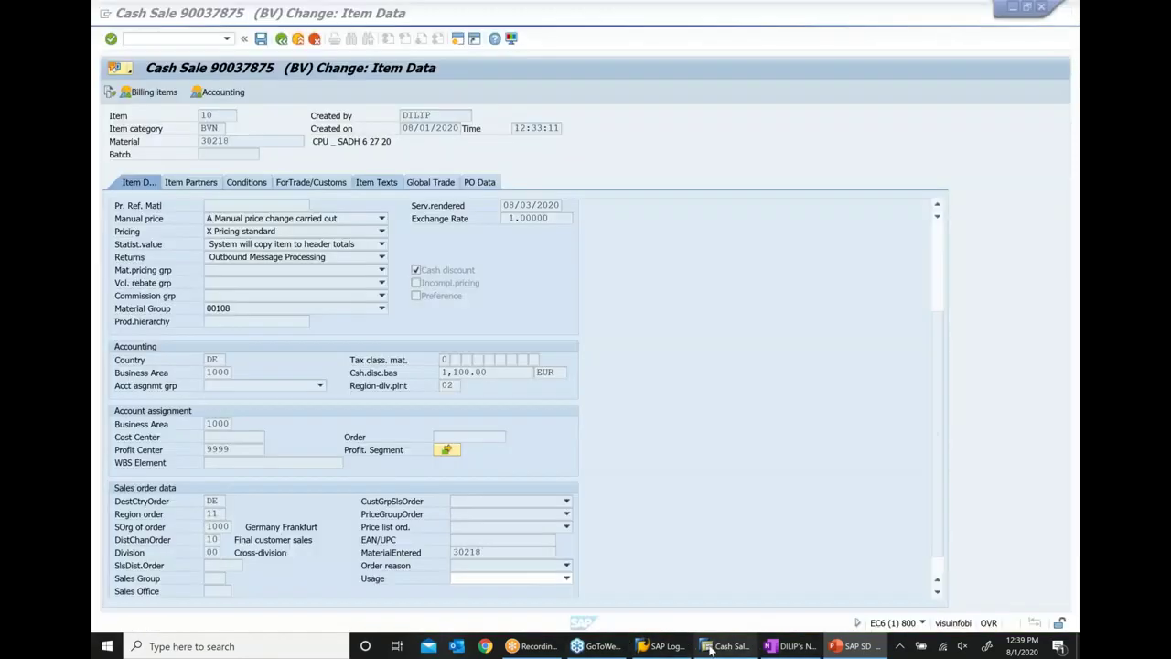
click(732, 646)
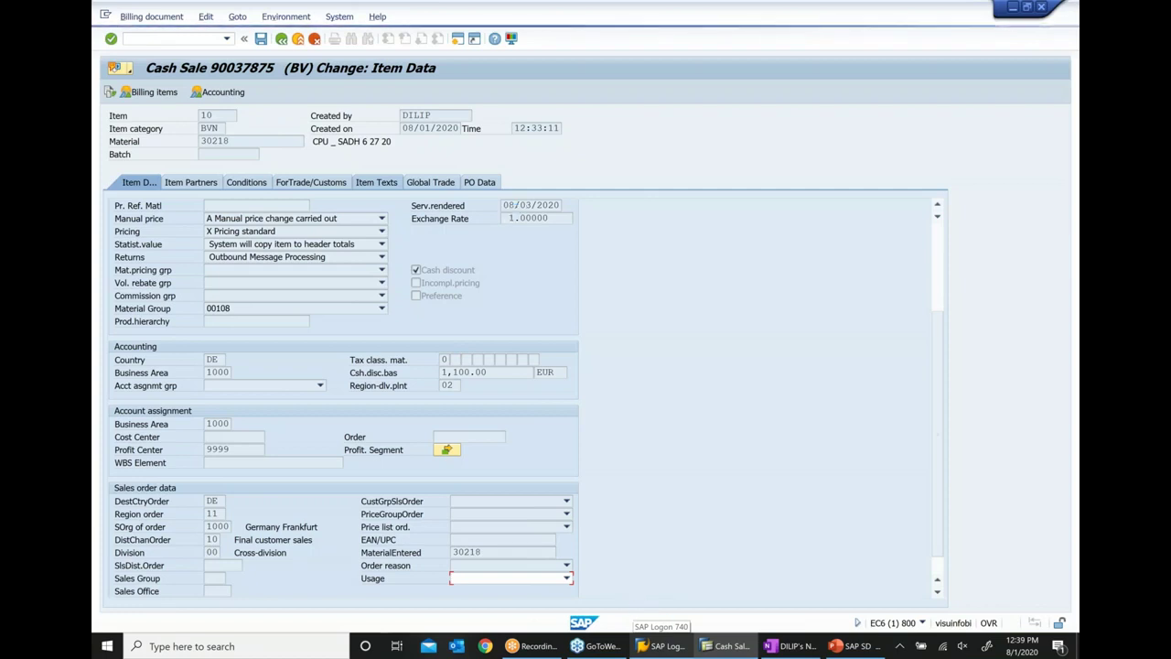
Step: Return to the SAP SD Billing presentation in PowerPoint and review the "Displaying a Billing Document" slides 13 to 15
click(811, 649)
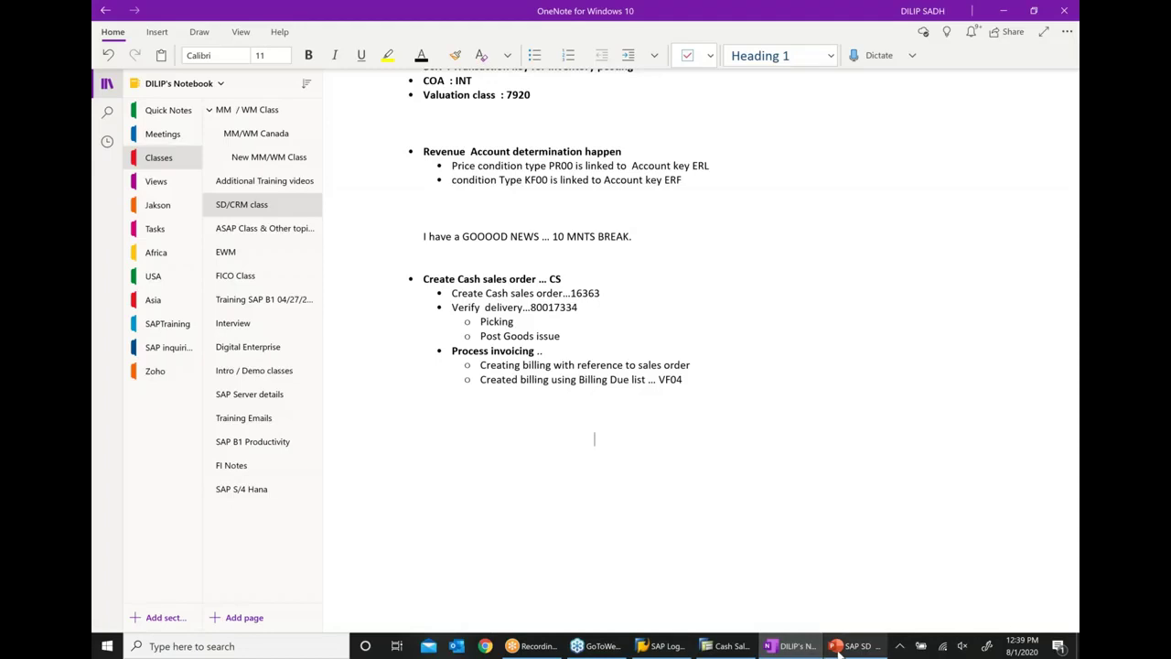
click(851, 646)
scroll(151, 357, down, 3)
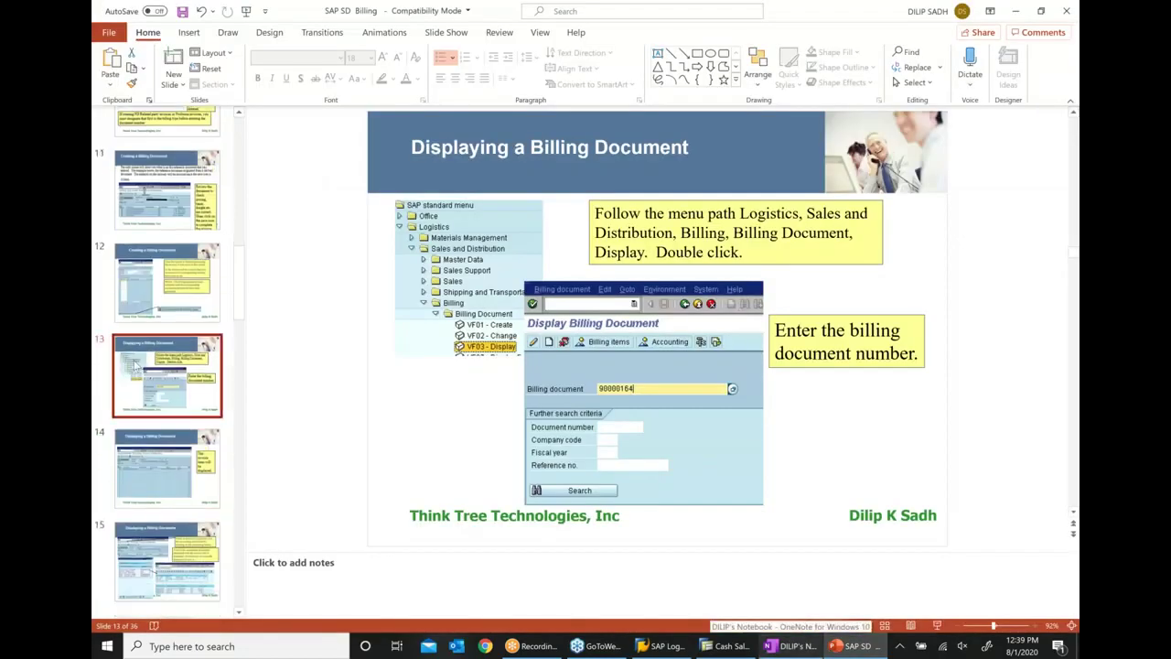
click(167, 342)
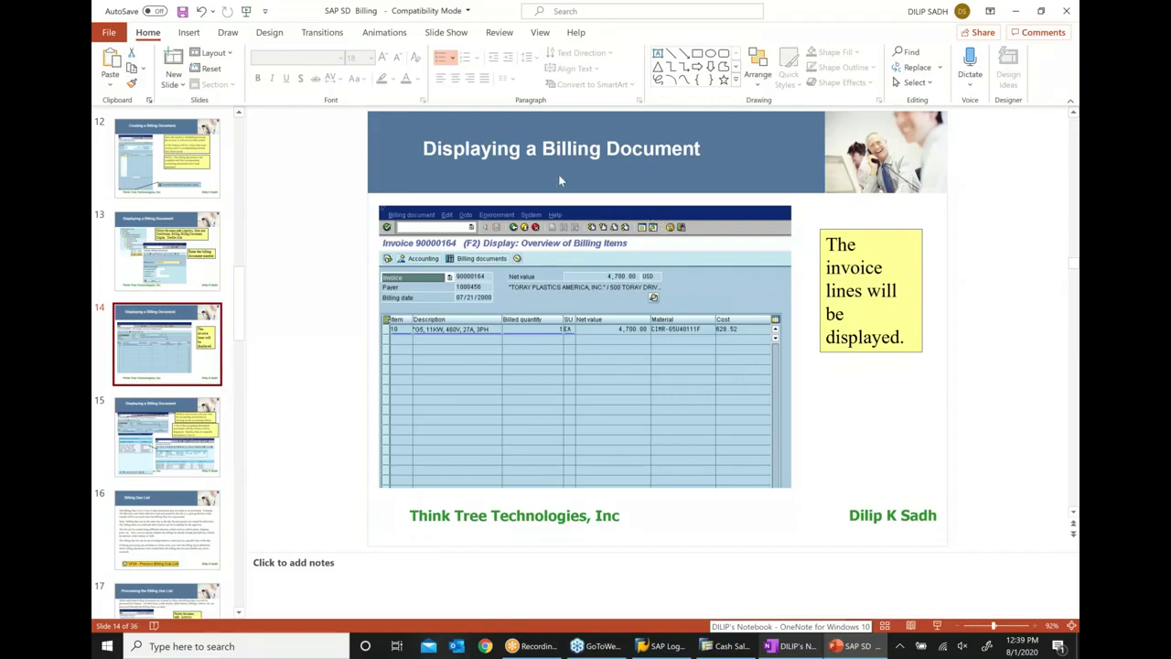
click(723, 646)
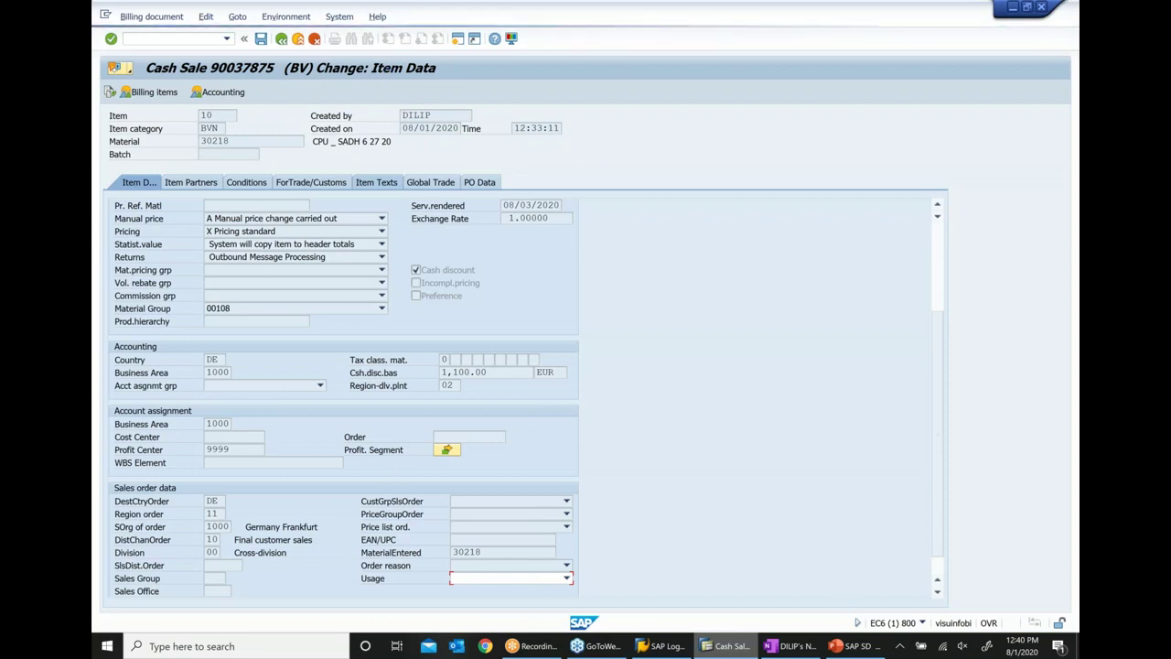
click(837, 646)
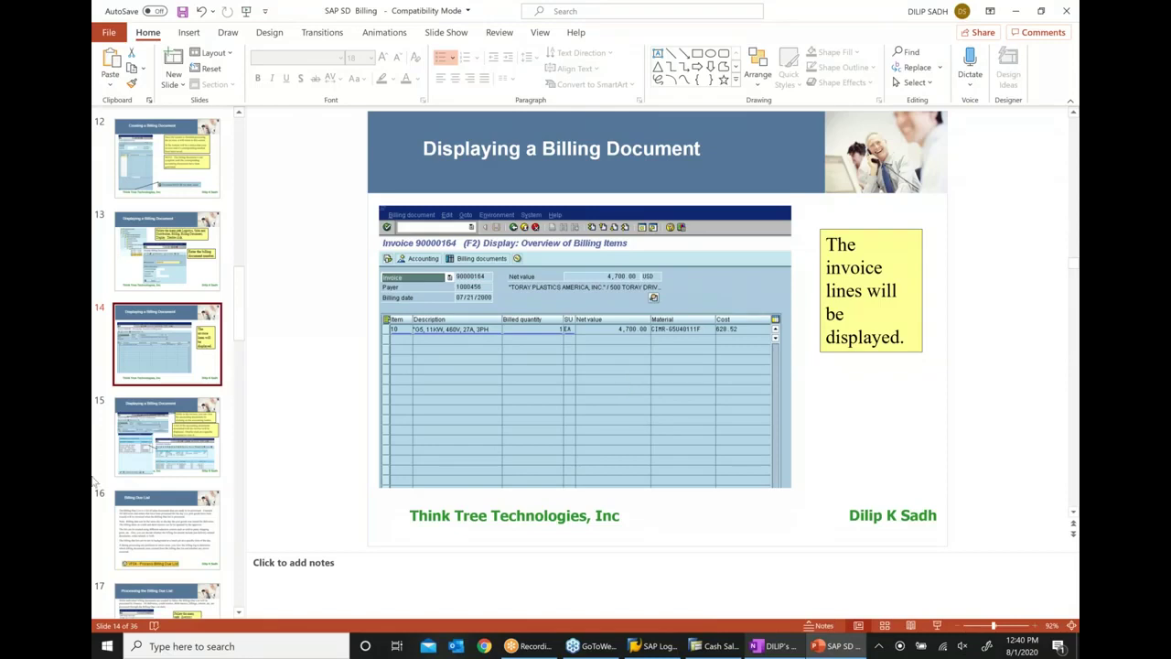
click(160, 446)
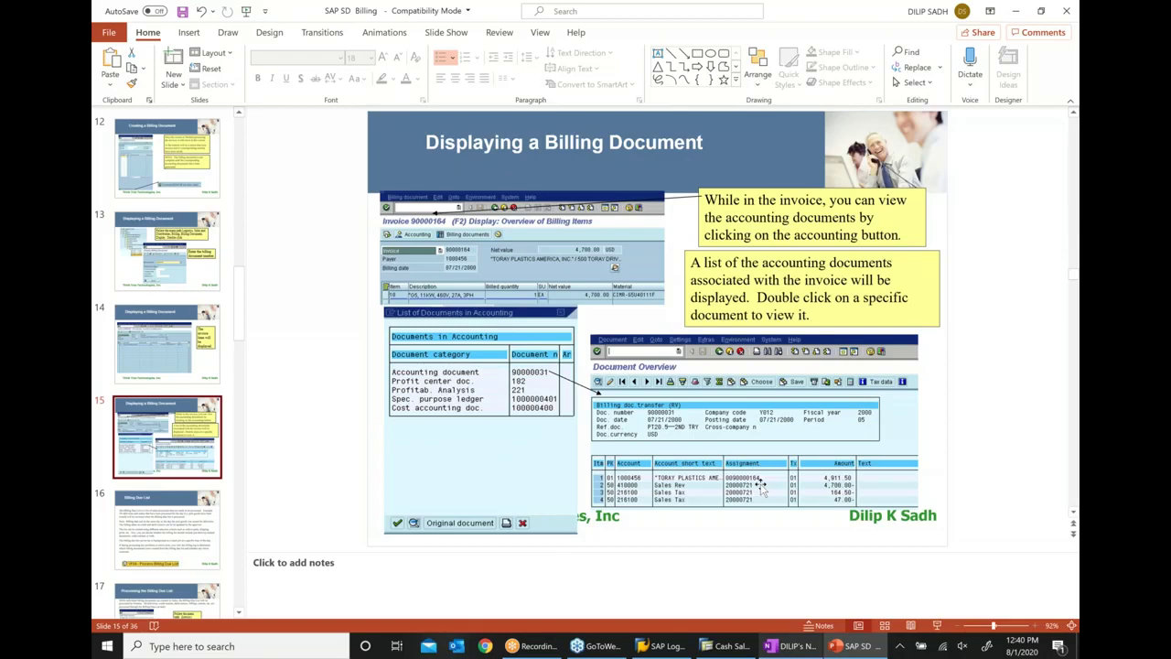
Step: Show slide 16, "Billing Due List", in the billing presentation, checking back briefly on the SAP billing document and the OneNote class notes
scroll(137, 404, down, 2)
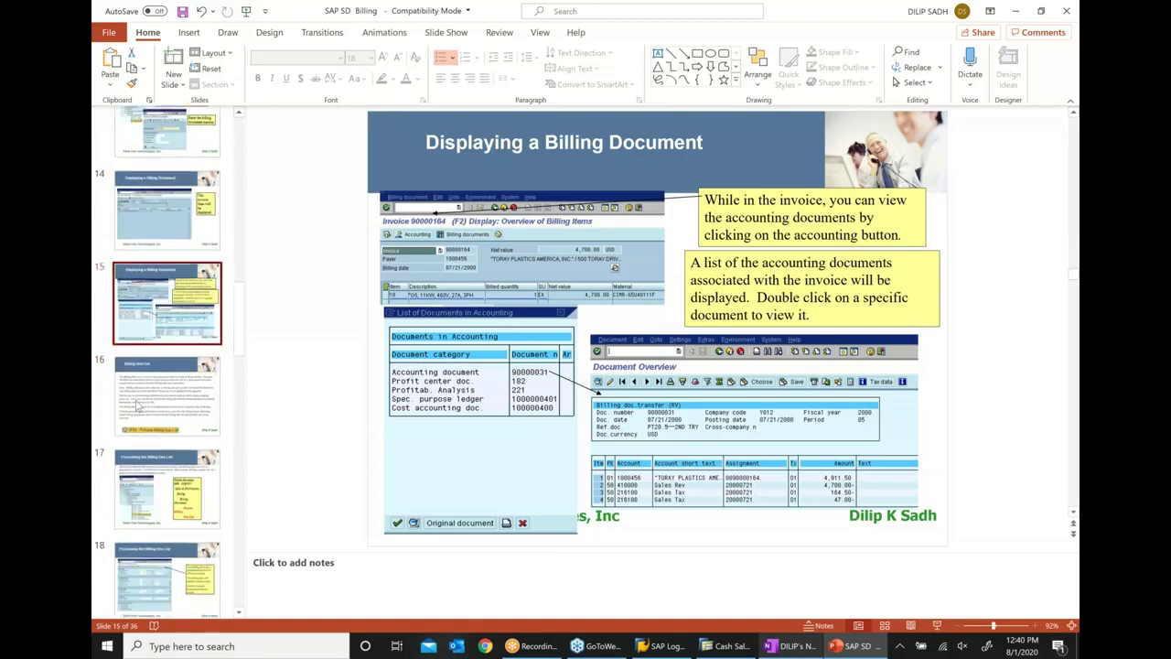
click(140, 405)
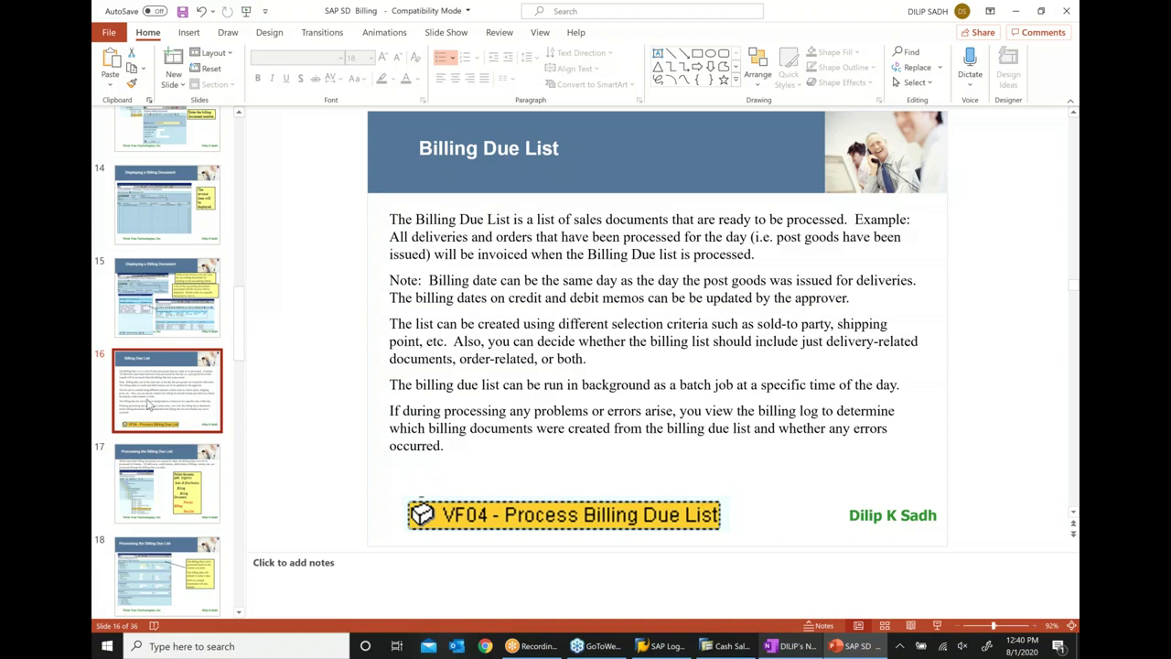
click(732, 646)
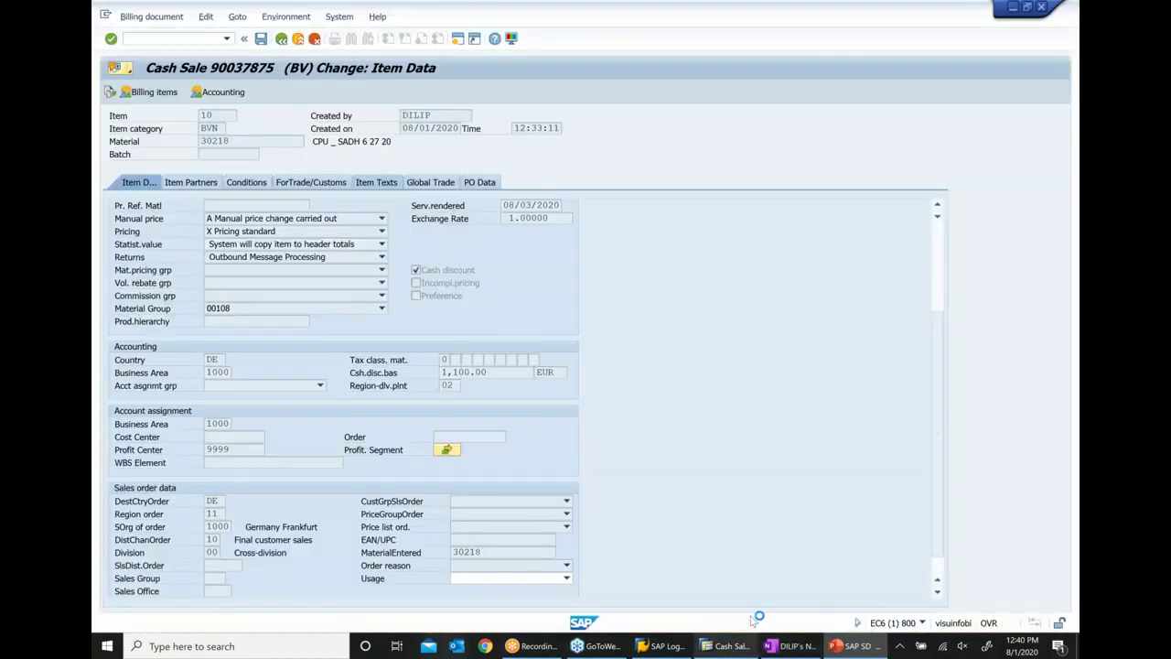
click(792, 646)
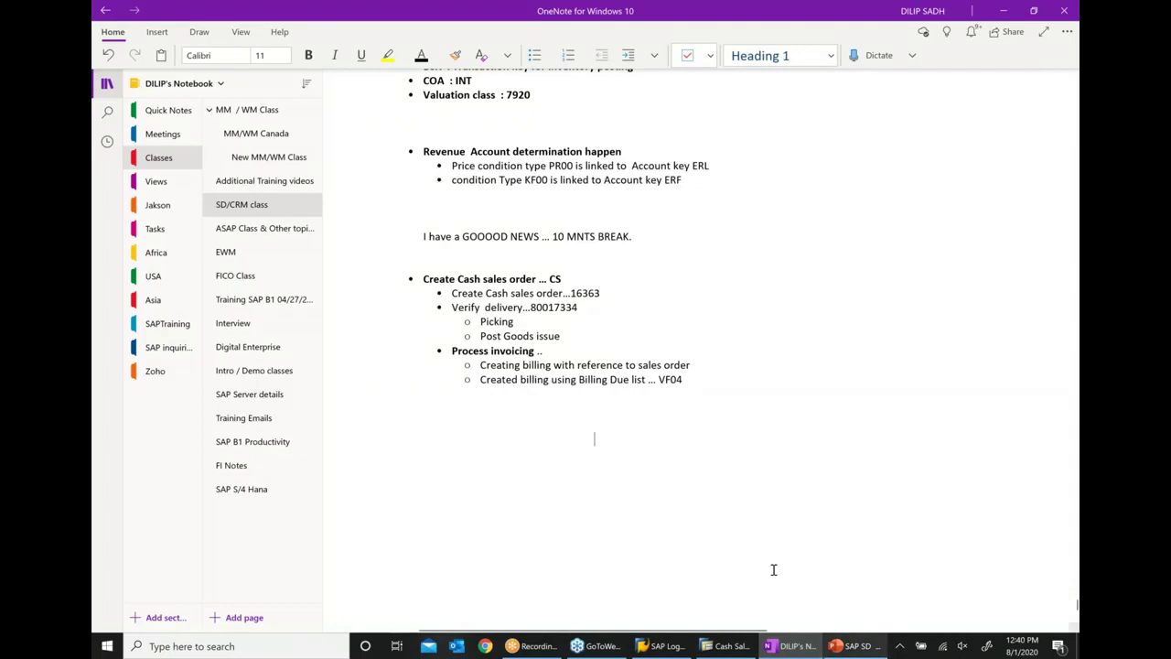
click(831, 649)
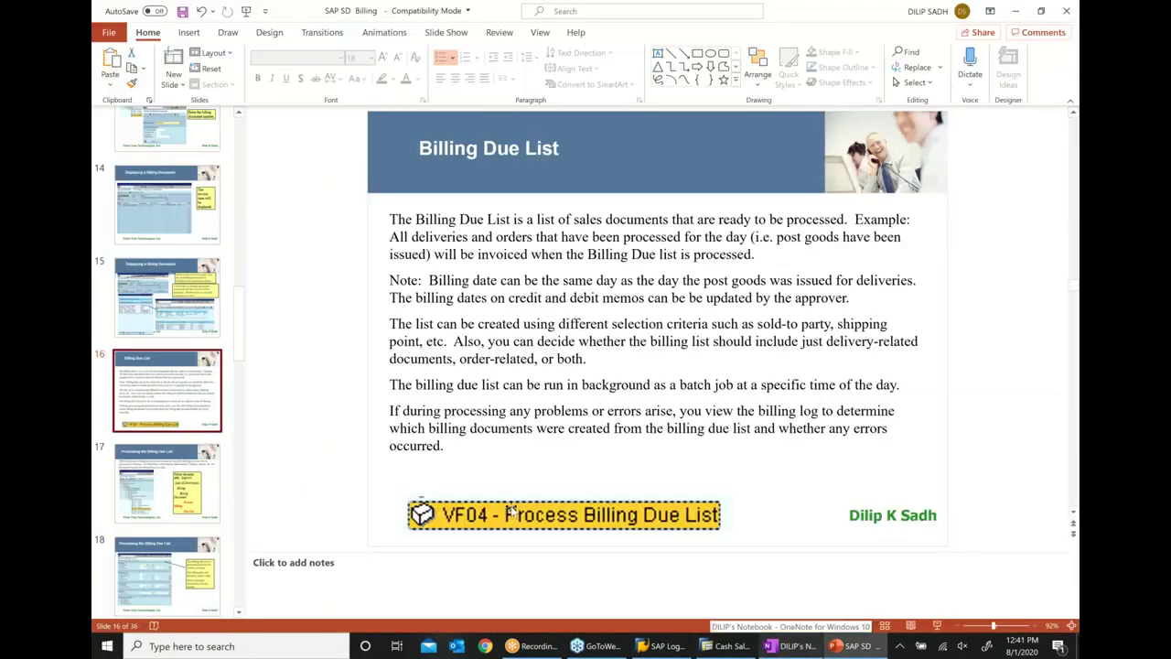
Step: Review the "Processing the Billing Due List" slides 17, 18, 20 and 21 in the presentation
scroll(188, 400, down, 2)
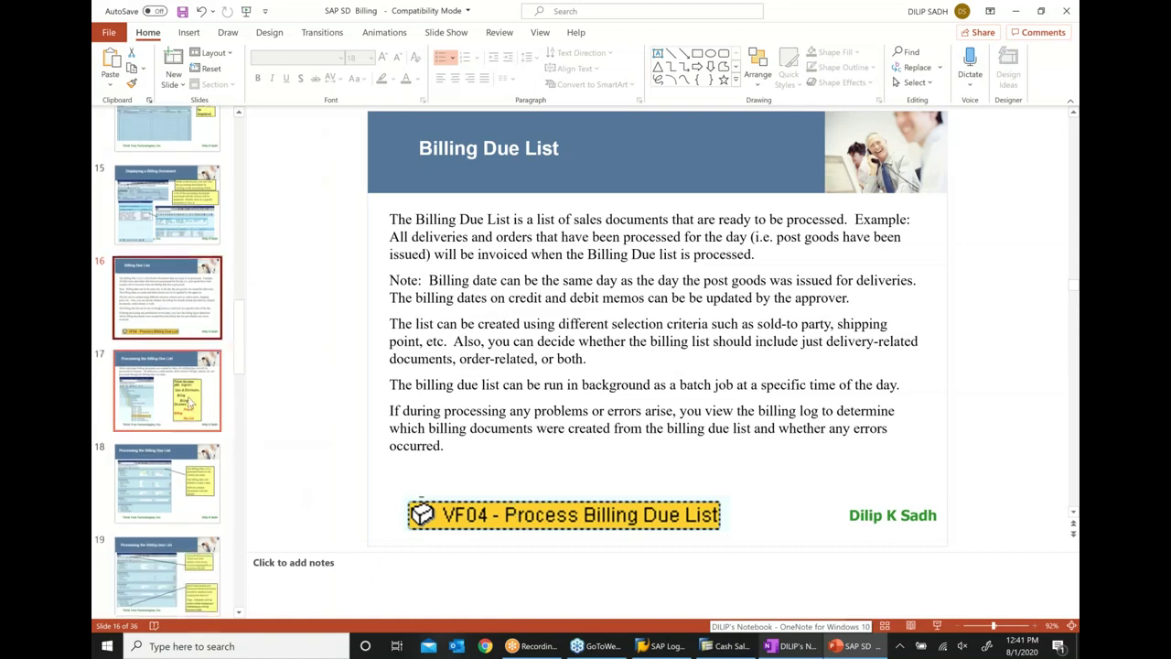
click(188, 403)
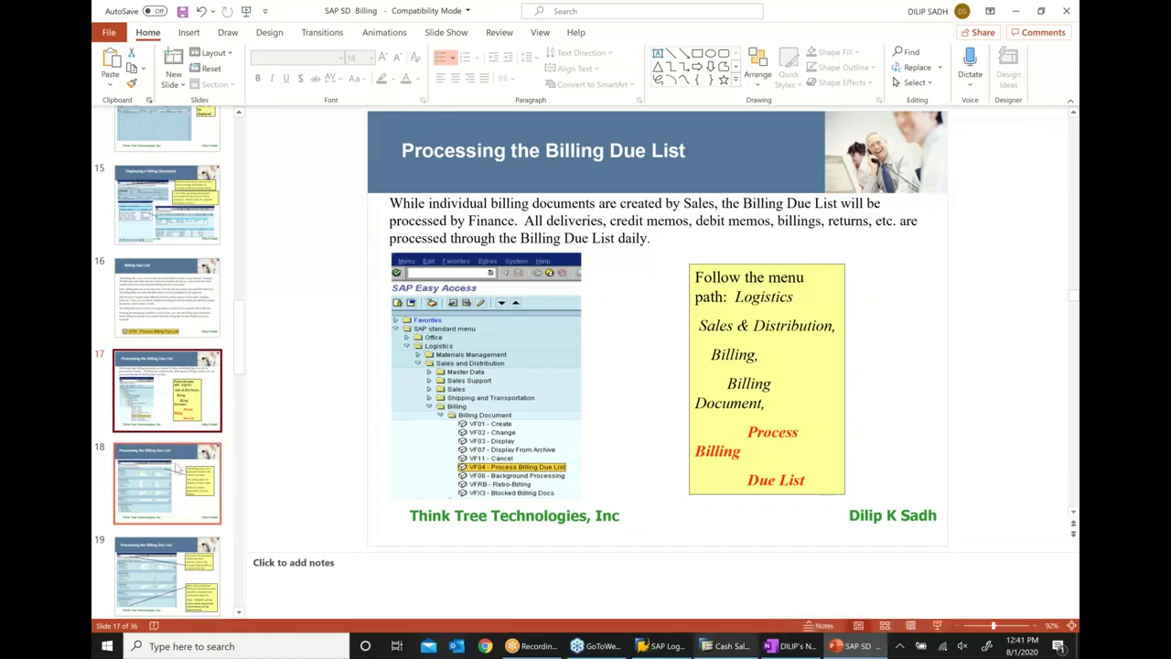
scroll(178, 467, down, 3)
click(193, 379)
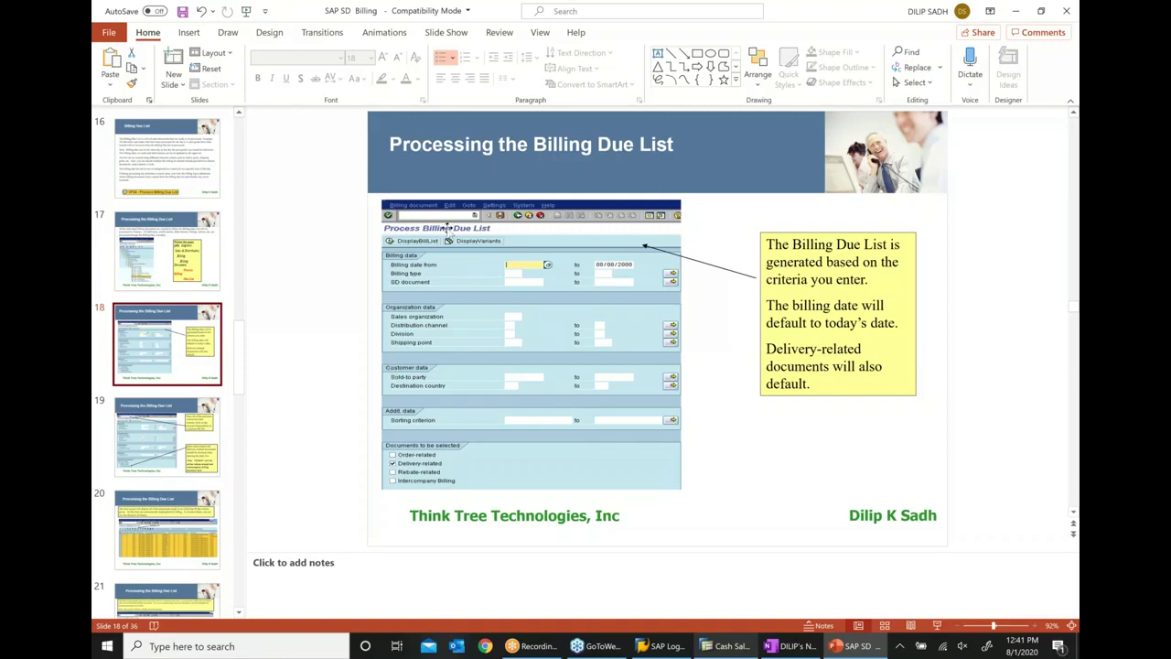
scroll(162, 434, down, 3)
click(163, 430)
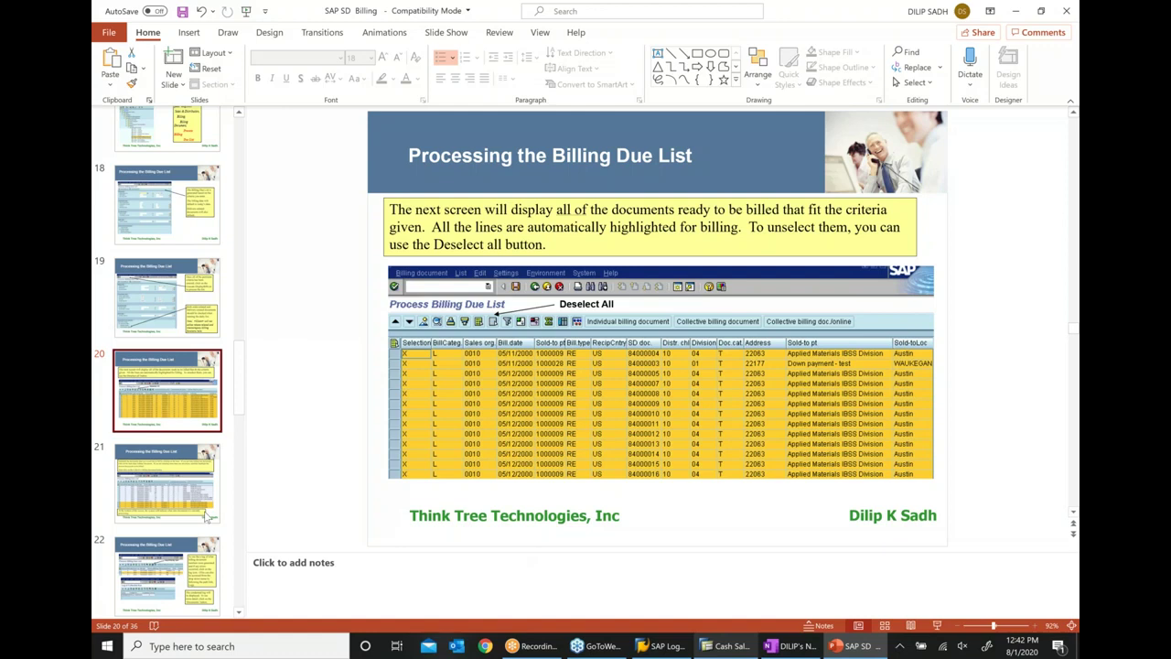
click(179, 494)
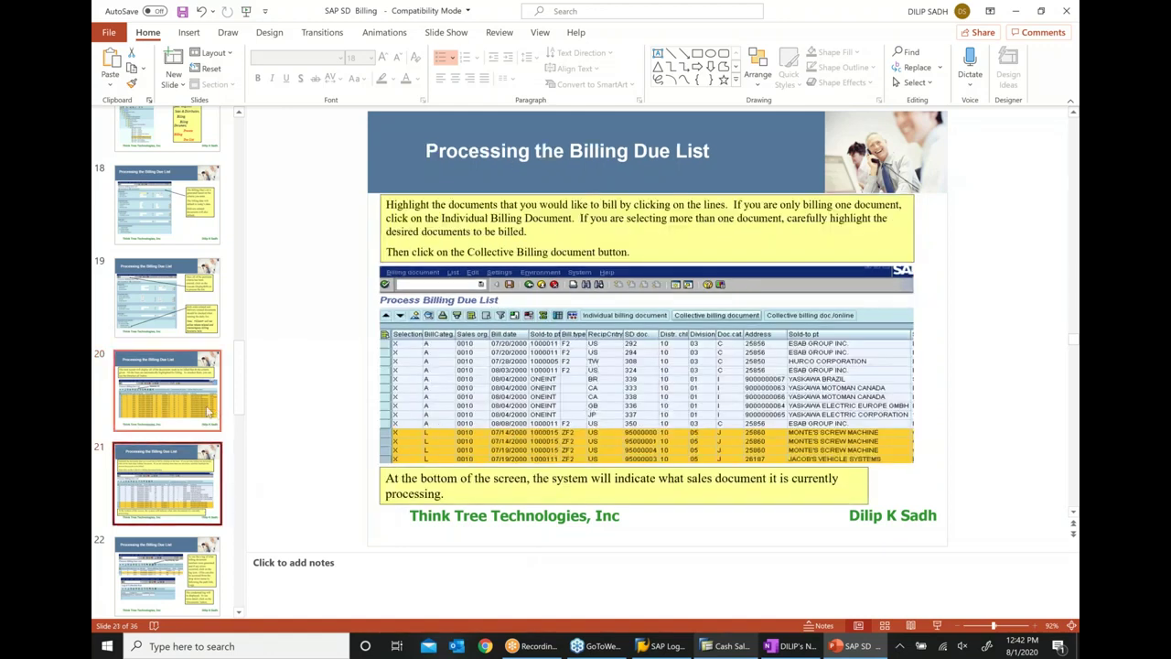
scroll(164, 389, down, 5)
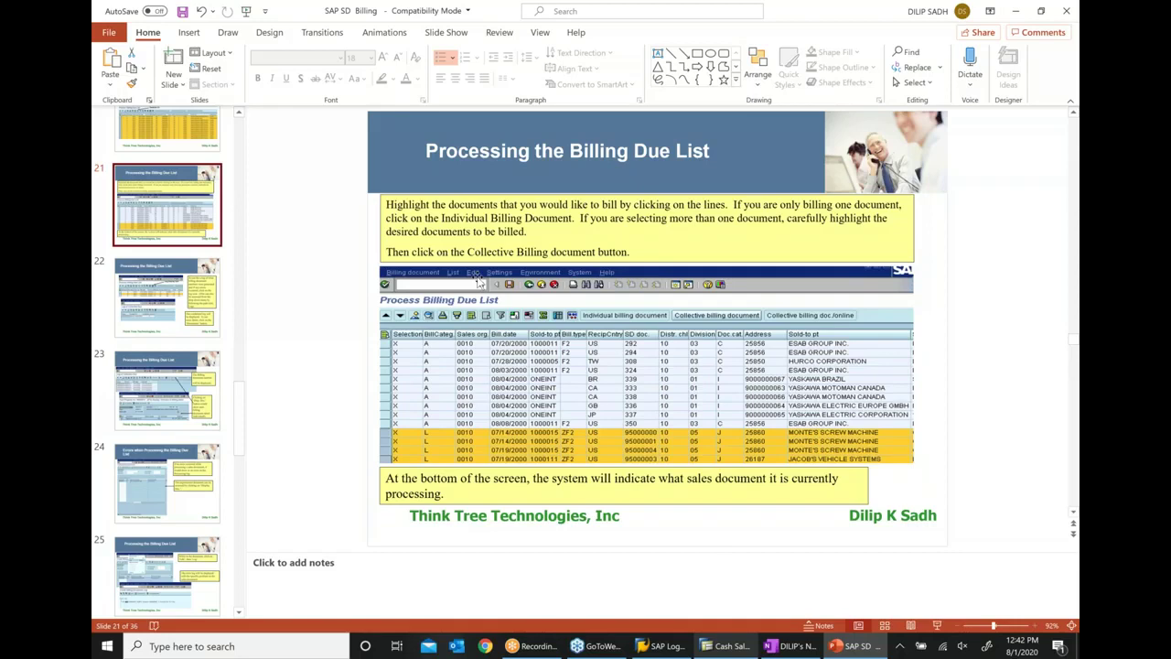
Step: Switch to SAP Logon, log on to a new session on client 800 with the user name and account password, and dismiss the inbox notice
click(723, 650)
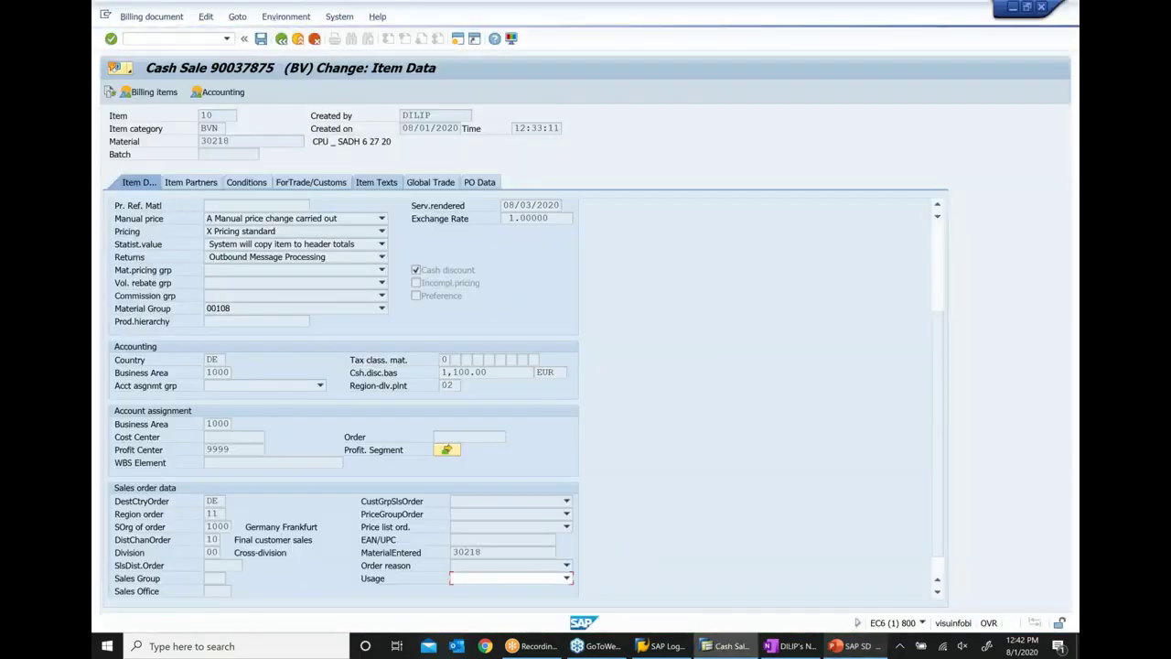
click(667, 650)
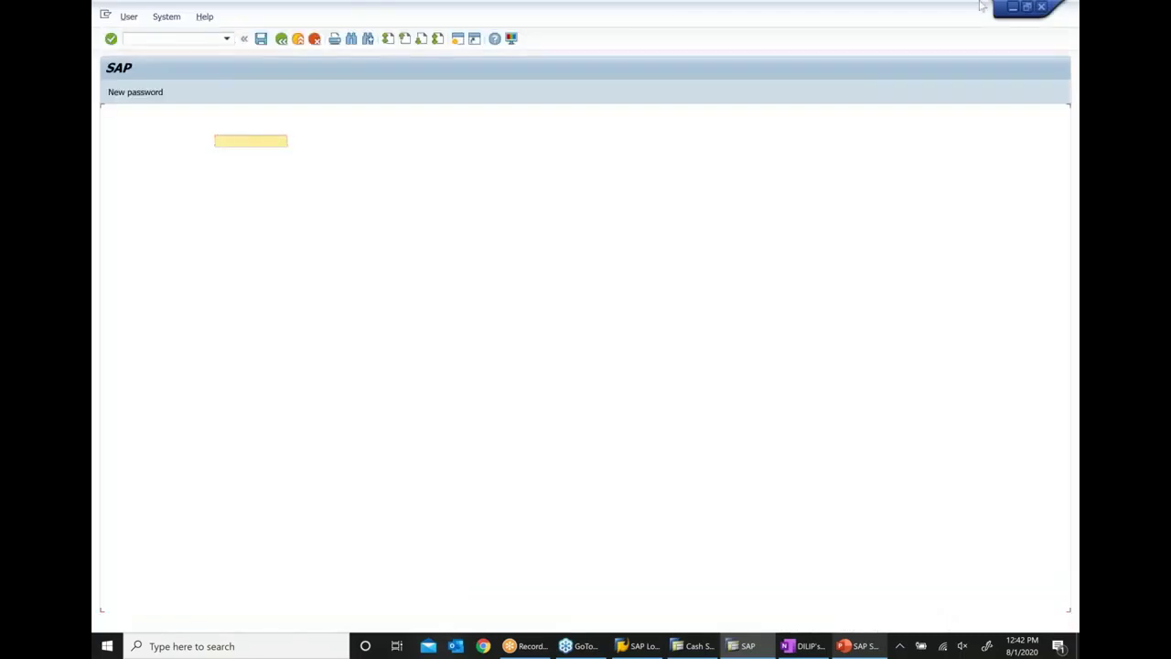
key(Down)
key(Tab)
key(Caps_Lock)
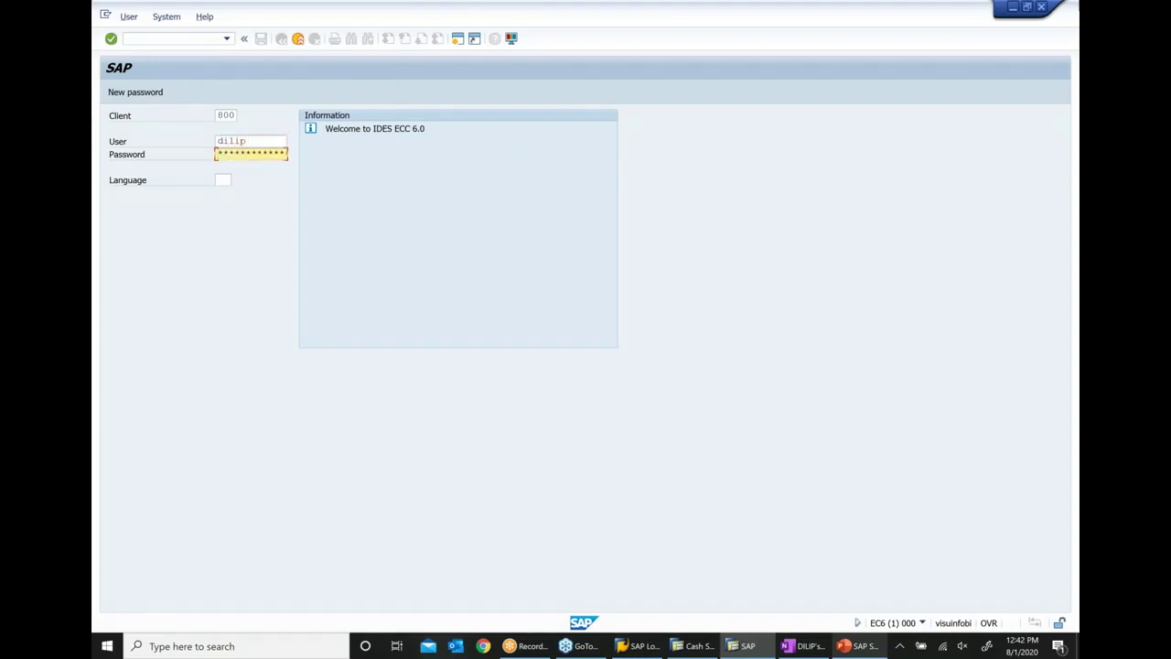
key(Return)
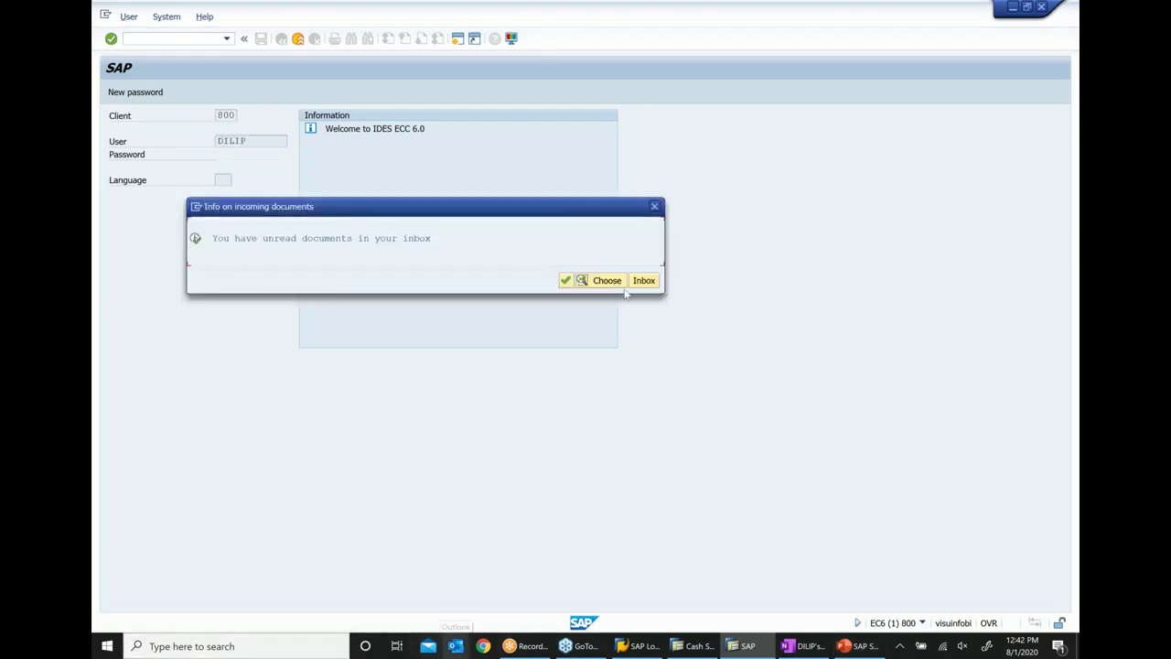
key(Return)
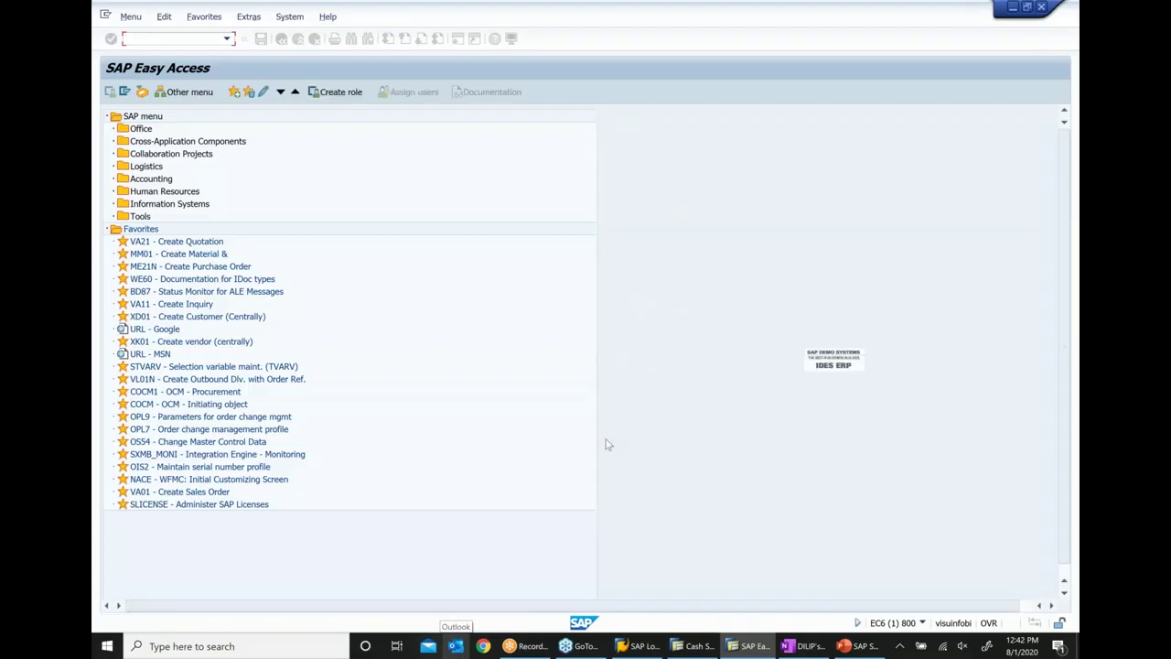
Step: Run transaction SM04 to check the user list, and return to SAP Easy Access
text(sm0)
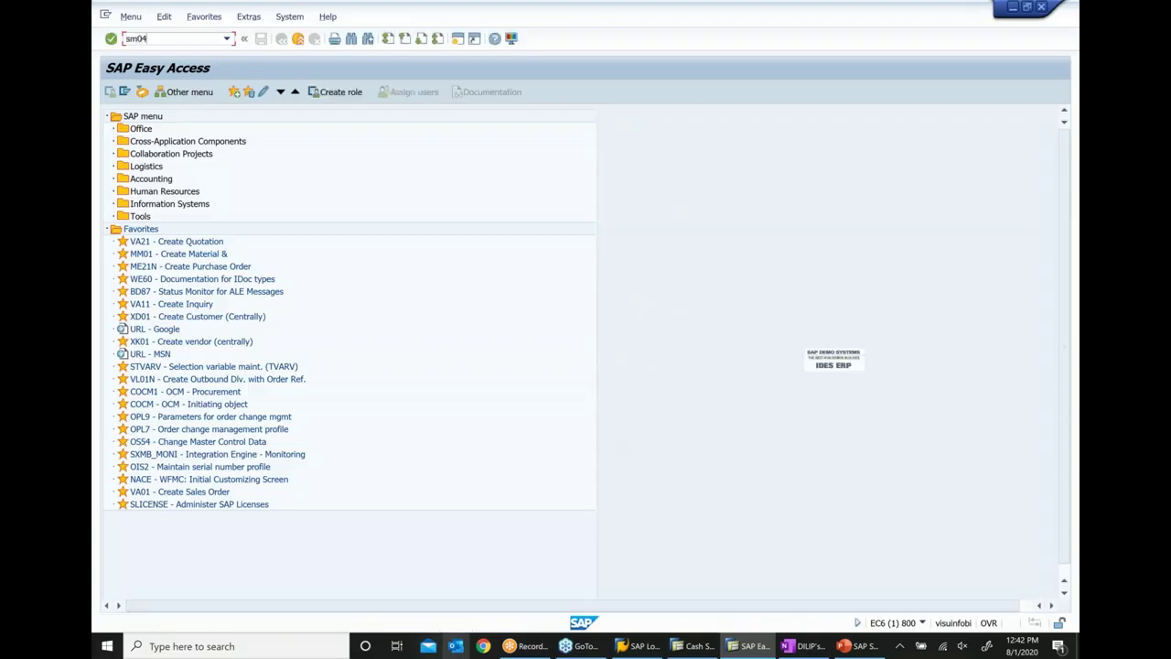
text(4)
key(Return)
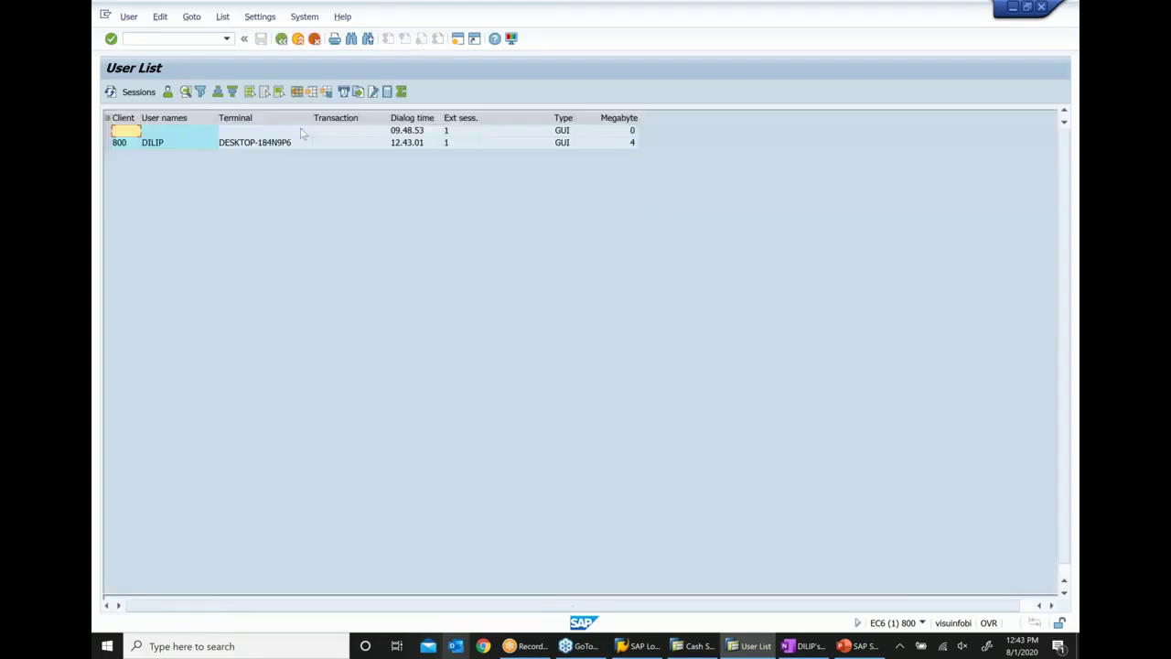
click(283, 40)
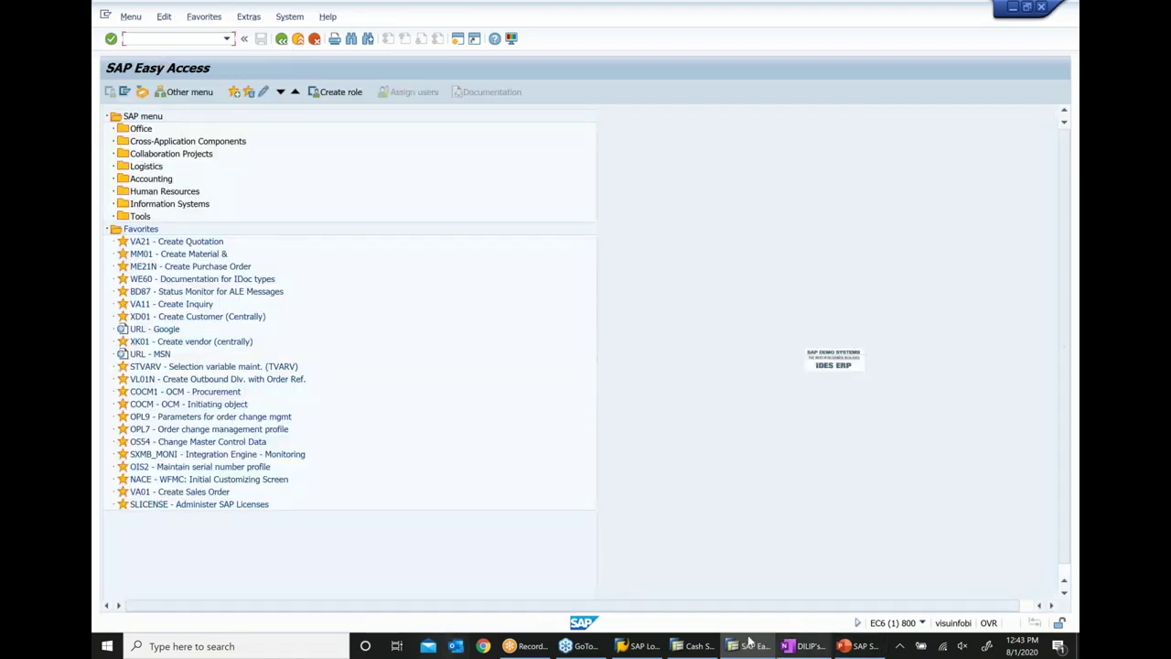
Step: Expand Logistics, Sales and Distribution, Billing, Billing Document in the SAP menu and open VF03 - Display
click(151, 178)
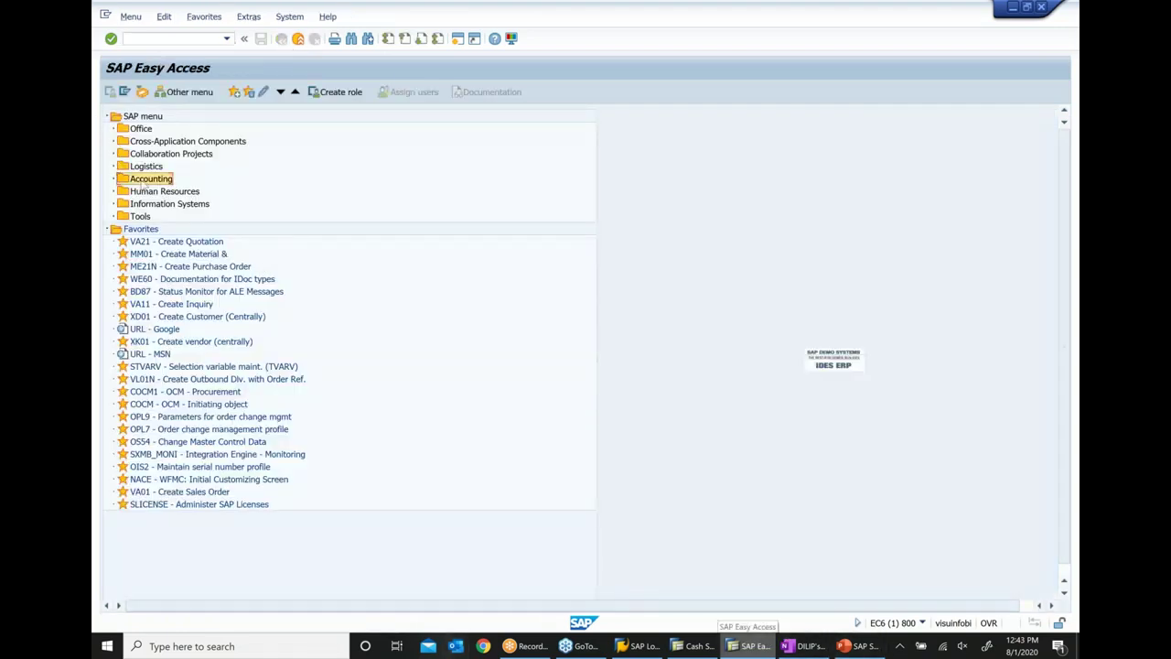
double_click(151, 166)
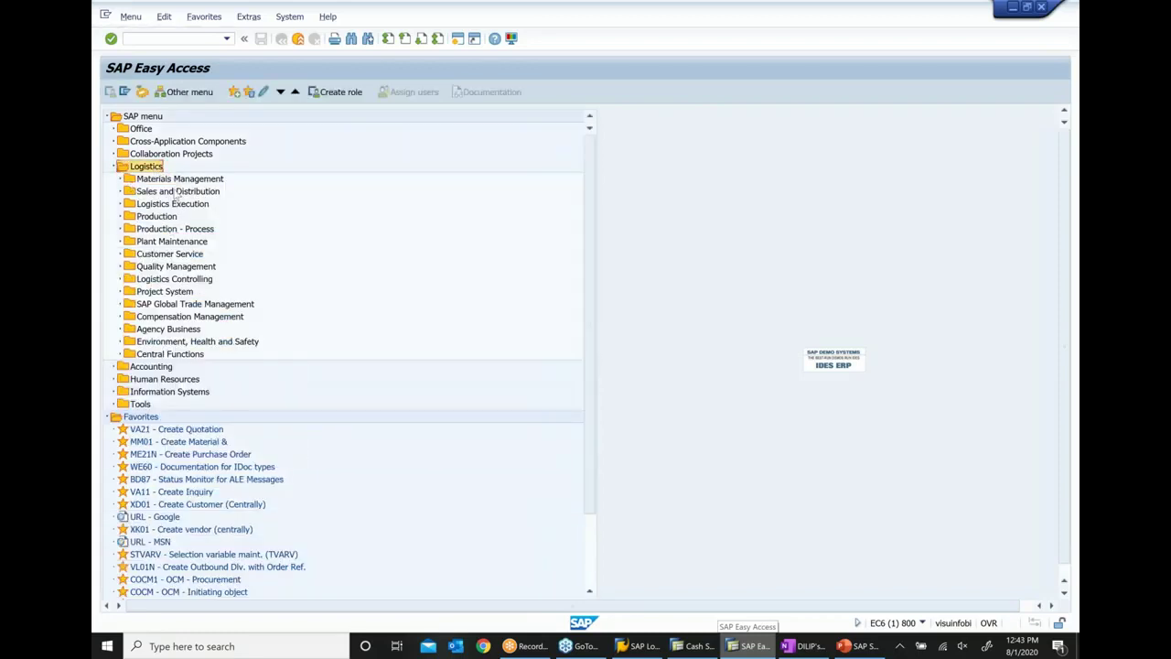
click(117, 192)
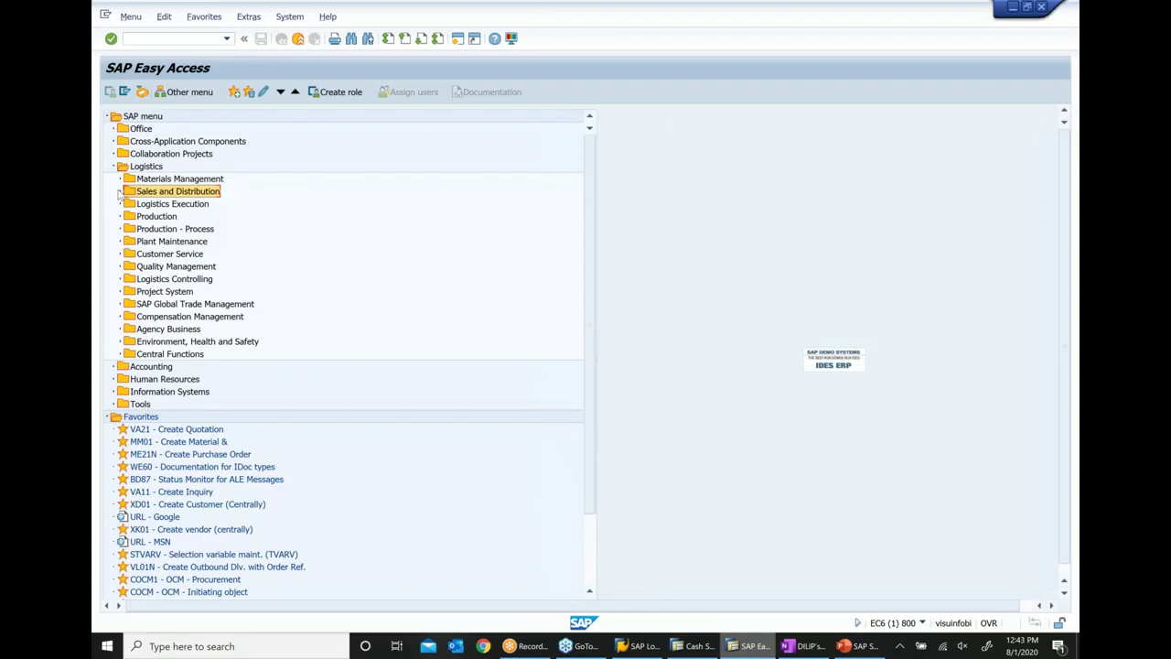
click(119, 192)
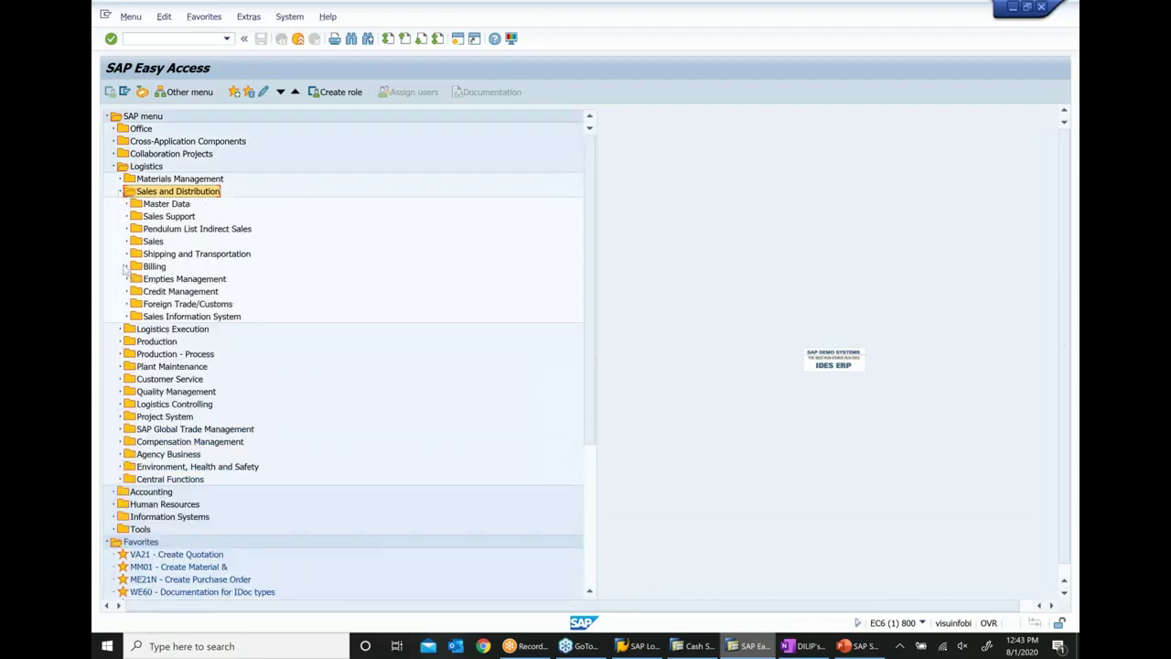
click(126, 266)
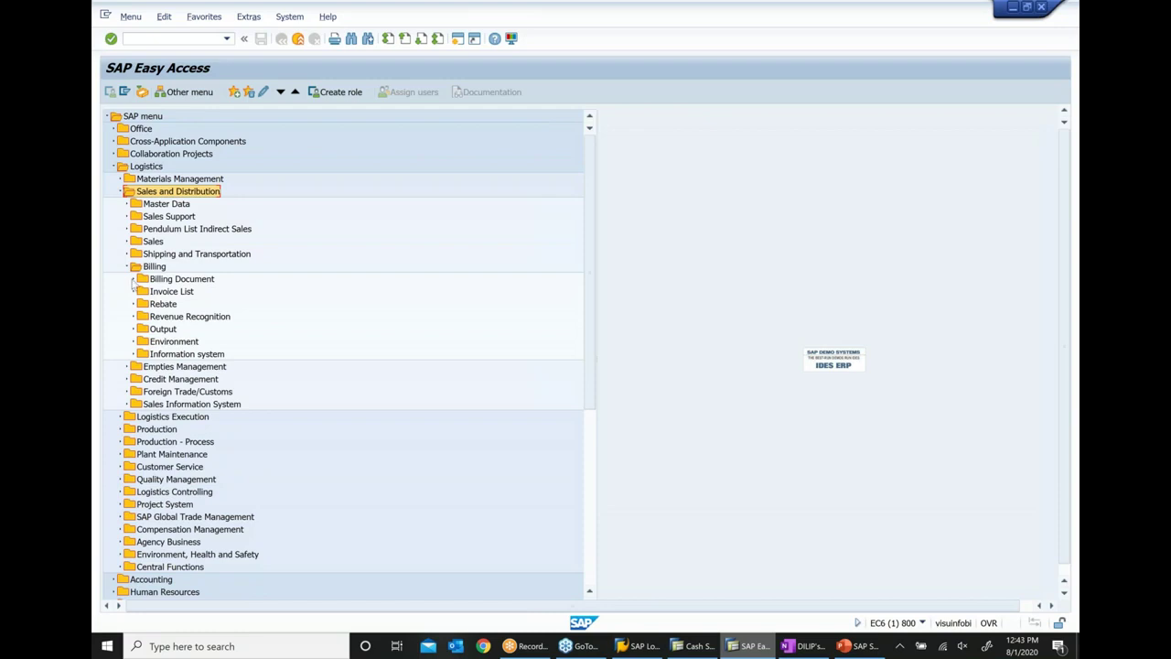
click(133, 279)
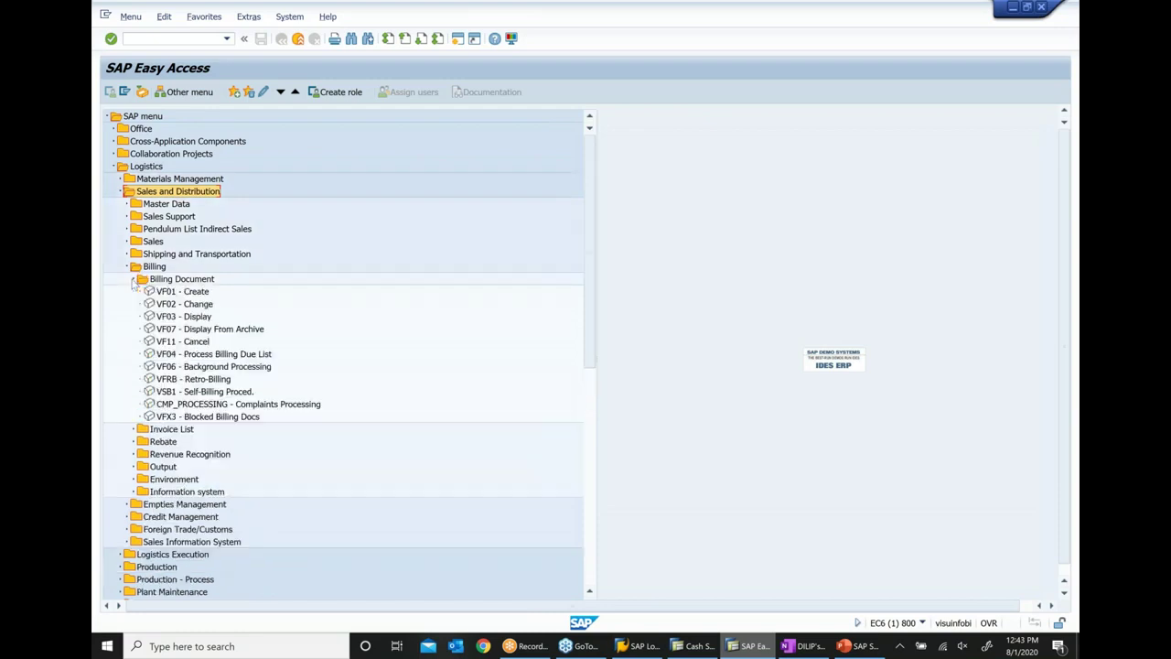
double_click(204, 317)
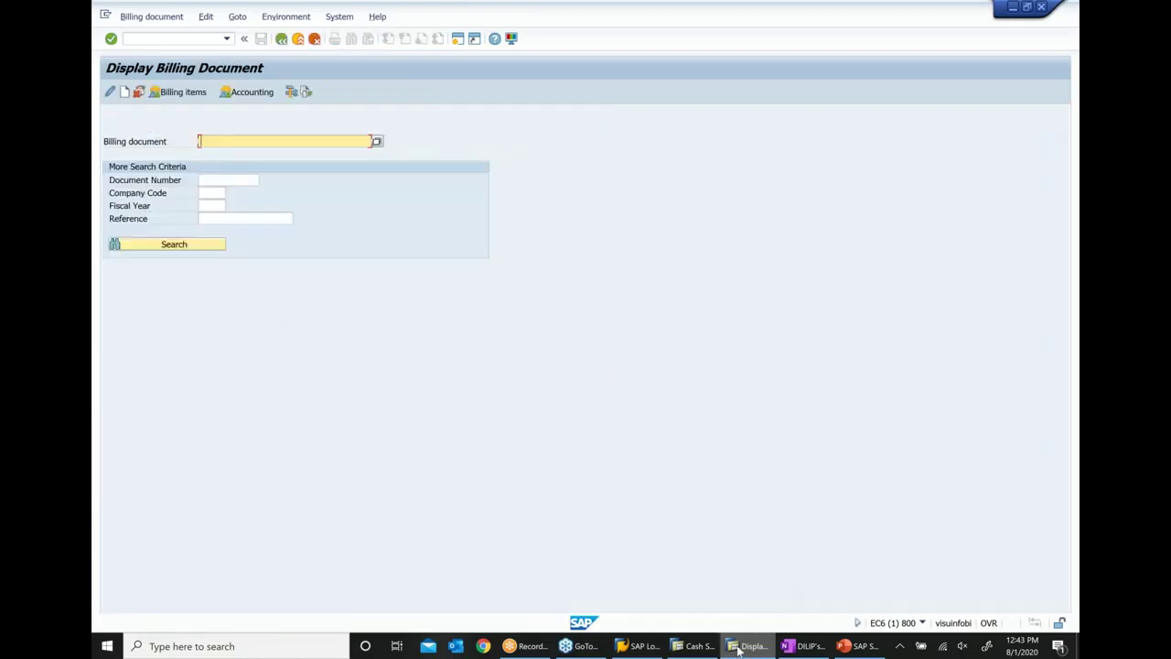
Step: Switch to the SD/CRM class notes in OneNote and select the recorded delivery number and then the cash sales order number
click(851, 646)
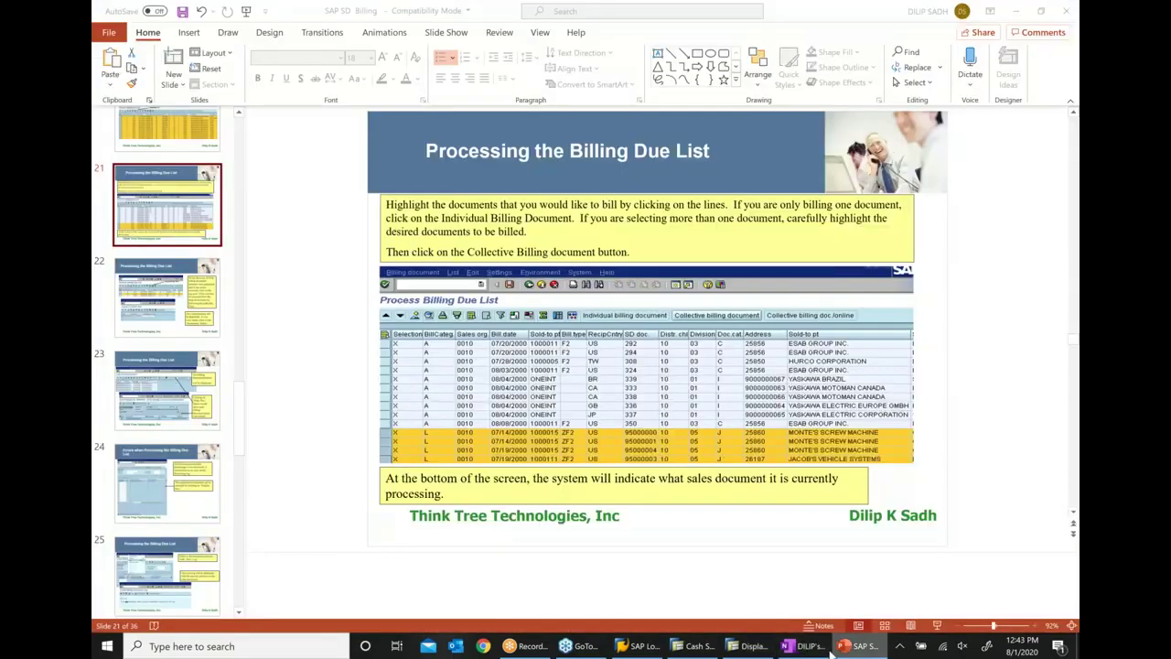
click(803, 646)
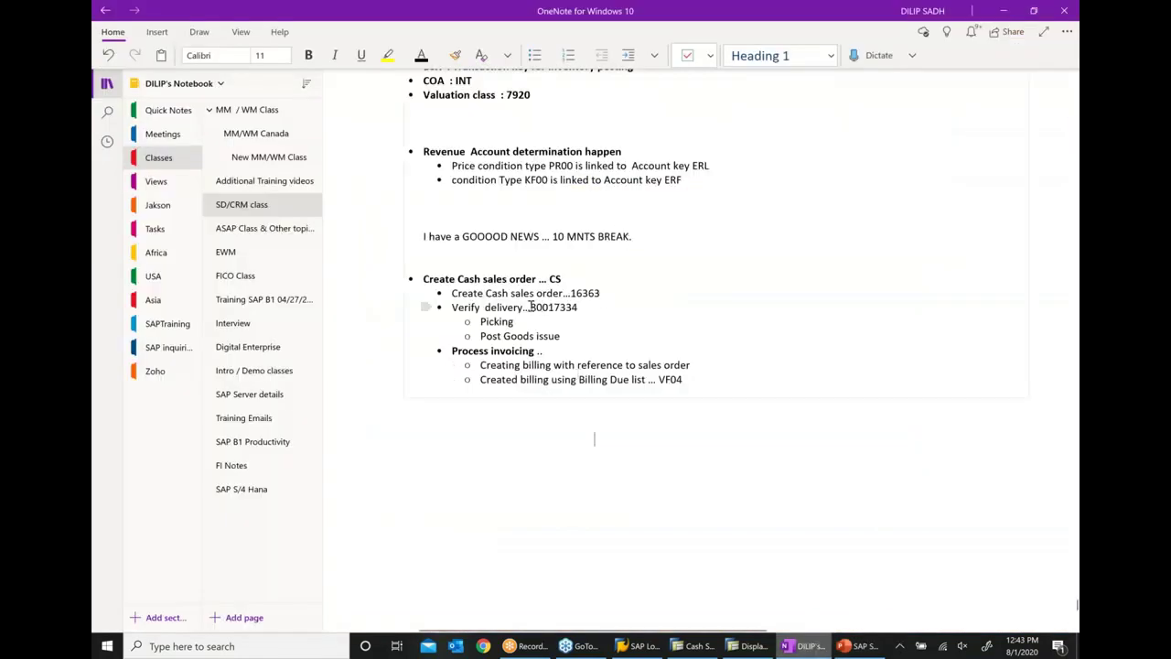
drag(530, 306, 576, 306)
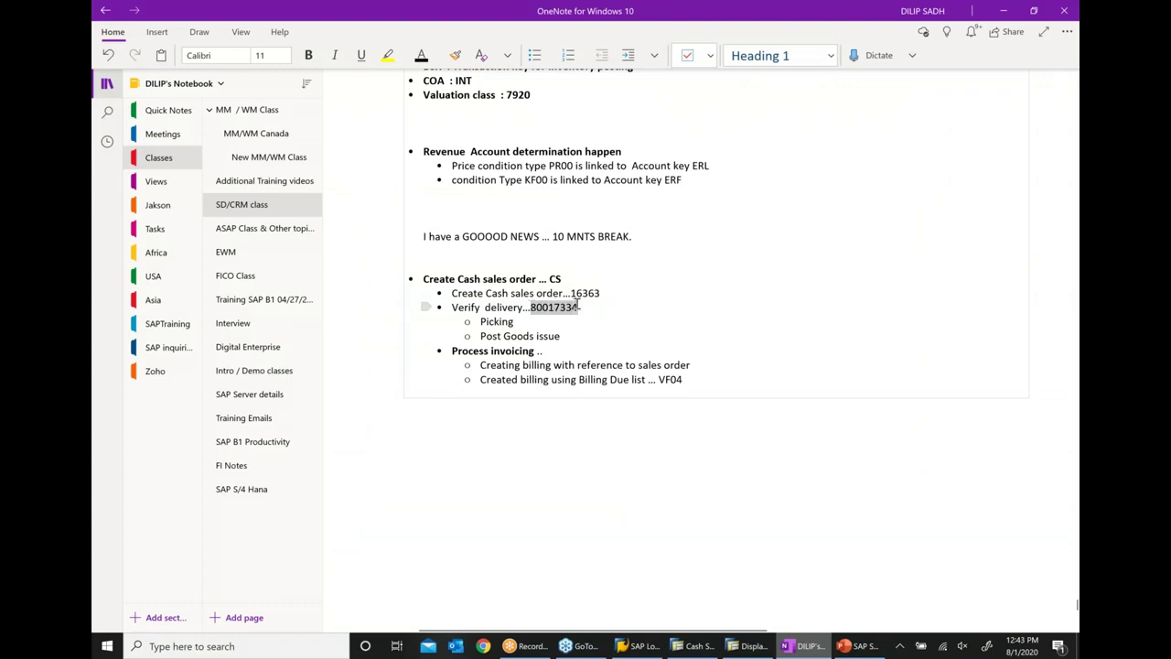
click(572, 292)
drag(572, 293, 619, 292)
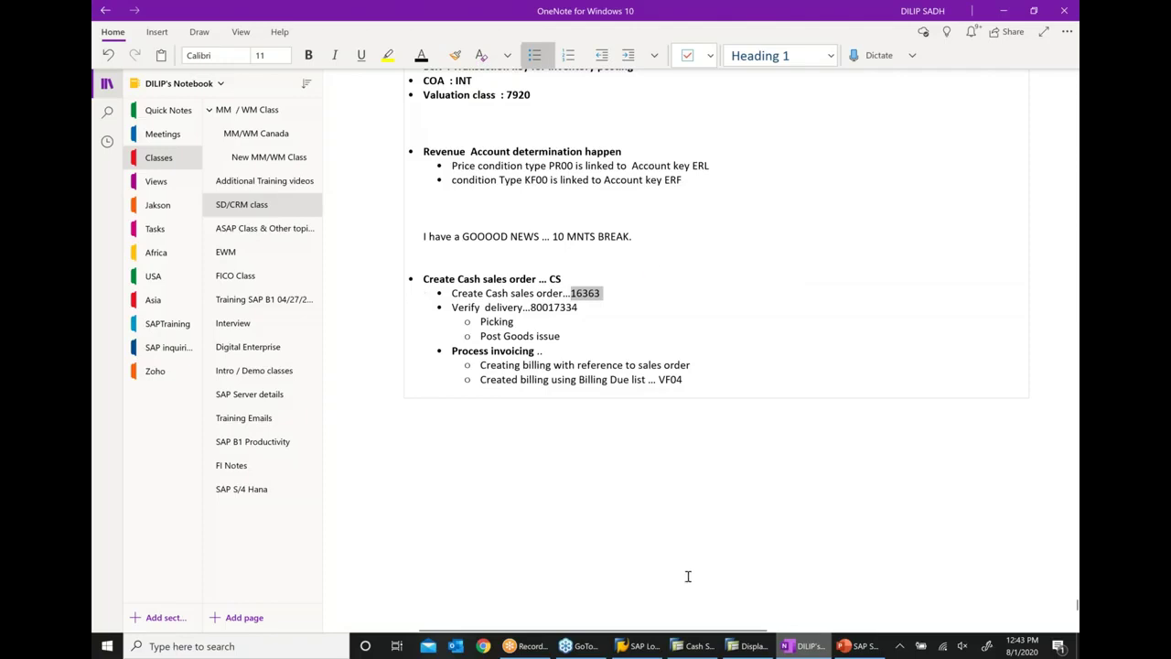
Step: Return to SAP, leave VF03, run VA03, and display the billing document from the cash sales order's document flow
click(736, 646)
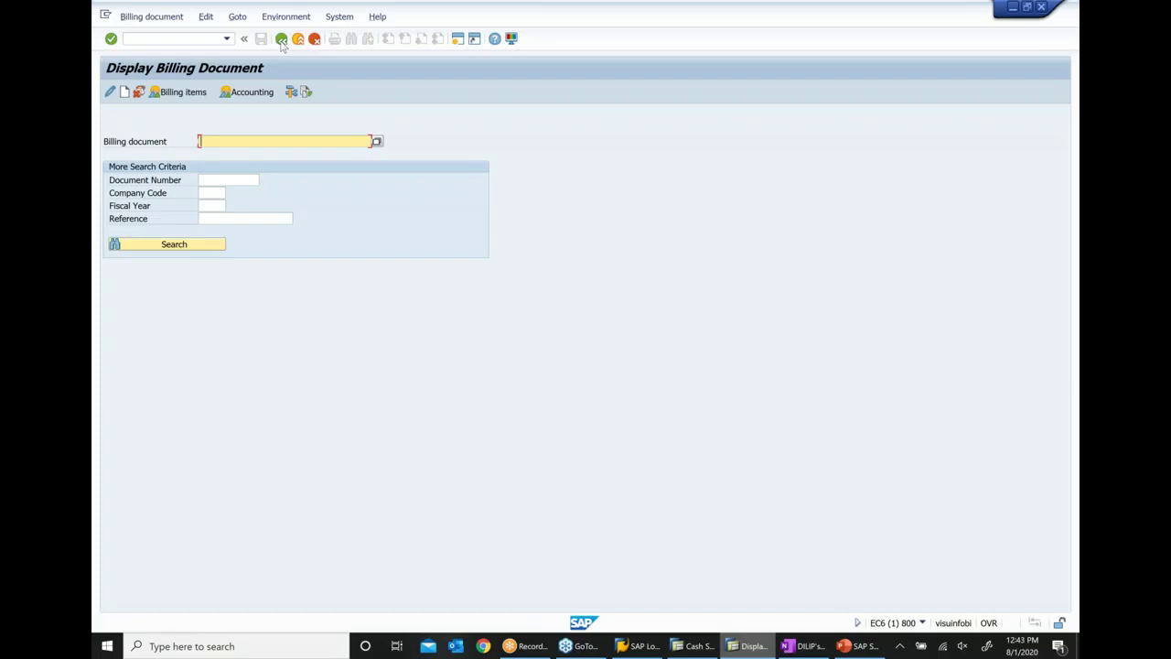
click(281, 39)
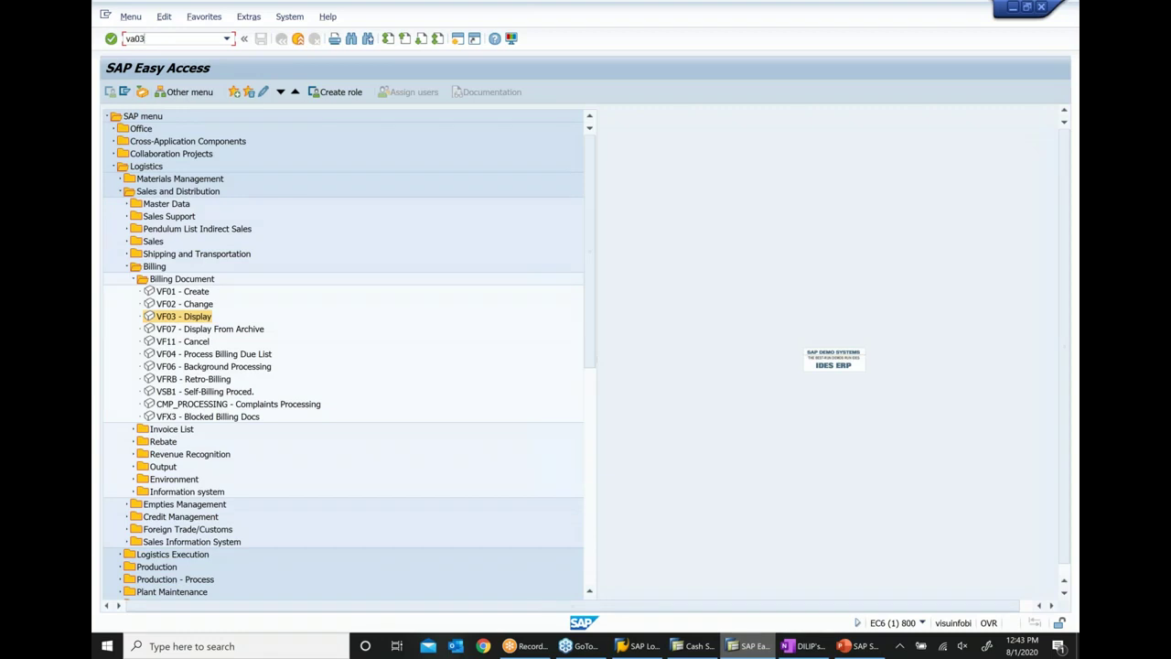
key(Return)
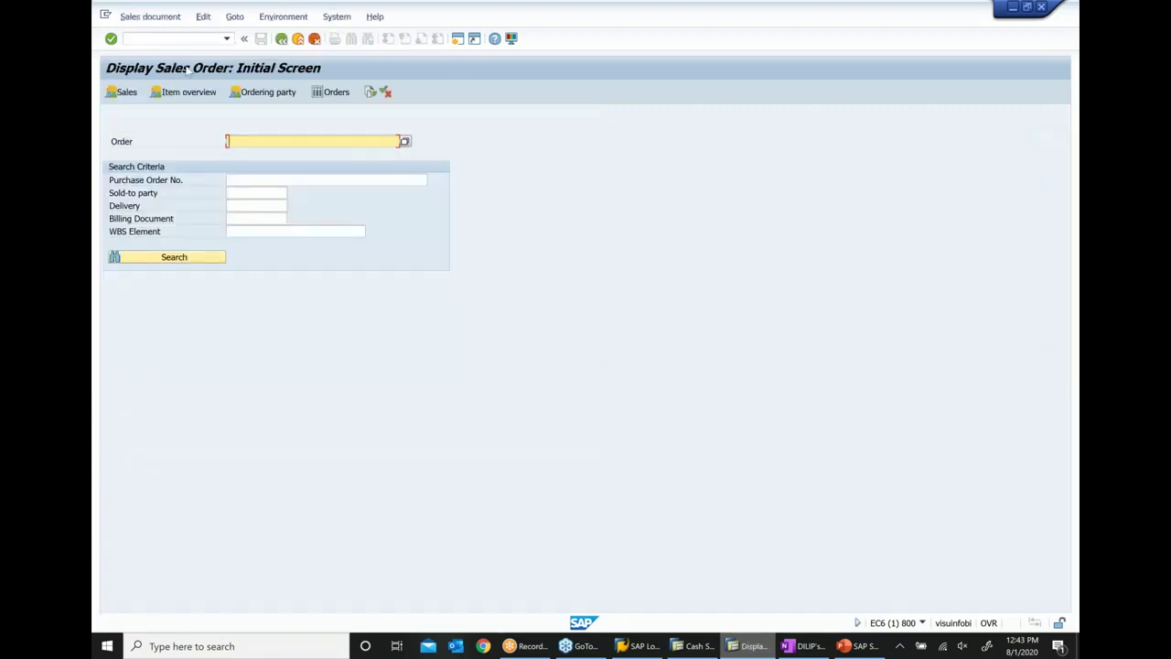
click(370, 93)
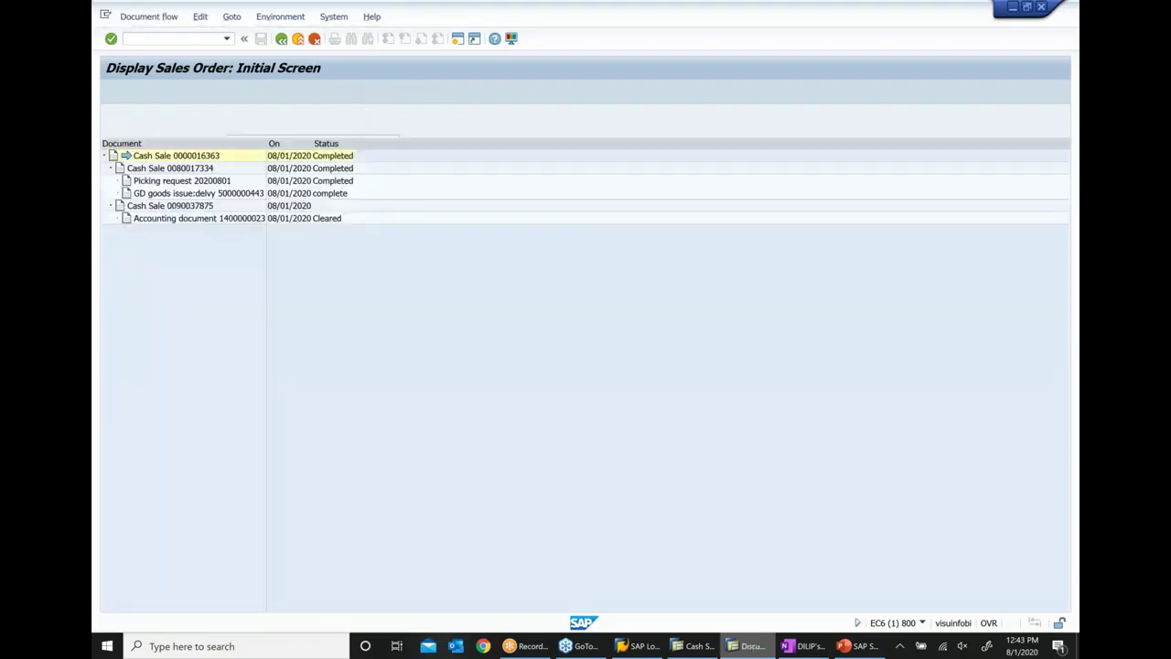
click(167, 206)
click(245, 92)
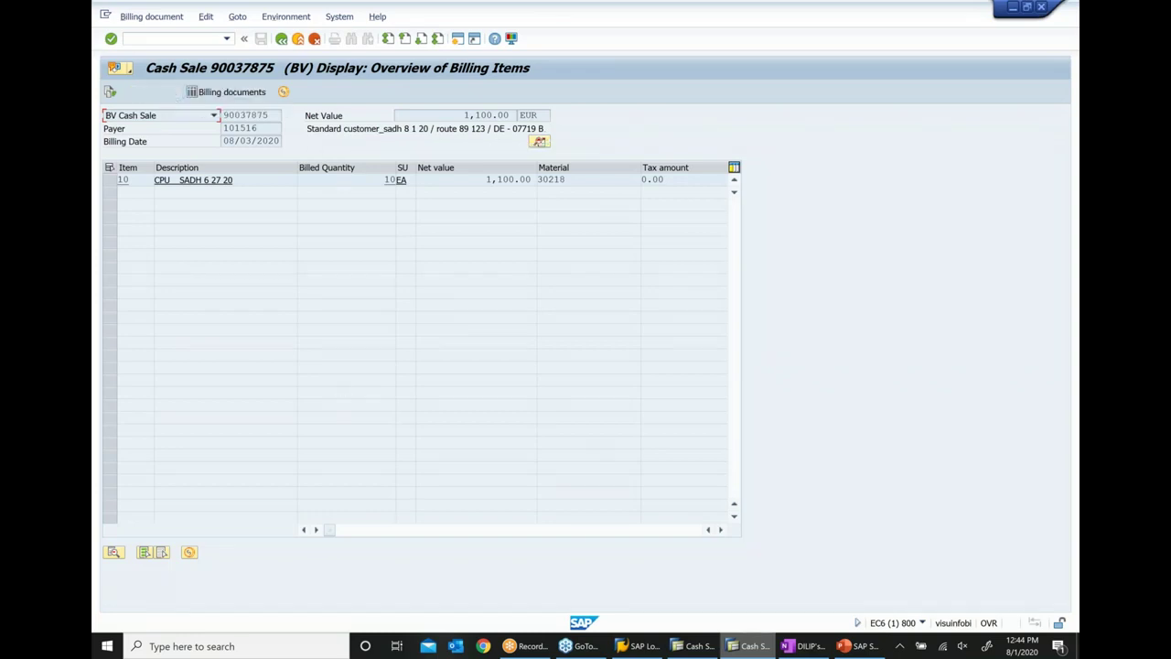
Step: Review presentation slide 25 on the billing error log, and look for the Log option in the SAP billing document
click(802, 651)
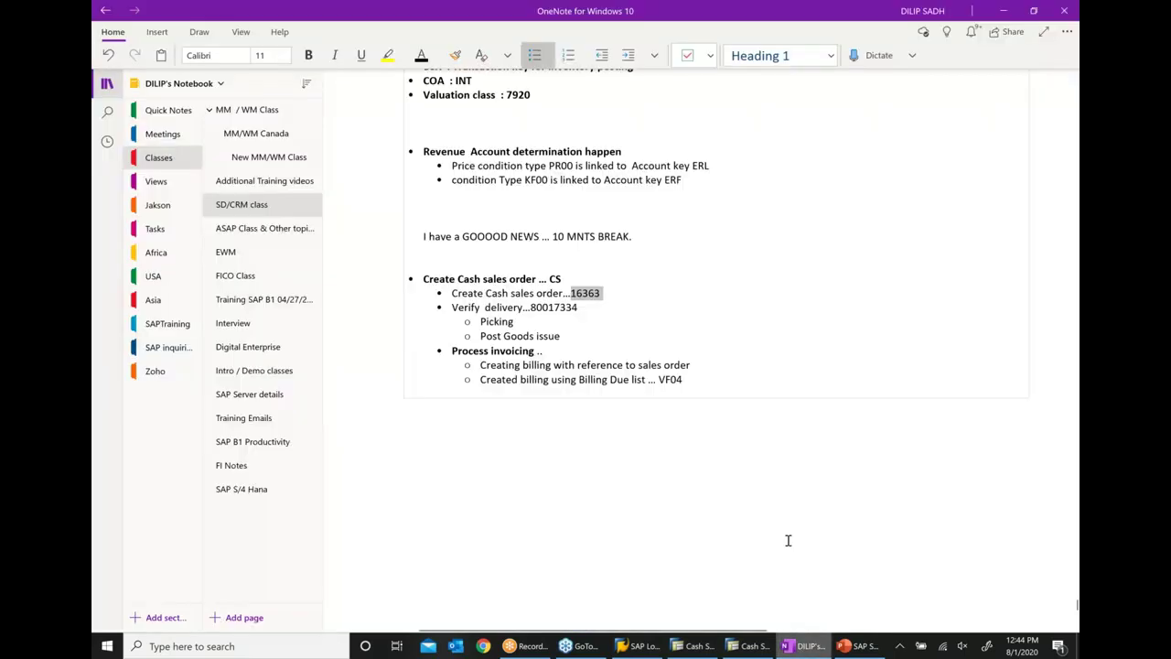
click(858, 651)
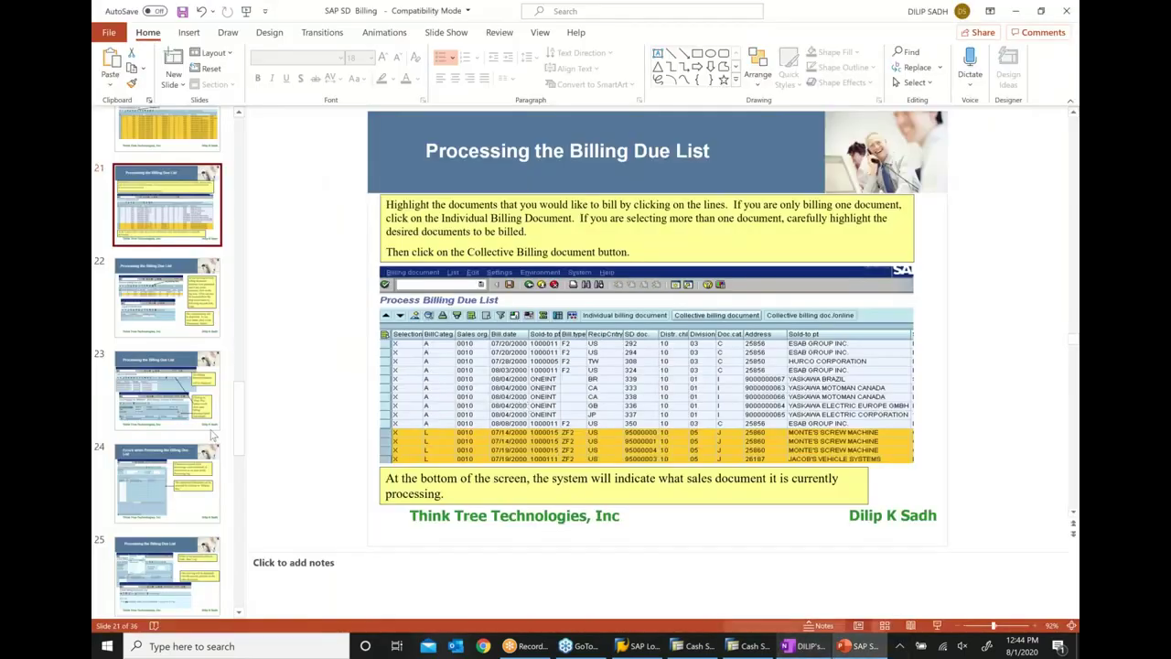
scroll(210, 439, down, 3)
click(203, 443)
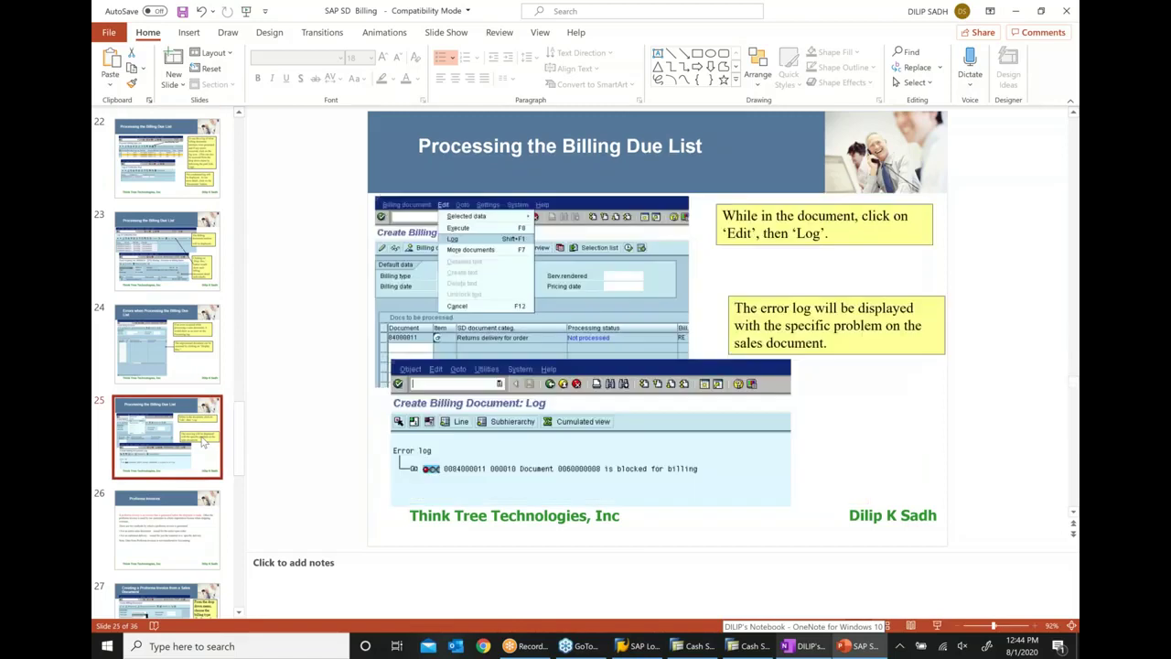
scroll(203, 442, down, 3)
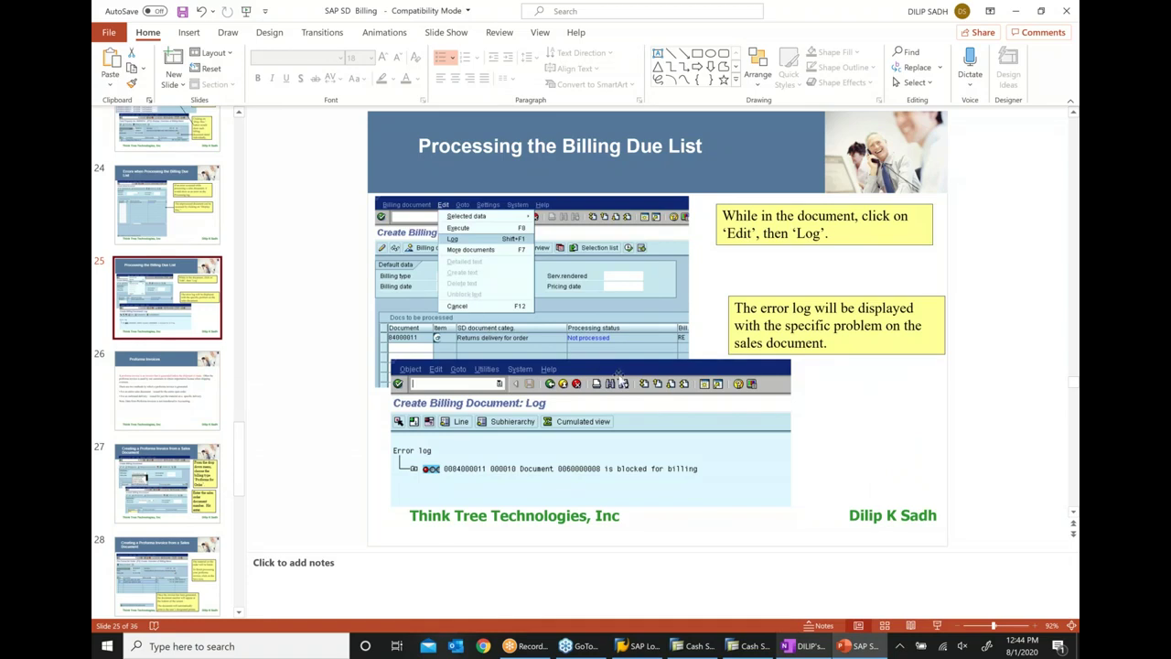
click(704, 646)
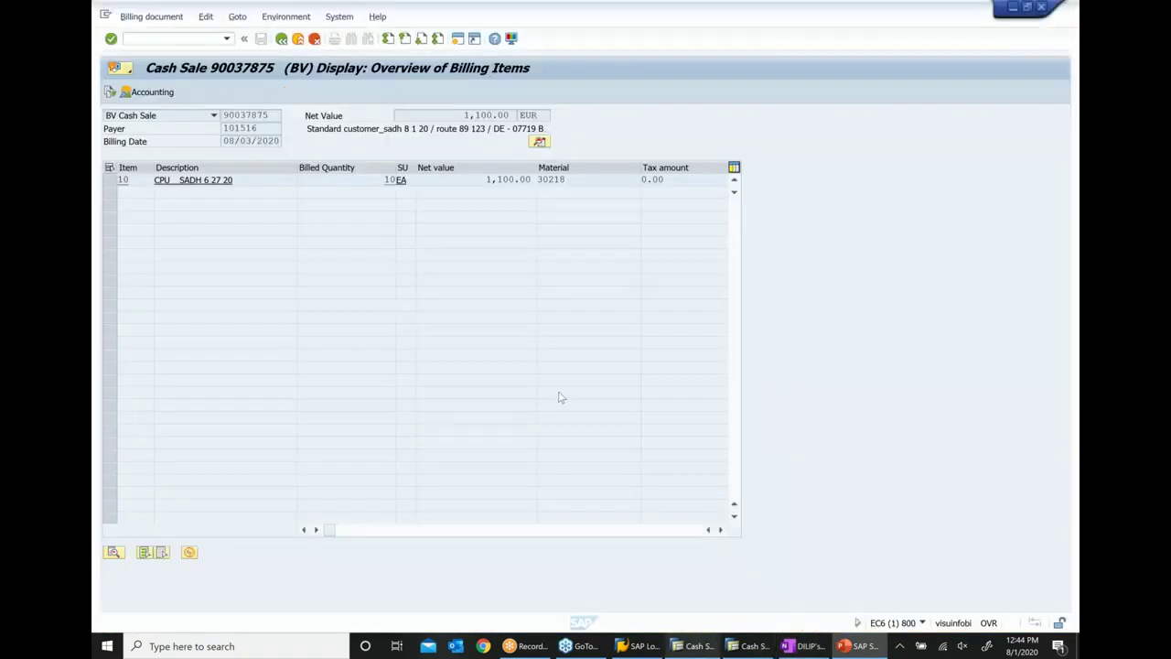
click(205, 16)
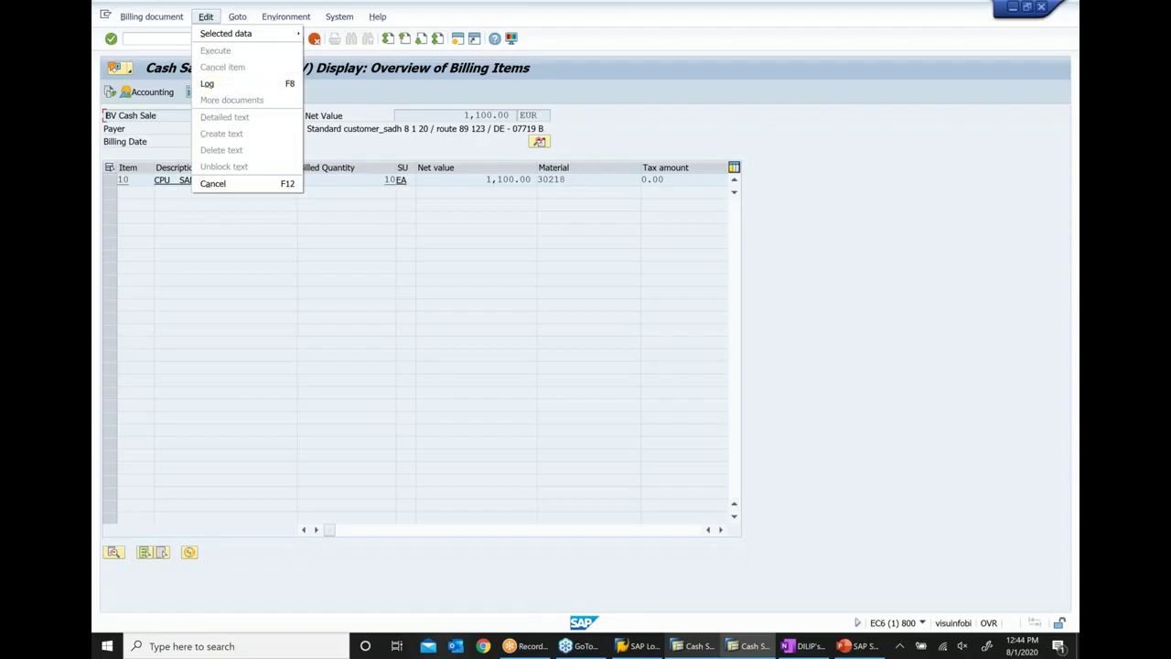
Step: Switch back to the presentation and read slide 26, "Proforma Invoices"
click(843, 646)
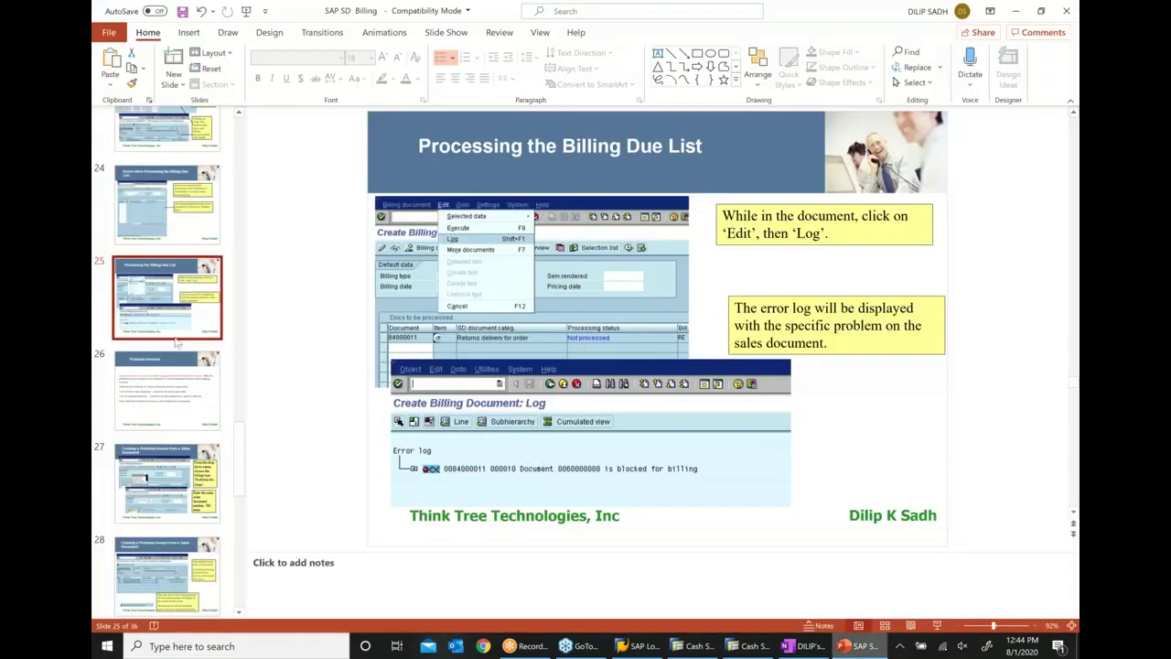
click(184, 396)
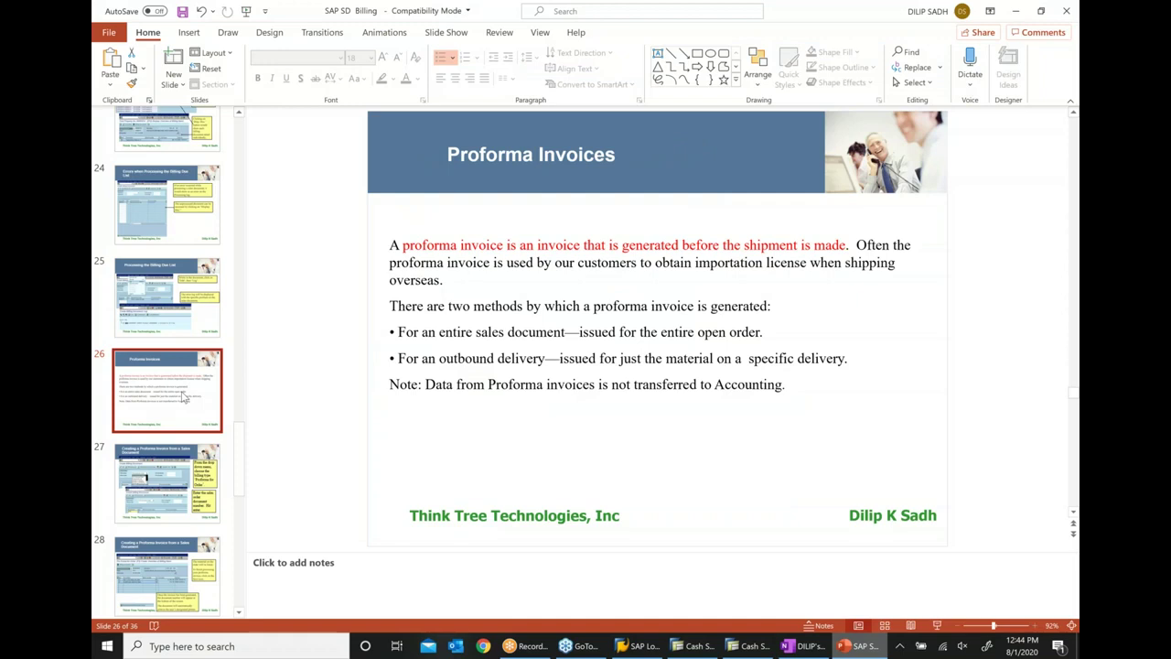
scroll(184, 396, down, 1)
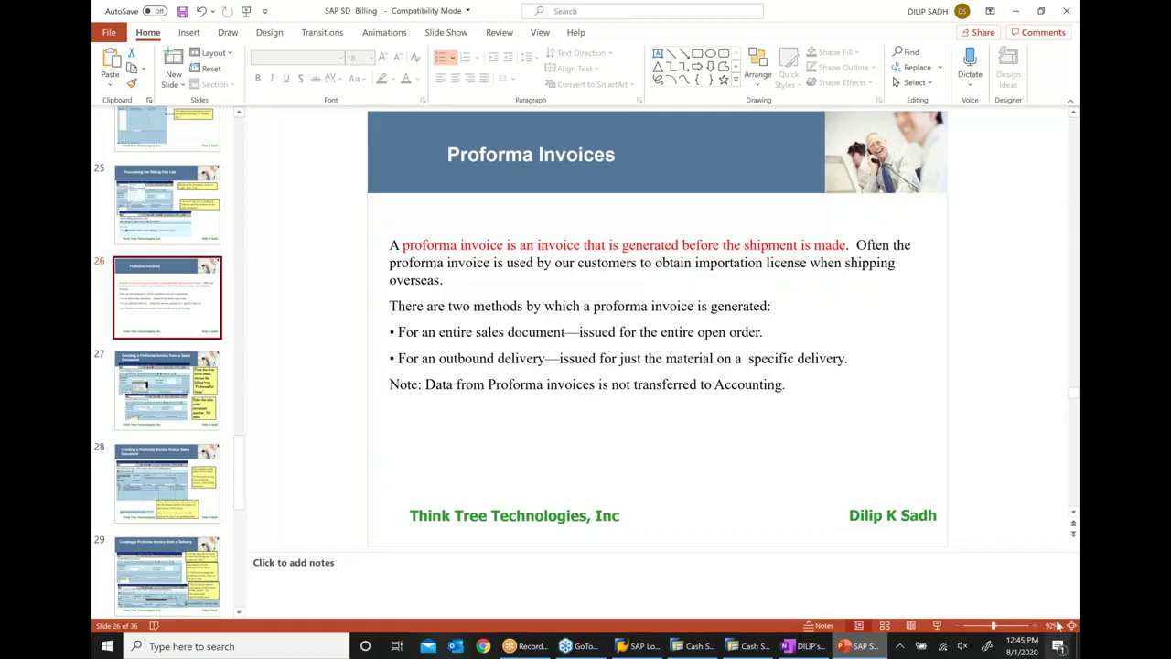
Step: Switch to SAP, leave the billing document and its document flow back to SAP Easy Access, and open VF01 - Create
click(697, 646)
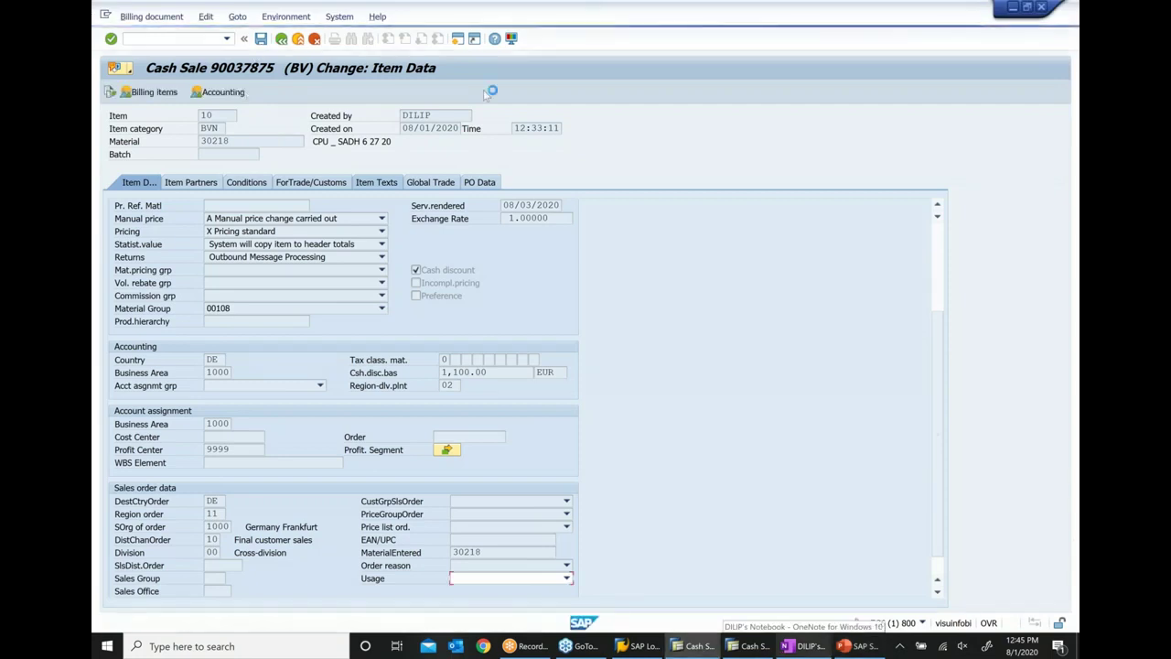
click(277, 40)
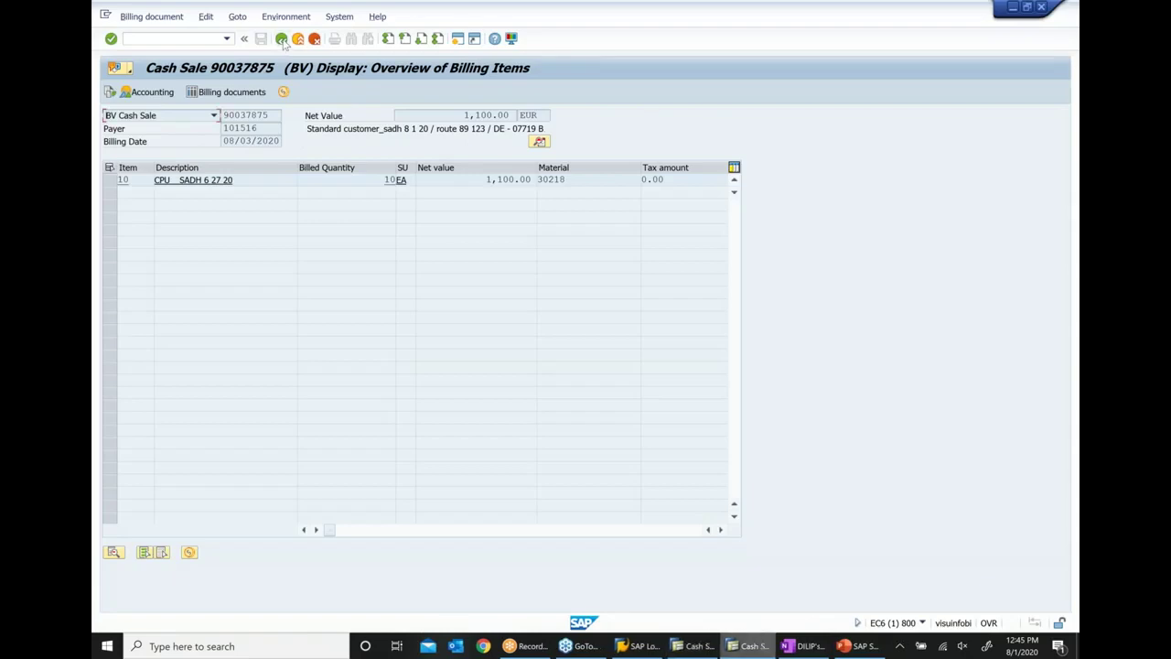
key(F5)
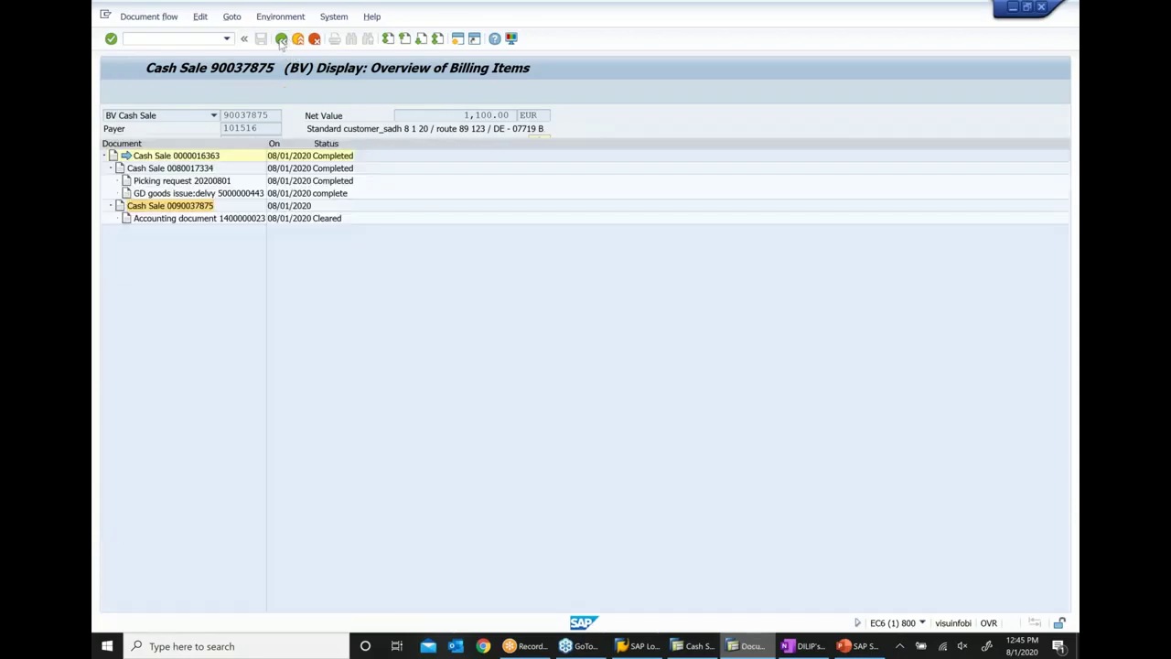
click(281, 42)
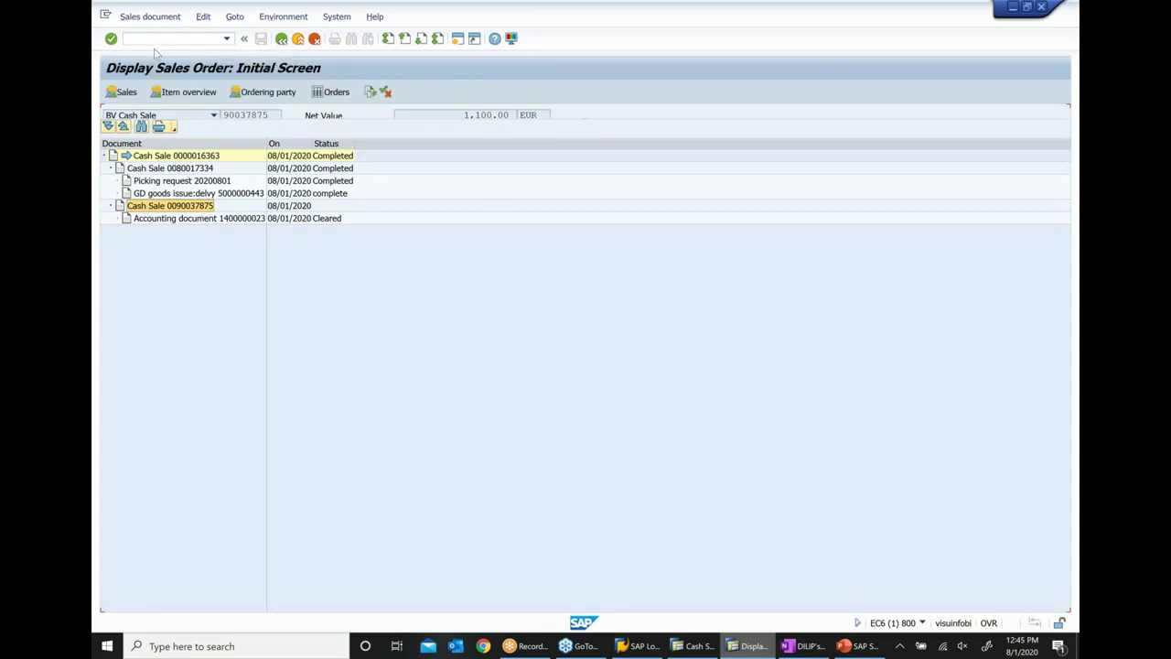
click(281, 40)
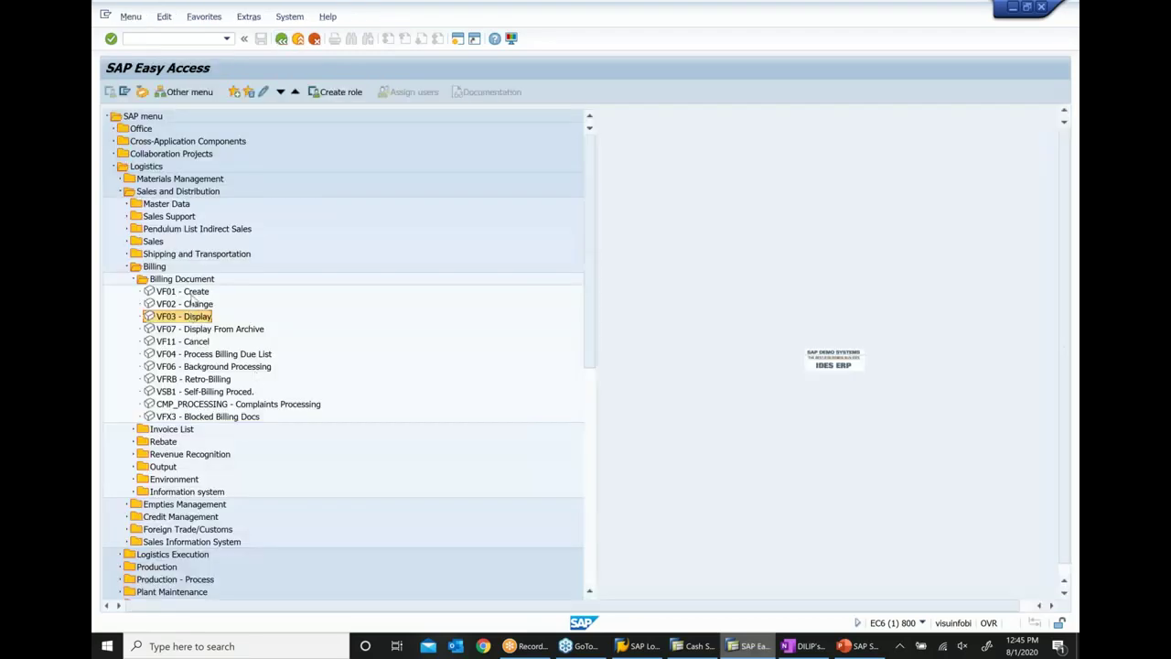
double_click(192, 293)
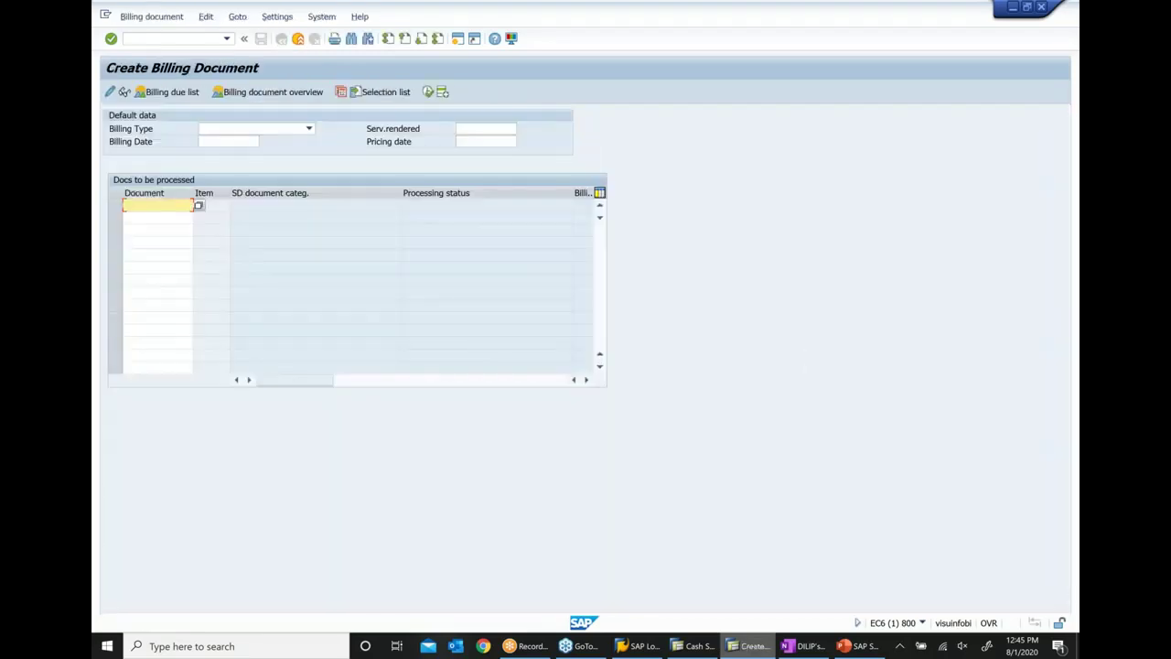
Step: Browse the billing types in Create Billing Document for F5 Pro Forma for Order and F8 Pro Forma Inv f Dlv
click(310, 130)
scroll(263, 236, down, 2)
scroll(264, 242, down, 8)
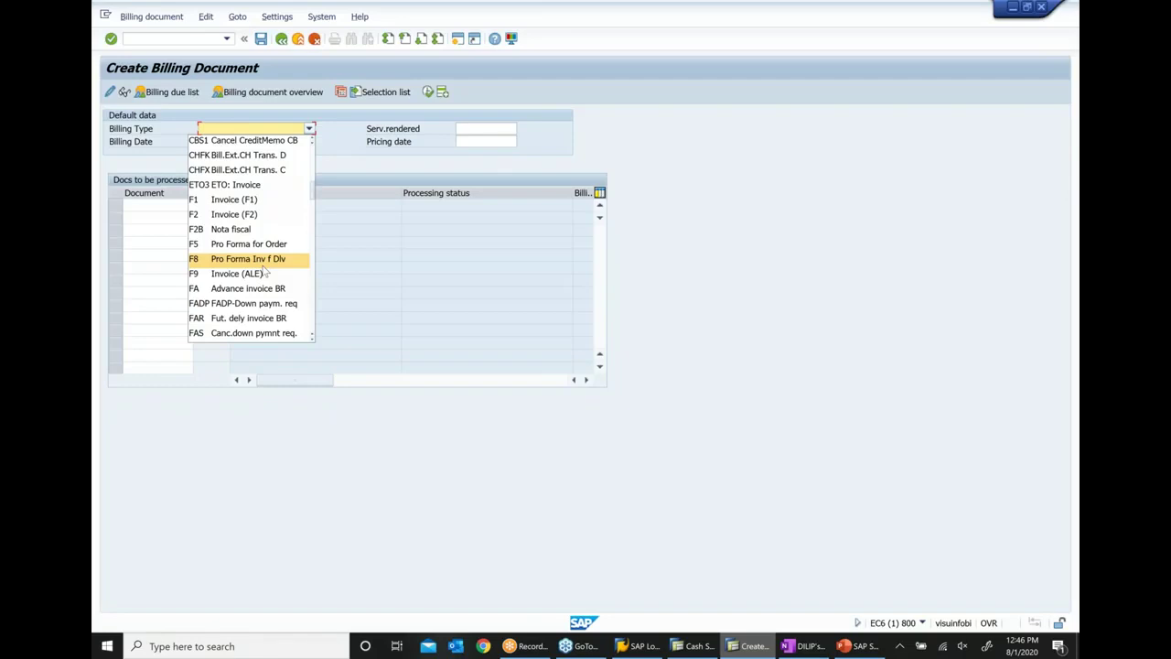
scroll(266, 273, down, 1)
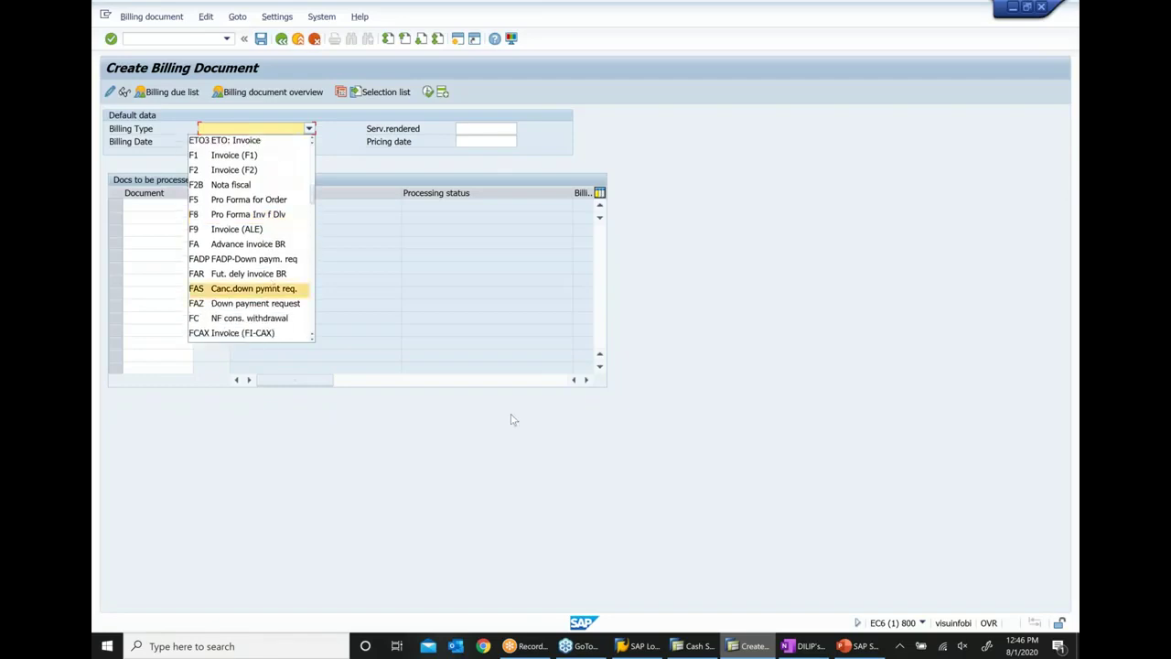
Step: Read slide 27 on creating a proforma invoice from a sales document, and check the F billing types in SAP
click(860, 646)
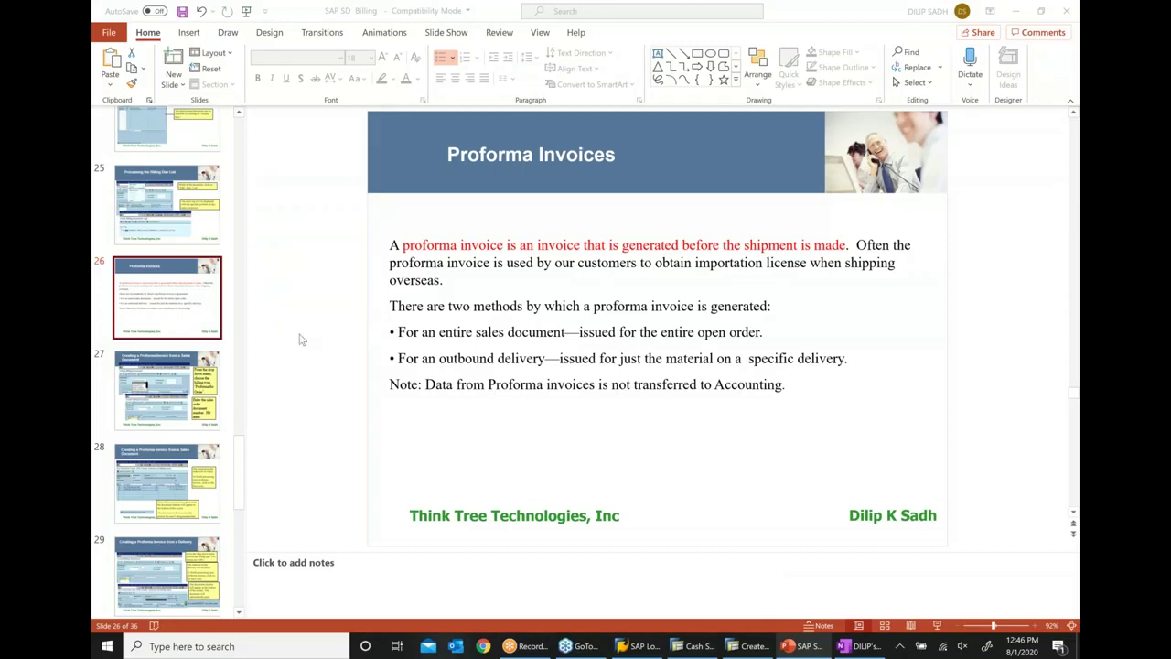
click(183, 393)
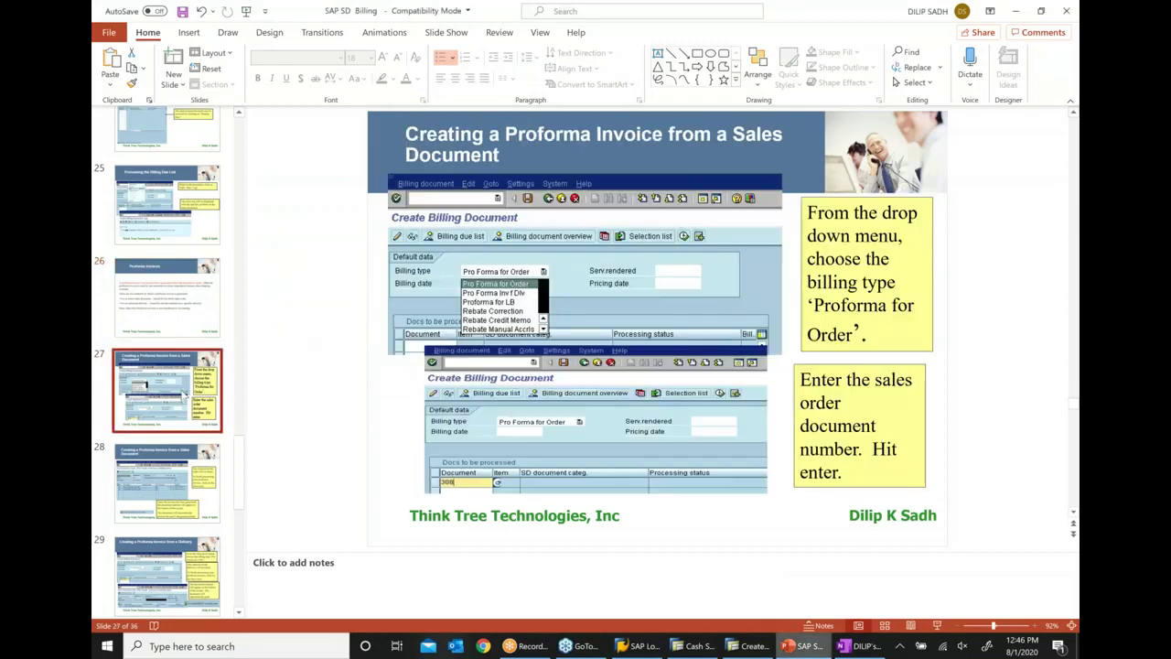
click(750, 646)
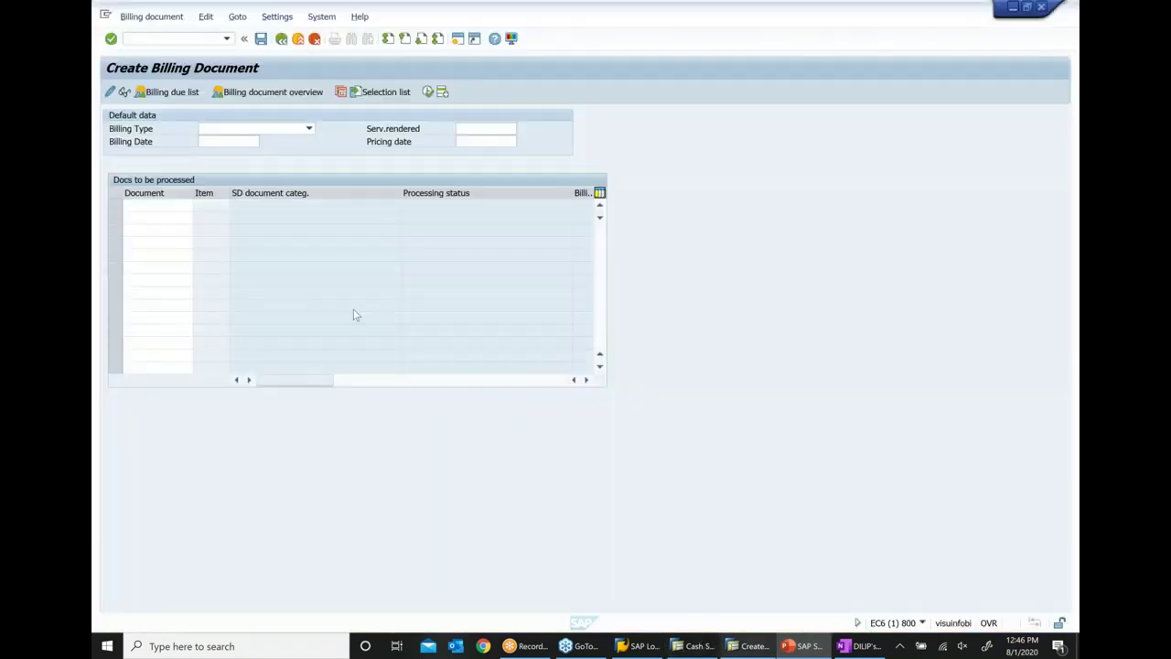
click(308, 129)
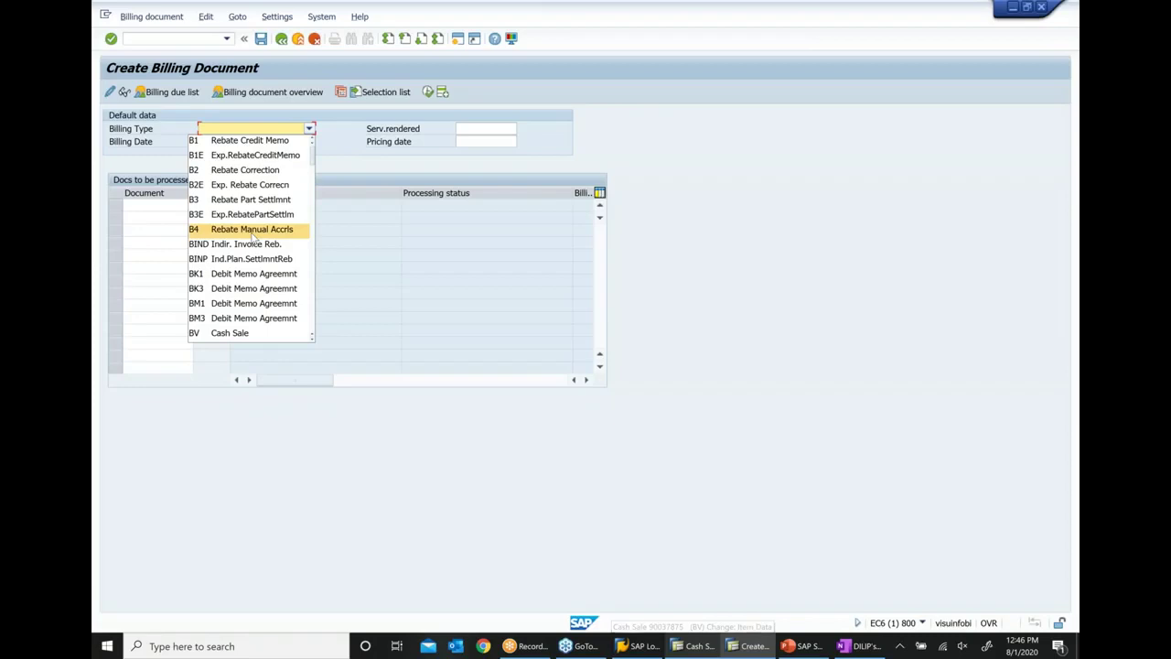
key(f)
scroll(254, 247, down, 3)
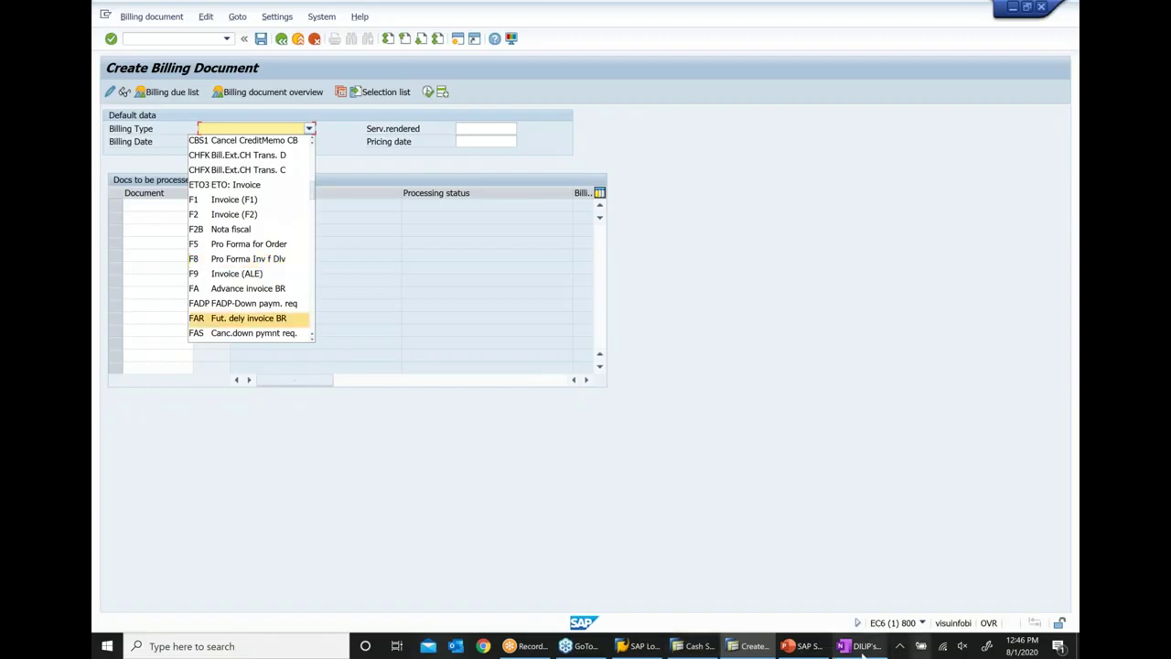
Step: Review slides 28 and 29 in the presentation on creating proforma invoices from a sales document and from a delivery
click(817, 645)
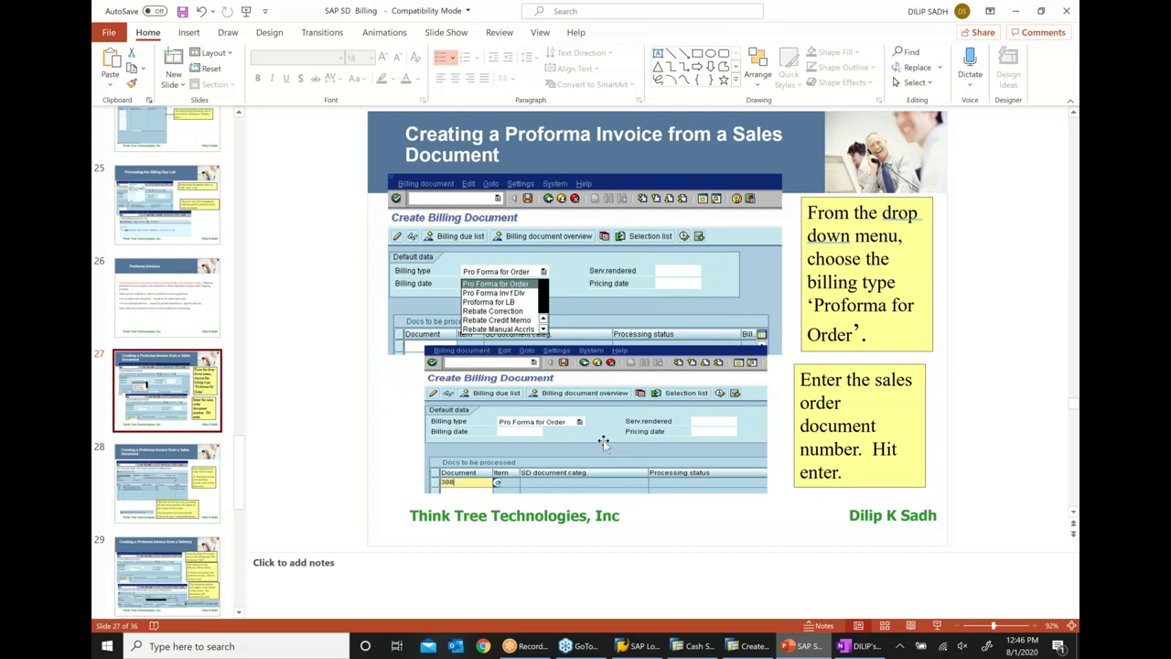
click(188, 487)
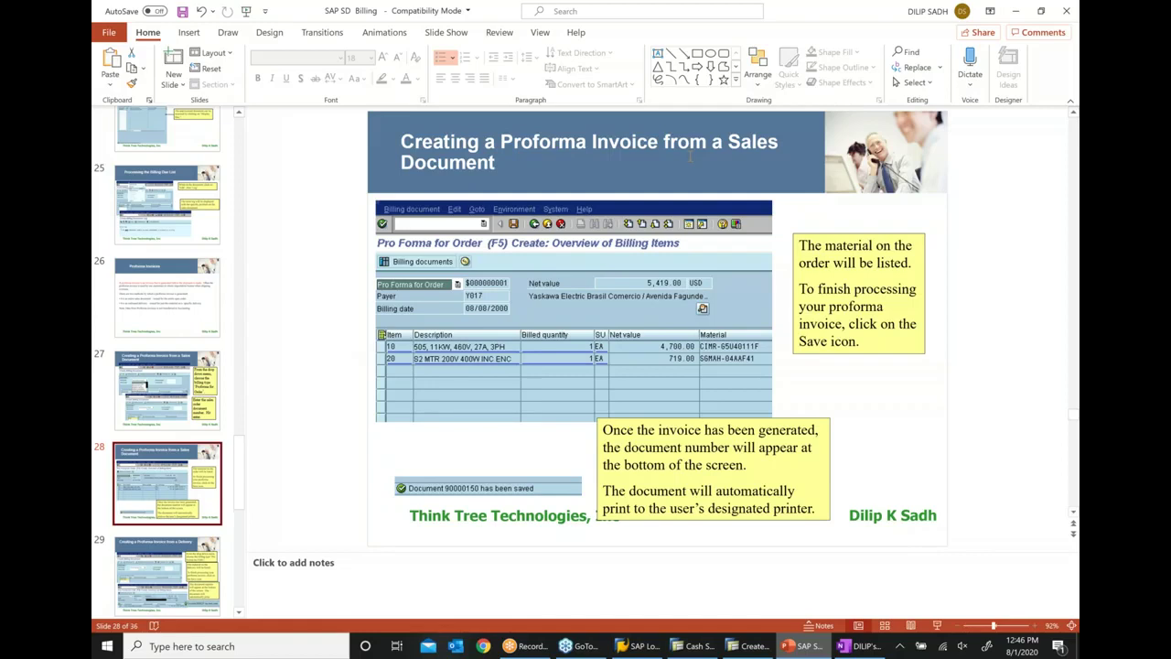
scroll(156, 503, down, 3)
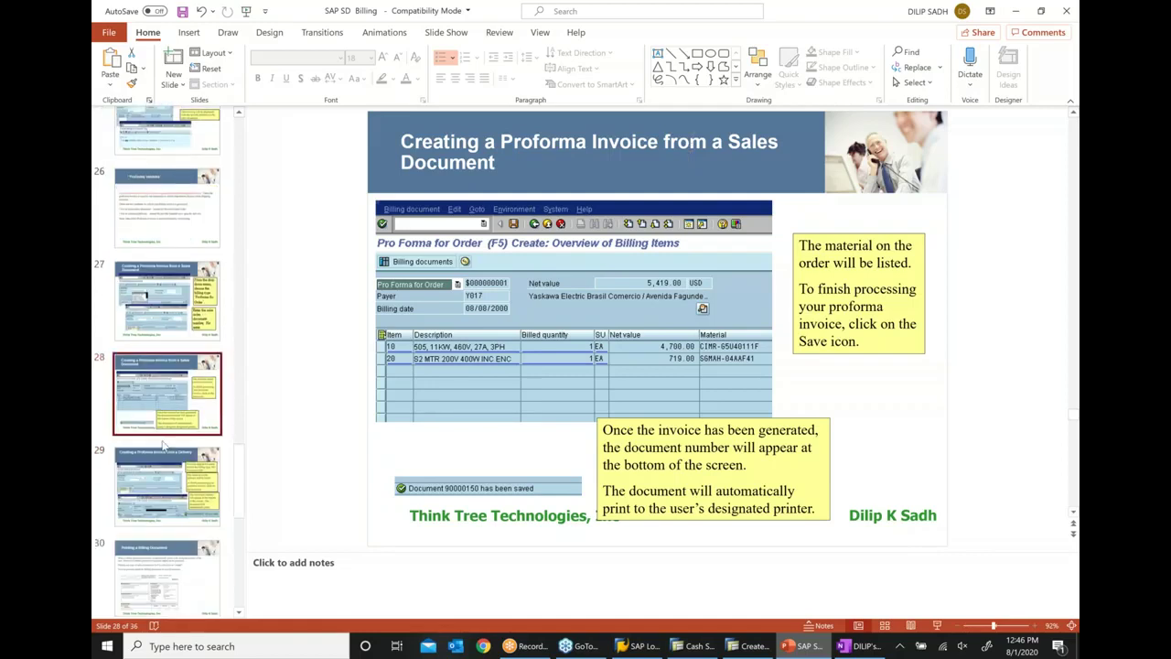
click(165, 446)
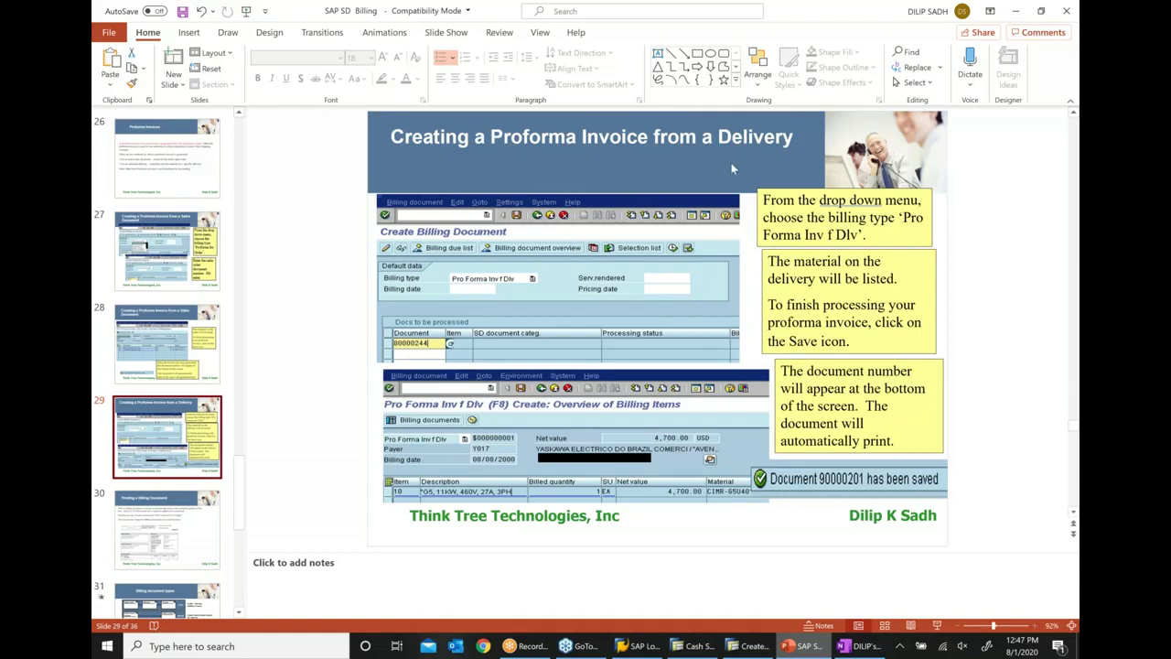
Step: Read slide 30 on printing a billing document, and switch to SAP and open Change Billing Document from the Create Billing Document session
scroll(219, 442, down, 2)
click(220, 442)
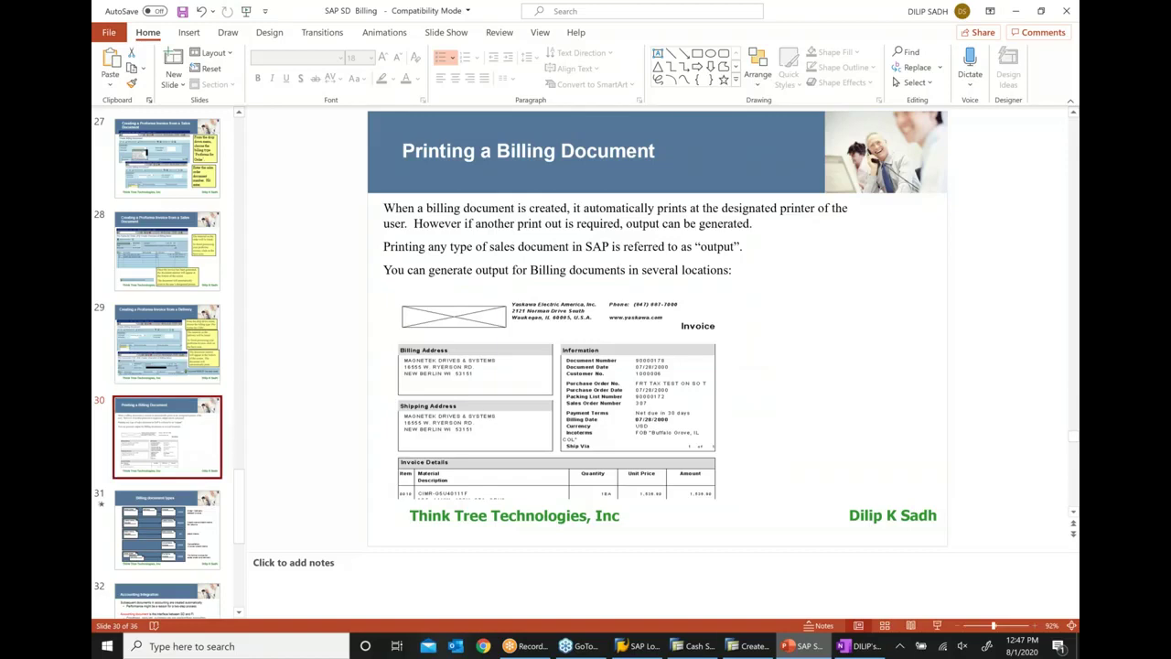
click(695, 646)
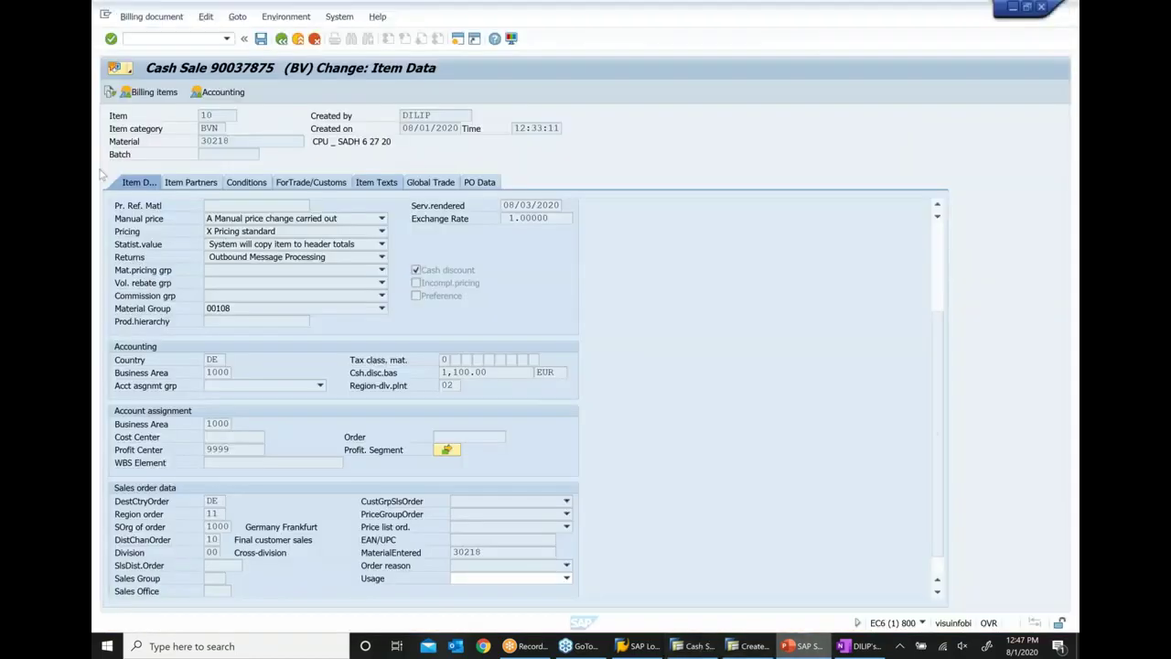
click(748, 648)
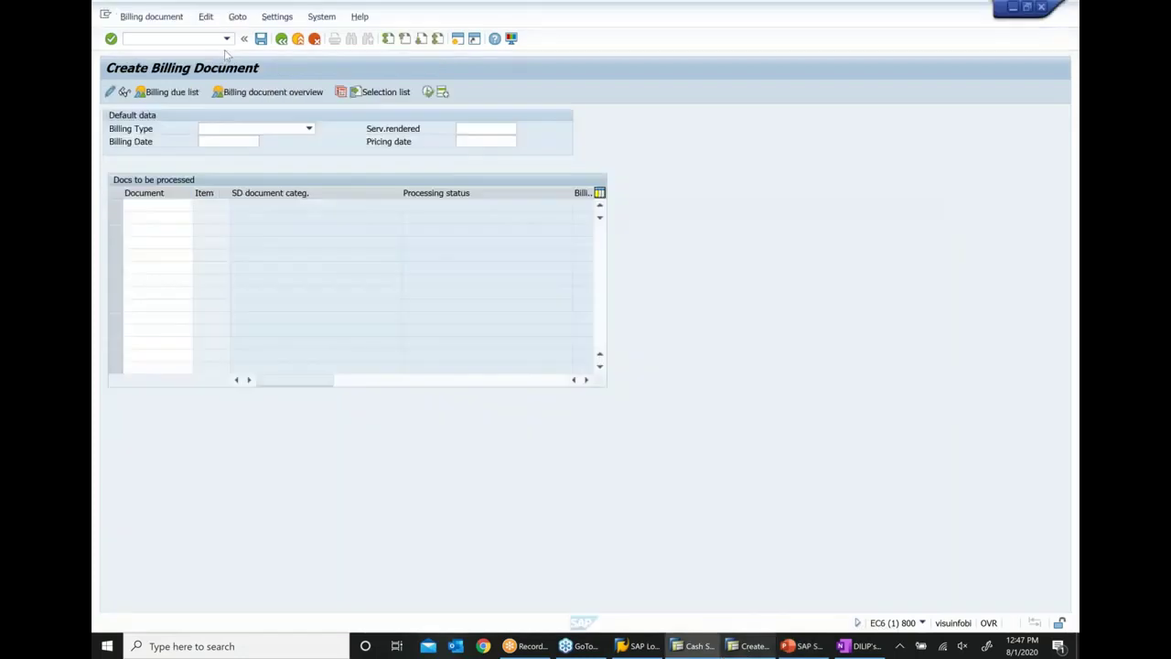
click(156, 19)
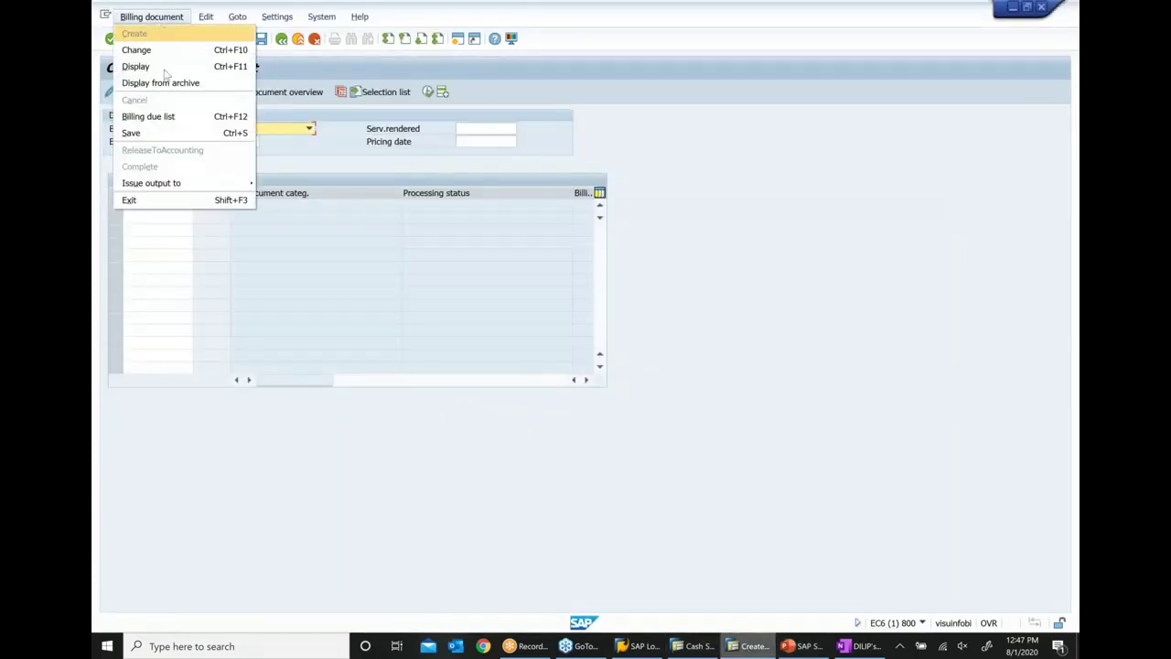
mouse_move(163, 186)
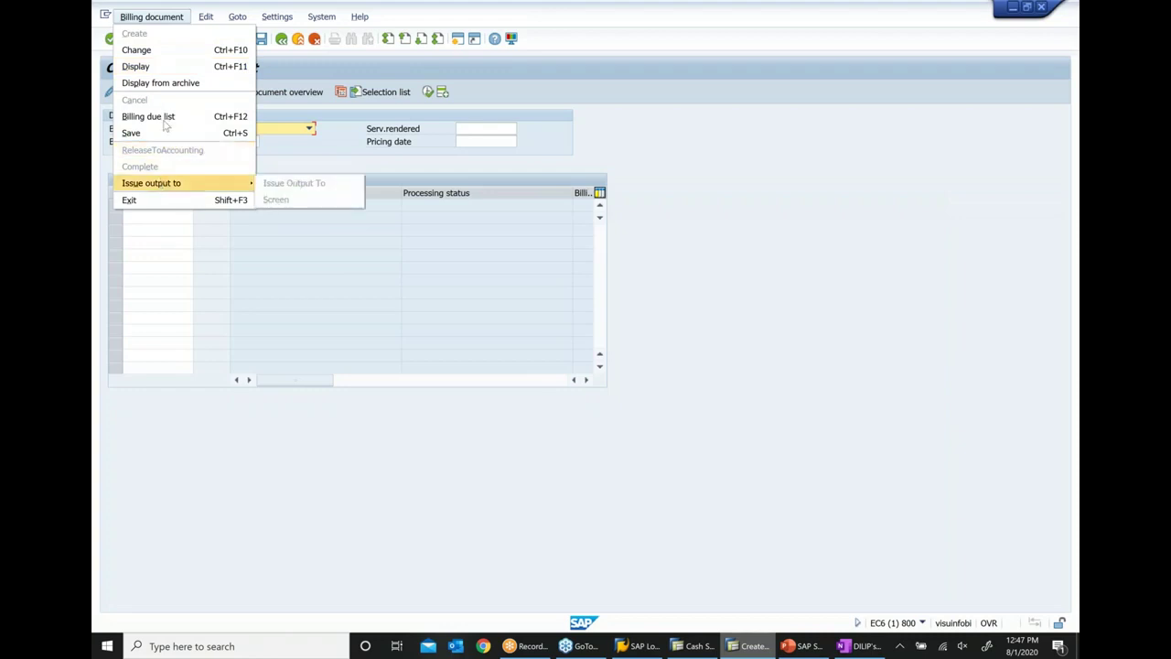
click(138, 50)
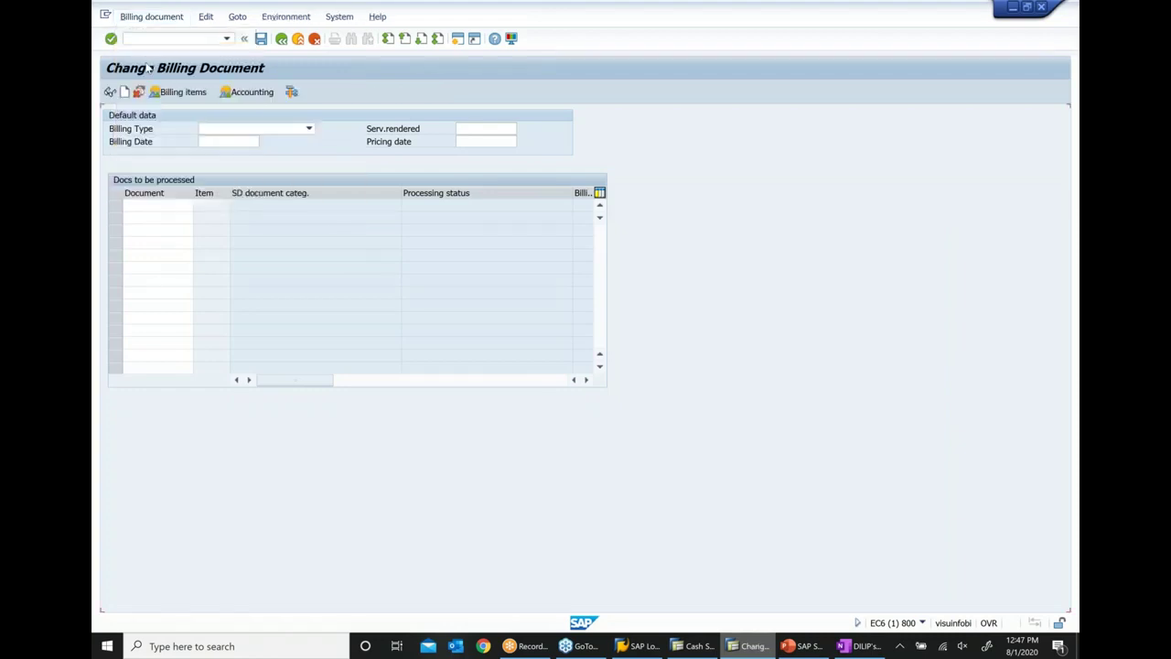
Step: Try to issue output for the cash sale billing document from the initial Change Billing Document screen
click(151, 17)
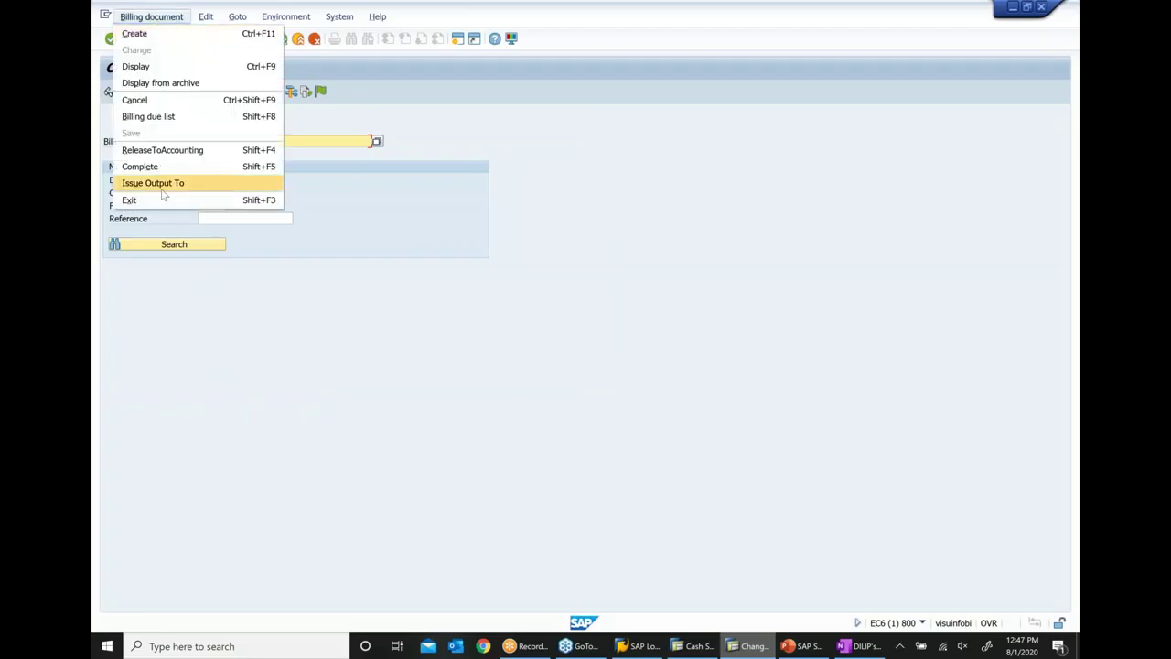
click(162, 187)
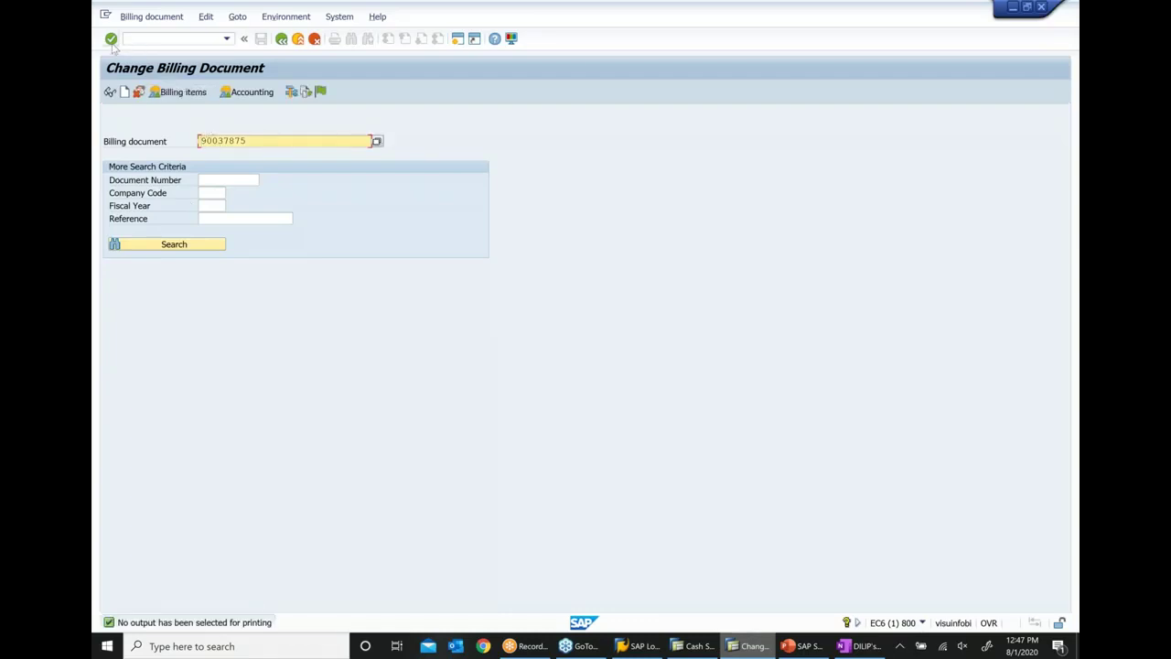
click(151, 18)
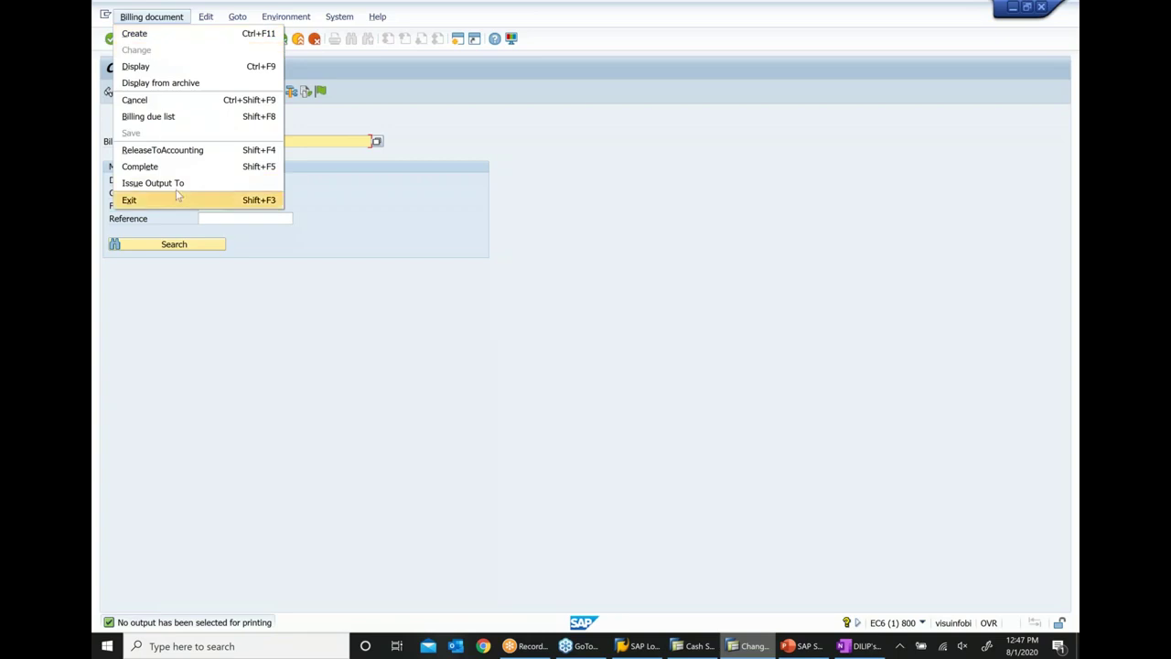
click(587, 330)
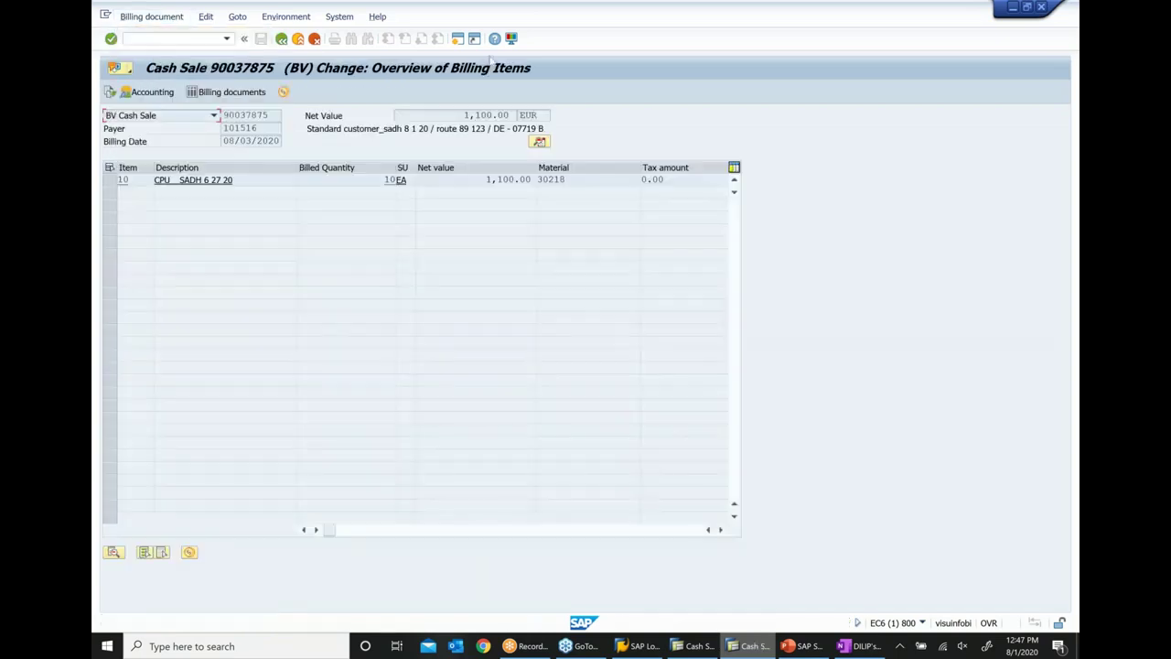
Step: Open the cash sale billing document's header output and add output type RD00 Invoice
click(237, 16)
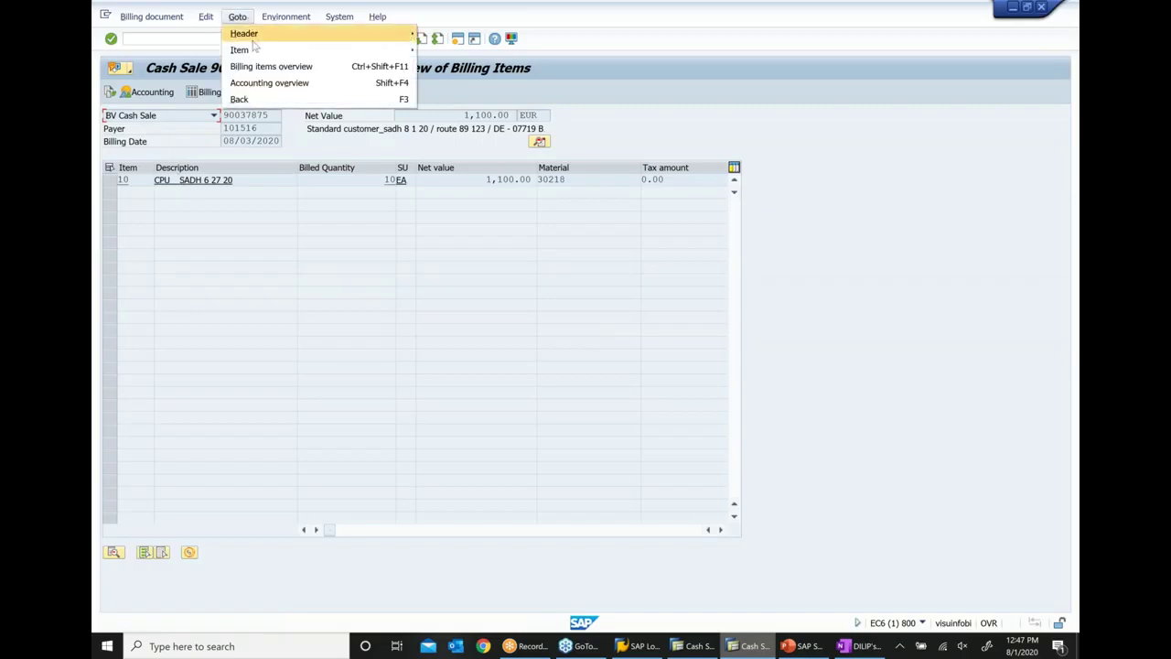
mouse_move(257, 39)
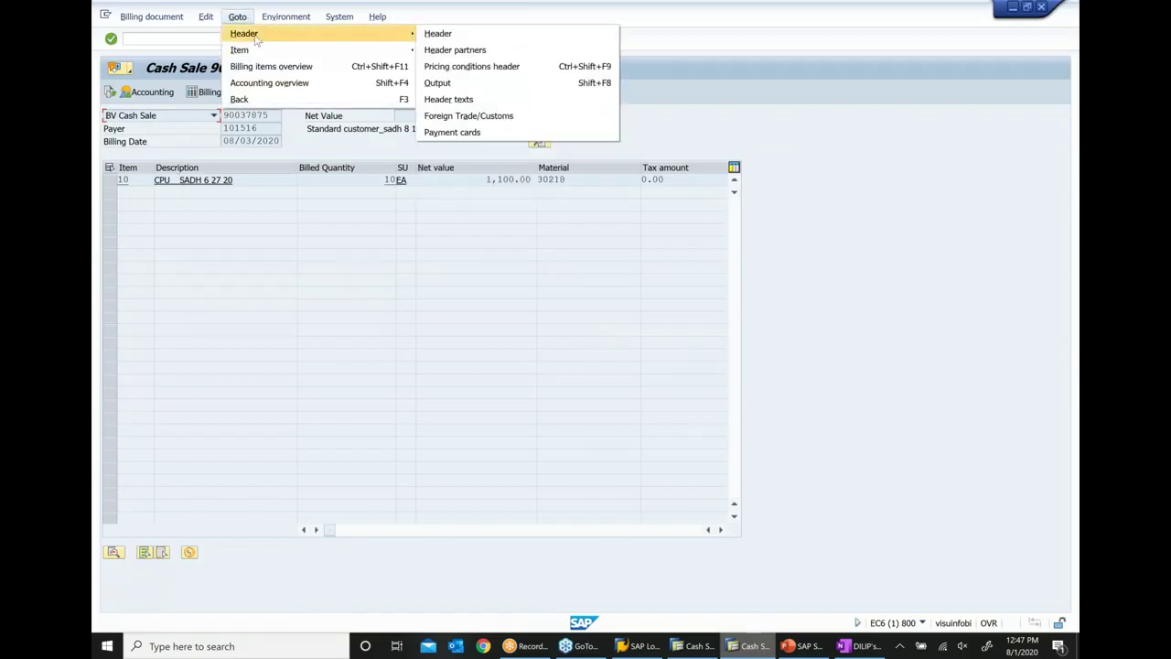
click(439, 84)
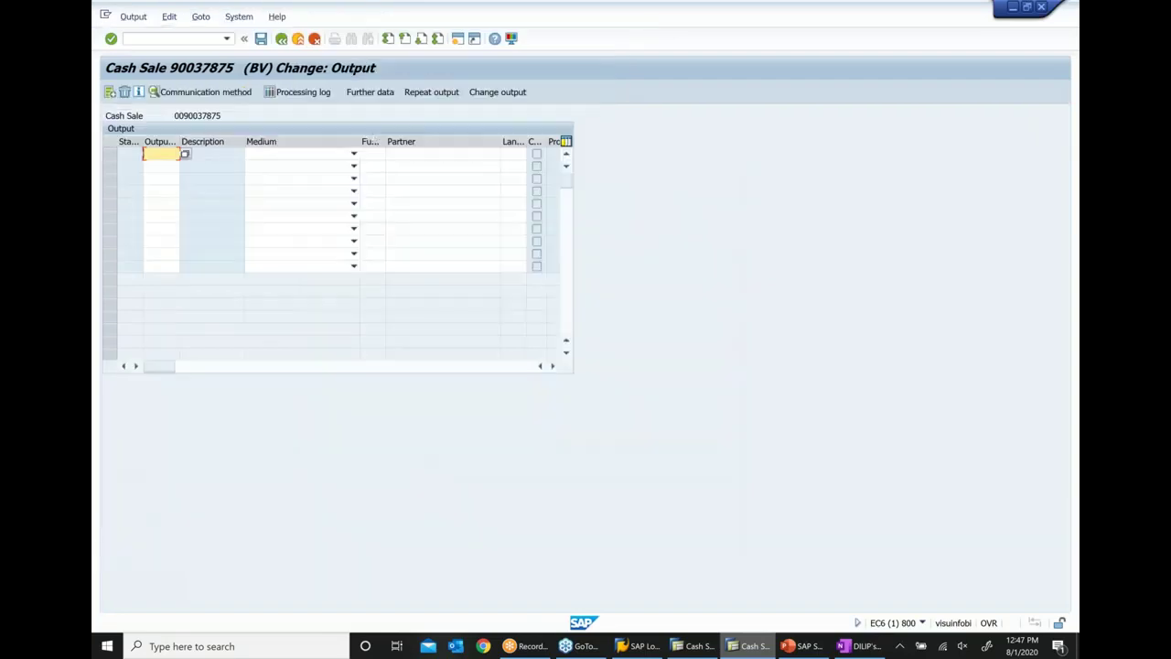
click(185, 154)
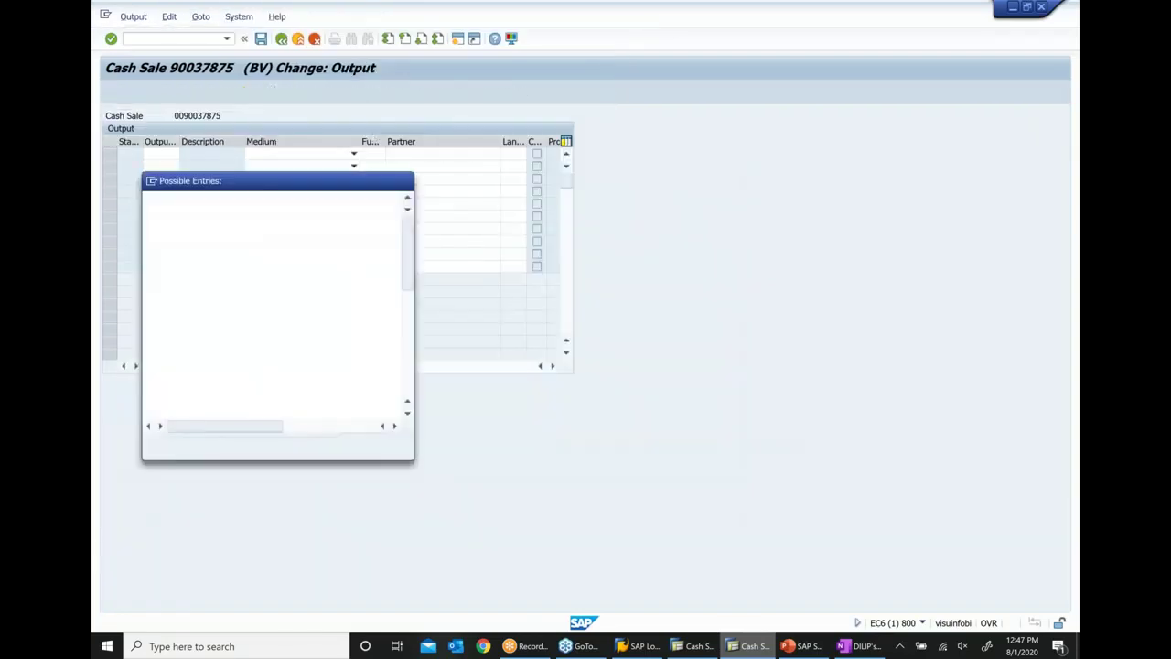
double_click(219, 342)
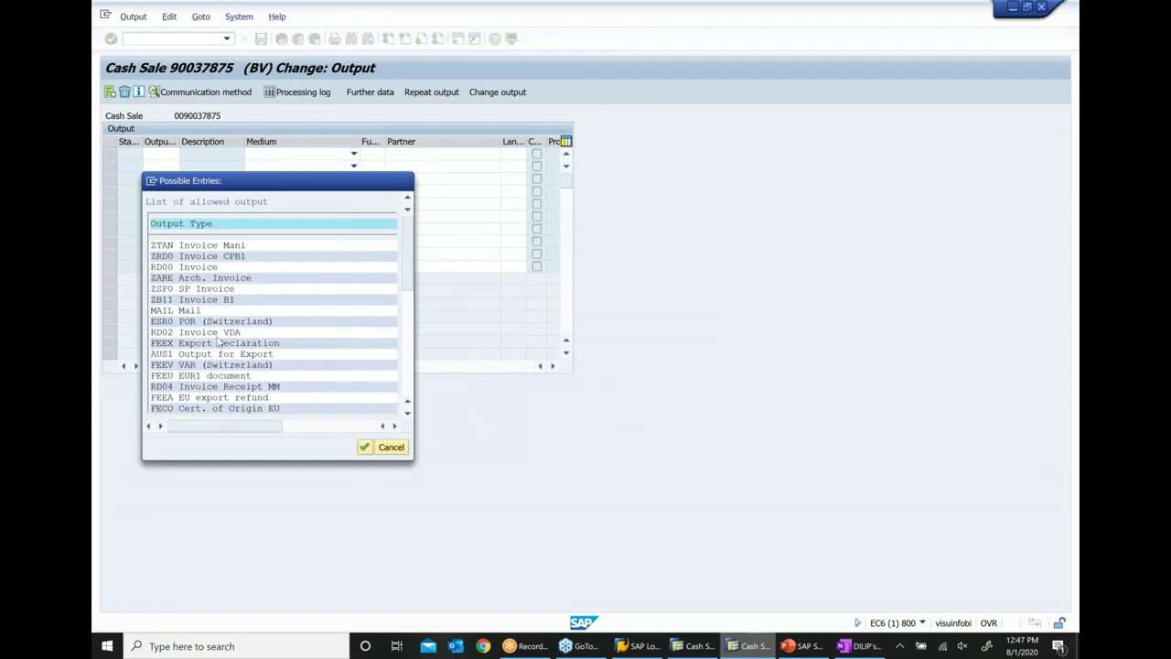
scroll(219, 342, down, 2)
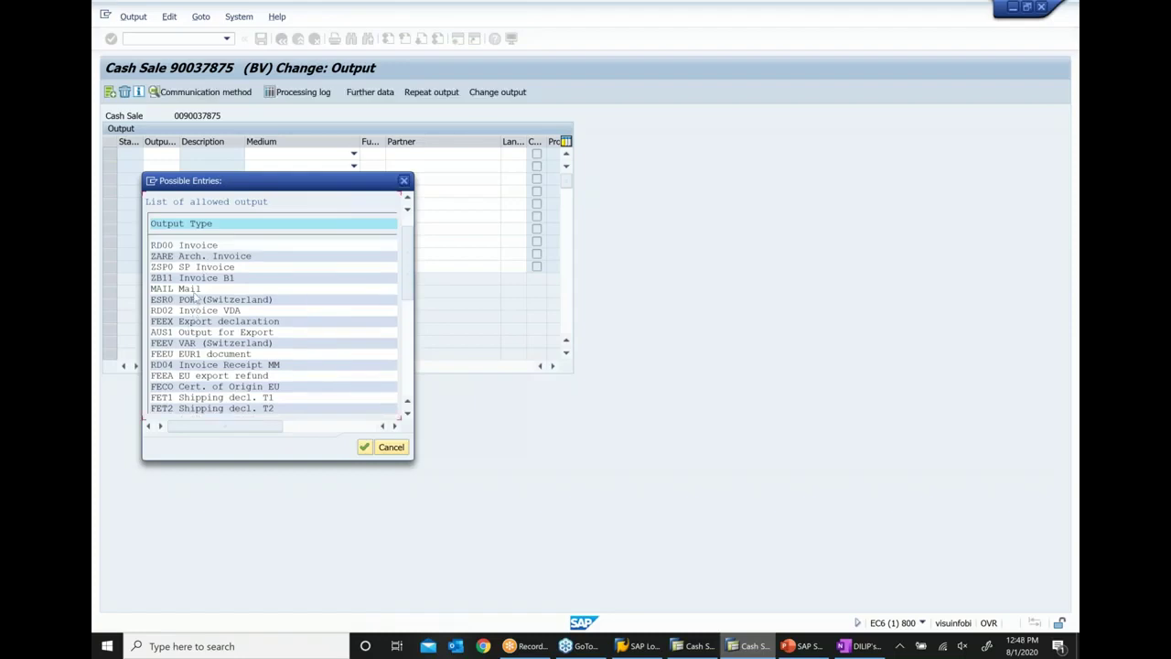
click(197, 245)
double_click(196, 245)
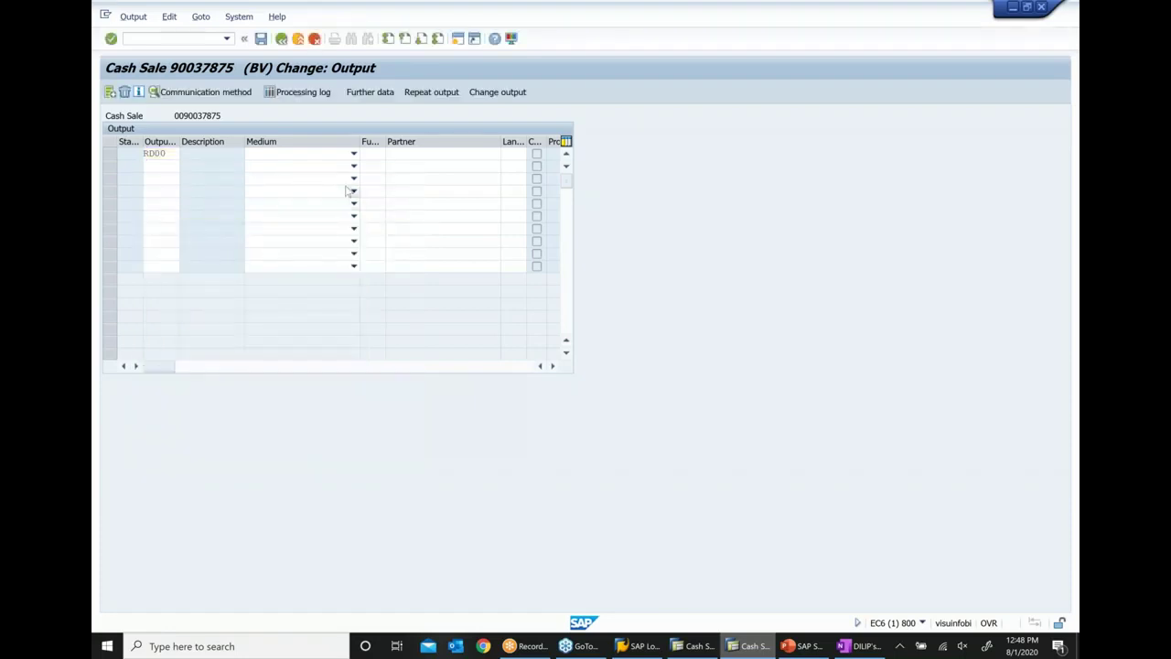
key(Return)
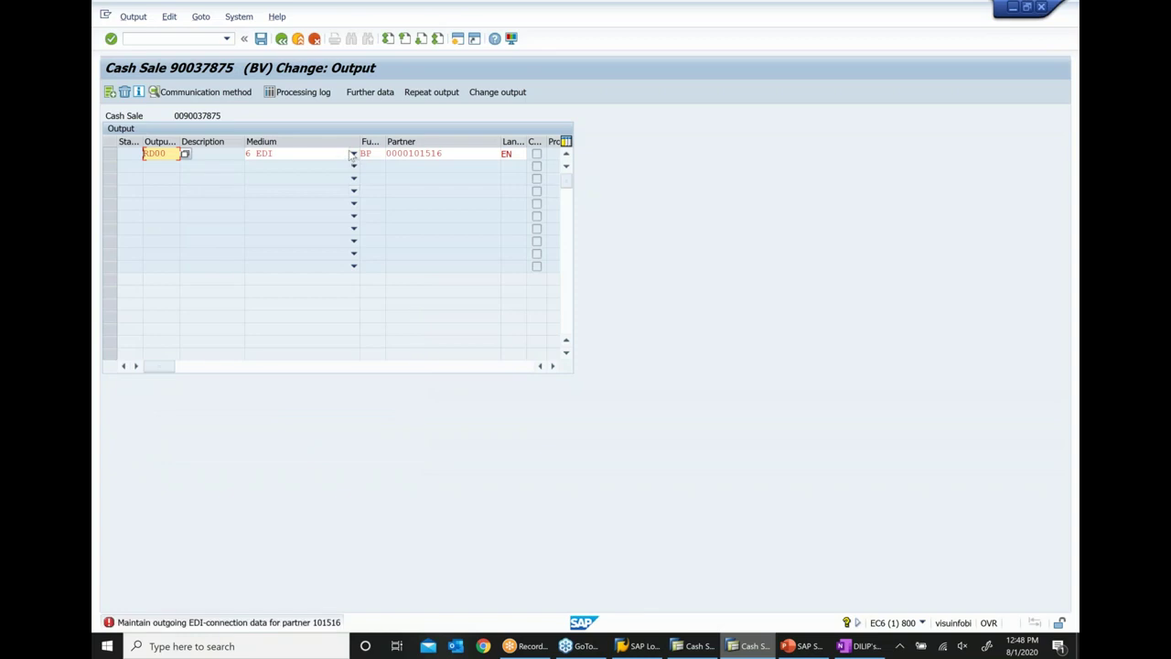
Step: Set the medium of the RD00 invoice output to 1 Print output and confirm the entry
click(353, 154)
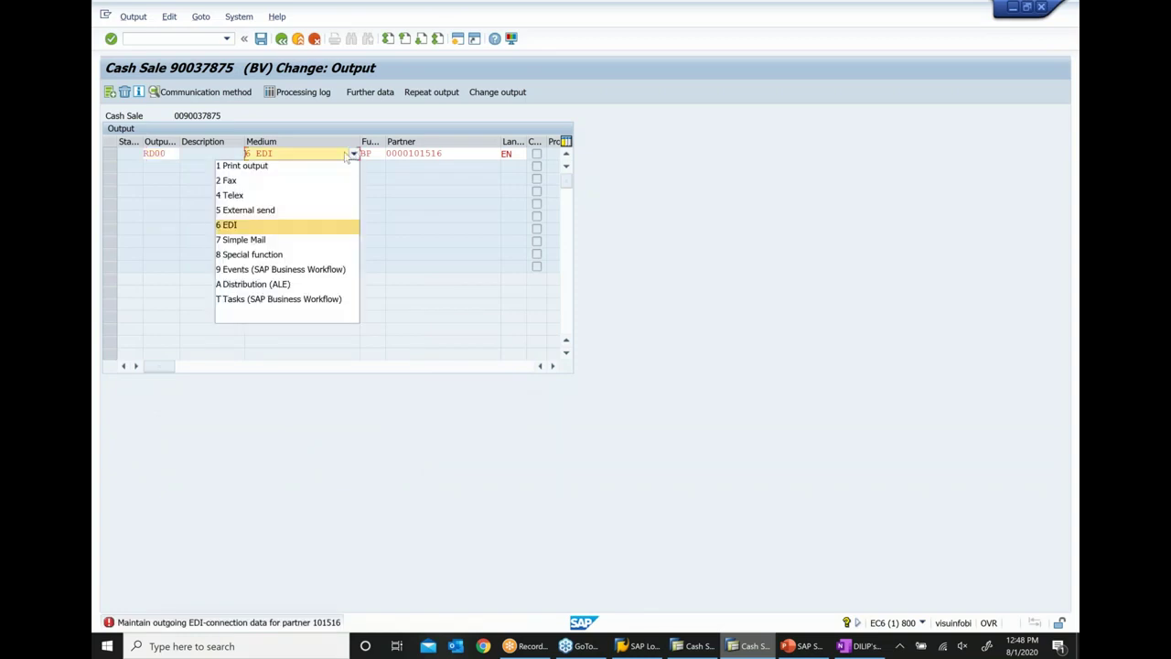
click(264, 166)
key(Return)
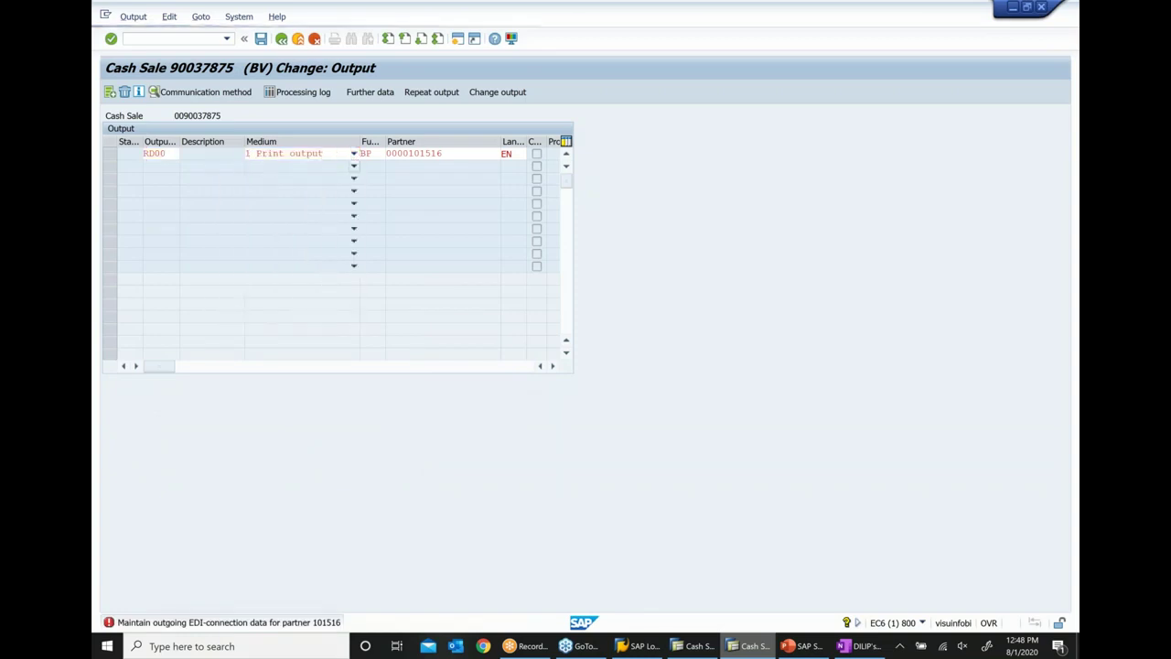
key(Return)
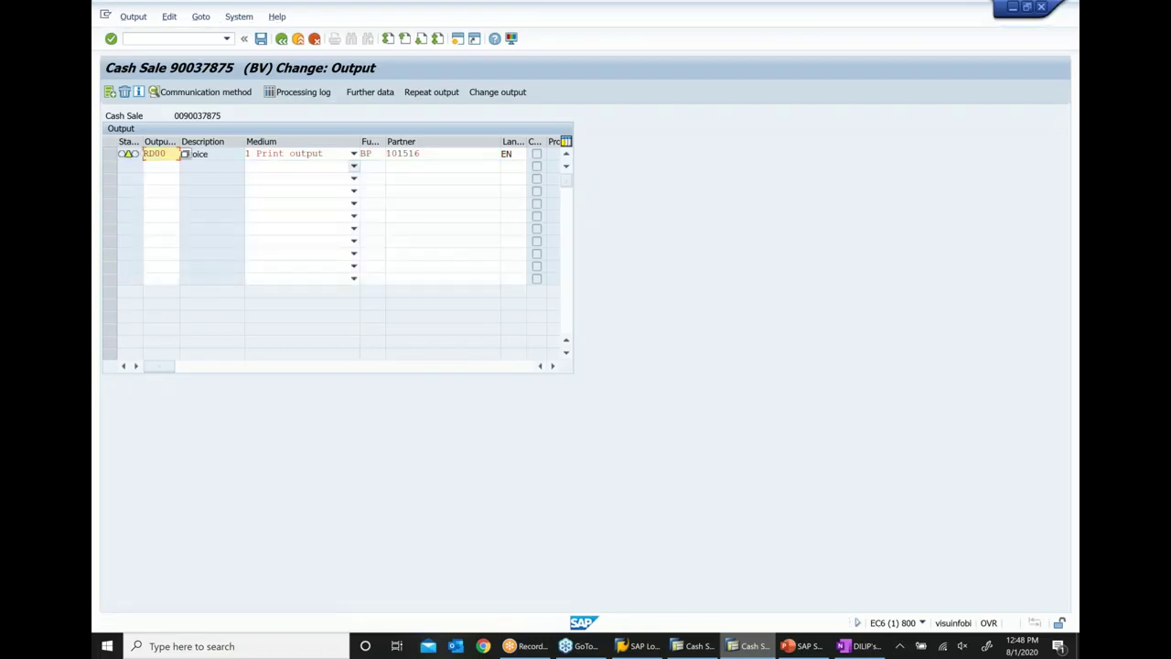
Step: Set the RD00 output's communication method to logical destination LP01, 1 message and Print immediately, and save the billing document
click(110, 154)
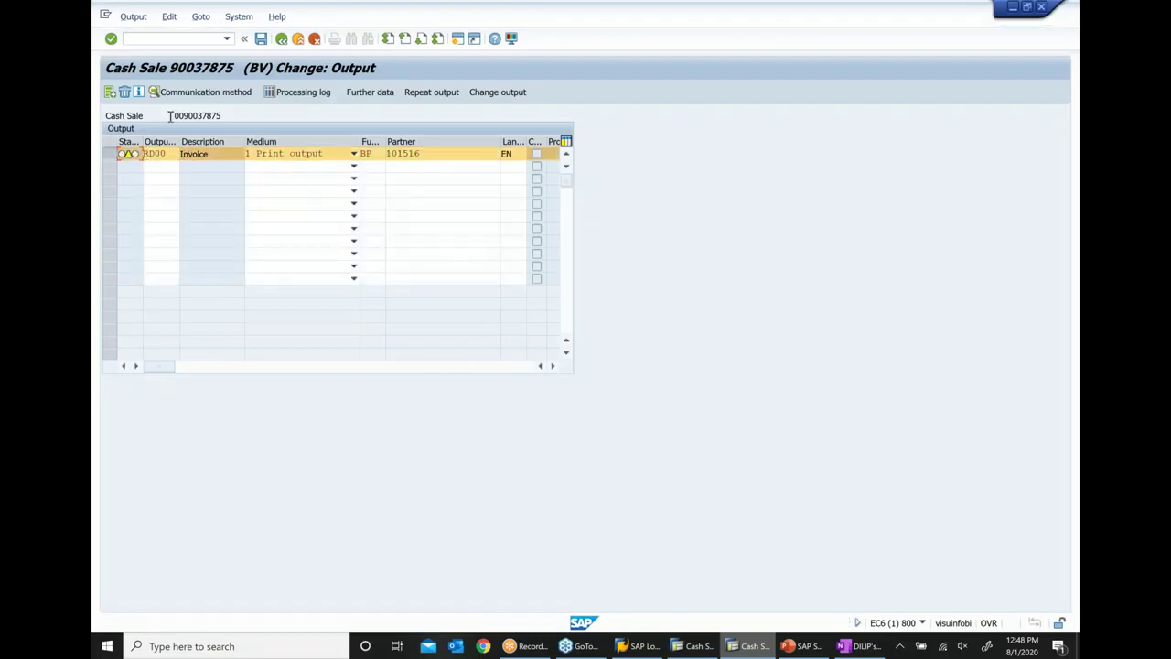
click(197, 95)
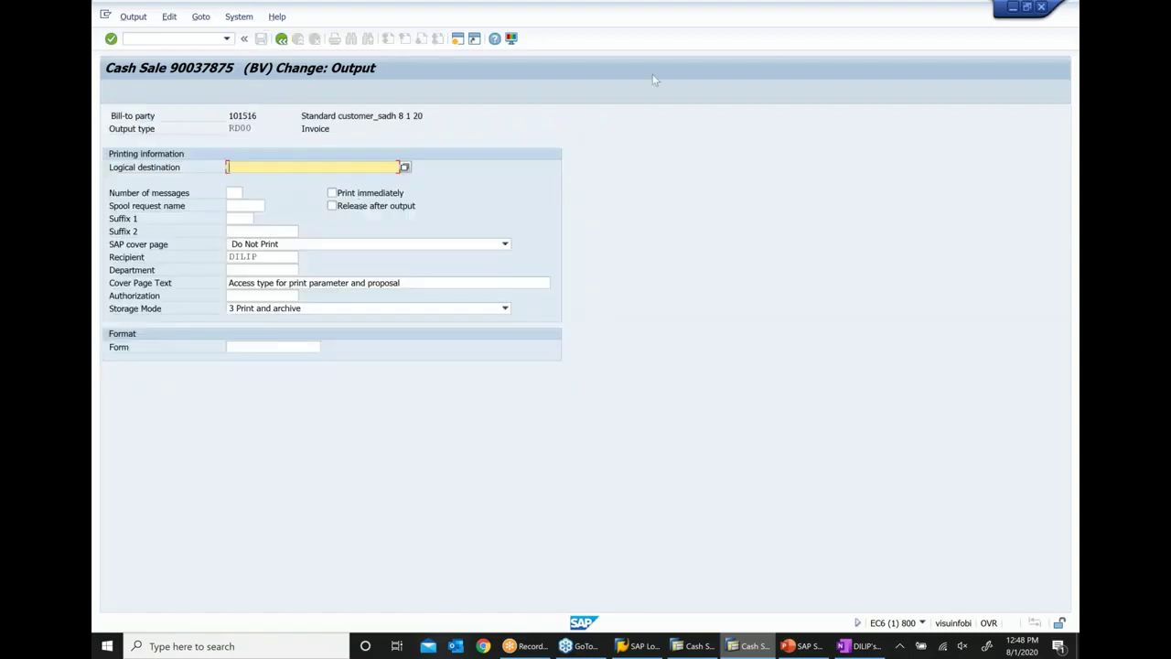
click(405, 169)
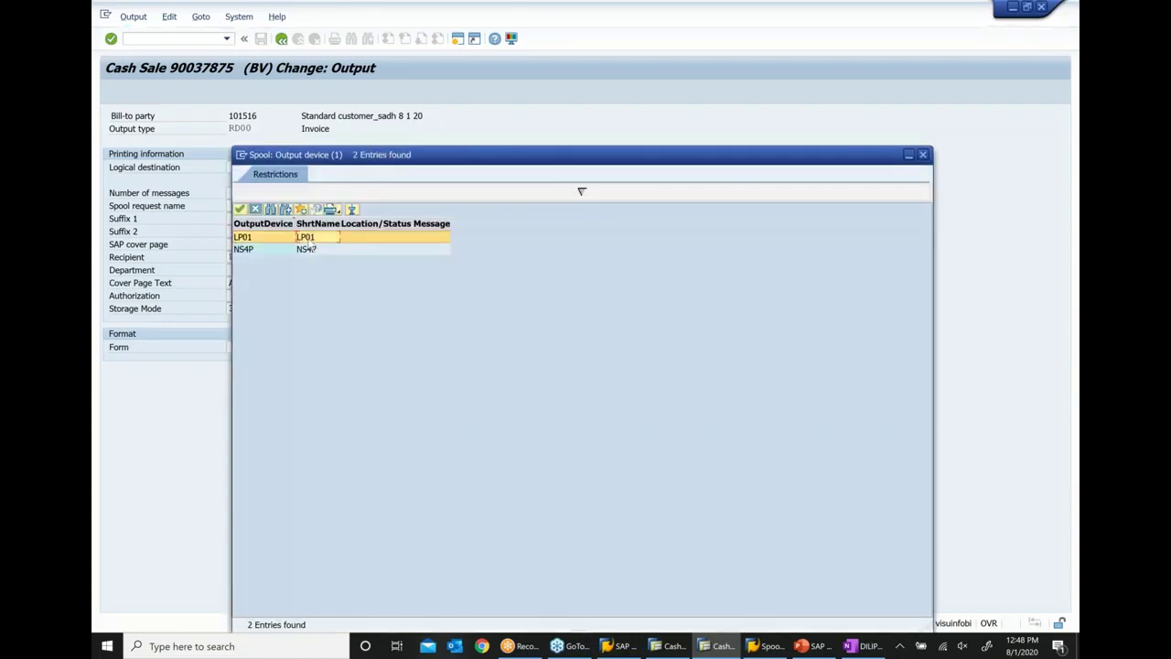
key(Return)
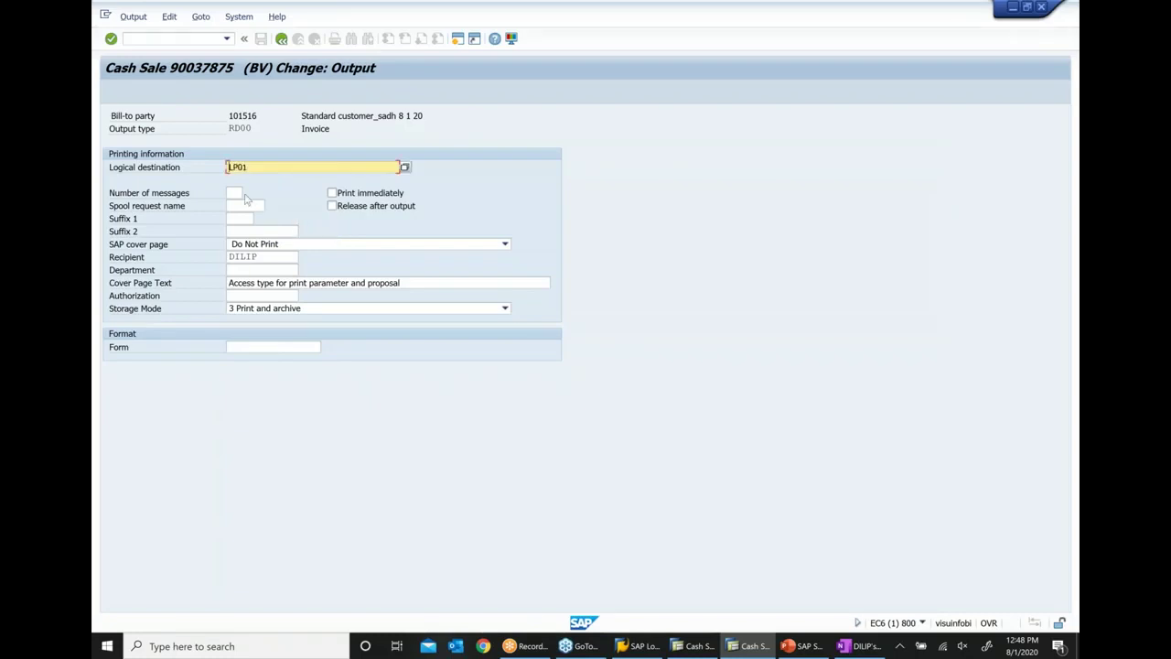
click(235, 193)
text(1)
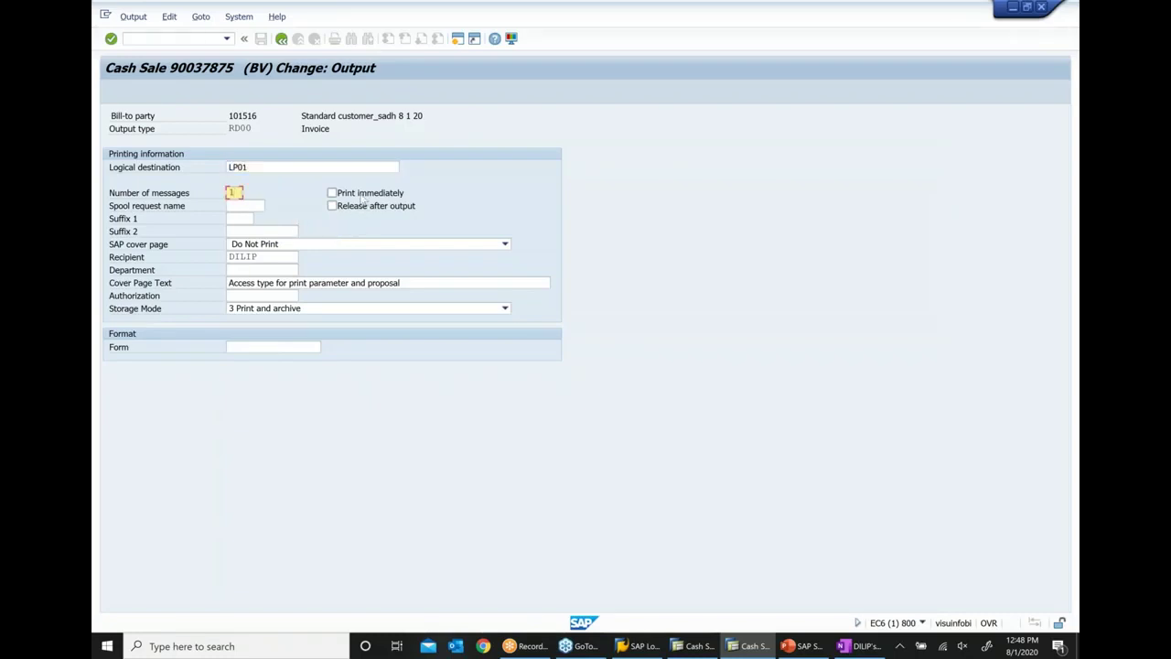
click(363, 195)
key(Return)
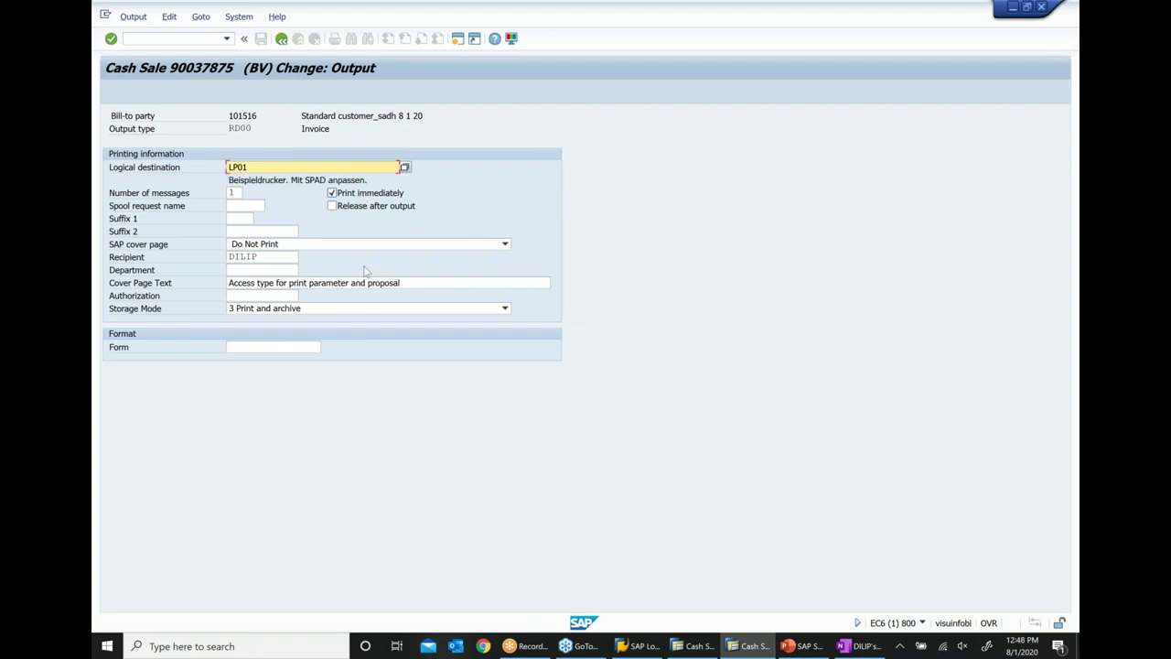
click(279, 45)
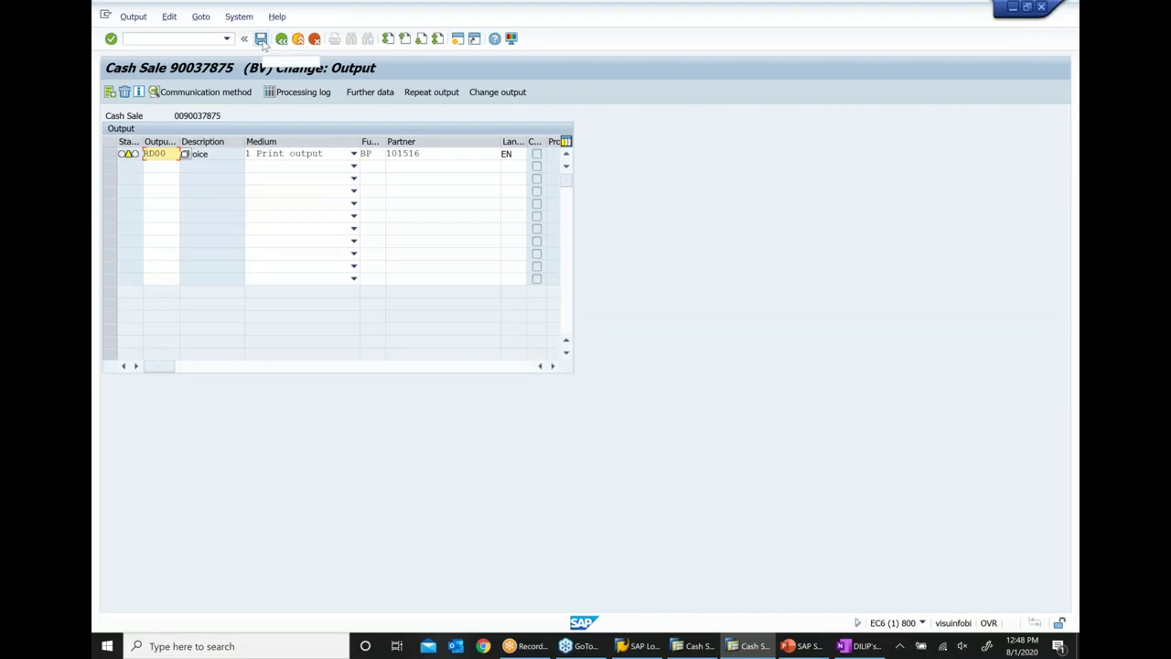
click(261, 41)
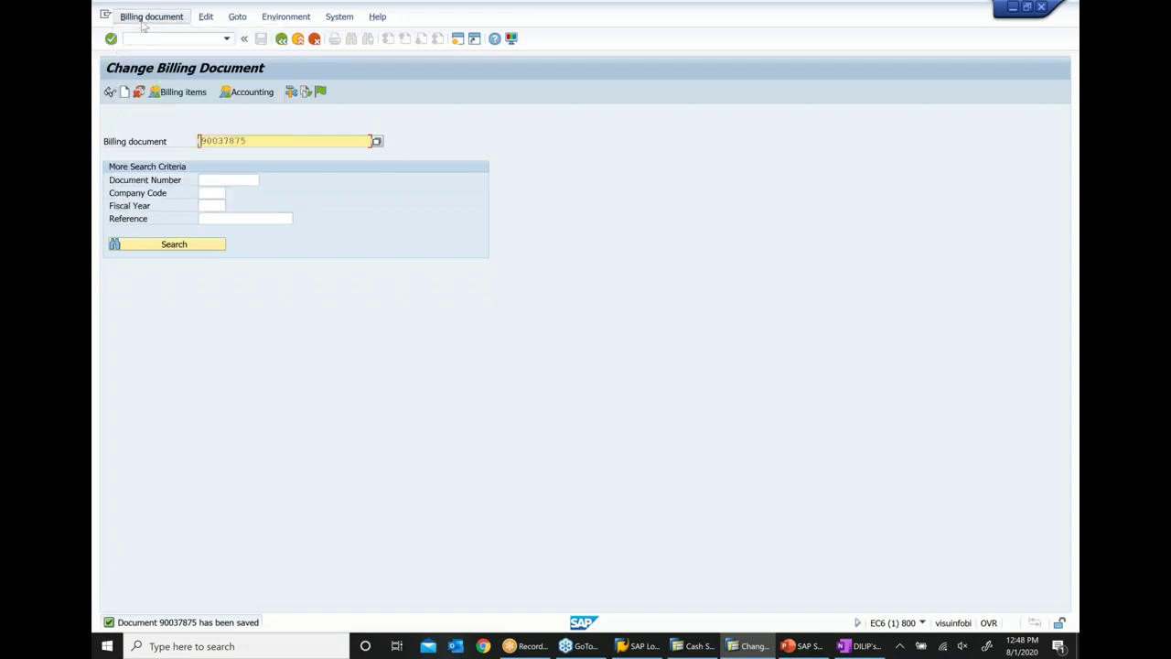
Step: Open Issue Output To for the billing document, examine the print preview of the RD00 invoice, and return to the output list
click(144, 18)
click(160, 181)
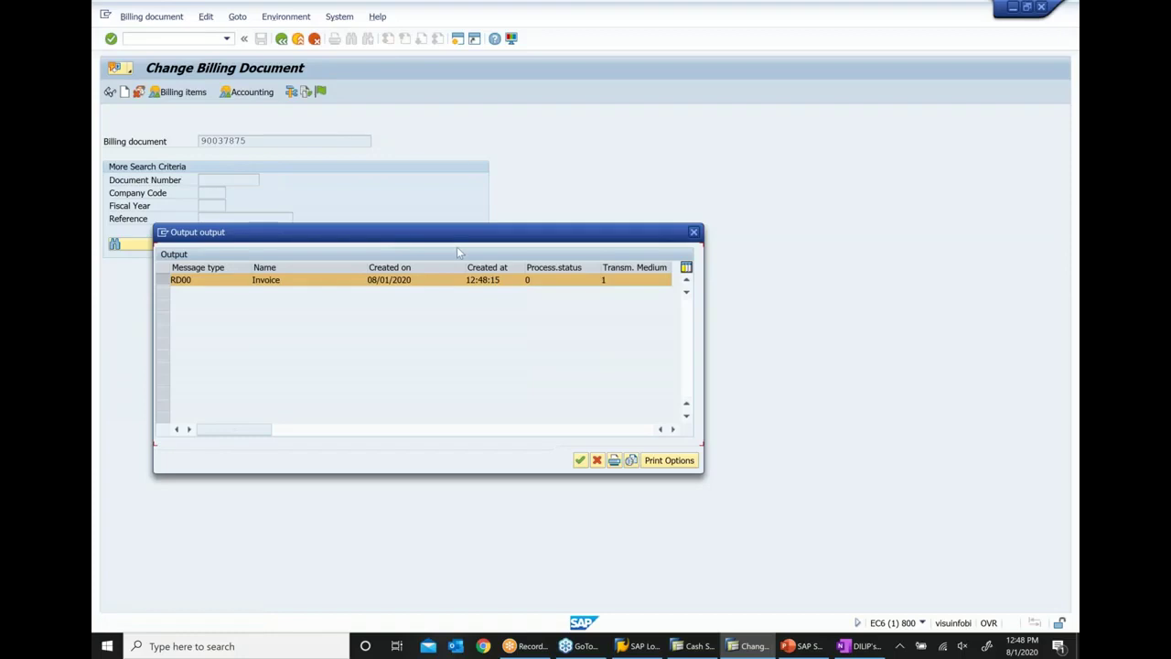
drag(456, 237, 536, 164)
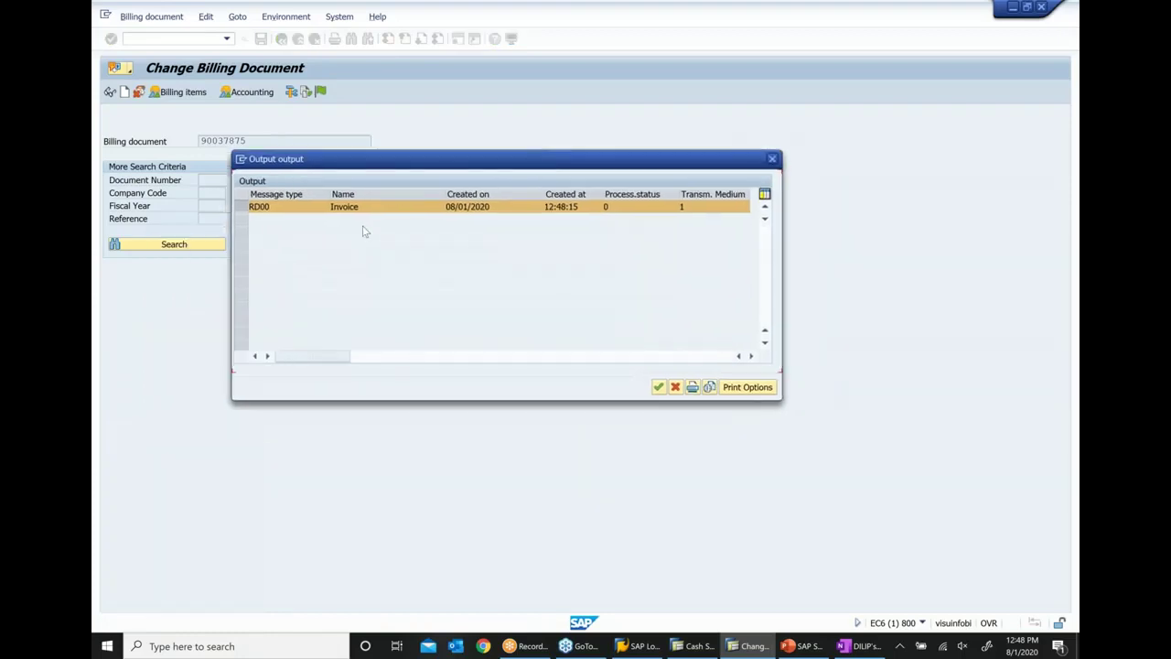
click(710, 387)
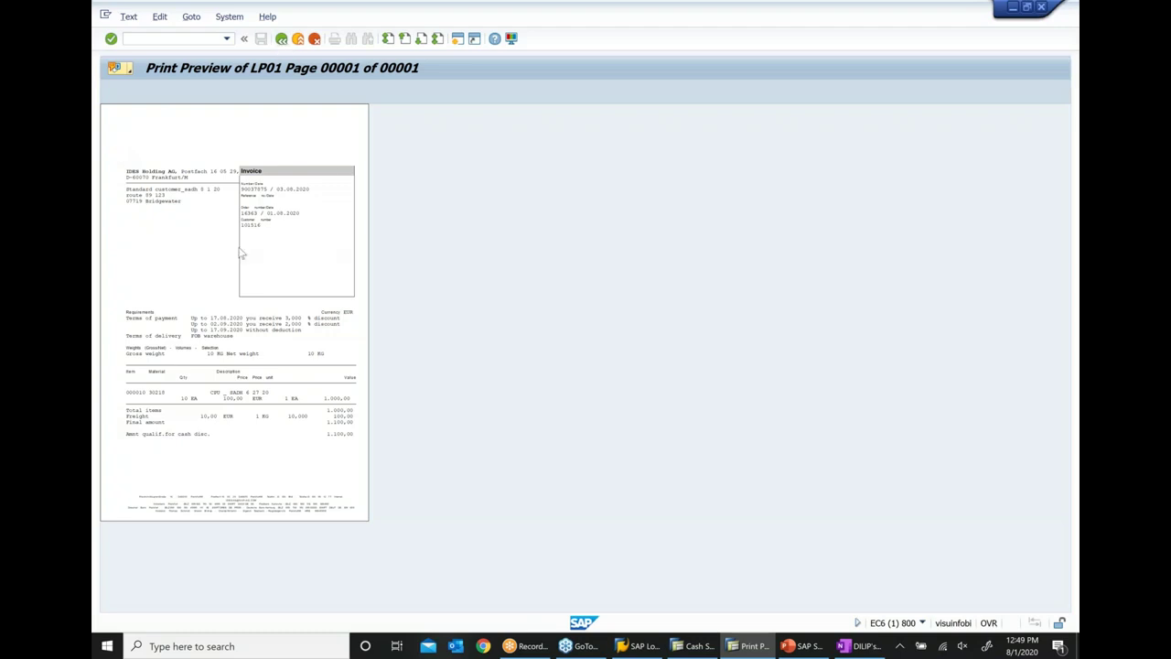
click(281, 40)
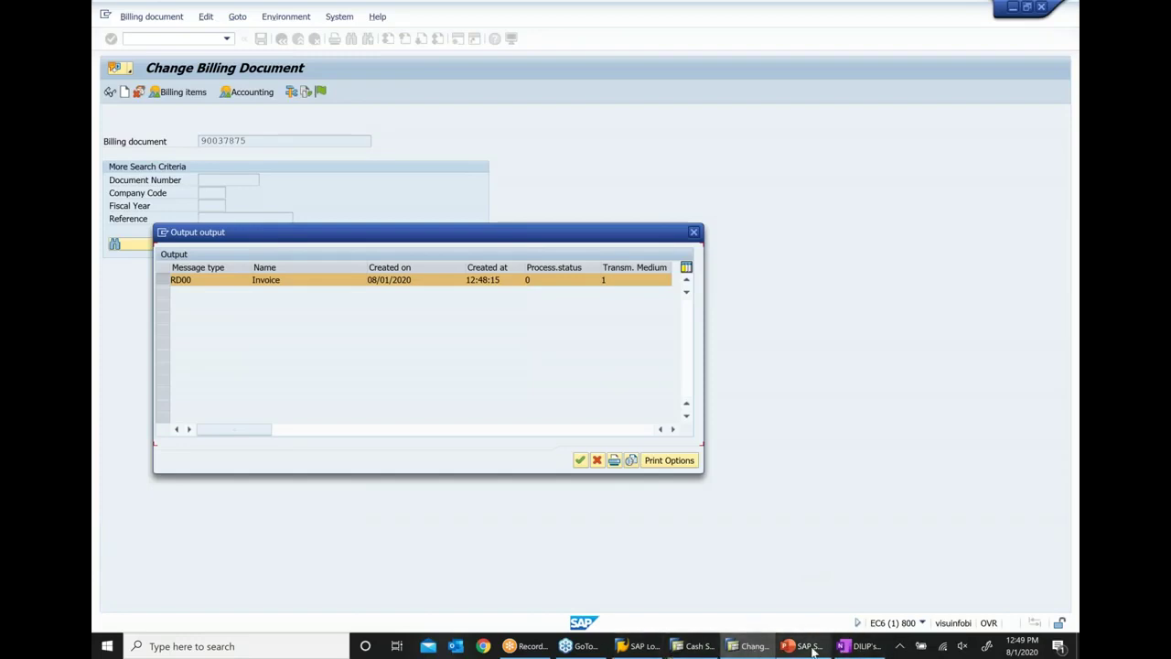
Step: Switch to the SAP SD Billing presentation in PowerPoint and review slide 31, Billing document types
click(802, 646)
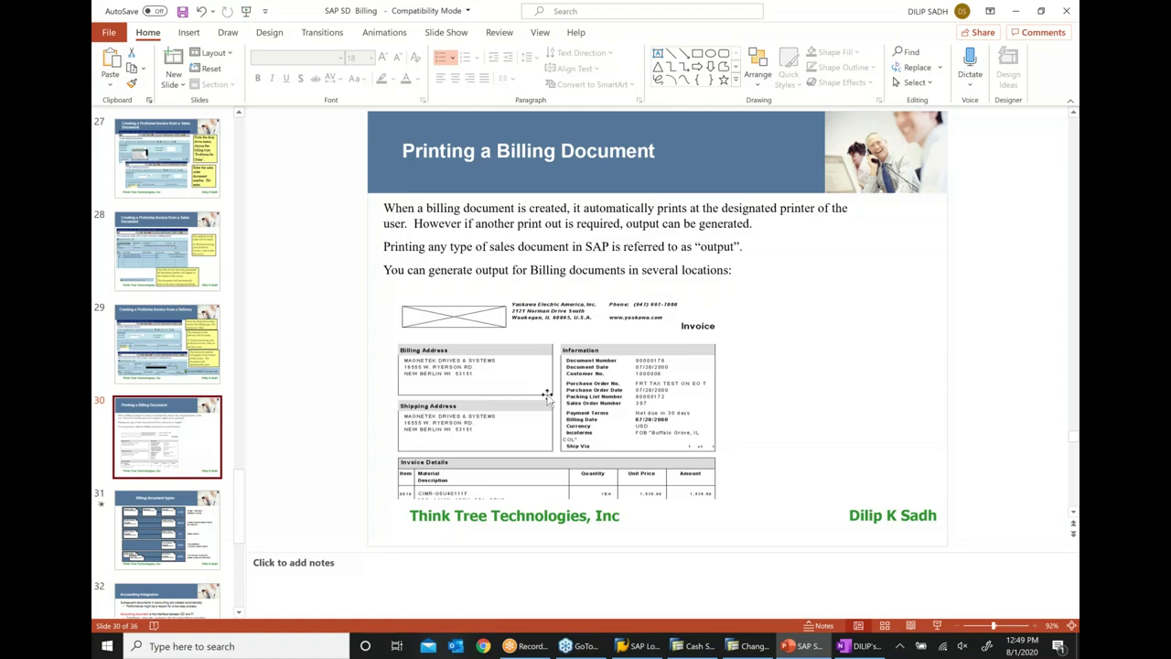
scroll(161, 392, down, 2)
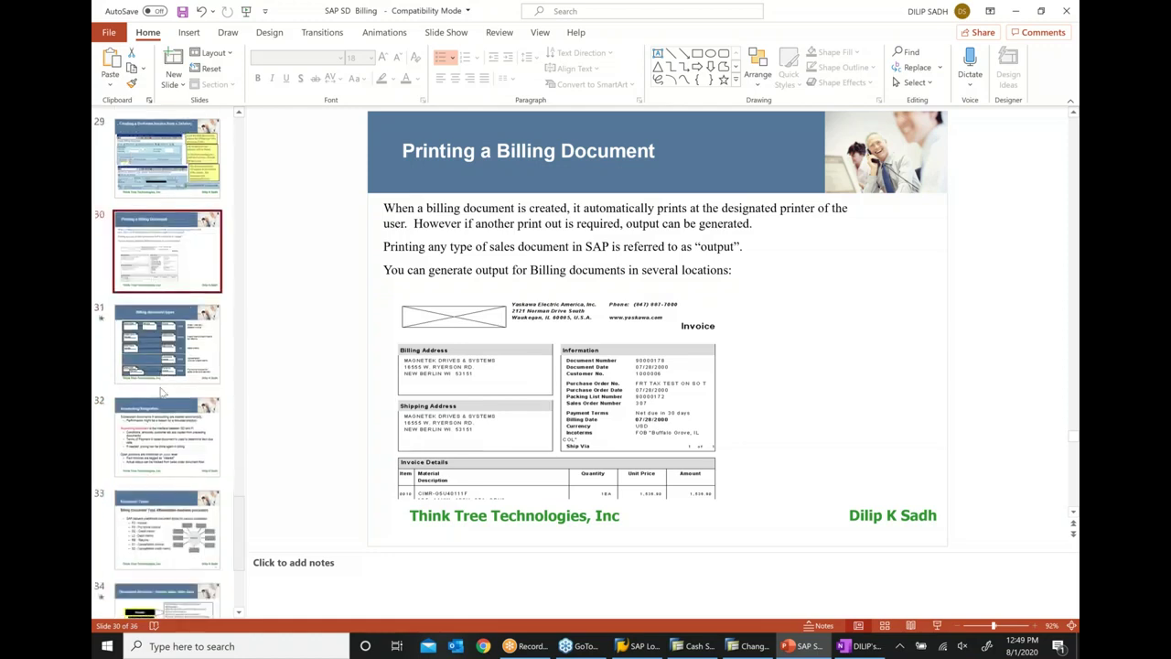
scroll(161, 391, down, 1)
click(165, 274)
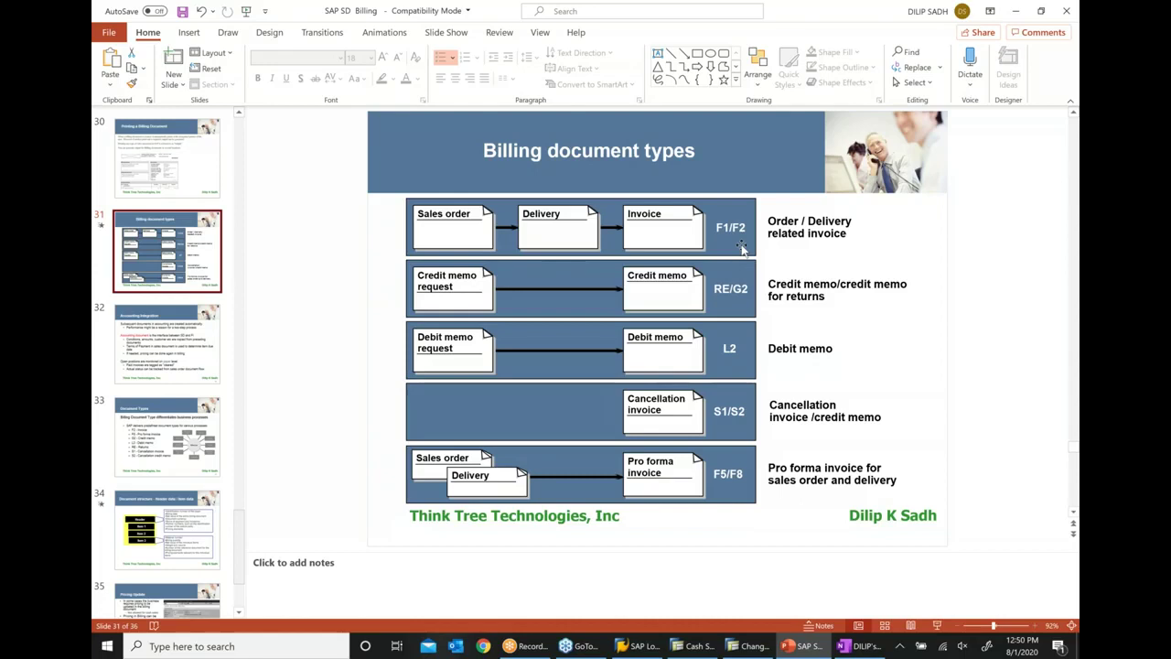
Step: Switch to SAP, close the output list, leave Change Billing Document and open VF01 Create Billing Document
click(706, 651)
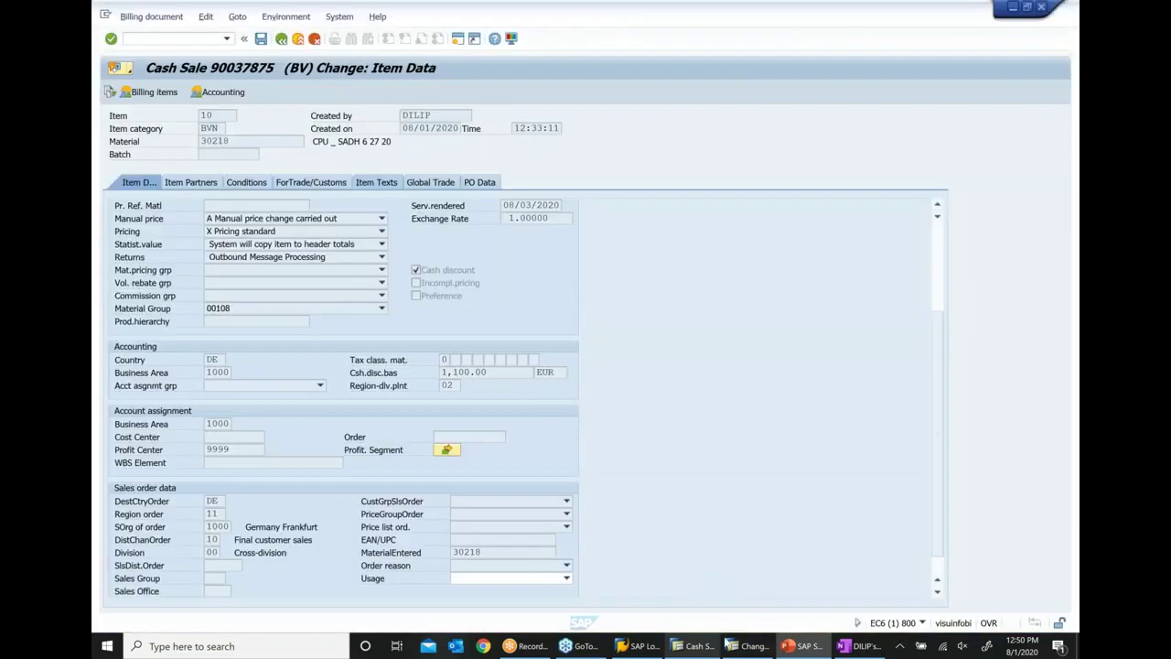
click(756, 646)
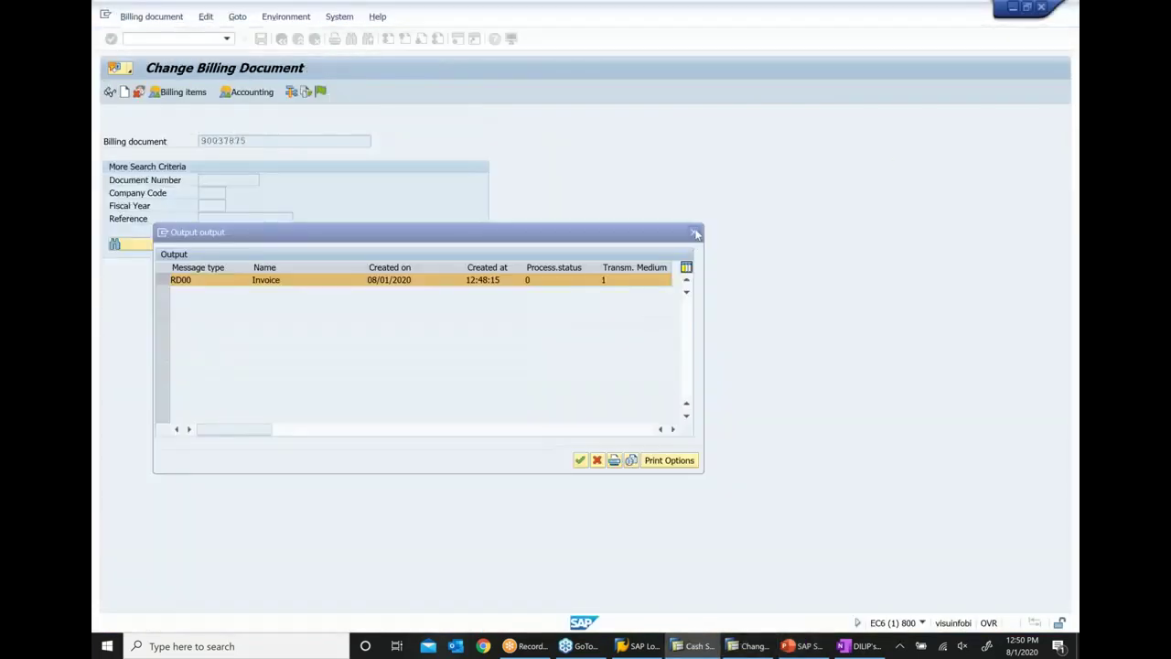
click(695, 234)
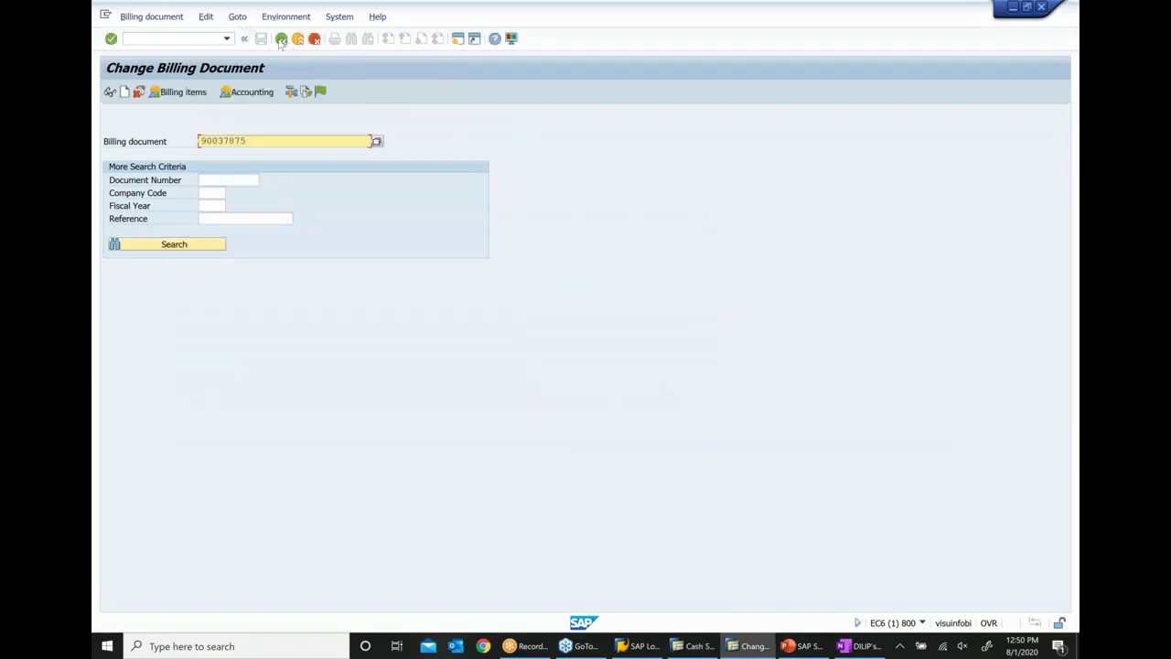
click(281, 39)
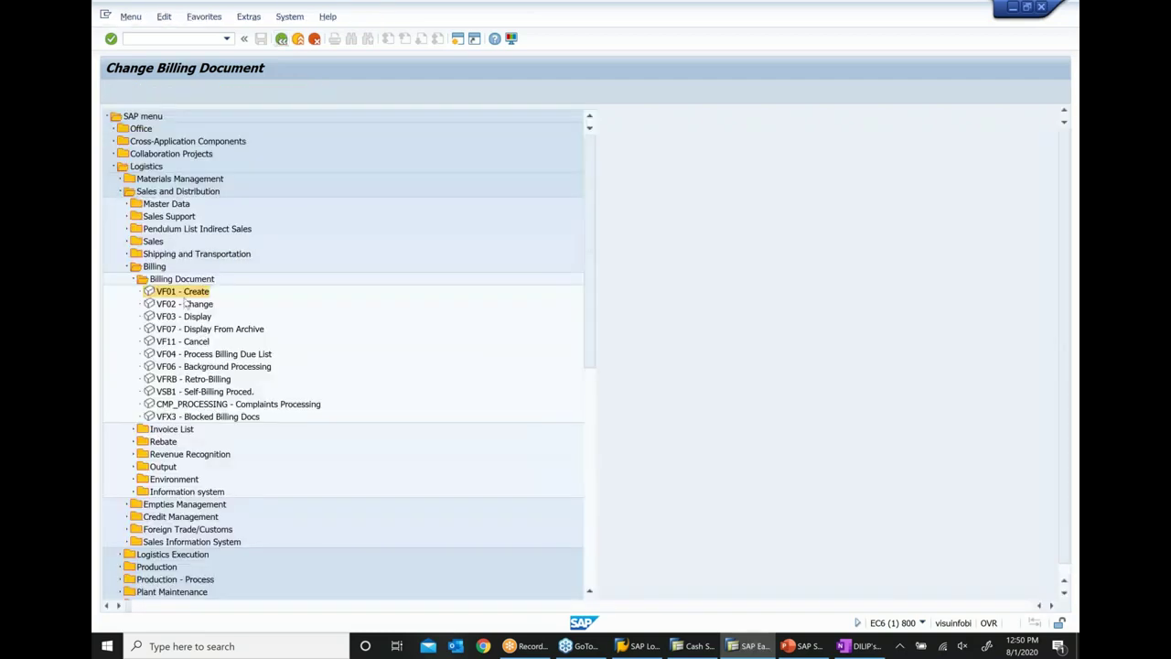
double_click(185, 293)
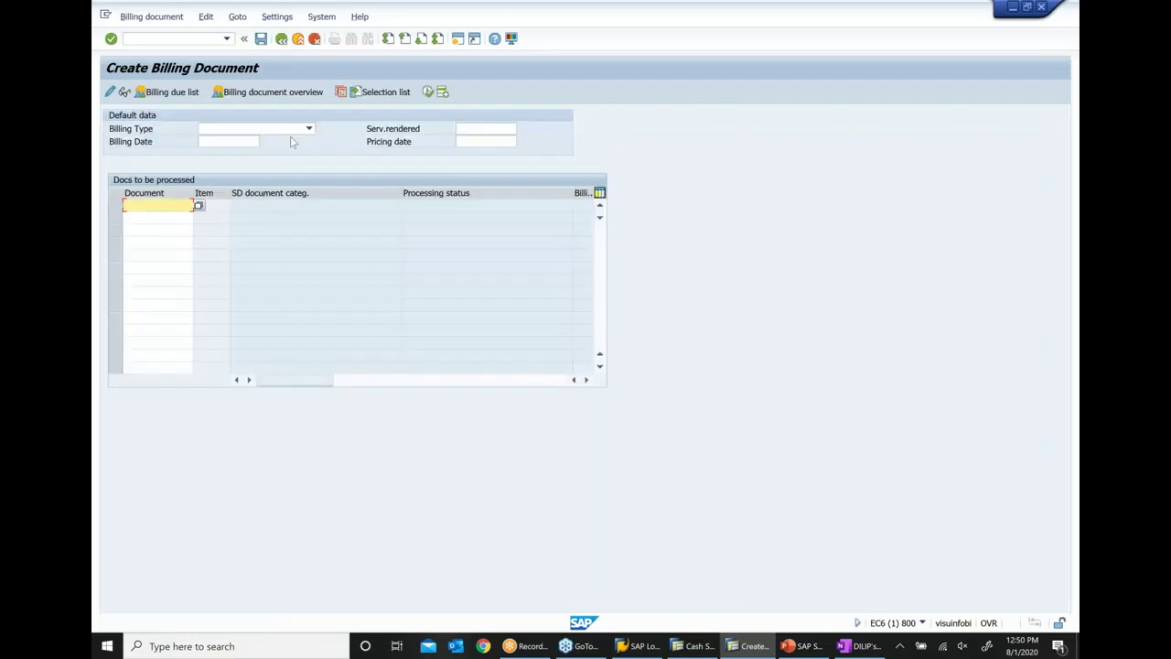
Step: Look through the billing types for the F1 and F2 invoices and the F5 and F8 pro forma invoices
click(310, 130)
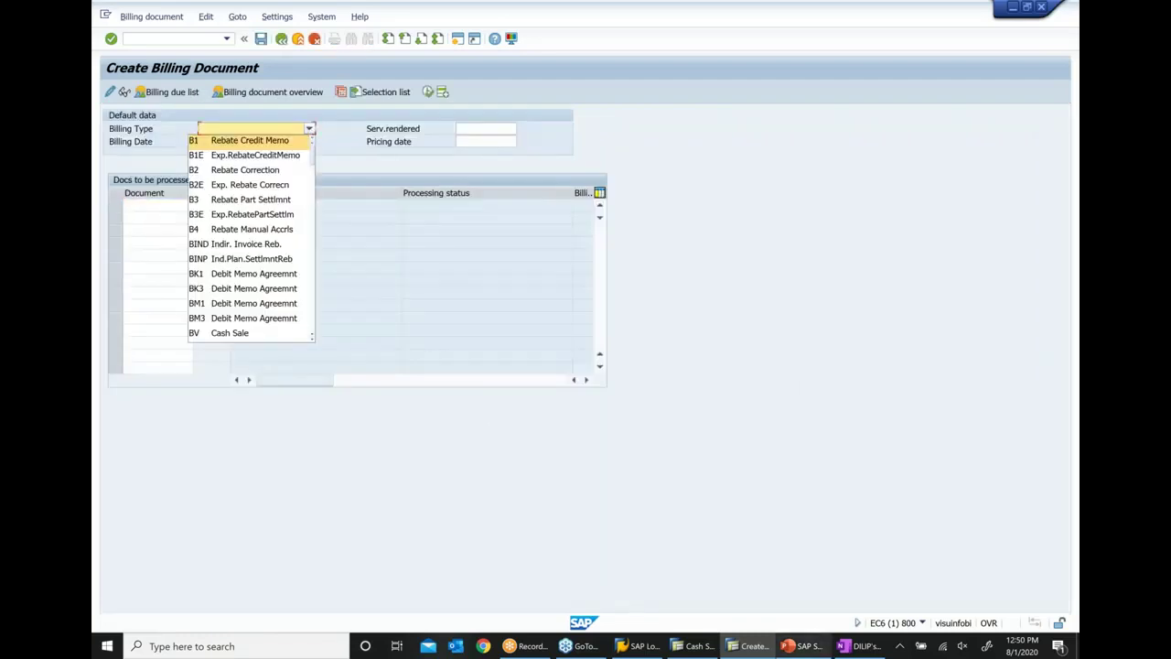
key(f)
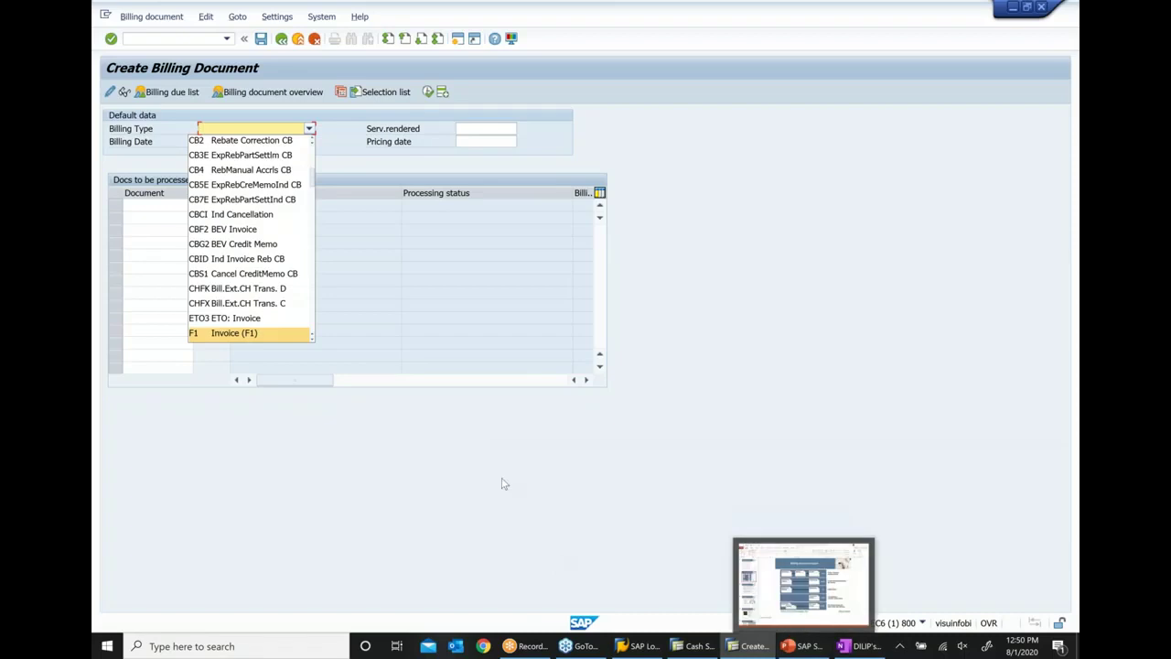
scroll(257, 318, down, 2)
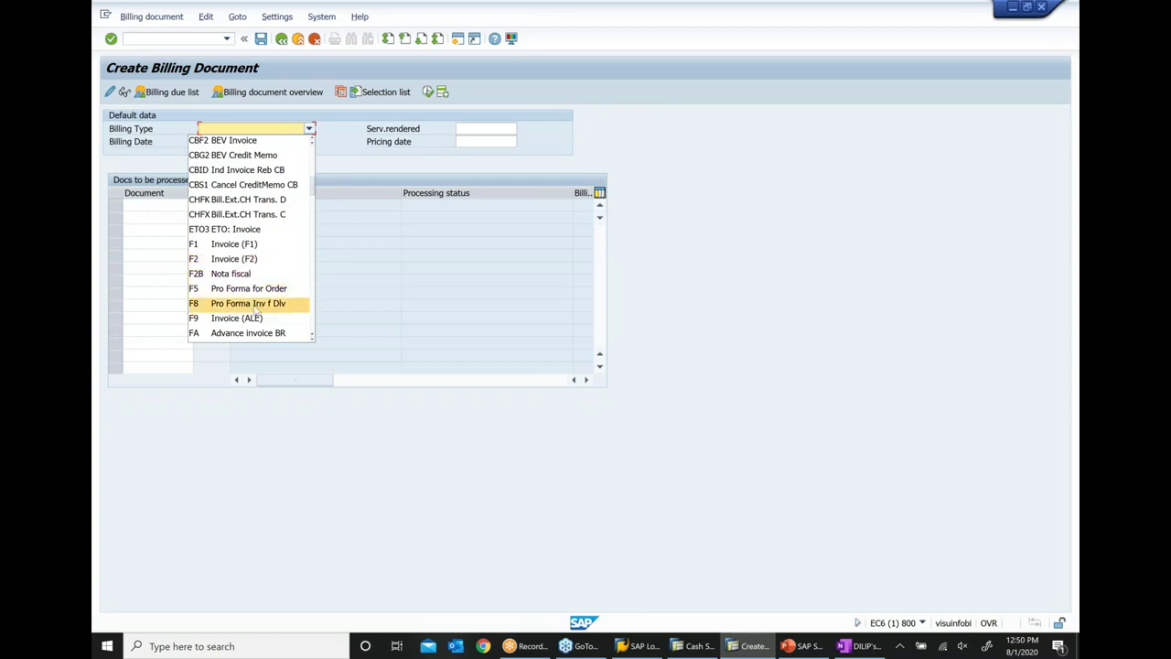
Step: Check the credit memo type on the PowerPoint slide, and look up G2 Credit Memo among SAP's billing types
click(797, 646)
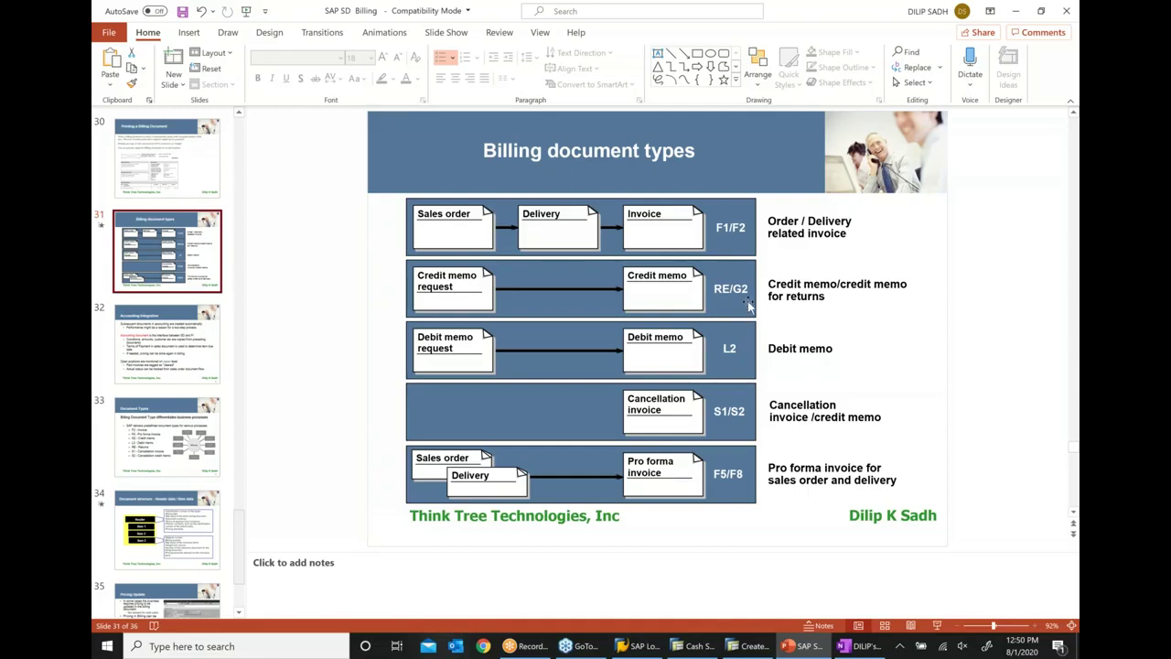
click(738, 646)
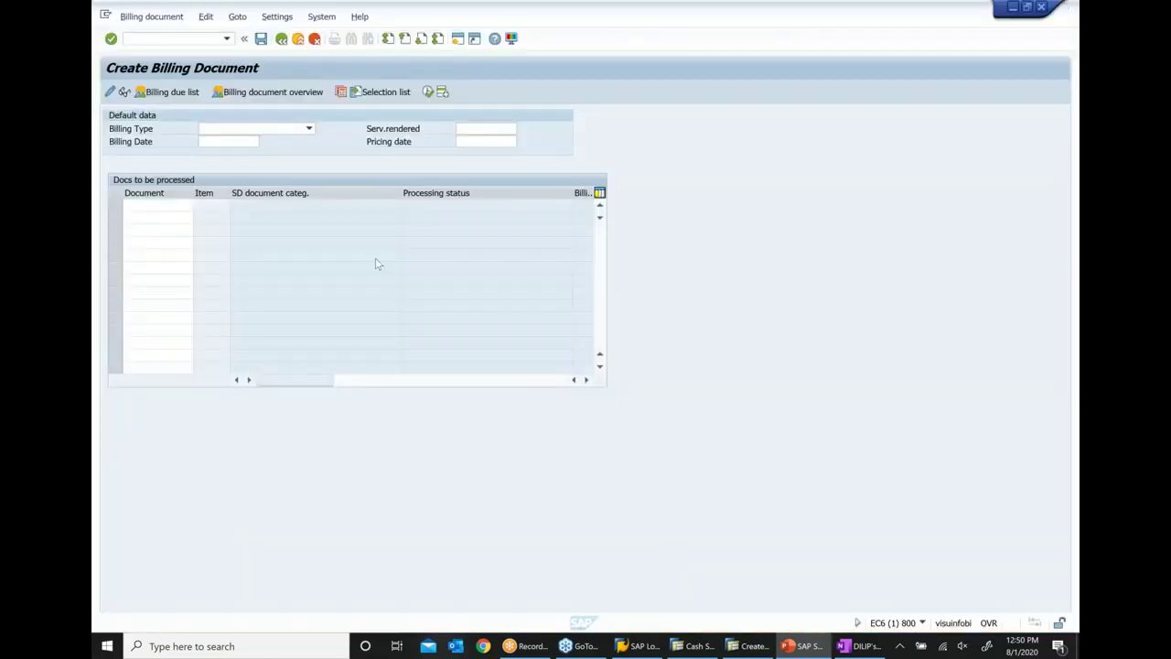
click(310, 131)
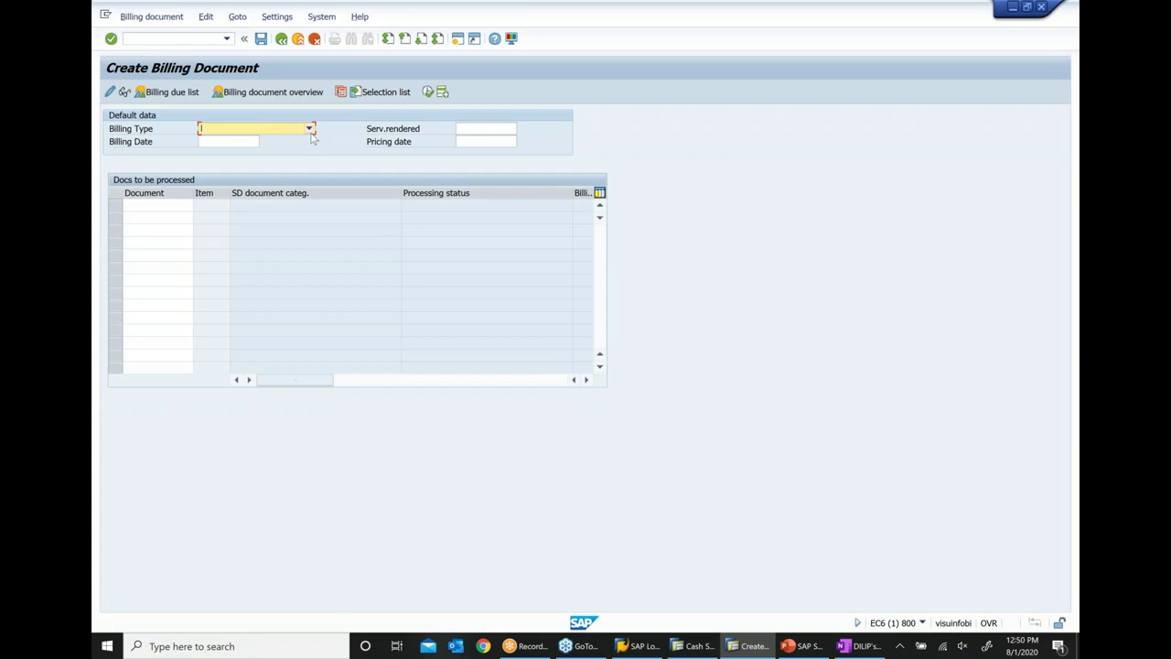
key(g)
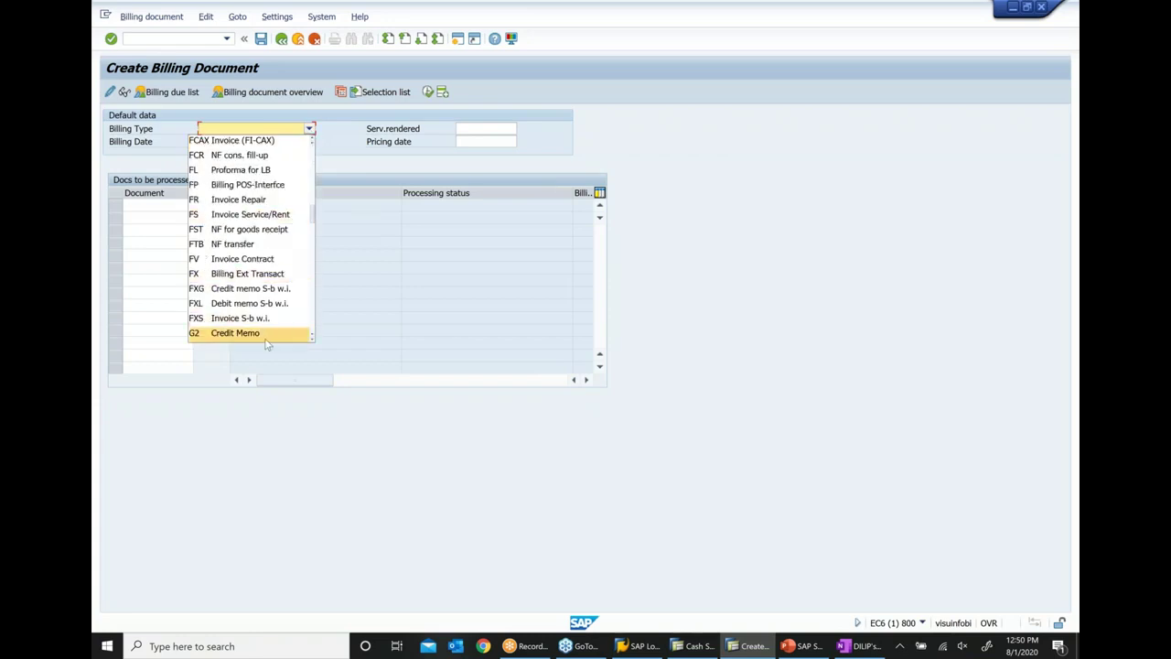
click(728, 484)
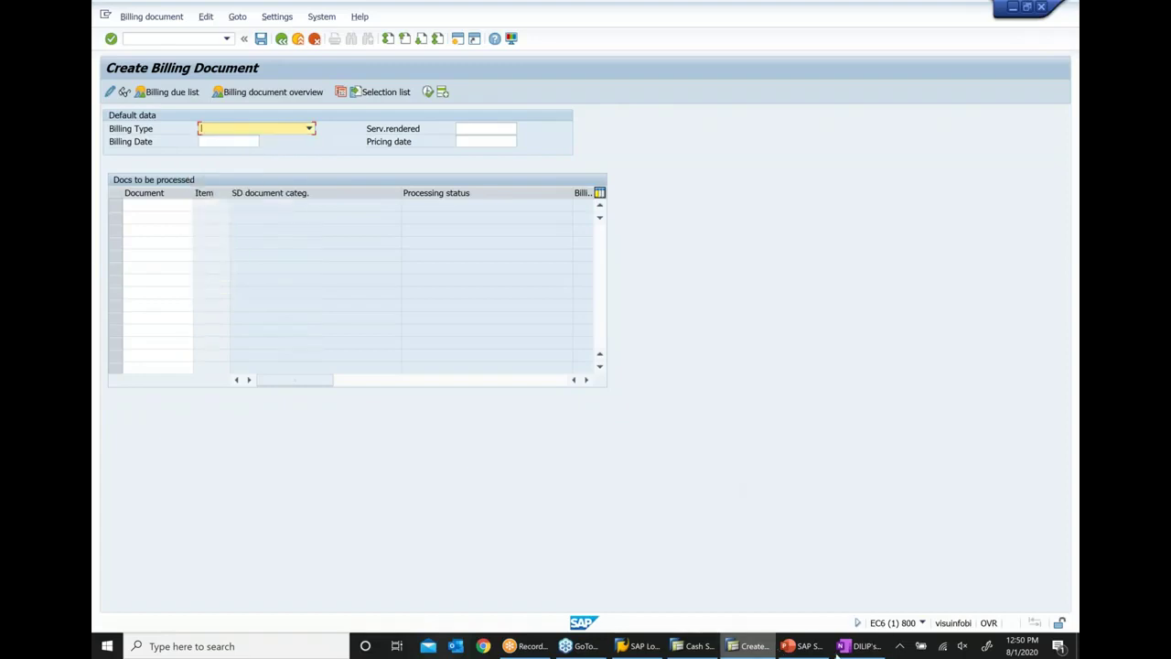
Step: Check the debit memo type on the PowerPoint slide, and look up L2 Debit Memo among SAP's billing types
click(798, 650)
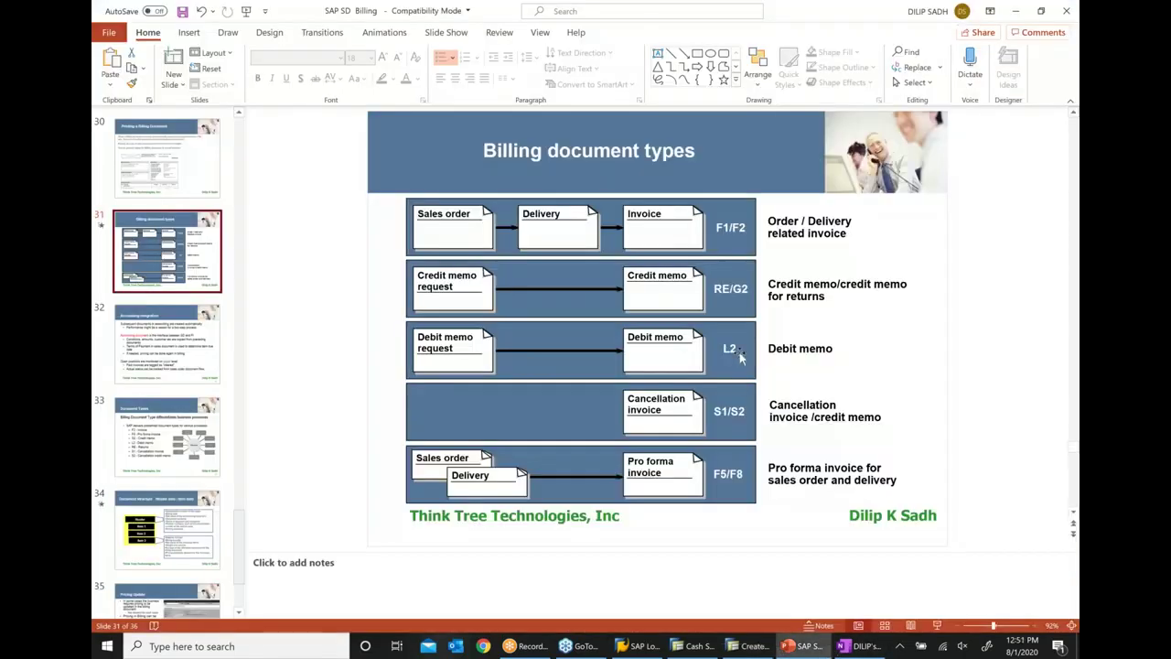
click(749, 646)
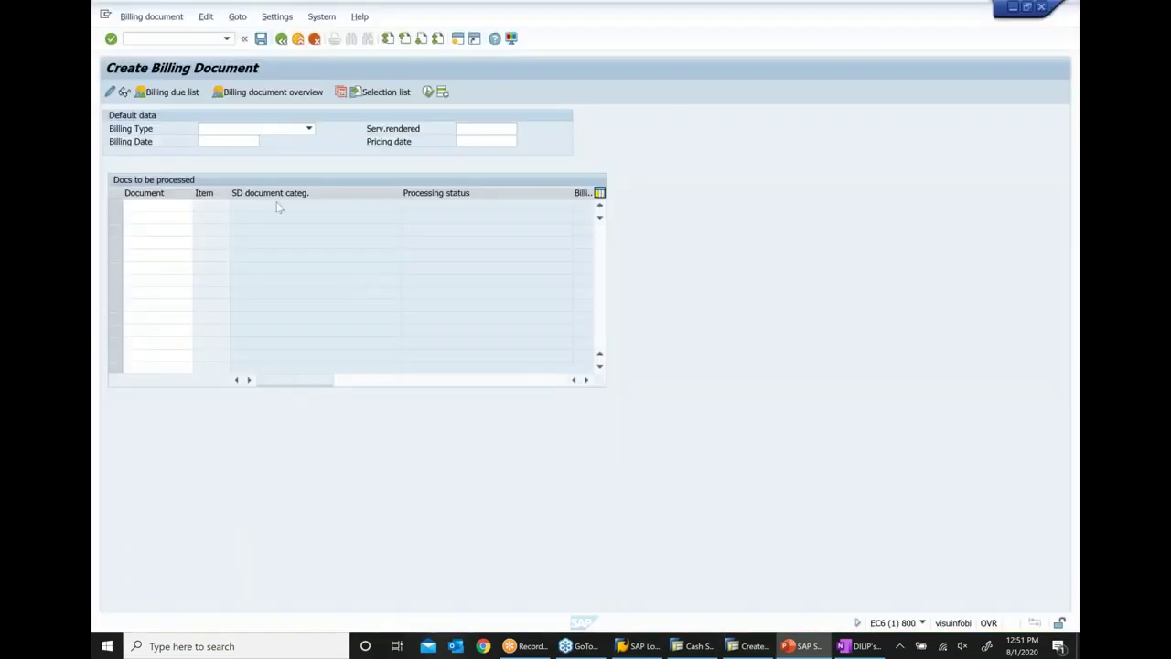
click(309, 129)
scroll(265, 302, down, 8)
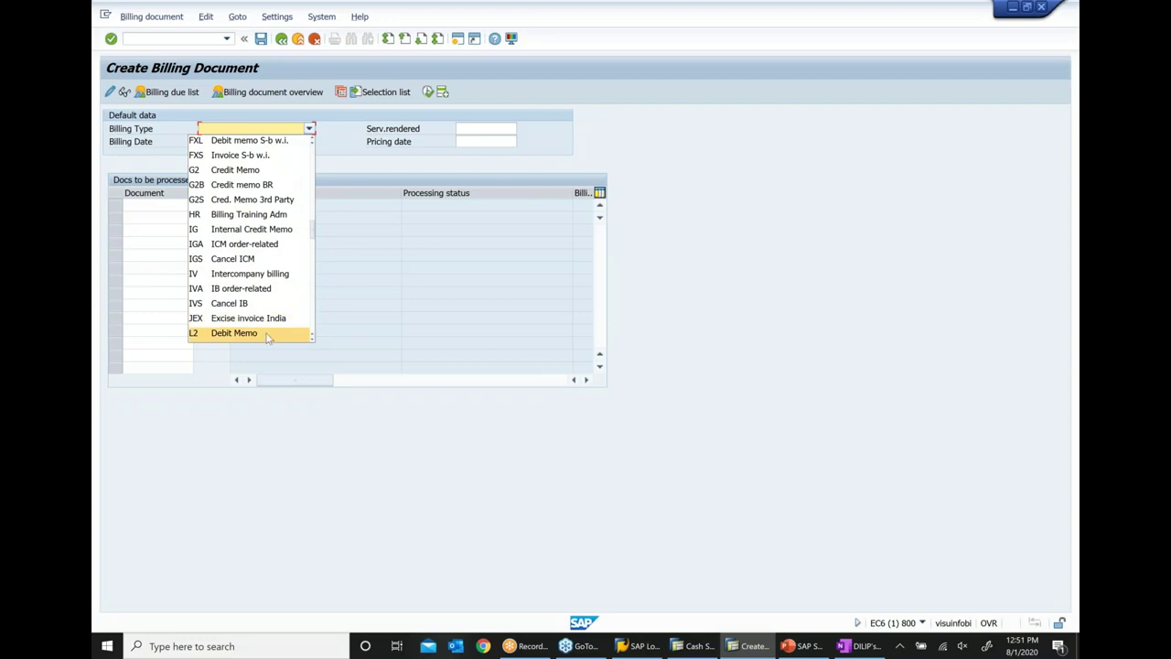
click(699, 333)
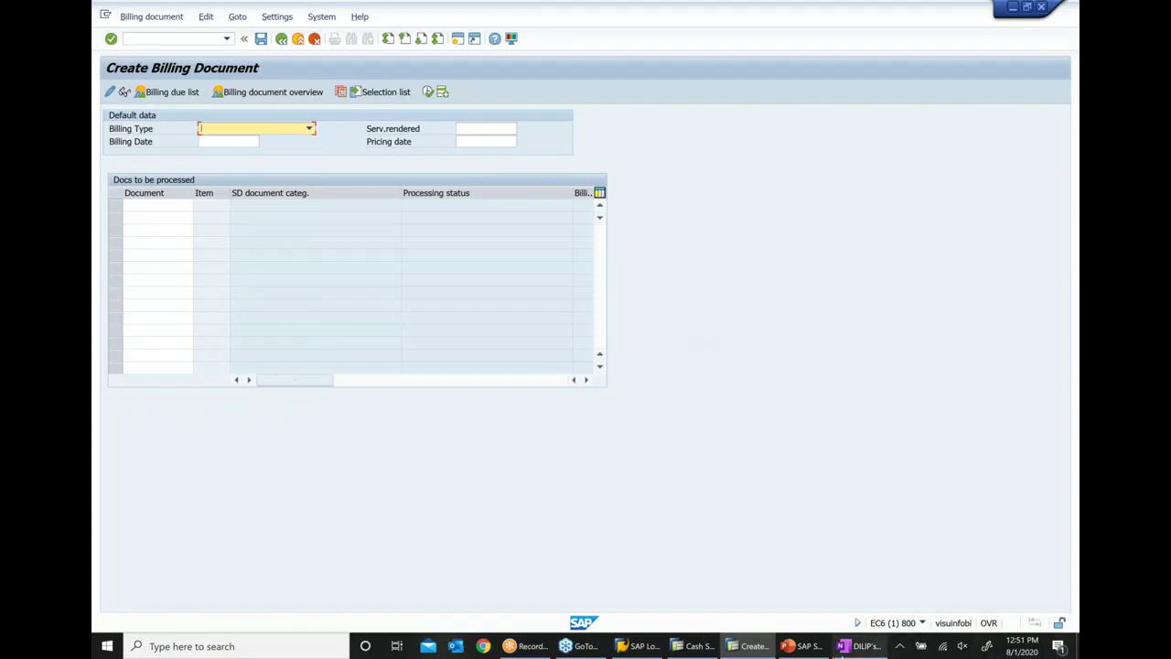
Step: Switch to OneNote and add a new top-level bullet "Create Credit memo" a few lines below the cash sales order notes
click(858, 646)
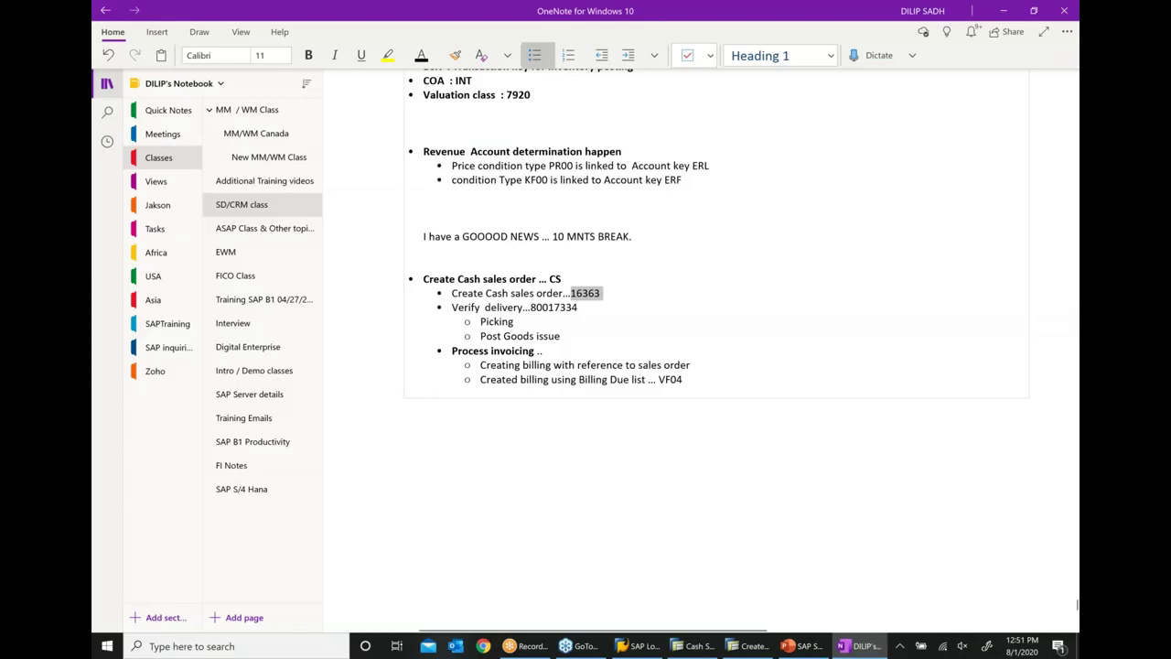
click(711, 386)
key(Return)
key(shift+Tab)
key(Return)
key(Return)
key(Return)
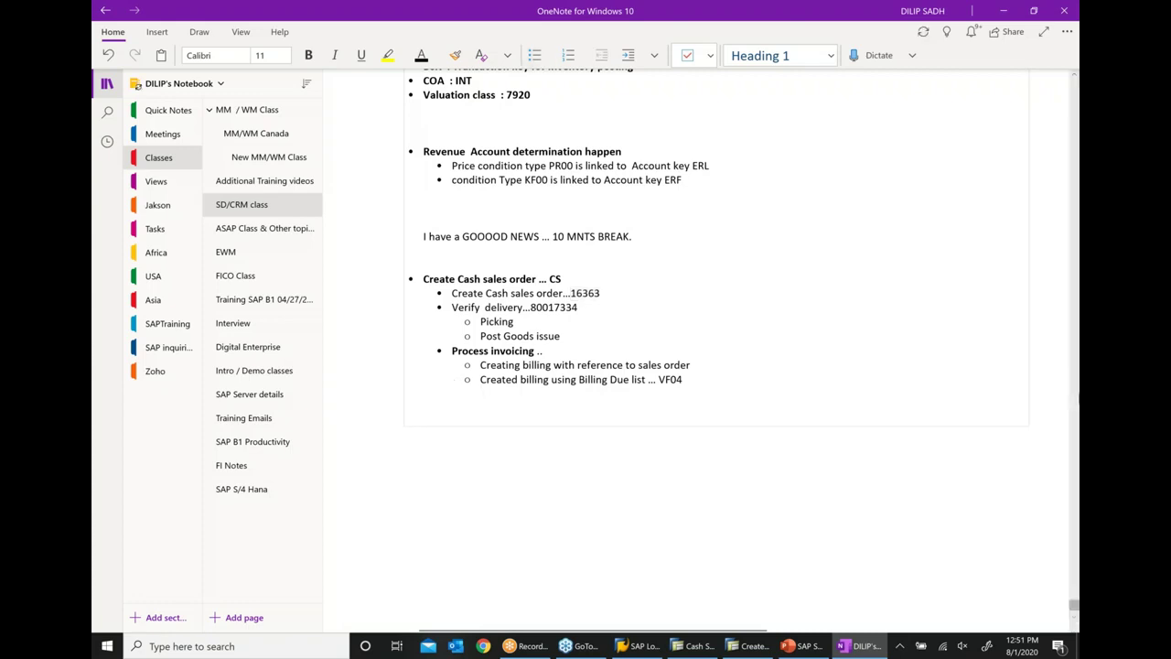
key(ctrl+period)
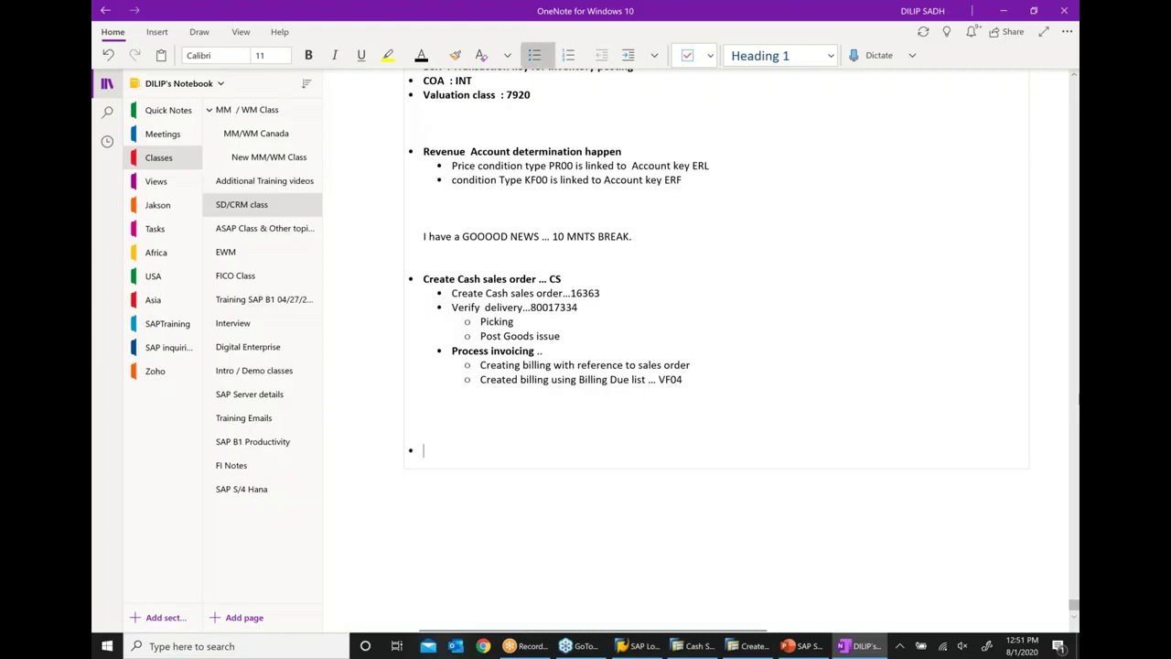
text(Create Credit memo)
key(Return)
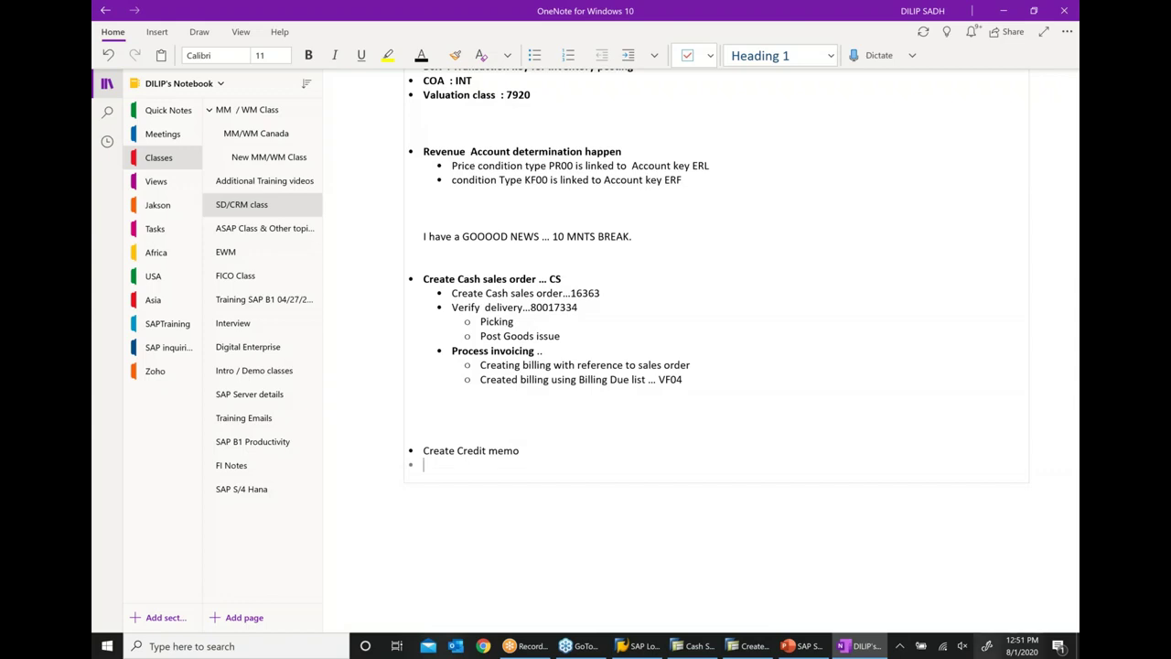
Step: Add an indented bullet "Create Credit memo request (CR).... VA01" under the Create Credit memo heading
scroll(1003, 235, down, 2)
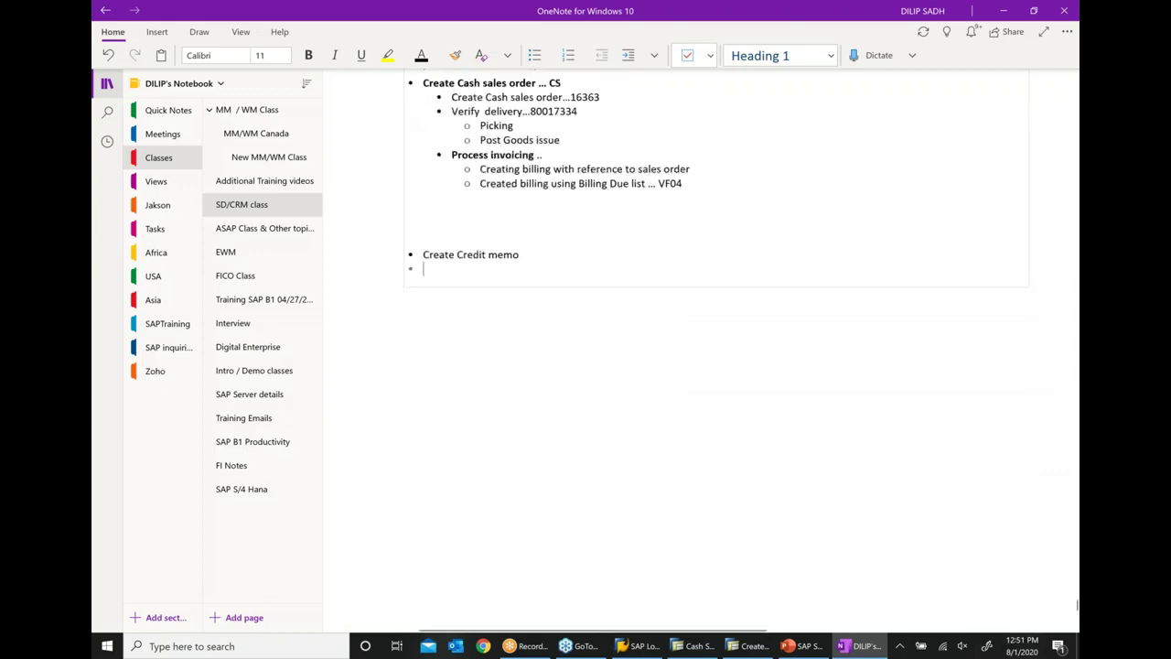
click(627, 55)
text(C)
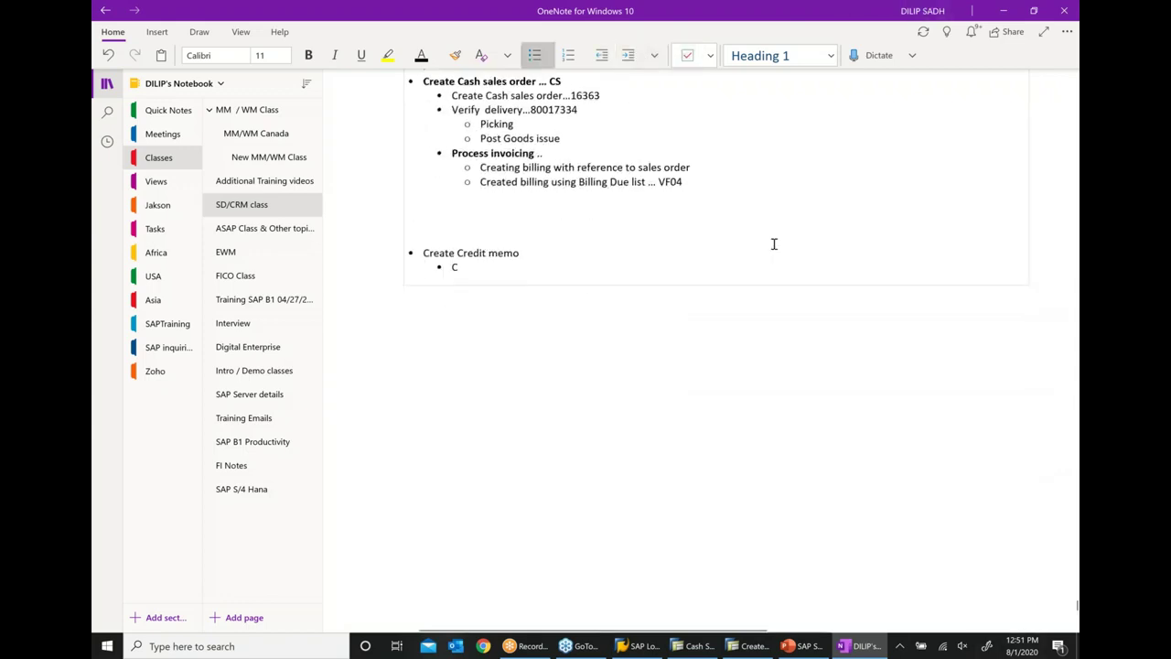
text(reate Credit memo)
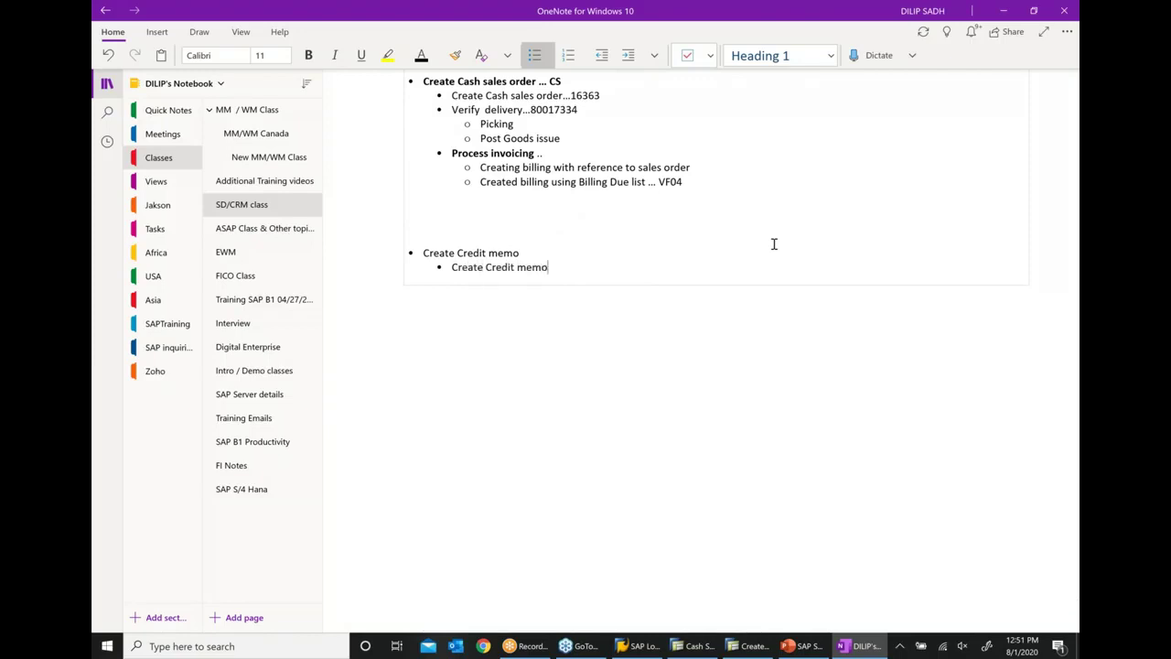
text( request  (CR).... V)
key(BackSpace)
text(A01)
key(Return)
Step: Add the sub-bullet "Create credit memo ( sales order related invoice )... VF01" below the credit memo request line
text(Create credit)
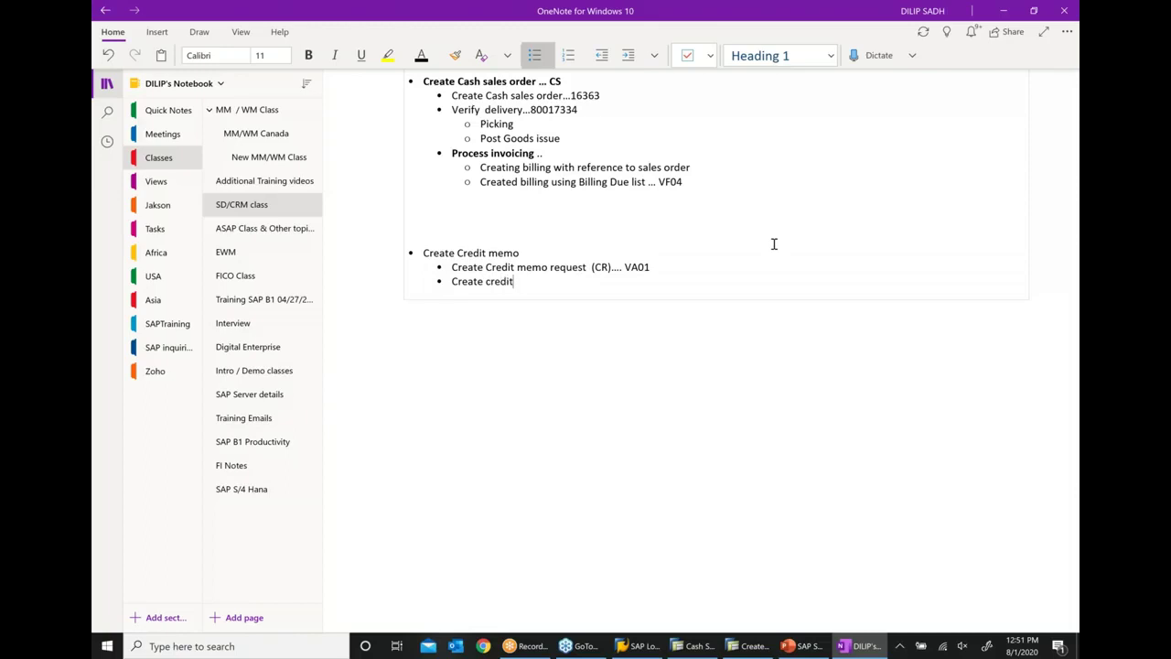
text( meo)
key(BackSpace)
text(,o)
key(BackSpace)
key(BackSpace)
text(mo ( sal es order relae)
key(BackSpace)
text(ted invoice )...)
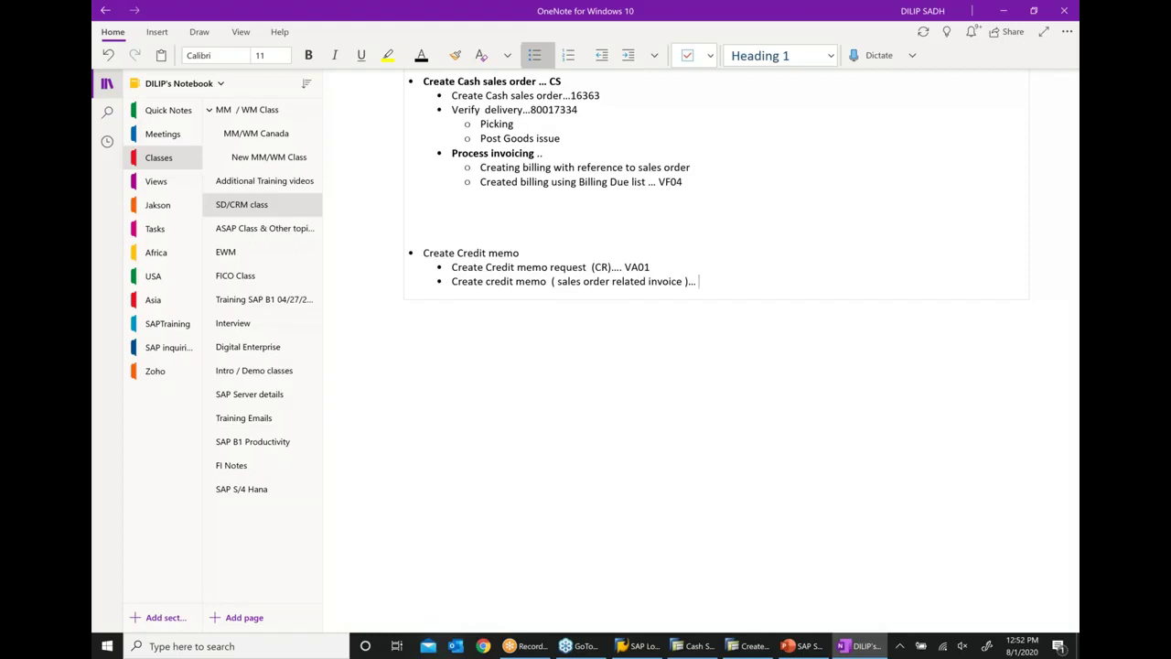
text( VF01)
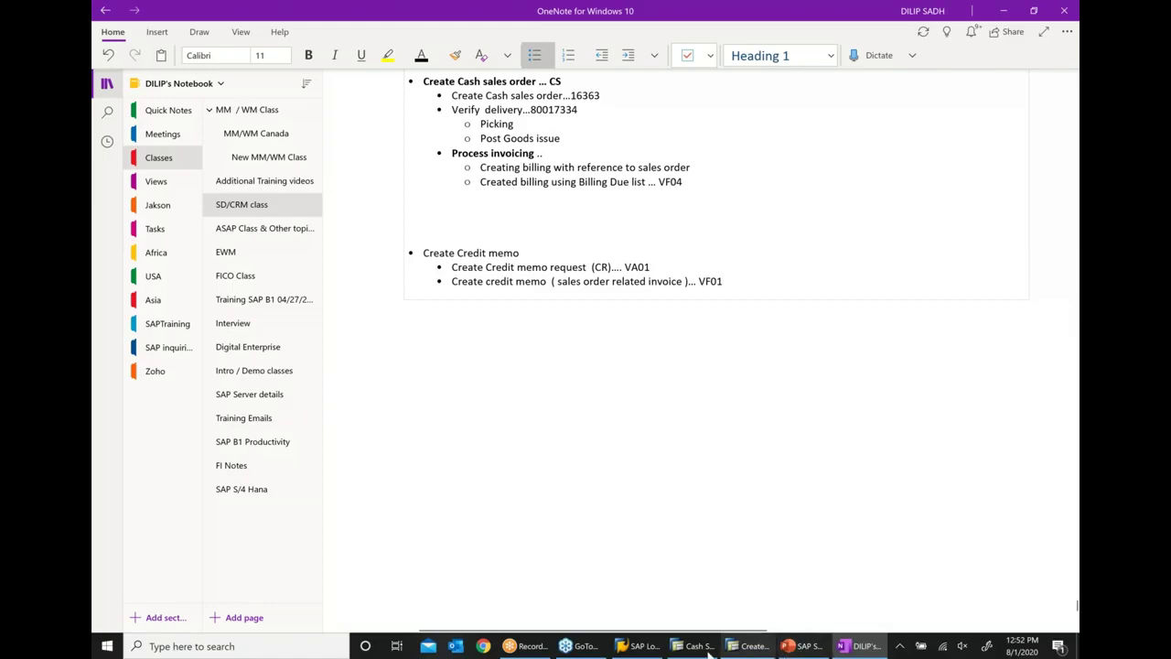
Step: Check the credit memo billing type on the PowerPoint slide and append "..G2" to the VF01 line in OneNote
click(804, 648)
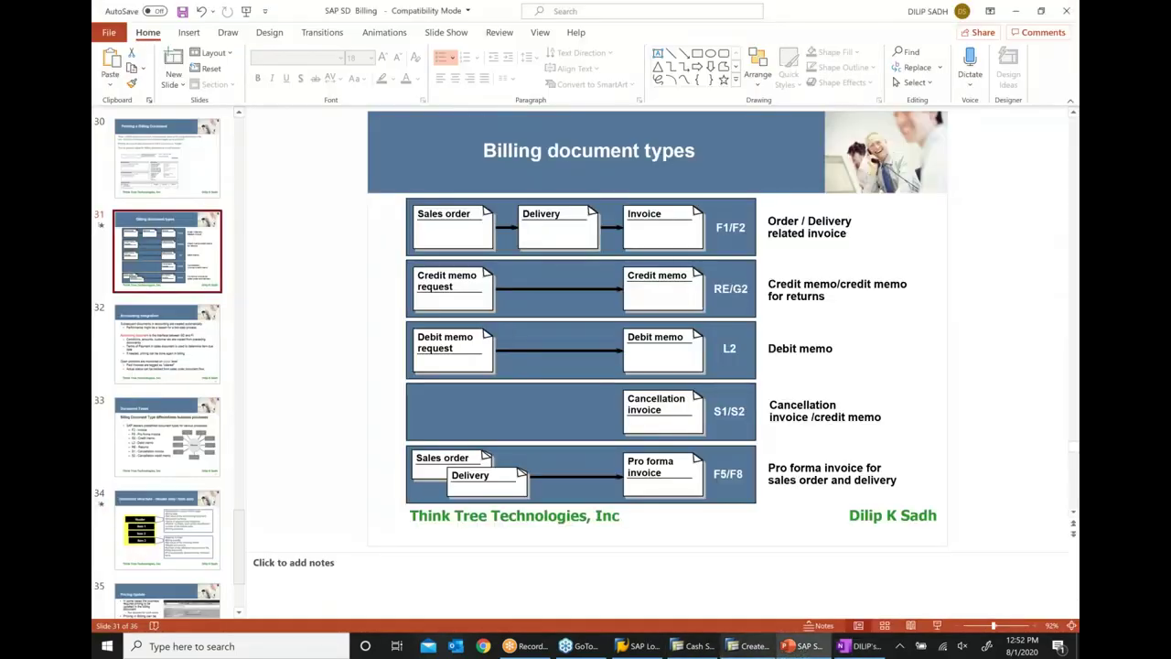
click(865, 646)
text(..g2)
key(BackSpace)
key(BackSpace)
text(G2)
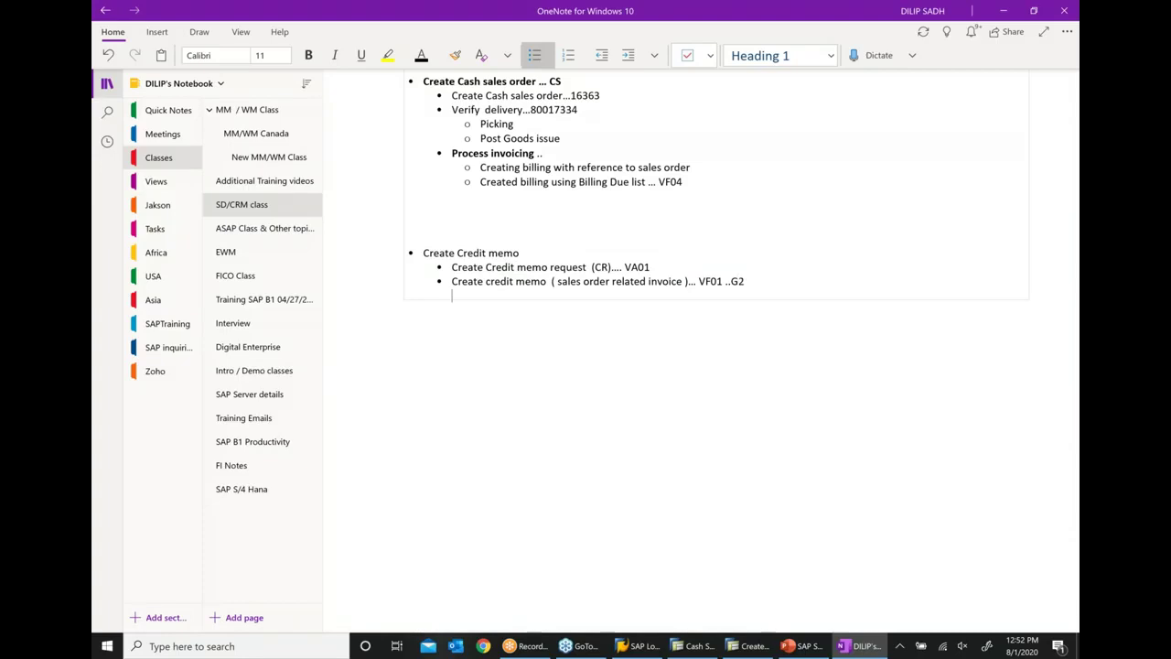
Step: Add the sub-bullet "Verify doc flow" to the Create Credit memo notes
key(Return)
text(Ver)
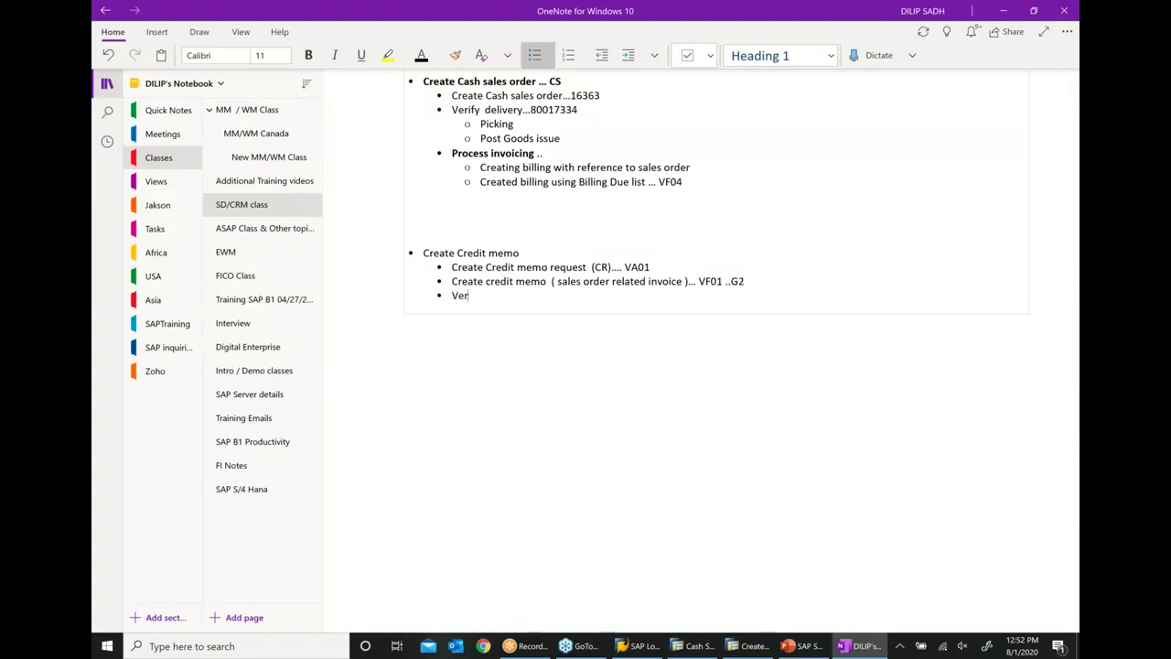
text(ify doc flow)
scroll(777, 508, right, 3)
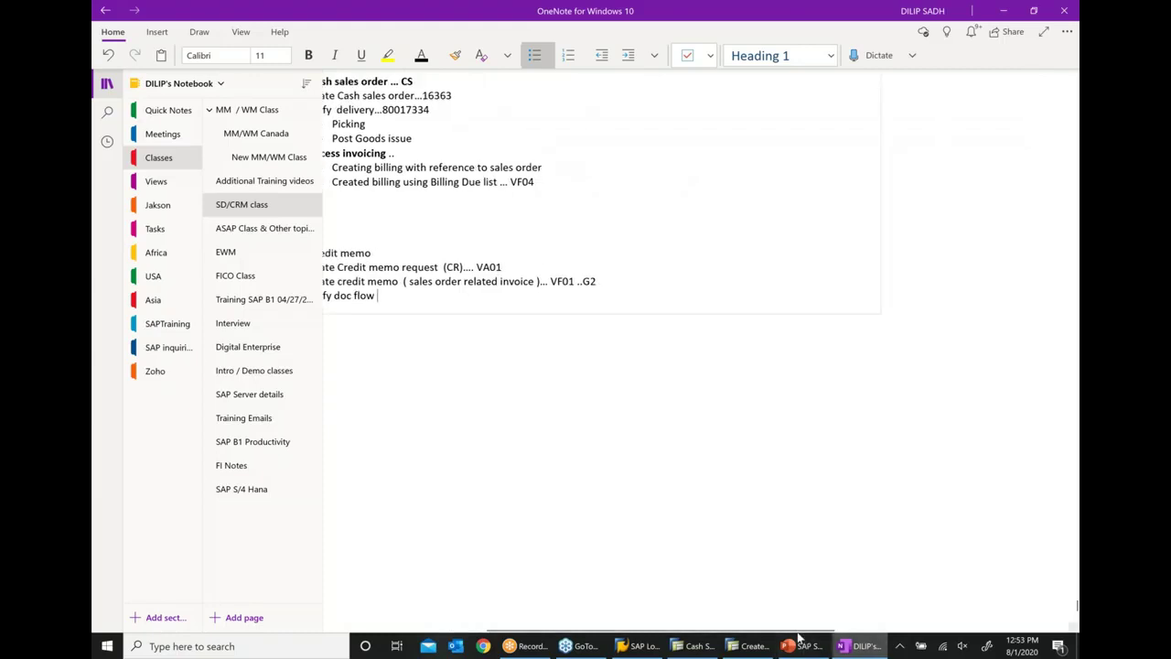
drag(798, 633, 718, 636)
scroll(474, 293, left, 3)
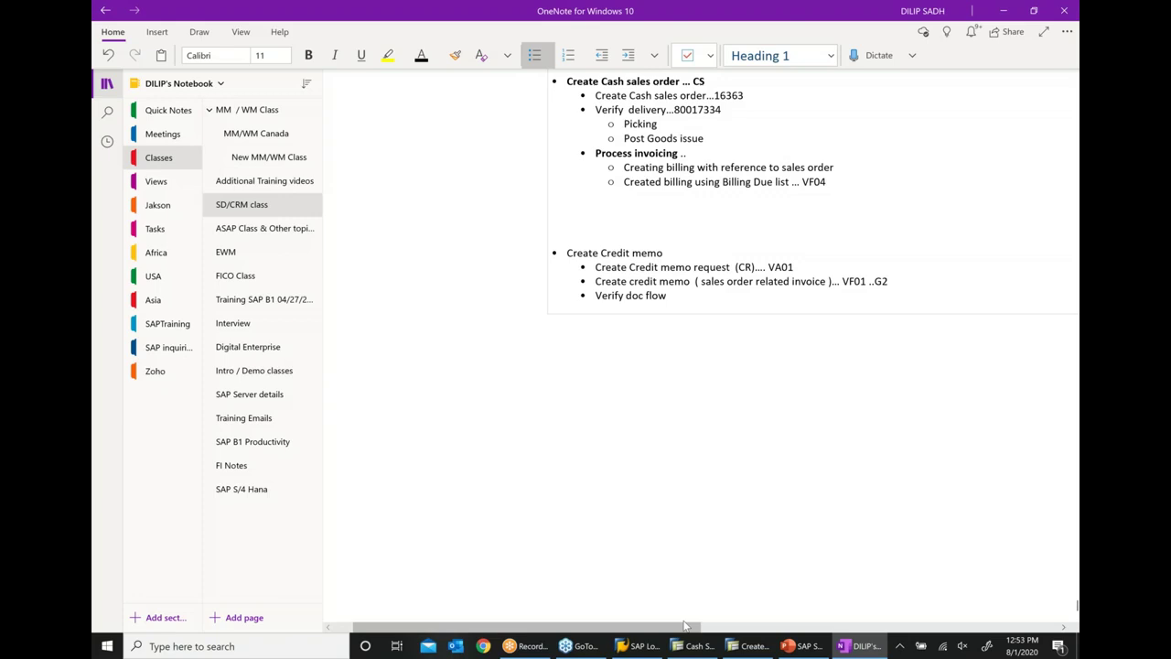
Step: Make the "Create Credit memo" heading bold and start an empty bullet below "Verify doc flow"
scroll(768, 621, down, 1)
scroll(768, 622, right, 3)
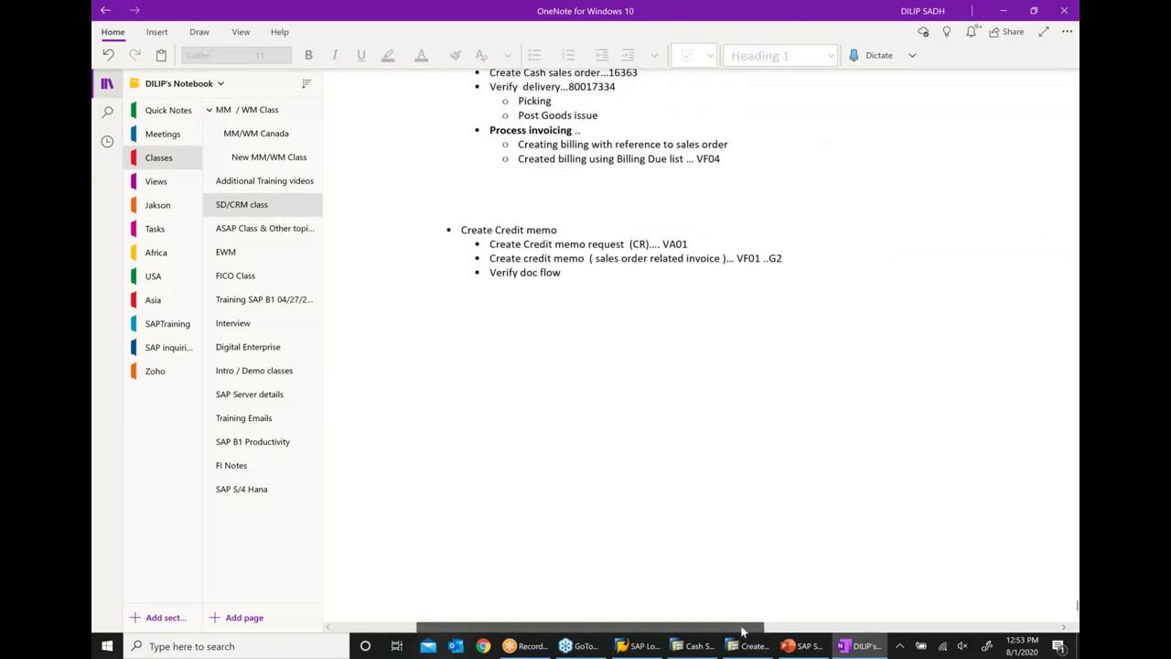
scroll(622, 376, up, 5)
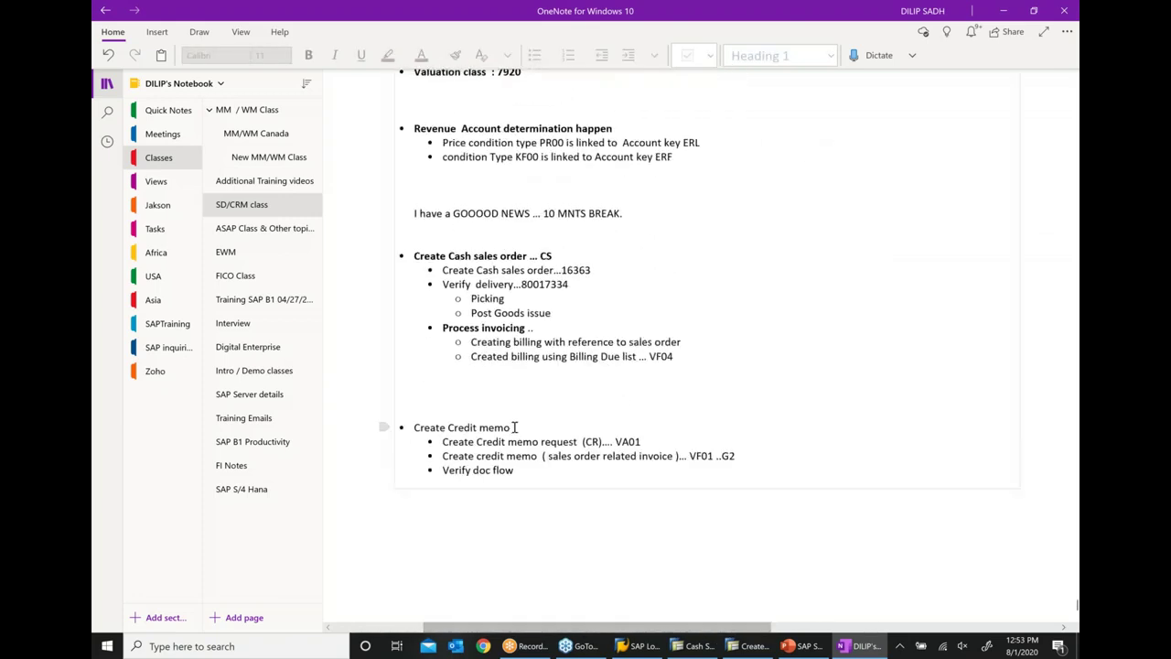
click(514, 427)
drag(514, 428, 413, 428)
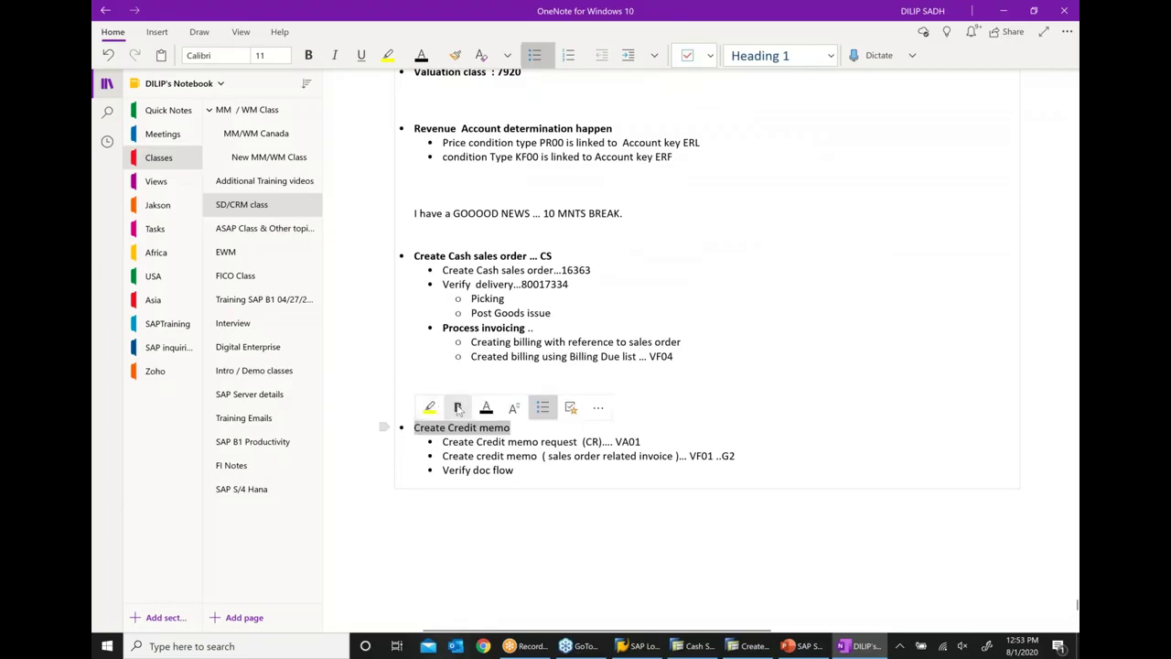
click(606, 486)
key(Return)
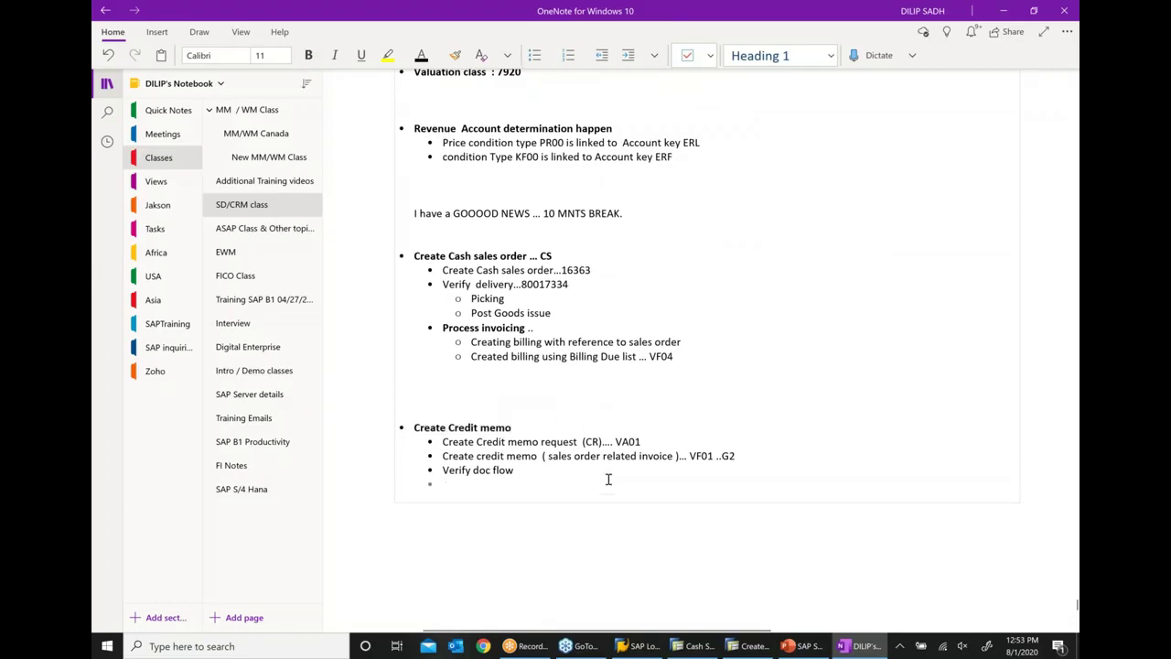
Step: Switch to SAP, leave the billing document creation screen and start transaction VA01
click(748, 646)
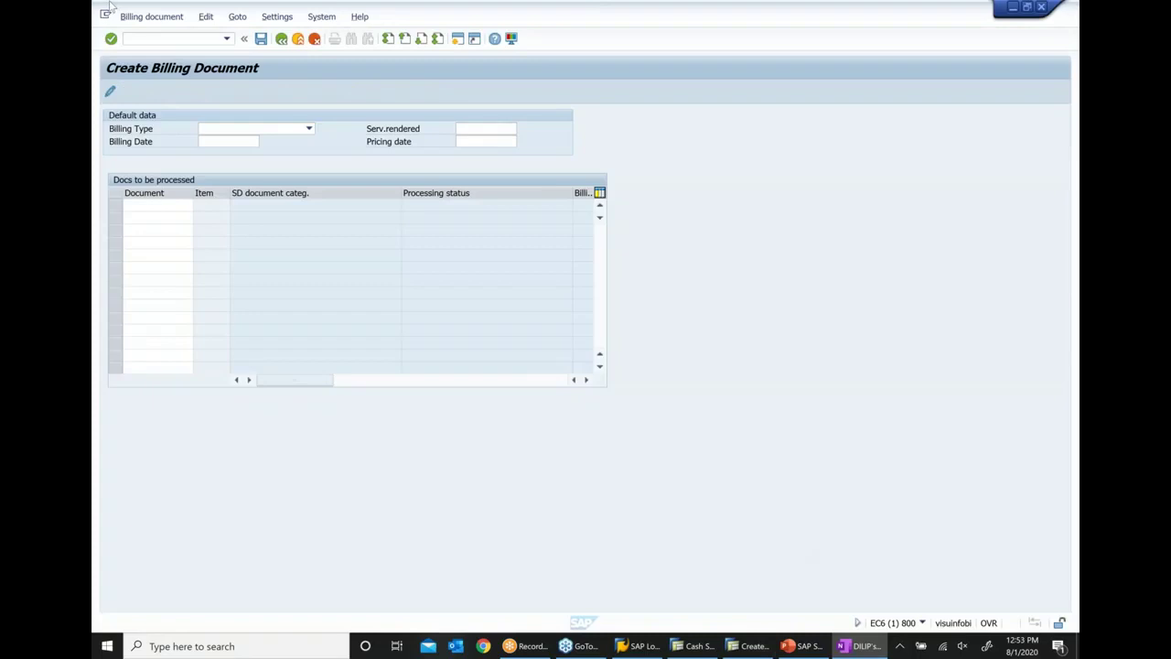
click(300, 41)
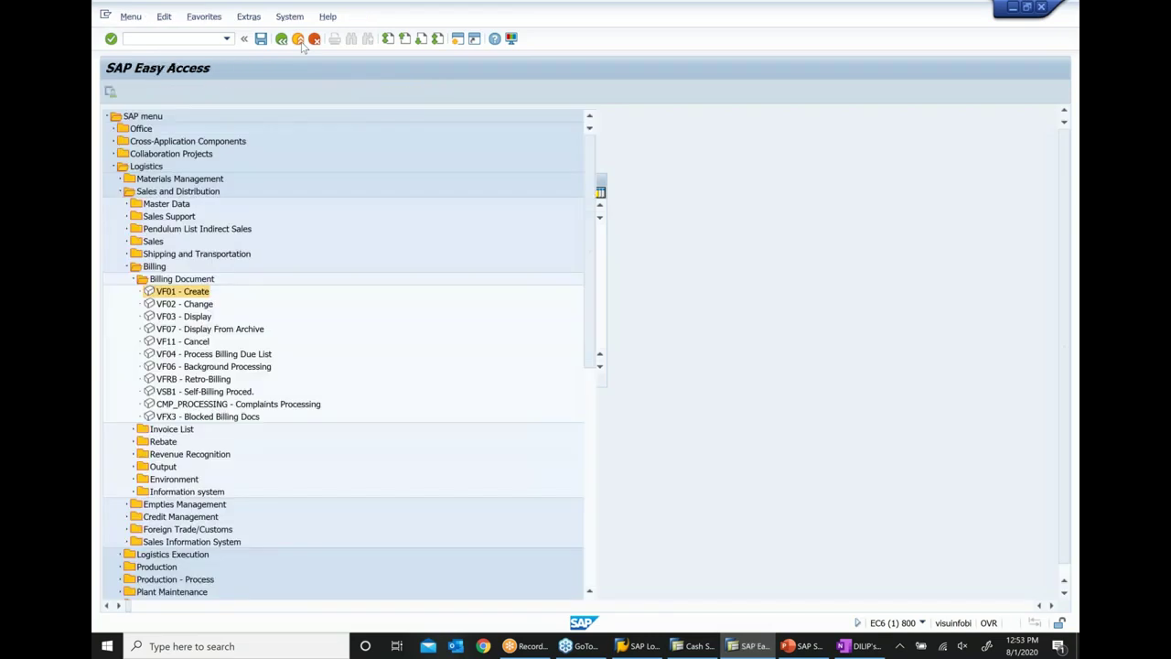
click(166, 41)
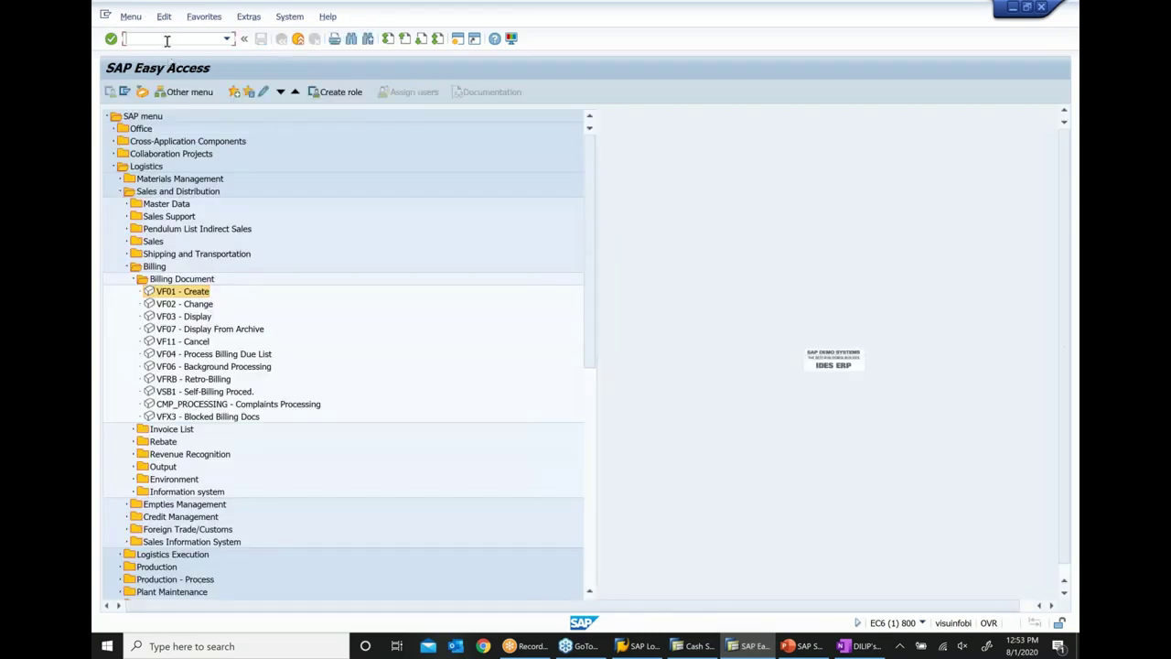
text(va01)
key(Return)
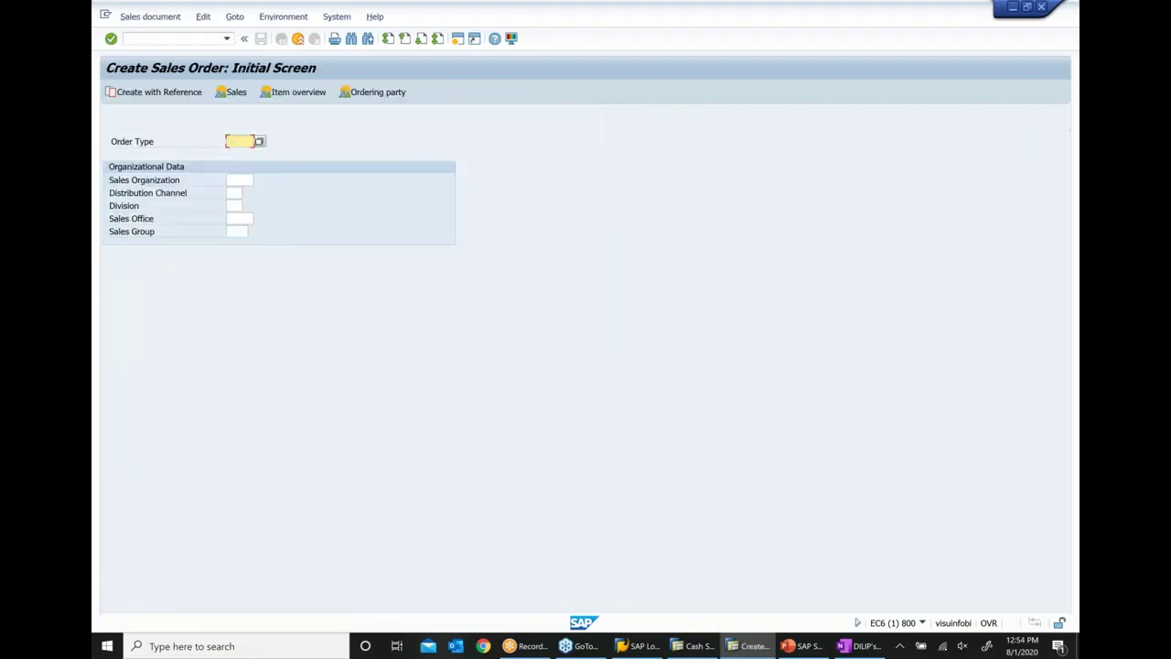
Step: Start a sales document of order type CR for sales organization 1000, distribution channel 10 and division 00
text(cr)
key(Tab)
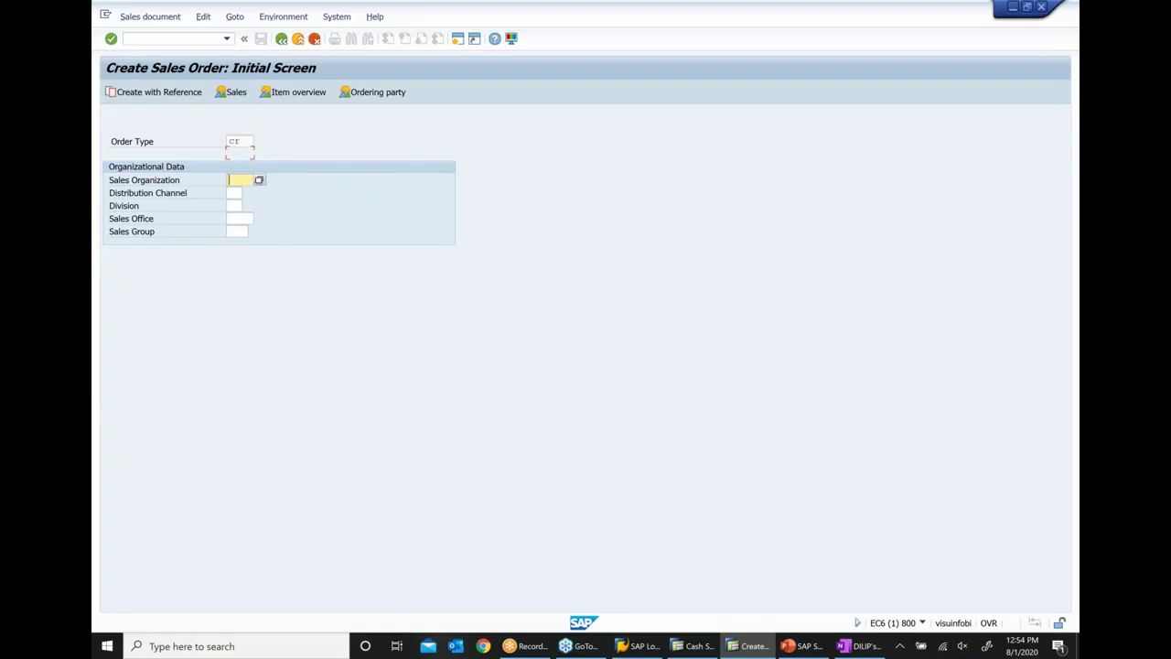
text(1000)
key(Tab)
text(10)
key(Tab)
text(00)
key(Return)
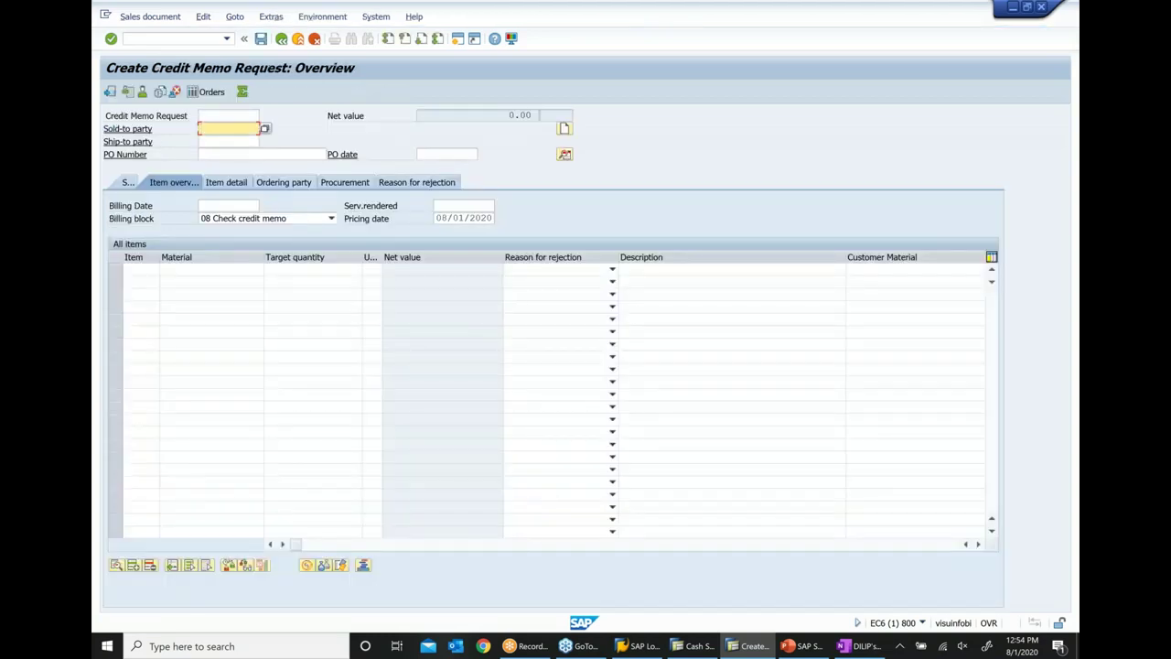
Step: Enter the sold-to party's customer number in the credit memo request and accept the proposed billing date
key(BackSpace)
key(Down)
key(Return)
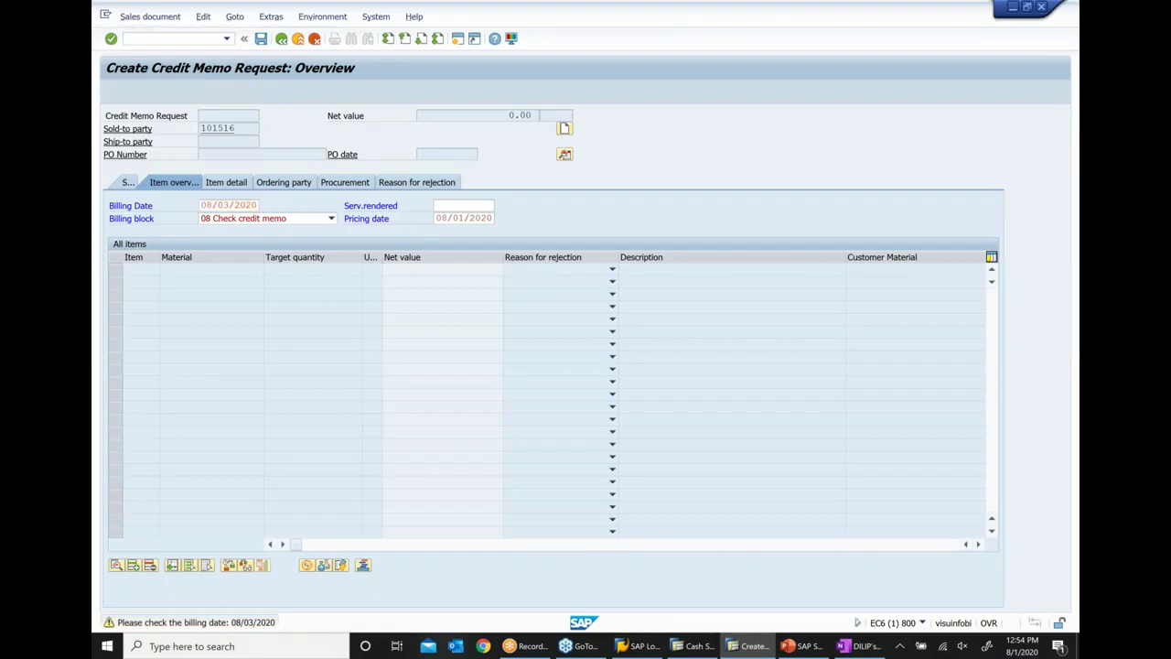
key(Return)
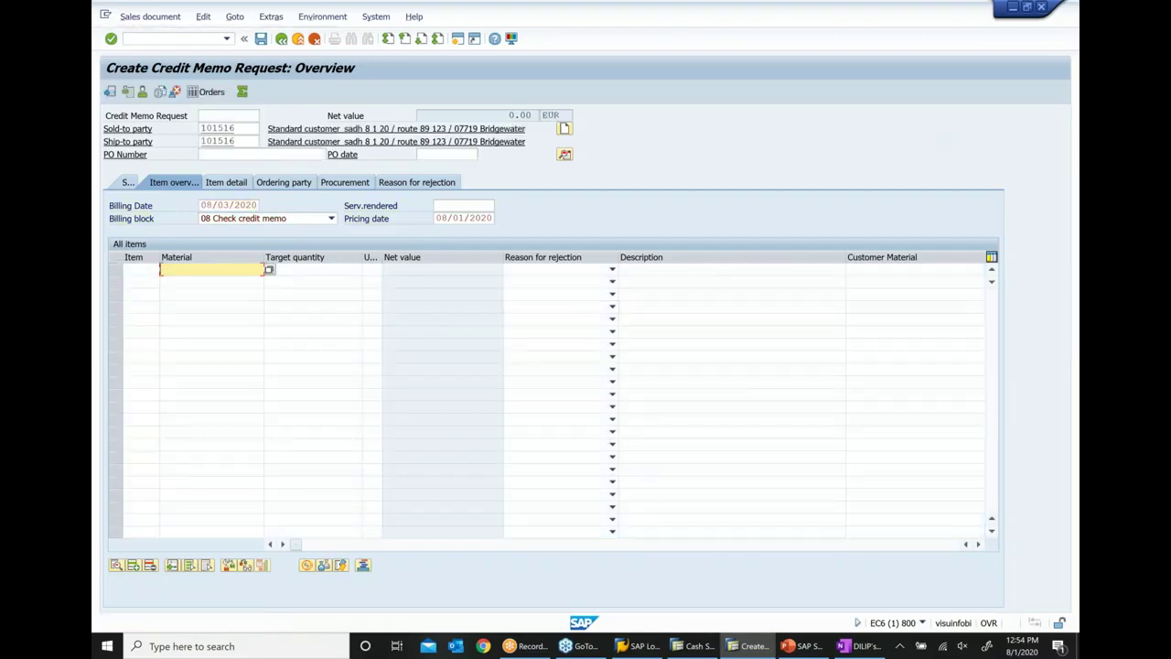
Step: Add material 30218 with a target quantity of 1 as the first item of the credit memo request
text(30218)
key(Tab)
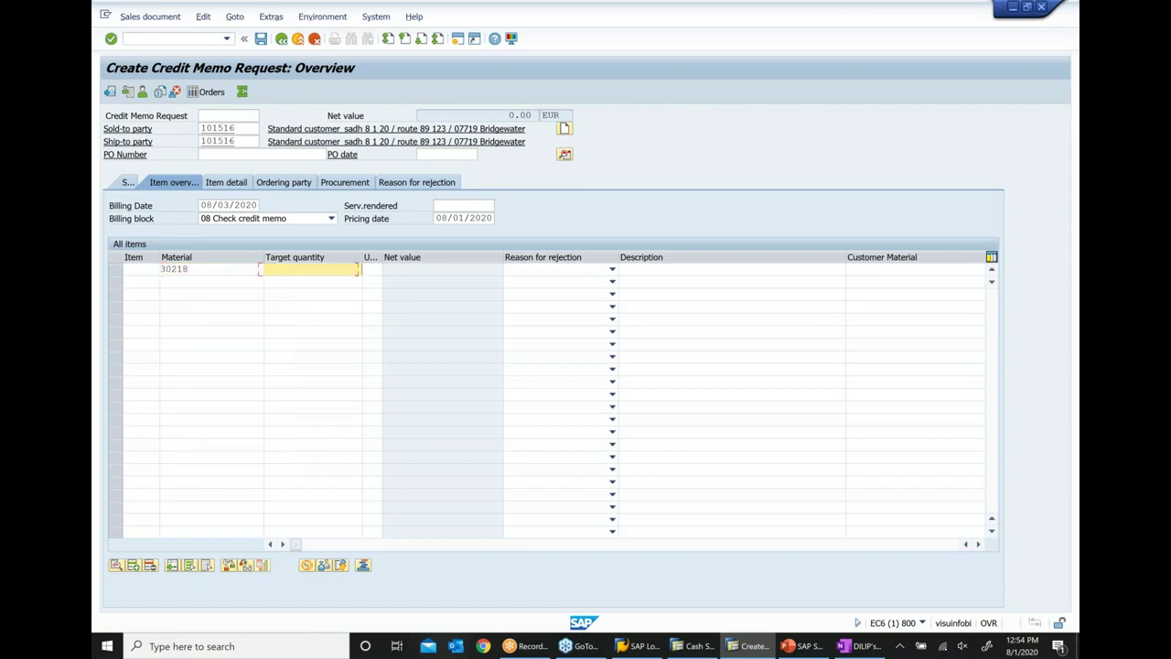
text(1)
key(Return)
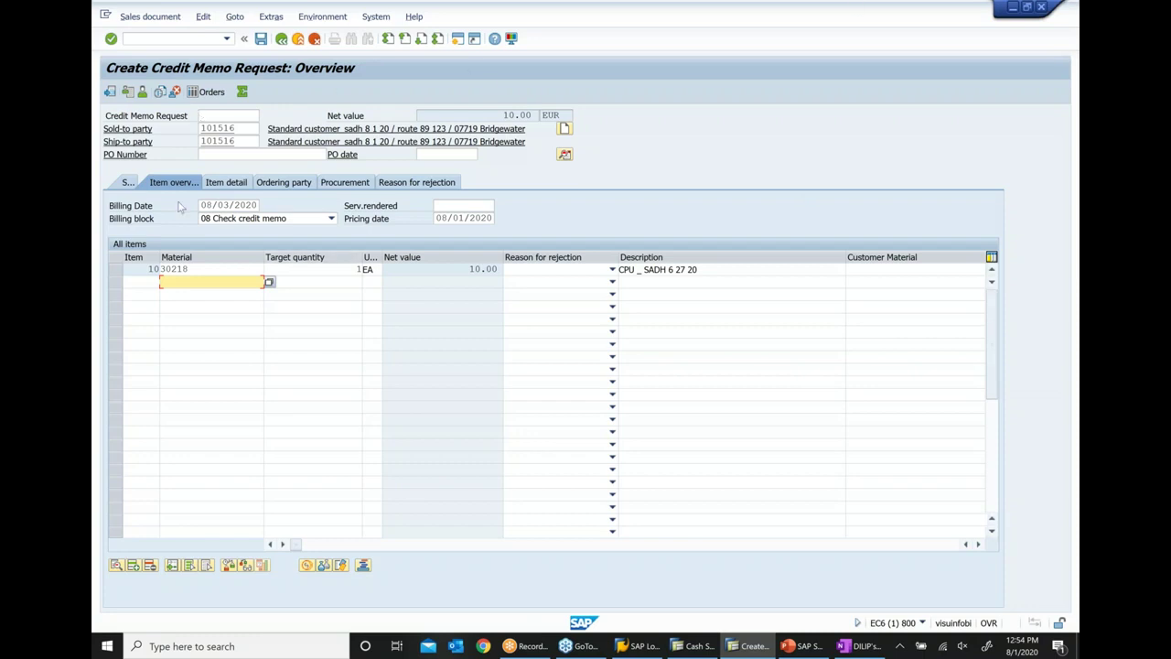
Step: Remove the billing block from the credit memo request's sales data by choosing the blank entry
click(127, 183)
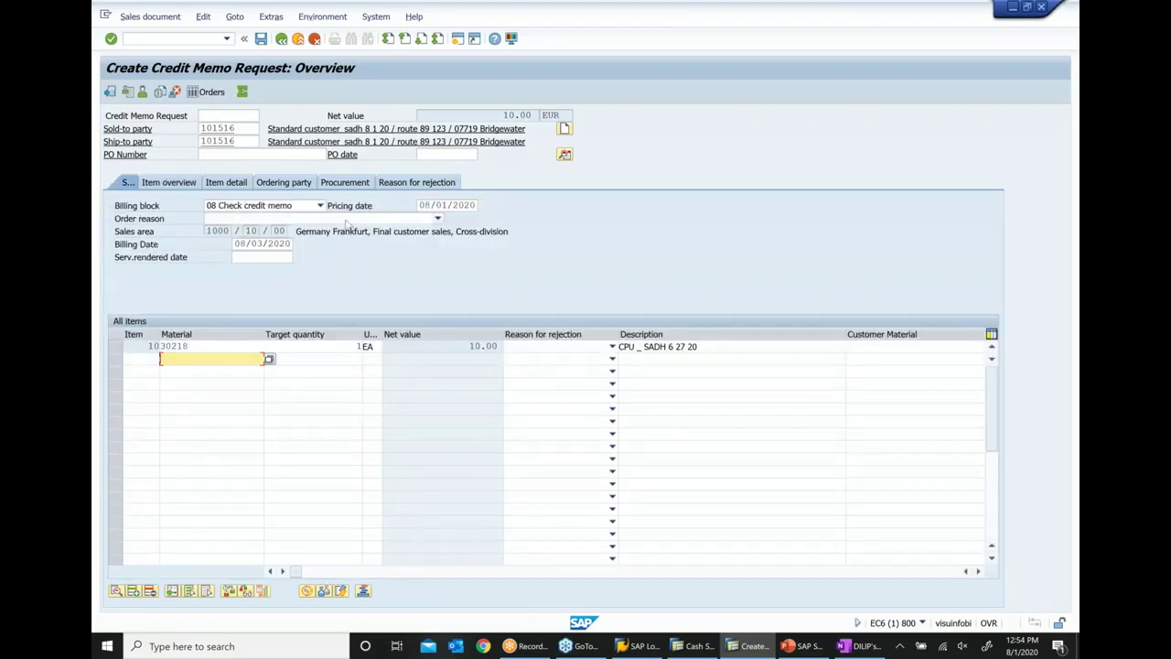
click(319, 206)
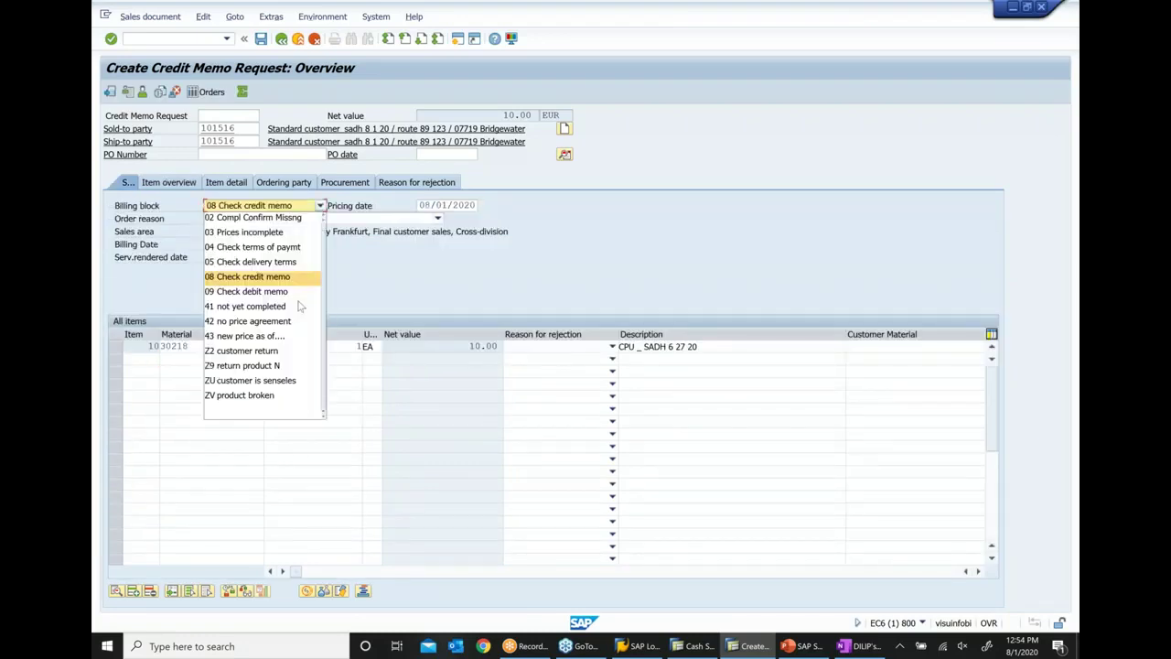
click(277, 414)
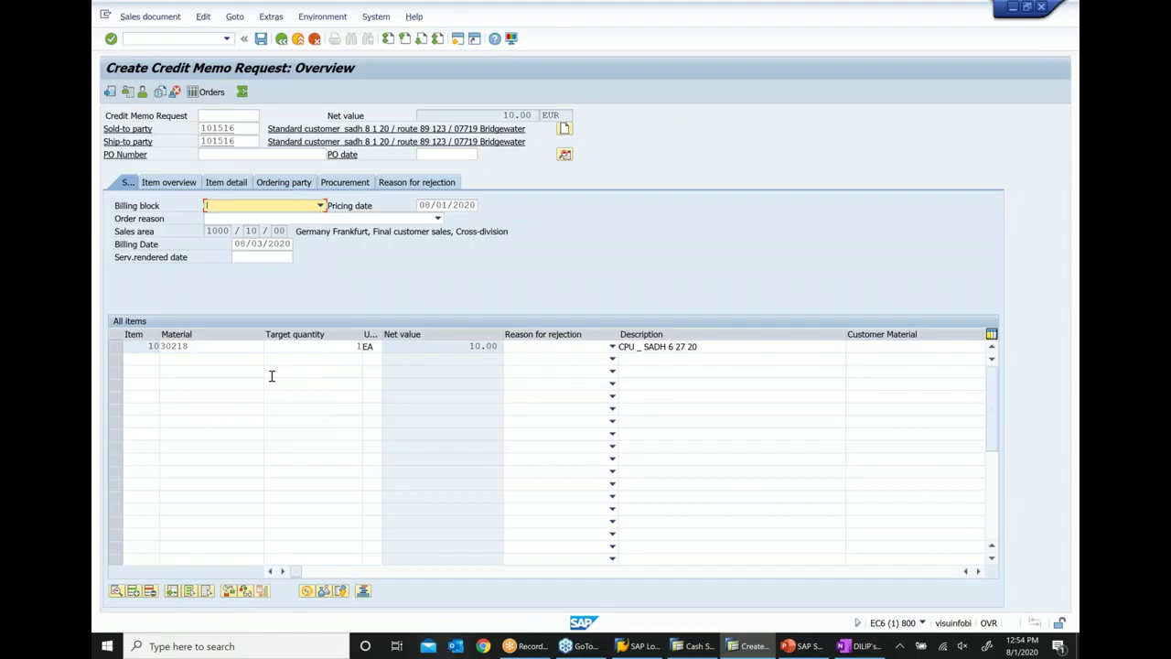
Step: Use the incompletion log to fill in order reason "102 Damaged in transit", and save the credit memo request
click(204, 17)
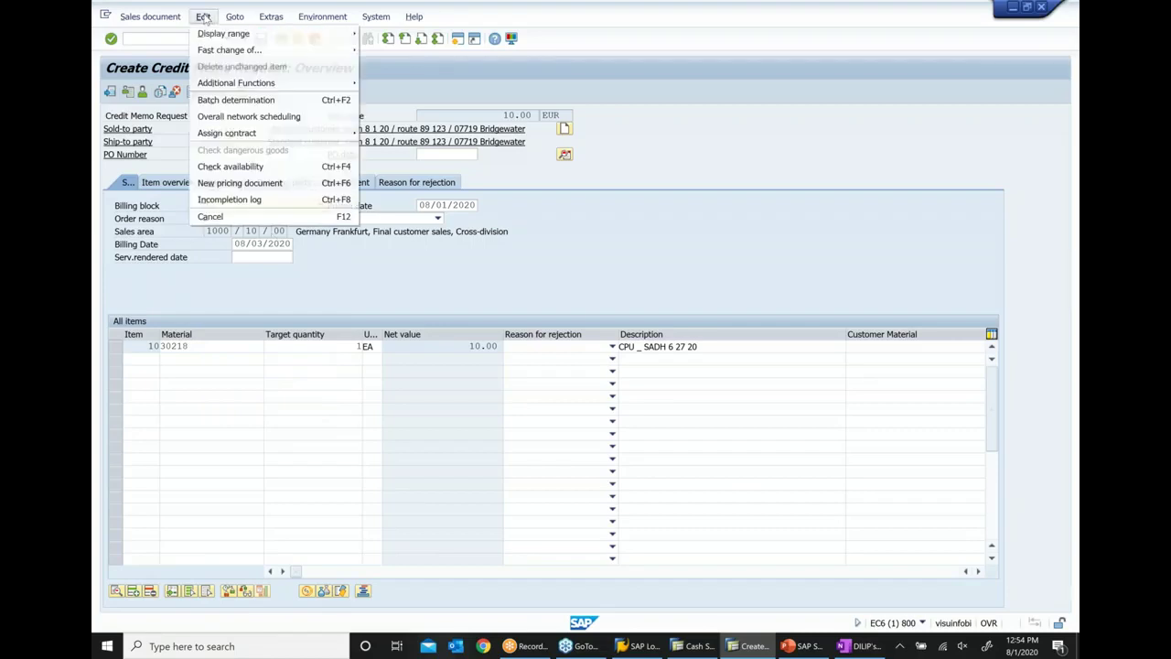
click(236, 199)
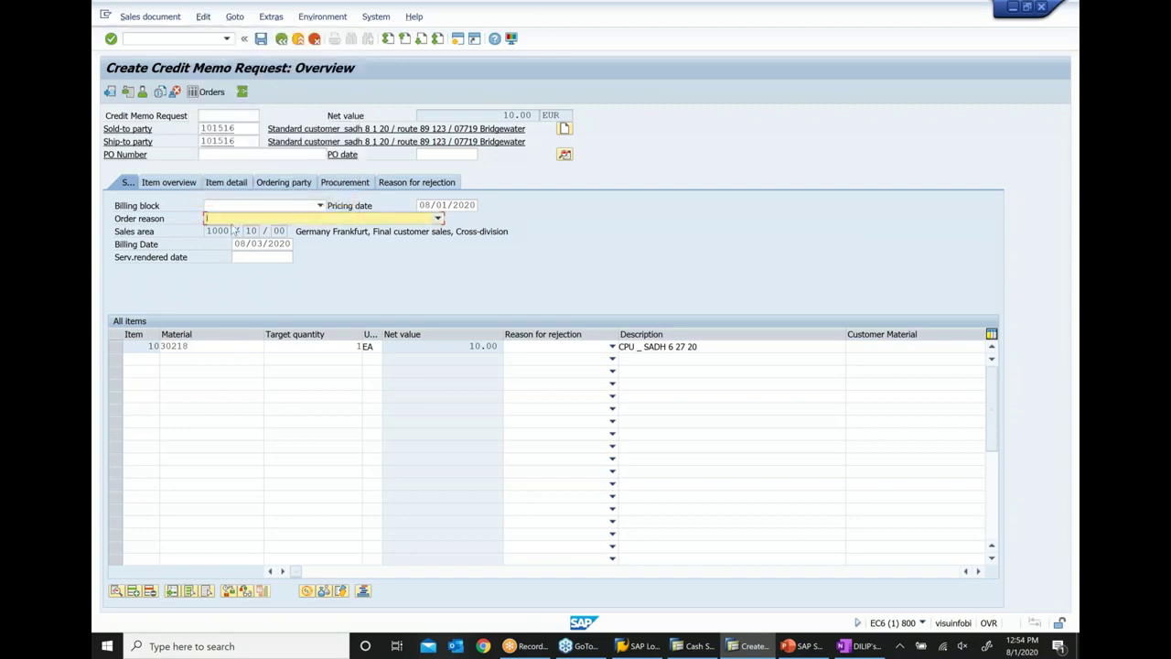
click(438, 220)
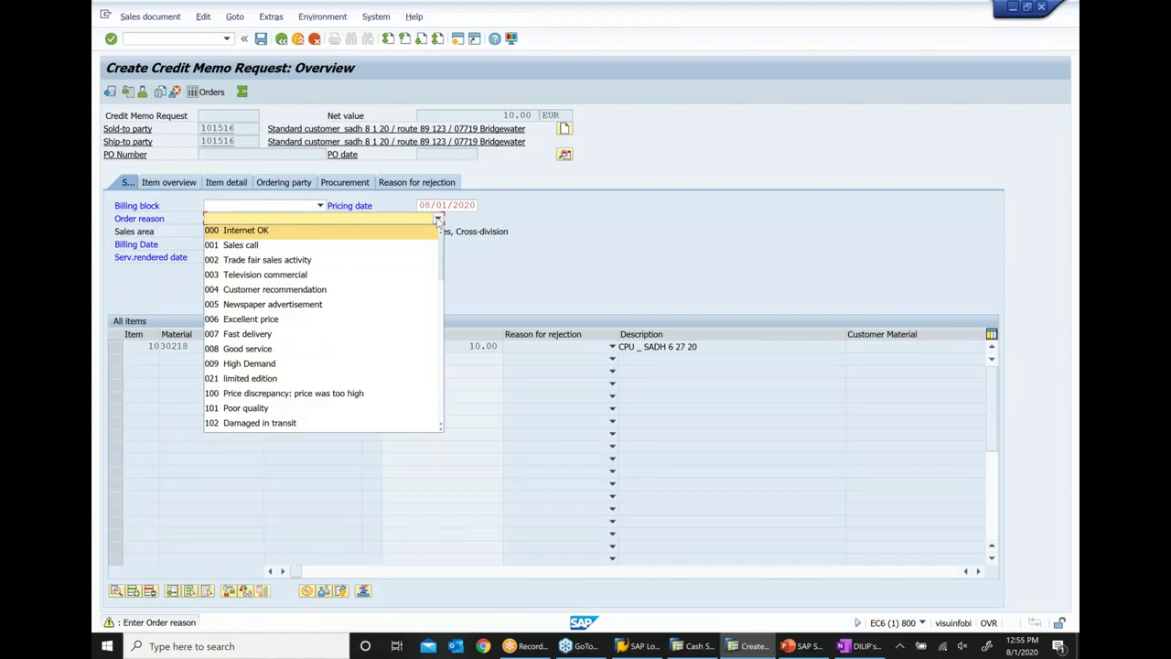
click(272, 424)
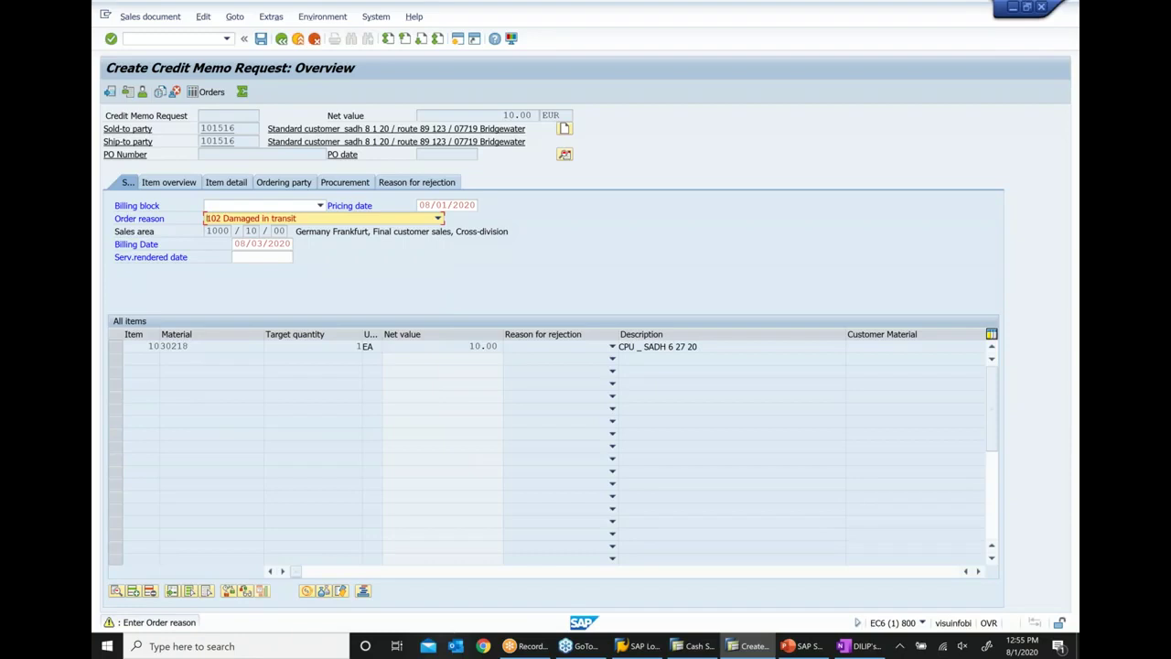
key(Return)
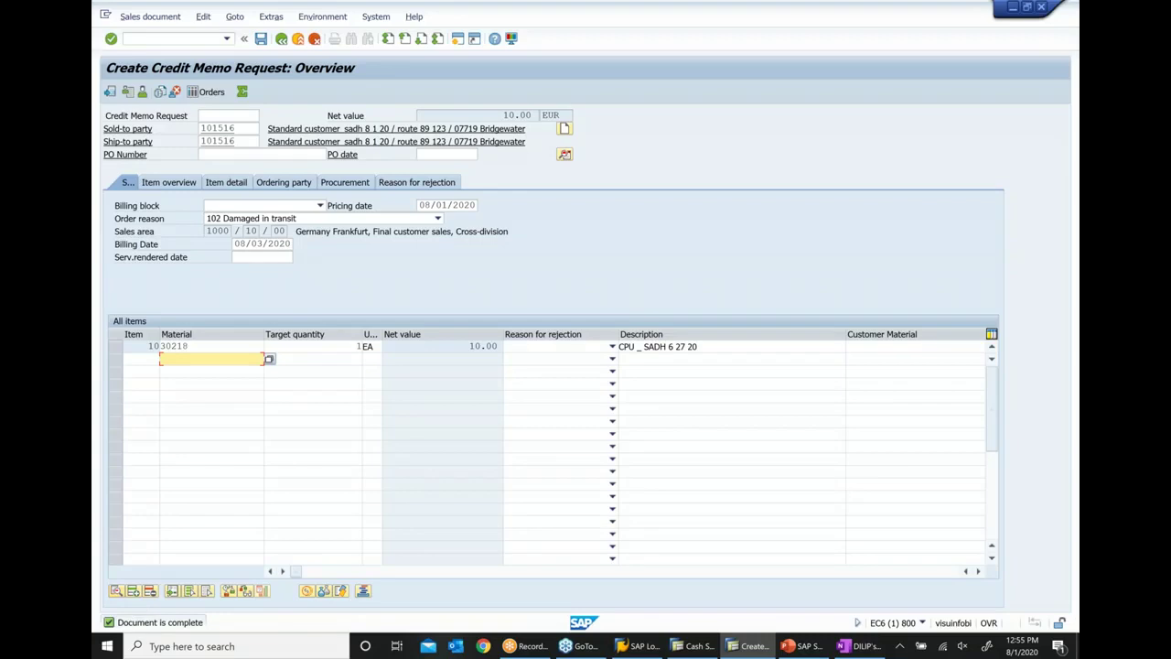
click(261, 39)
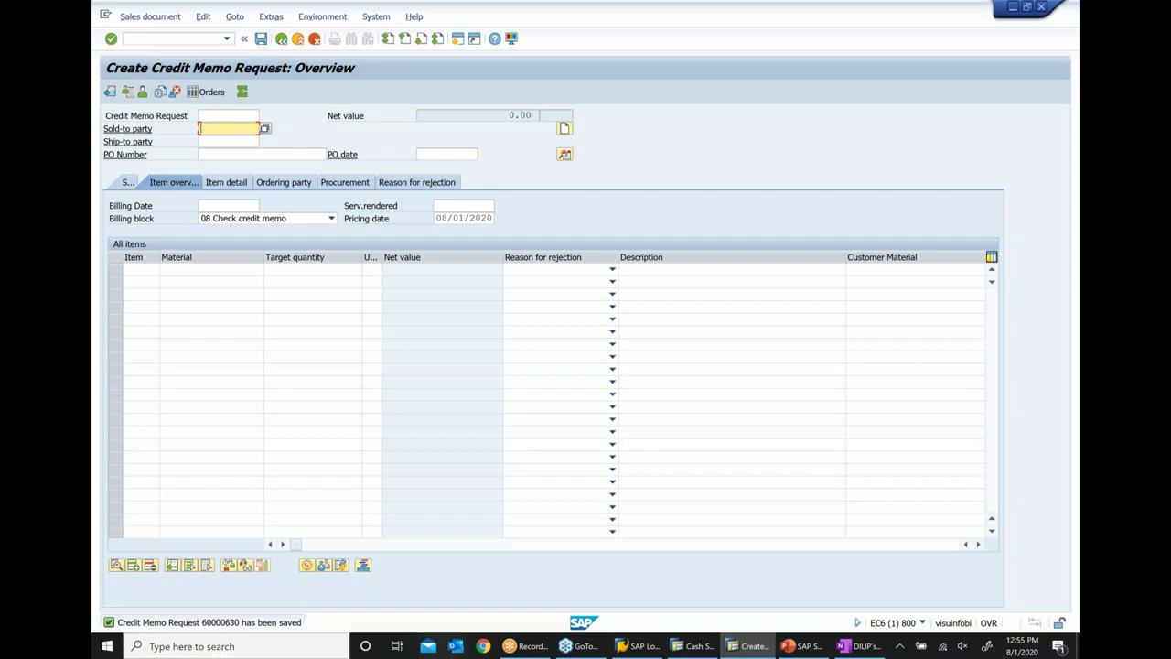
Step: Open the display screen for the saved credit memo request and copy its document number
click(172, 17)
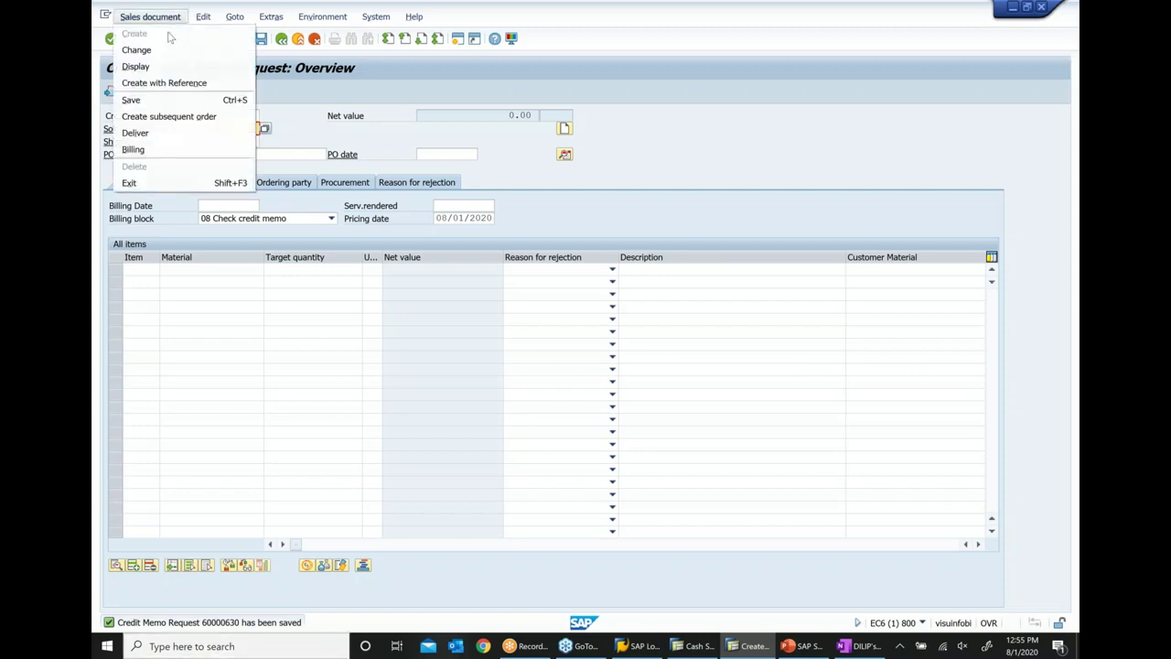
click(154, 67)
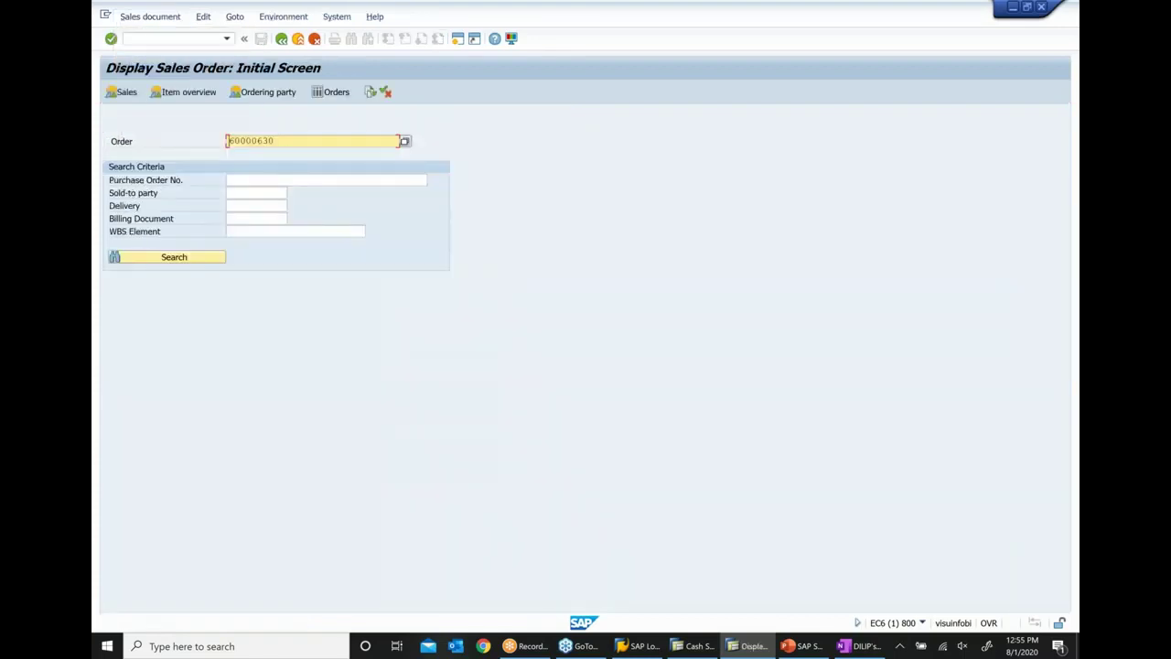
drag(280, 144, 195, 150)
key(ctrl+c)
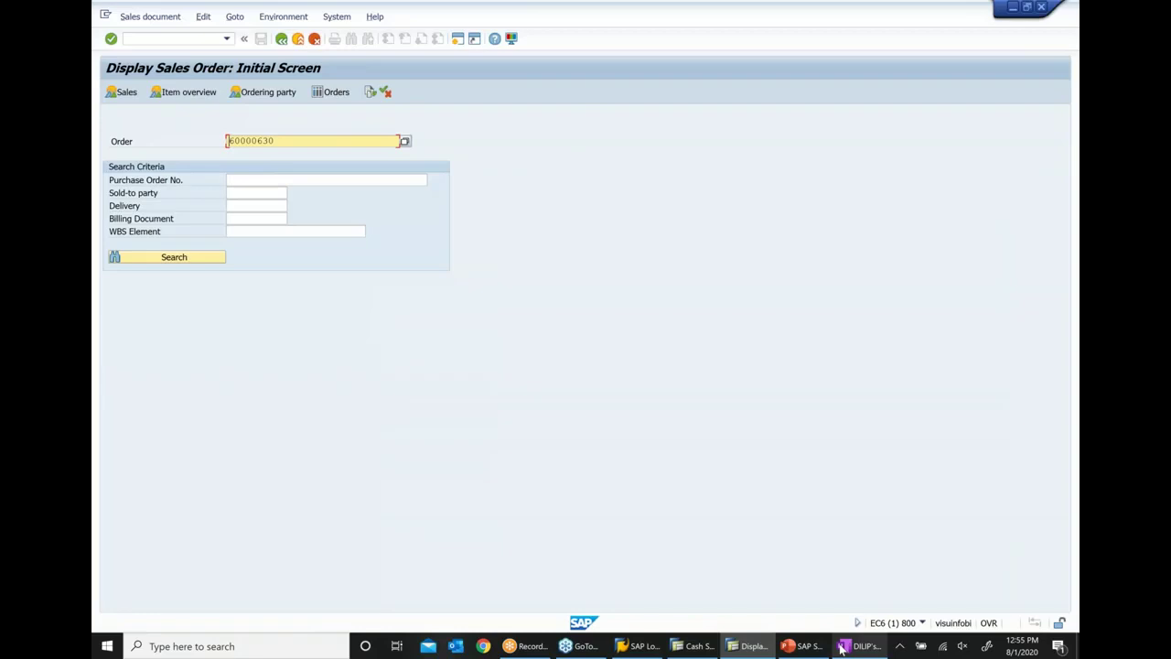
Step: Append "..." and the copied request number to the VA01 line of the credit memo notes in OneNote
click(843, 648)
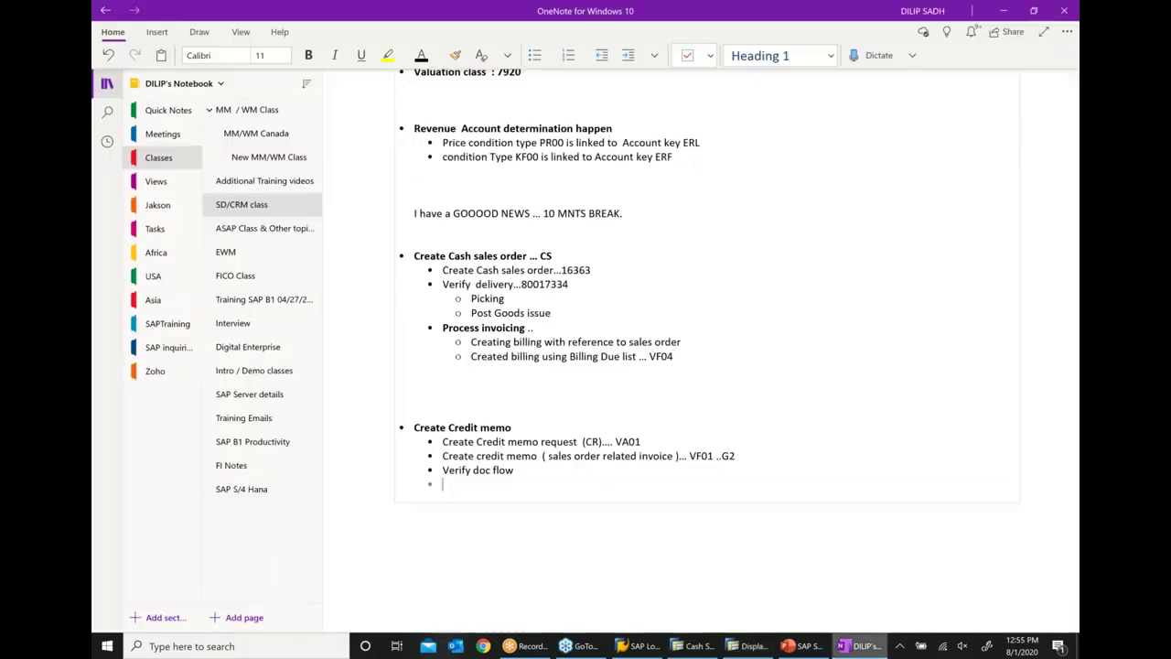
click(670, 441)
text(...)
key(ctrl+v)
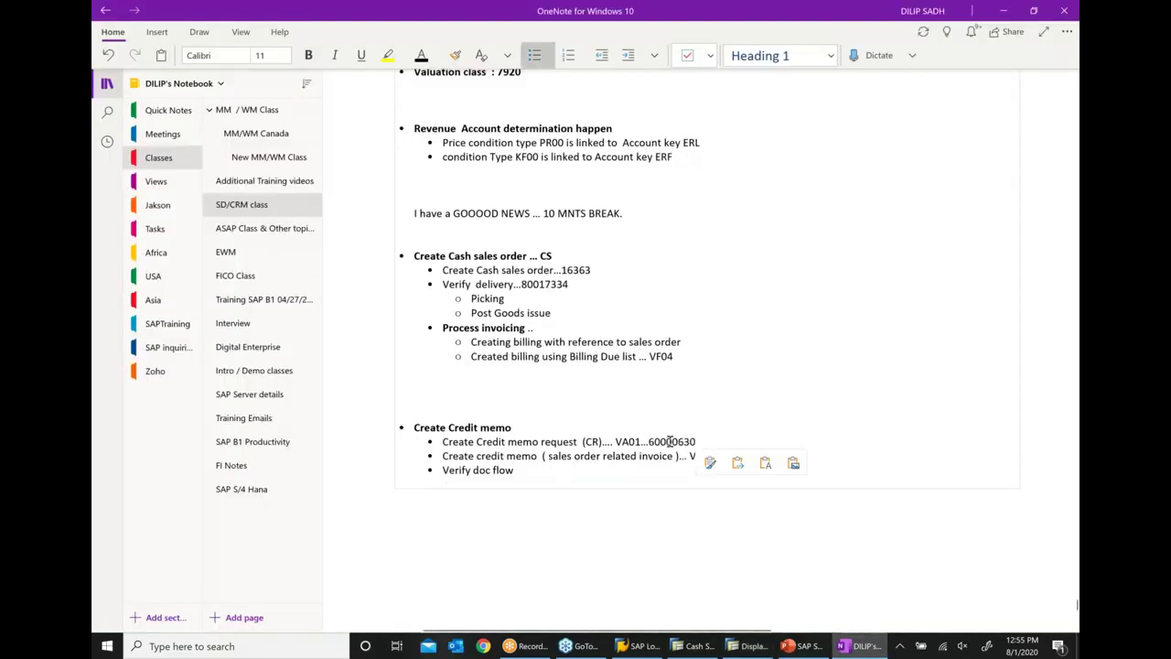
click(650, 496)
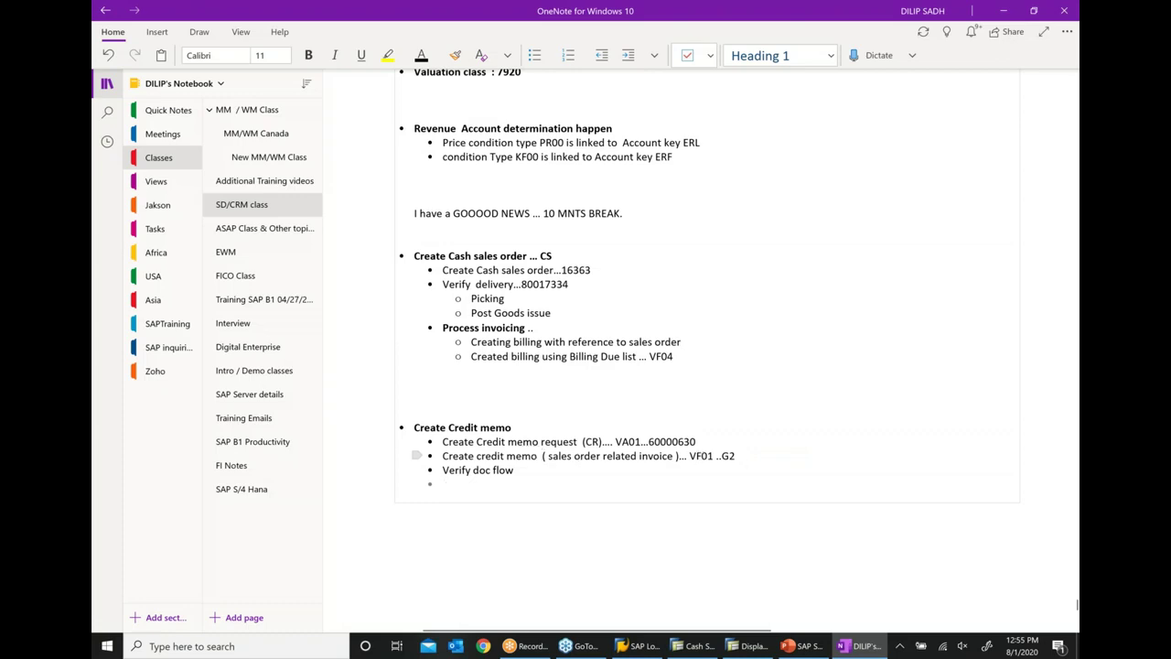
Step: Return to SAP and start a billing document with VF01 for the saved credit memo request
click(760, 648)
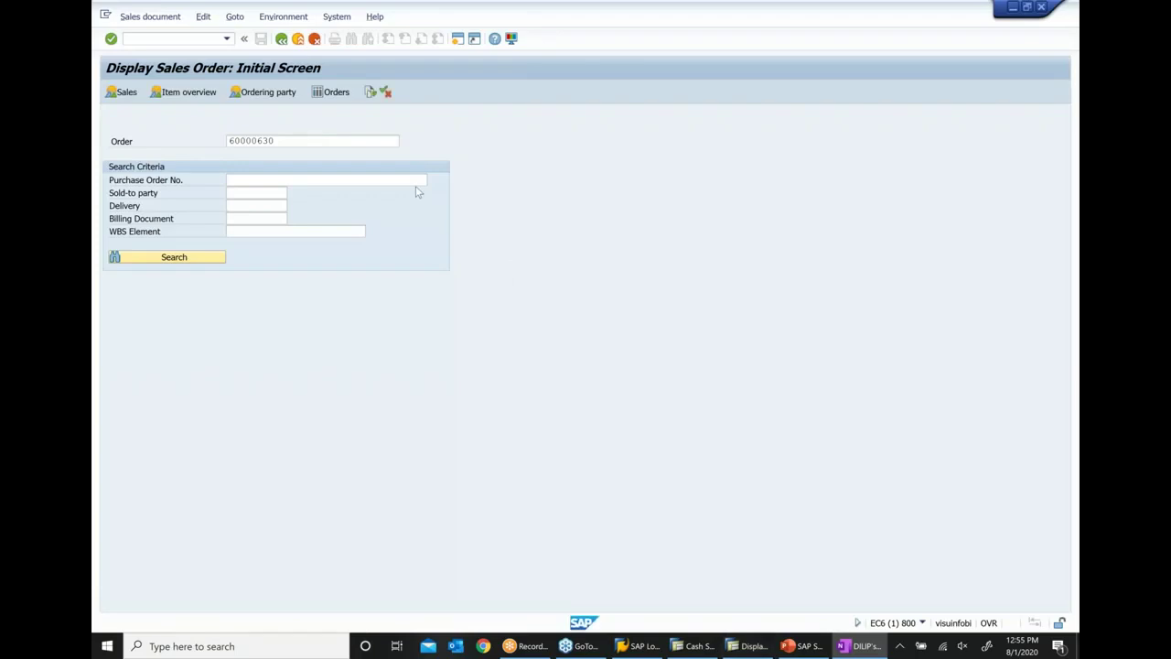
click(284, 41)
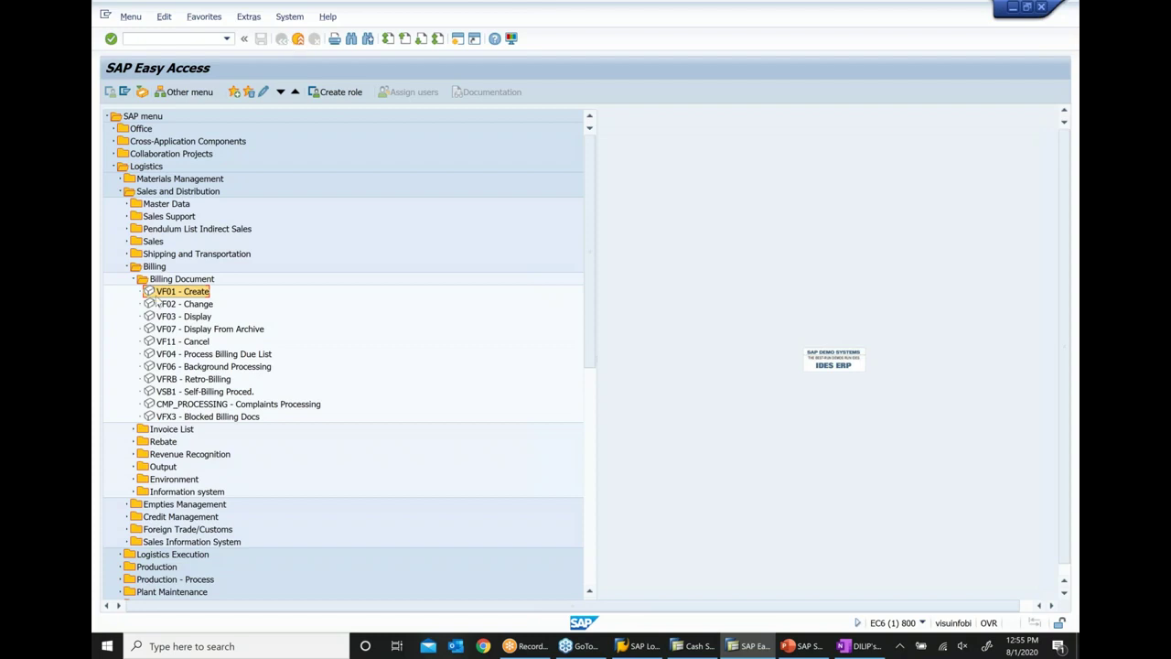
double_click(157, 292)
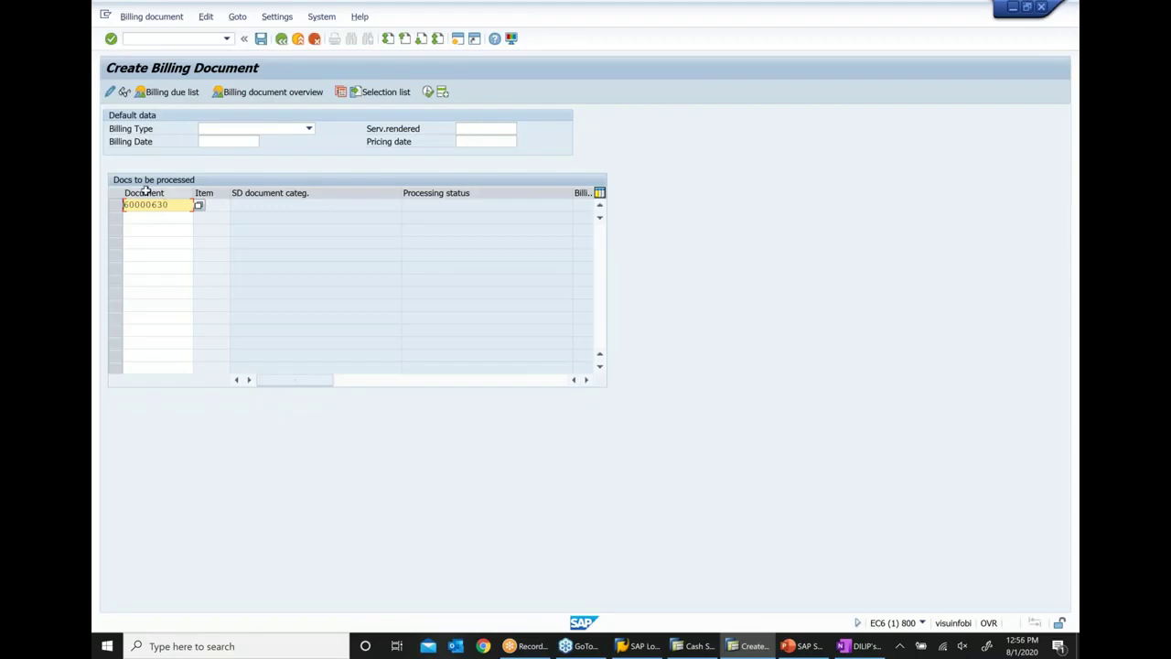
key(Return)
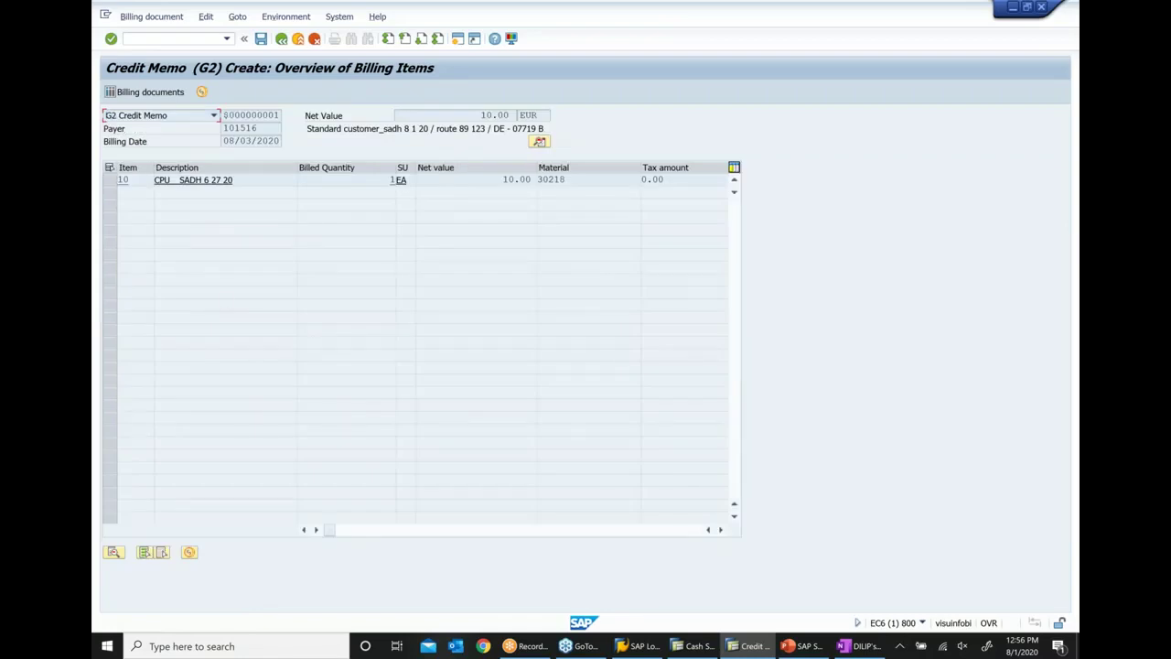
Step: Compare the credit memo's billing type with the Billing document types slide in PowerPoint
double_click(465, 115)
click(794, 648)
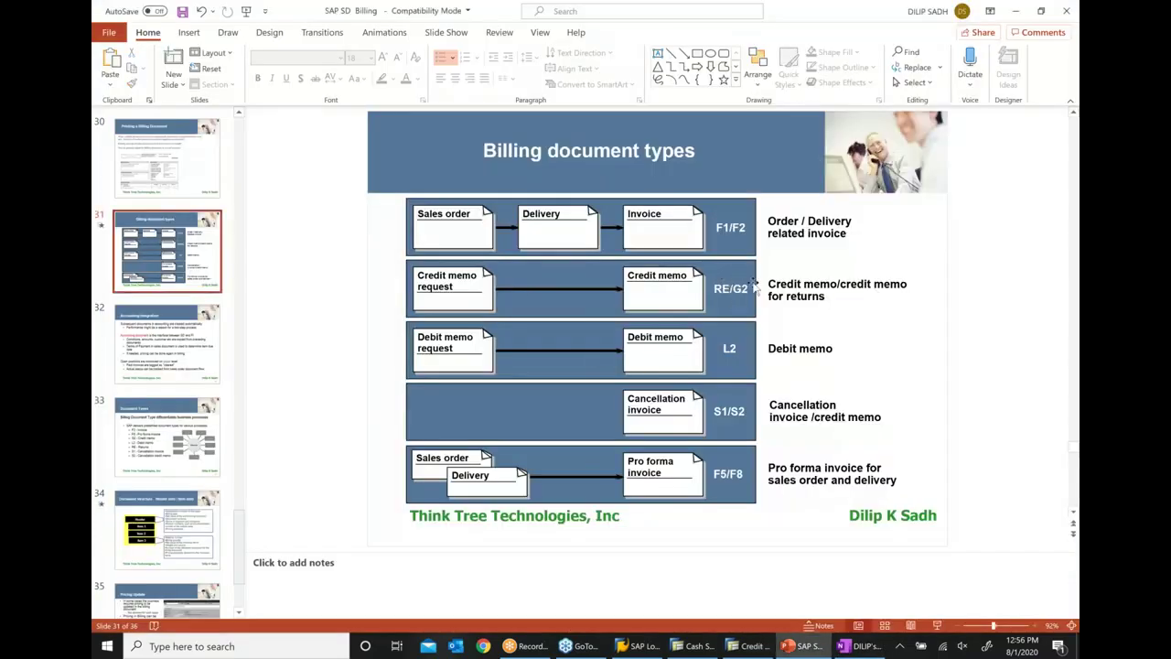
scroll(760, 459, down, 1)
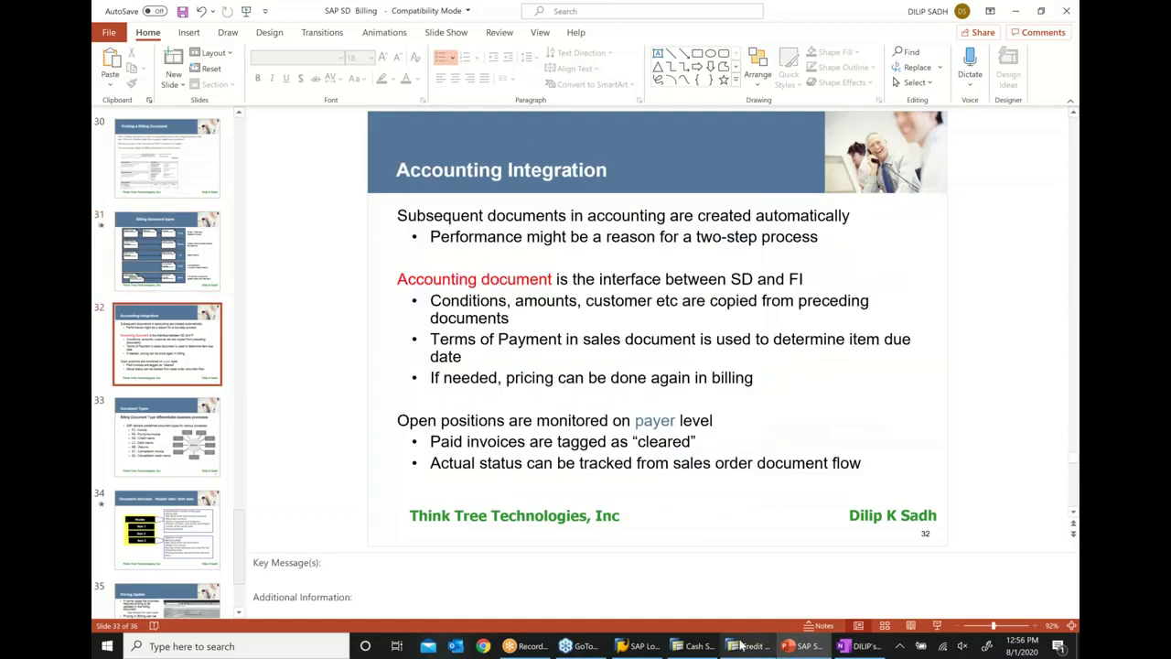
Step: Return to SAP, save the G2 credit memo and leave billing document creation
click(742, 646)
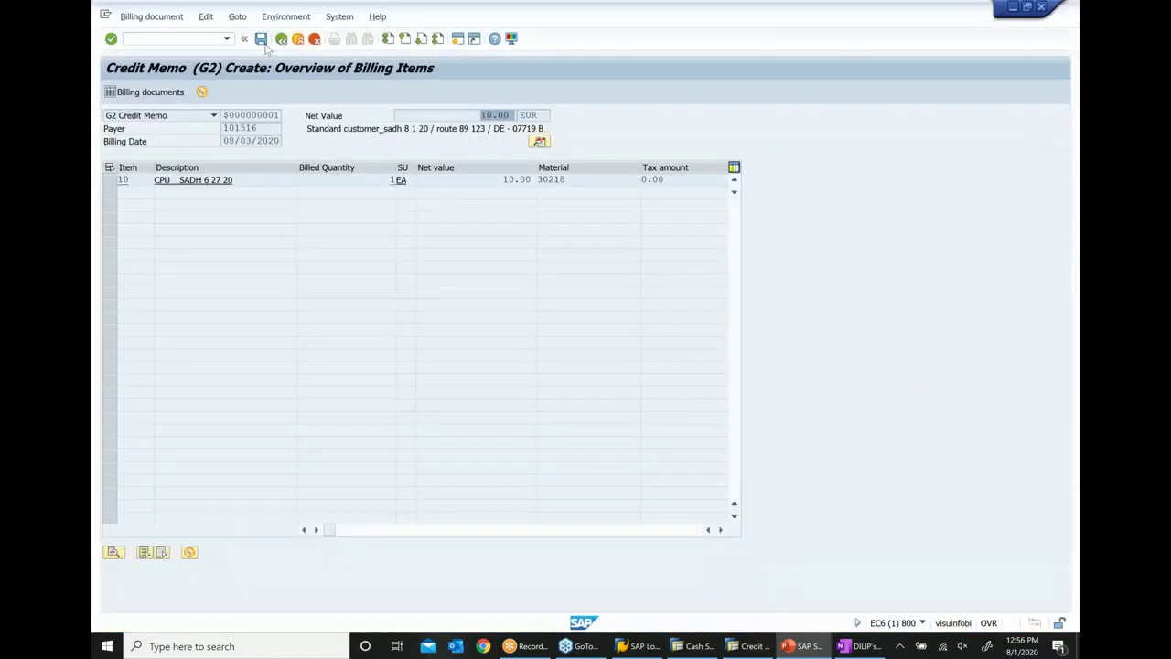
click(261, 40)
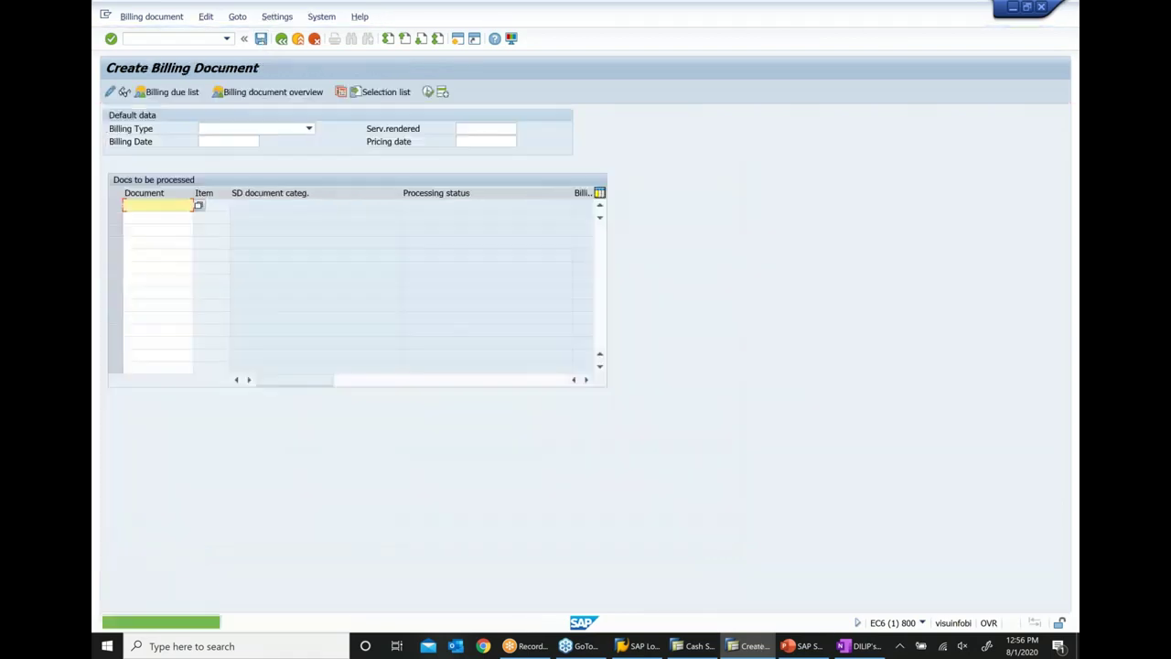
click(281, 41)
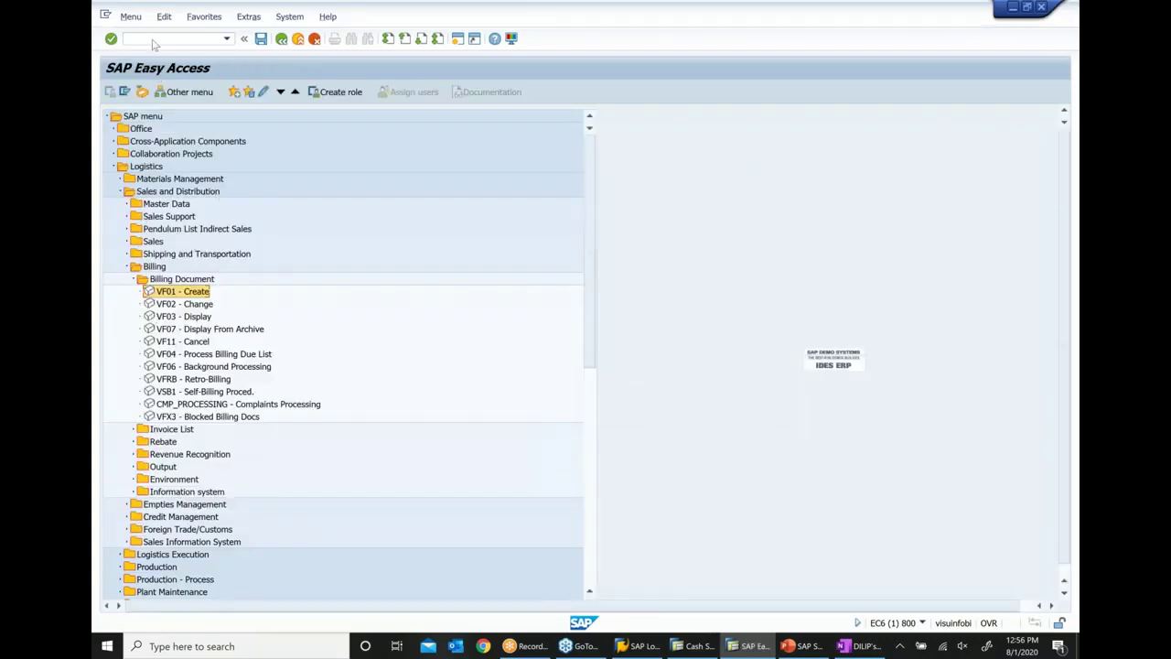
Step: Open the credit memo request's document flow through VA03 and examine the request, credit memo and accounting document entries
text(va03)
key(Return)
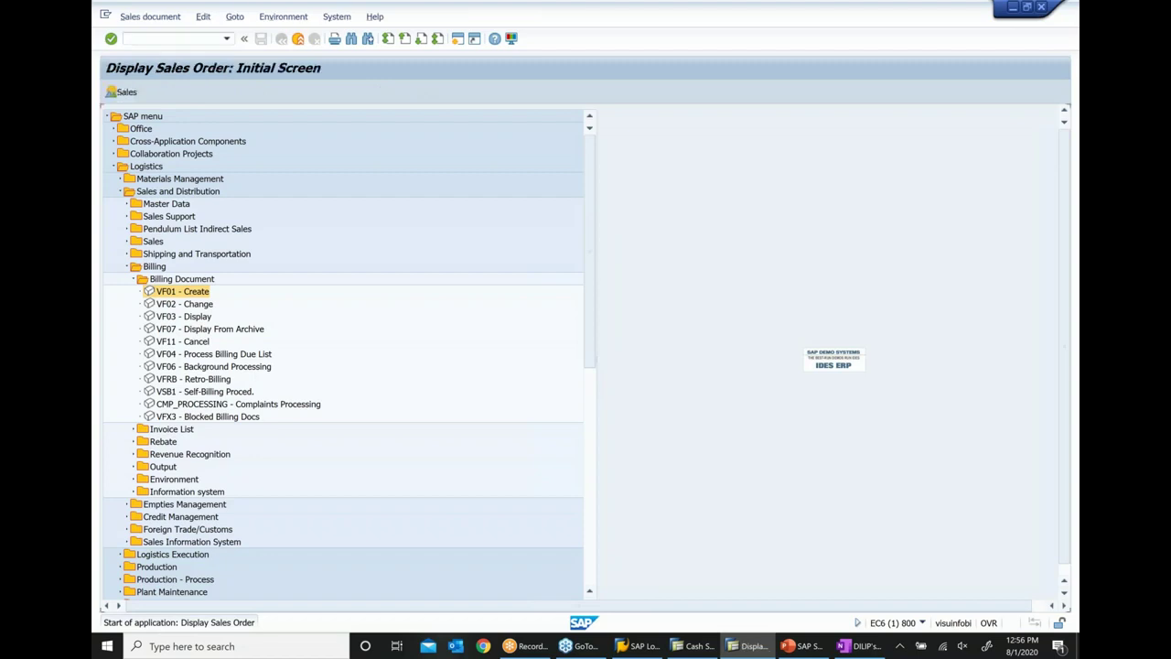
click(370, 91)
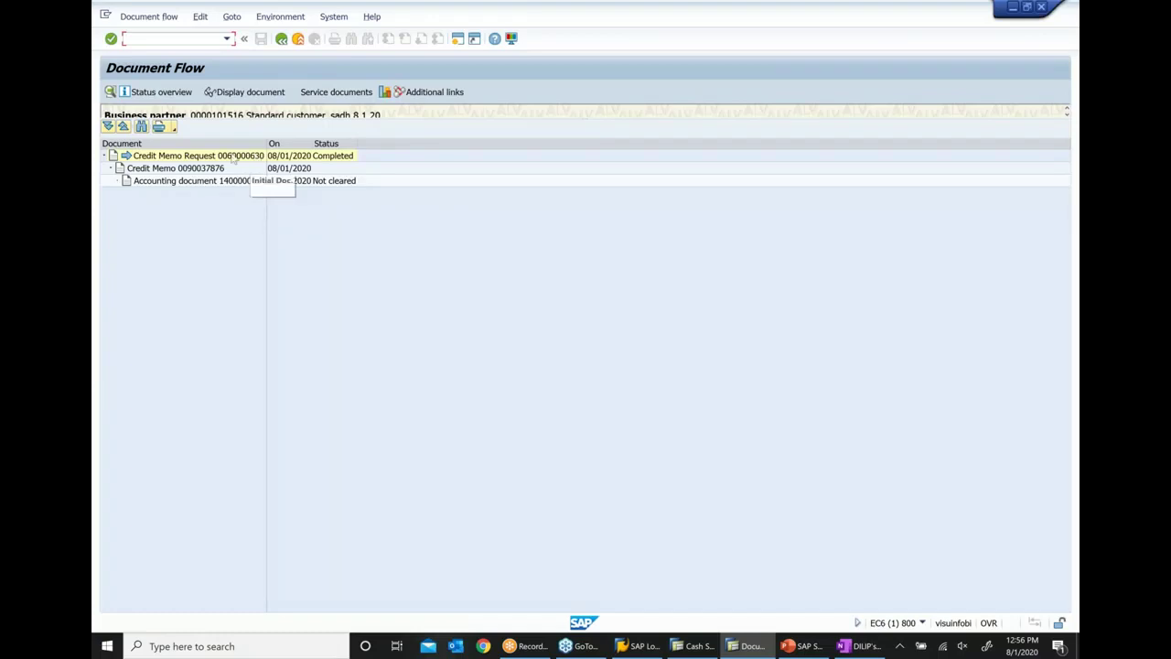
click(306, 156)
click(174, 168)
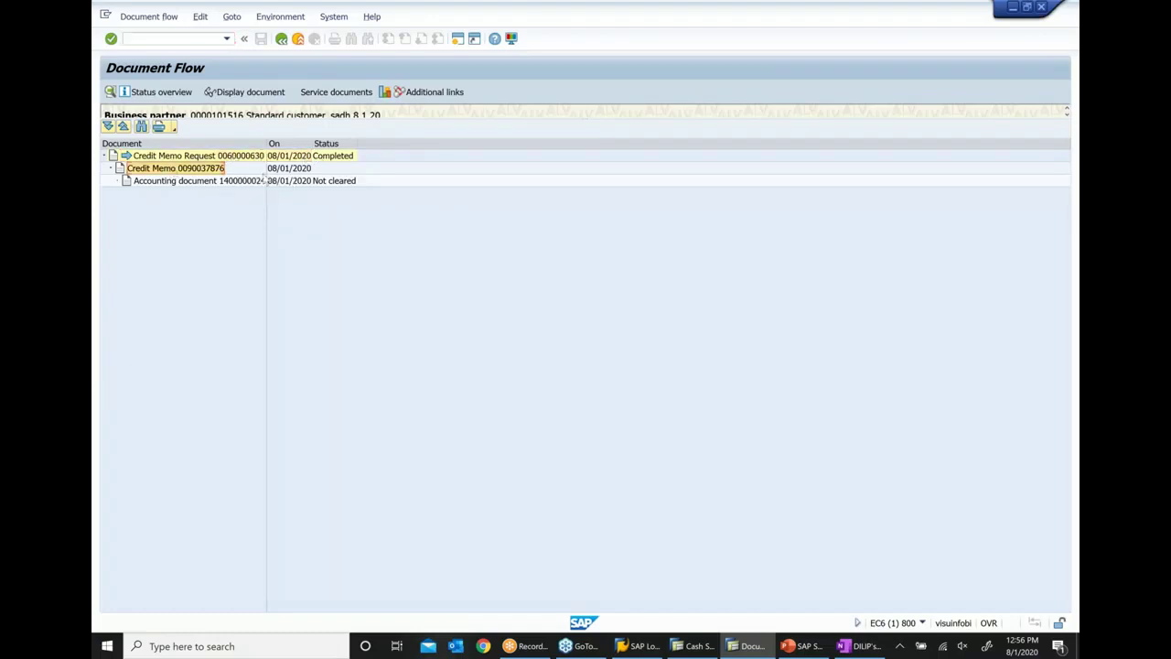
click(291, 170)
click(167, 182)
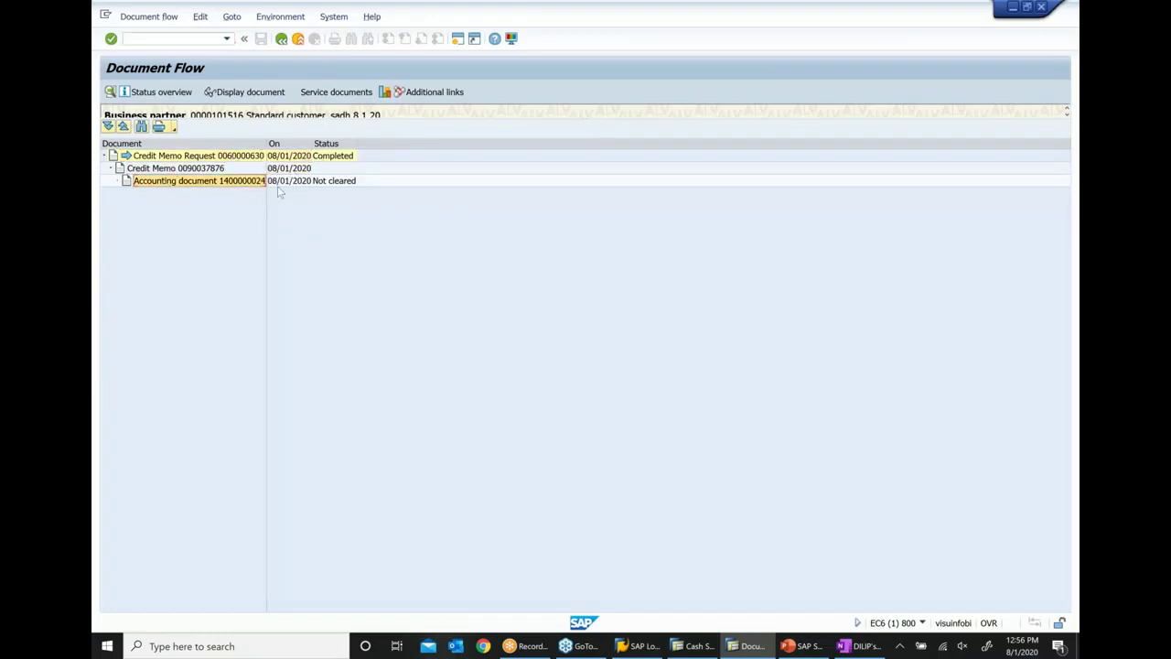
click(295, 185)
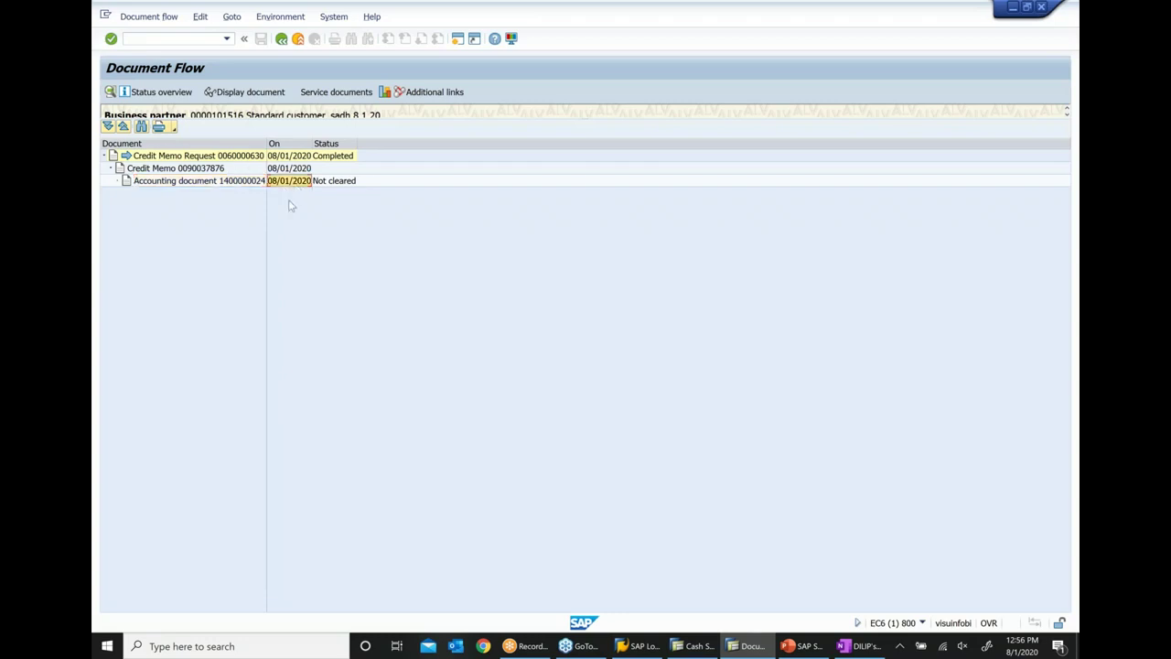
click(188, 170)
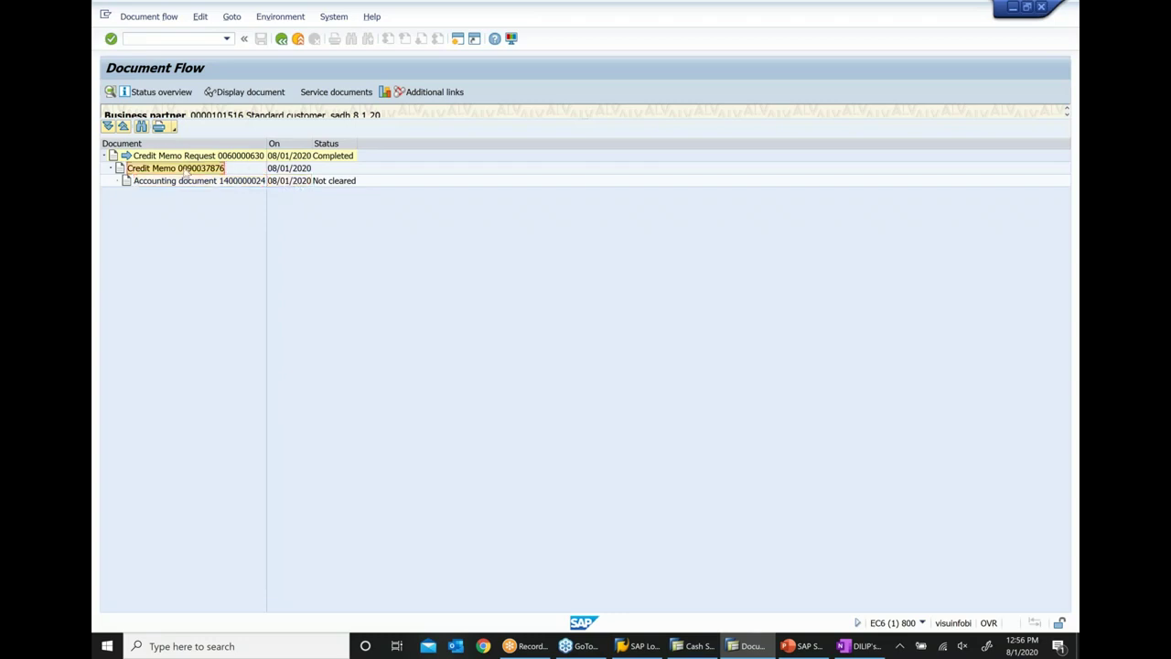
Step: Display the credit memo from the document flow and examine the customer and revenue postings in its accounting document
click(236, 92)
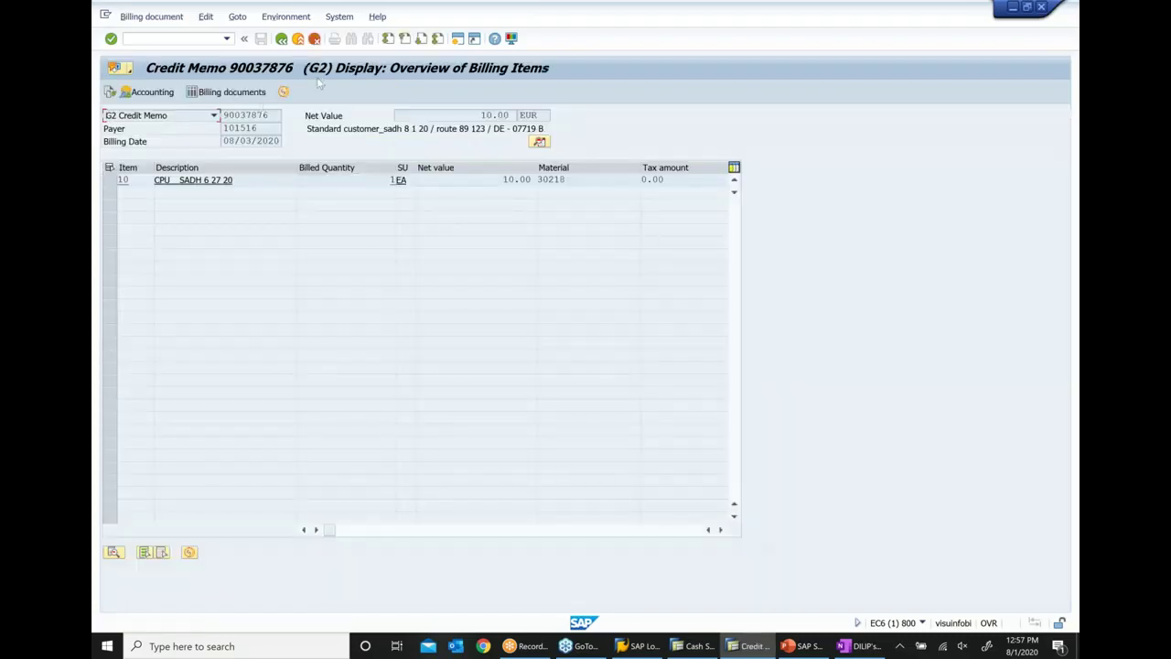
click(168, 95)
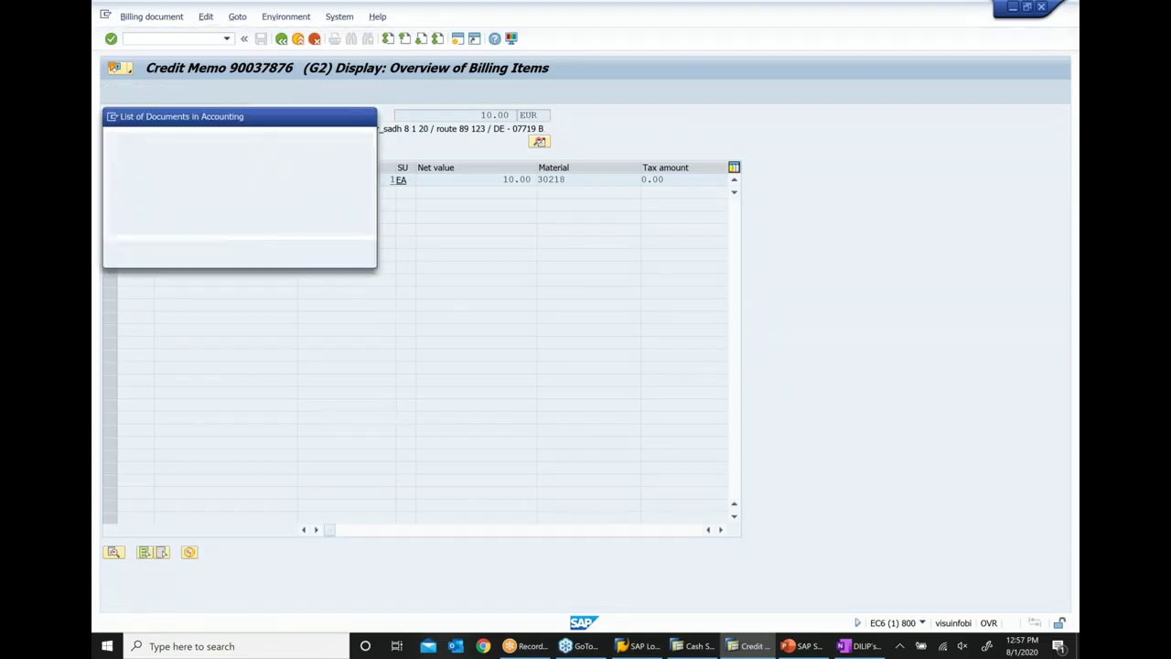
click(399, 292)
click(397, 304)
double_click(343, 303)
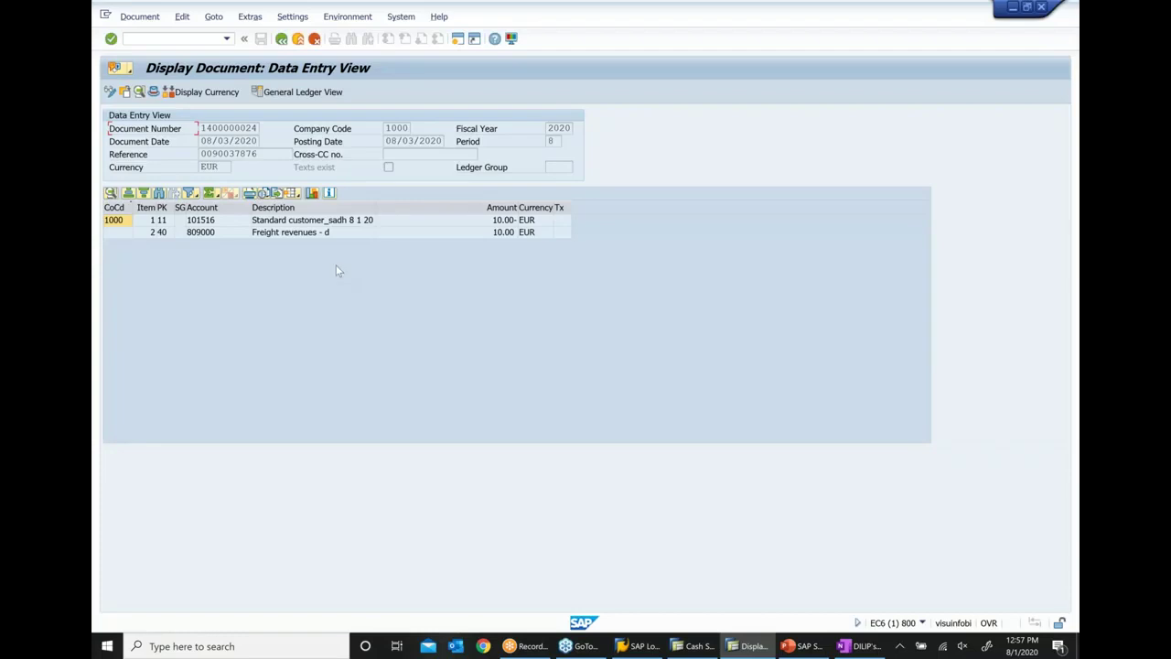
click(310, 224)
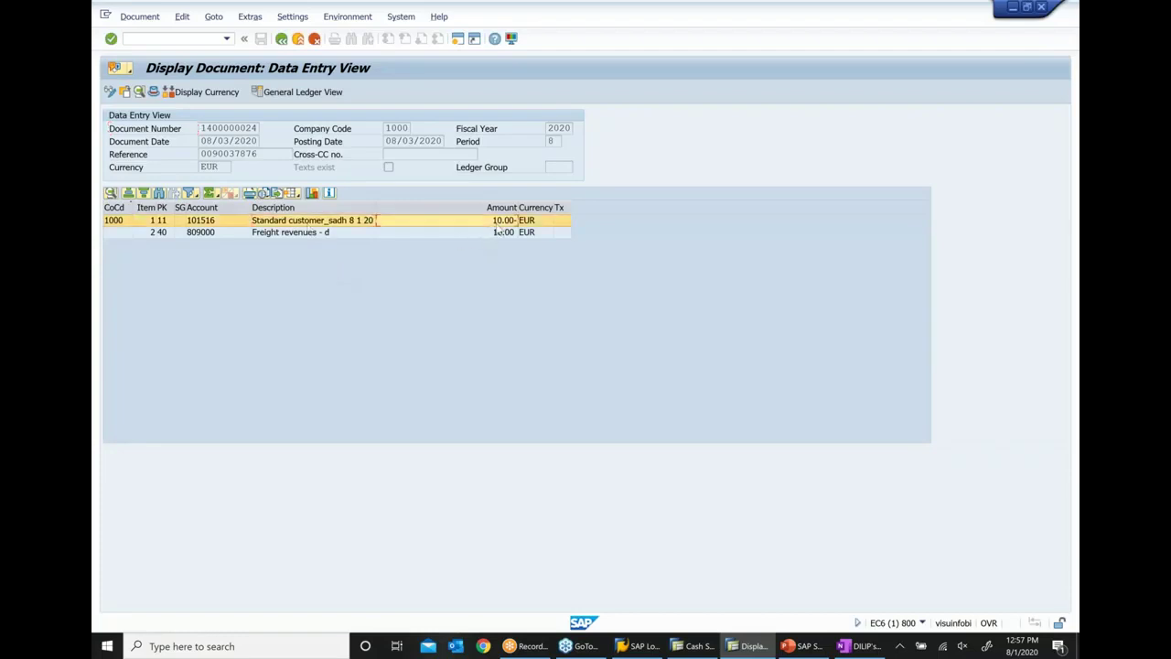
key(Tab)
Step: In the OneNote class notes, paste a copy of the Create Credit memo block below the original, separated by blank lines
click(811, 646)
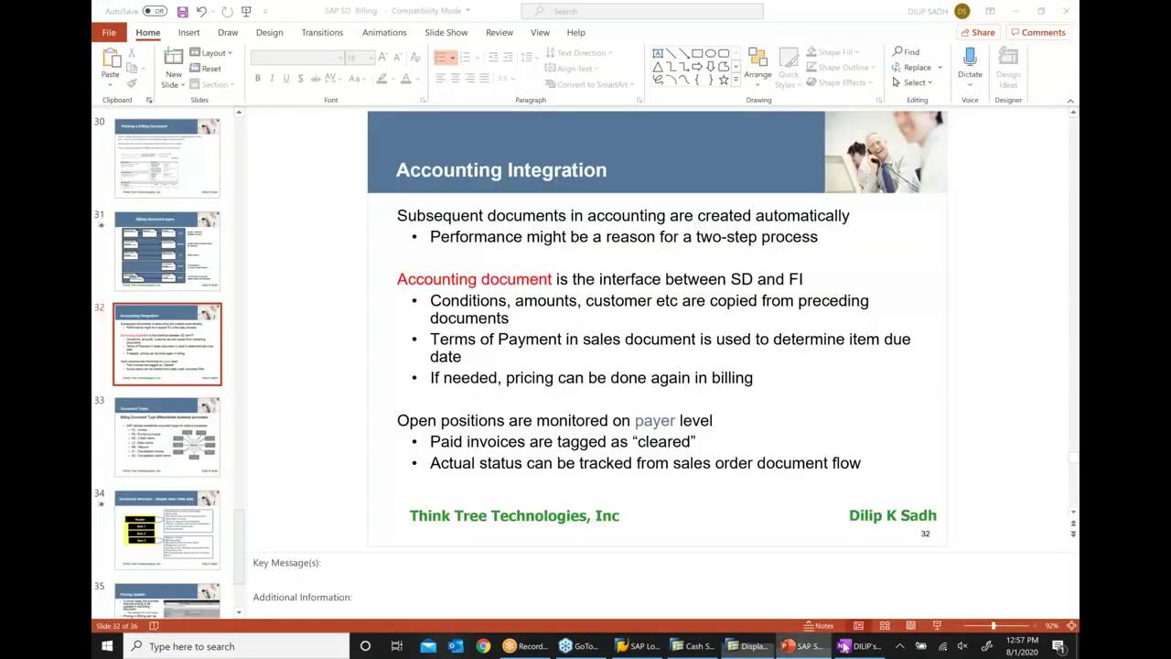
click(856, 646)
scroll(602, 505, down, 2)
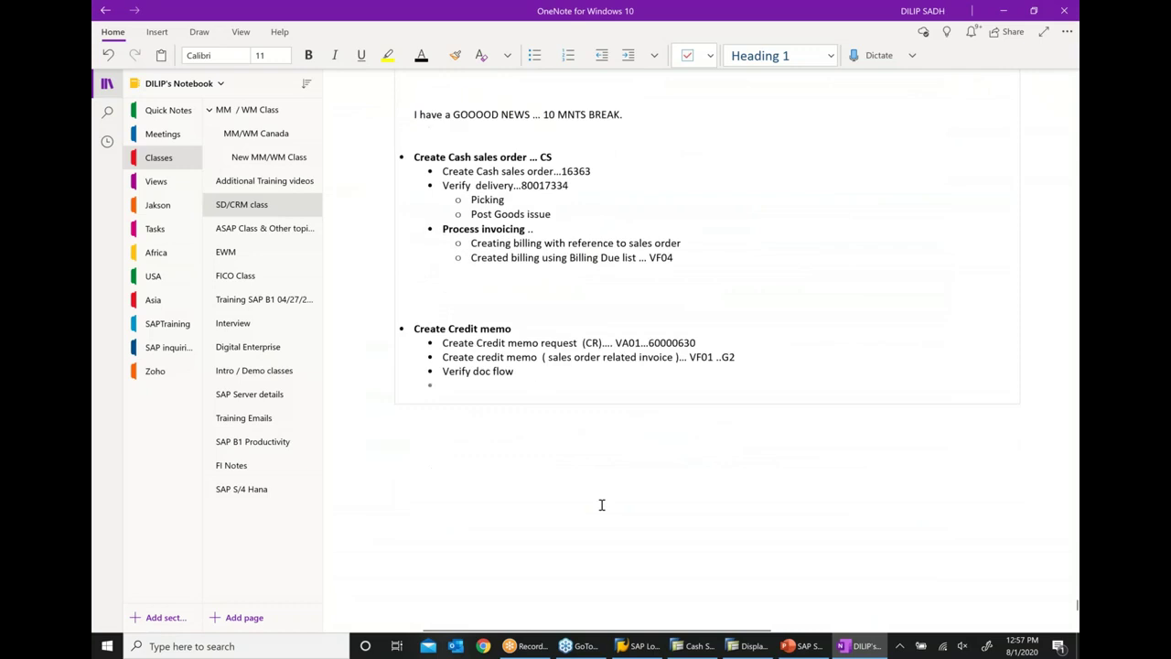
click(382, 322)
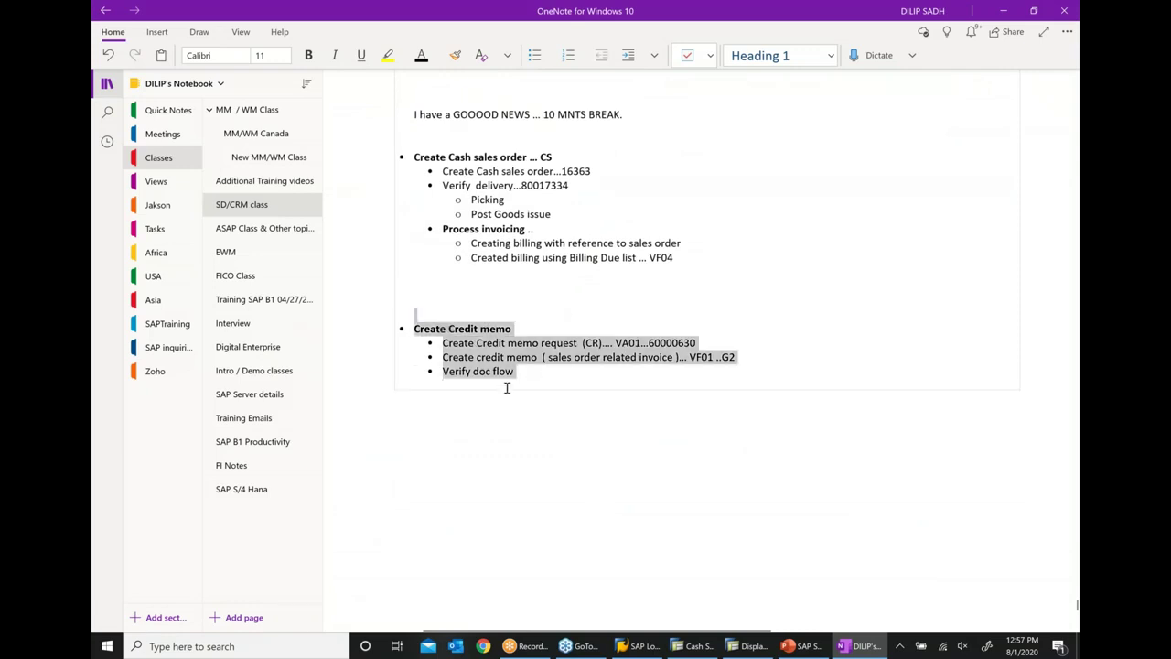
click(615, 401)
key(Return)
key(Return)
key(Return)
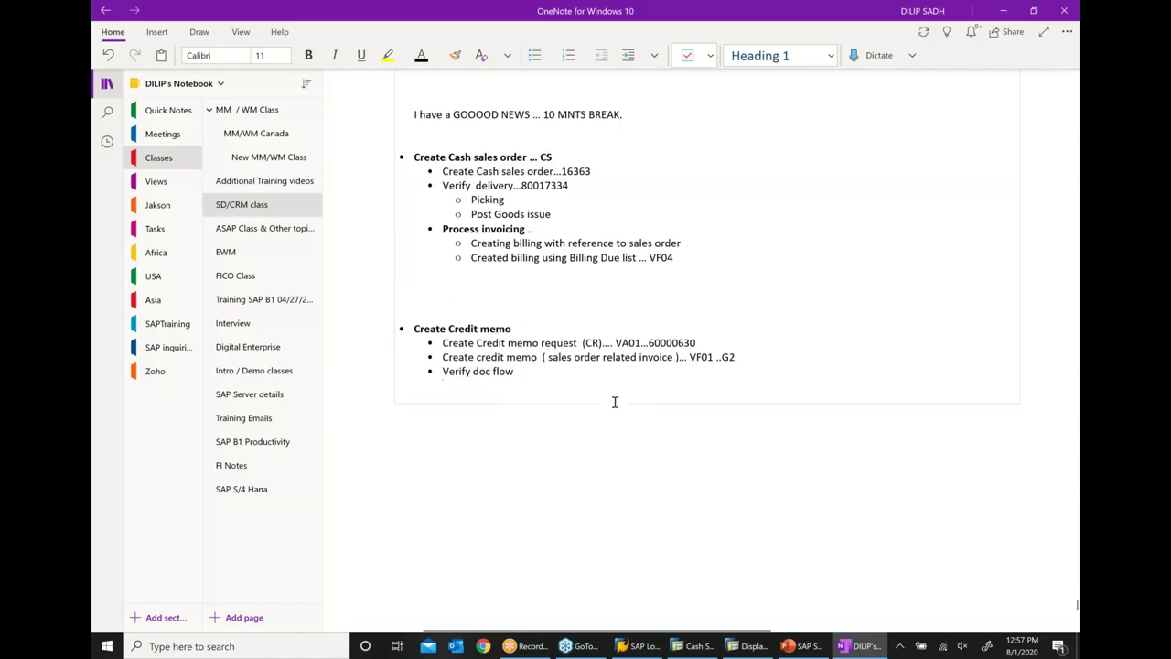
text(Create Credit memo Create Credit memo request  (CR)…. VA01…60000630 Create credit memo  ( sales order related invoice )… VF01 ..G2 Verify doc flow)
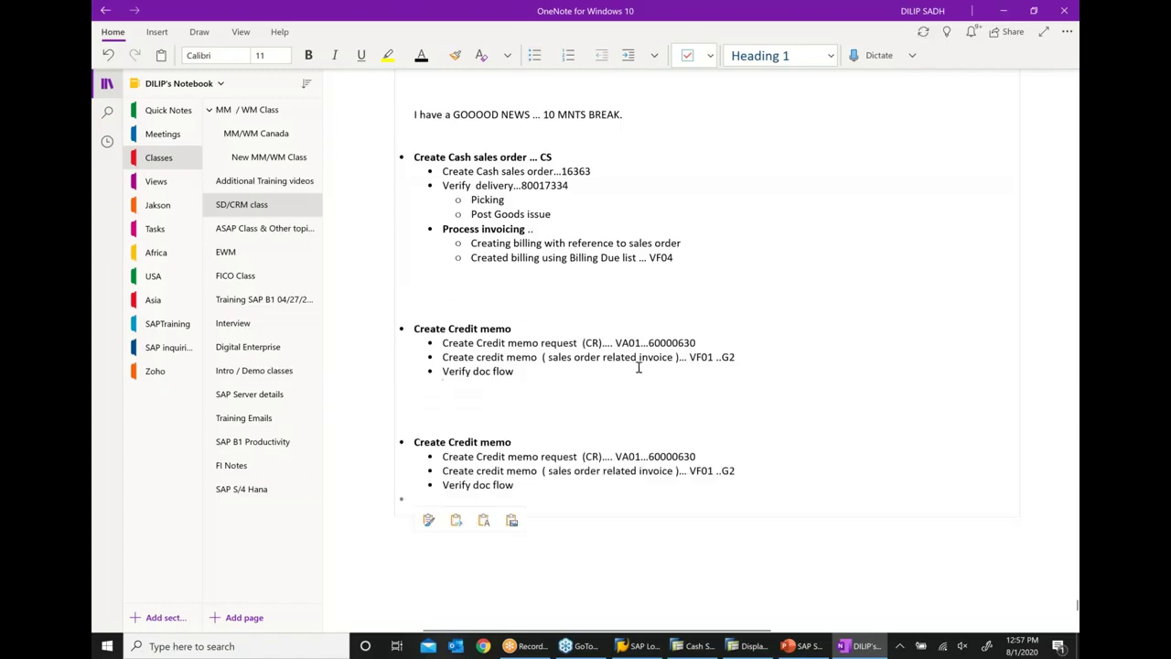
Step: Change the heading of the copied notes block to "Create Debit memo"
scroll(517, 429, down, 4)
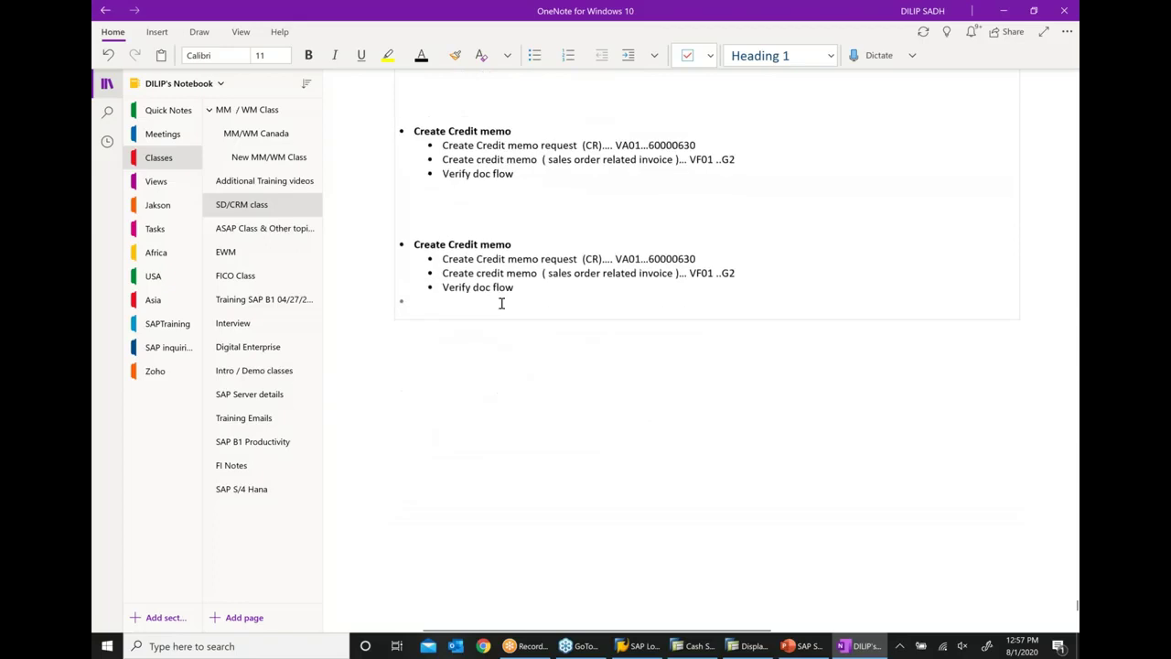
click(497, 245)
key(BackSpace)
key(BackSpace)
key(BackSpace)
key(BackSpace)
key(BackSpace)
key(BackSpace)
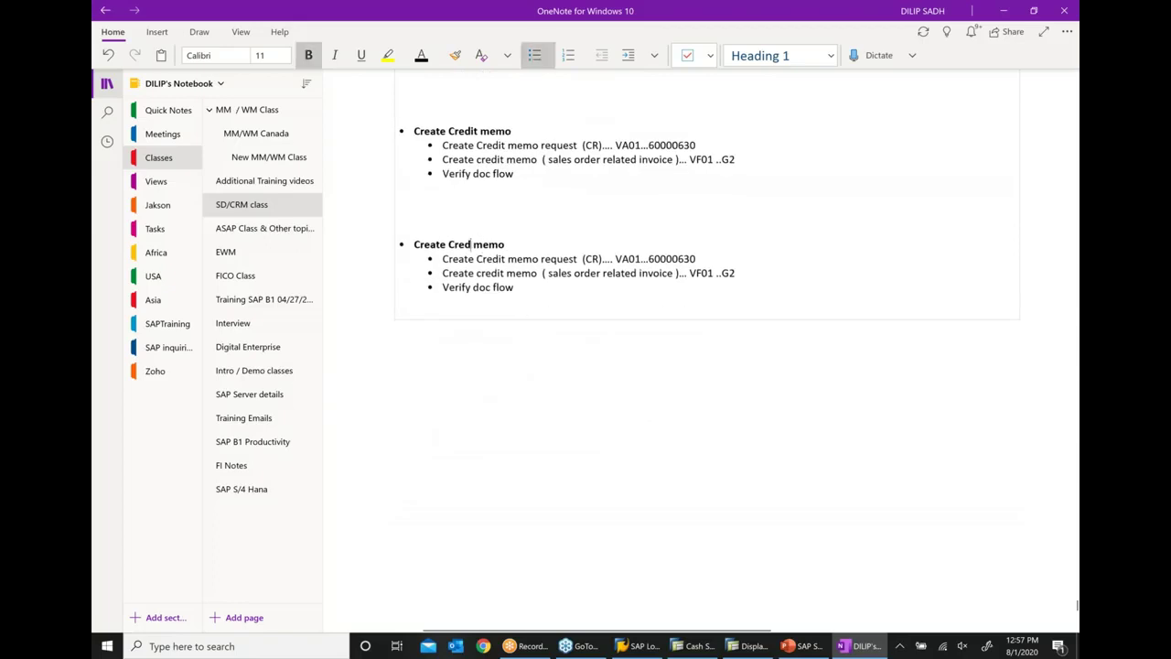
text(Debit)
Step: Replace "Credit" with "debit" in the memo request line of the copied block
click(513, 291)
key(BackSpace)
key(BackSpace)
key(BackSpace)
key(BackSpace)
key(BackSpace)
key(BackSpace)
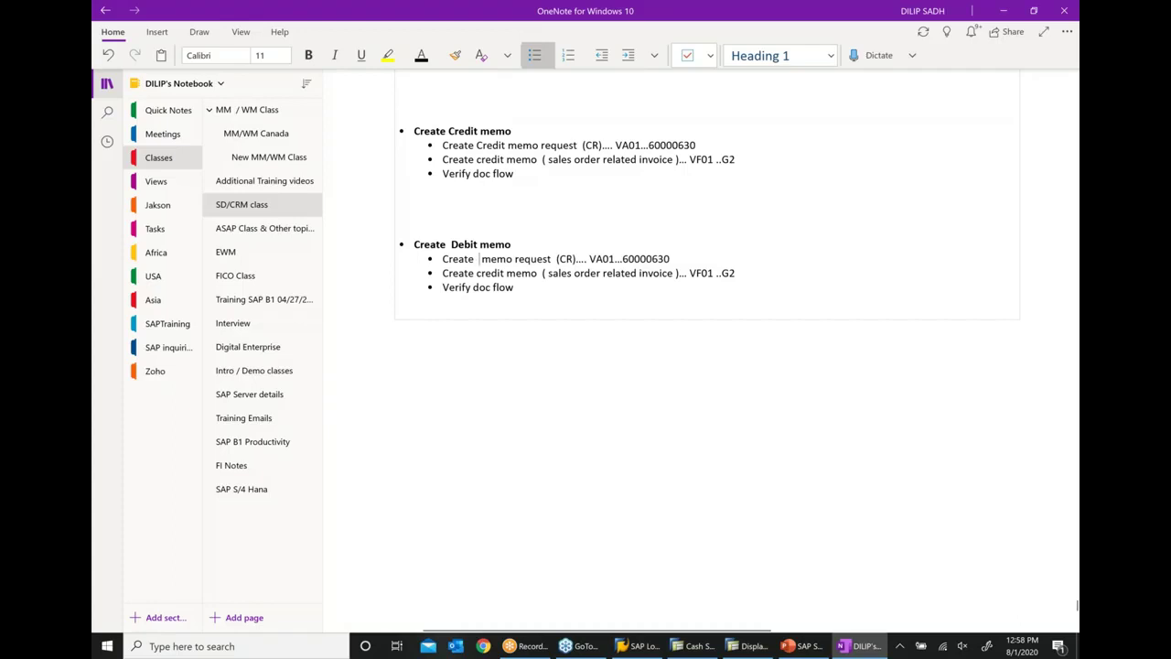
text(debit)
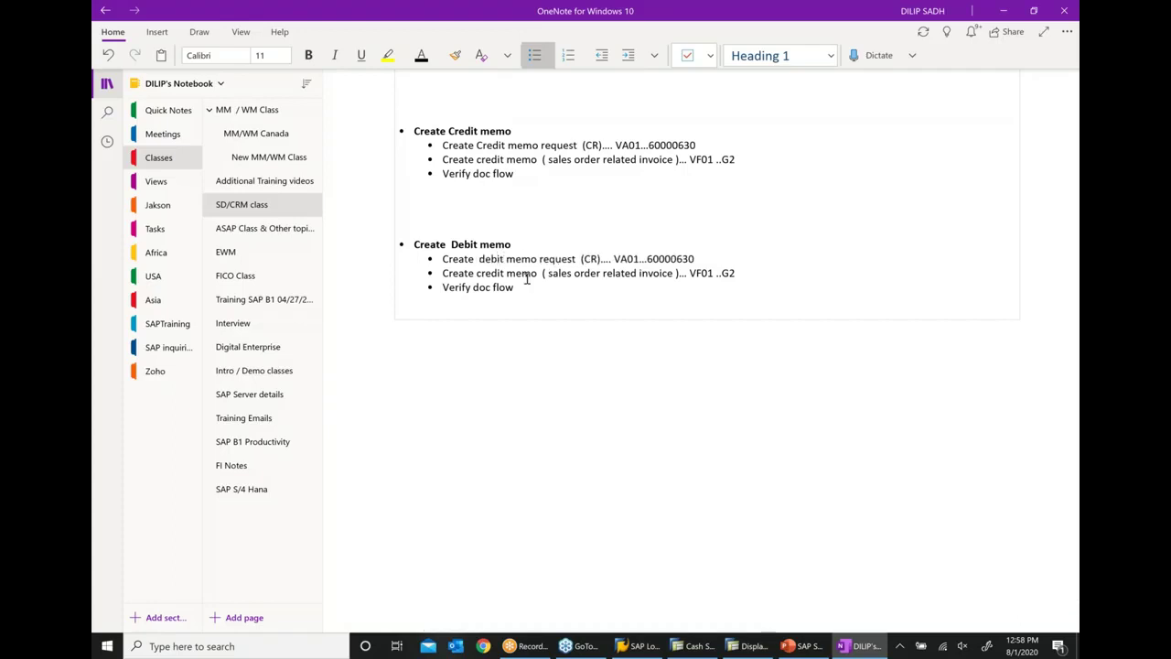
Step: Replace "credit" with "debit" in the VF01 memo line of the debit memo block
click(506, 273)
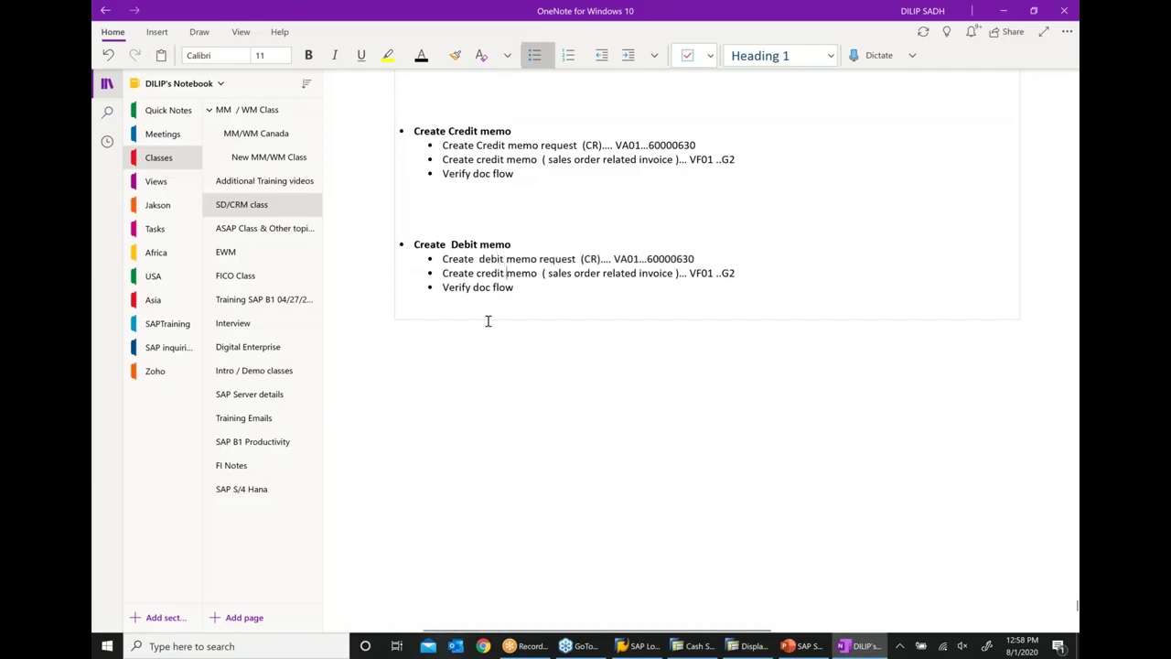
key(BackSpace)
key(BackSpace)
key(BackSpace)
key(BackSpace)
key(BackSpace)
key(BackSpace)
key(BackSpace)
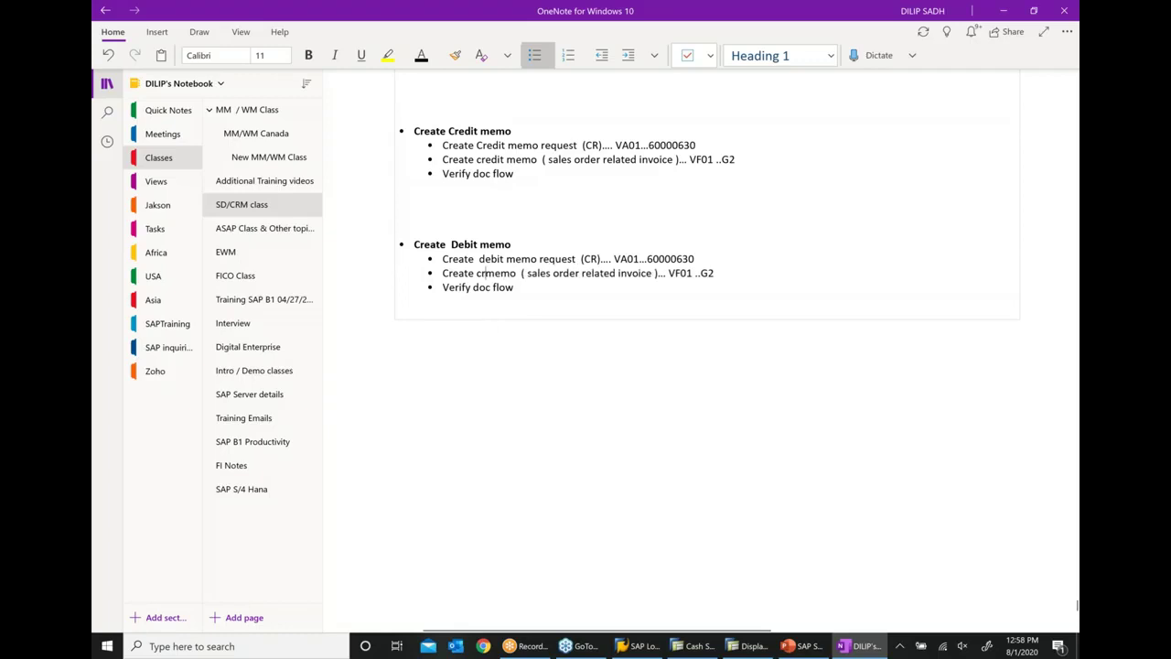
text(debit)
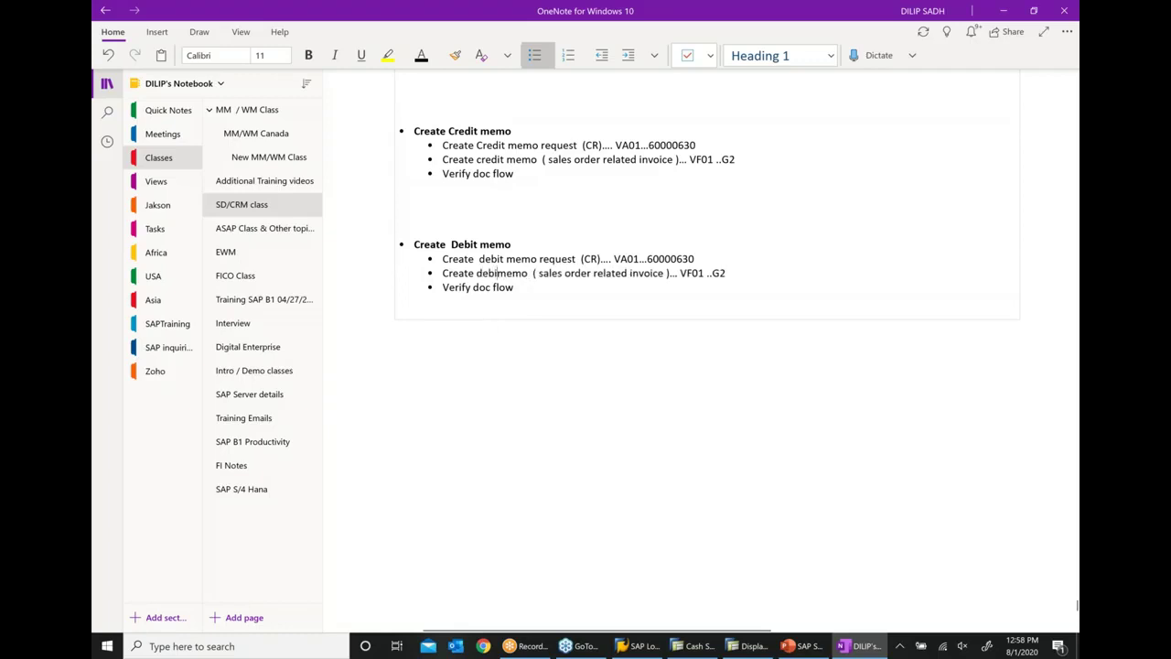
Step: Delete the copied request number after "VA01…" in the debit memo request line
click(711, 260)
key(BackSpace)
key(BackSpace)
key(BackSpace)
key(BackSpace)
key(BackSpace)
key(BackSpace)
key(BackSpace)
key(BackSpace)
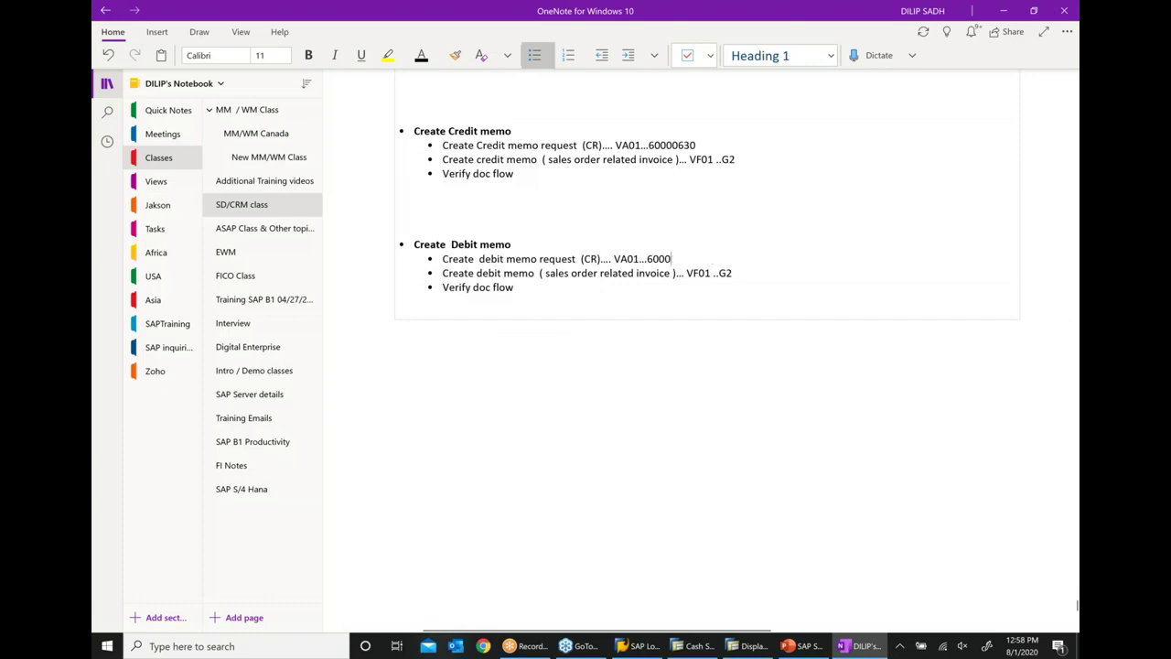
Step: Set the billing type in the debit memo's VF01 line to L2 and check it against PowerPoint's Billing document types slide
click(725, 274)
key(BackSpace)
text(L)
click(803, 646)
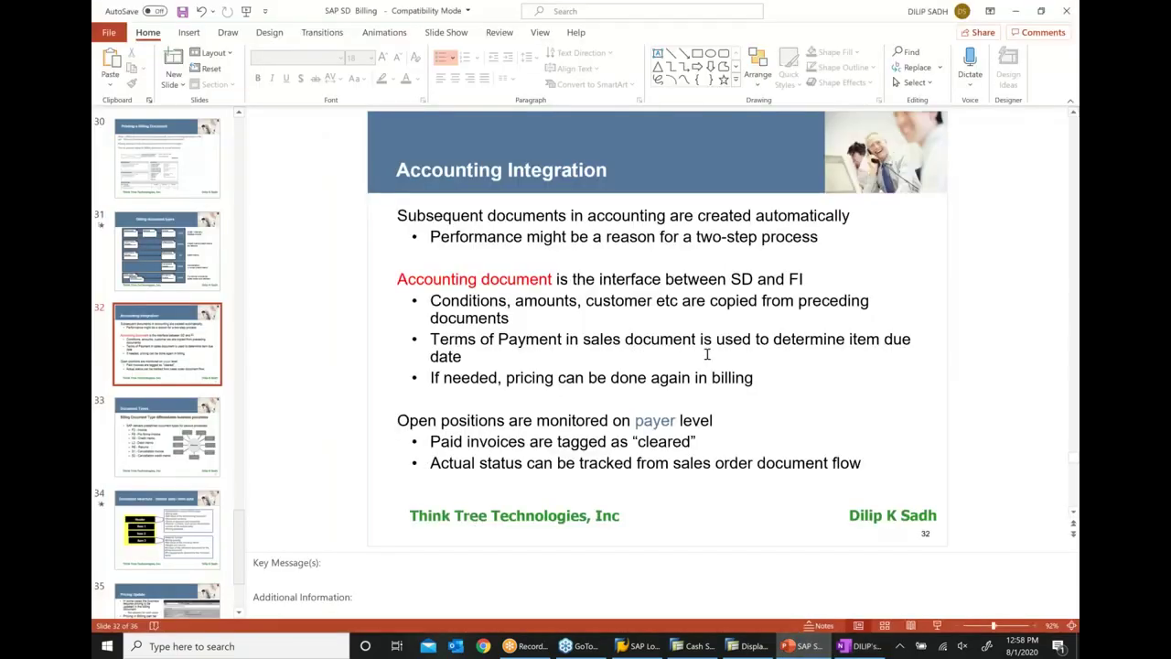
click(170, 266)
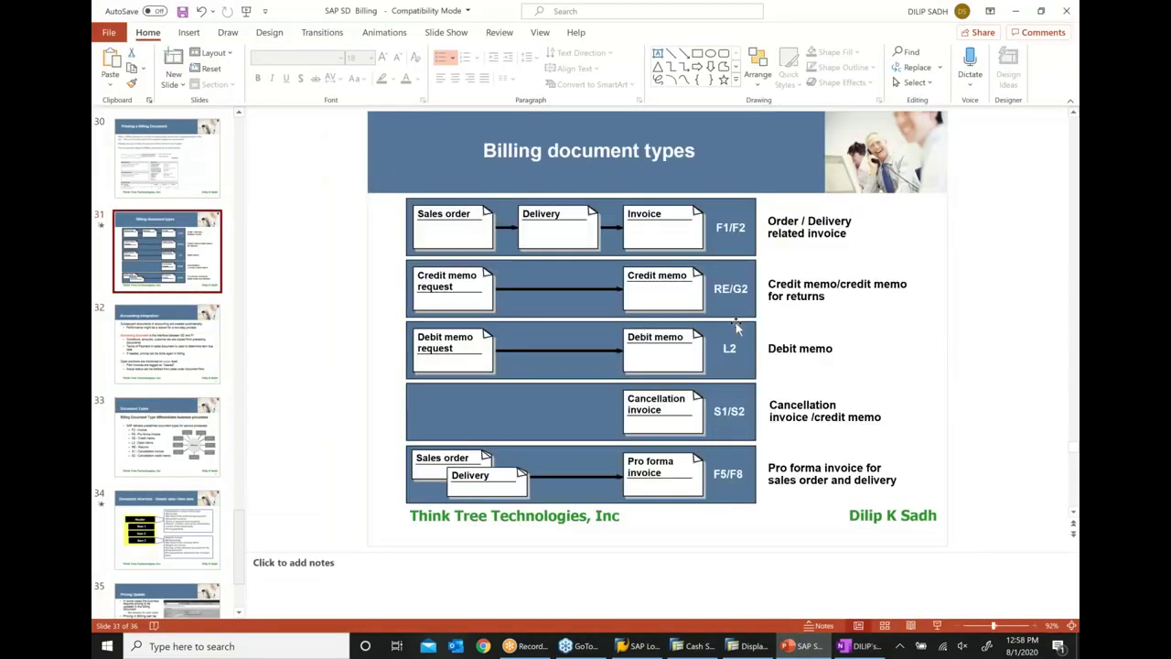
click(764, 647)
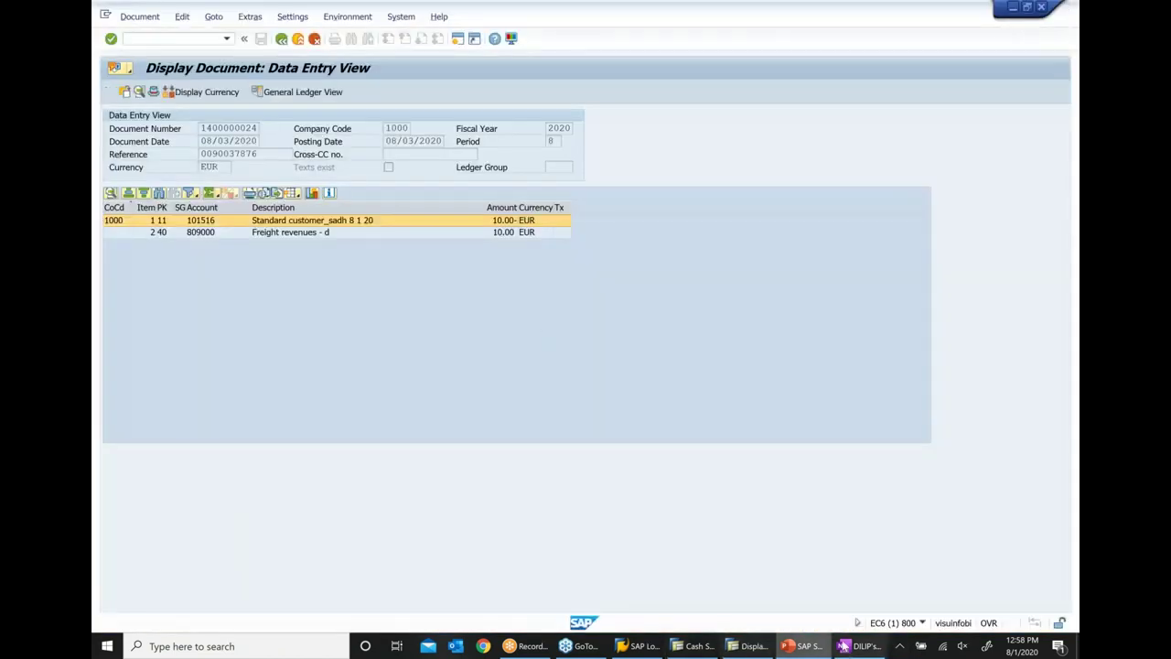
Step: Back in OneNote, change the order type in the debit memo request line to DR
click(865, 647)
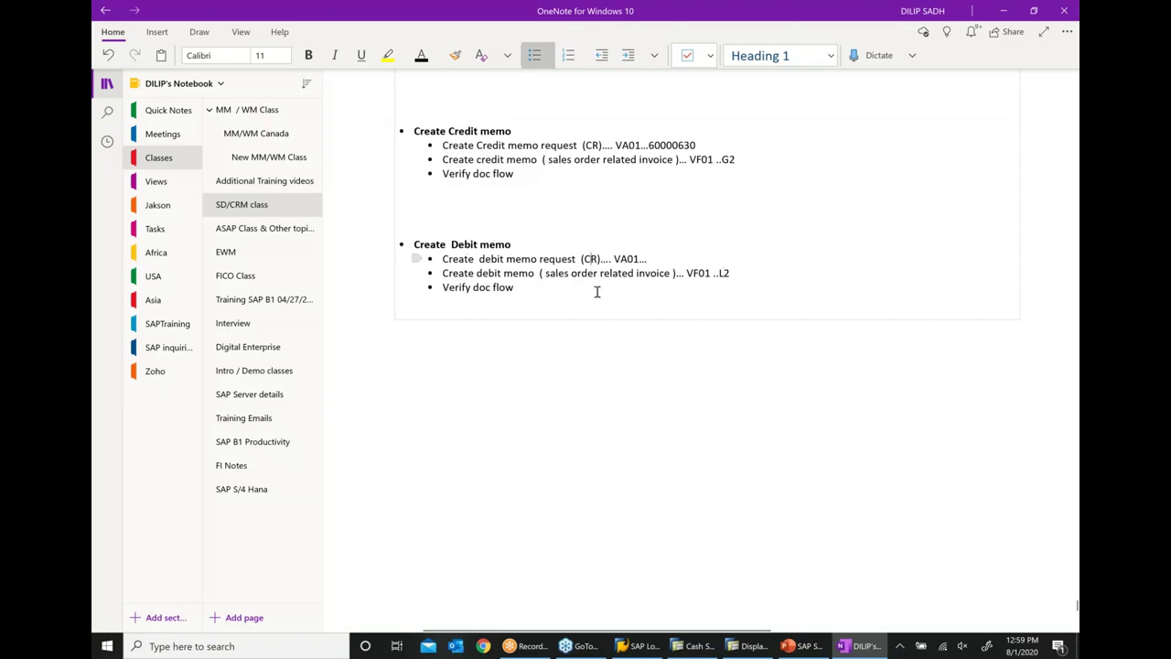
key(BackSpace)
text(D)
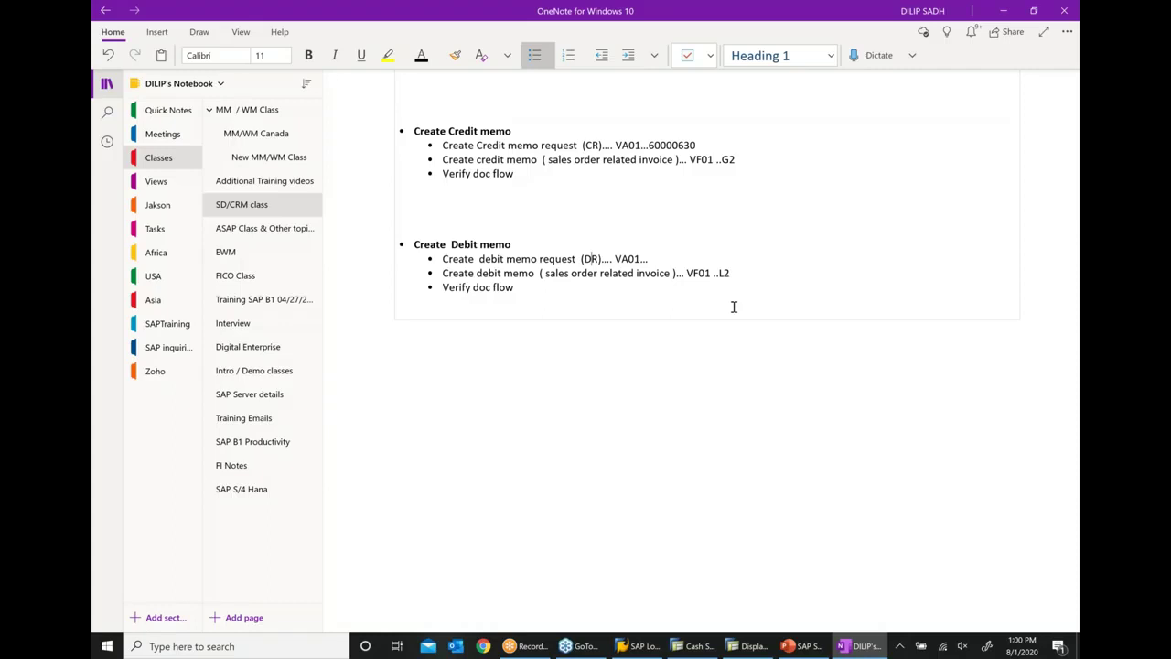
scroll(734, 306, right, 3)
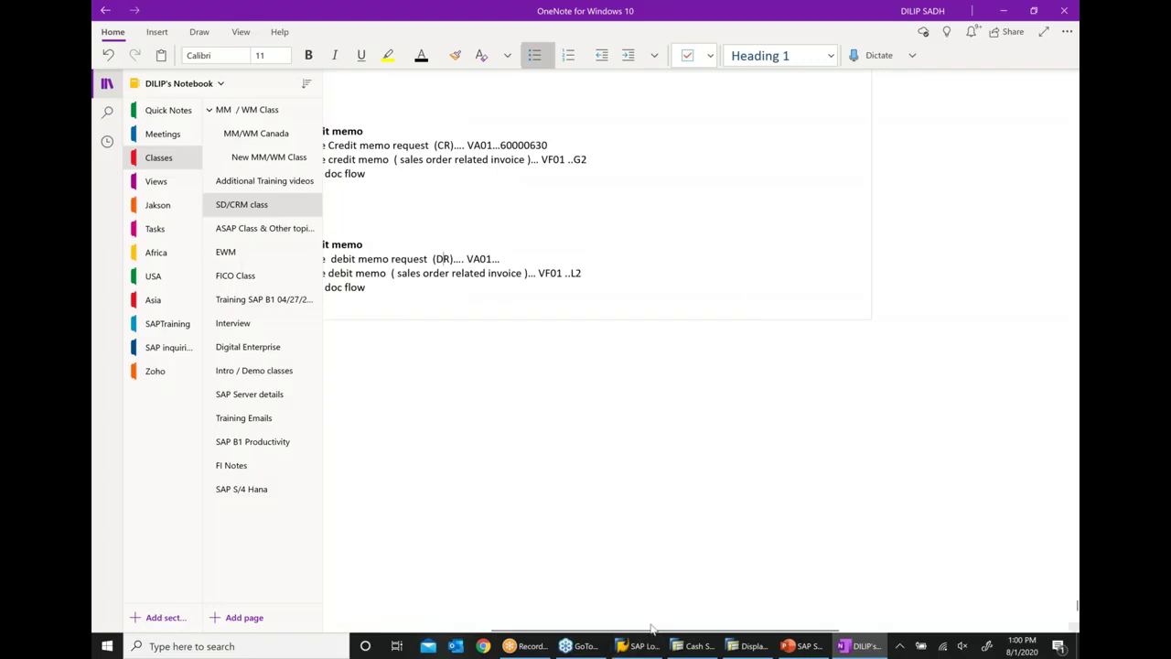
drag(572, 630, 492, 626)
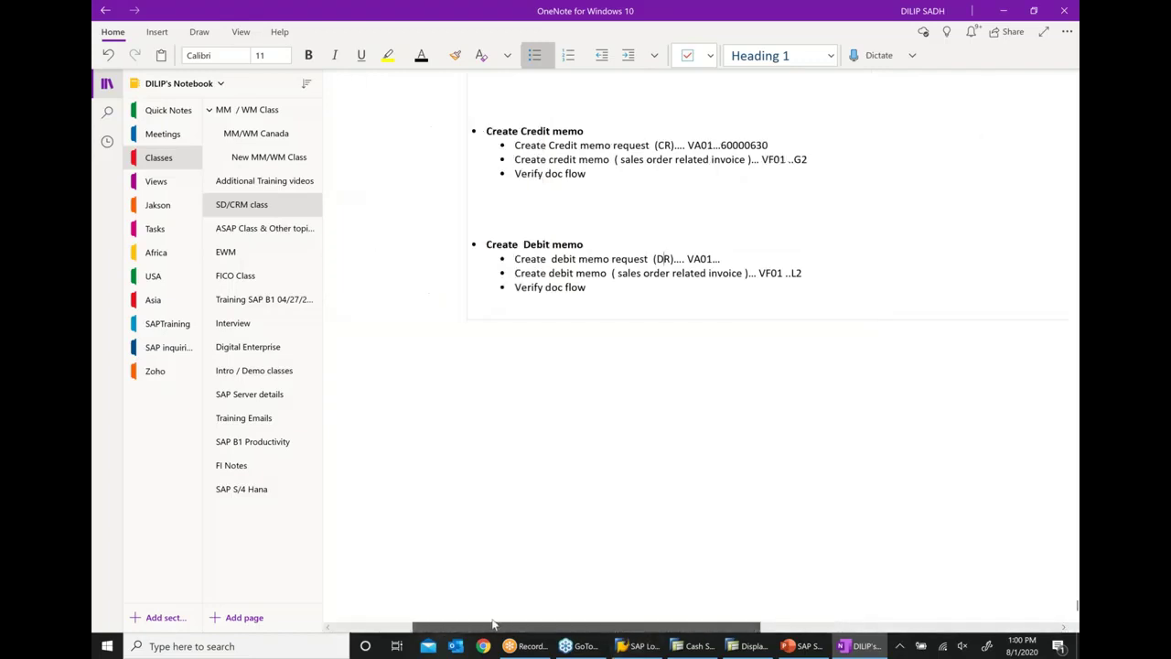
Step: Switch to SAP, close the credit memo's accounting documents and start transaction VA01
click(745, 646)
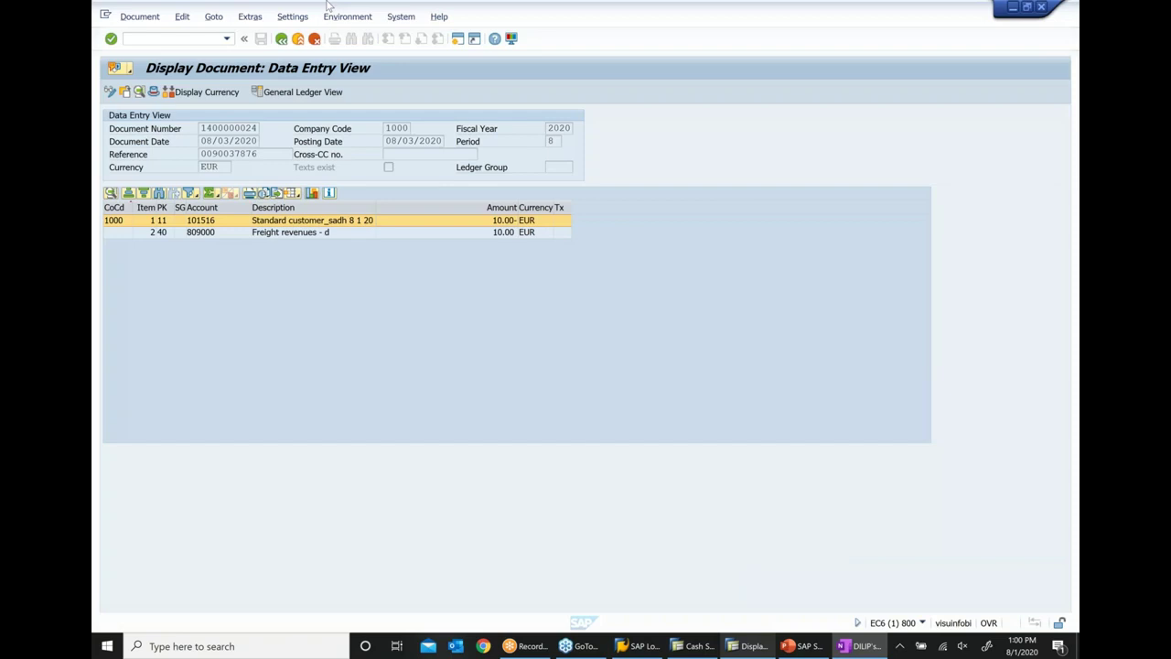
click(302, 41)
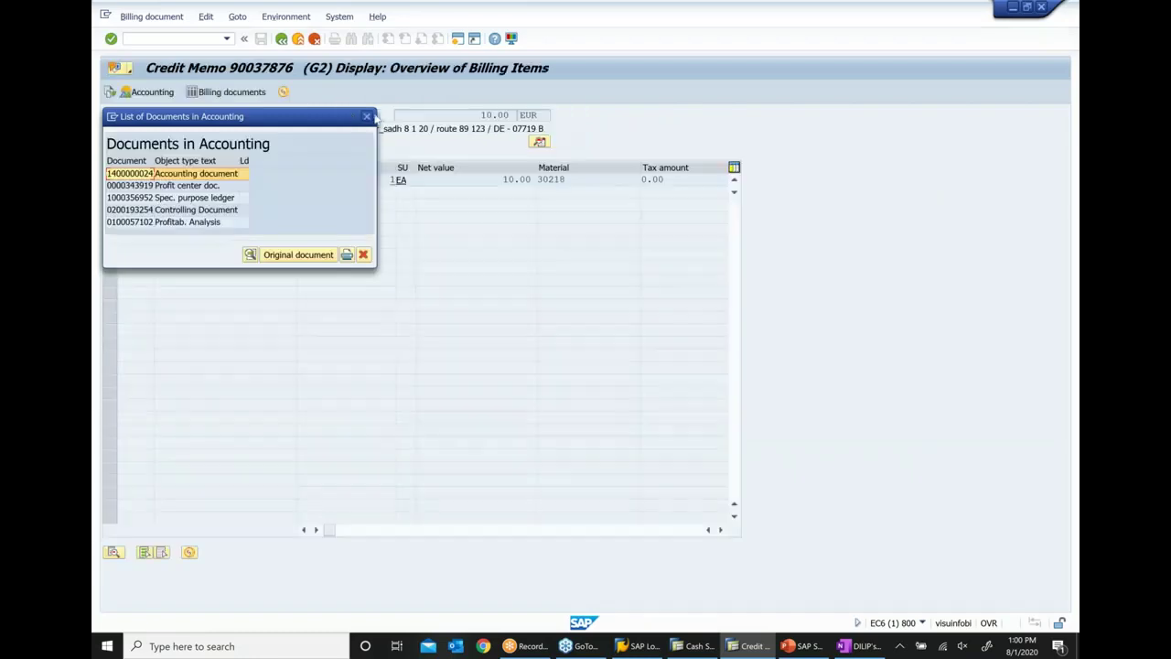
click(367, 116)
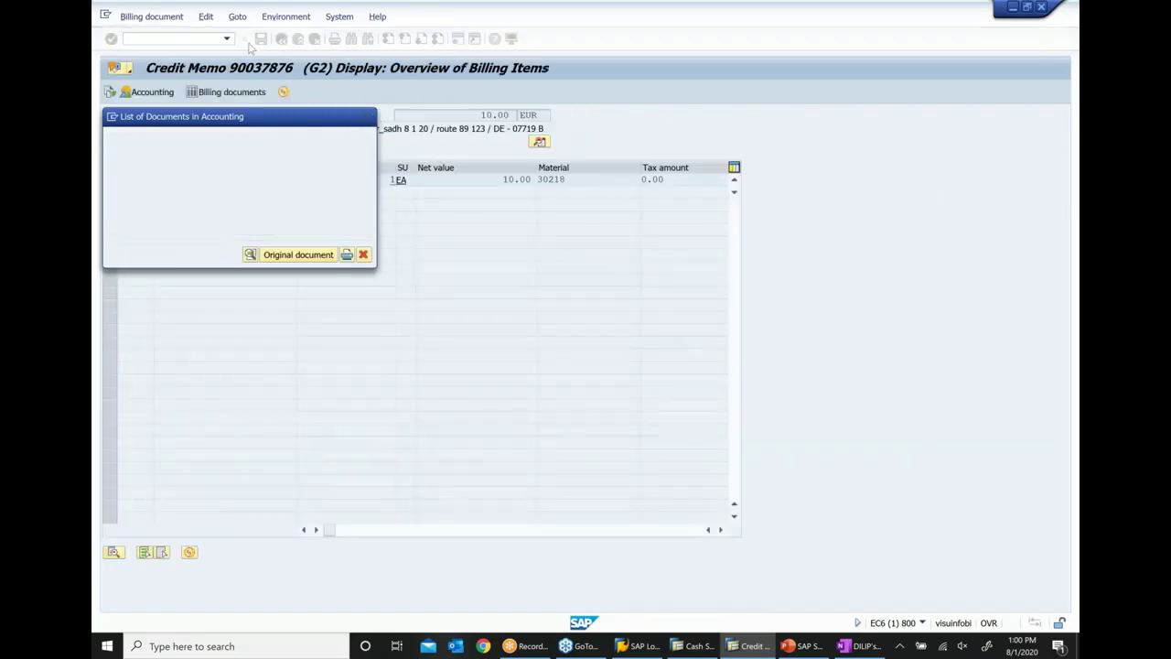
click(171, 37)
text(/)
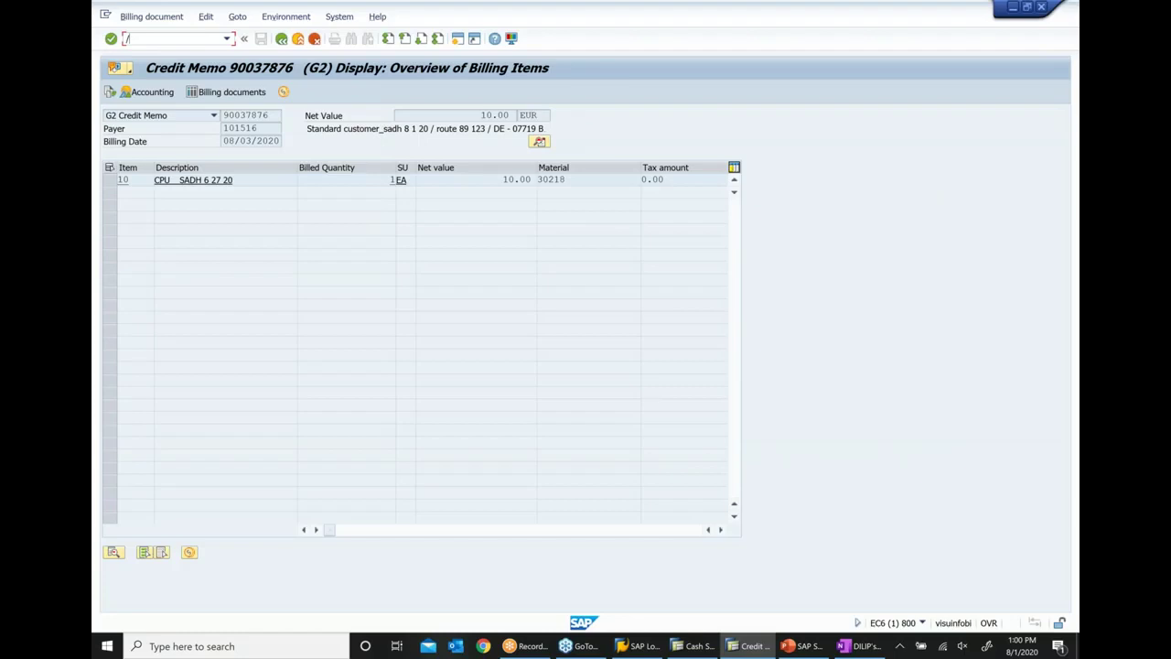
text(NVA01)
key(Return)
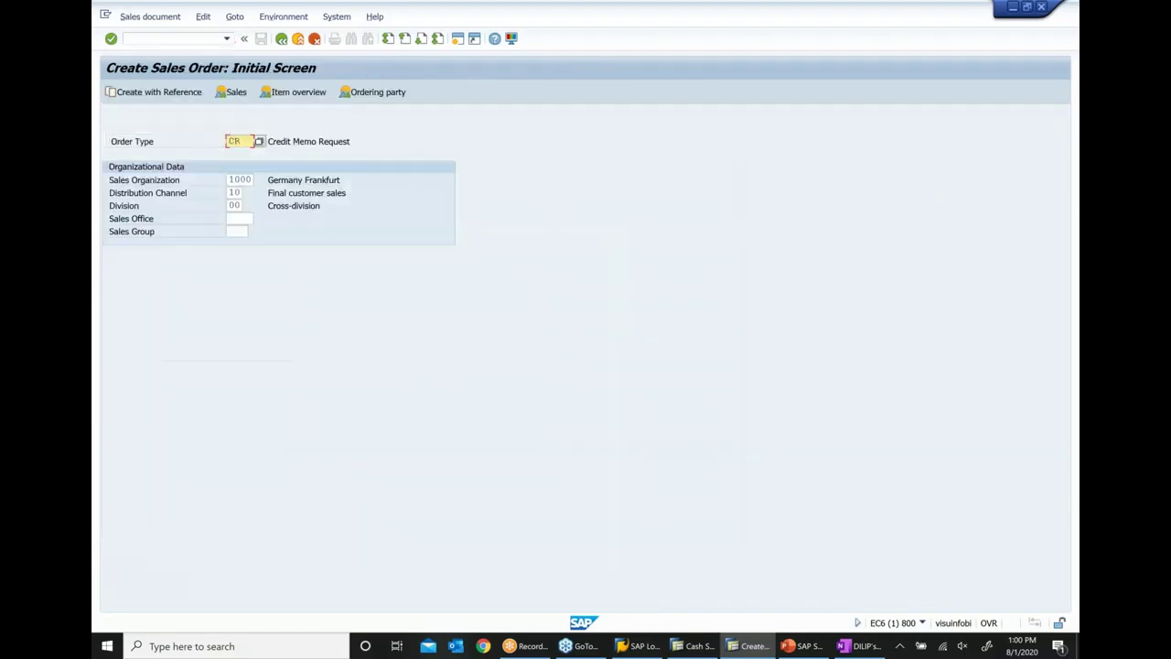
Step: Start a debit memo request with order type DR for sales area 1000/10/00 and enter the sold-to party's customer number
key(BackSpace)
key(BackSpace)
text(dr)
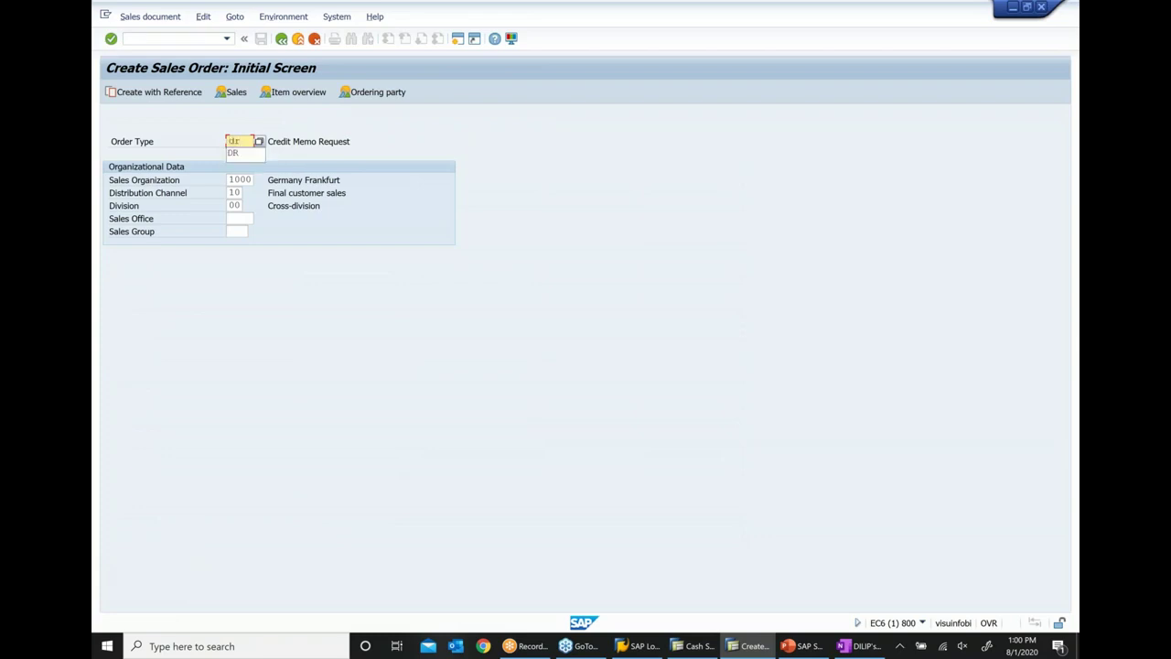
key(Return)
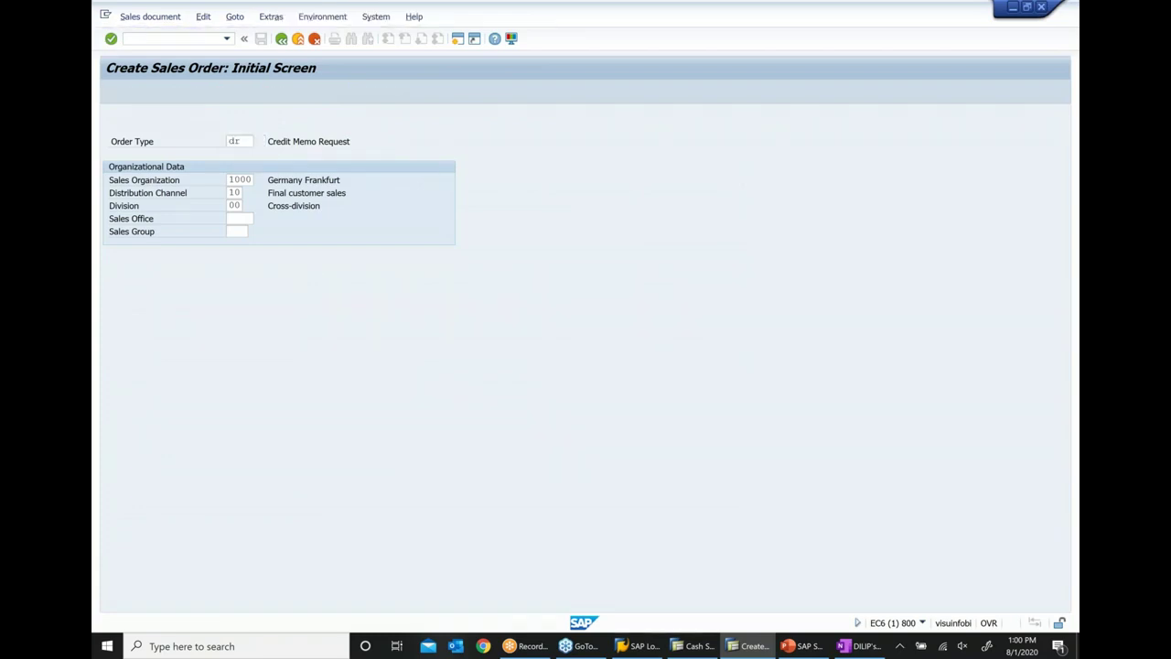
key(Down)
key(Down)
key(Return)
key(Return)
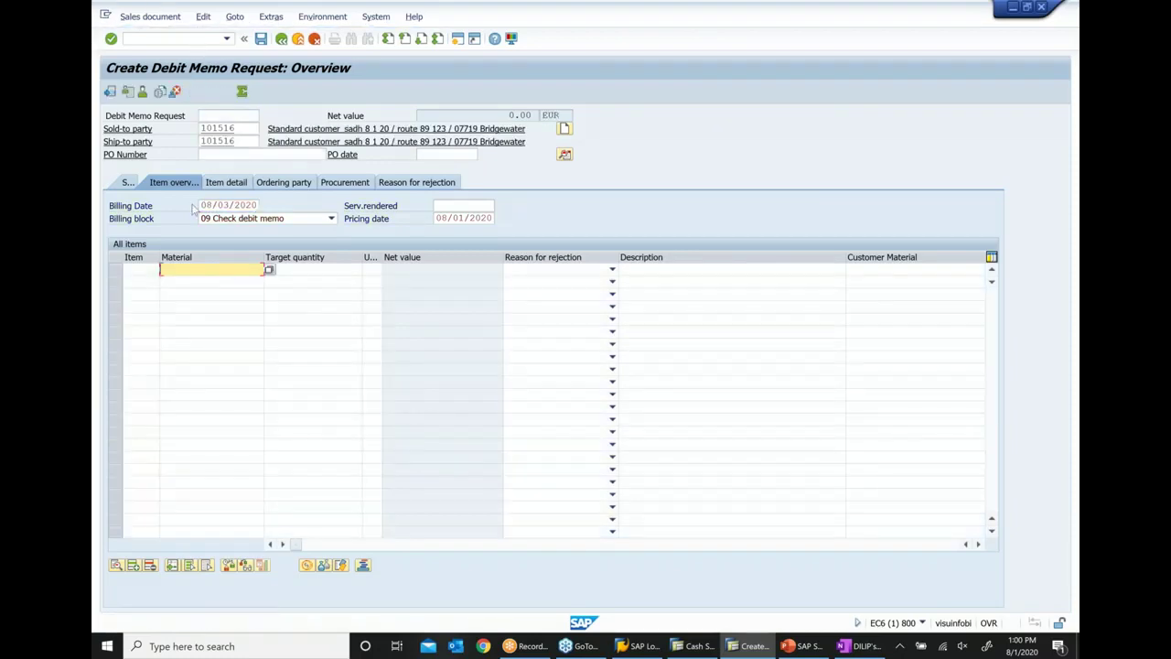
Step: Clear the billing block in the debit memo request's sales data
click(129, 182)
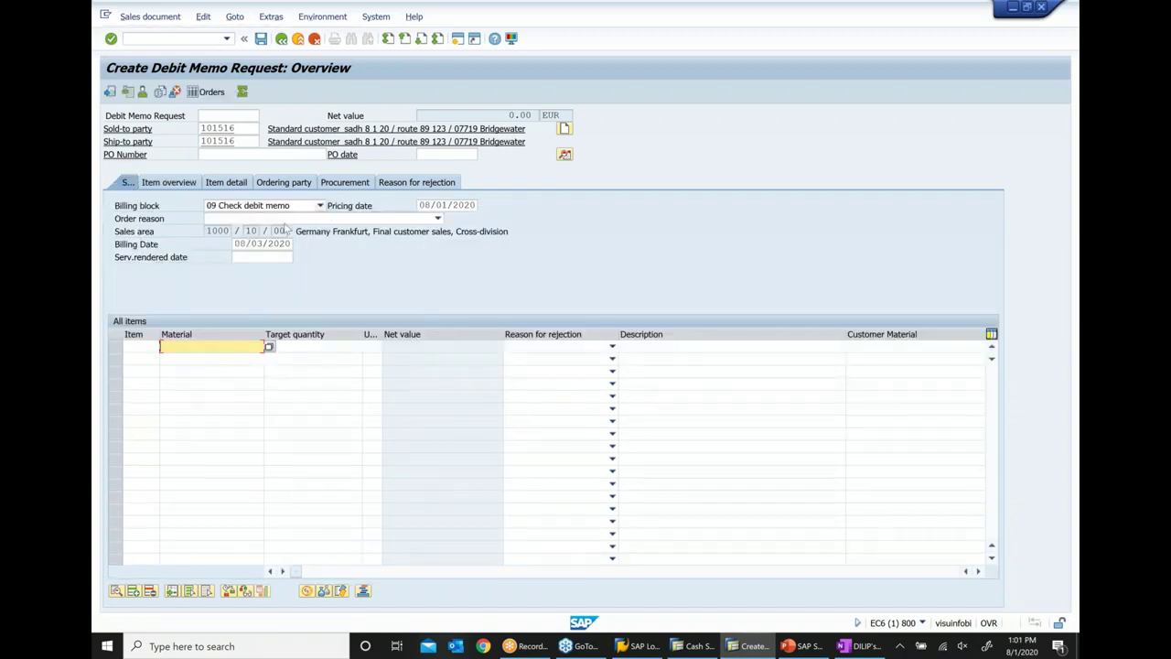
click(315, 206)
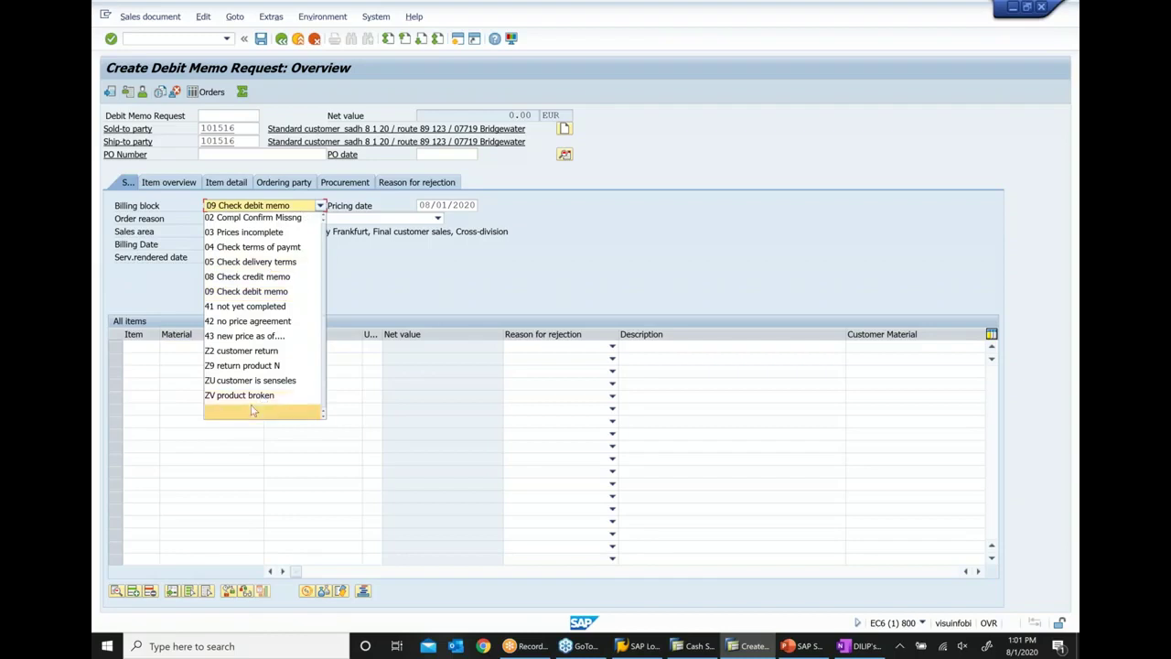
click(254, 408)
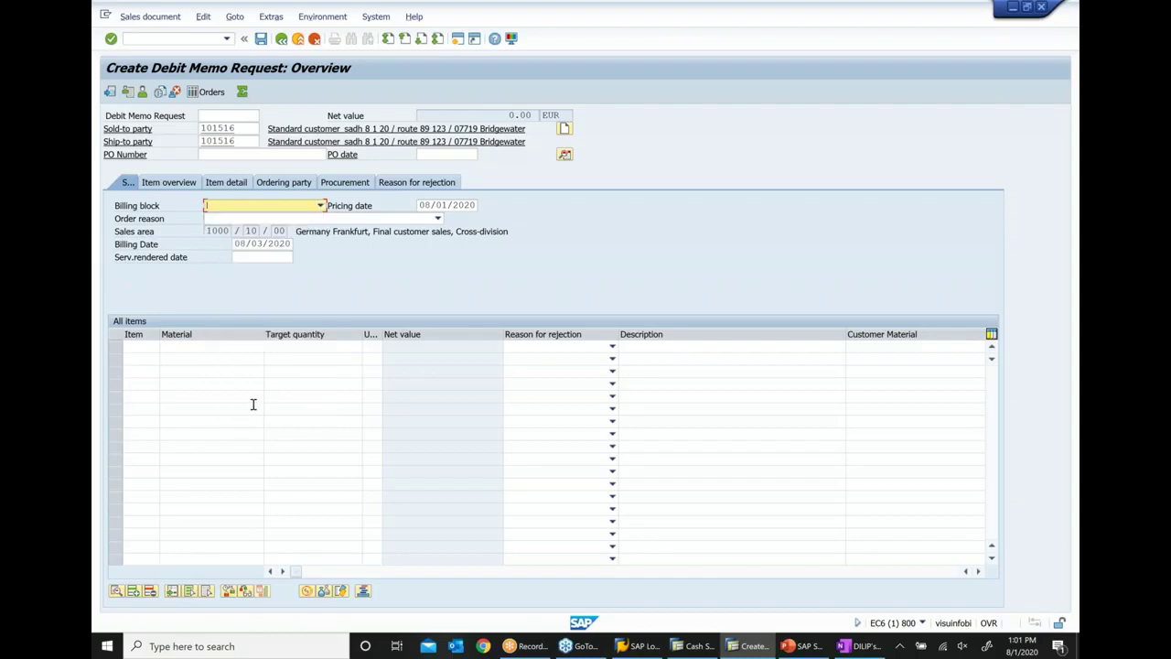
click(381, 284)
key(Return)
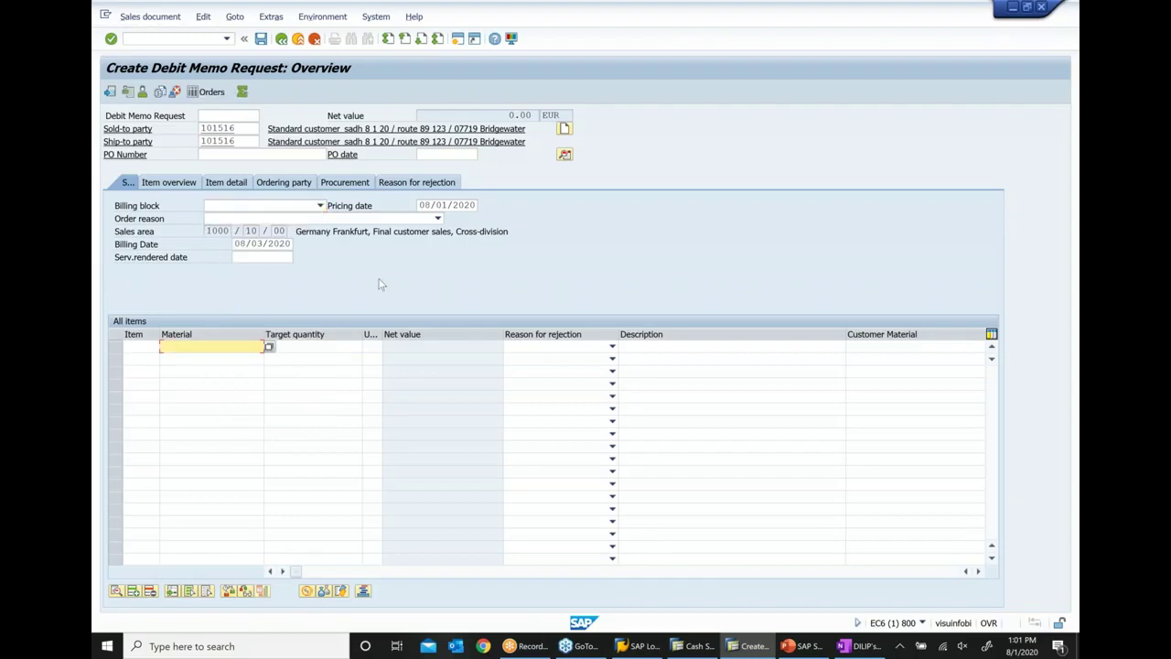
Step: Add material 30218 to the debit memo request with a target quantity of 1
text(30218)
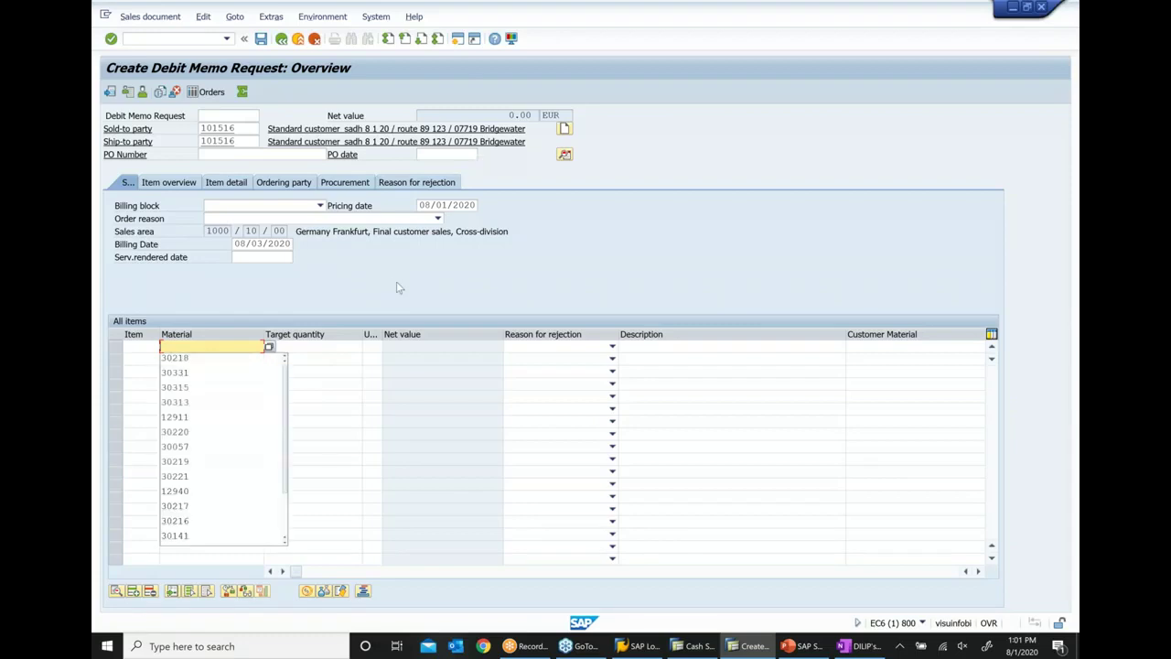
key(Tab)
text(10)
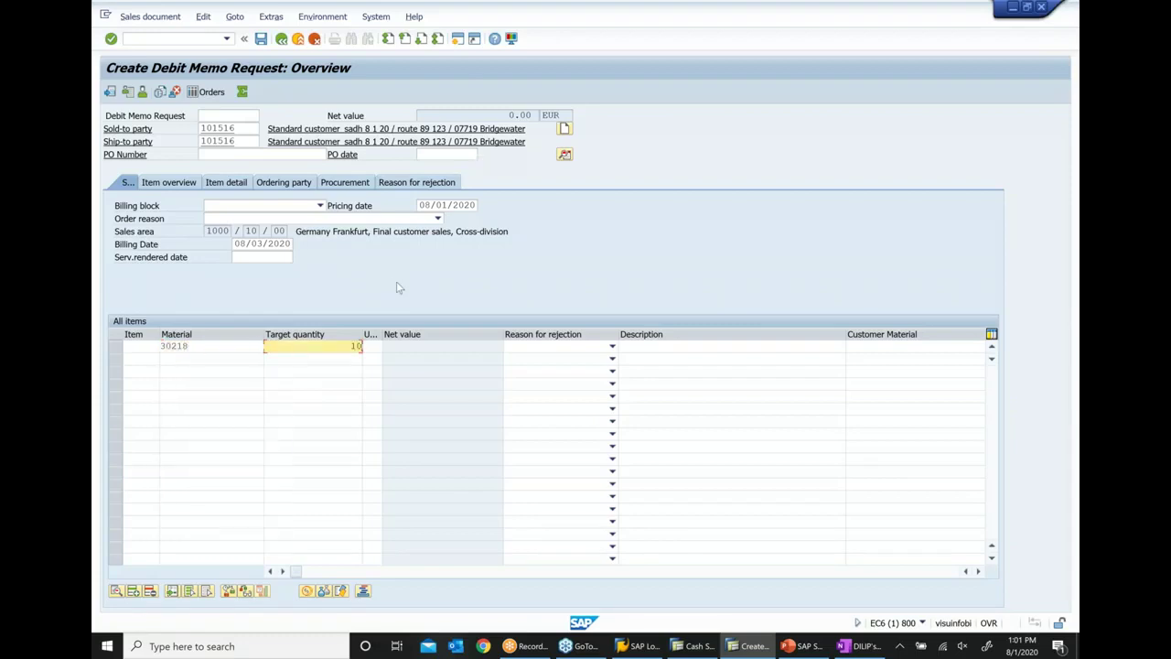
key(Return)
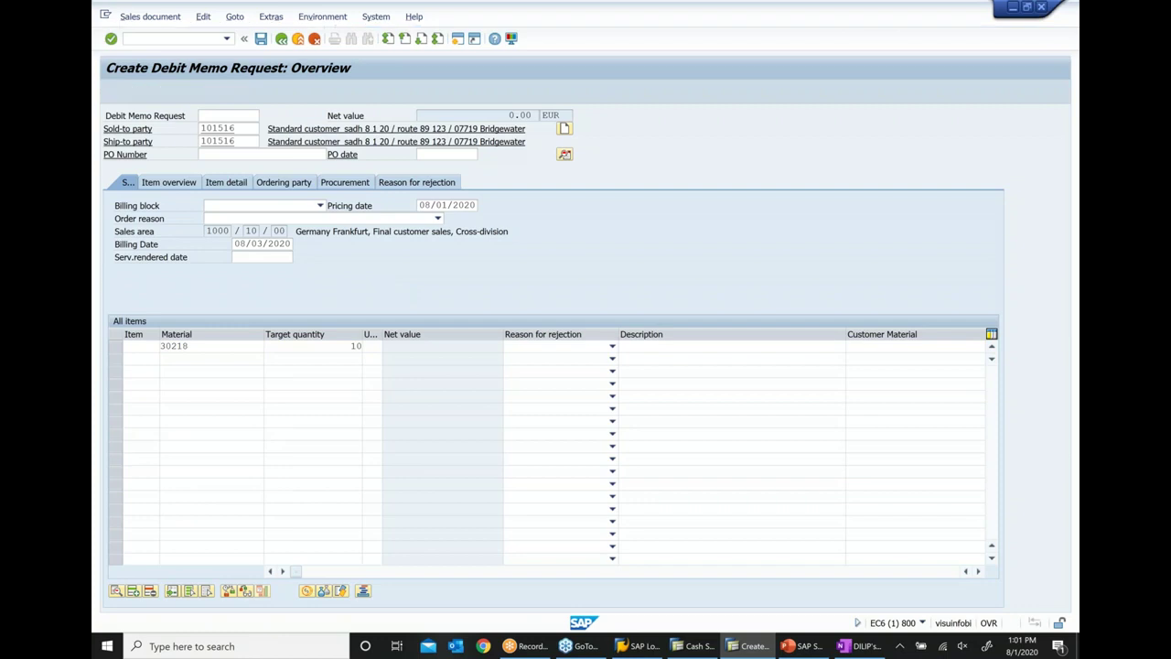
click(355, 346)
key(BackSpace)
key(Return)
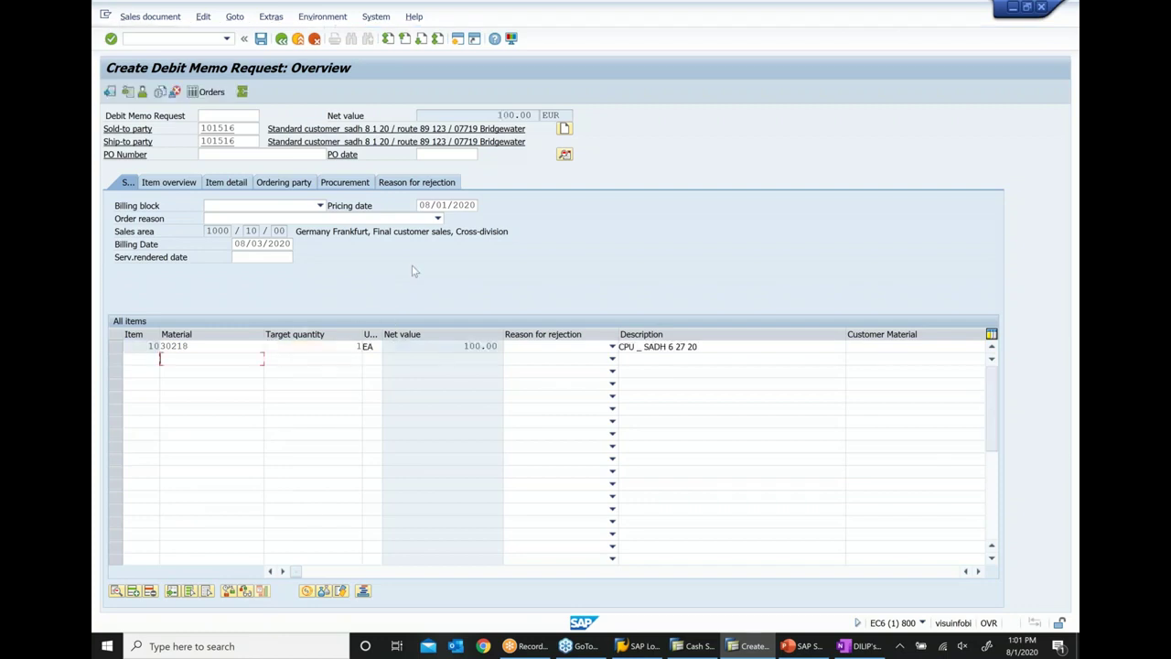
Step: Set the debit memo request's order reason to 100 Price discrepancy: price was too high
click(439, 220)
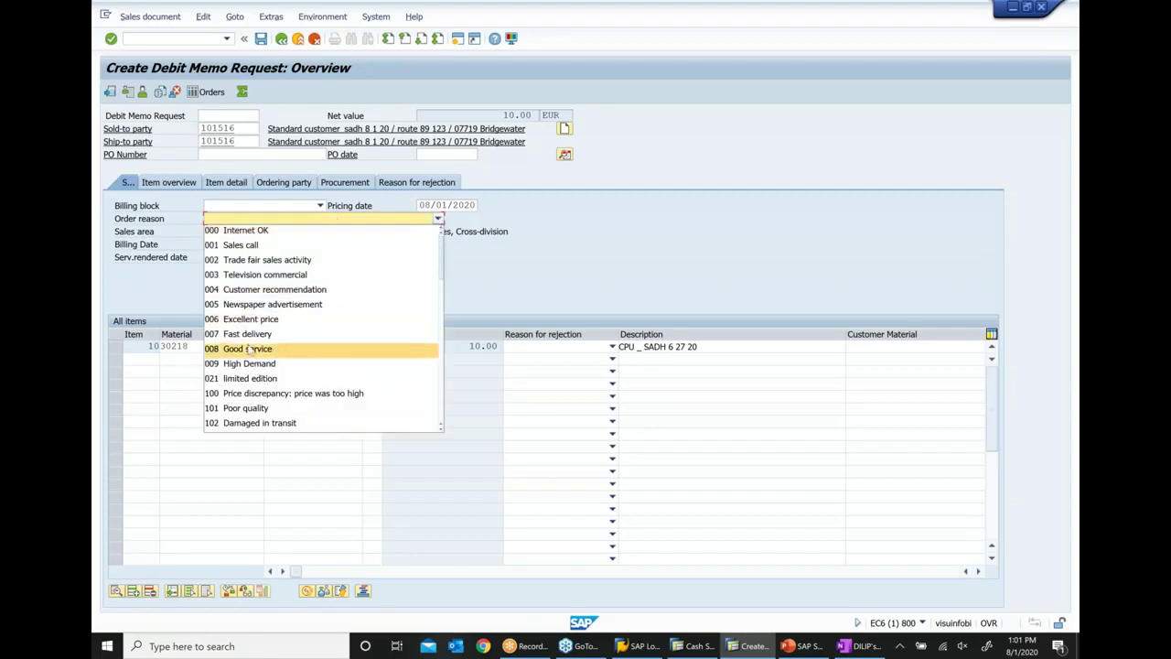
click(288, 395)
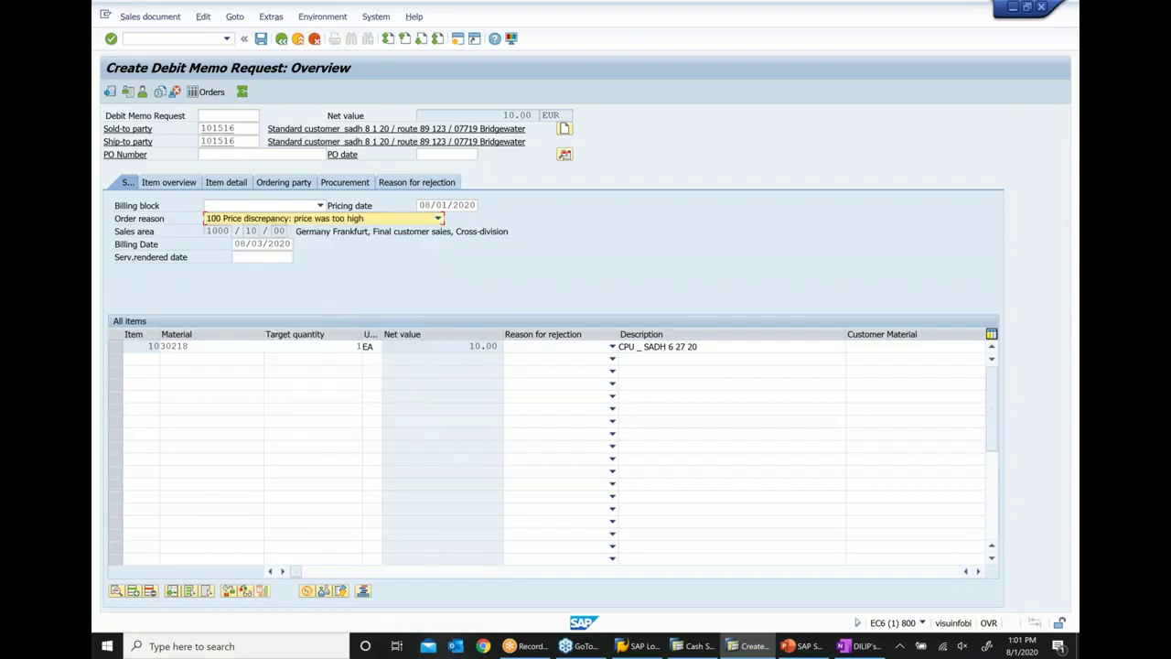
Step: Add price condition PR00 with an amount of 100 EUR to item 10 and save the debit memo request
key(ctrl+s)
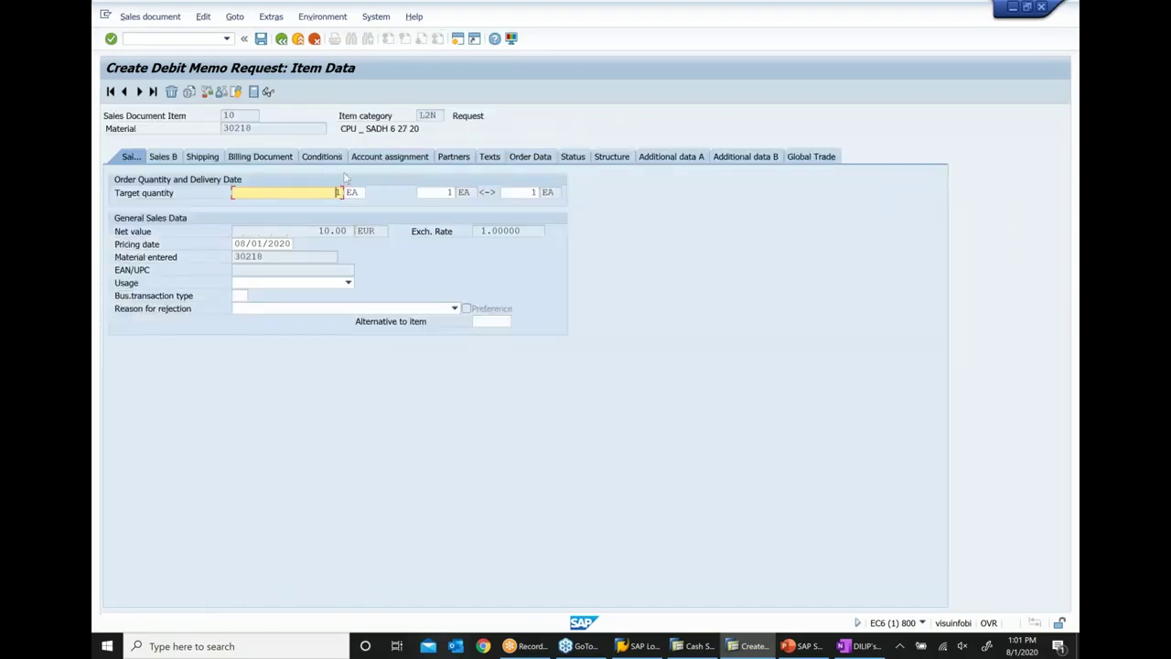
click(322, 157)
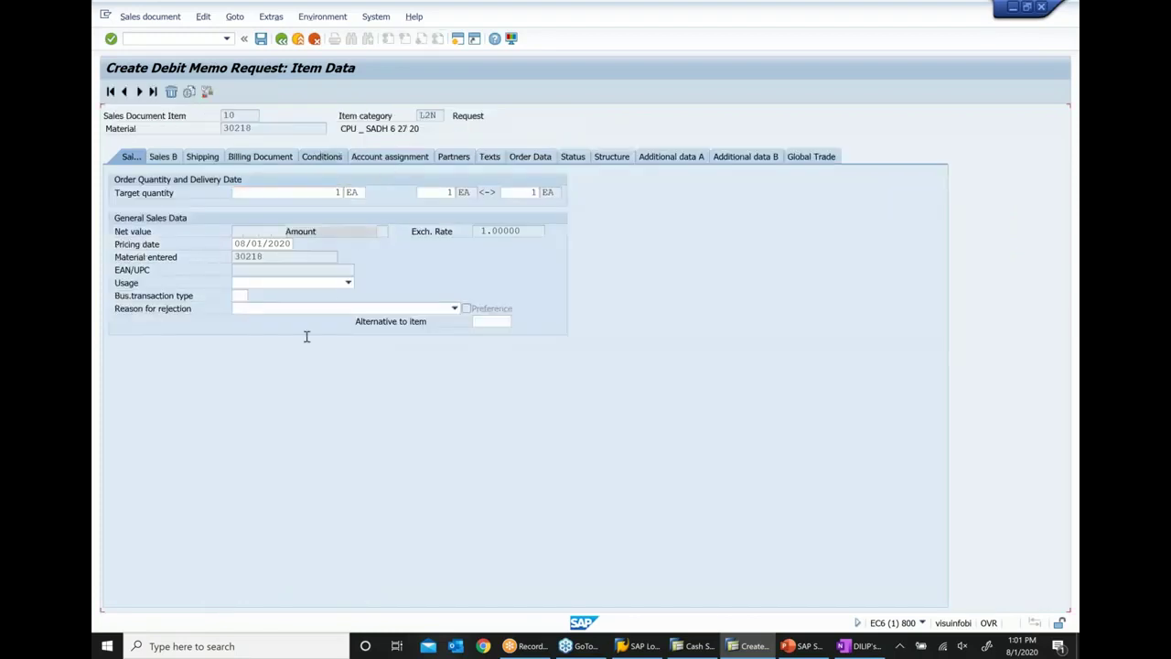
text(pr00)
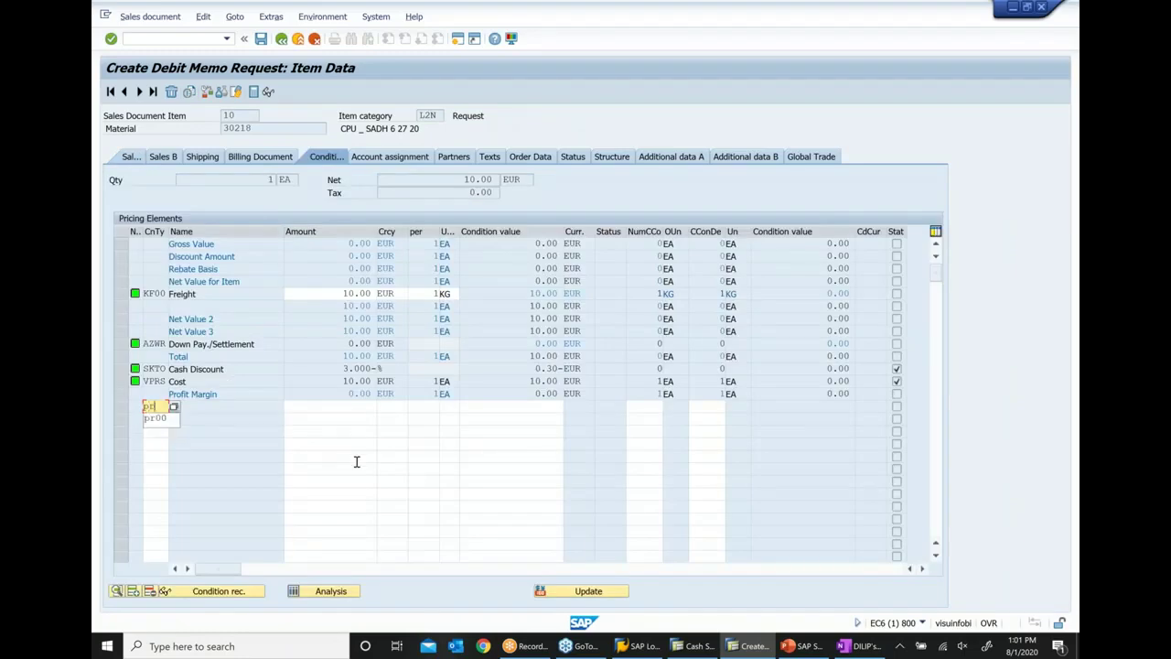
key(Tab)
text(100)
key(Return)
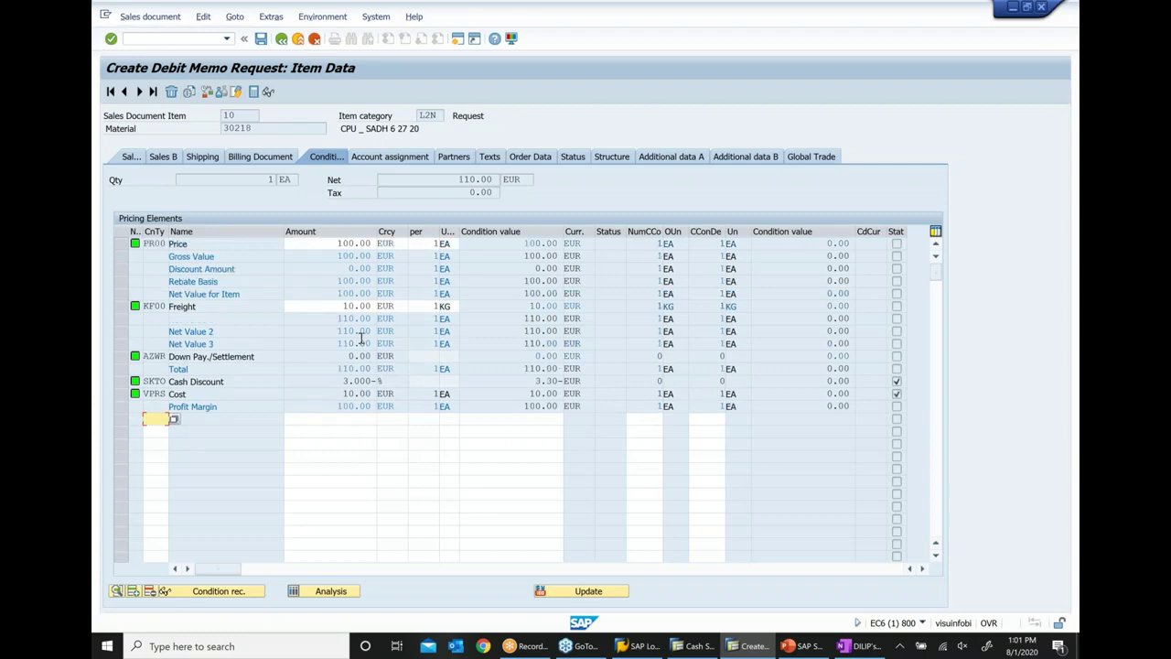
click(282, 39)
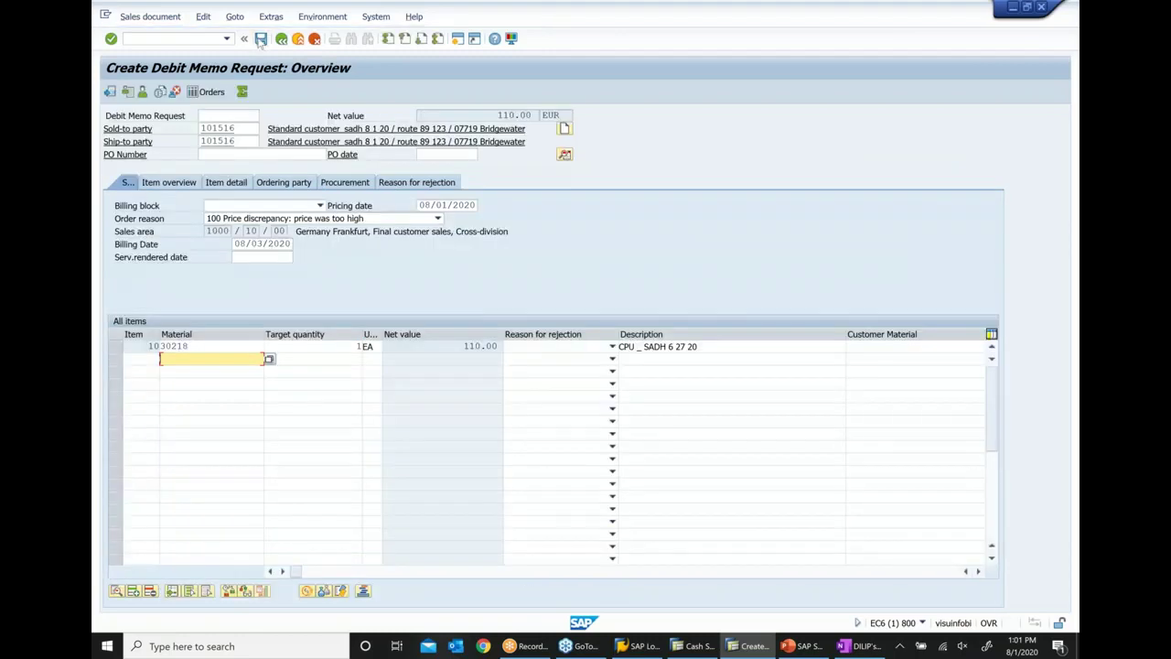
click(261, 39)
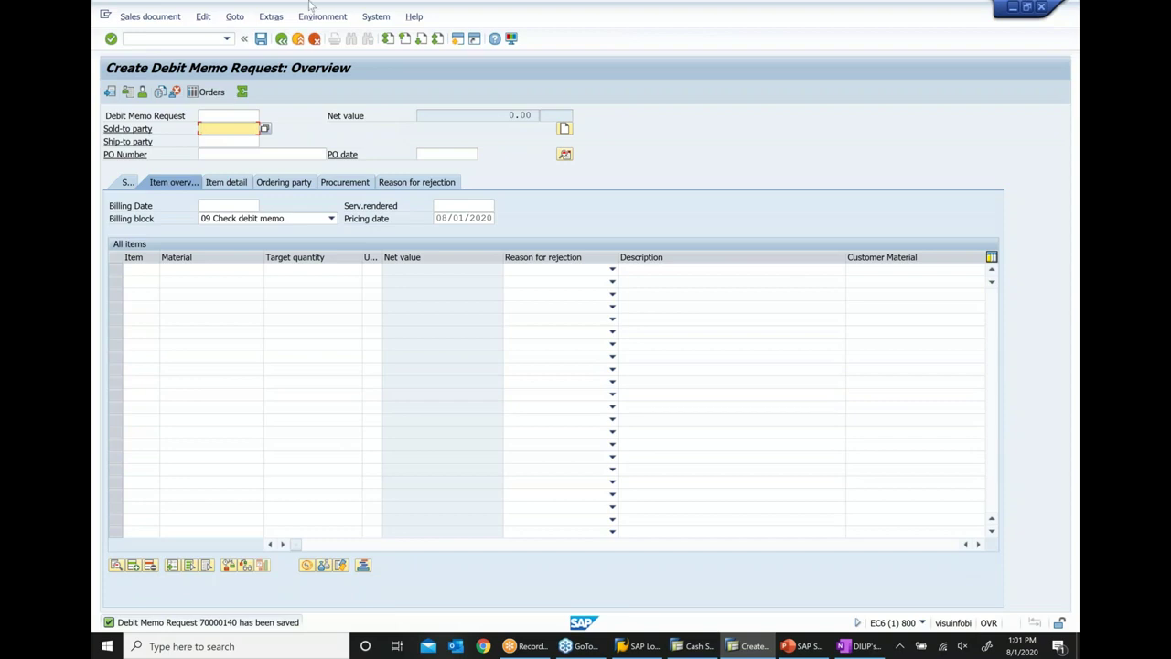
Step: Copy the saved request's number from the display transaction and paste it after "VA01…" in OneNote's debit memo request line
click(157, 20)
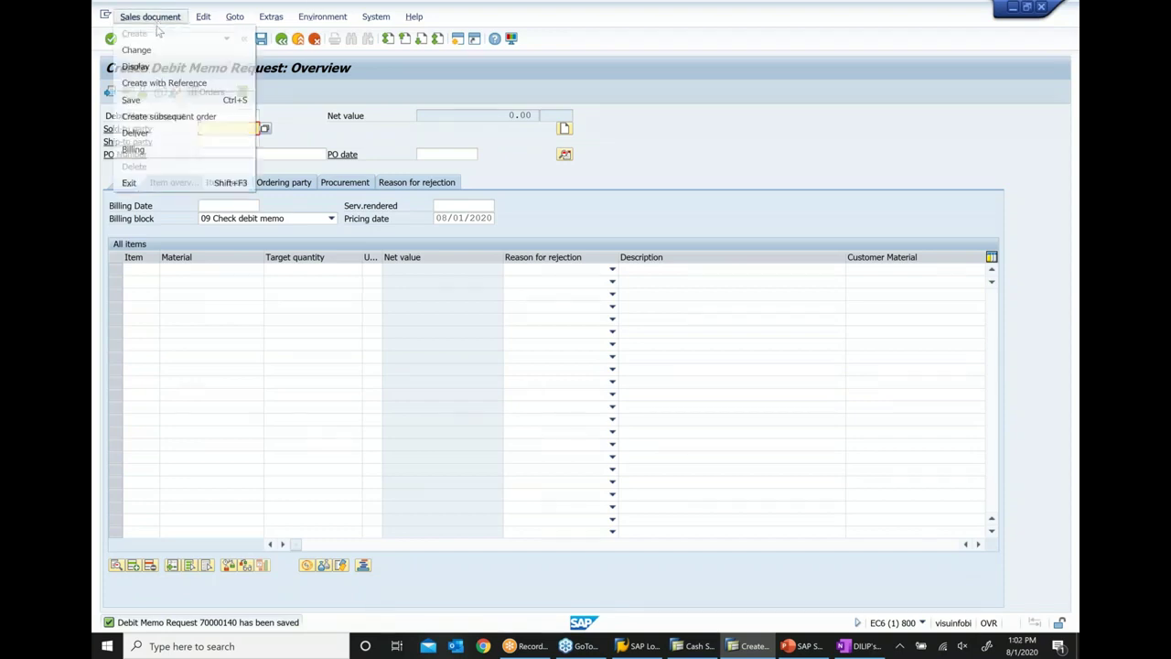
click(149, 67)
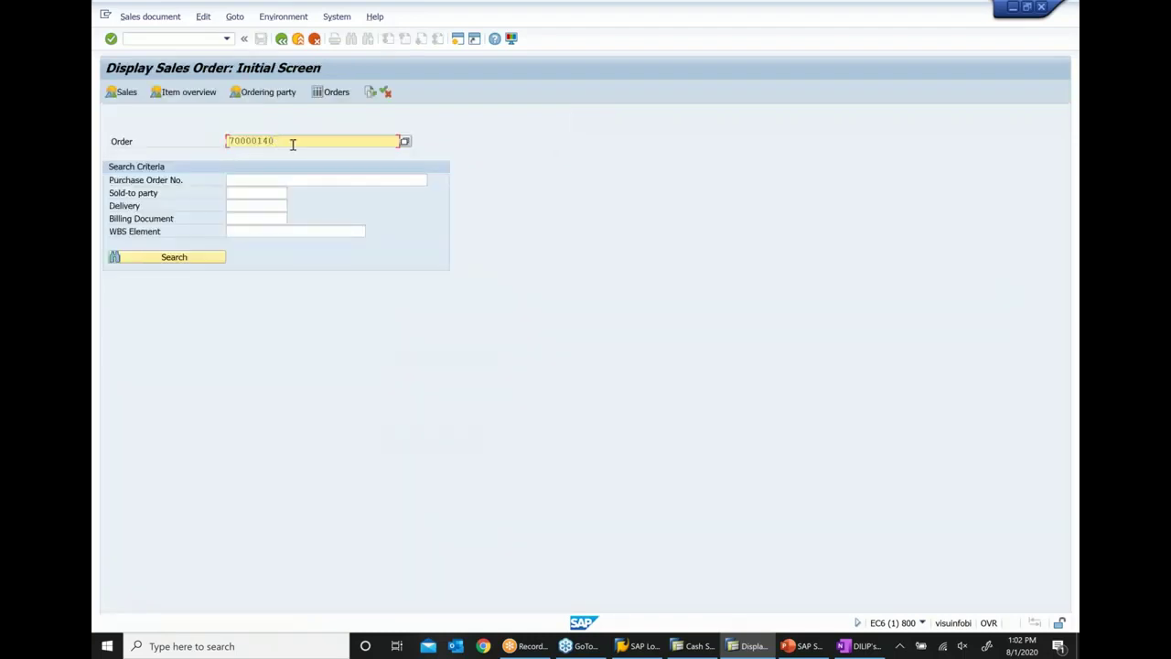
drag(293, 144, 146, 164)
key(ctrl+c)
click(844, 645)
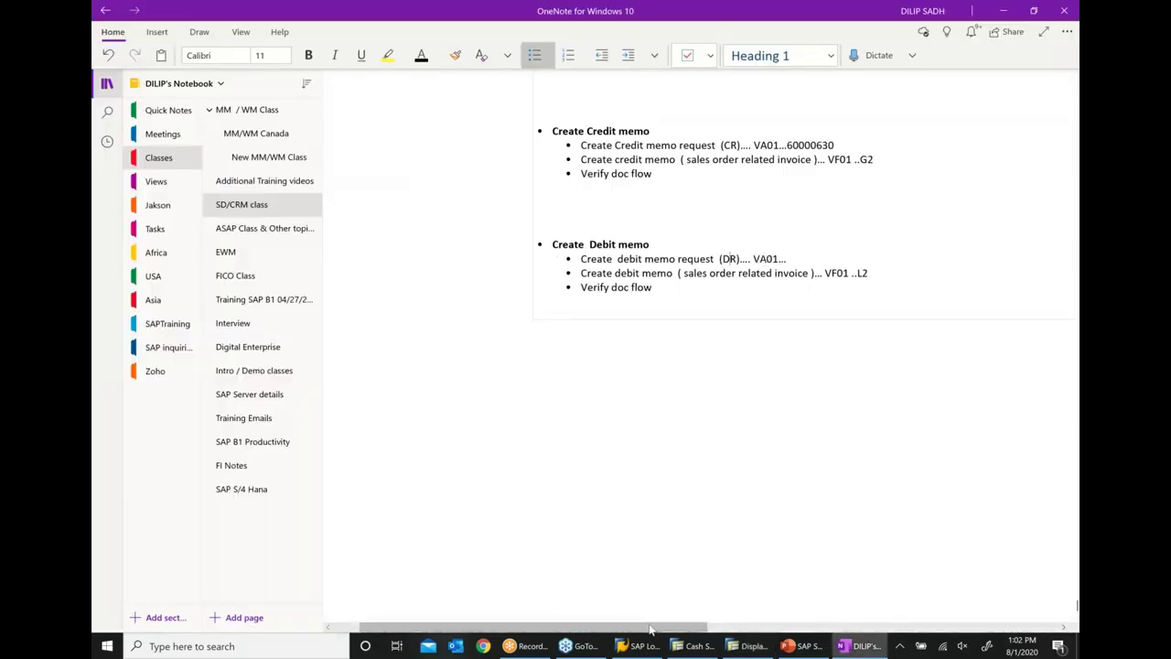
drag(666, 630, 737, 629)
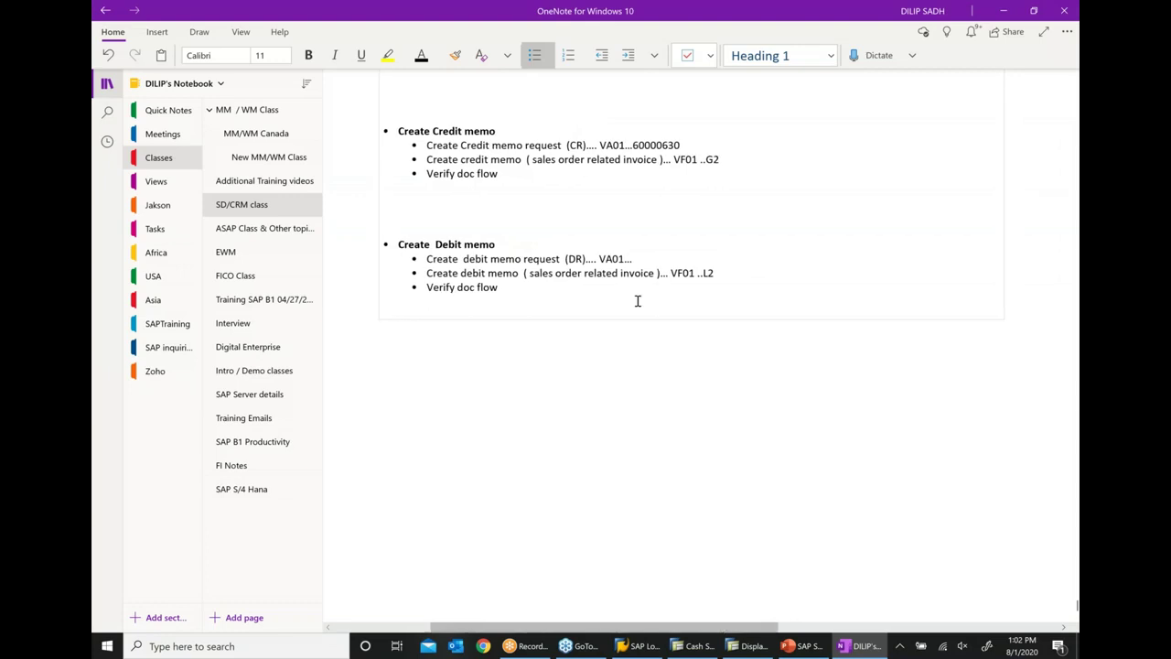
click(698, 261)
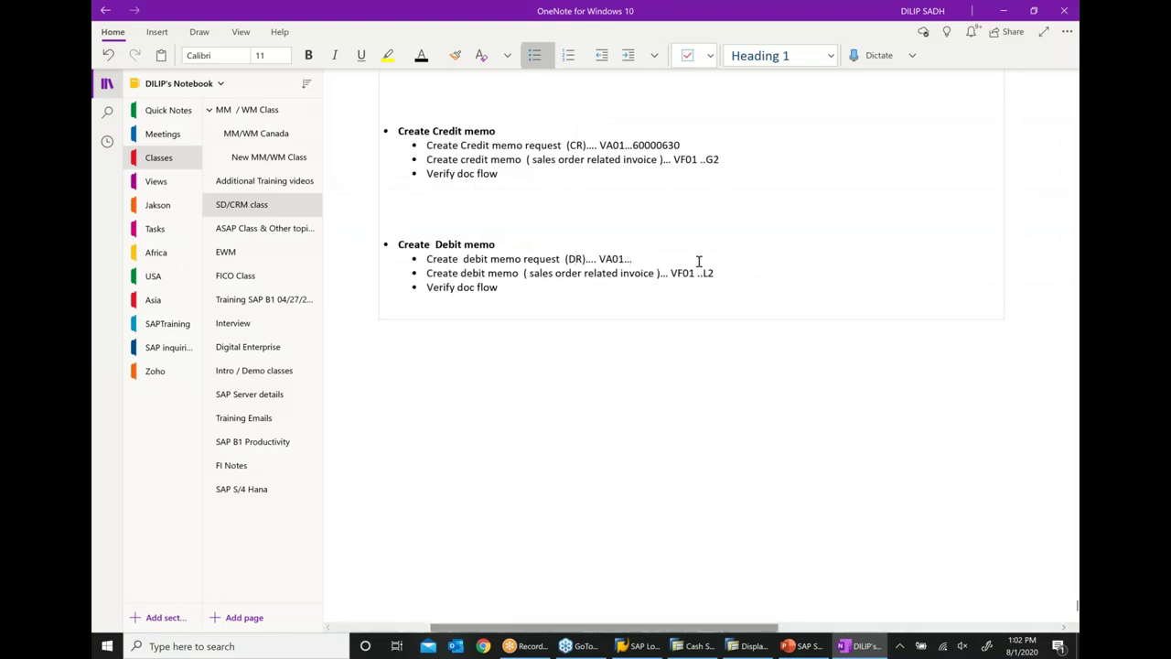
key(ctrl+v)
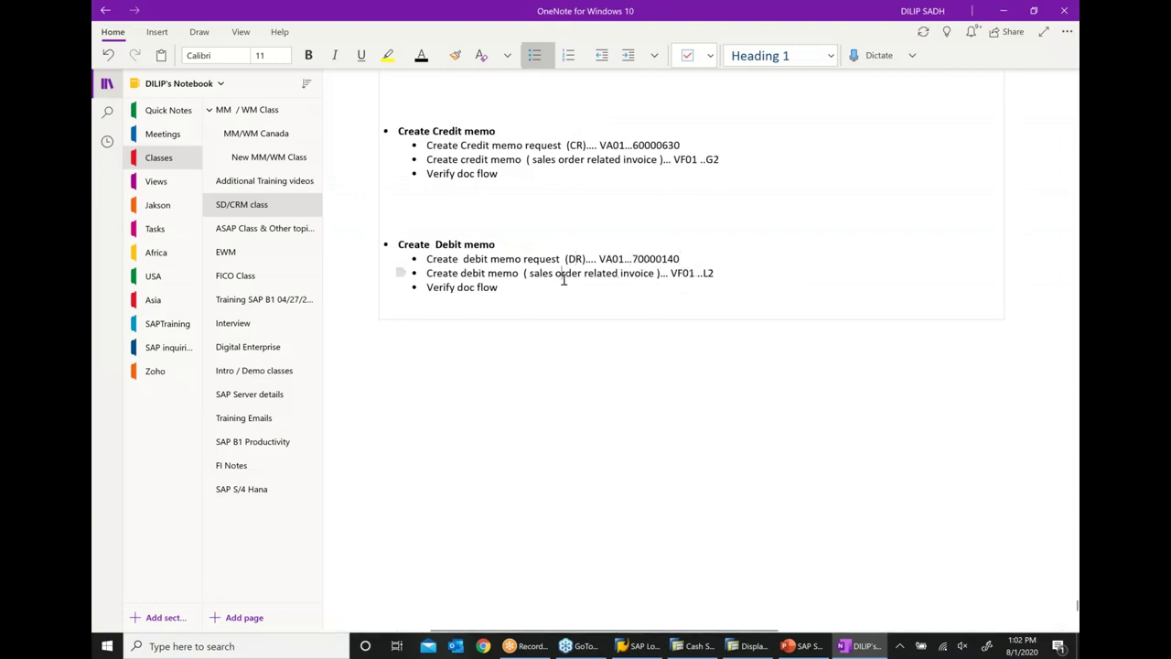
click(518, 300)
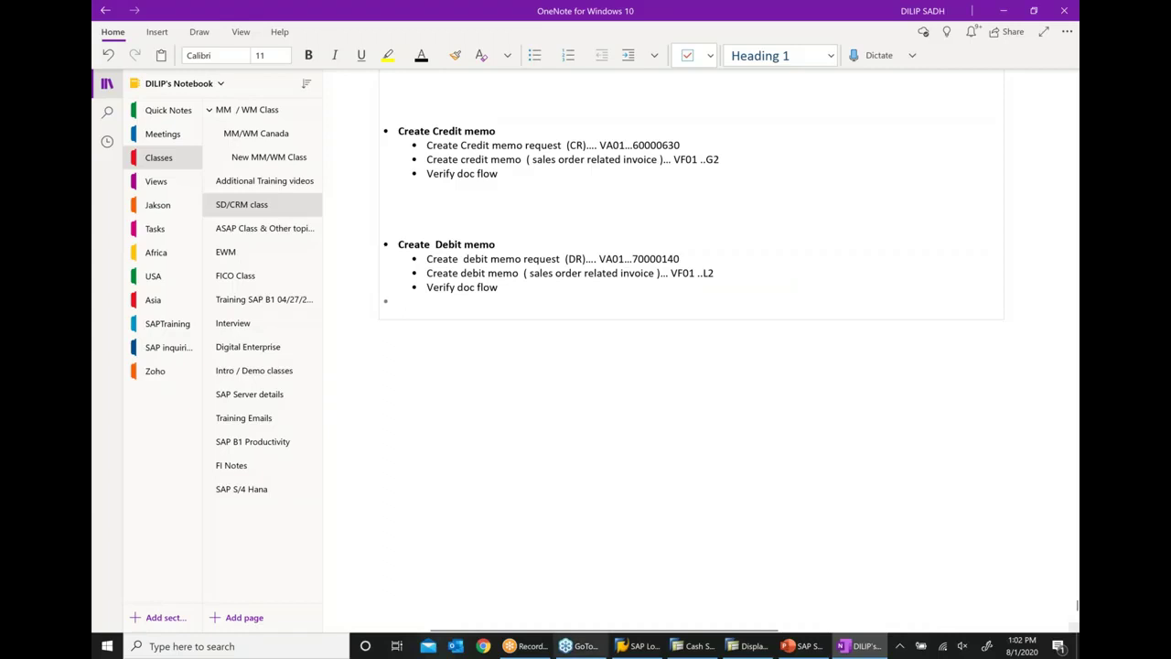
Step: Switch to SAP and create the L2 debit memo from the debit memo request with VF01, then save it
click(746, 646)
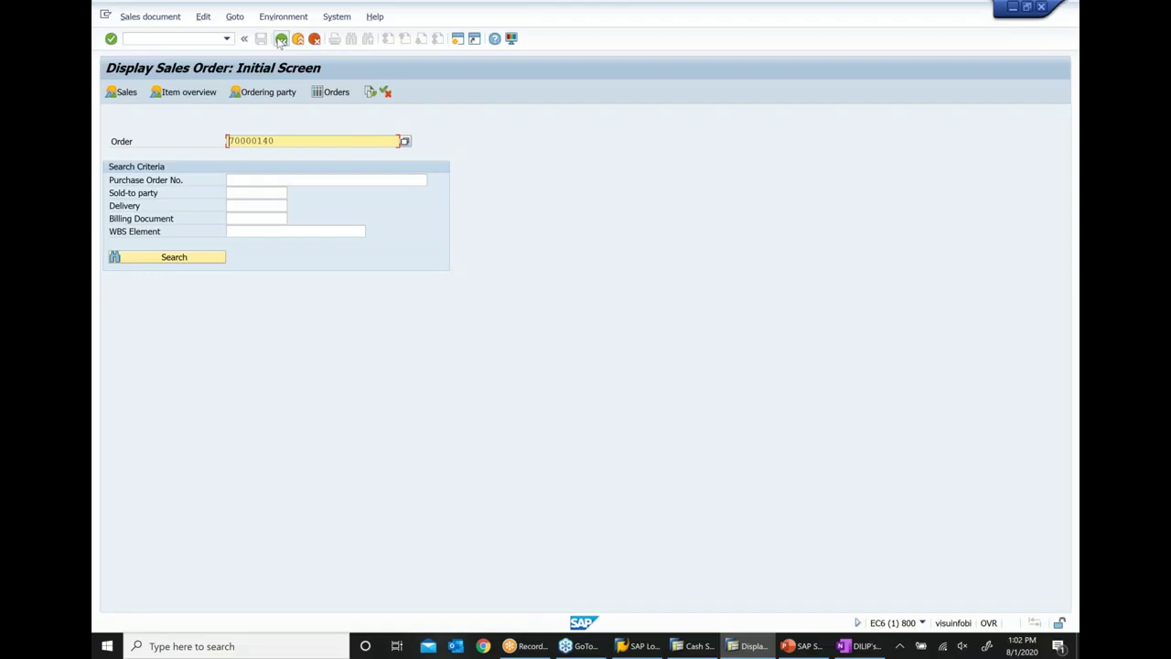
click(281, 39)
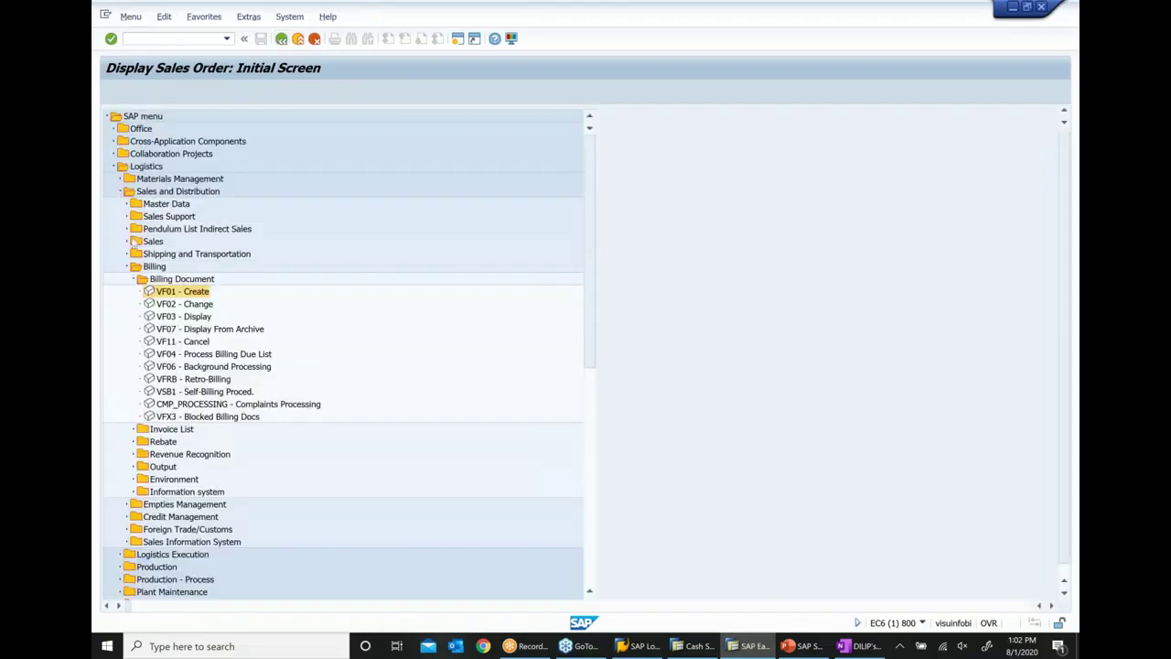
double_click(169, 292)
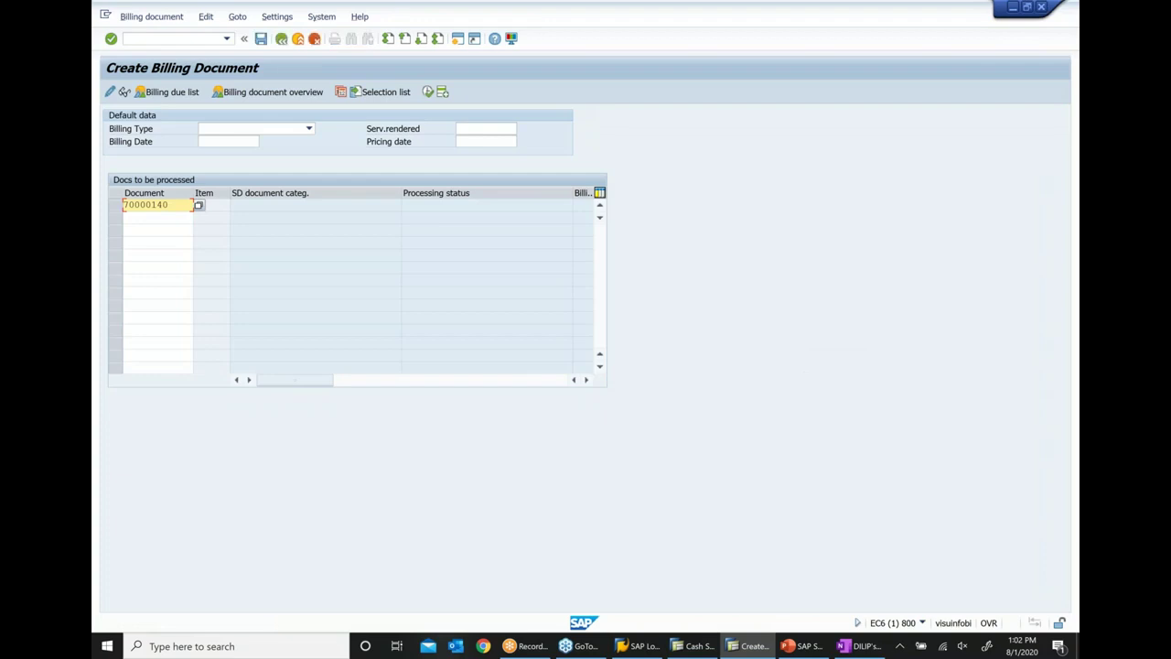
key(Return)
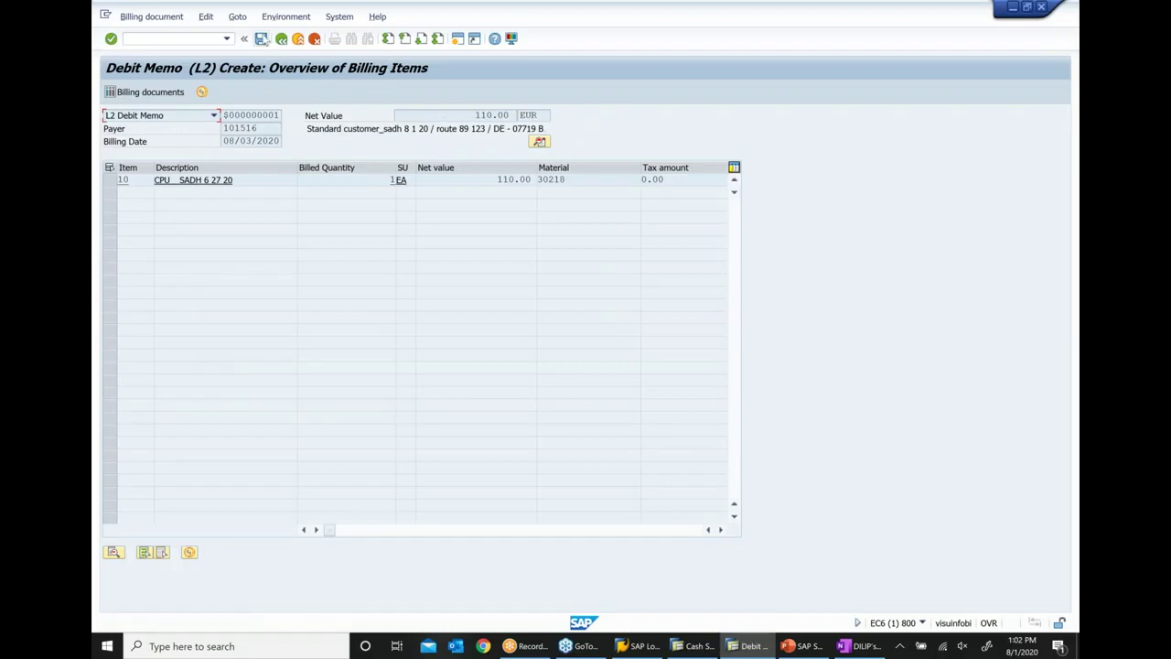
click(262, 38)
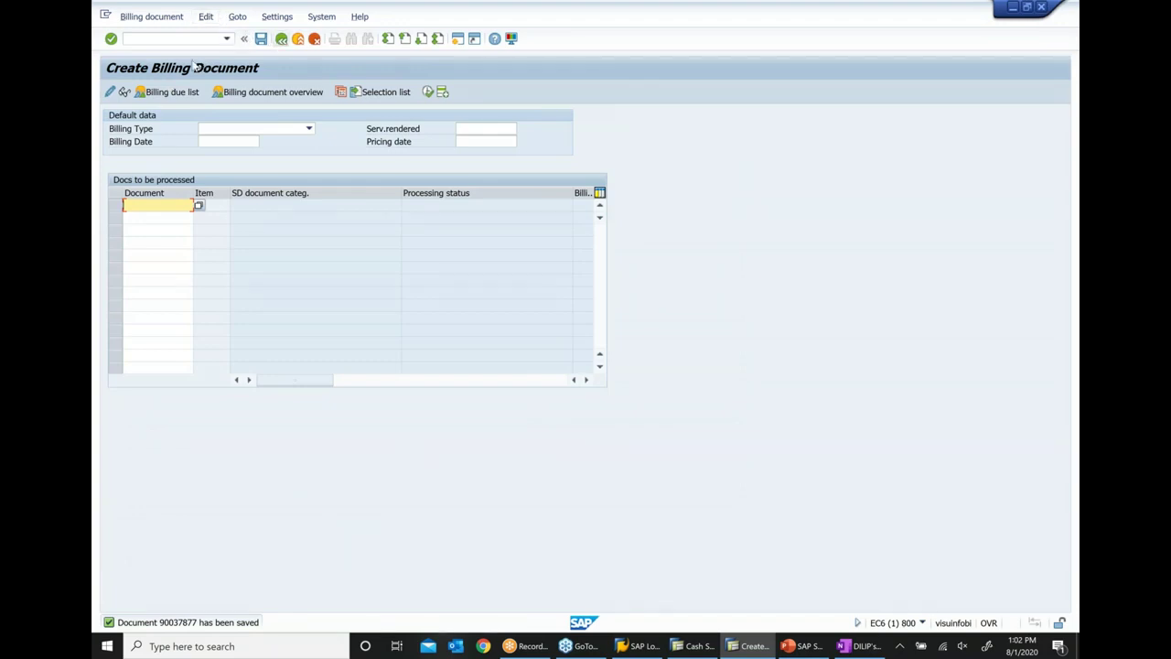
Step: Open the document flow of the debit memo request in Display Sales Order and check its debit memo and accounting document
click(281, 38)
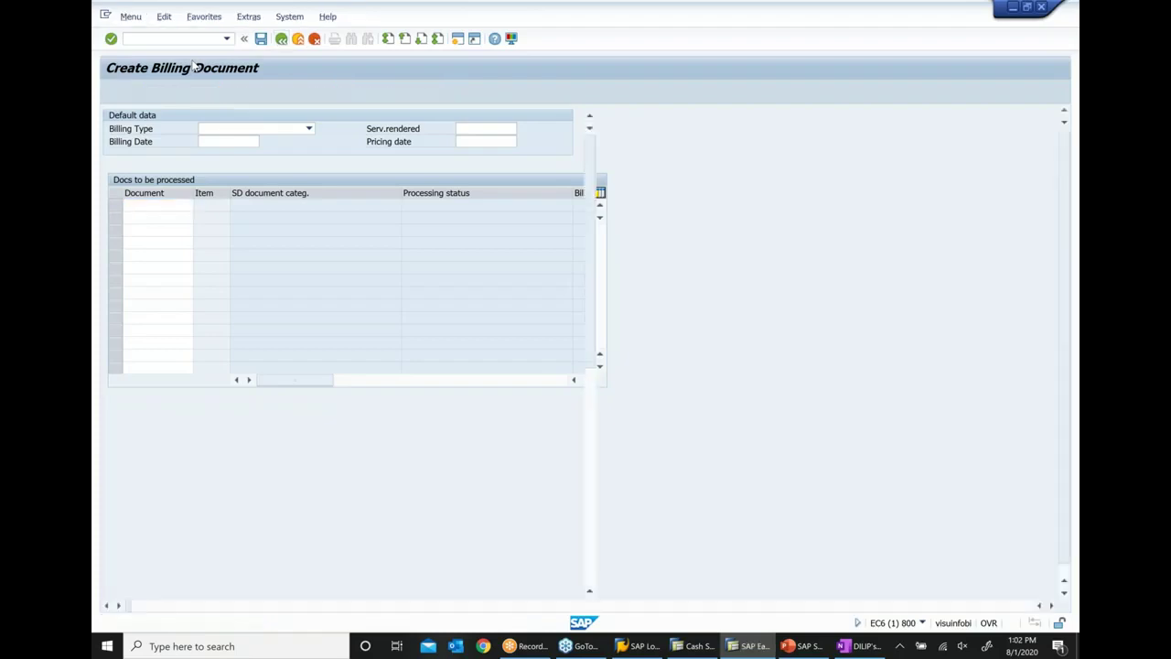
click(185, 42)
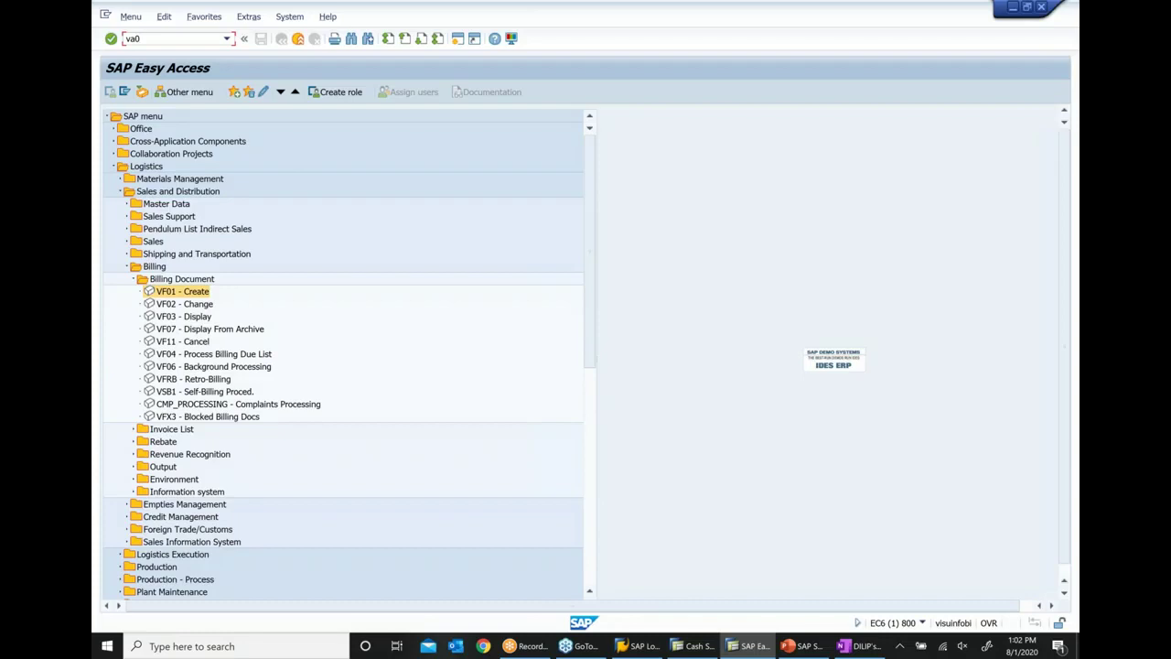
key(Return)
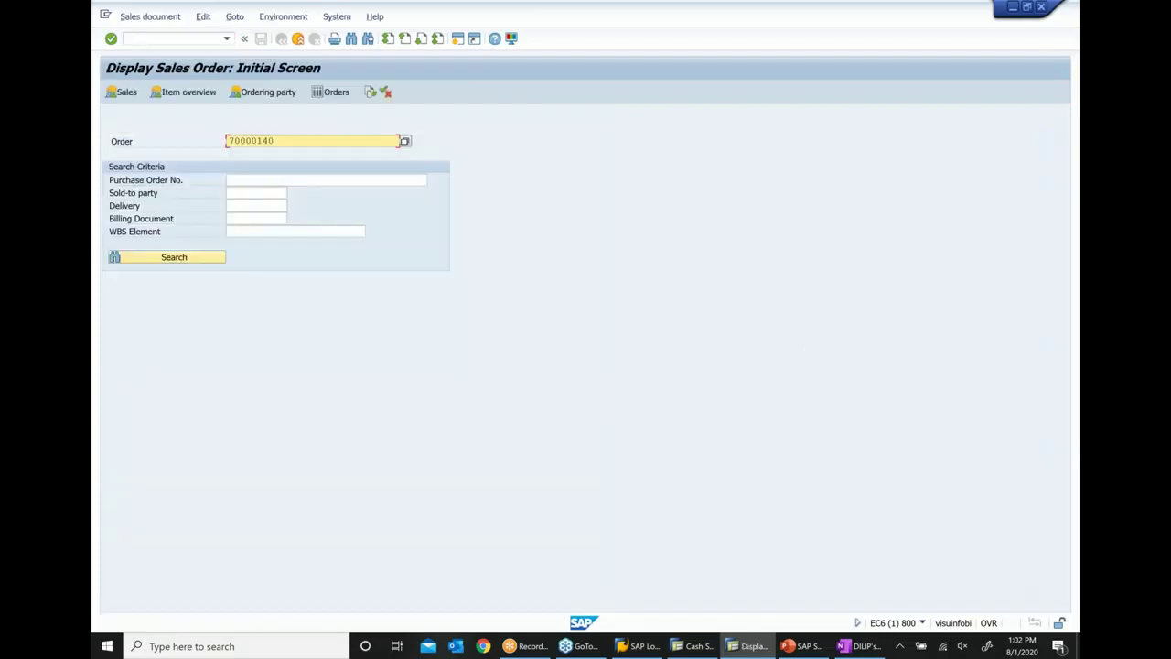
click(368, 92)
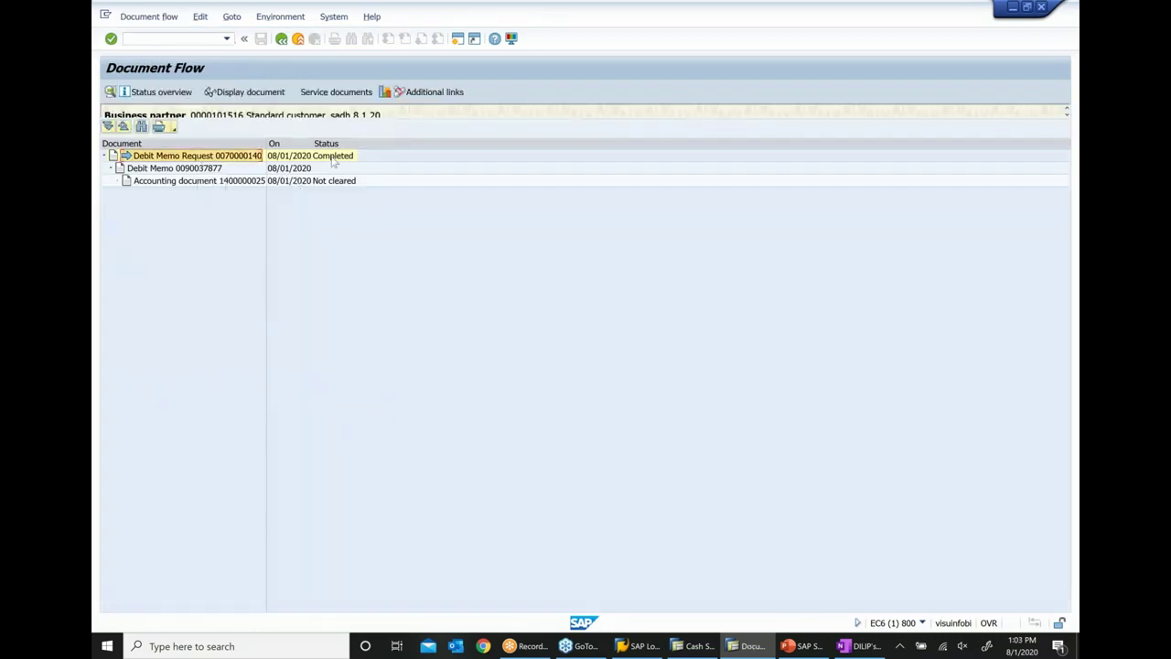
click(167, 169)
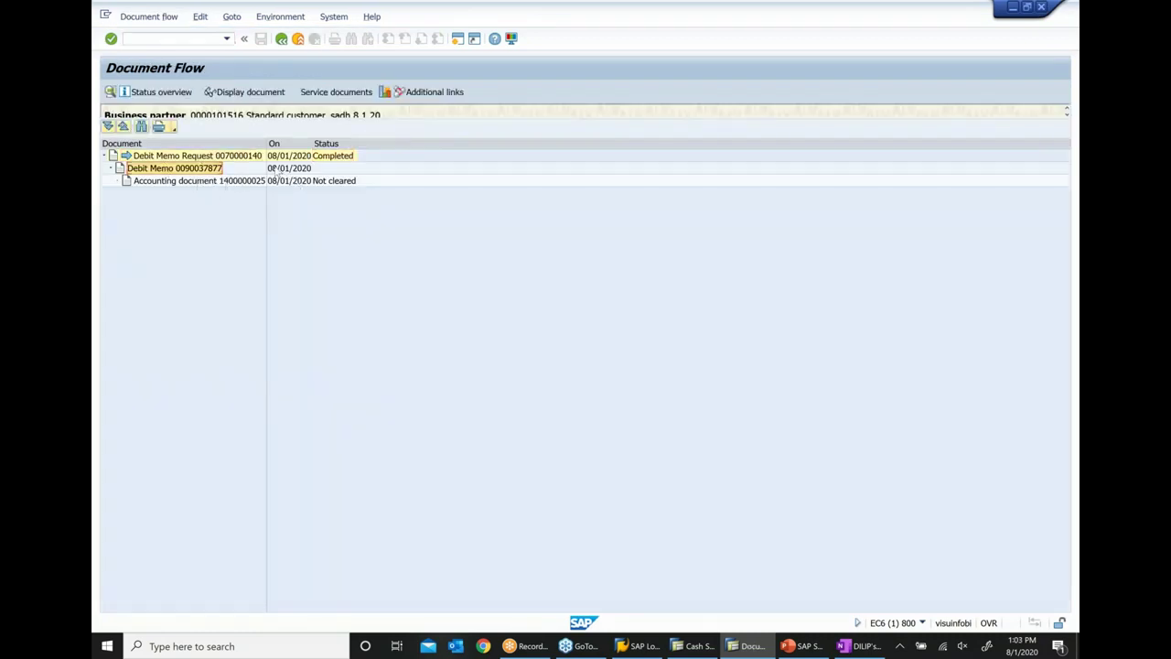
click(174, 182)
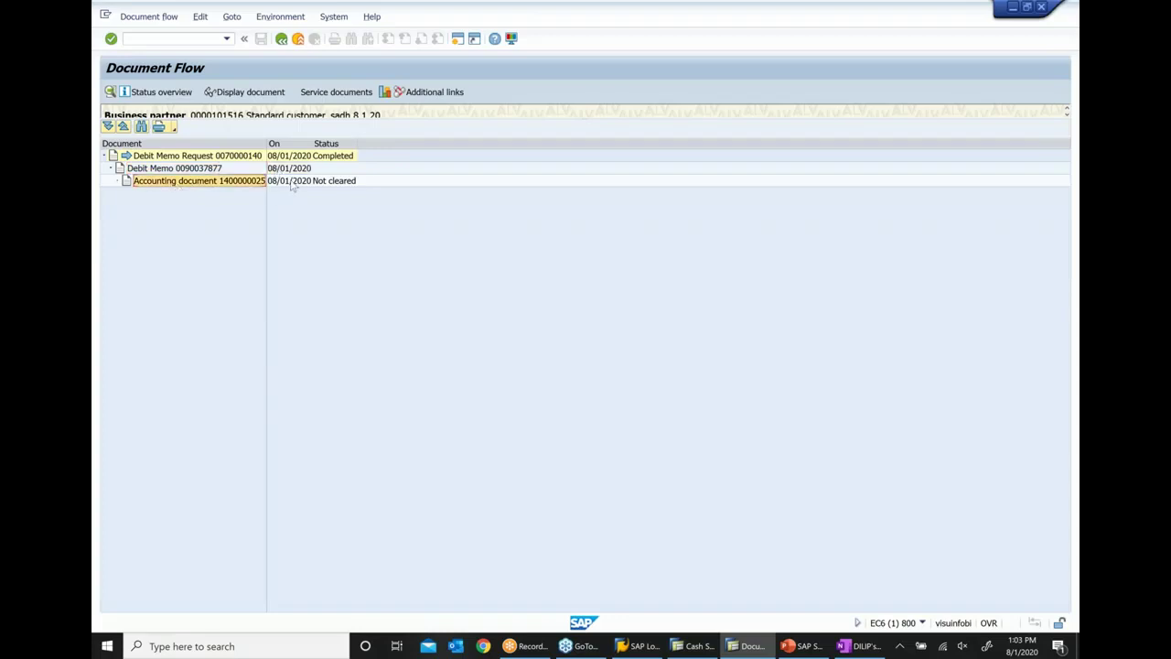
click(291, 182)
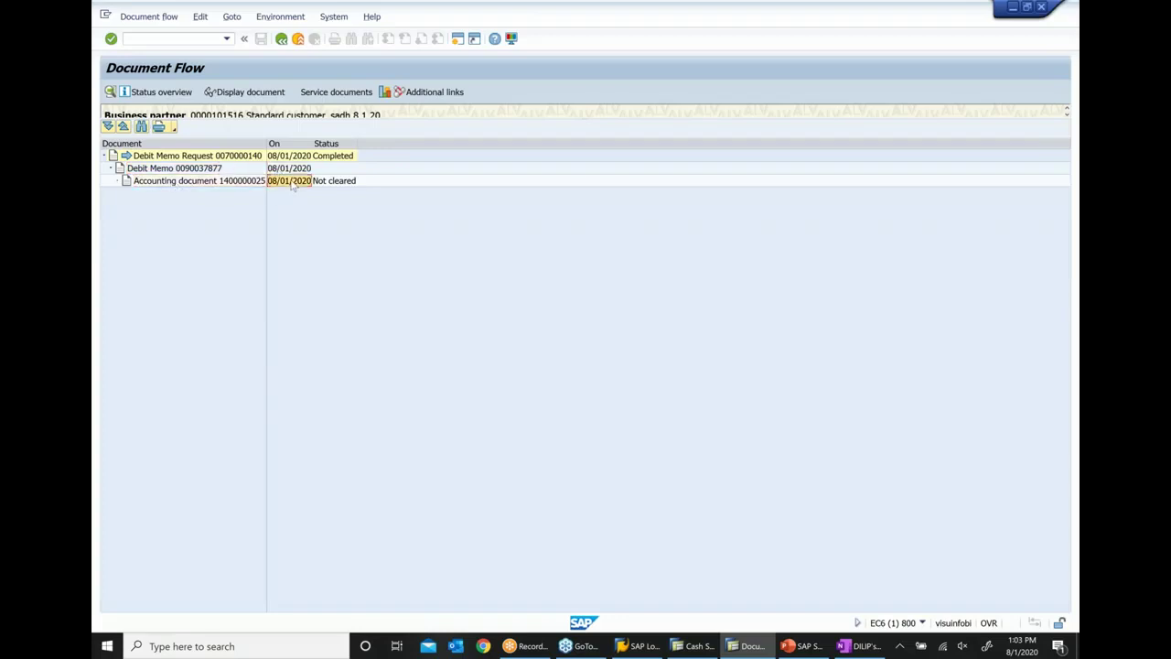
Step: Display the debit memo from the document flow, open its list of billing documents selection and return to the billing items overview
click(179, 171)
click(240, 92)
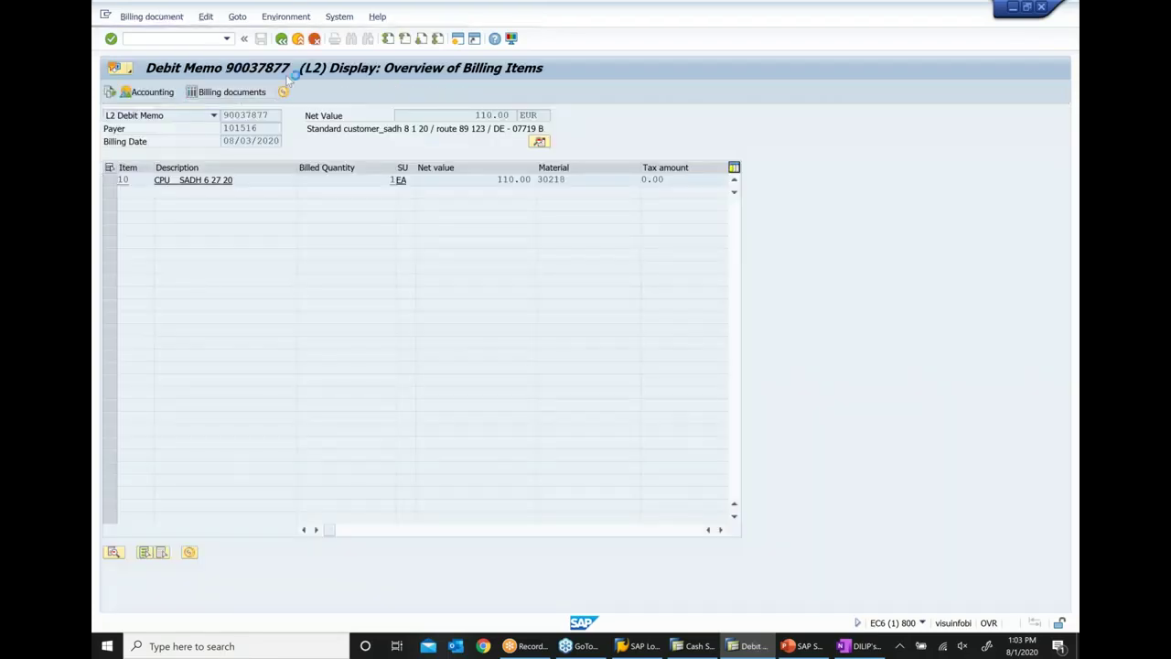
click(296, 40)
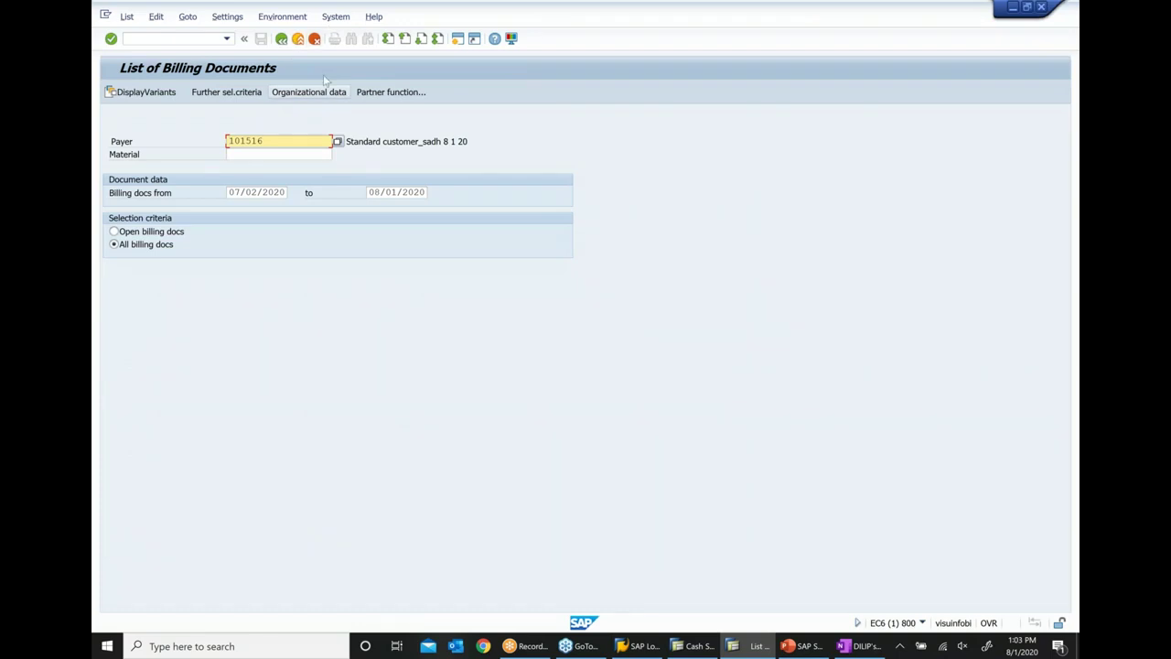
click(281, 40)
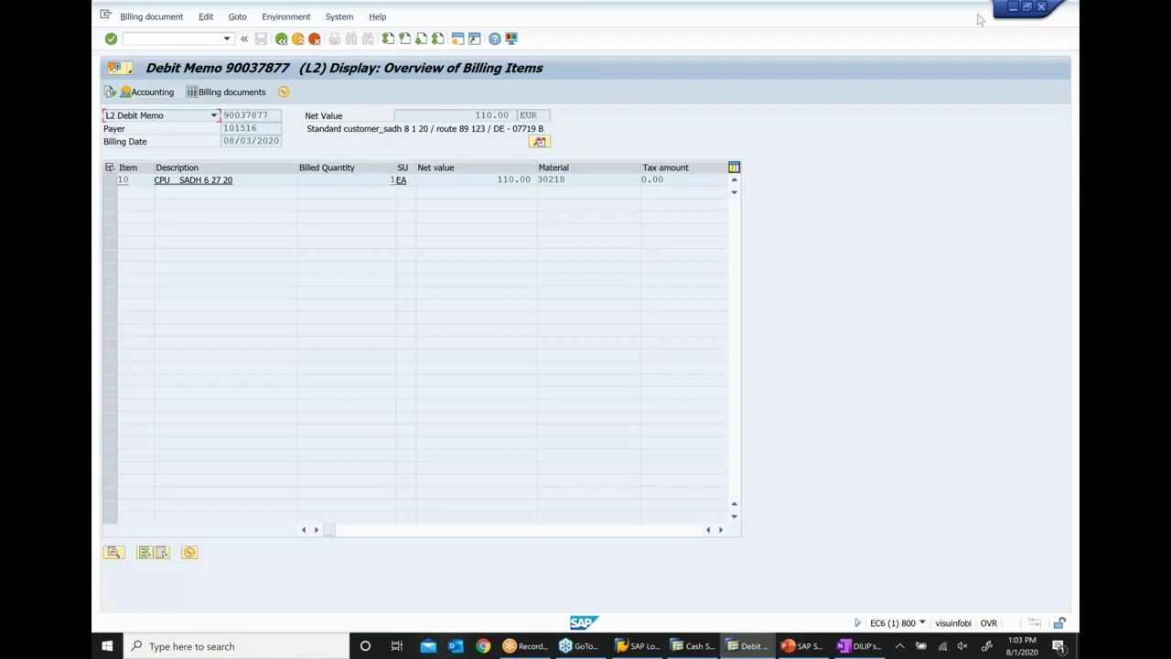
Step: Minimize the SAP and OneNote windows and close the SAP SD_Billing presentation in PowerPoint
click(1012, 10)
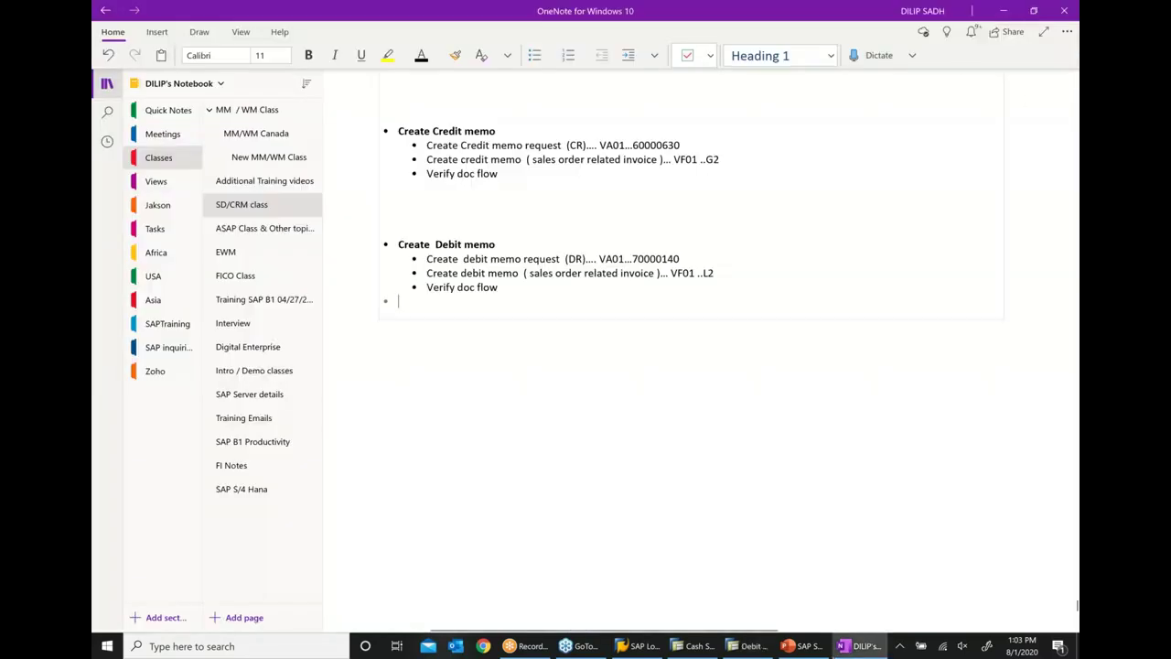
click(1003, 11)
click(1065, 11)
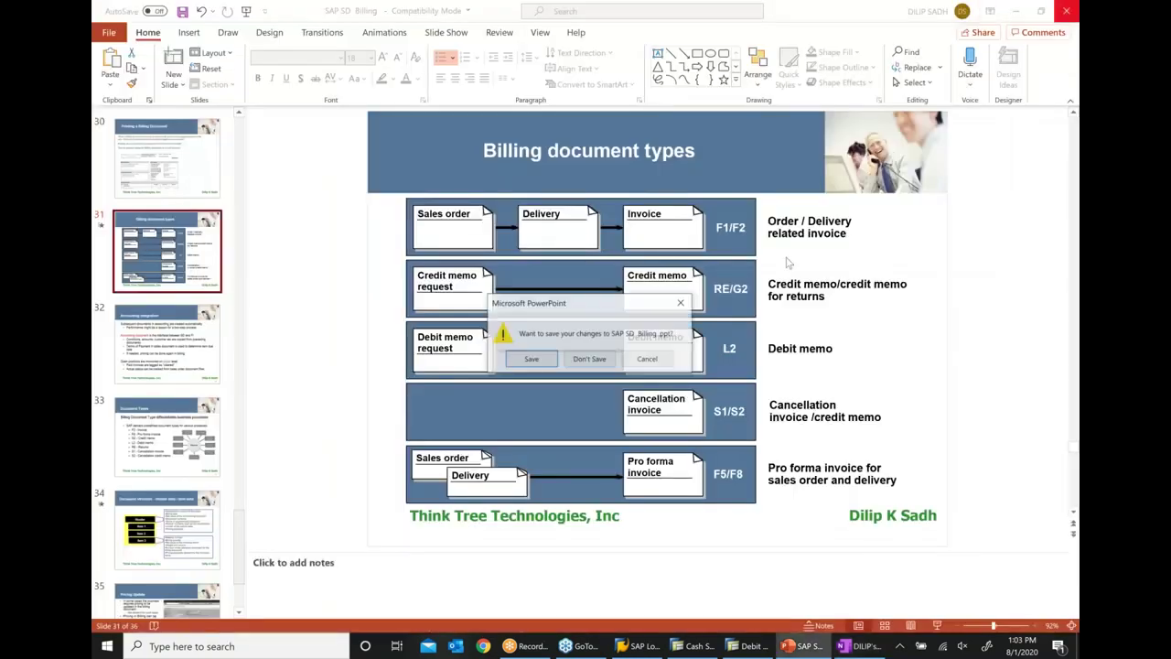